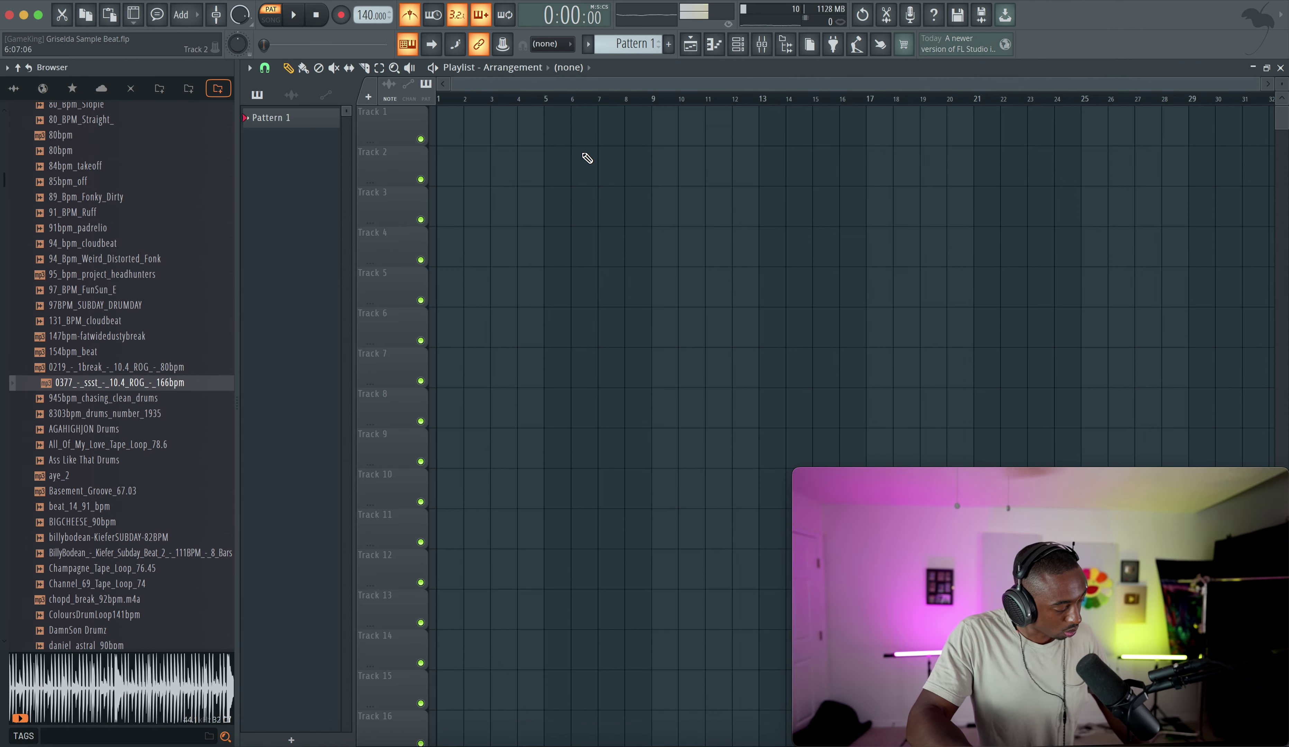
Arm the Keyboard mixer track, fed by B LINE 5 - B LINE 6, for recording and close the mixer.
left_click(762, 44)
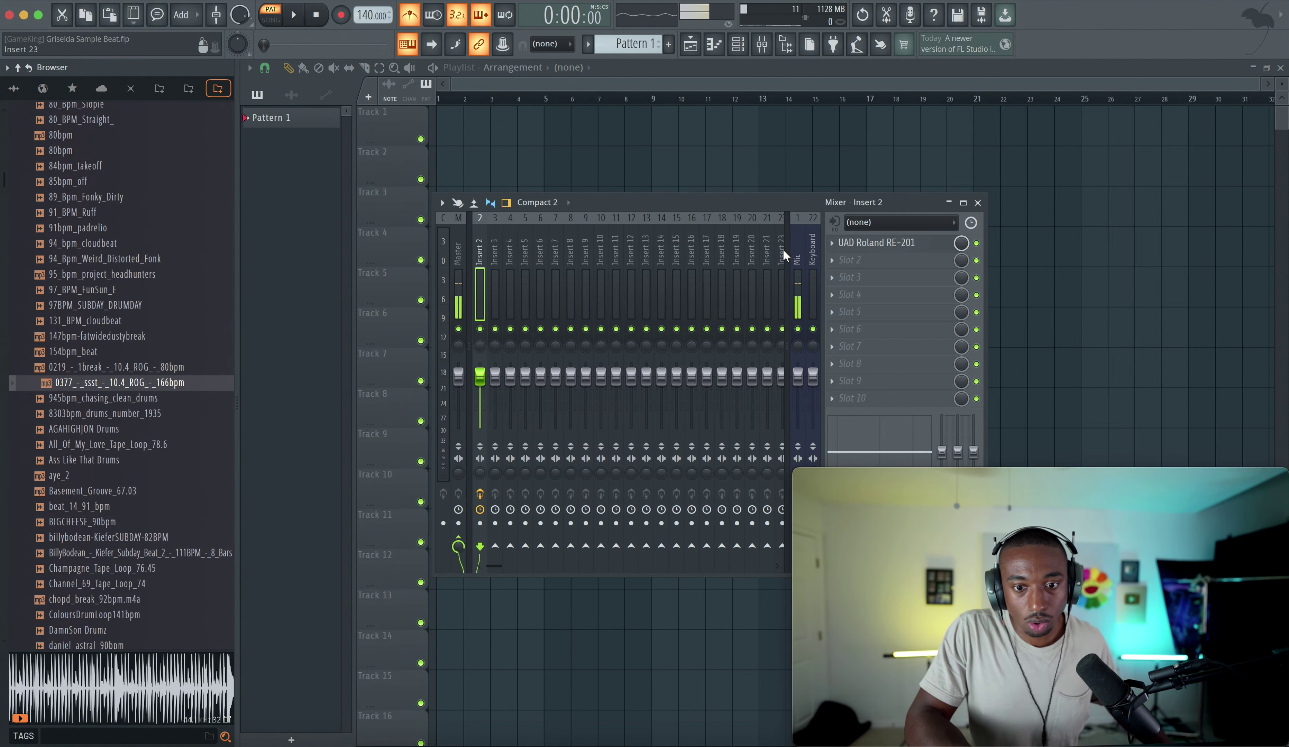
left_click(814, 252)
left_click_drag(778, 200, 697, 129)
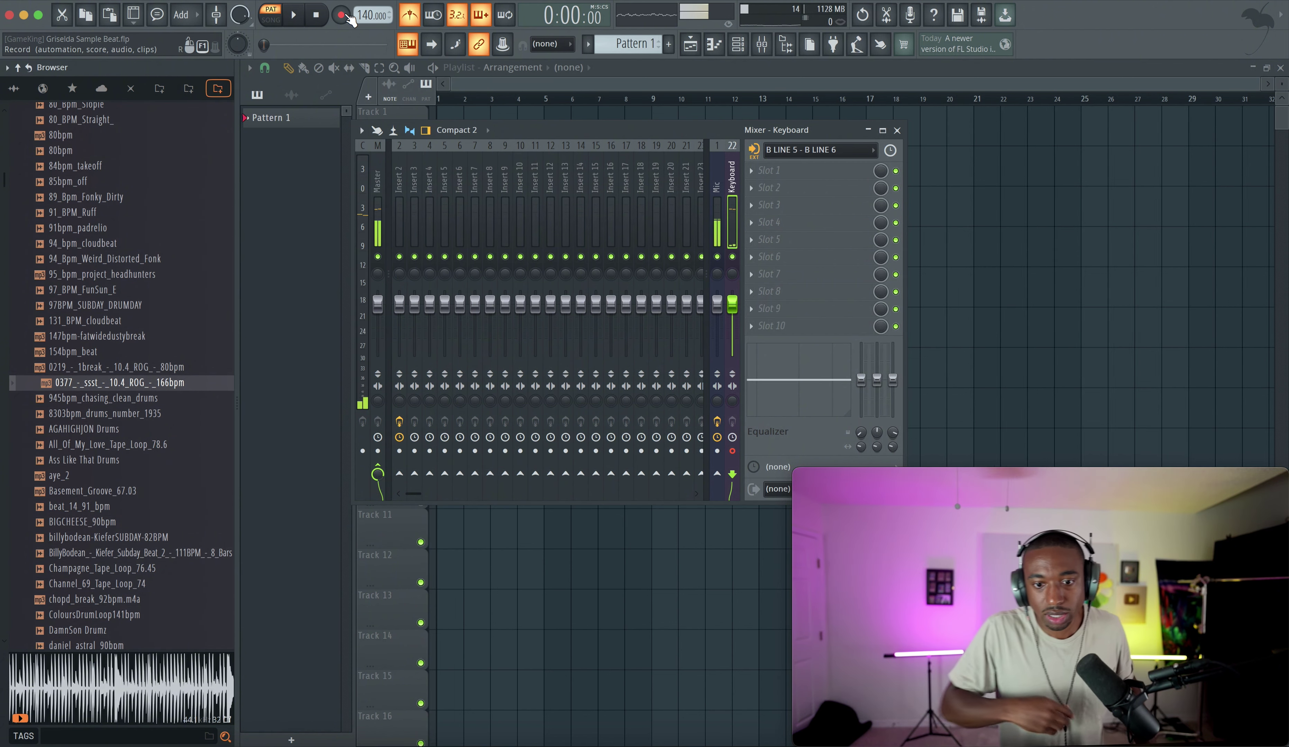
left_click(897, 131)
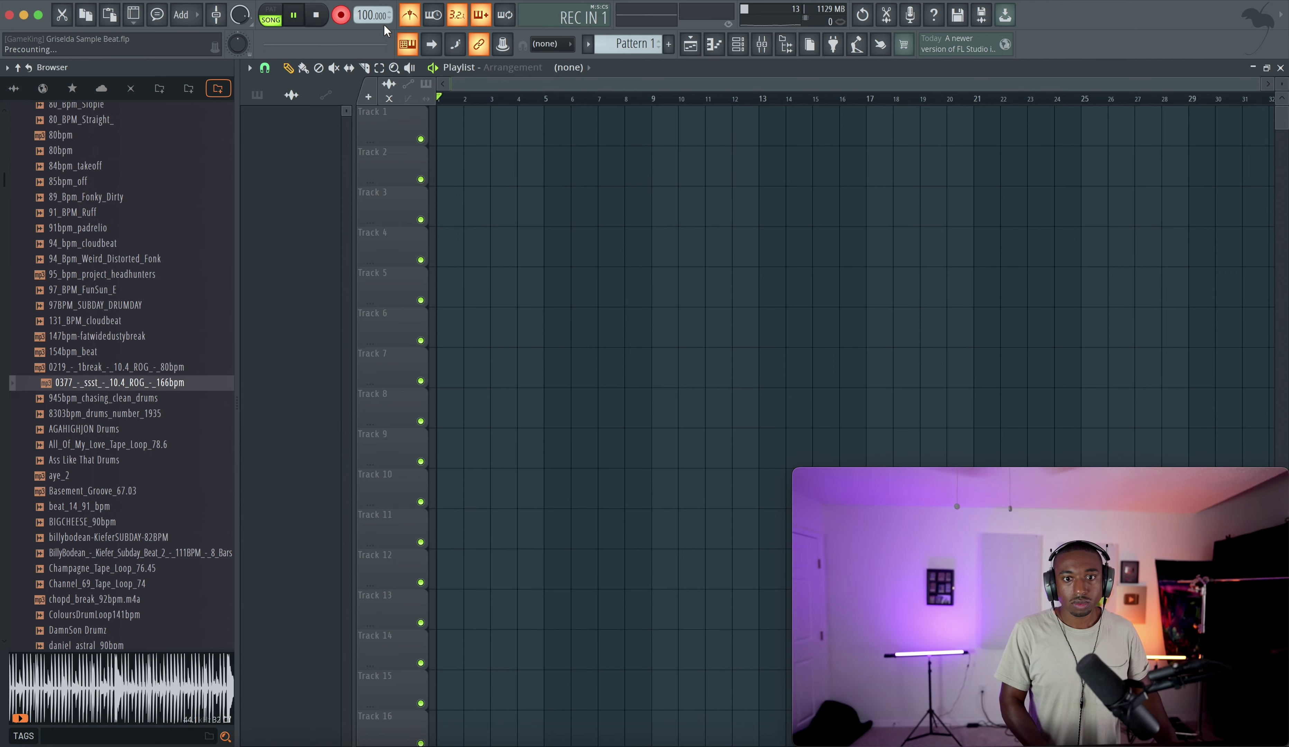
Set the tempo to 100 BPM and record a first keyboard take of about 20 bars on Track 1.
key("space")
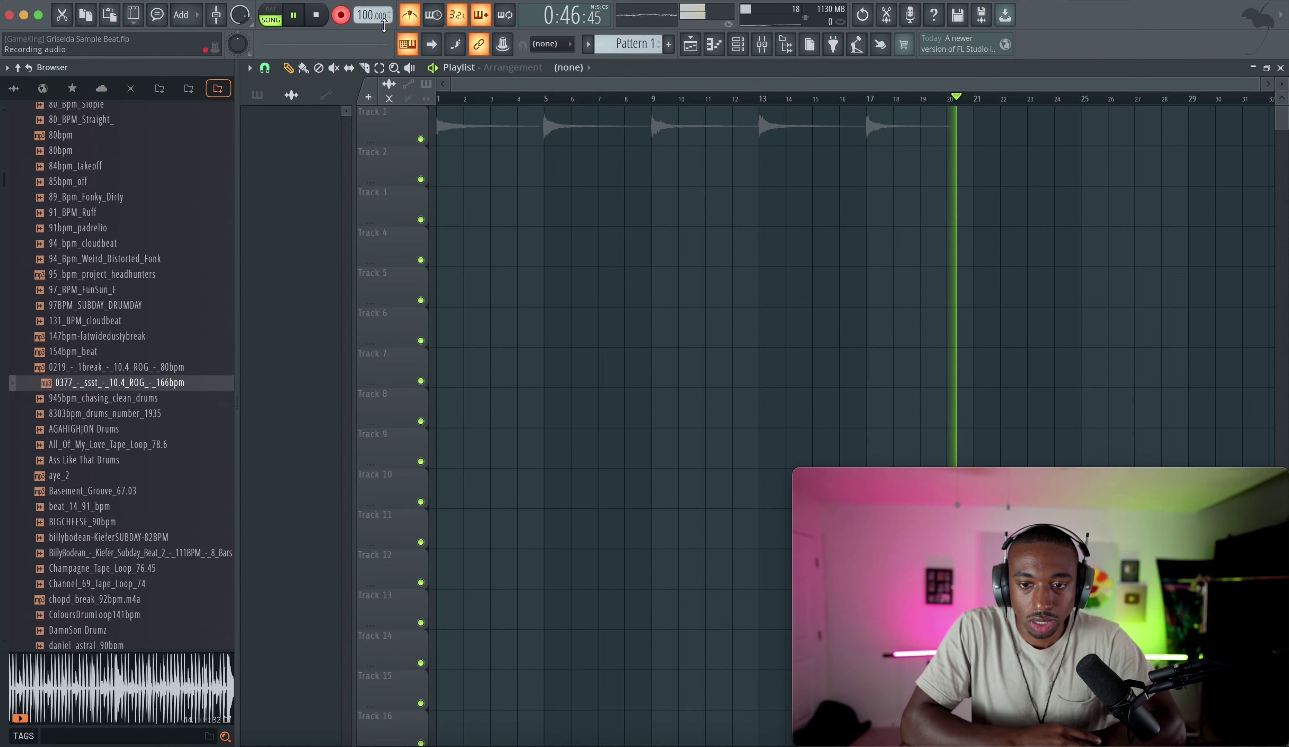
key("space")
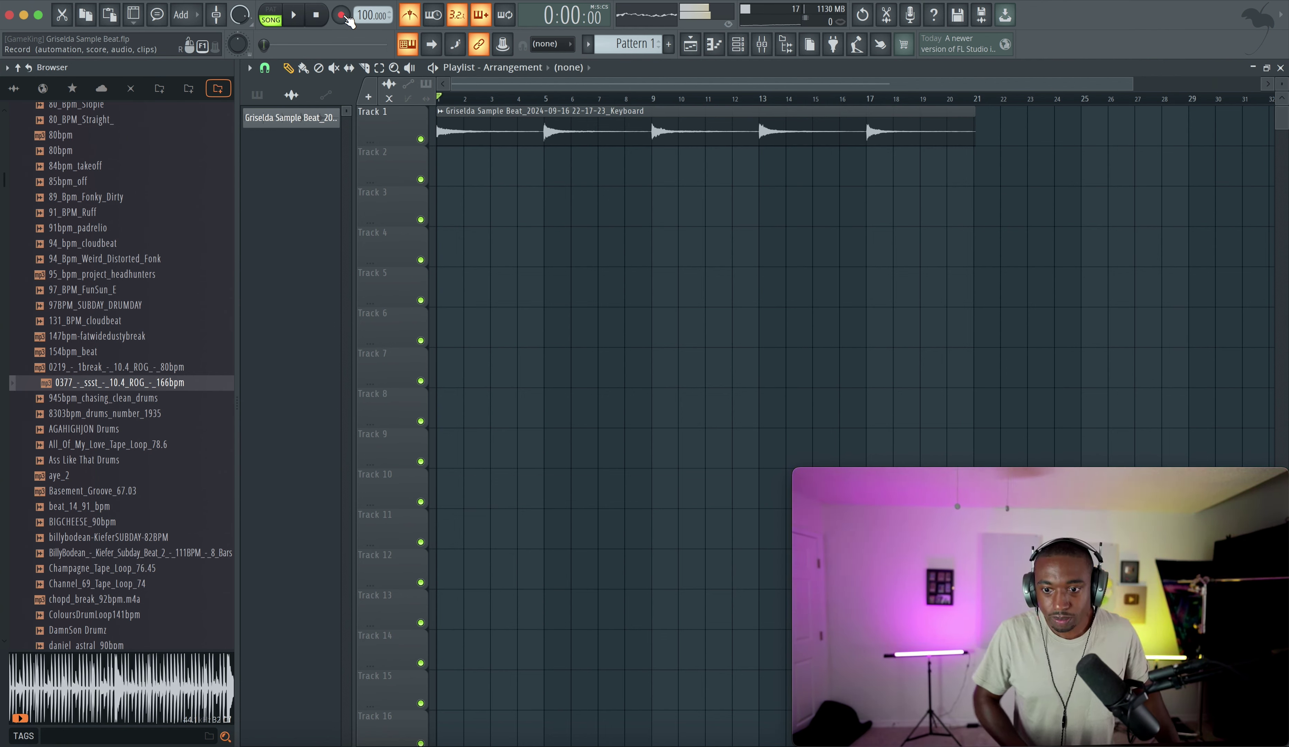
Mute Track 1 and record a second keyboard take of about 20 bars on Track 2.
left_click(421, 139)
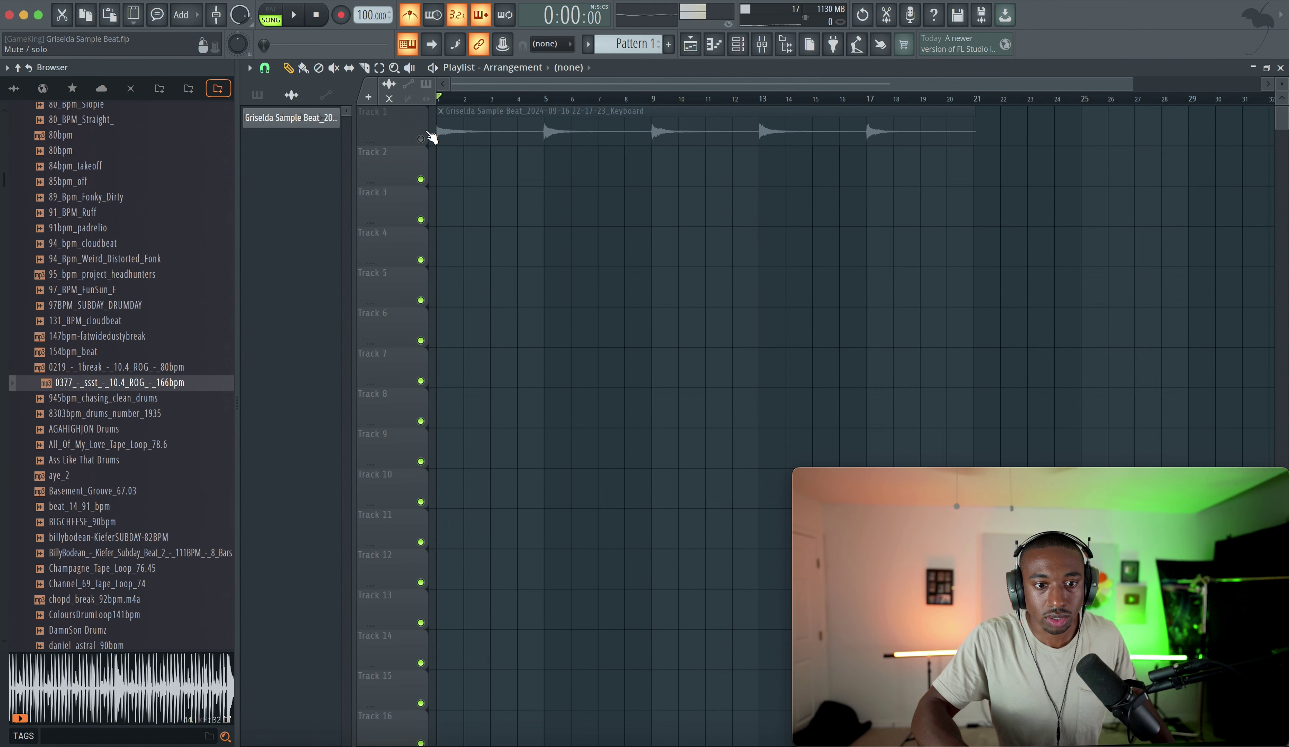
left_click(343, 18)
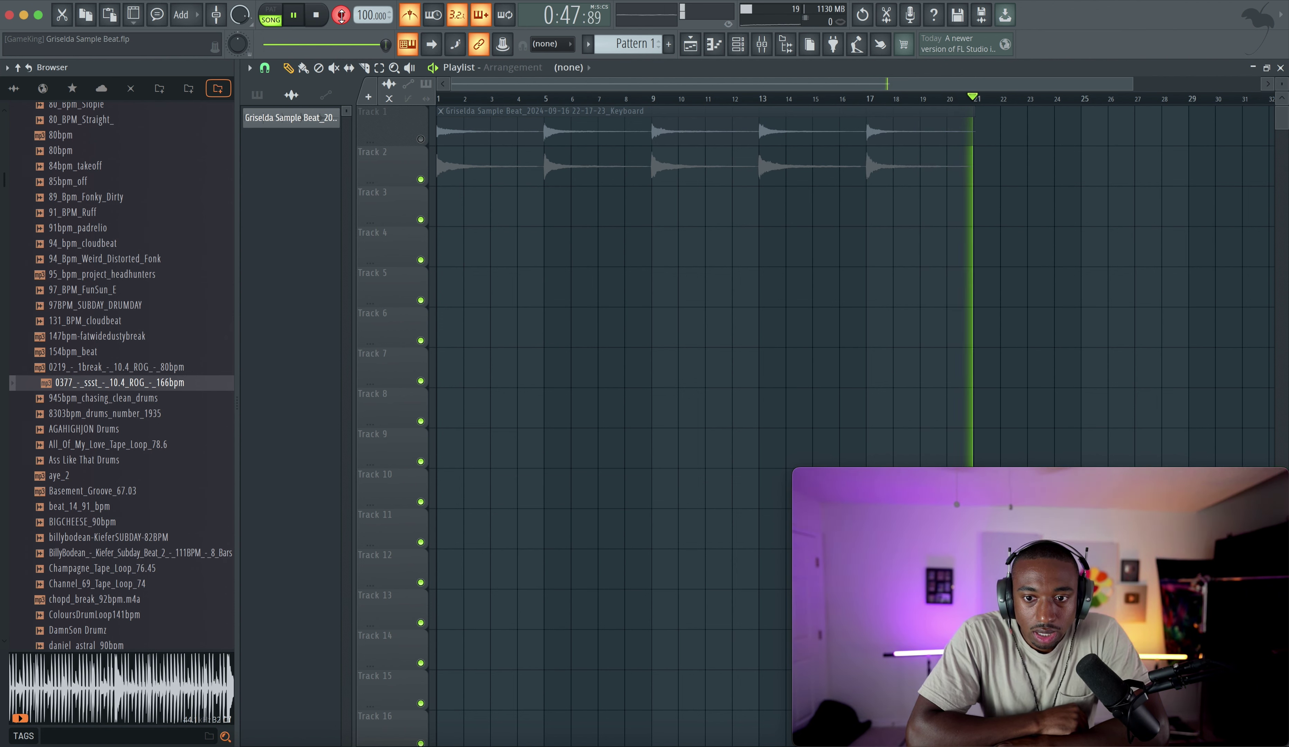
key("space")
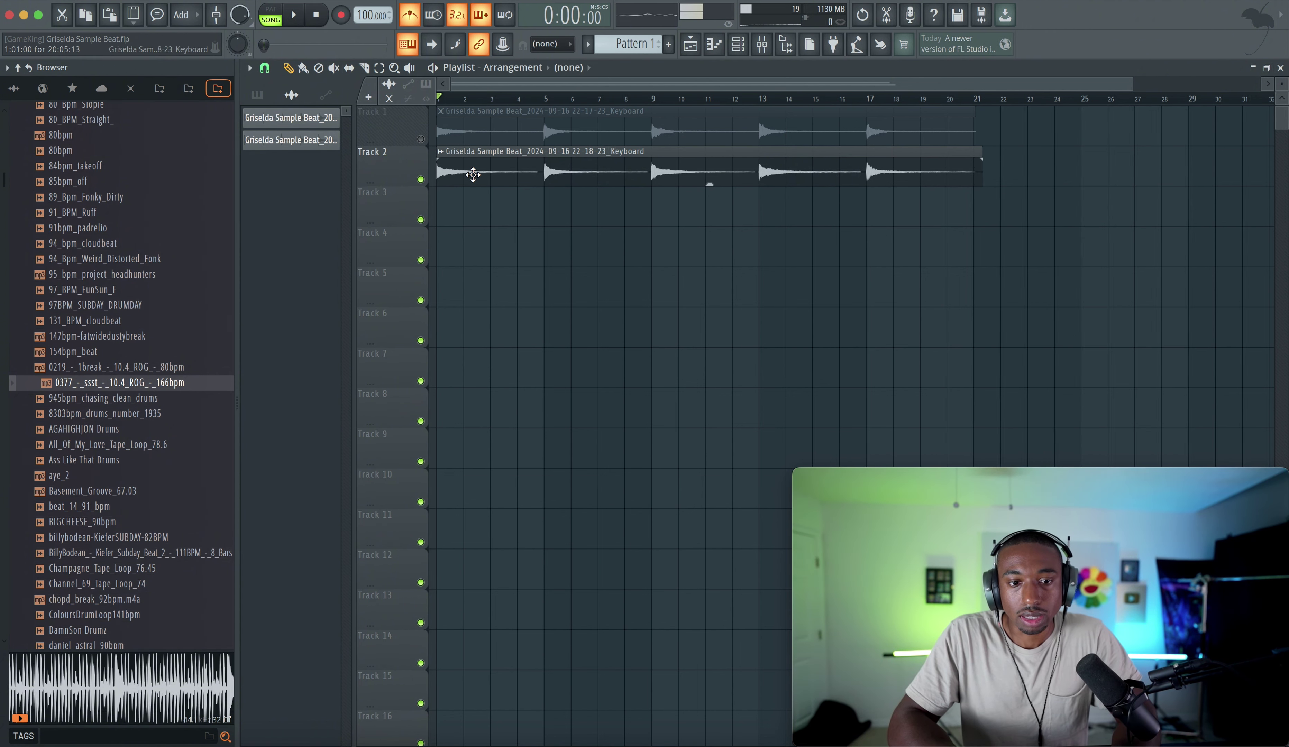
Unmute Track 1, move the second take onto it at bar 22, and consolidate both takes into one clip.
scroll(472, 175, "down", 2)
left_click_drag(460, 172, 887, 132)
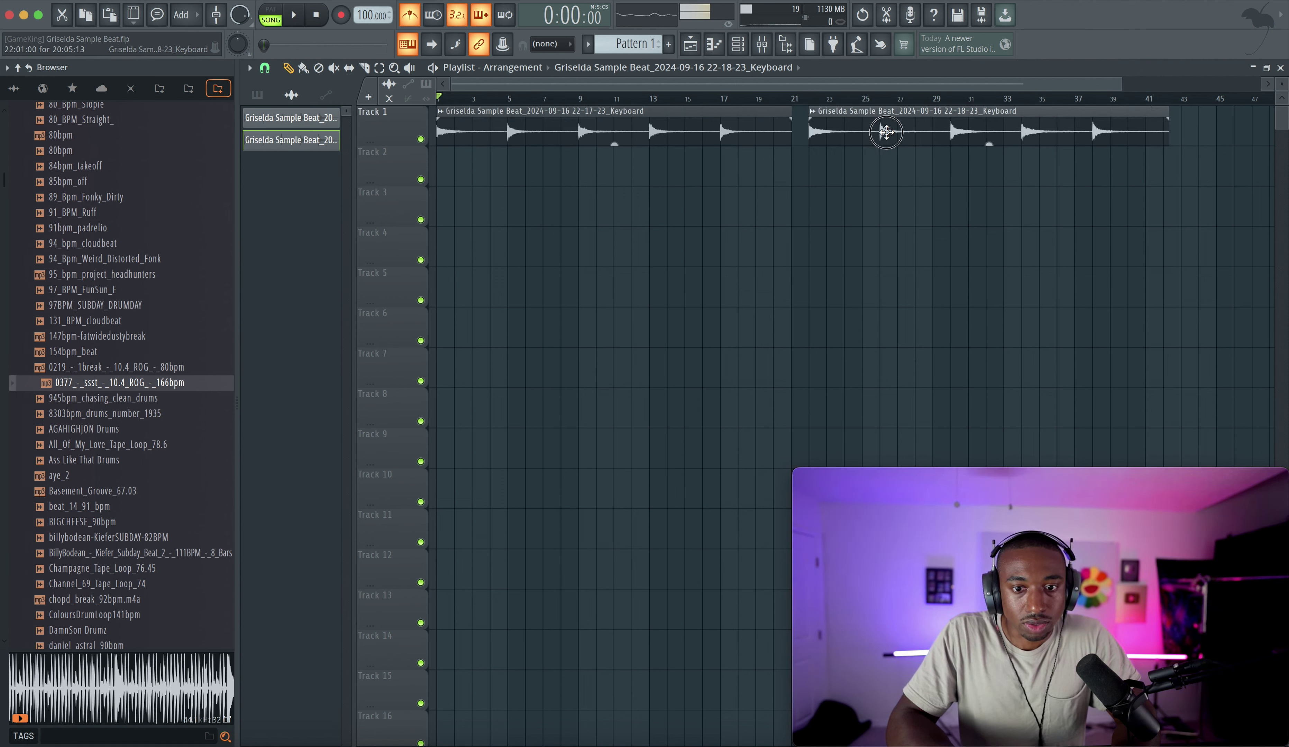
left_click_drag(1060, 182, 581, 131)
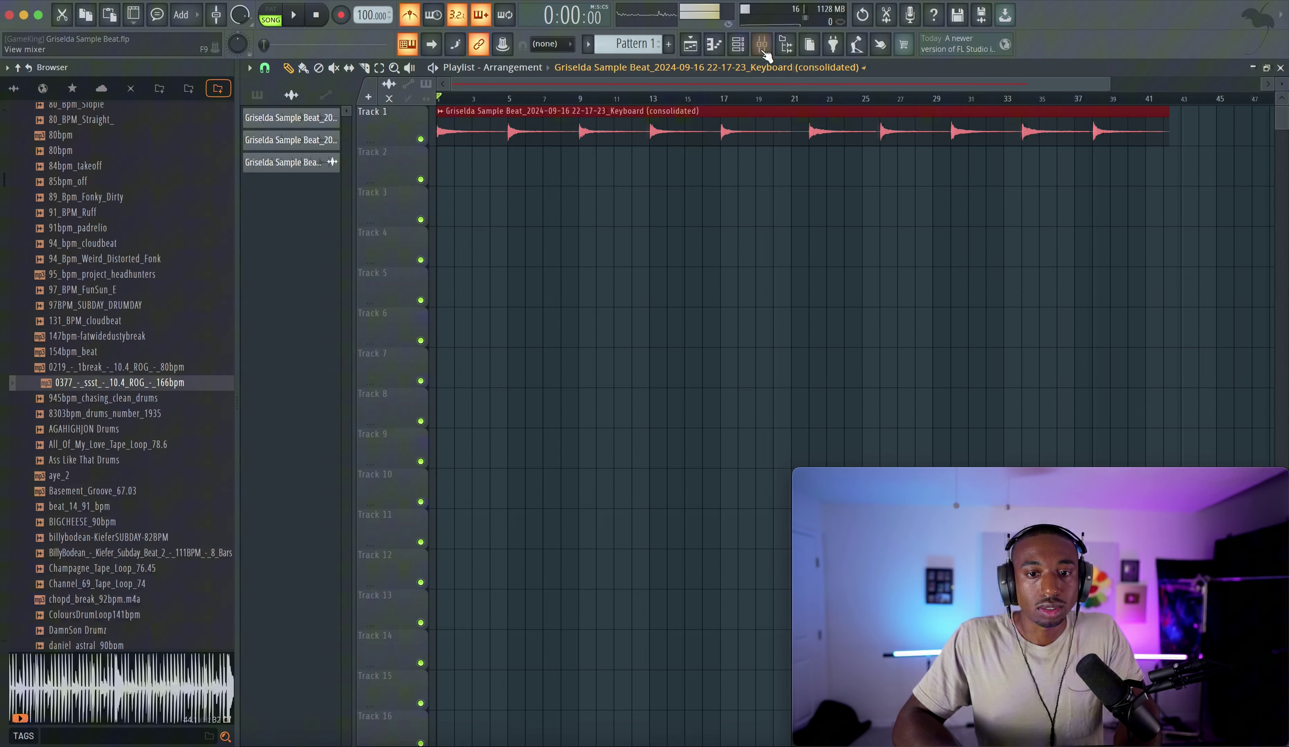
Open the consolidated keyboard clip in a new Slicex channel.
left_click(762, 46)
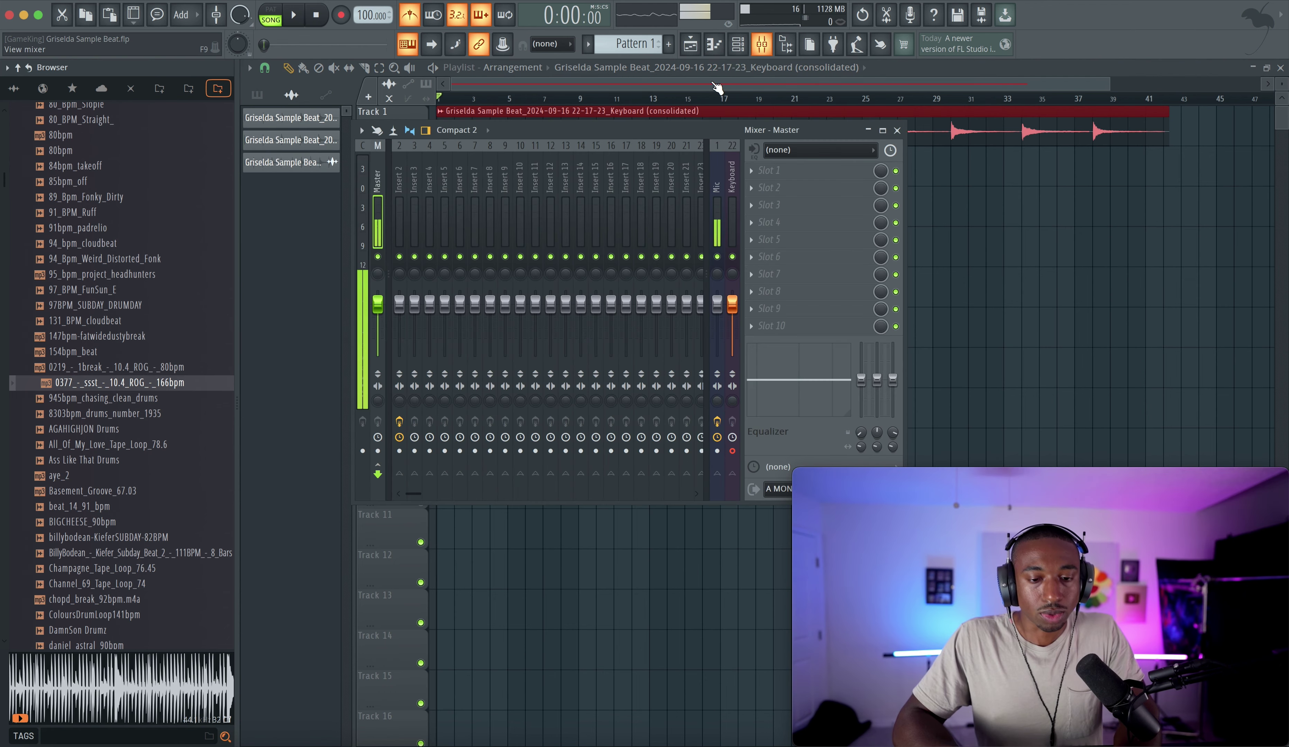
left_click(642, 88)
double_click(597, 121)
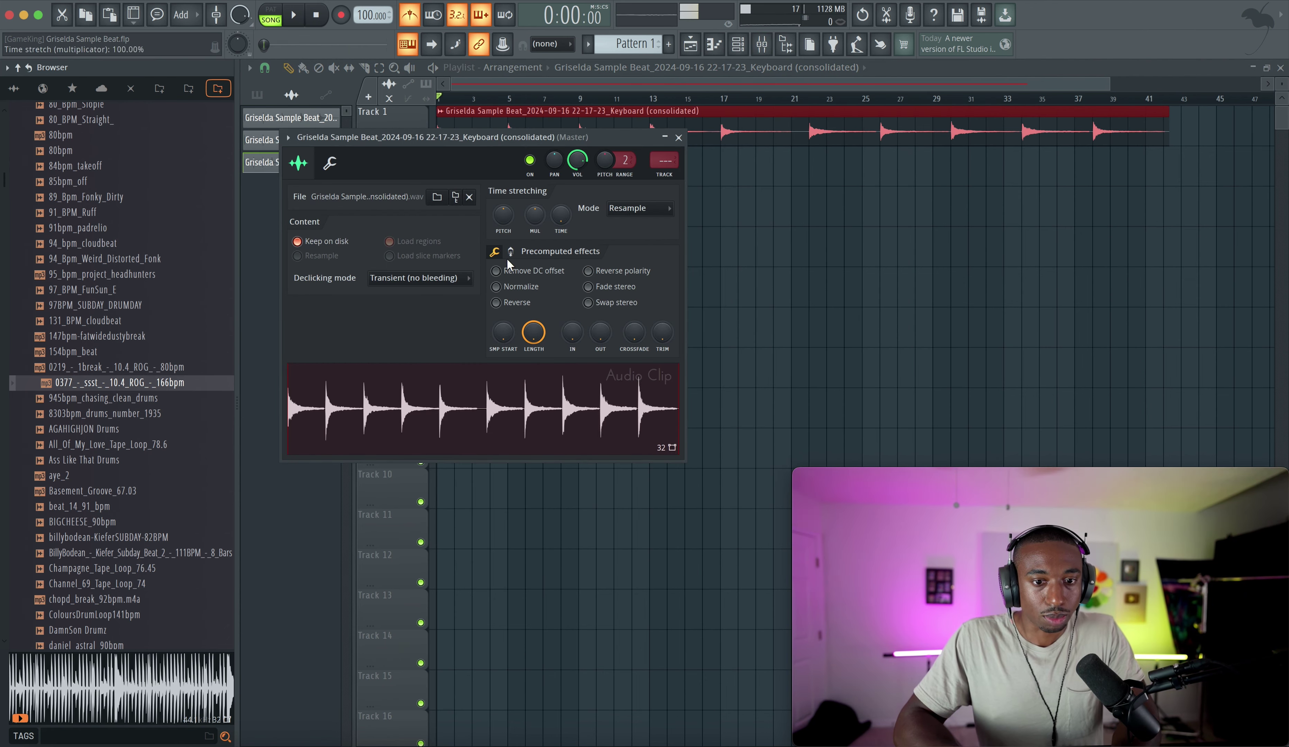
right_click(426, 400)
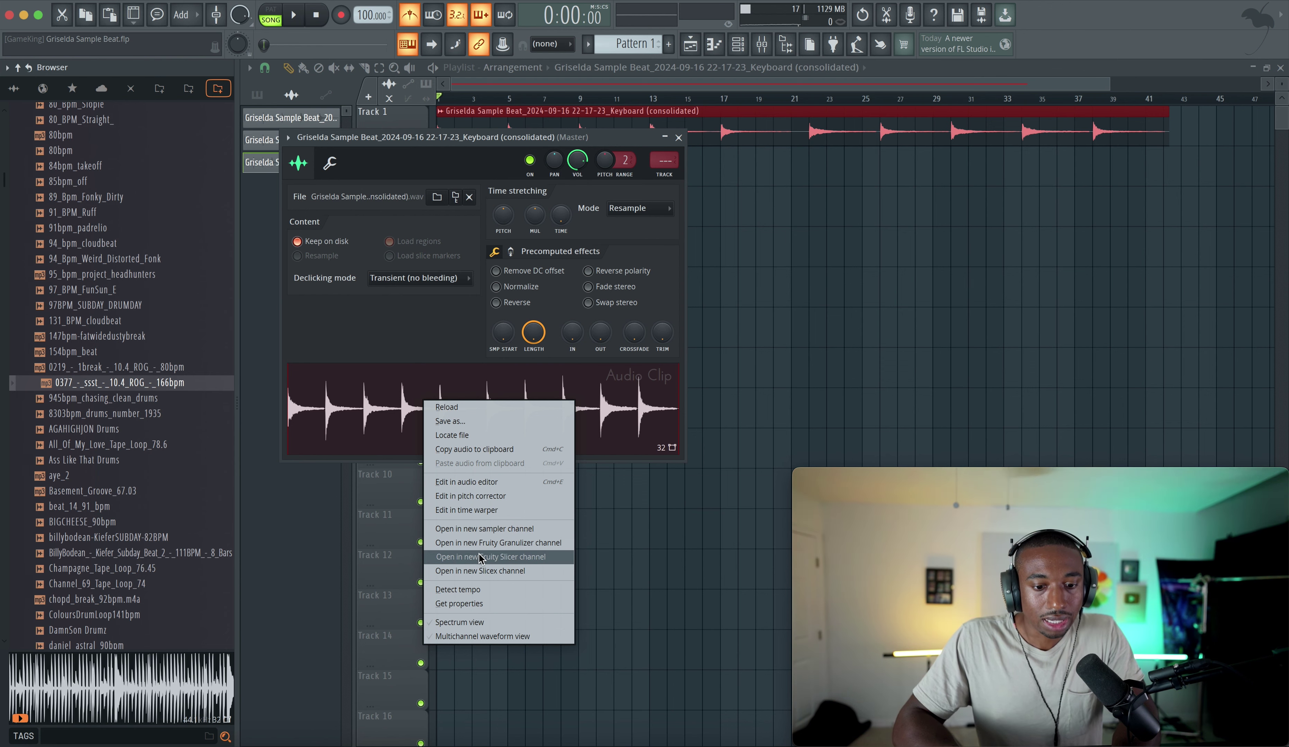
left_click(485, 571)
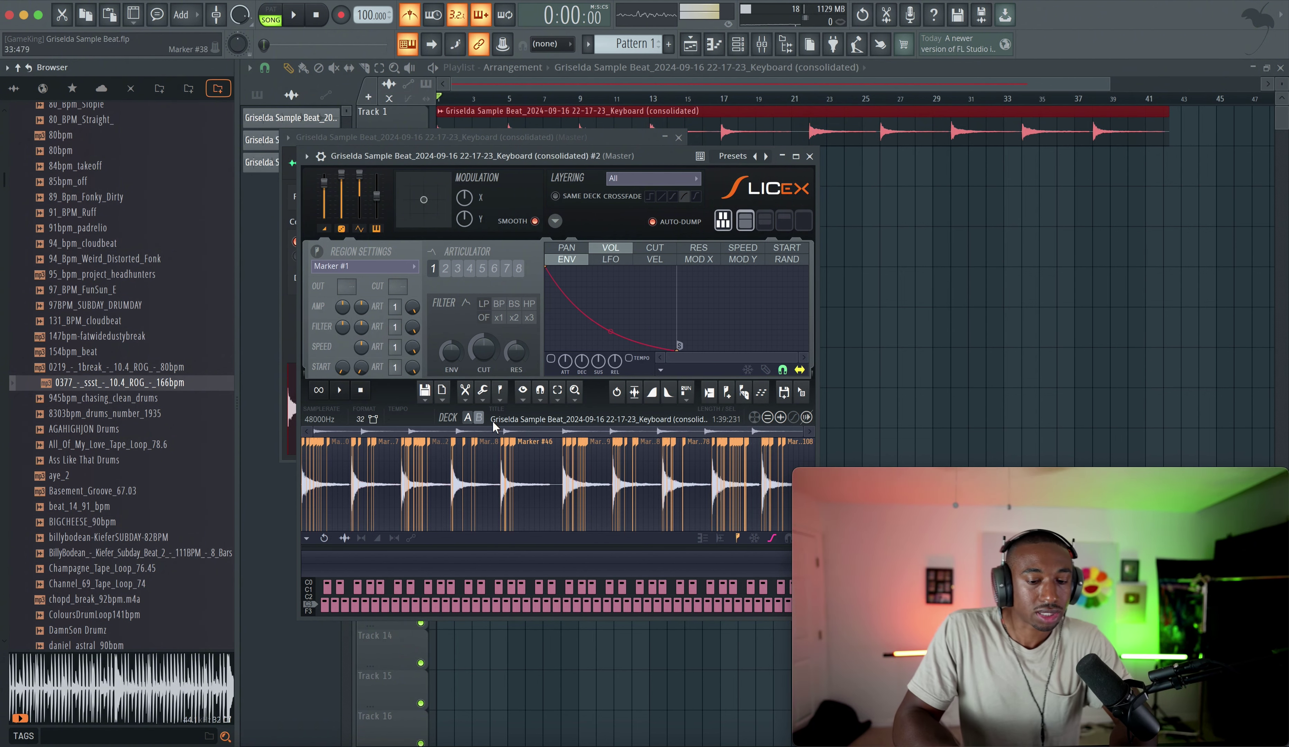
Auto-slice the keyboard sample more coarsely, roughly one slice per chord, and close the Slicex and audio clip windows.
left_click(493, 396)
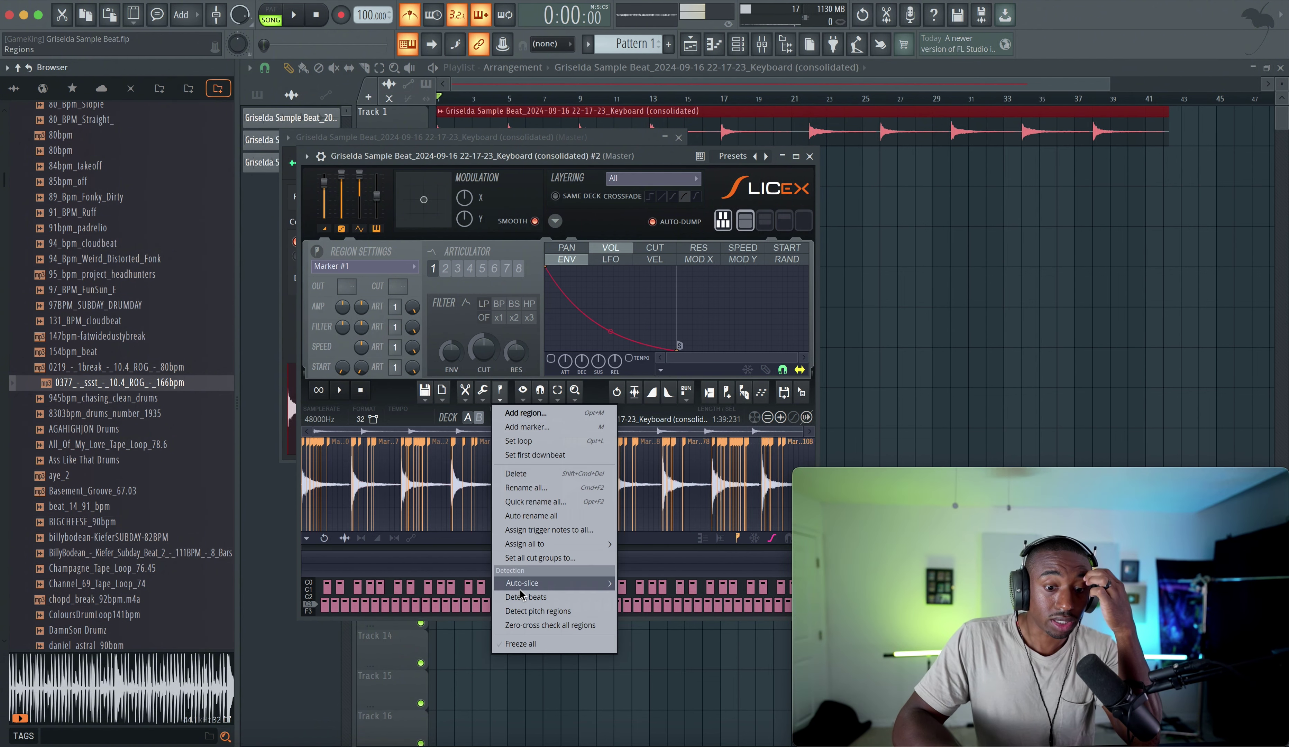
mouse_move(590, 583)
left_click(651, 588)
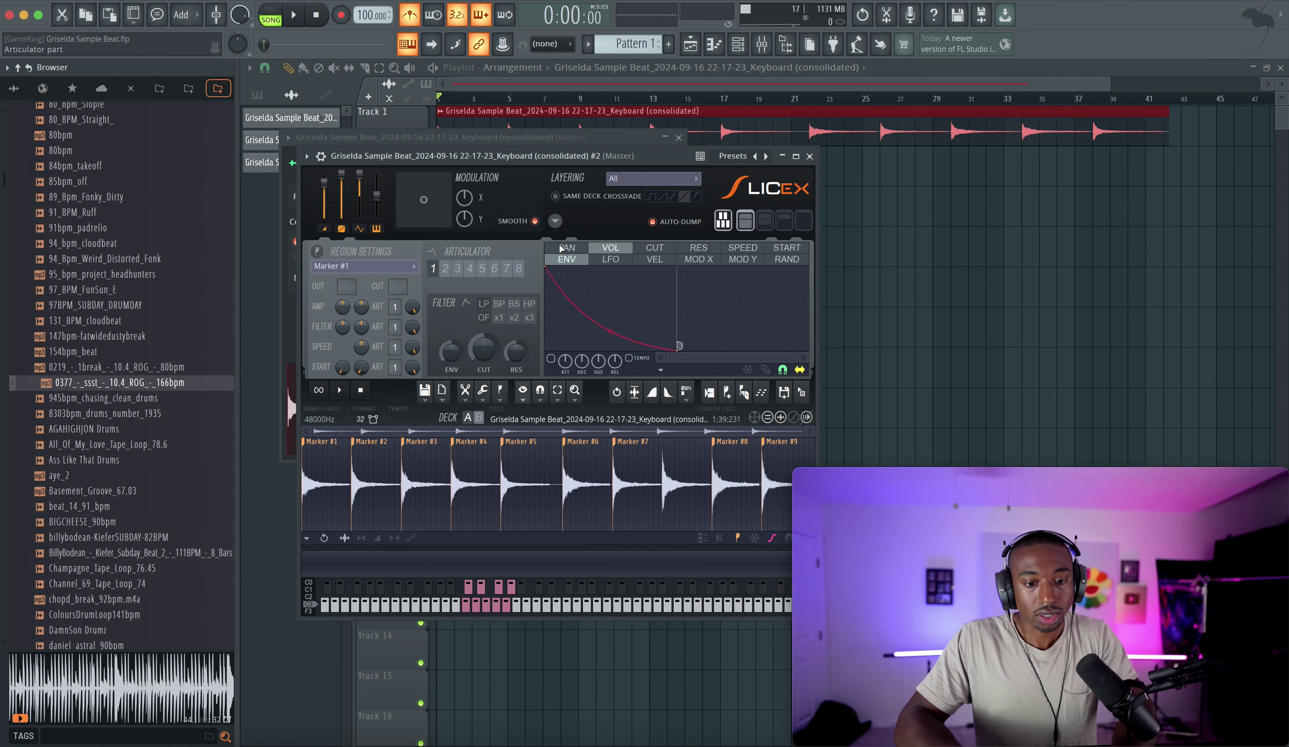
left_click(809, 156)
left_click(678, 138)
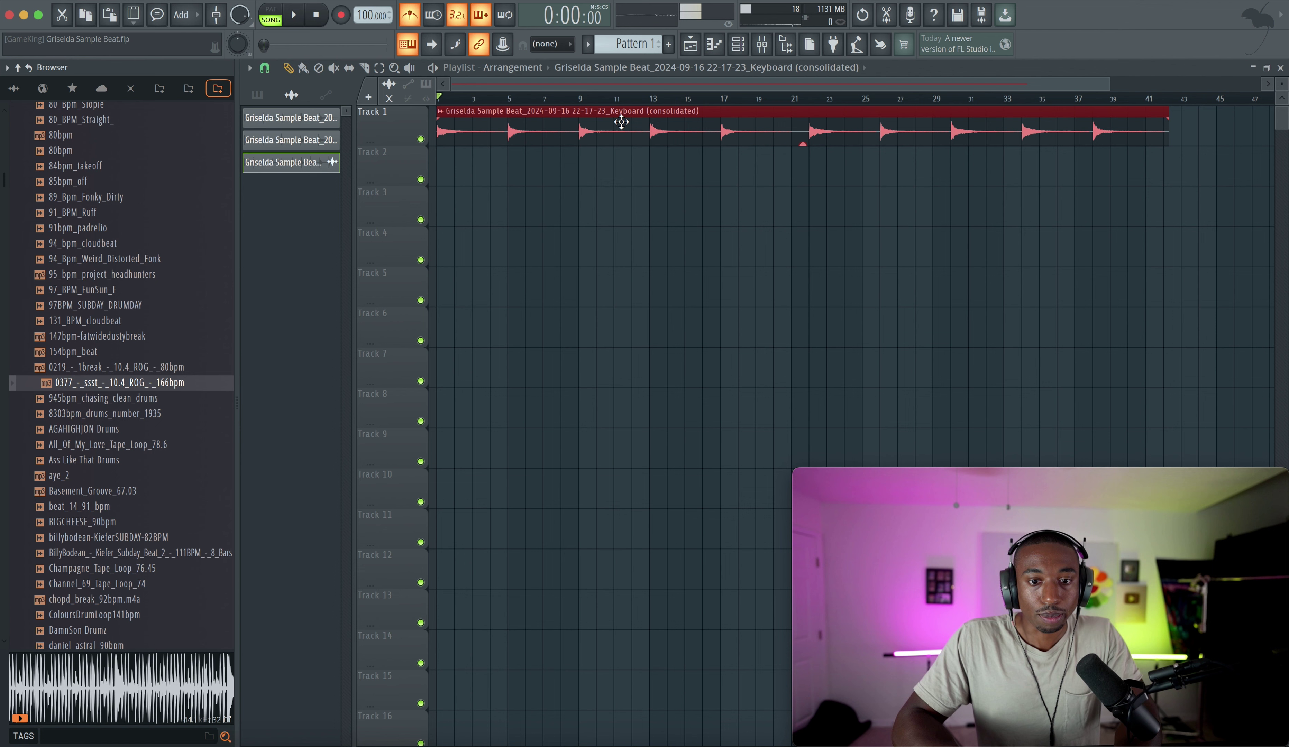
Set the typing keyboard to the slices layout (C4) at octave 4 and delete the consolidated clip from Track 1.
right_click(411, 49)
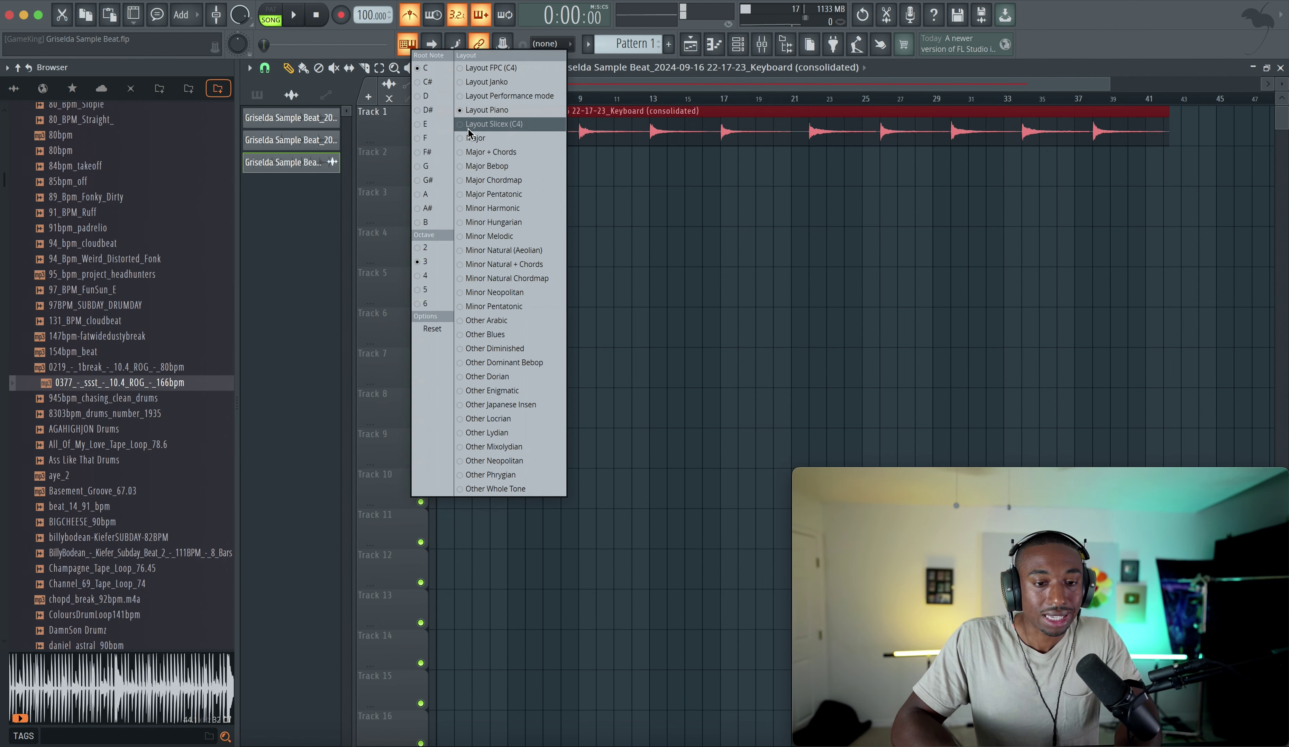
left_click(424, 276)
right_click(634, 138)
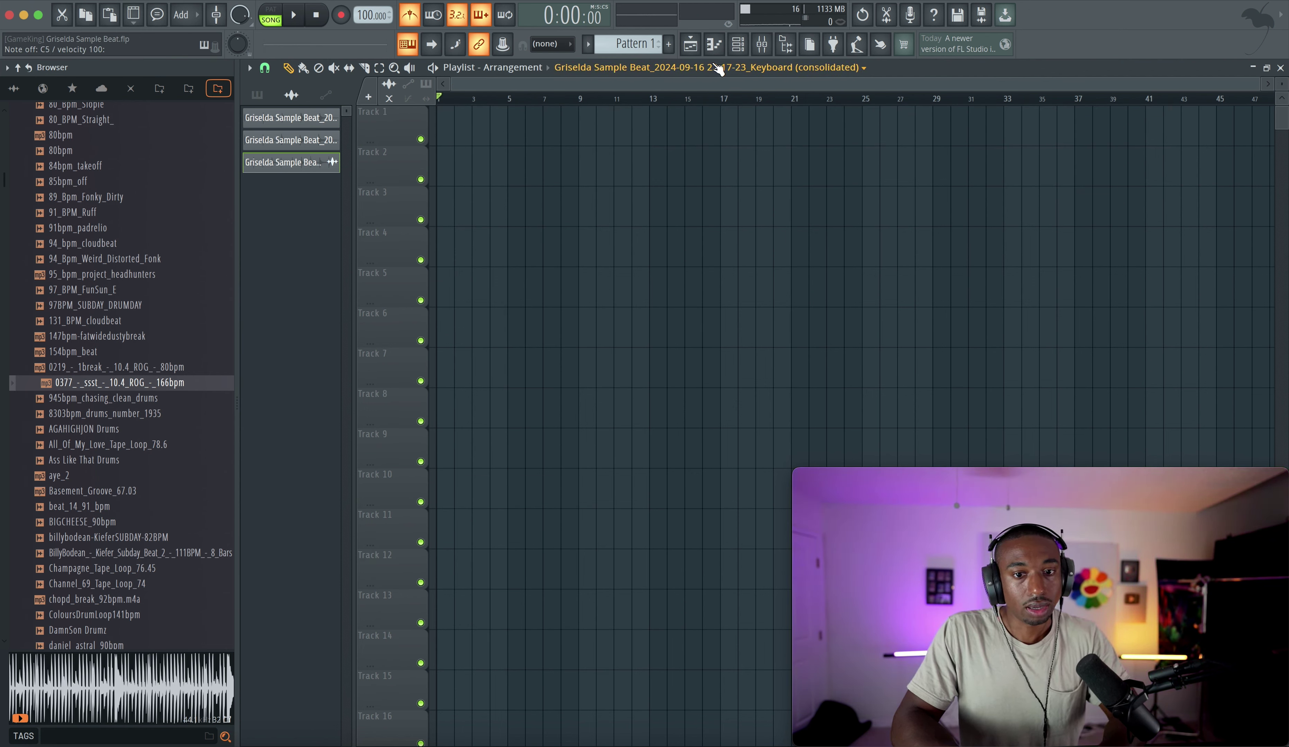
Audition the keyboard slices from the channel rack and cut the automatically dumped notes out of the Slicex channel.
left_click(738, 45)
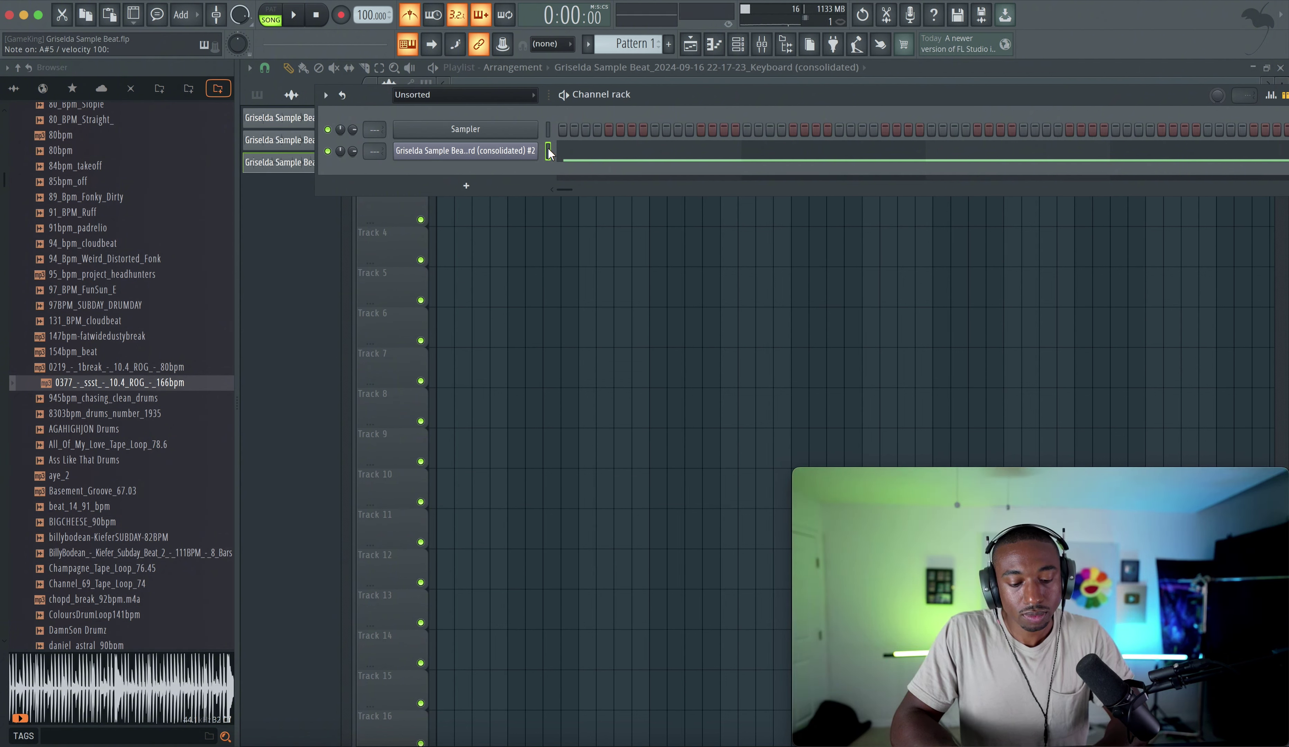
key("g")
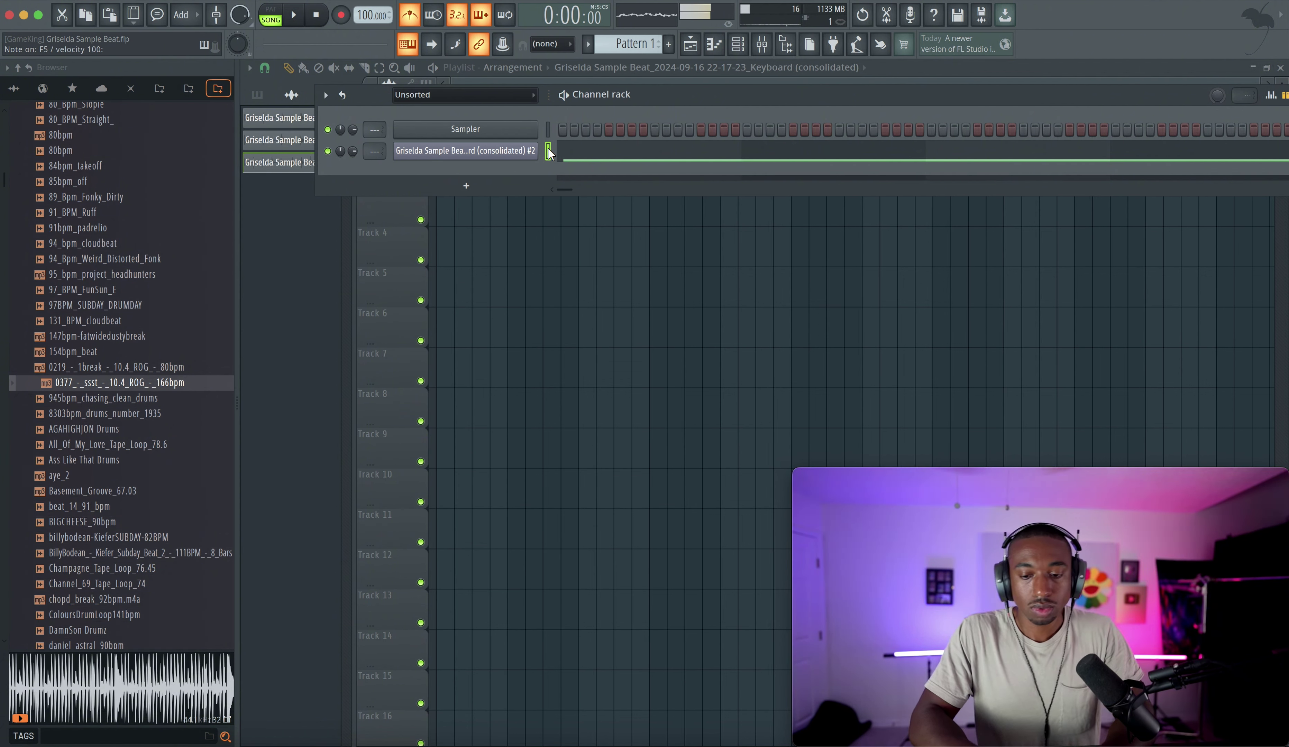
key("g")
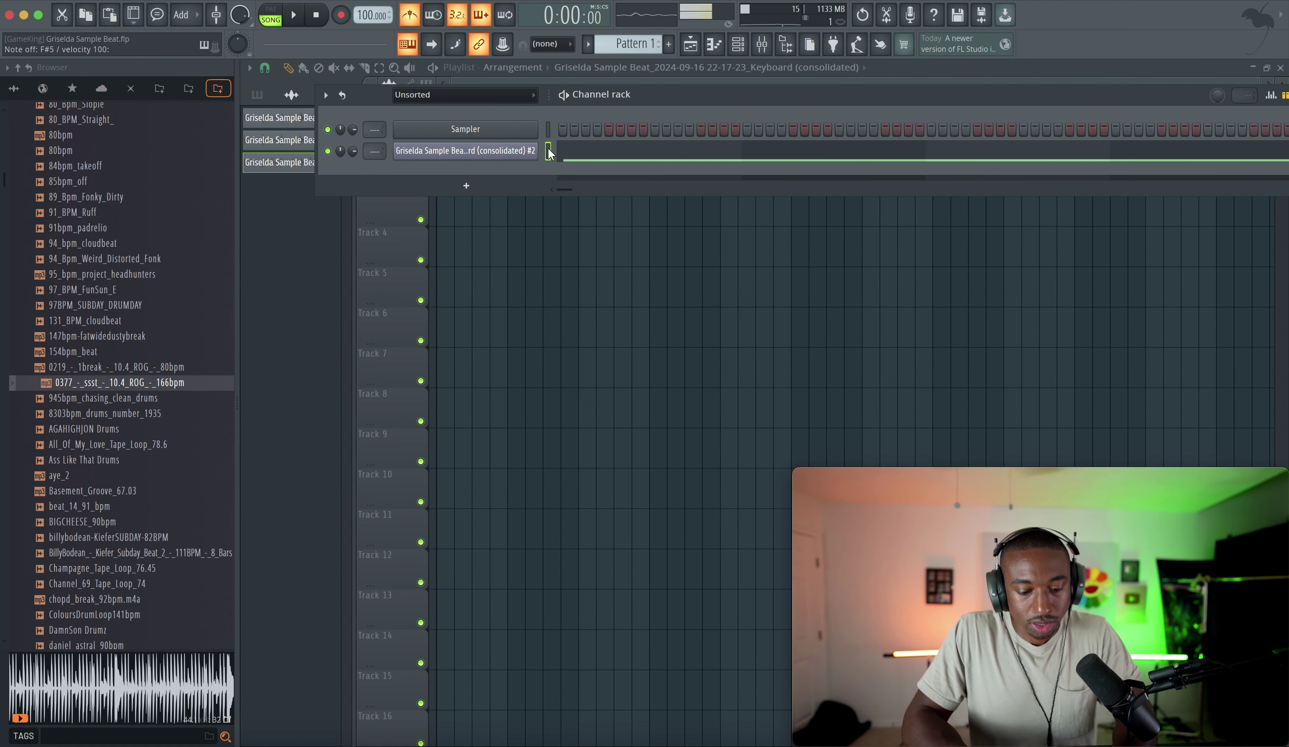
key("super+x")
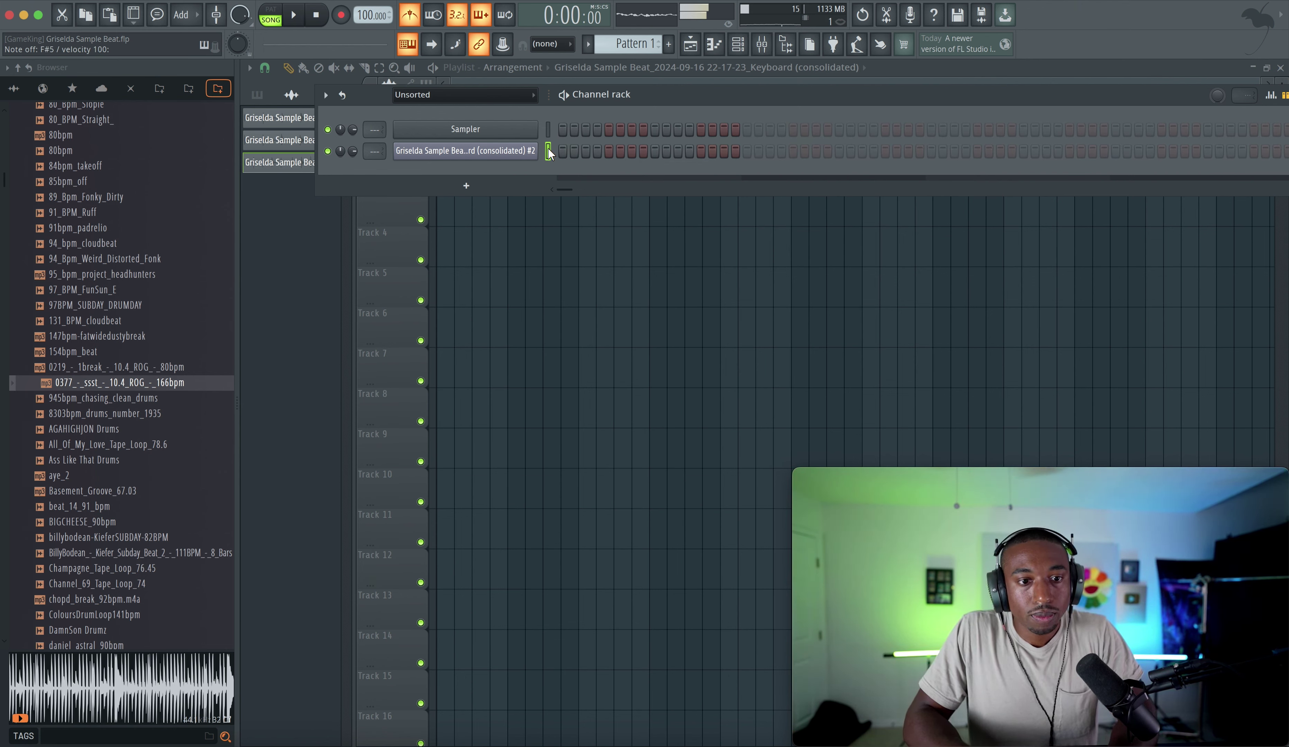
right_click(366, 11)
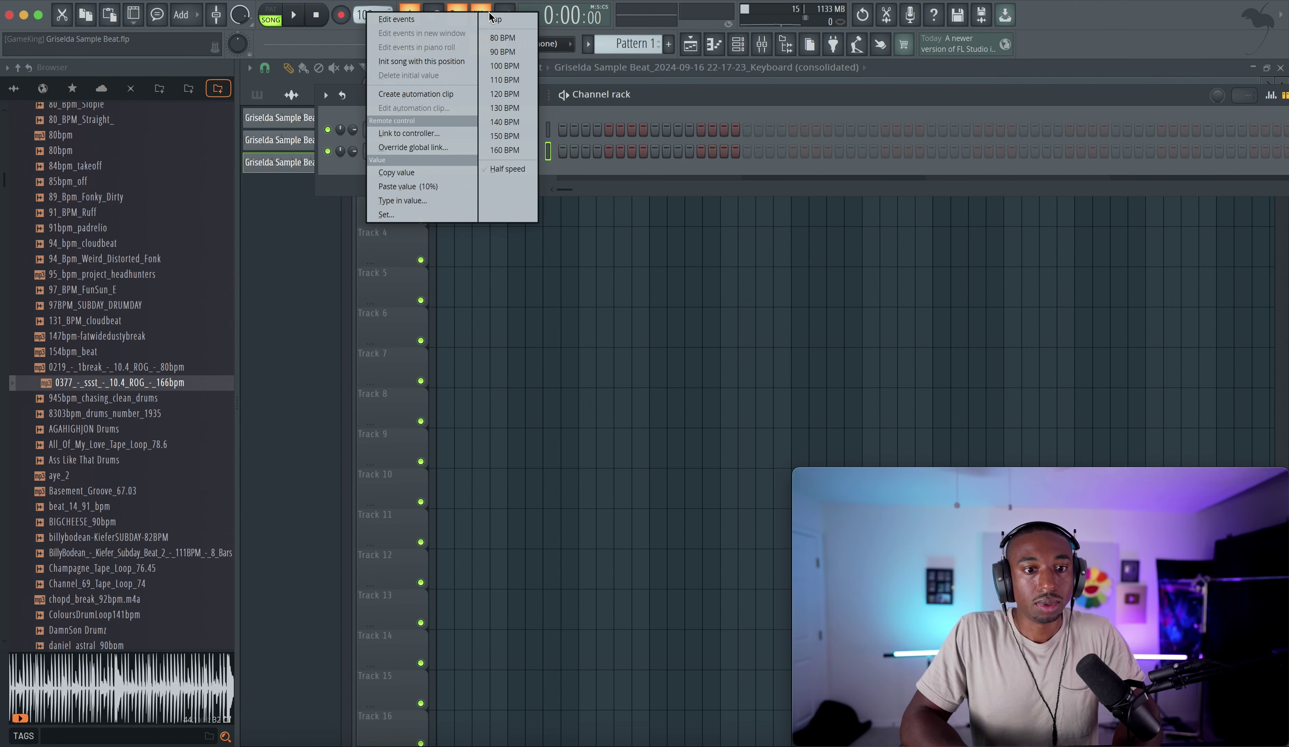
left_click(614, 107)
right_click(522, 237)
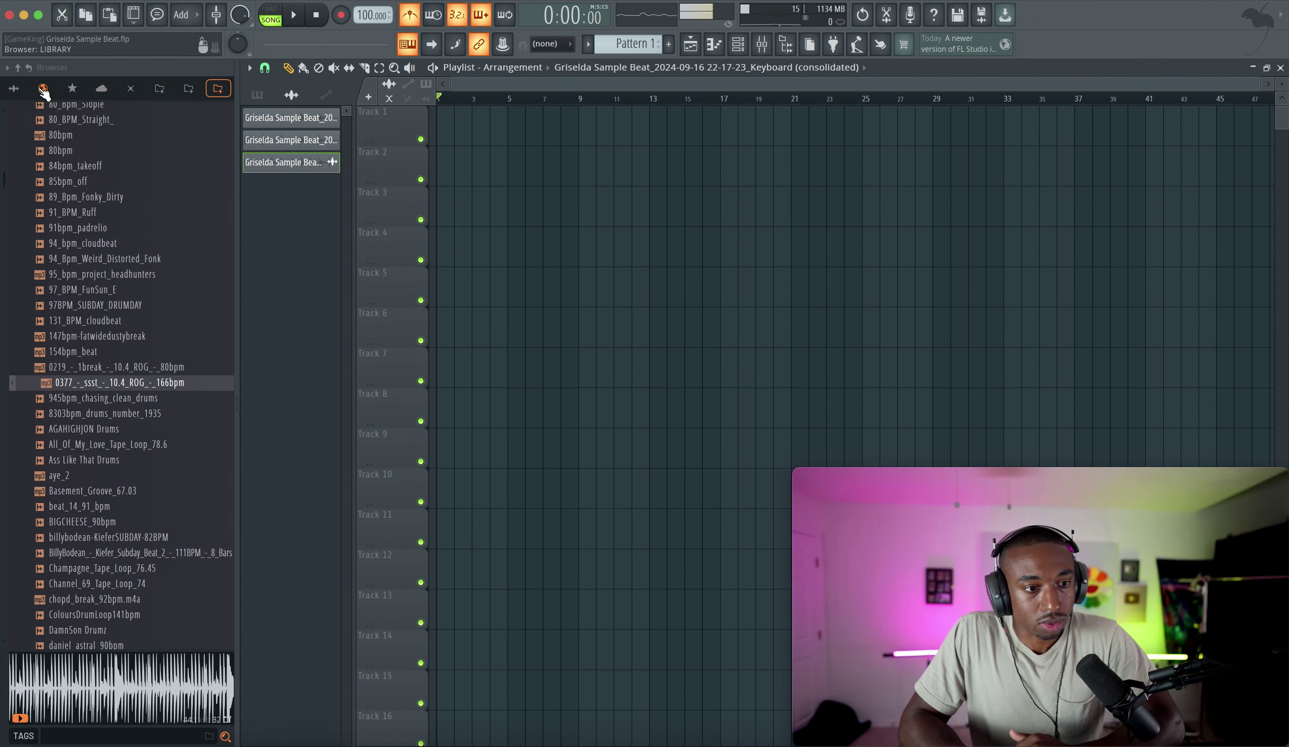
Preview the drum break 0377_-_ssst_-_10.4_ROG_-_166bpm, open it in a new Slicex channel, and close its window.
left_click(106, 383)
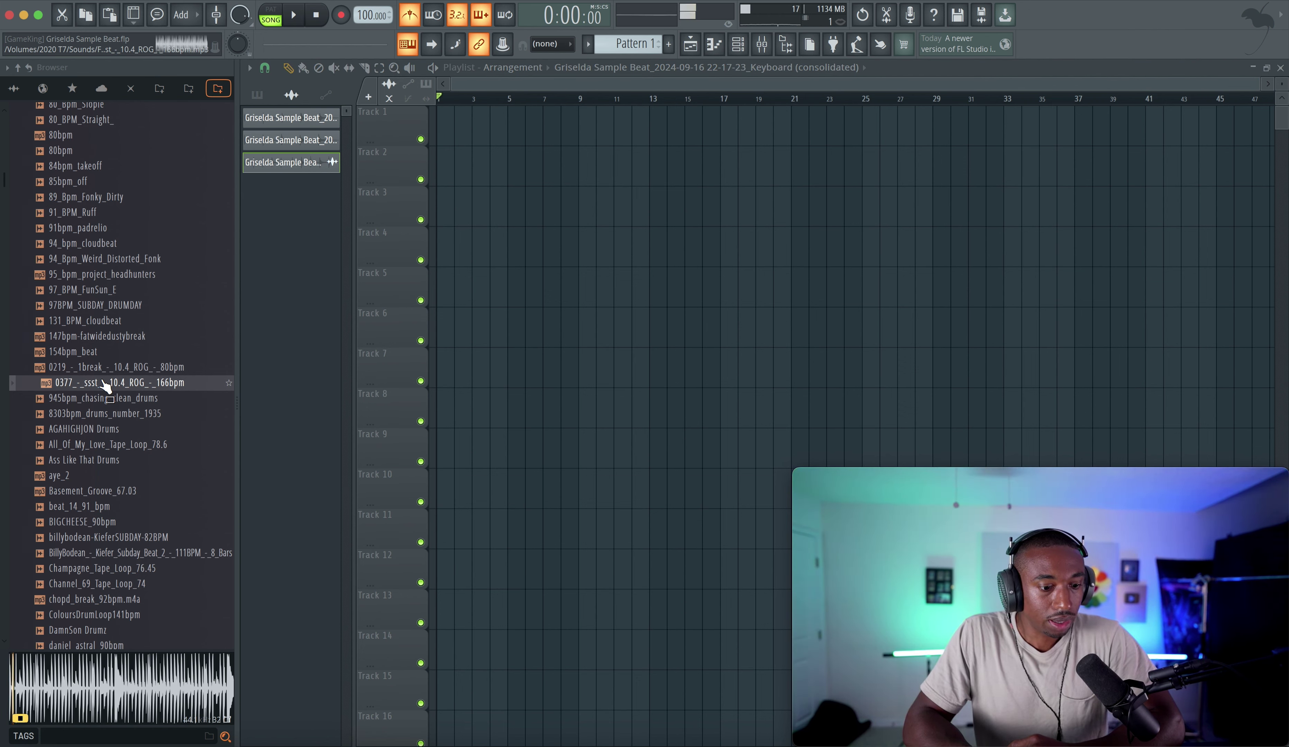
right_click(105, 384)
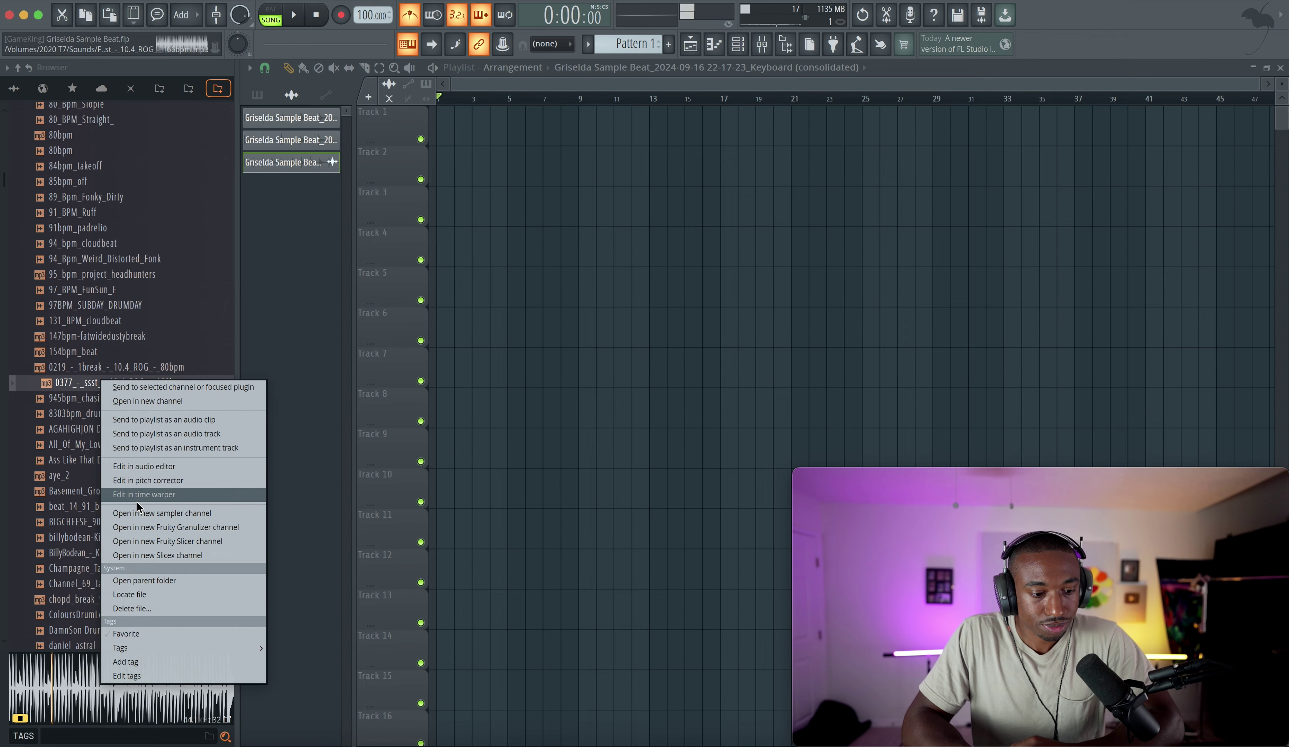
left_click(158, 555)
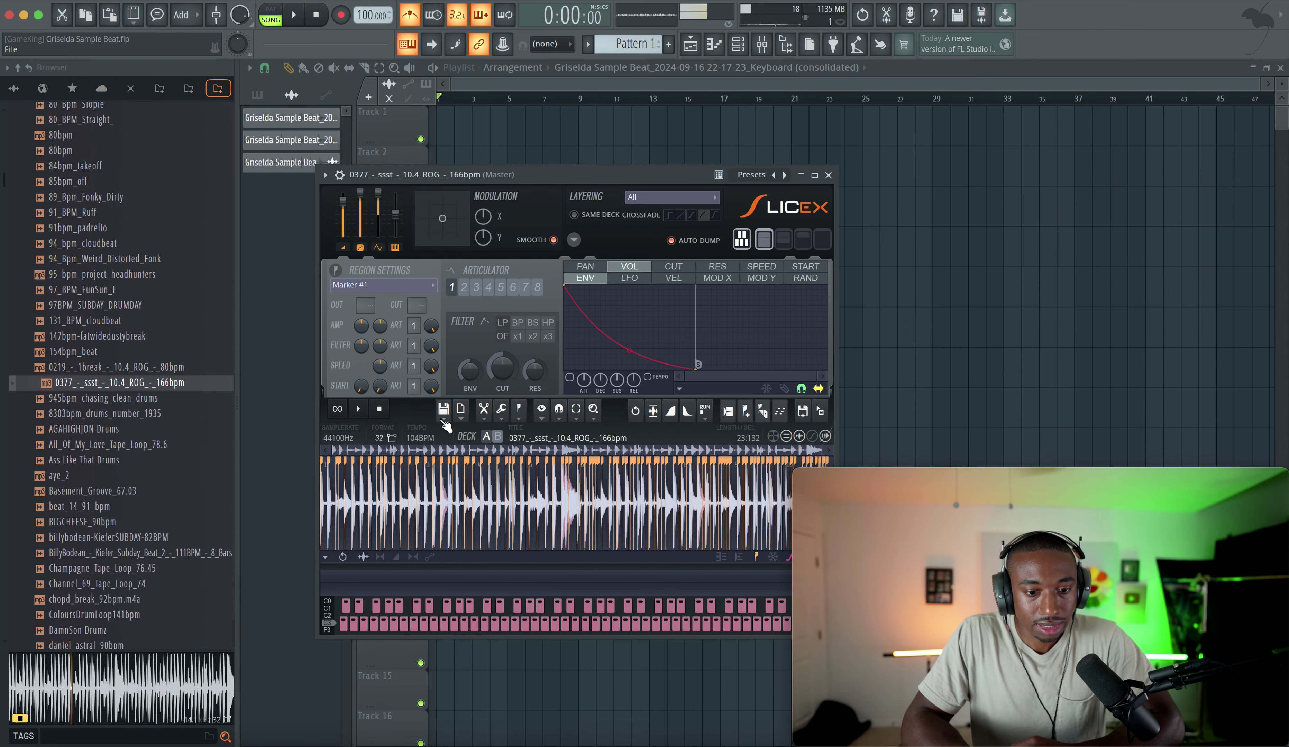
left_click_drag(567, 174, 541, 69)
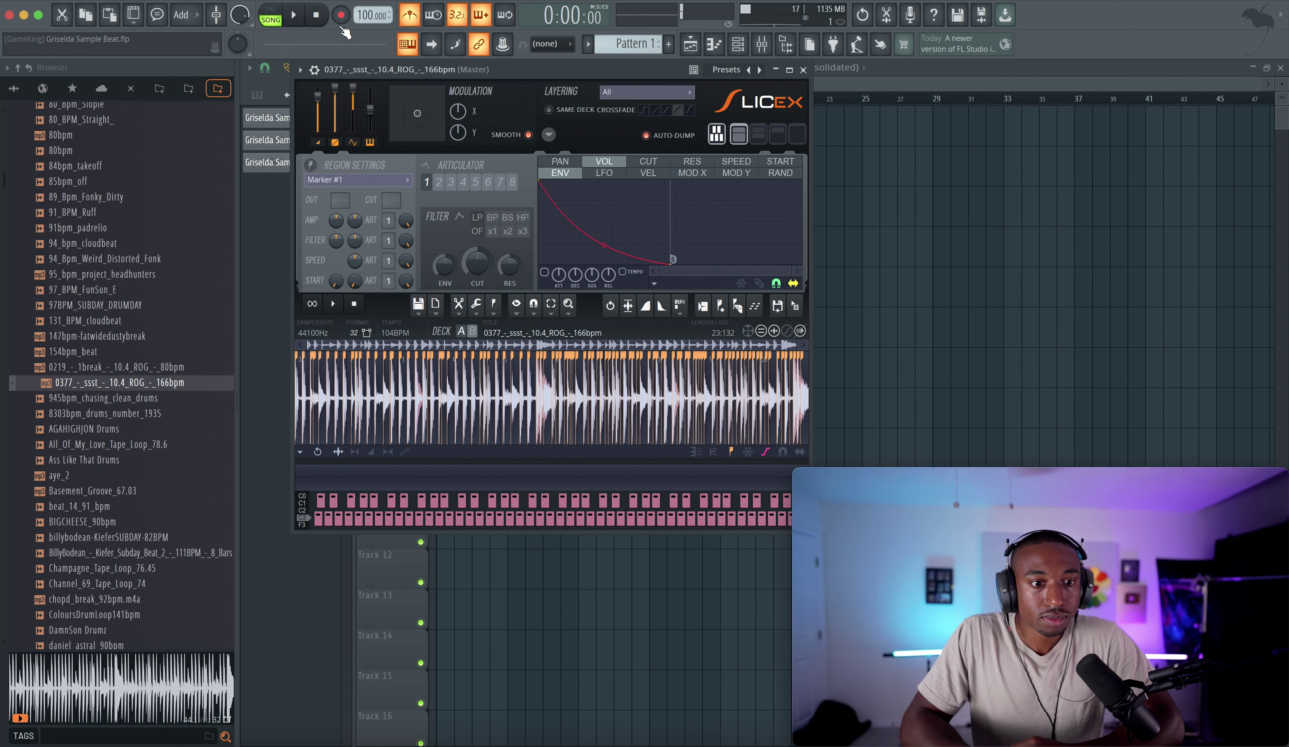
right_click(418, 50)
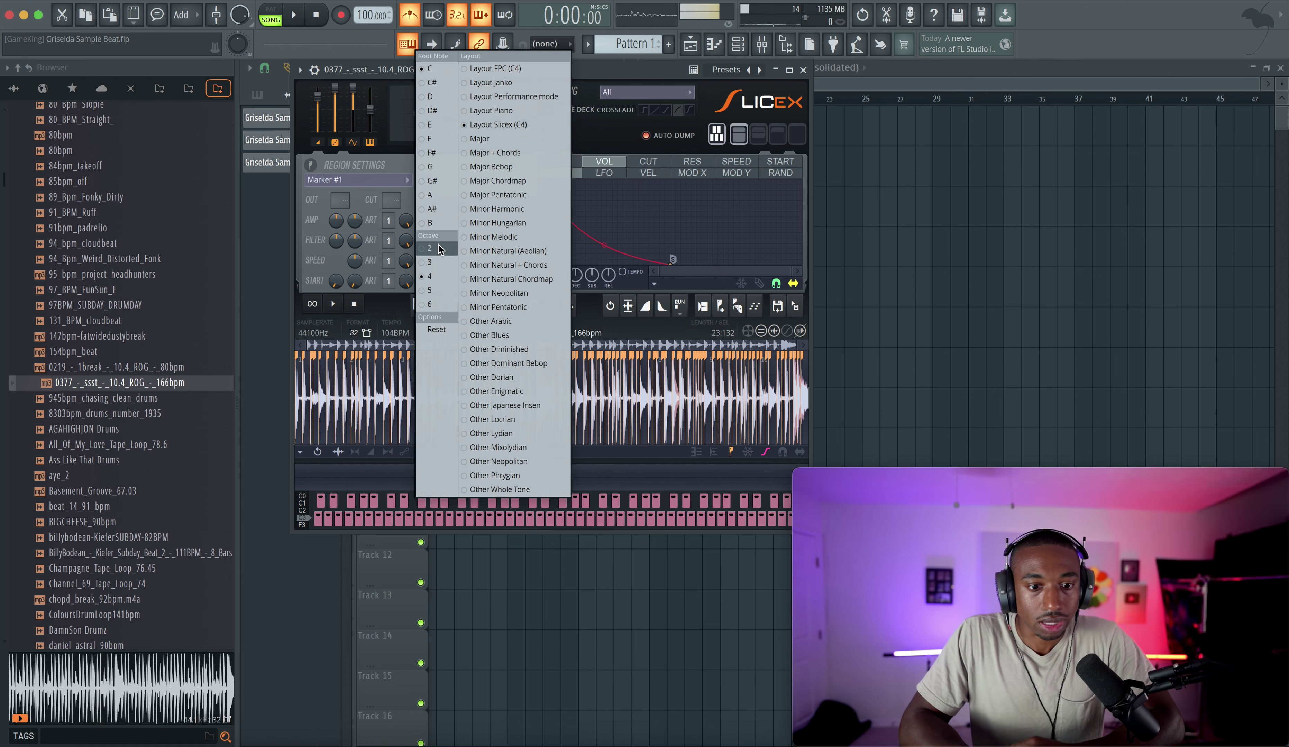
left_click(804, 69)
Show the patterns in the playlist picker and select Pattern 1.
left_click(738, 44)
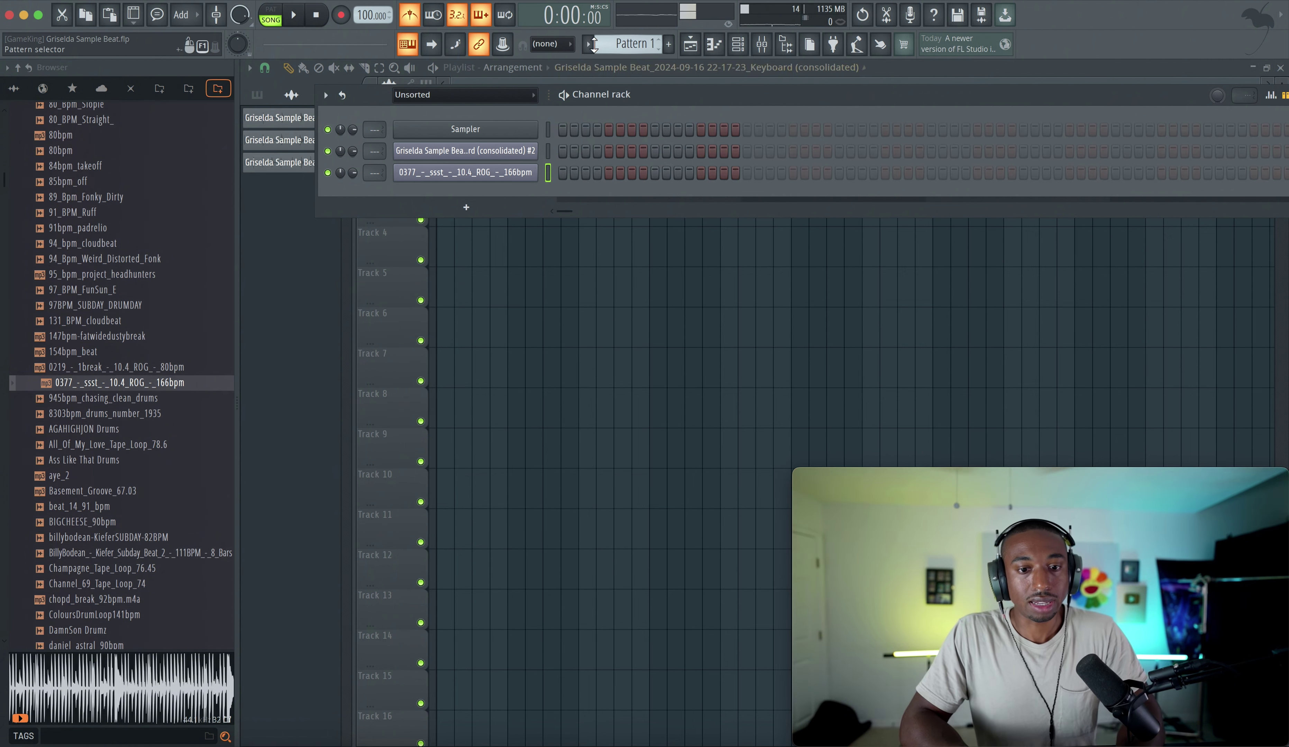
left_click(257, 94)
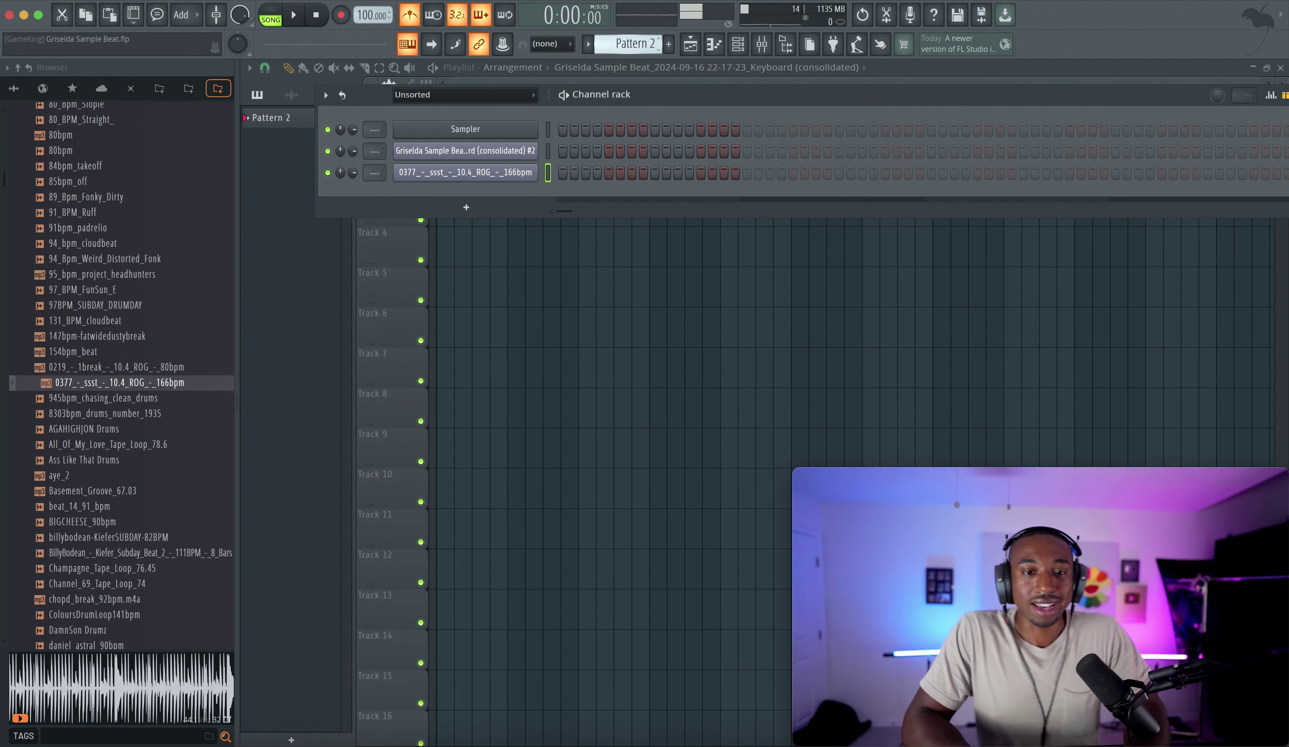
left_click(626, 45)
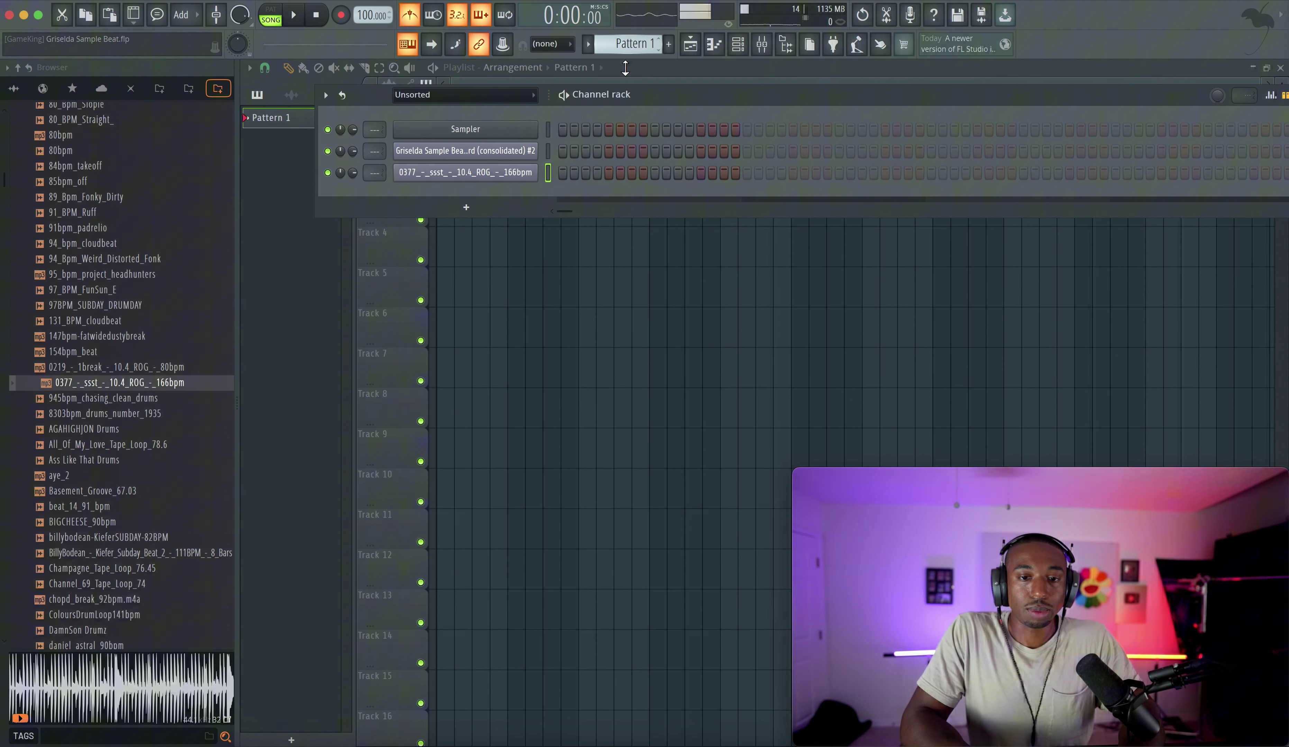
right_click(544, 298)
Route the keyboard and drum break Slicex channels to mixer tracks 3 and 4.
left_click(738, 45)
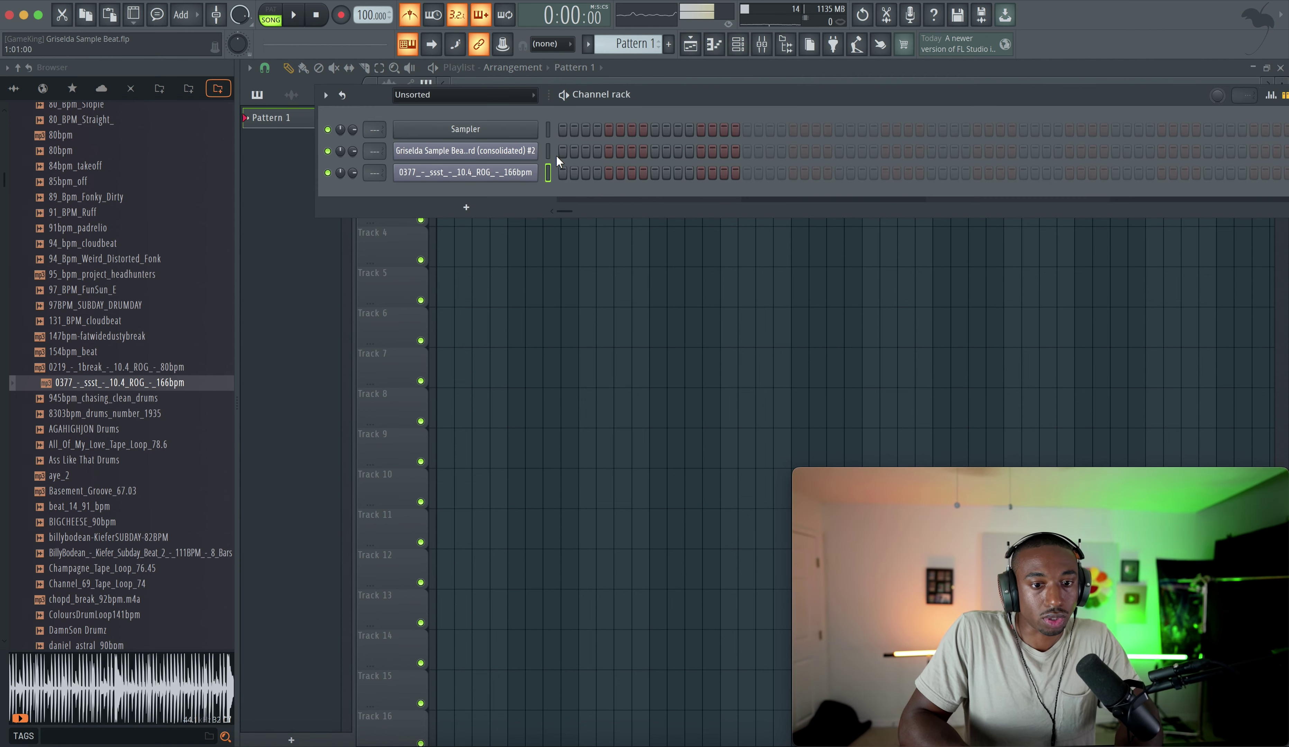
key("ctrl+l")
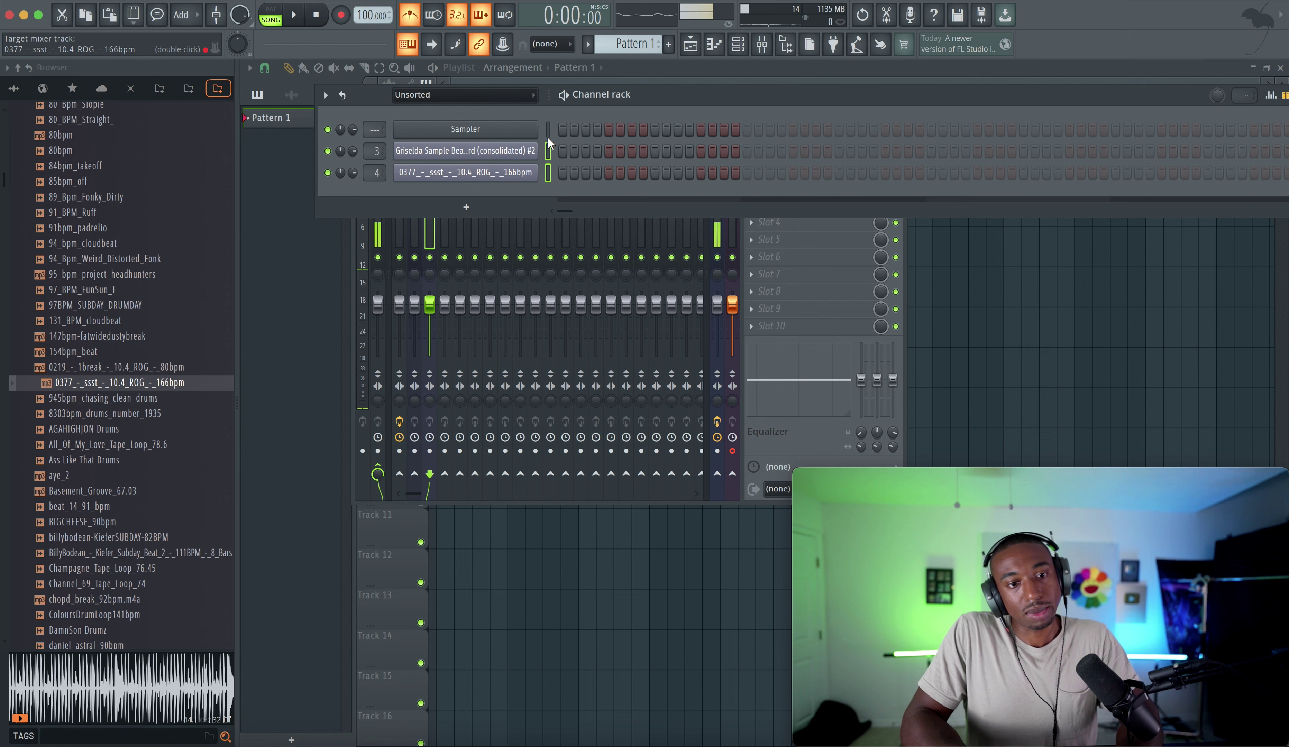
Delete the empty Sampler channel, close the channel rack and mixer, and save the project.
right_click(523, 133)
left_click(566, 311)
left_click(690, 429)
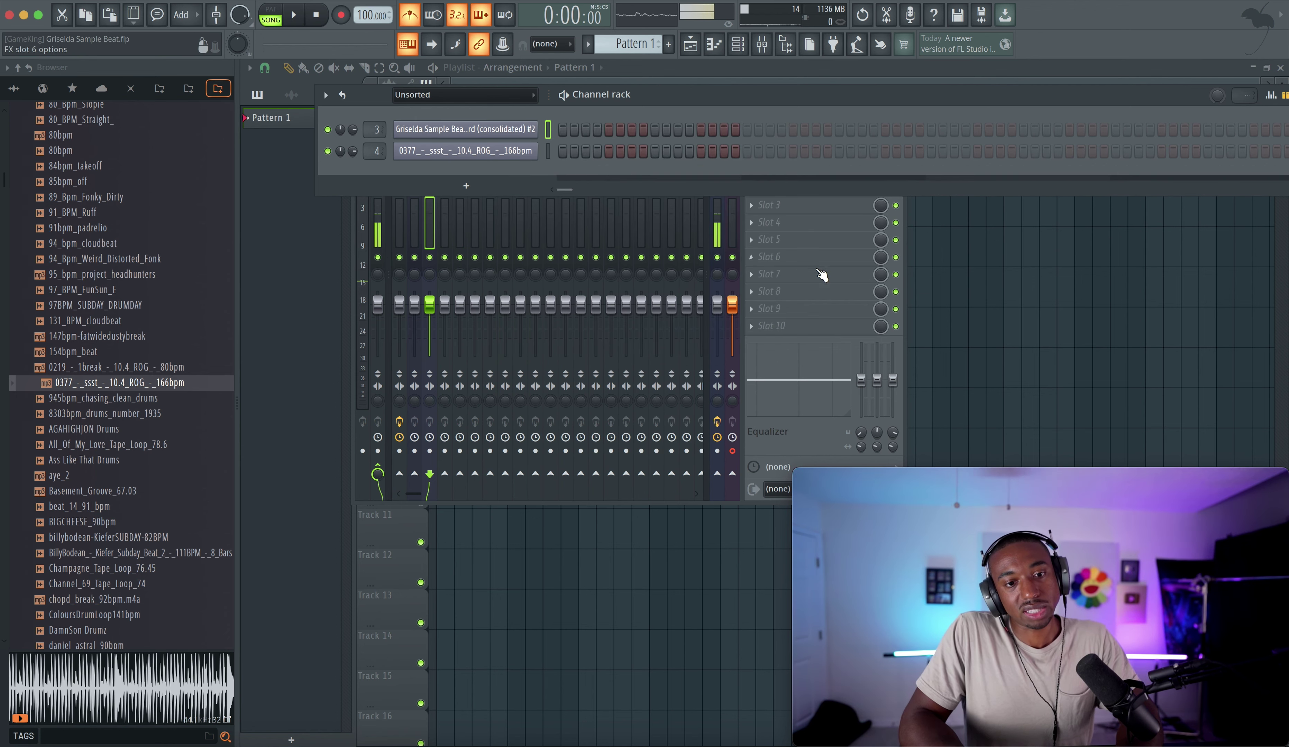
right_click(1034, 299)
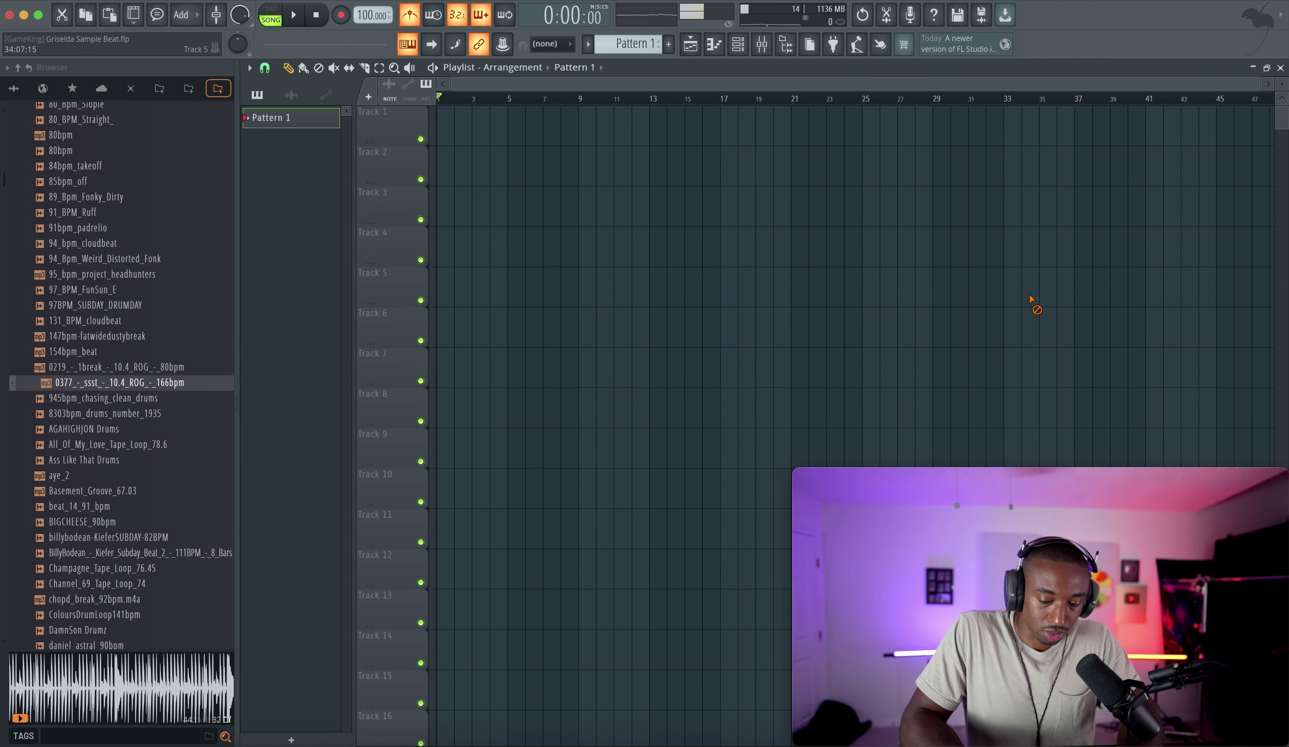
key("super+s")
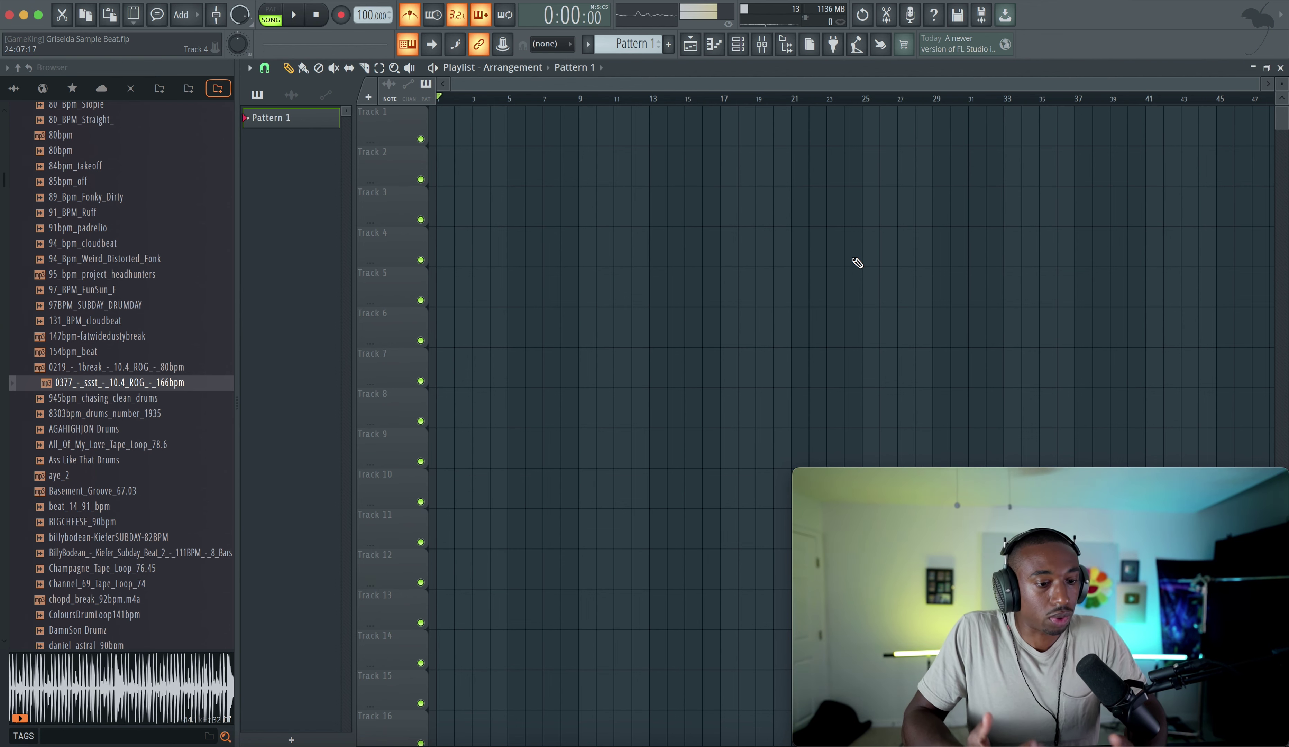
Set the project tempo to 88 BPM with the drum break channel selected for recording.
left_click(739, 45)
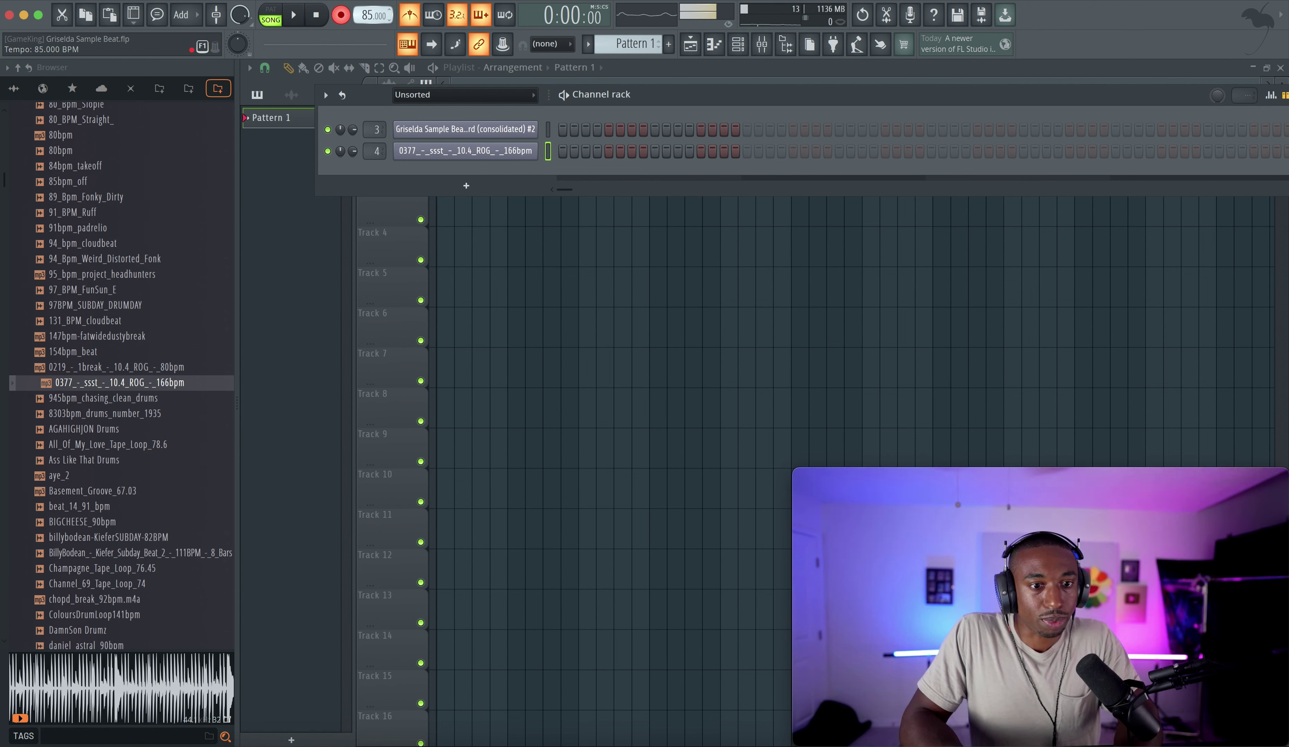
left_click_drag(367, 15, 367, 11)
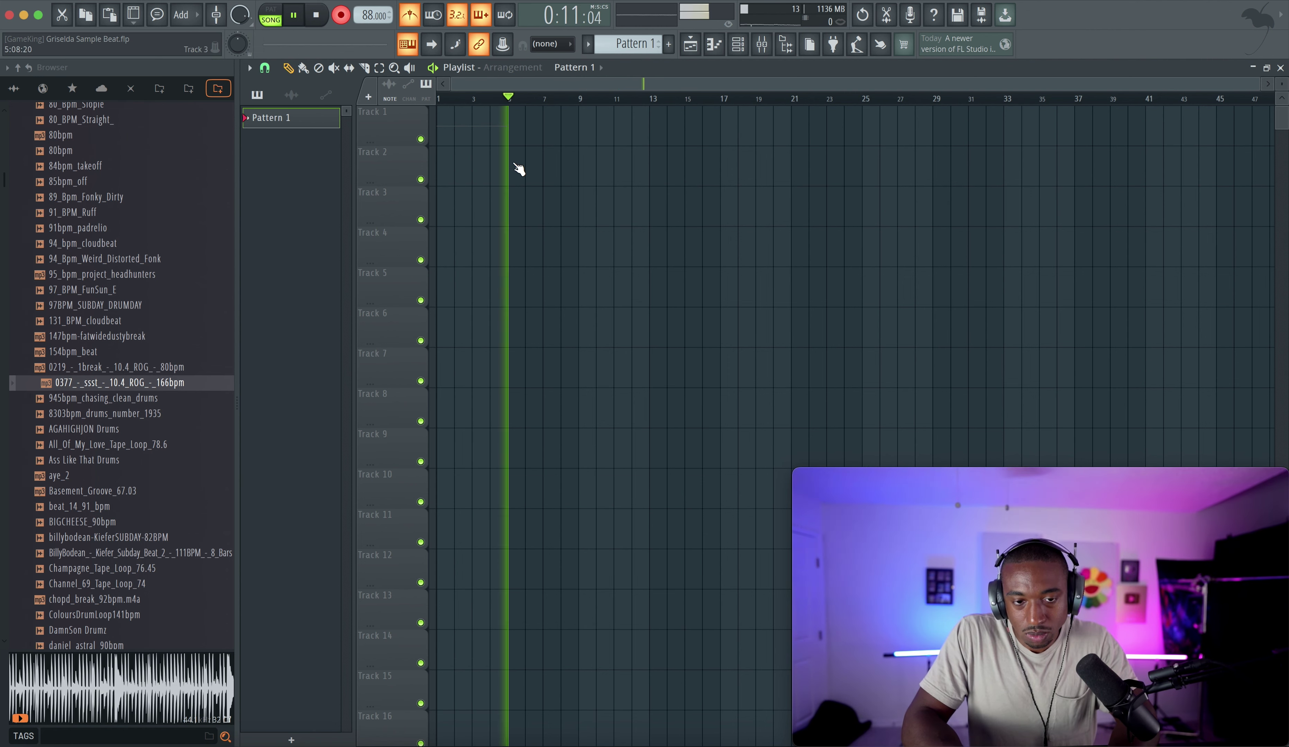
Record a drum performance from the break slices into Pattern 1 and trim its Track 1 clip to four bars.
key("space")
right_click(496, 139)
left_click_drag(451, 136, 516, 135)
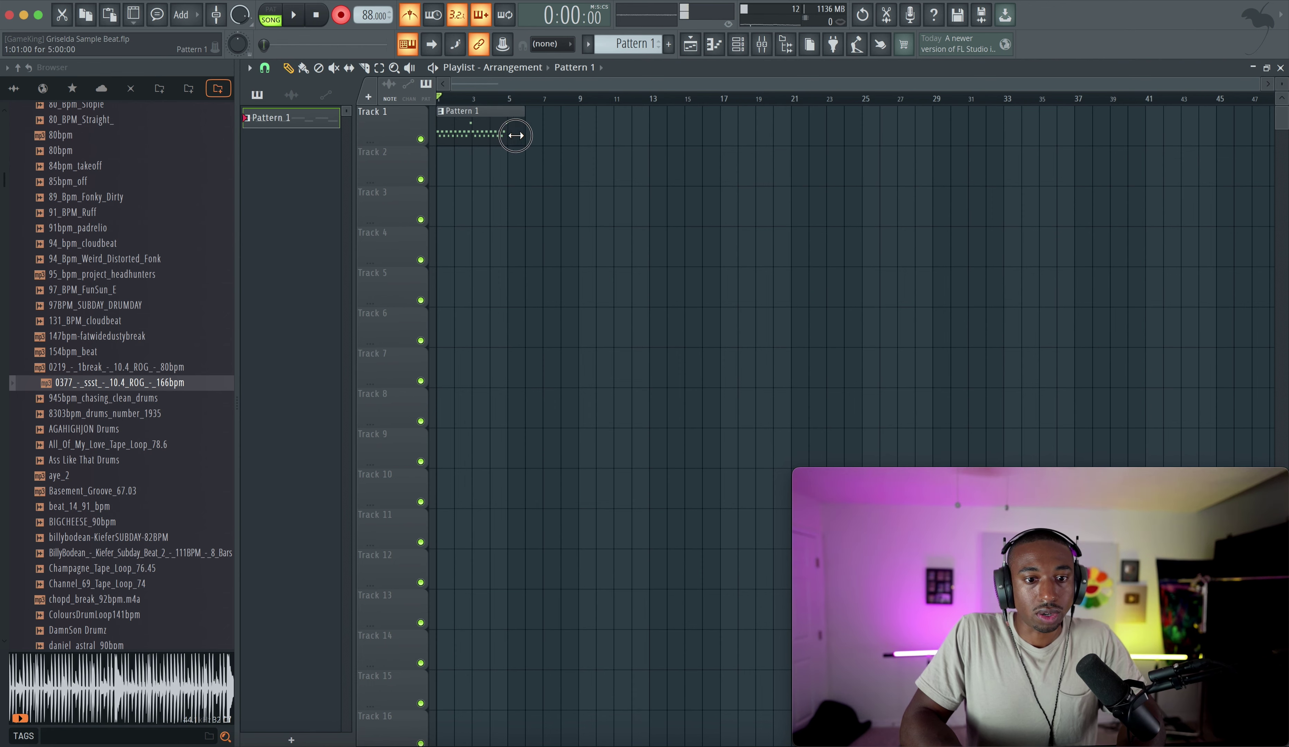
Play back the recorded drum pattern while checking its level in the mixer, and restart it with the mixer closed.
left_click(771, 48)
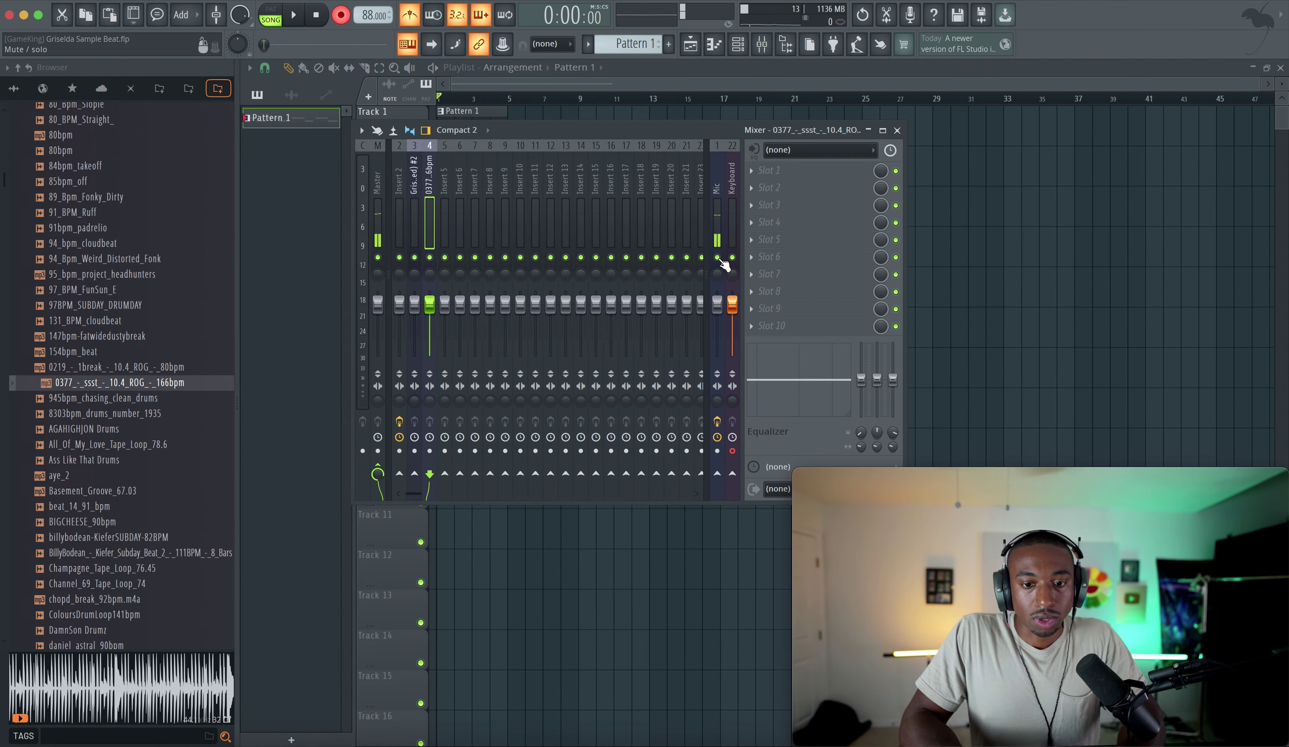
key("space")
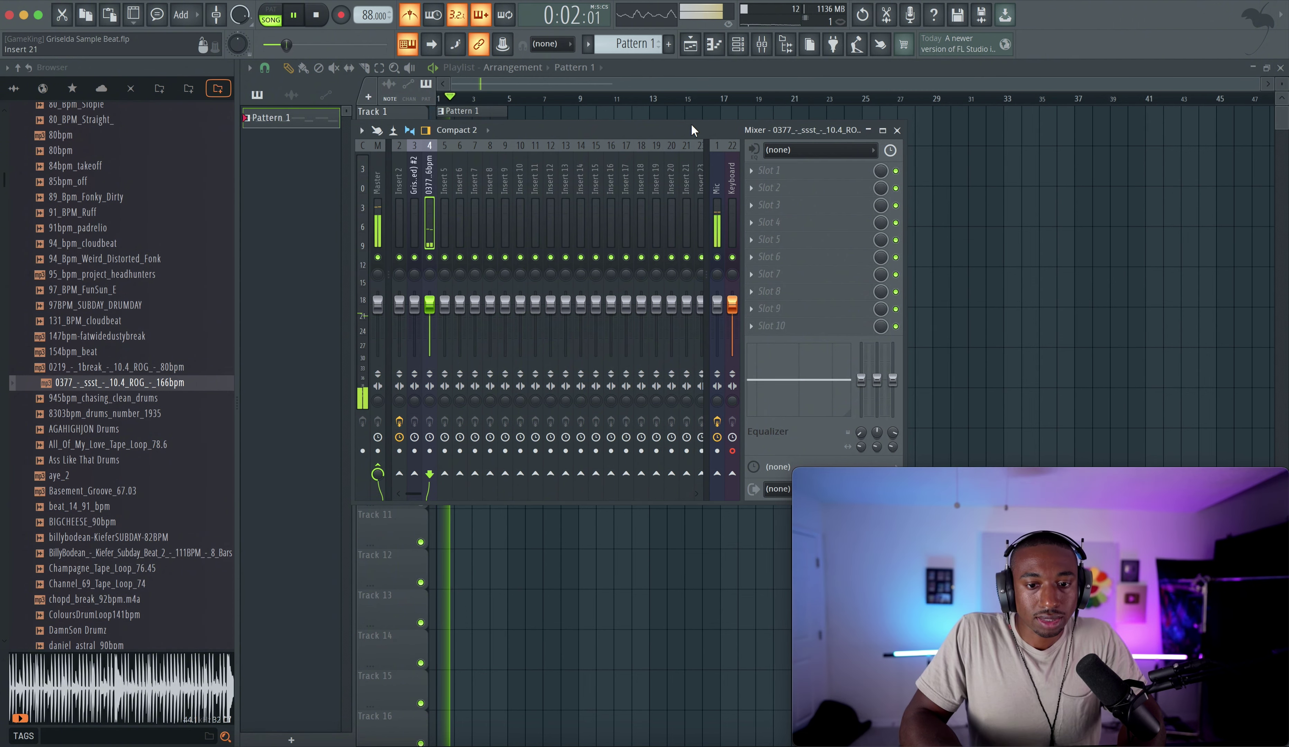
left_click(678, 117)
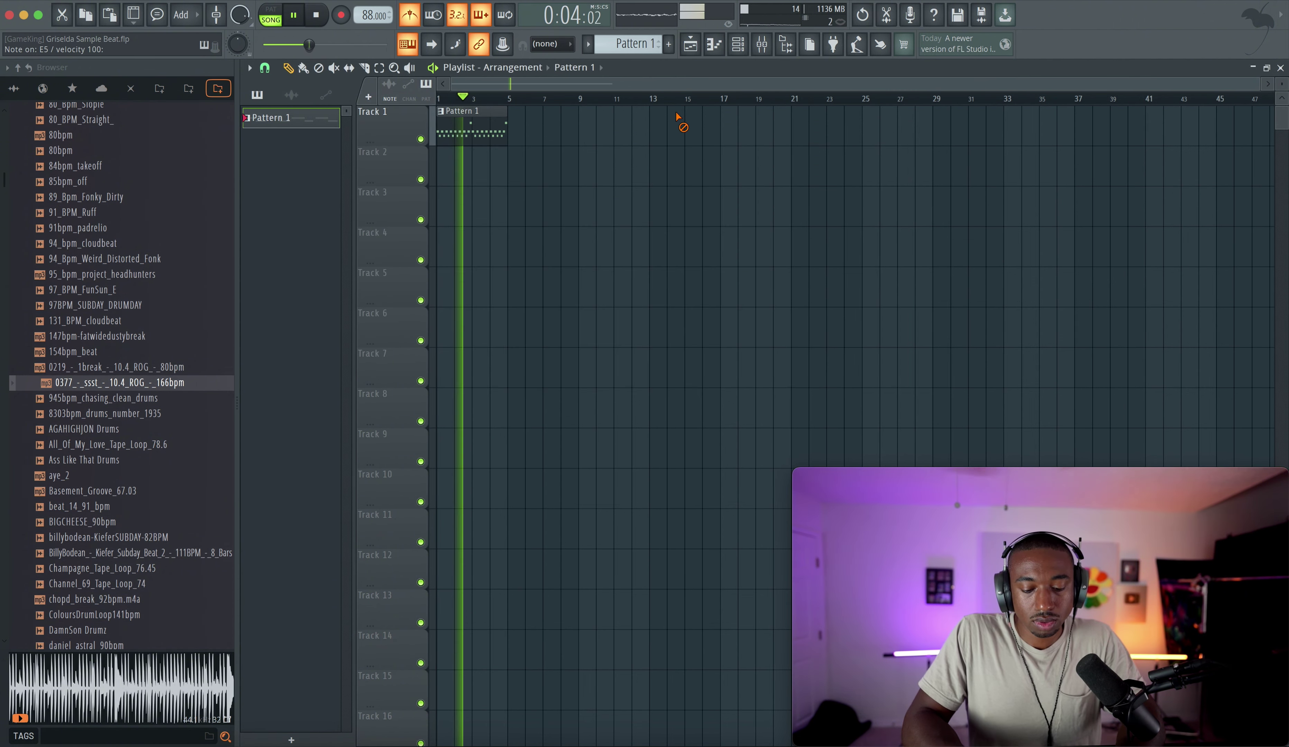
key("space")
key("space")
Filter the channel rack to Unsorted channels, select the drum break channel, and switch to a new Pattern 2.
left_click(739, 41)
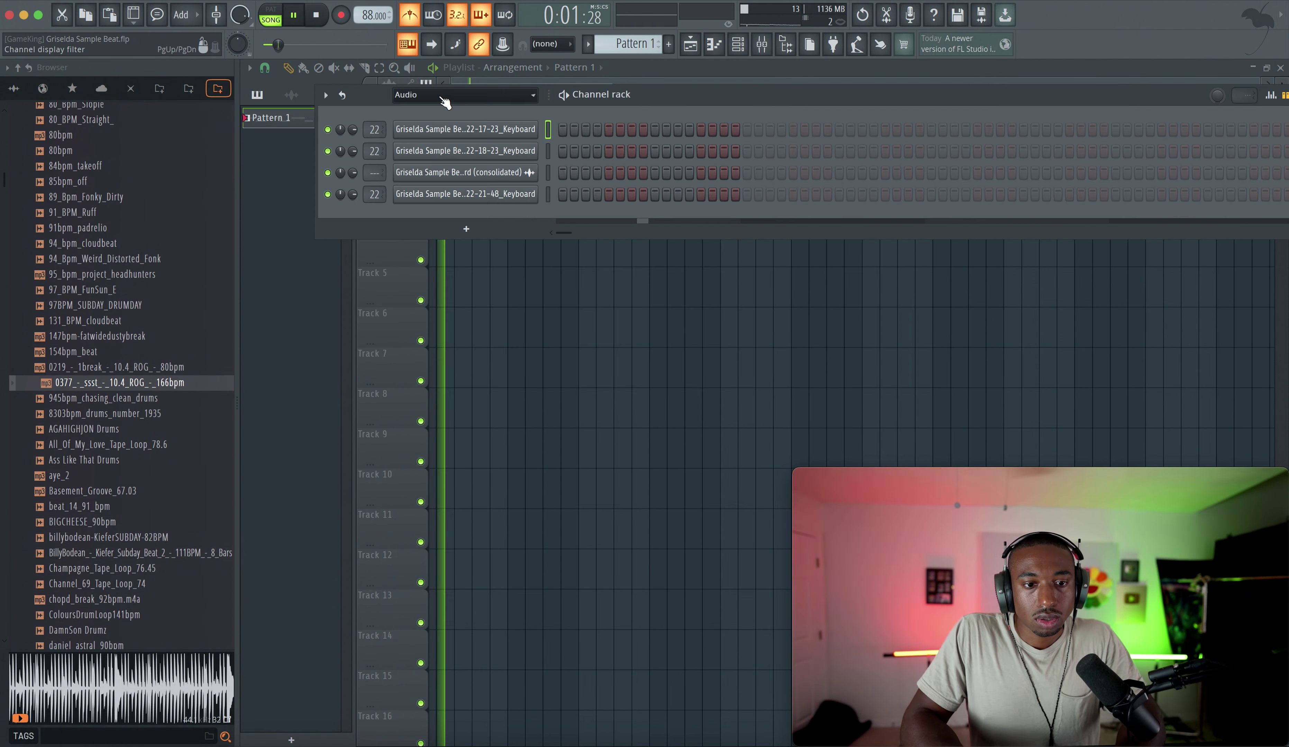
left_click(441, 94)
left_click(440, 143)
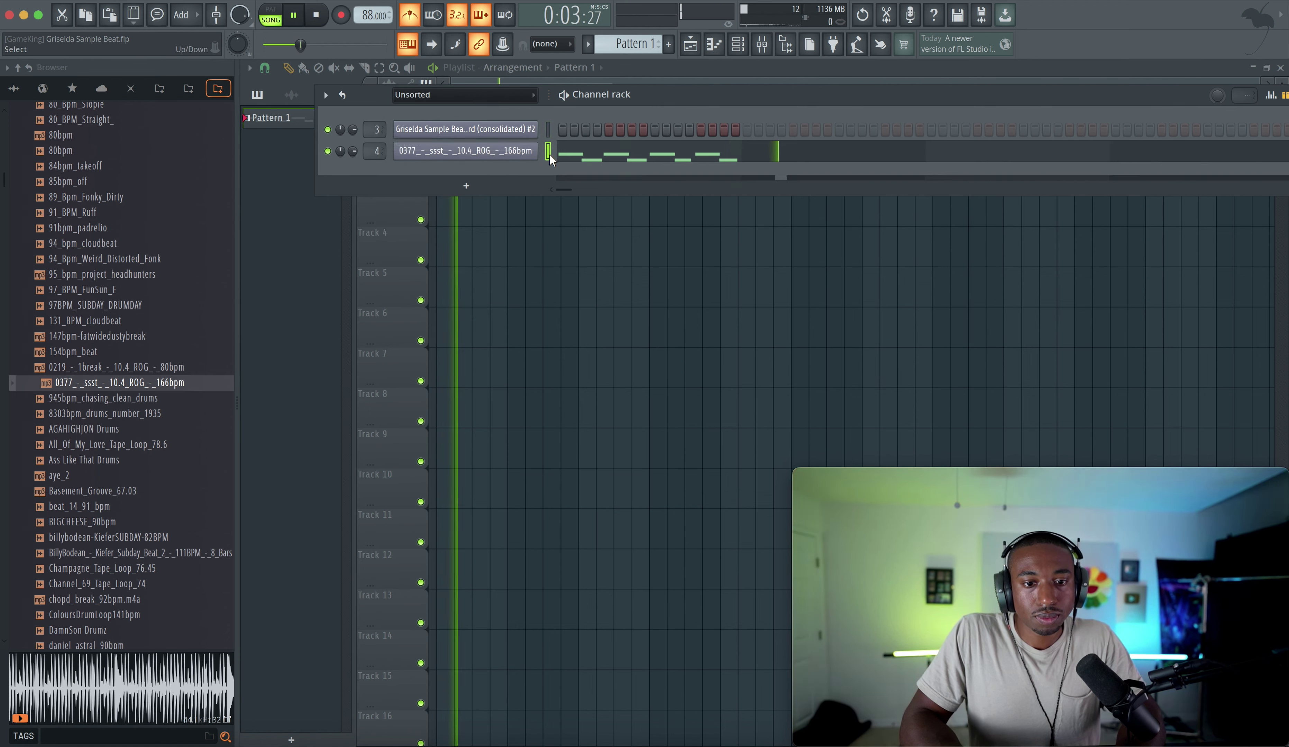
scroll(625, 46, "down", 1)
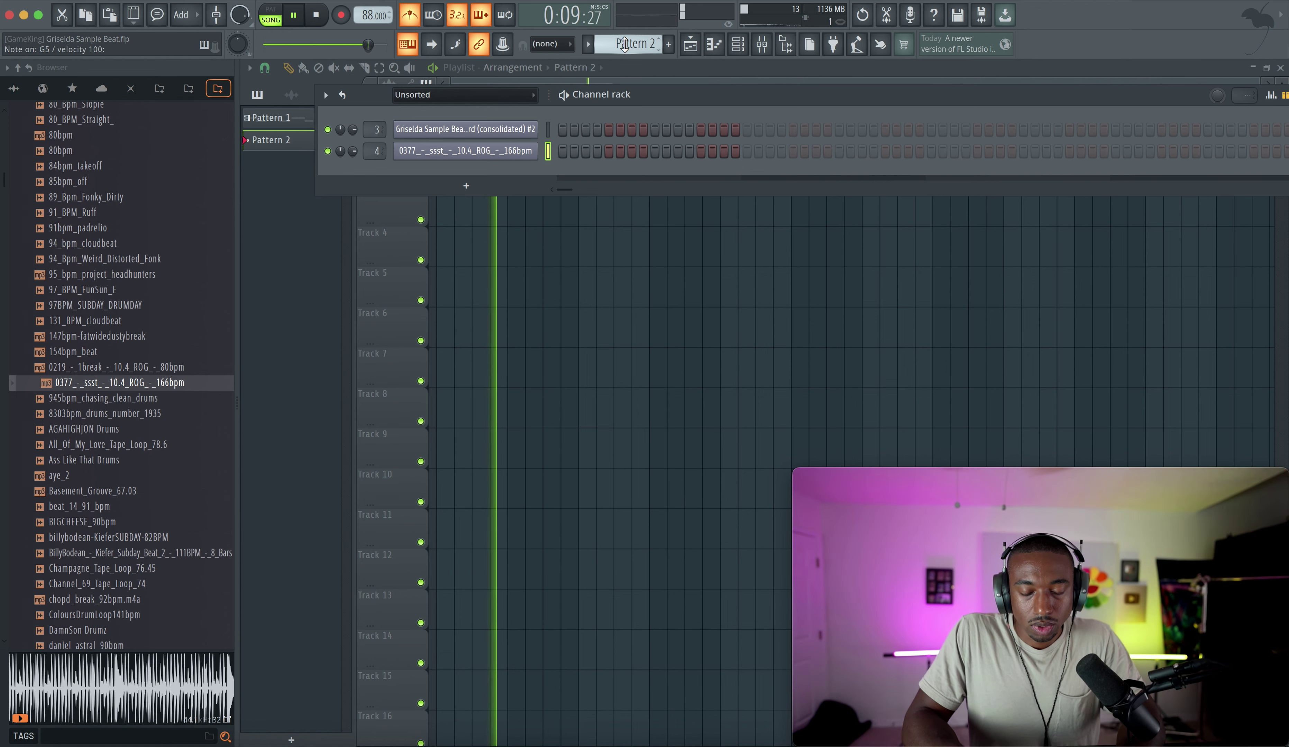
Stop playback and audition individual slices of the drum break in Slicex.
key("space")
key("n")
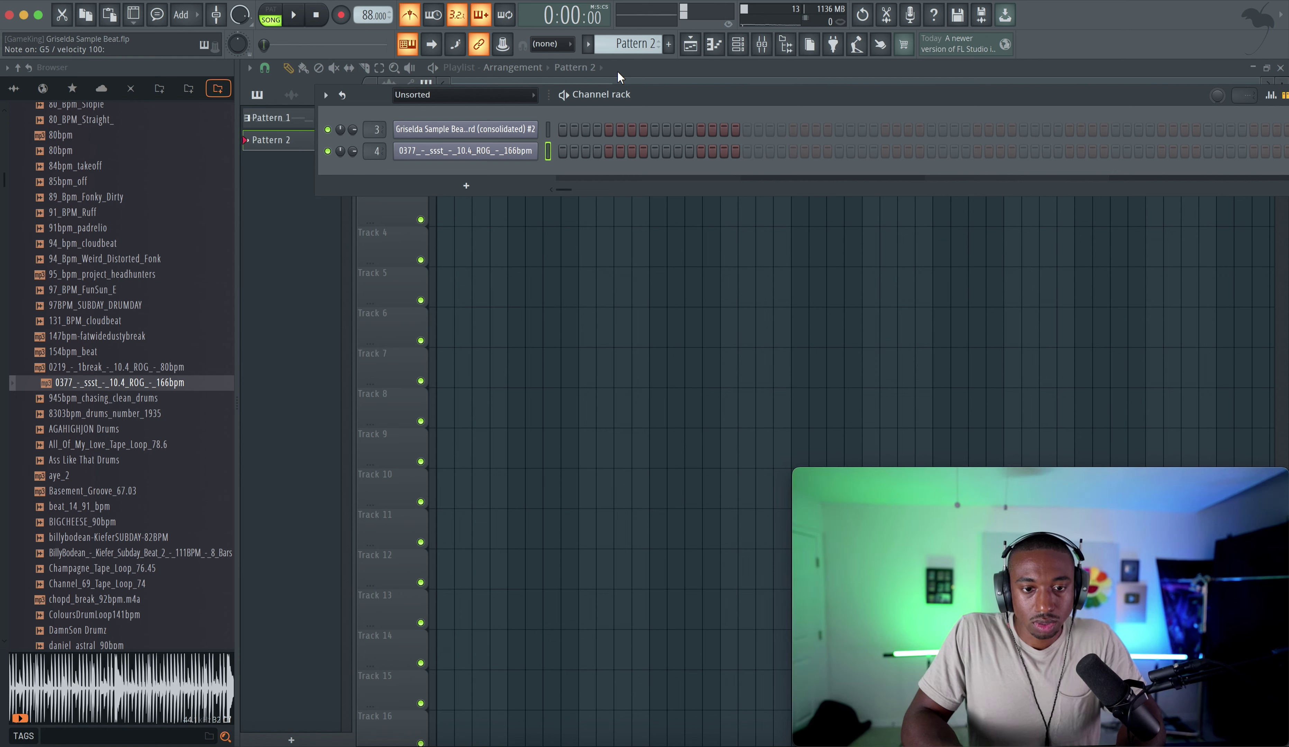
key("b")
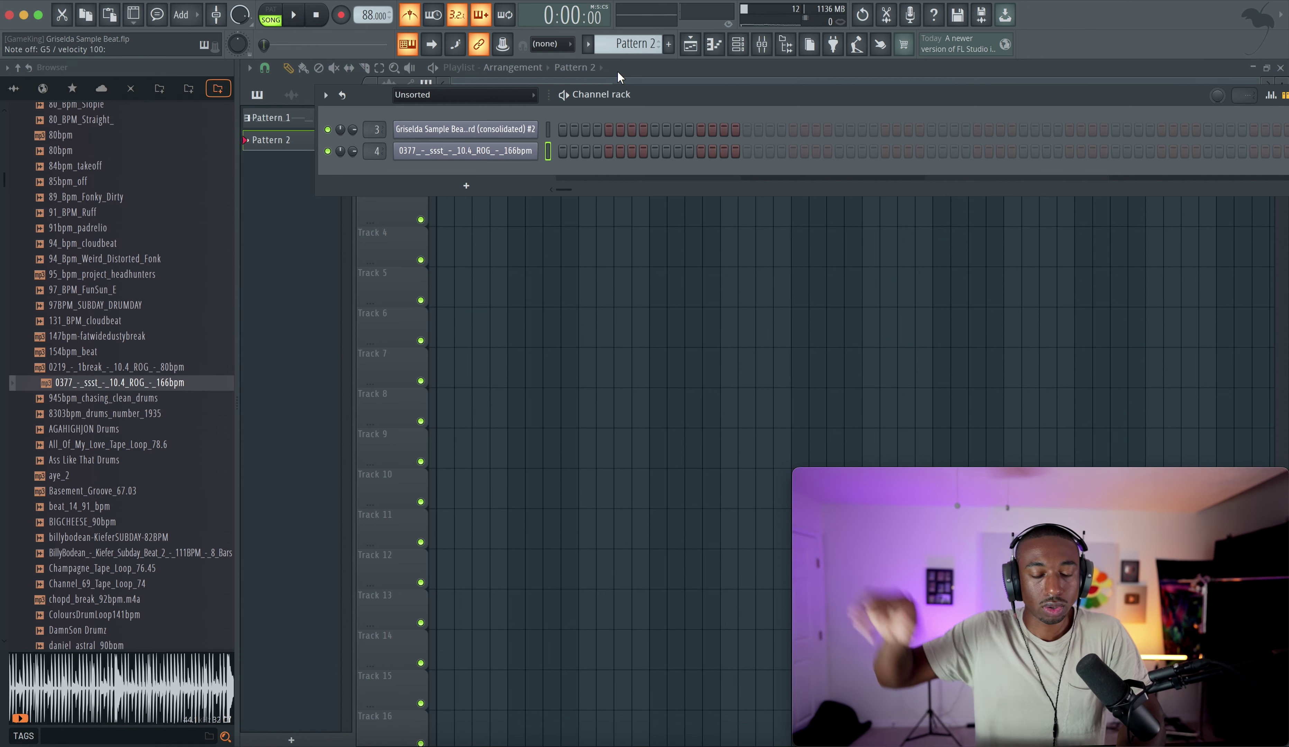
key("b")
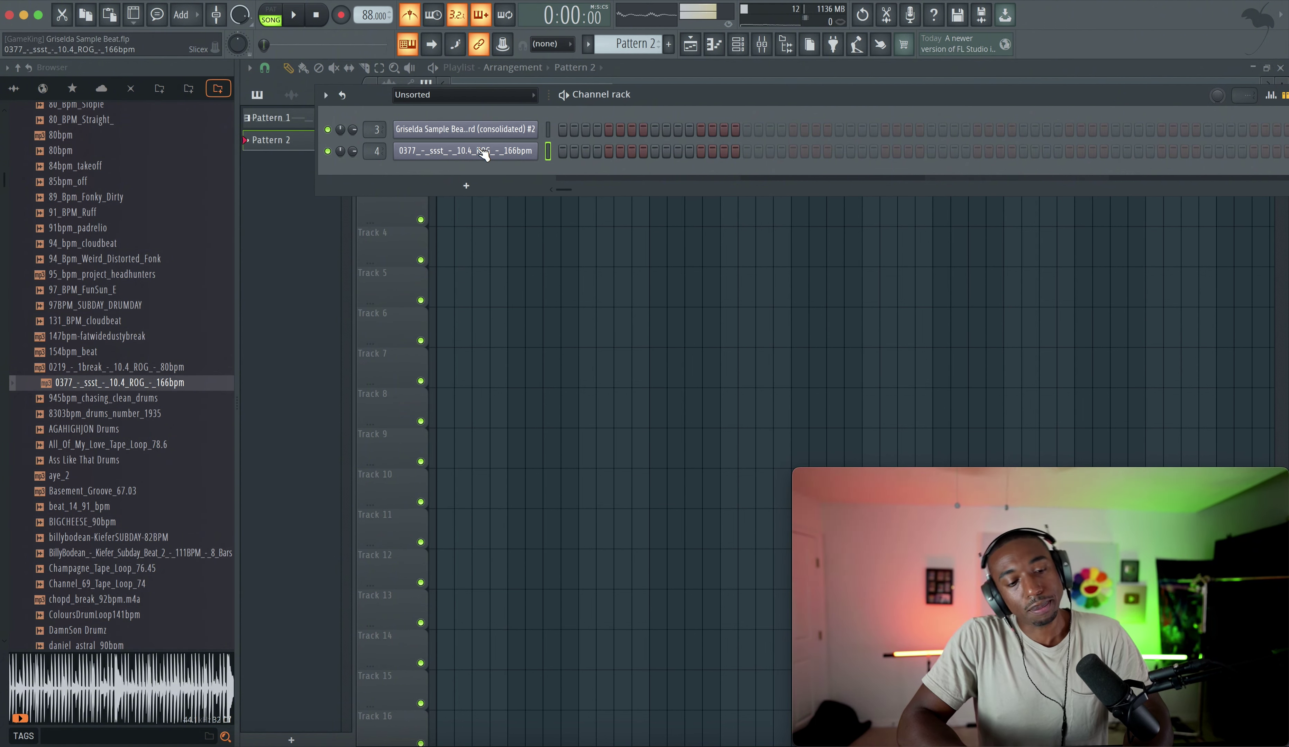
Open the drum break 0377_-_ssst_-_10.4_ROG_-_166bpm in Edison and select the single hit from 0:700 to 1:071.
right_click(127, 382)
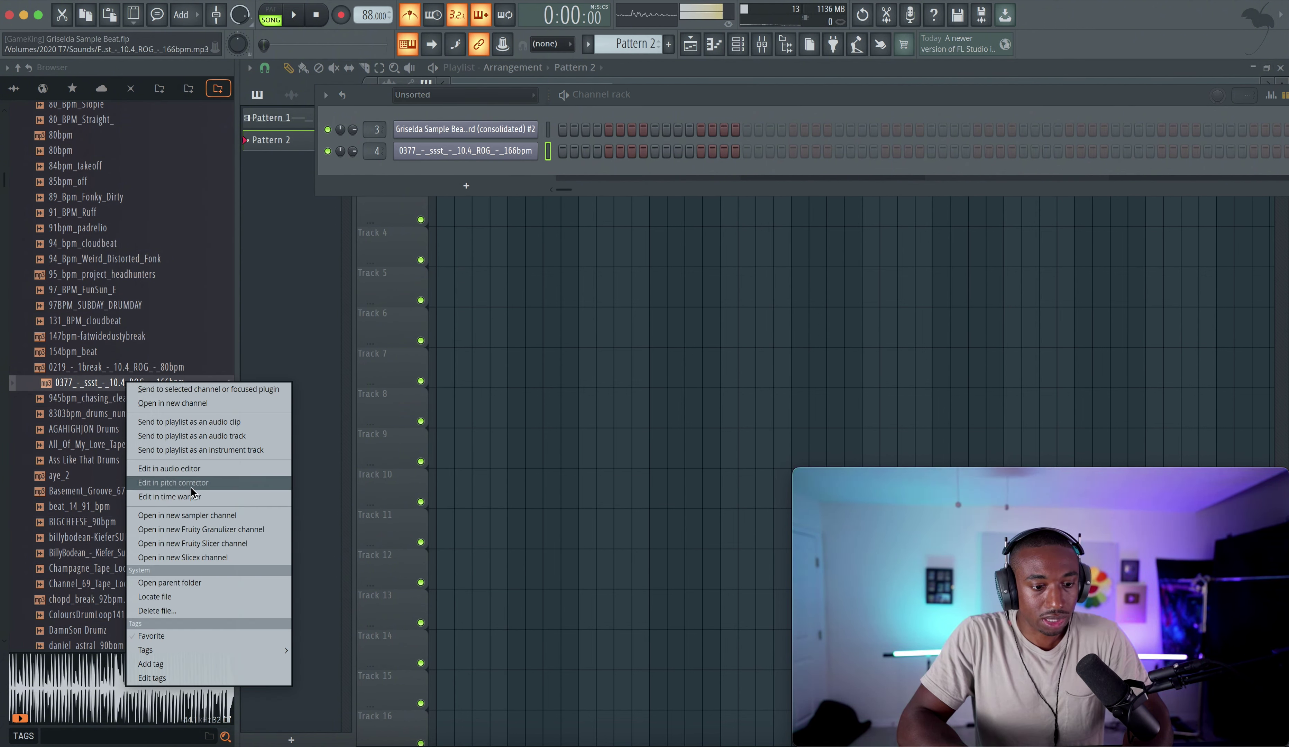
left_click(196, 469)
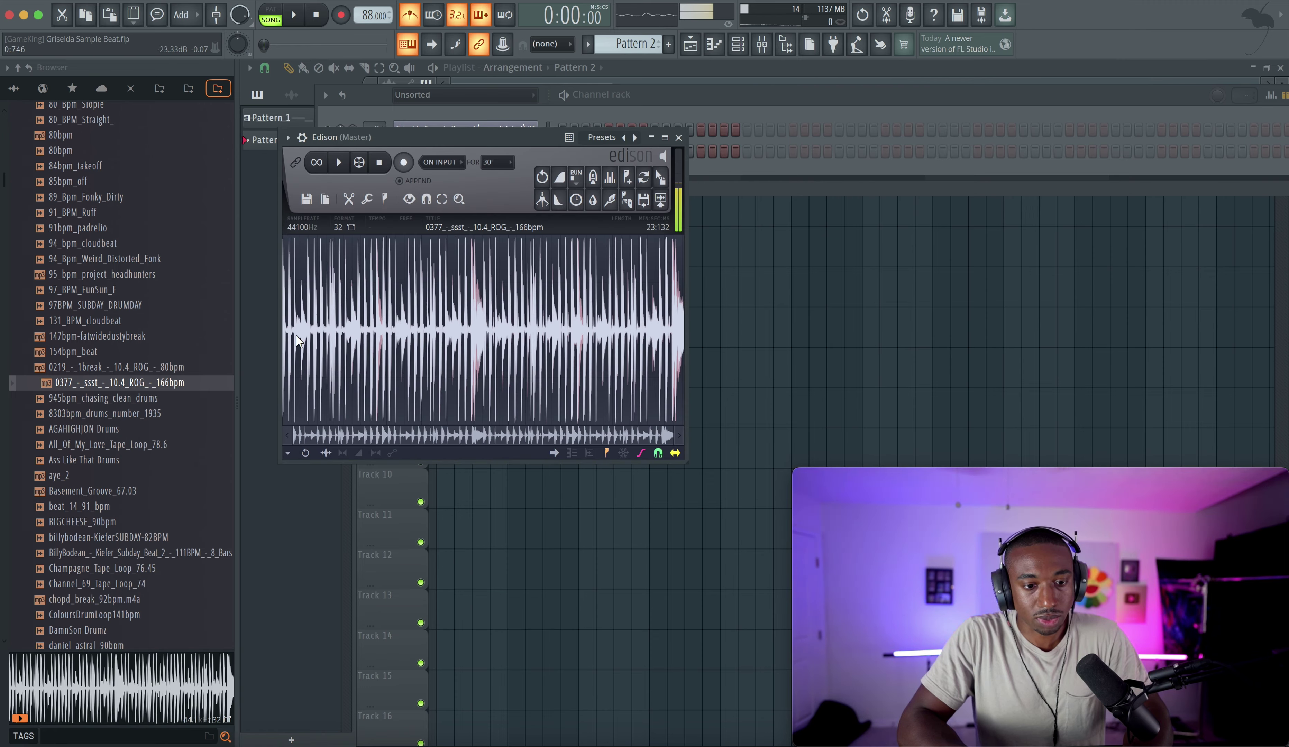
scroll(297, 341, "up", 5)
scroll(297, 341, "down", 1)
scroll(297, 384, "left", 3)
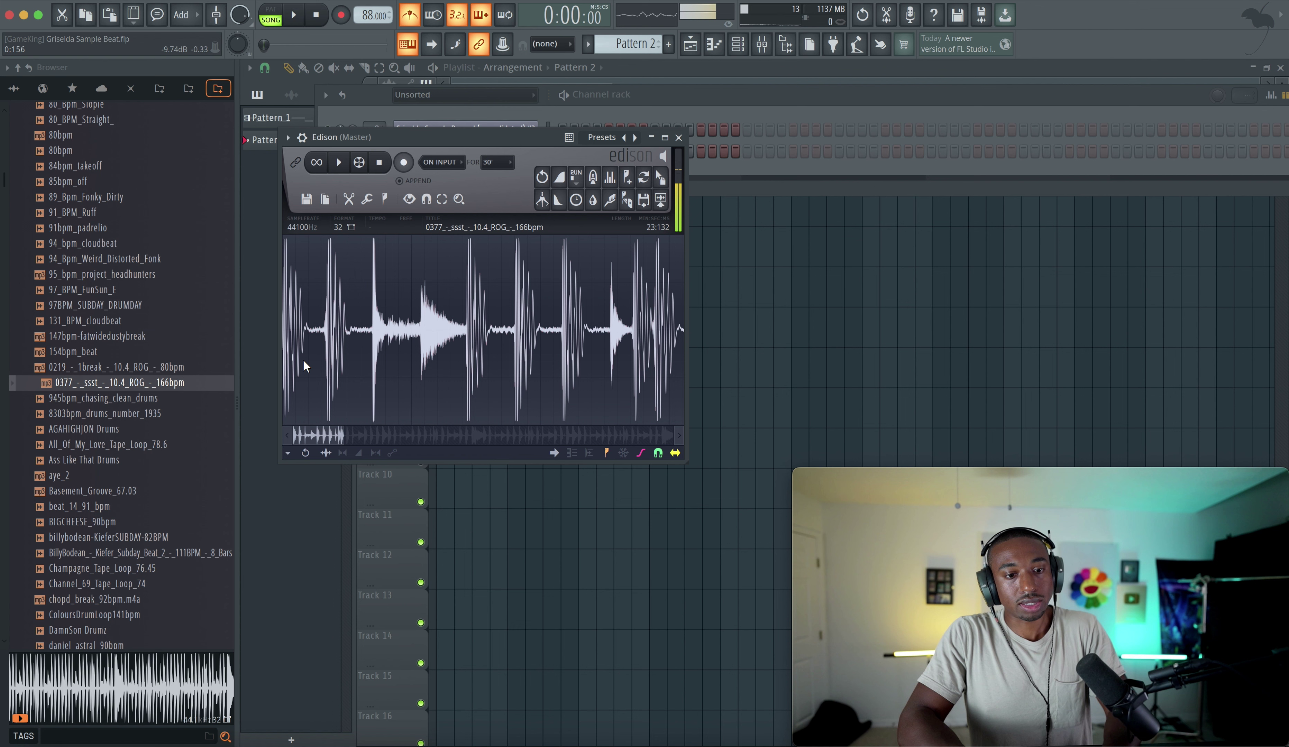
scroll(302, 366, "down", 2)
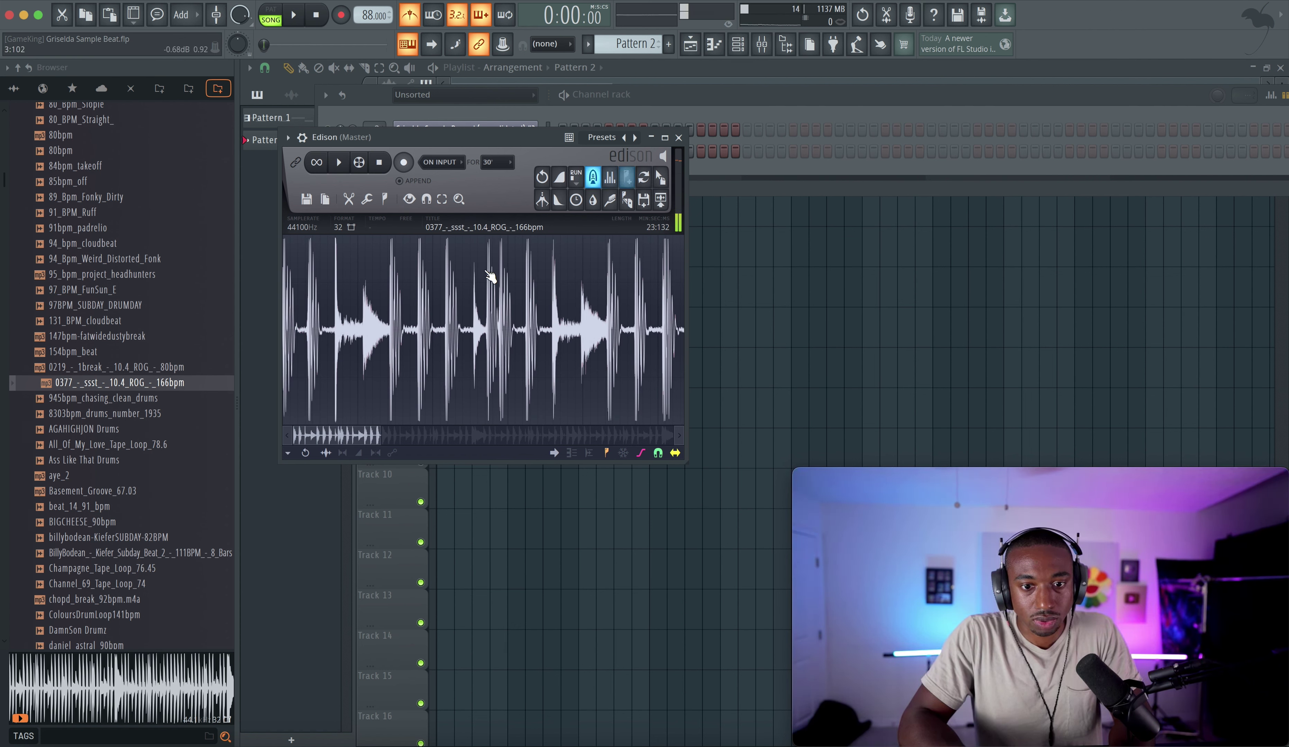
scroll(332, 349, "up", 6)
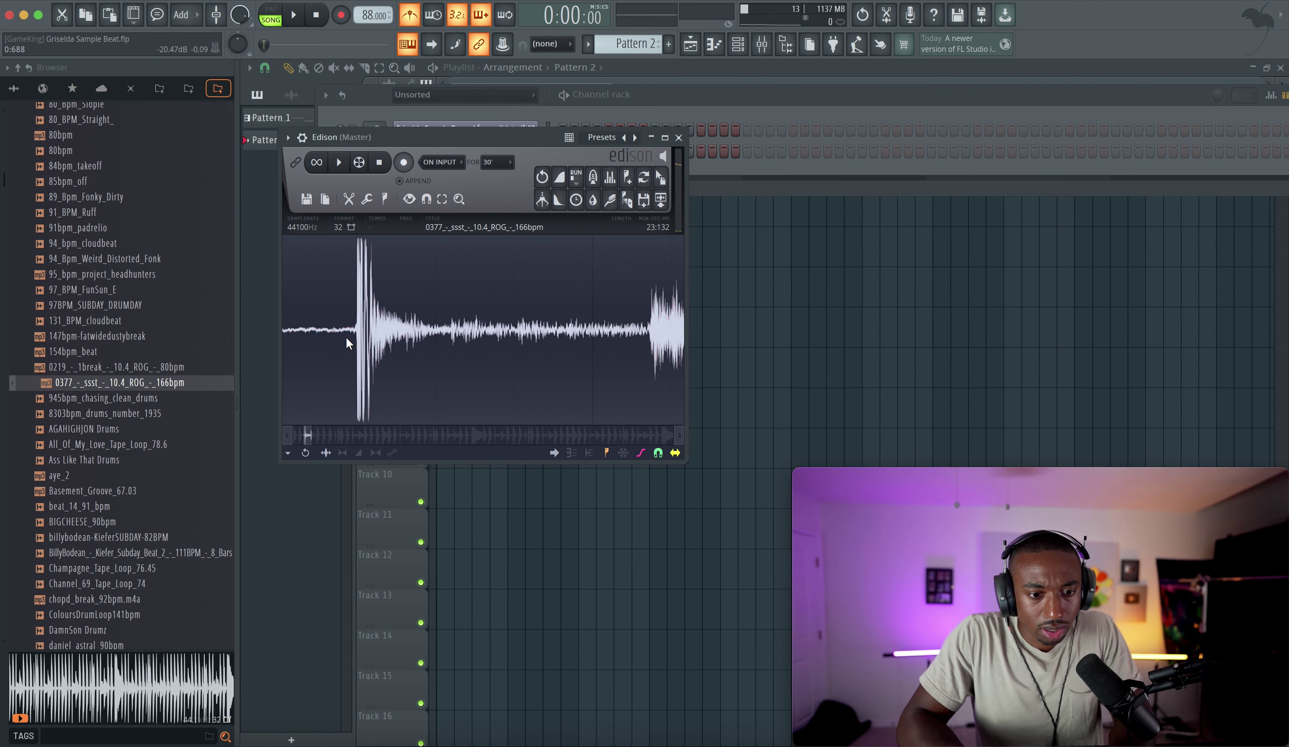
scroll(347, 331, "up", 2)
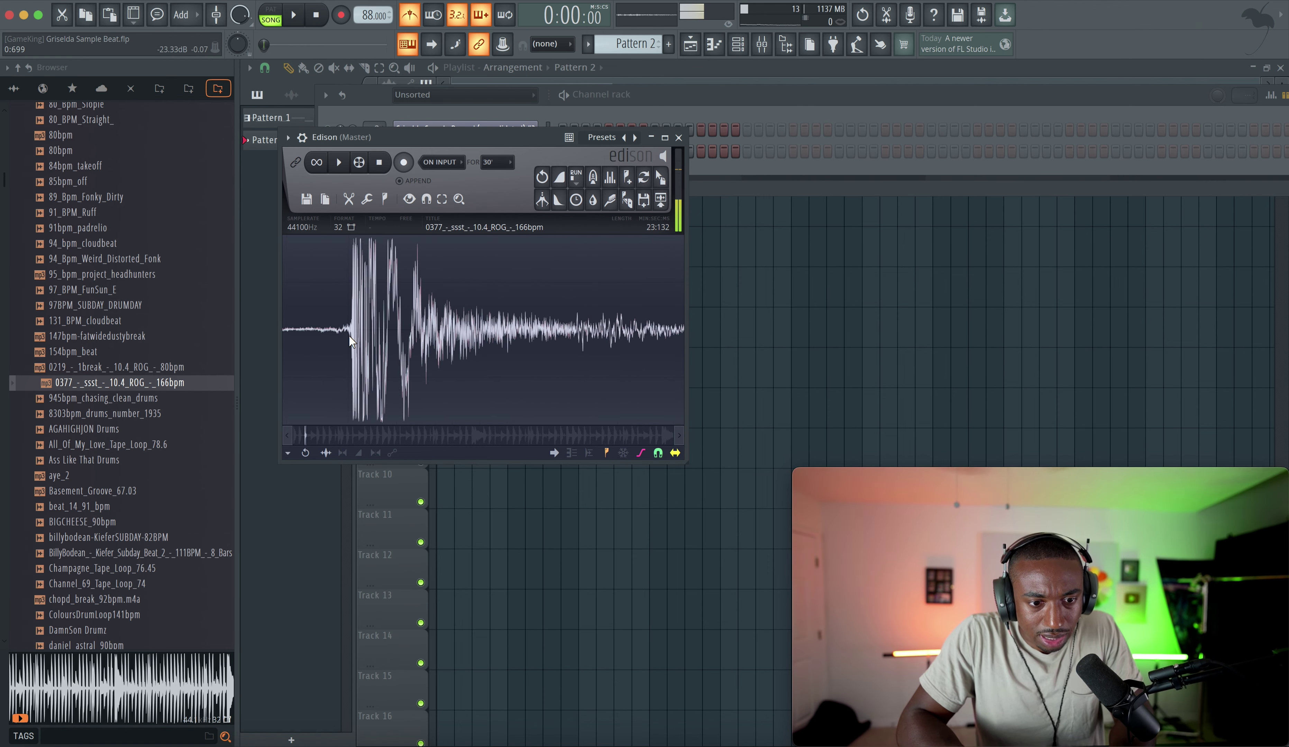
left_click(353, 338)
left_click_drag(353, 339, 564, 330)
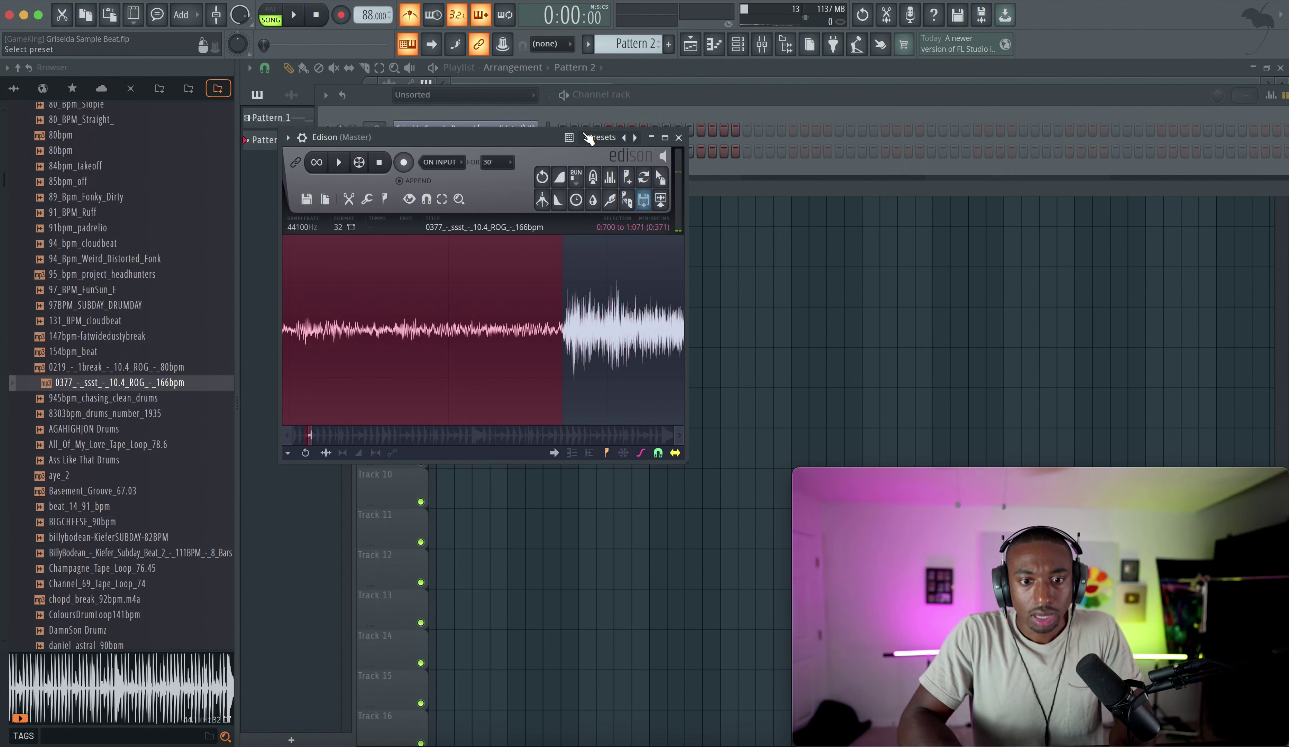
Load the selected Edison hit into a new sampler channel and place it on steps 5 and 13 of Pattern 2.
left_click_drag(560, 137, 551, 282)
left_click_drag(667, 315, 472, 173)
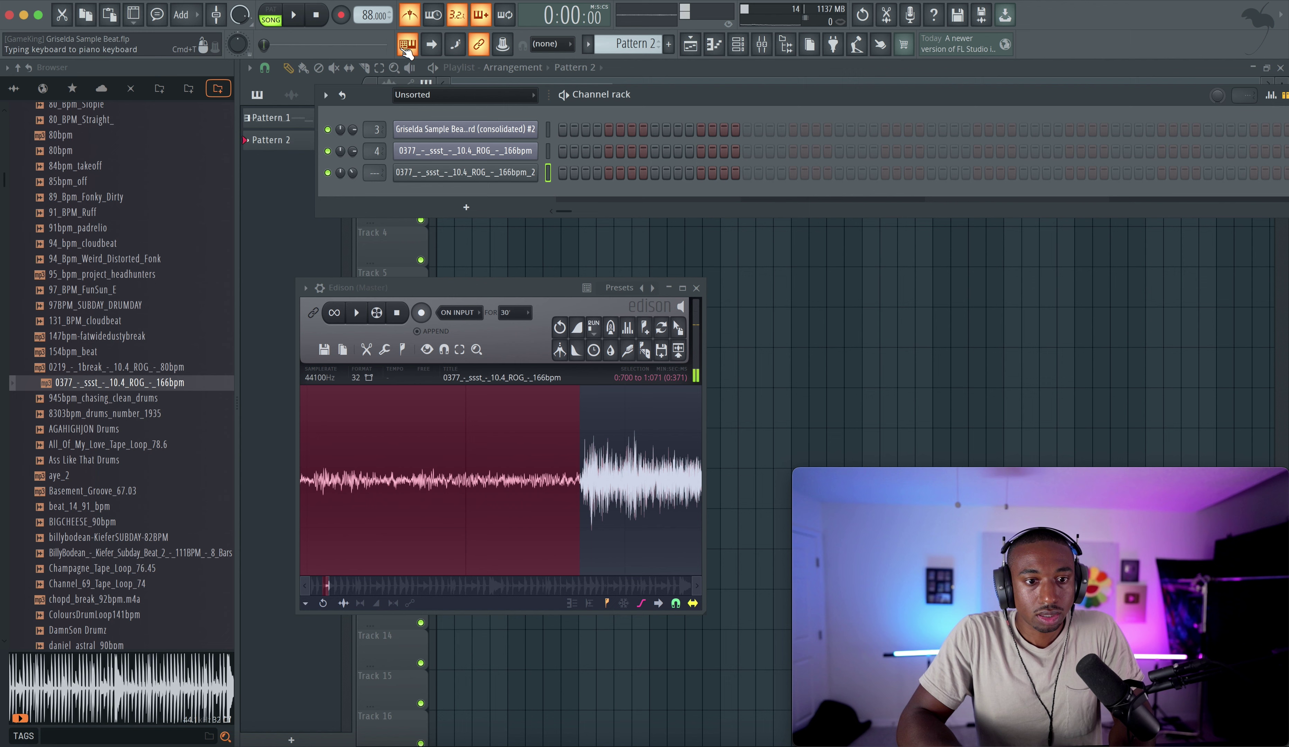
key("q")
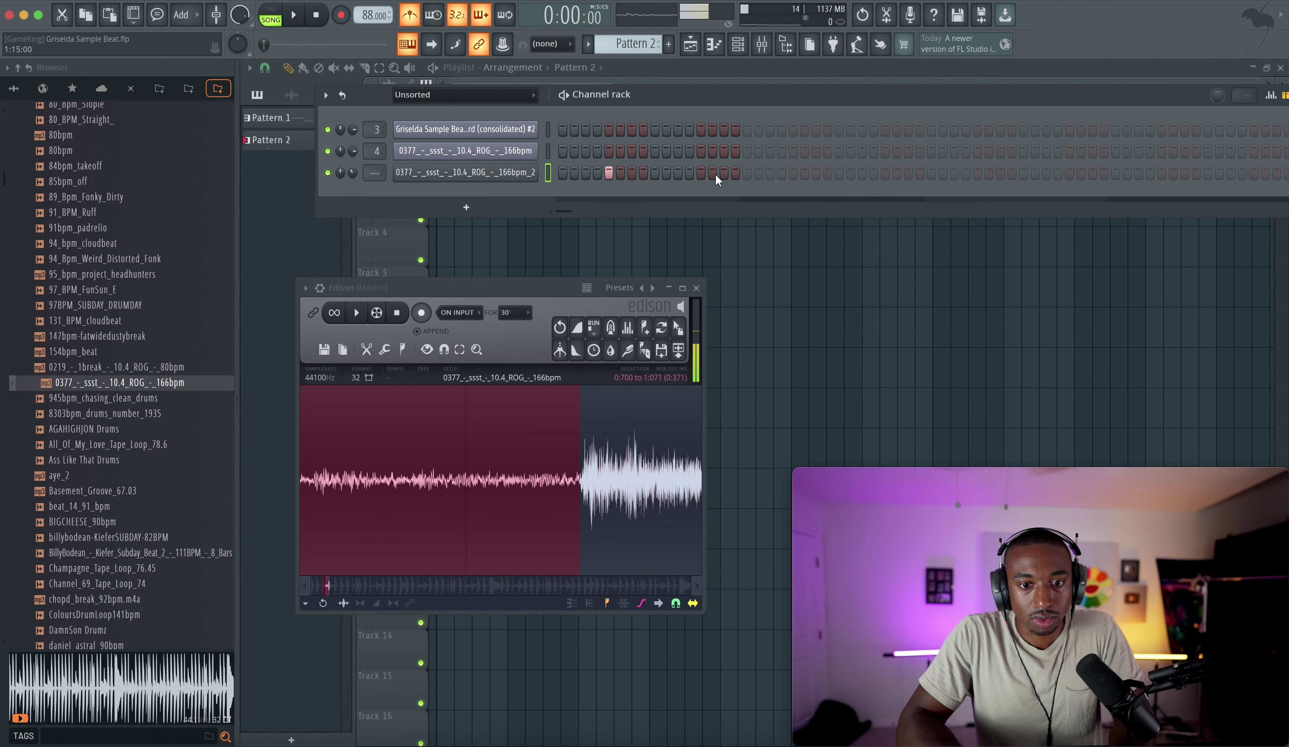
right_click(729, 261)
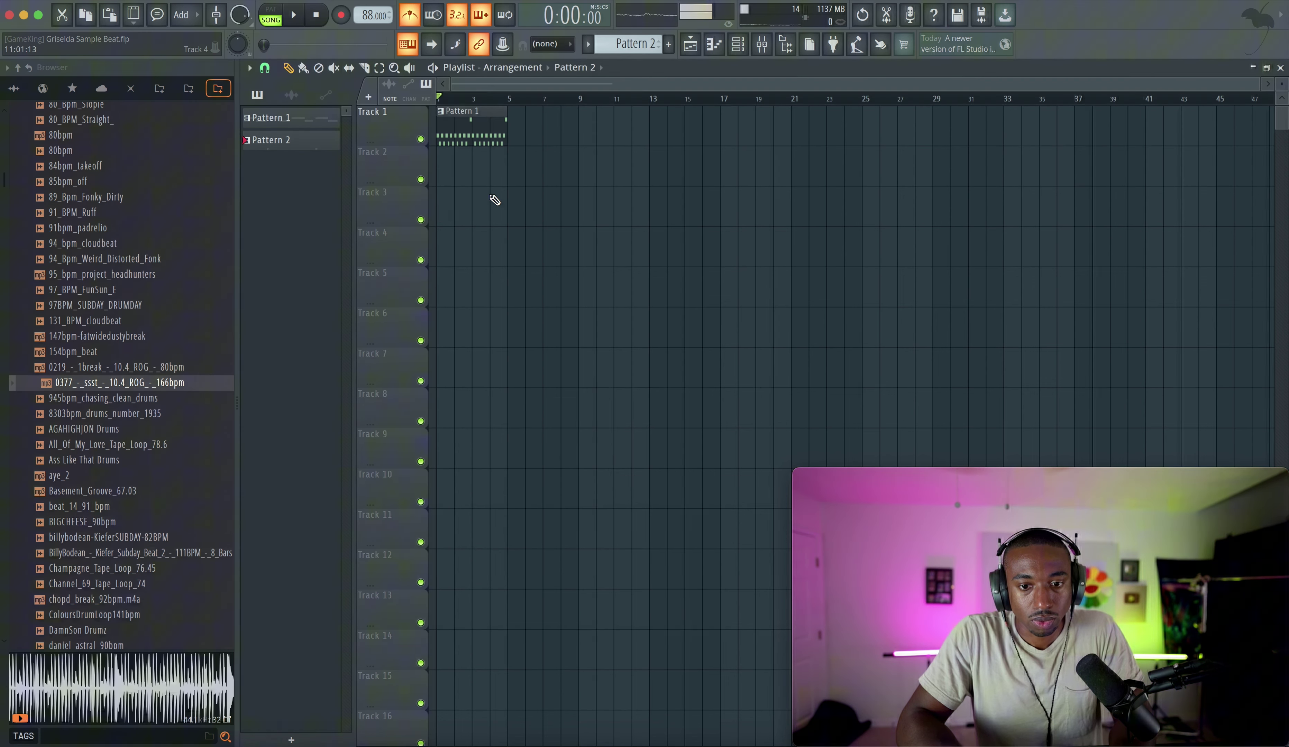
Place Pattern 2 on Track 2 at bar 1 and duplicate it three times to fill four bars during playback.
left_click(465, 164)
key("space")
left_click_drag(455, 166, 432, 175)
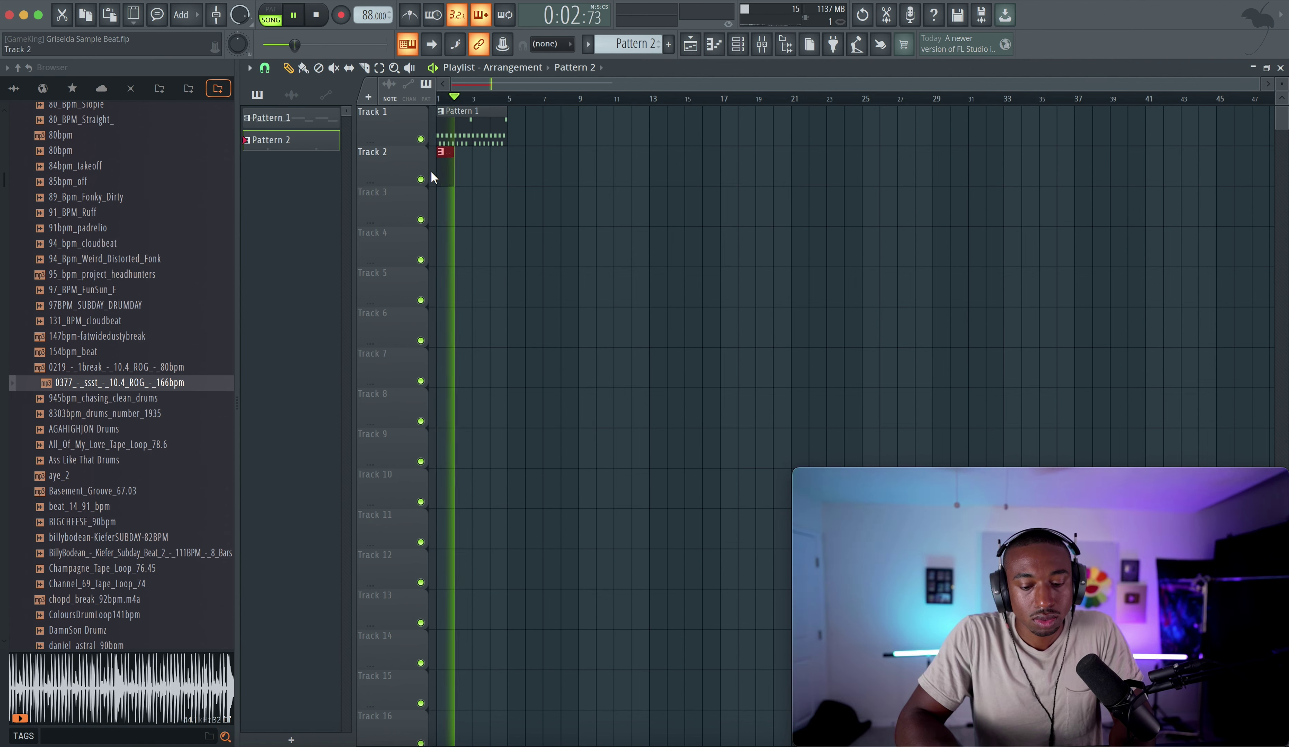
key("super+b")
key("super+b")
key("super+b")
right_click(558, 185)
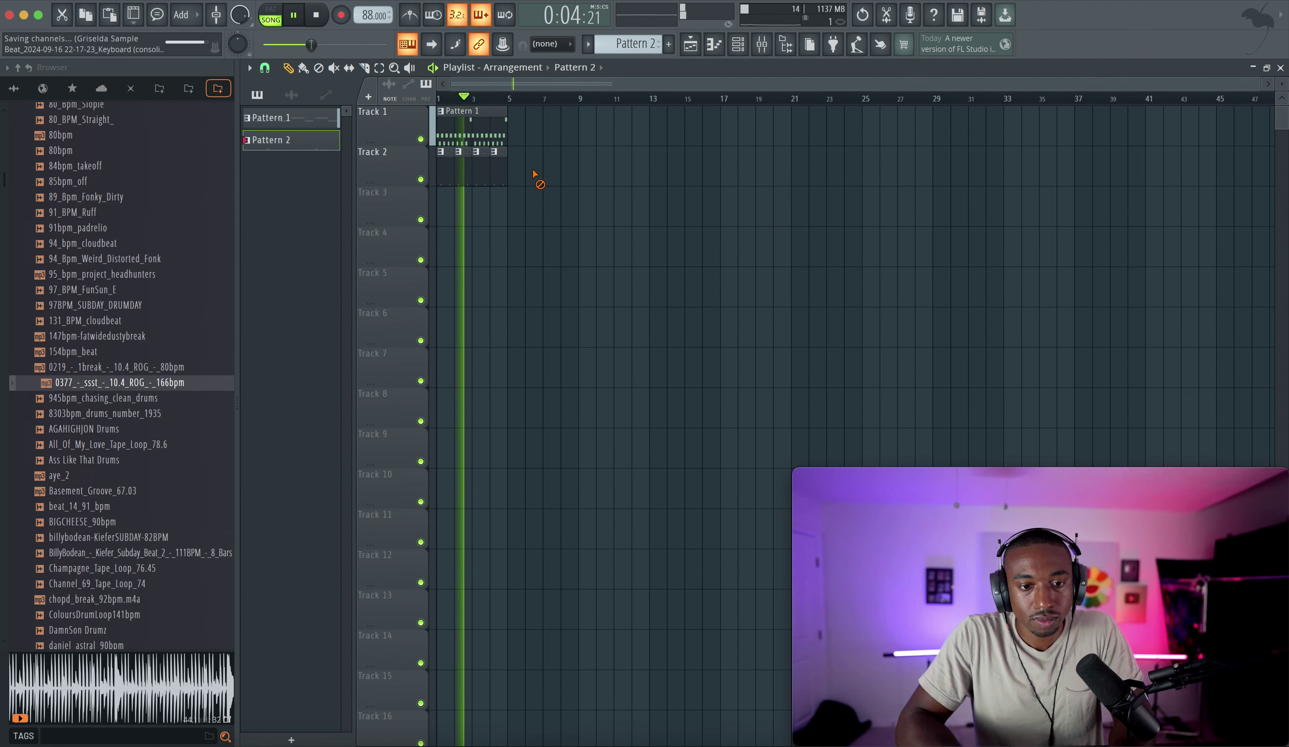
Review the sampler settings of the new hit channel, including its waveform and precomputed effects.
left_click(737, 45)
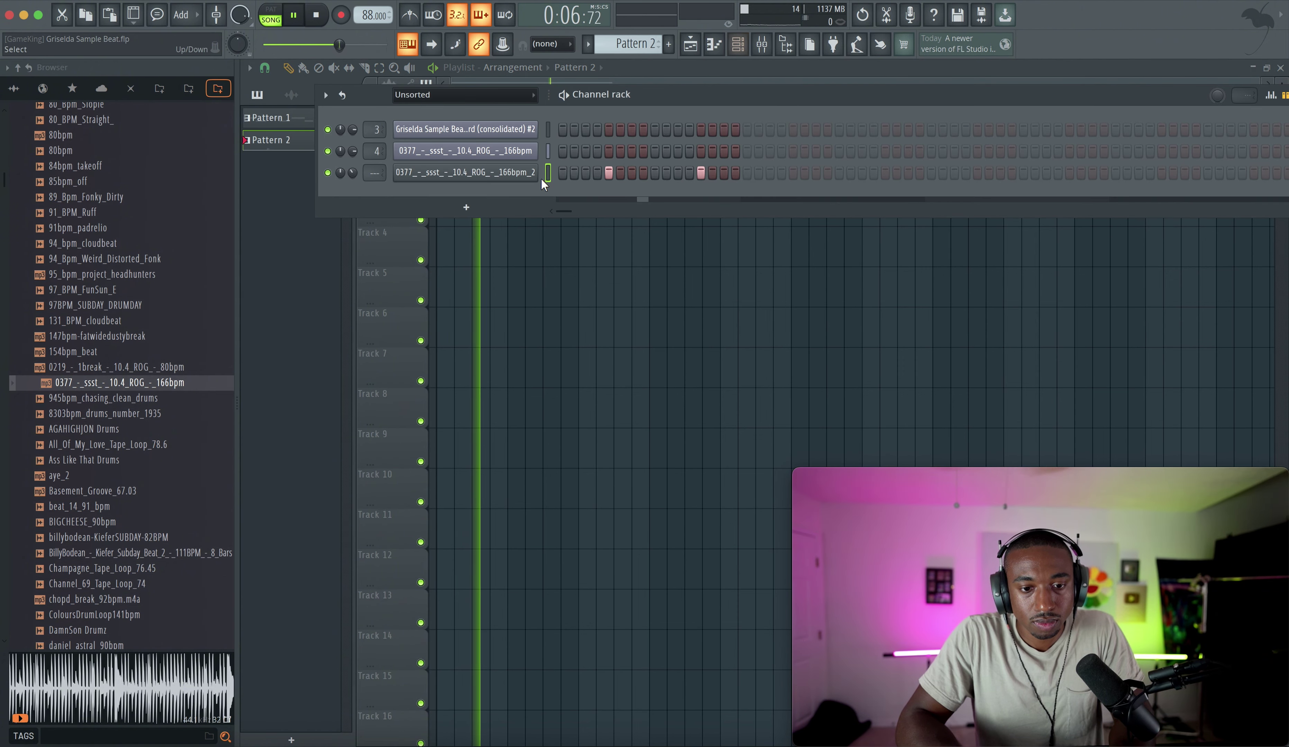
left_click(511, 172)
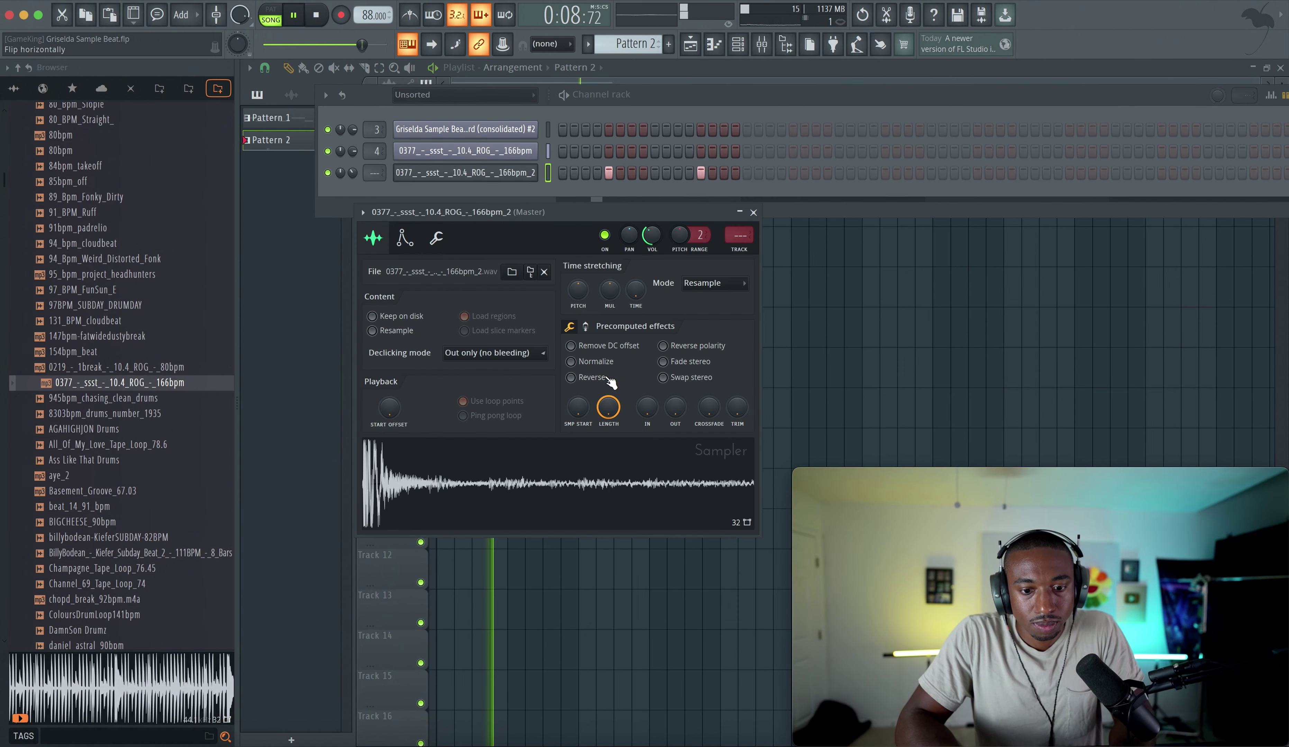
left_click(753, 212)
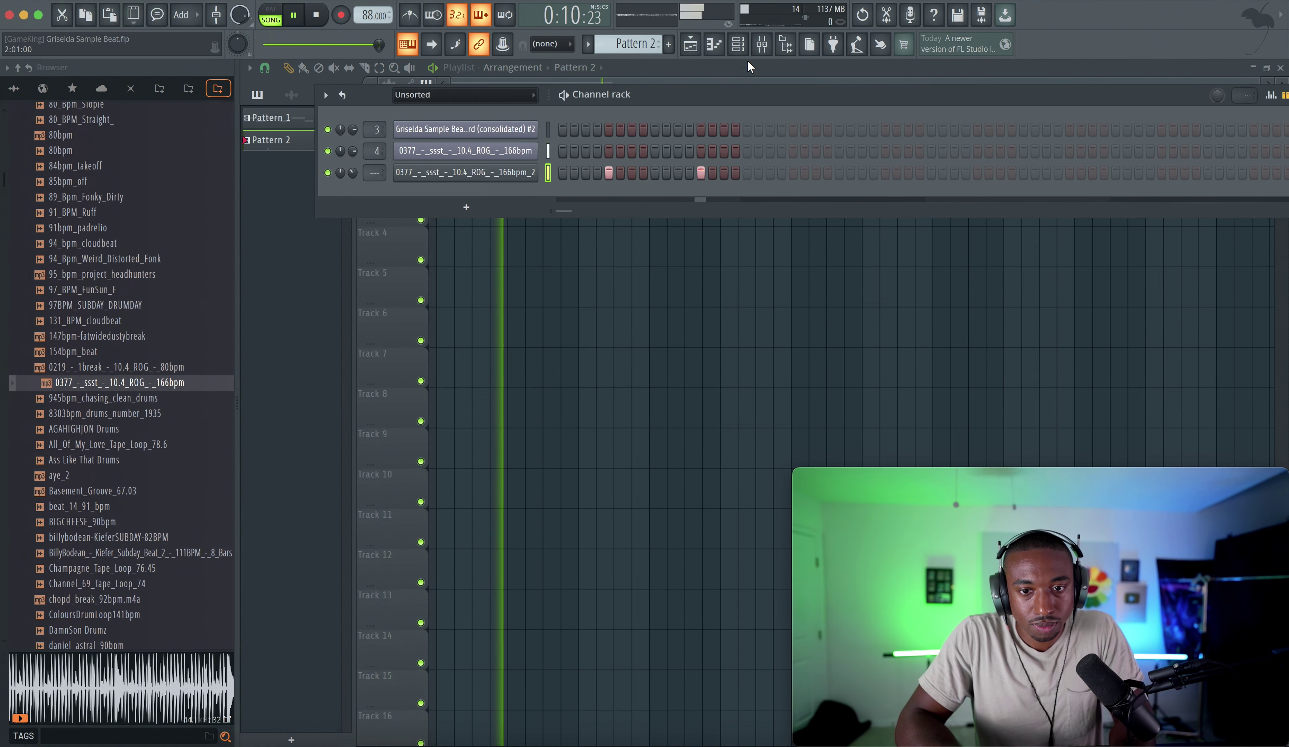
Reopen Edison from the master track and extend the selected region of the drum break to 0:700–1:392.
left_click(770, 44)
left_click(770, 171)
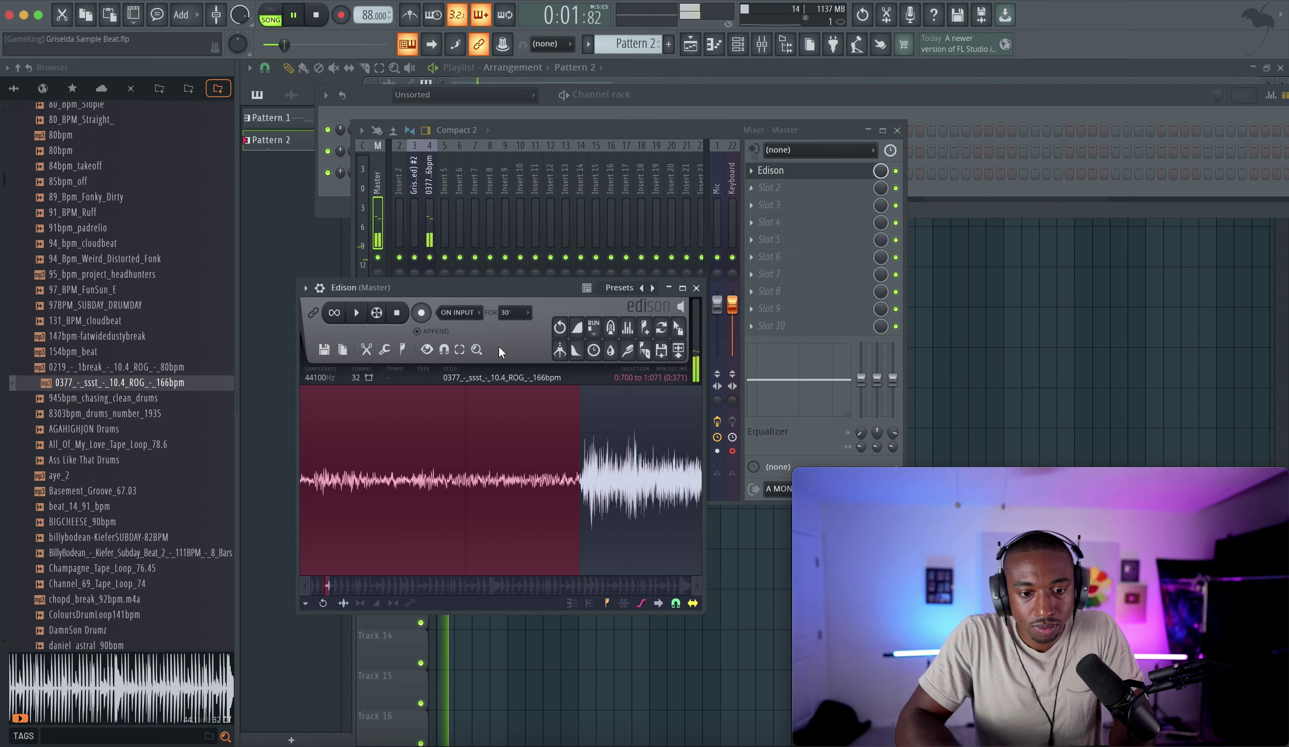
scroll(532, 471, "down", 6)
left_click_drag(454, 470, 497, 468)
scroll(497, 469, "down", 4)
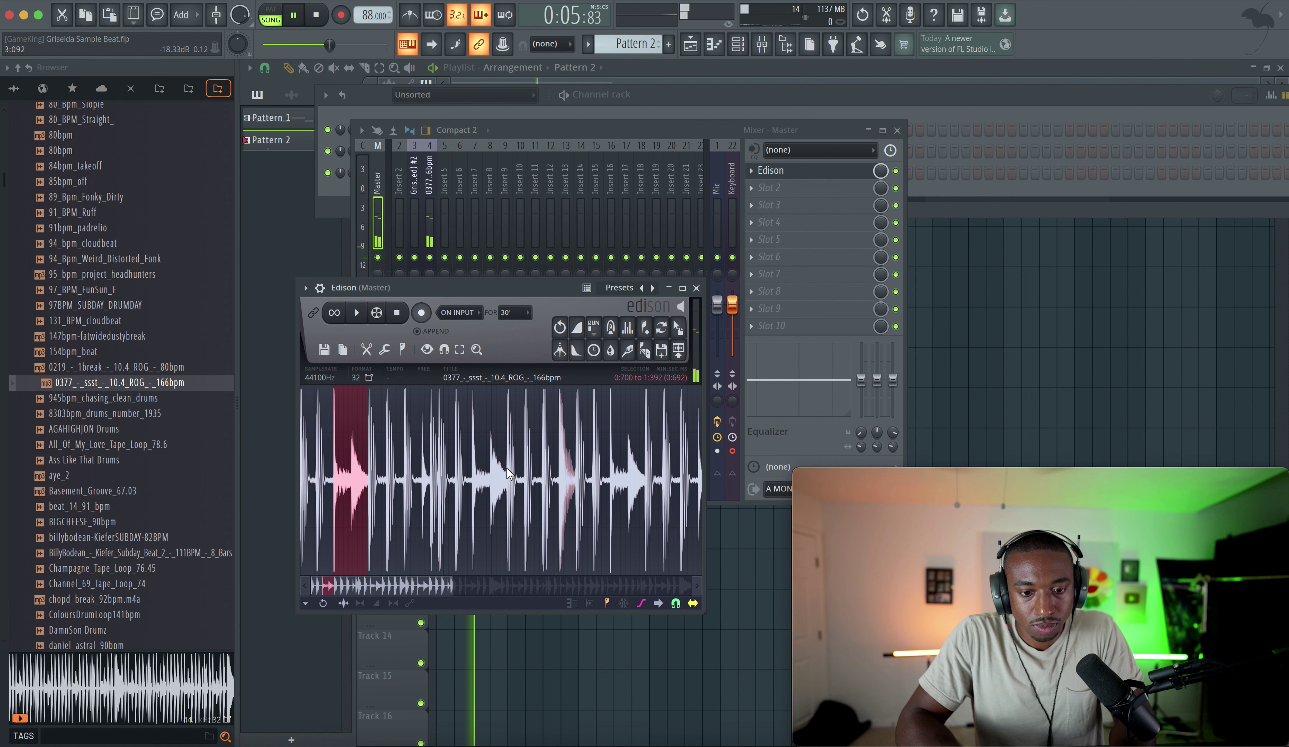
Close Edison and the mixer, and lower the new hit channel's volume to about 54% before returning to the playlist.
left_click(696, 287)
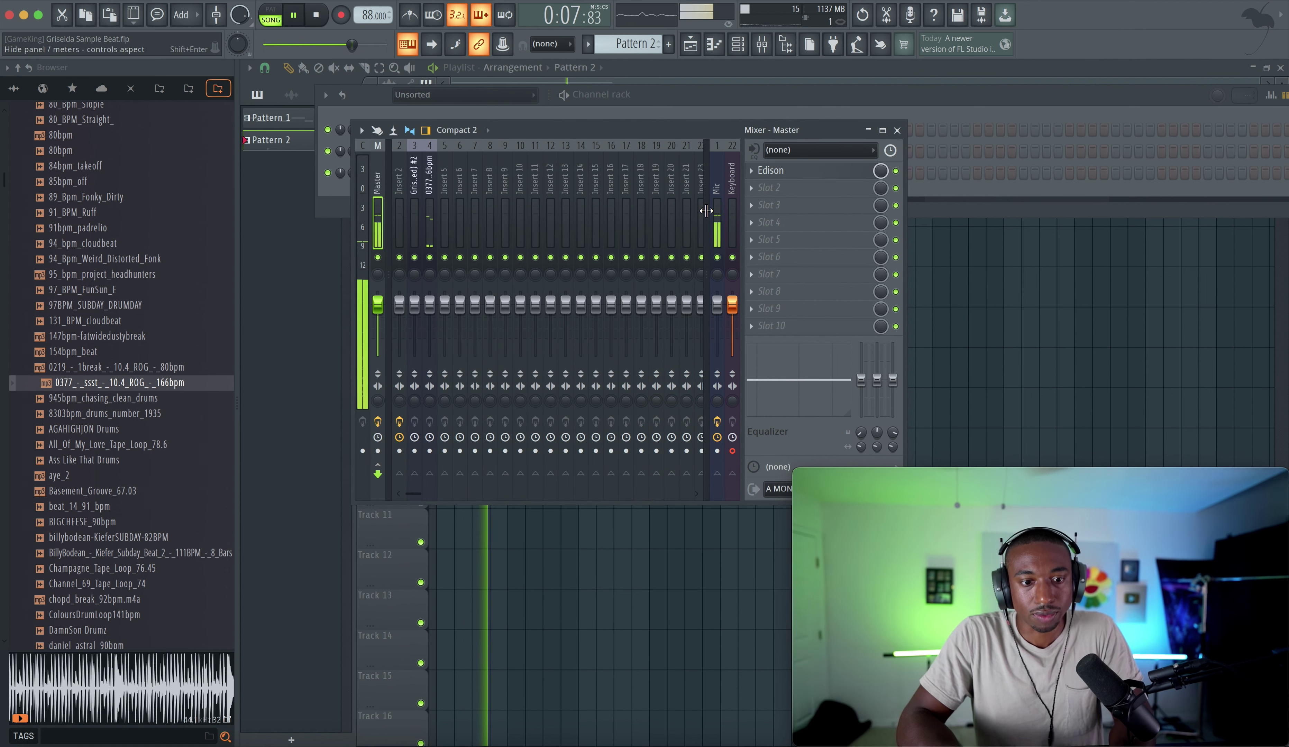
left_click(897, 129)
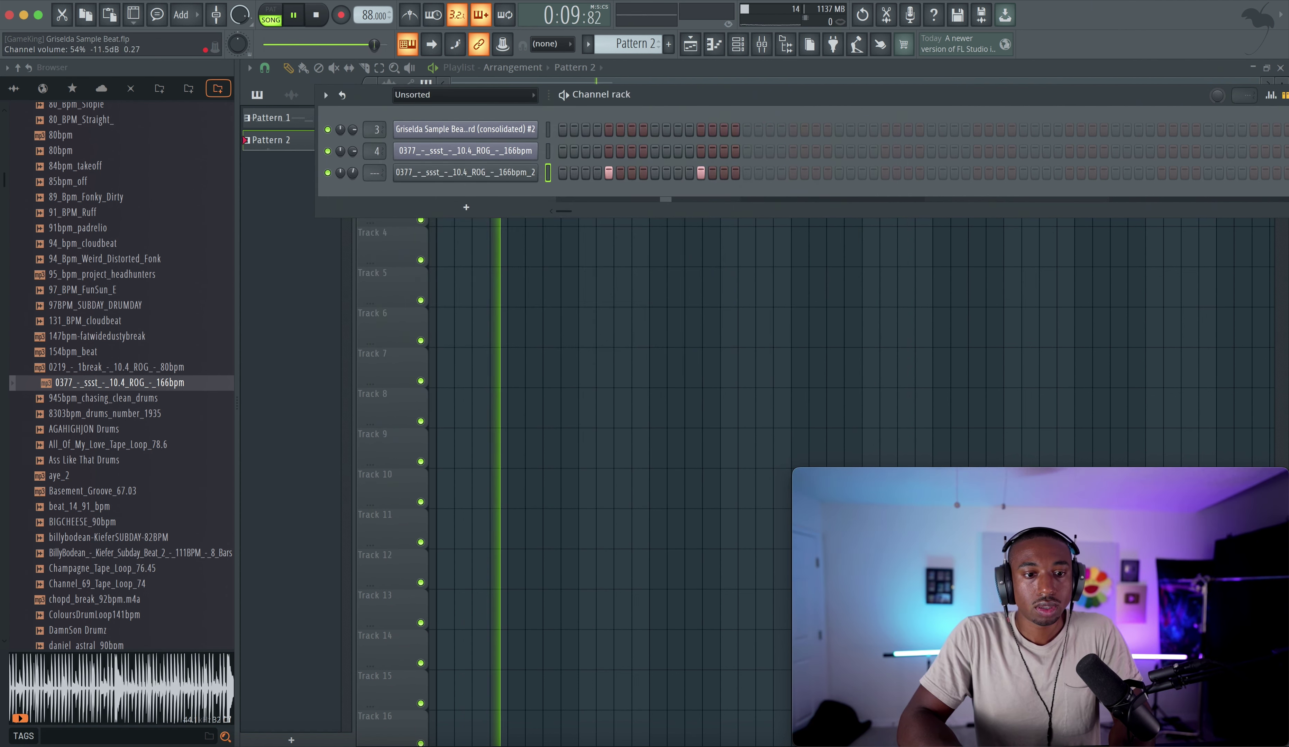
left_click(555, 296)
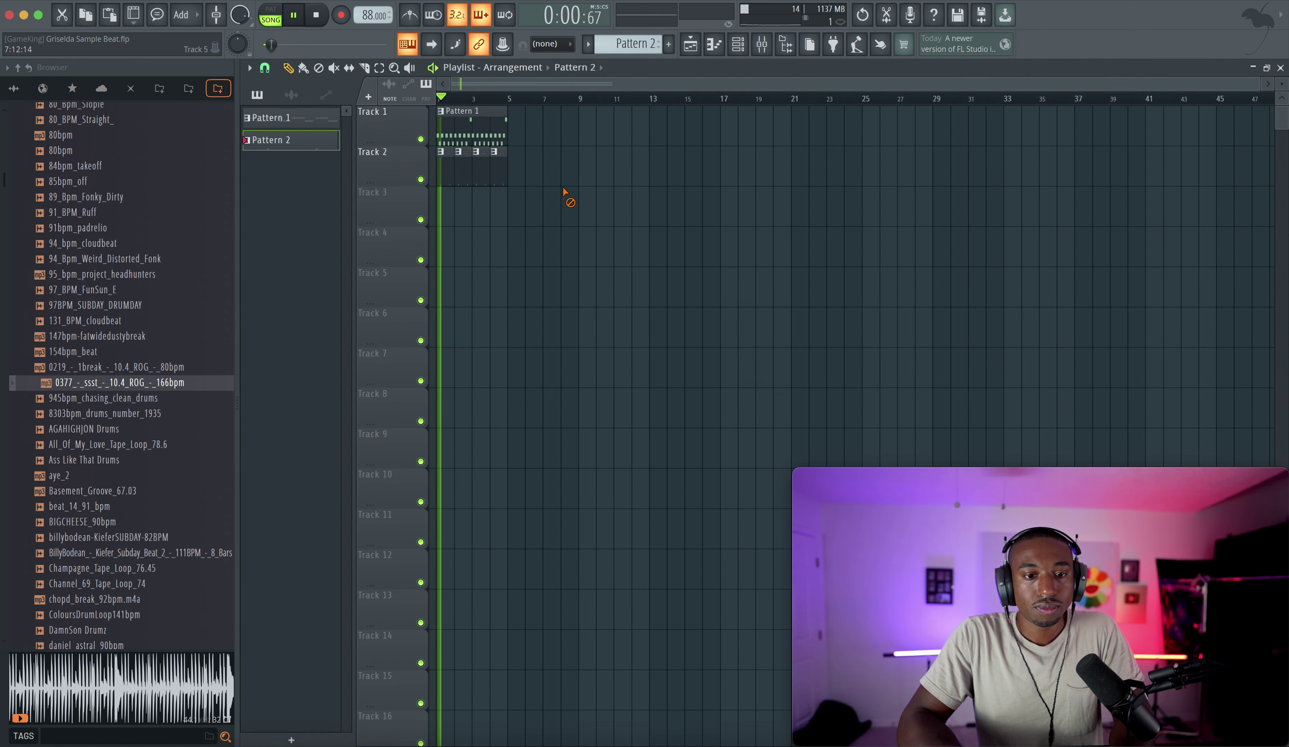
Create Pattern 3, make the sliced break channel 0377_-_ssst_-_10.4_ROG_-_166bpm active, and stop playback.
left_click(738, 44)
left_click_drag(636, 45, 636, 36)
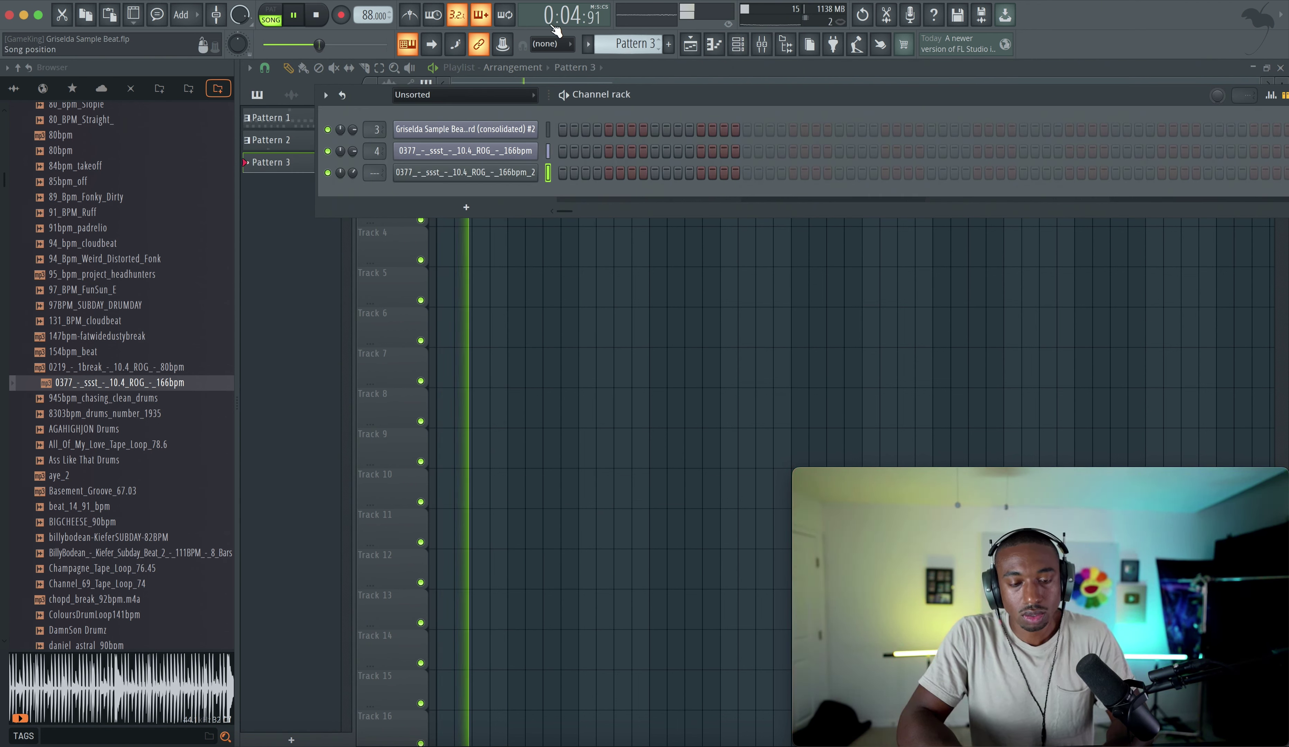
left_click(547, 152)
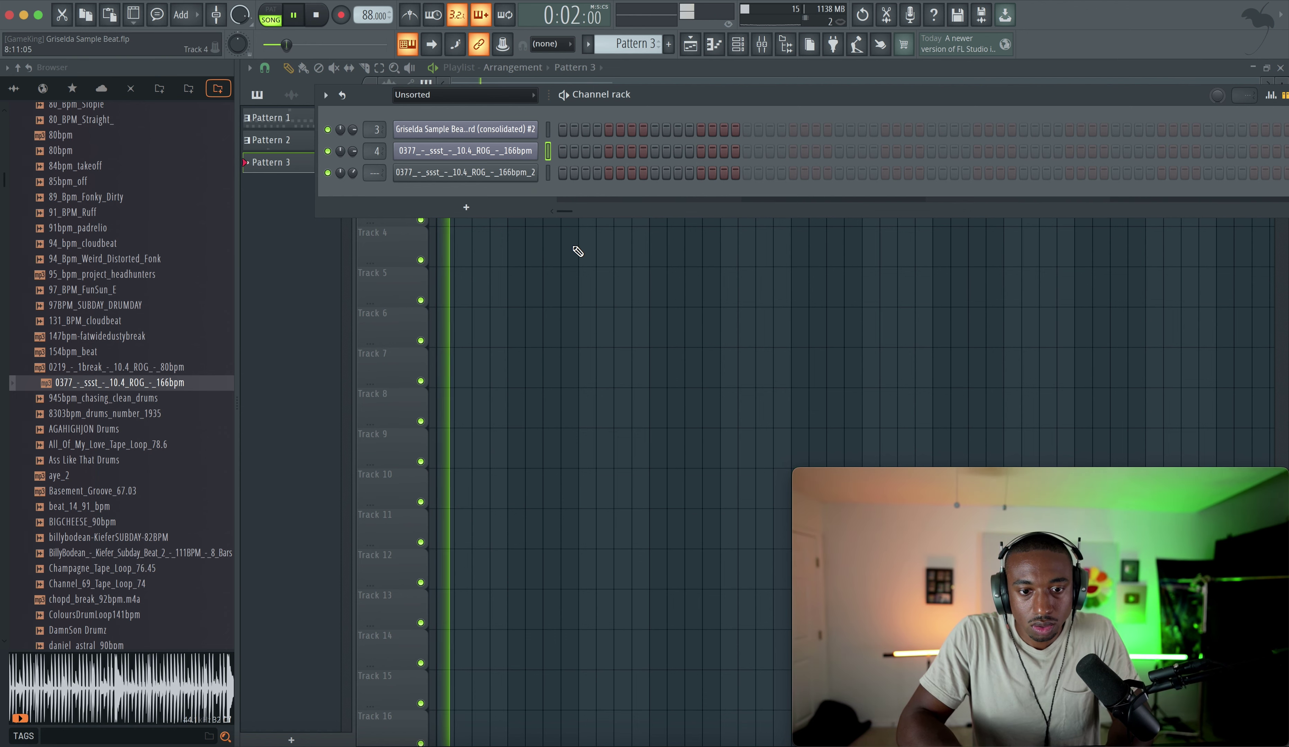
key("F6")
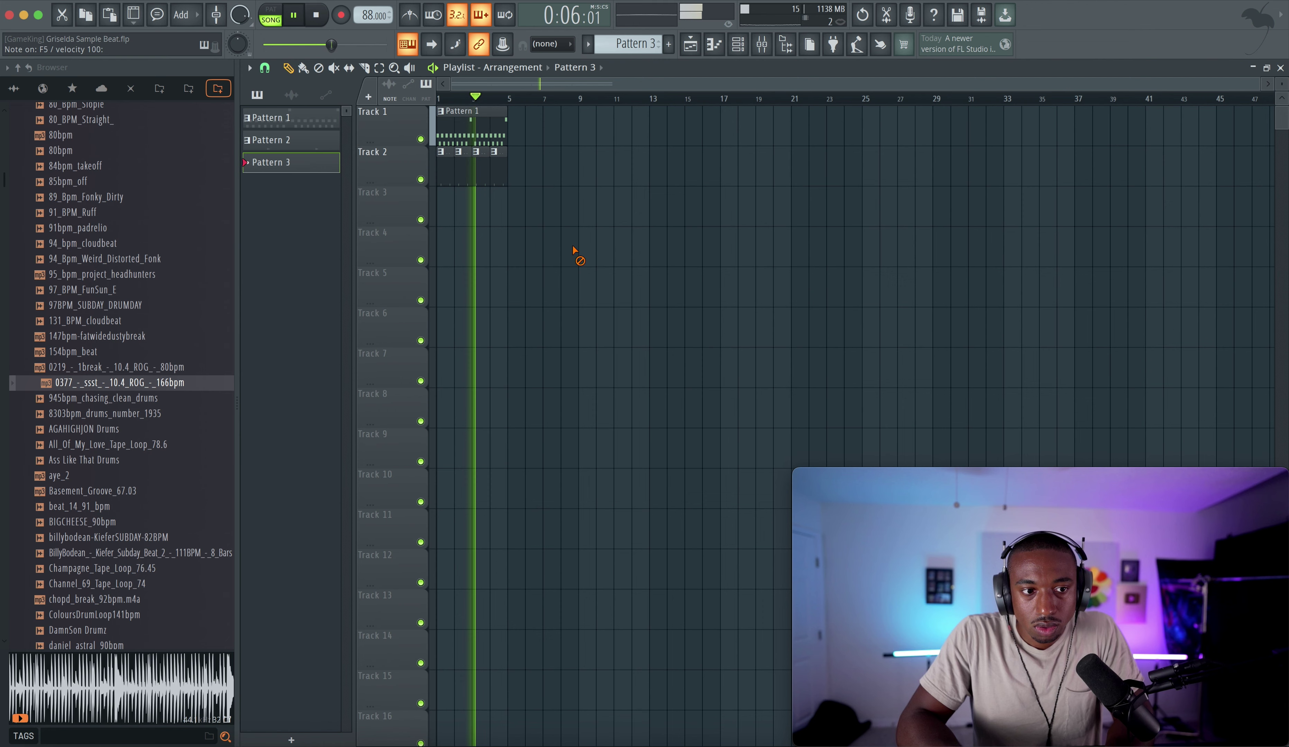
key("space")
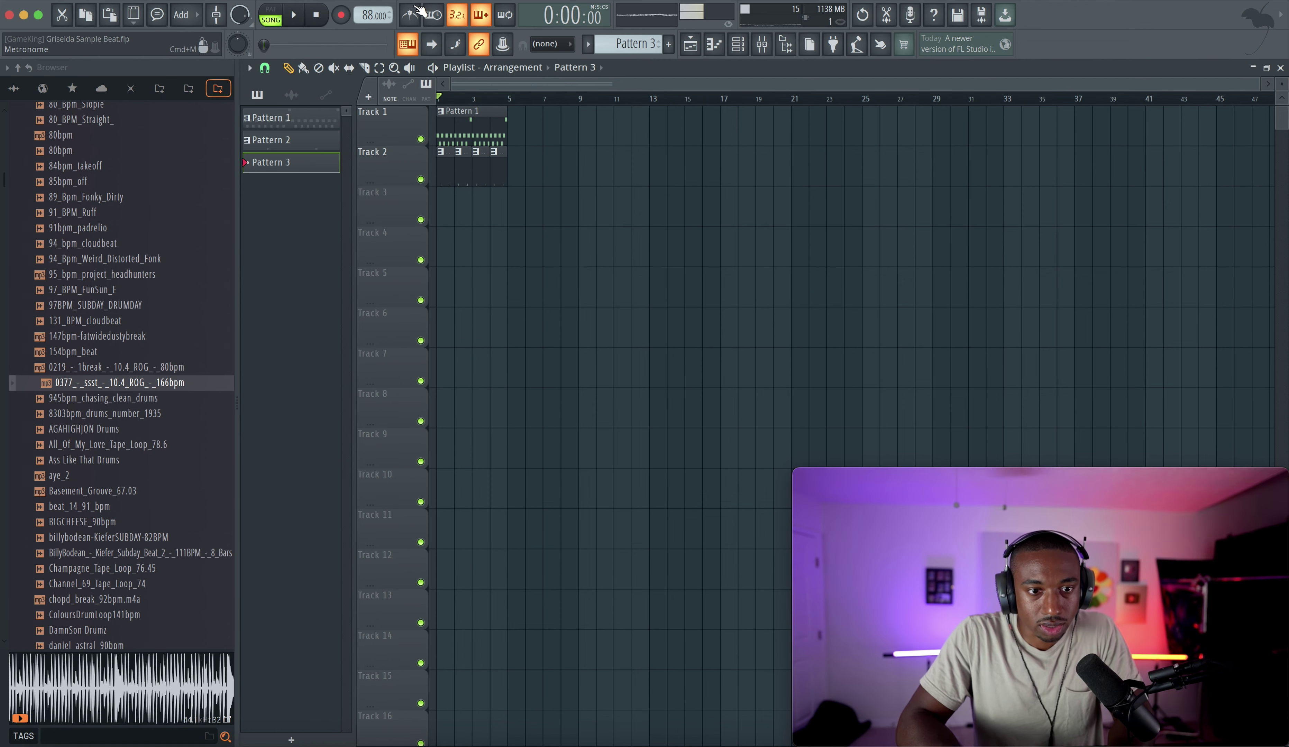
Turn on the metronome and record a four-bar performance of the drum break slices into Pattern 3.
left_click(418, 9)
left_click(762, 45)
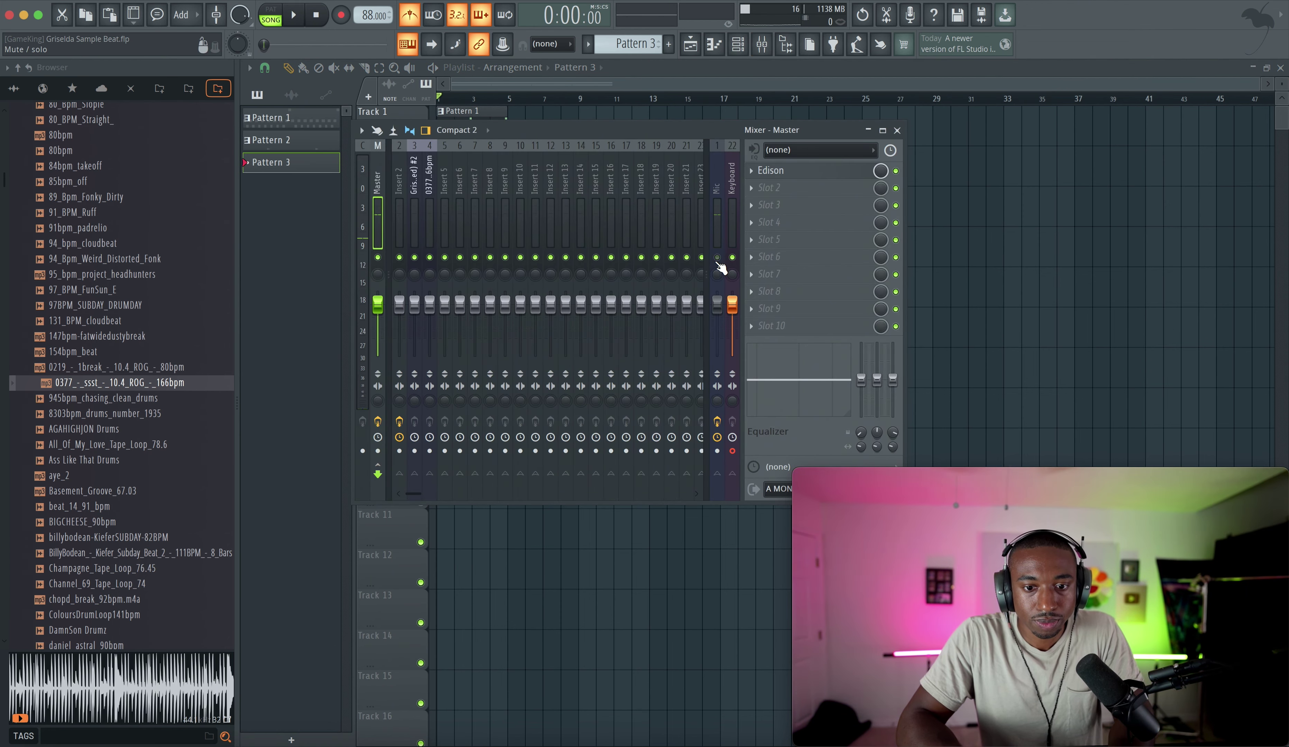
key("space")
left_click(953, 249)
key("space")
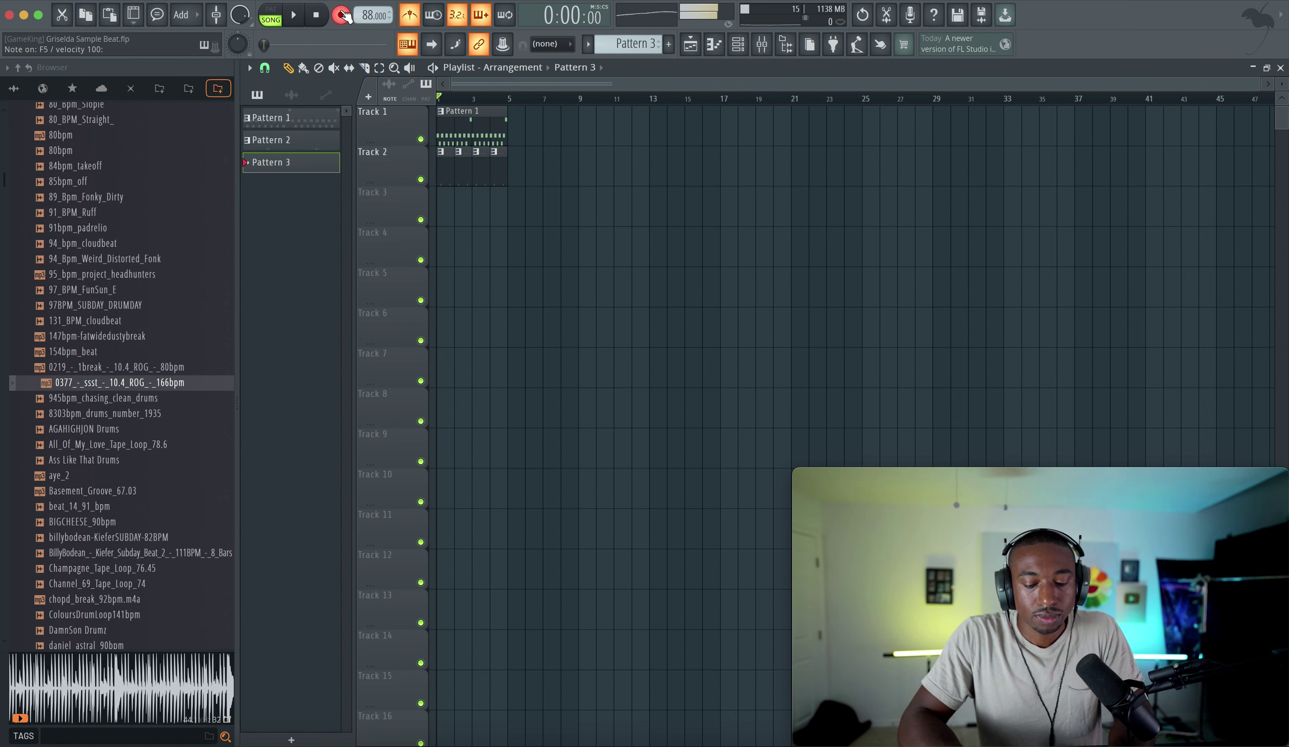
key("space")
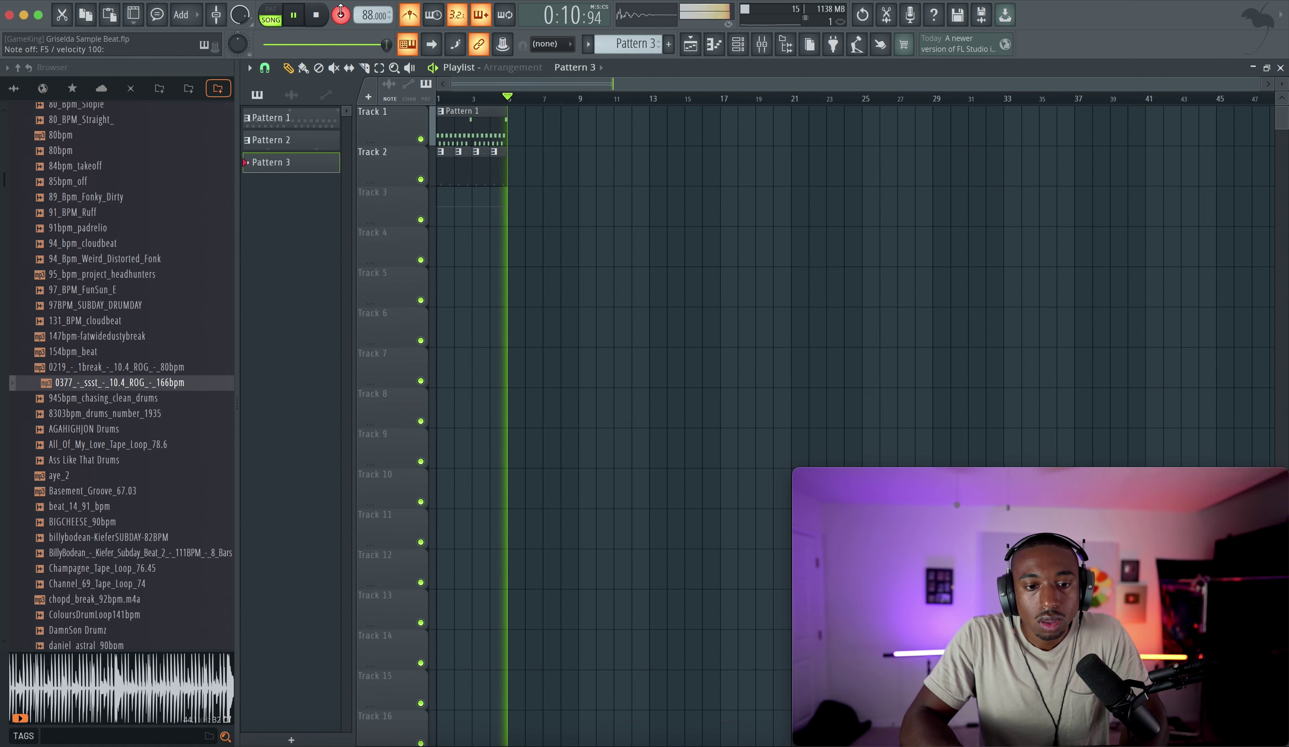
key("space")
Place Pattern 3 on Track 3 at bar 1 and open its recorded slice notes in the piano roll.
right_click(499, 204)
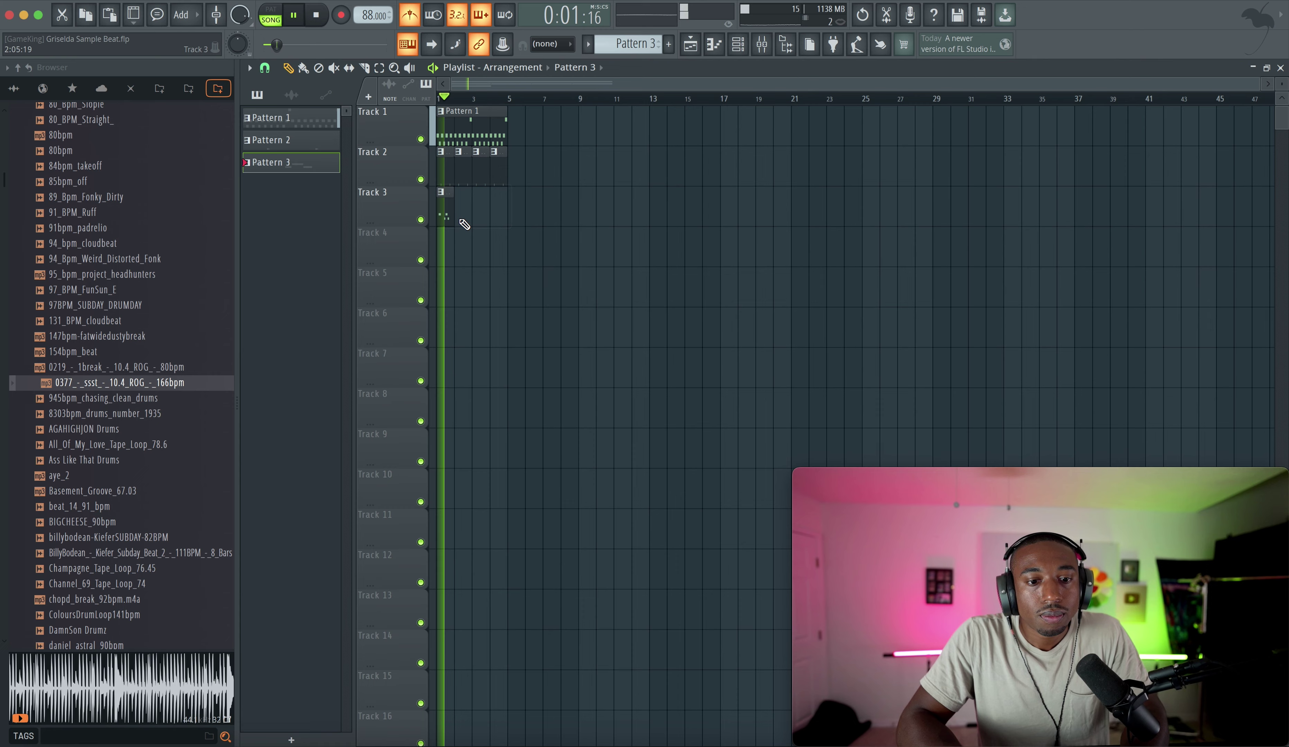
left_click(452, 213)
double_click(461, 215)
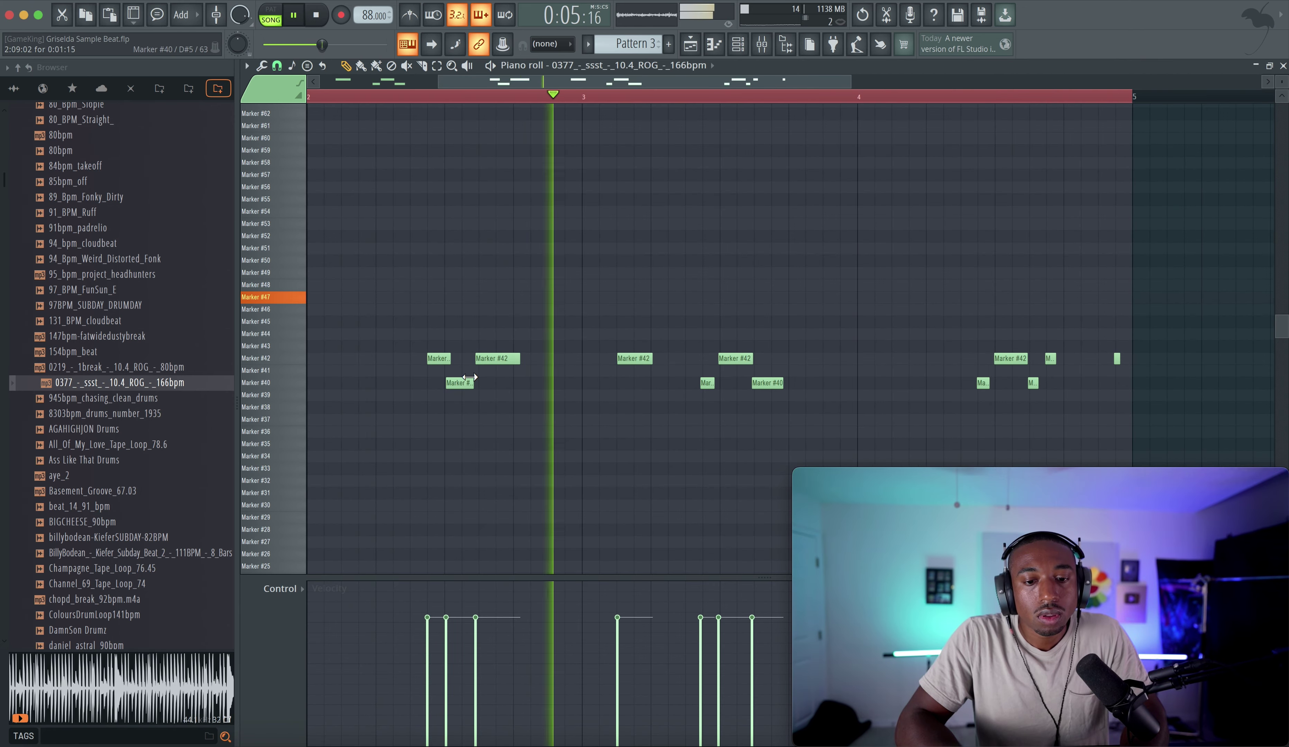
scroll(464, 344, "down", 1, "ctrl")
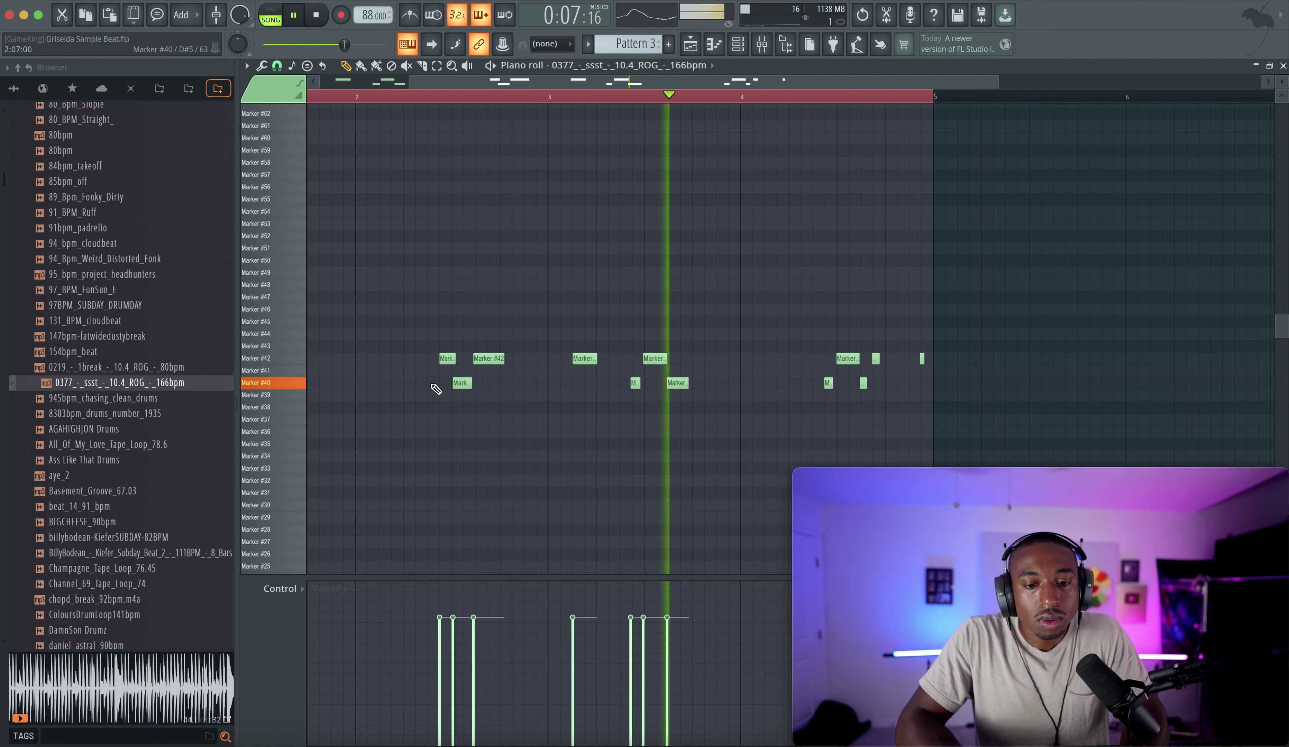
Reassign bar 2's three slice notes: the first to Marker #40, the second to Marker #42, and the third to Marker #40.
left_click(443, 358, "super")
key("shift+Down")
key("shift+Down")
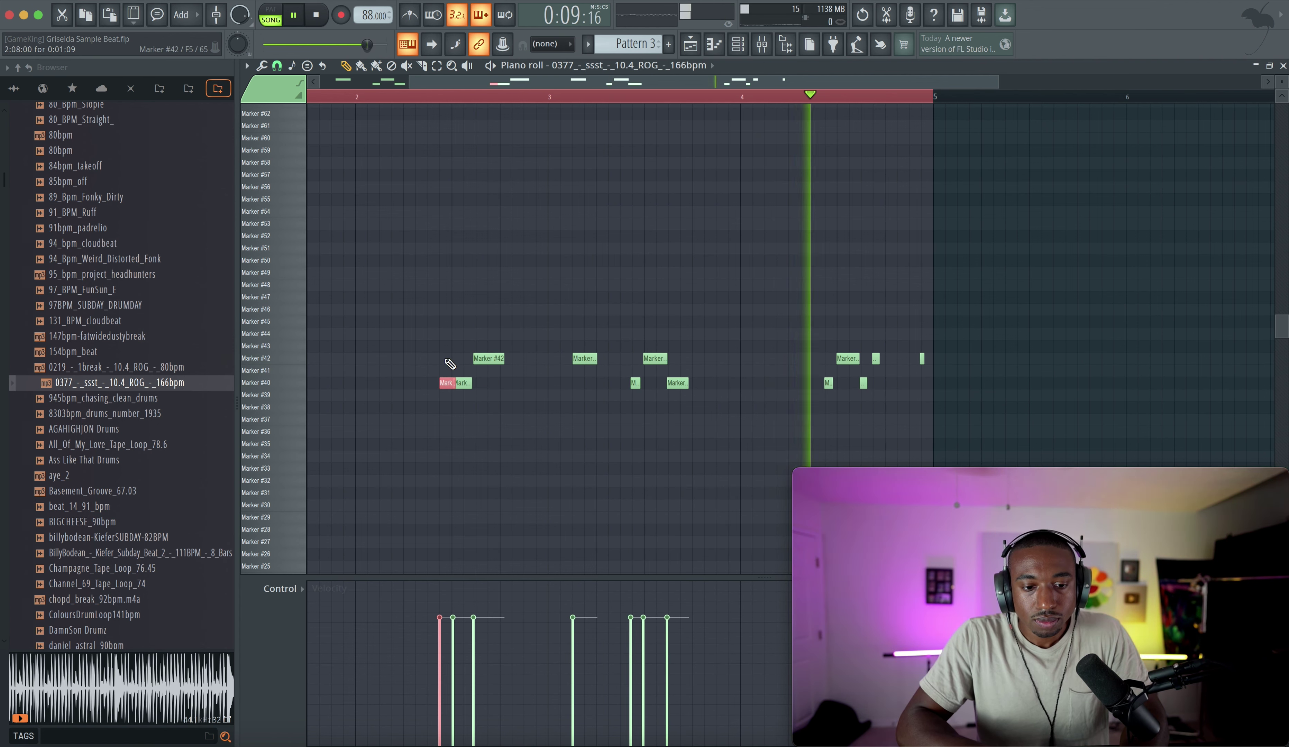
left_click(464, 383)
key("shift+Up")
key("shift+Up")
left_click(491, 374, "super")
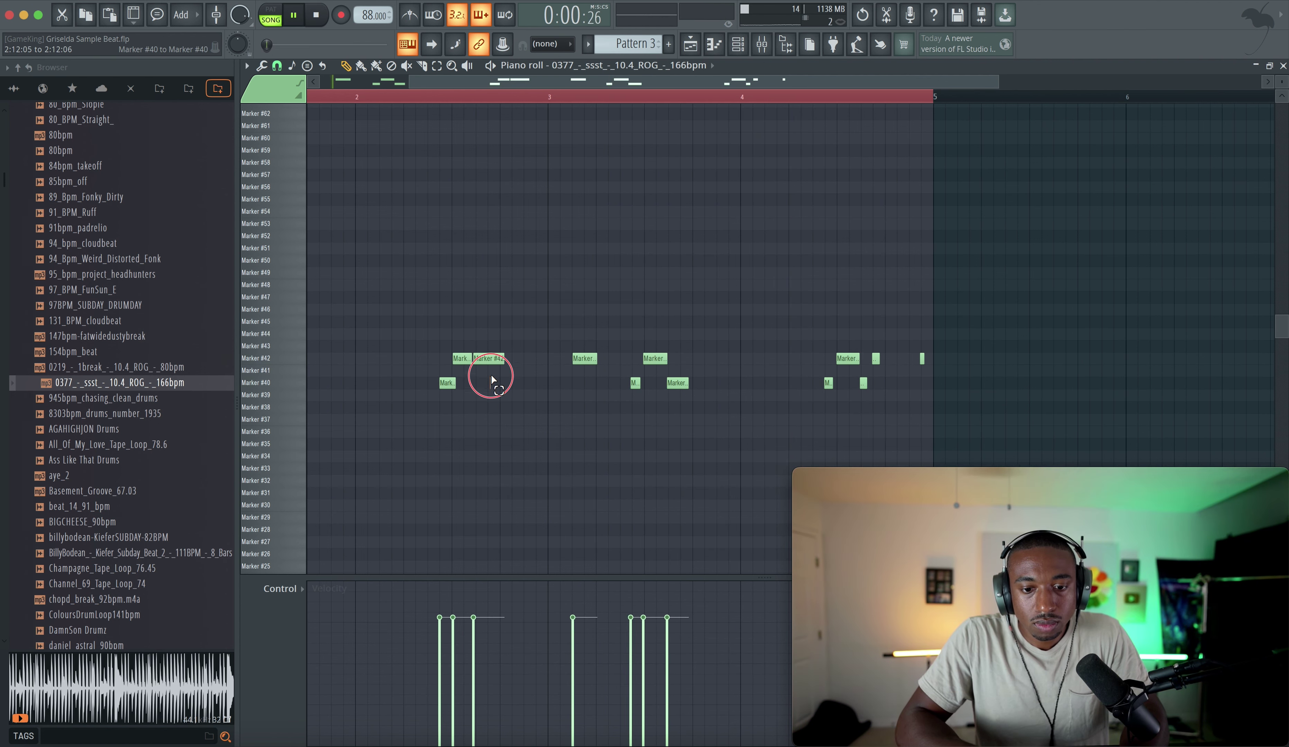
key("shift+Down")
key("shift+Down")
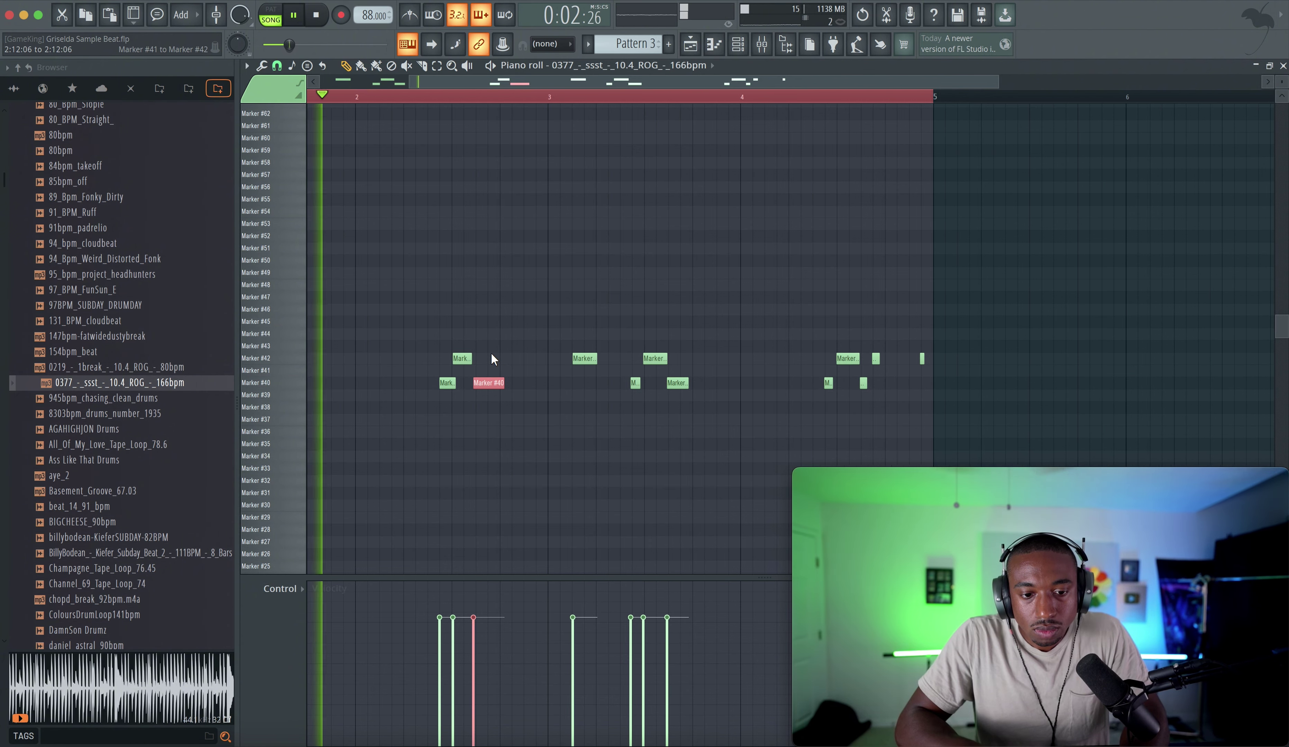
left_click(521, 323, "super")
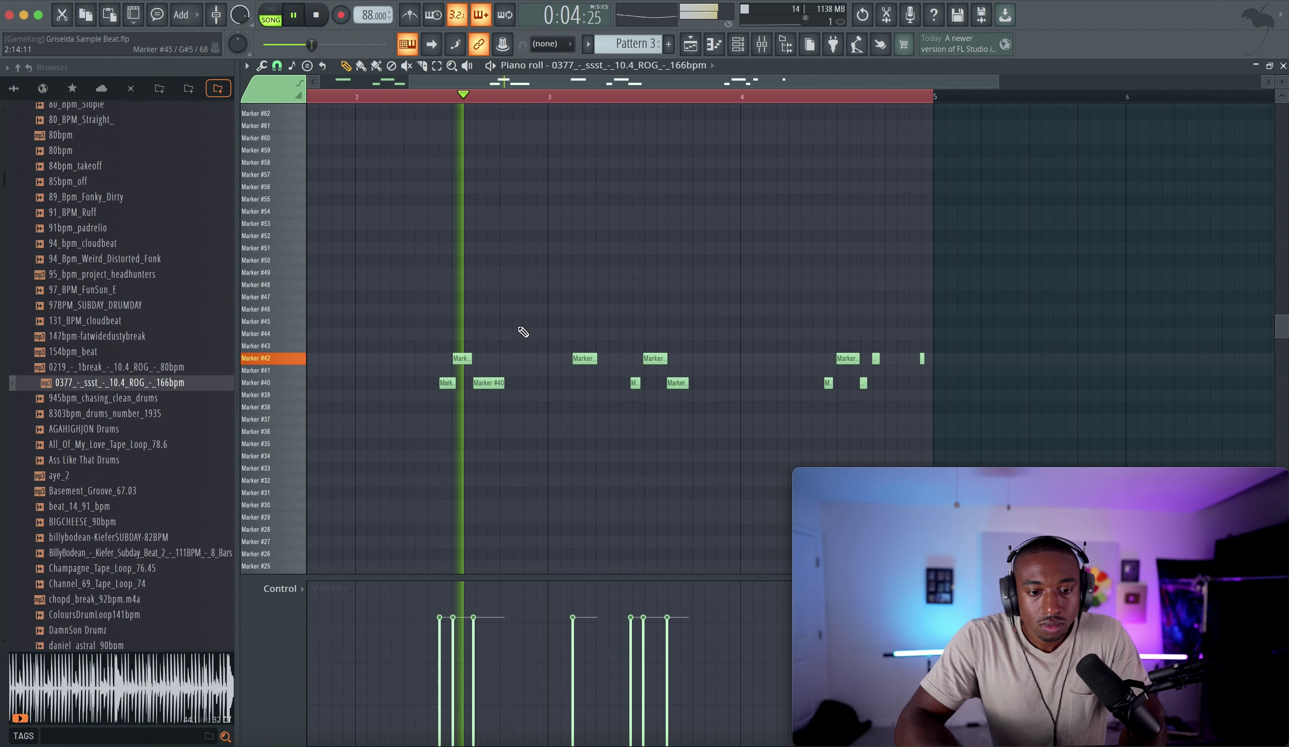
Lower the velocity of the first Marker #42 note in bar 3.
scroll(488, 382, "up", 3)
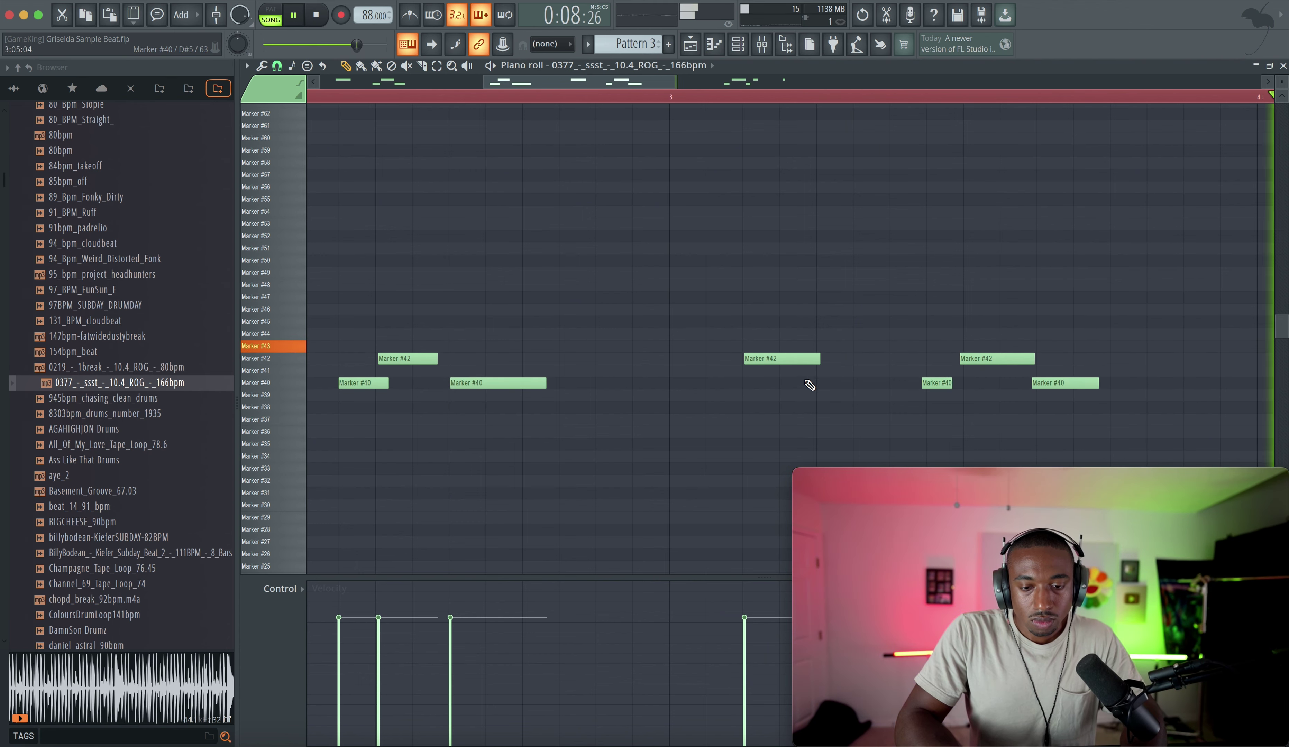
scroll(747, 460, "down", 3)
left_click(738, 655)
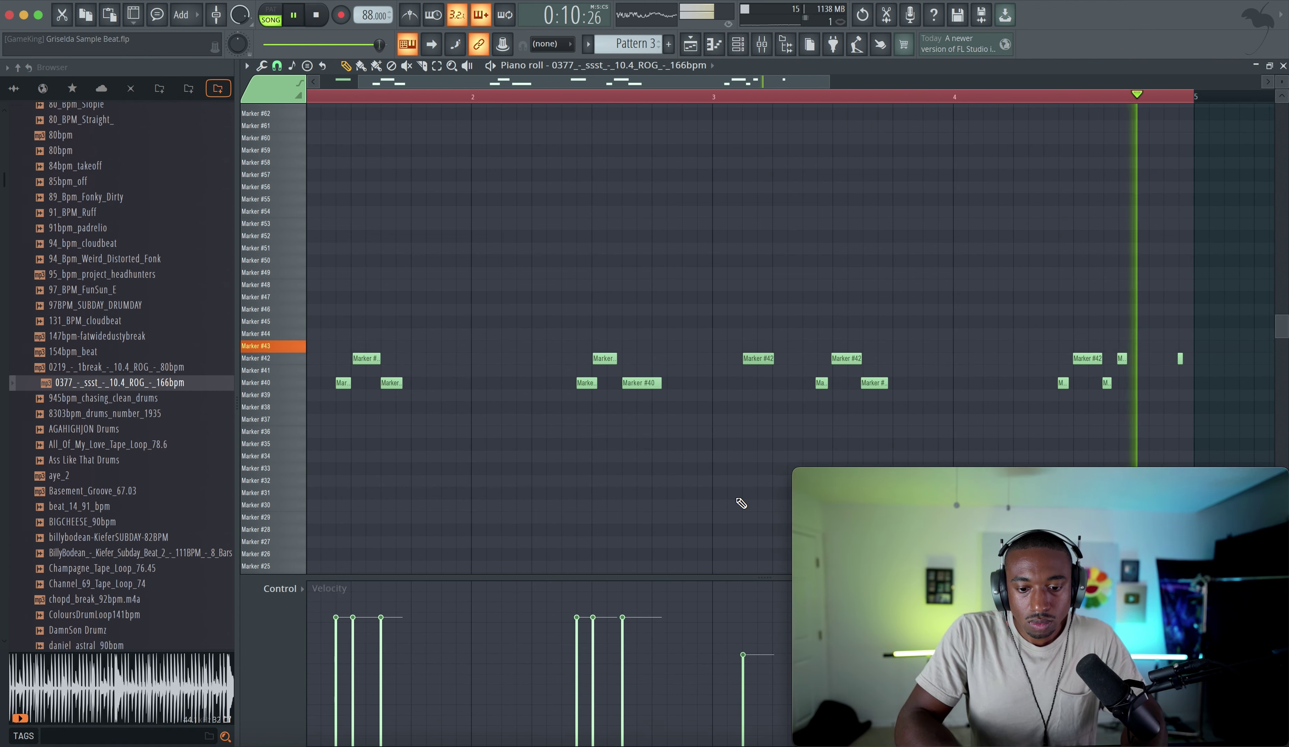
scroll(739, 504, "down", 2)
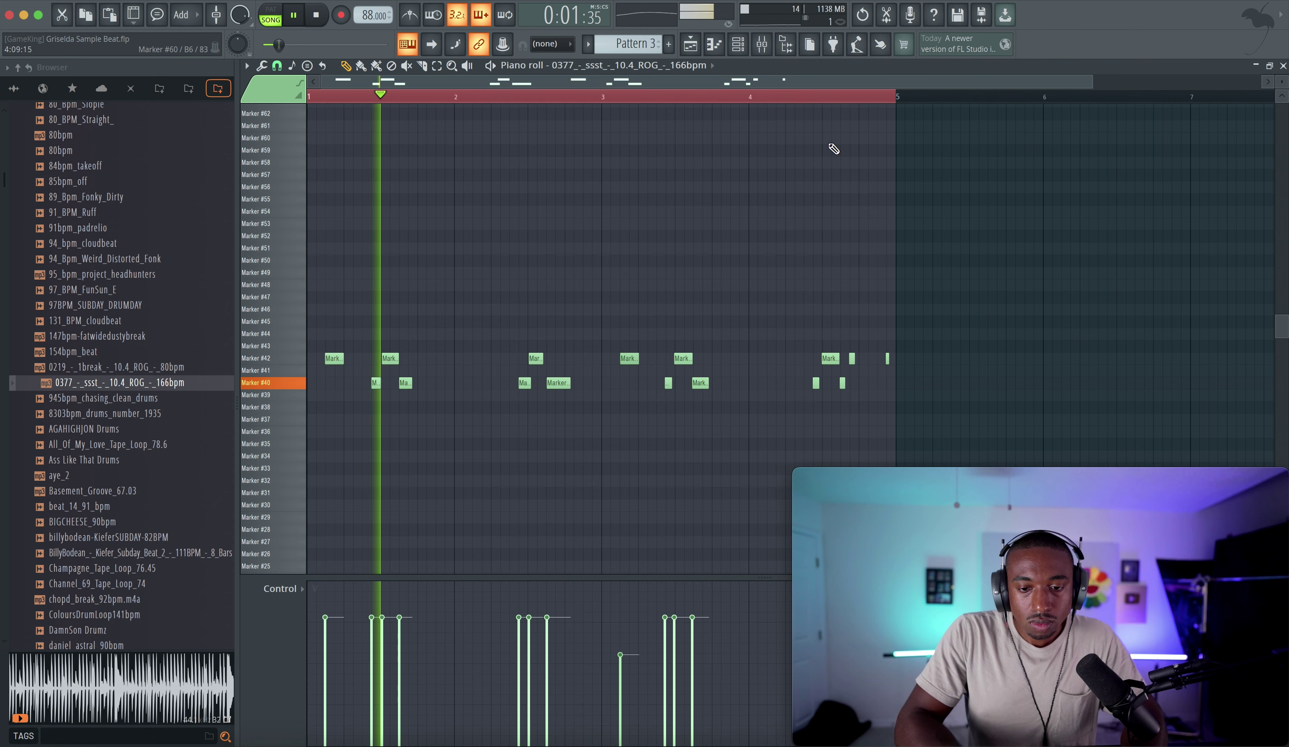
Toggle the Mic mixer track's mute, stop playback, and close the piano roll to return to the playlist.
left_click(763, 44)
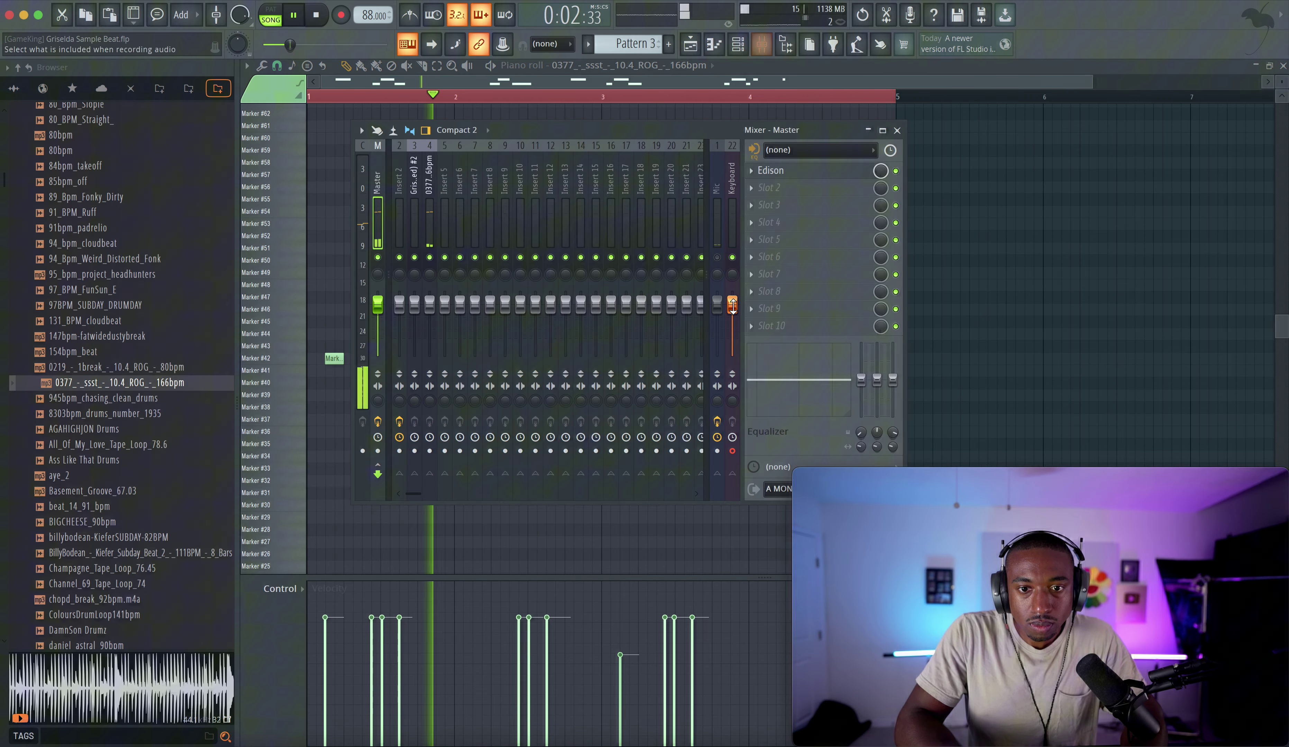
left_click(717, 257)
key("space")
key("F9")
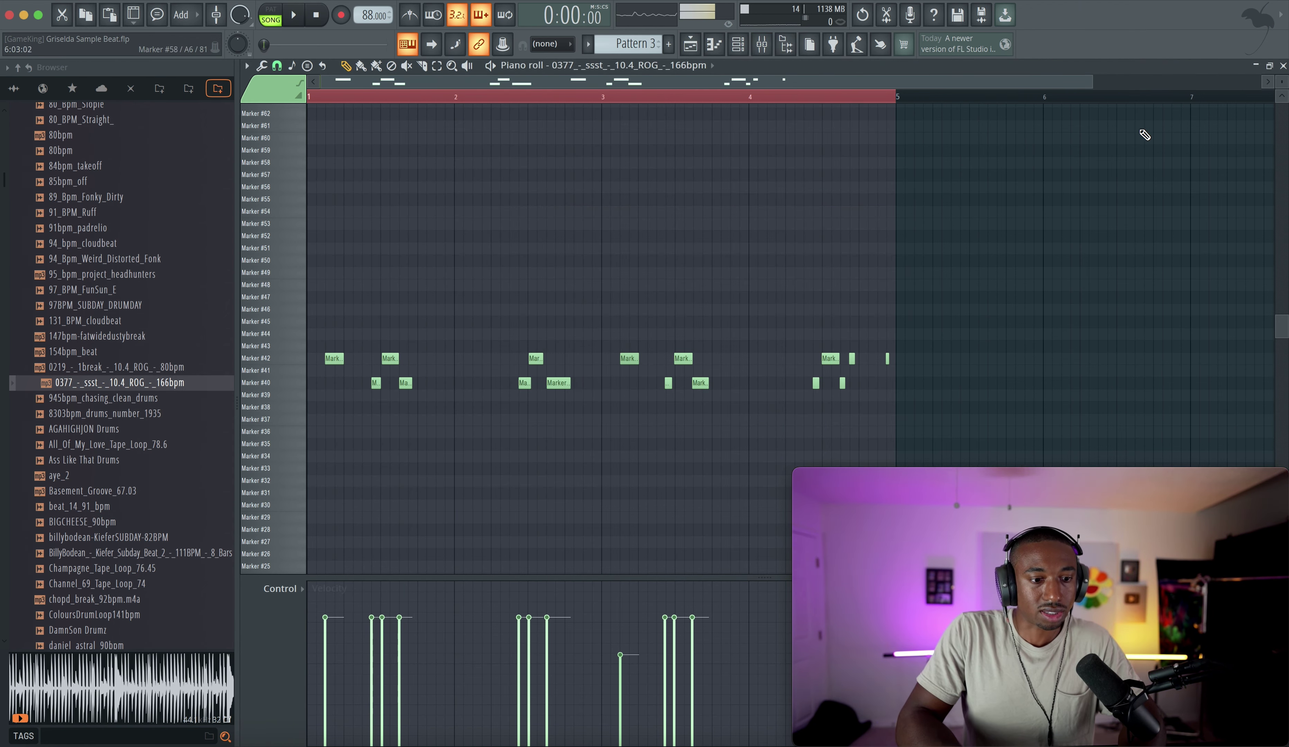
left_click(1282, 66)
key("F9")
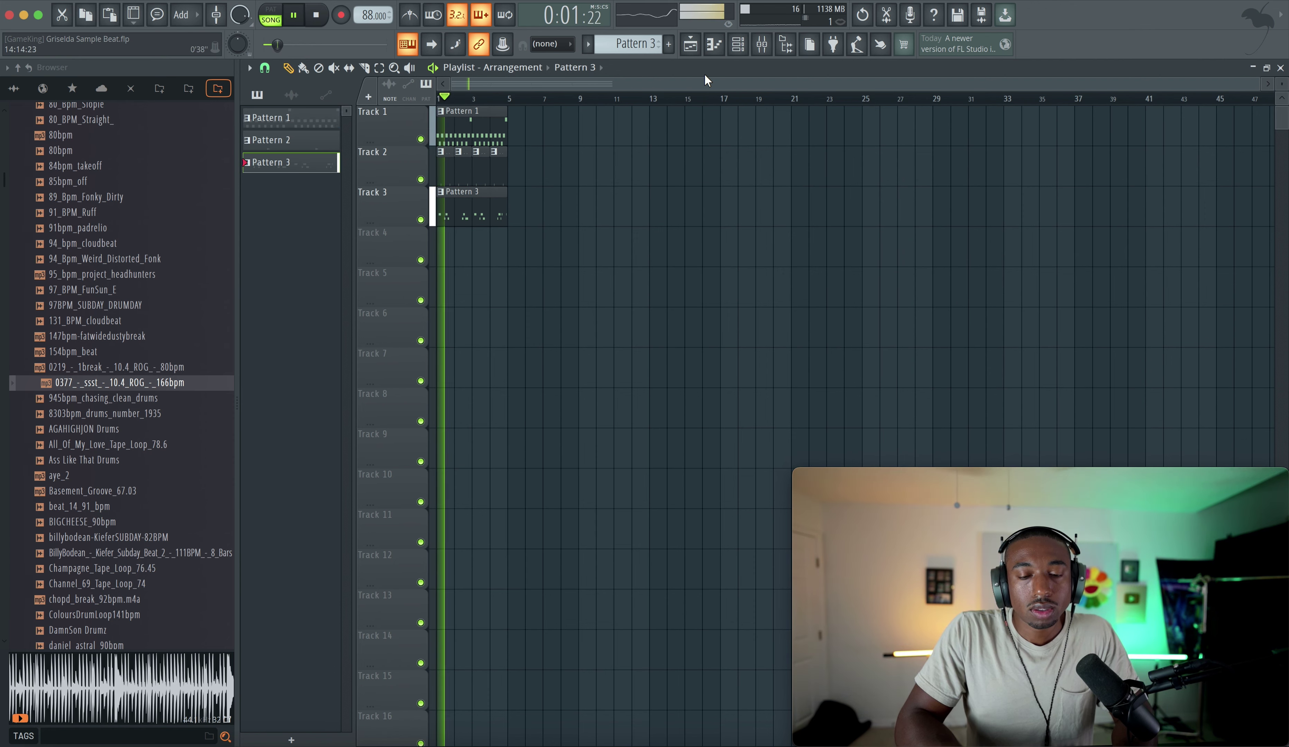
Route the hit channel 0377_-_ssst_-_10.4_ROG_-_166bpm_2 to mixer track 5 and close the mixer.
left_click(738, 45)
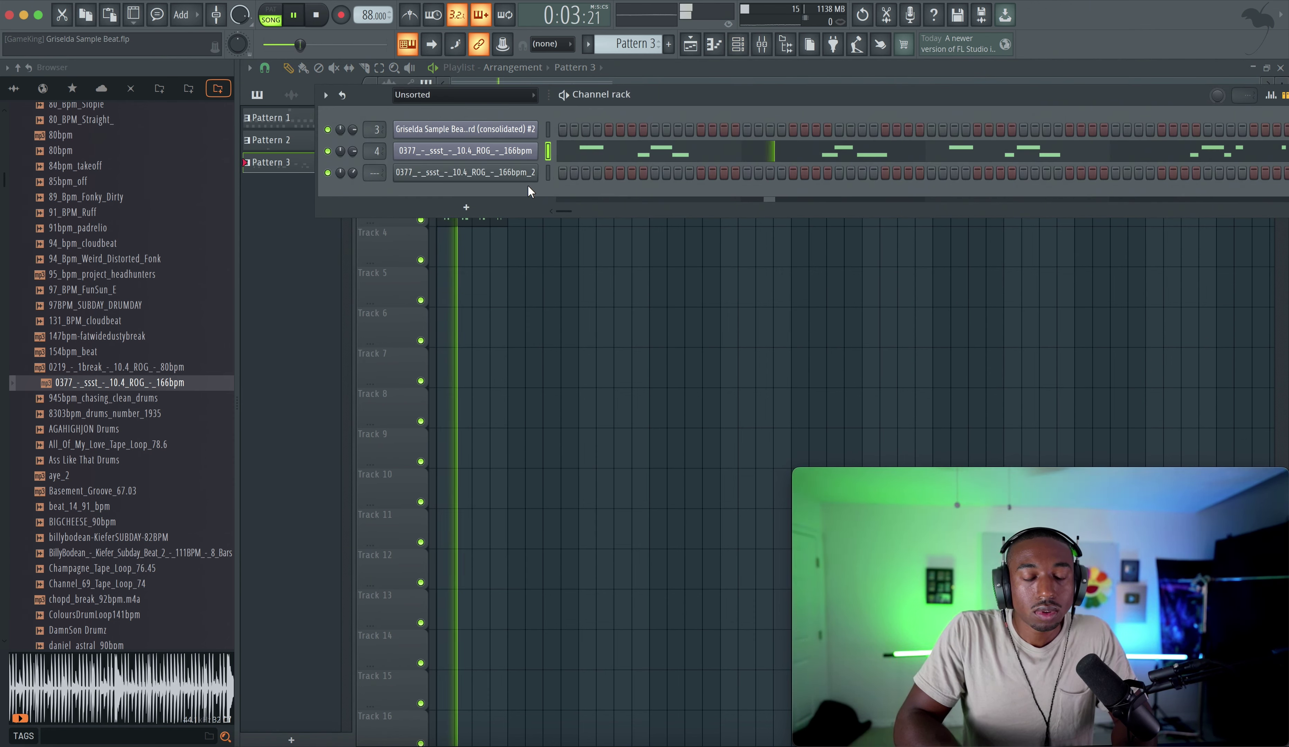
left_click(547, 177)
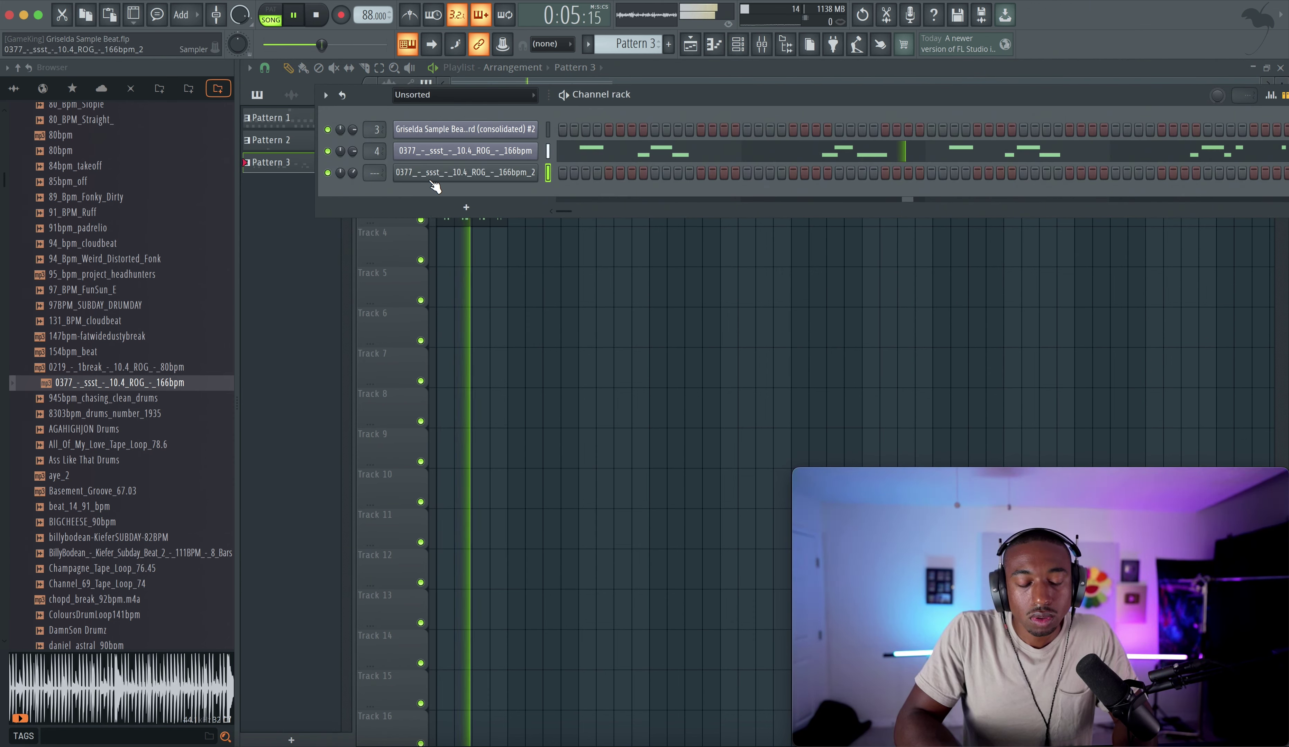
key("super+l")
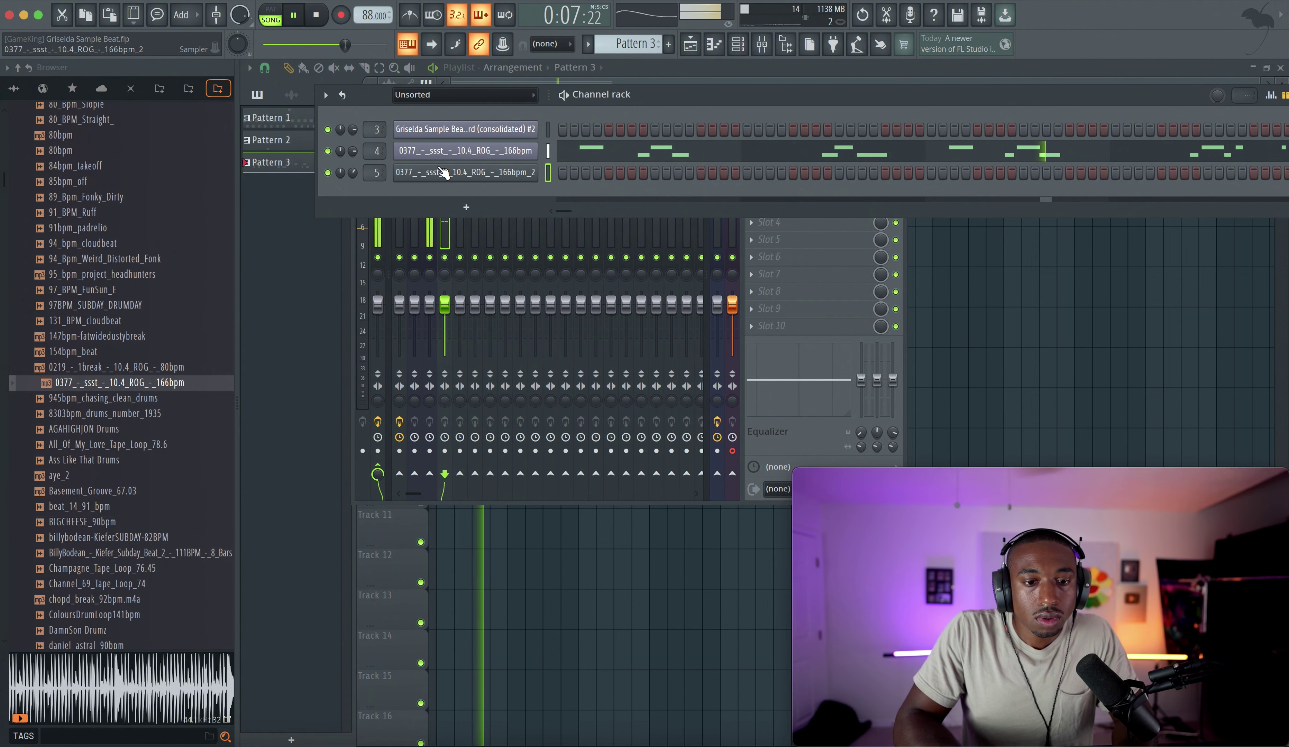
left_click(718, 258)
left_click(897, 131)
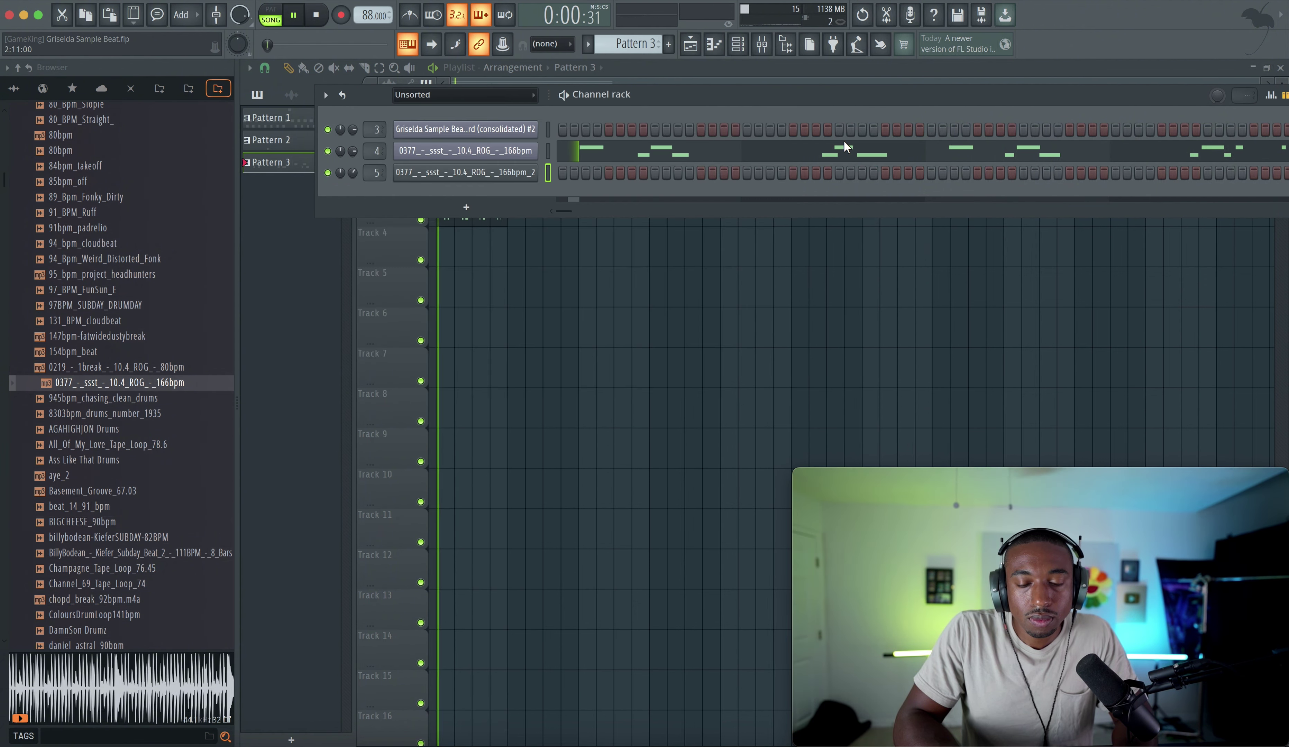
Open the sliced break's Pattern 3 notes in the piano roll, then toggle the Mic track's mute and restart playback.
left_click(844, 147)
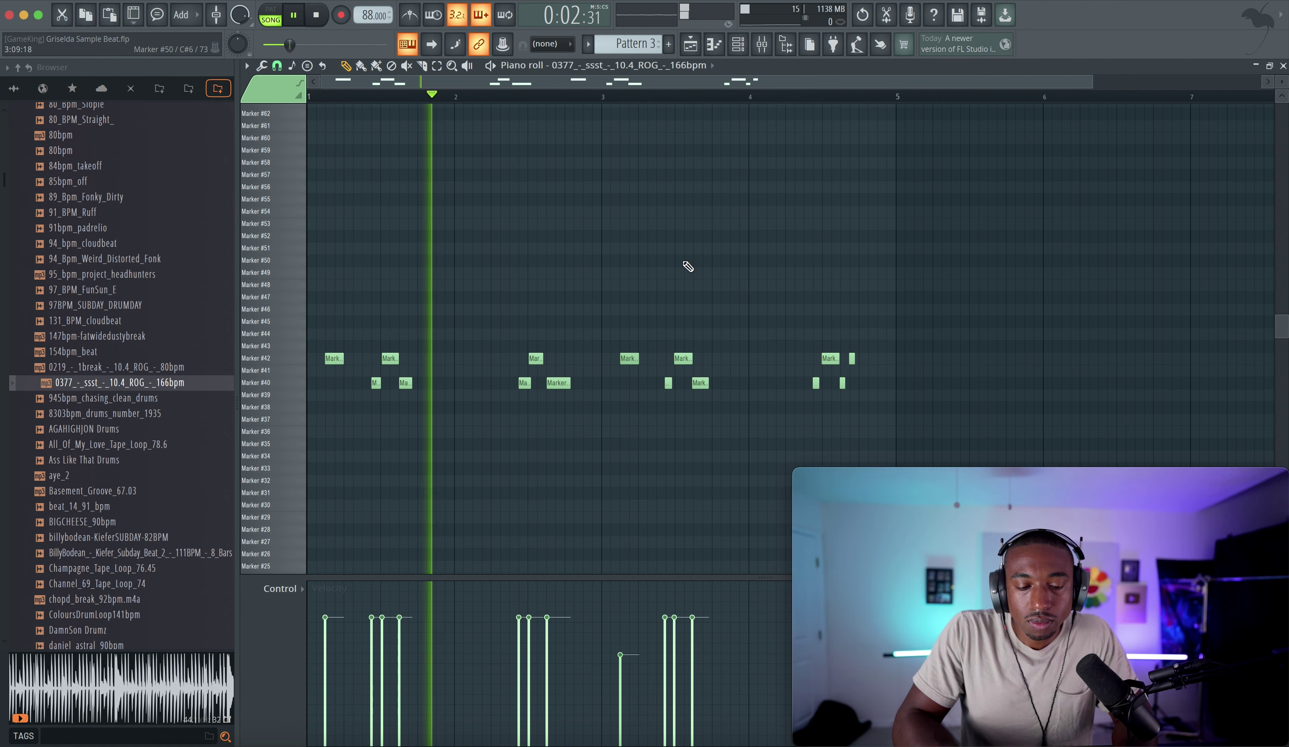
left_click(762, 44)
key("space")
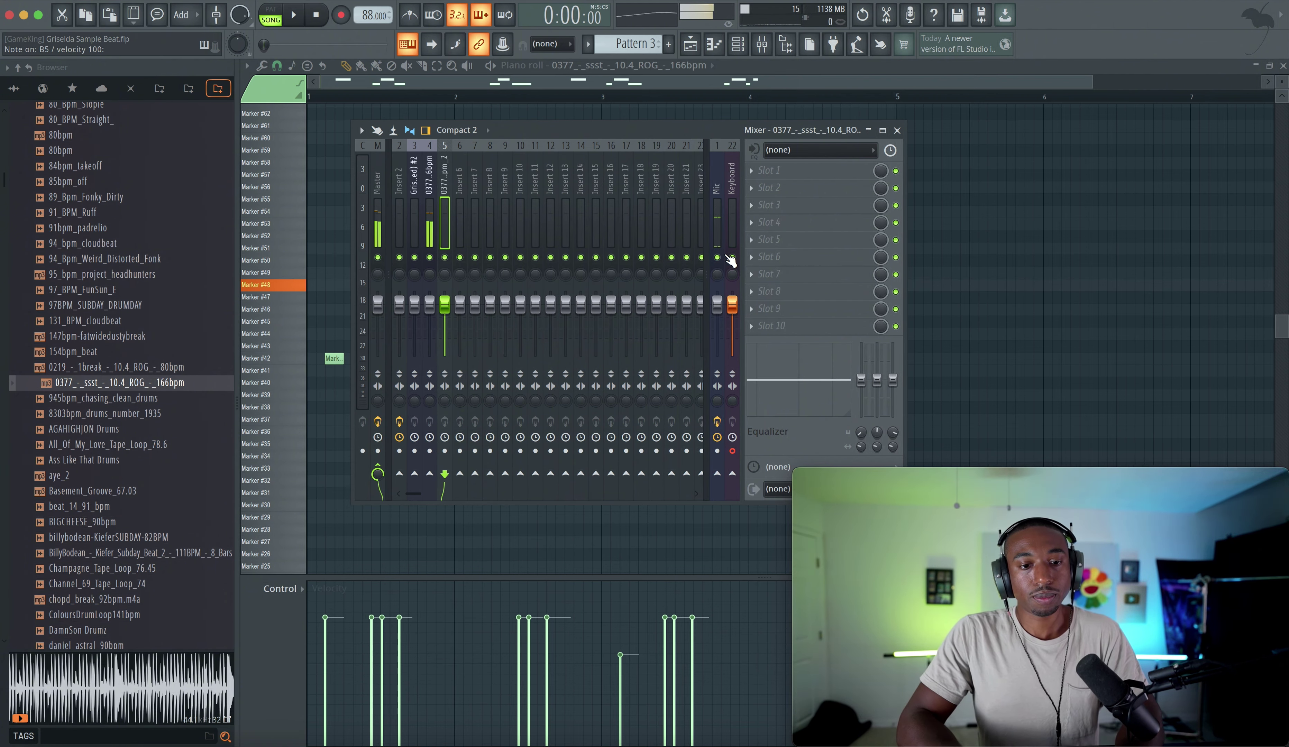
key("space")
left_click(718, 257)
left_click(897, 130)
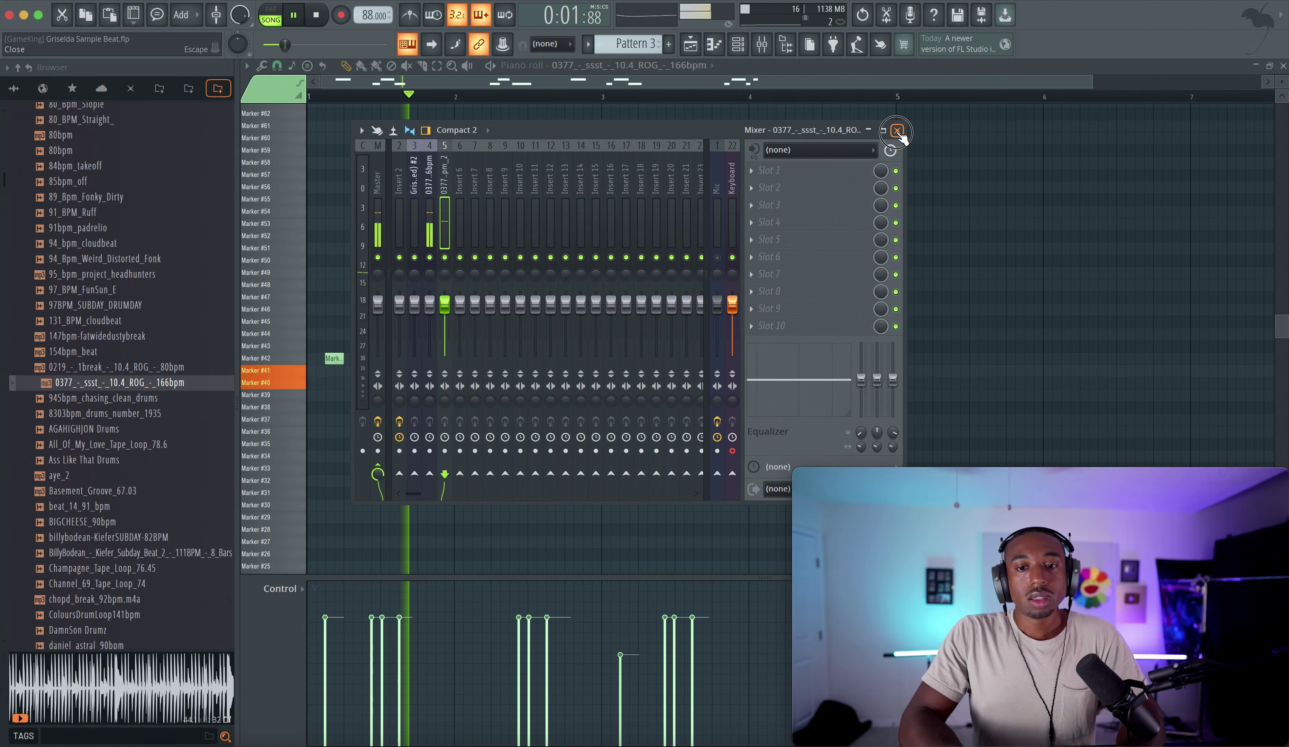
Quantize Pattern 3's slice notes with the quantizer's Default template.
scroll(431, 319, "down", 2)
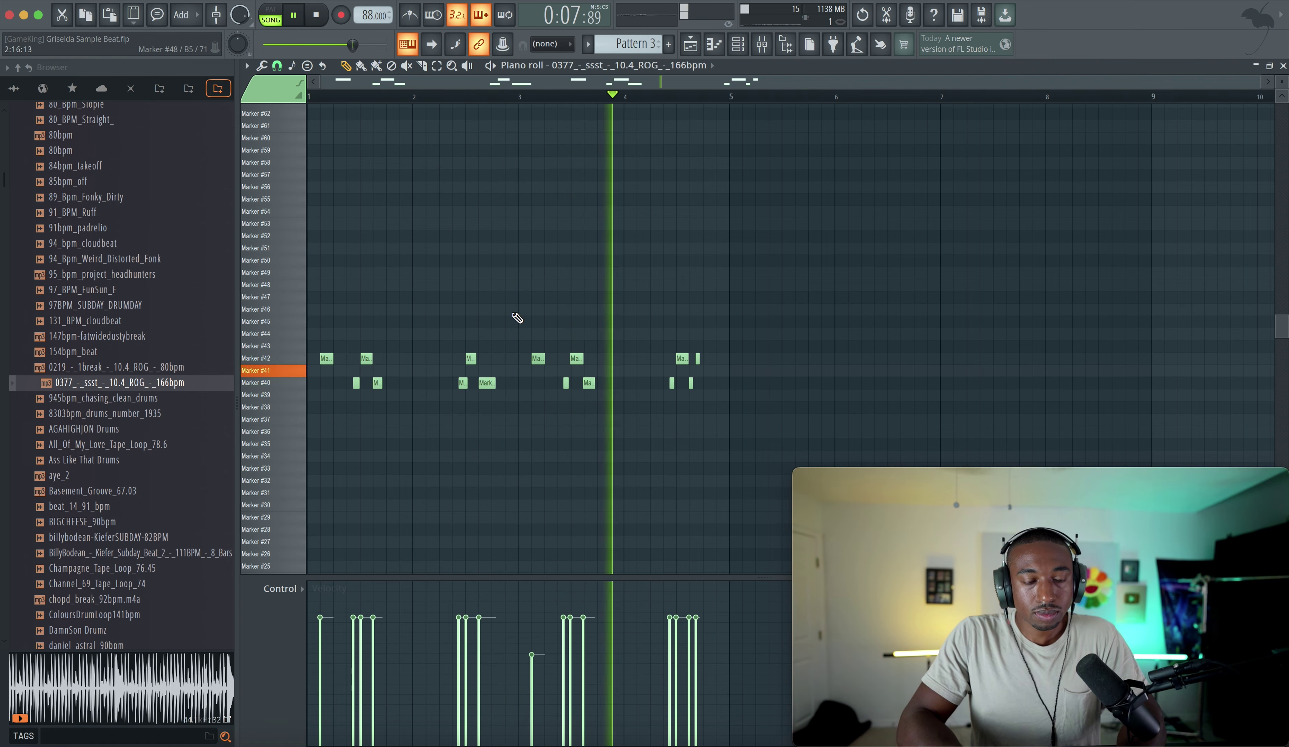
key("alt+q")
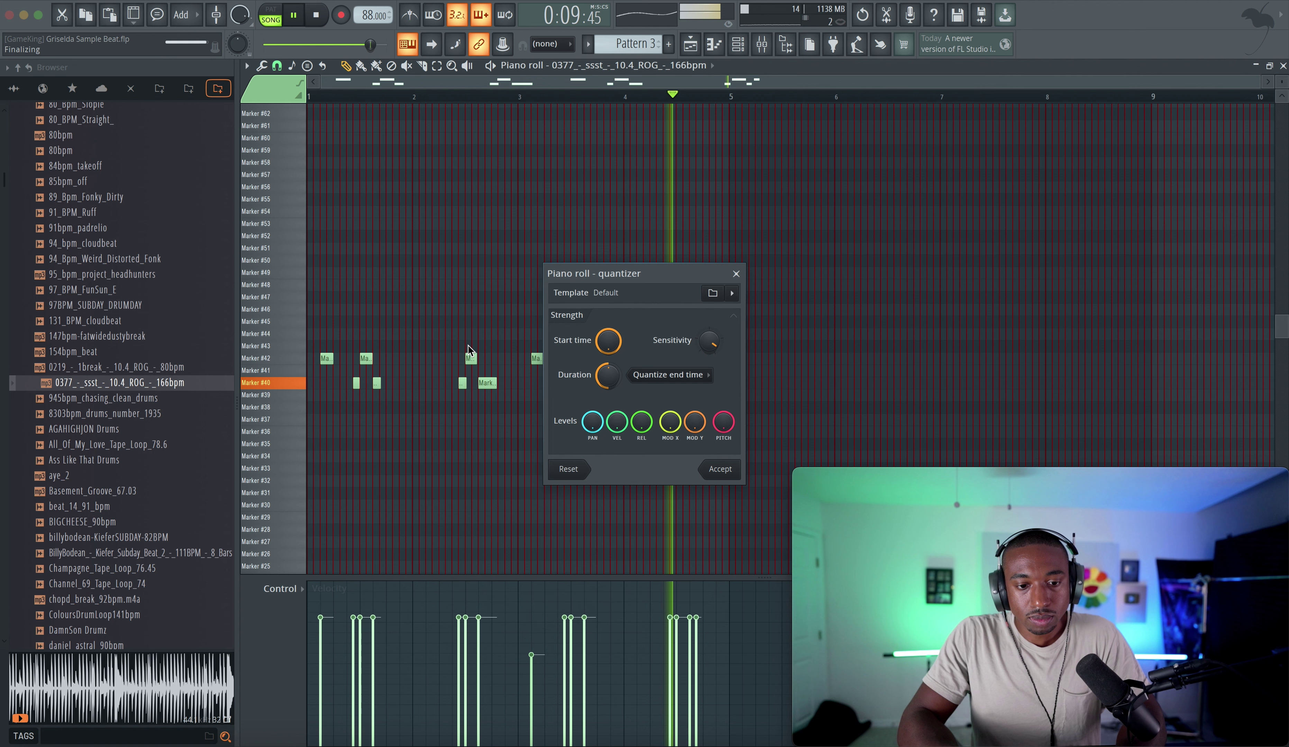
key("Return")
Toggle the Mic track's mute in the mixer, then close the mixer and piano roll to return to the playlist.
left_click(762, 44)
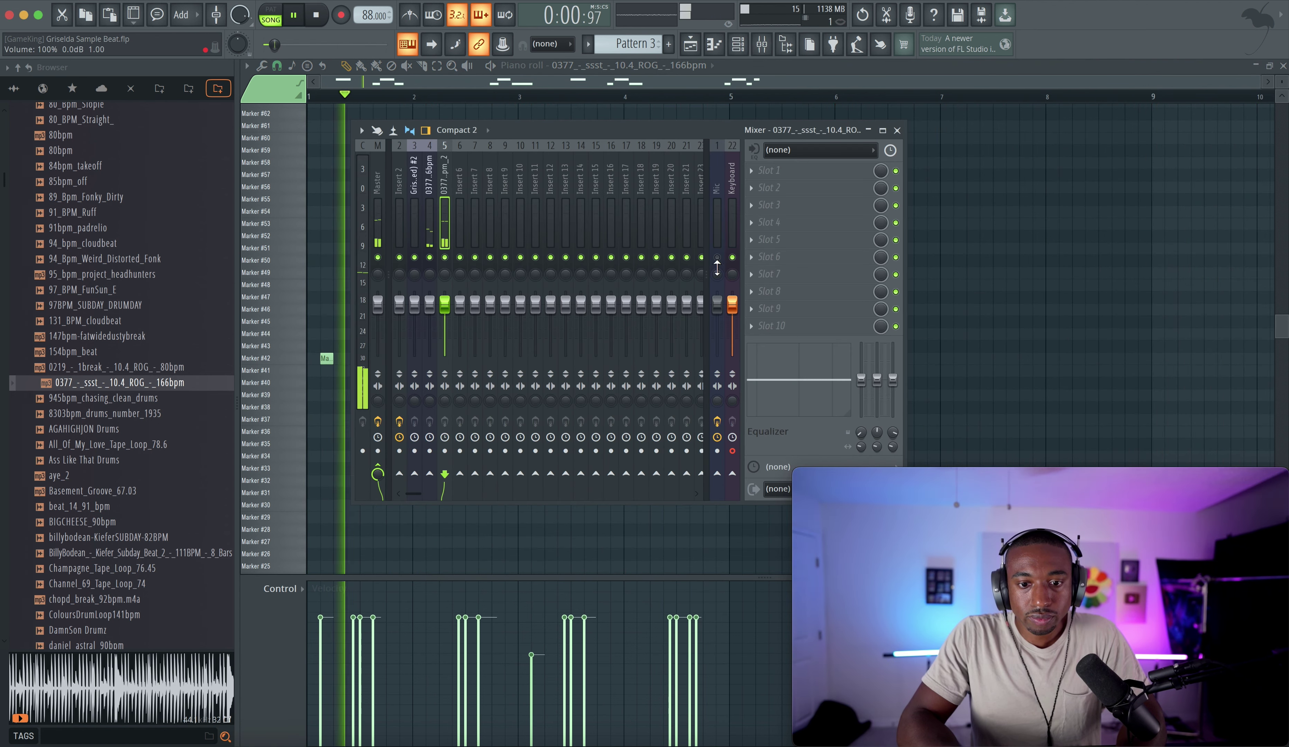
left_click(717, 257)
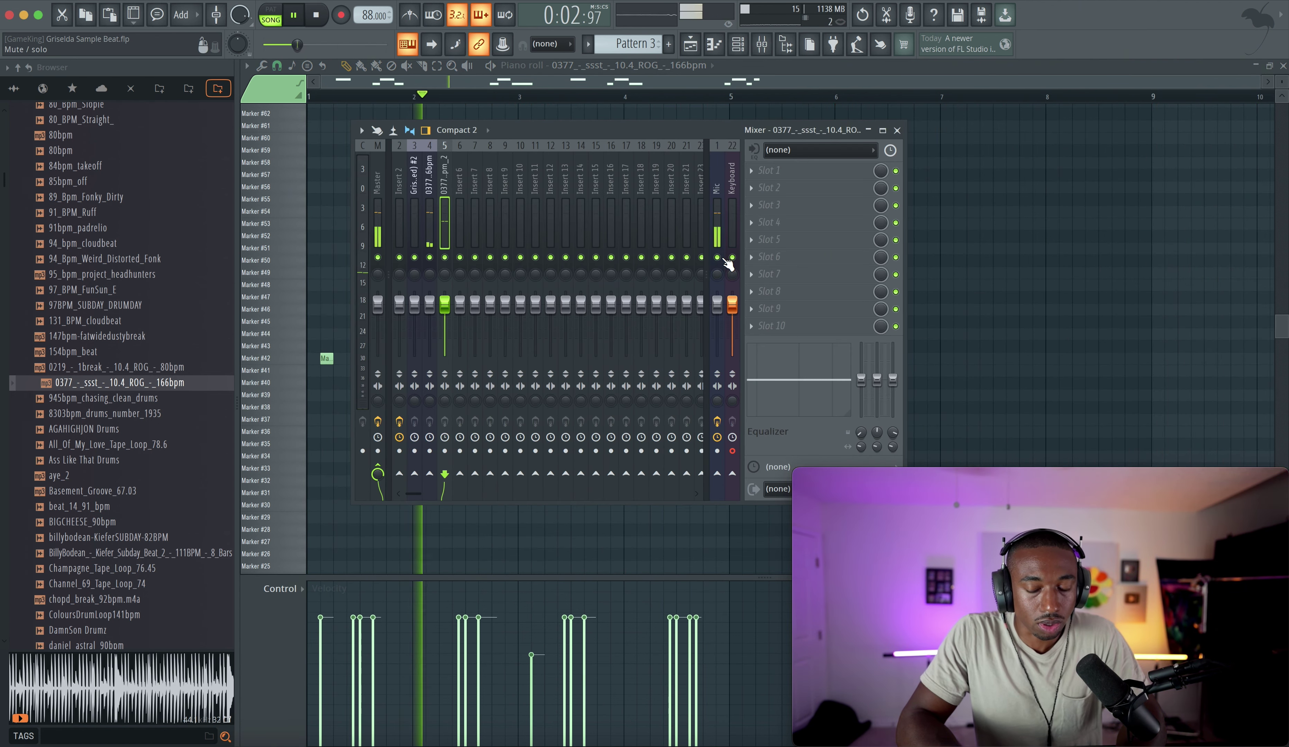
key("F9")
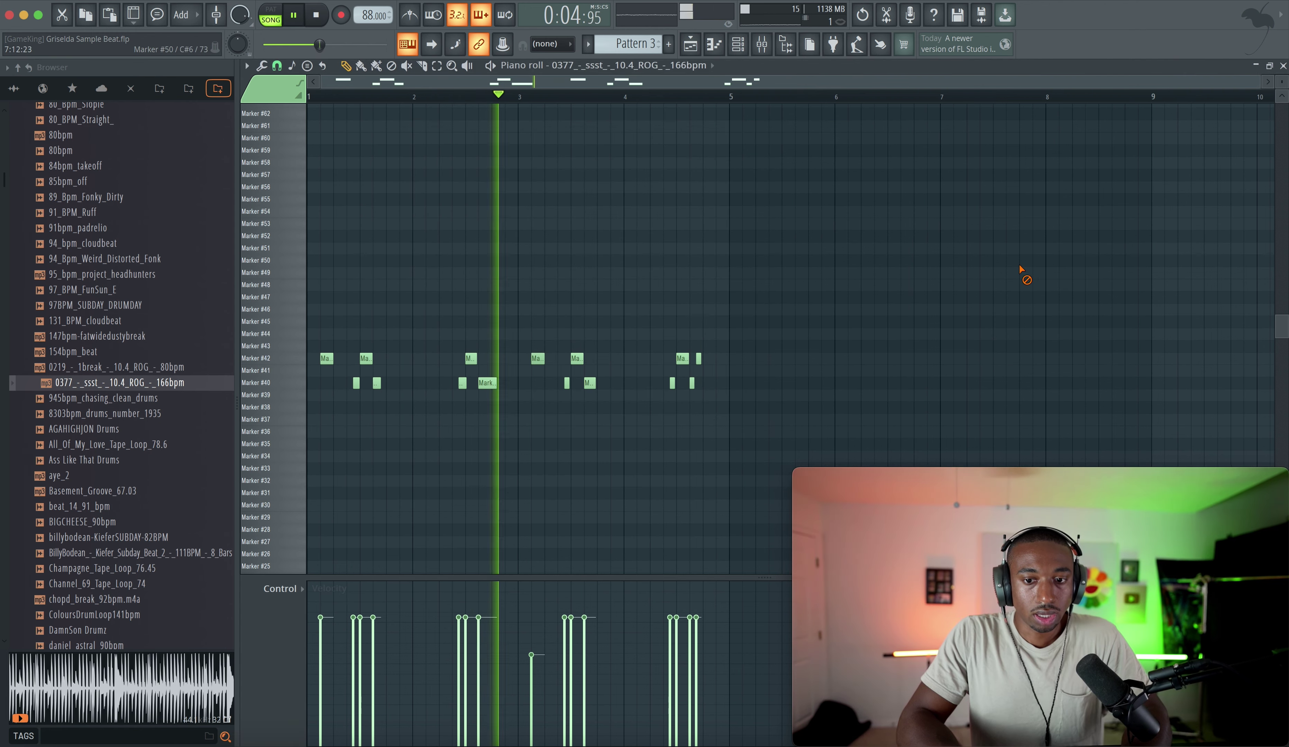
key("F9")
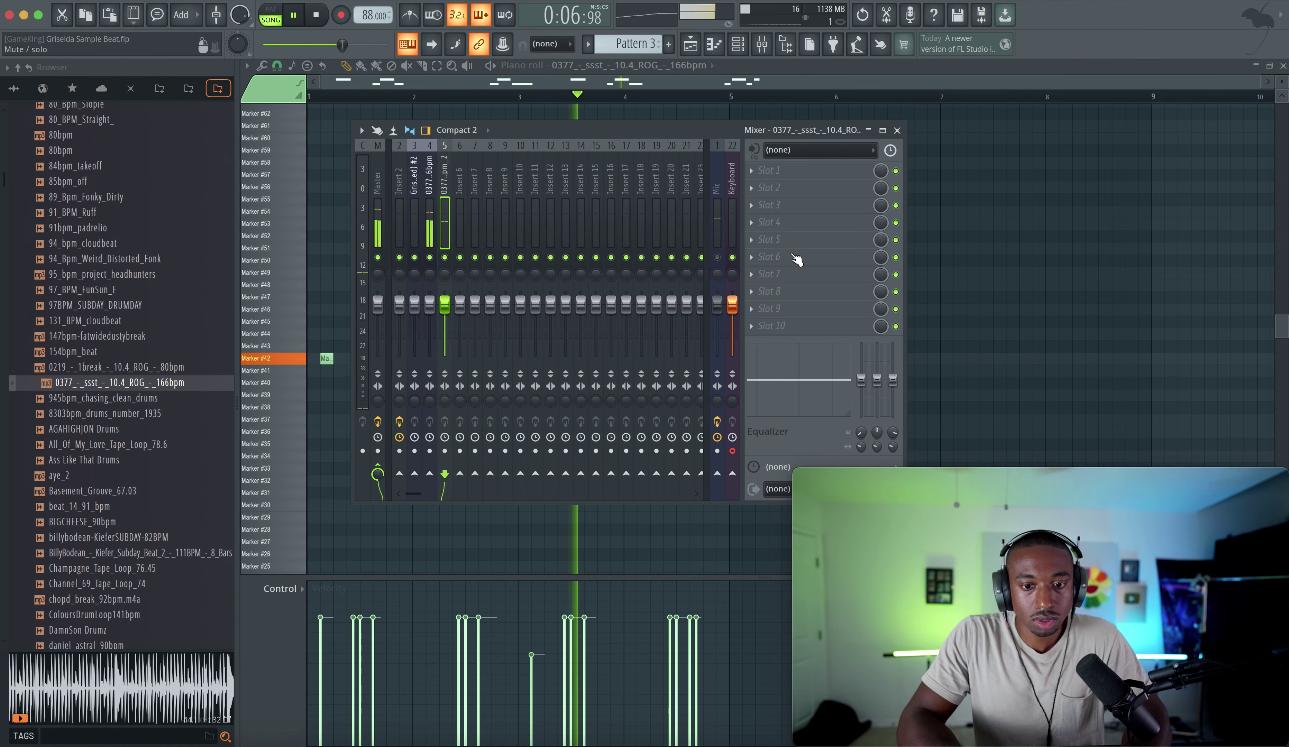
right_click(989, 257)
key("F7")
right_click(948, 312)
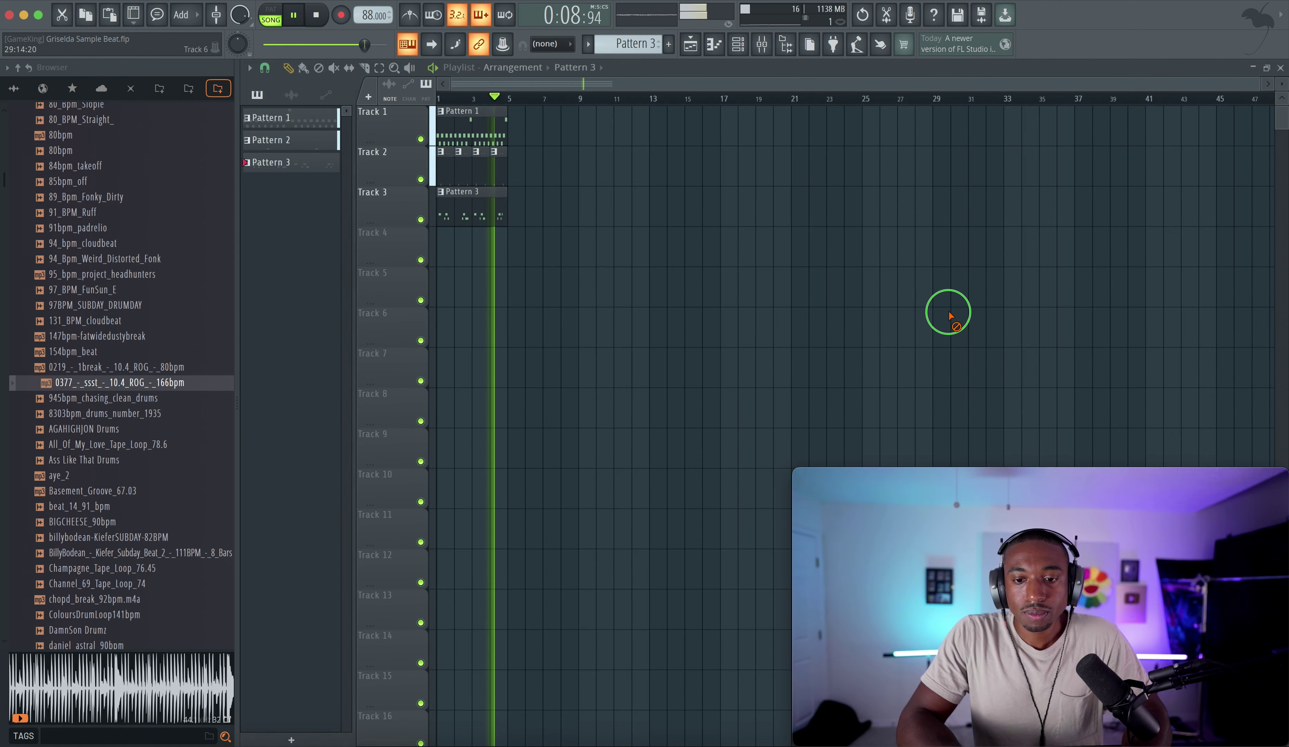
scroll(539, 203, "up", 3)
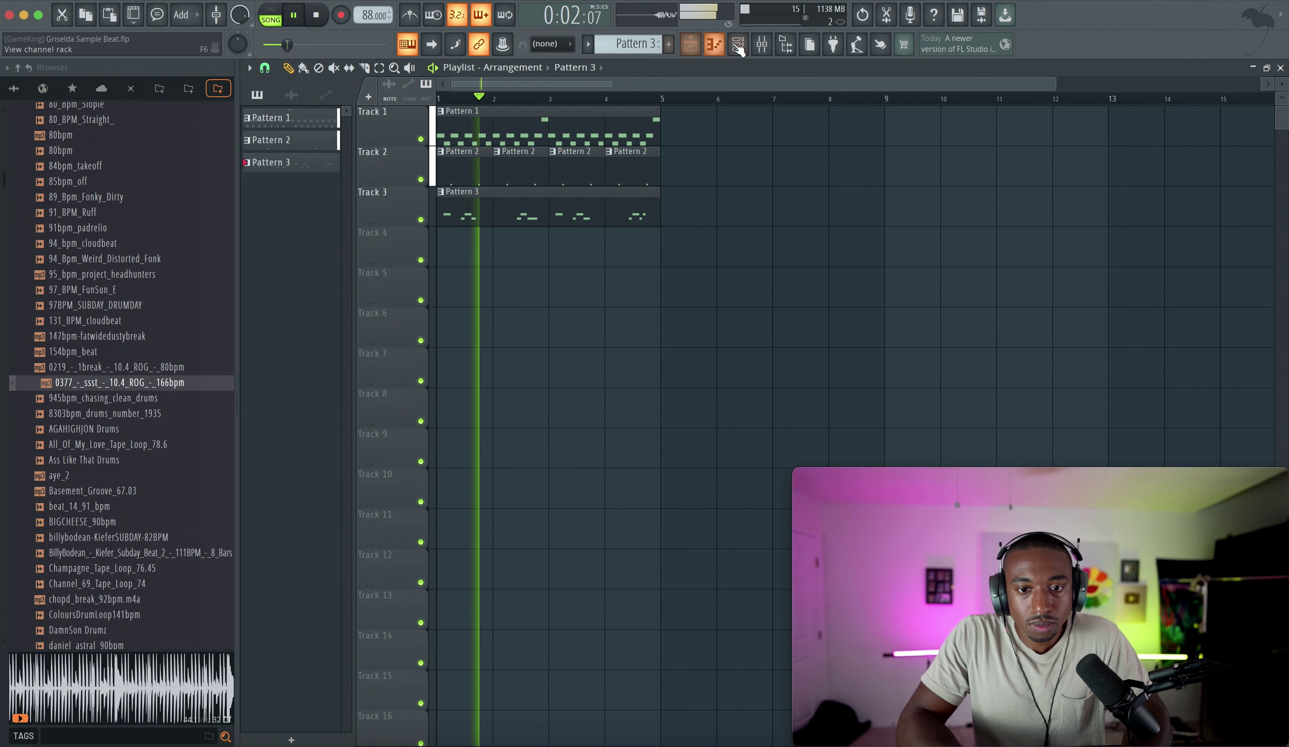
key("F6")
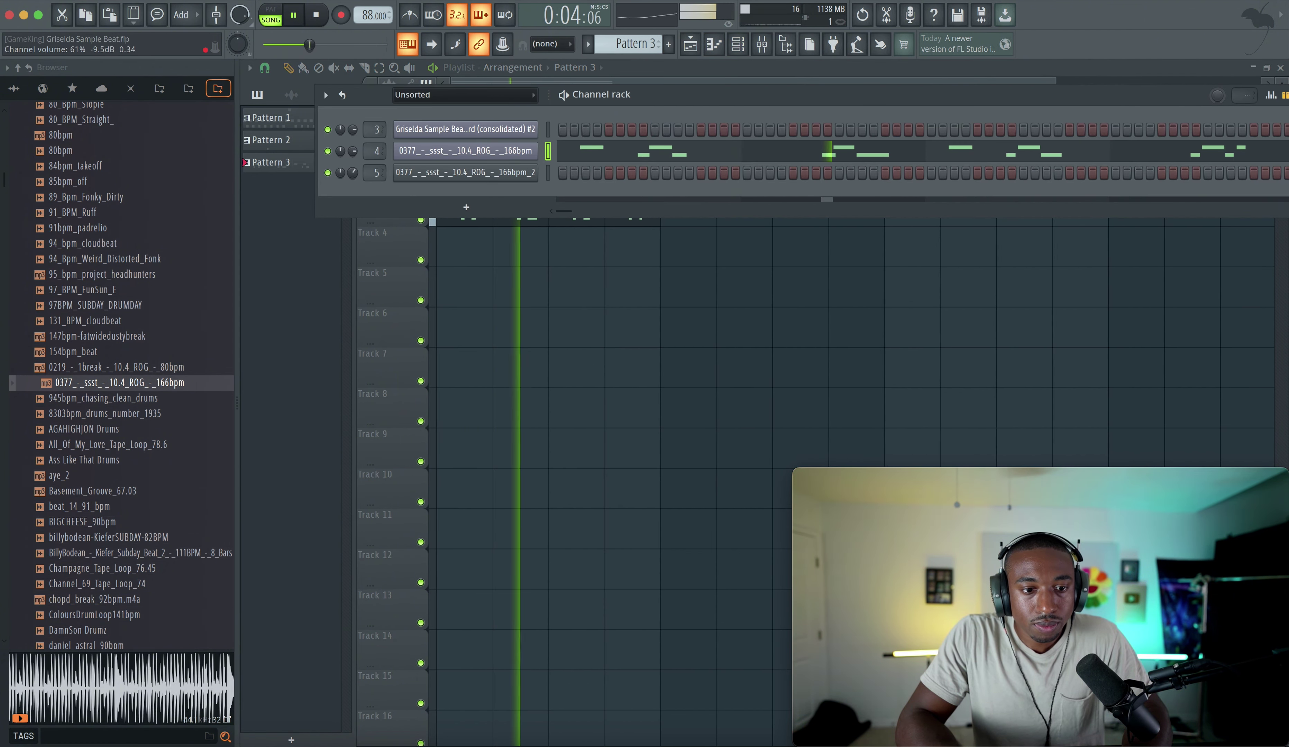
left_click(632, 278)
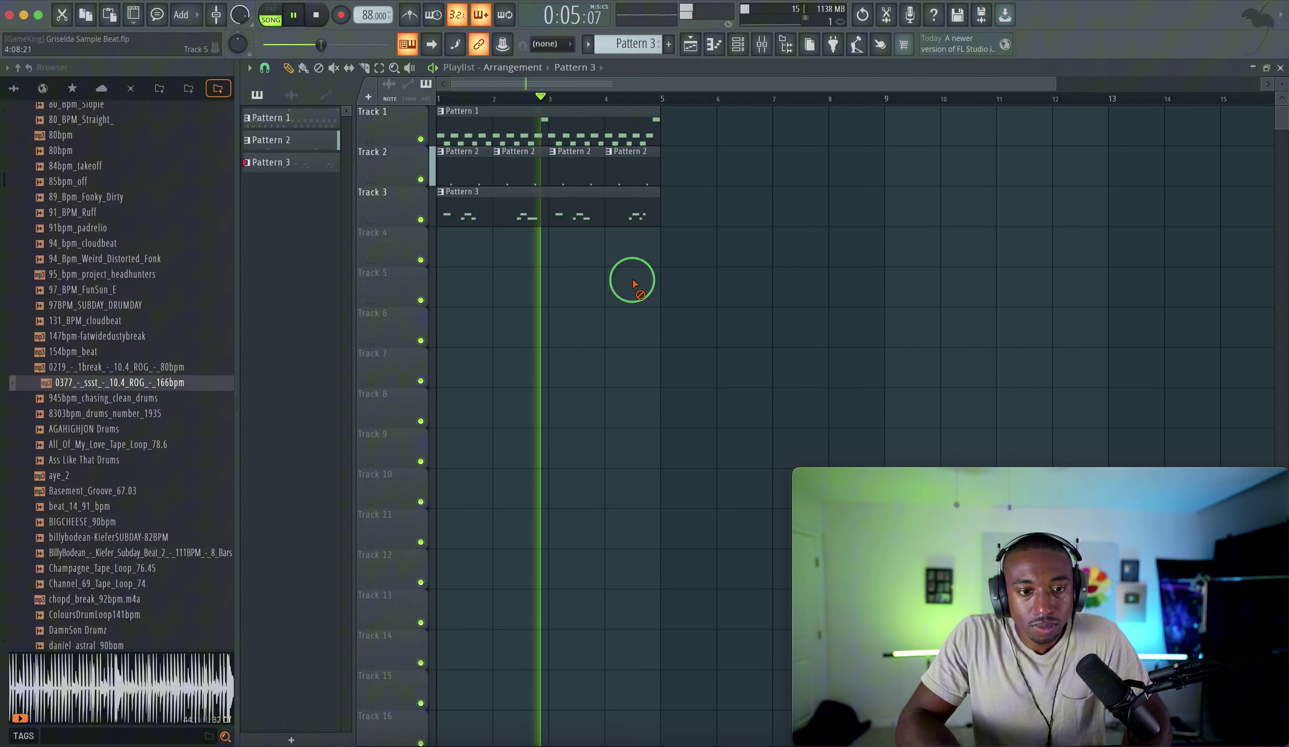
left_click(764, 46)
right_click(941, 236)
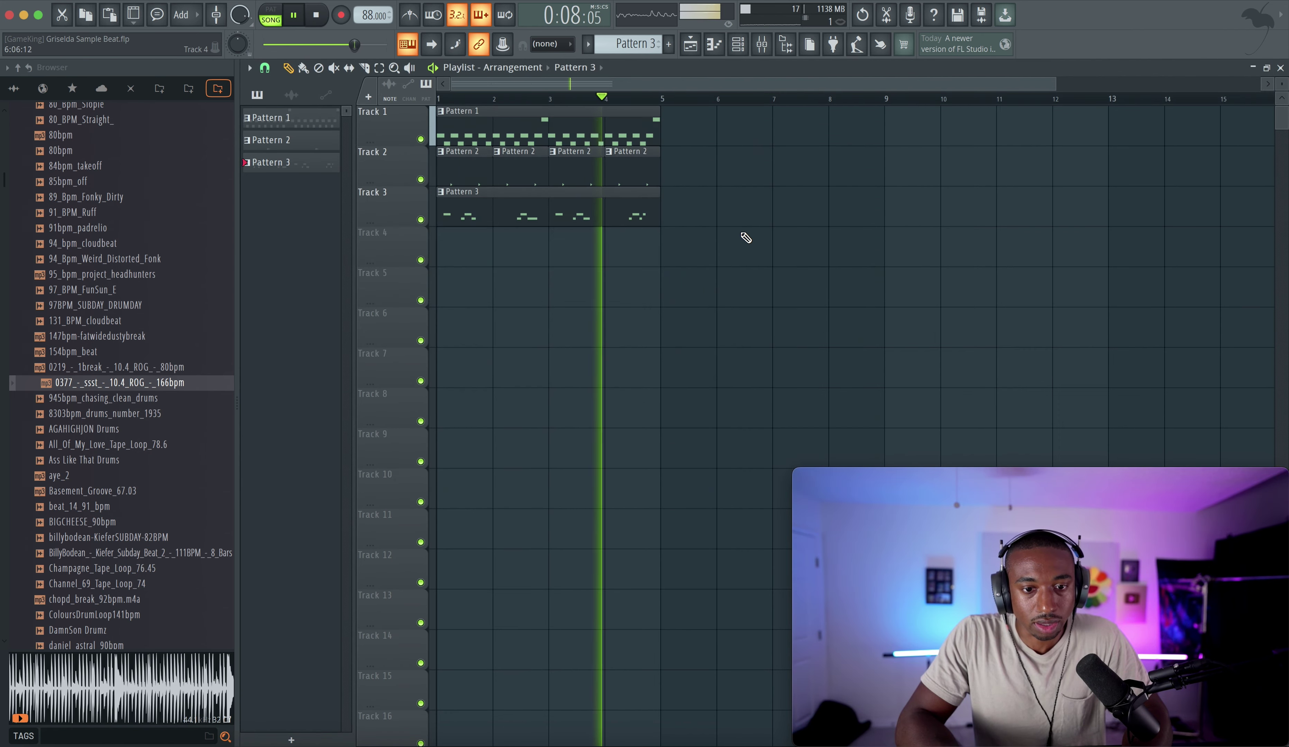
Duplicate the four-bar arrangement of Patterns 1, 2 and 3 three times to fill 16 bars, then save the project.
key("ctrl+a")
key("ctrl+b")
scroll(689, 250, "down", 2)
key("ctrl+b")
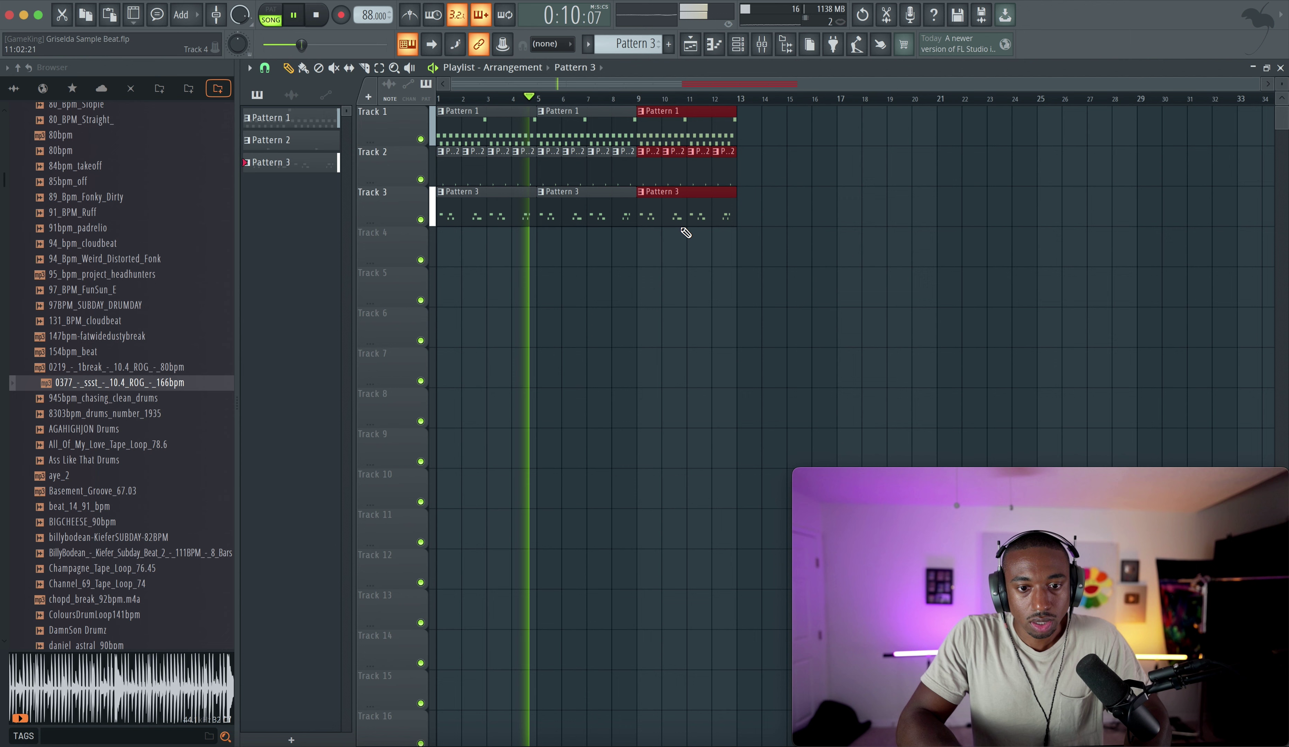
key("ctrl+b")
key("ctrl+s")
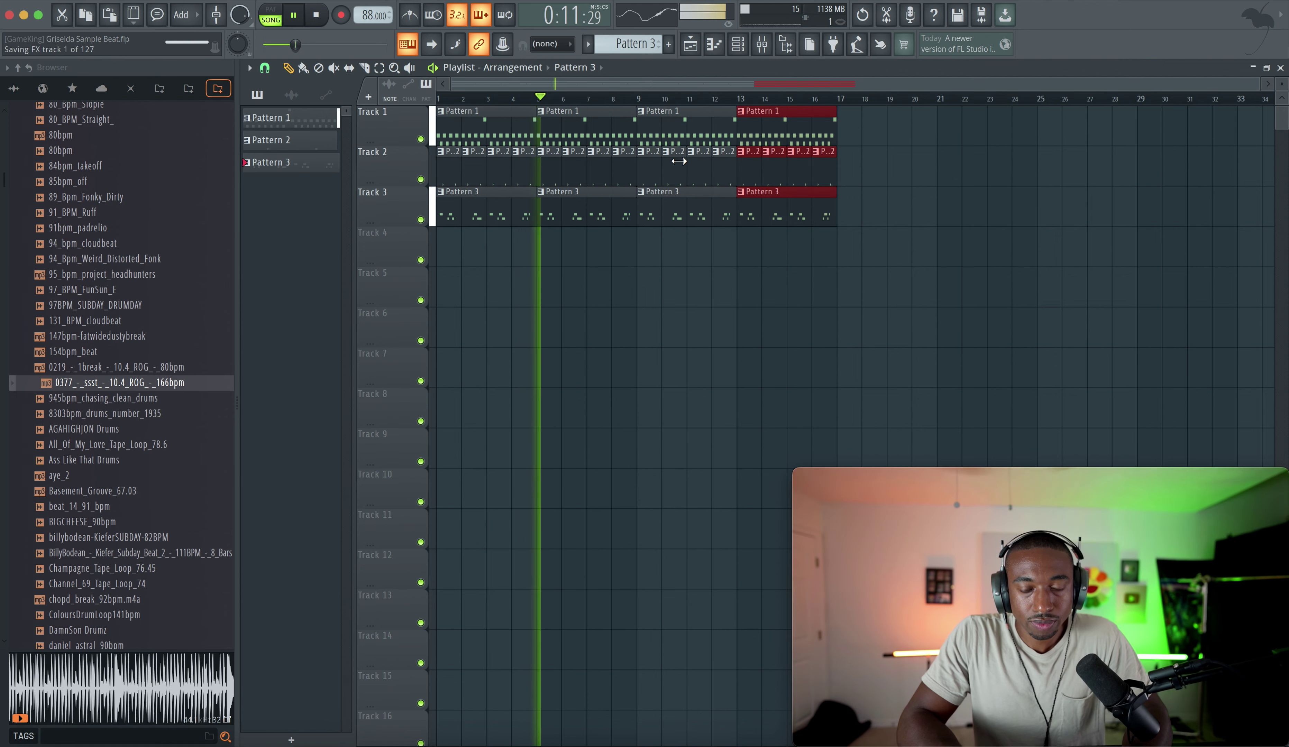
Set the project tempo to 84 BPM, save the project and close the mixer.
key("F9")
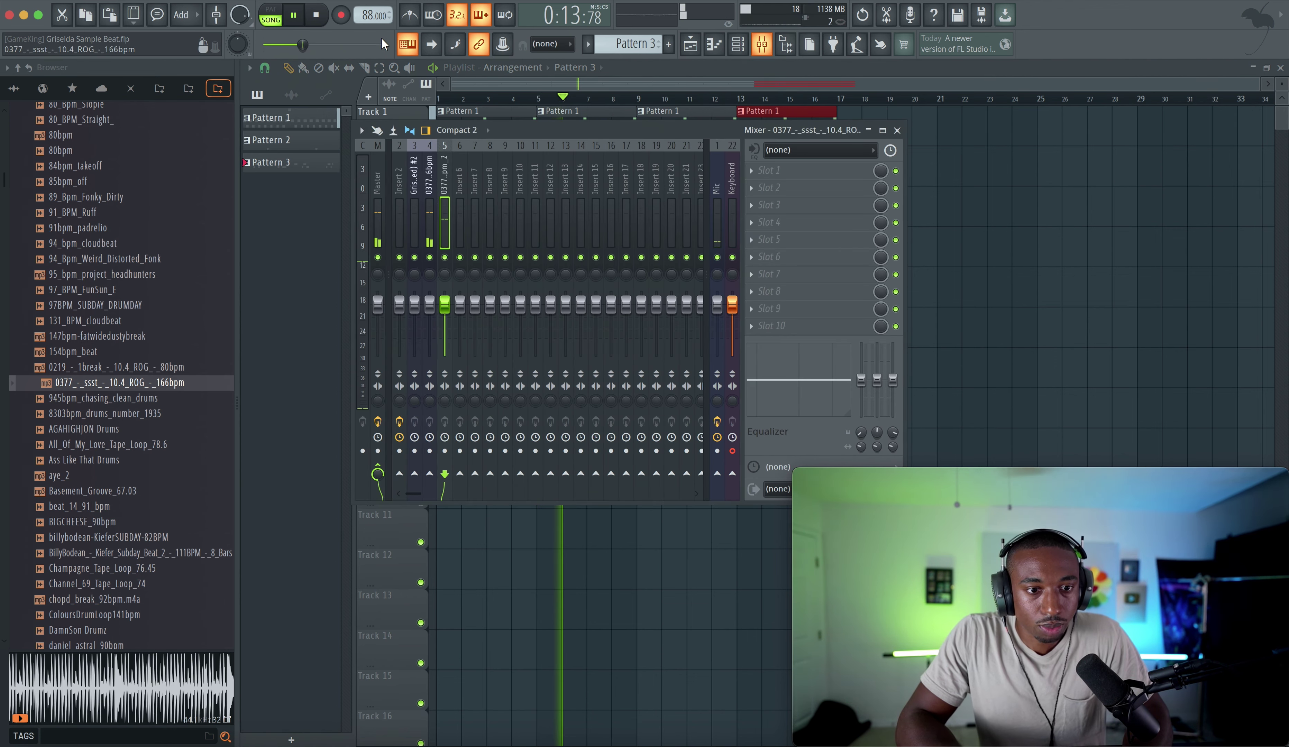
key("ctrl+s")
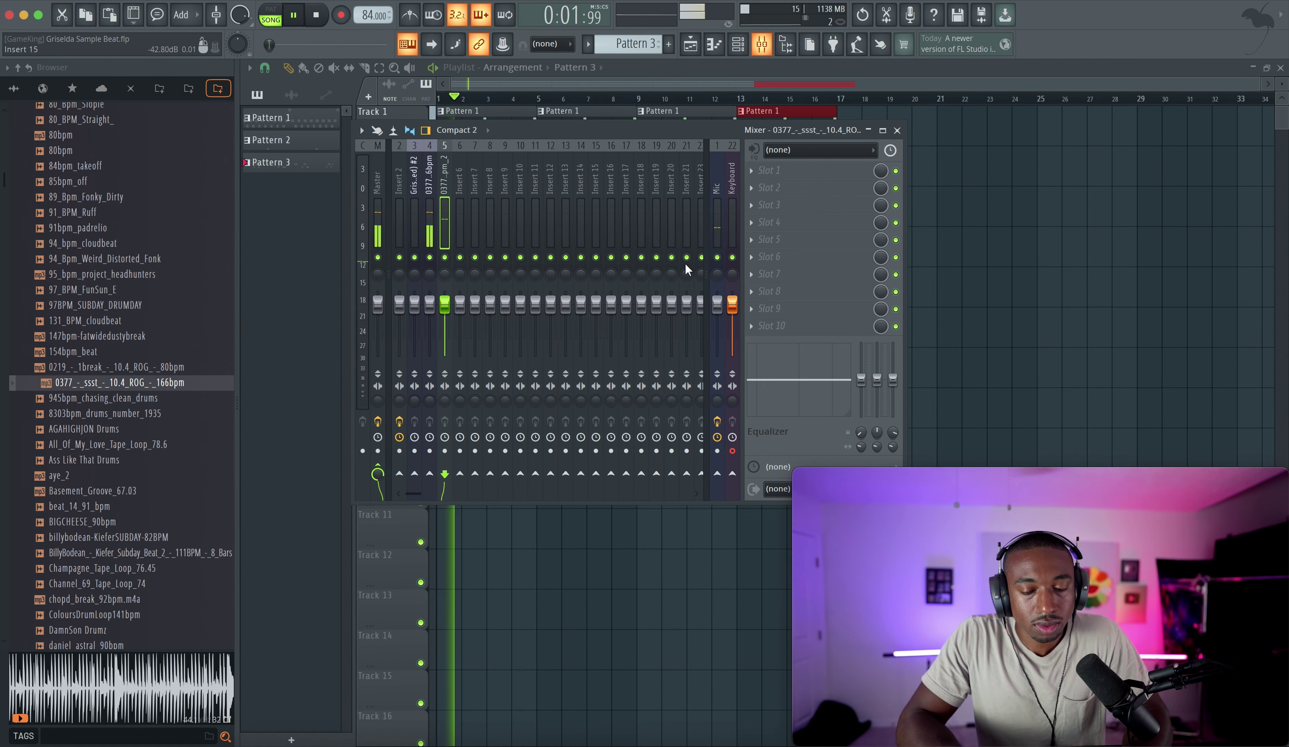
right_click(1053, 255)
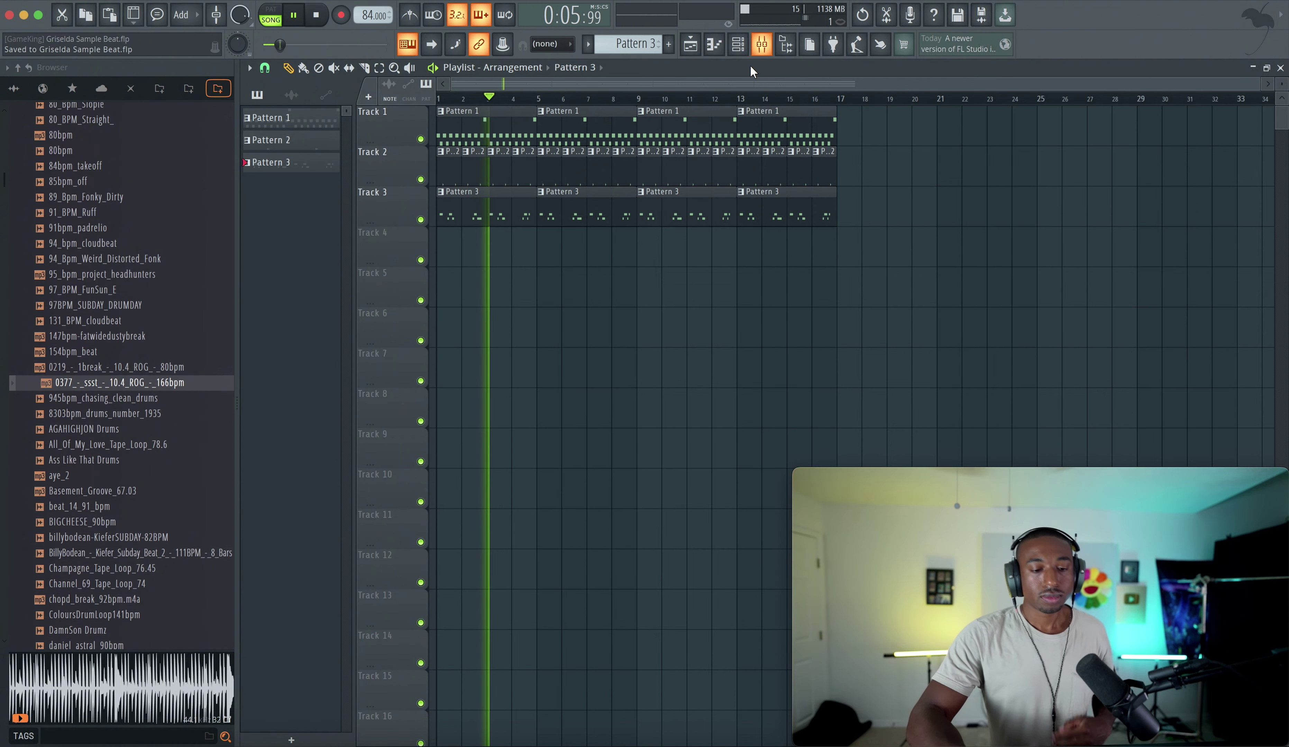
Examine the Slicex settings of the break channel 0377_-_ssst_-_10.4_ROG_-_166bpm, then return to the playlist.
left_click(762, 44)
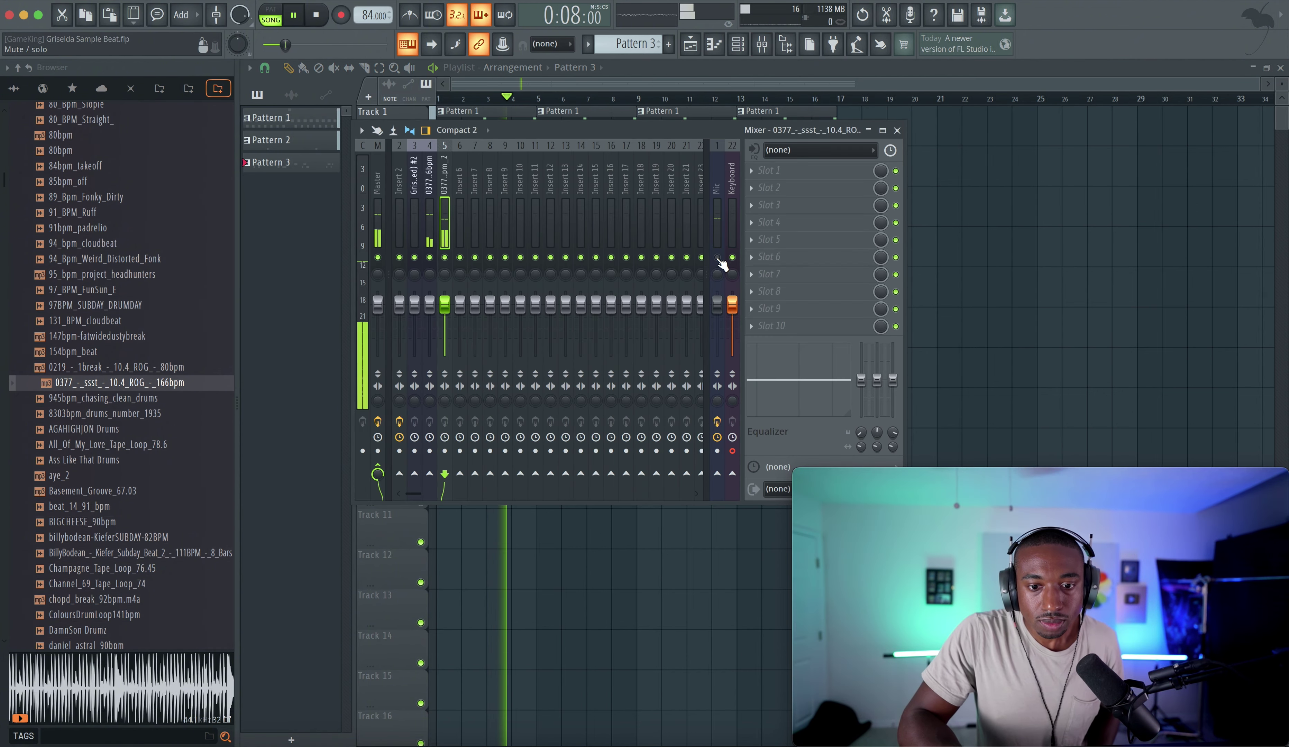
right_click(945, 193)
left_click(738, 45)
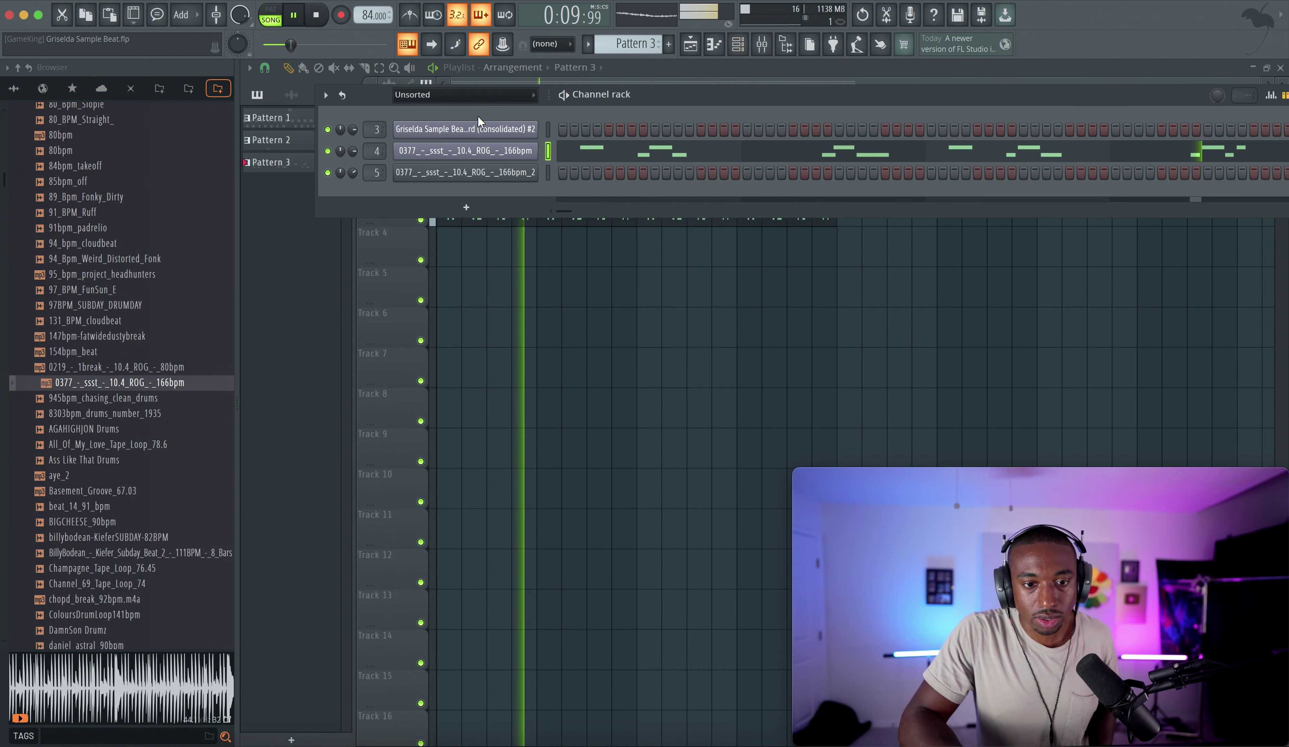
left_click(490, 154)
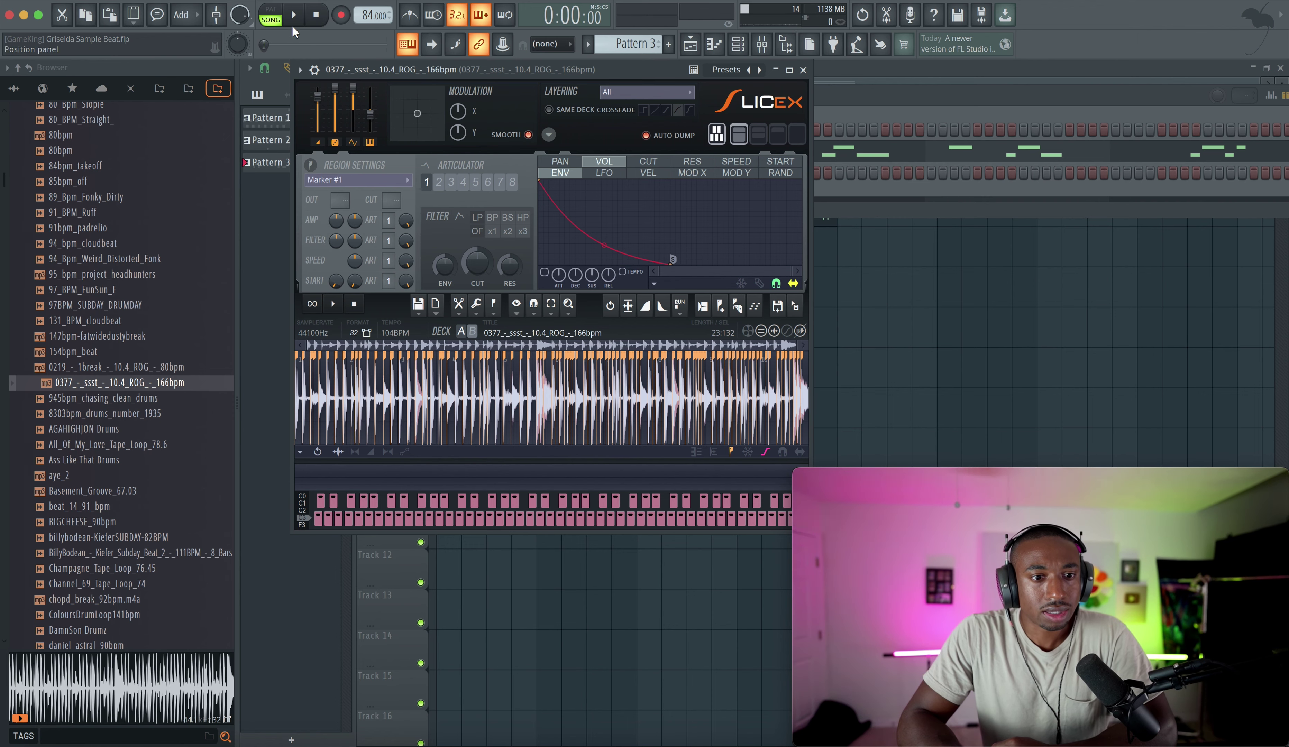
left_click(803, 70)
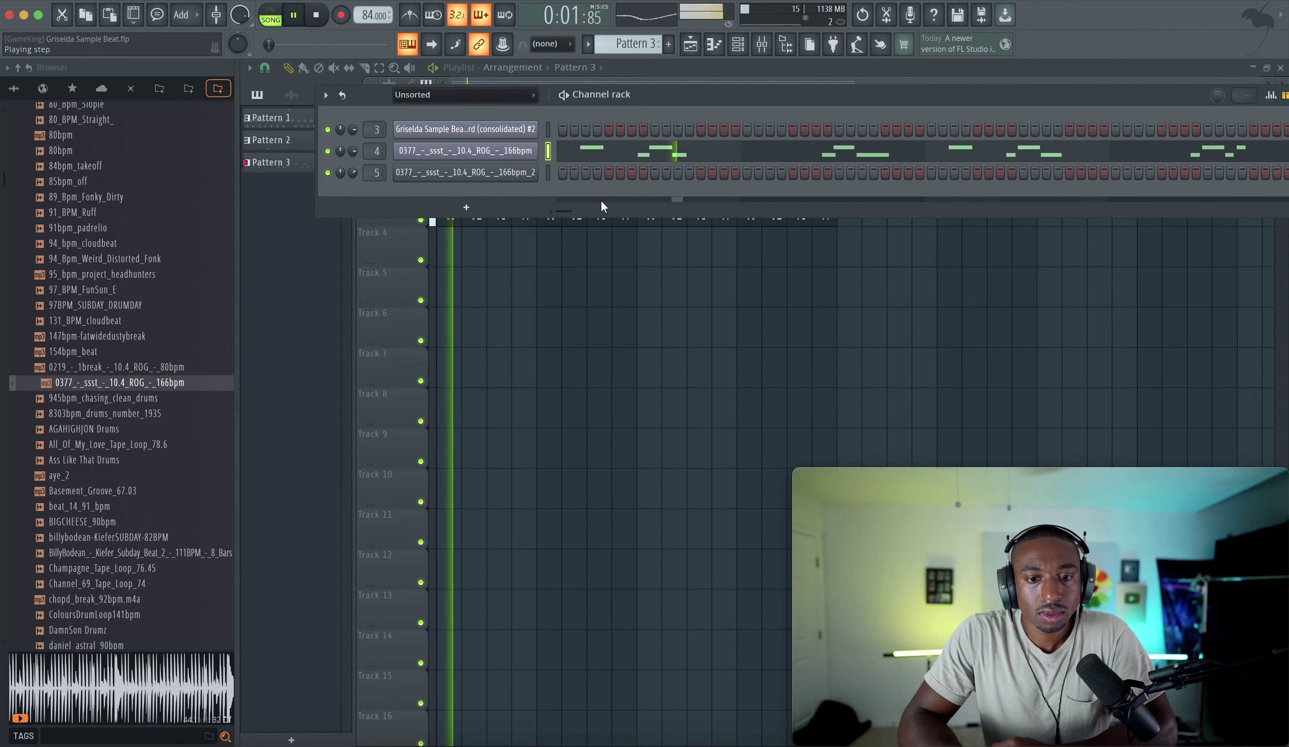
left_click(510, 151)
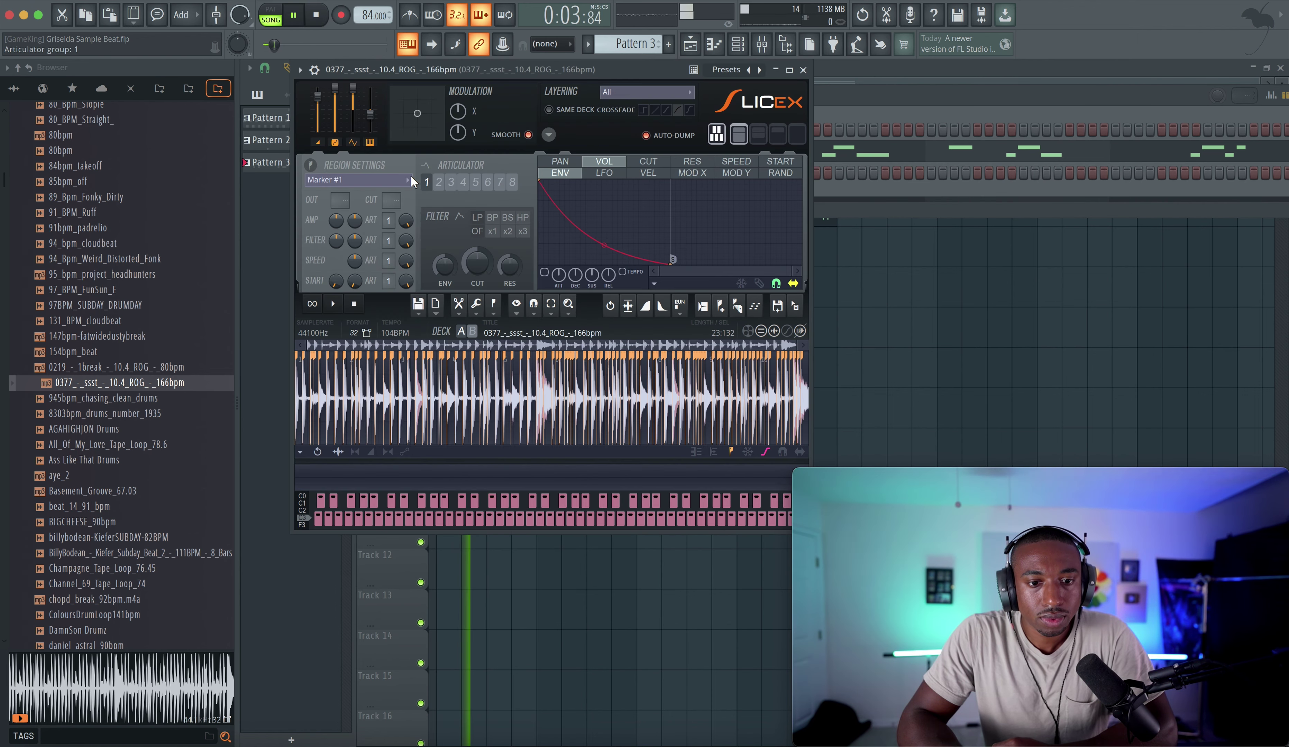
right_click(371, 126)
left_click(393, 135)
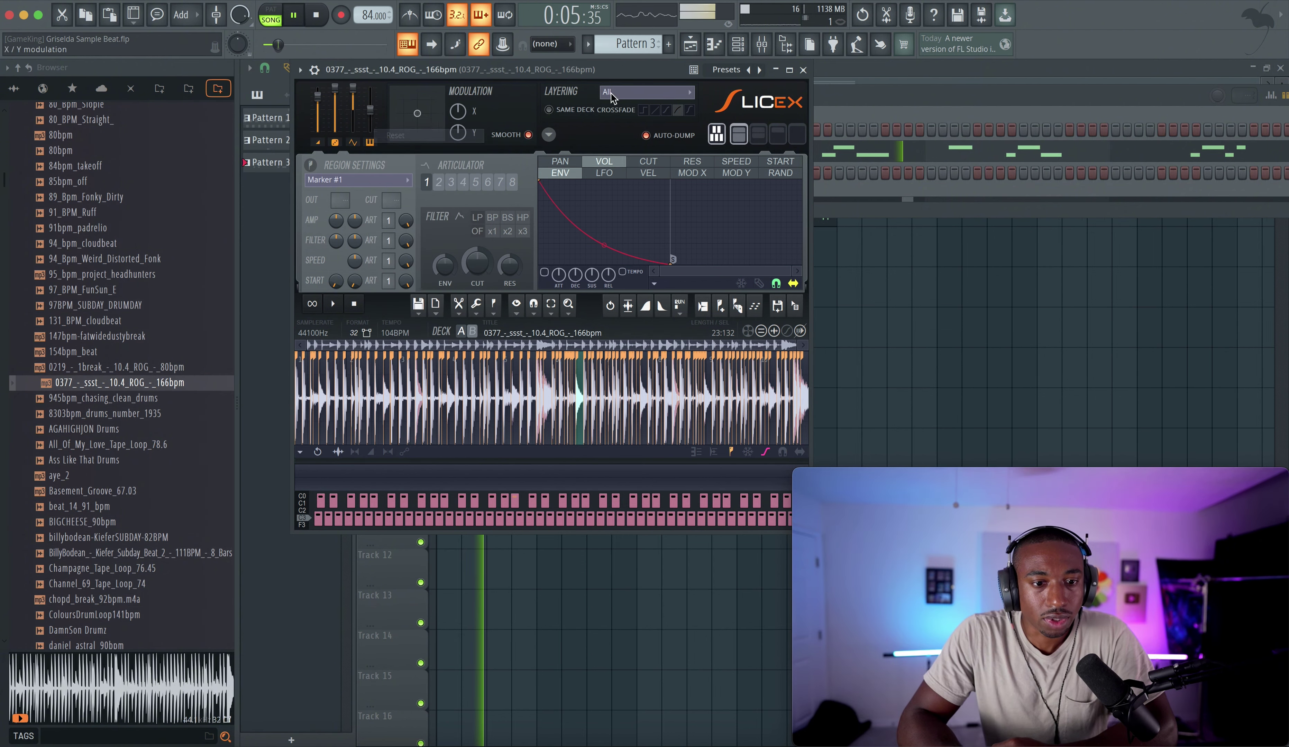
left_click(803, 71)
left_click(549, 261)
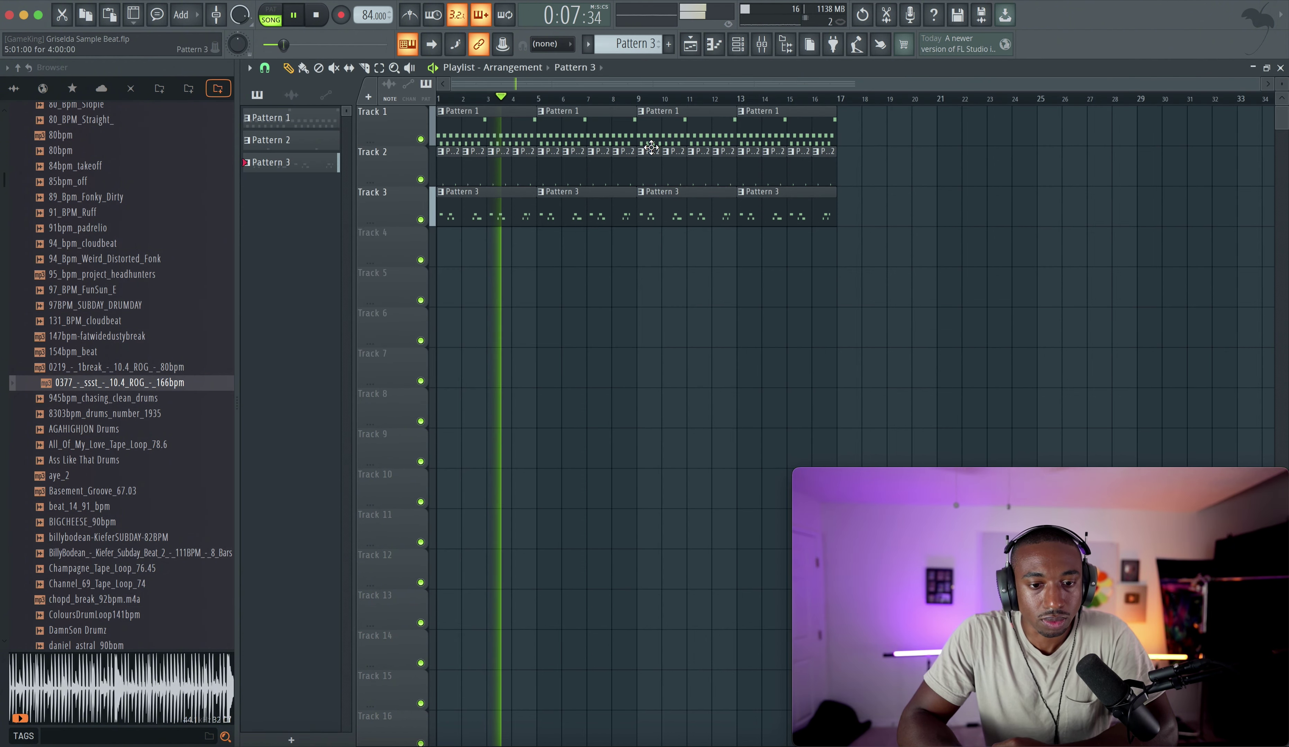
Create Pattern 4, select the sliced keyboard channel and record its chord slices as a four-bar clip on playlist Track 4.
left_click(763, 47)
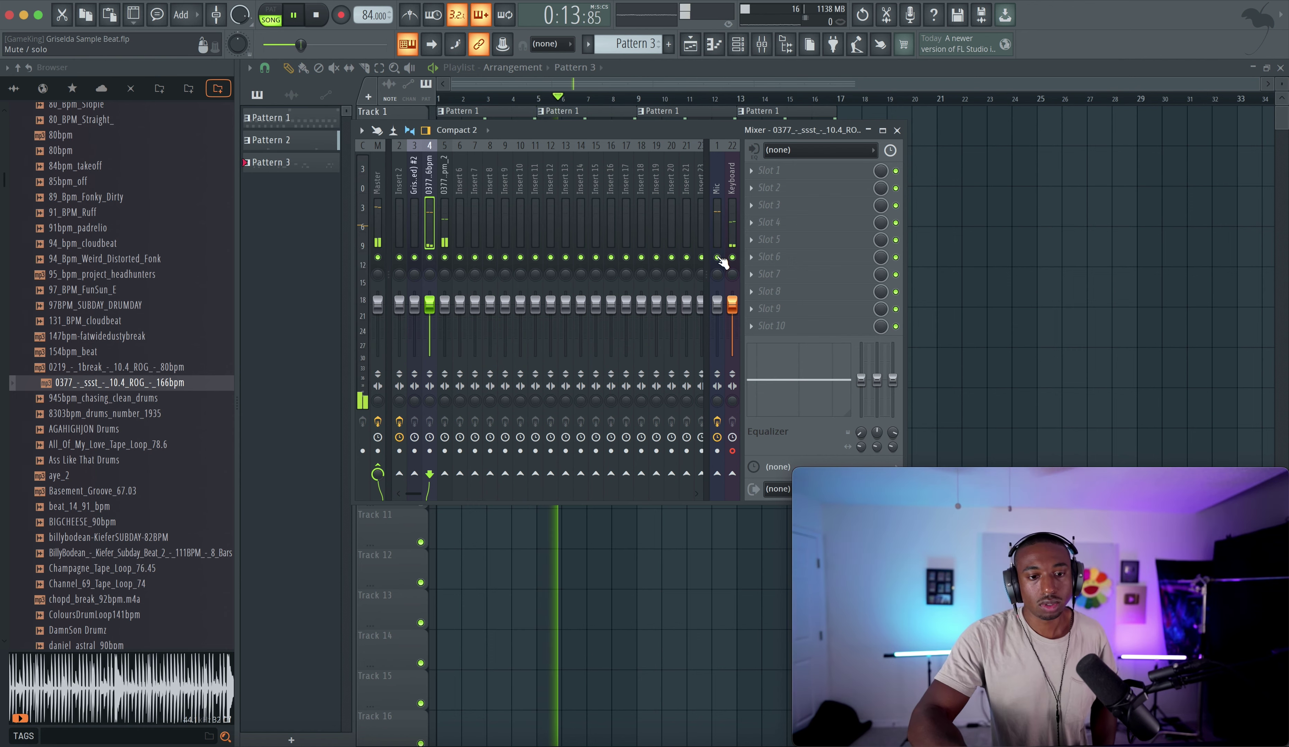
left_click(896, 130)
left_click(738, 45)
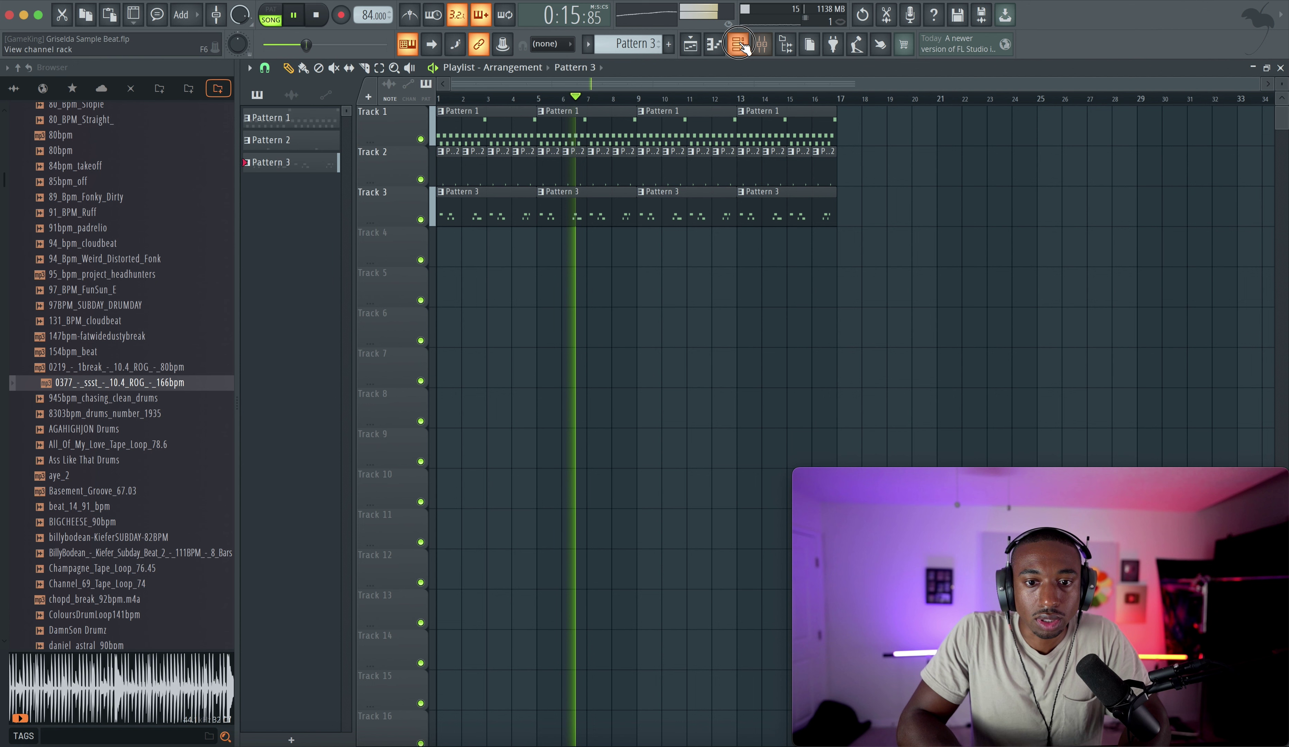
left_click_drag(619, 50, 619, 44)
left_click(552, 132)
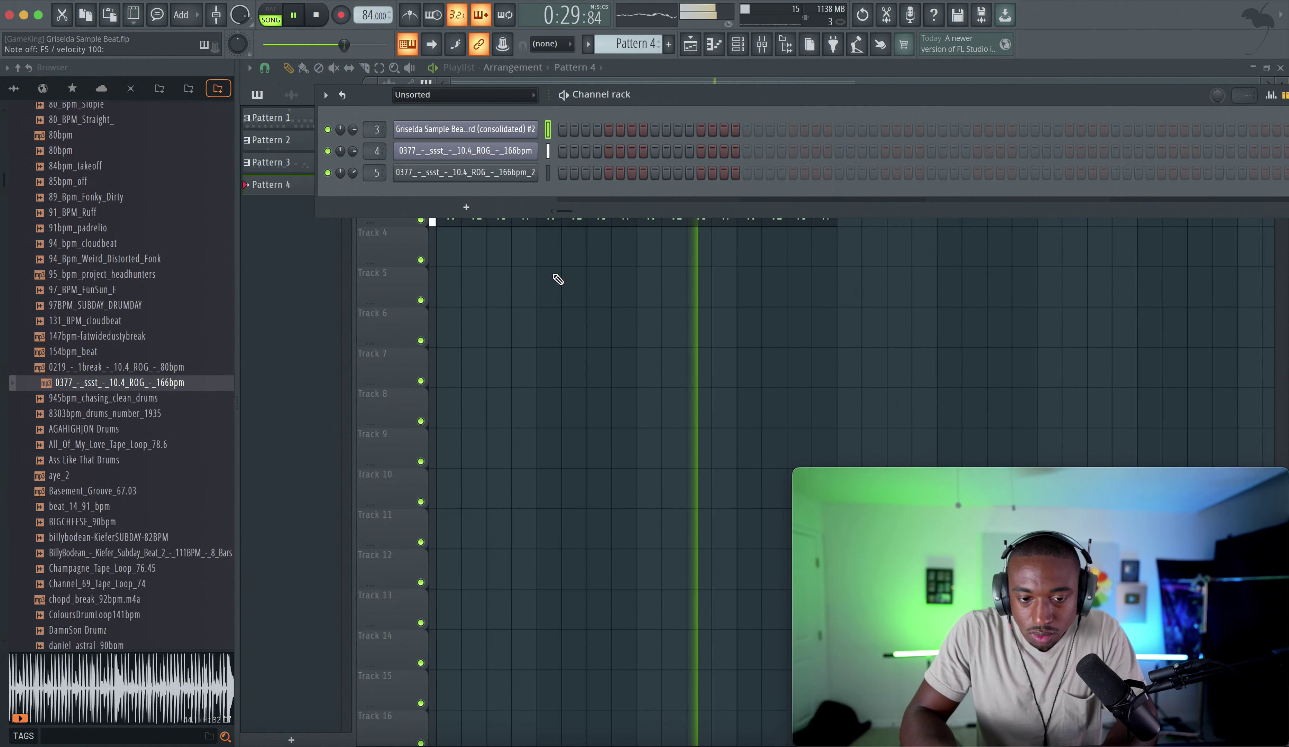
key("F6")
key("space")
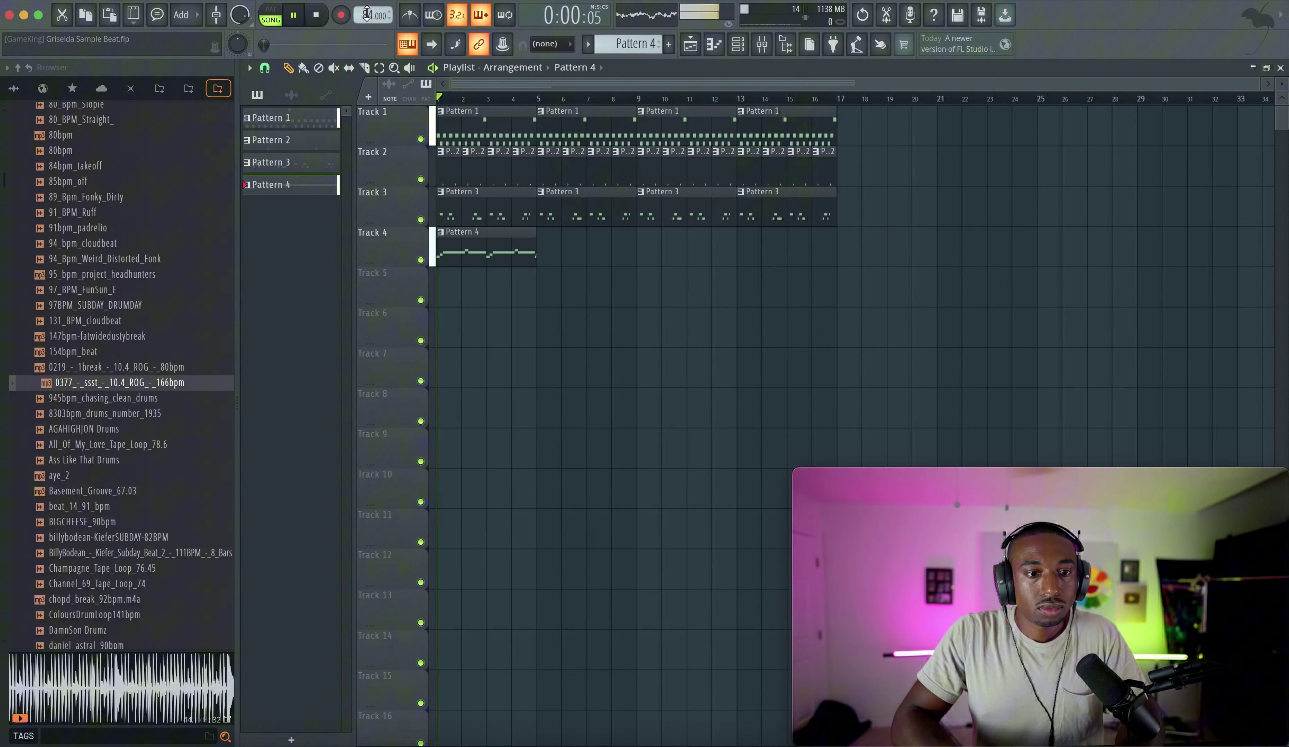
left_click(762, 44)
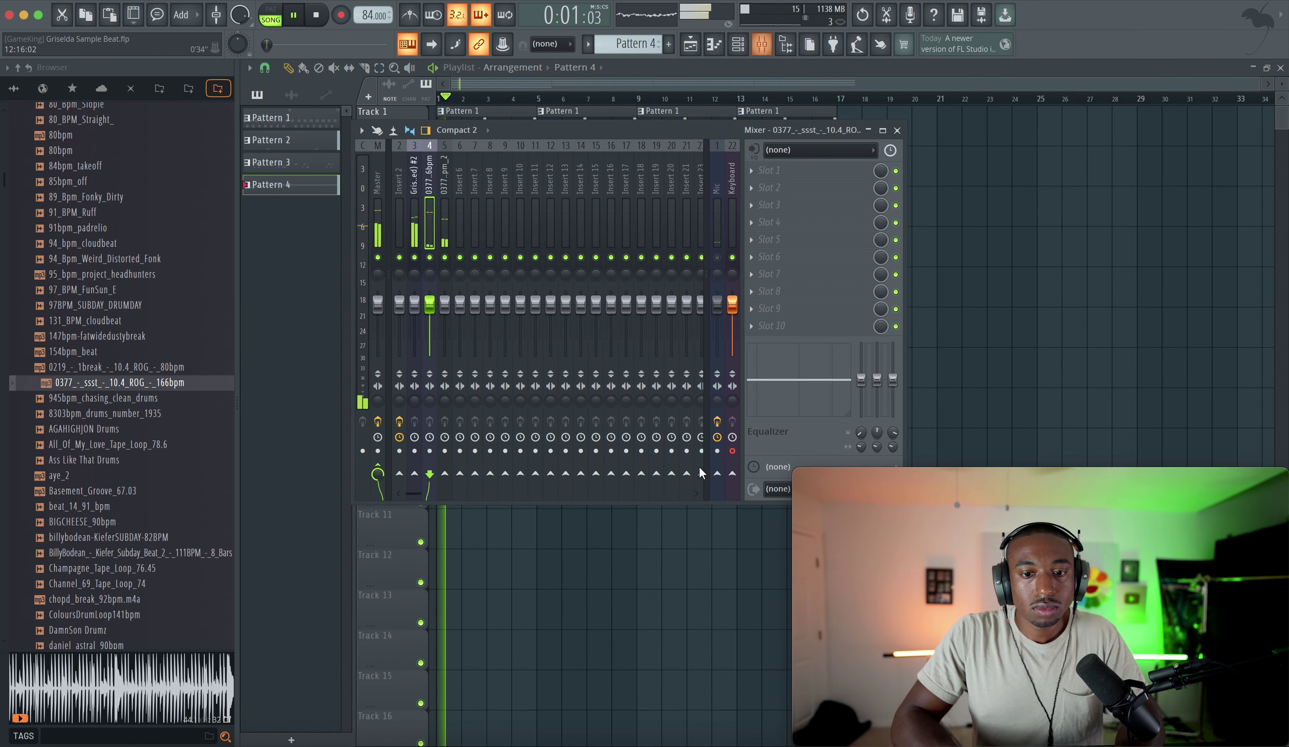
left_click(1013, 314)
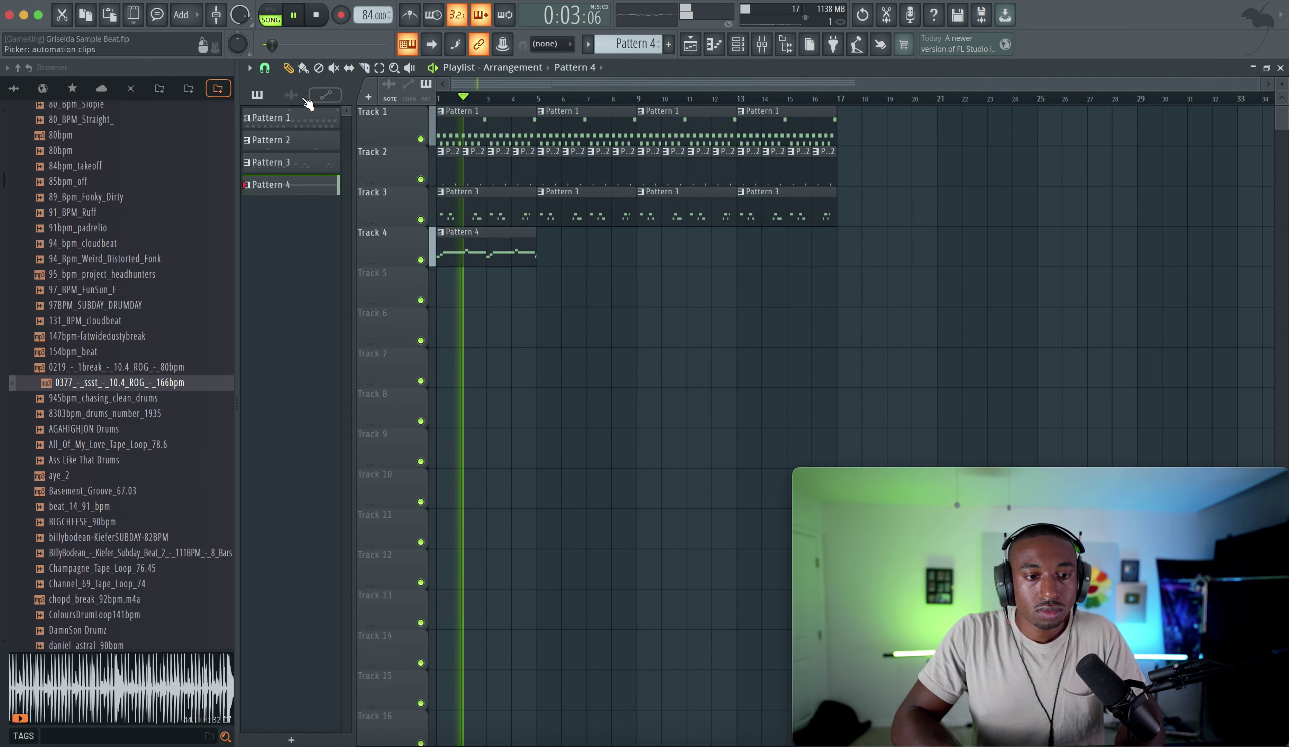
Delete the unused keyboard recordings, including the 22-21-48 and 22-26-51 takes, from the audio clip picker.
left_click(290, 94)
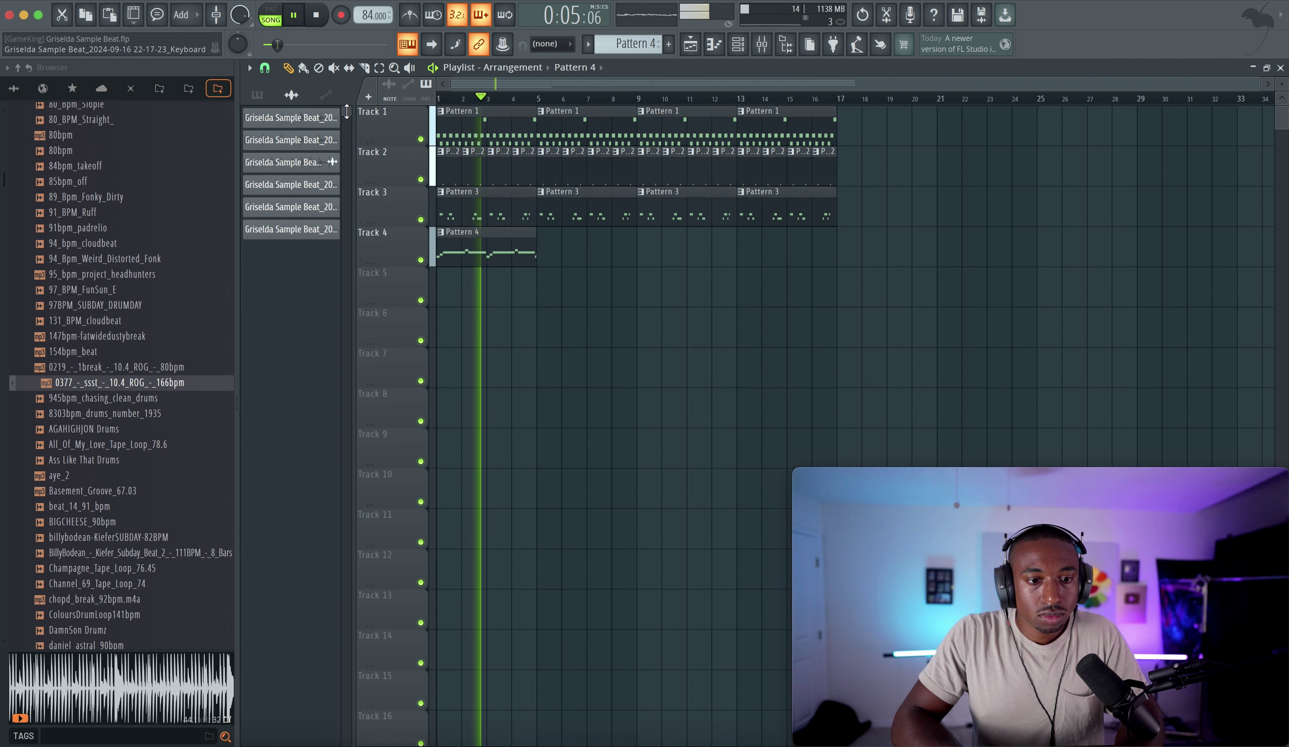
left_click_drag(346, 111, 347, 136)
right_click(301, 246)
left_click(323, 433)
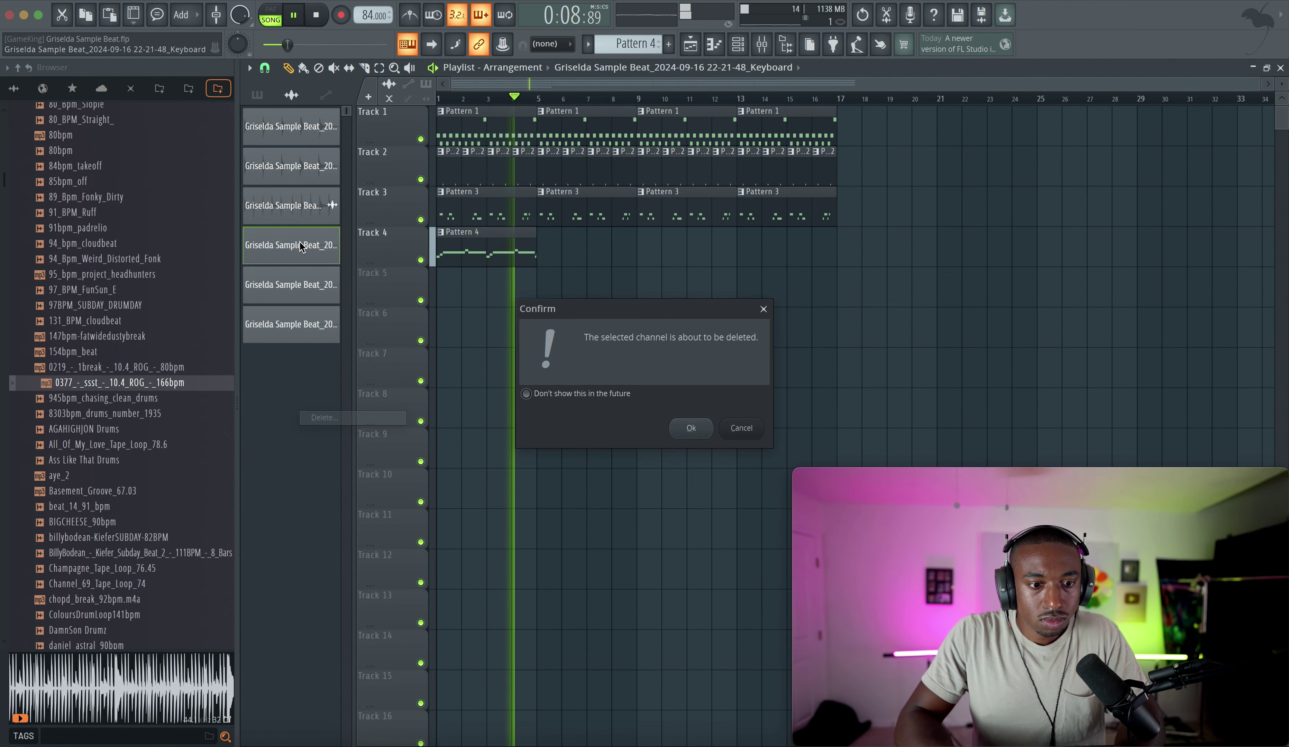
key("Return")
right_click(300, 260)
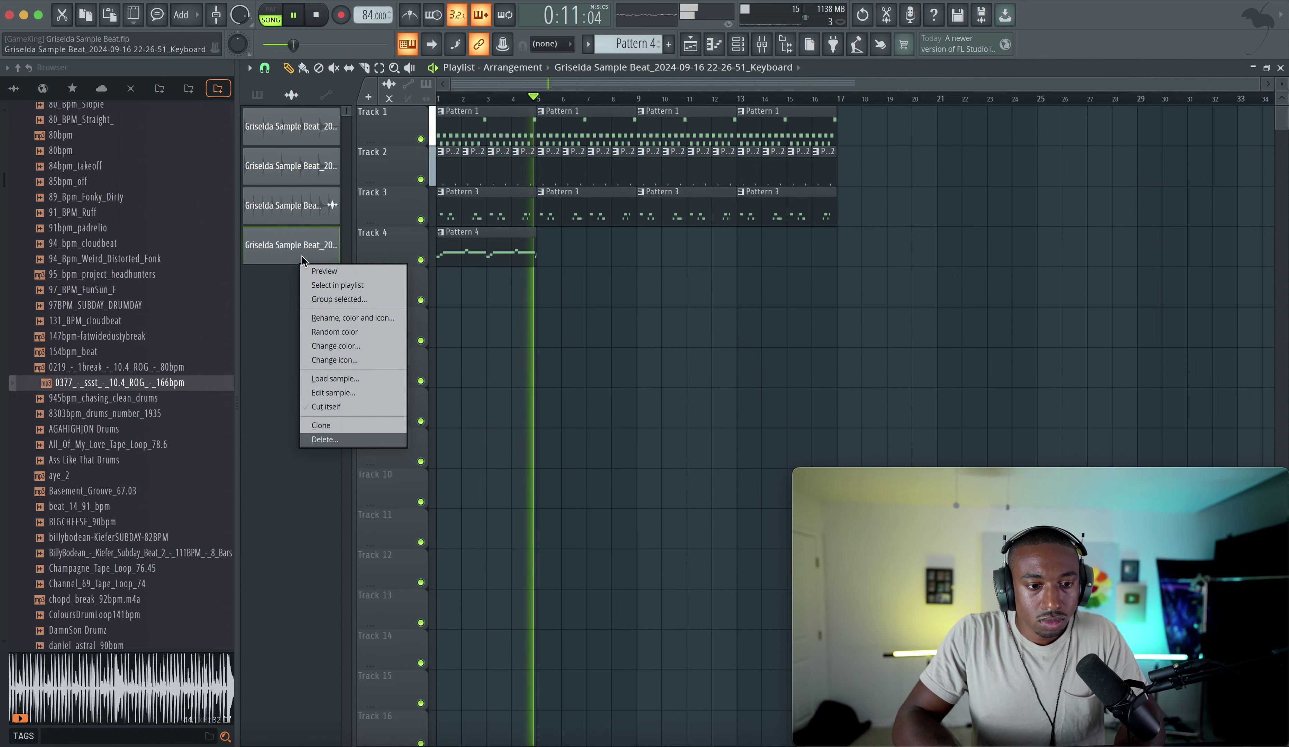
left_click(323, 433)
key("Return")
Delete Pattern 4's stray slice notes around the start of bar 5 in the piano roll, then return to the playlist.
double_click(534, 255)
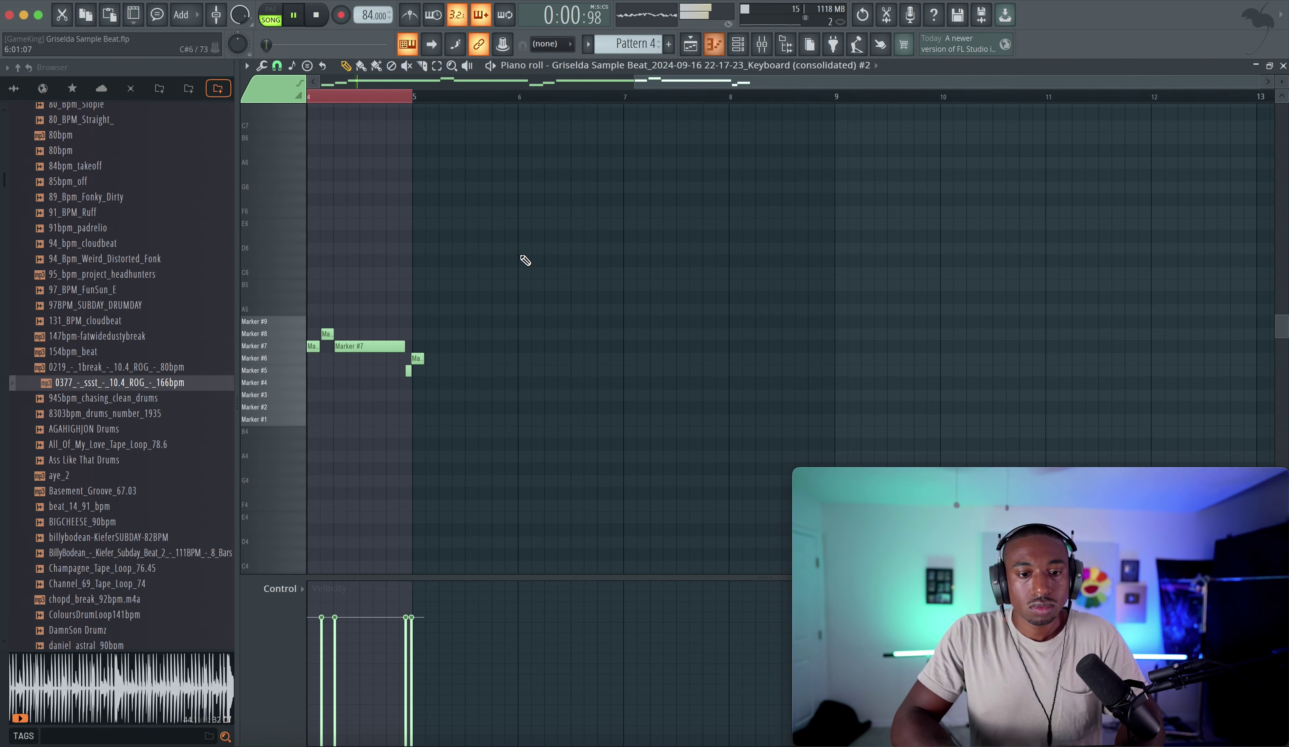
right_click(726, 443)
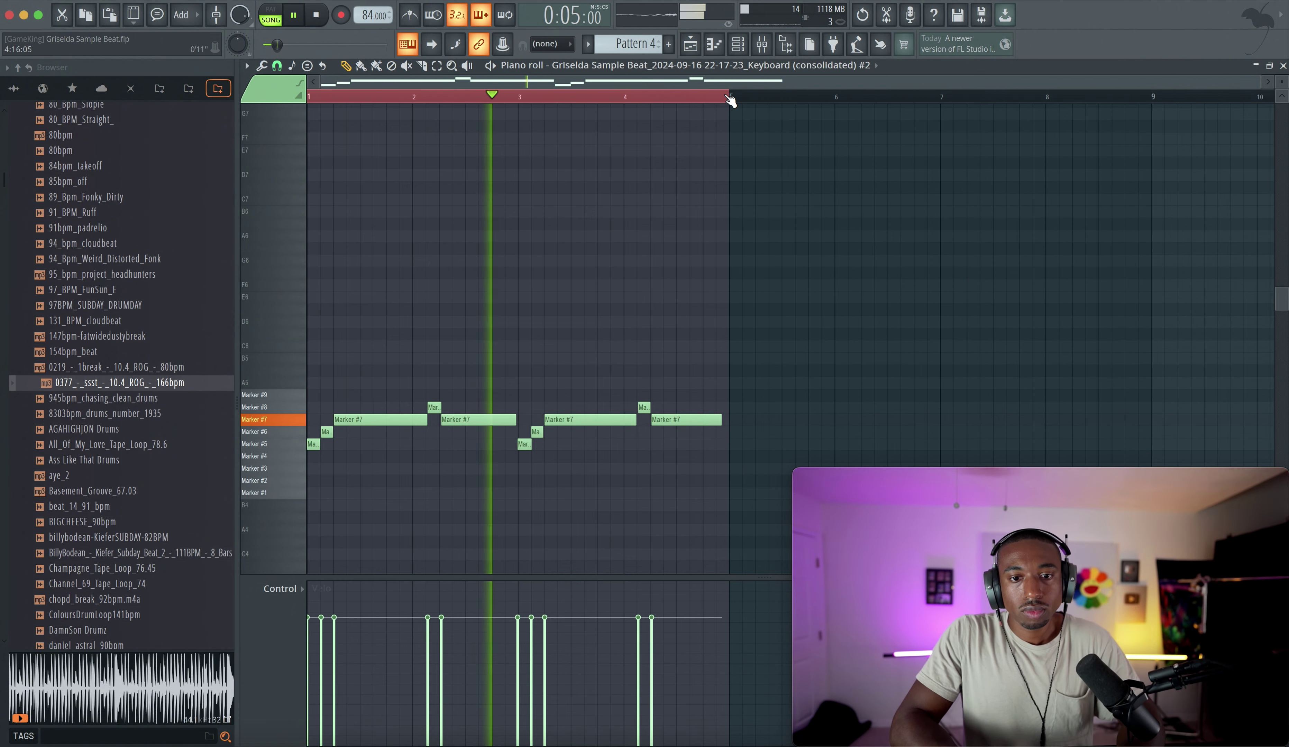
key("F5")
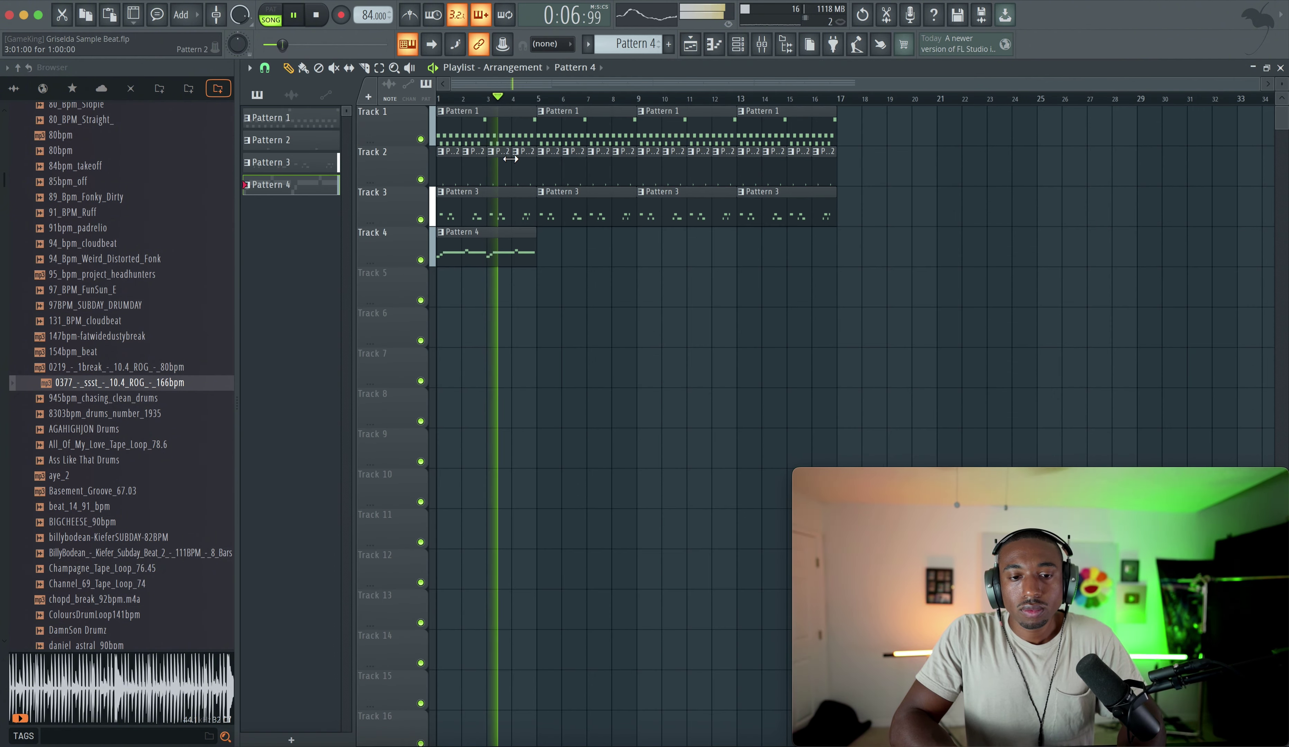
Mute and unmute playlist Track 3 to compare the beat with and without Pattern 3, then check the mixer.
left_click(420, 220)
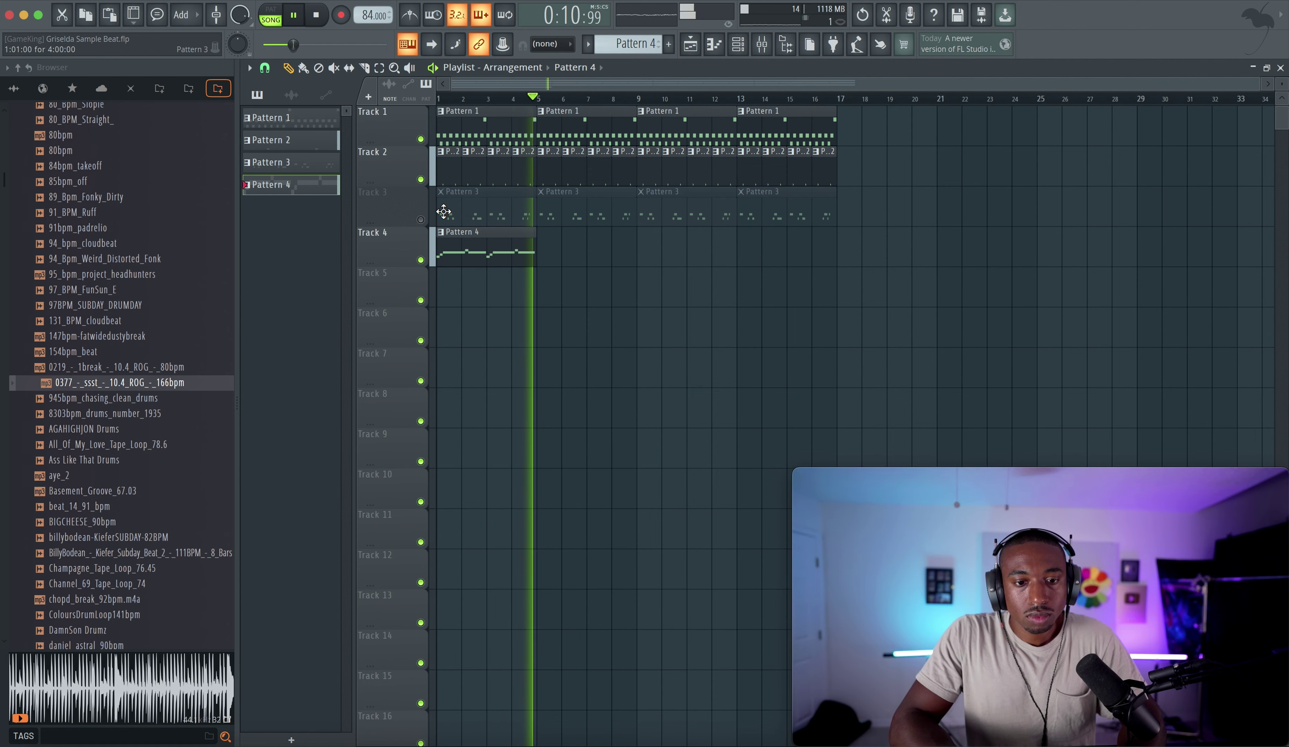
left_click(420, 220)
left_click(761, 44)
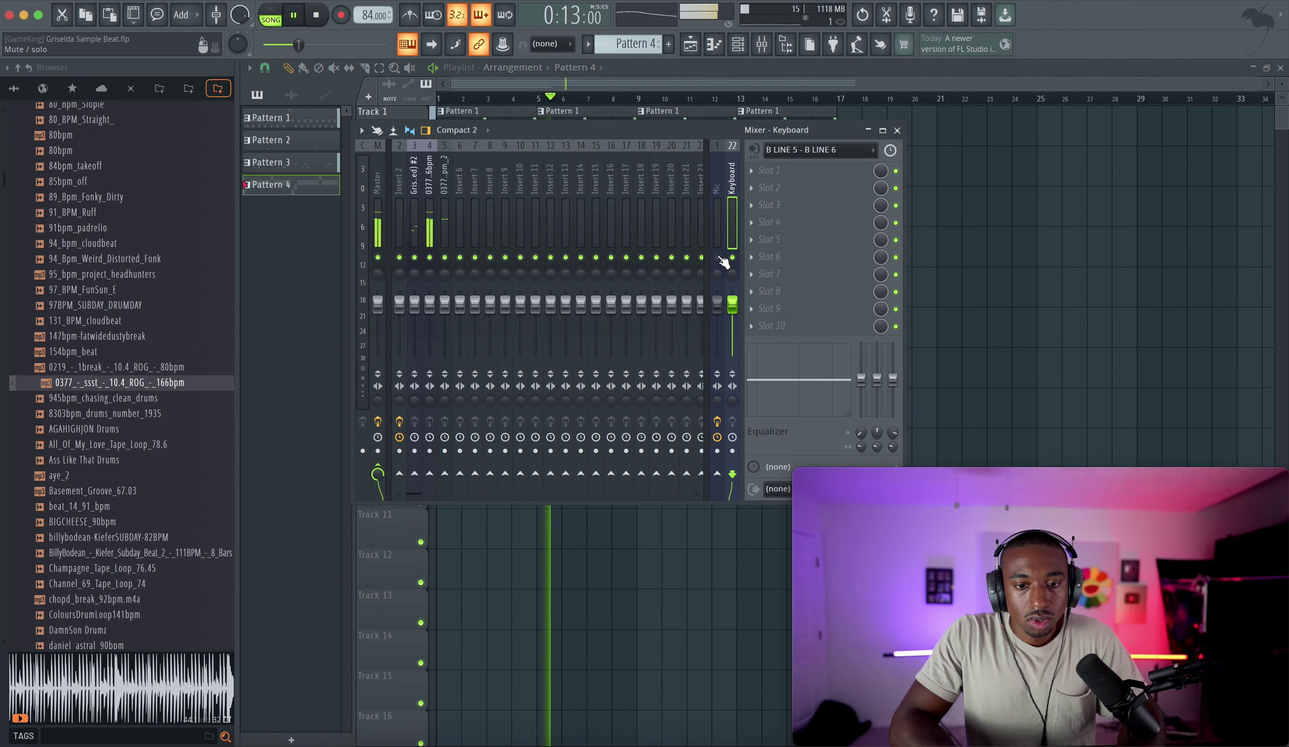
right_click(984, 213)
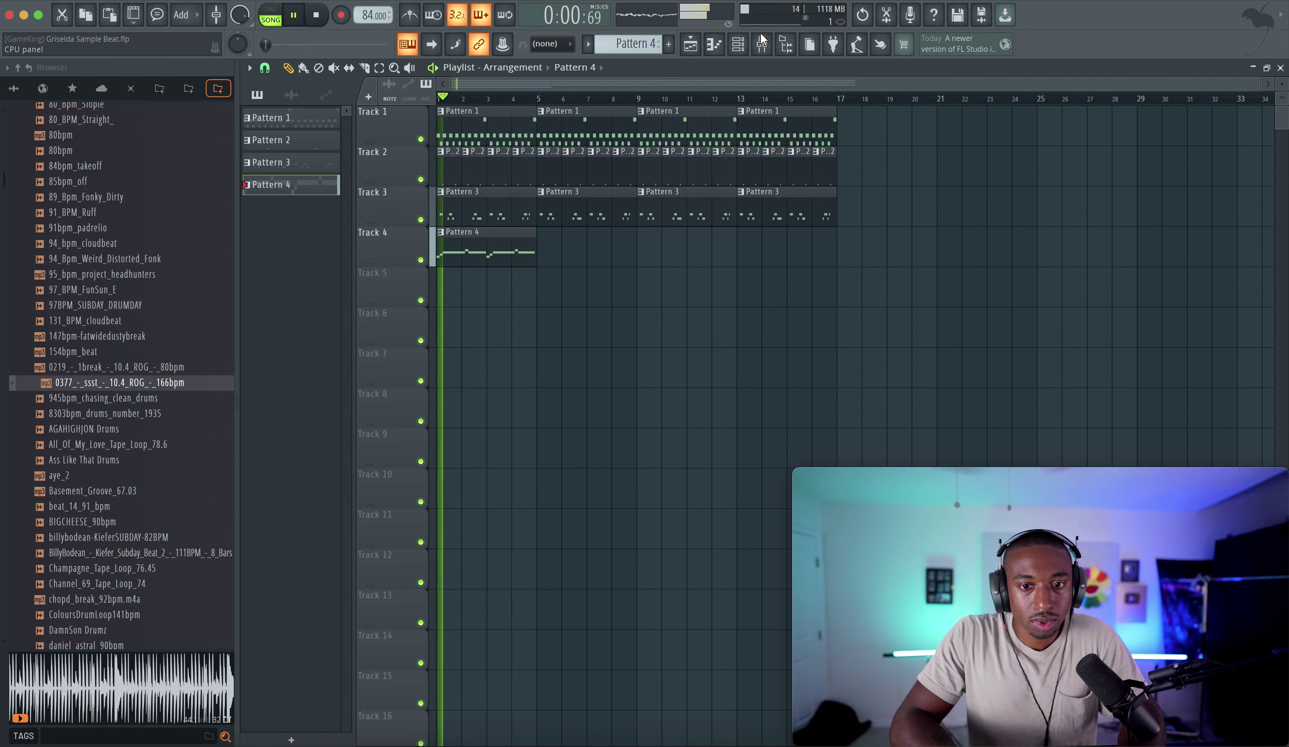
key("F9")
right_click(1021, 226)
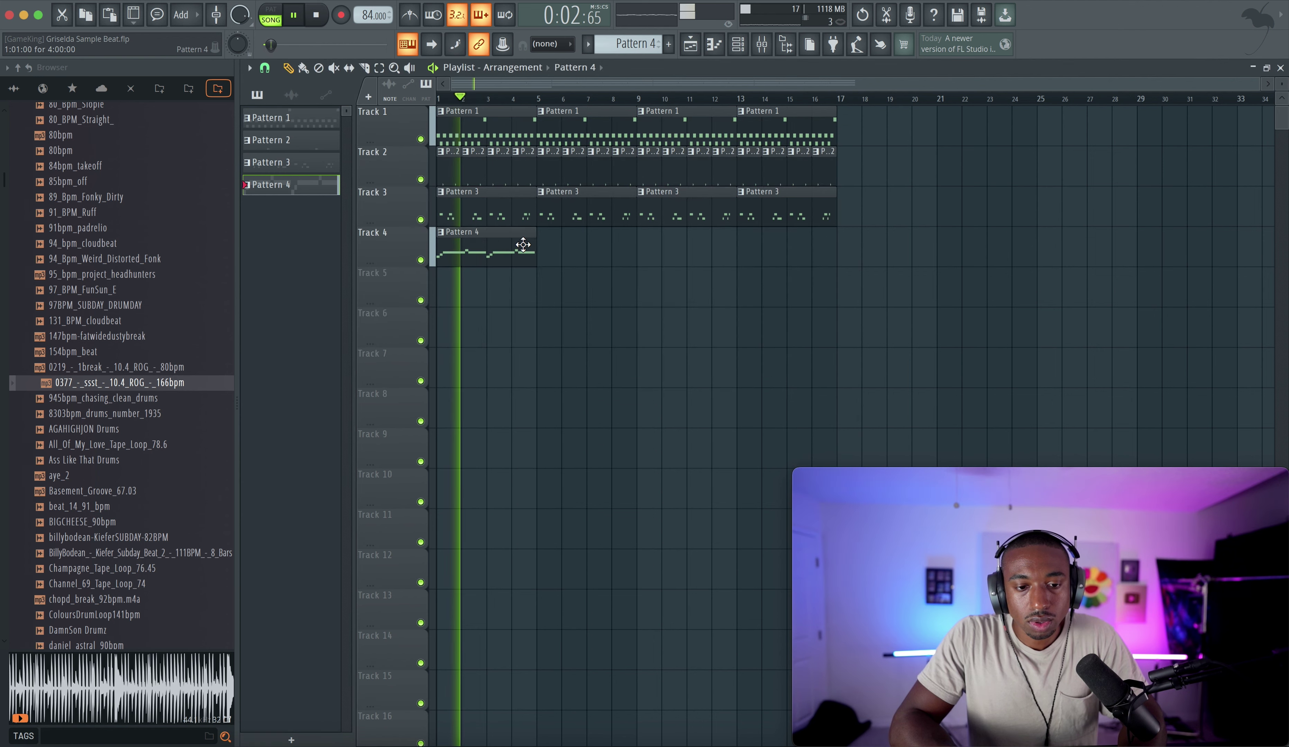
Copy Pattern 3's three-note group of Marker #40 and #42 slices from mid bar 3 to half a bar later.
double_click(469, 211)
scroll(424, 289, "left", 1)
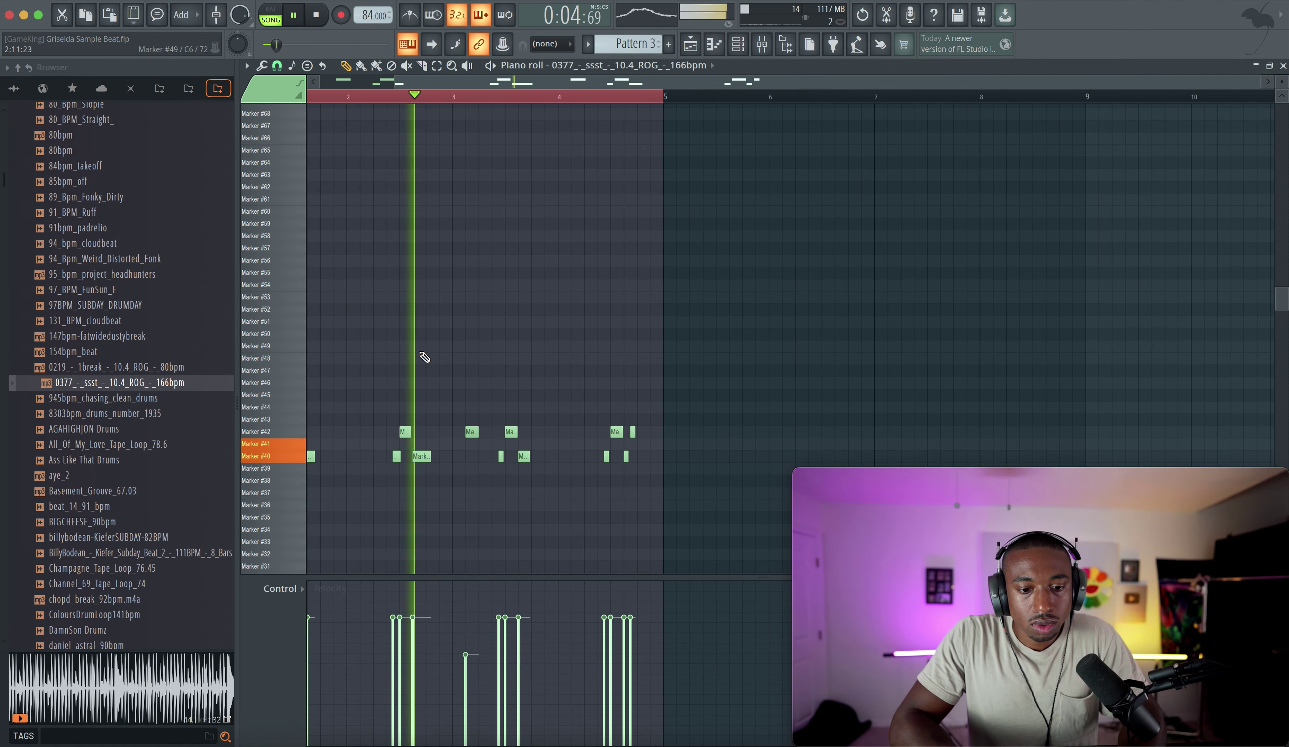
left_click_drag(552, 460, 501, 411)
scroll(500, 411, "up", 2)
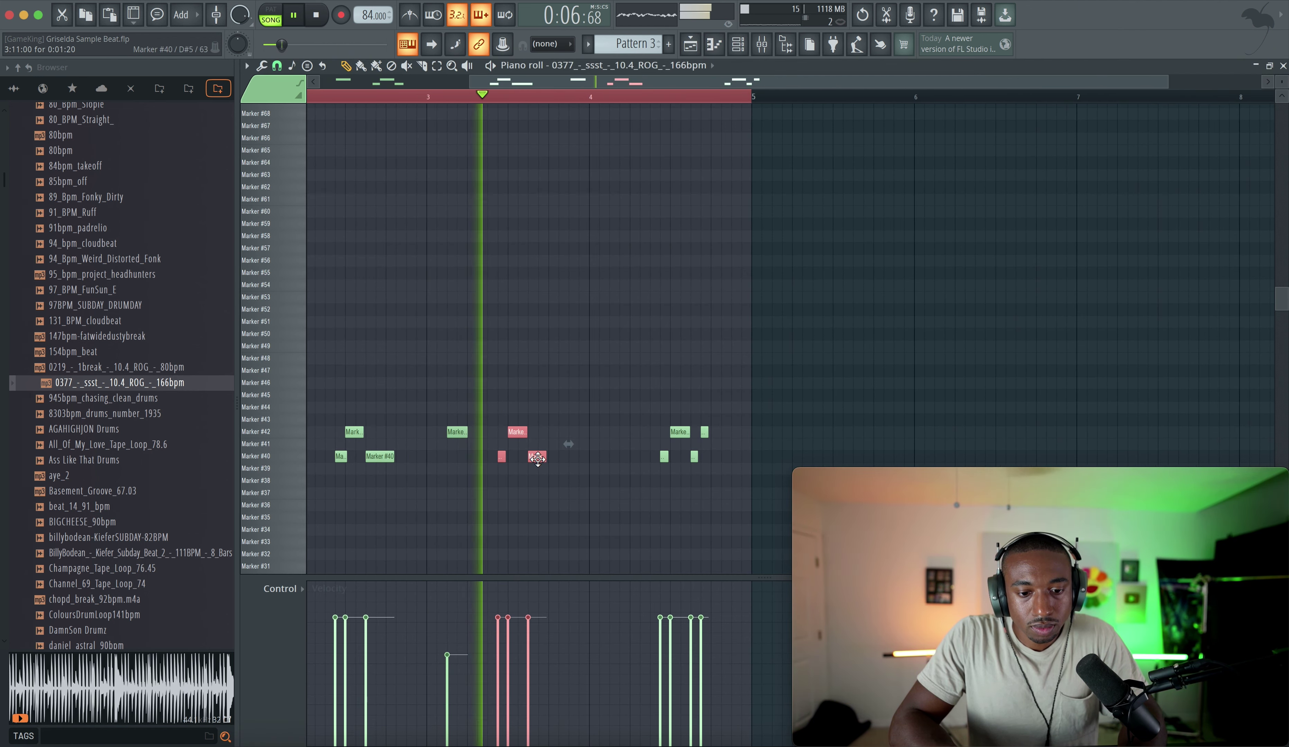
left_click_drag(539, 457, 621, 458)
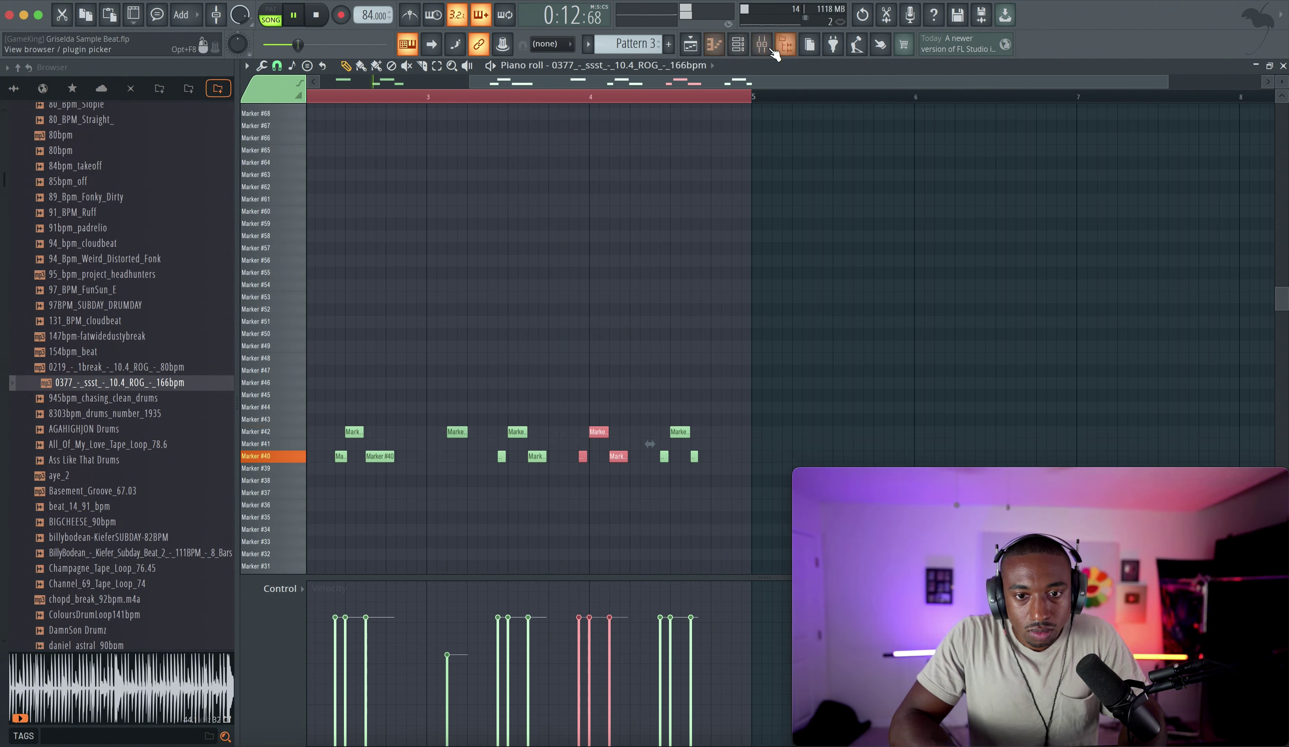
scroll(547, 265, "left", 4)
scroll(547, 264, "up", 4)
scroll(548, 263, "down", 7)
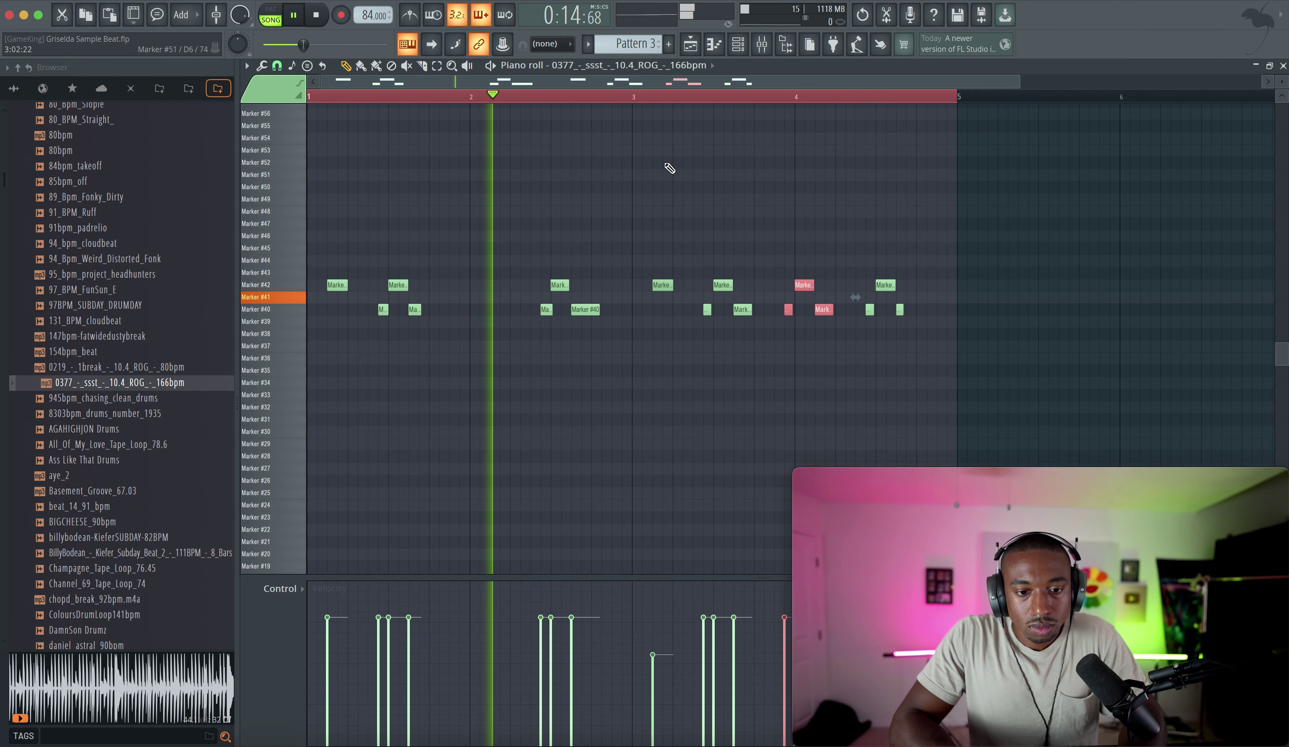
Close the piano roll and the mixer to return to the playlist, and save the project.
key("F9")
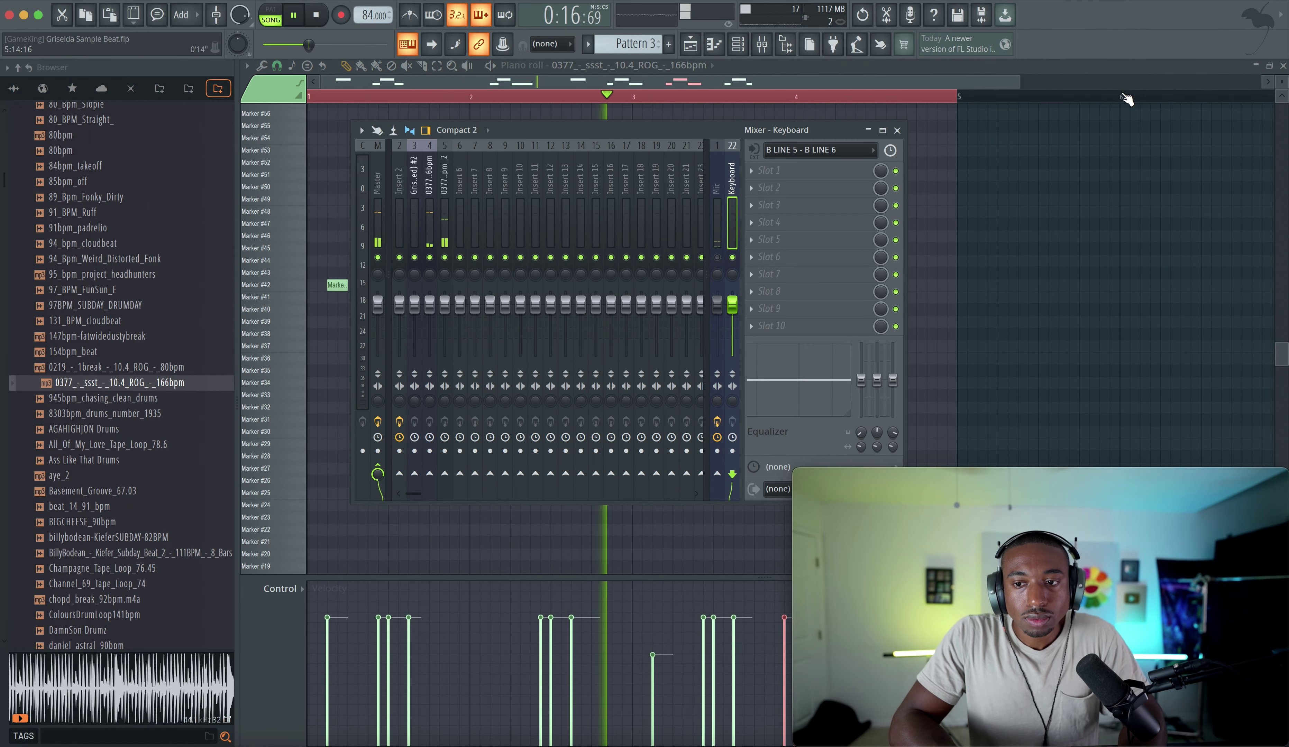
left_click(1283, 66)
left_click(897, 131)
key("super+s")
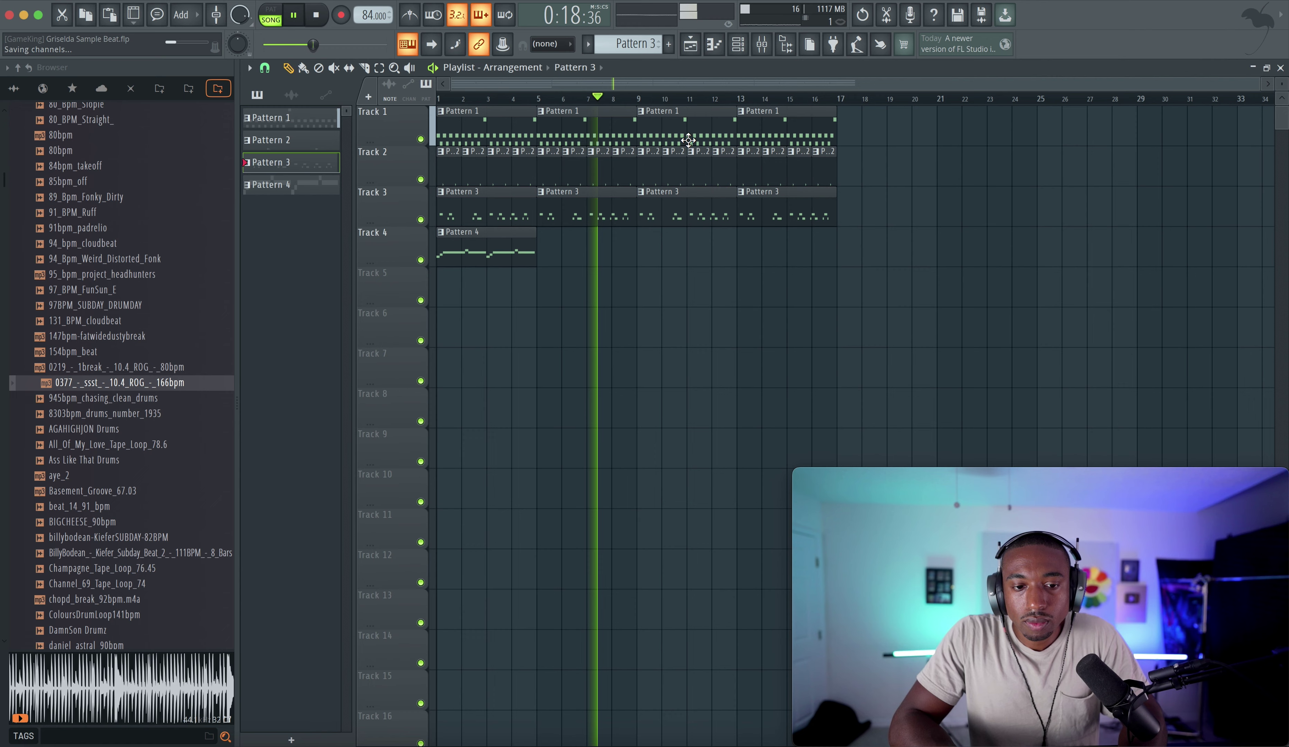
Set the Slicex filter cutoff of the first 0377_-_ssst_-_10.4_ROG_-_166bpm channel to 75% and play the song.
left_click(758, 46)
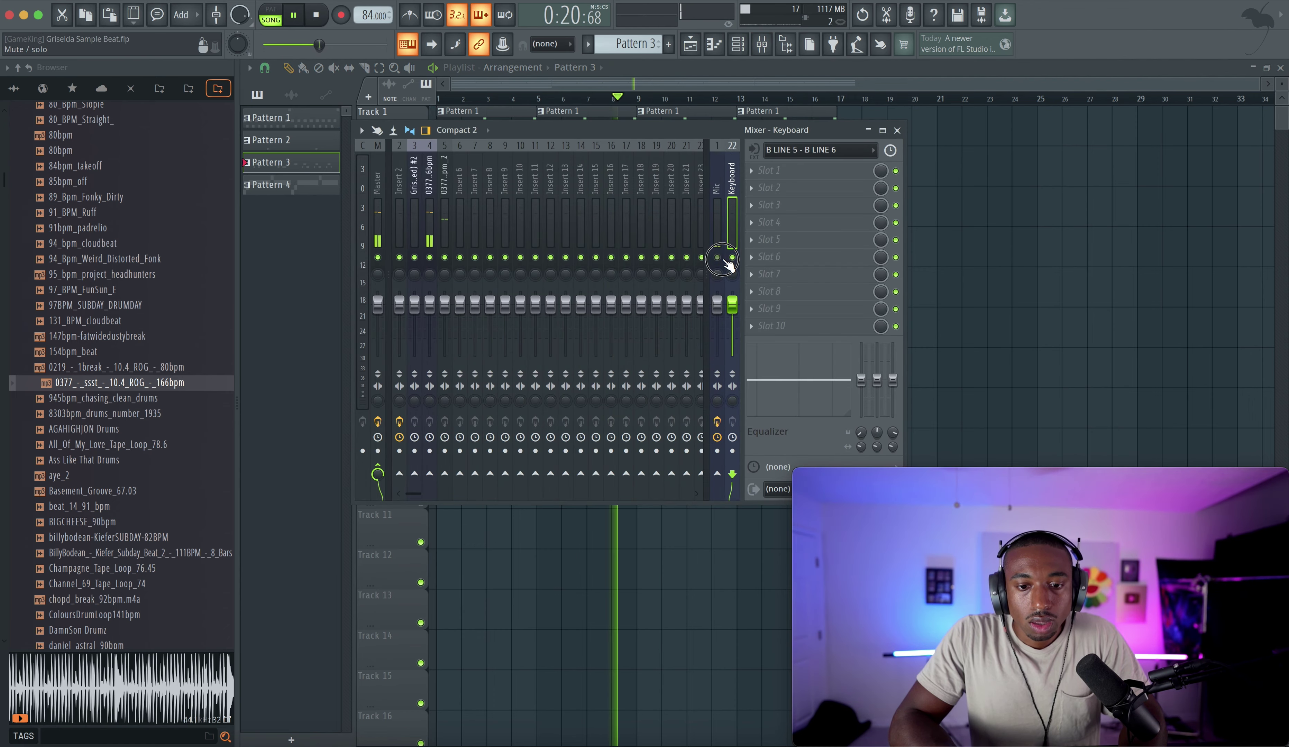
left_click(738, 45)
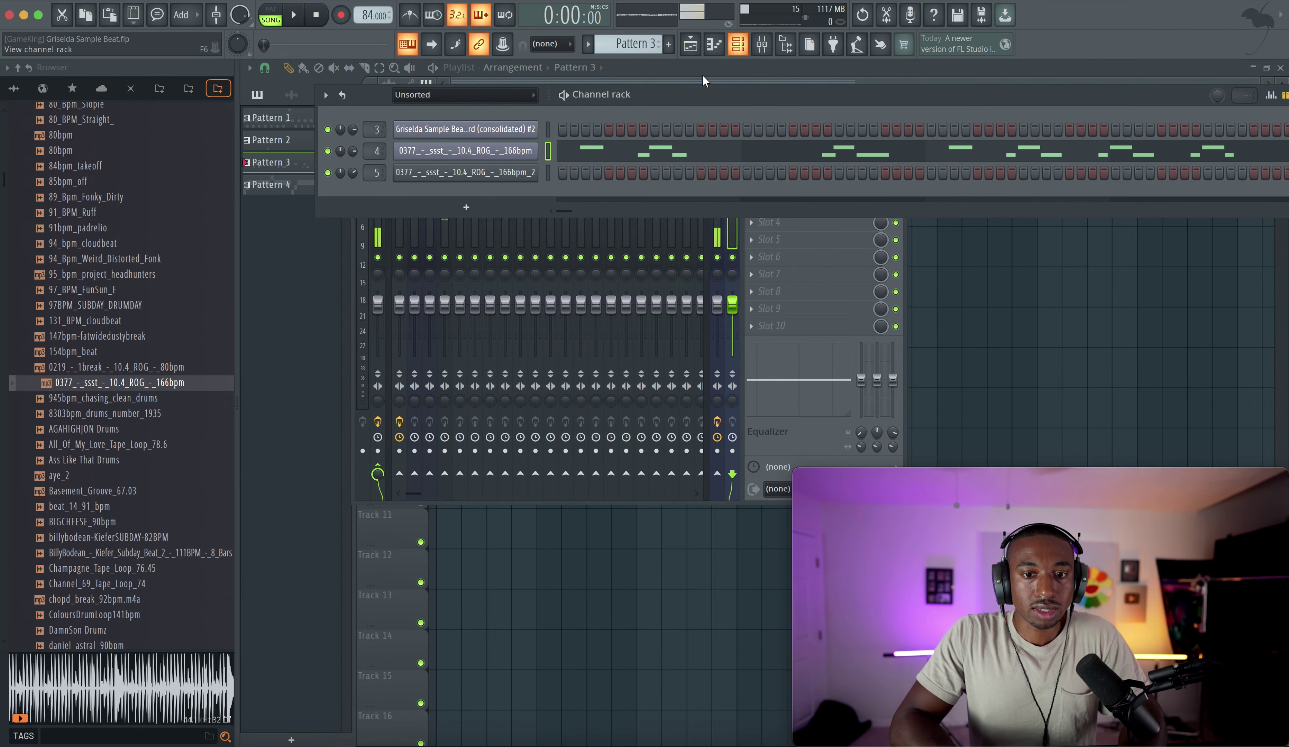
left_click(468, 151)
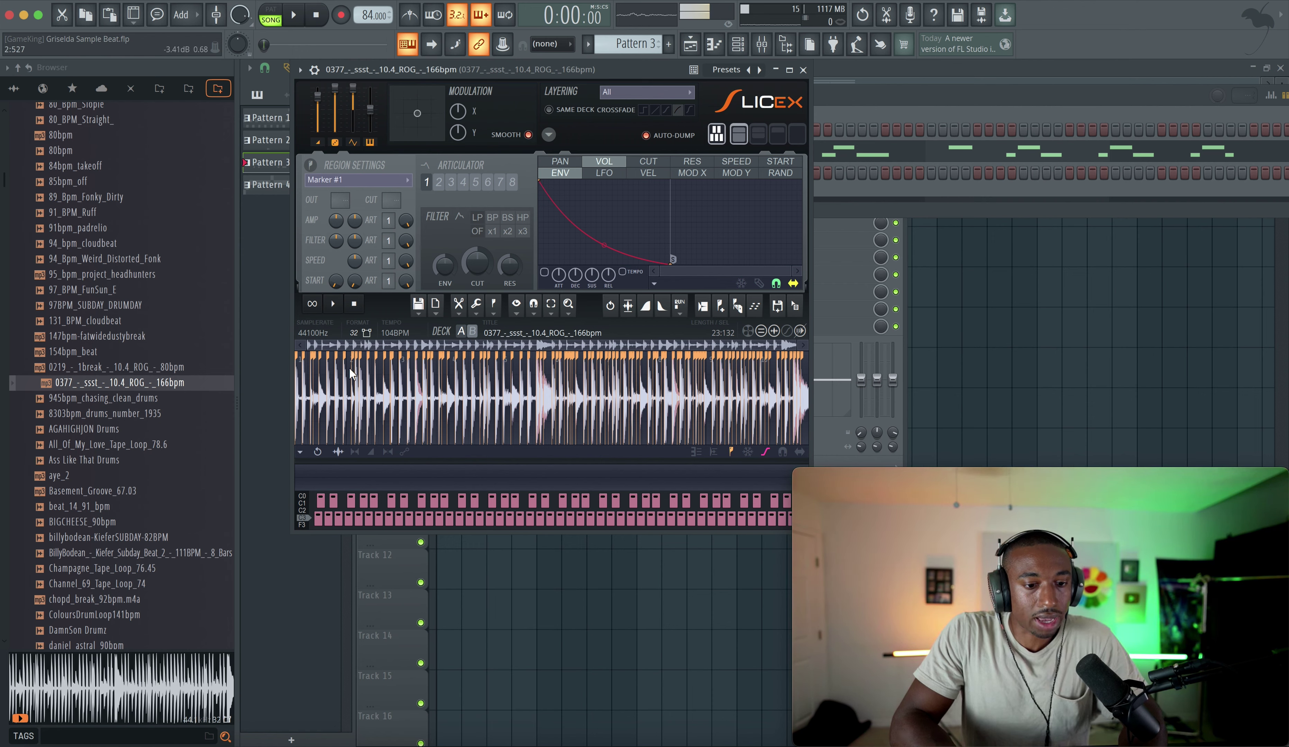
scroll(347, 390, "up", 4)
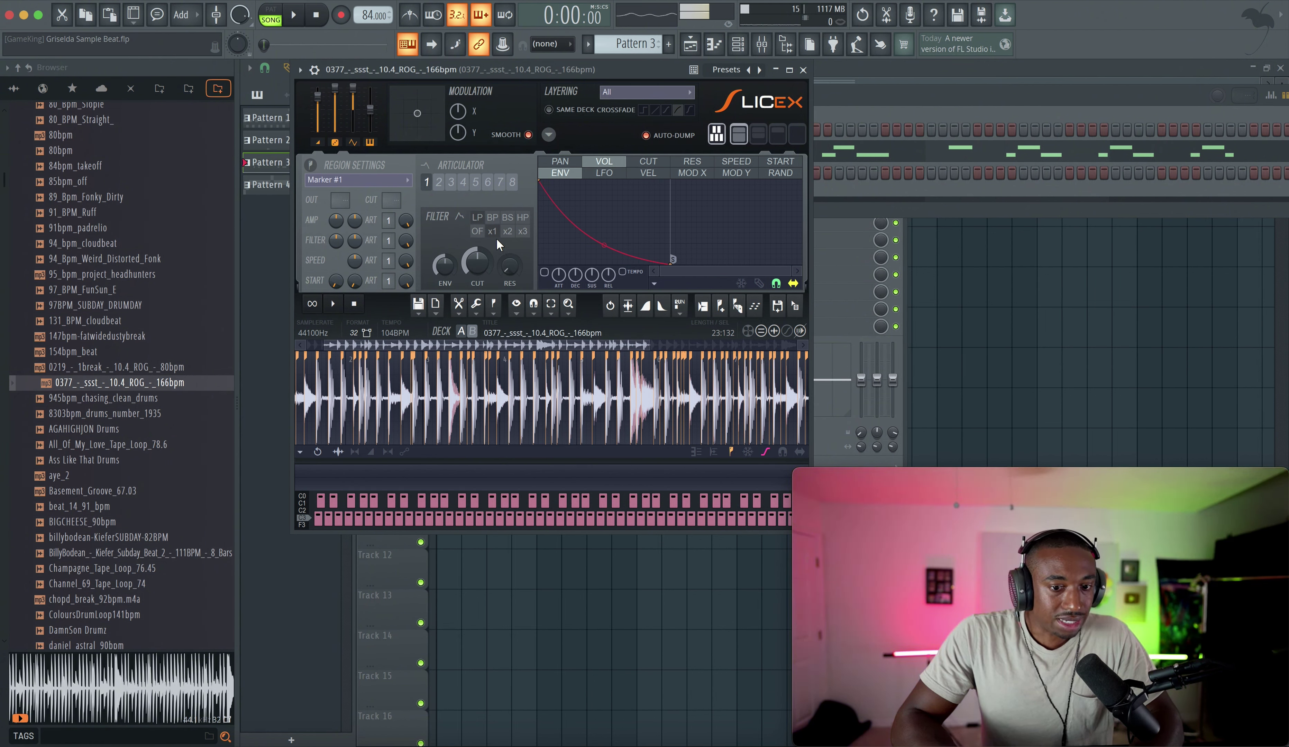
left_click_drag(494, 247, 495, 234)
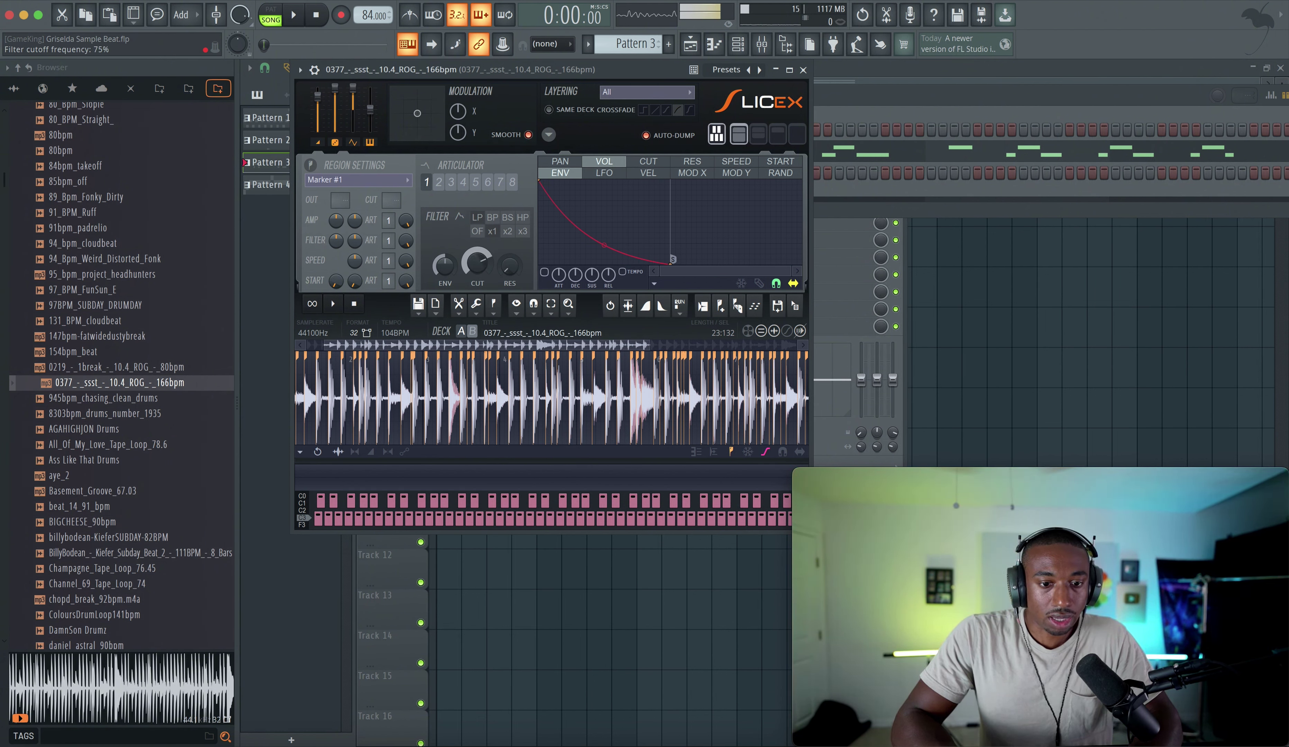
left_click(803, 70)
key("space")
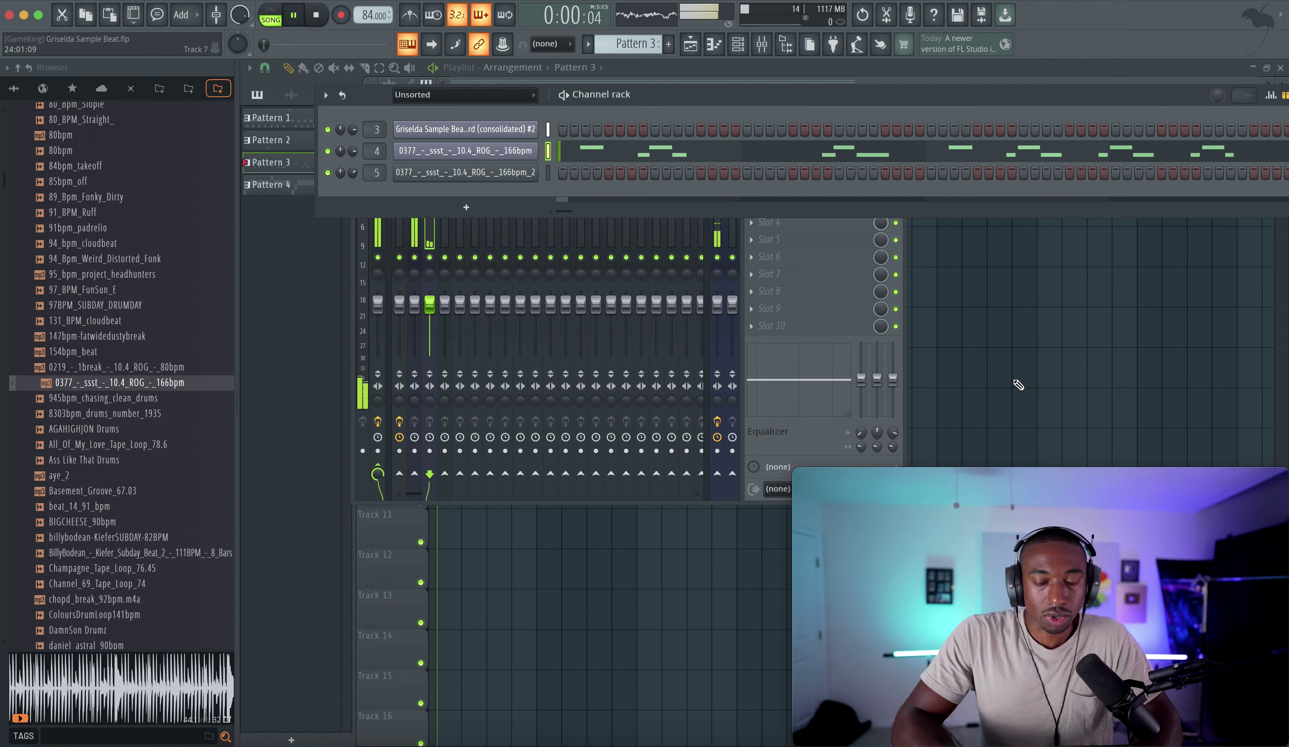
Repeat the Pattern 4 clip along playlist Track 4 so it fills the song up to bar 17.
right_click(960, 316)
mouse_move(503, 247)
left_mouse_down()
mouse_move(605, 249)
mouse_move(515, 252)
left_mouse_up()
left_click_drag(503, 251, 703, 246)
right_click(688, 287)
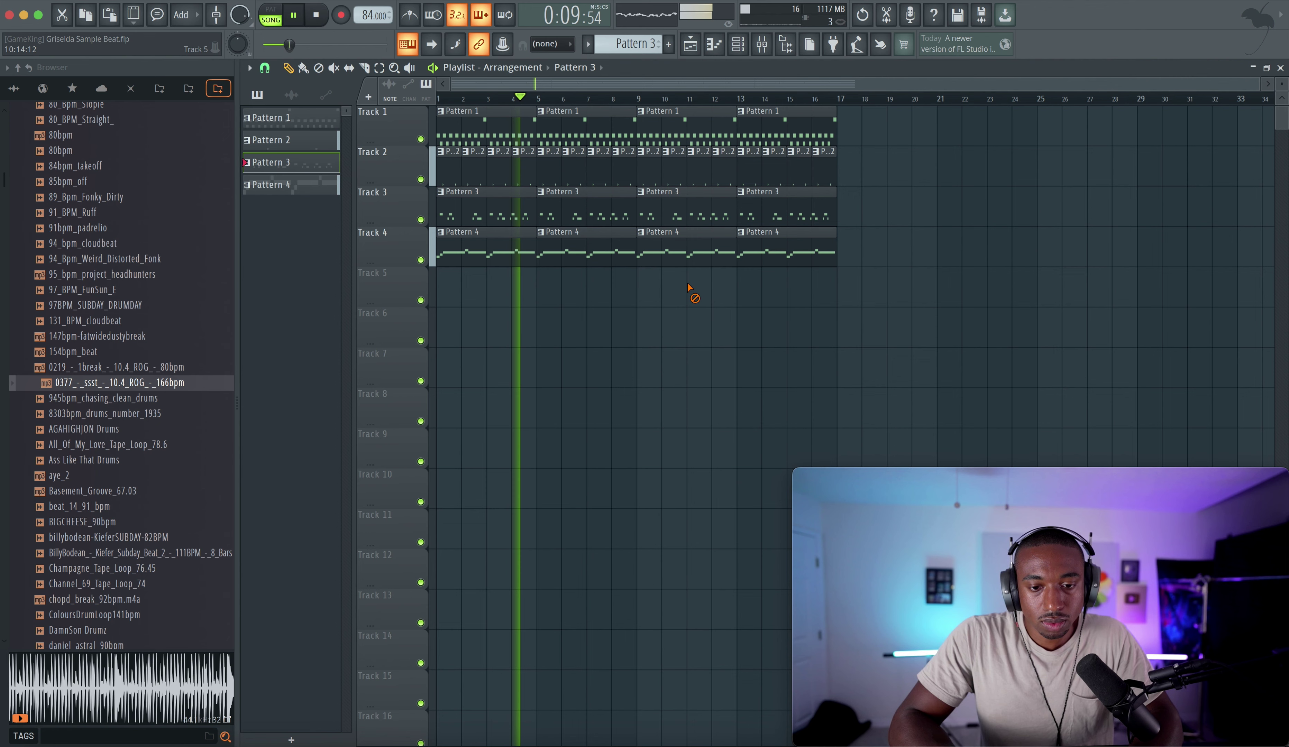
Arm the Keyboard mixer track for recording and return to the playlist.
left_click(761, 45)
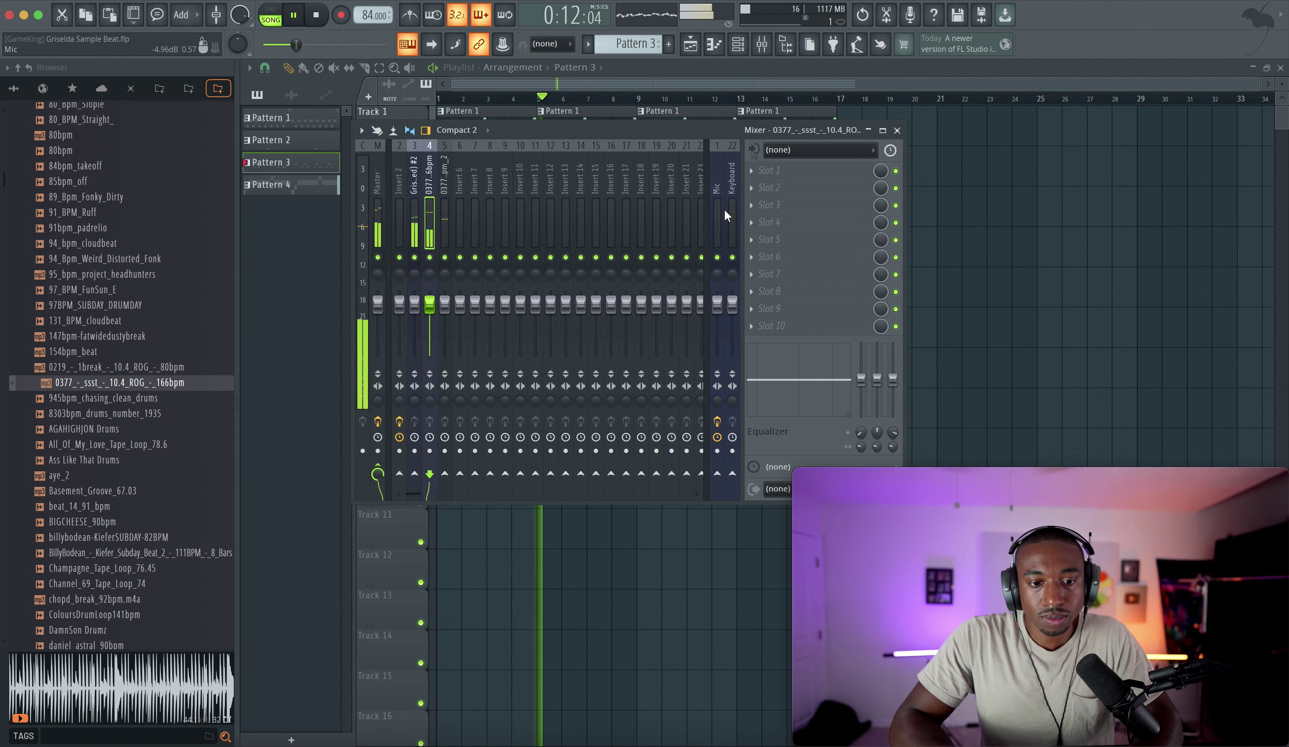
left_click(733, 215)
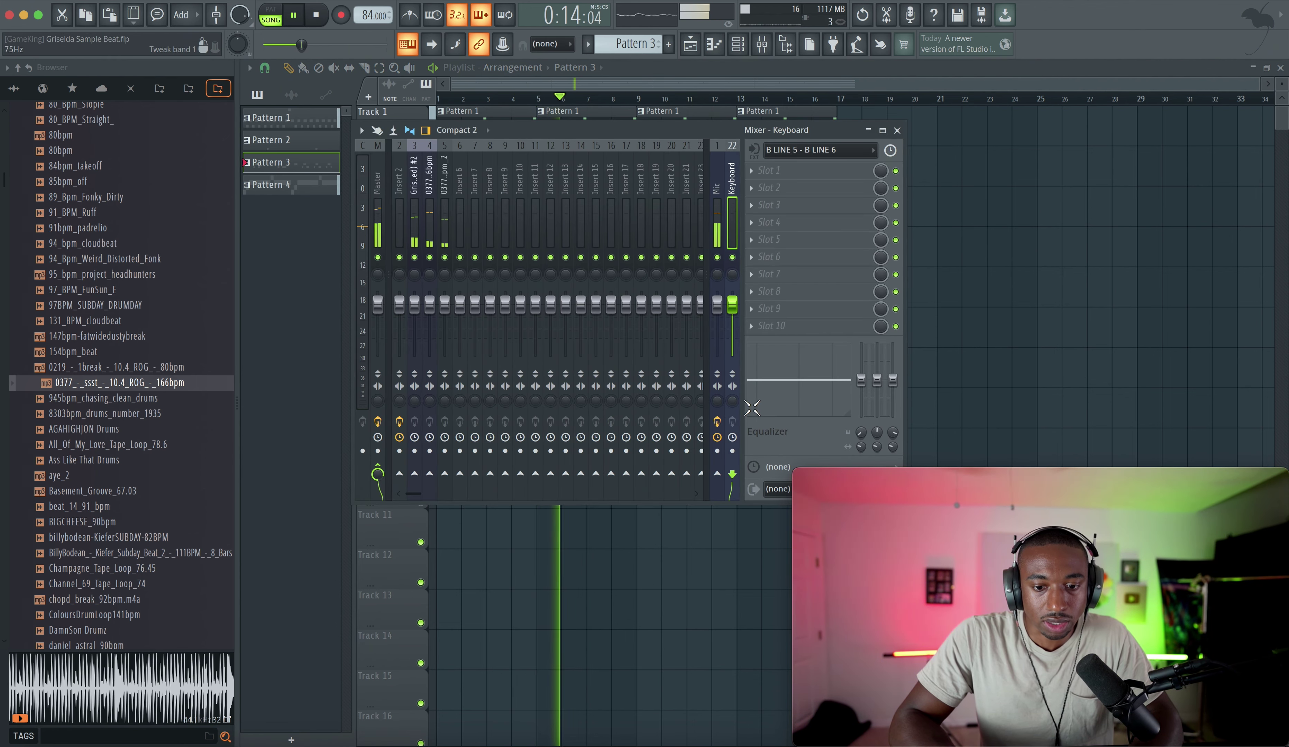
left_click(732, 451)
key("F9")
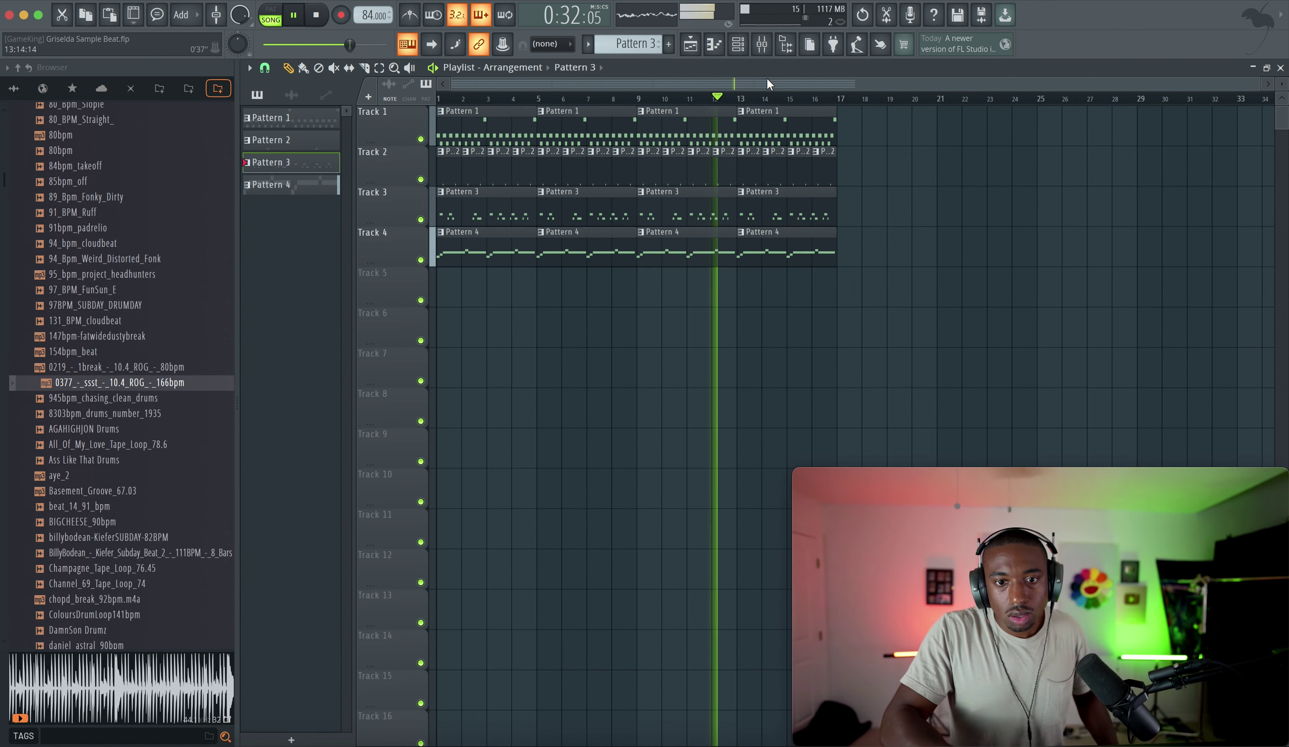
Record an audio take from the Keyboard mixer track onto playlist Track 5 from bar 1 to just past bar 9.
left_click(763, 51)
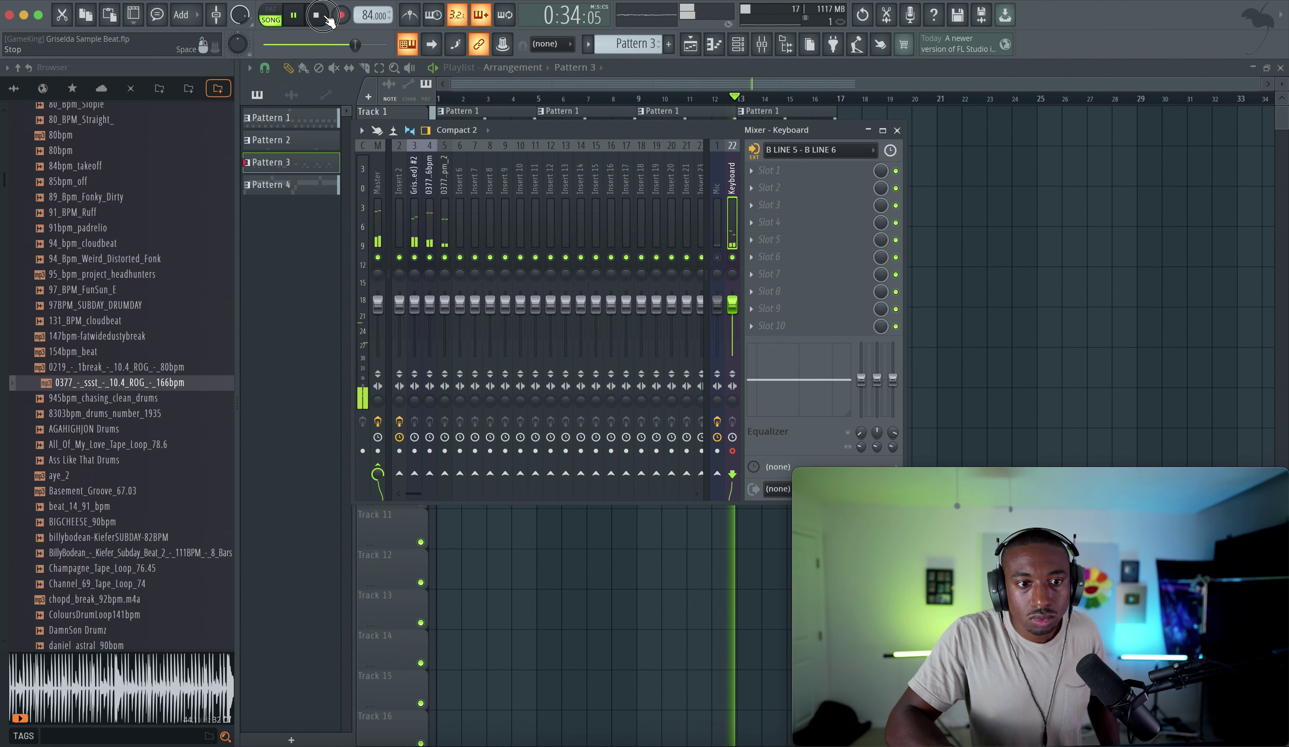
key("F9")
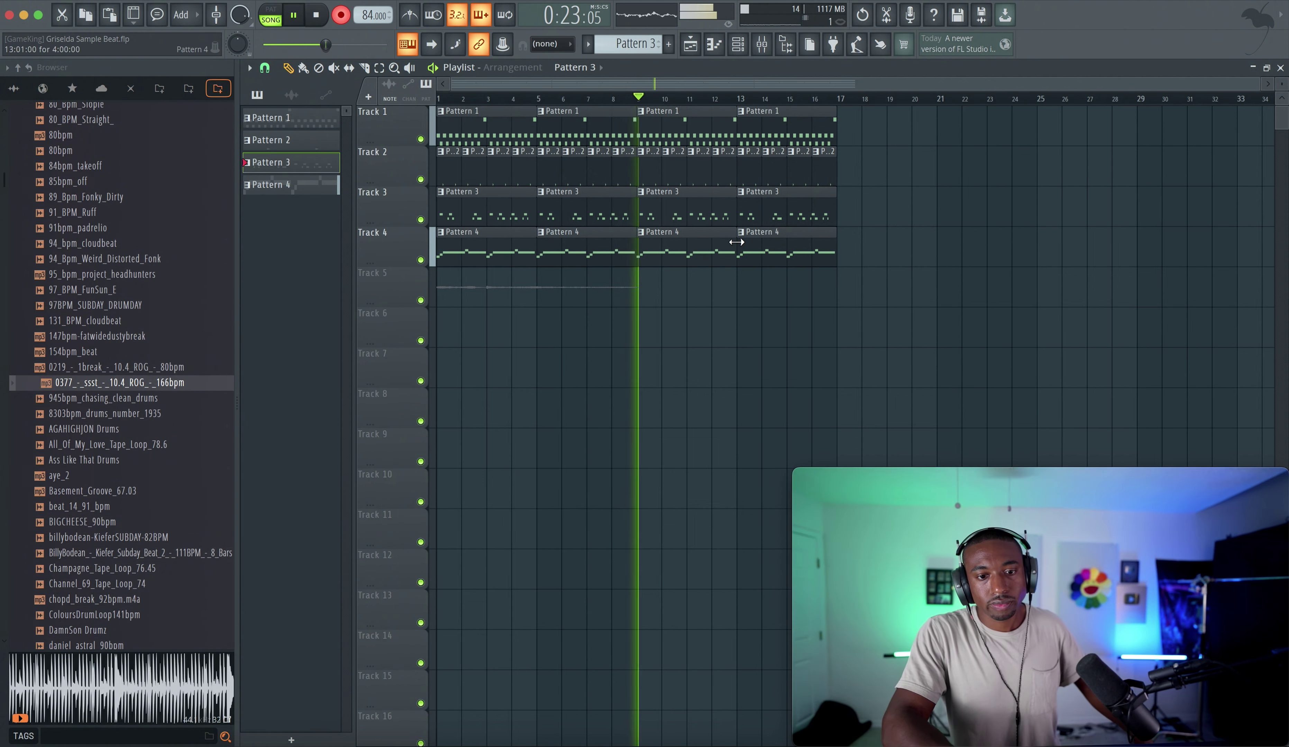
key("space")
left_click(764, 44)
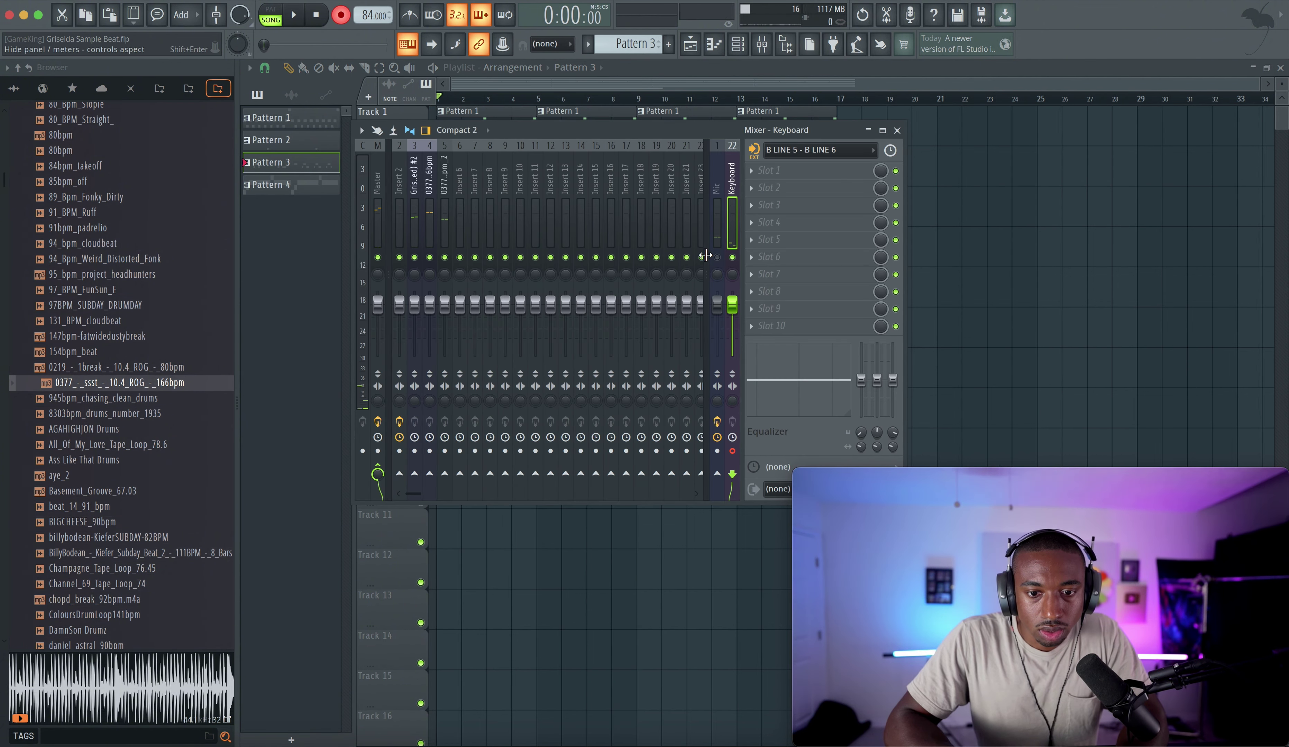
key("F9")
Rename the new keyboard recording on Track 5 as SFX.
left_click(442, 272)
left_click(469, 335)
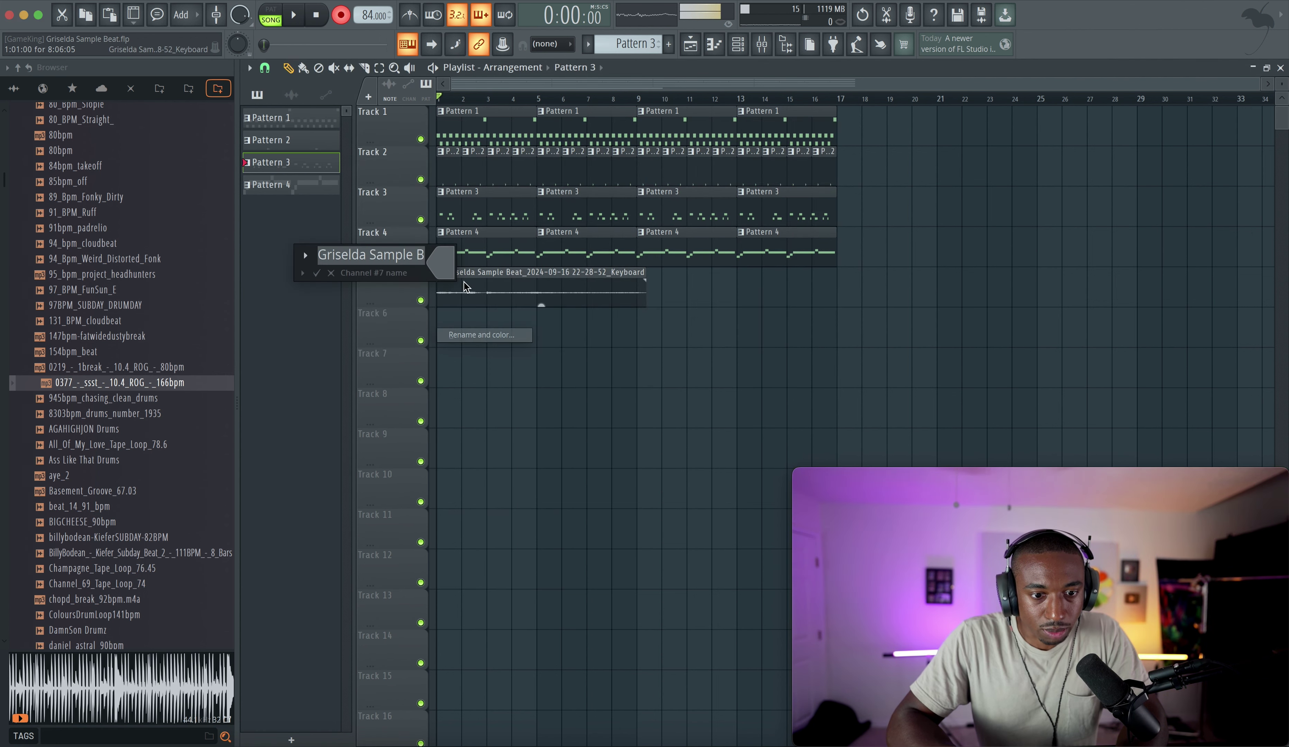
key("super+a")
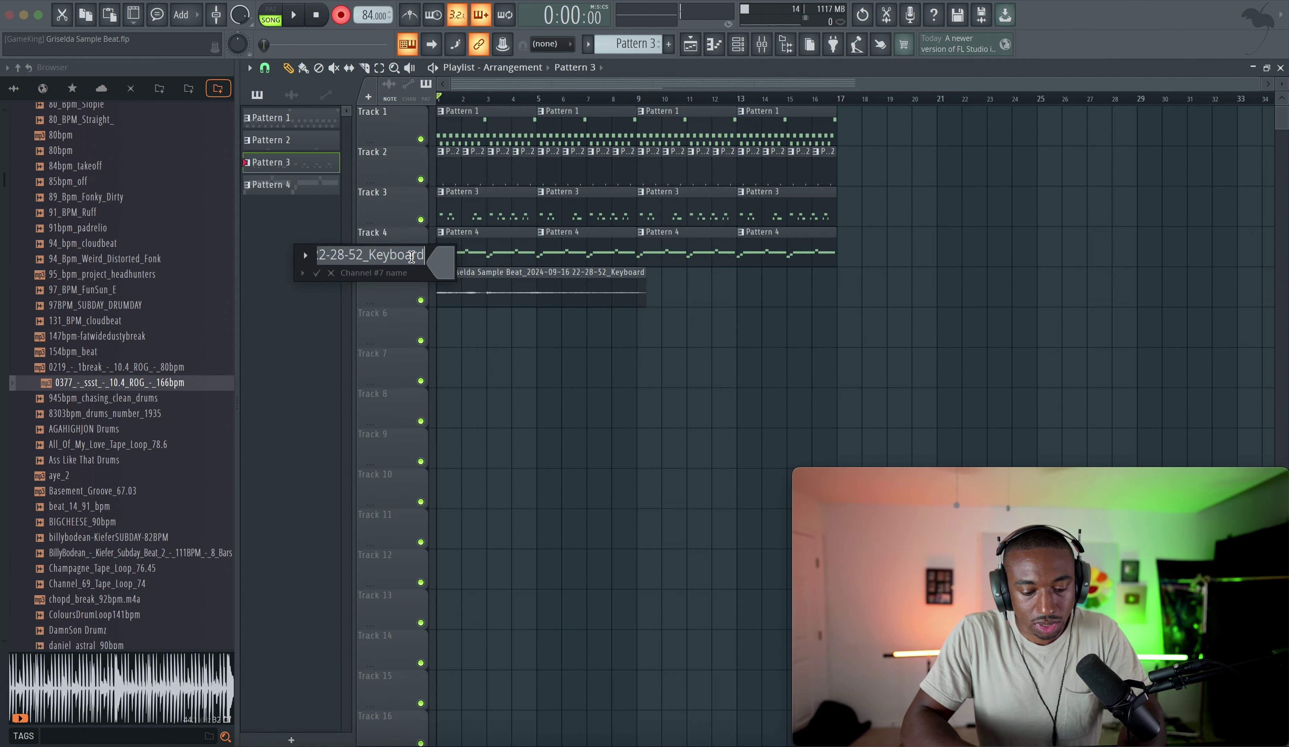
key("Return")
Route the SFX clip to its own free mixer track and trim the clip to end at bar 9.
double_click(471, 285)
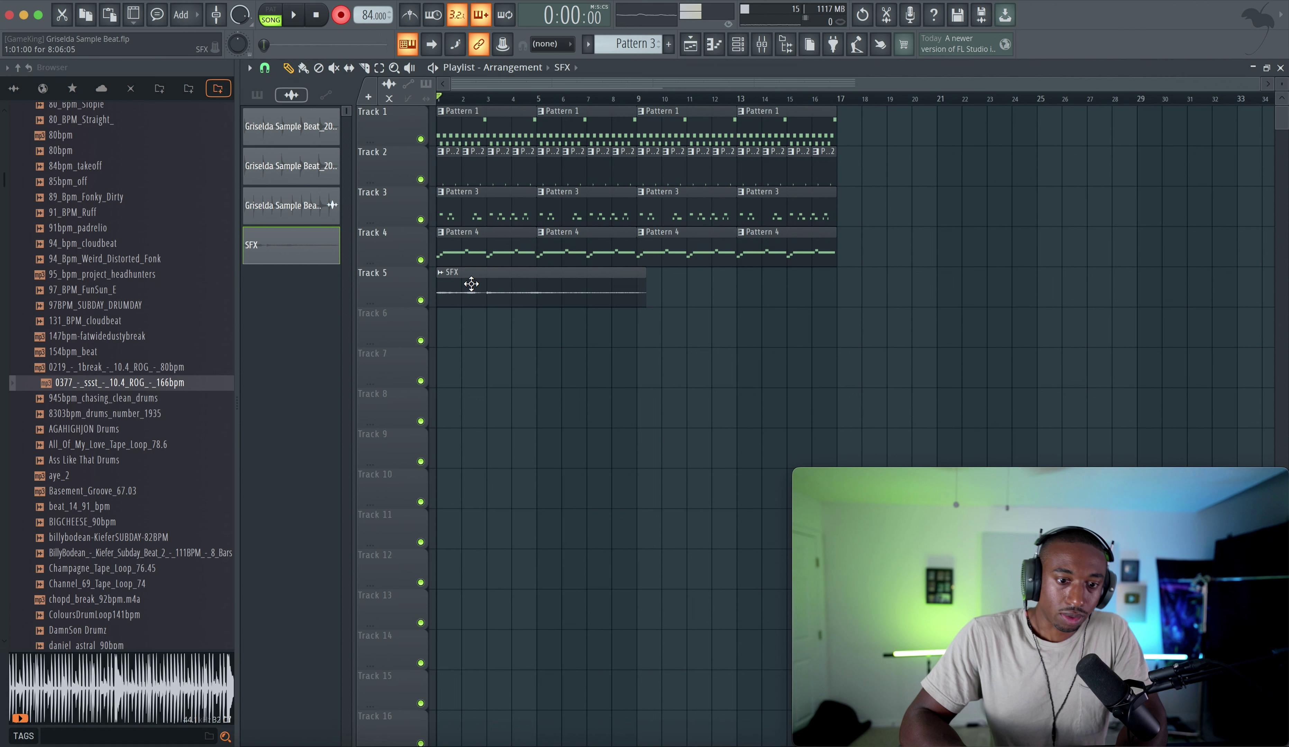
key("super+l")
right_click(1068, 342)
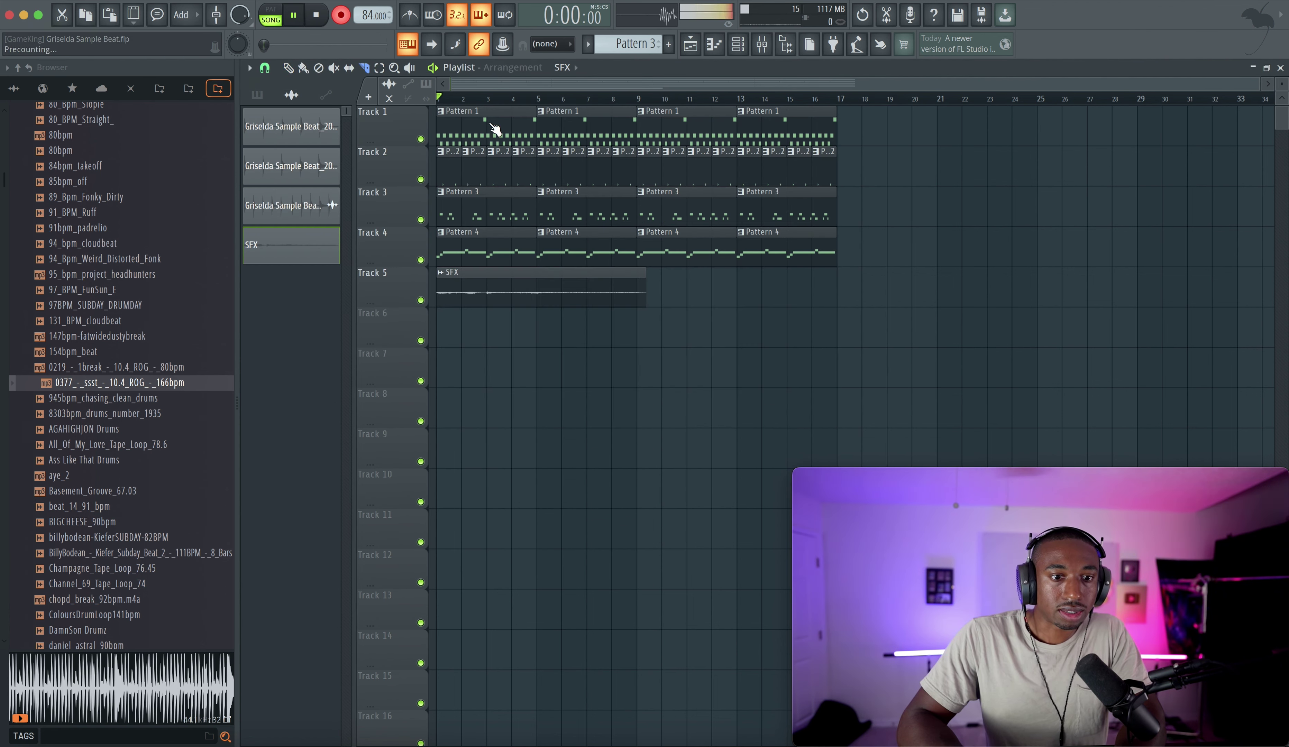
key("space")
key("space")
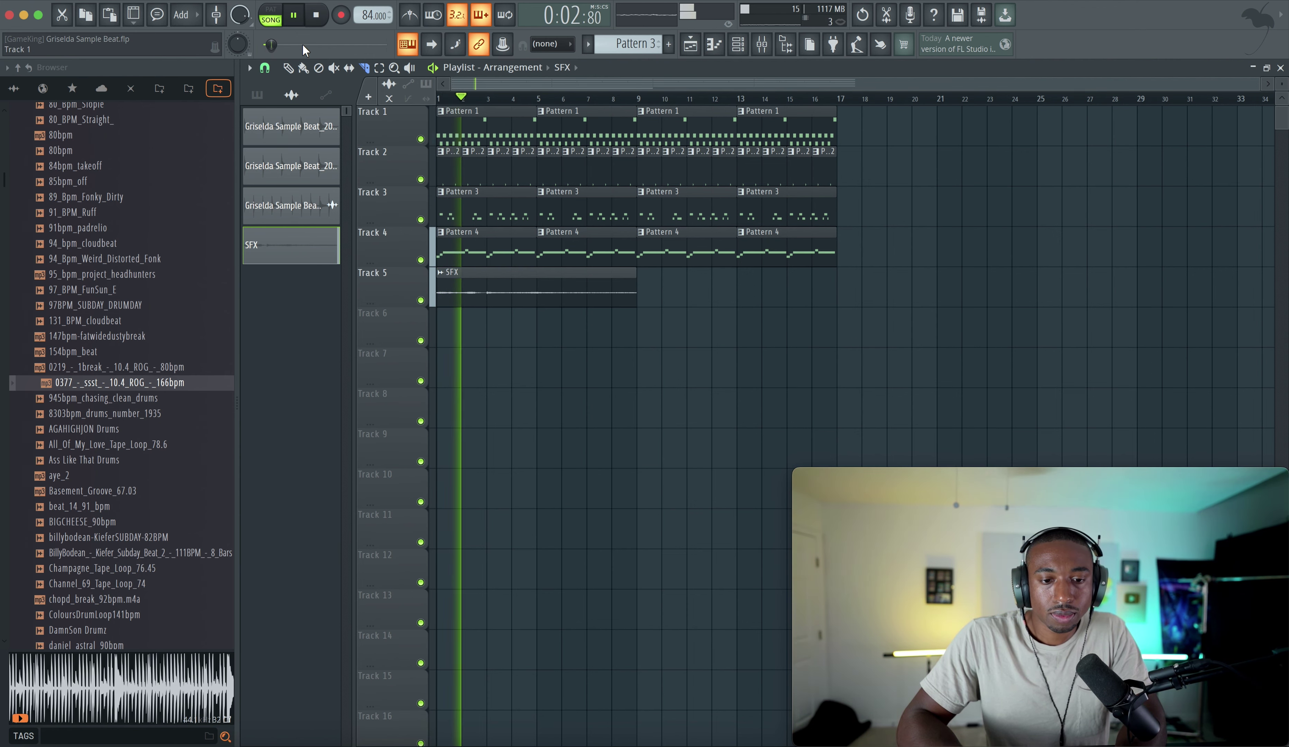
Quantize Pattern 1's drum slice notes in the piano roll using the Default quantizer template.
double_click(437, 136)
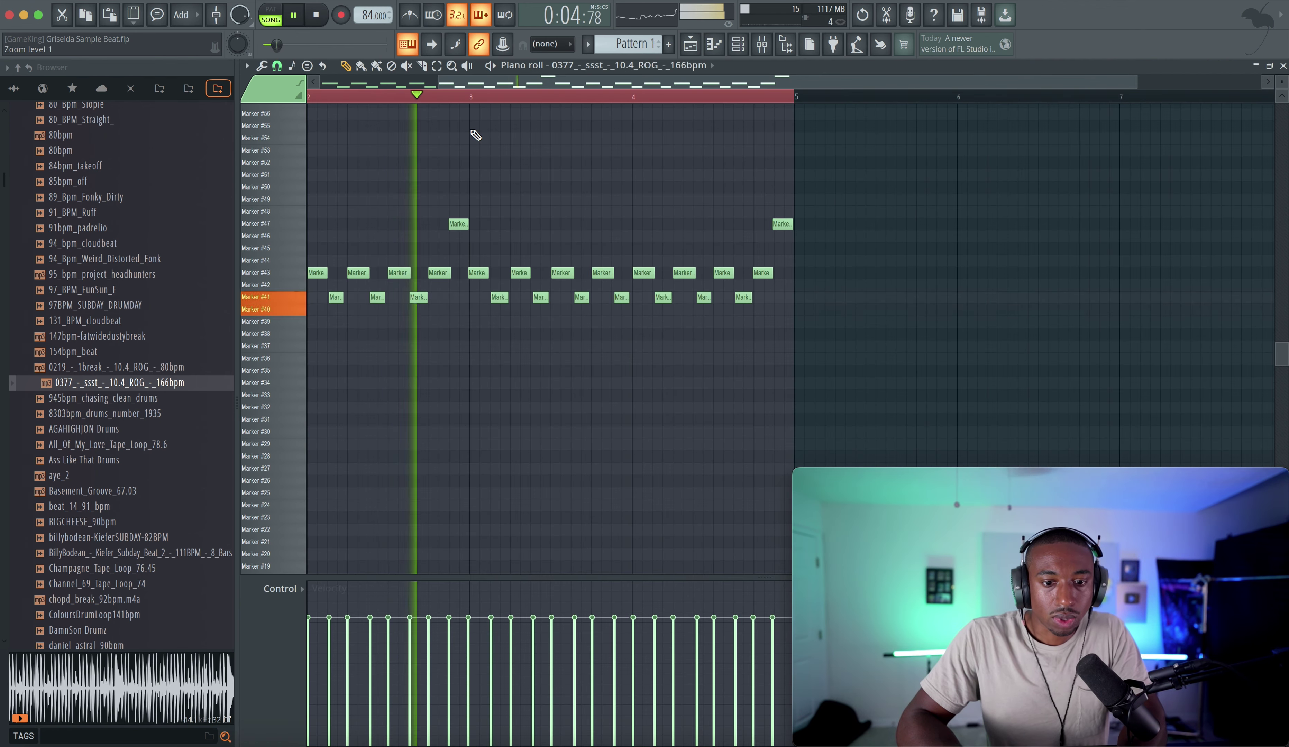
key("alt+q")
key("Return")
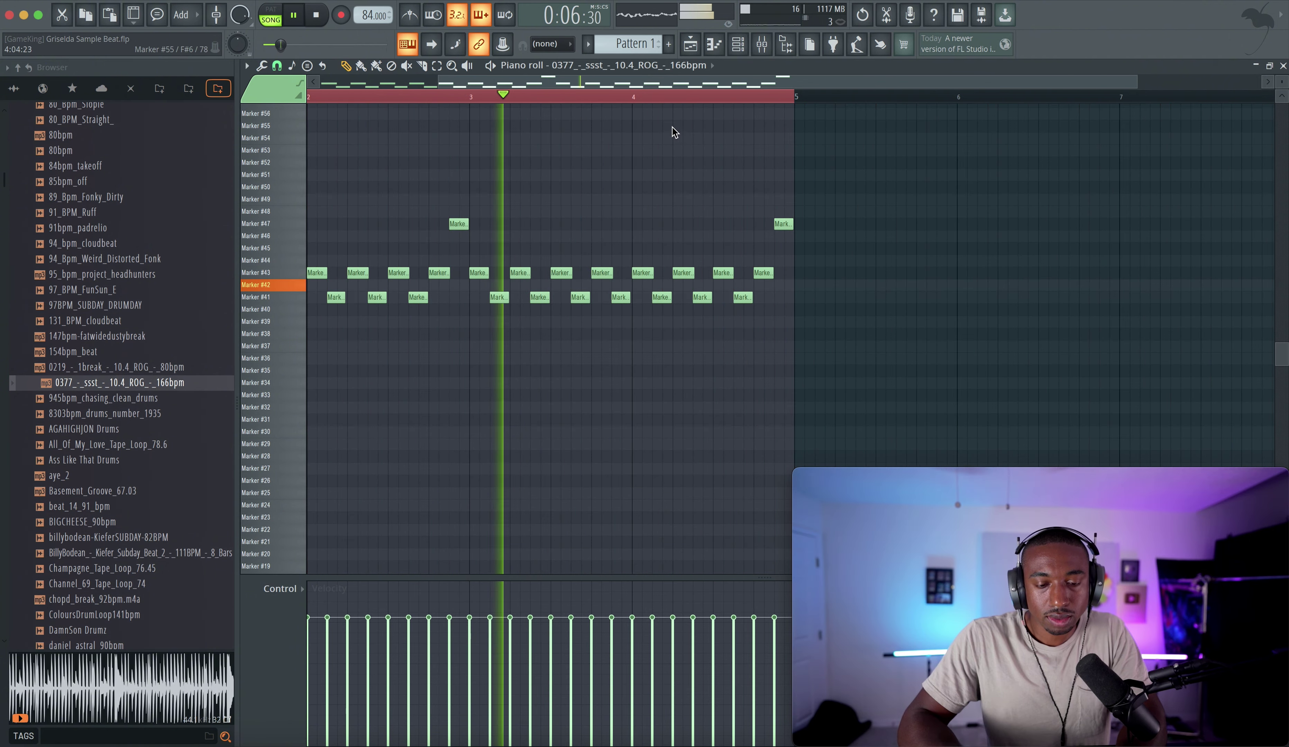
left_click(738, 44)
left_click(549, 373)
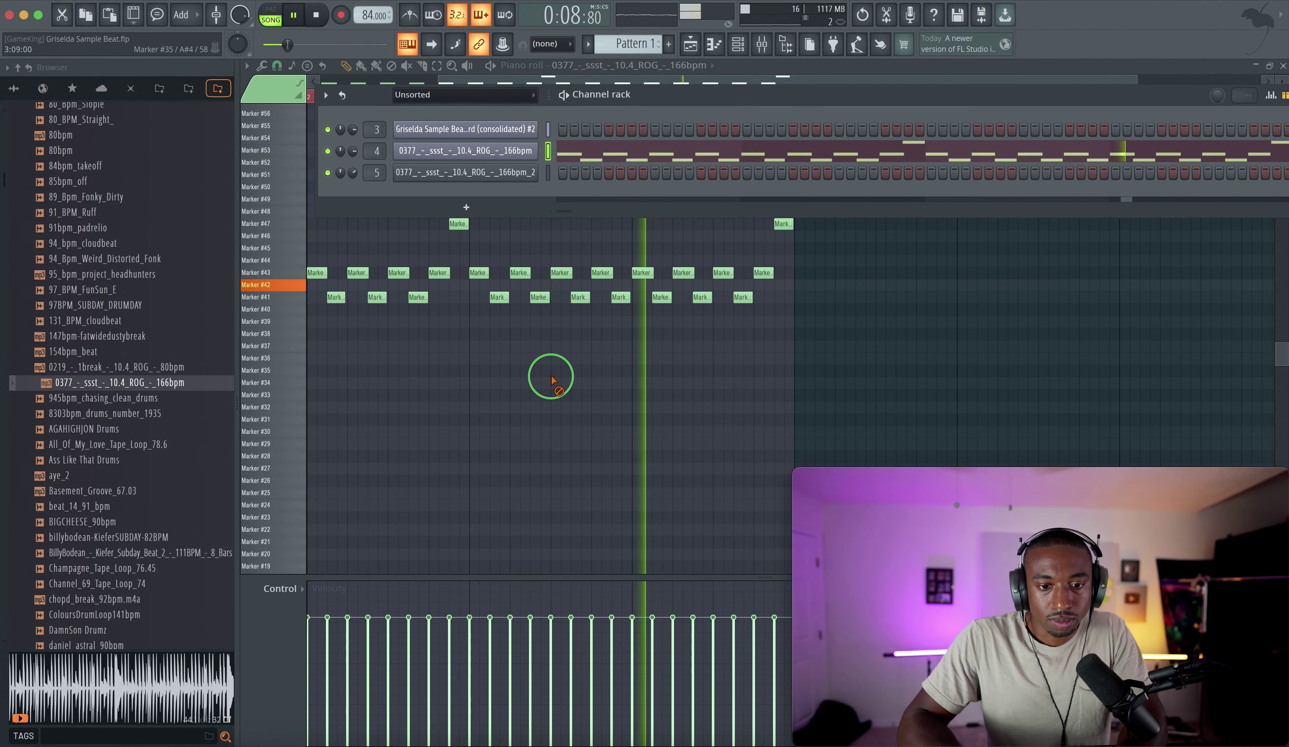
key("ctrl+z")
key("alt+q")
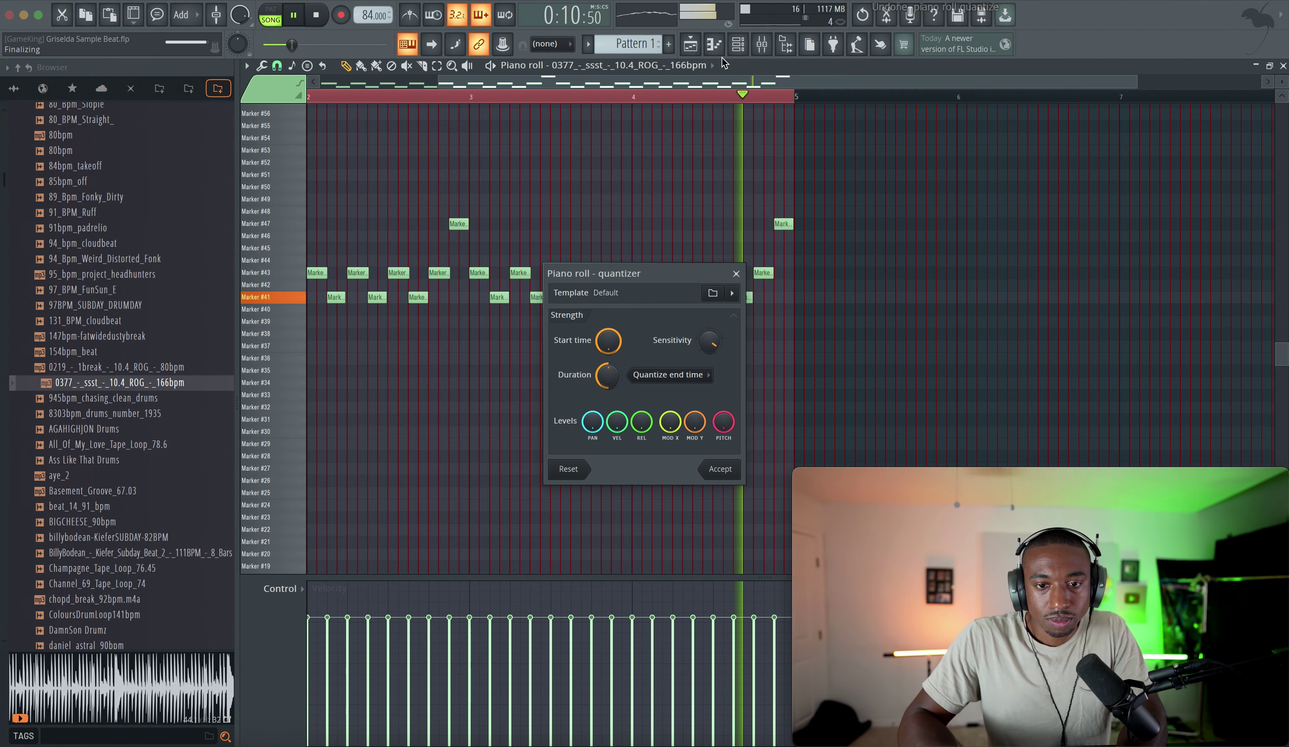
key("Return")
Restart playback and raise the channel rack's main swing amount while listening to the drums.
key("space")
left_click(734, 43)
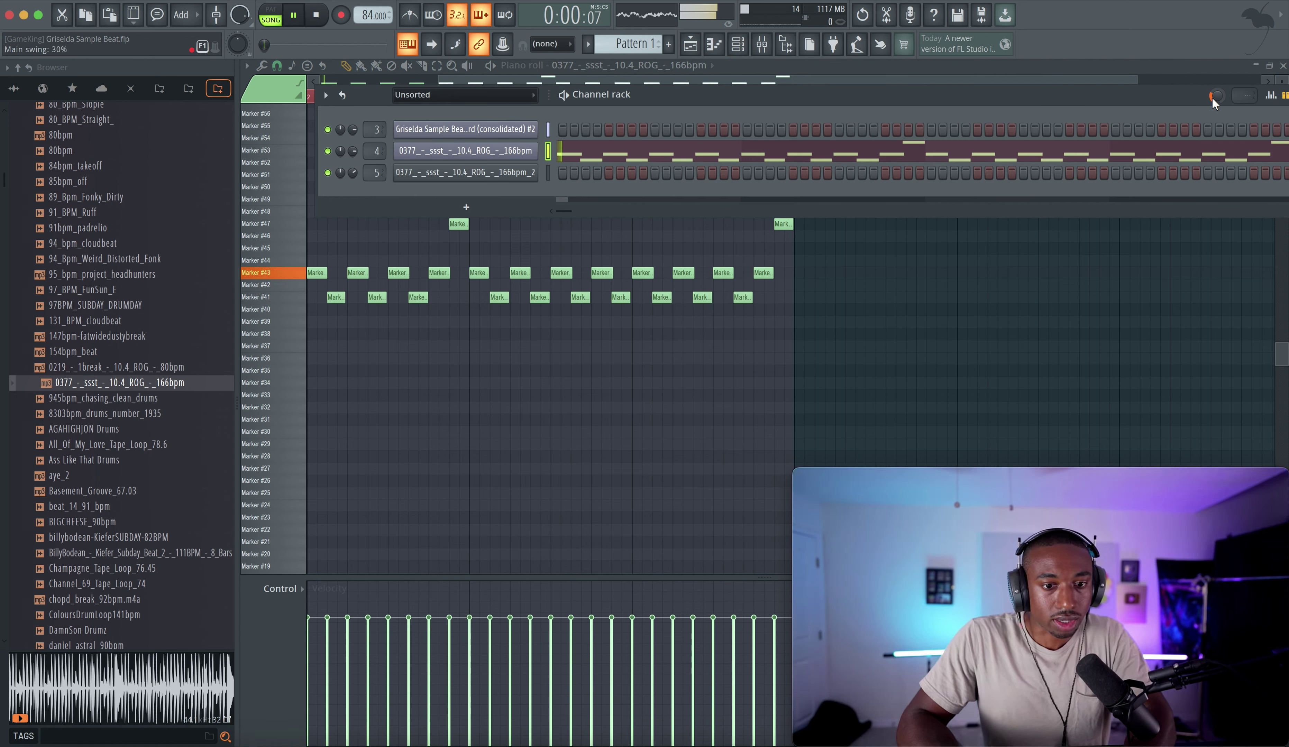
left_click_drag(1216, 95, 1211, 90)
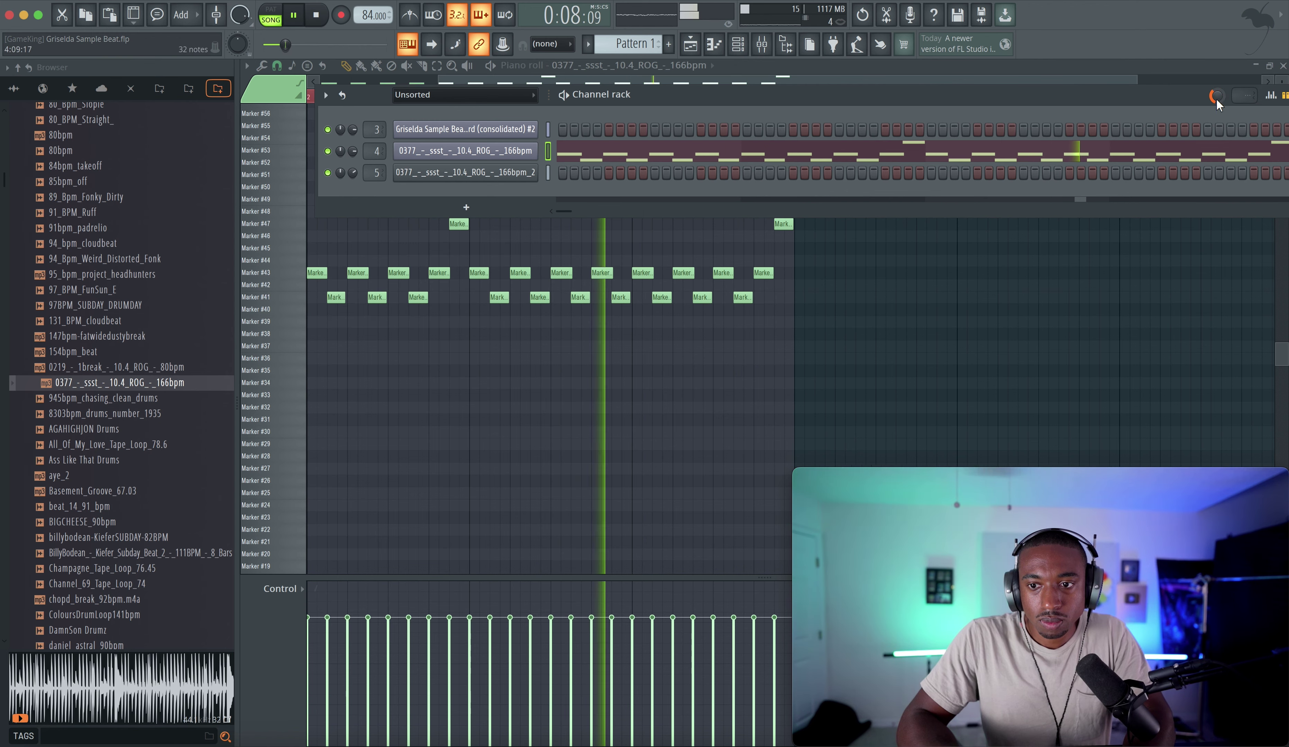
Duplicate the SFX clip on playlist Track 5 so the copy covers bars 9 to 17.
key("F5")
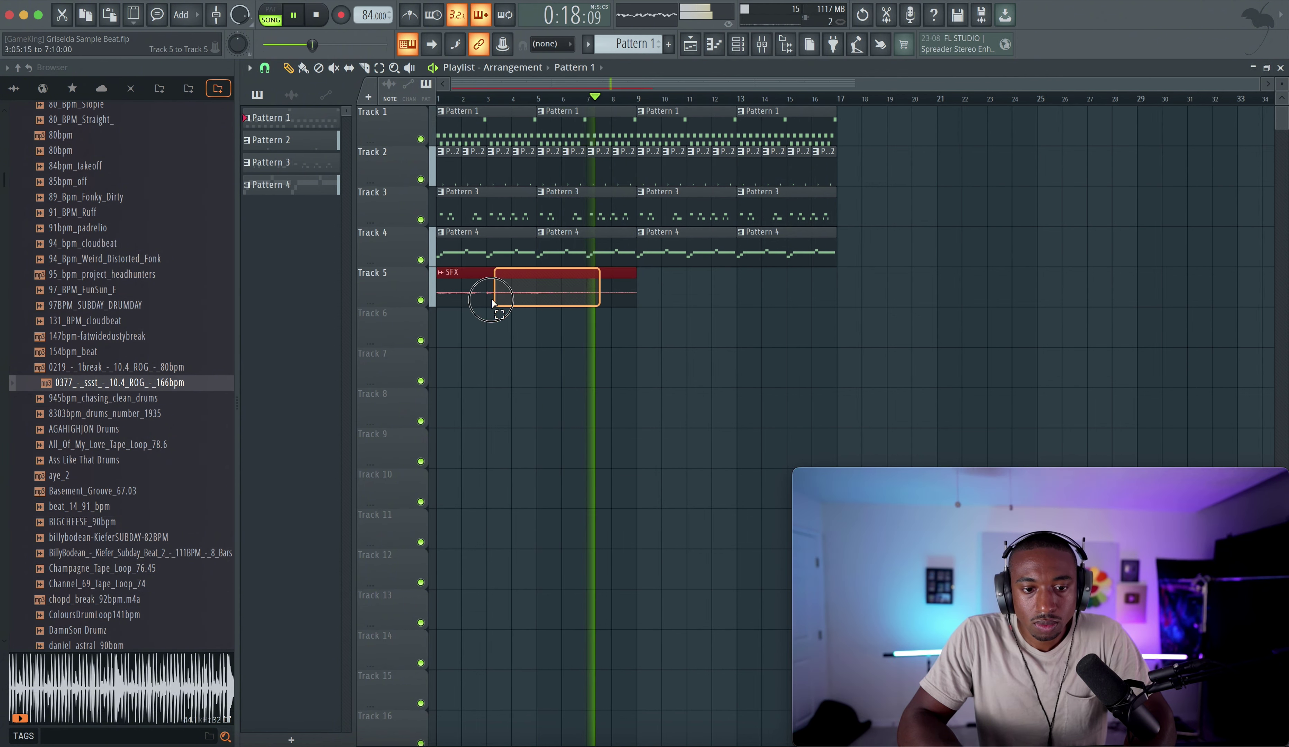
left_click_drag(494, 302, 700, 302)
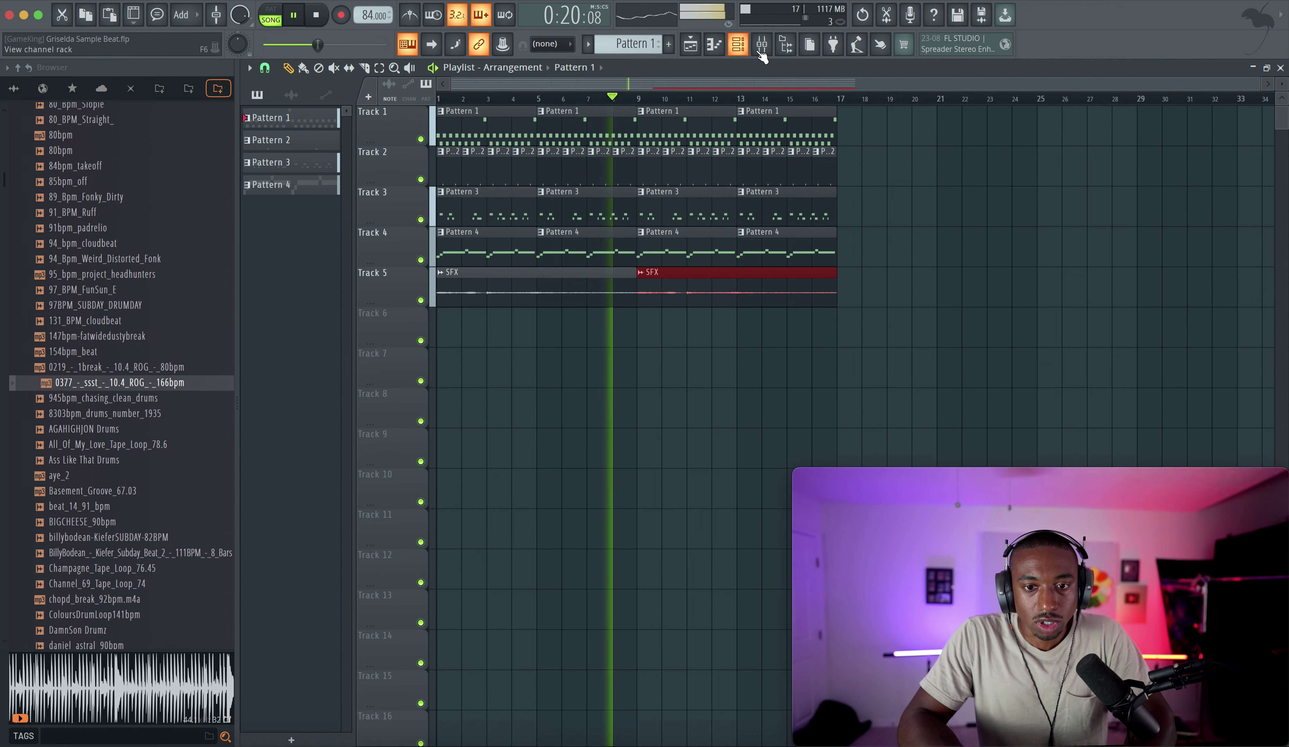
Lower the volume of the sliced keyboard sample's mixer track 3, then save the project.
key("F9")
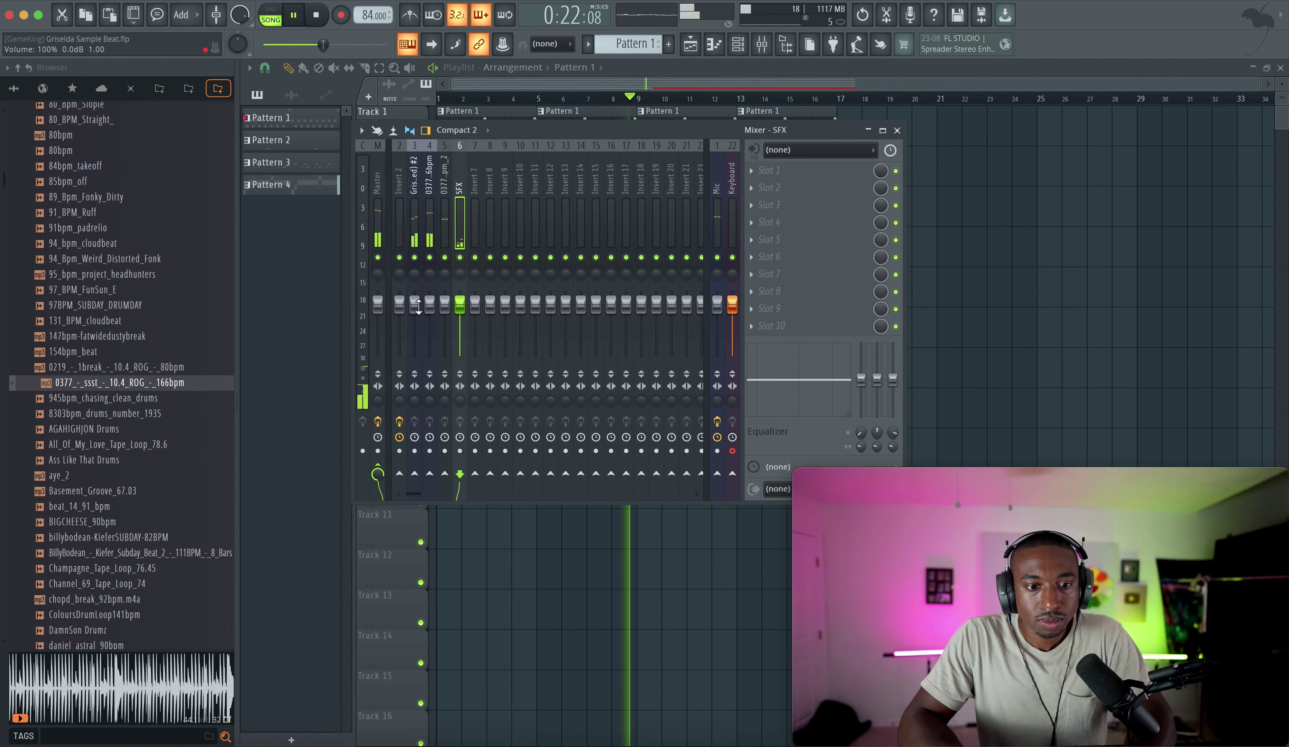
left_click_drag(418, 306, 419, 320)
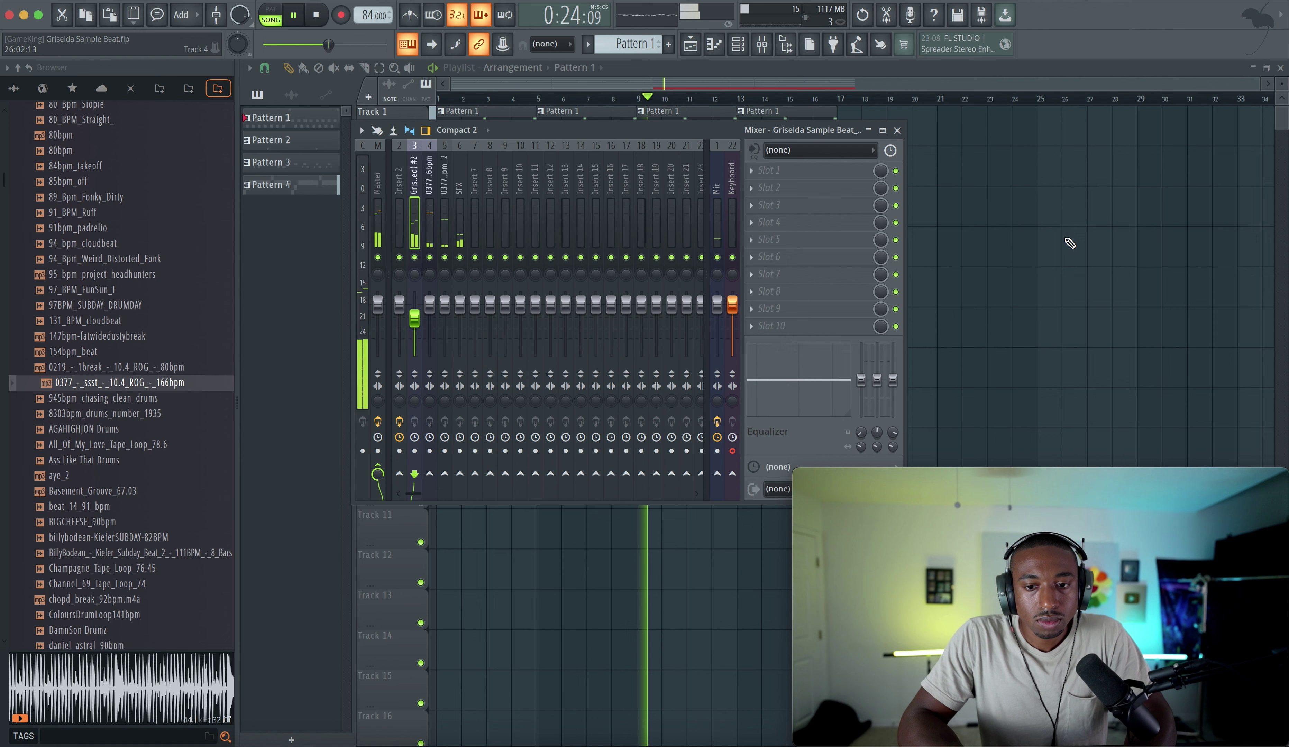
key("F9")
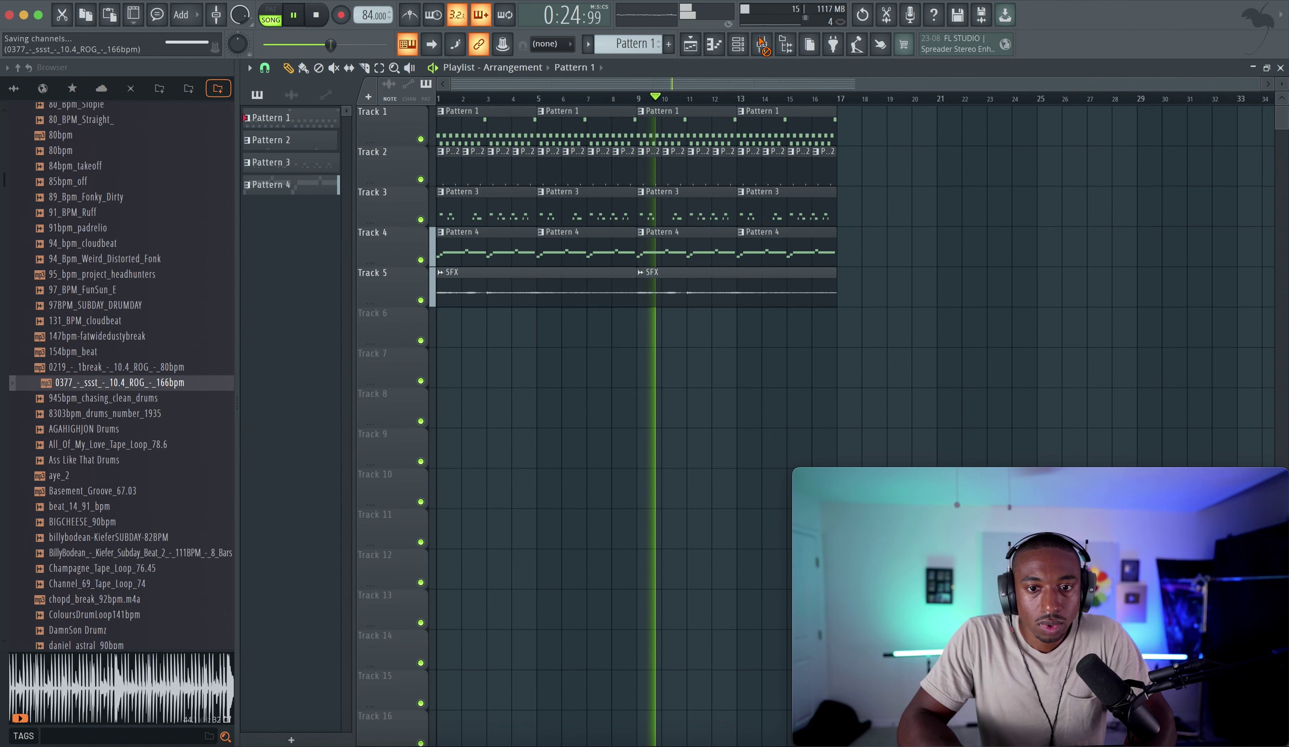
Record a two-bar take from the mixer's Keyboard input over the beat, starting at bar 1.
left_click(761, 44)
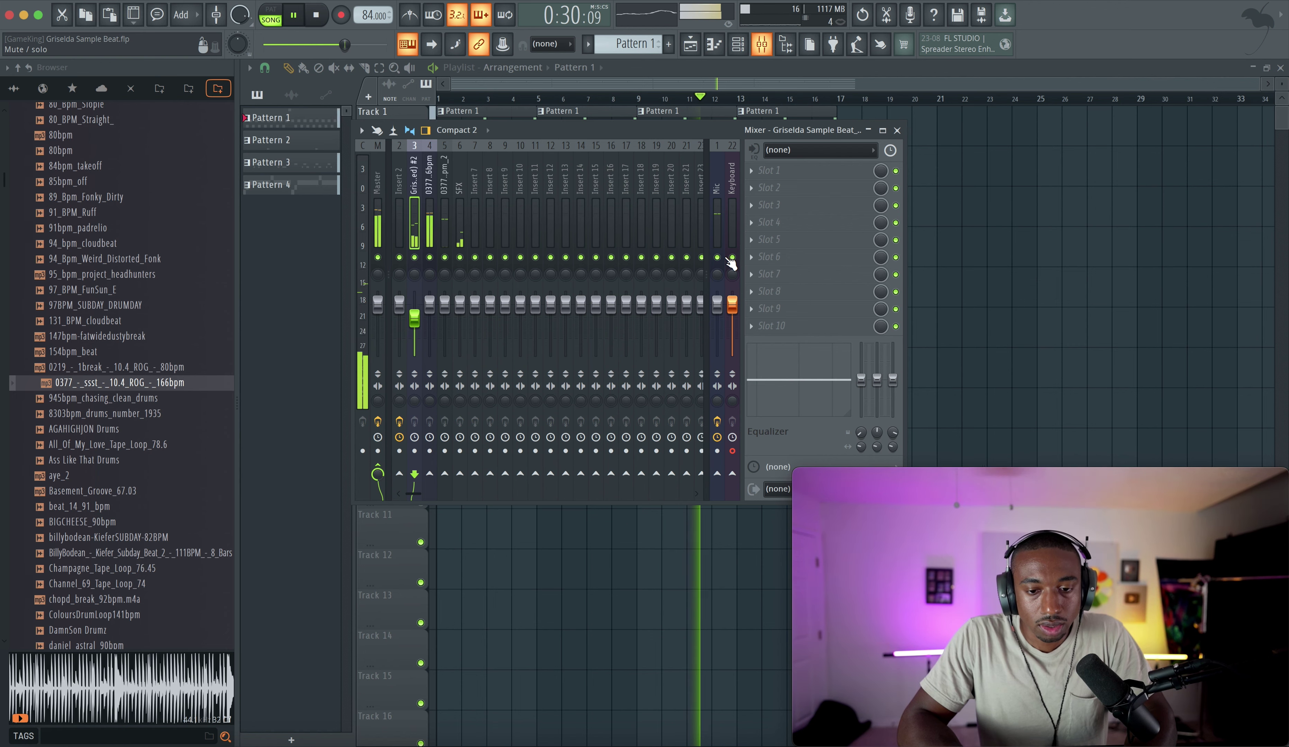
left_click(992, 250)
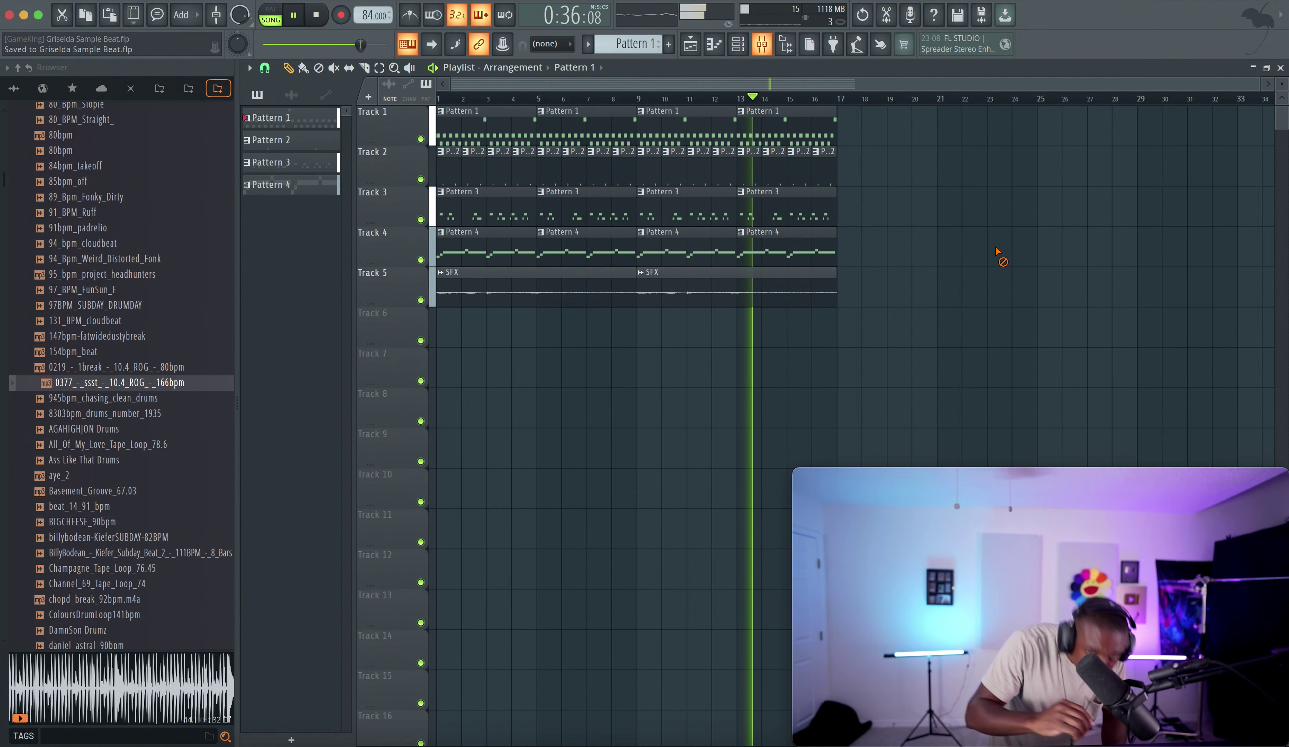
left_click(761, 45)
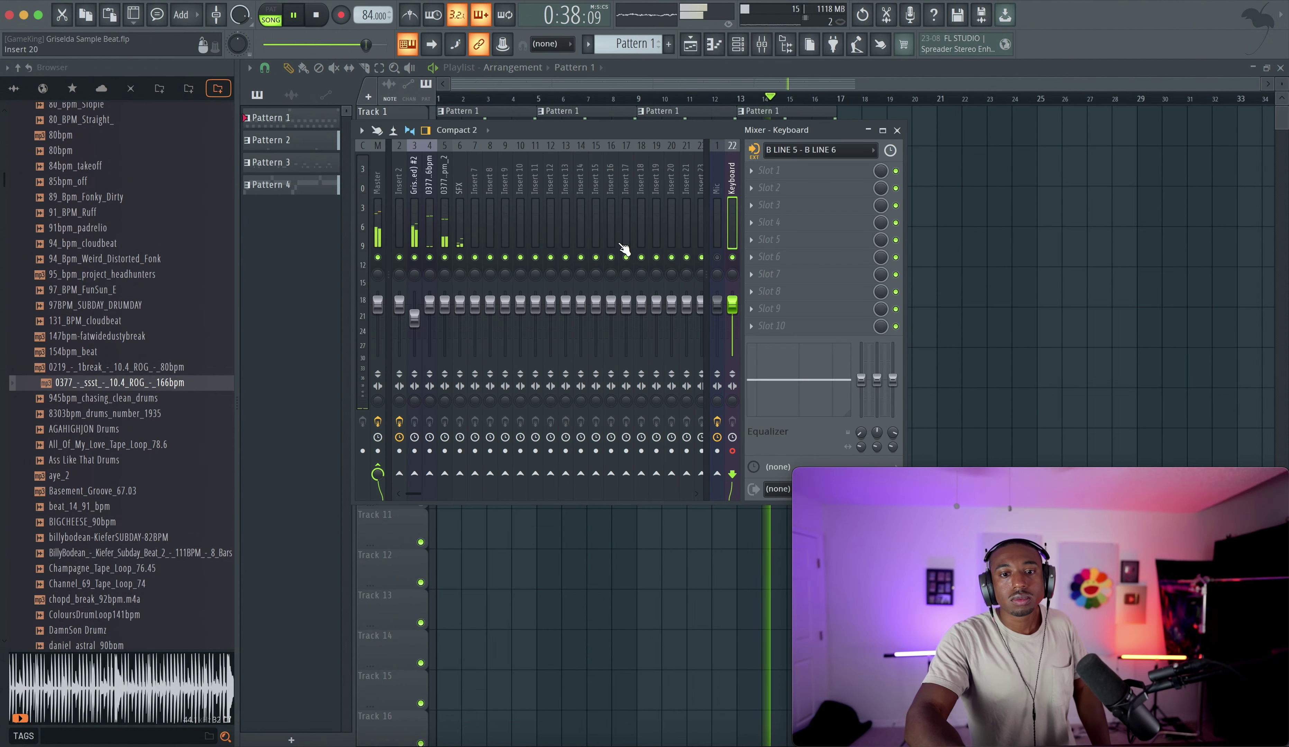
left_click(322, 16)
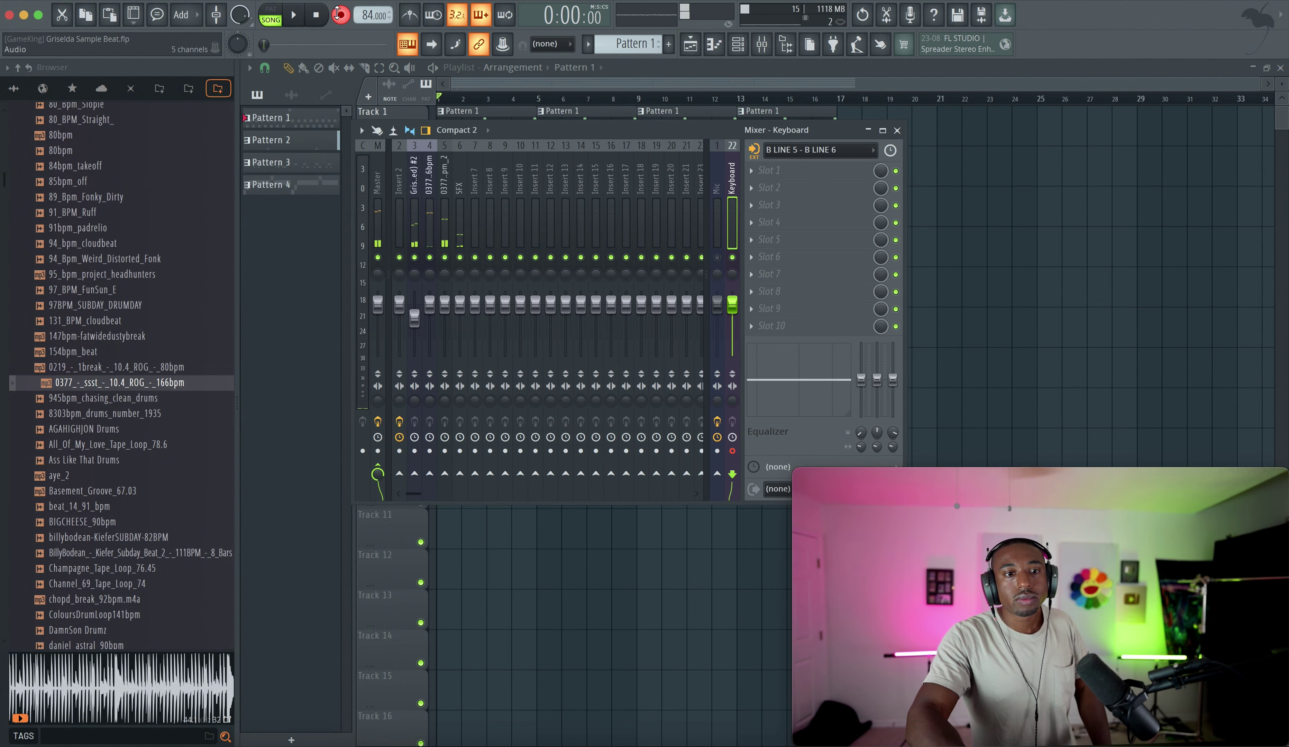
left_click(919, 229)
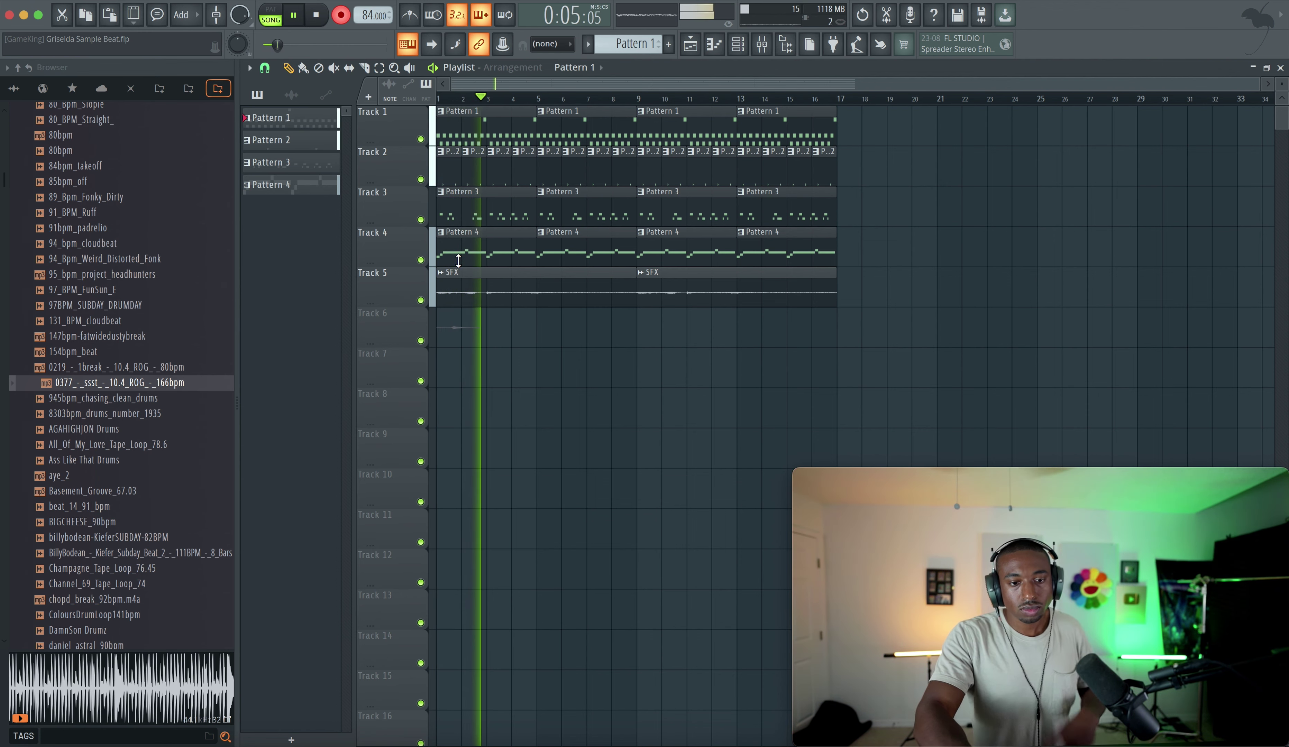
key("space")
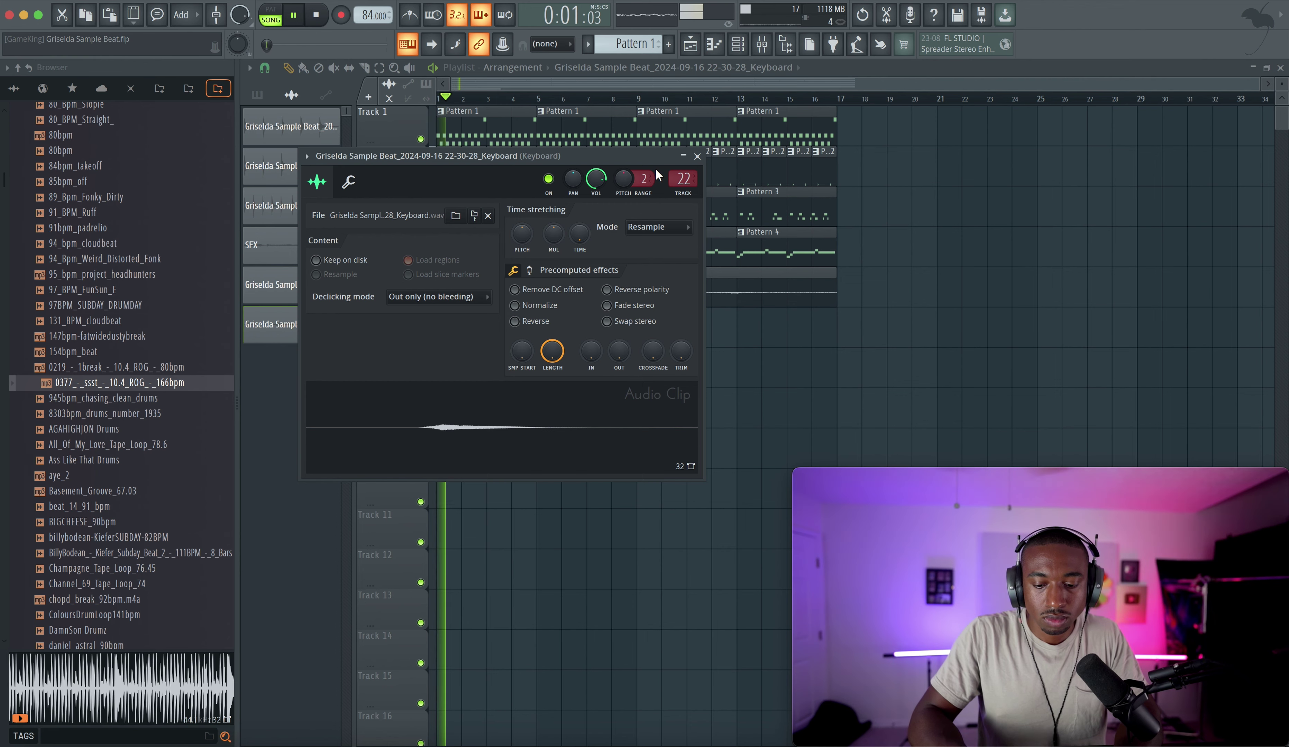
Route the new keyboard recording to mixer track 7 and rename that track BOWL.
key("F9")
right_click(1011, 280)
left_click(762, 44)
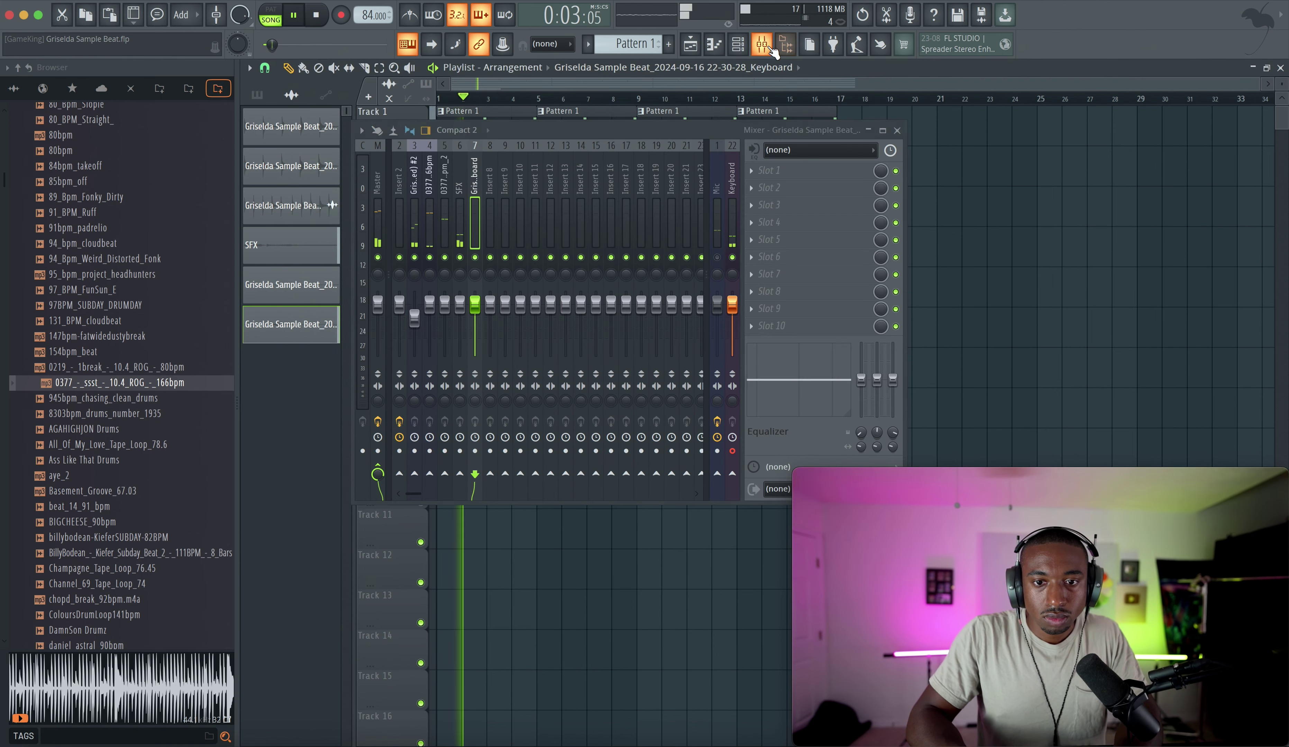
double_click(480, 195)
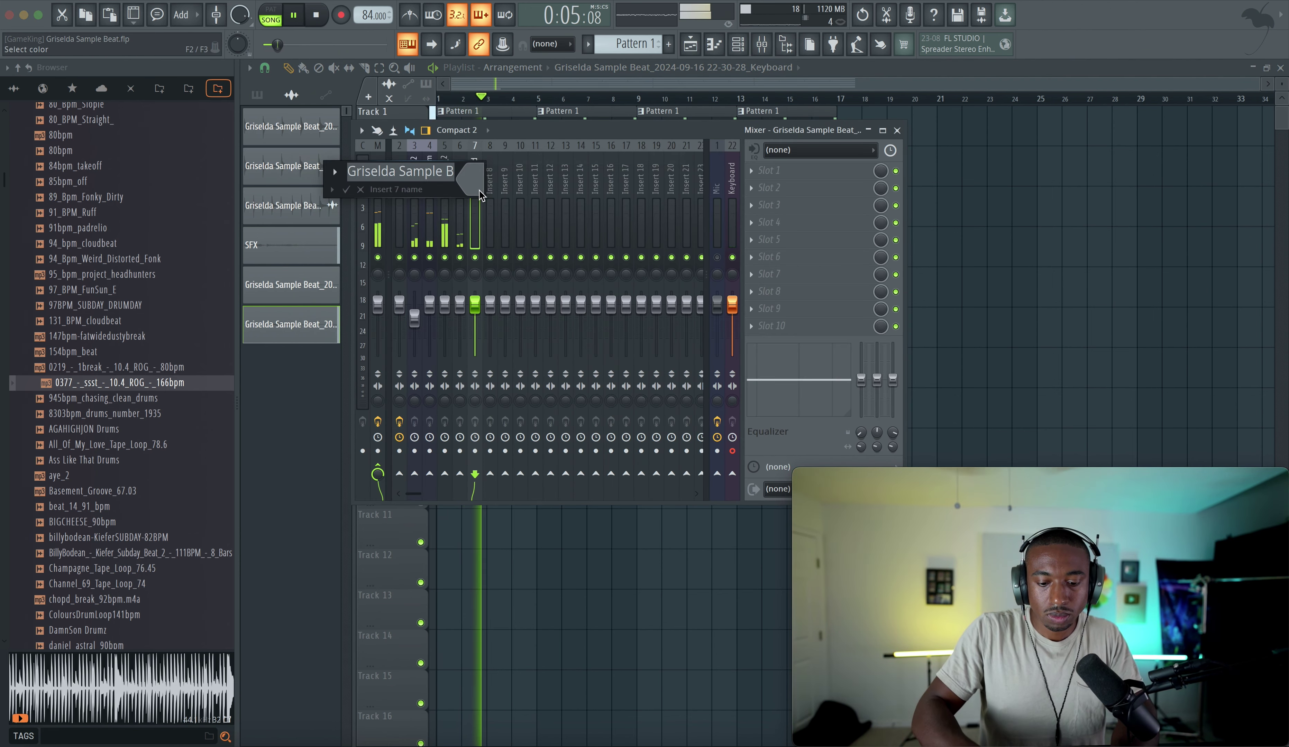
key("Return")
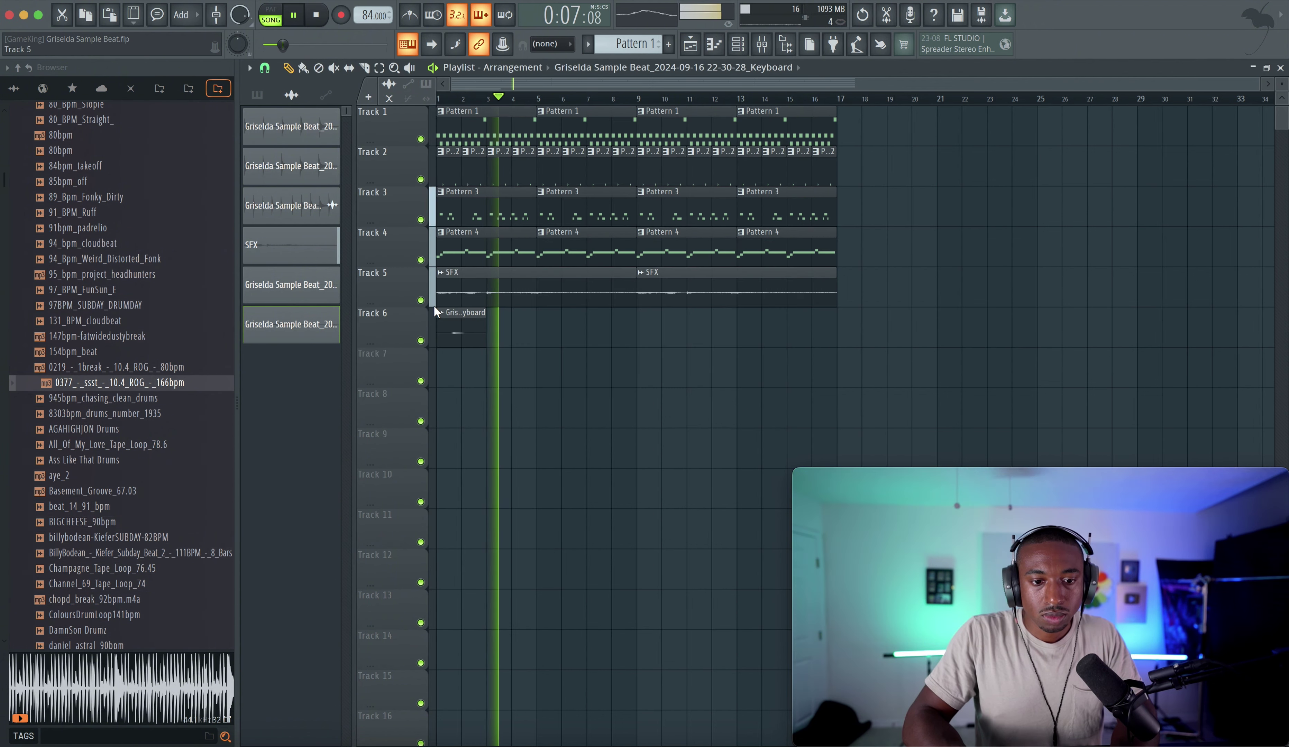
Rename the newly recorded audio clip on playlist Track 6 as BOWL SFX.
left_click(440, 312)
left_click(475, 376)
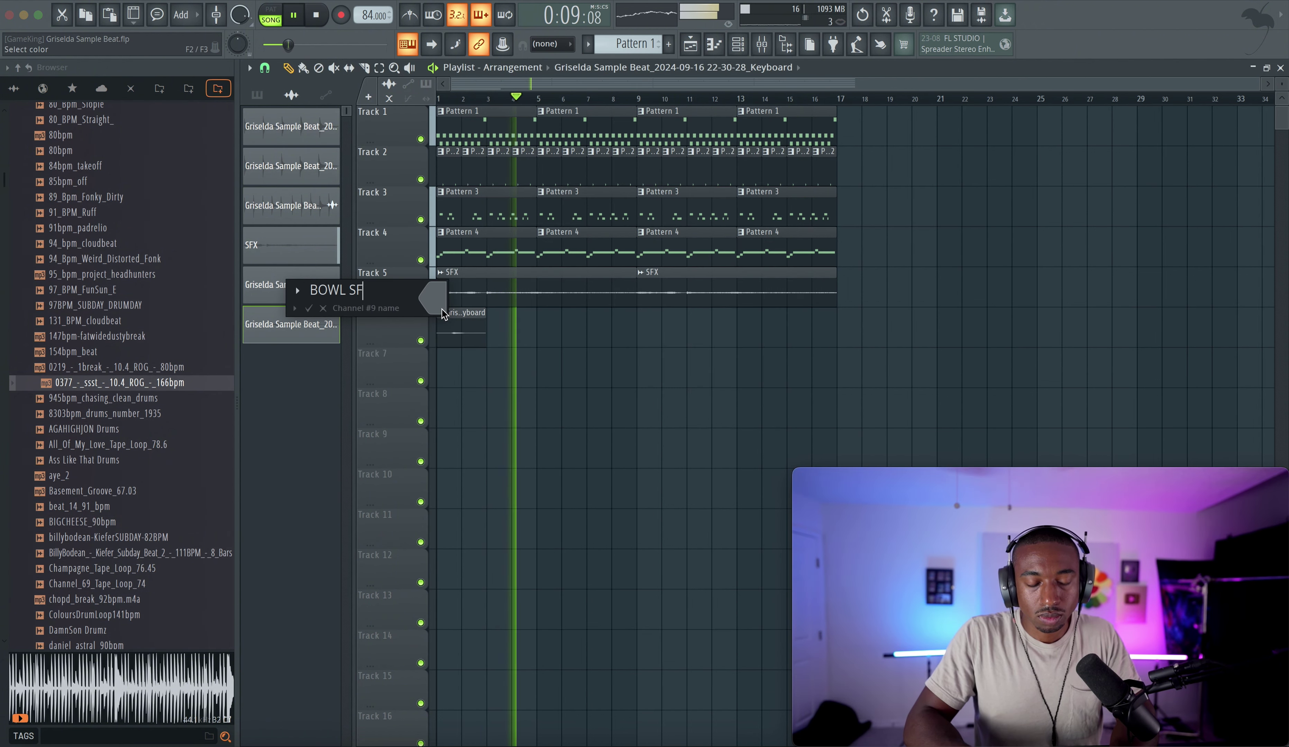
type("X")
key("Return")
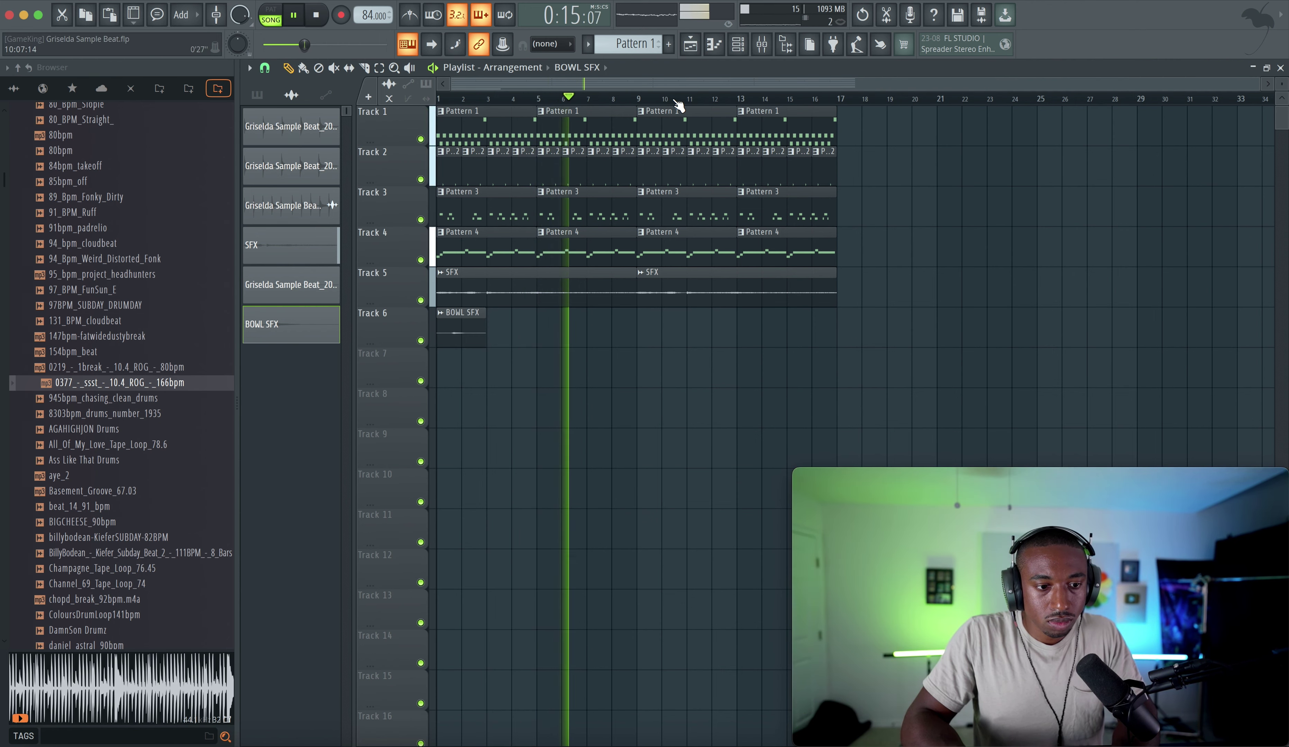
Copy the BOWL SFX clip to bar 9 on Track 6, then mute playlist Track 3.
left_click_drag(462, 318, 664, 316)
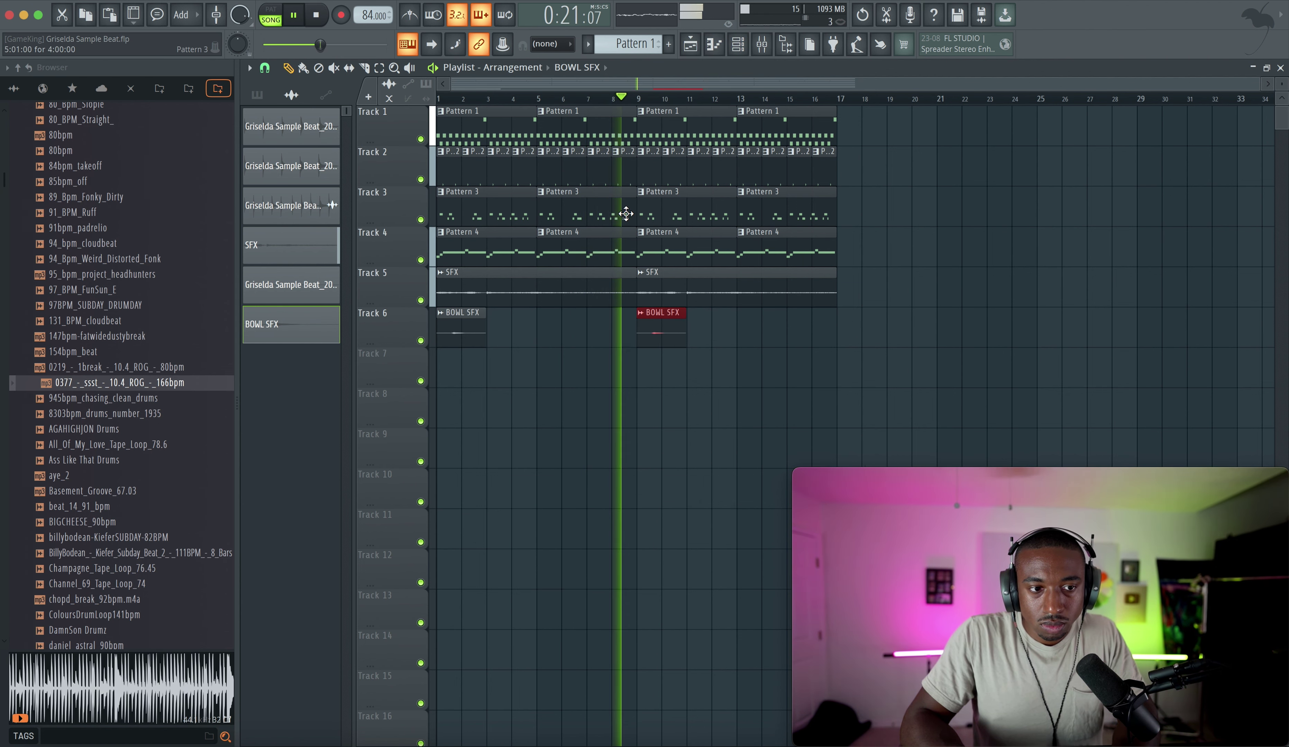
left_click(421, 220)
key("super+d")
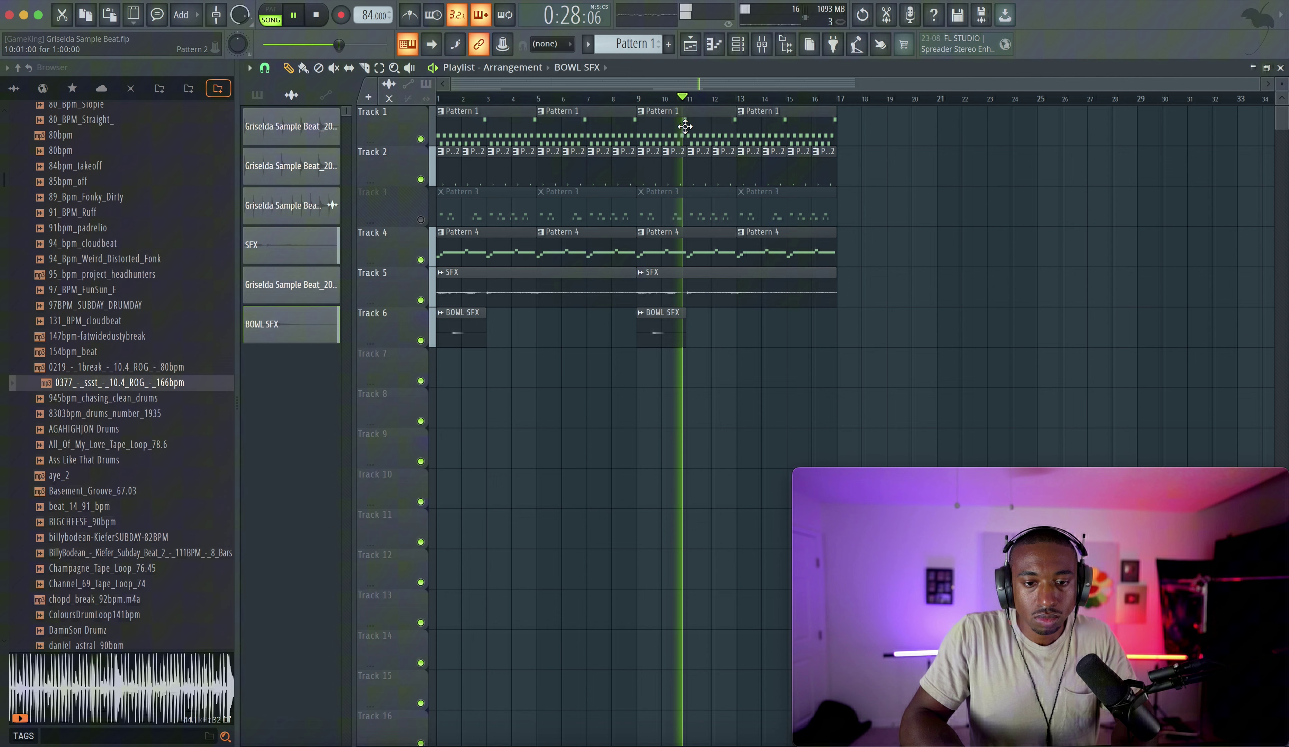
Open Pattern 2's 0377_-_ssst_-_10.4_ROG_-_166bpm_2 channel in the piano roll and lower the second note's velocity.
left_click(738, 54)
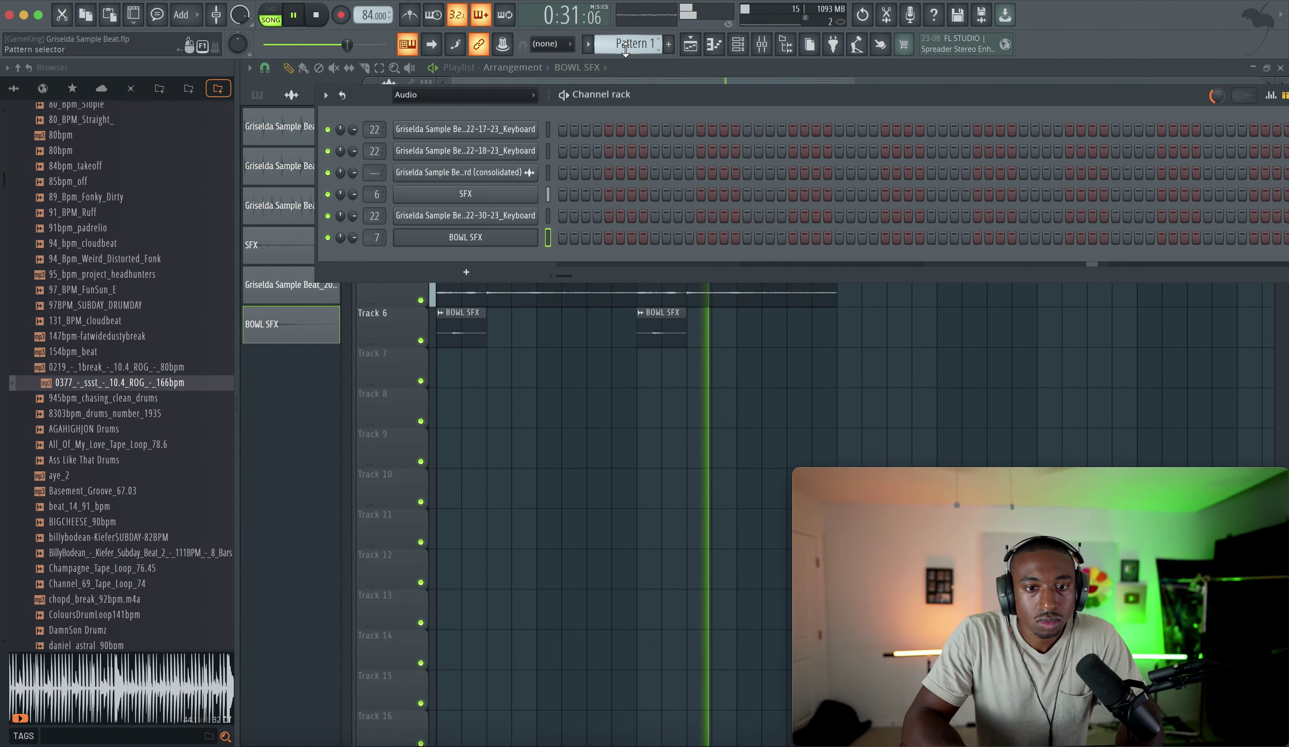
scroll(625, 49, "up", 1)
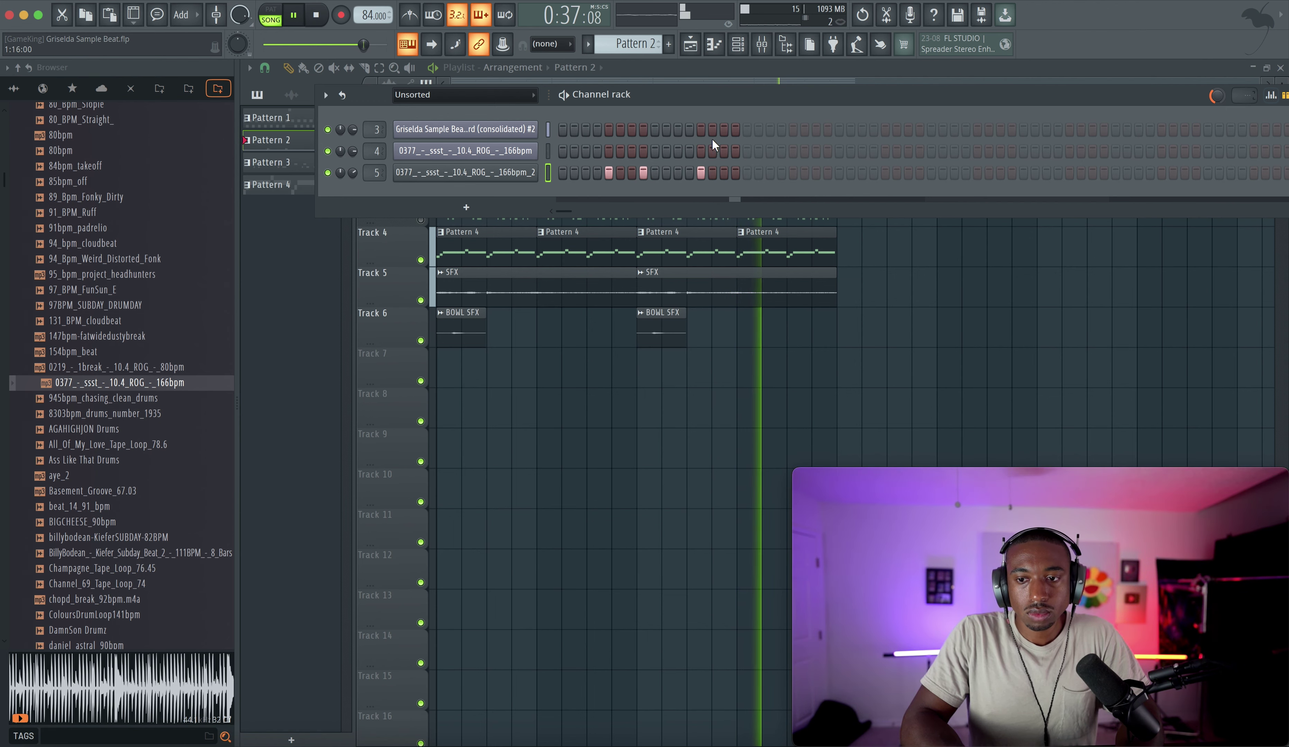
right_click(468, 172)
left_click(570, 173)
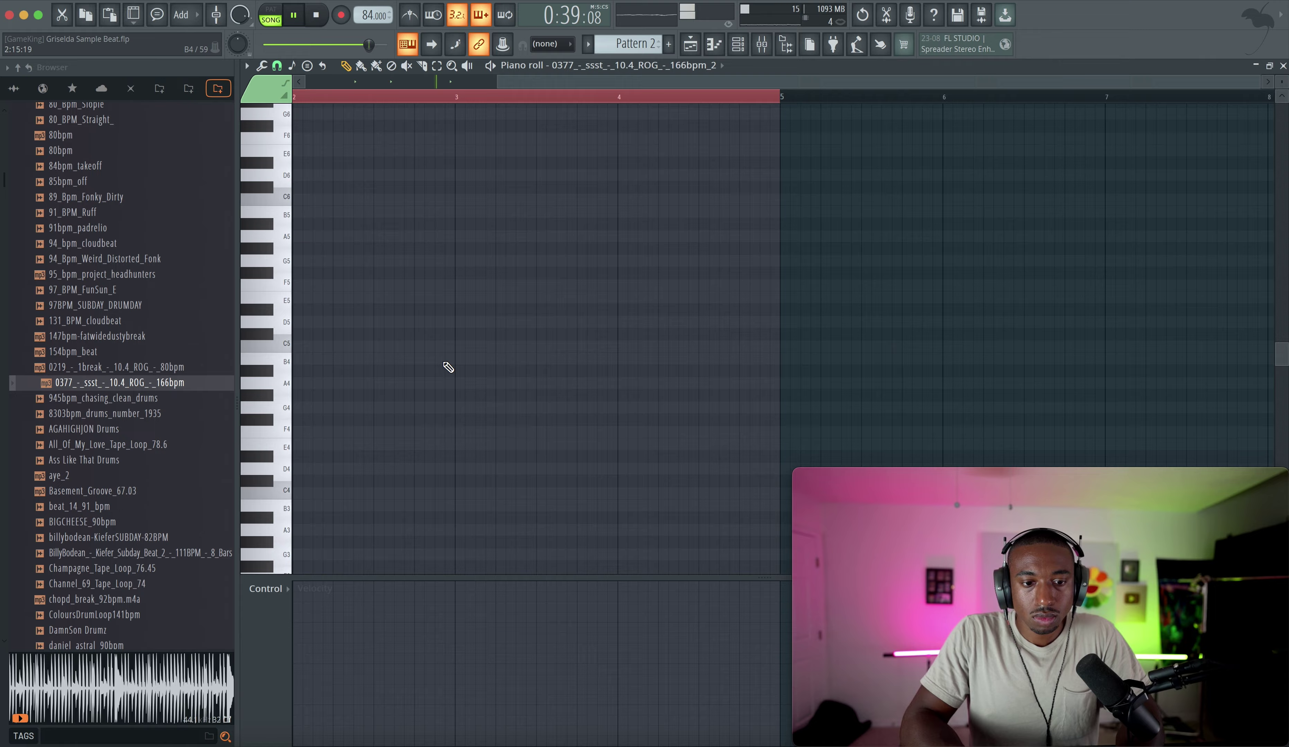
scroll(448, 367, "left", 3)
scroll(448, 368, "up", 5)
scroll(448, 367, "down", 3)
left_click(364, 460)
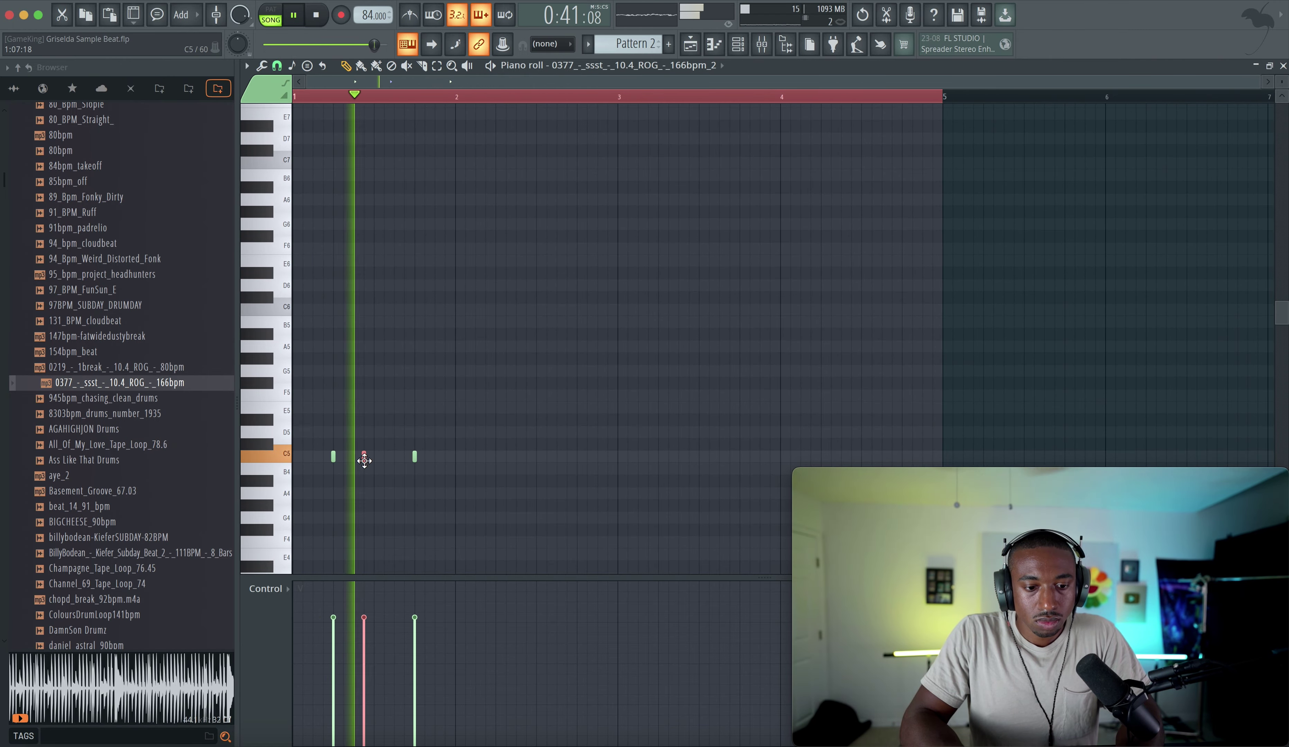
left_click_drag(364, 618, 368, 675)
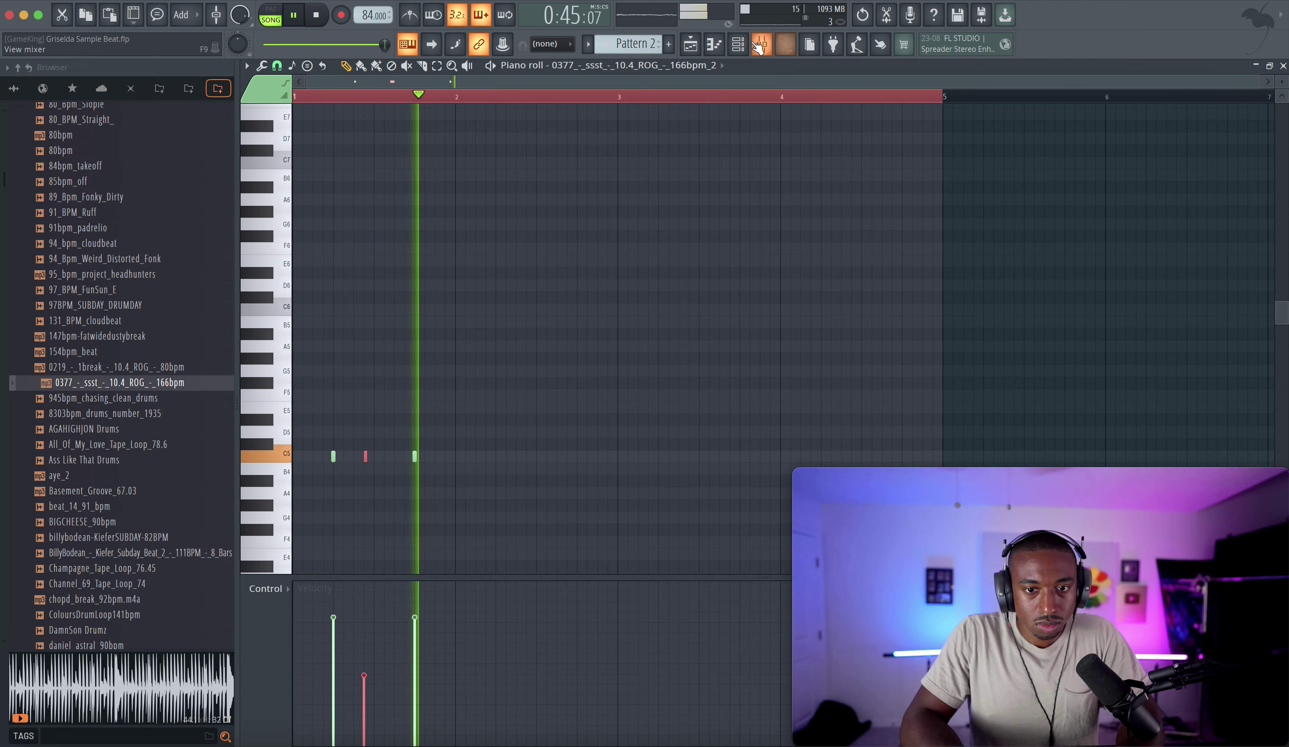
Enable the 166bpm_2 channel's volume envelope with hold raised to maximum, decay and sustain at minimum, and release at 12%.
key("F6")
left_click(465, 172)
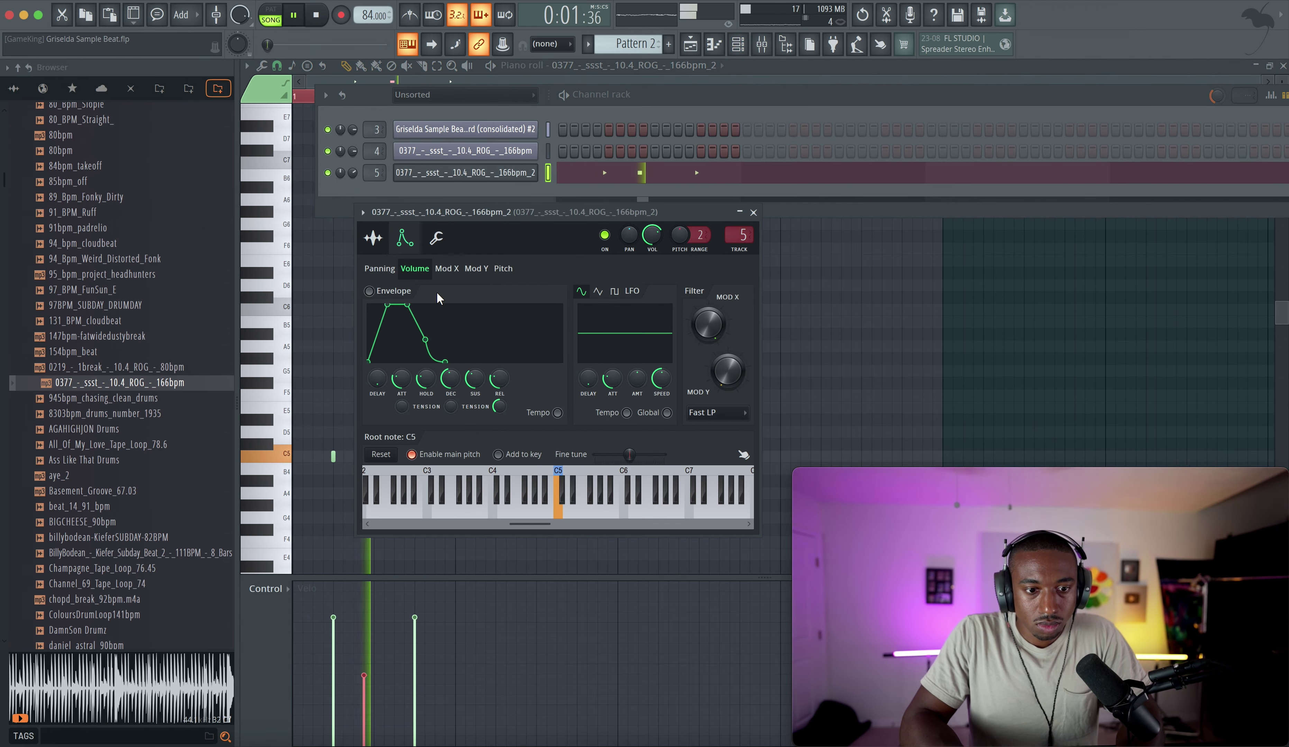
left_click_drag(426, 380, 449, 431)
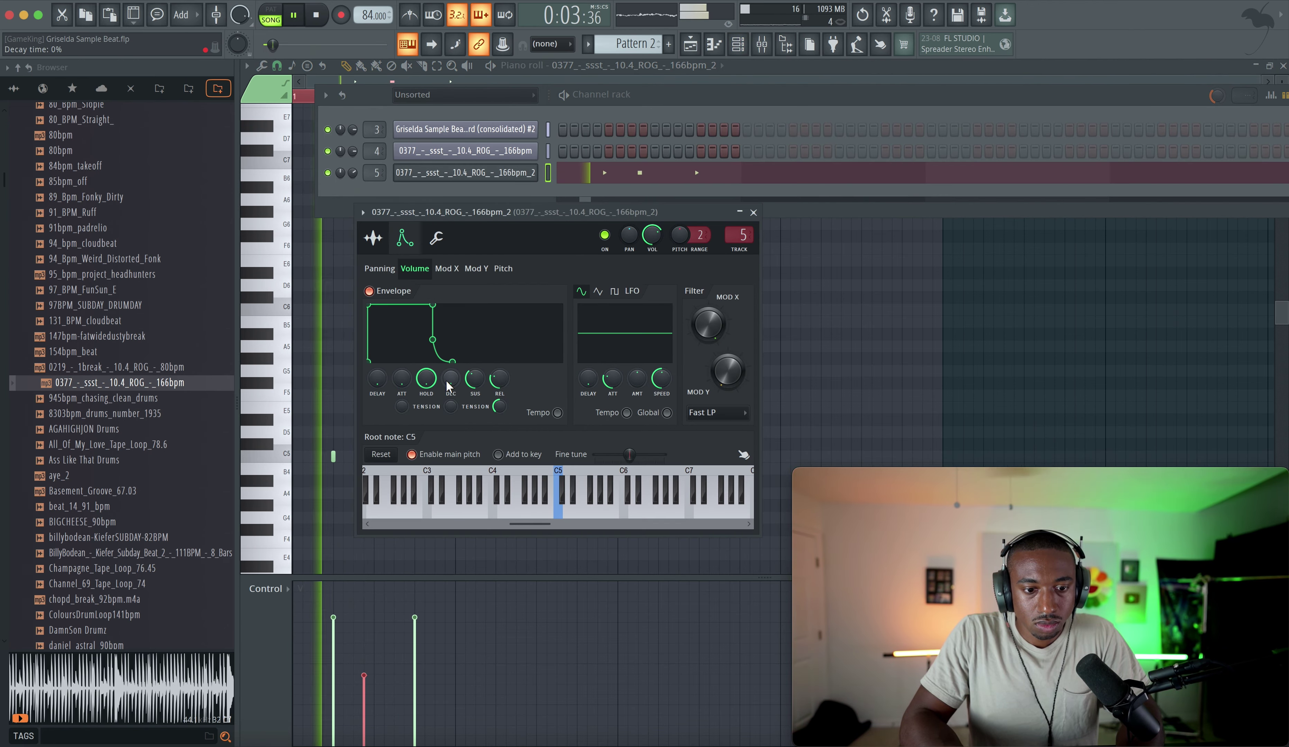
left_click_drag(475, 381, 499, 406)
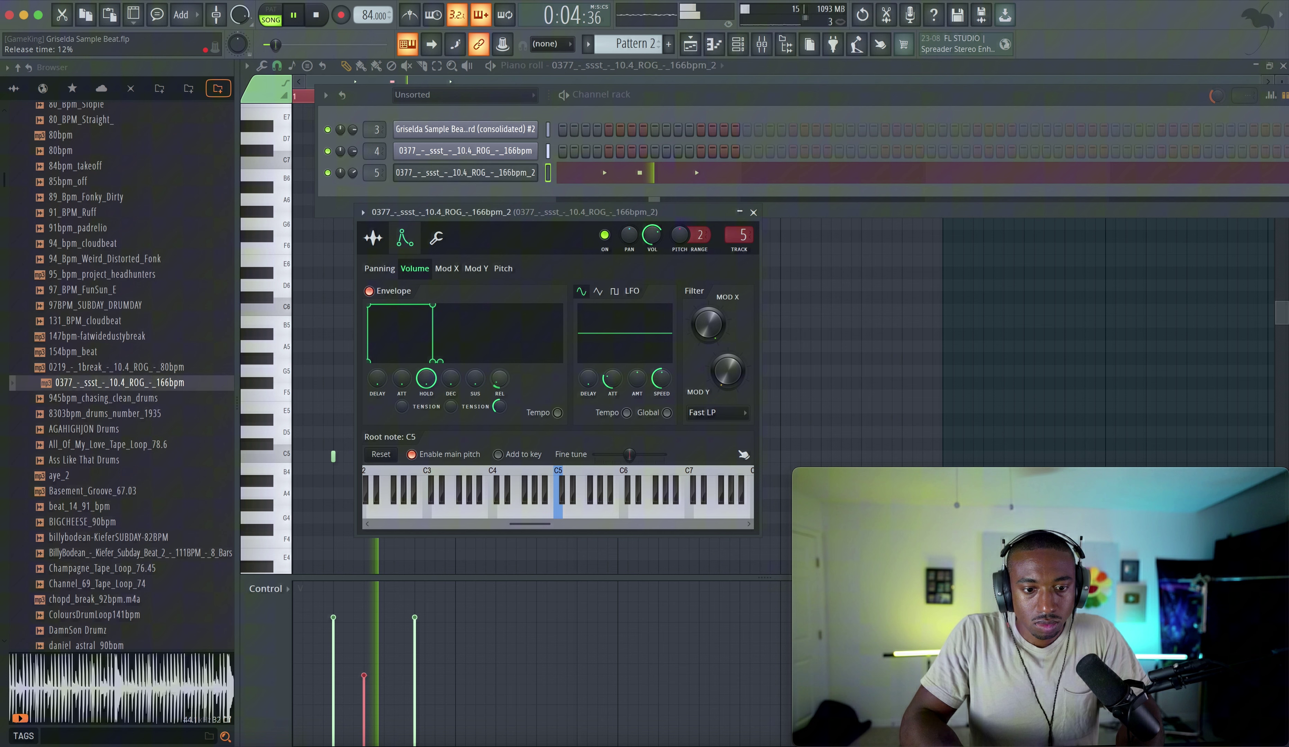
left_click(755, 212)
key("F6")
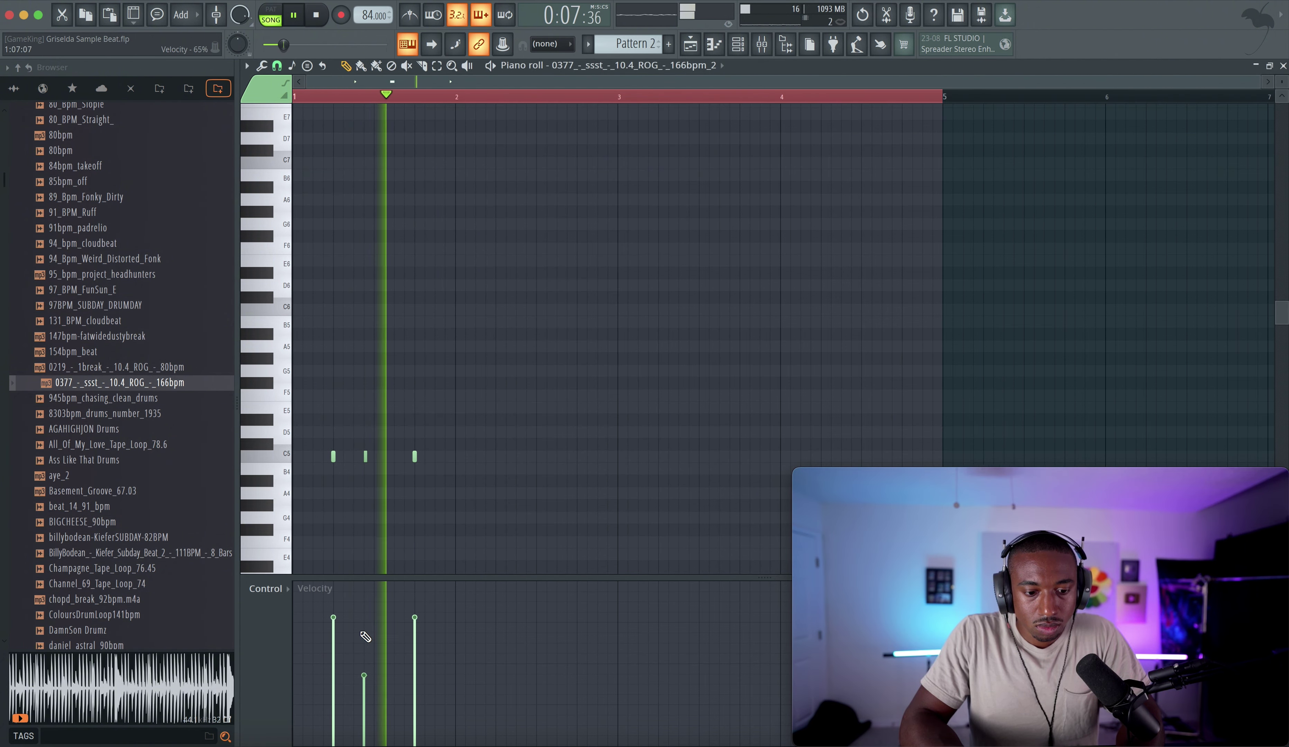
Set the second C5 note's velocity to about 56%, then select all three notes.
left_click(363, 653)
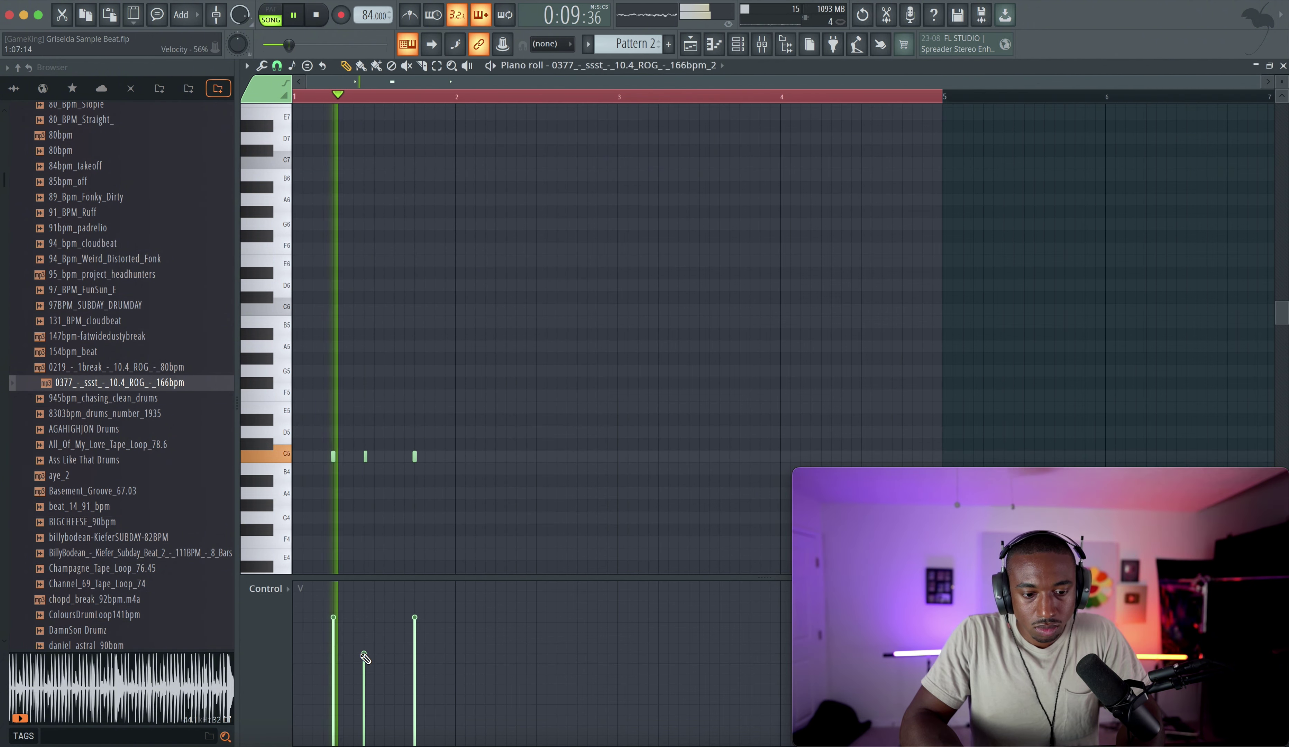
scroll(367, 477, "up", 2)
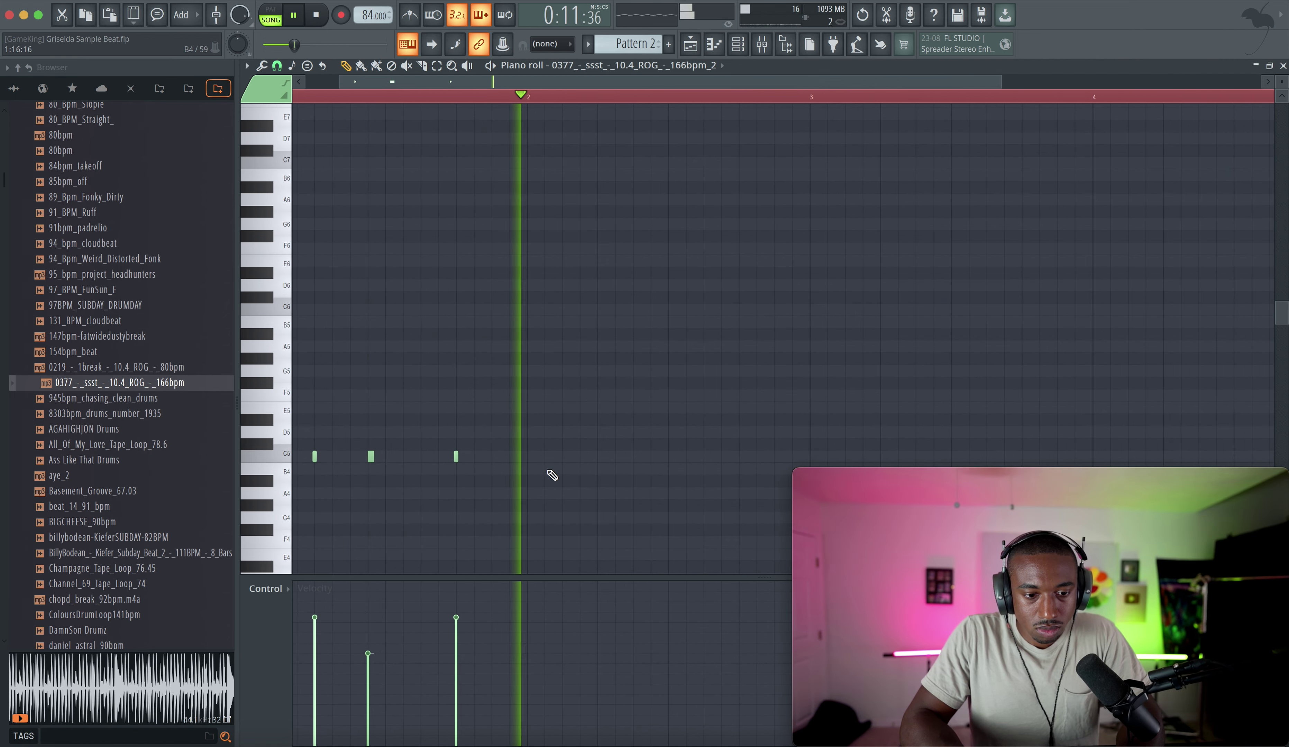
scroll(552, 476, "left", 2)
left_click_drag(335, 453, 605, 503)
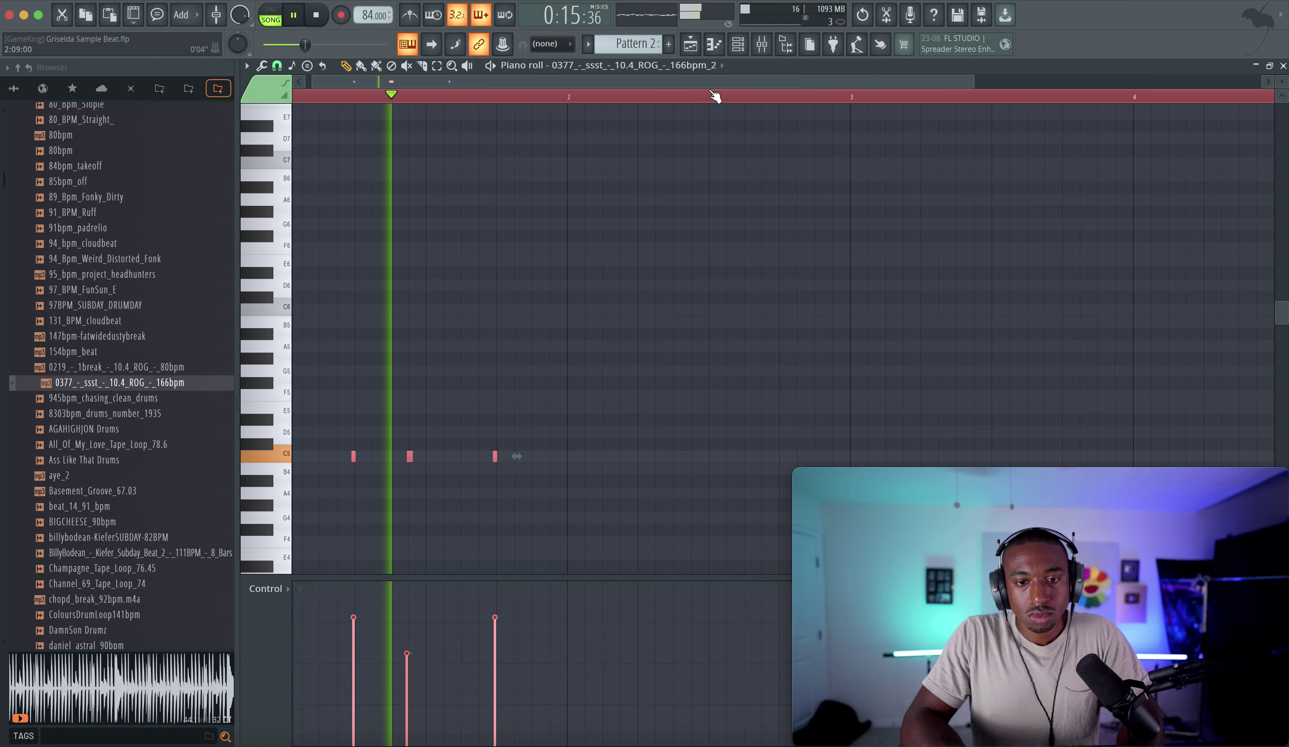
Switch to Pattern 1 and open its 0377_-_ssst_-_10.4_ROG_-_166bpm drum slices in the piano roll.
left_click(738, 44)
left_click_drag(641, 44, 640, 52)
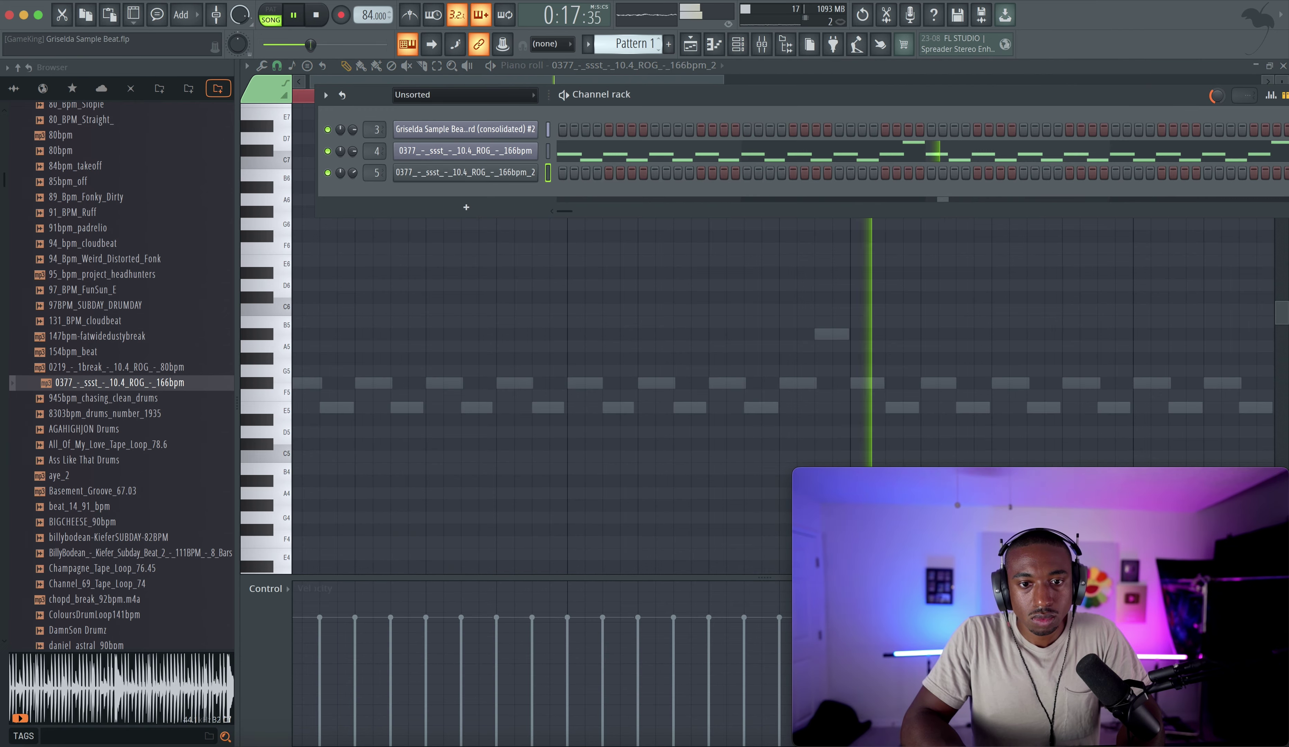
left_click(604, 156)
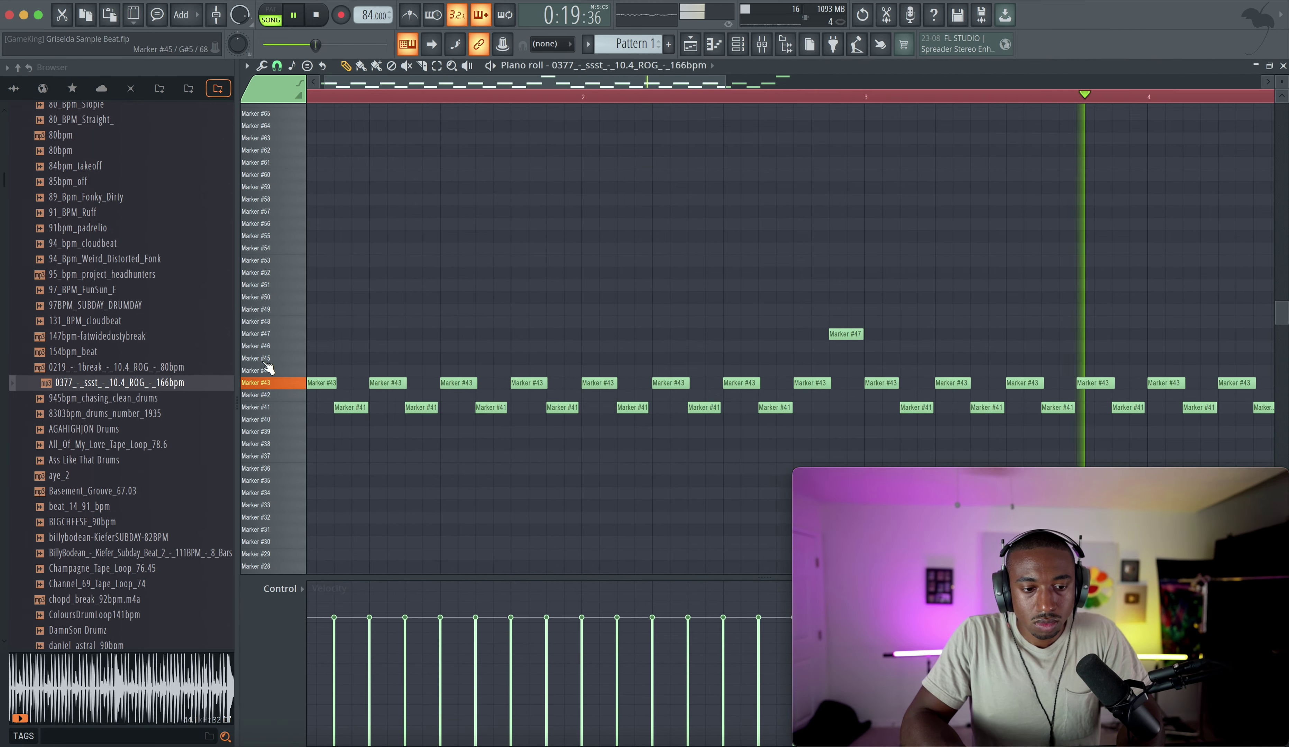
Toggle the mute on the mixer's Mic track, then restart song playback with the drum slices in view.
left_click(762, 44)
left_click(716, 260)
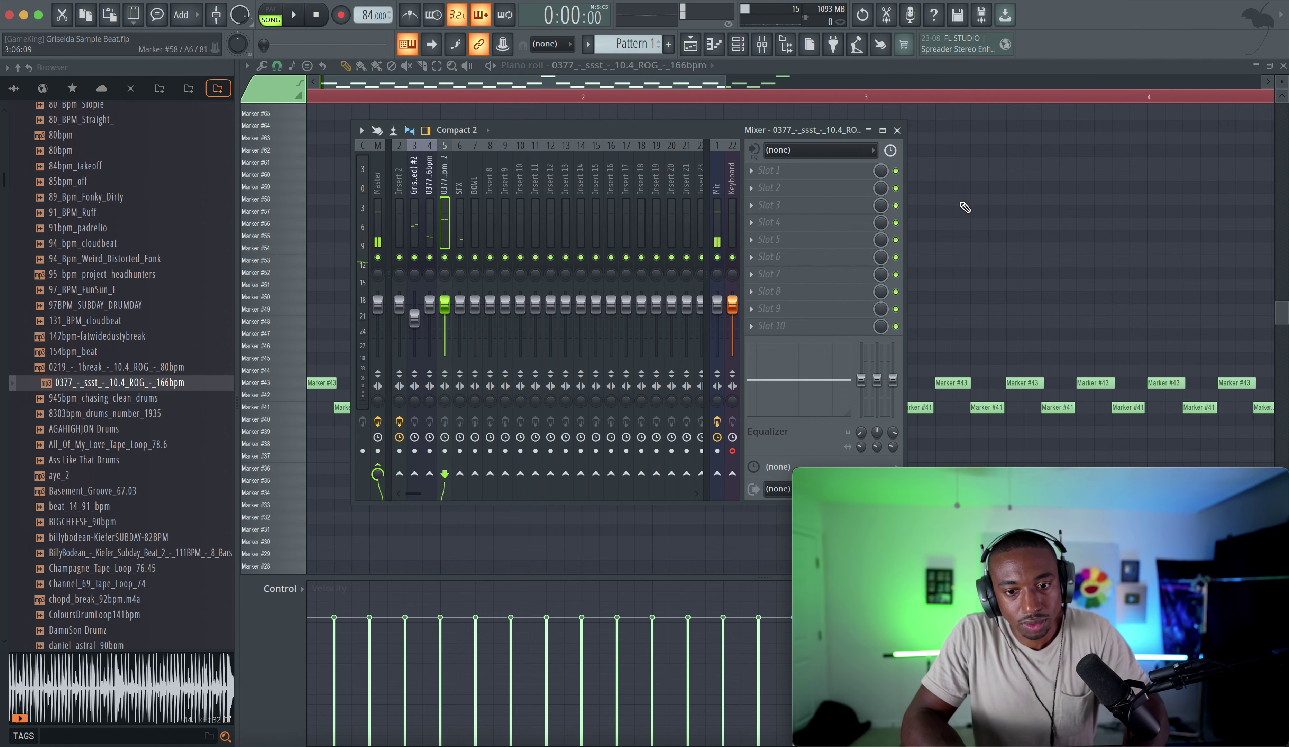
key("F9")
key("space")
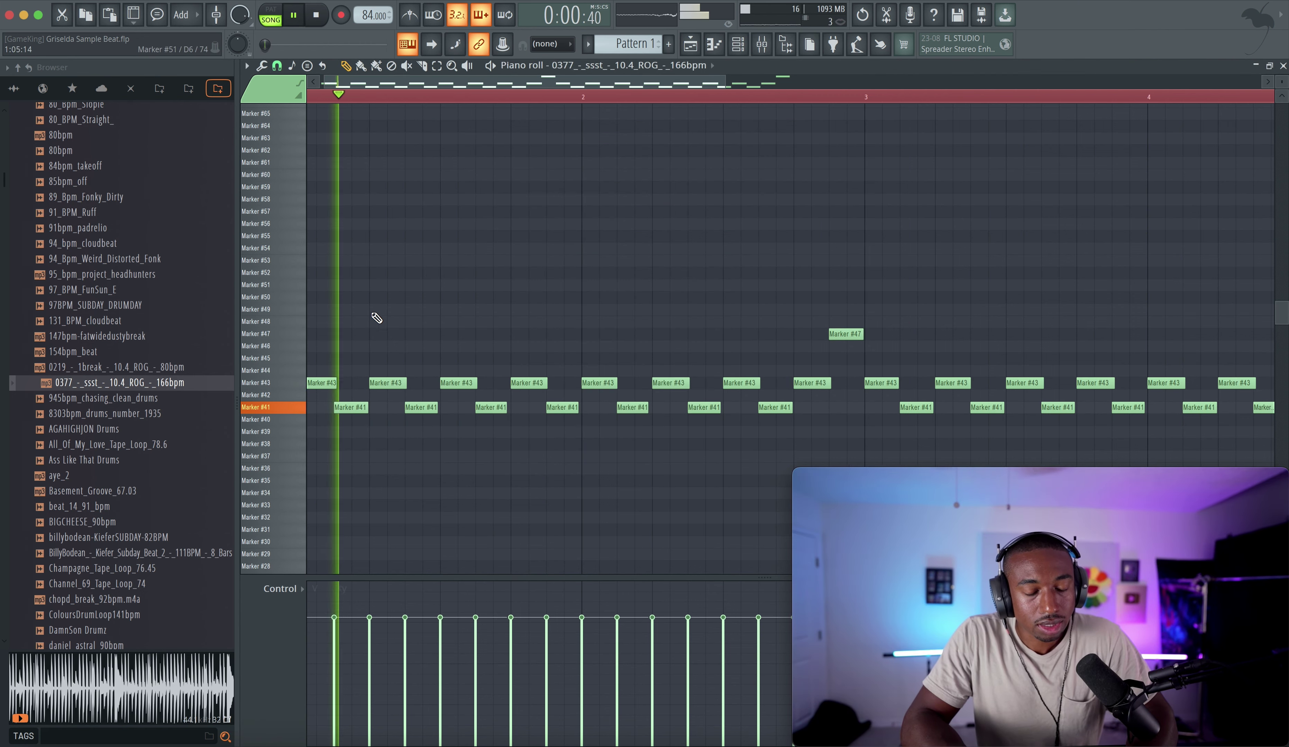
Isolate the Marker #47 notes in the Pattern 1 drum slices and nudge them slightly earlier.
left_click_drag(287, 382, 286, 410)
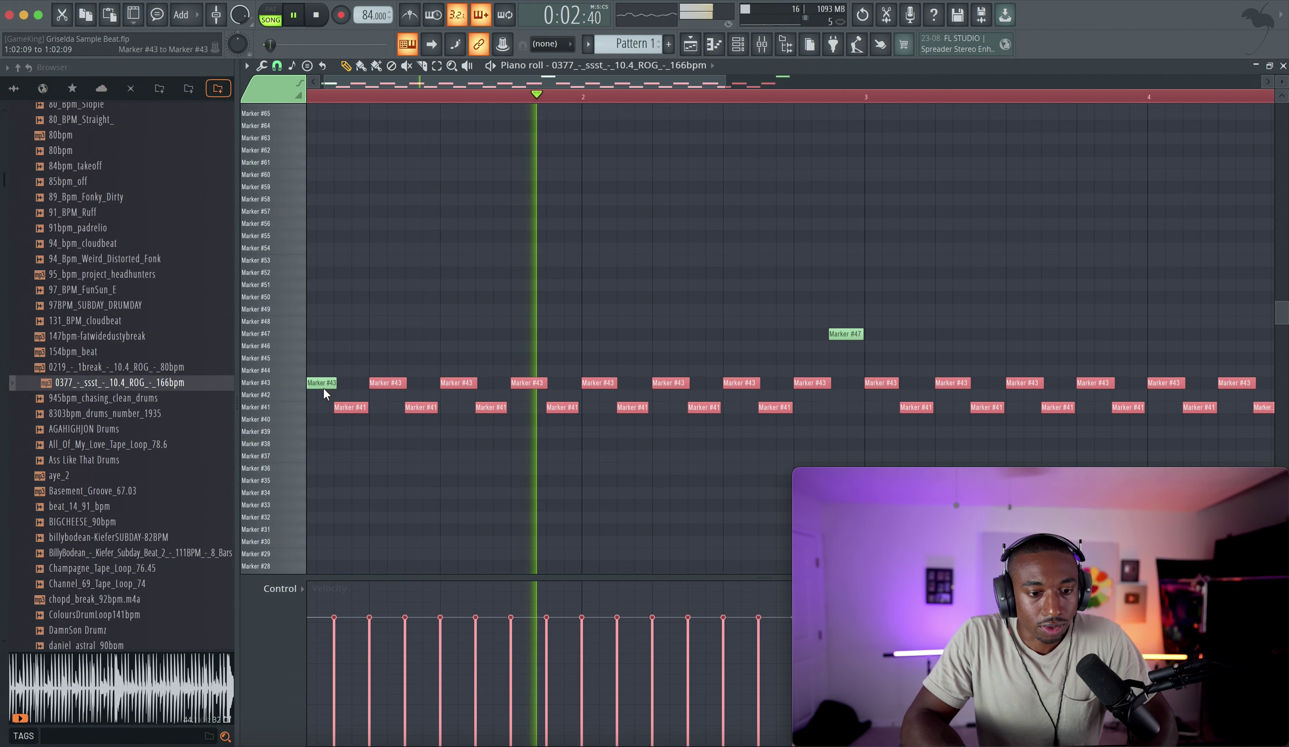
scroll(331, 386, "left", 1)
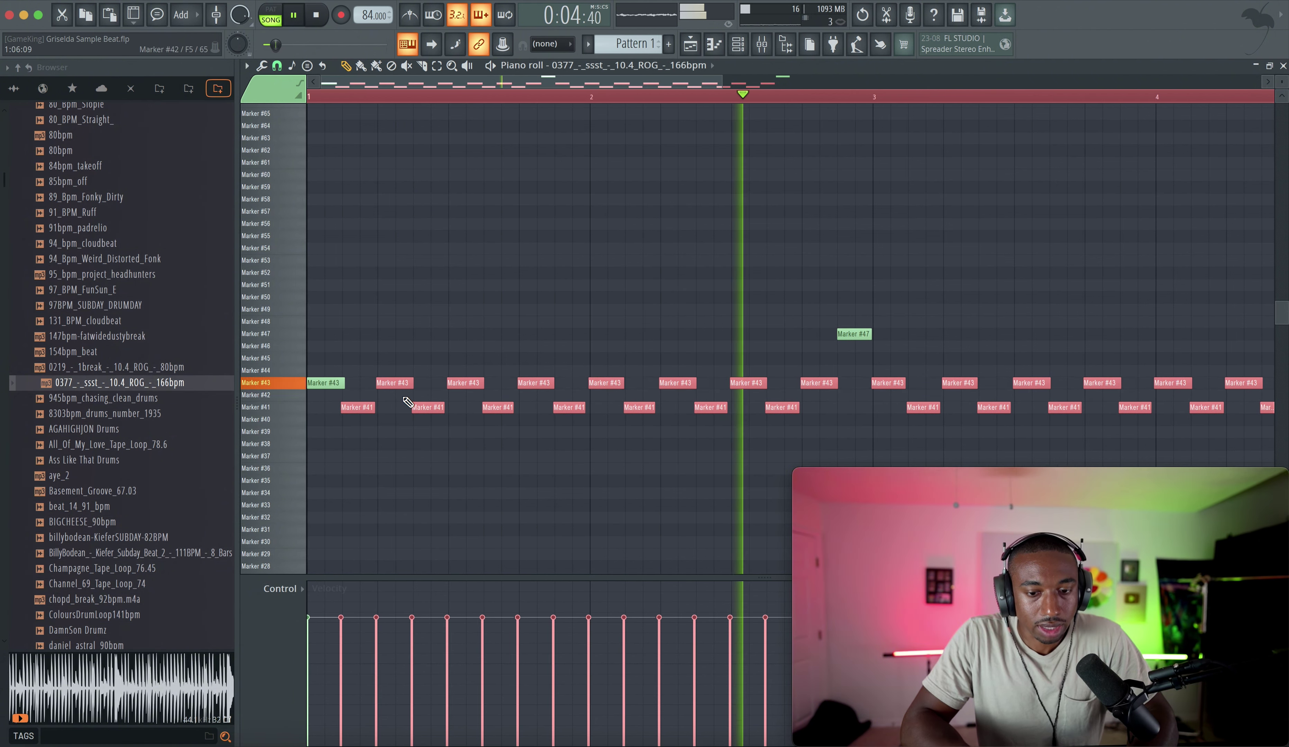
left_click_drag(305, 323, 286, 343)
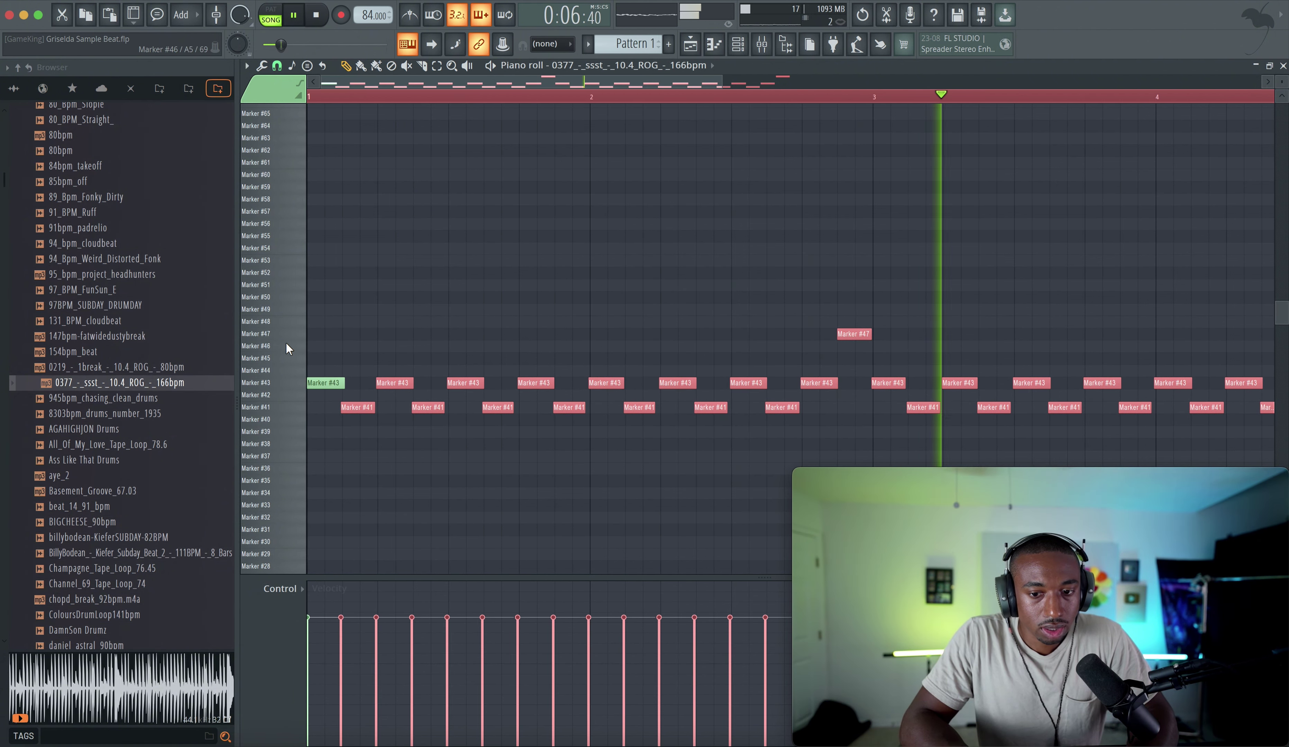
left_click(288, 336)
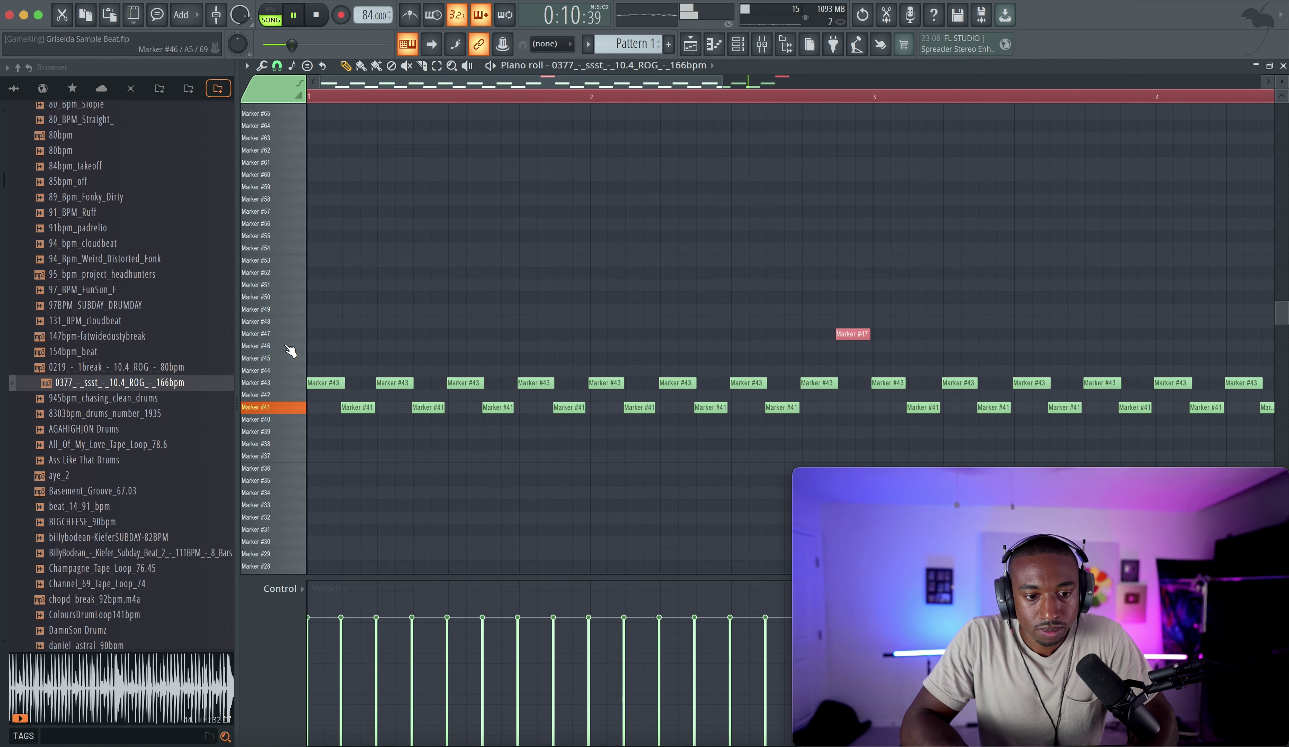
left_click_drag(286, 346, 272, 470)
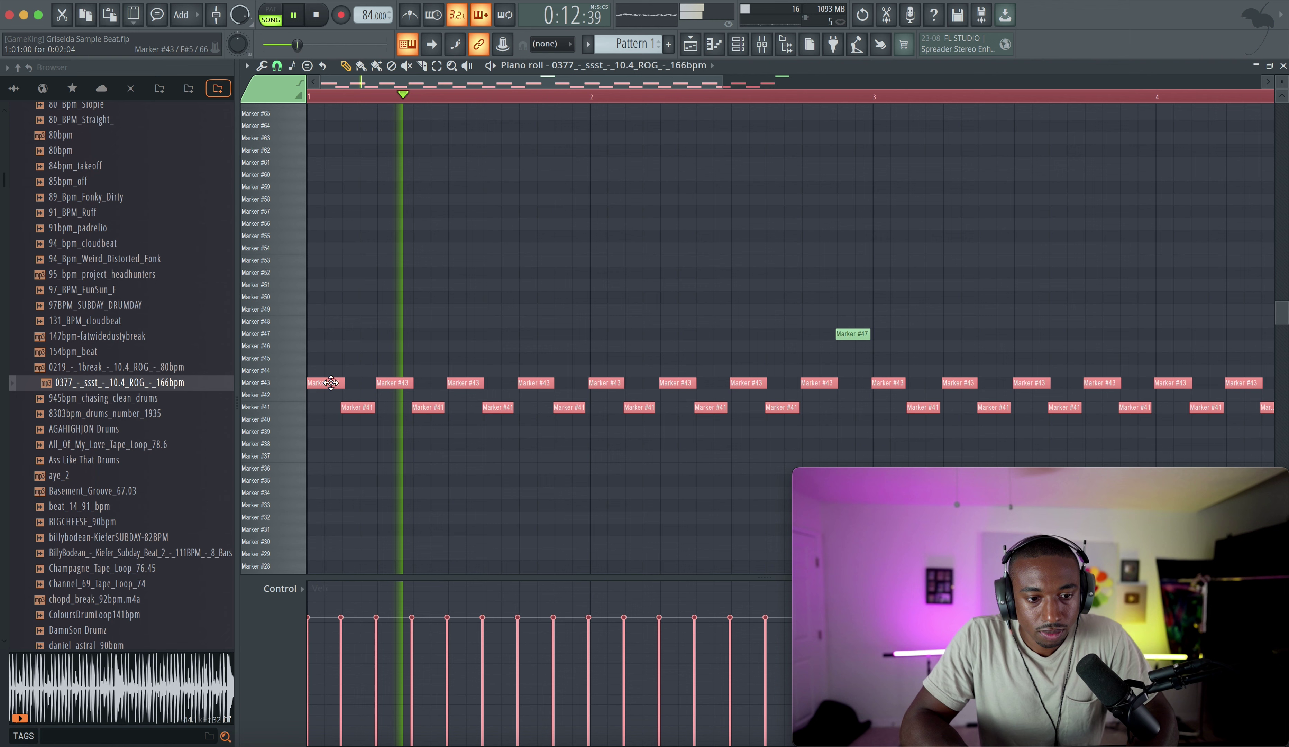
left_click(331, 383, "shift+super")
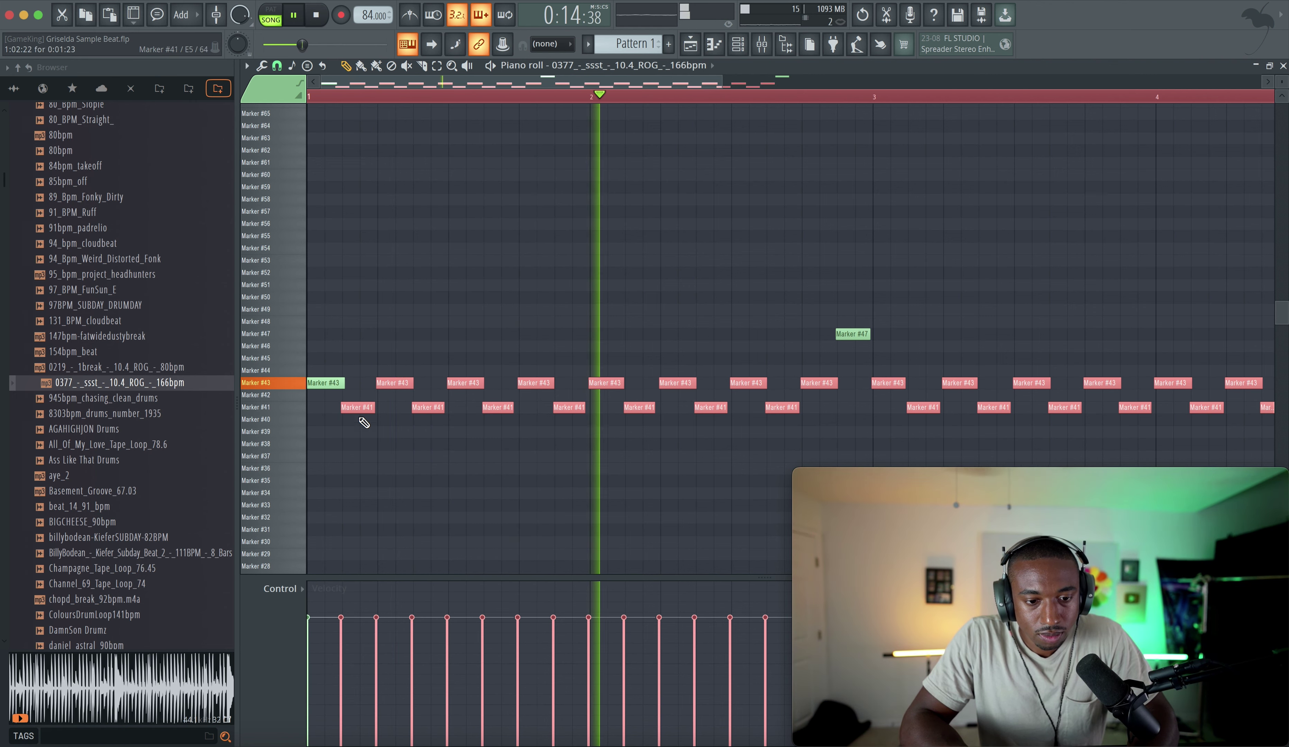
key("super+z")
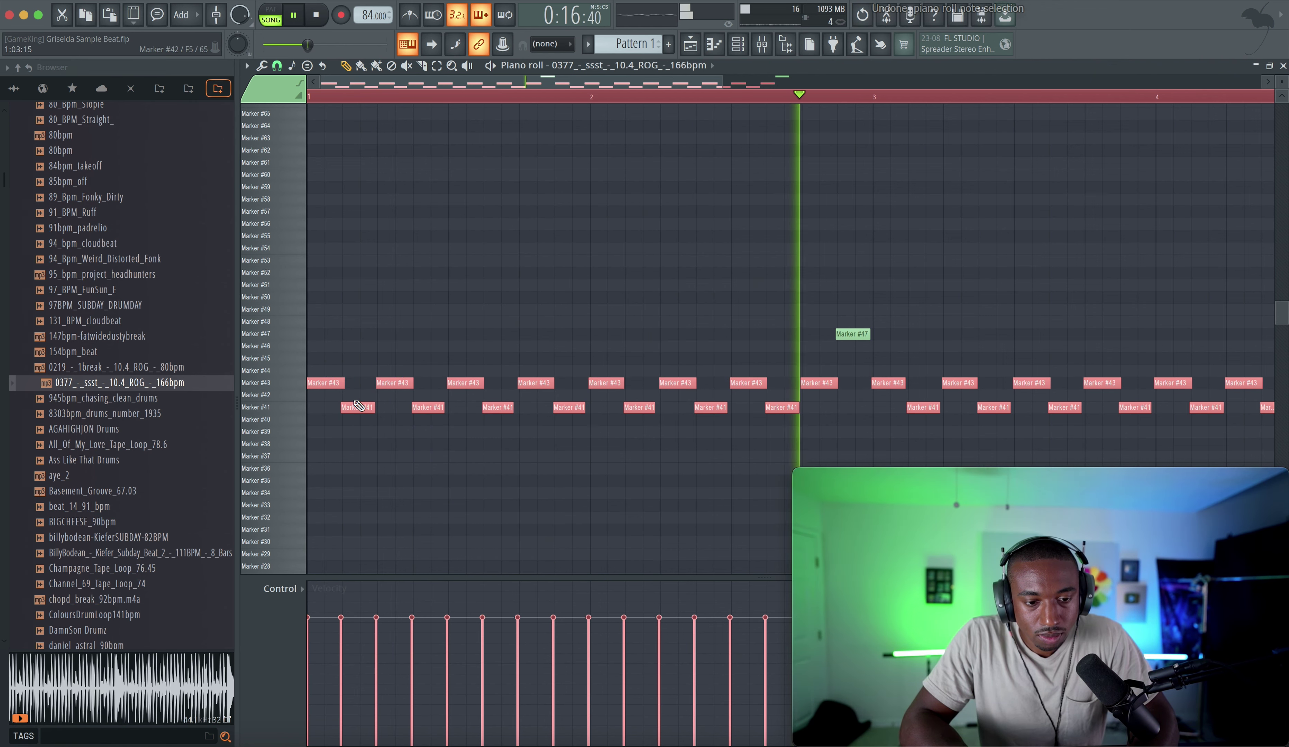
left_click(358, 406, "shift+super")
left_click(394, 383, "shift+super")
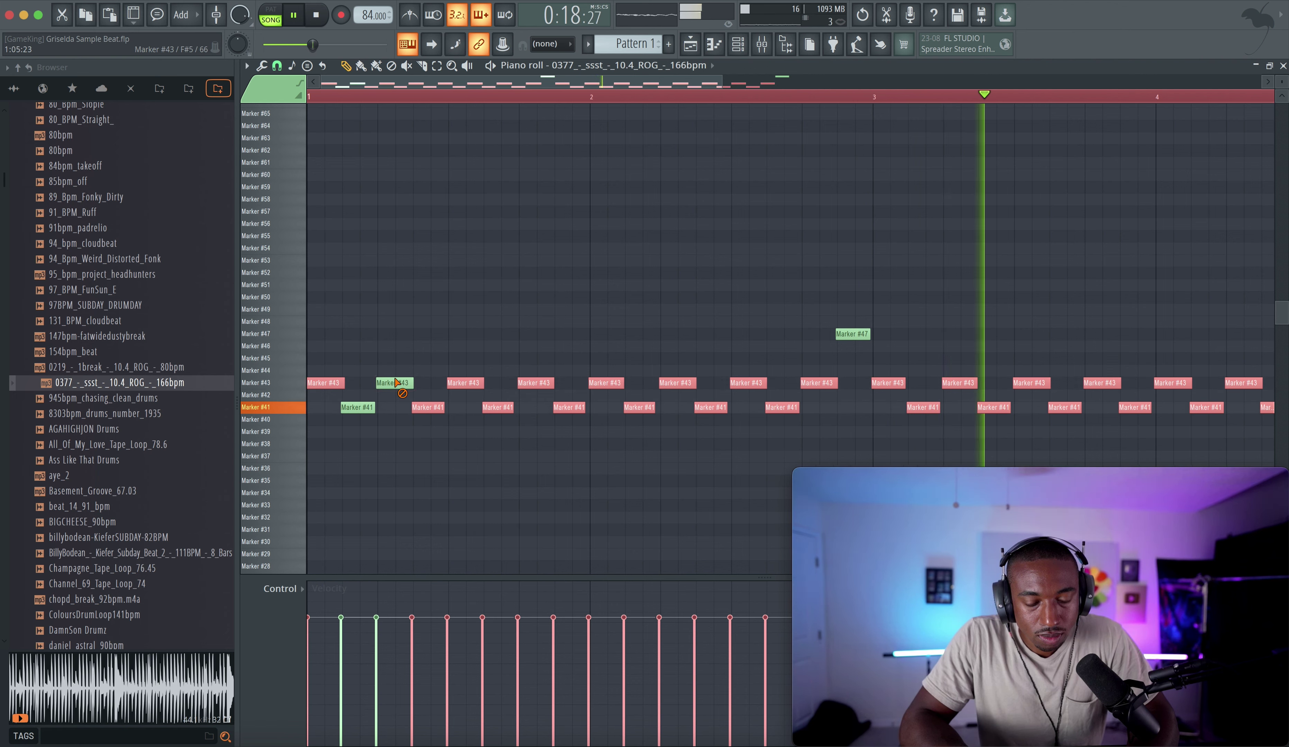
key("super+z")
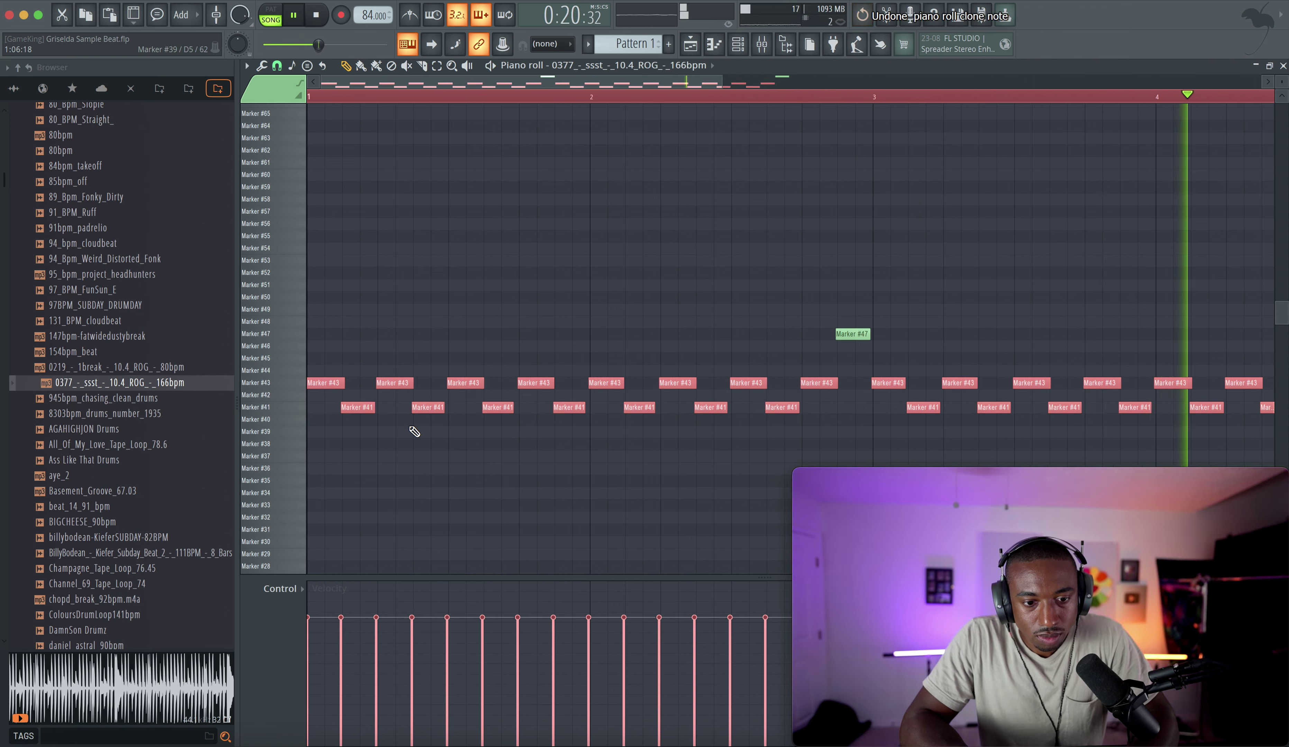
key("super+z")
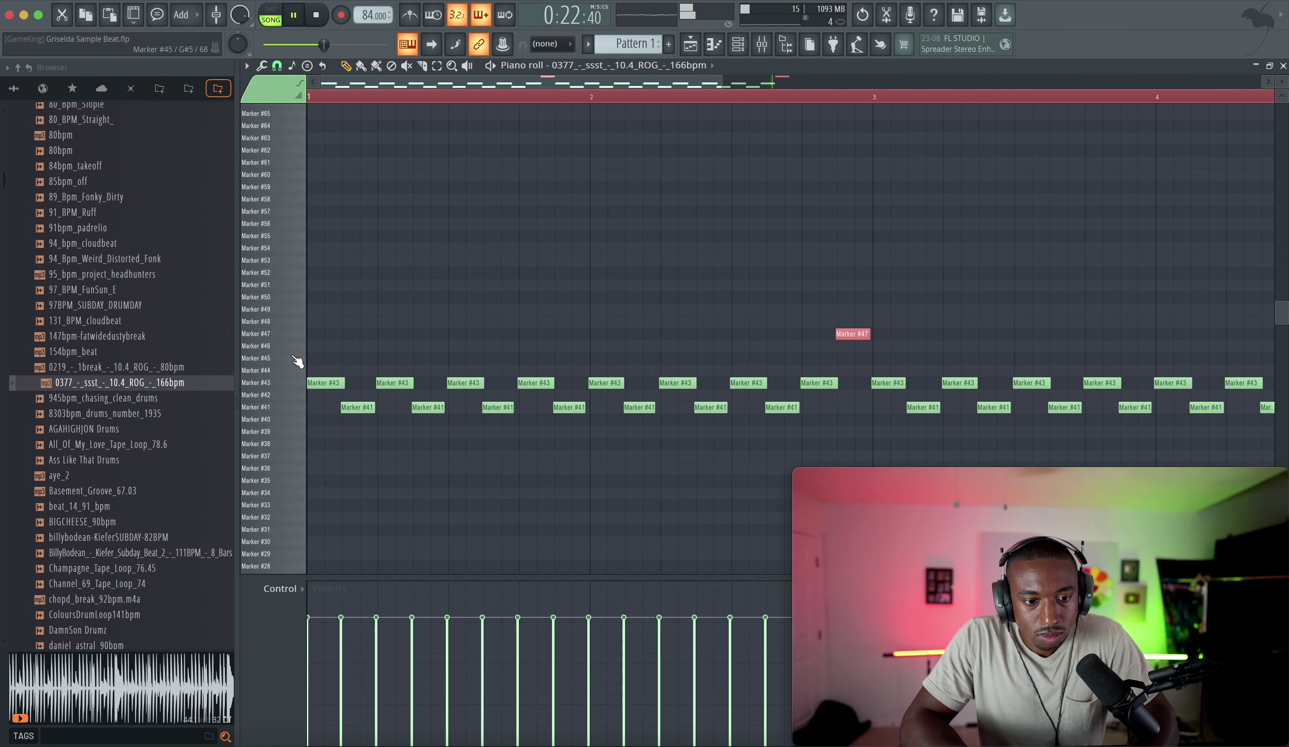
Select every drum slice note except the first Marker #43 note and shift the selection slightly earlier.
key("super+a")
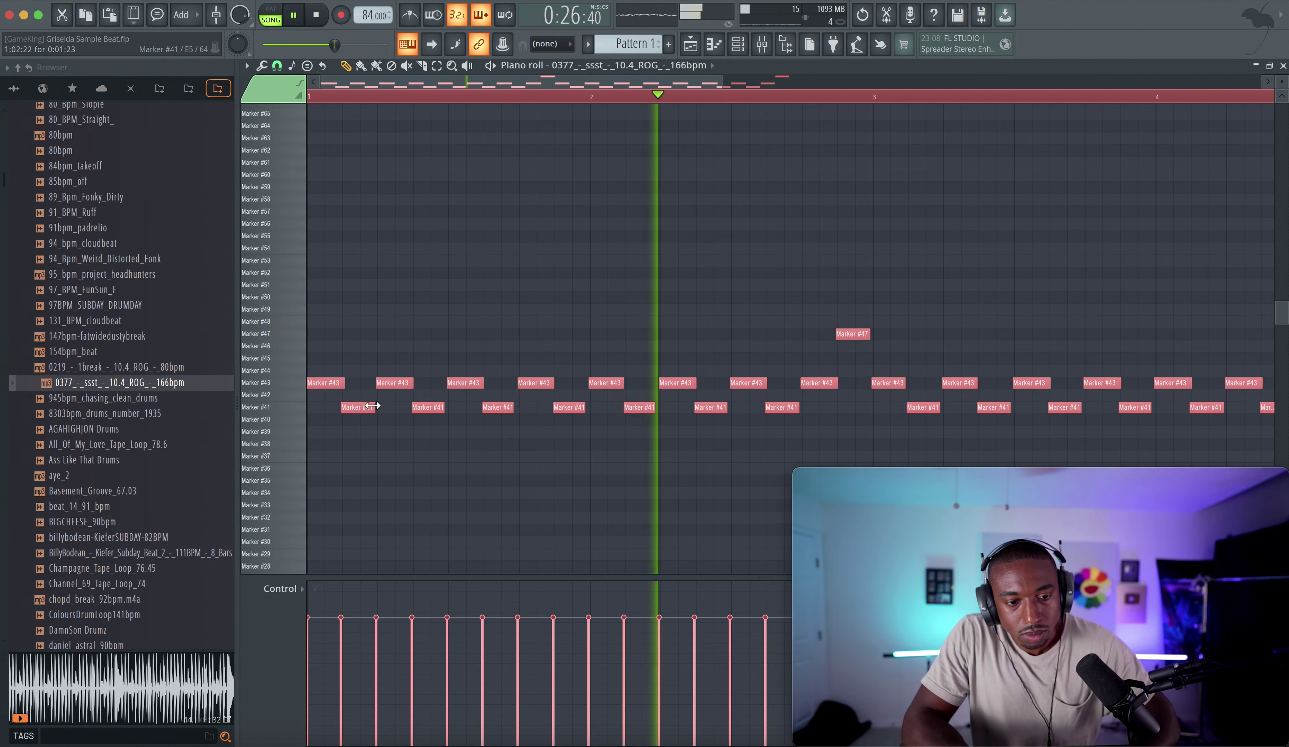
left_click(335, 386, "ctrl")
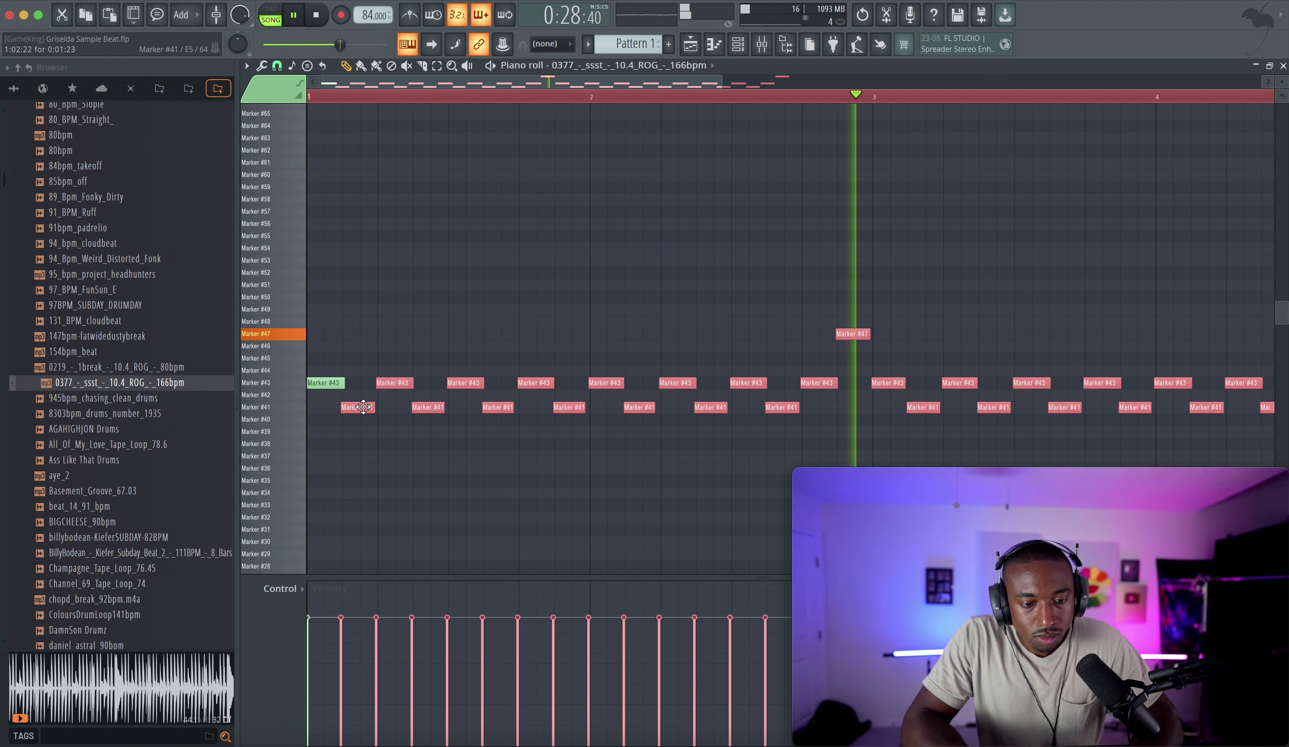
left_click_drag(363, 407, 362, 407)
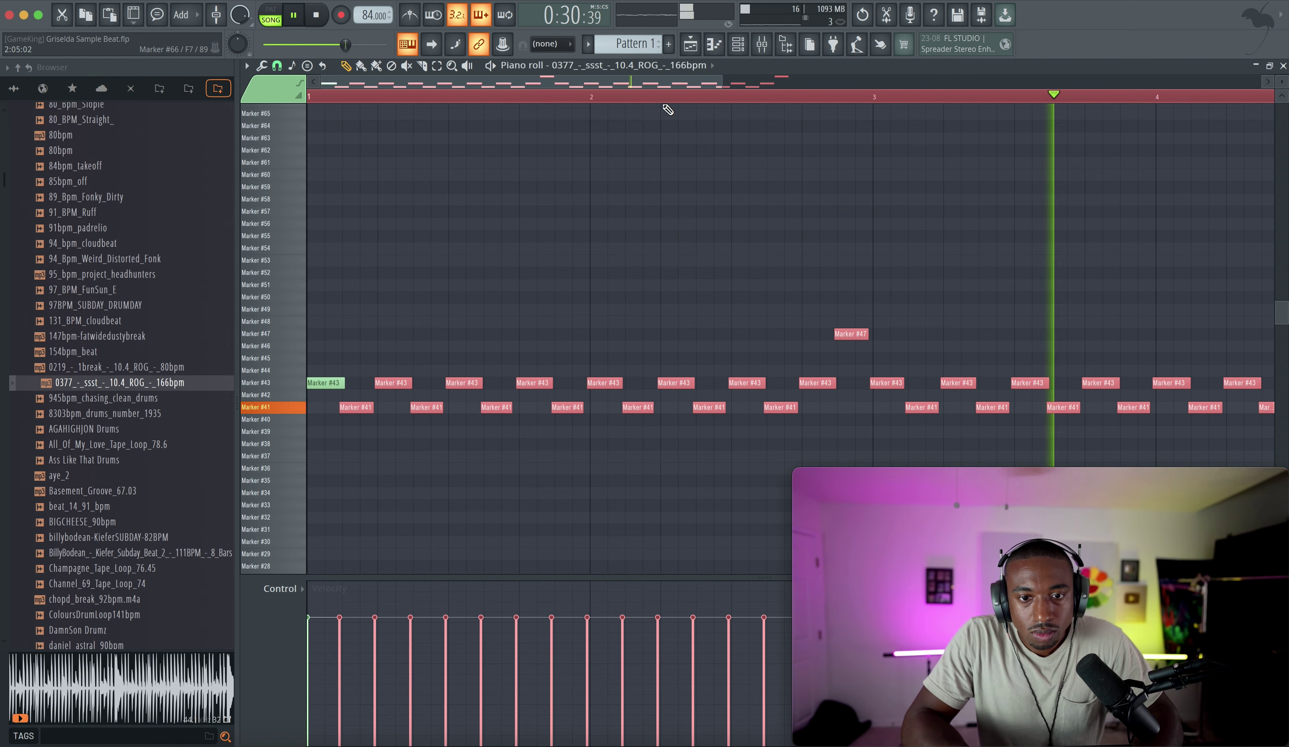
Check the channel rack and the mixer levels during playback, then return to the playlist arrangement.
left_click(739, 45)
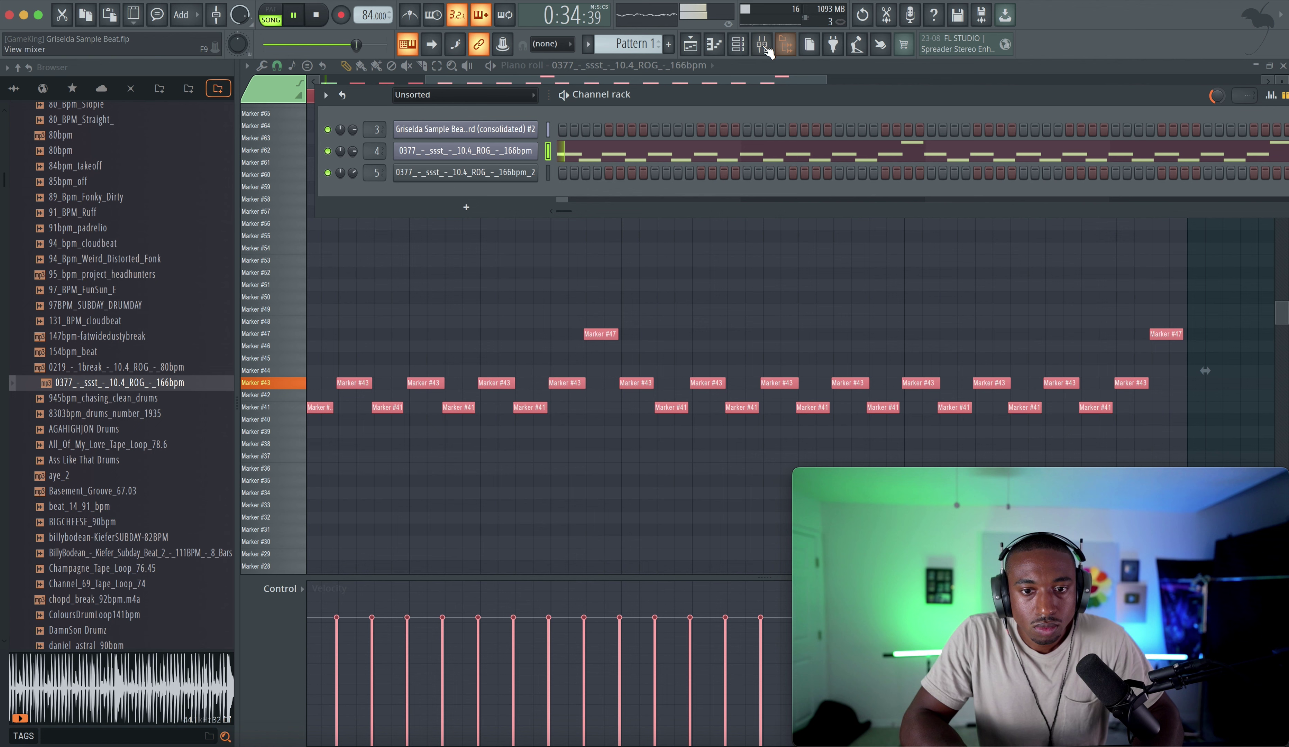
key("F9")
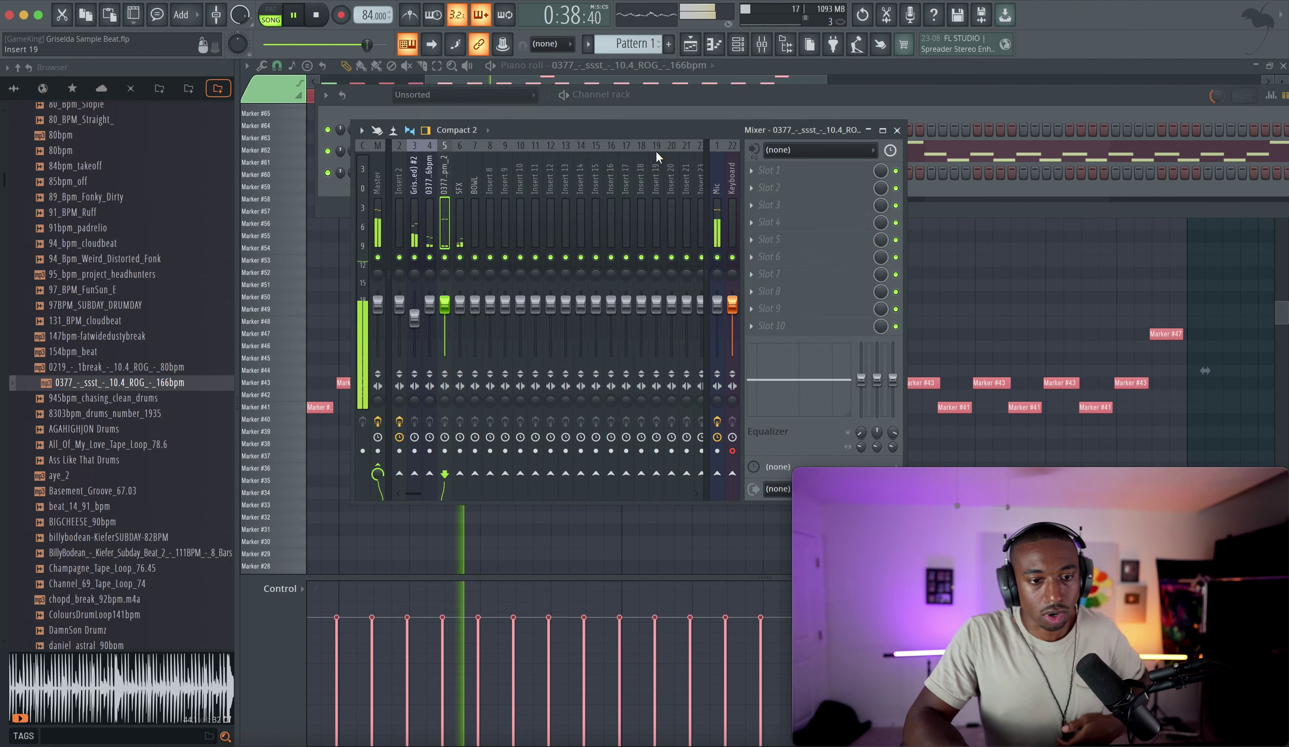
left_click(690, 44)
key("F9")
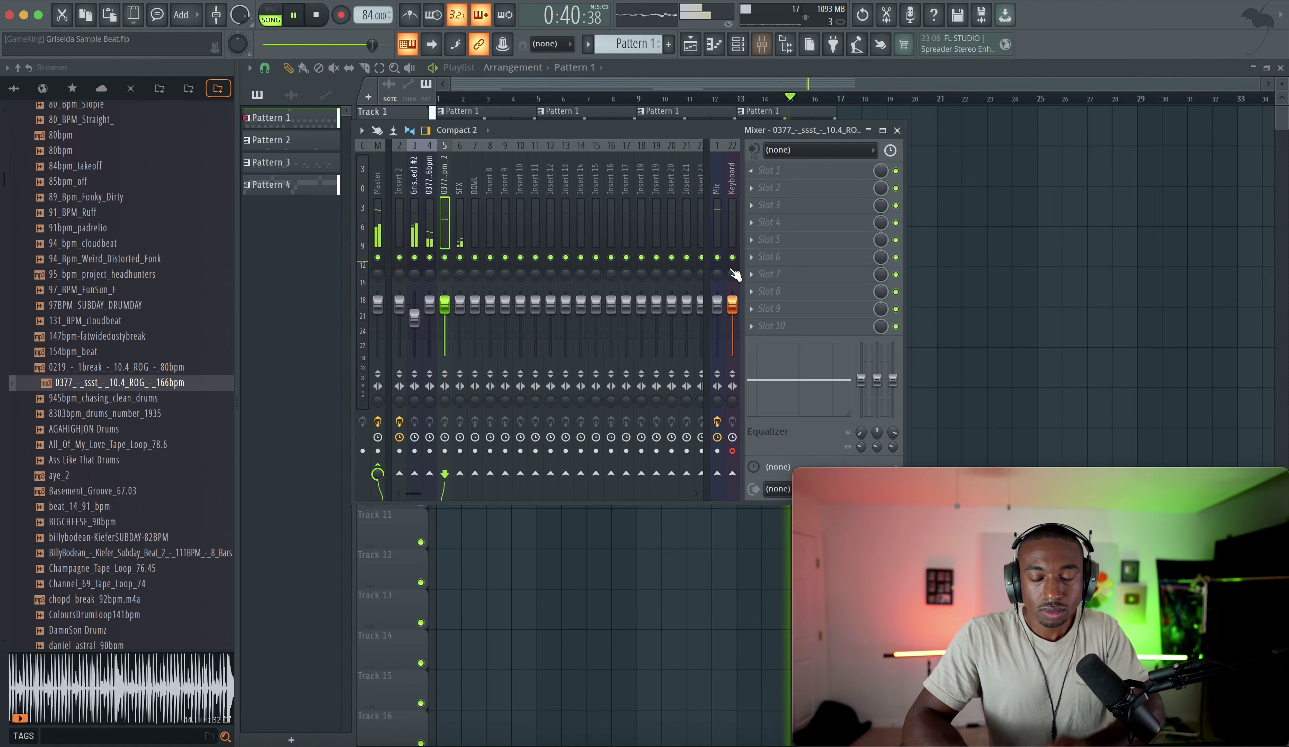
key("F9")
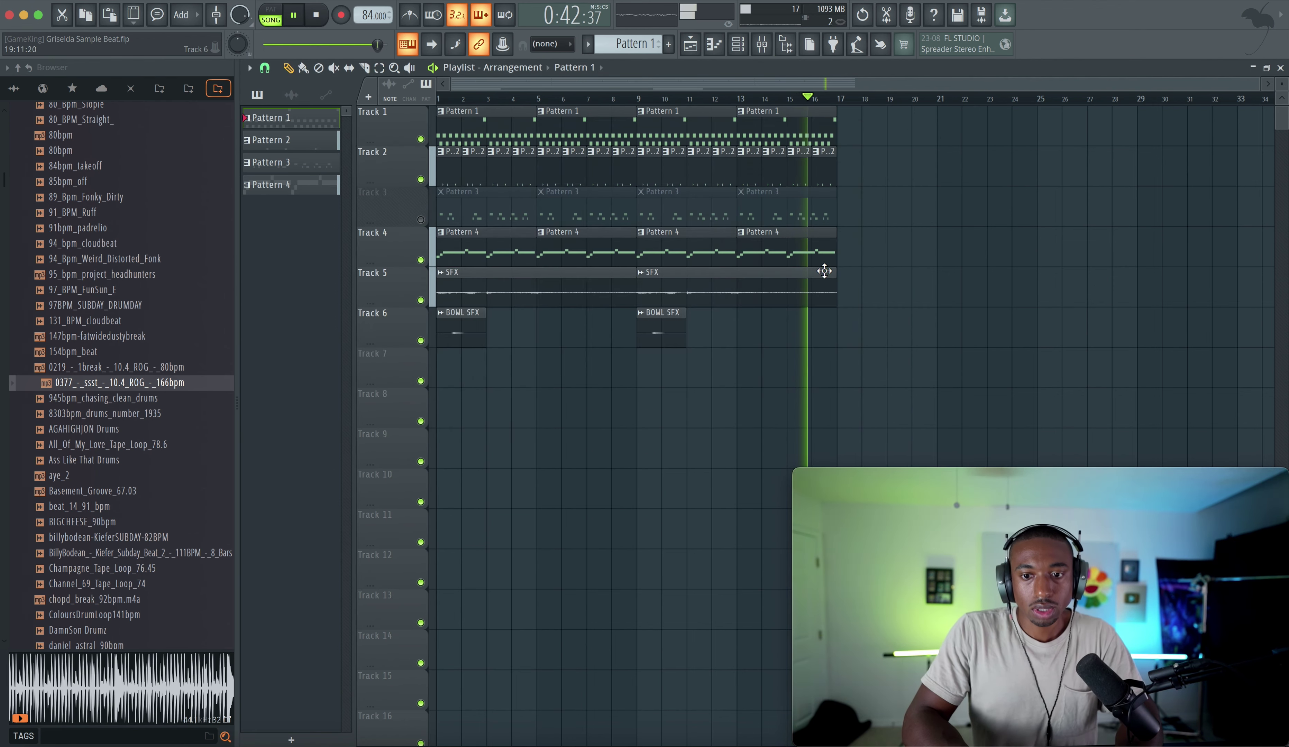
Audition Track 3 unmuted, mute it again and delete its four Pattern 3 clips from the playlist.
left_click(421, 220)
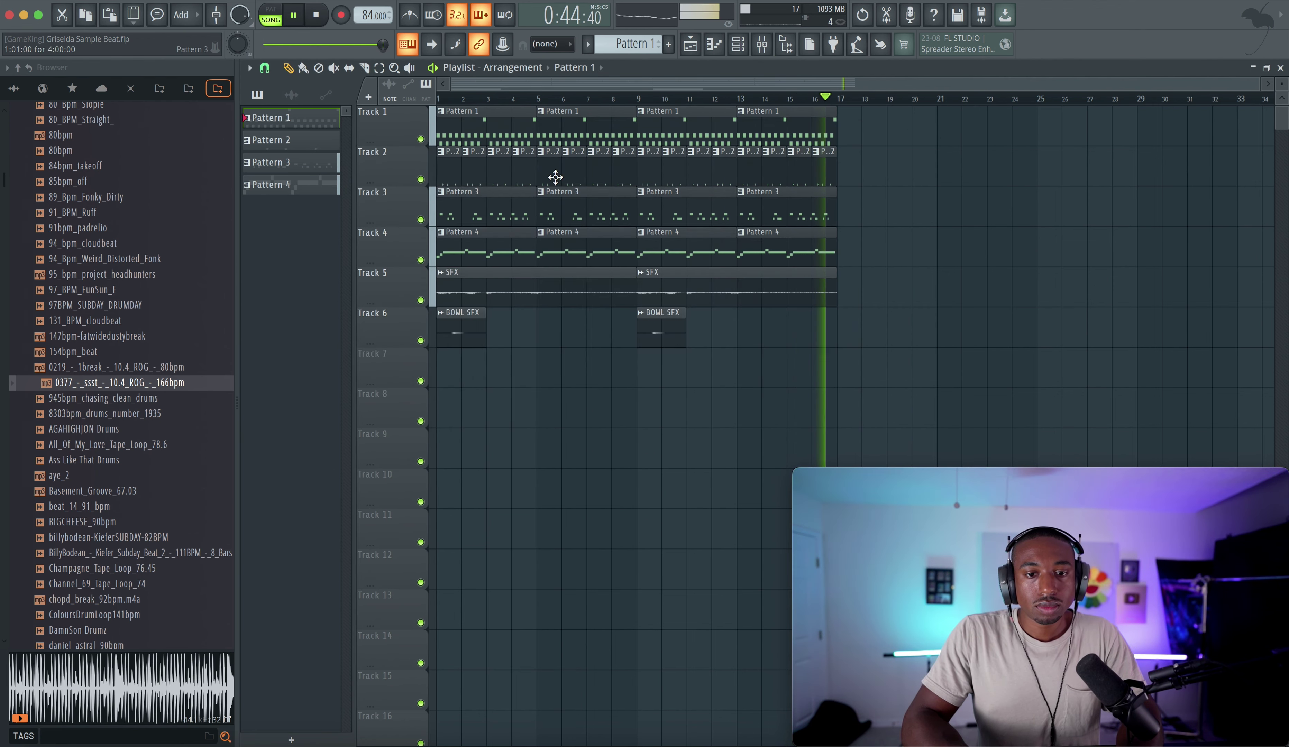
left_click(421, 219)
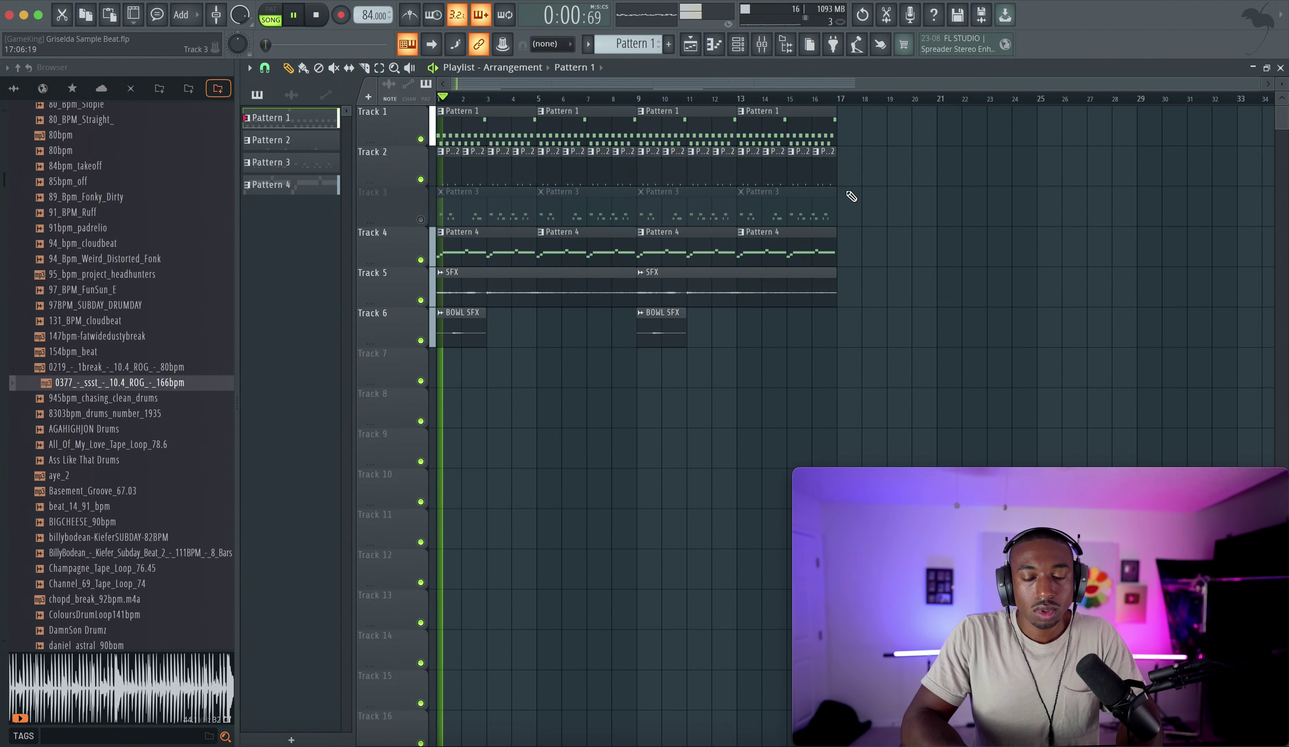
right_click(823, 210)
right_click(661, 206)
right_click(561, 203)
right_click(530, 206)
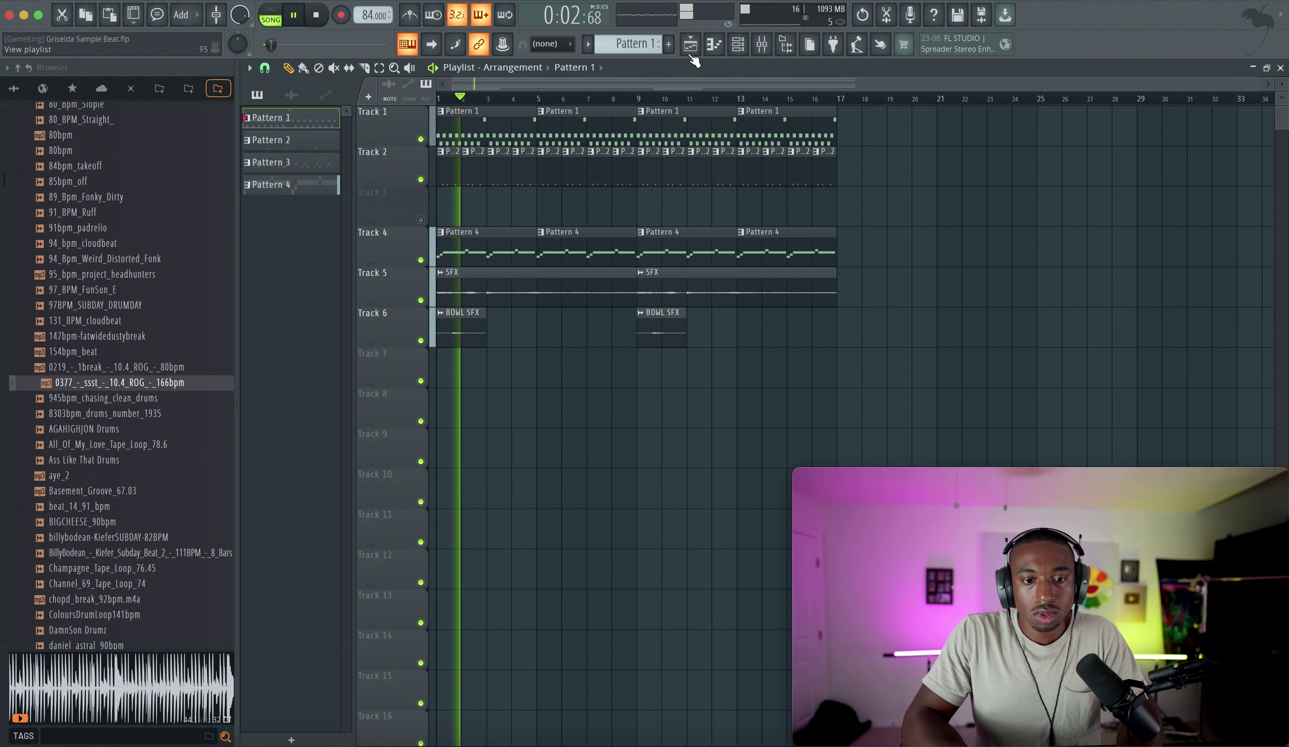
Switch to the empty Pattern 5 and record a new part with the 0377_-_ssst_-_10.4_ROG_-_166bpm slices over the song.
left_click(745, 47)
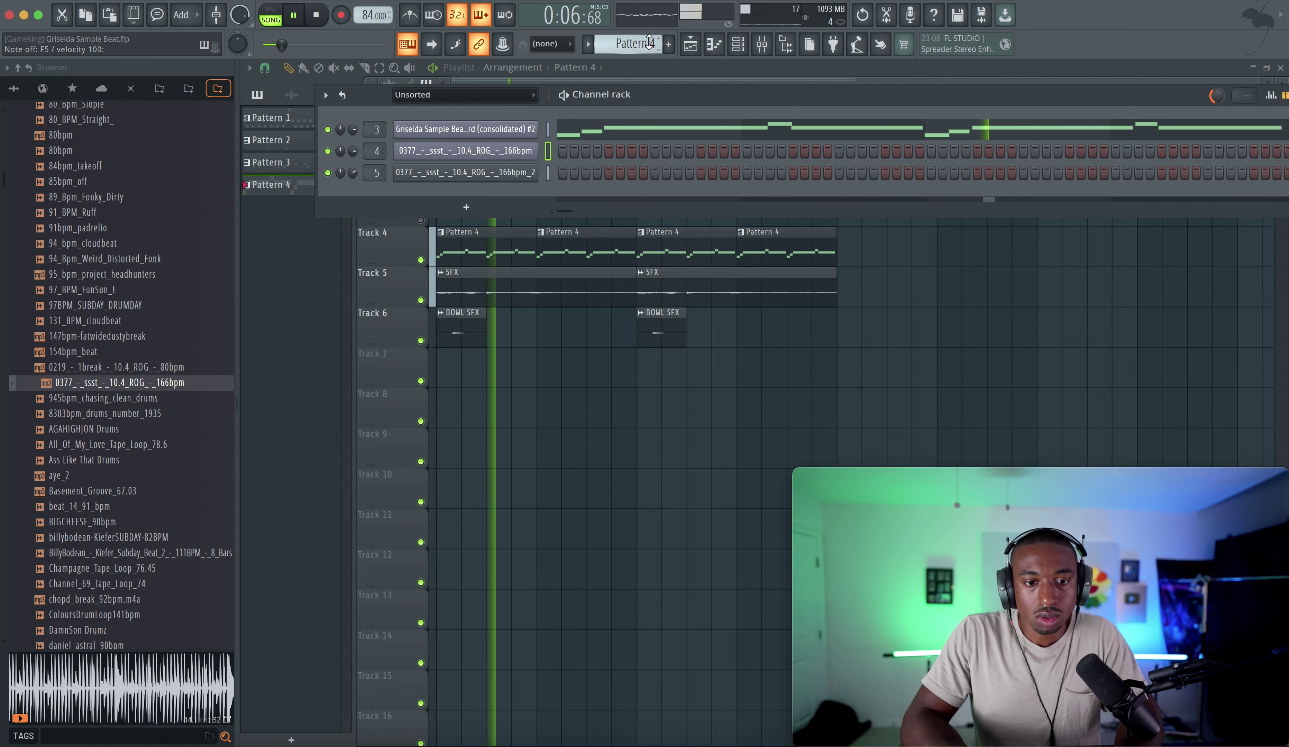
scroll(649, 43, "up", 1)
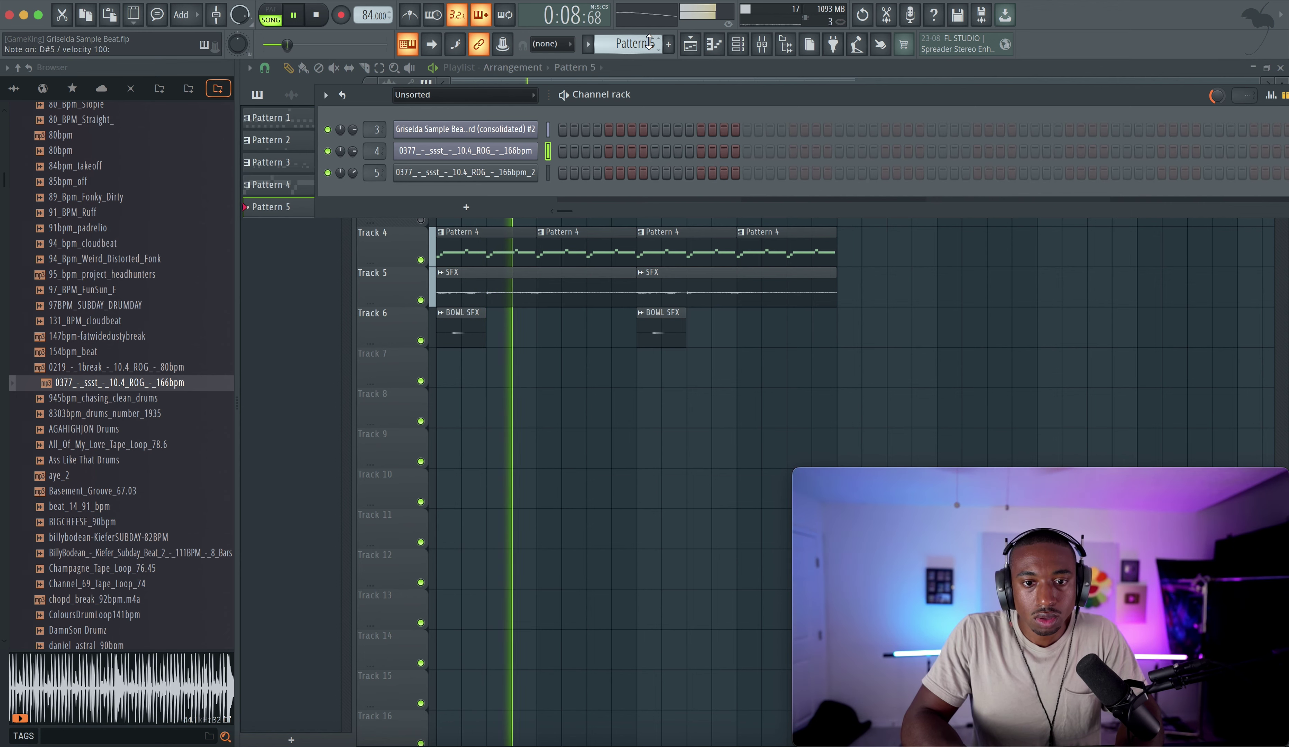
left_click(561, 398)
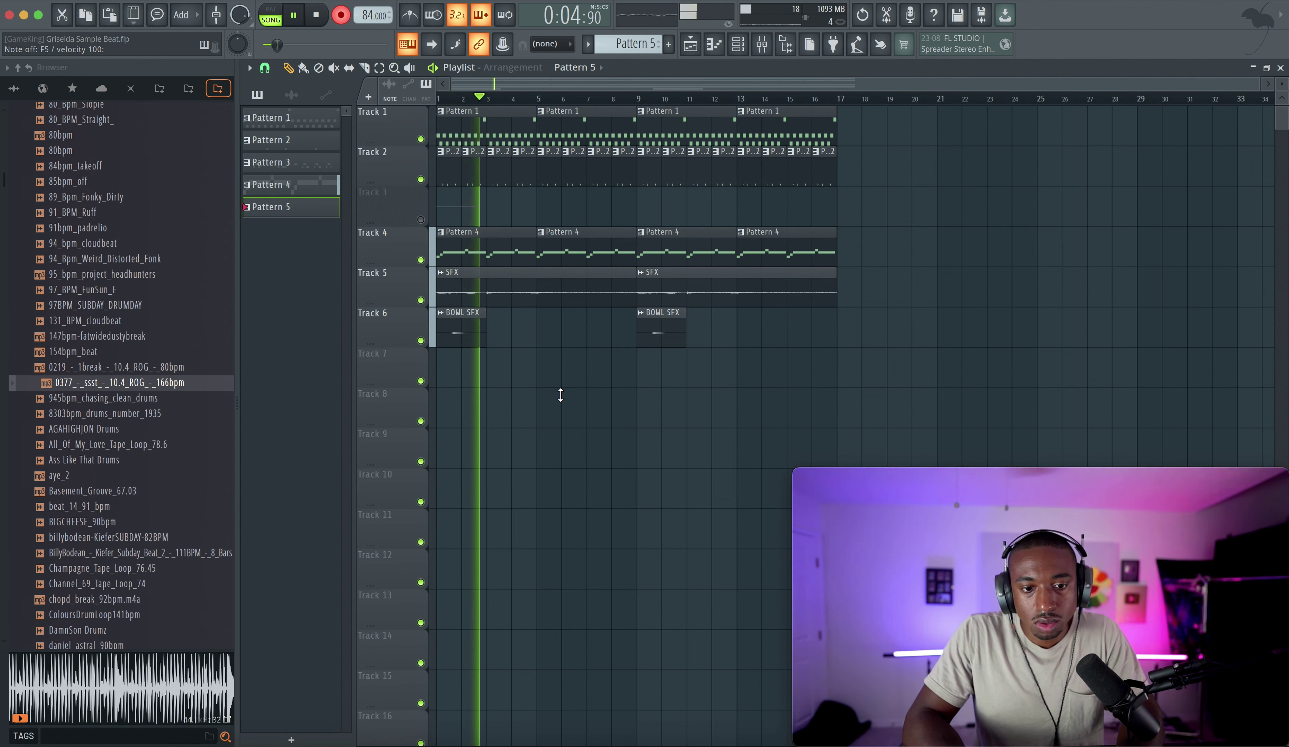
key("space")
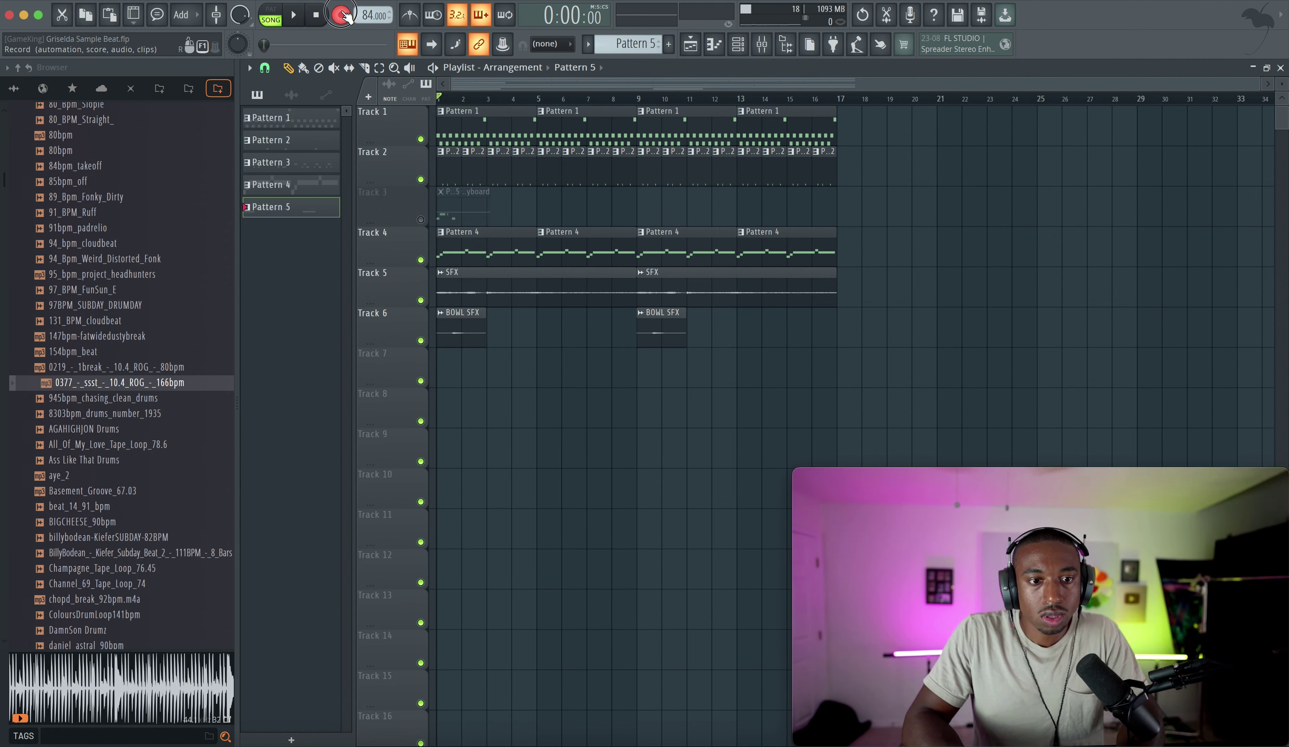
Delete the Keyboard audio clip overlapping Pattern 5 on Track 3, then unmute the track and play the recorded part.
right_click(481, 202)
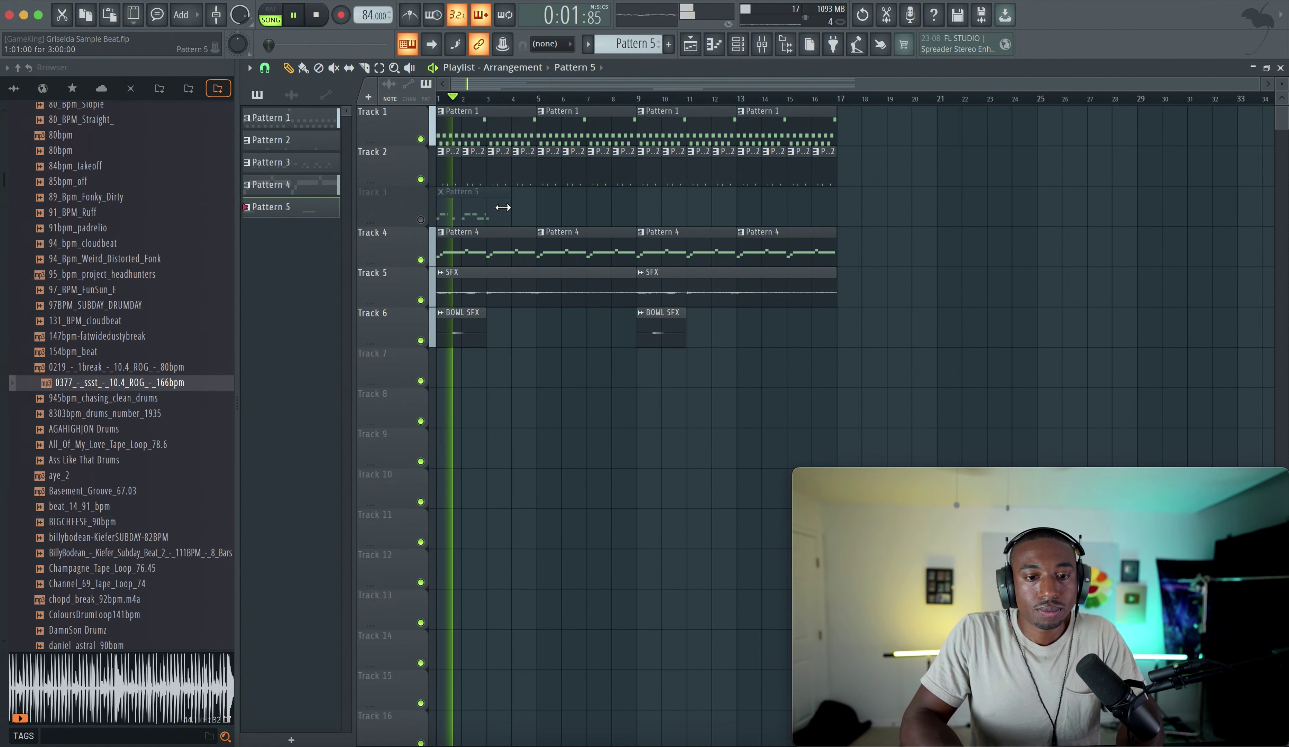
key("space")
key("space")
left_click(421, 220)
key("space")
key("space")
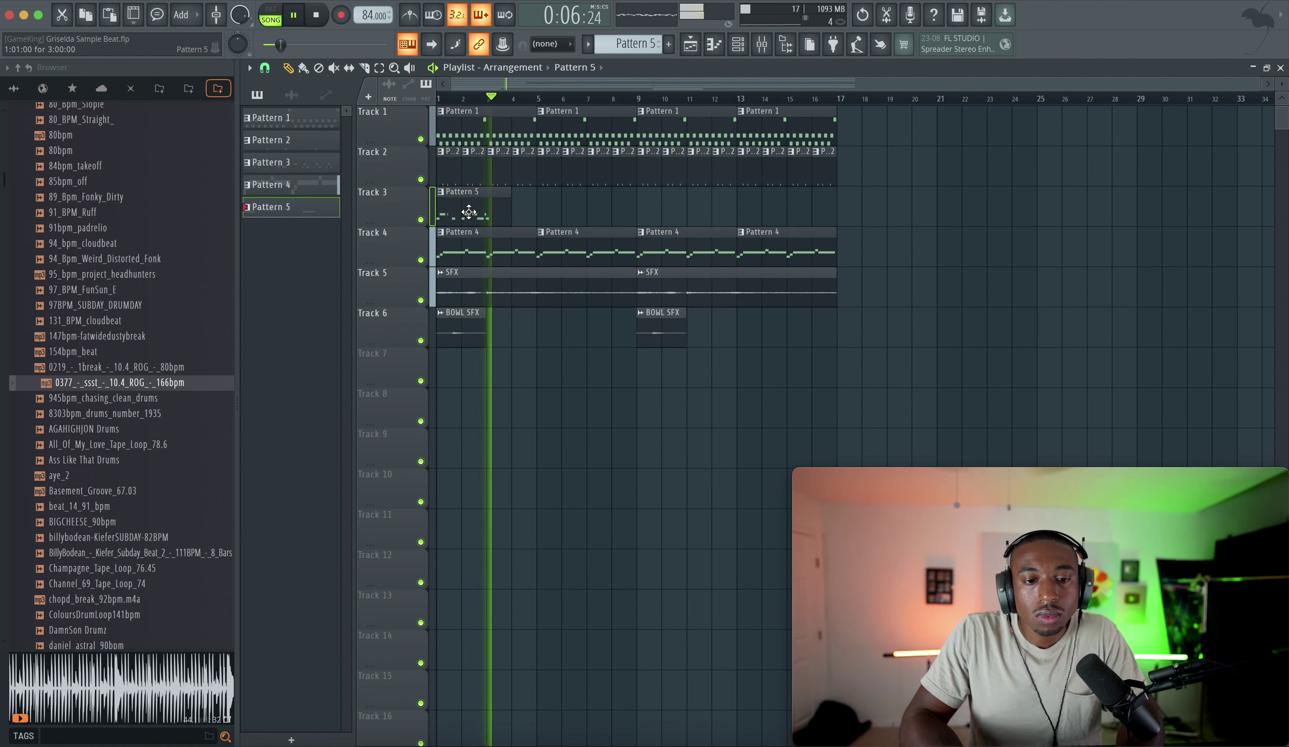
Trim the Pattern 5 clip to two bars and repeat it along Track 3 up to bar 17.
left_click_drag(510, 214, 491, 214)
key("space")
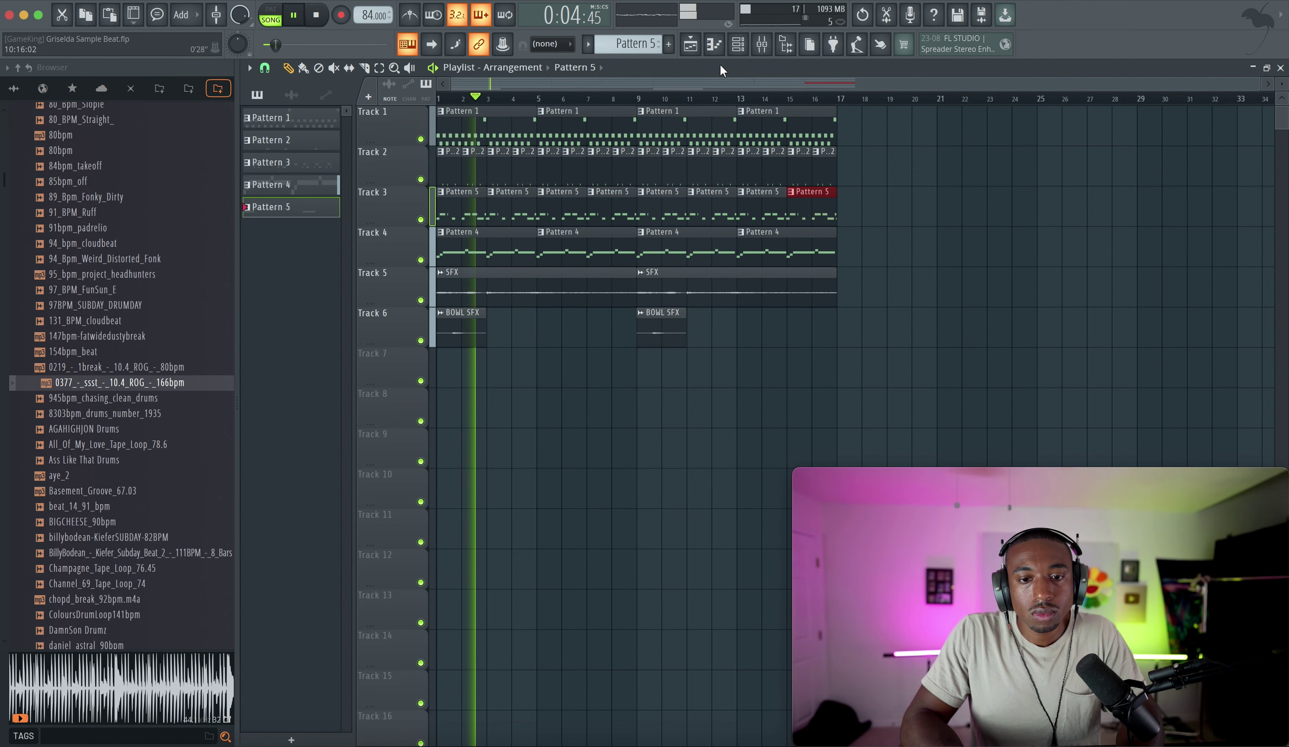
Filter the channel rack to Unsorted channels and clone the 0377_-_ssst_-_10.4_ROG_-_166bpm channel.
left_click(737, 44)
left_click(449, 96)
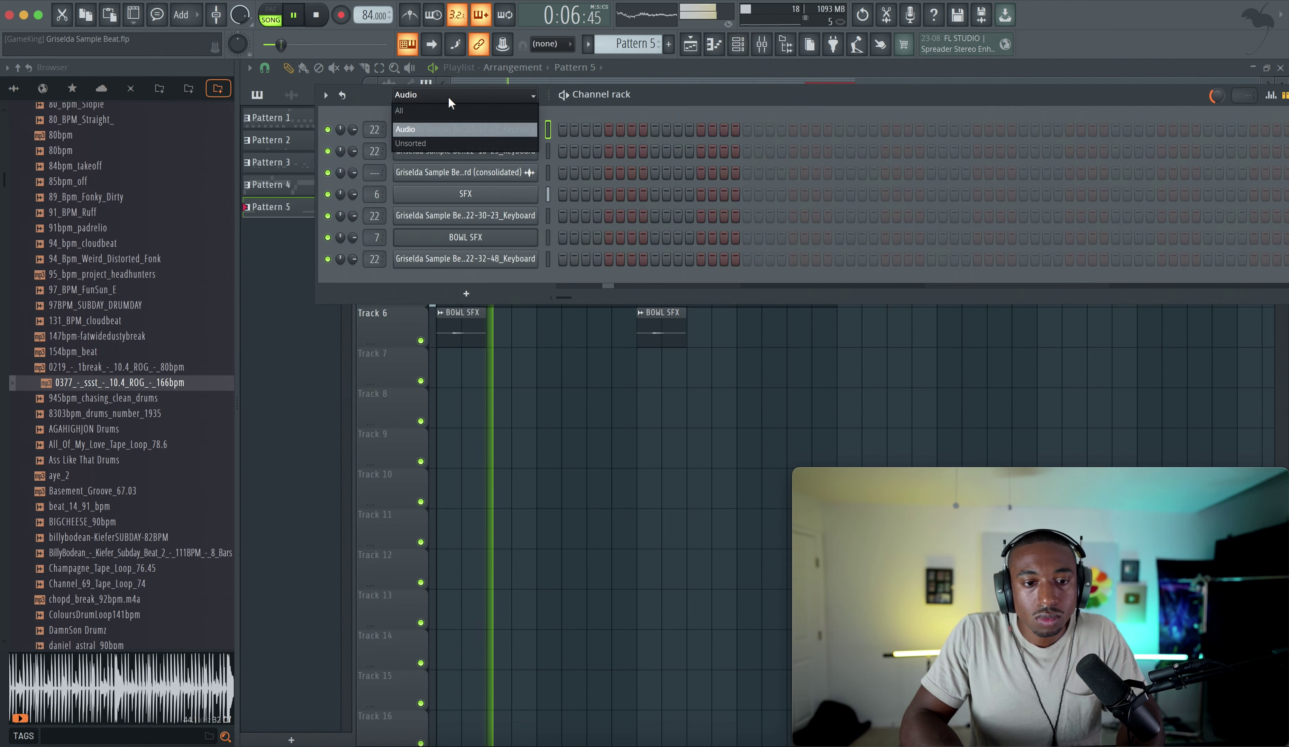
left_click(445, 143)
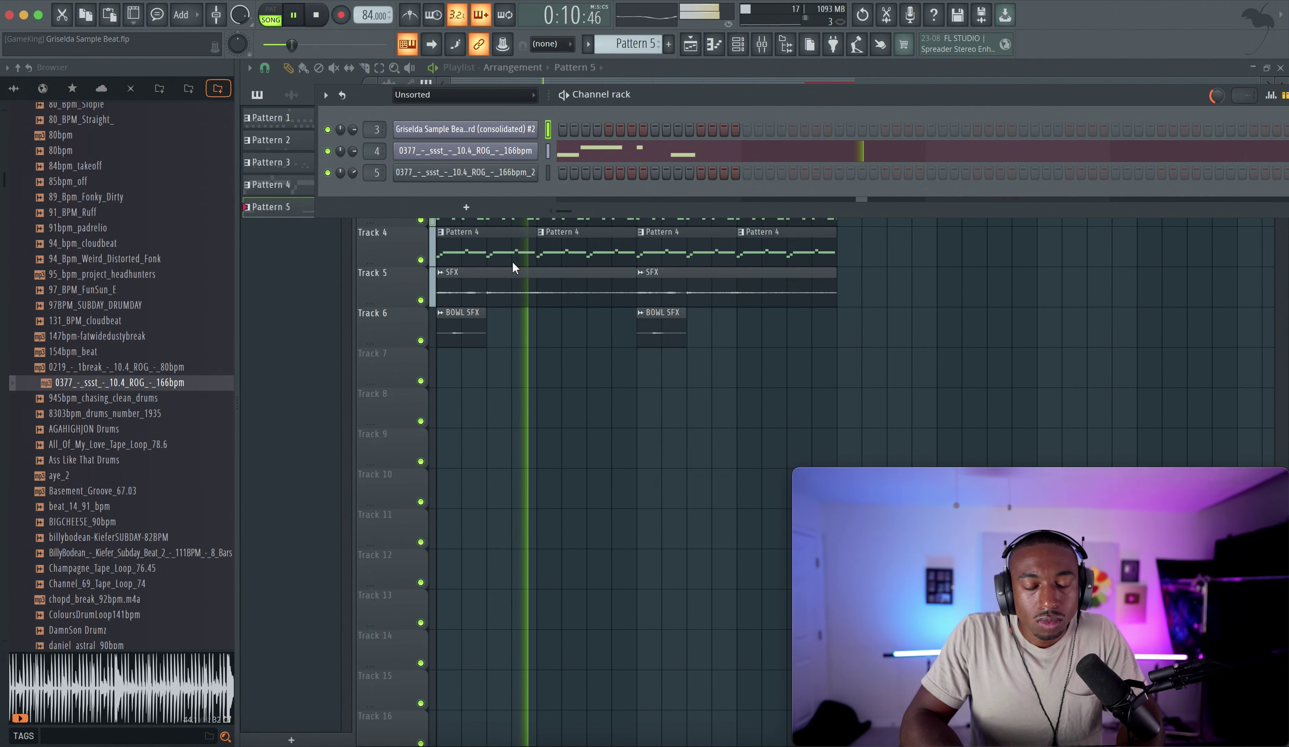
right_click(514, 361)
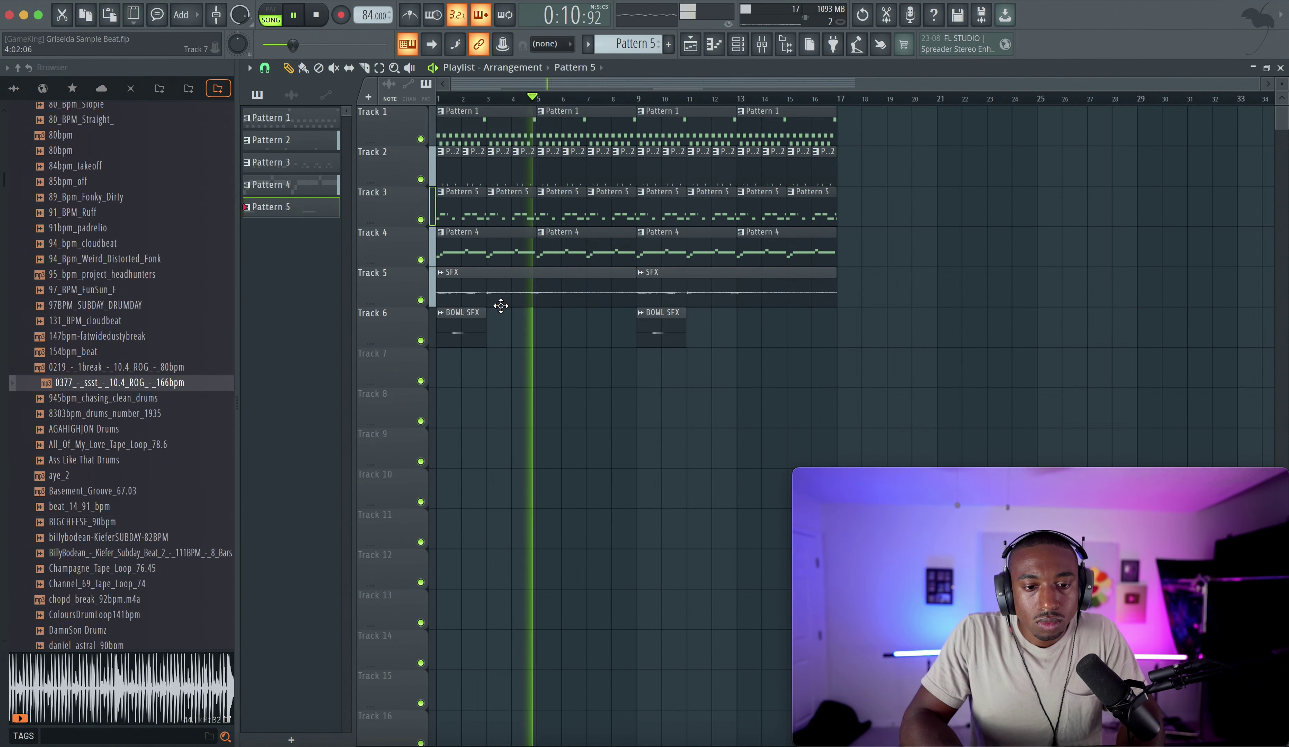
left_click(740, 52)
left_click(547, 150)
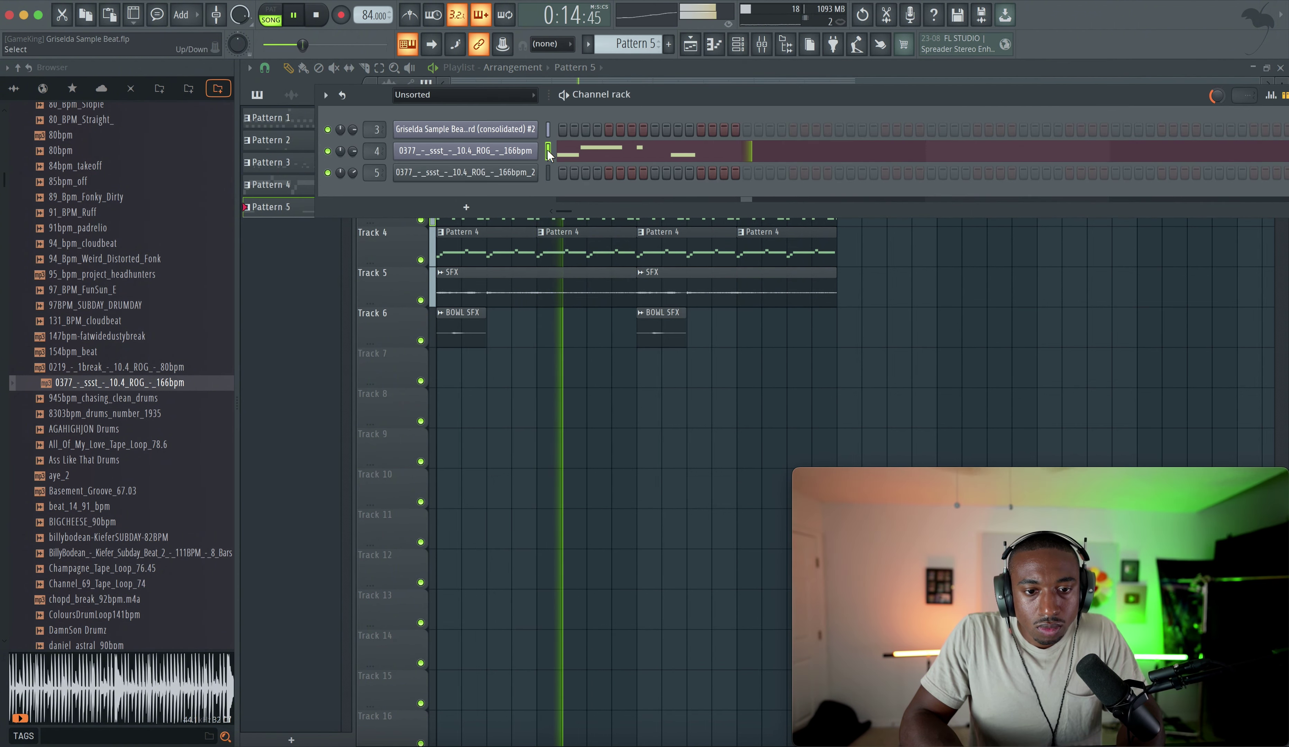
right_click(517, 152)
left_click(557, 303)
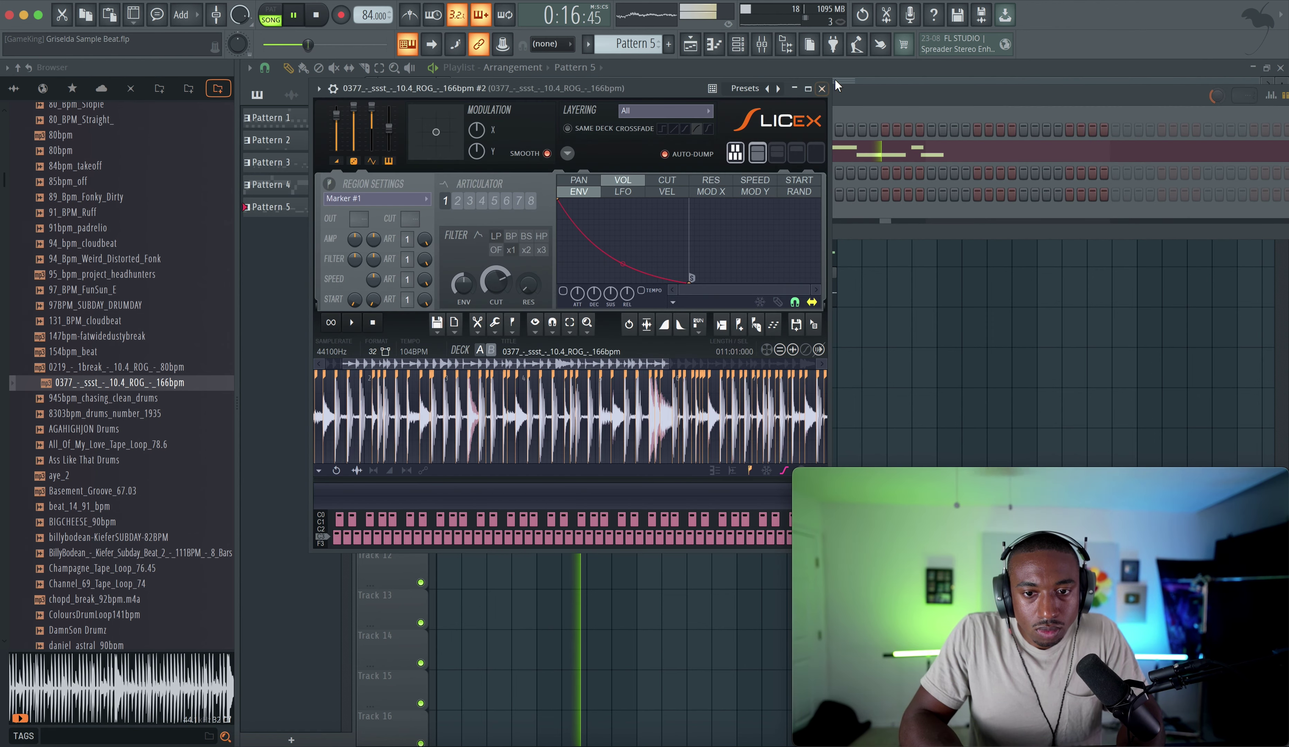
left_click(822, 89)
Stop playback and move the Pattern 5 notes from the original 166bpm channel to its #2 clone.
key("space")
left_click(547, 149)
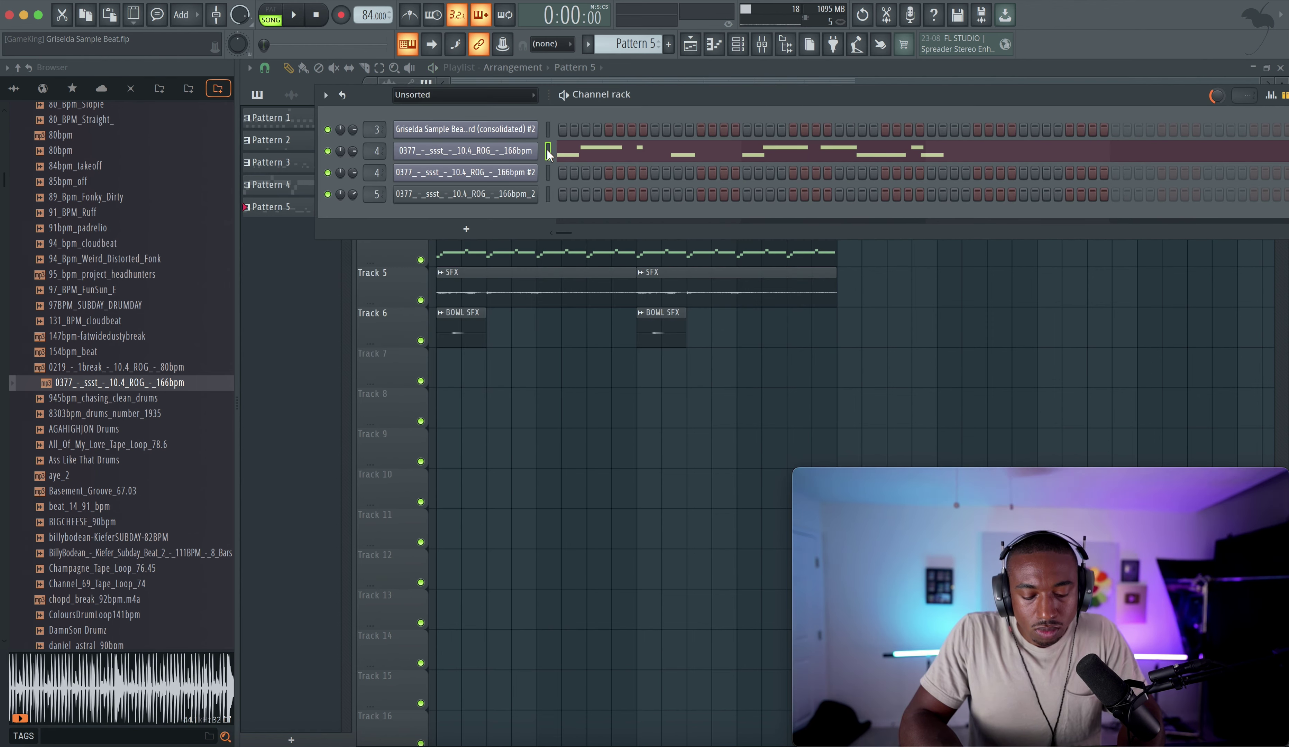
key("super+x")
left_click(546, 173)
key("super+v")
Play the arrangement and check the cut group settings of the 0377_-_ssst_-_10.4_ROG_-_166bpm #2 channel.
key("space")
left_click(465, 172)
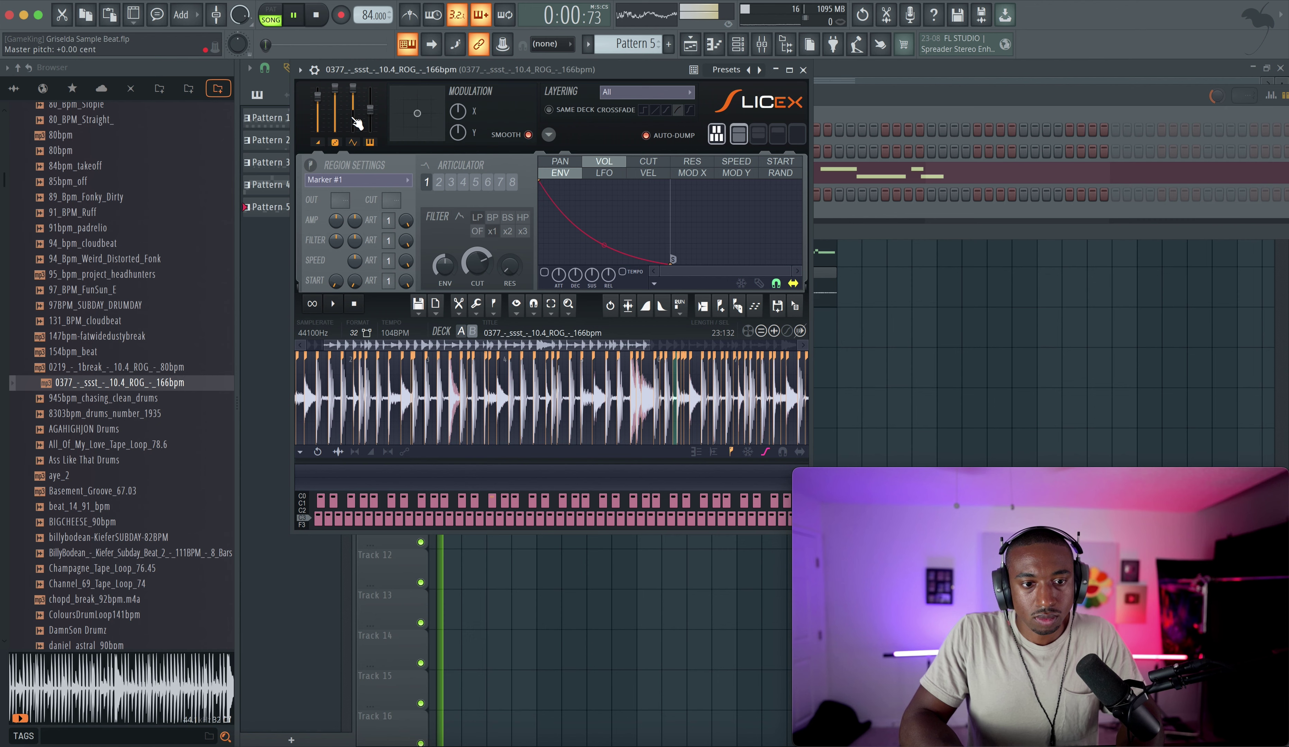
left_click(318, 68)
left_click(341, 94)
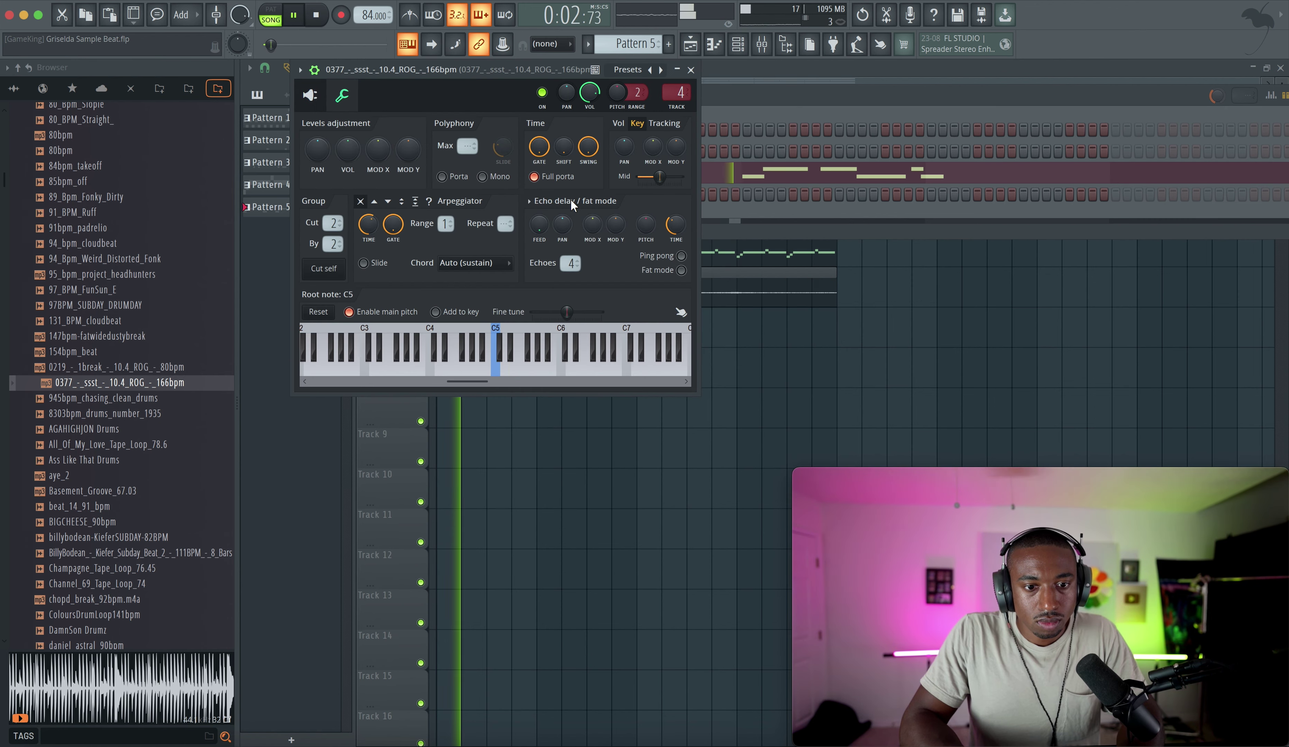
left_click(690, 70)
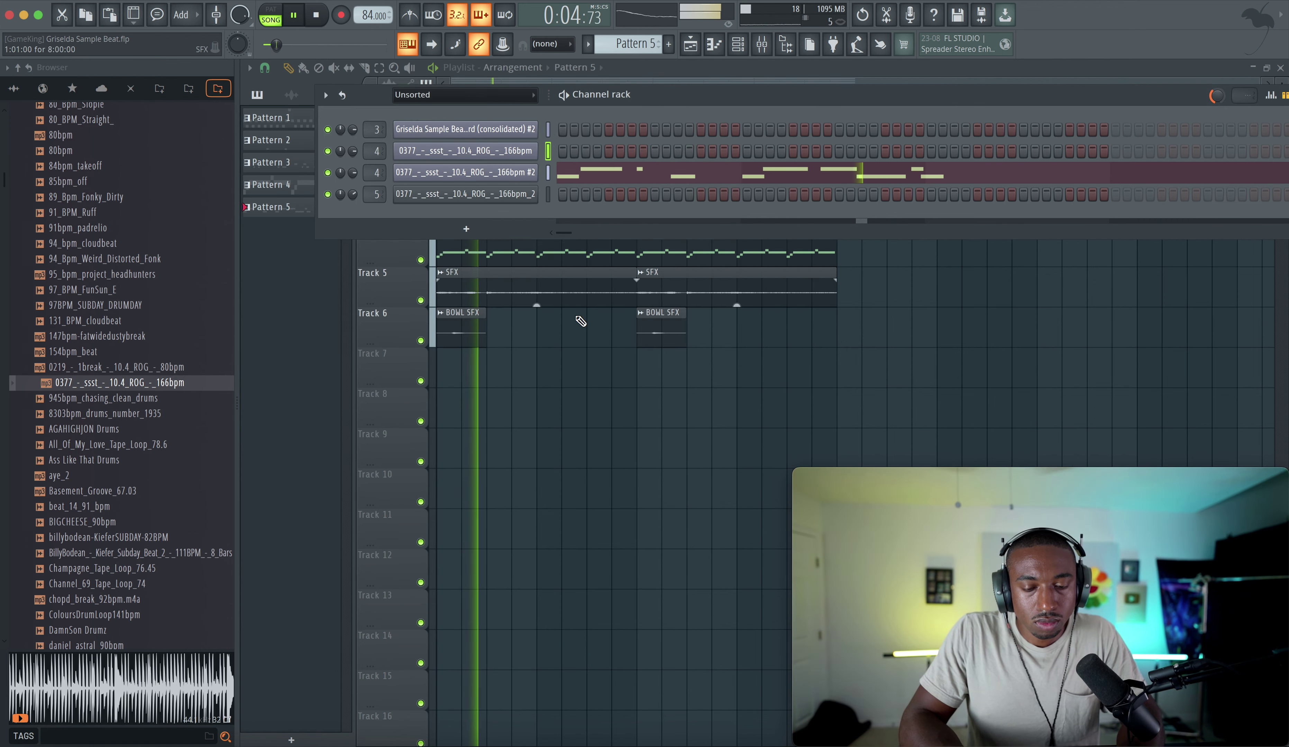
left_click(581, 349)
Nudge all Pattern 1 notes on the 166bpm channel except the first one slightly later in the piano roll.
double_click(469, 136)
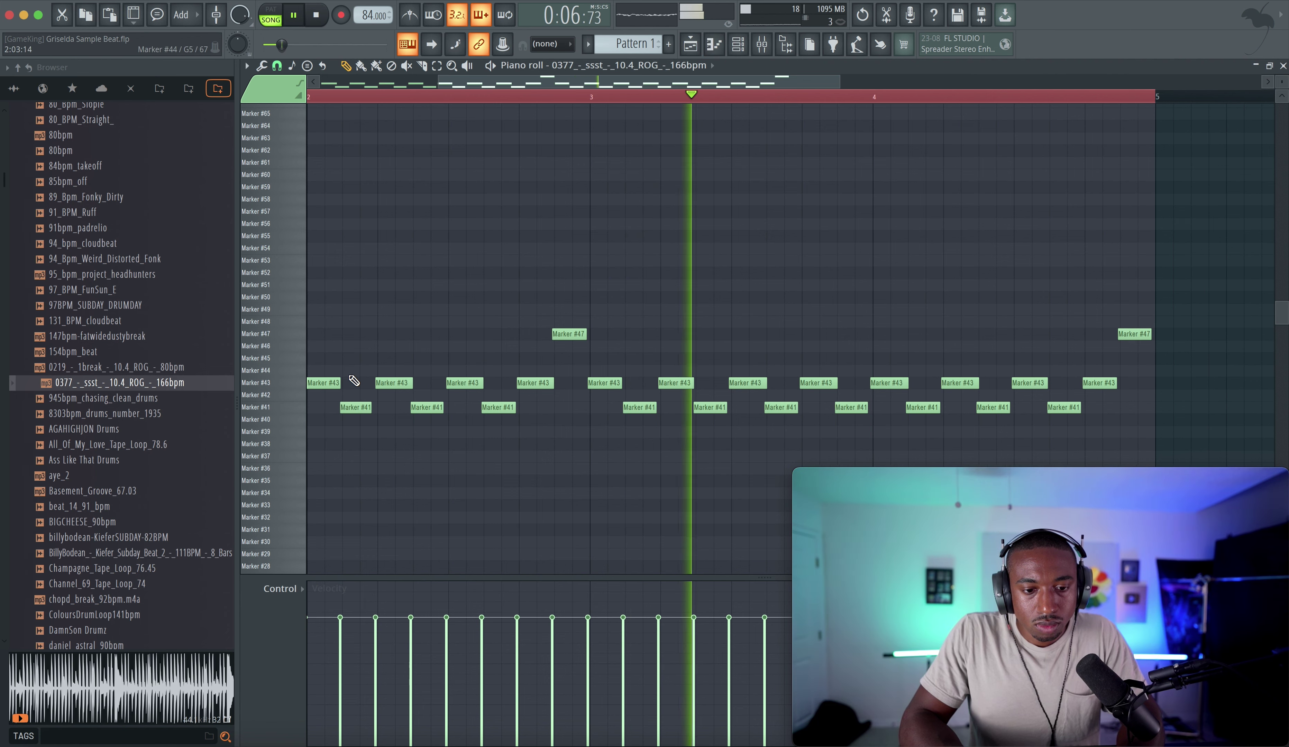
key("ctrl+a")
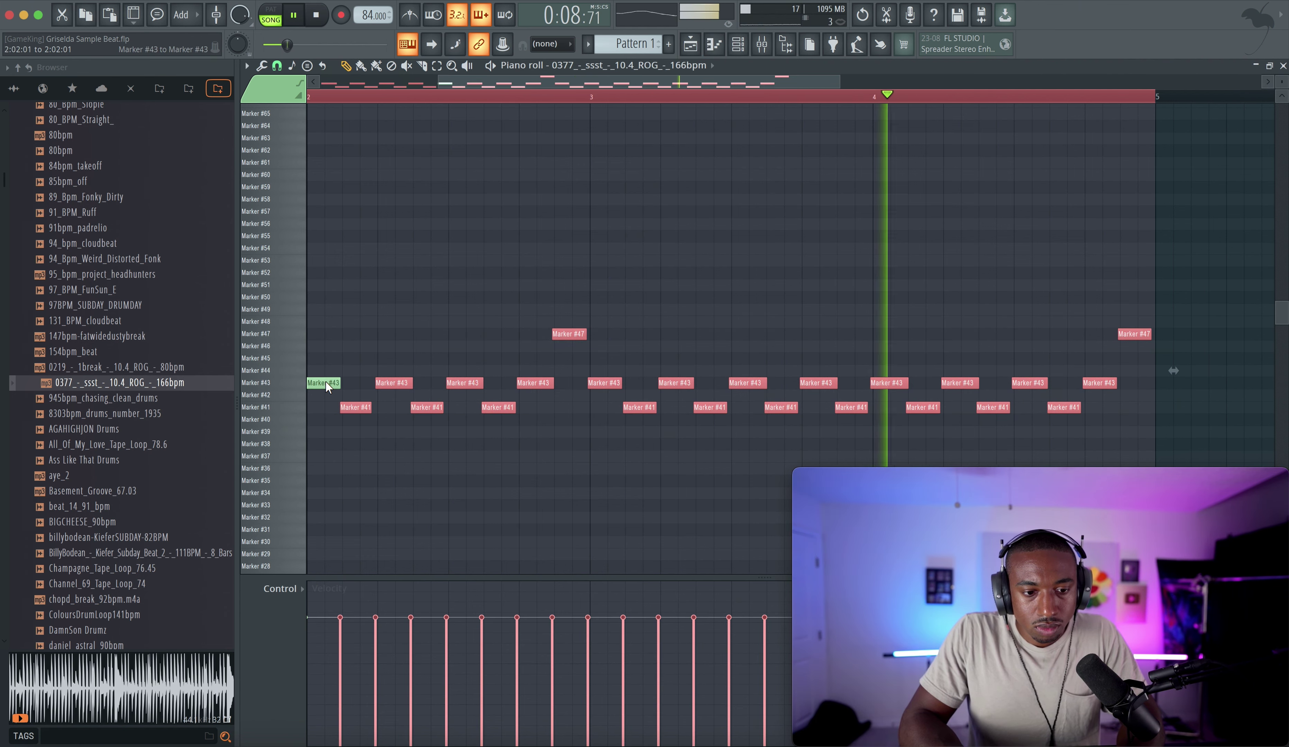
key("shift+Right")
key("shift+Right")
key("shift+Right")
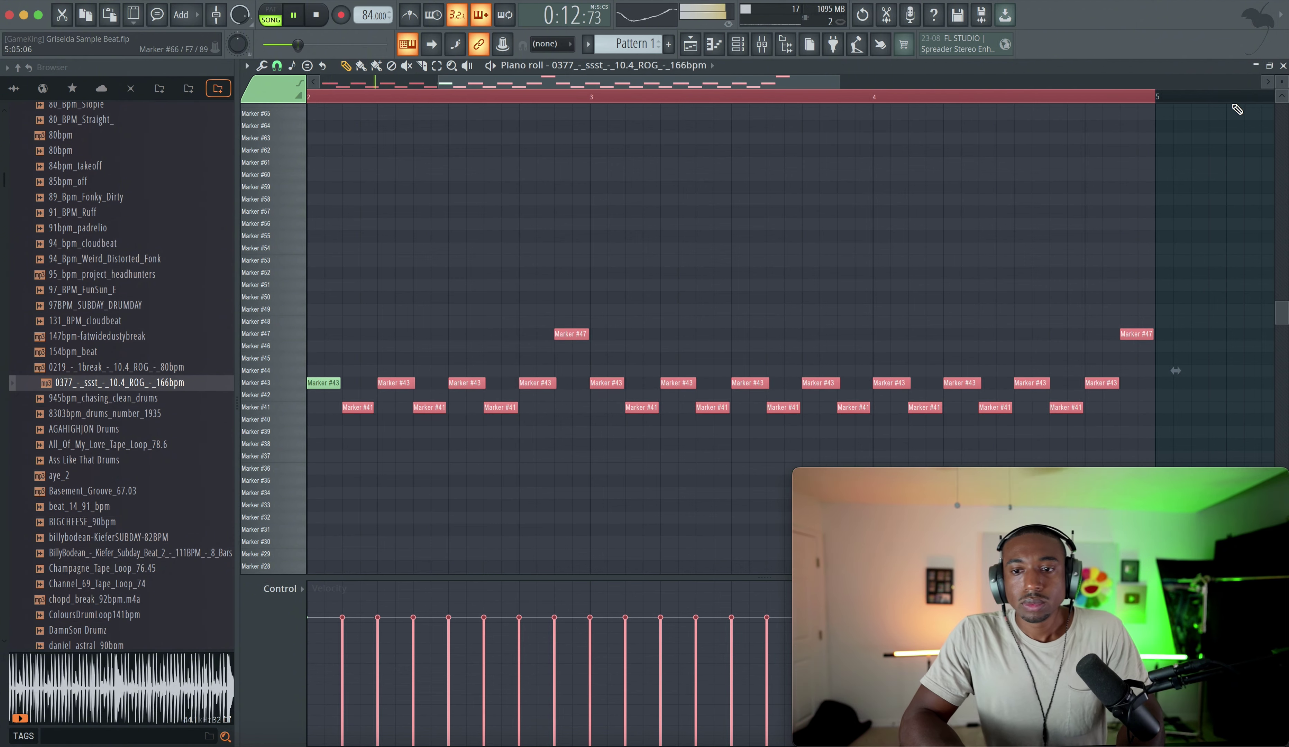
left_click(1283, 65)
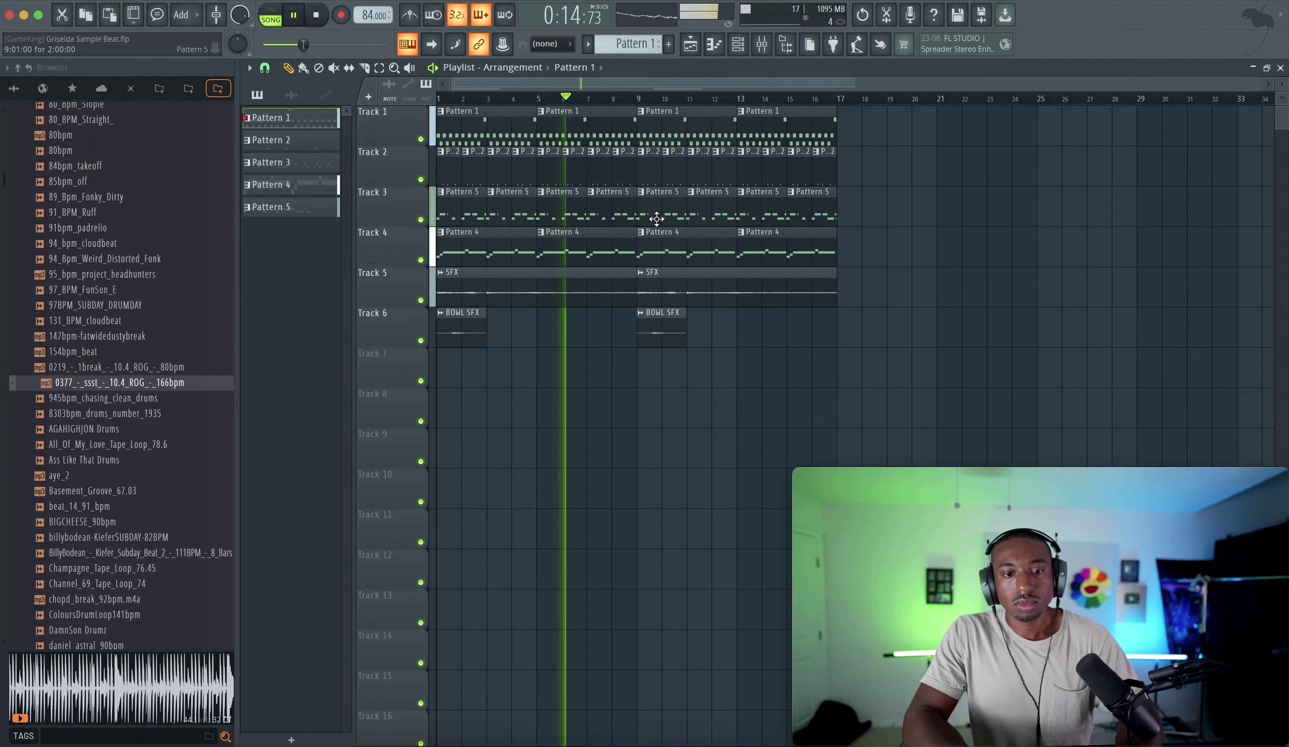
Compare the beat with Track 3 muted and unmuted, then delete all Pattern 5 clips along Track 3.
left_click(421, 220)
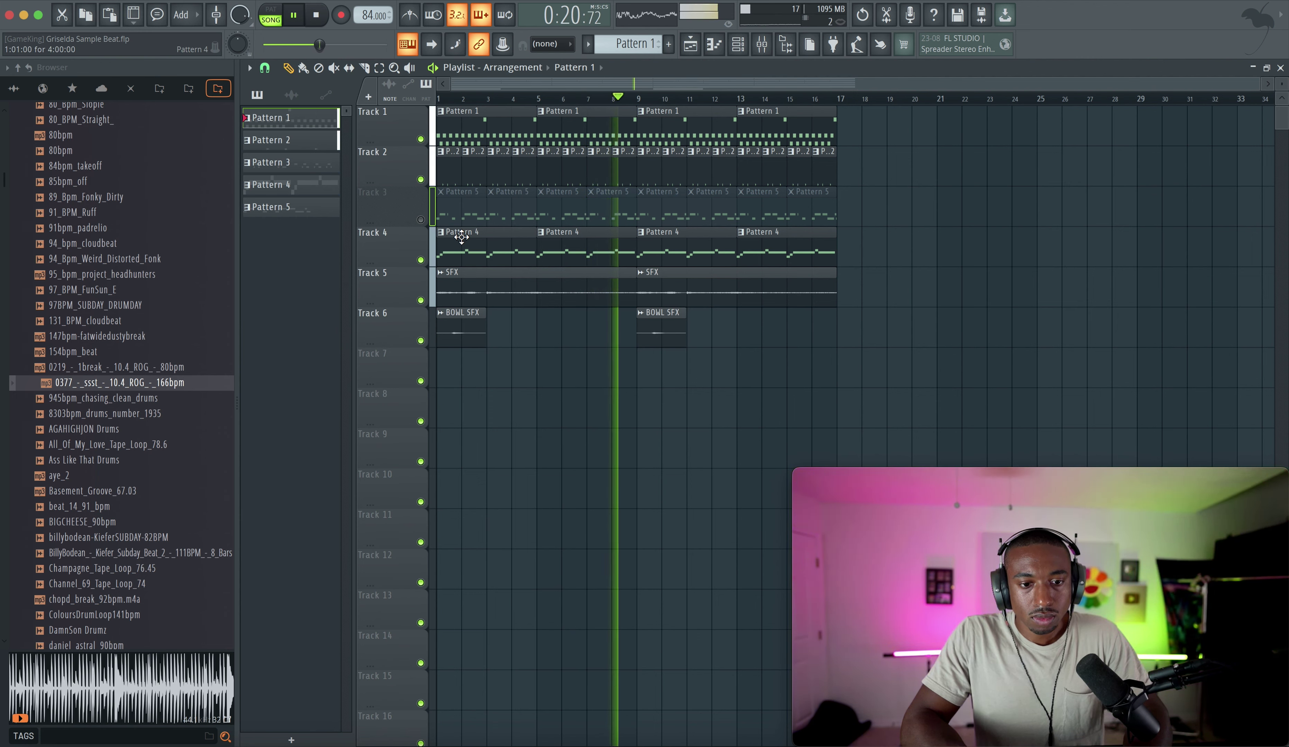
left_click(421, 219)
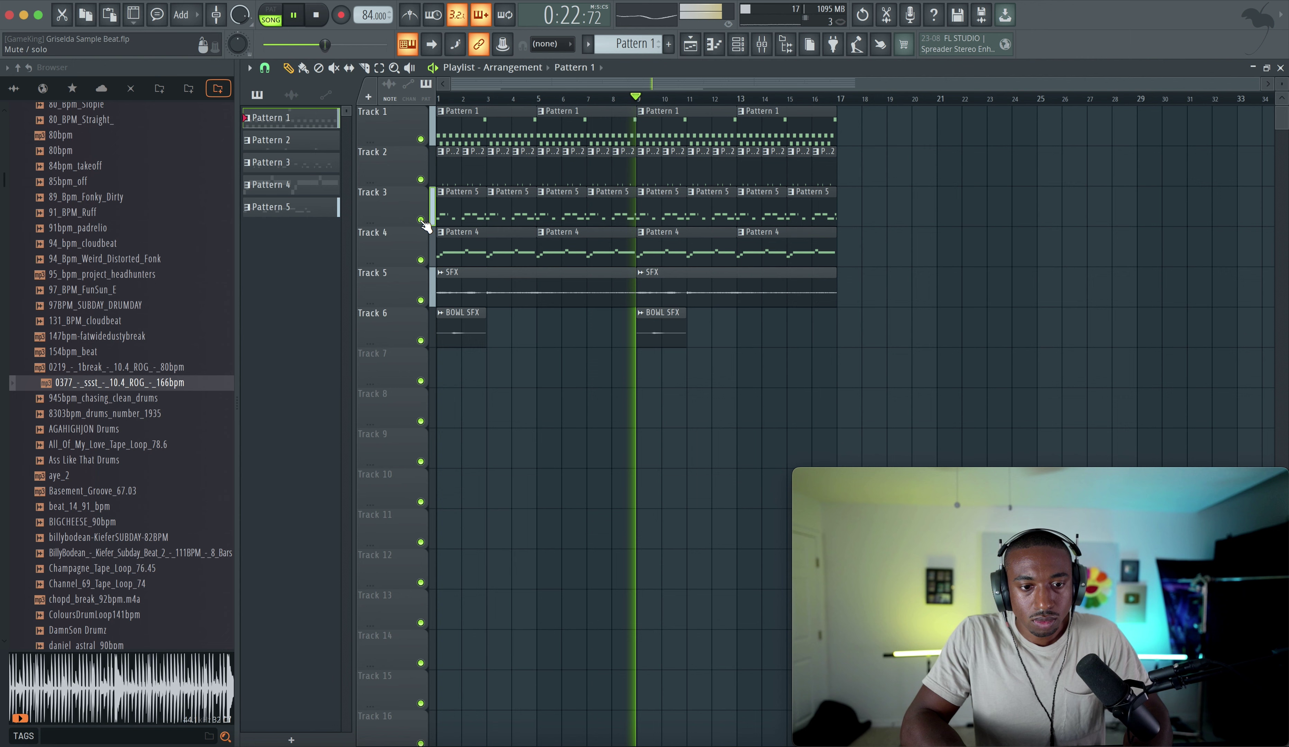
left_click_drag(796, 195, 461, 197)
Show the channel rack and switch to the empty Pattern 7.
left_click(742, 49)
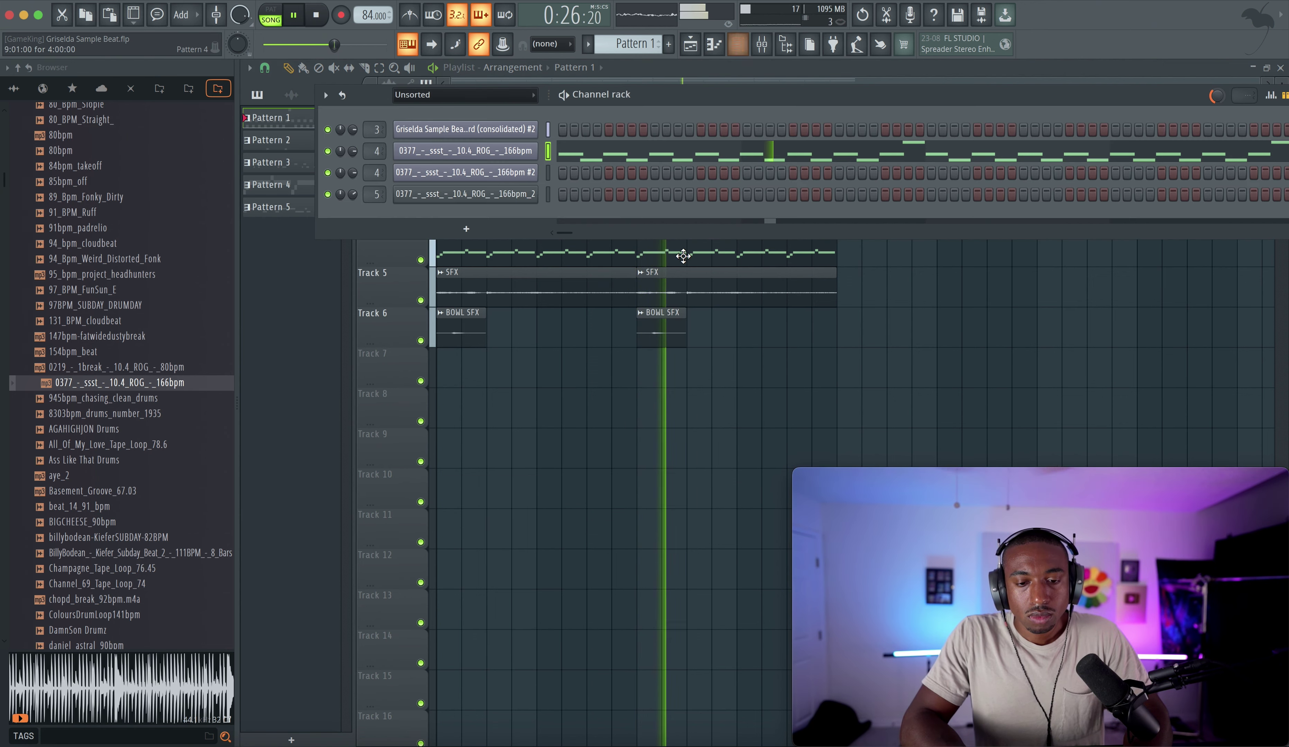
left_click(761, 51)
scroll(644, 47, "down", 2)
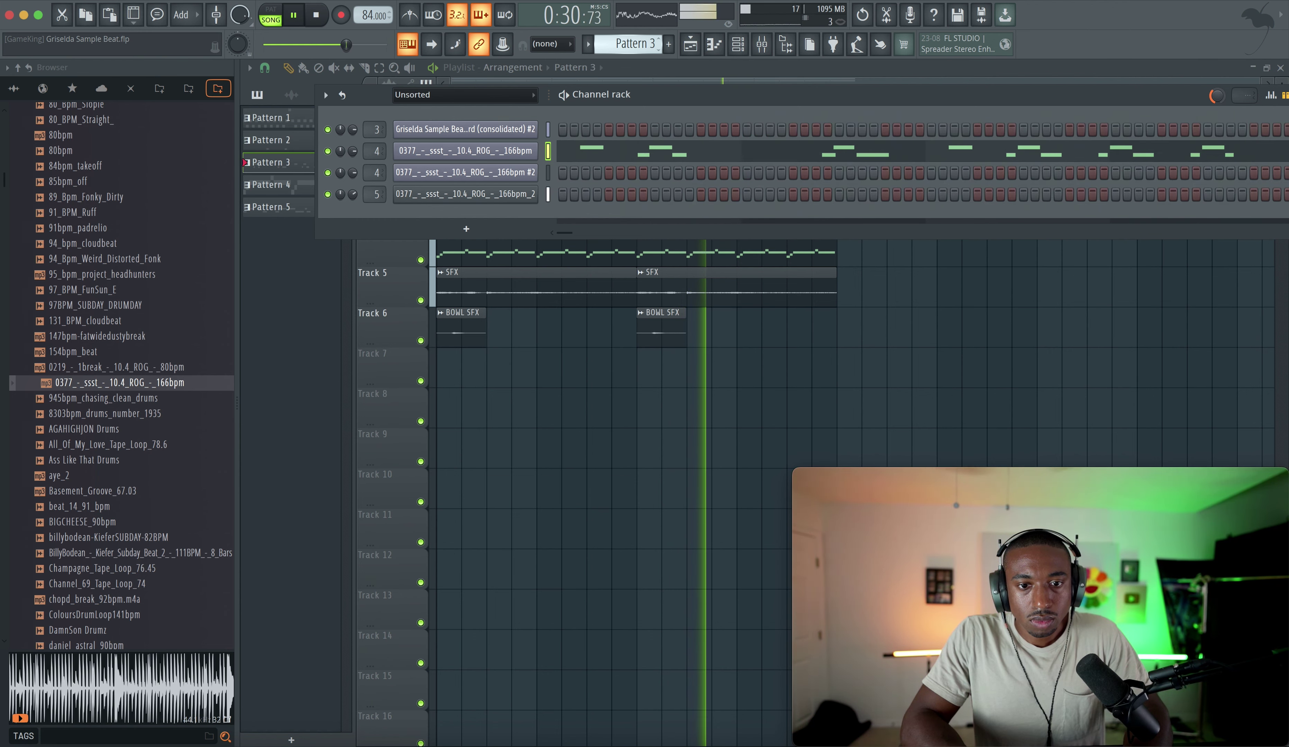
scroll(643, 42, "down", 1)
scroll(643, 42, "down", 3)
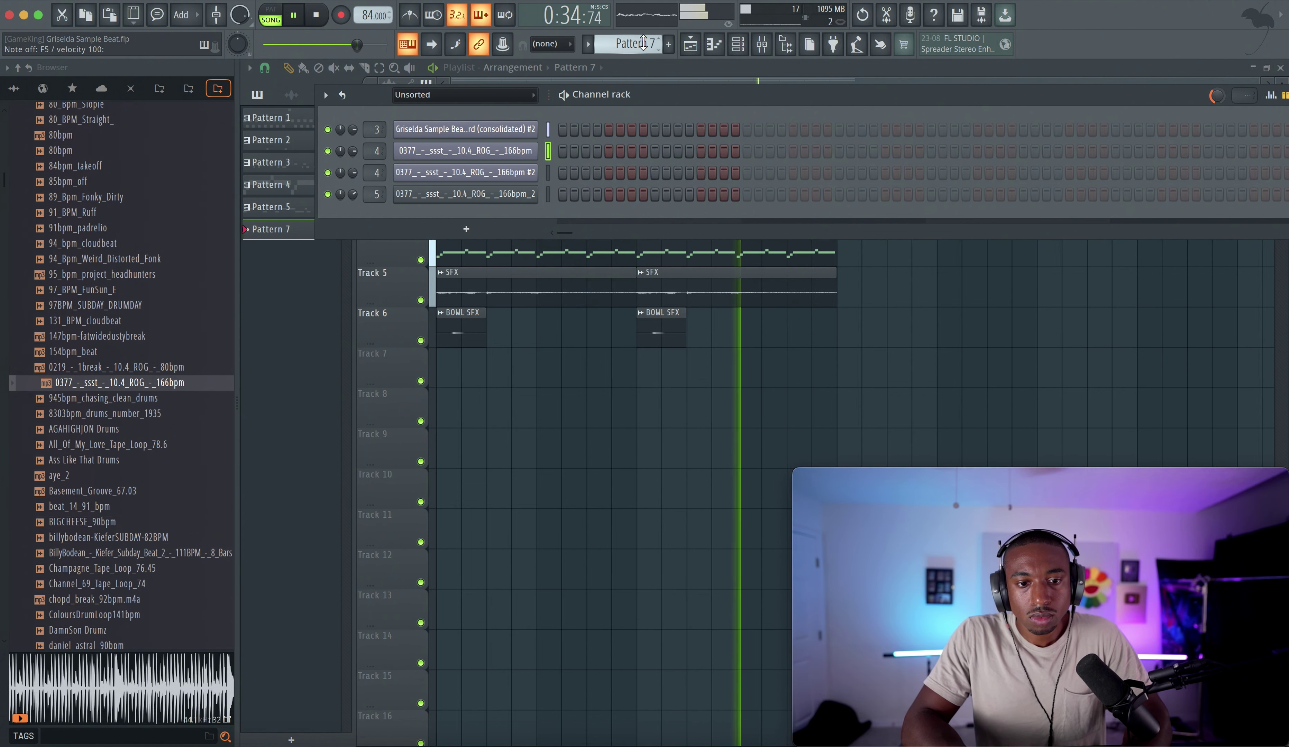
Restart the song from the beginning and record a sliced 166bpm break part into Pattern 7 on Track 3.
left_click(314, 15)
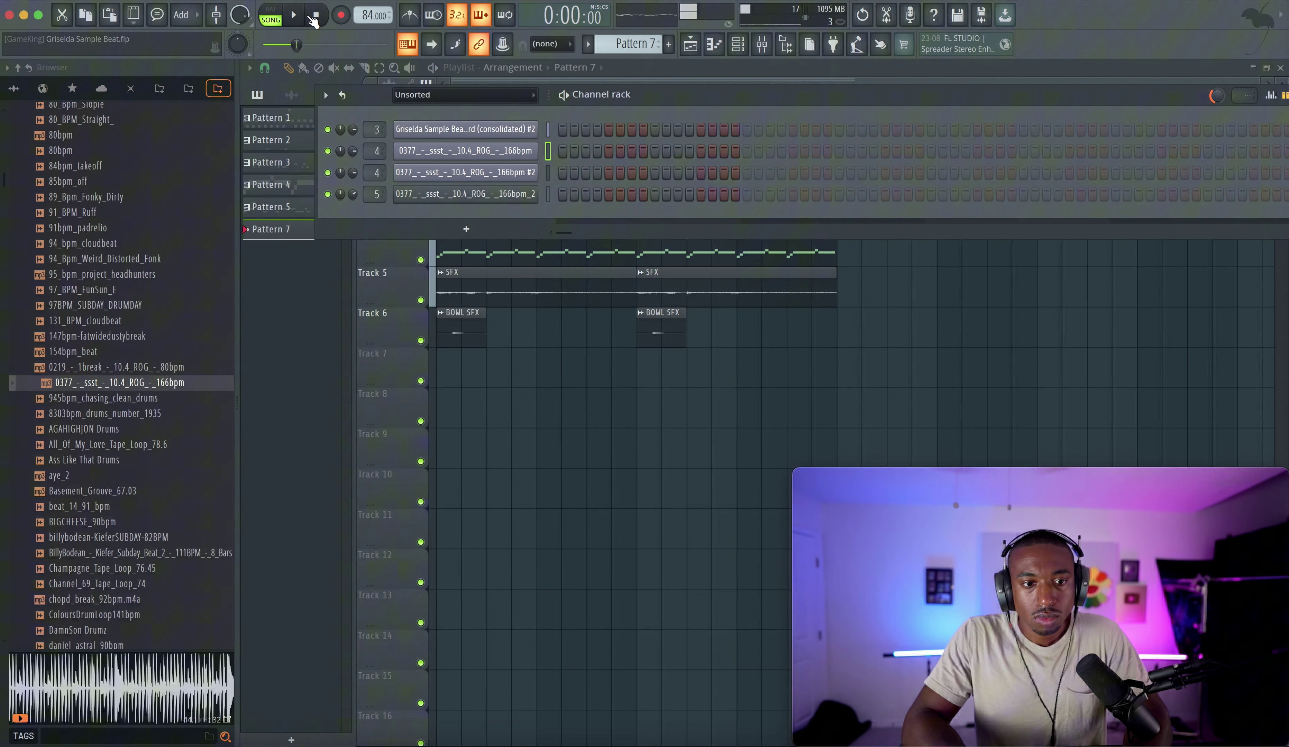
left_click(516, 403)
key("space")
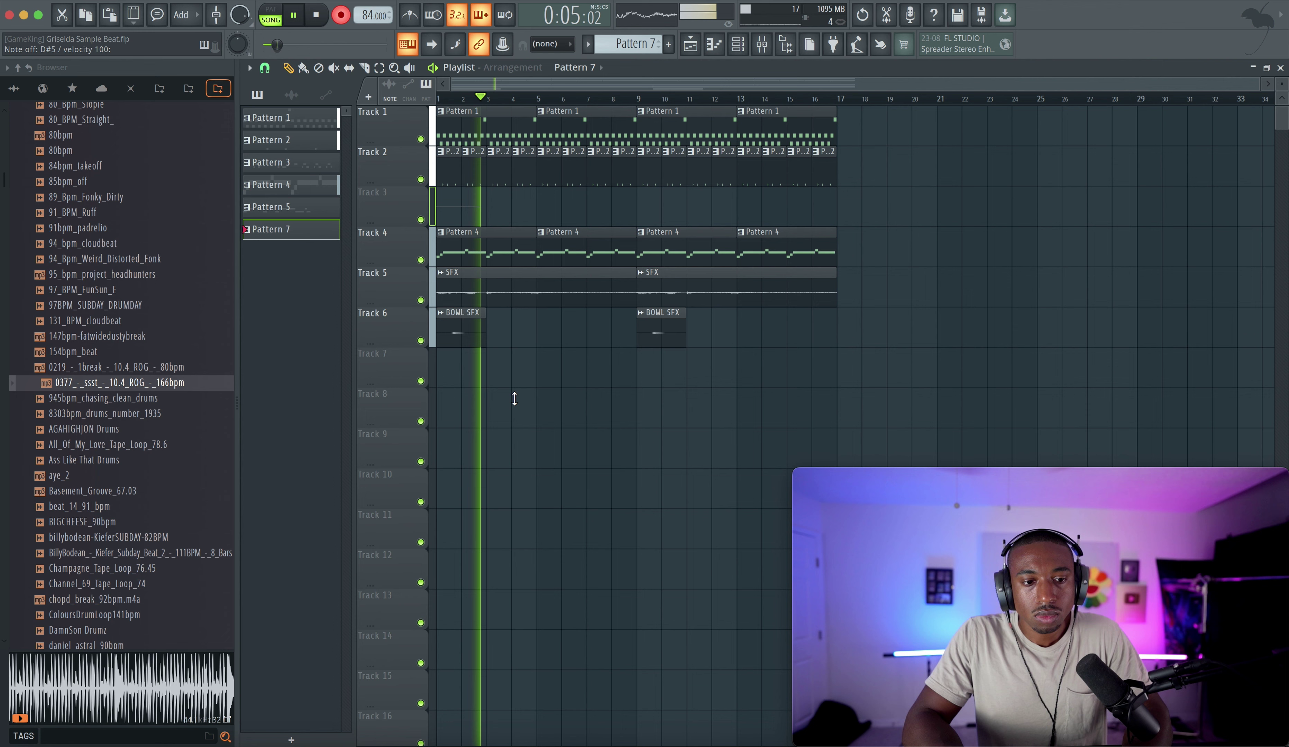
key("space")
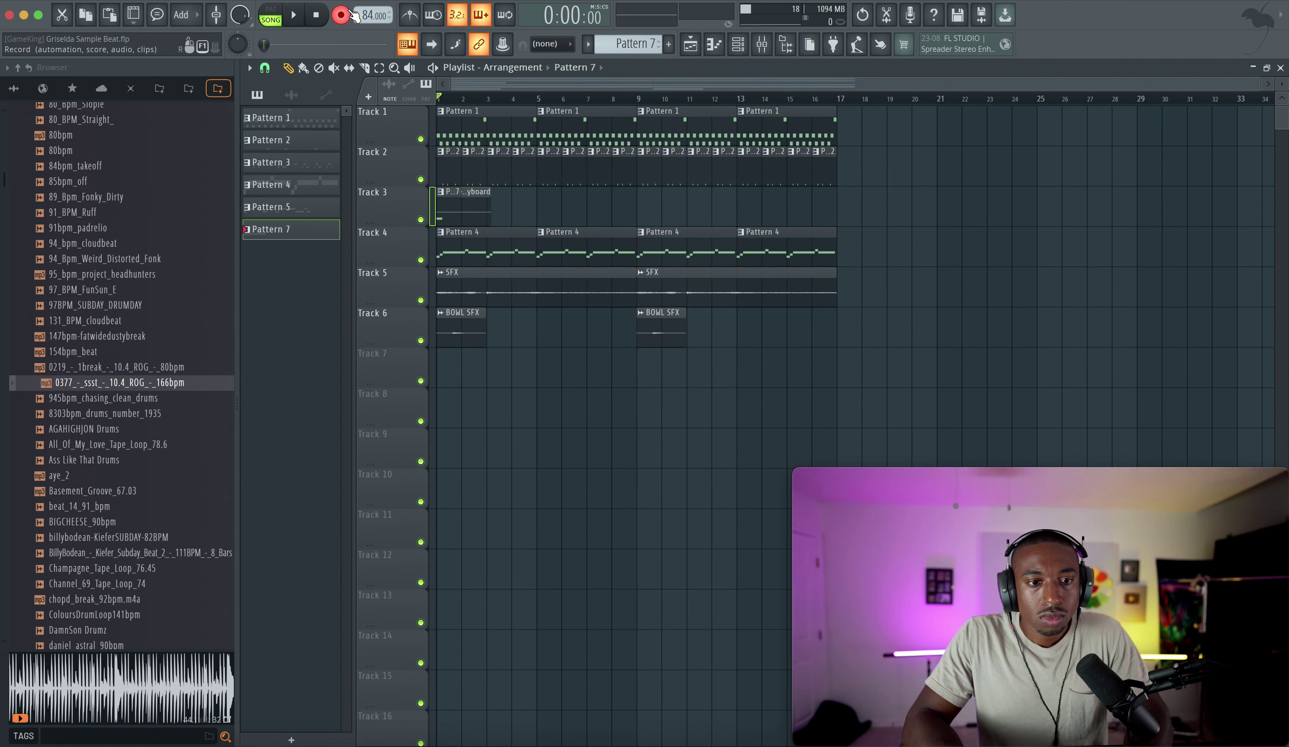
Play back the arrangement and check the levels in the mixer.
key("space")
key("F9")
key("space")
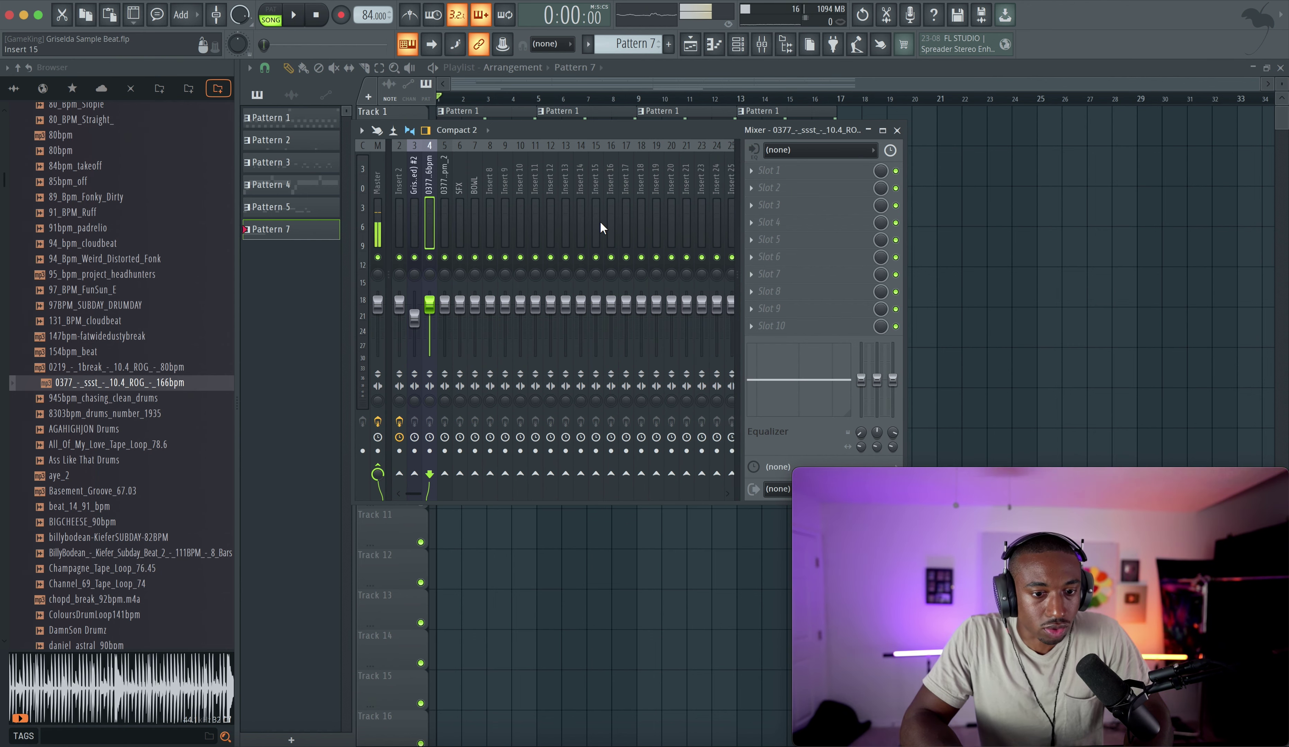
key("F9")
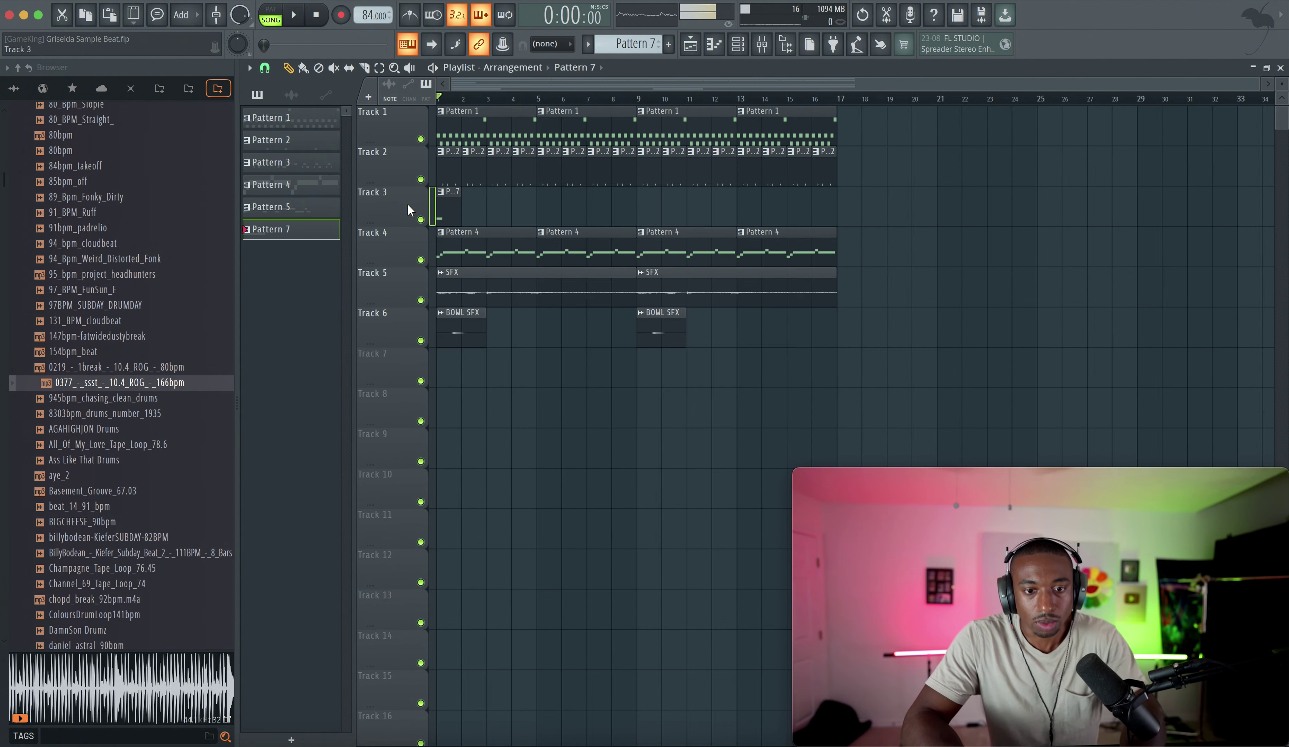
Extend the Pattern 7 clip to two bars and repeat it along Track 3 up to bar 17.
left_click_drag(460, 210, 495, 216)
key("space")
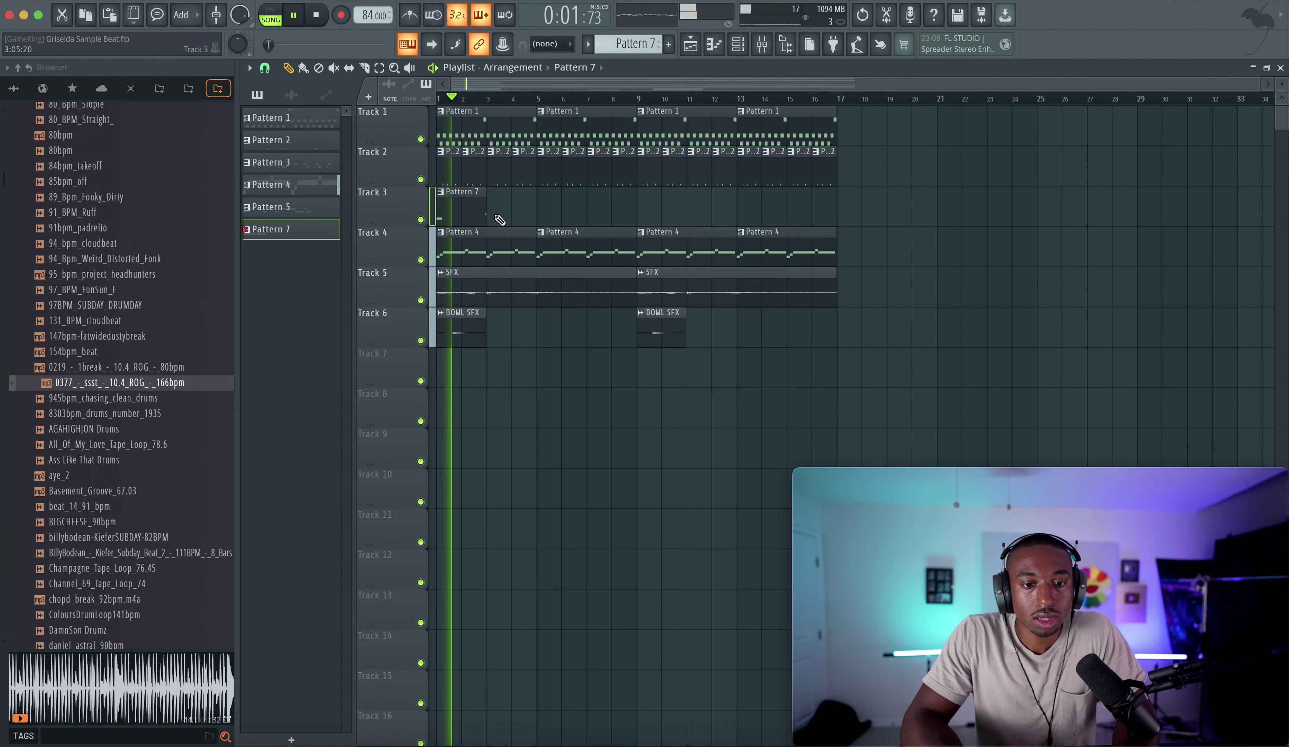
left_click(474, 209, "super")
key("super+b")
key("super+b")
key("super+b")
key("super+b")
key("super+b")
key("super+b")
key("super+b")
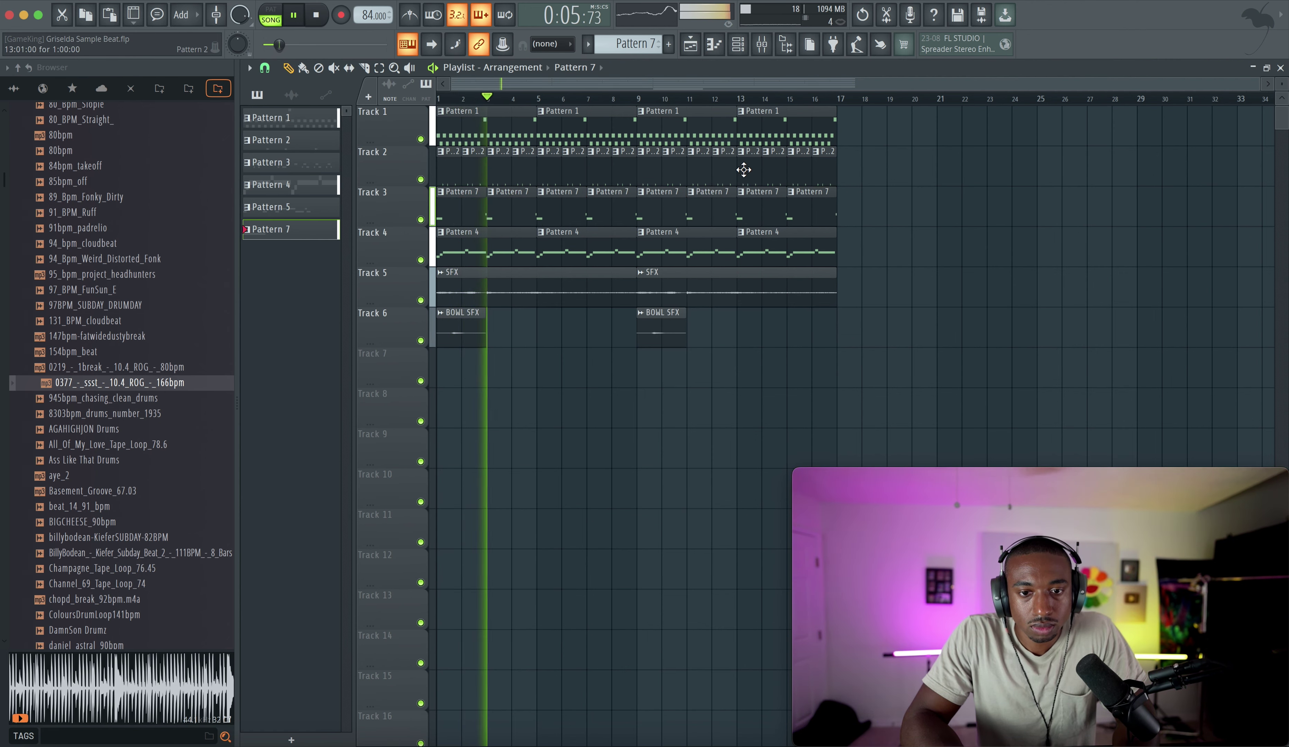
Examine the Pattern 7 notes around bar 3 in the piano roll, then return to the playlist.
key("space")
double_click(486, 214)
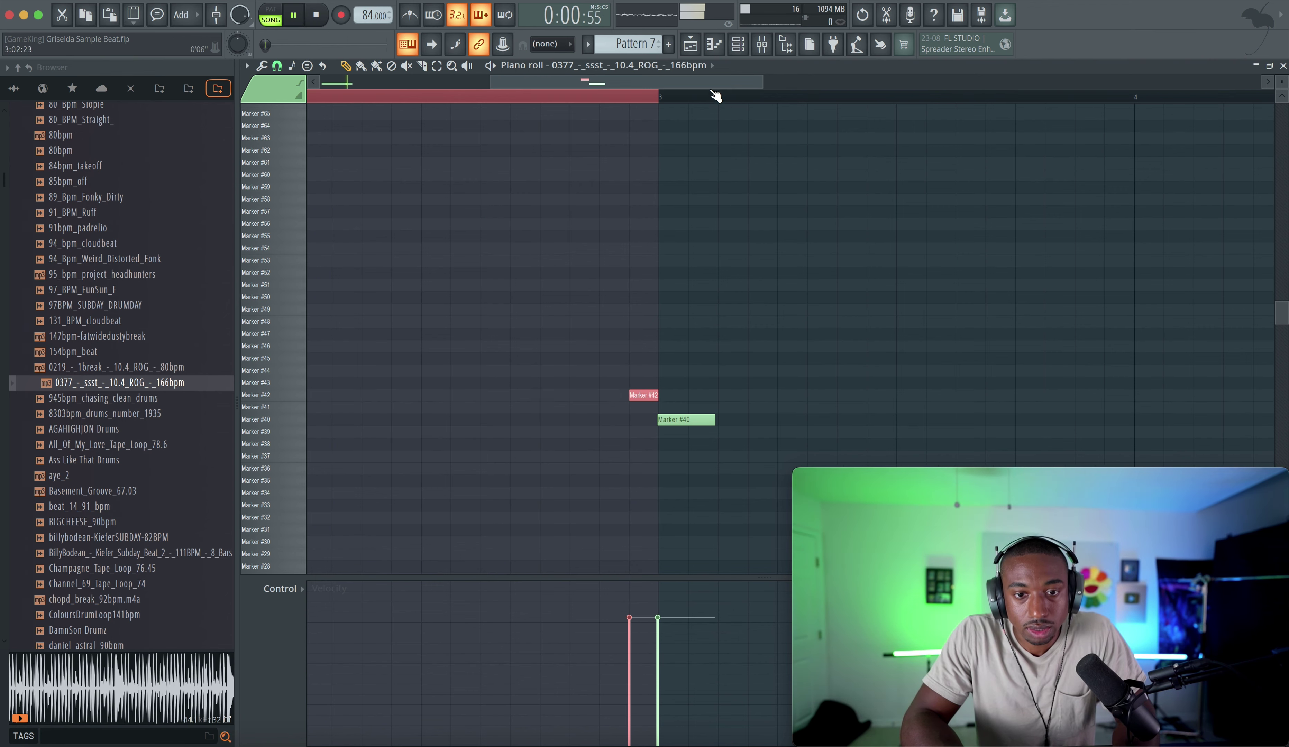
left_click(690, 44)
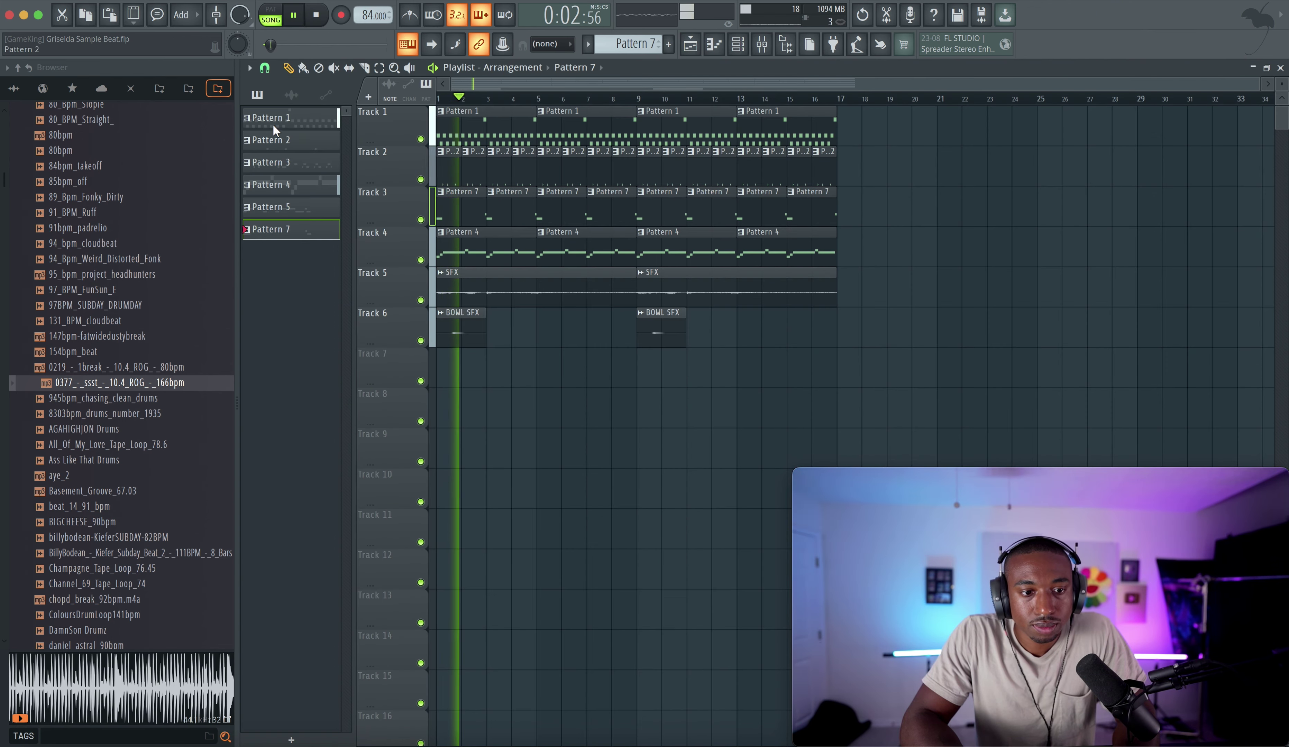
Delete the two Keyboard audio recordings listed below BOWL SFX and the 22-30-23 Keyboard recording listed between SFX and BOWL SFX.
left_click(291, 94)
right_click(316, 363)
left_click(341, 505)
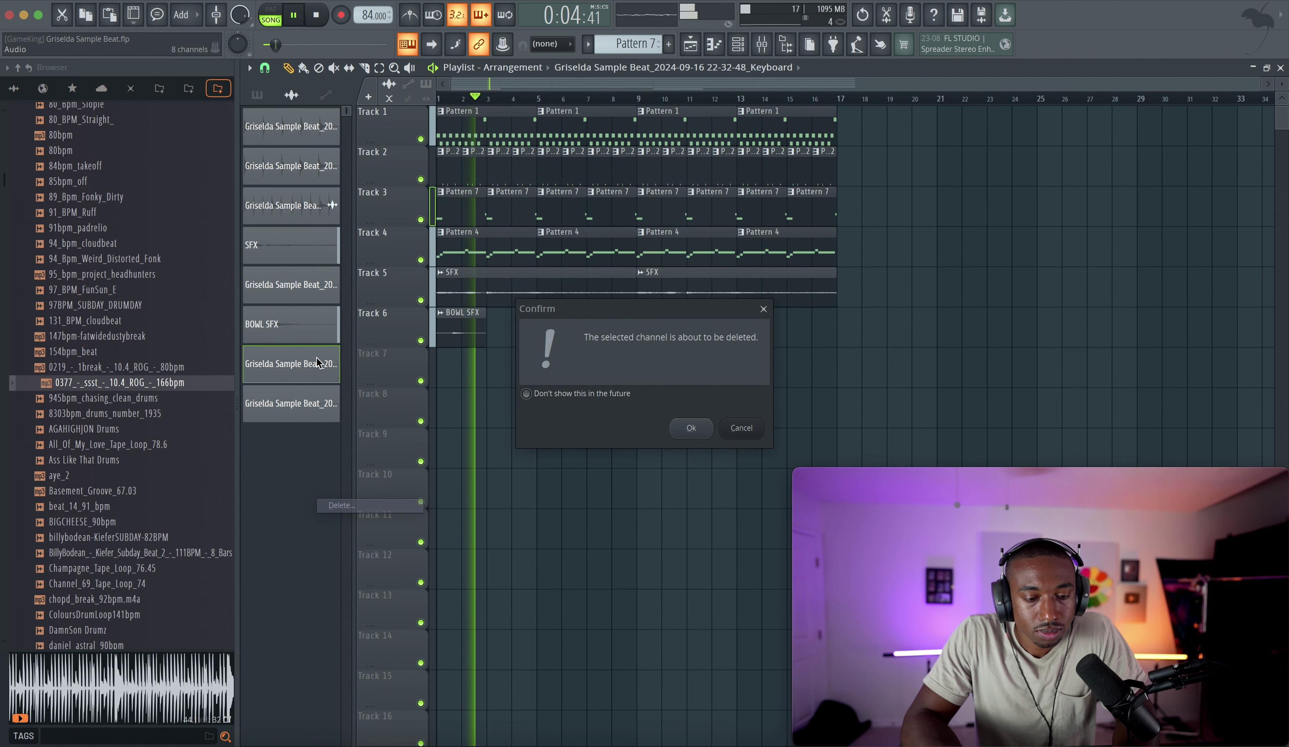
key("Return")
right_click(317, 363)
left_click(341, 505)
key("Return")
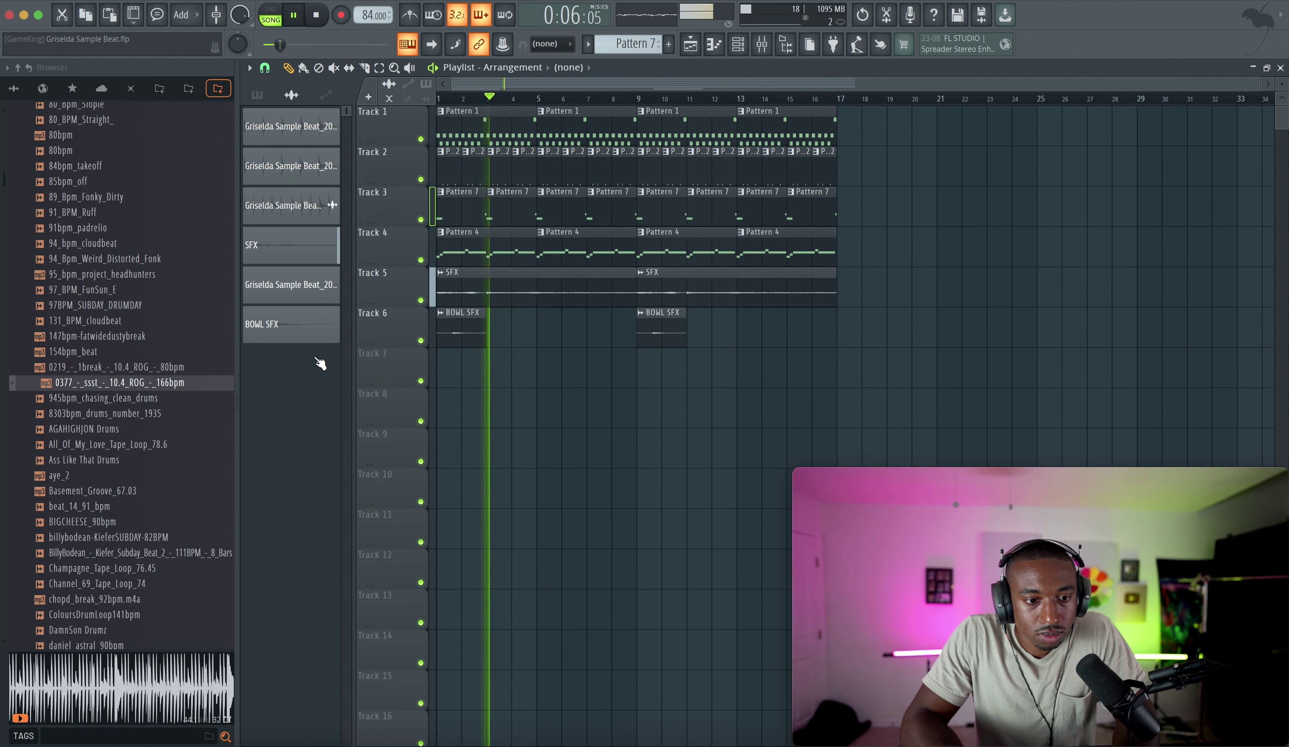
double_click(318, 301)
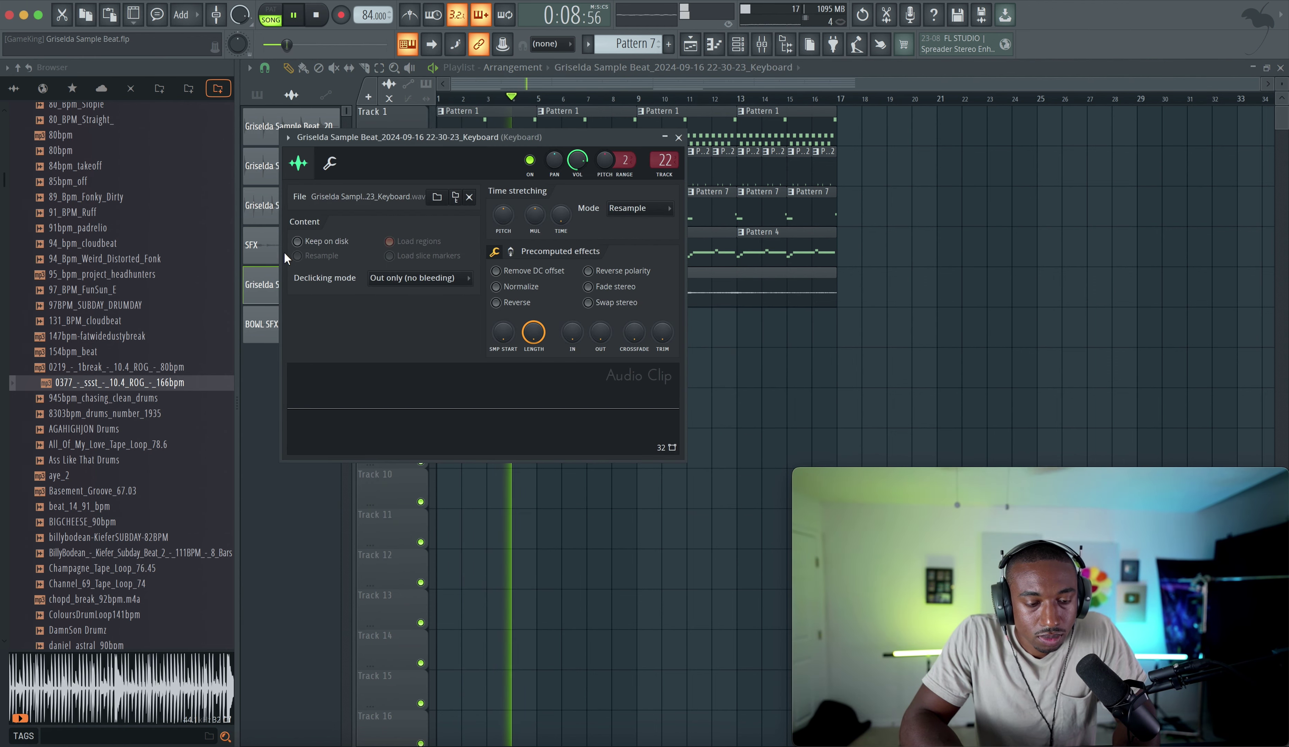
right_click(261, 289)
left_click(289, 463)
key("Return")
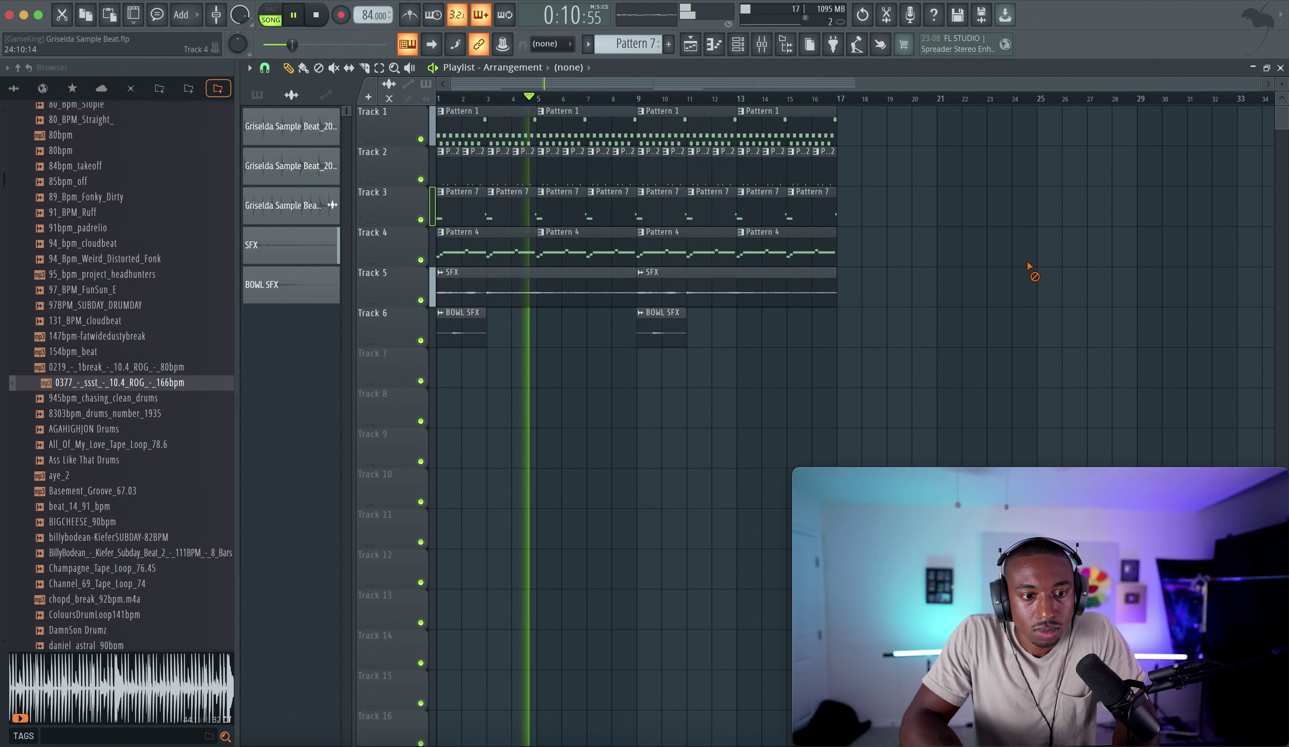
Filter the channel rack to Unsorted channels and move the Pattern 7 notes from the original 166bpm channel to its #2 clone.
left_click(738, 44)
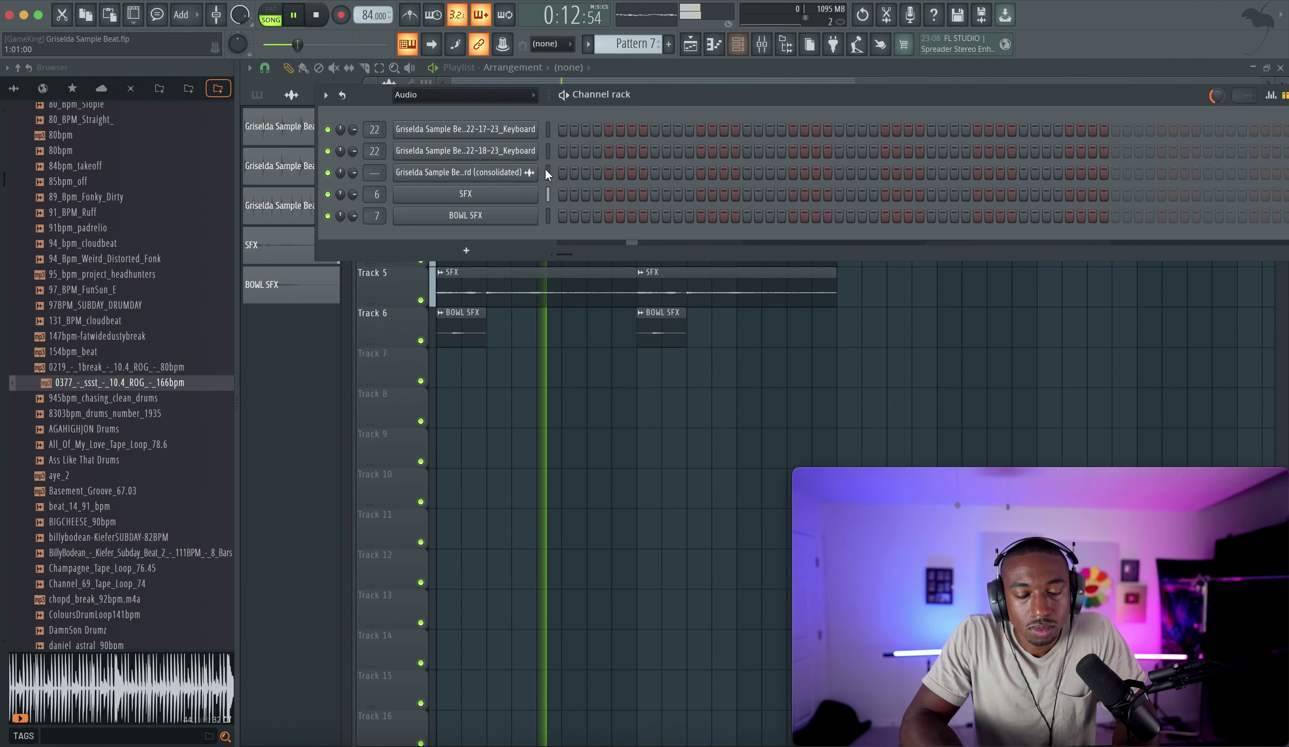
left_click(483, 98)
left_click(470, 143)
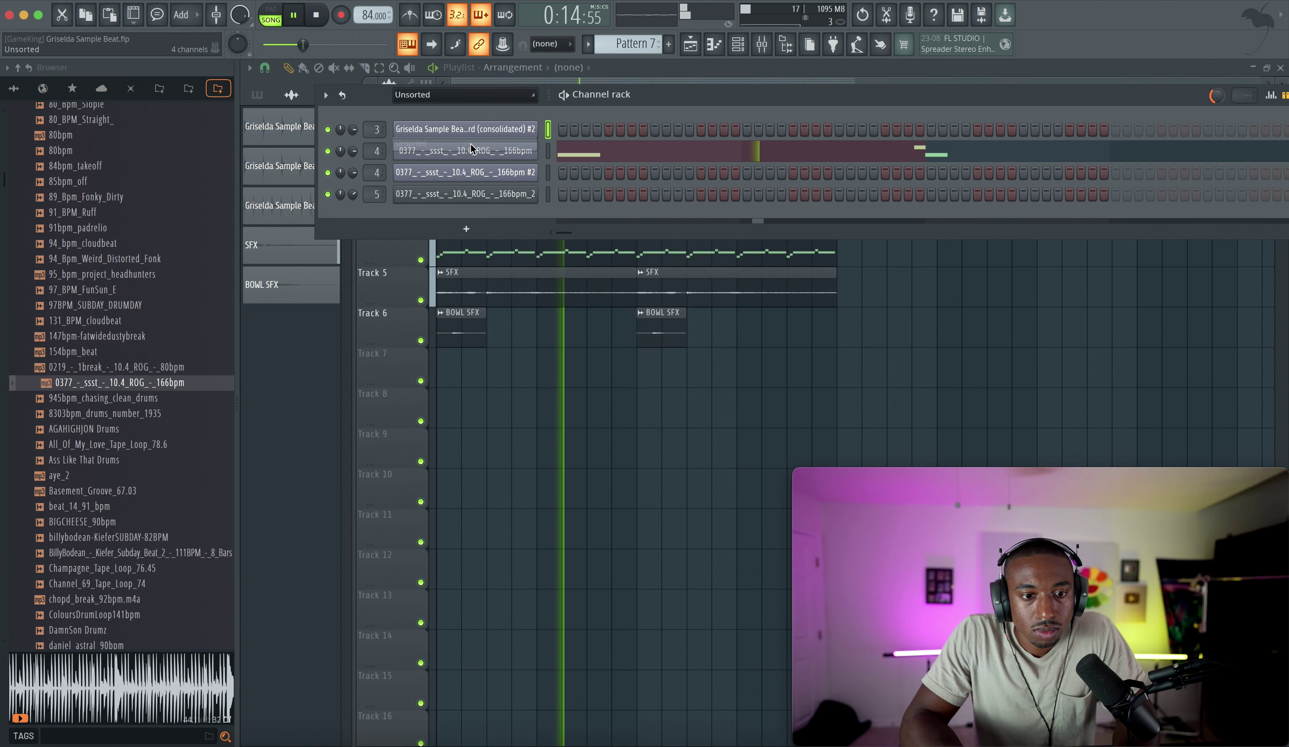
left_click(514, 151)
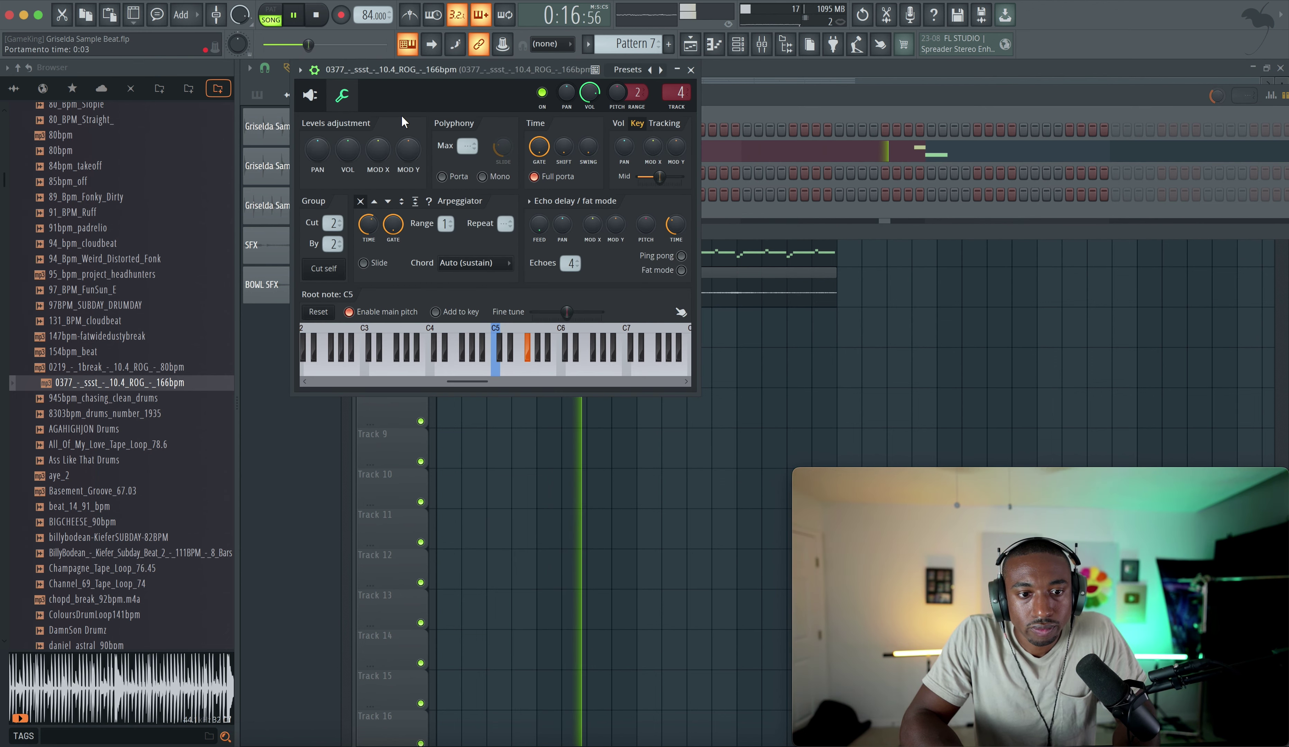
left_click(690, 70)
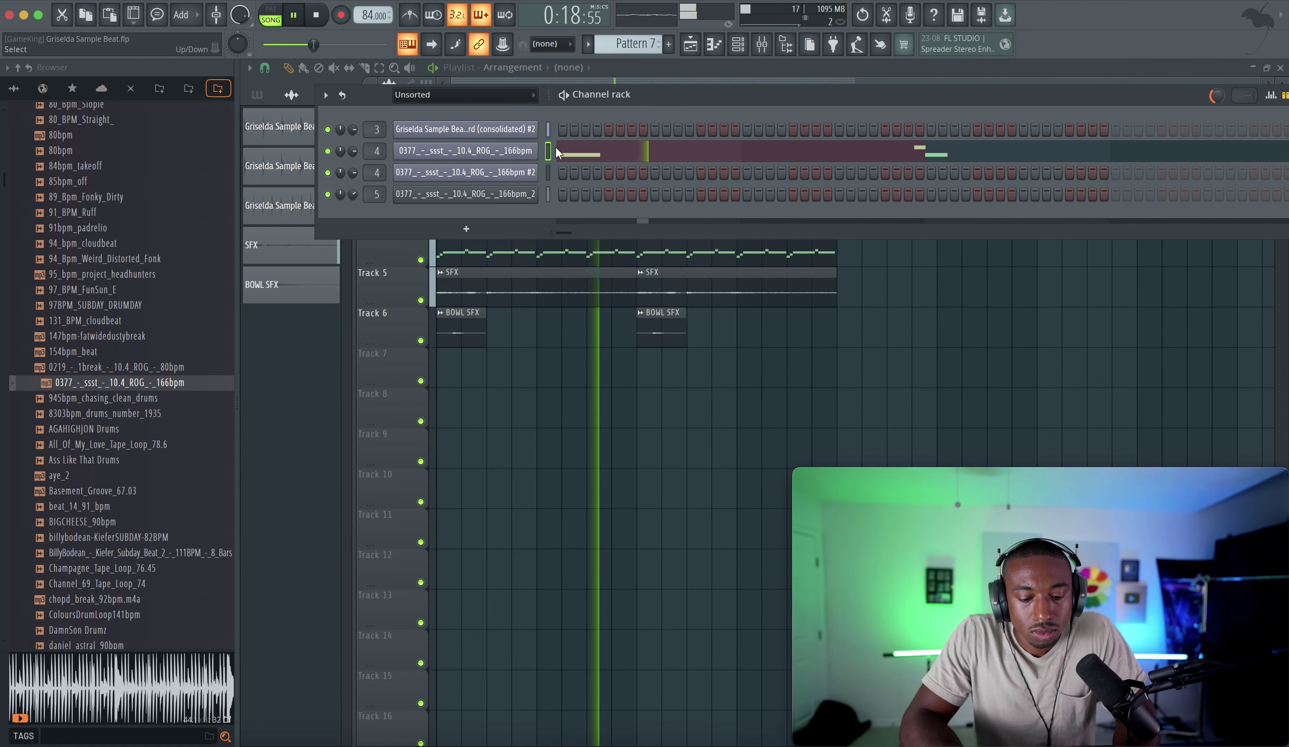
left_click(548, 172)
left_click_drag(548, 172, 566, 405)
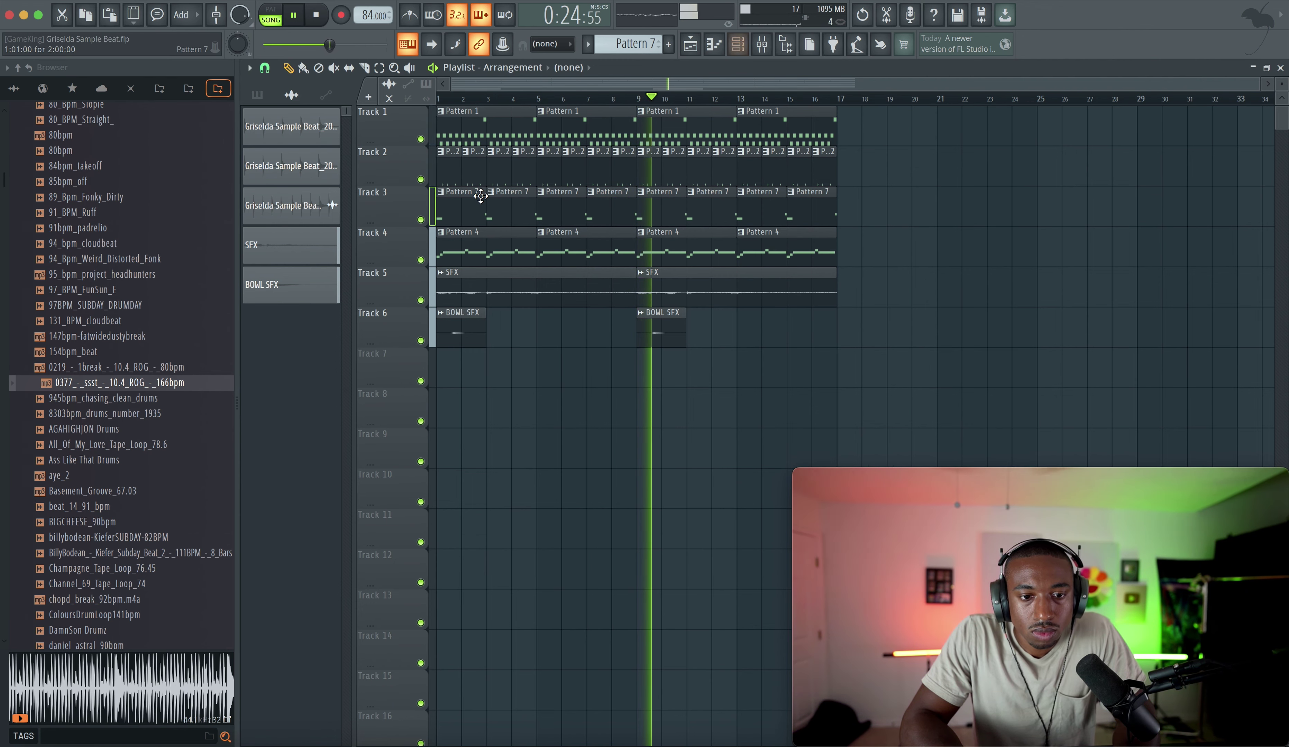
Open Pattern 7's #2 clone part in the piano roll, select the Marker #42 note just before bar 3 and show the channel rack.
double_click(474, 206)
scroll(666, 274, "down", 3)
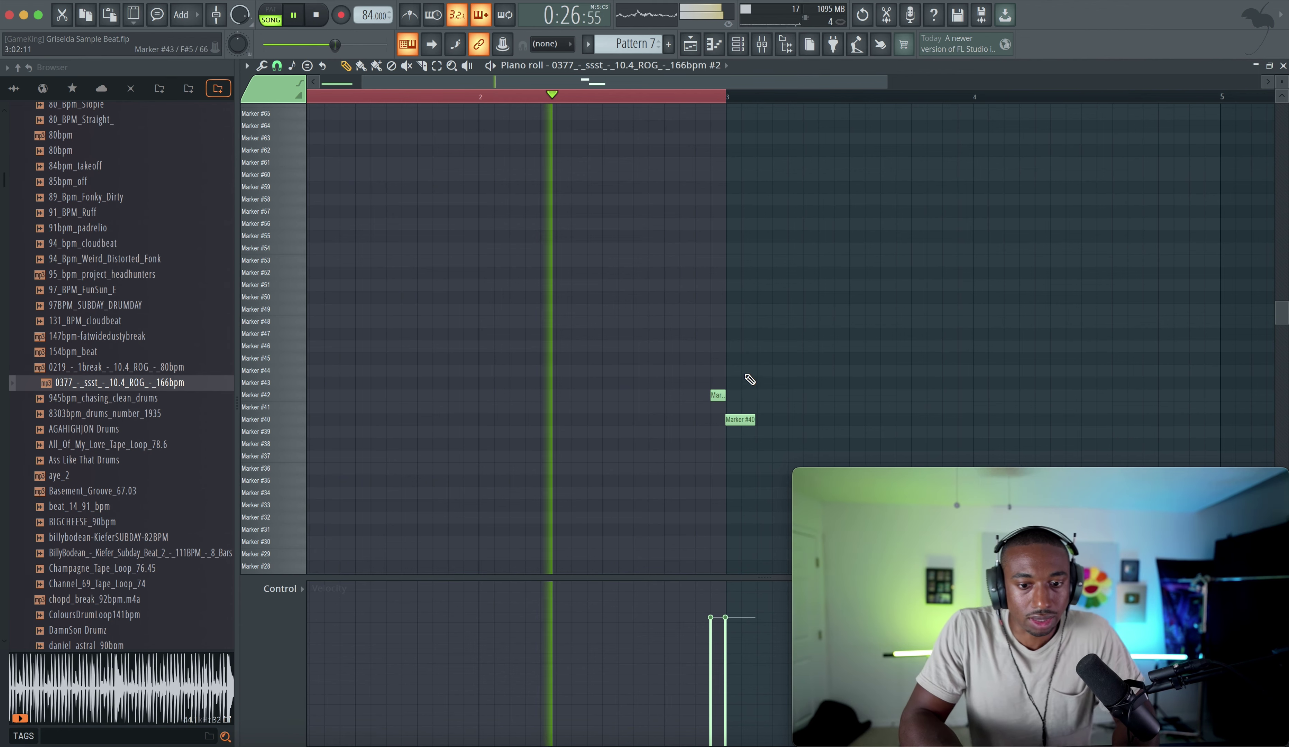
left_click(718, 386)
left_click_drag(720, 389, 722, 393)
scroll(723, 392, "down", 2)
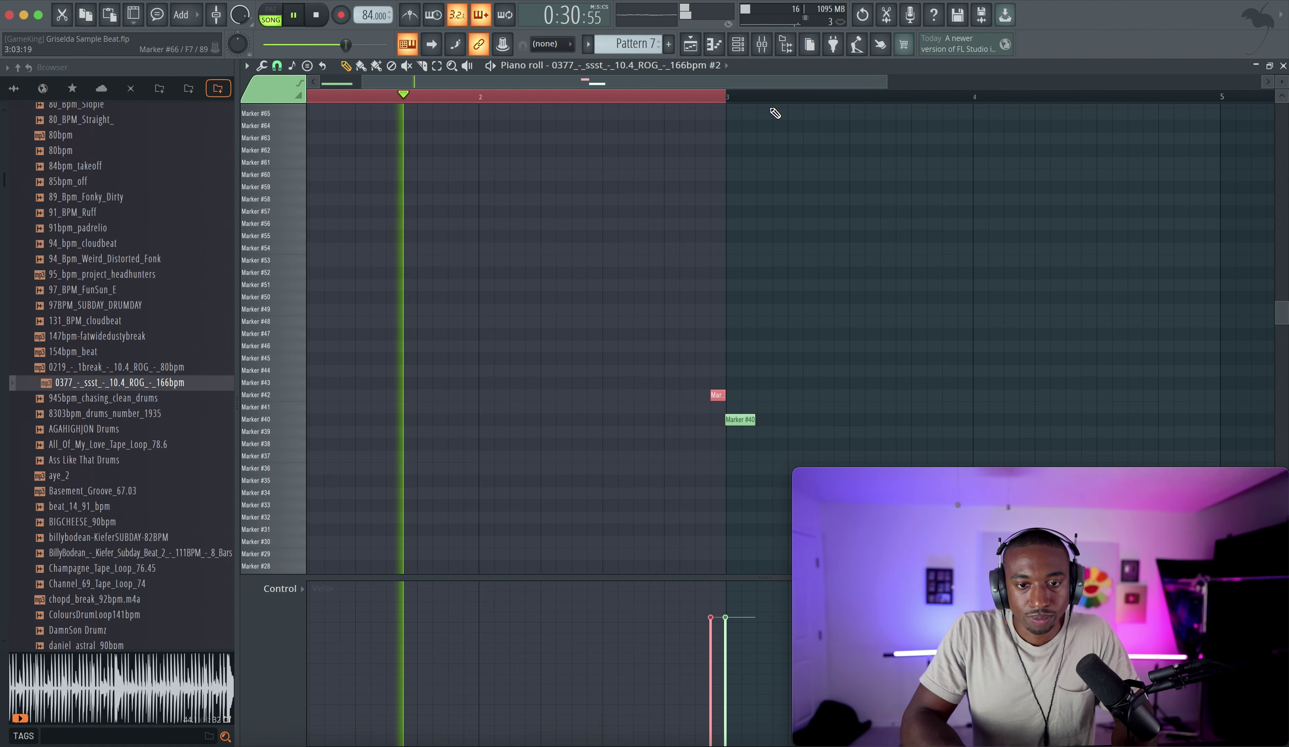
left_click(715, 47)
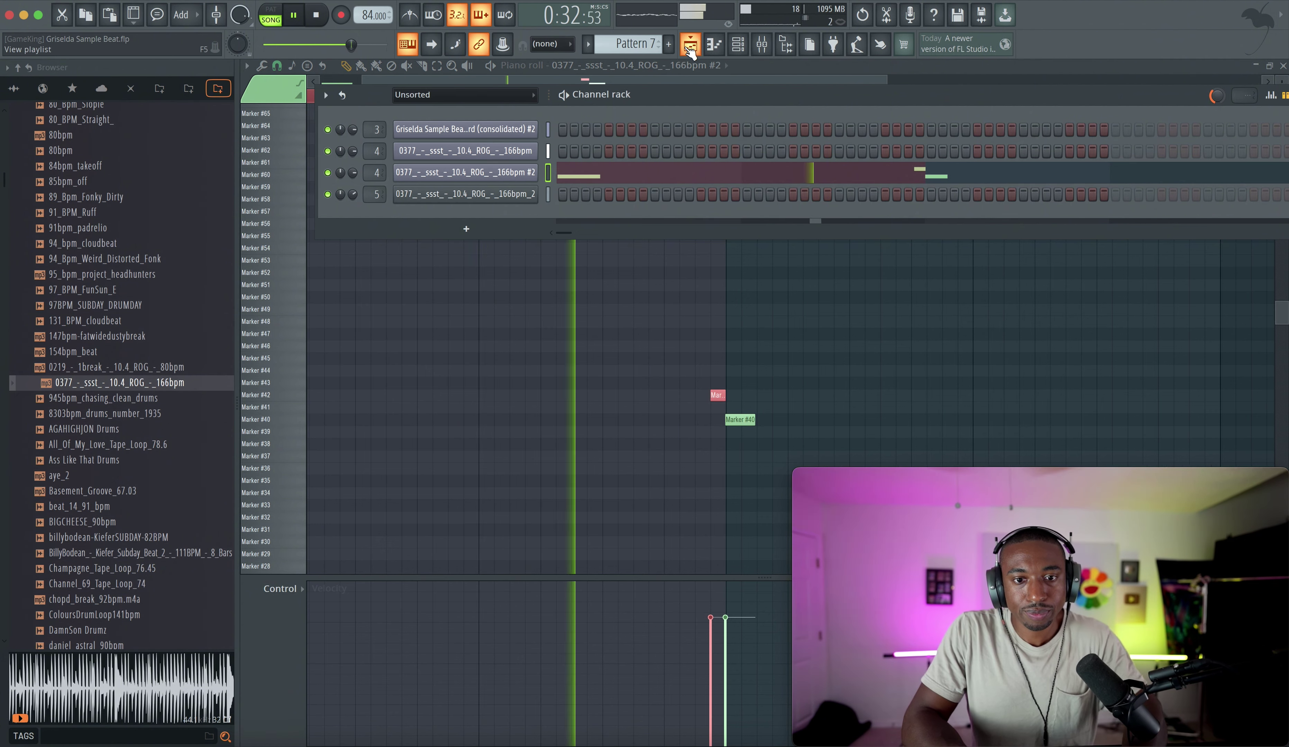
Stop the song, show the playlist, and select the Keyboard input track in the mixer.
key("F5")
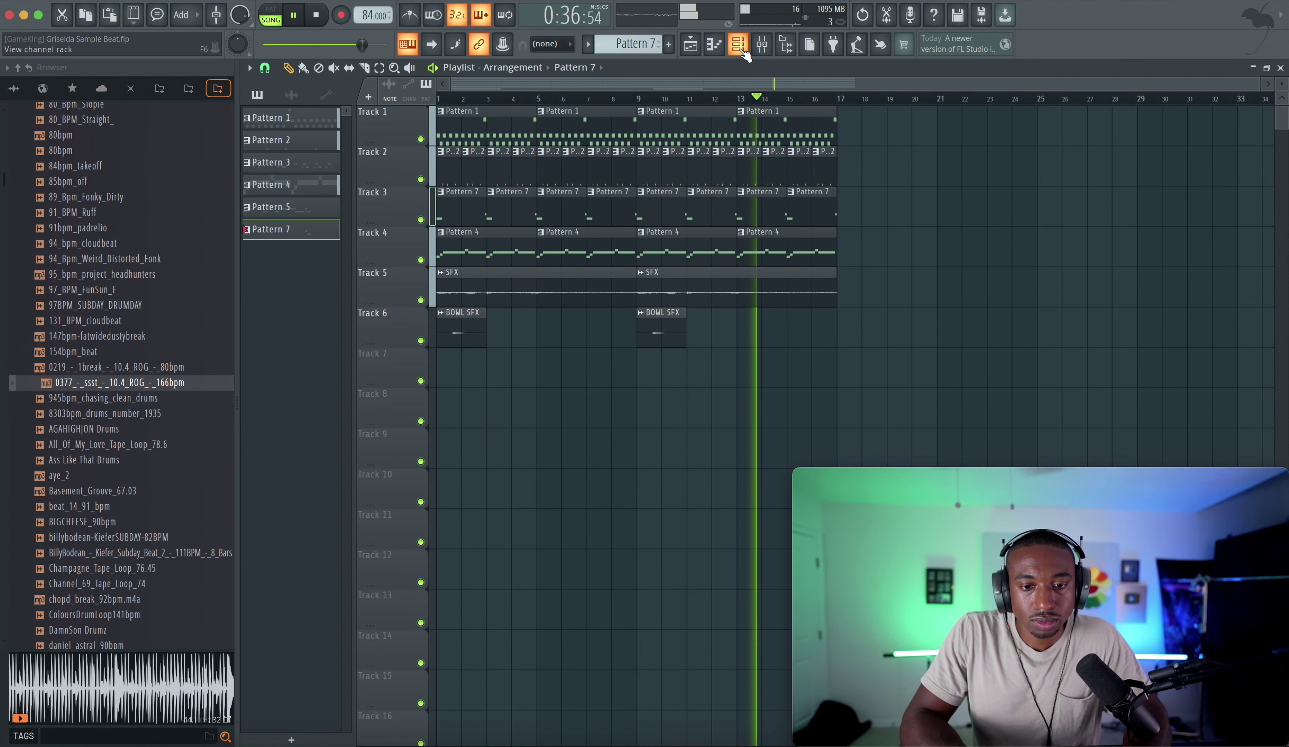
key("space")
left_click(762, 47)
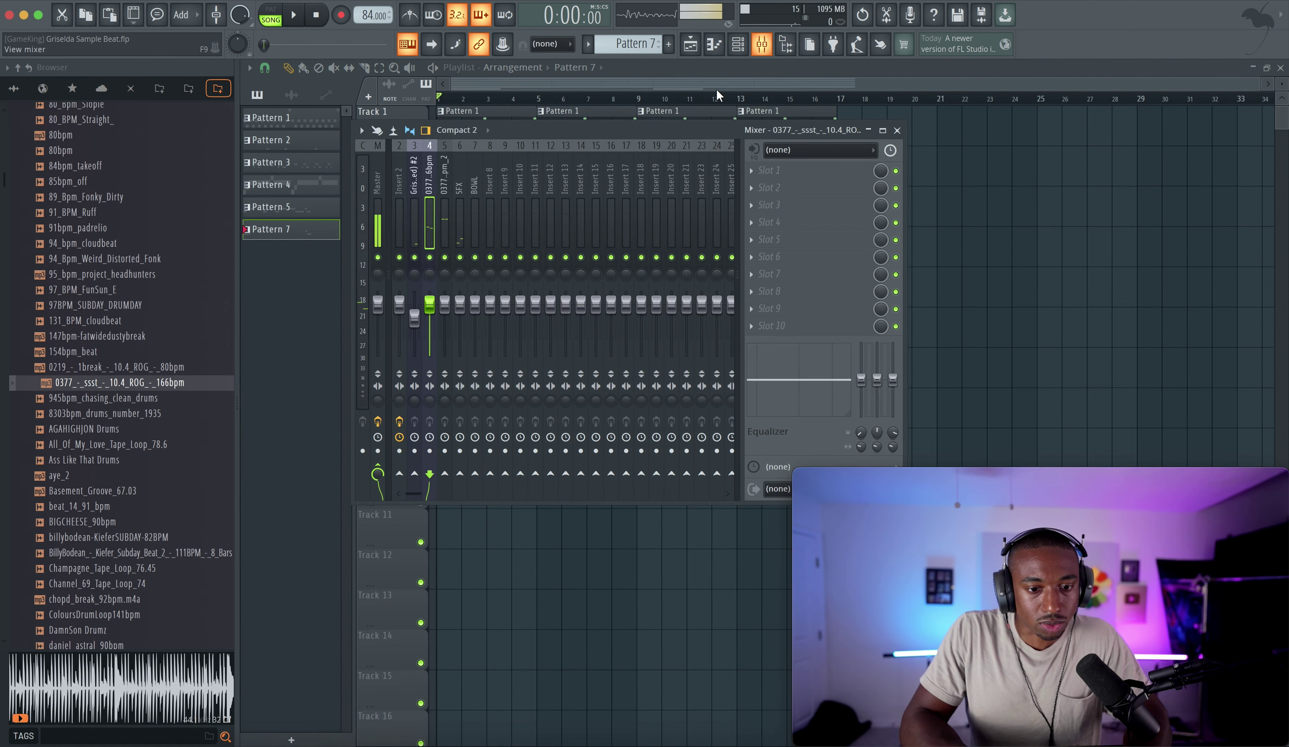
key("F9")
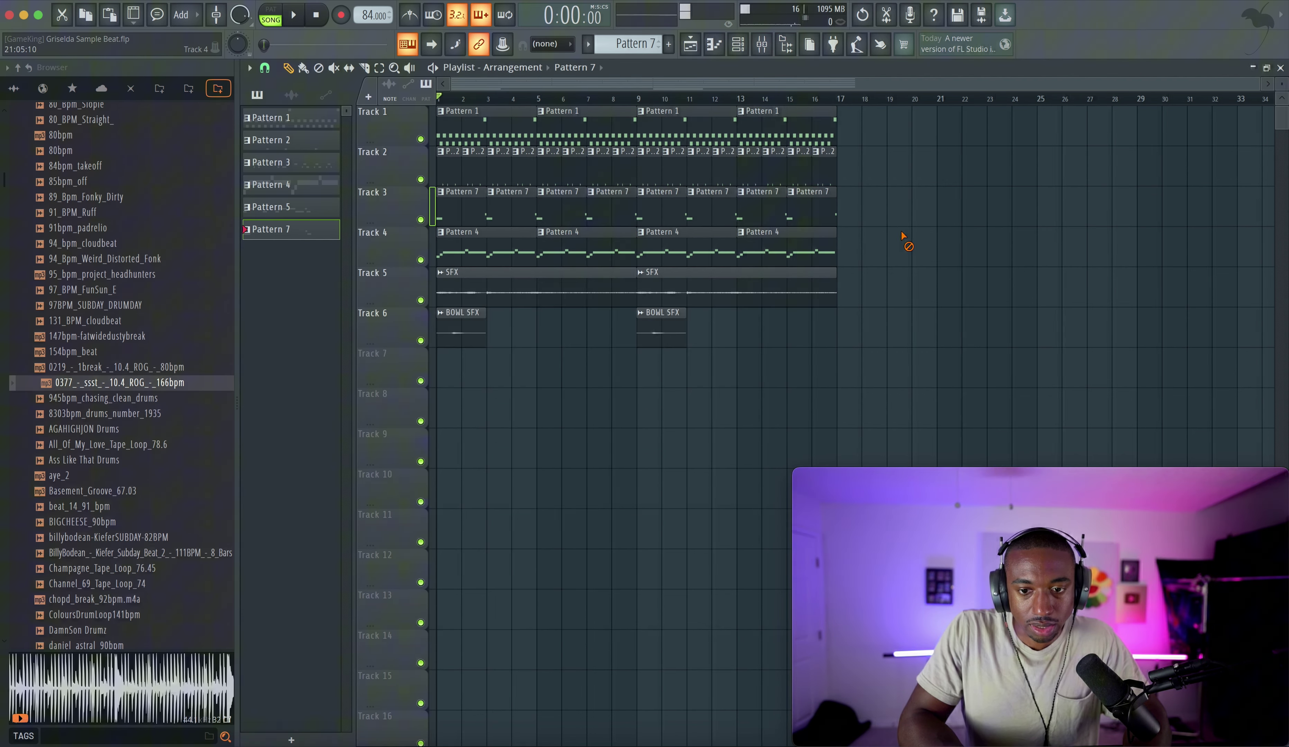
left_click(738, 44)
left_click(762, 46)
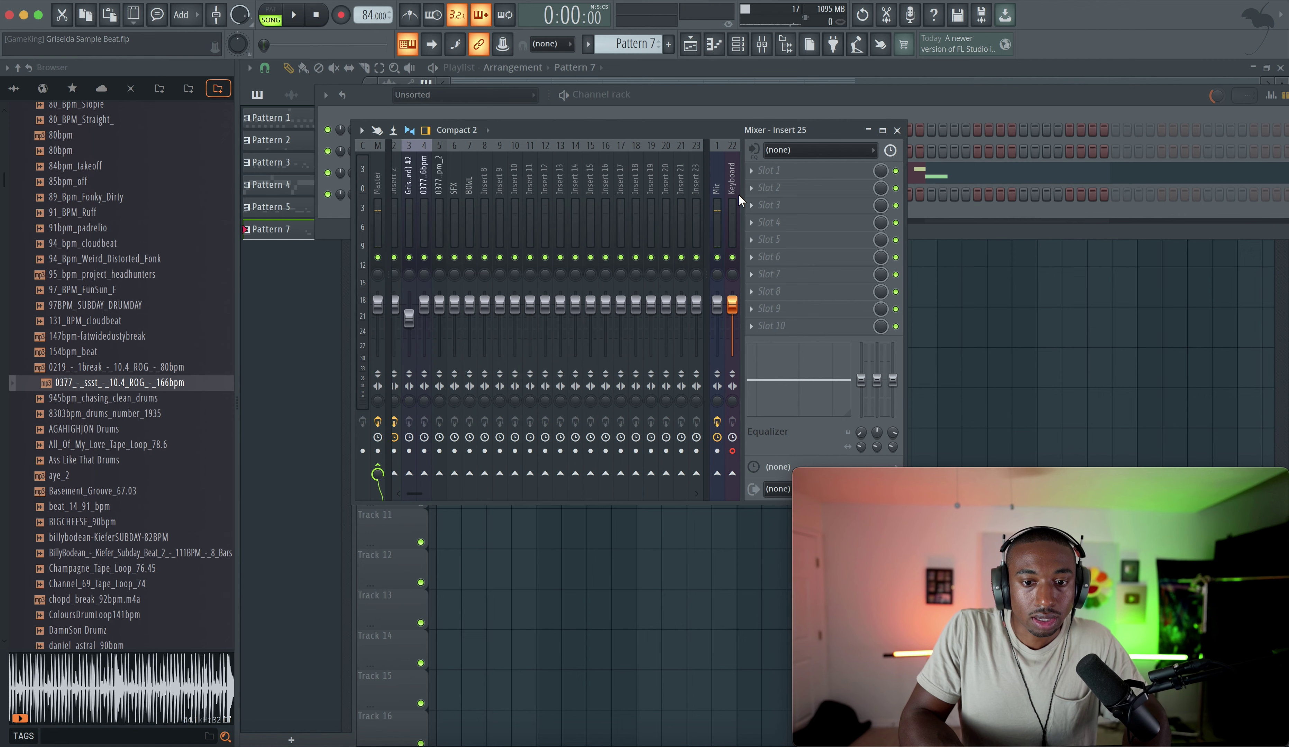
left_click(1014, 332)
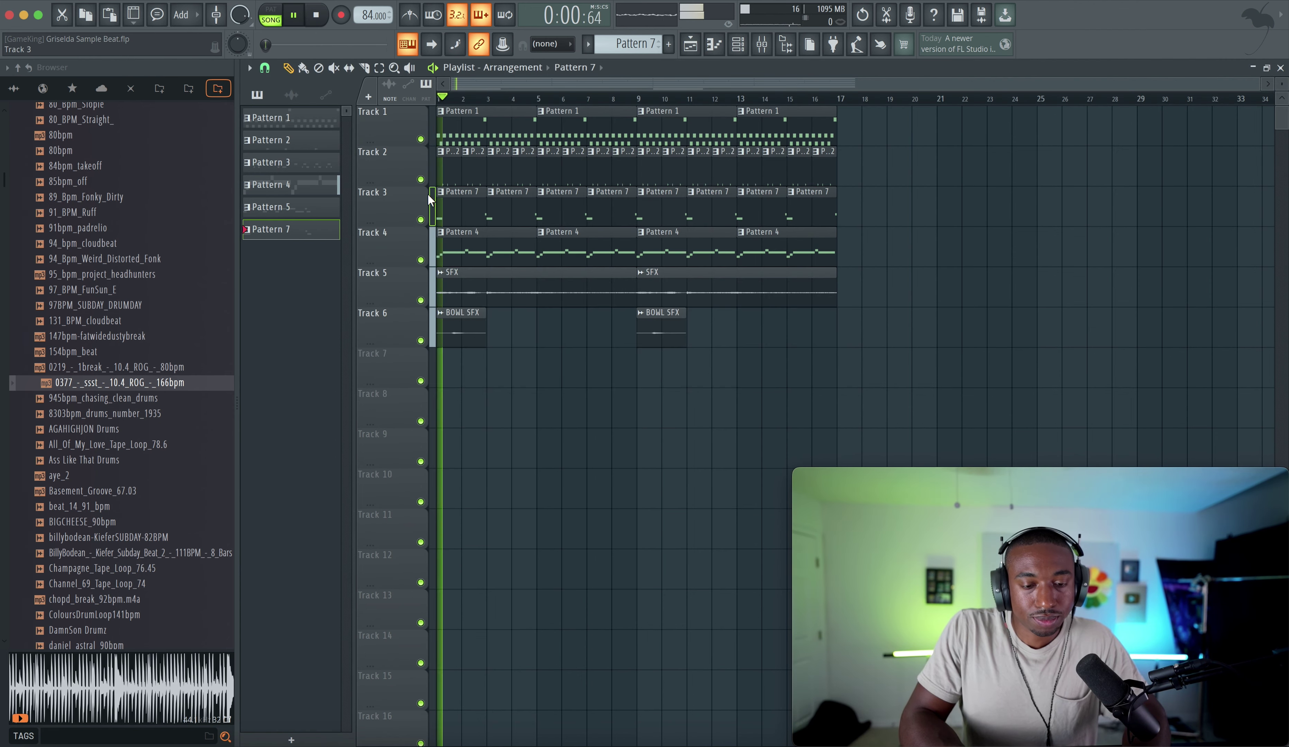
Mute Track 2 and Track 3 in the playlist and mute the Mic track in the mixer.
left_click(420, 220)
left_click(421, 179)
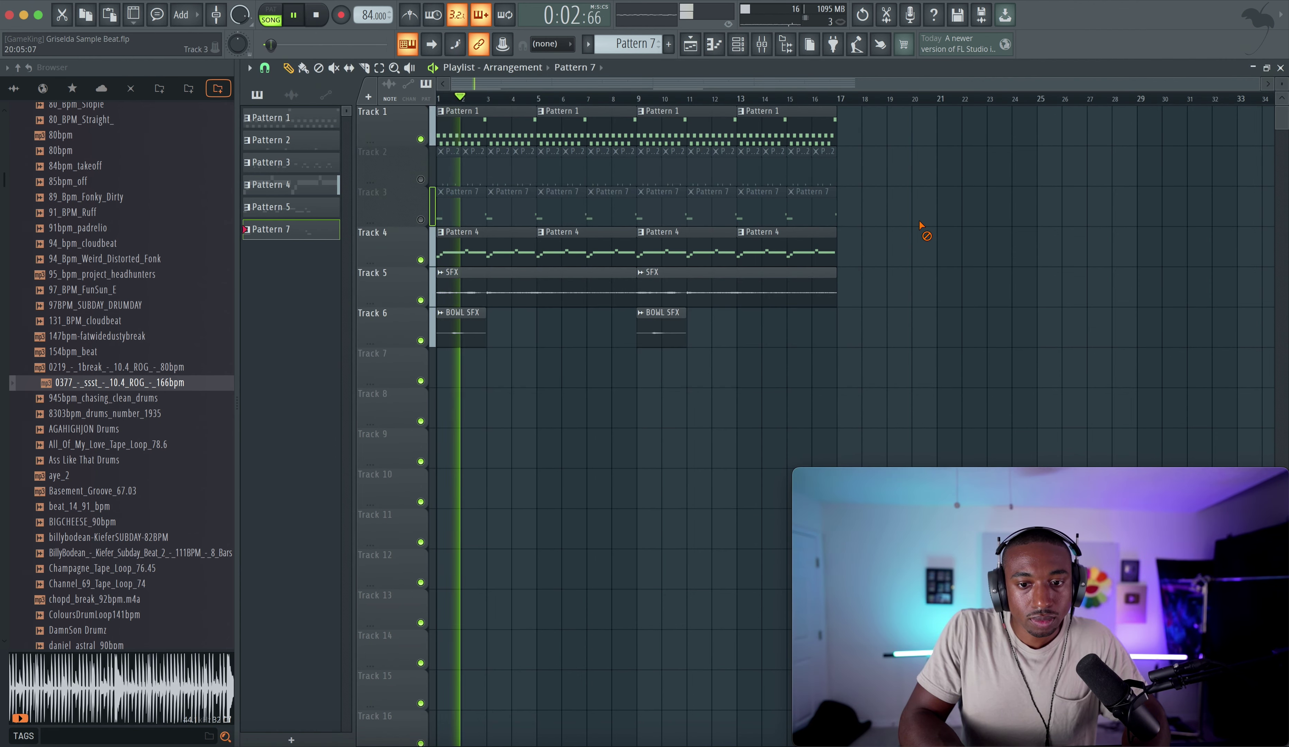
left_click(762, 45)
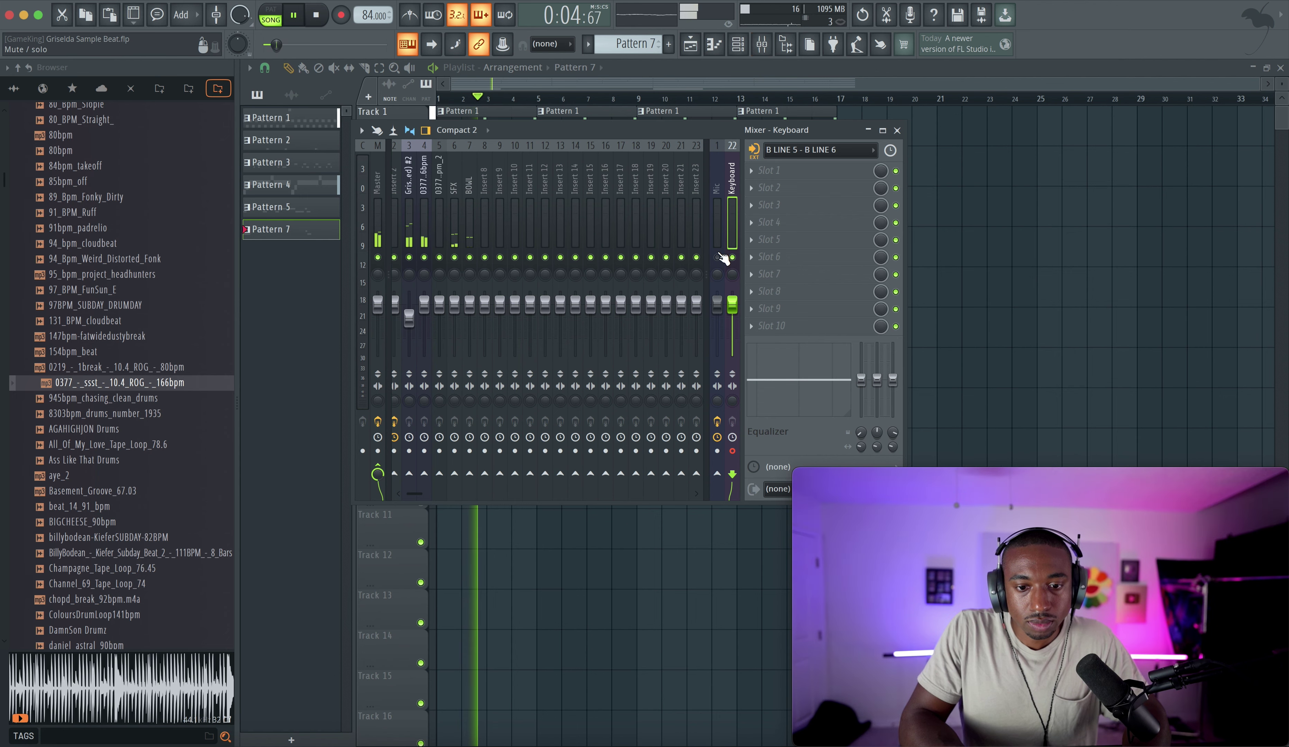
left_click(1027, 269)
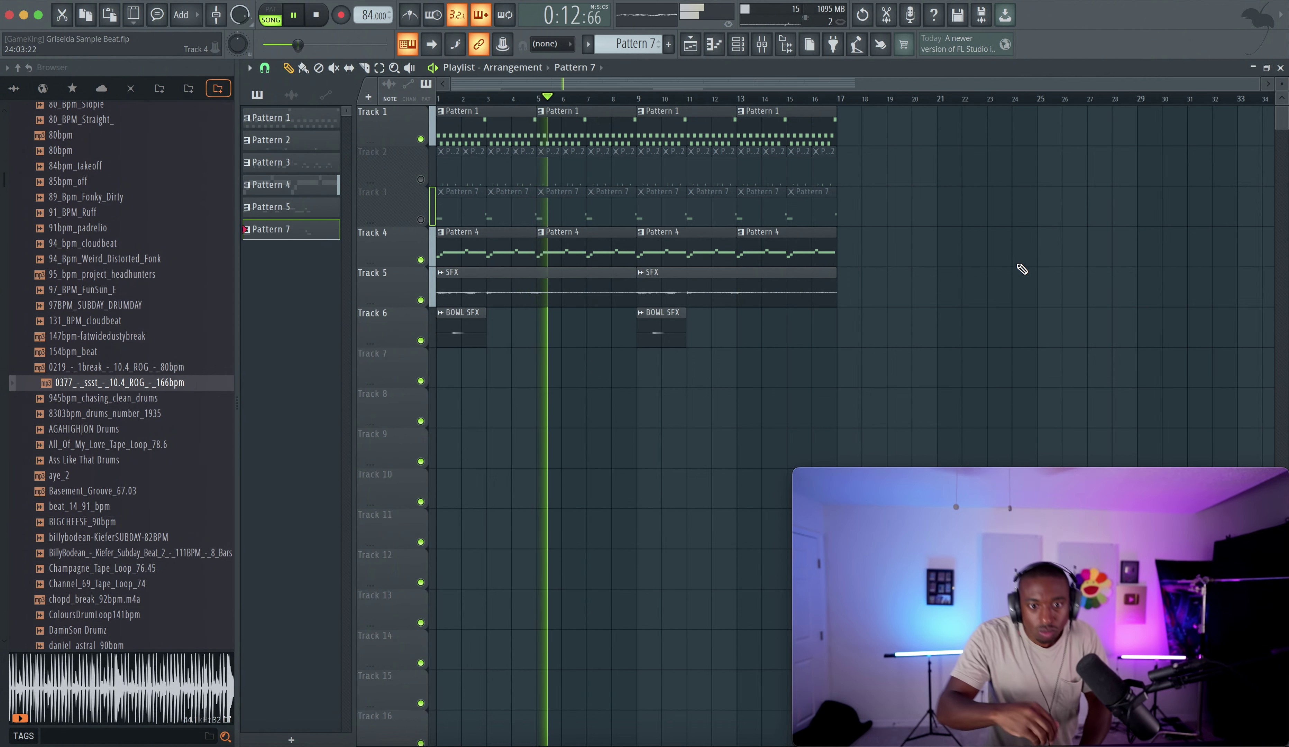
Record about eight bars of the Keyboard input onto Track 7, unmuting the Mic mixer track during the take.
key("F9")
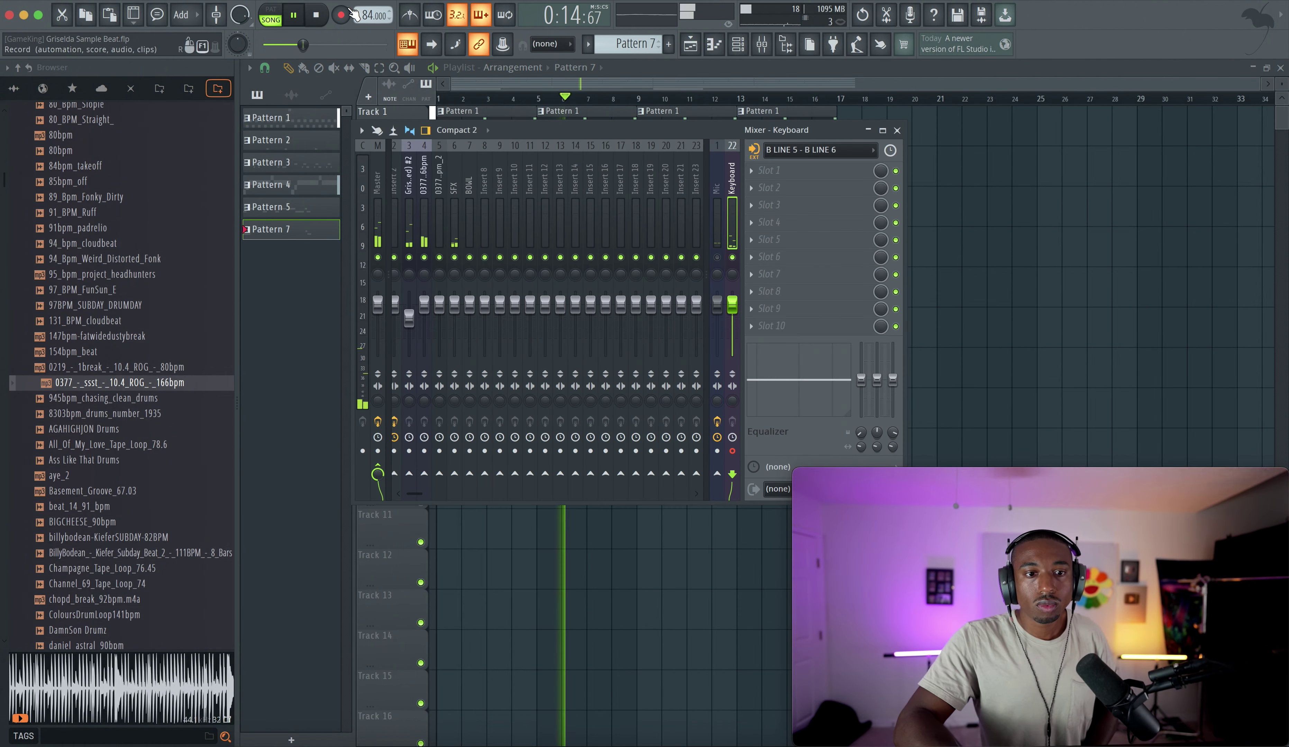
key("F9")
key("space")
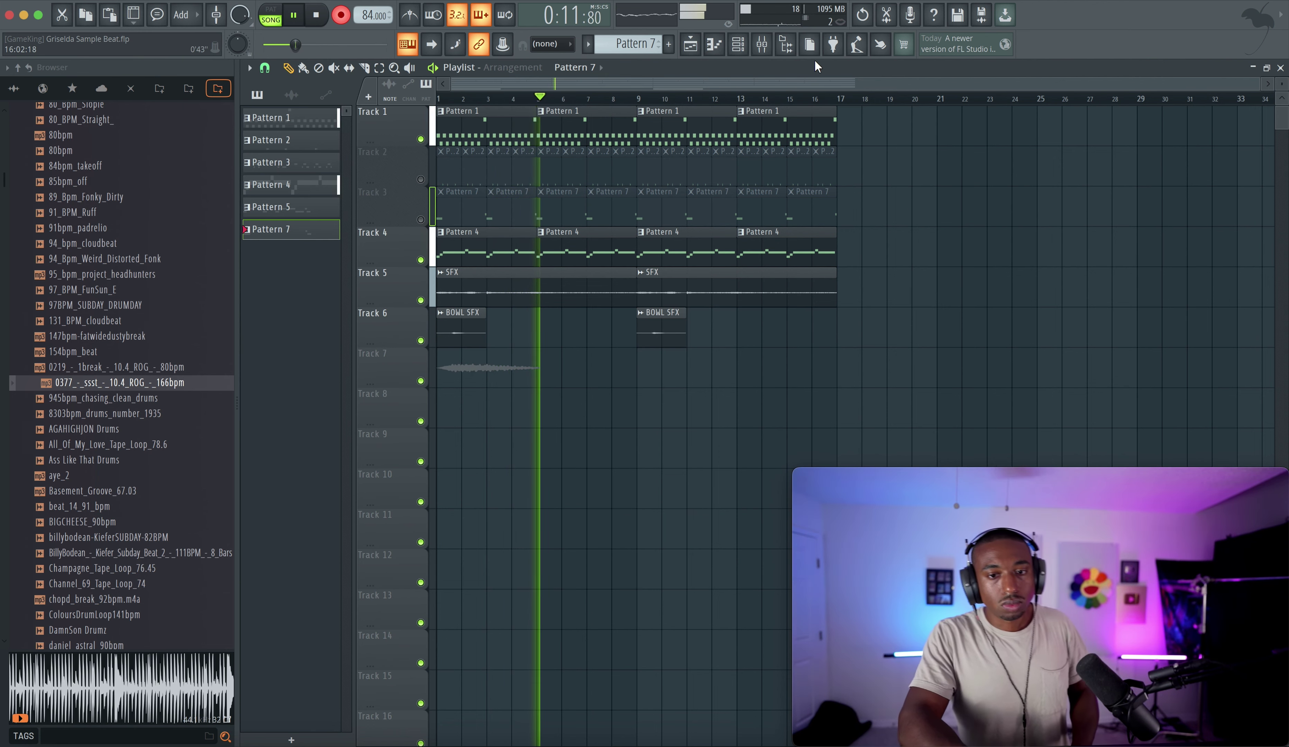
left_click(761, 44)
left_click(717, 257)
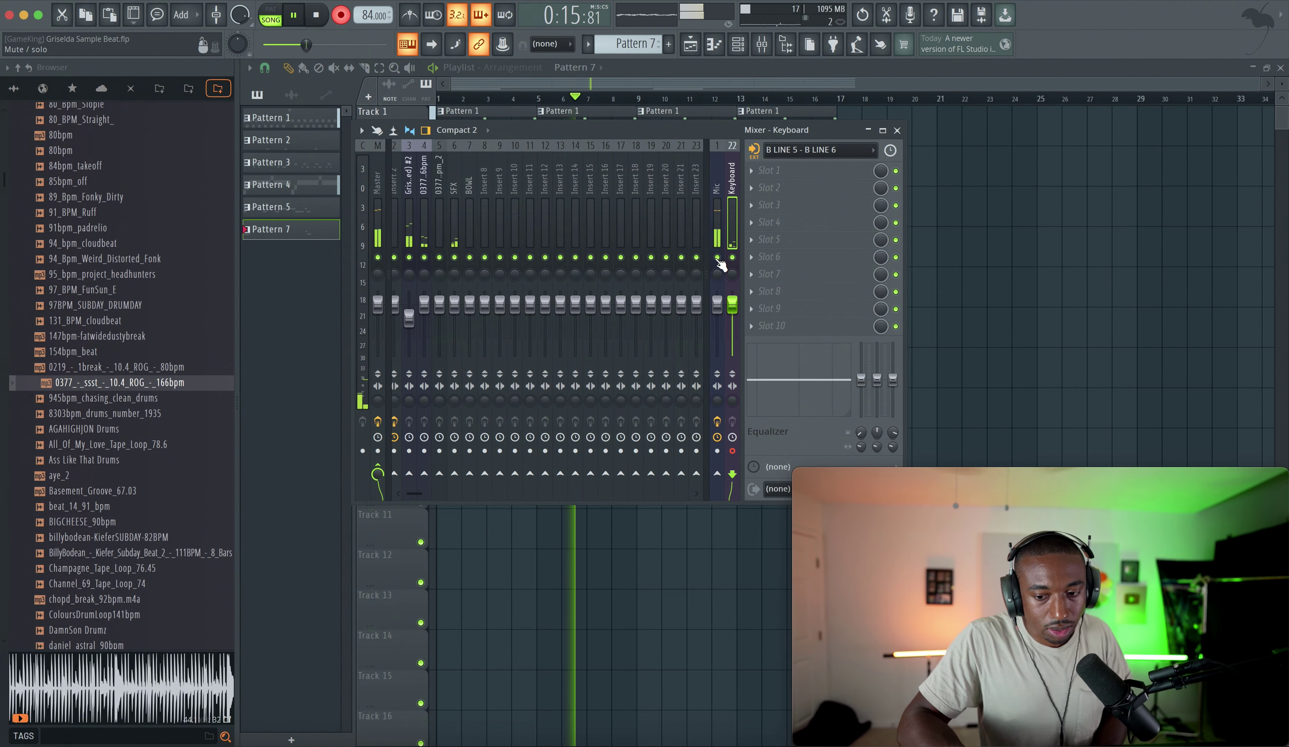
key("F9")
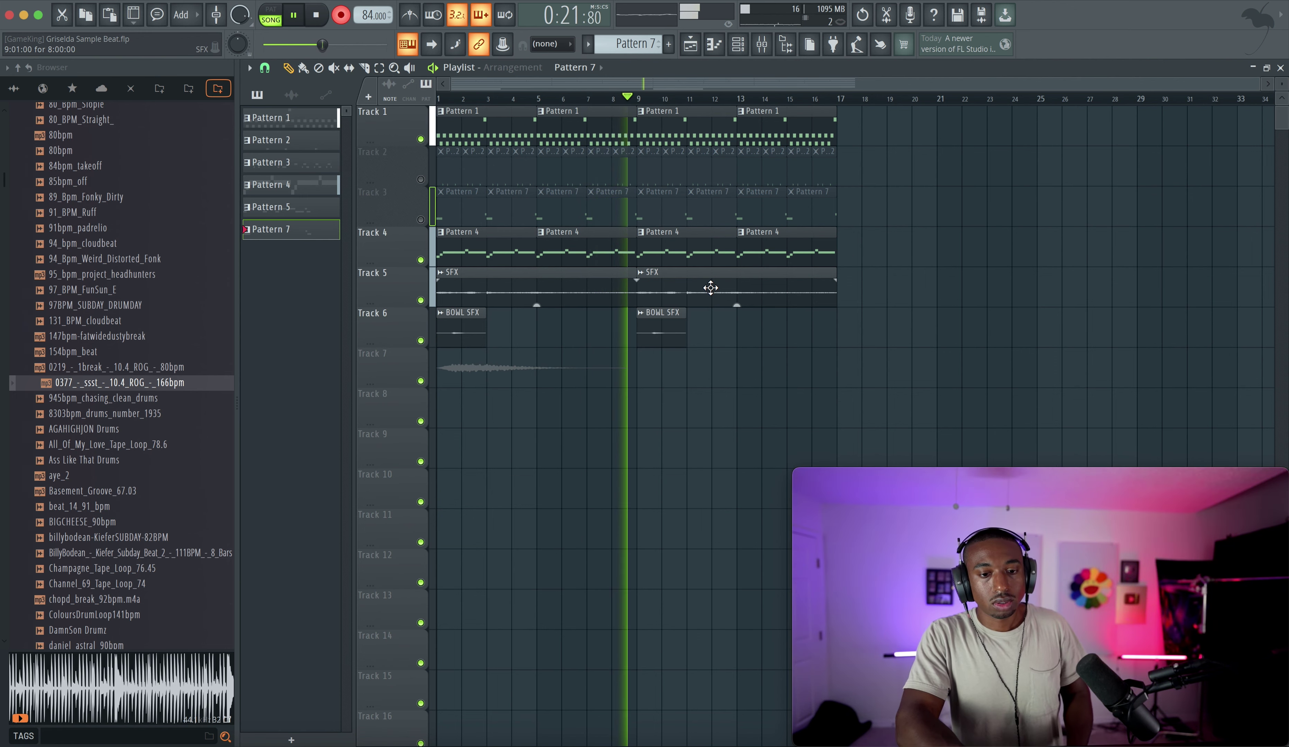
key("space")
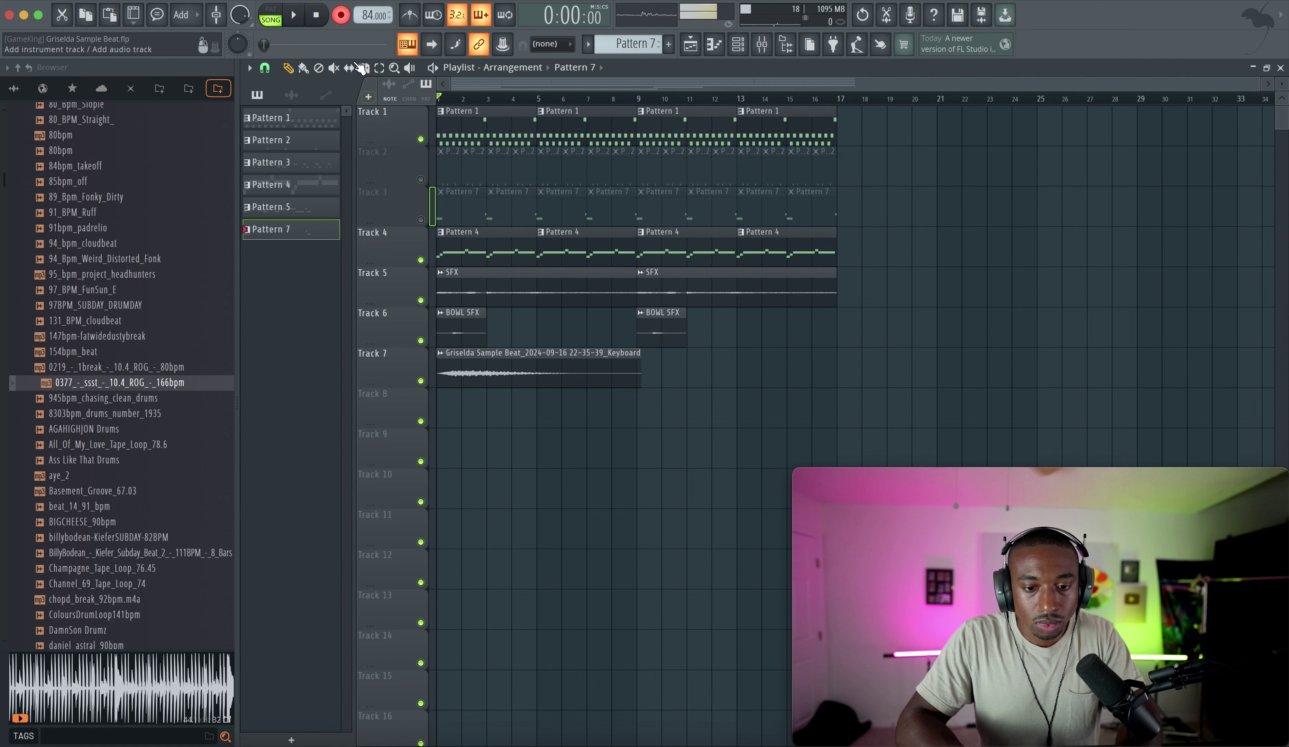
Turn recording off, name the Track 7 clip SFX 3, and lower its gain to -17.3 dB.
left_click(340, 18)
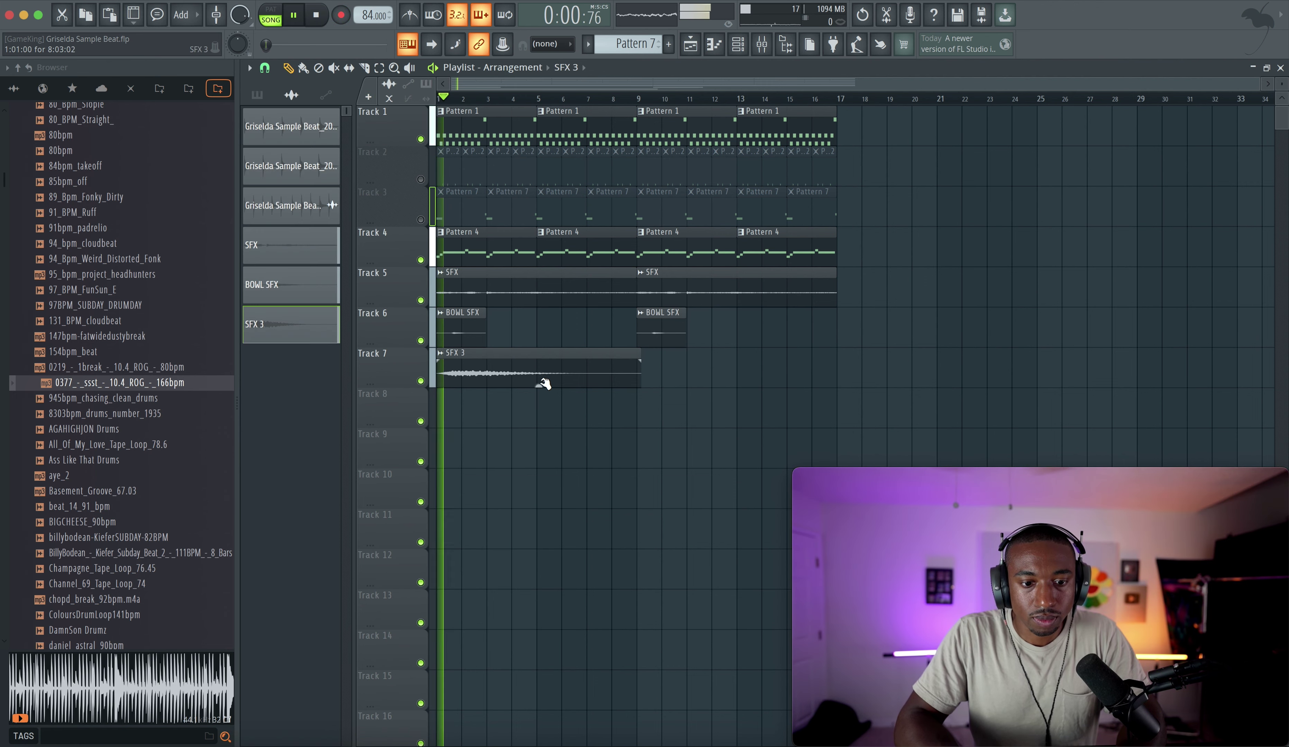
left_click_drag(539, 384, 539, 388)
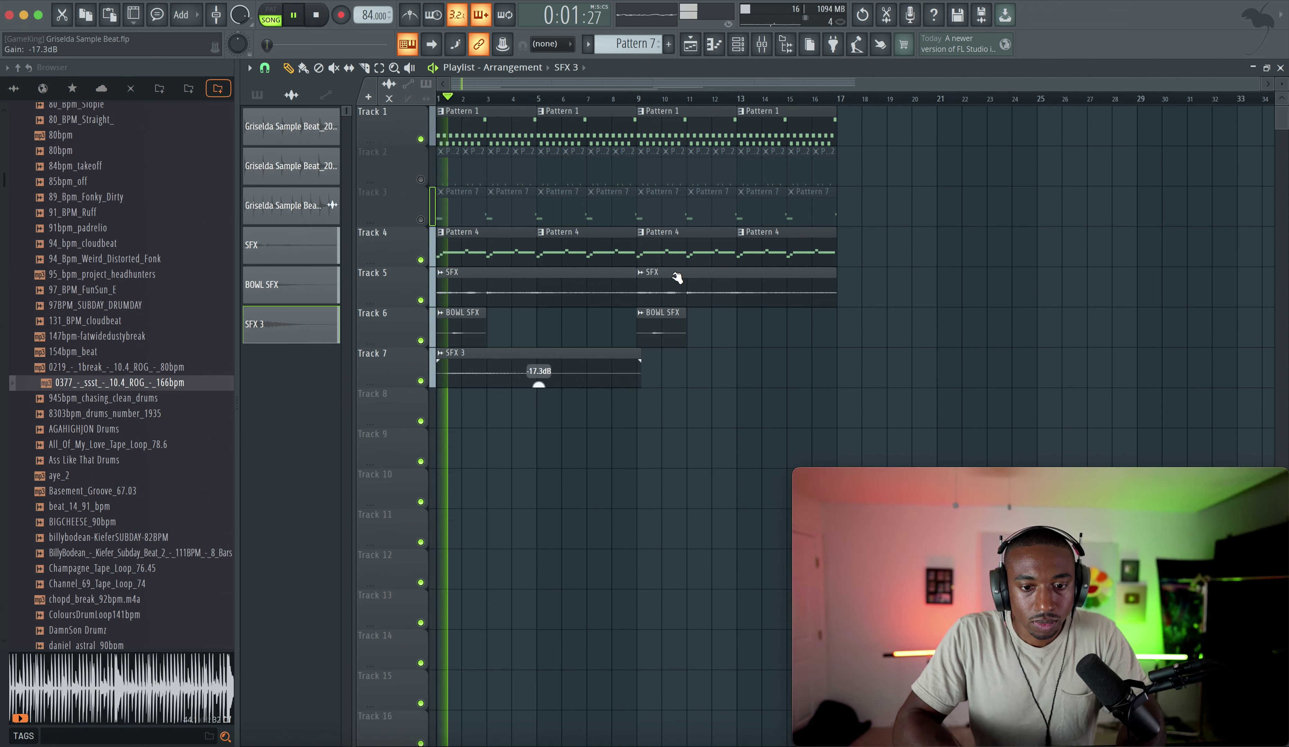
Select the Keyboard mixer track, hide the browser, and record a take of about 16 bars onto Track 8.
left_click(762, 46)
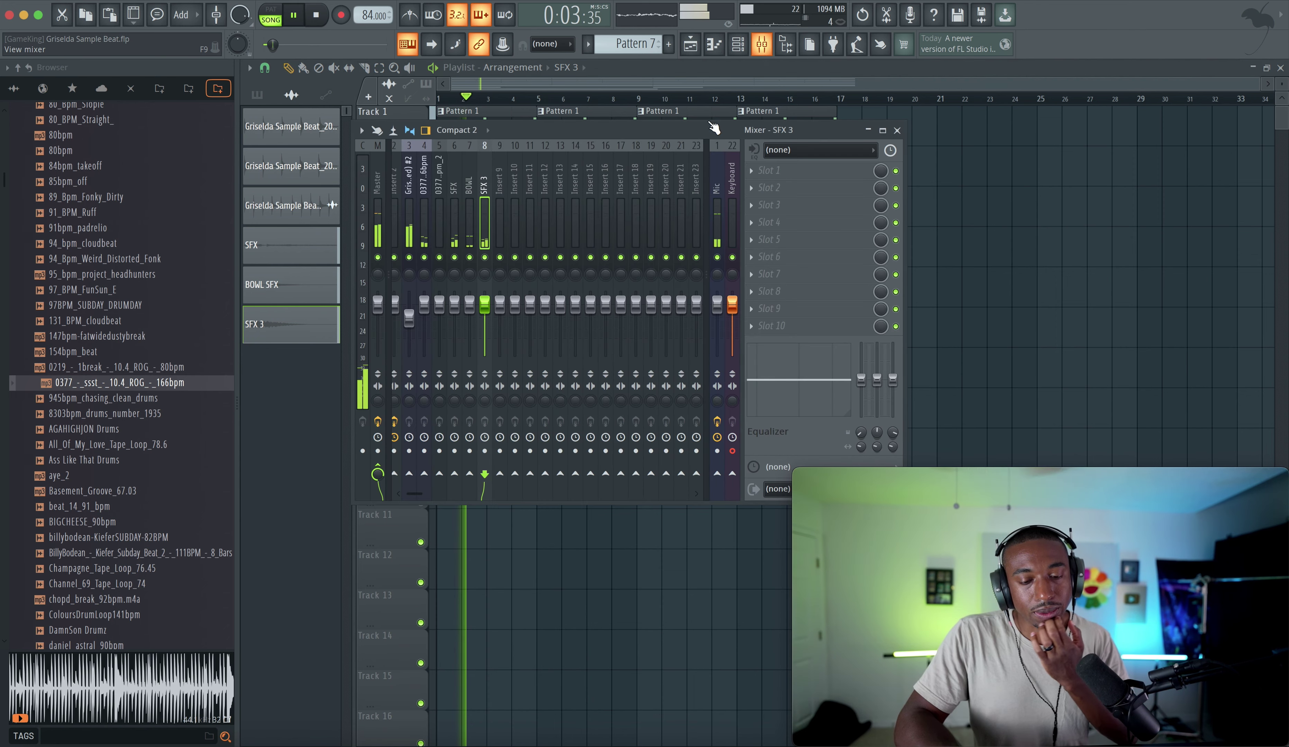
left_click(731, 233)
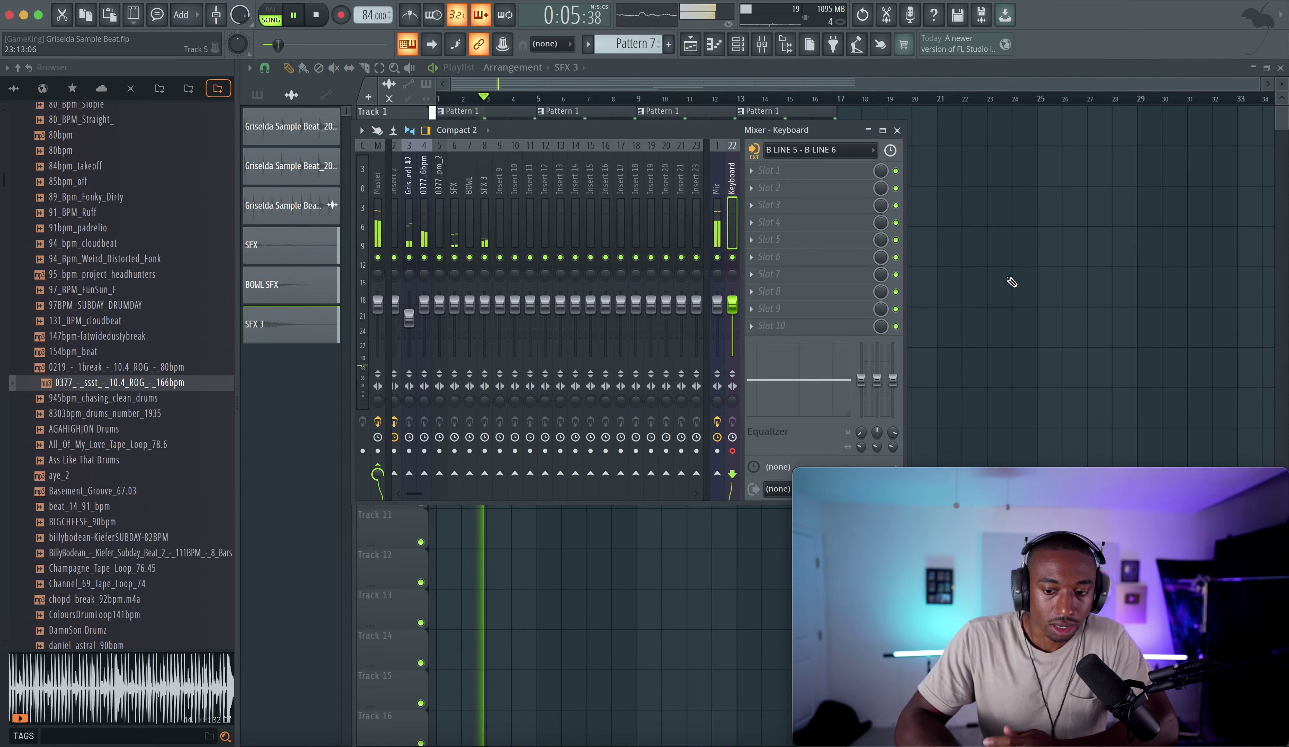
left_click(786, 45)
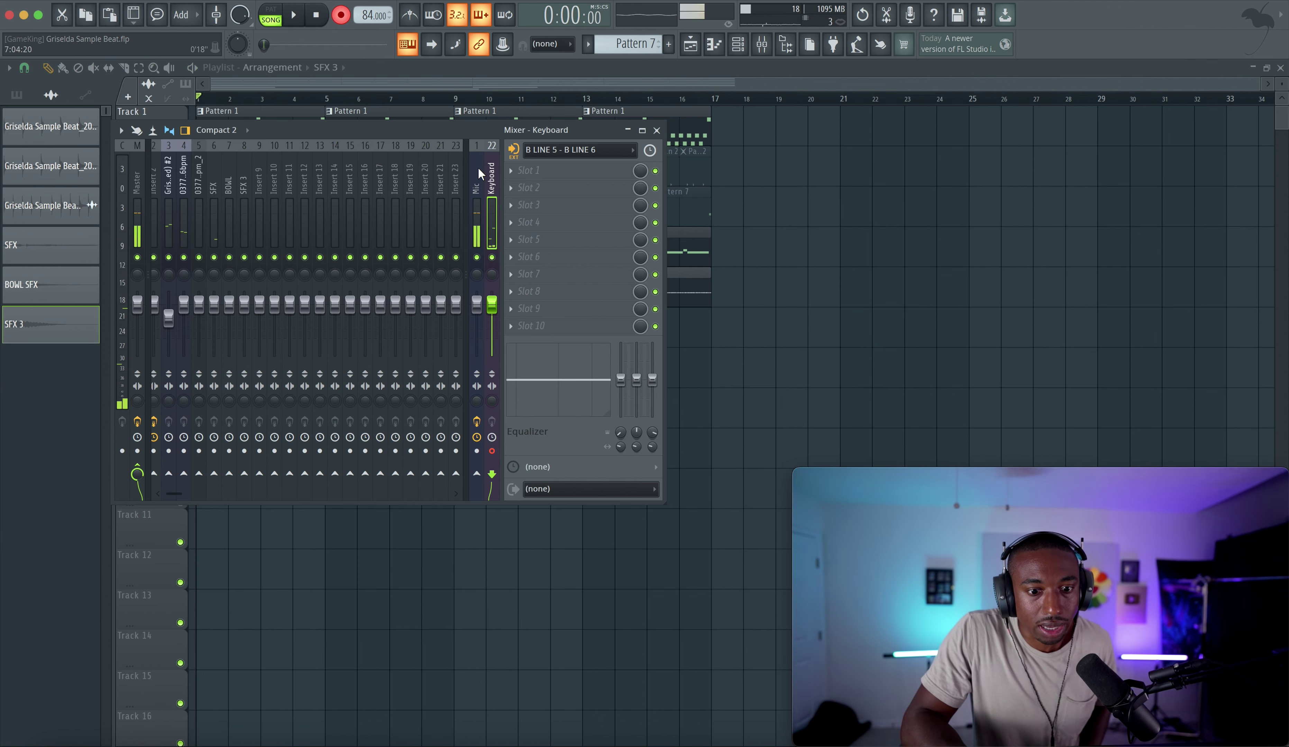
left_click(656, 130)
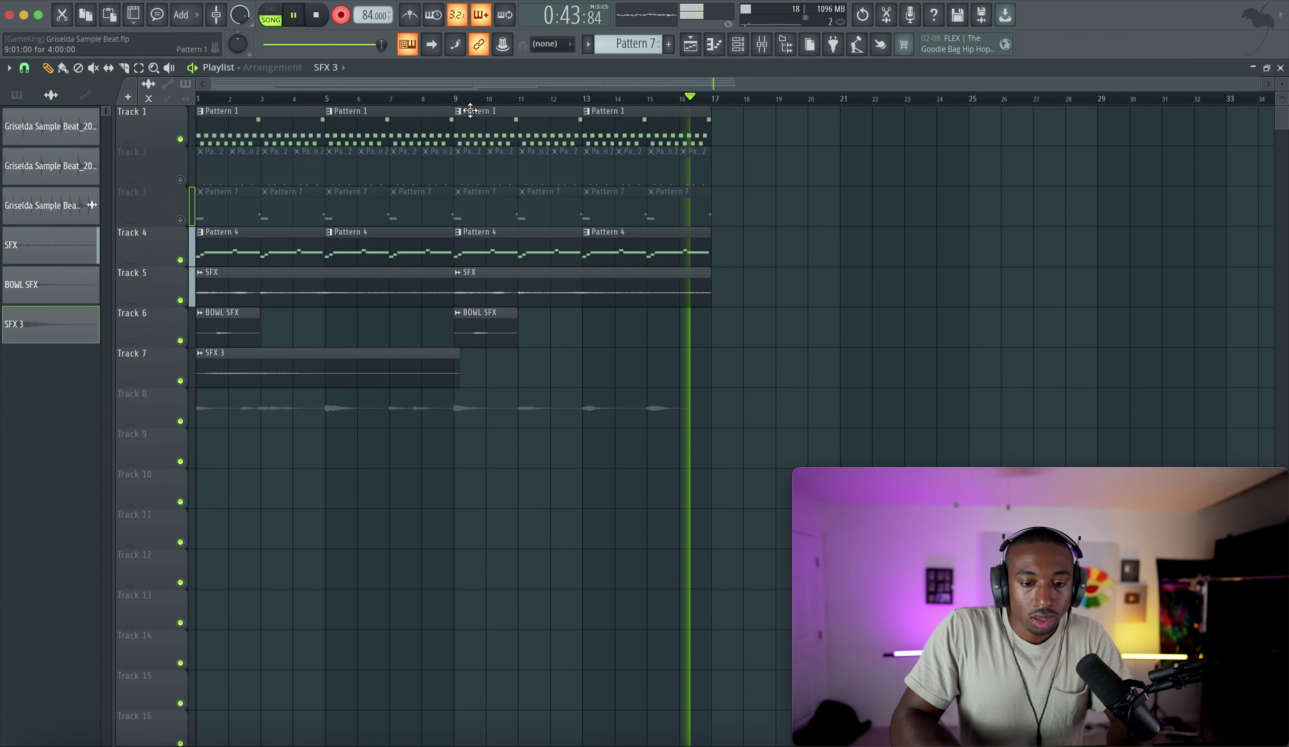
key("space")
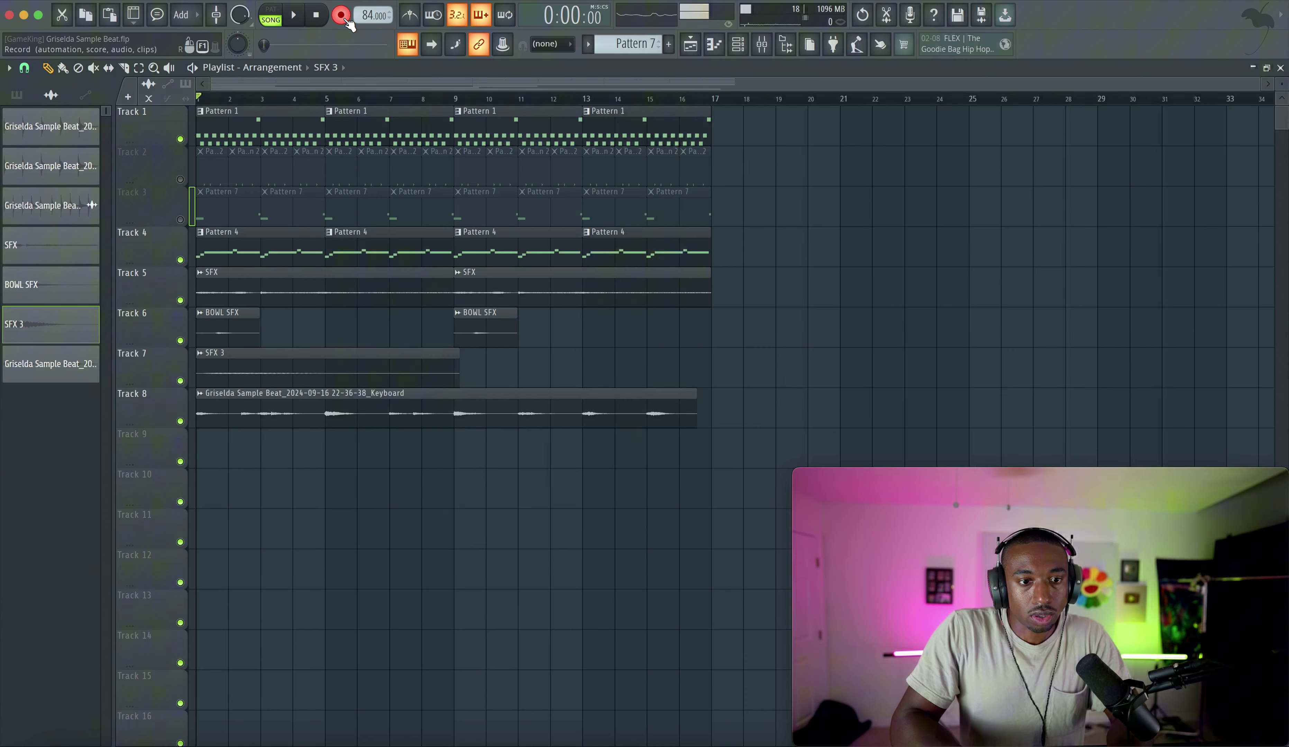
Rename the Track 8 recording as Bell PAD and route it to a free mixer track.
left_click(199, 393)
left_click(230, 456)
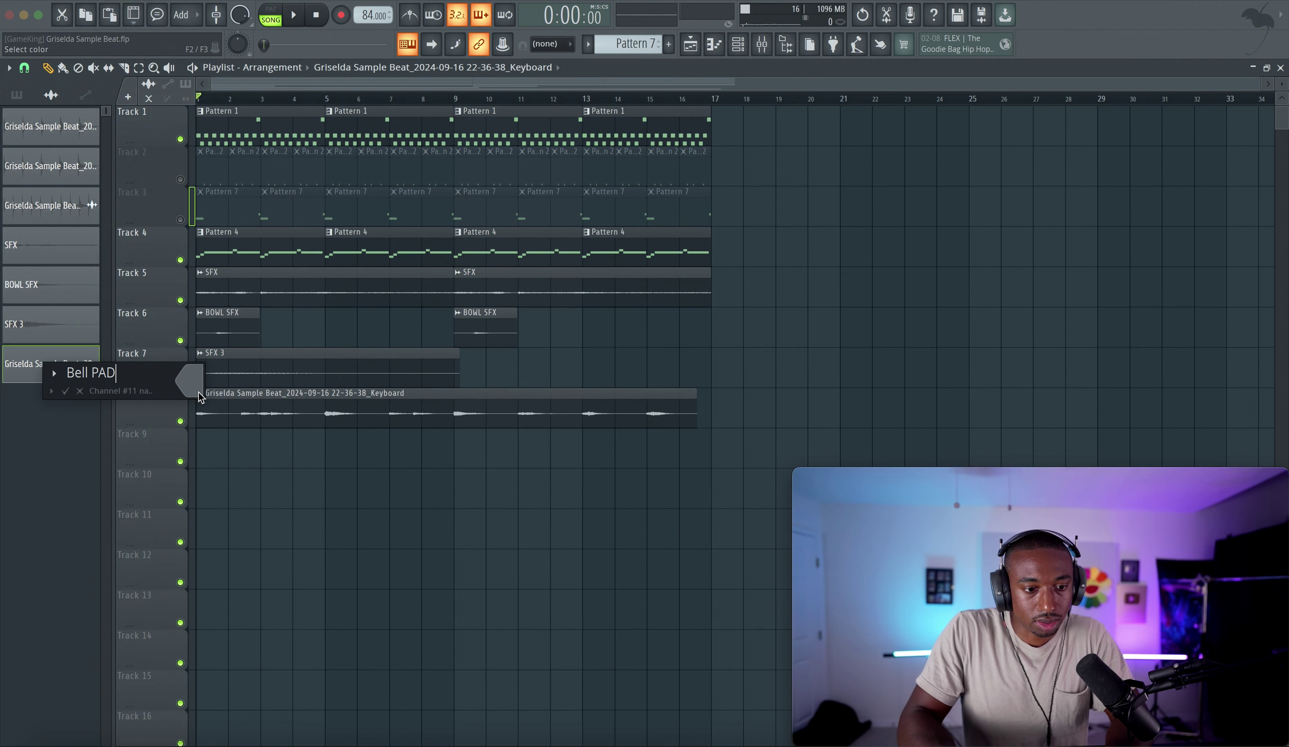
key("Return")
double_click(304, 414)
key("super+l")
right_click(936, 358)
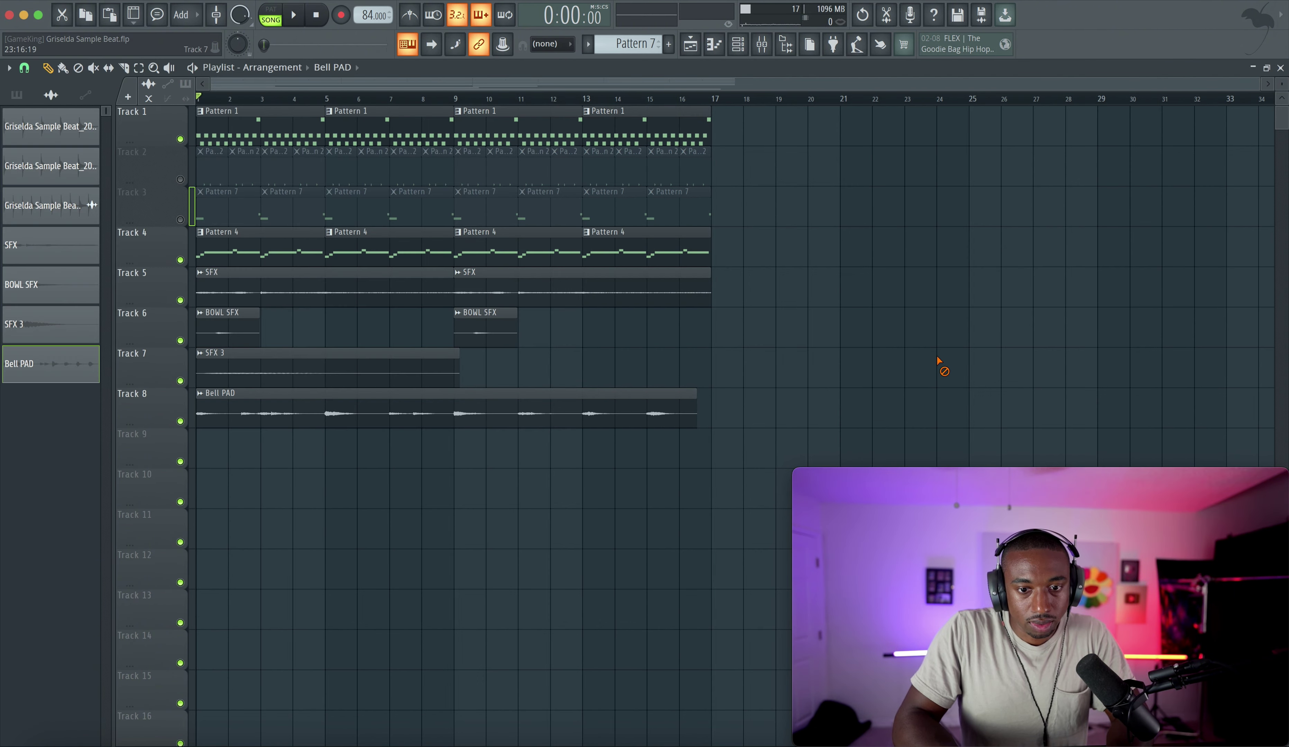
Lower the Bell PAD clip's gain while the song plays, and reselect the Keyboard track in the mixer.
key("space")
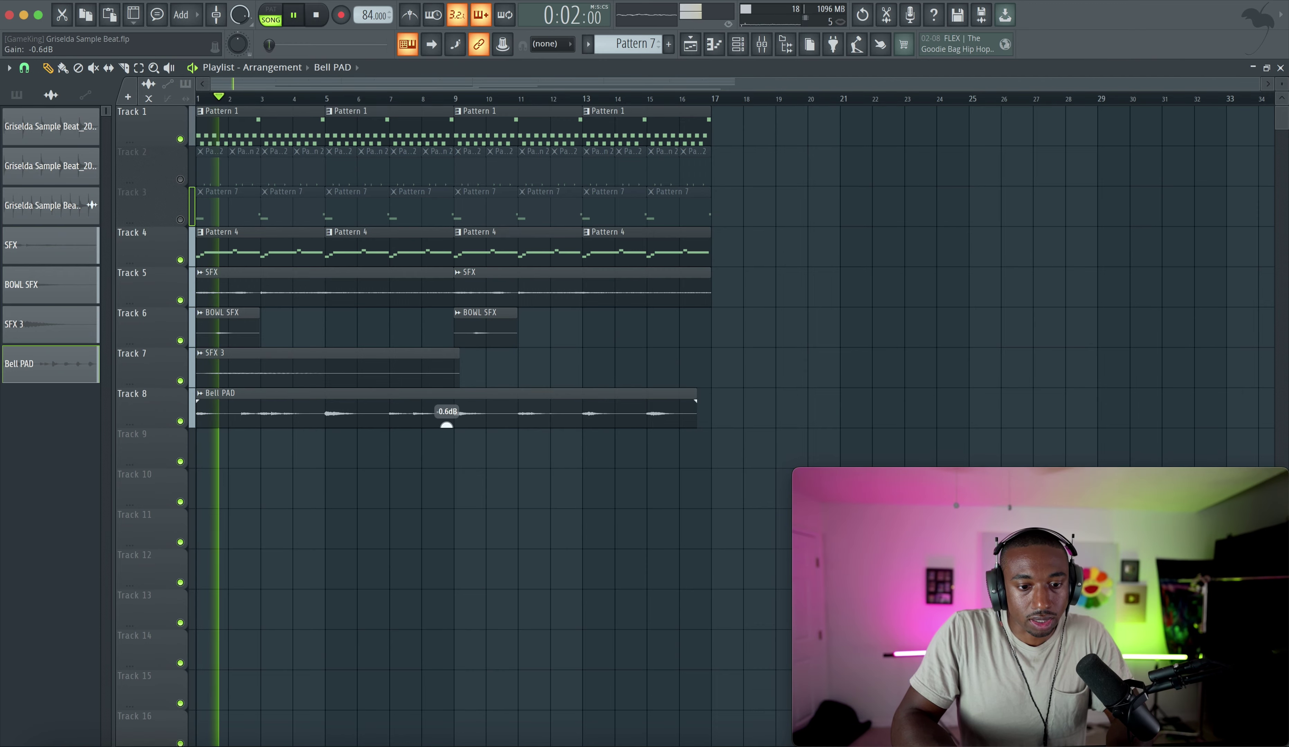
key("F9")
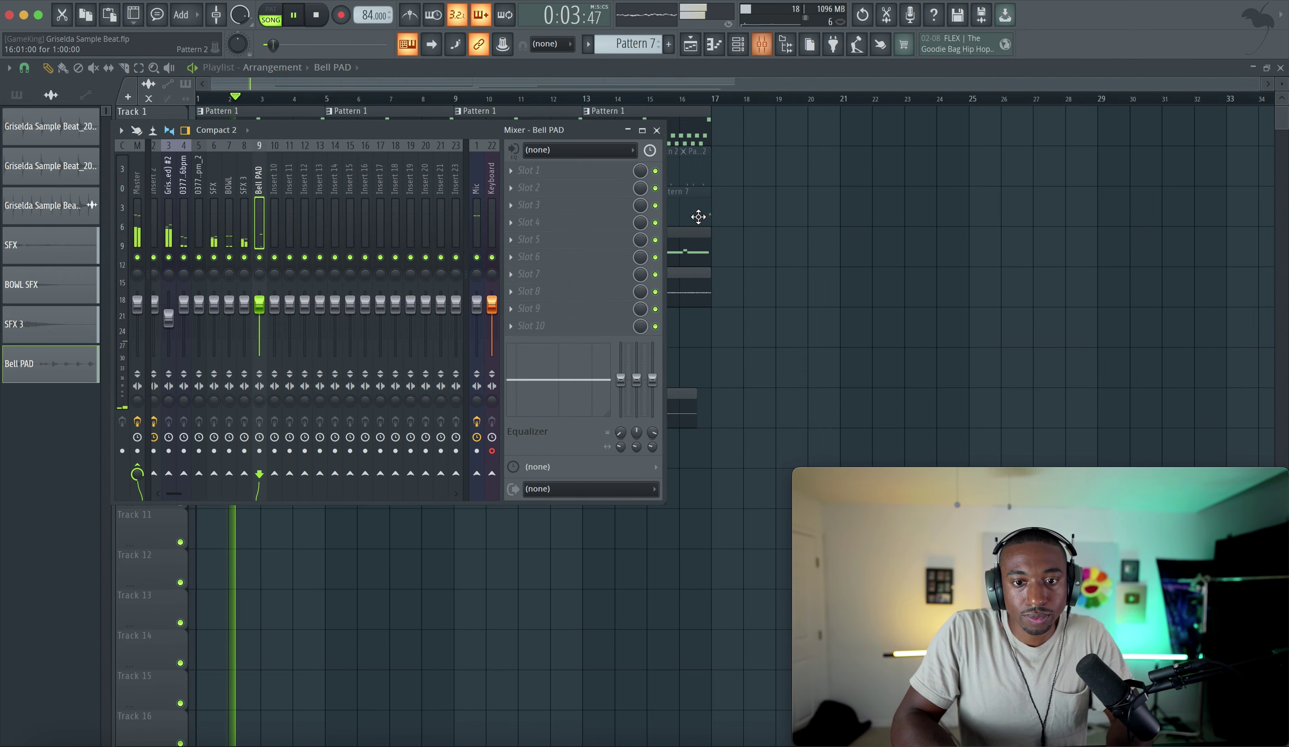
left_click(491, 226)
key("F9")
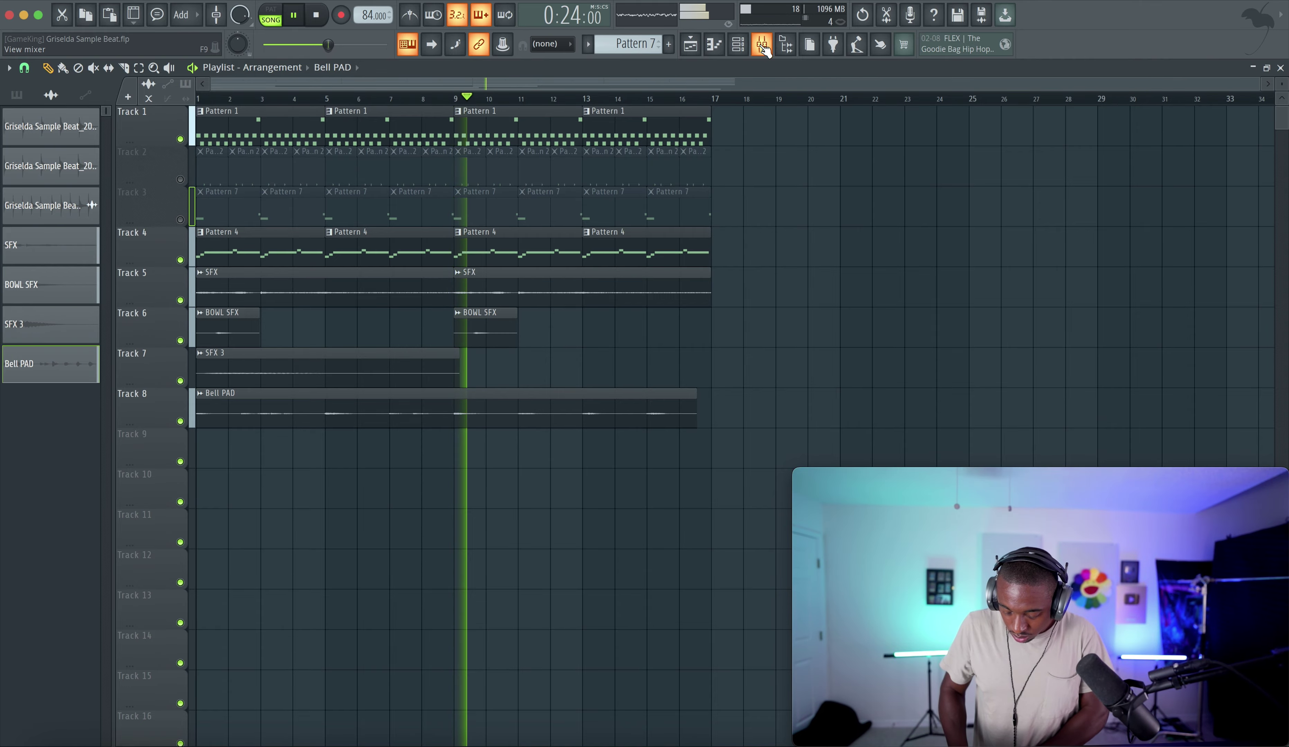
Stop the playback and record a 16-bar take of the Keyboard input onto Track 9.
left_click(787, 46)
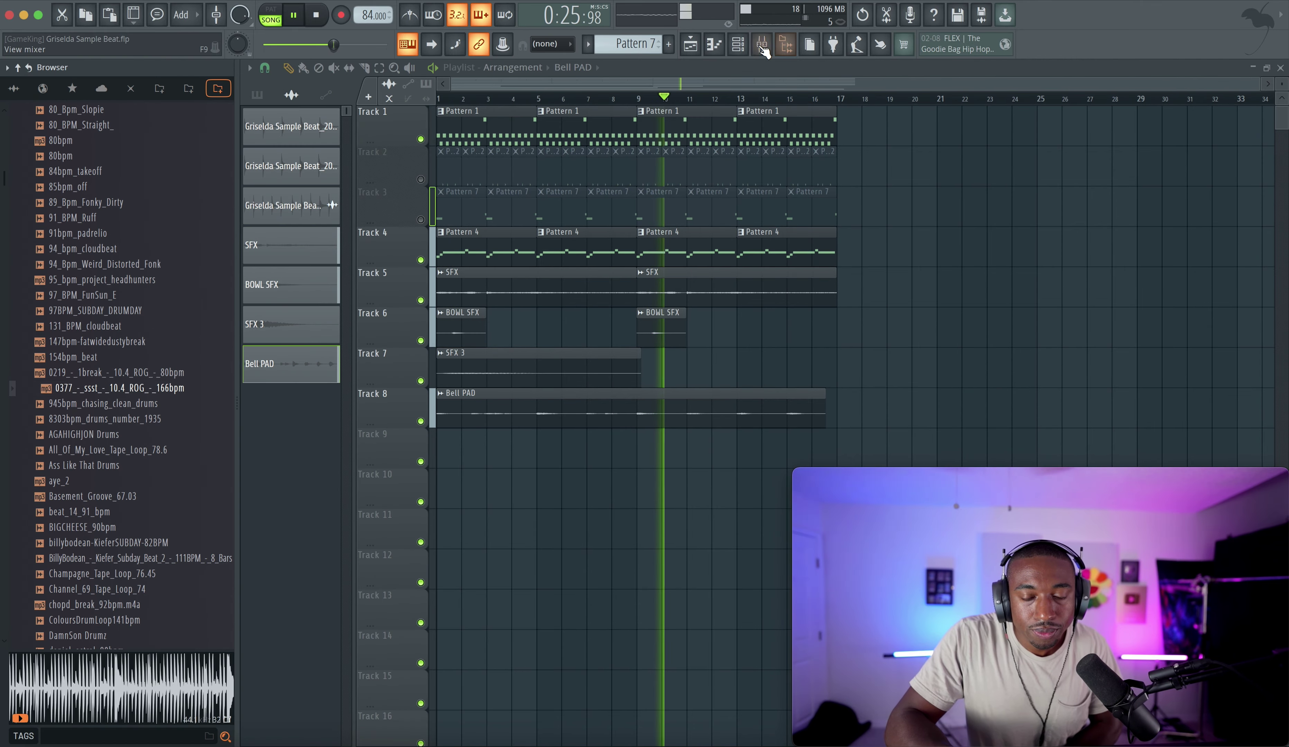
left_click(787, 47)
key("F9")
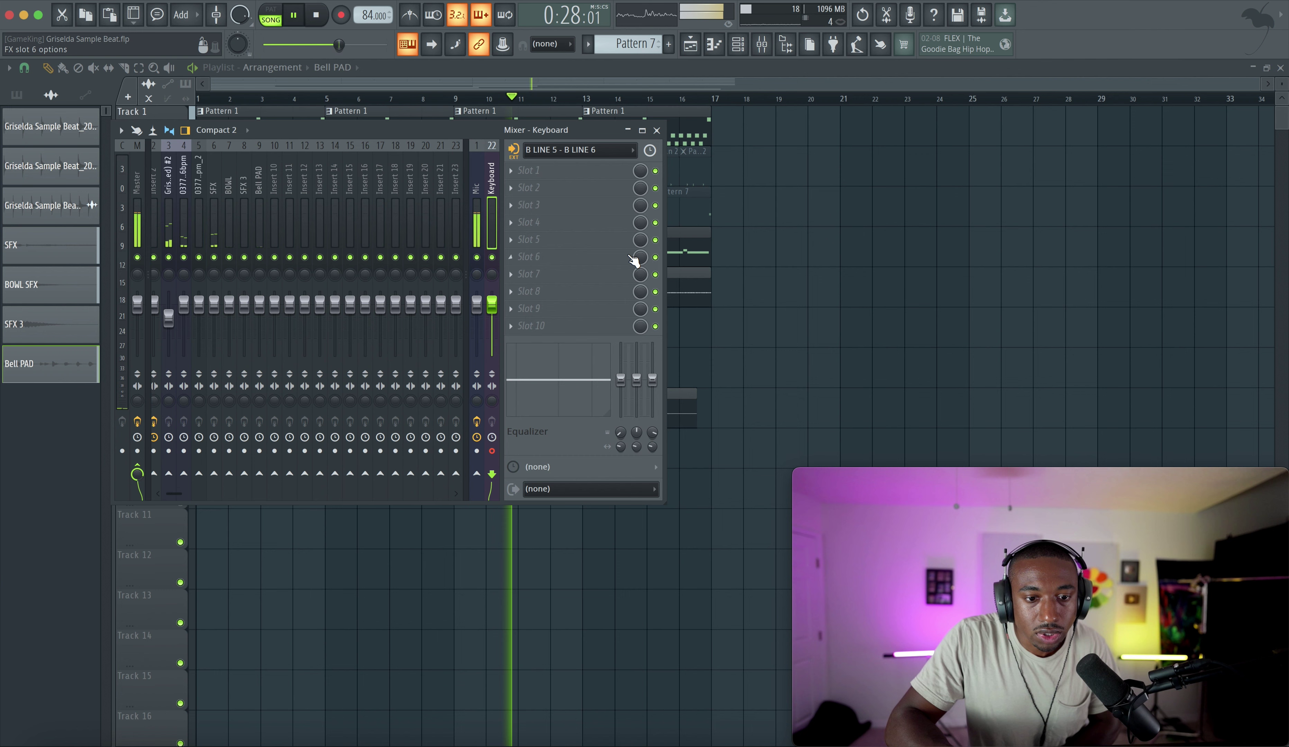
key("space")
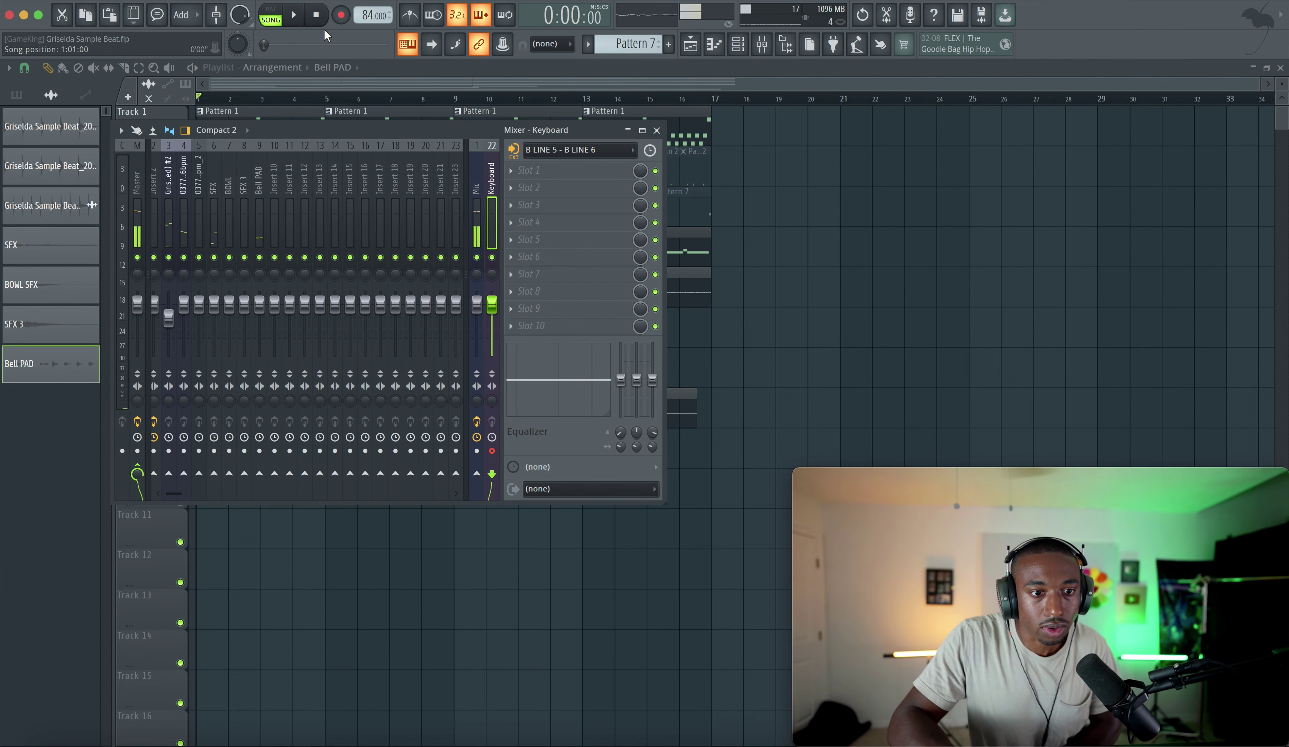
key("F9")
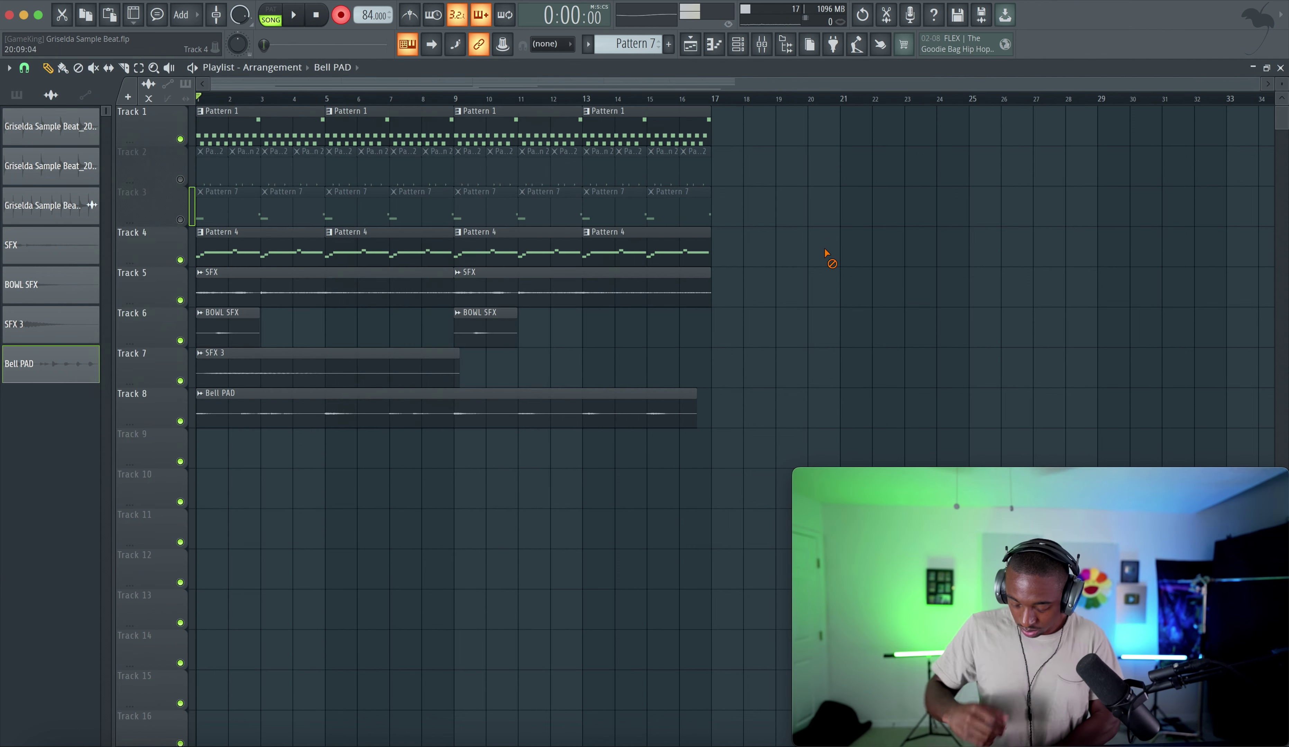
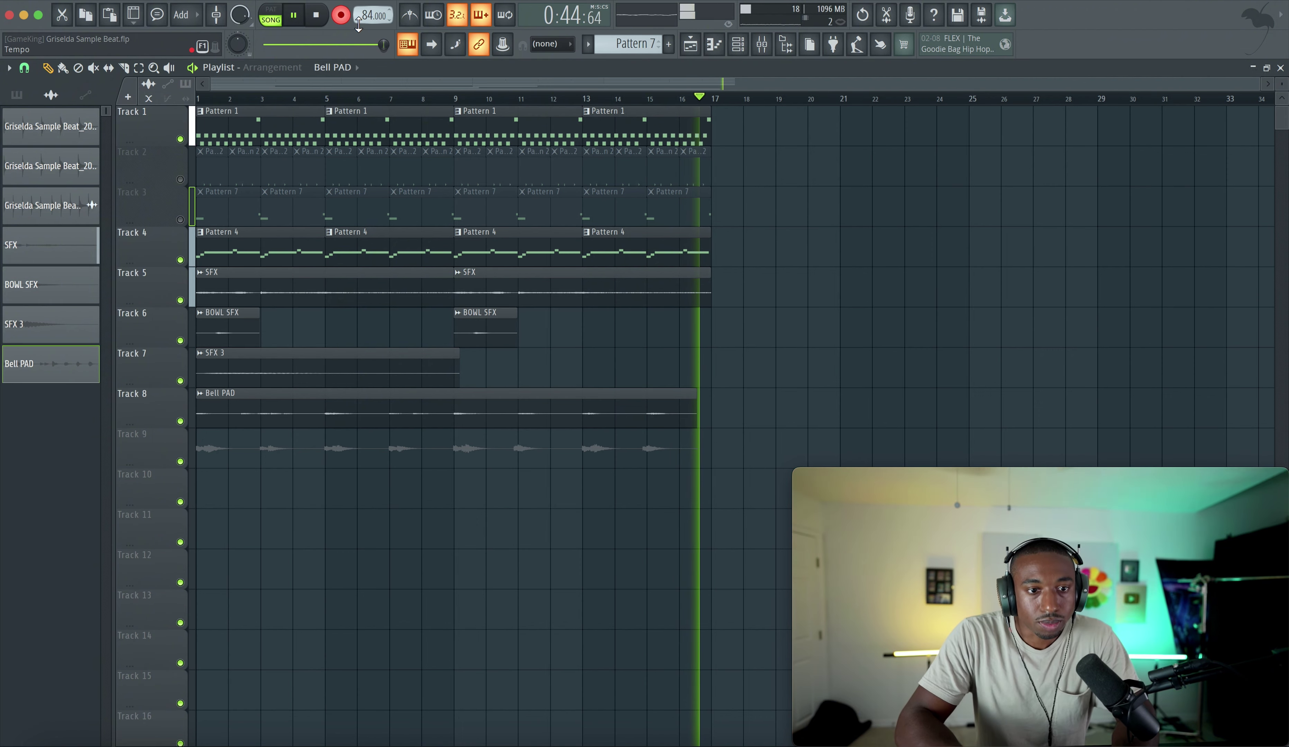
key("space")
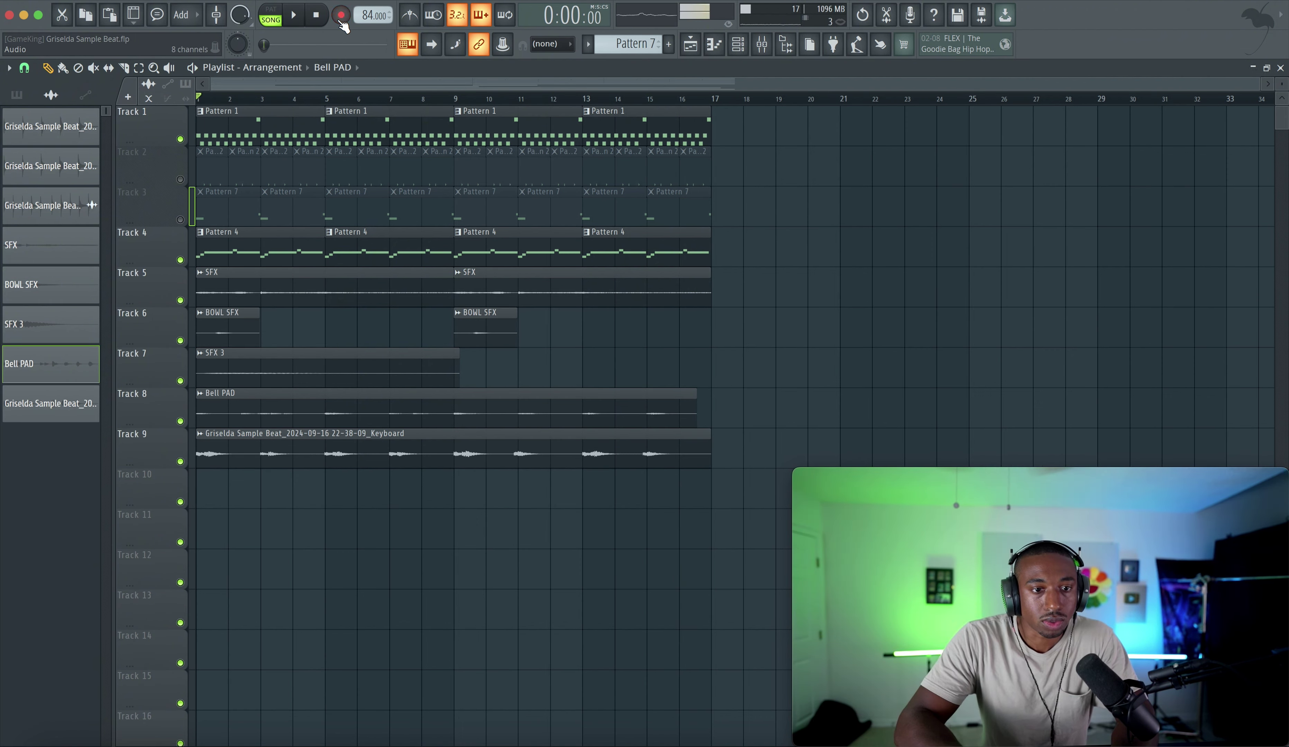
Rename the Track 9 recording as Bell Synth and route it to a free mixer track.
left_click(227, 434)
left_click(236, 496)
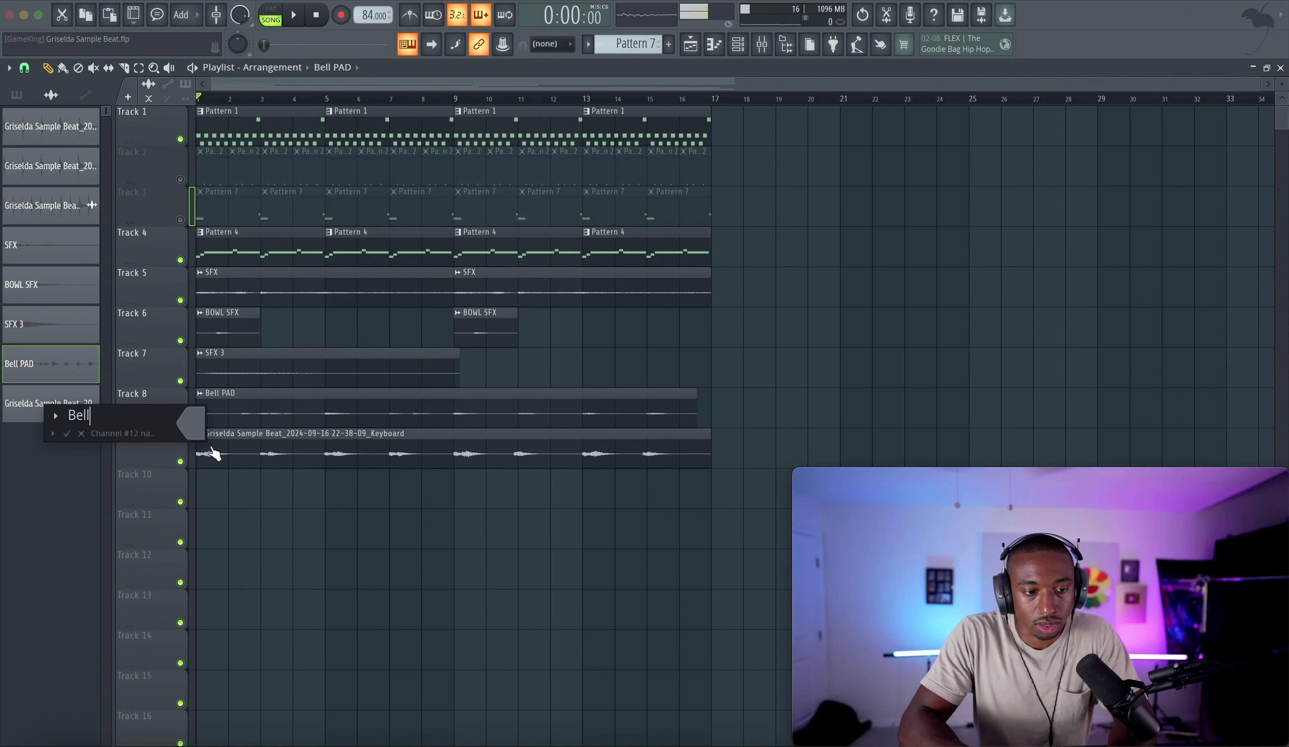
key("Return")
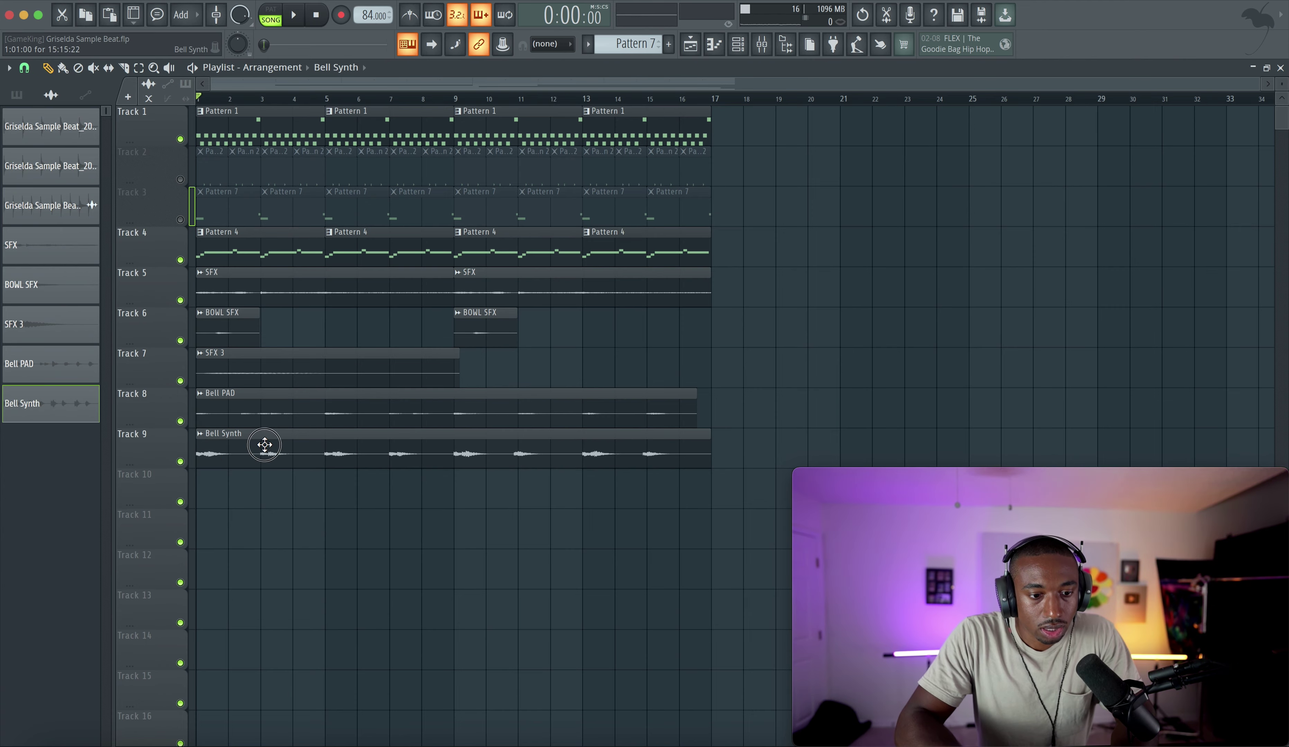
double_click(264, 445)
key("ctrl+l")
right_click(836, 344)
Save the project and play the arrangement from the start.
key("super+s")
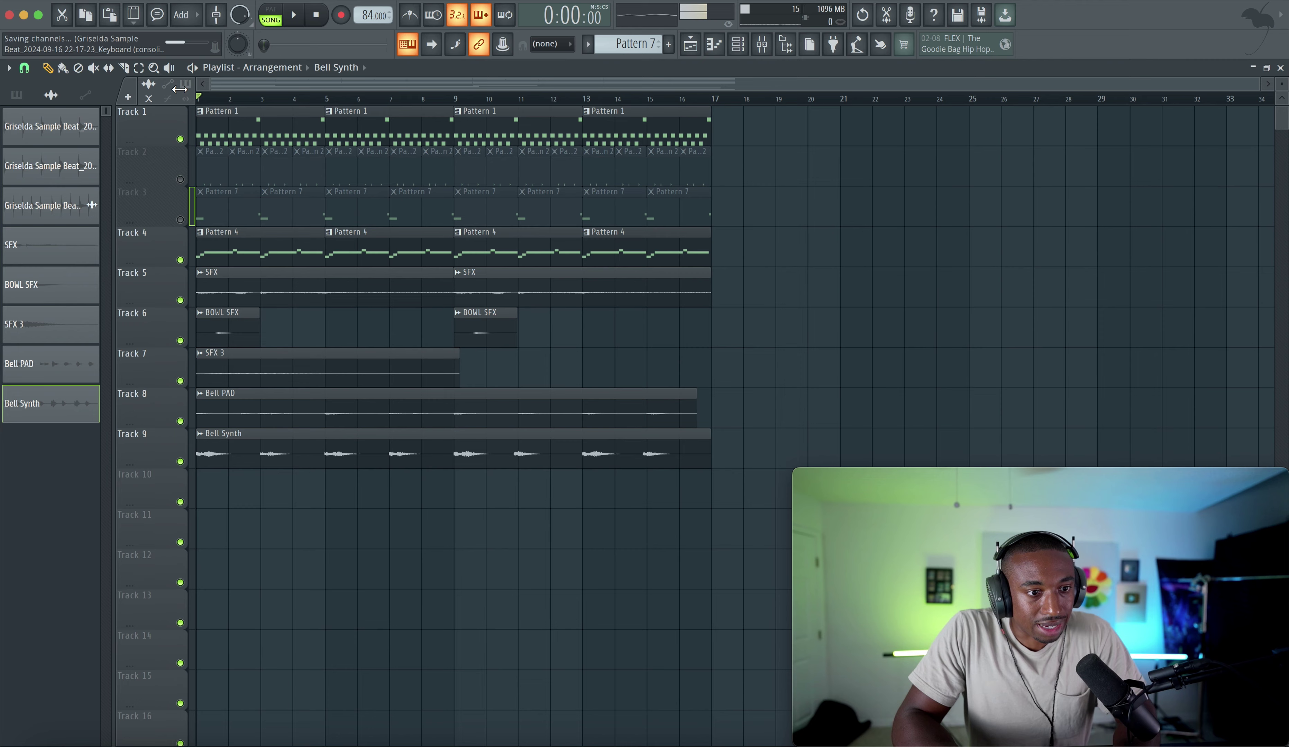
key("space")
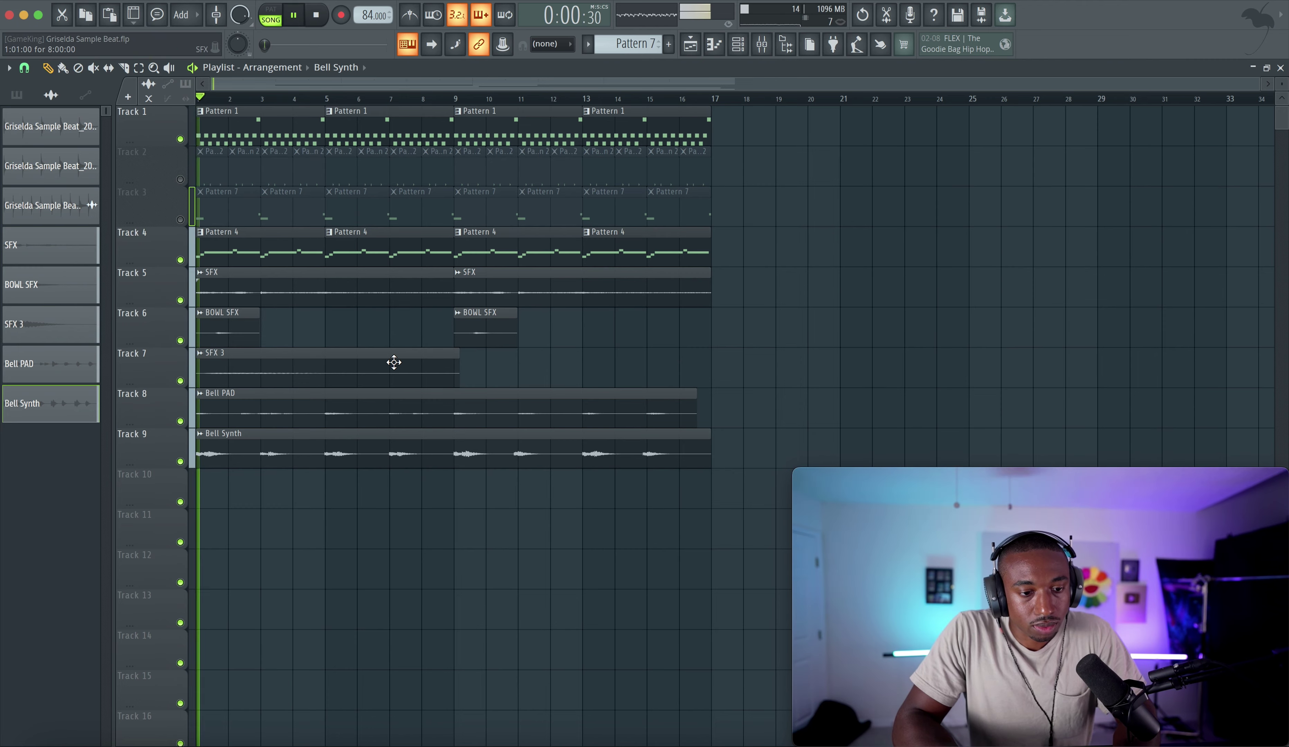
Lower the Bell Synth mixer track's level slightly while the song plays.
left_click(761, 45)
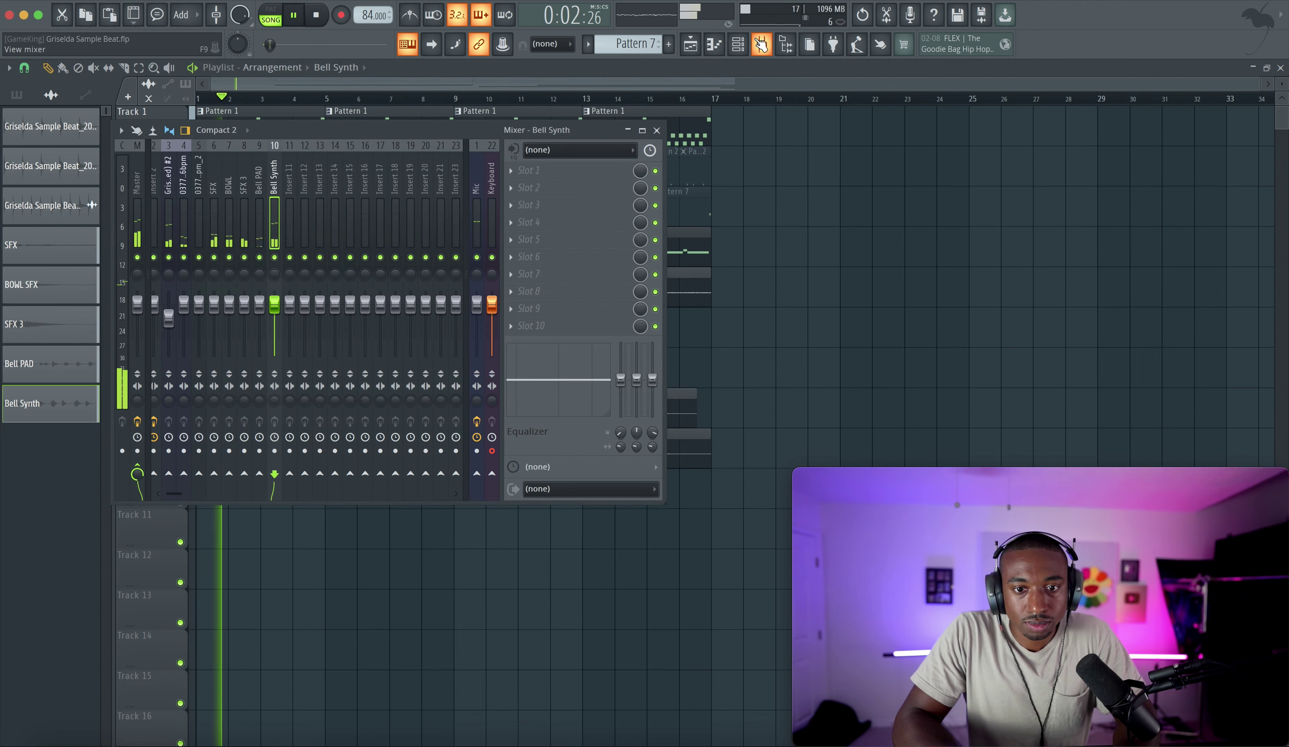
left_click_drag(274, 303, 274, 318)
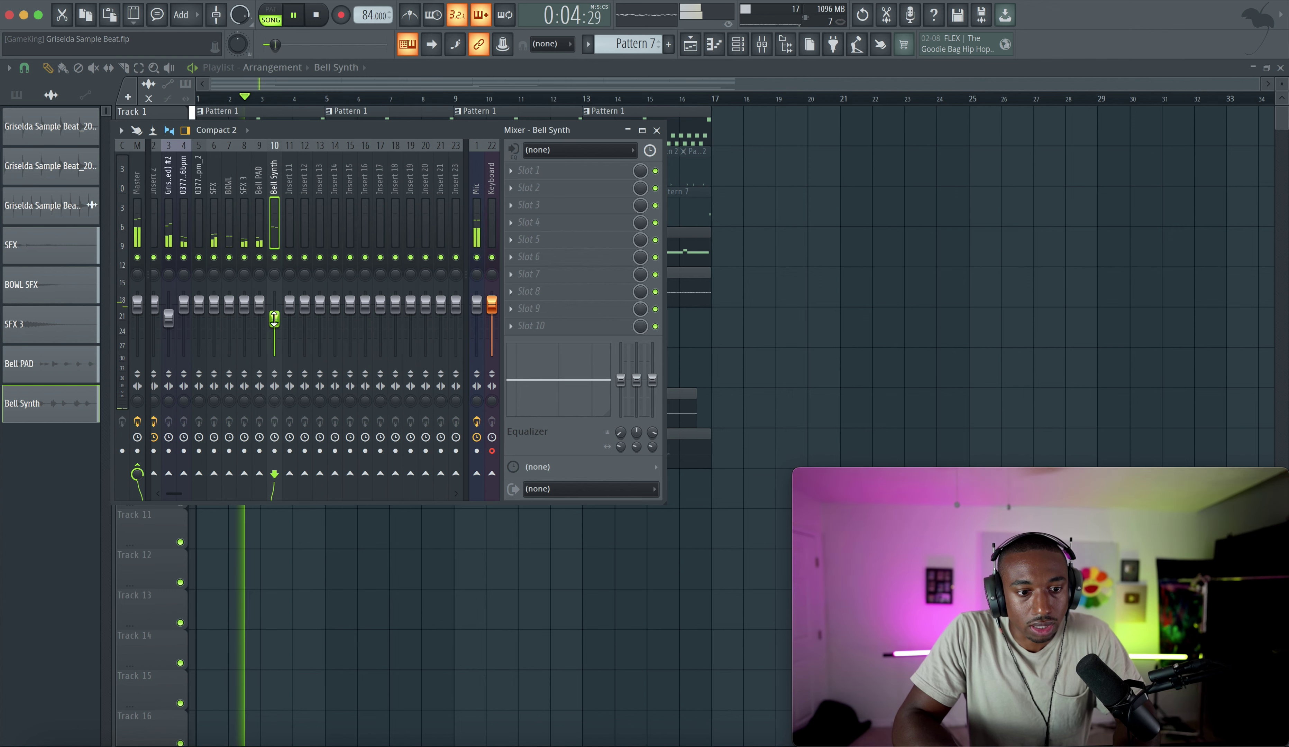
left_click(837, 290)
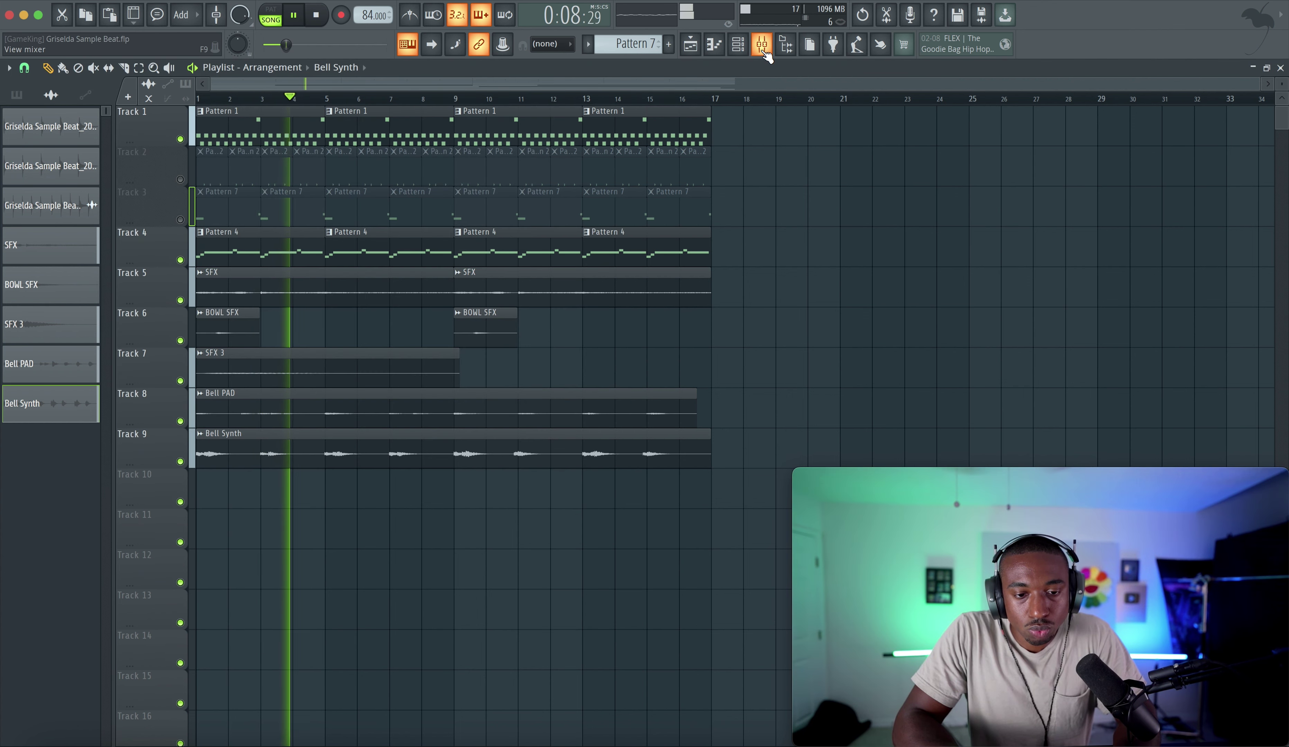
Delete all the muted pattern clips on Tracks 2 and 3.
left_click_drag(719, 206, 193, 175)
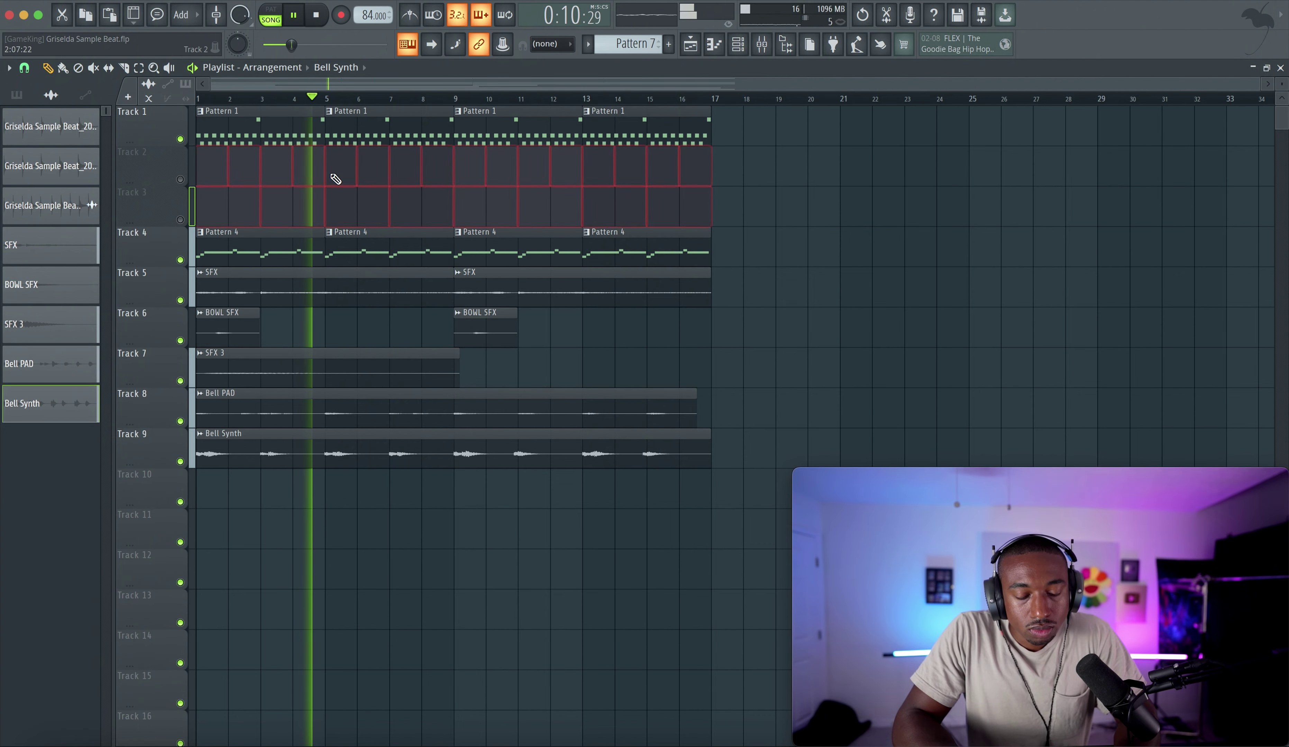
key("Delete")
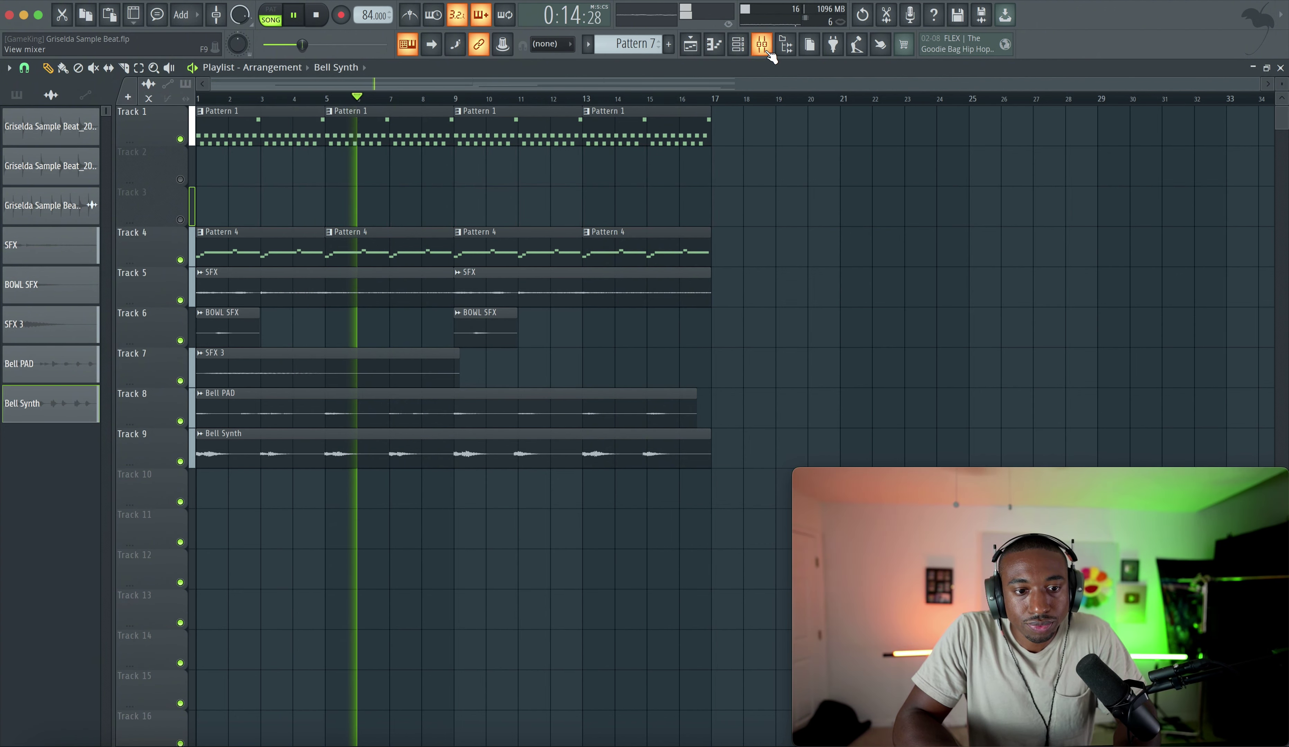
double_click(611, 124)
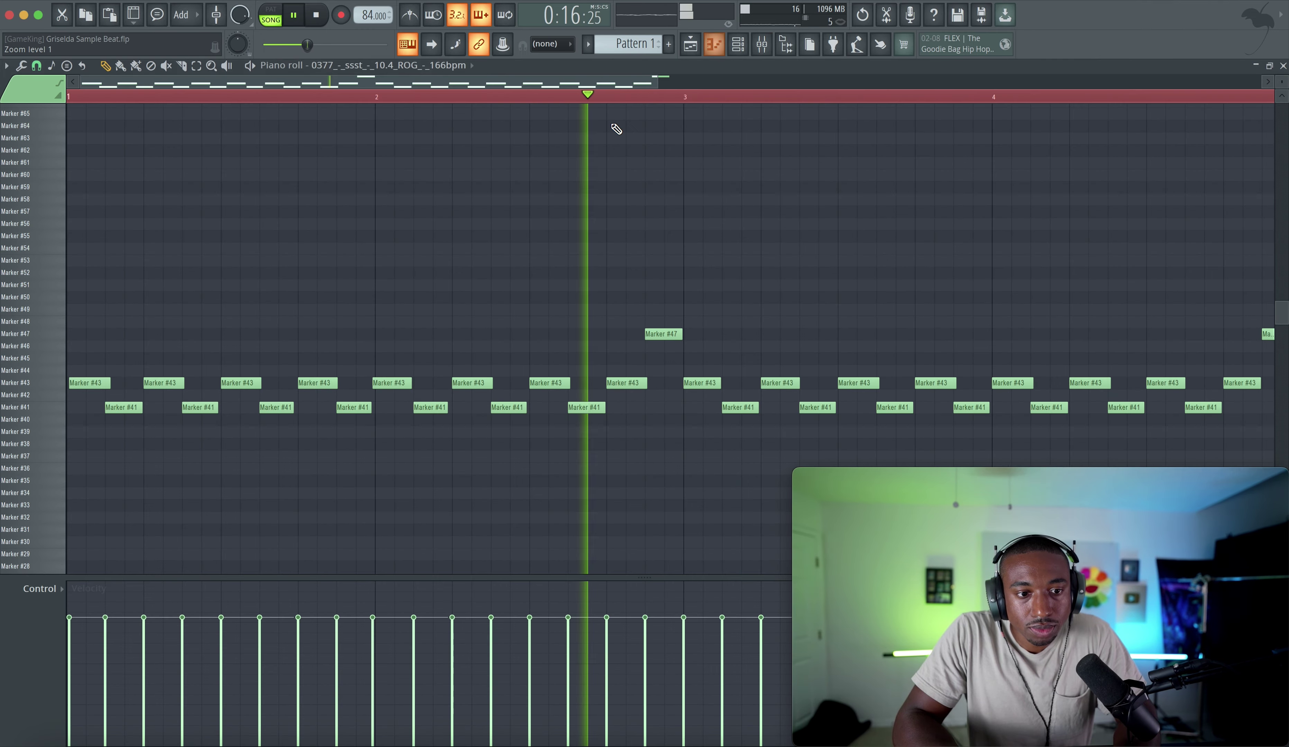
key("alt+q")
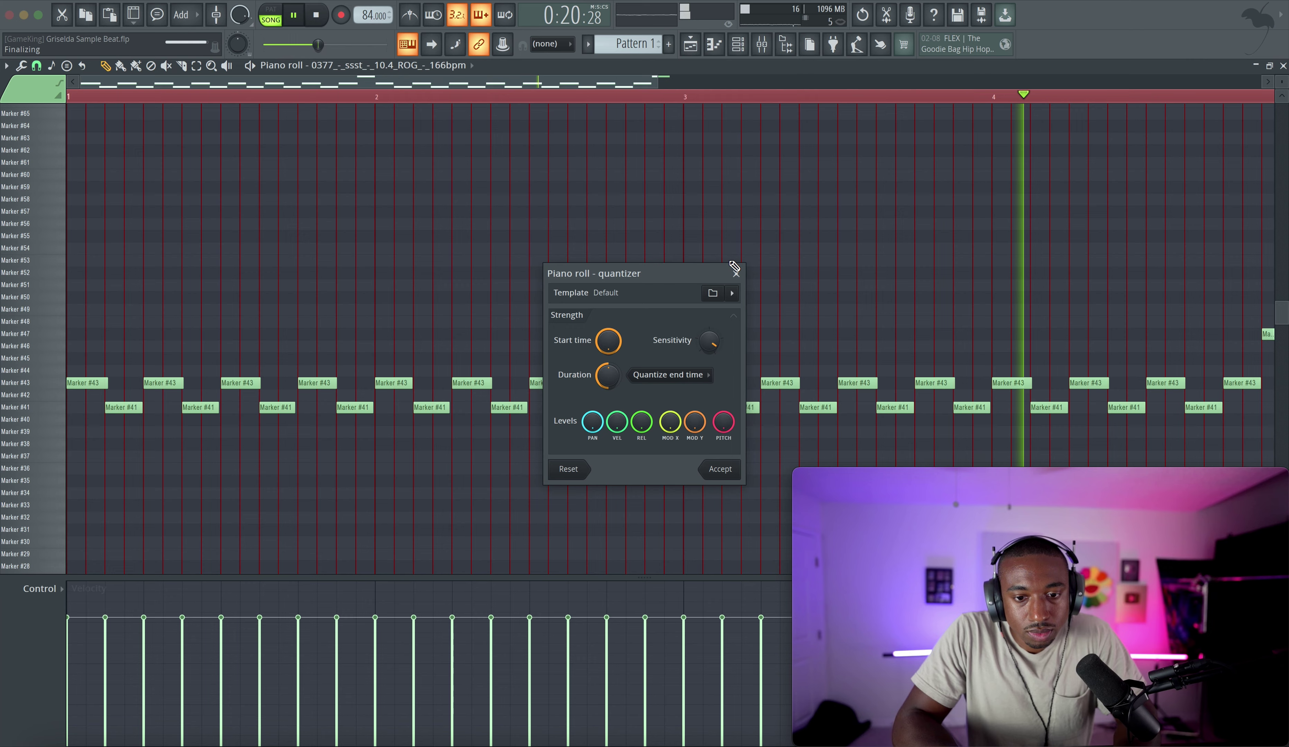
key("Escape")
key("F9")
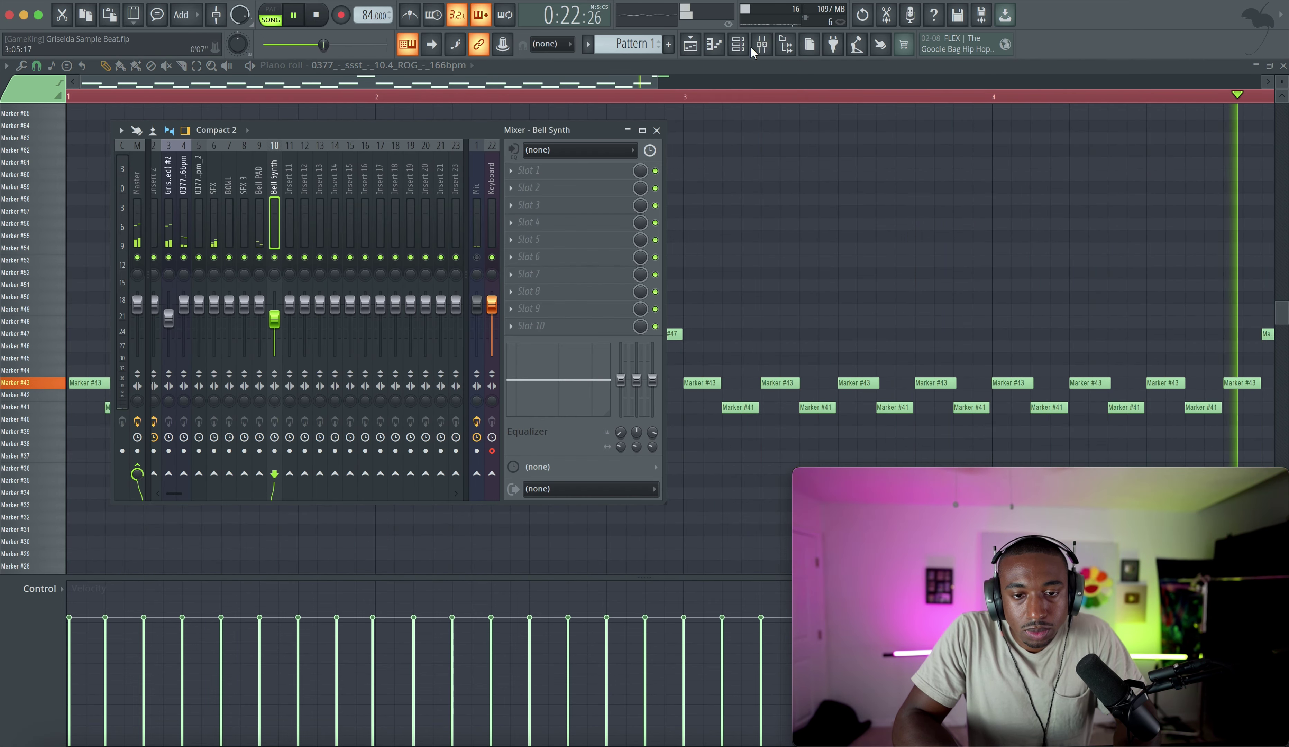
key("F5")
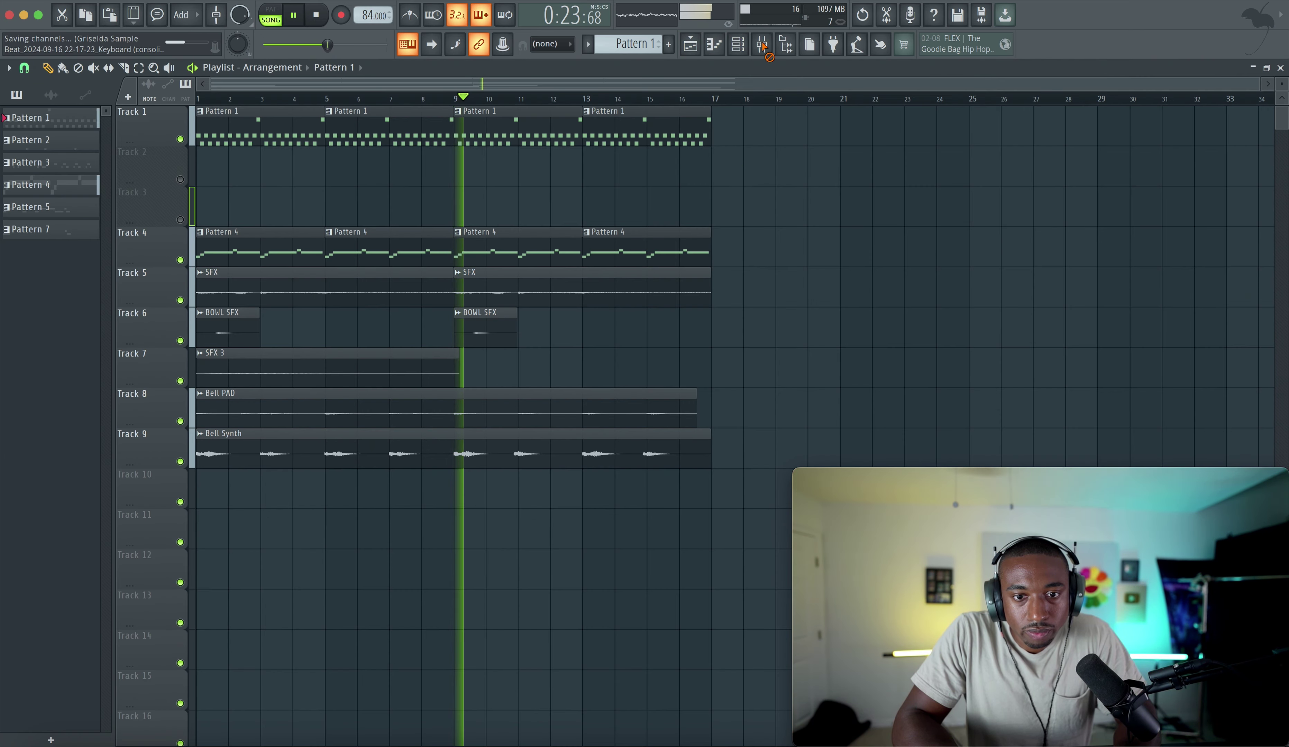
Mute the Mic track in the mixer and return to the playlist.
key("F9")
left_click(477, 257)
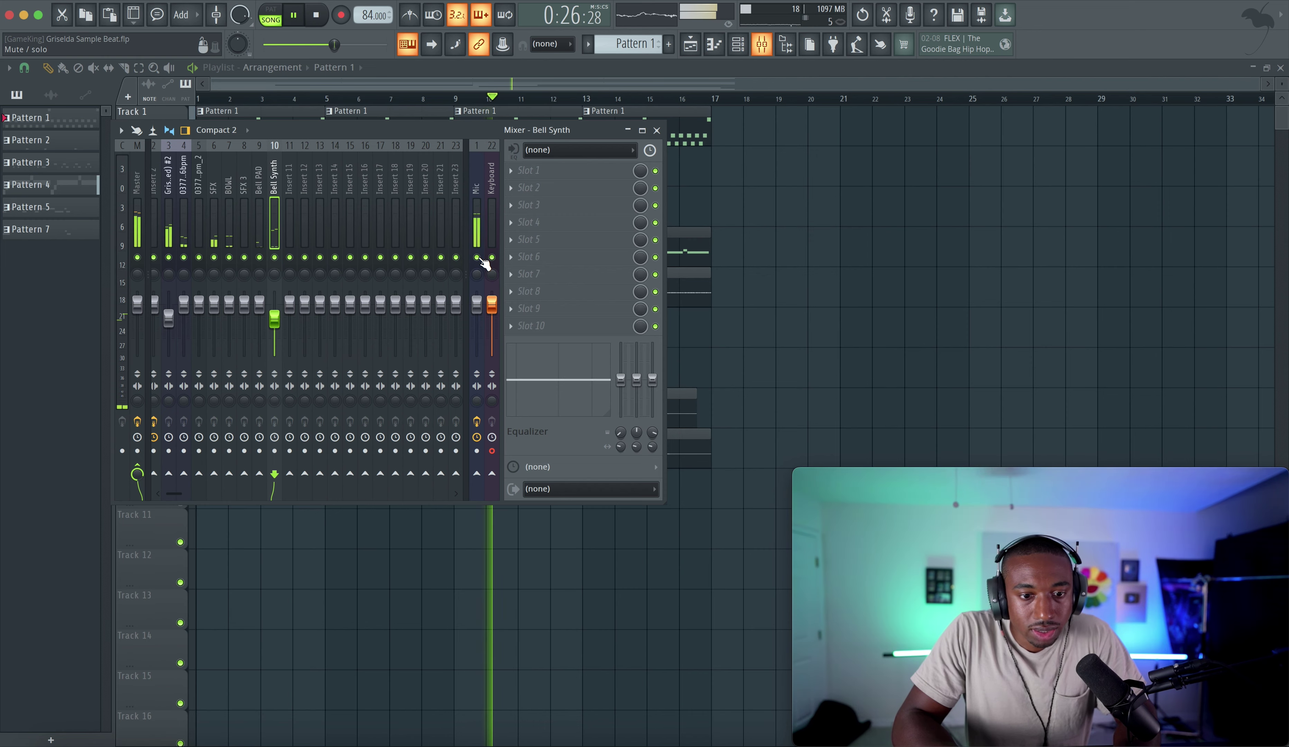
key("F9")
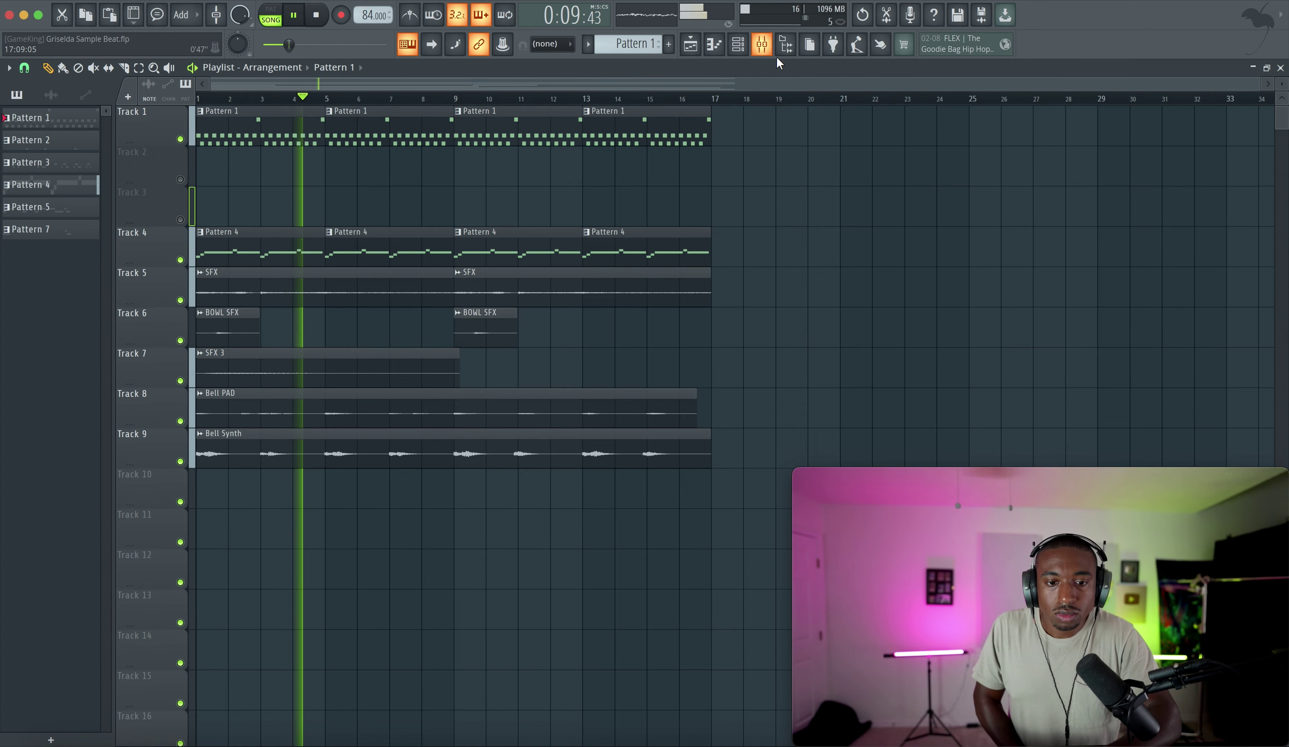
Record a take of the Keyboard input onto Track 2, about eight and a half bars long from bar 1.
left_click(761, 45)
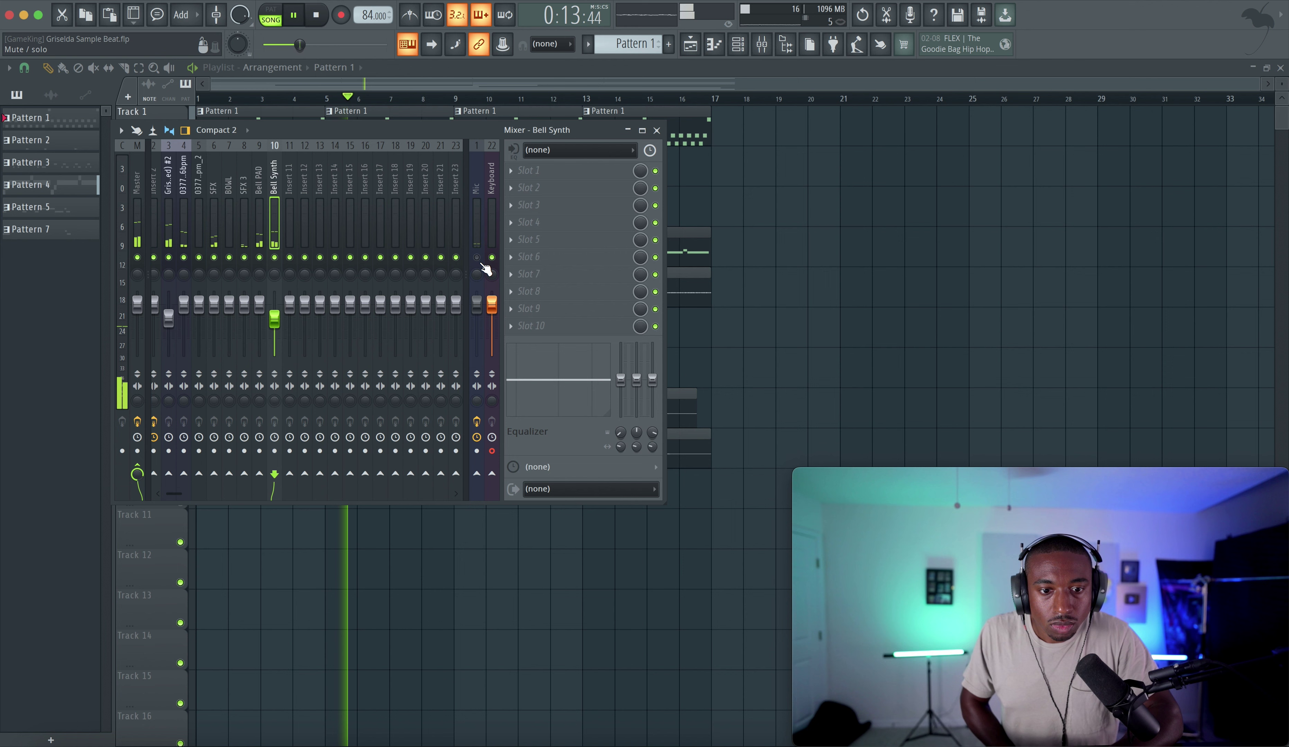
left_click(495, 226)
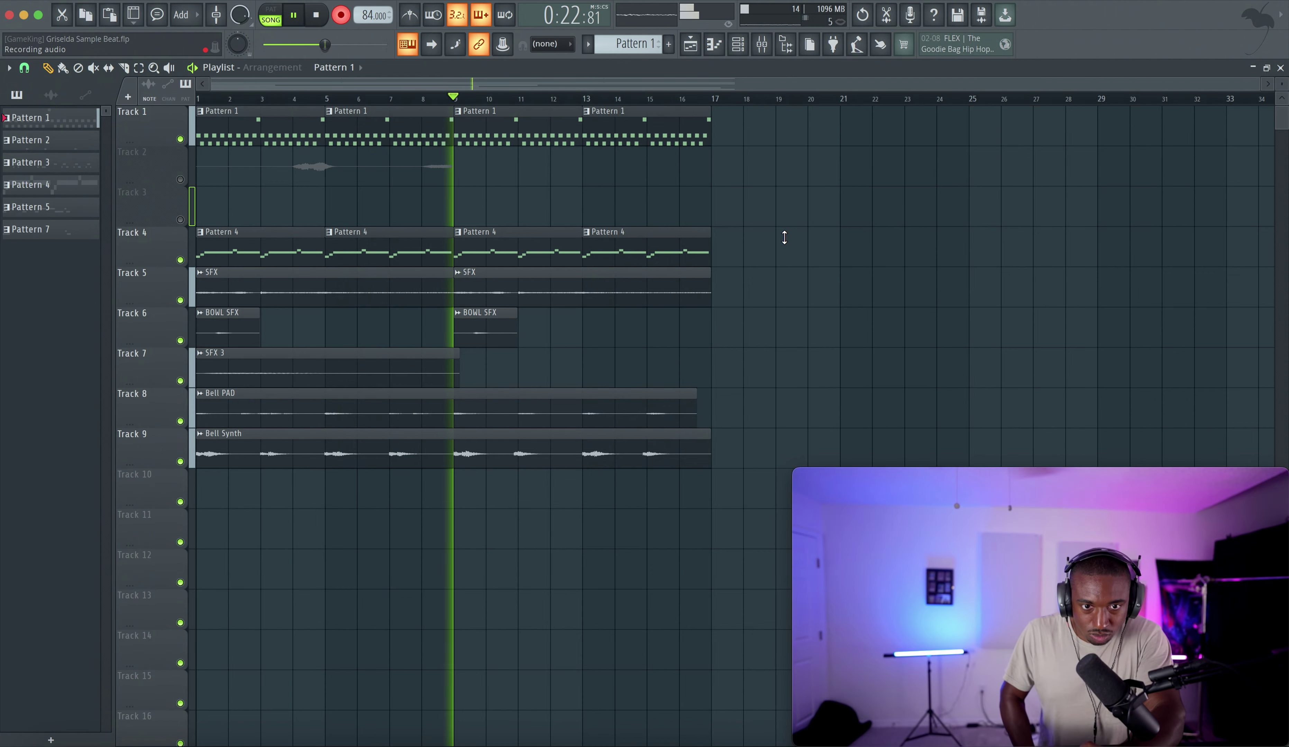
key("space")
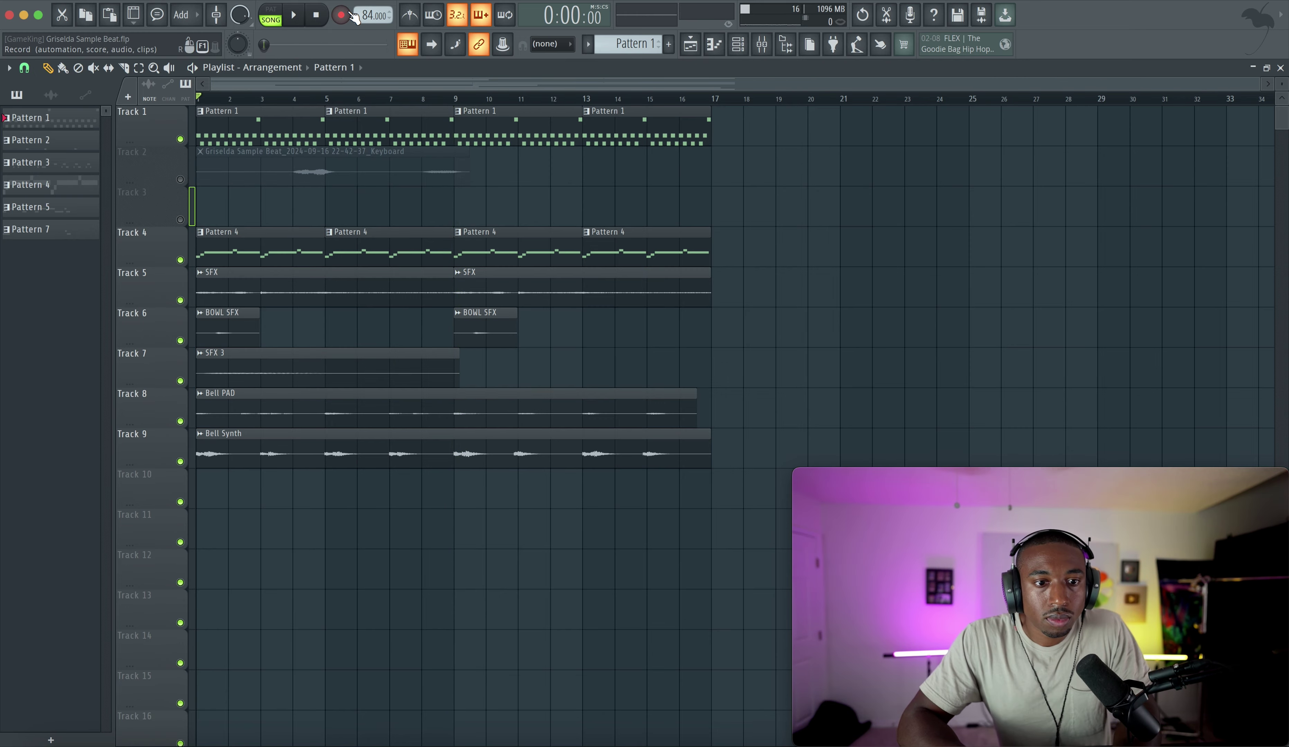
Rename the Track 2 recording as Strings and route it to free mixer track 11 while the song plays.
key("space")
right_click(205, 157)
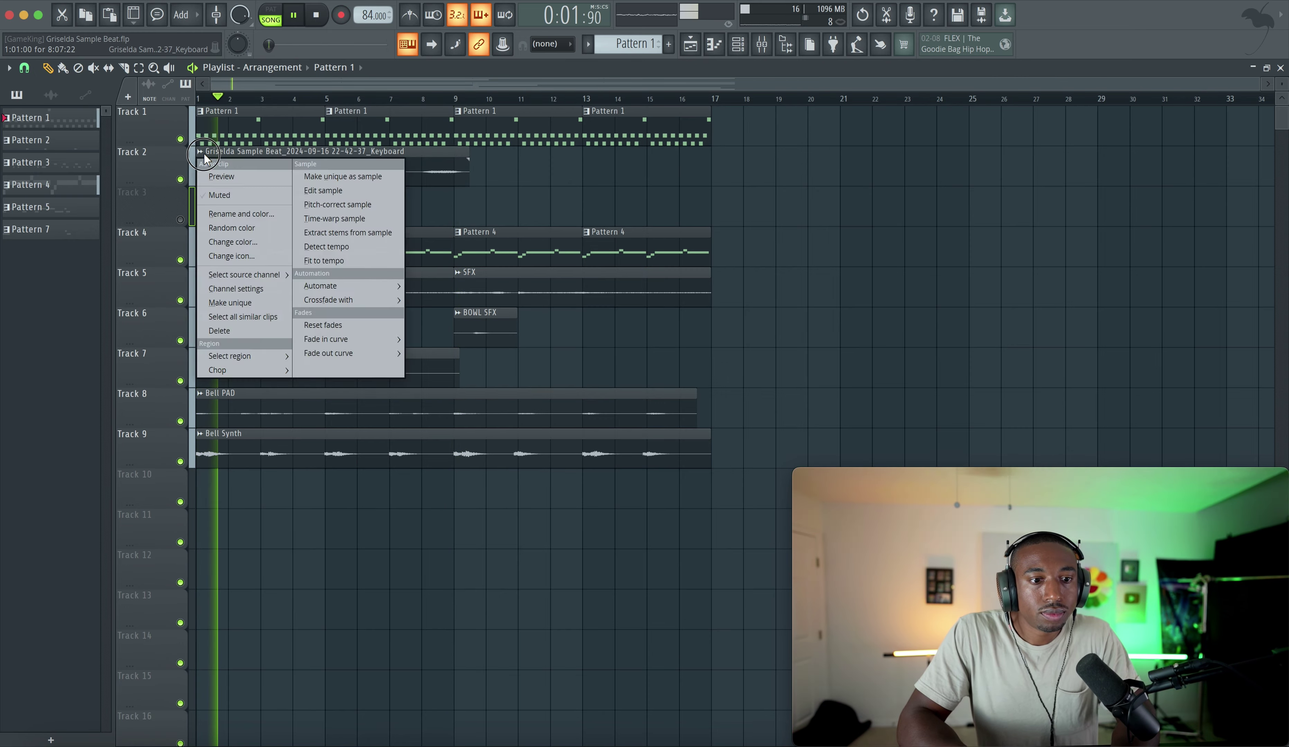
left_click(241, 214)
type("Strings")
key("Return")
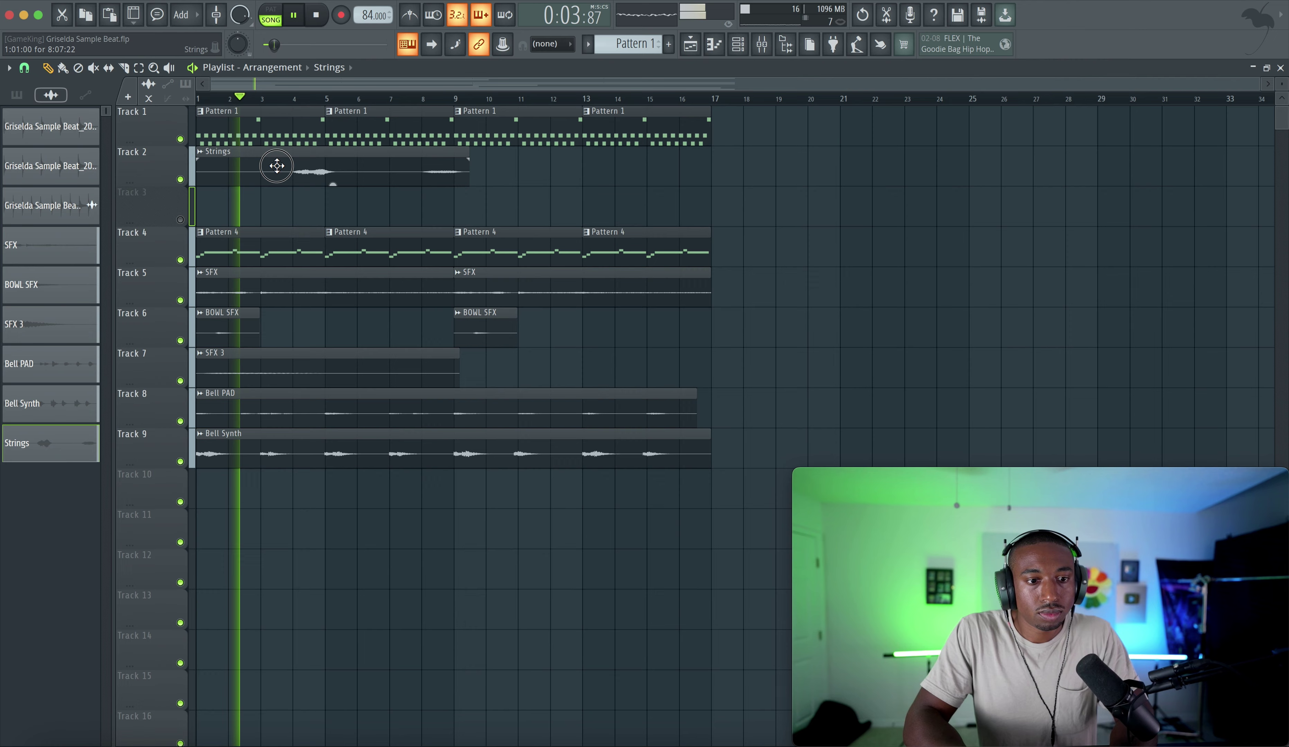
double_click(277, 166)
key("super+l")
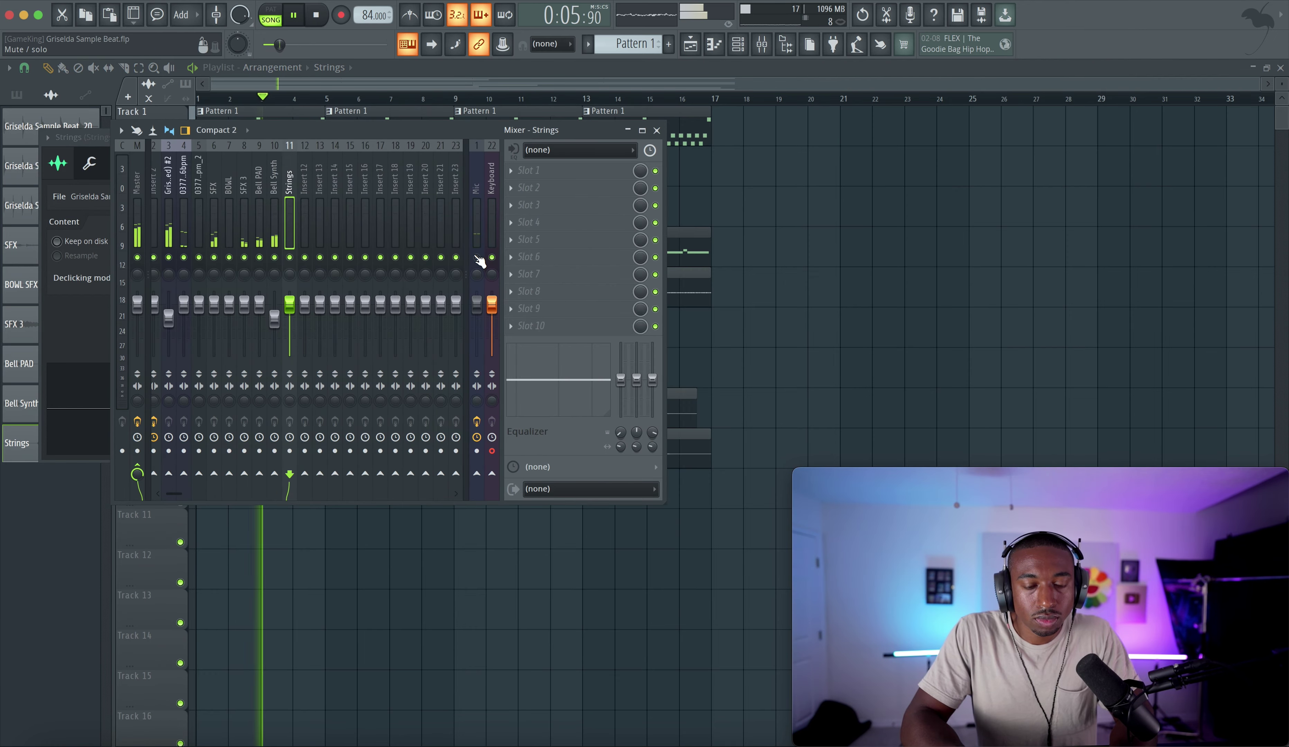
right_click(778, 218)
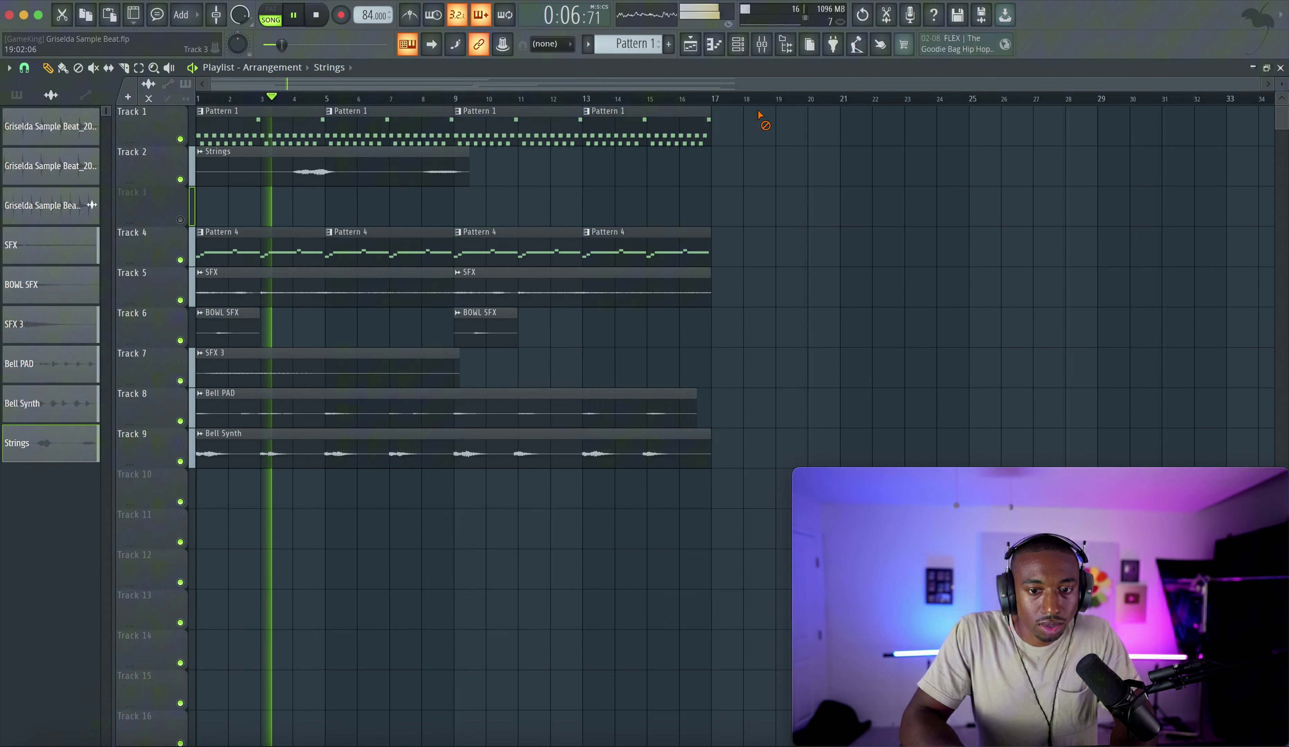
left_click(762, 47)
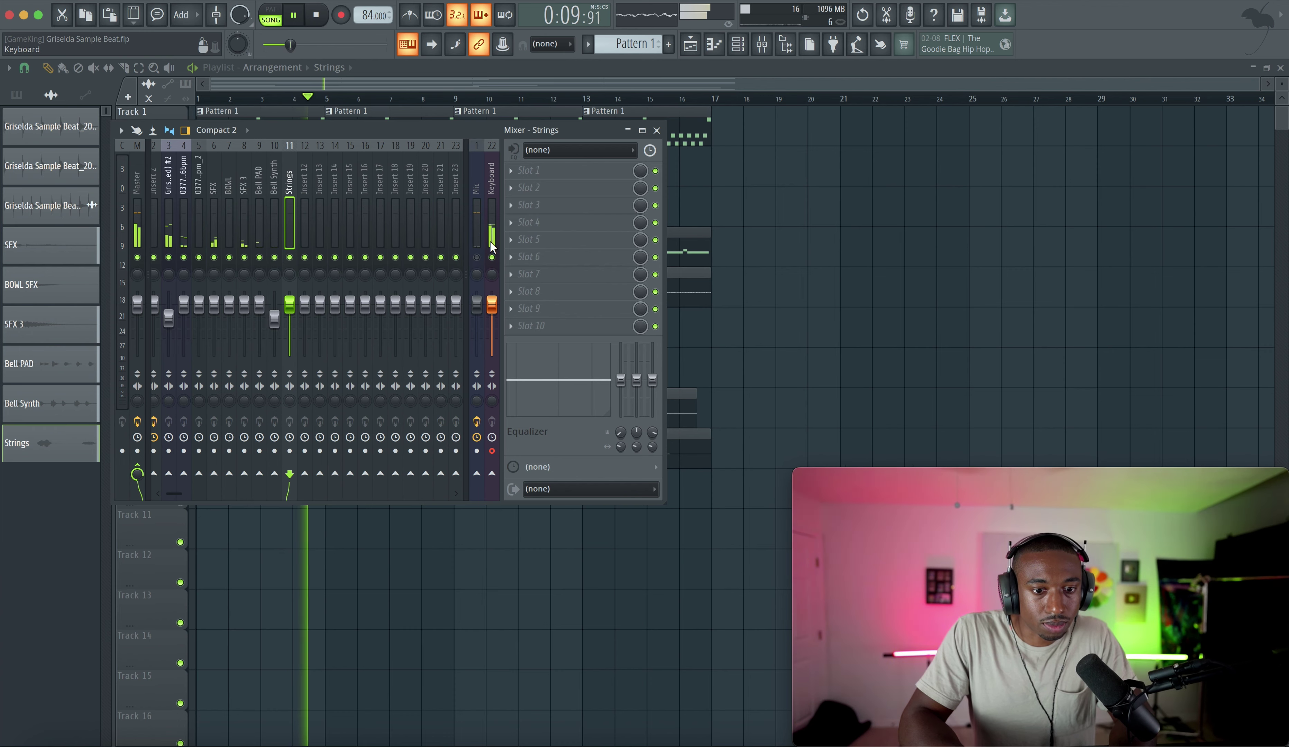
right_click(820, 248)
double_click(371, 153)
right_click(802, 209)
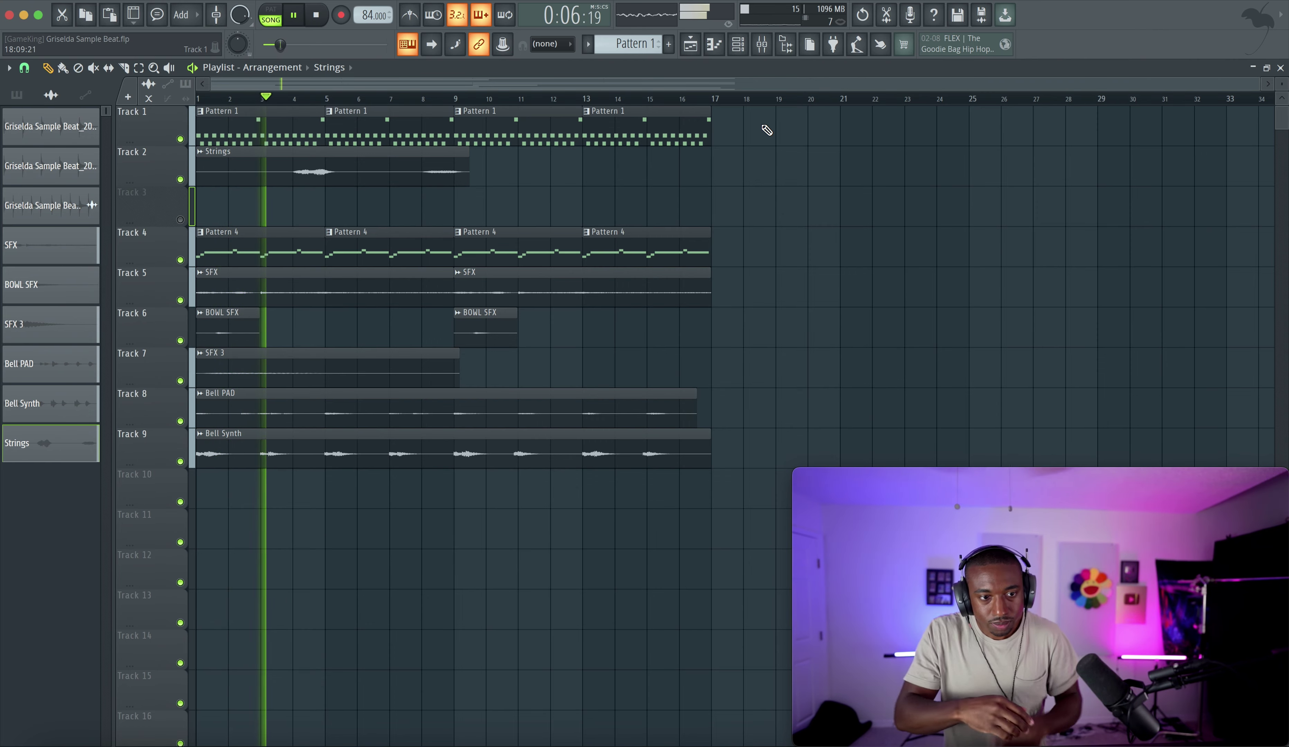
Duplicate the whole 16-bar arrangement and place the copy from bar 17.
left_click_drag(754, 508, 215, 103)
key("ctrl+b")
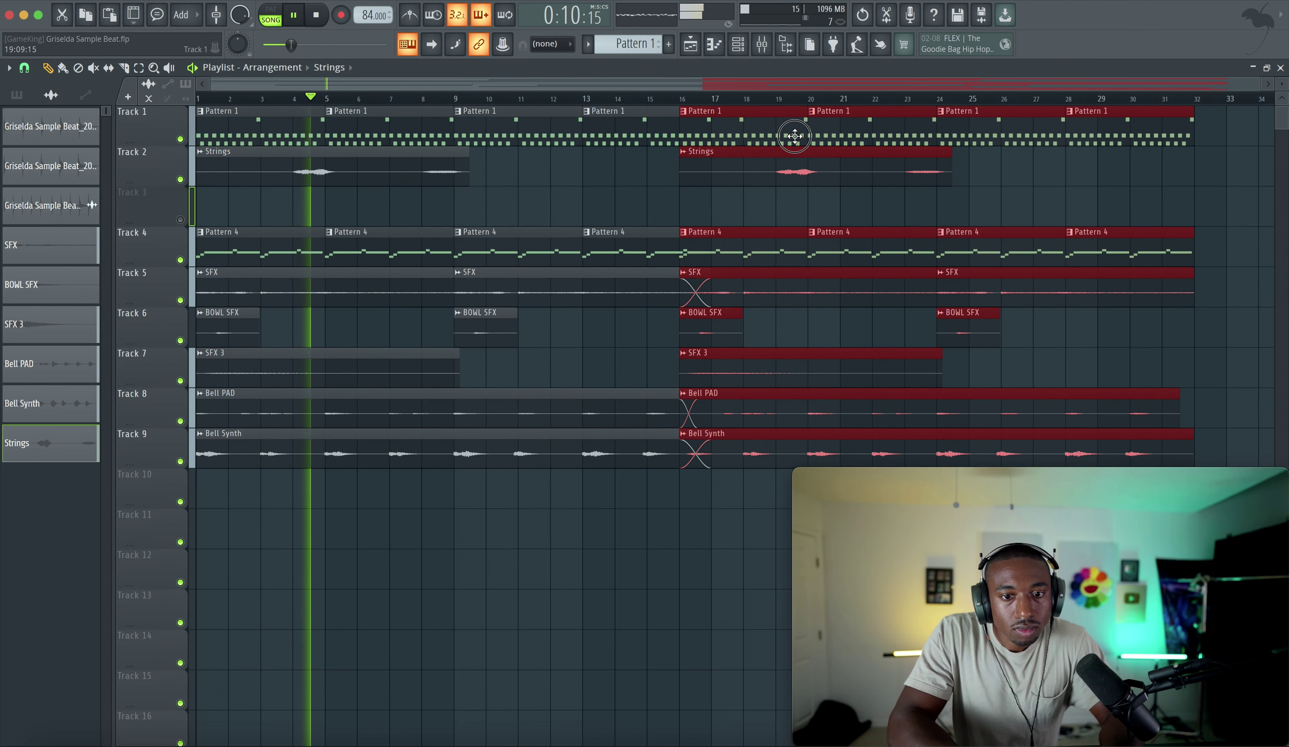
left_click(629, 331)
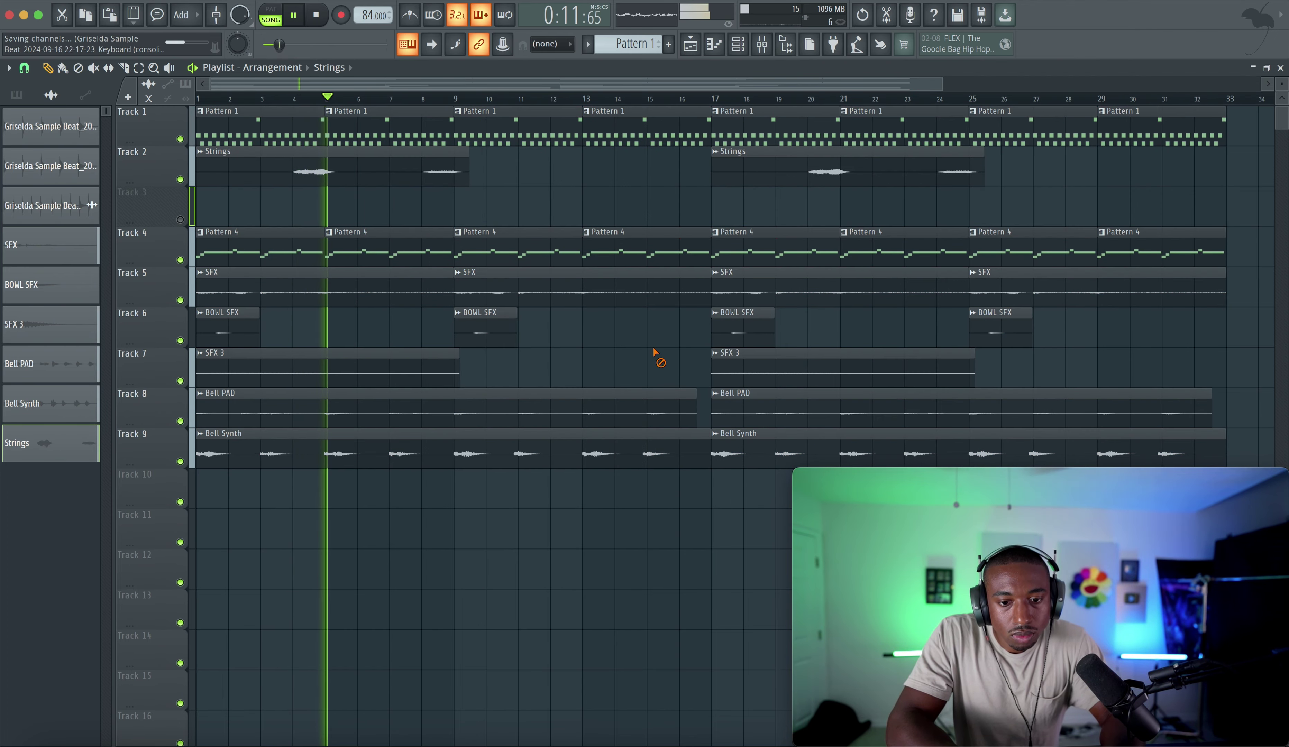
scroll(697, 396, "right", 3)
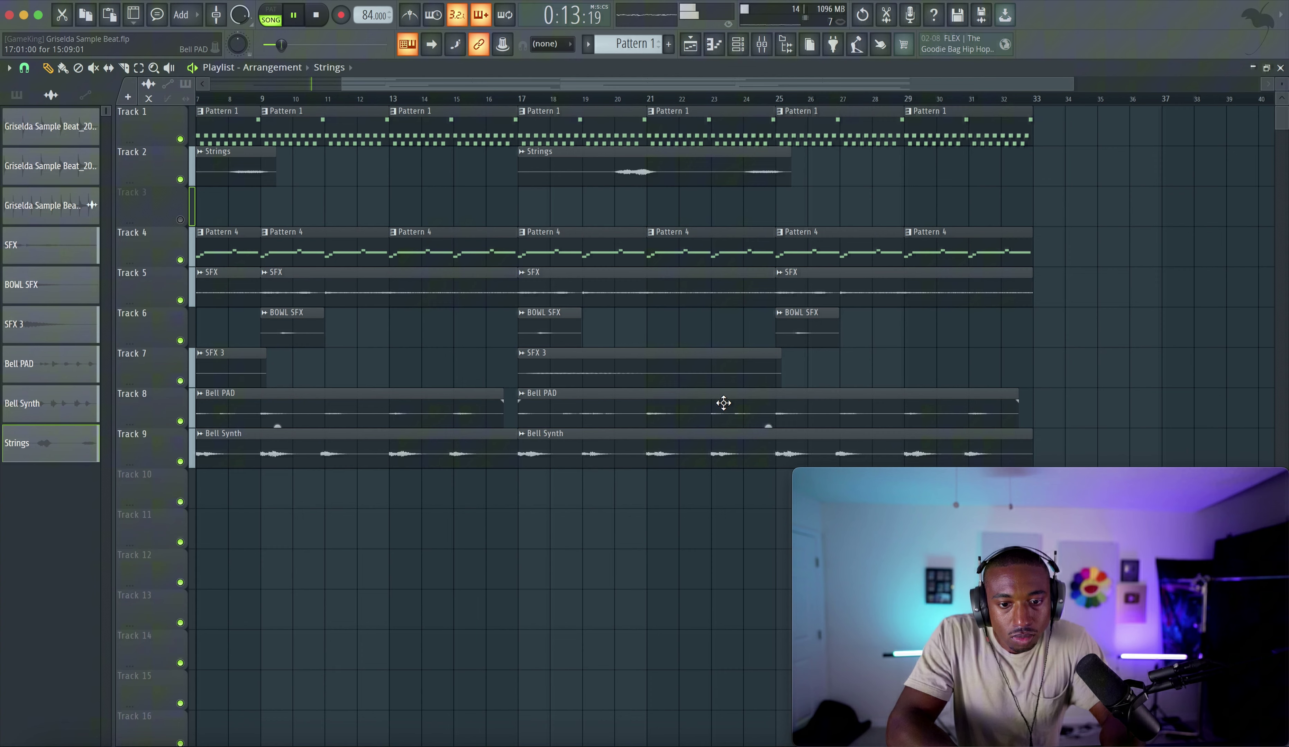
right_click(589, 458)
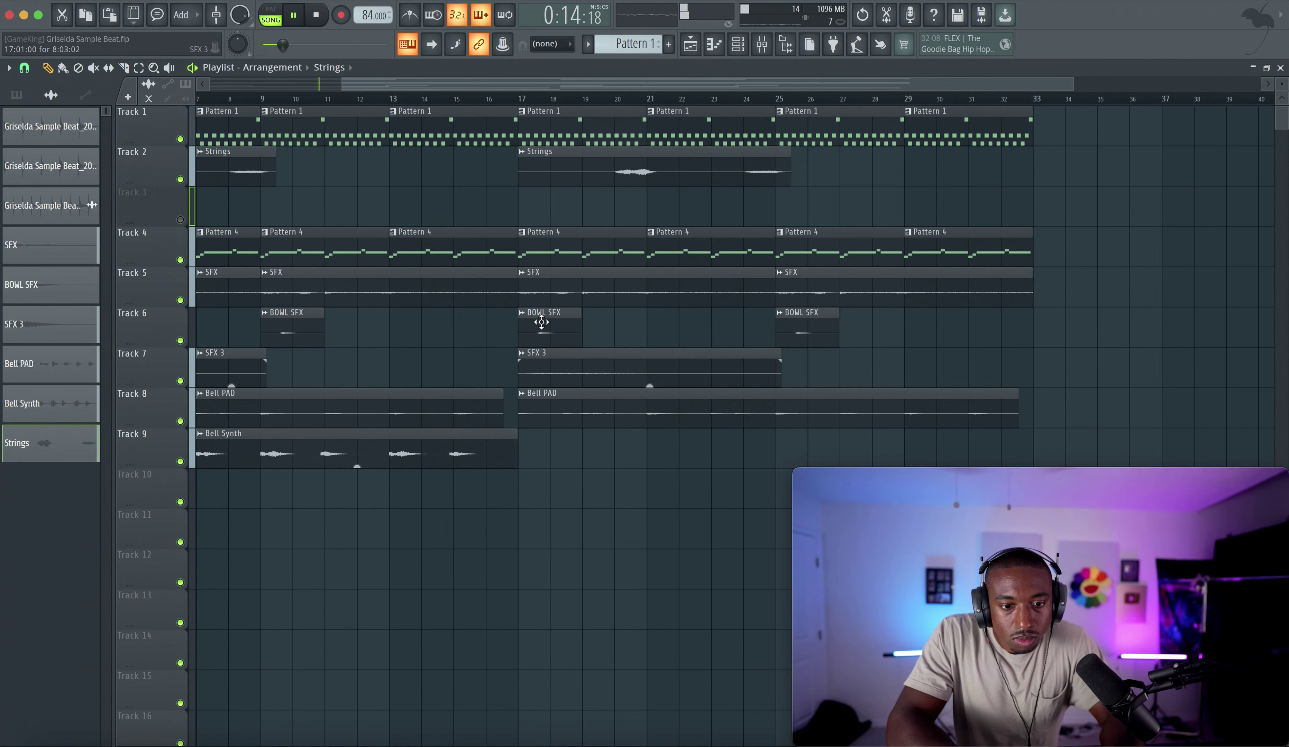
scroll(425, 368, "left", 3)
key("ctrl+z")
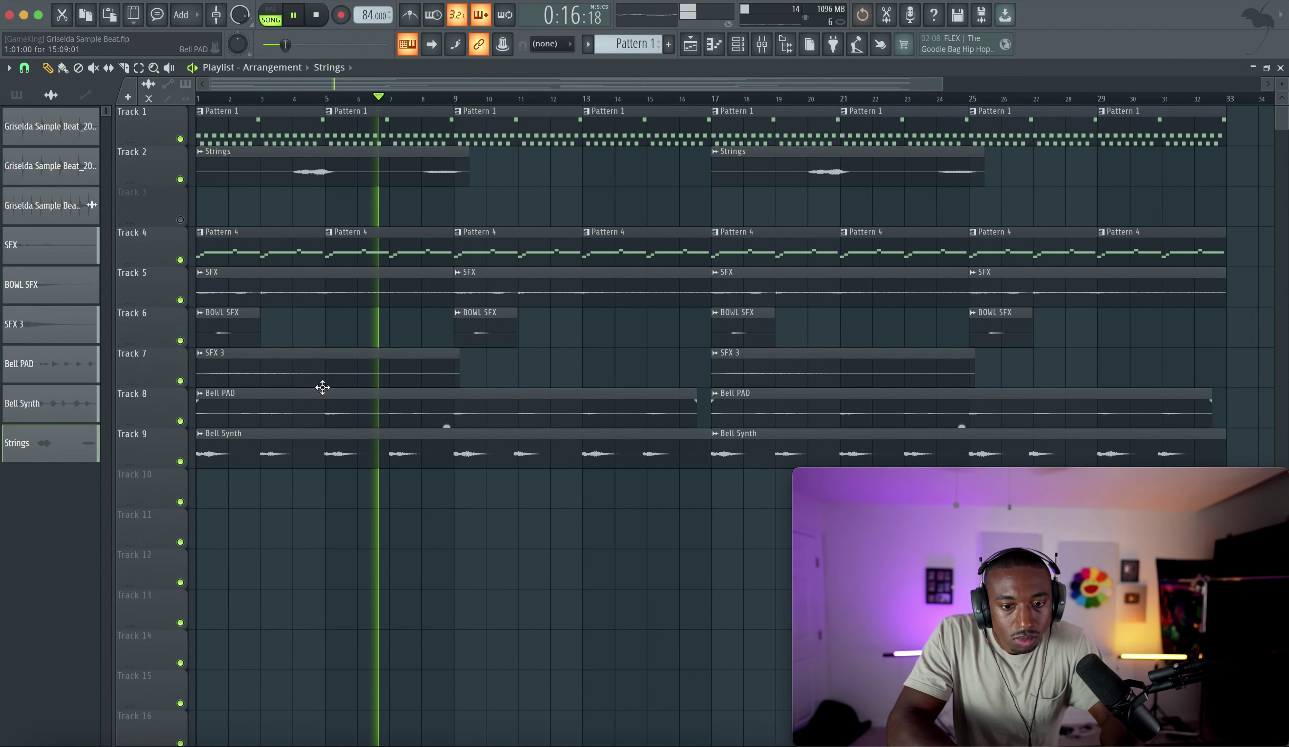
Audition Track 9 soloed from the start, restore the other tracks, and delete the Bell Synth clip at bar 17.
right_click(181, 462)
key("space")
key("space")
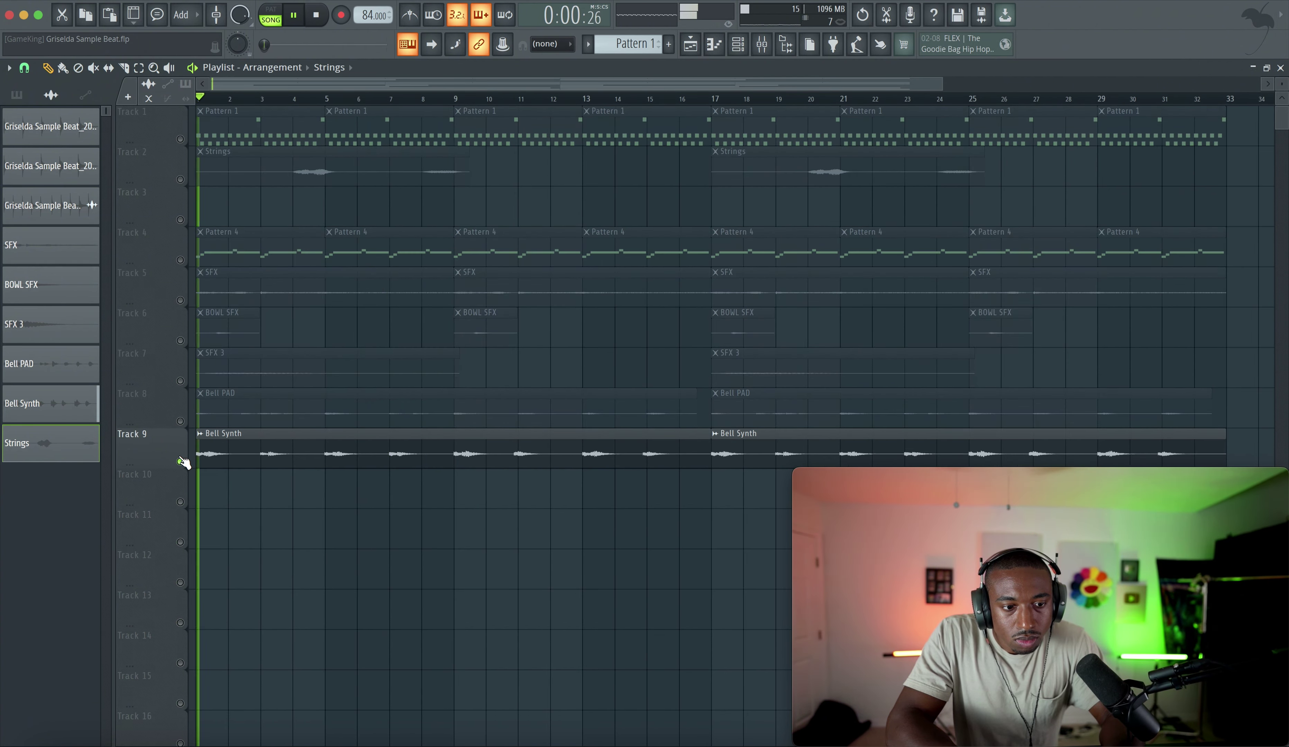
right_click(180, 461)
right_click(804, 446)
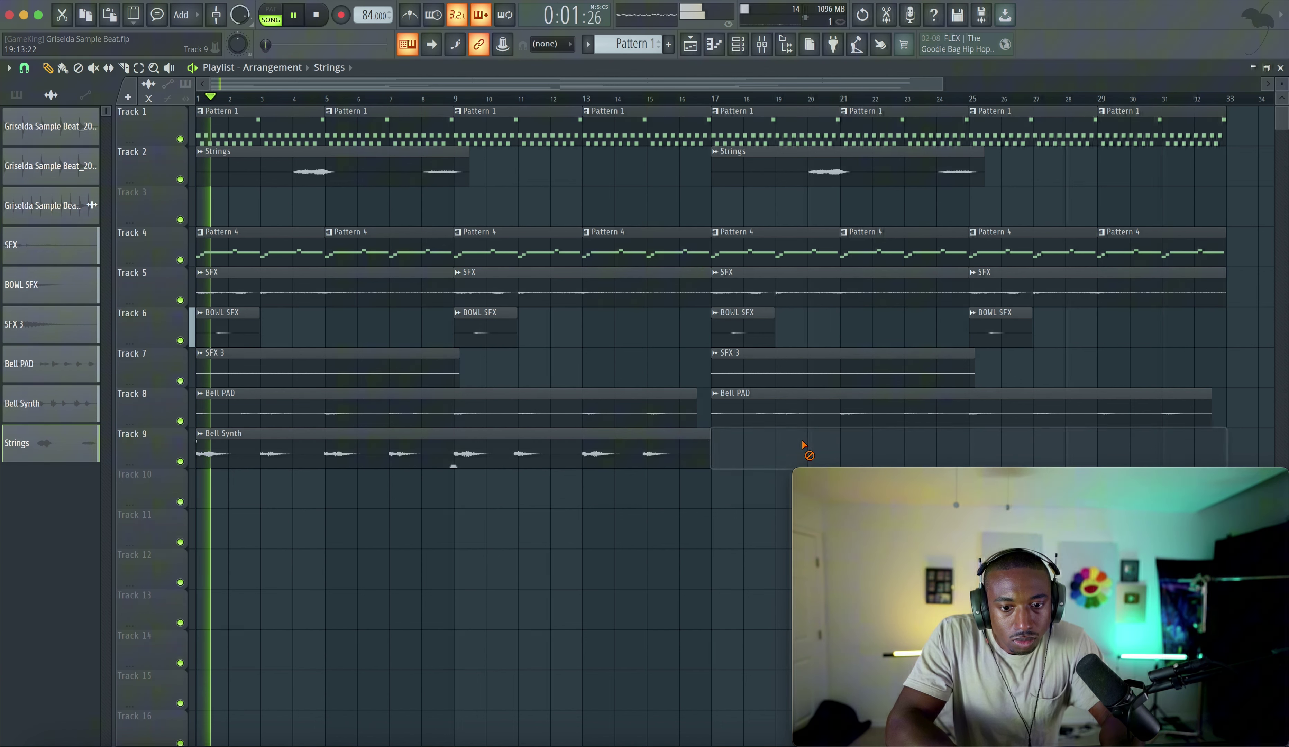
Record the Keyboard input from bar 16 to just past bar 33 on Track 3, and turn on the metronome.
left_click(680, 98)
key("space")
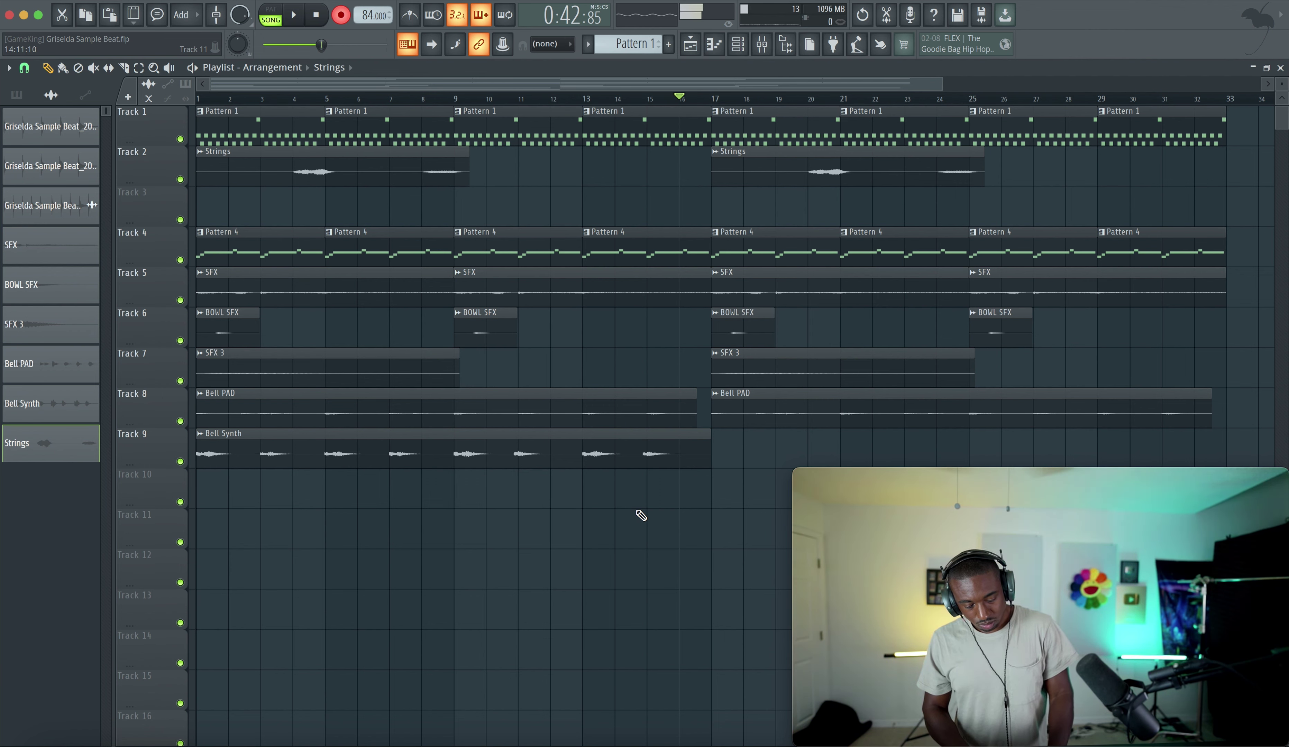
key("space")
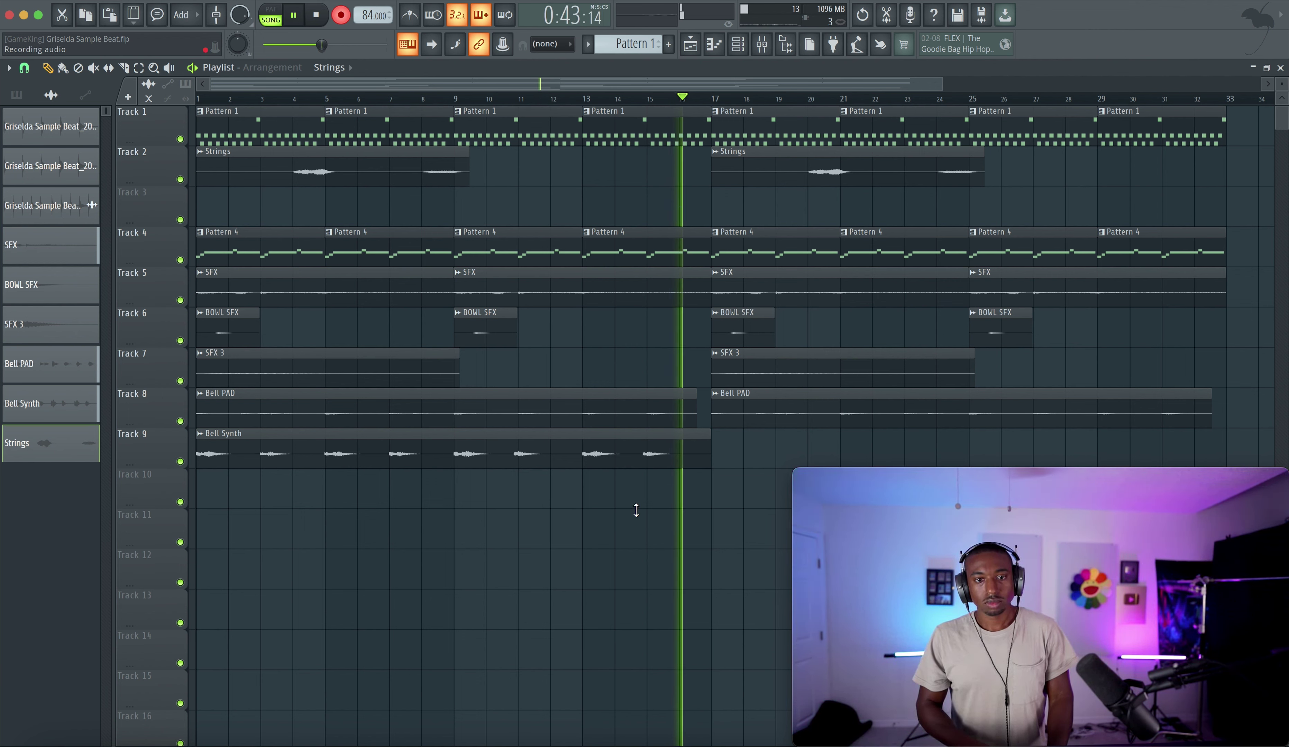
left_click(410, 16)
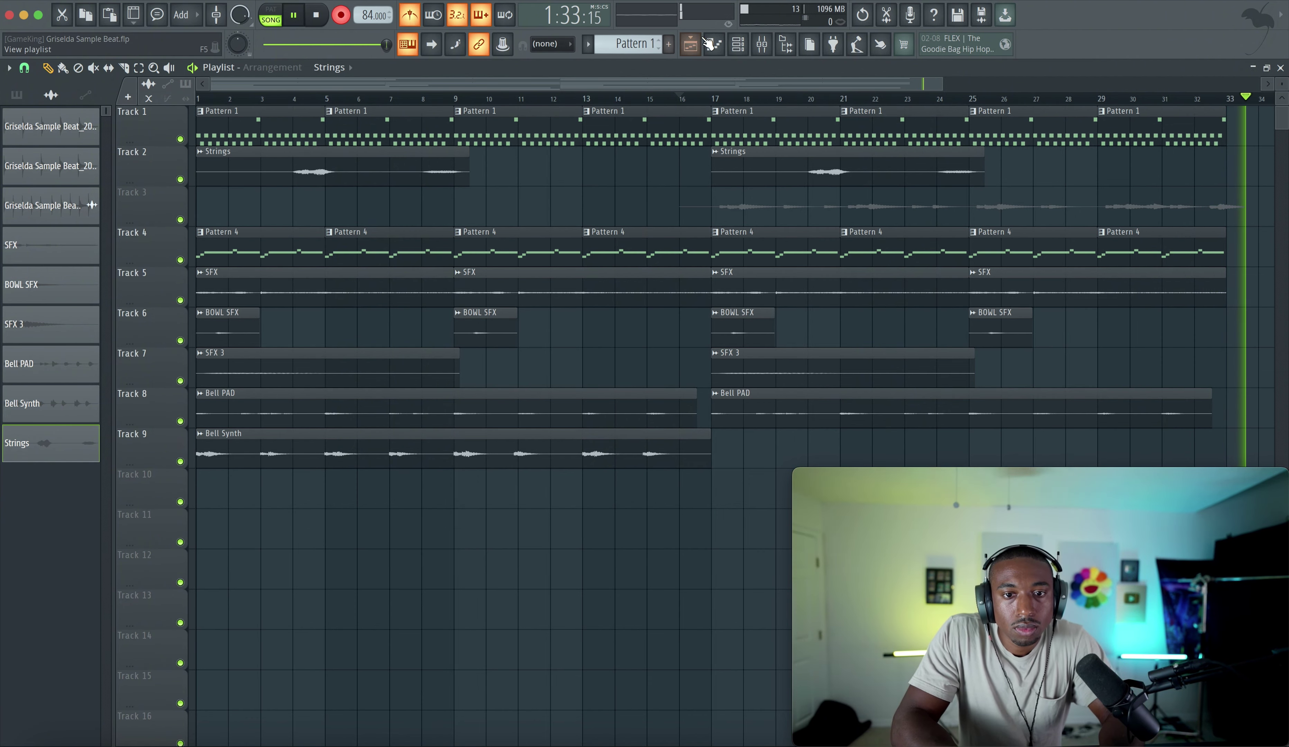
key("space")
Move the new Keyboard recording from Track 3 down to the empty Track 10, keeping its start at bar 16.
key("F9")
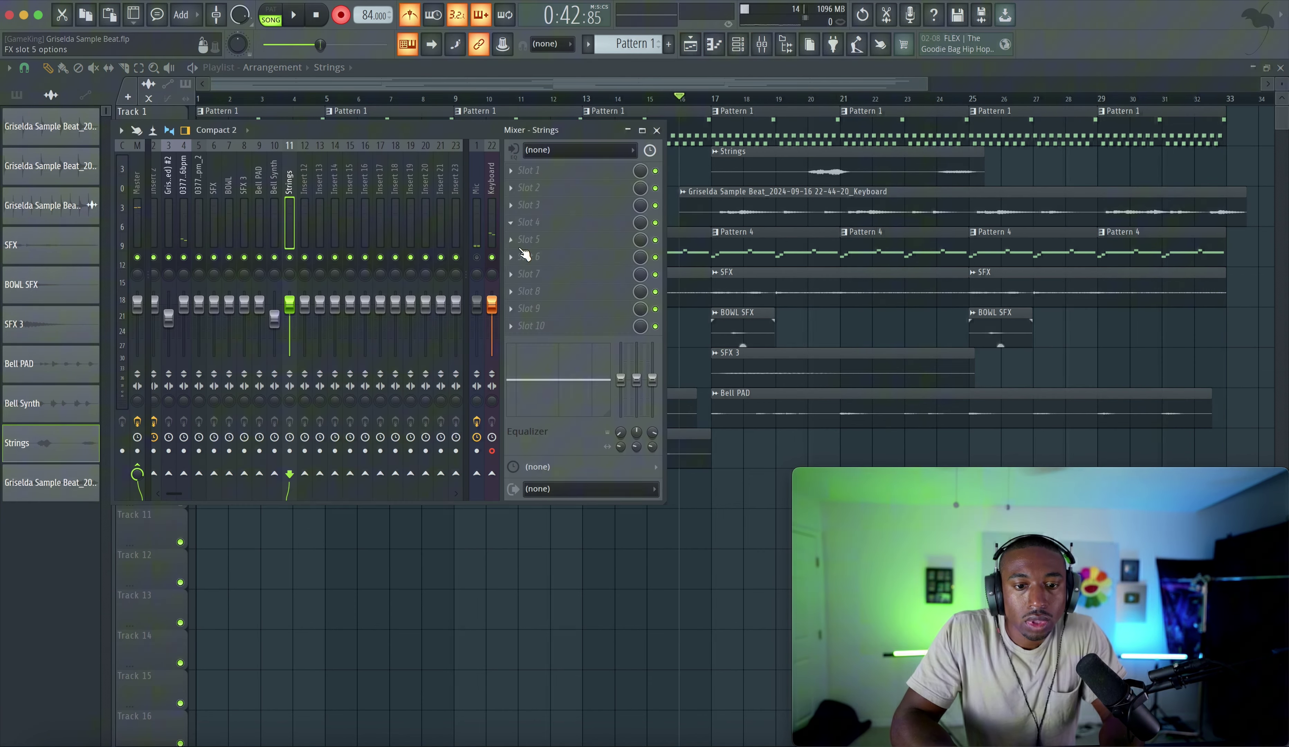
left_click(729, 518)
left_click(742, 205)
key("shift+Down")
key("shift+Down")
key("shift+Down")
key("shift+Down")
key("shift+Down")
key("shift+Down")
key("shift+Down")
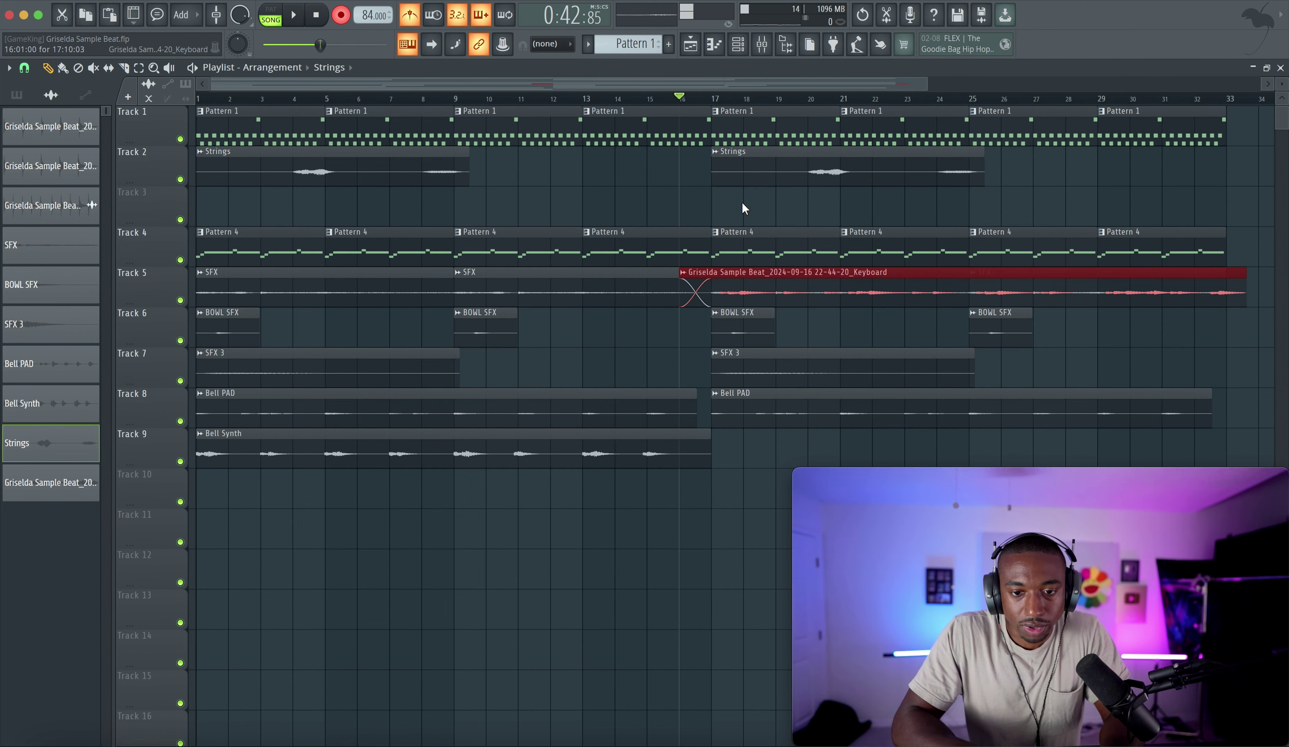
Rename the Track 10 recording as Vibraphone and route it to free mixer track 12.
scroll(742, 205, "down", 2)
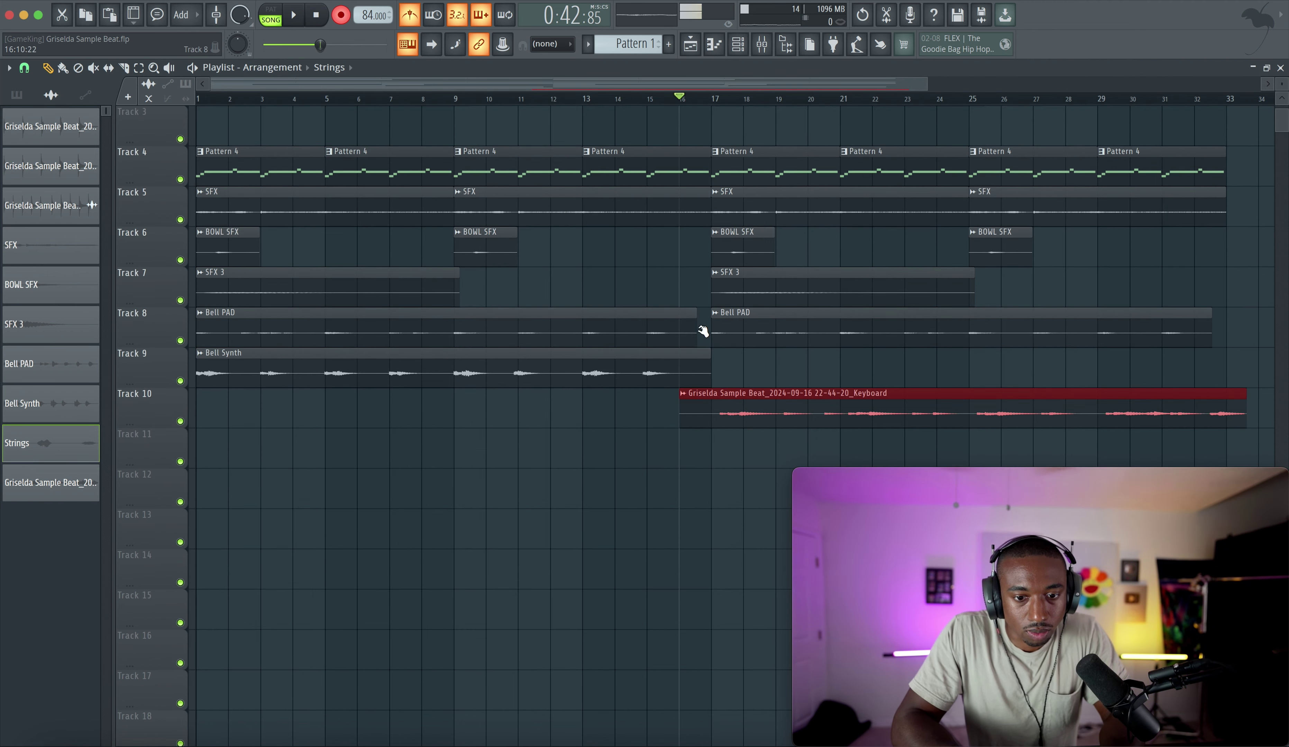
left_click(684, 395)
left_click(710, 454)
double_click(640, 380)
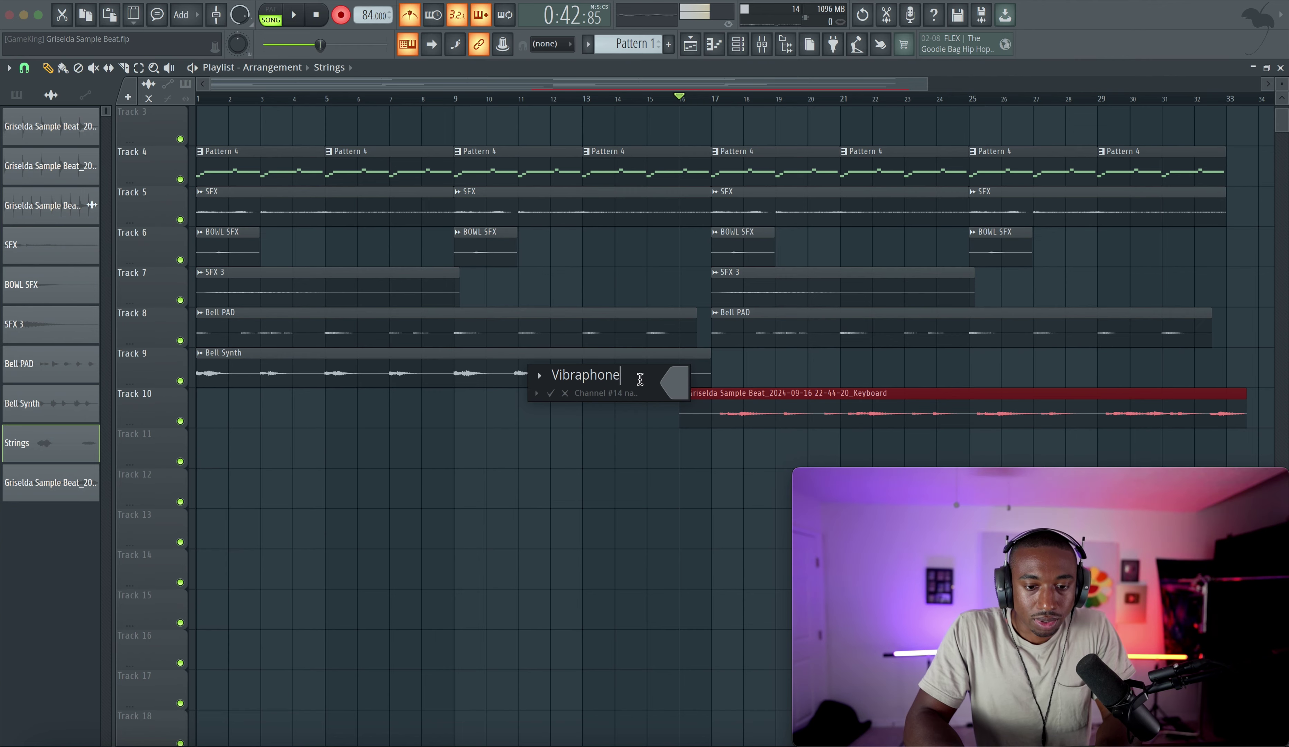
key("Return")
double_click(717, 412)
key("ctrl+l")
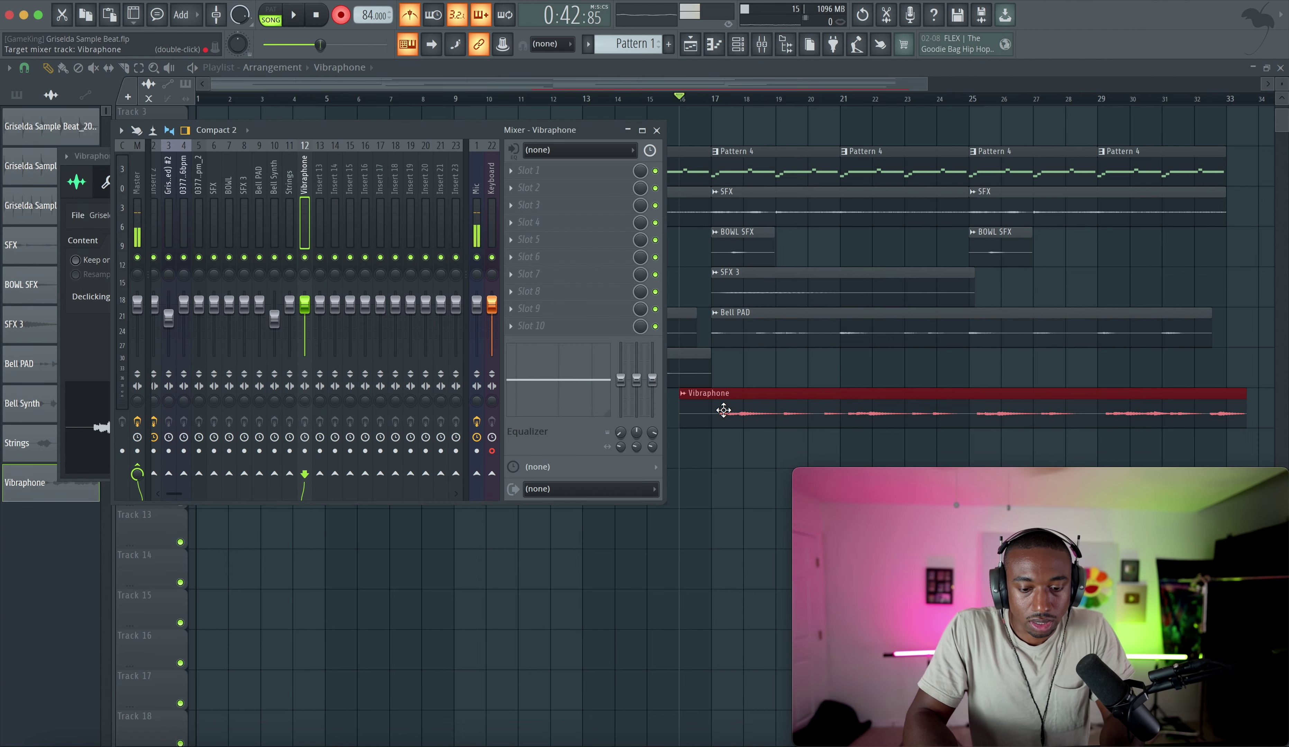
Play the arrangement from bar 17 to hear it with the new Vibraphone clip.
right_click(650, 534)
left_click(715, 101)
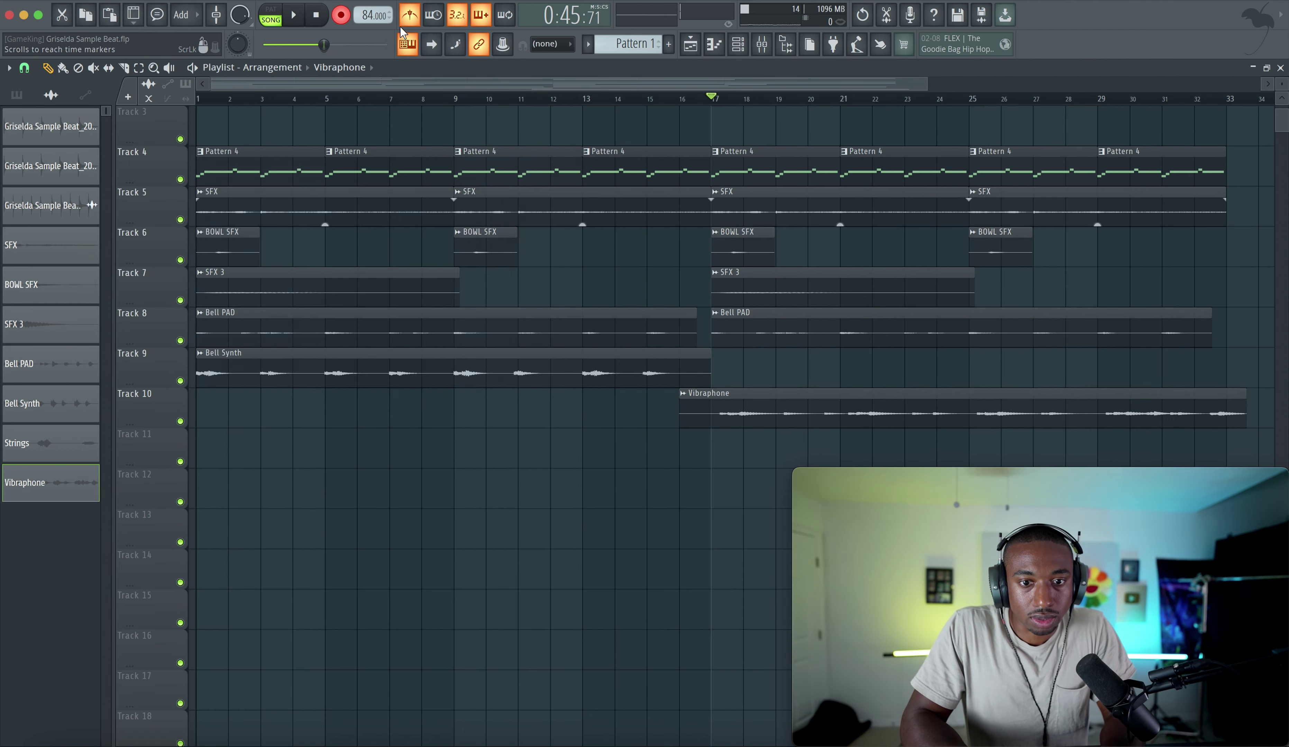
key("space")
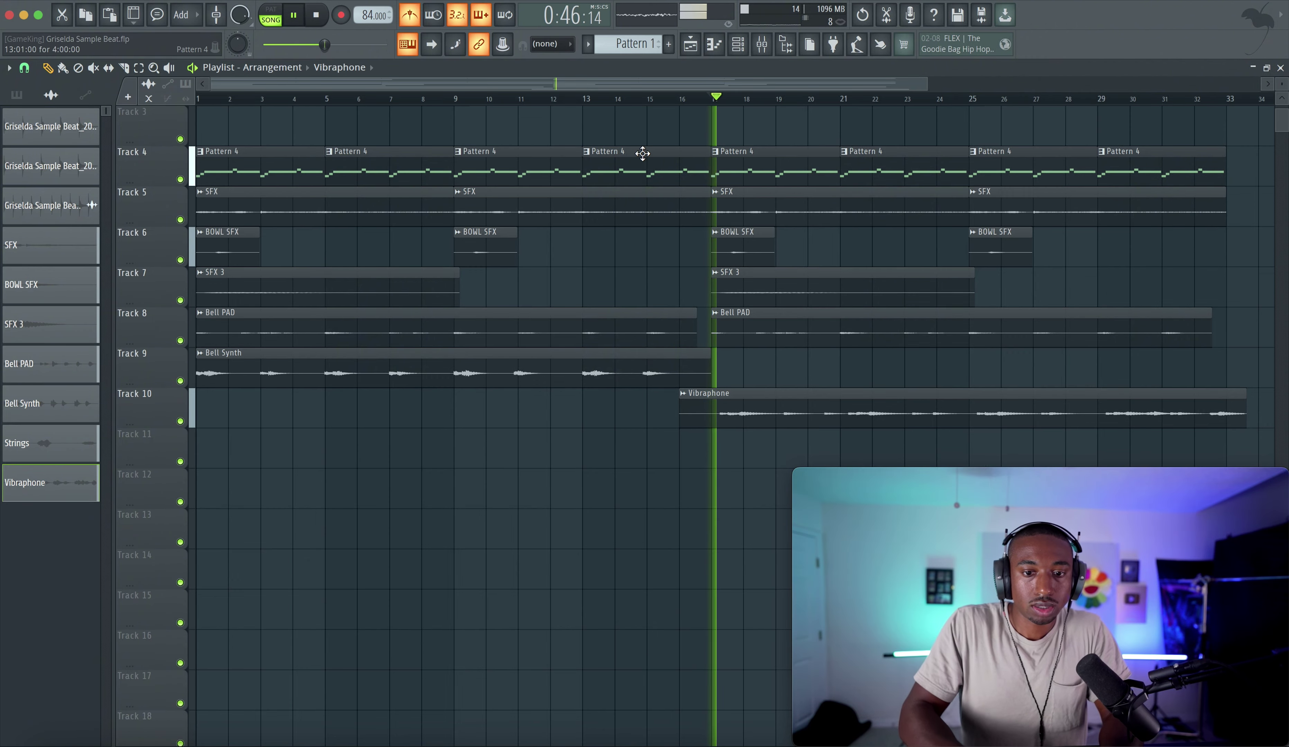
key("space")
key("space")
Rename mixer insert 13 as Melody.
left_click(761, 44)
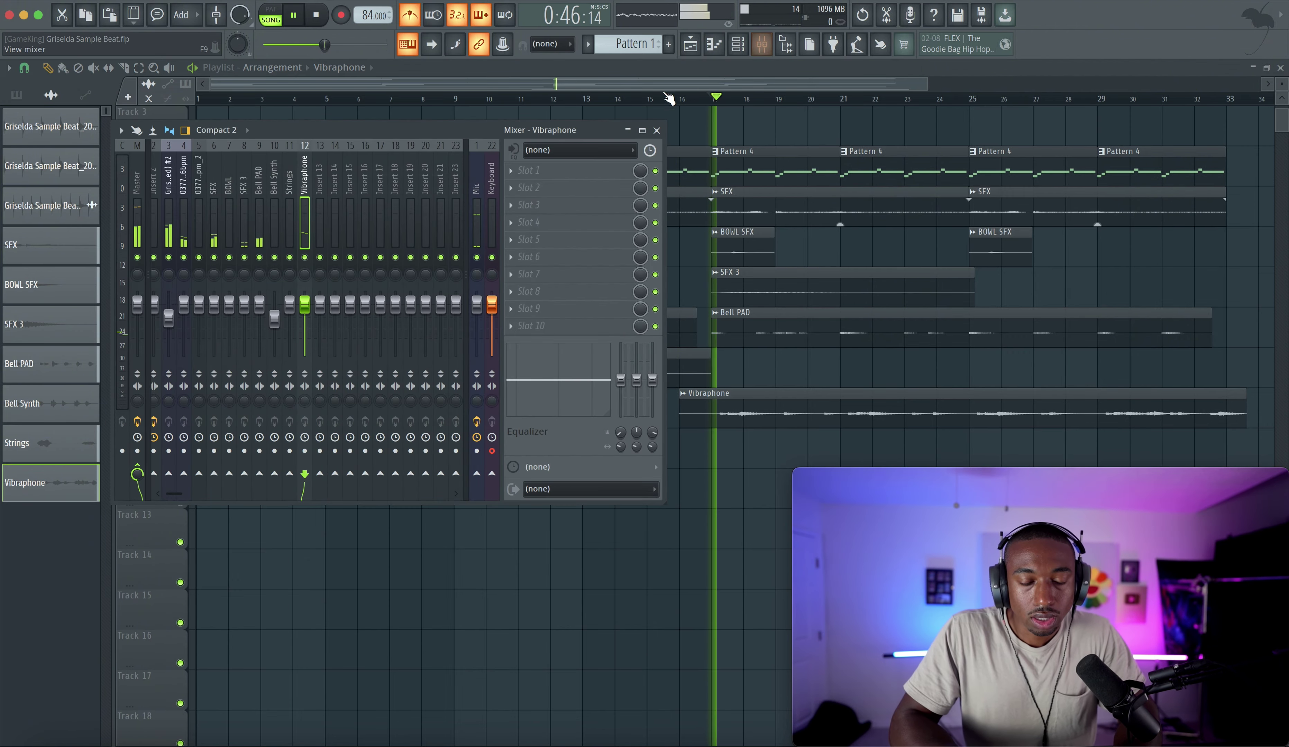
double_click(322, 182)
type("Melody")
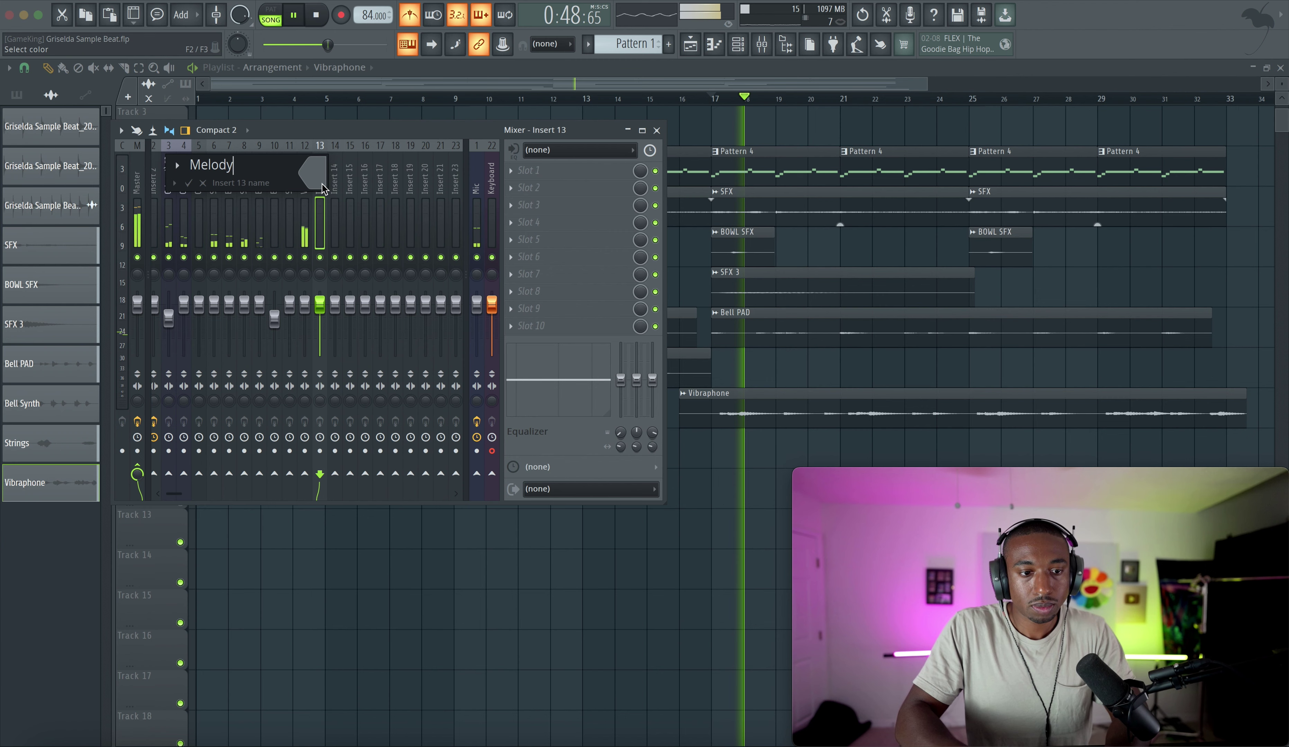
key("Return")
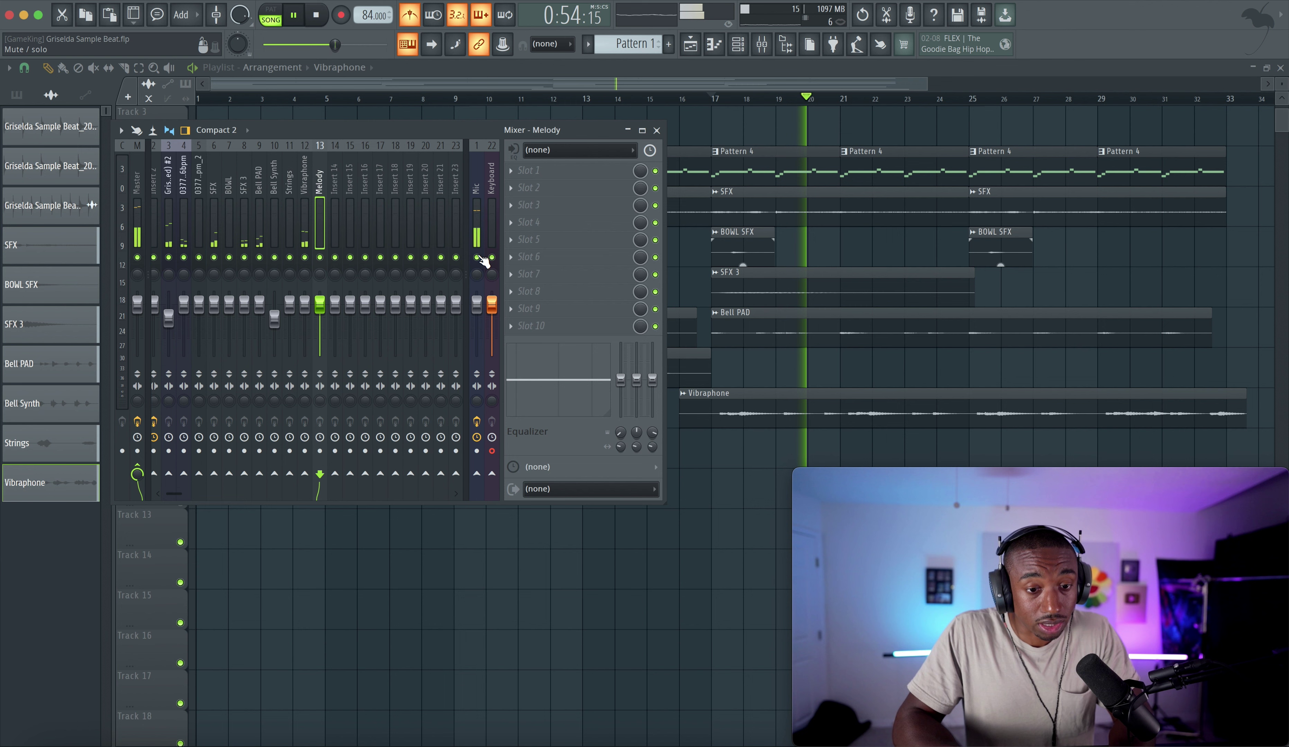
Mute the Mic mixer track and turn off the metronome.
left_click(478, 257)
left_click(410, 15)
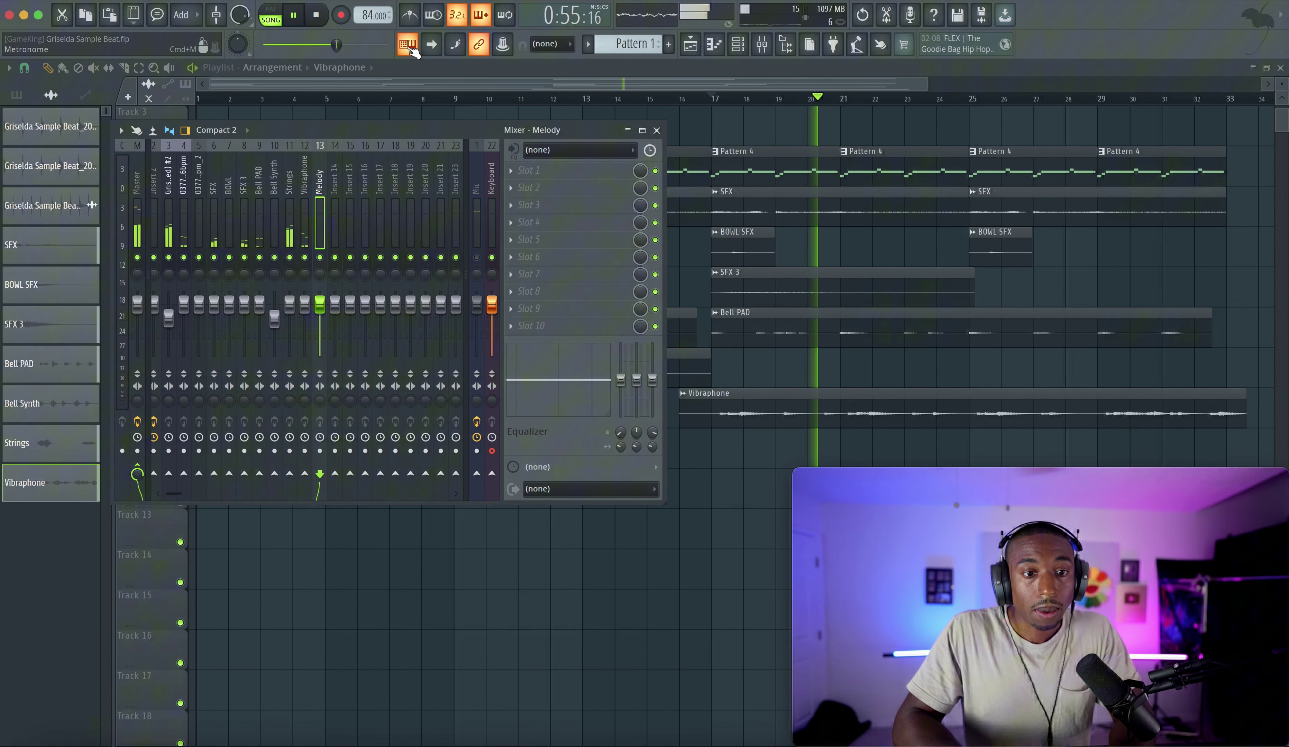
Route the Vibraphone mixer track exclusively to the Melody track.
left_click(309, 202)
left_click(289, 203, "ctrl")
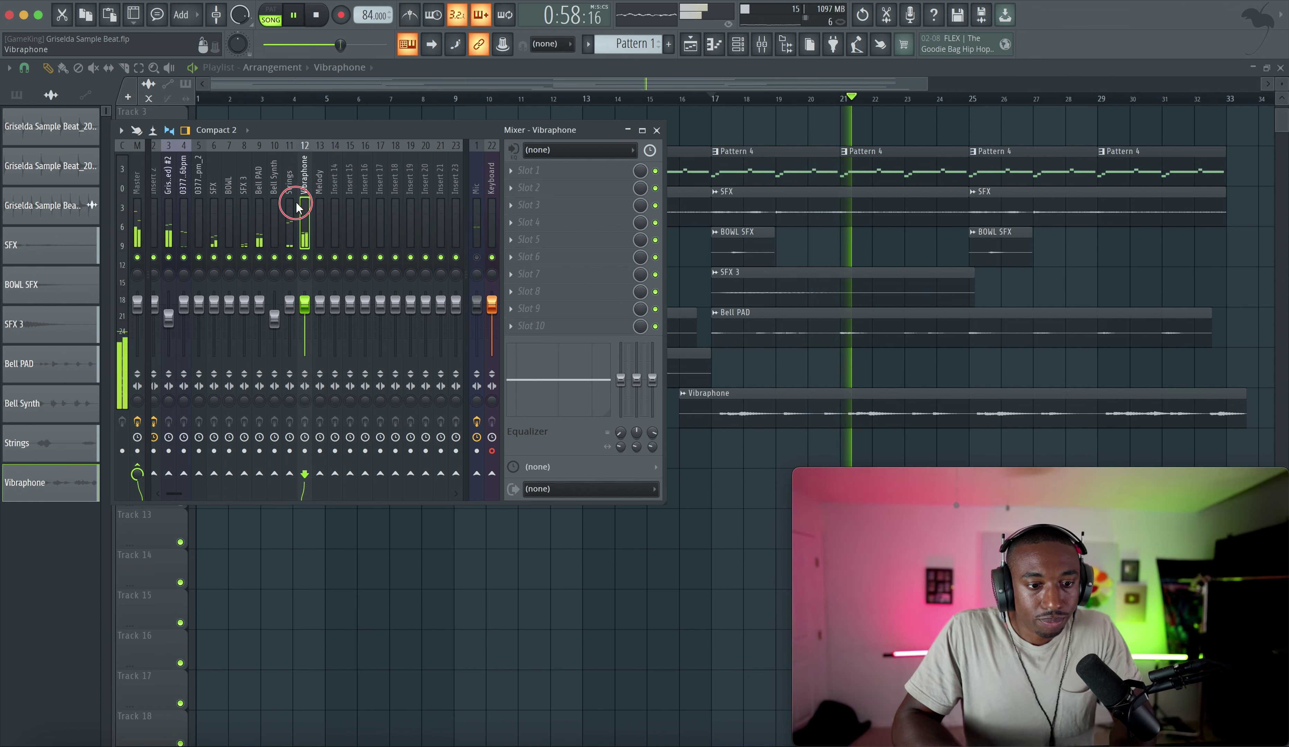
right_click(320, 474)
left_click(344, 480)
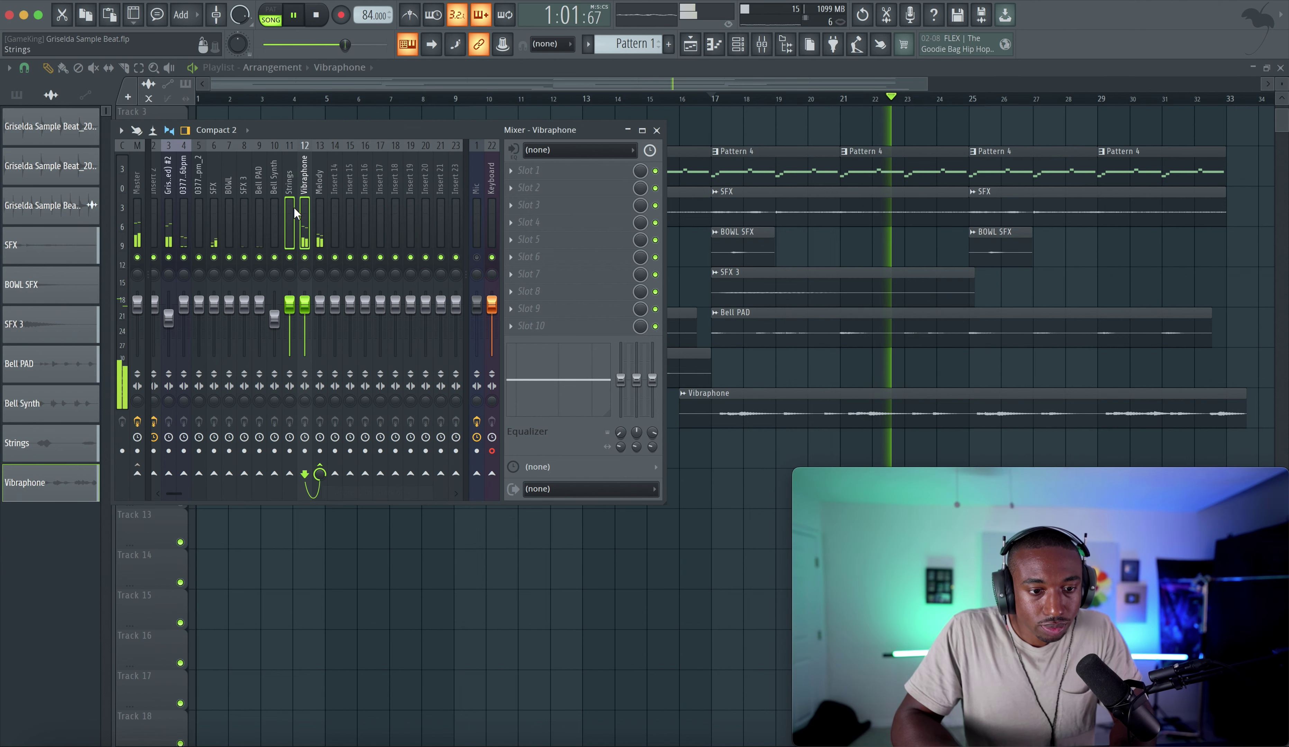
Move the Griselda Sample Beat #2 mixer track to slot 4, and route tracks 4 through 11 exclusively to Melody.
left_click(274, 218)
left_click(260, 218, "ctrl")
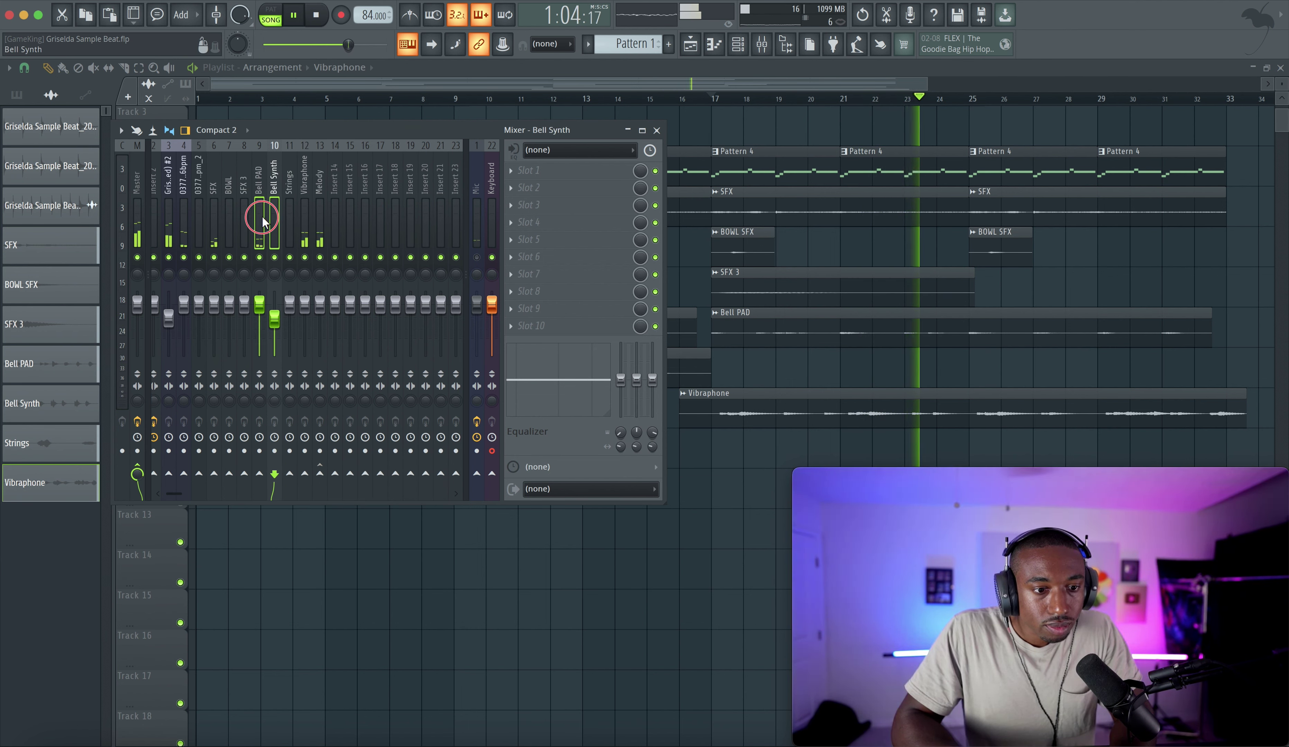
left_click(172, 211)
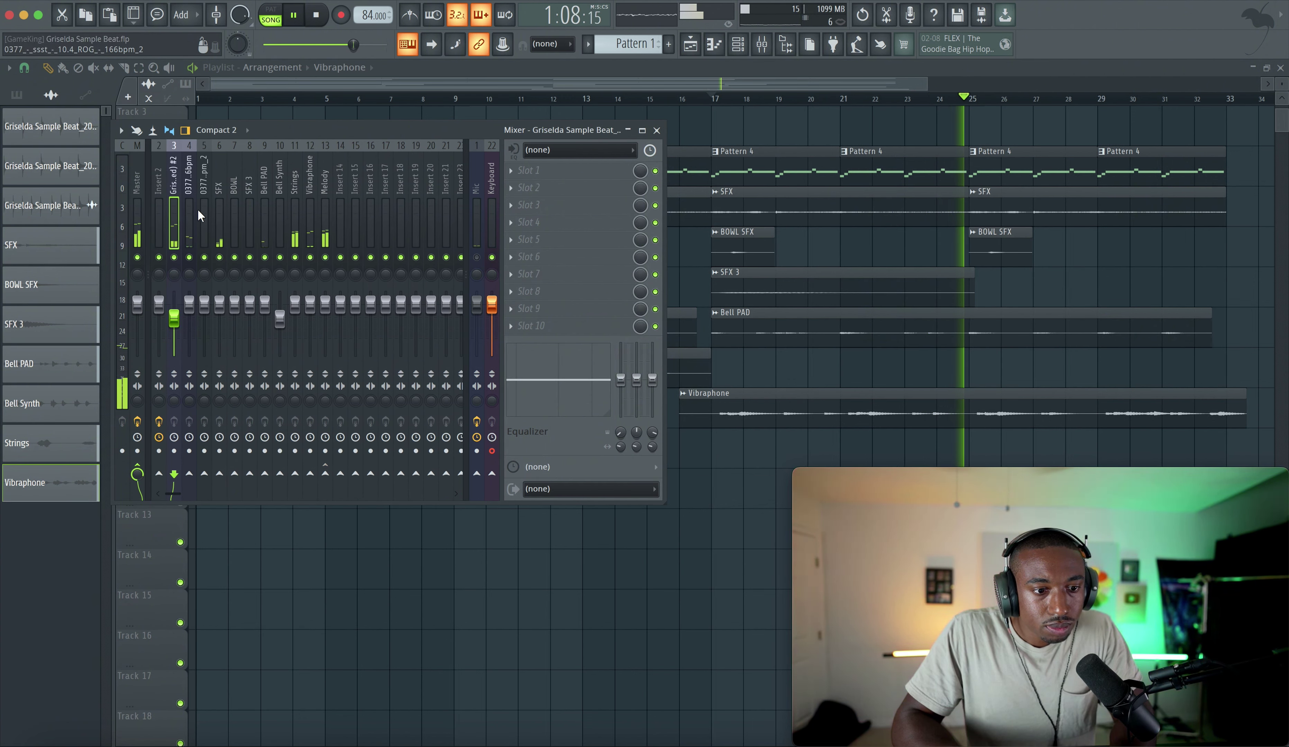
key("alt+Right")
left_click_drag(190, 210, 296, 207)
right_click(325, 475)
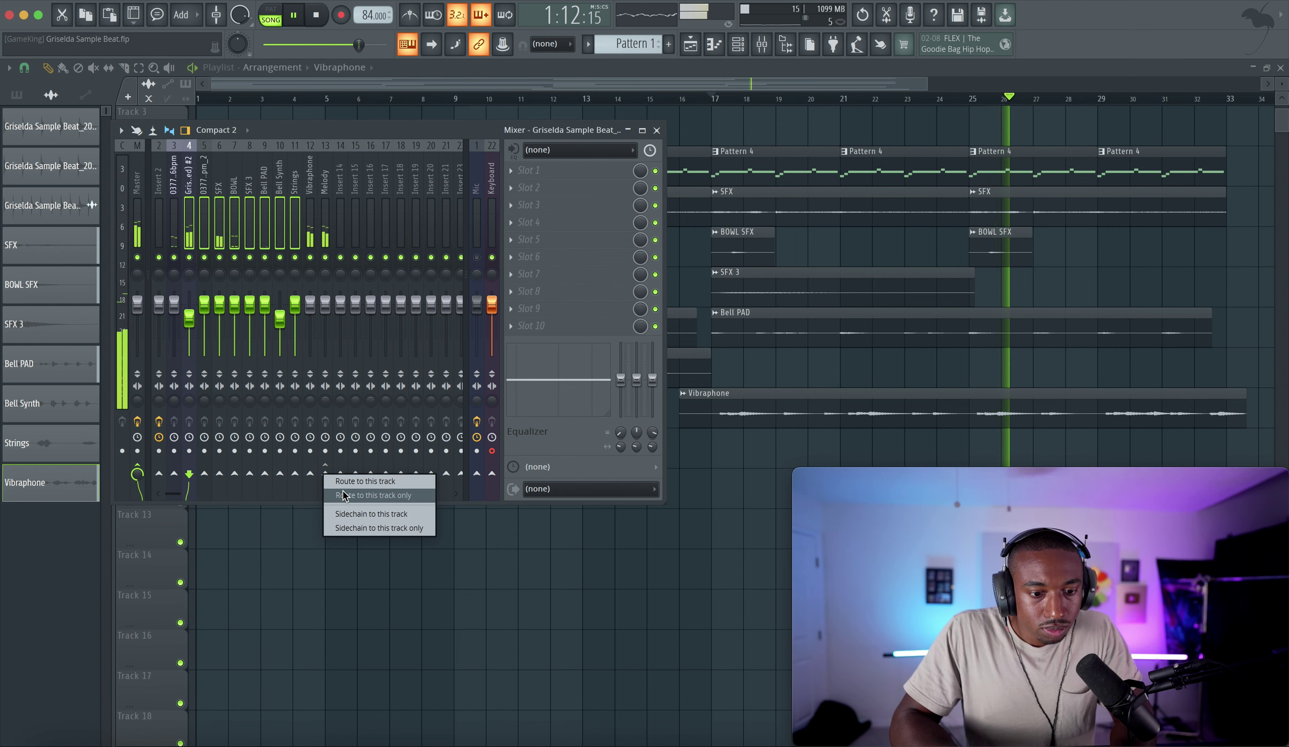
left_click(345, 495)
Load Ghz Vulf Compressor 3 into the first effect slot of the Melody mixer track.
left_click(326, 228)
left_click(542, 172)
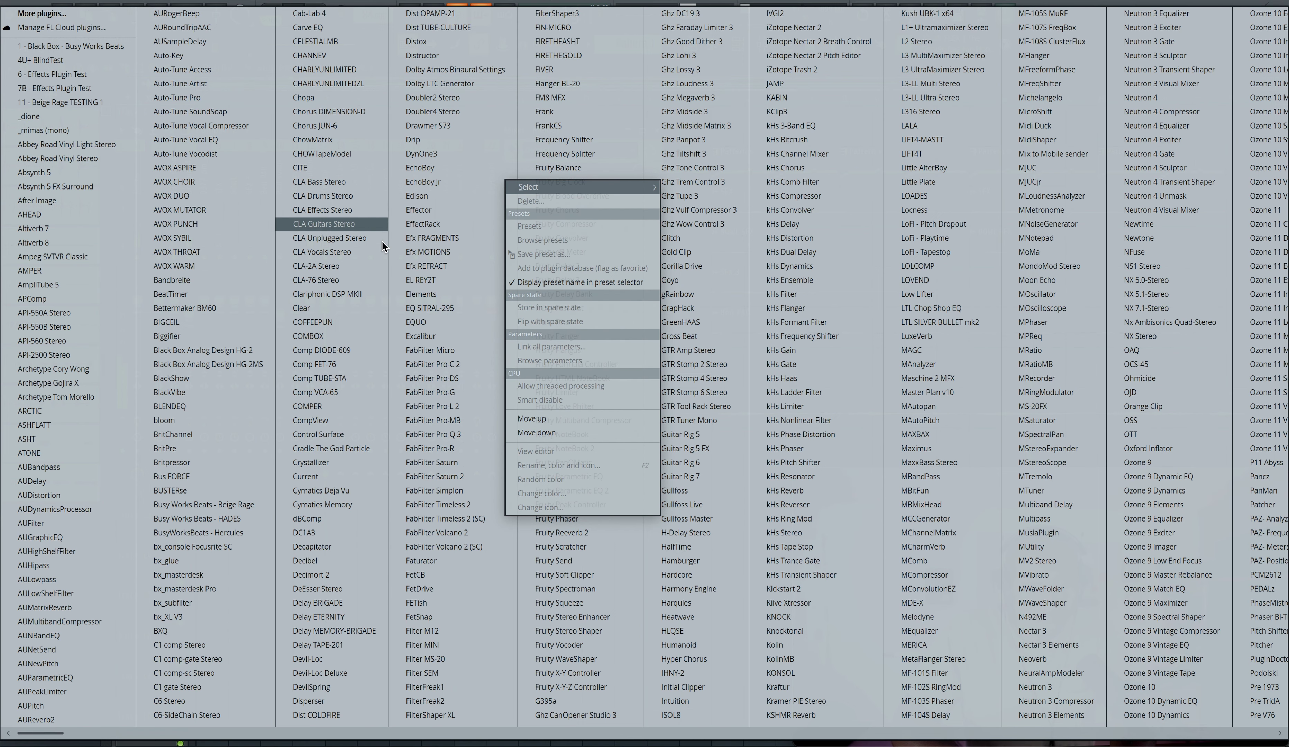
scroll(373, 327, "right", 5)
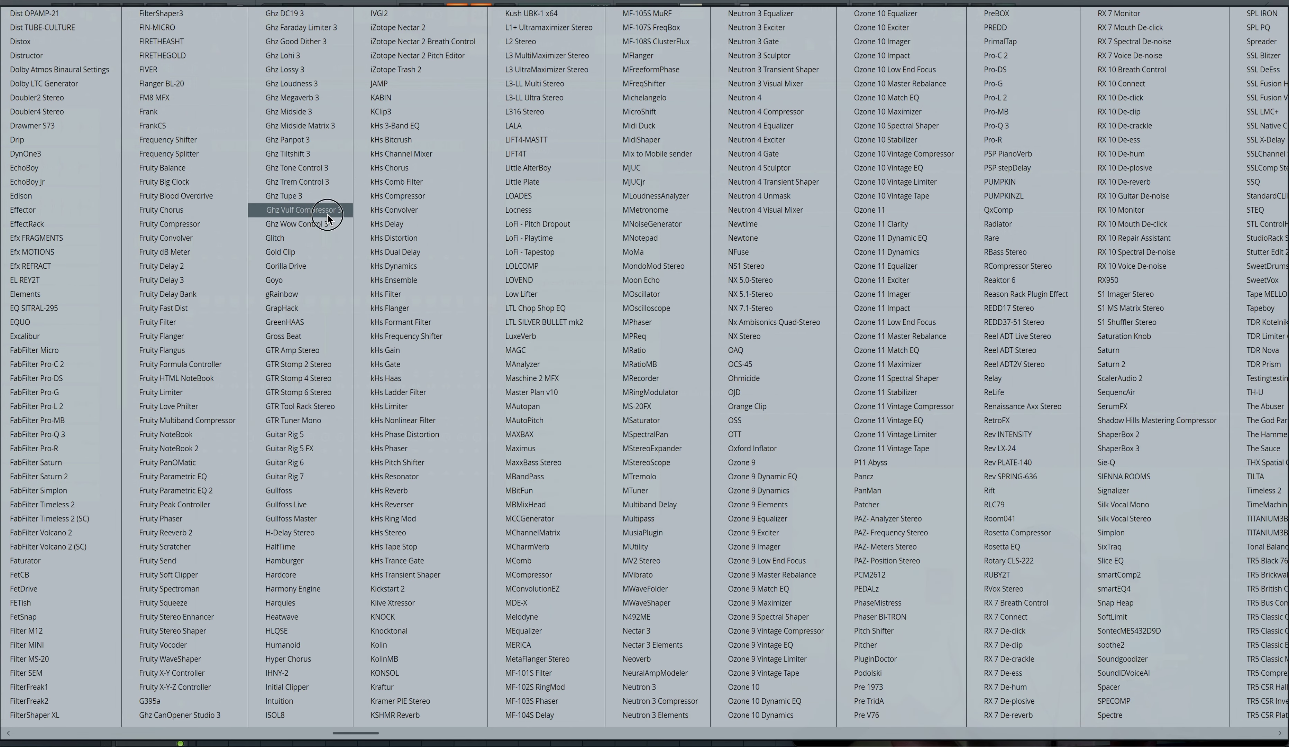
left_click(304, 209)
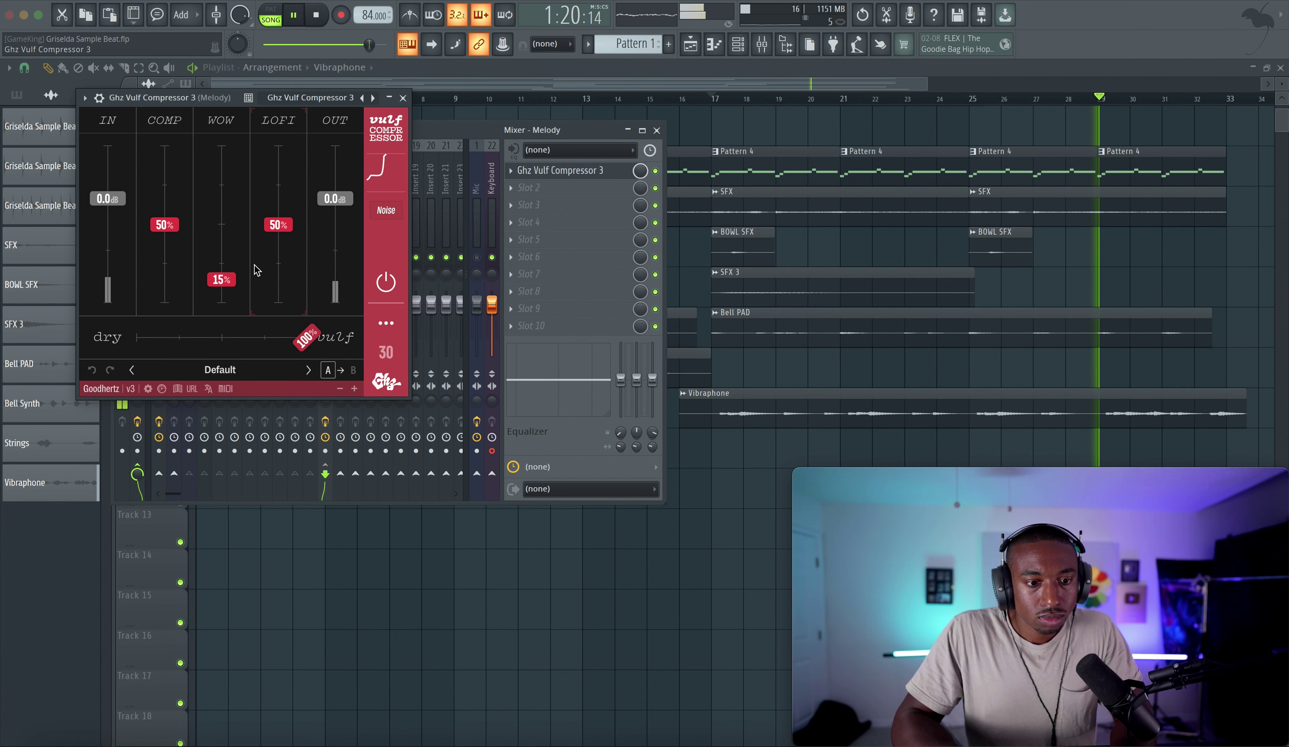
Set the Vulf Compressor's Lofi amount to 78%, Wow to 25% and Comp to 70%.
left_click_drag(276, 232, 277, 187)
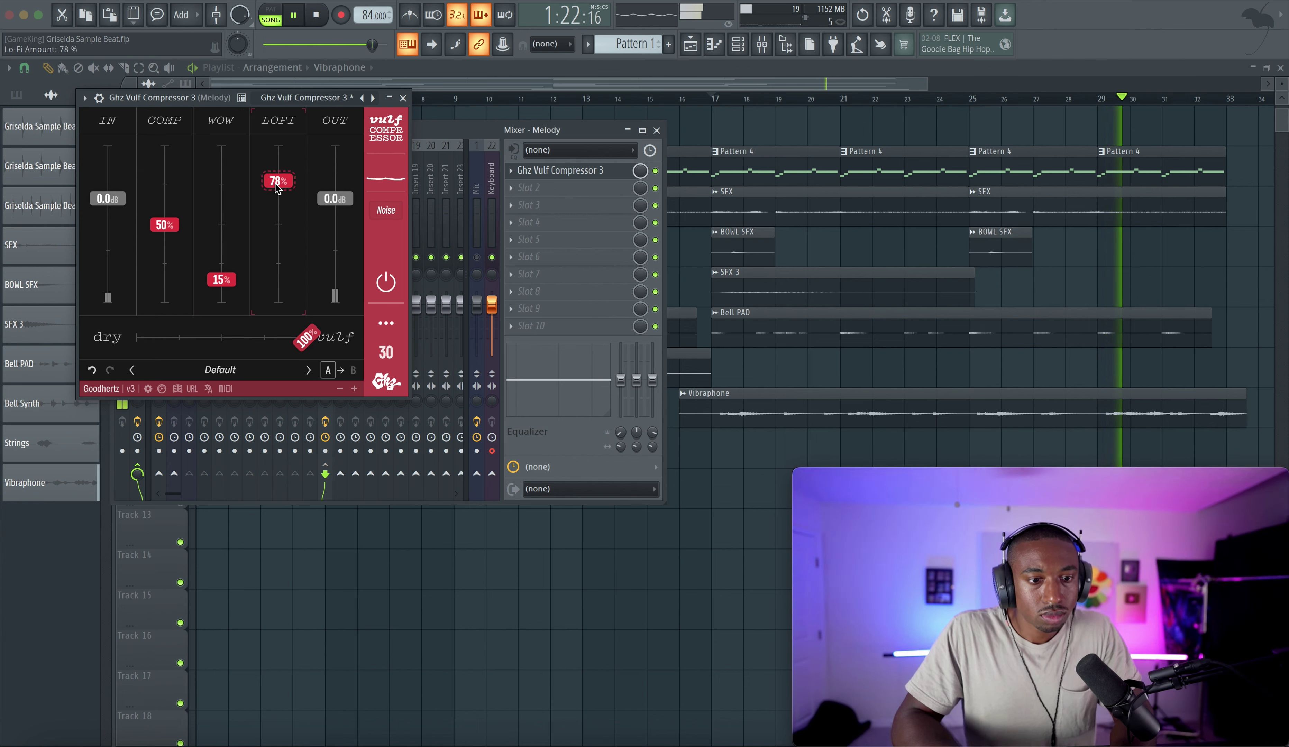
left_click_drag(214, 281, 175, 203)
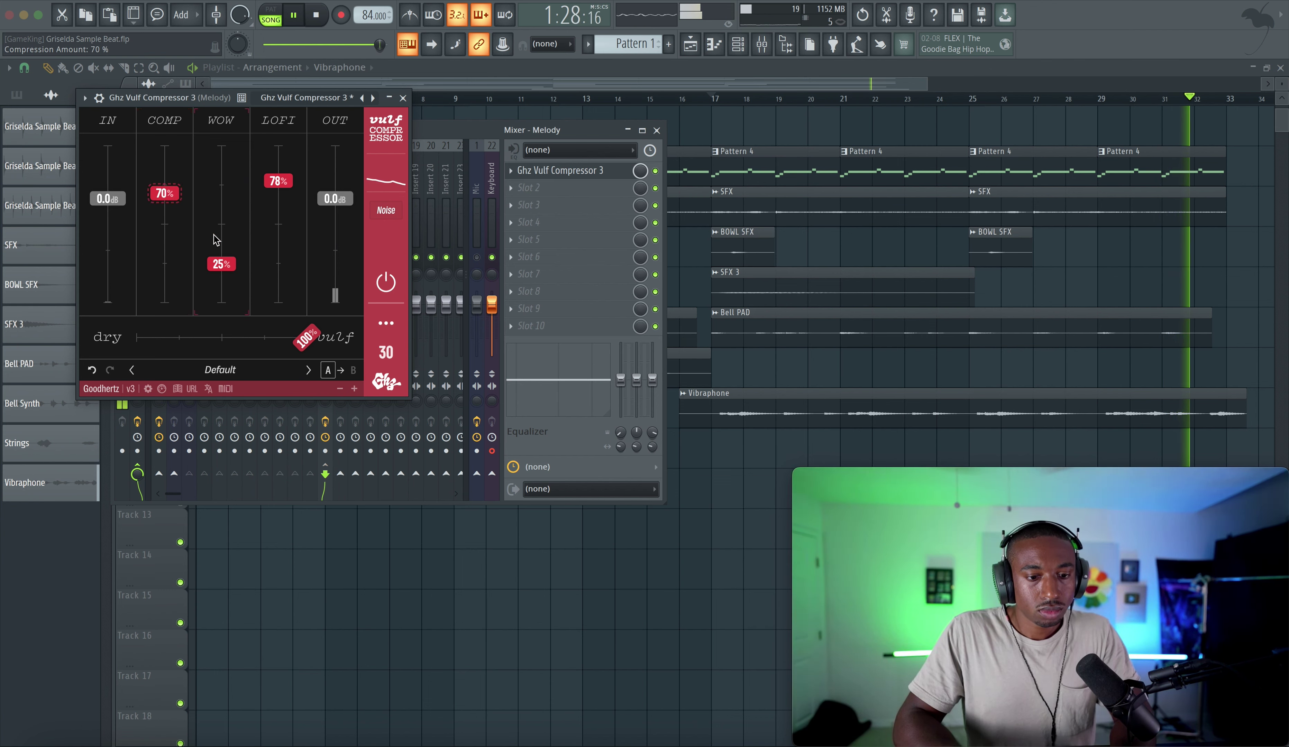
left_click(477, 258)
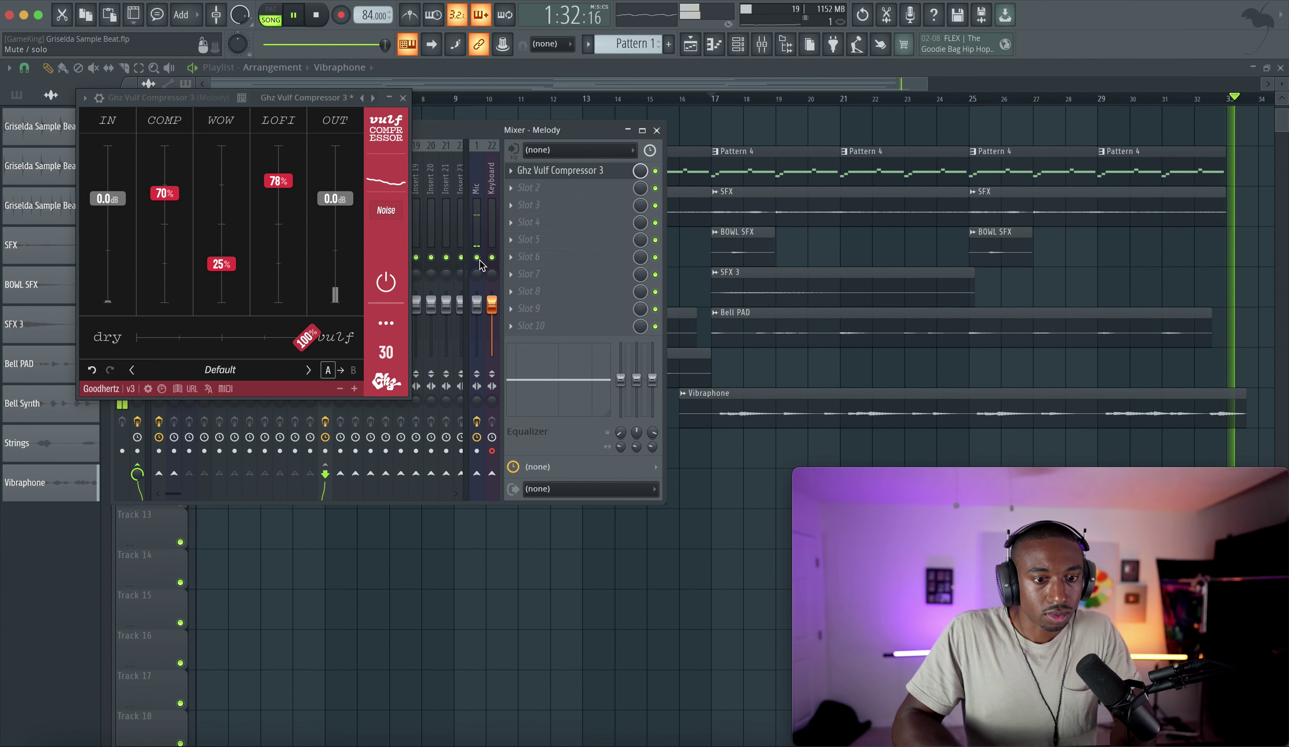
left_click(477, 258)
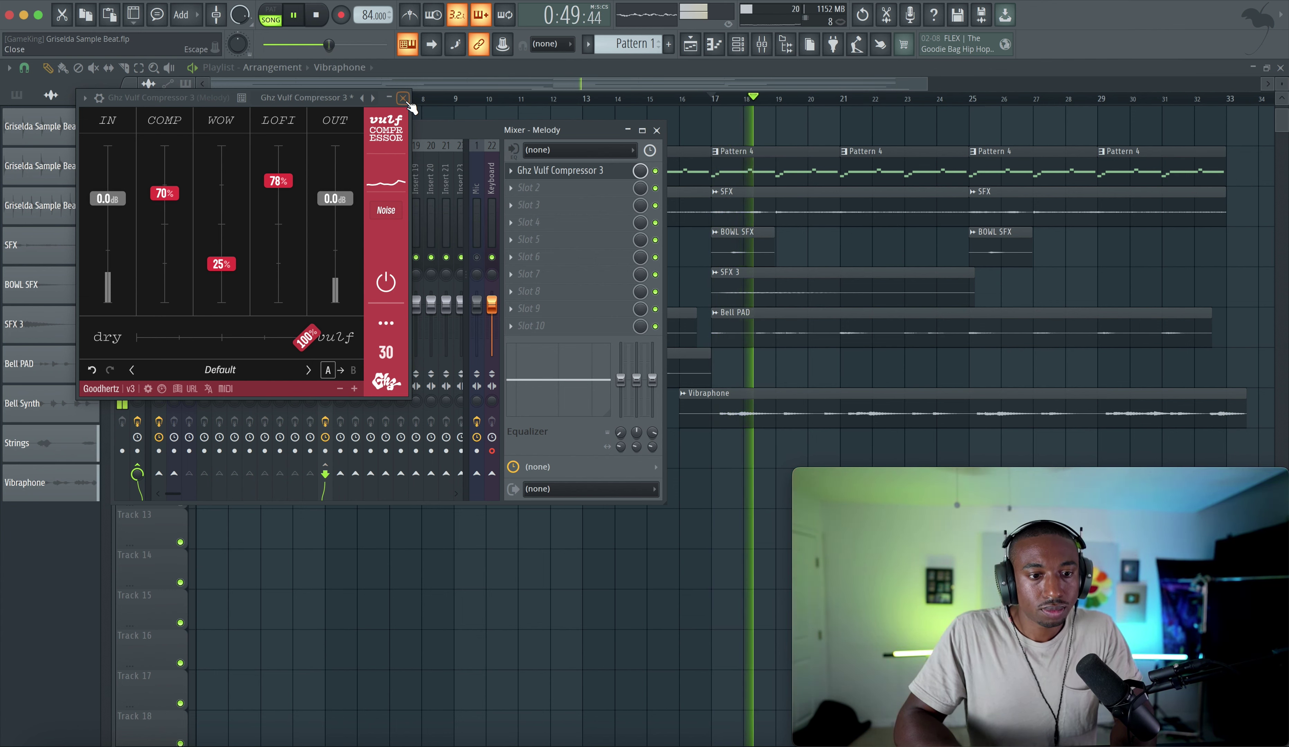
Set the Vulf Compressor's Comp amount to 52% and its dry/vulf mix to 62%, and close the plugin and mixer.
left_click_drag(165, 193, 165, 222)
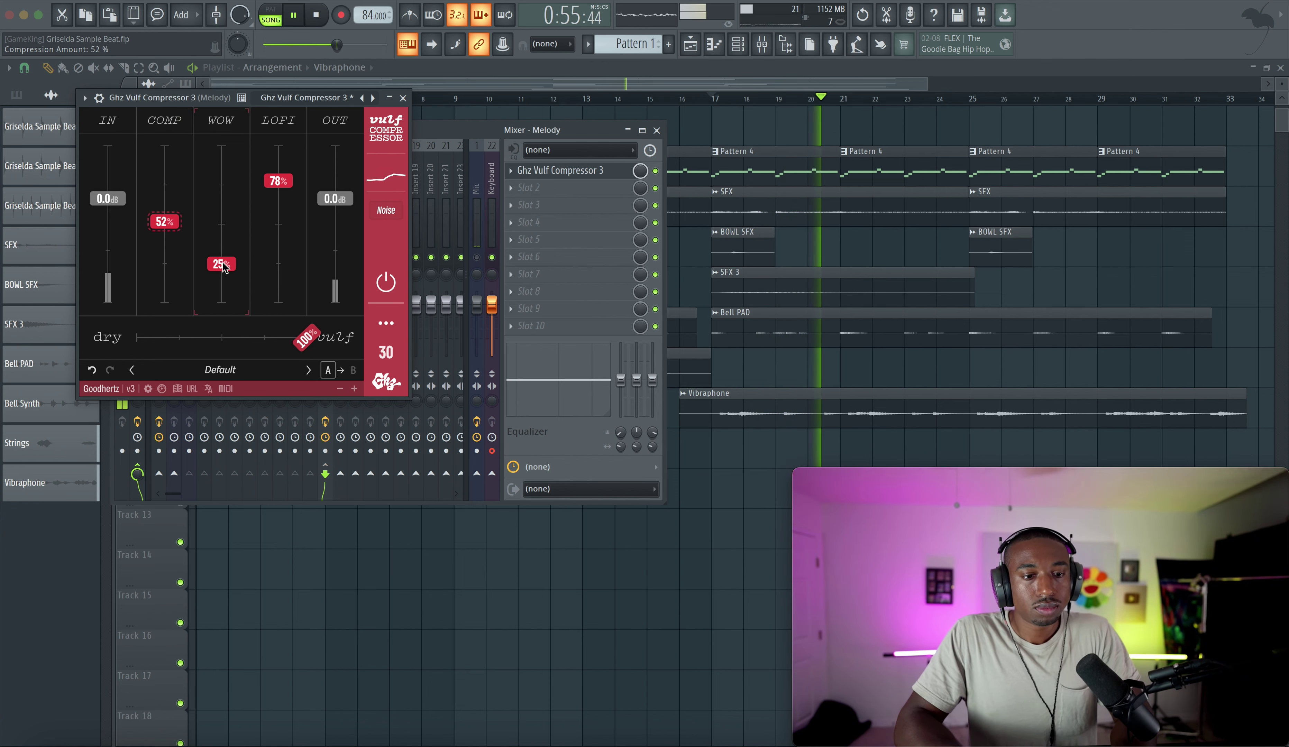
left_click_drag(305, 338, 247, 338)
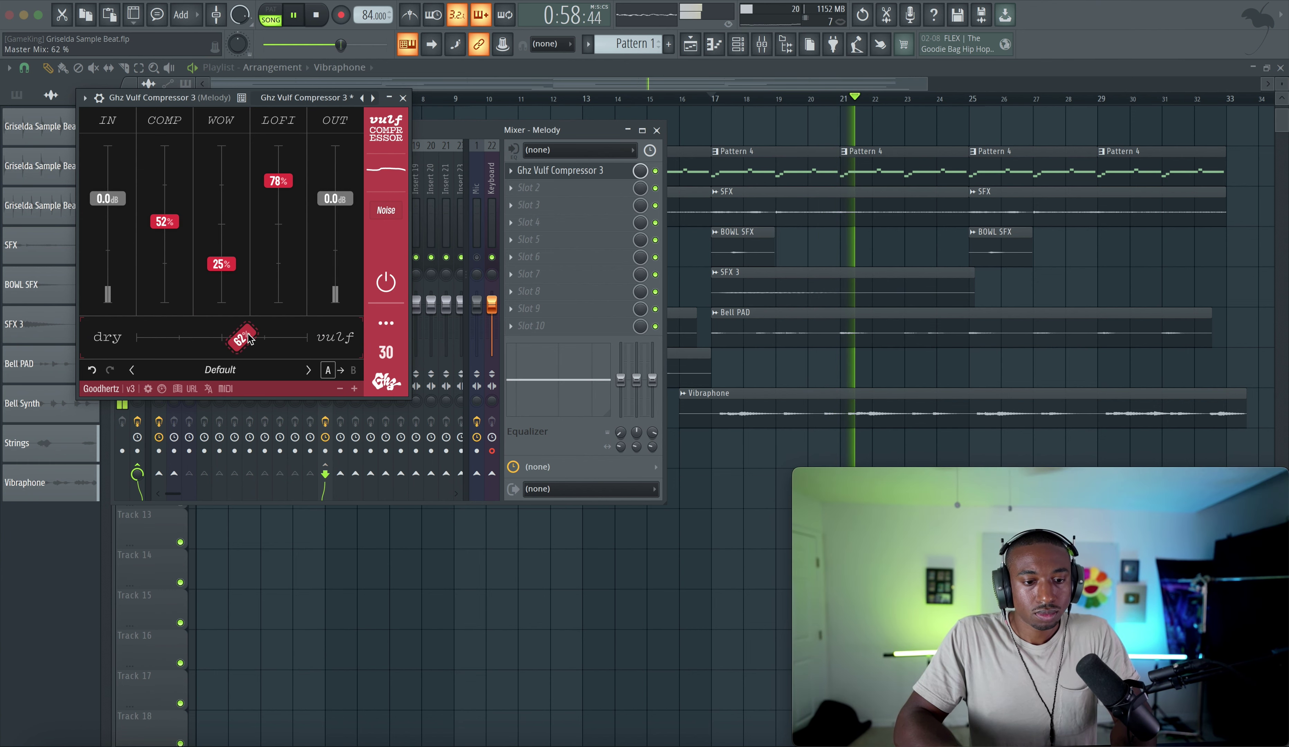
left_click(404, 99)
key("F9")
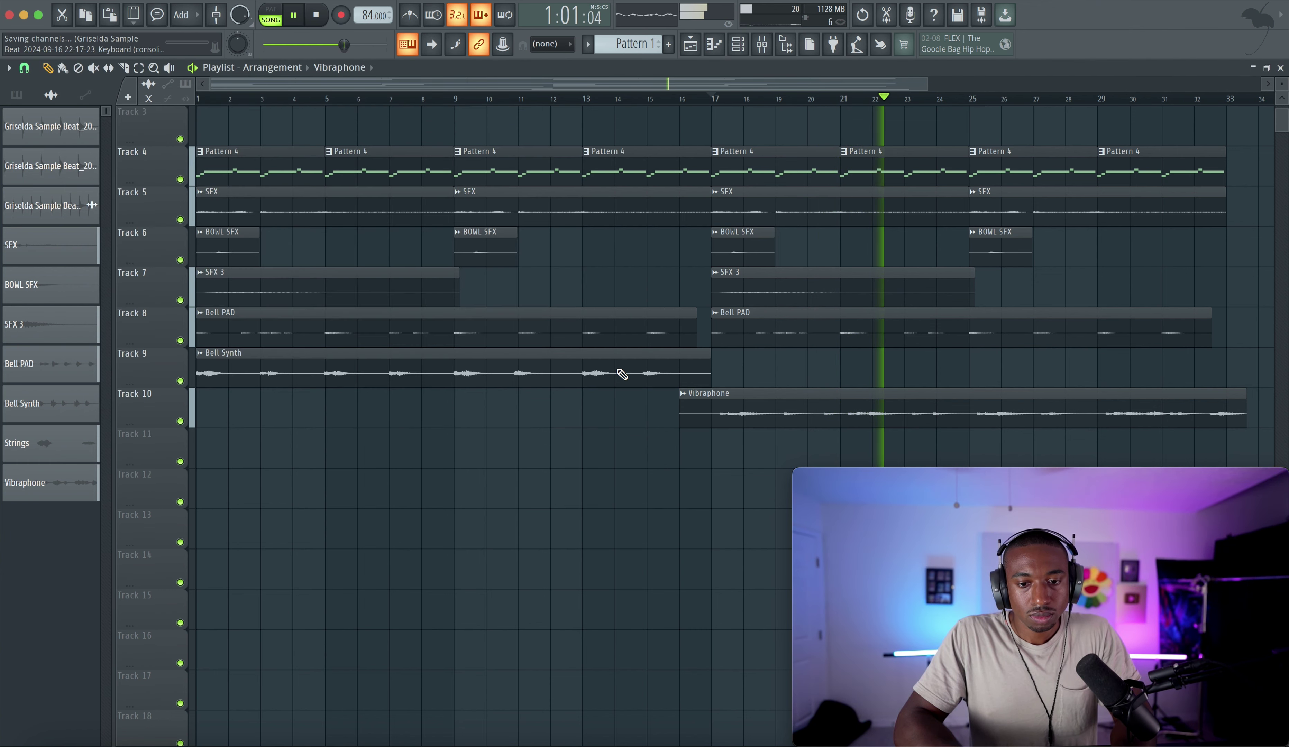
Slice the Vibraphone clip on Track 10 at bar 33 and remove the leftover tail.
scroll(622, 374, "down", 4)
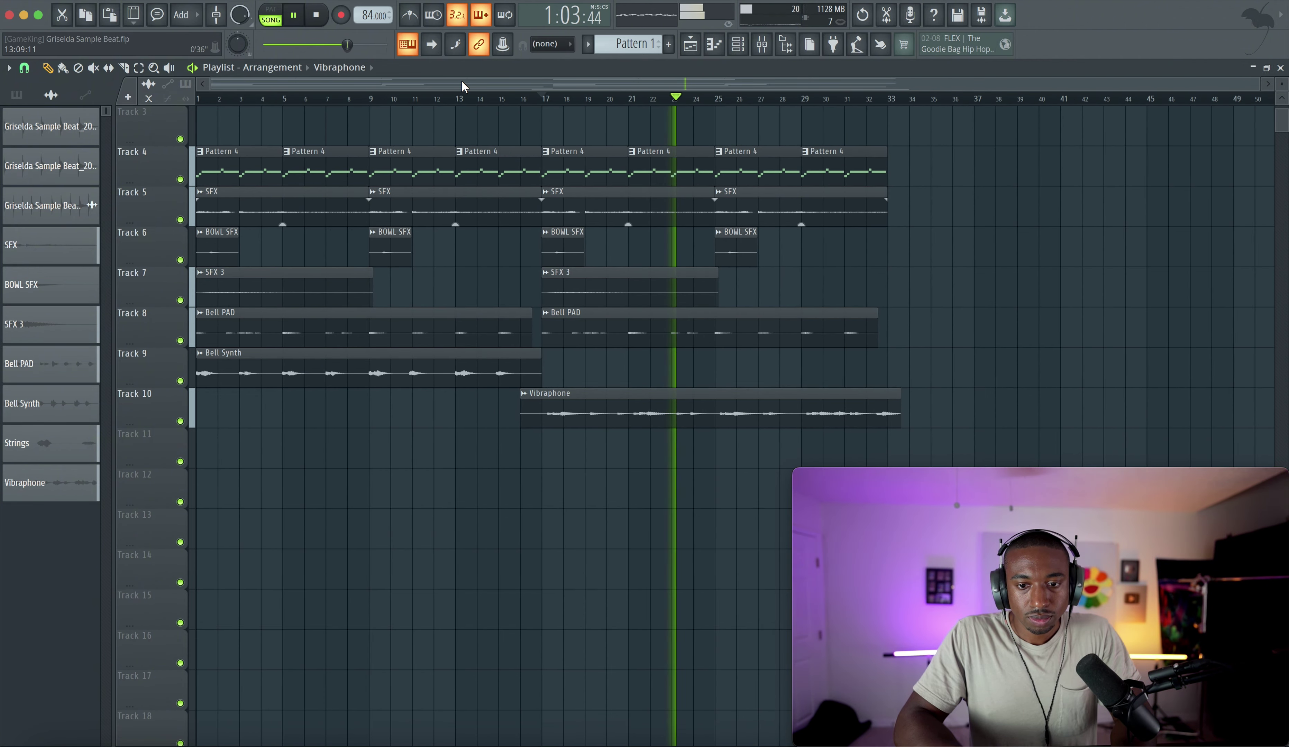
key("c")
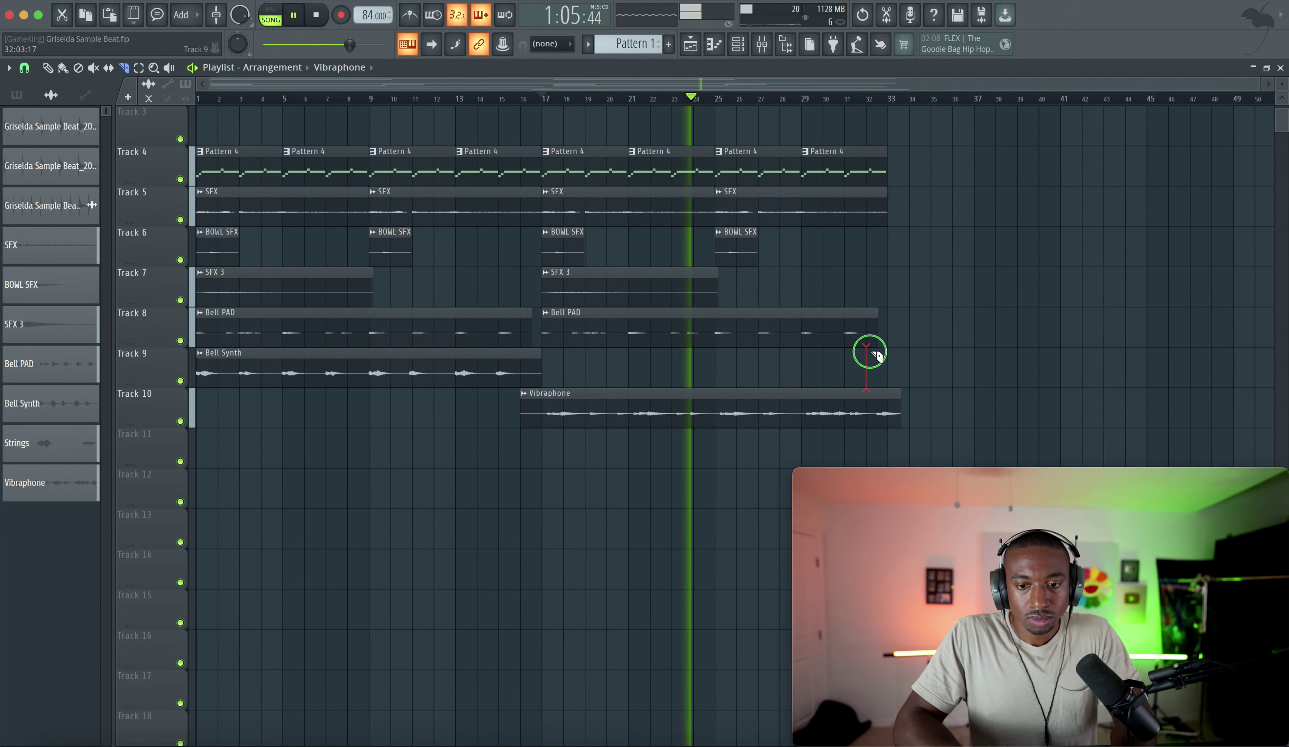
left_click_drag(869, 351, 890, 390)
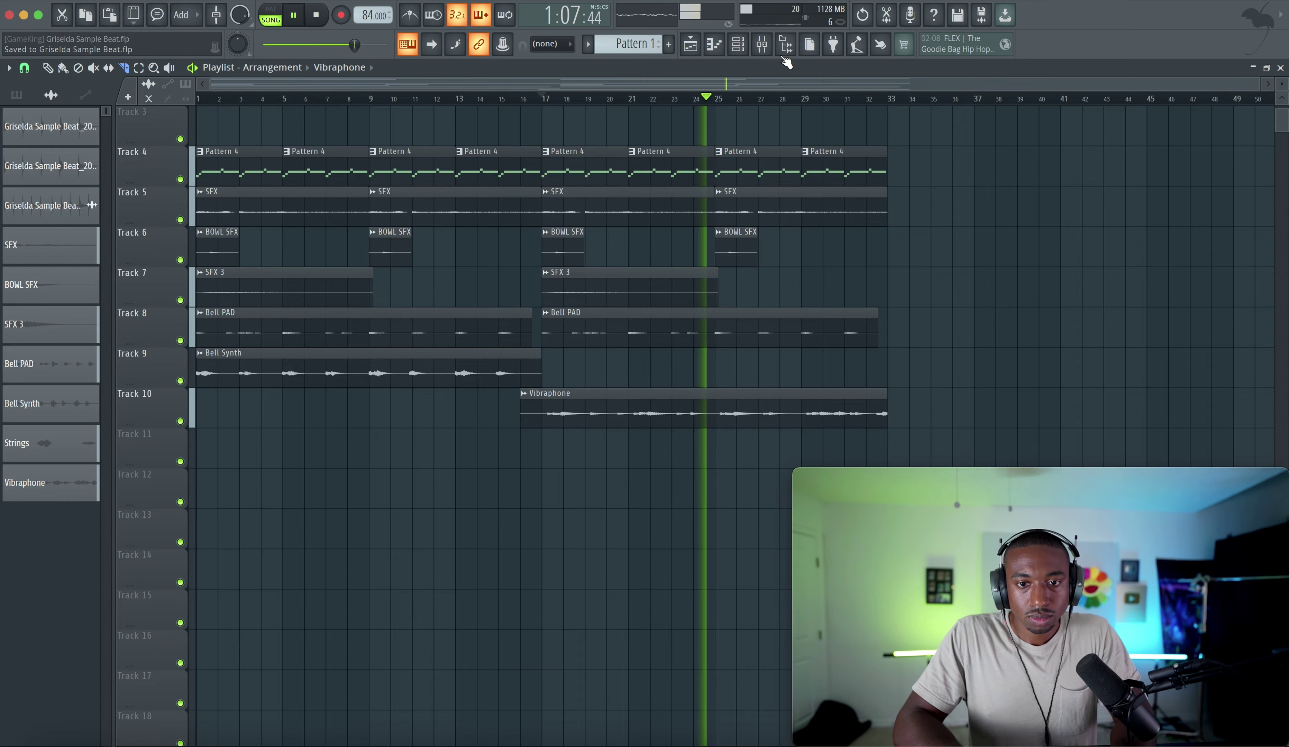
Search the sample folders for a drum loop, looking through Drum Breaks and Beat Butcha's BREAKS folder and auditioning 92_SPSHIT.
left_click(737, 44)
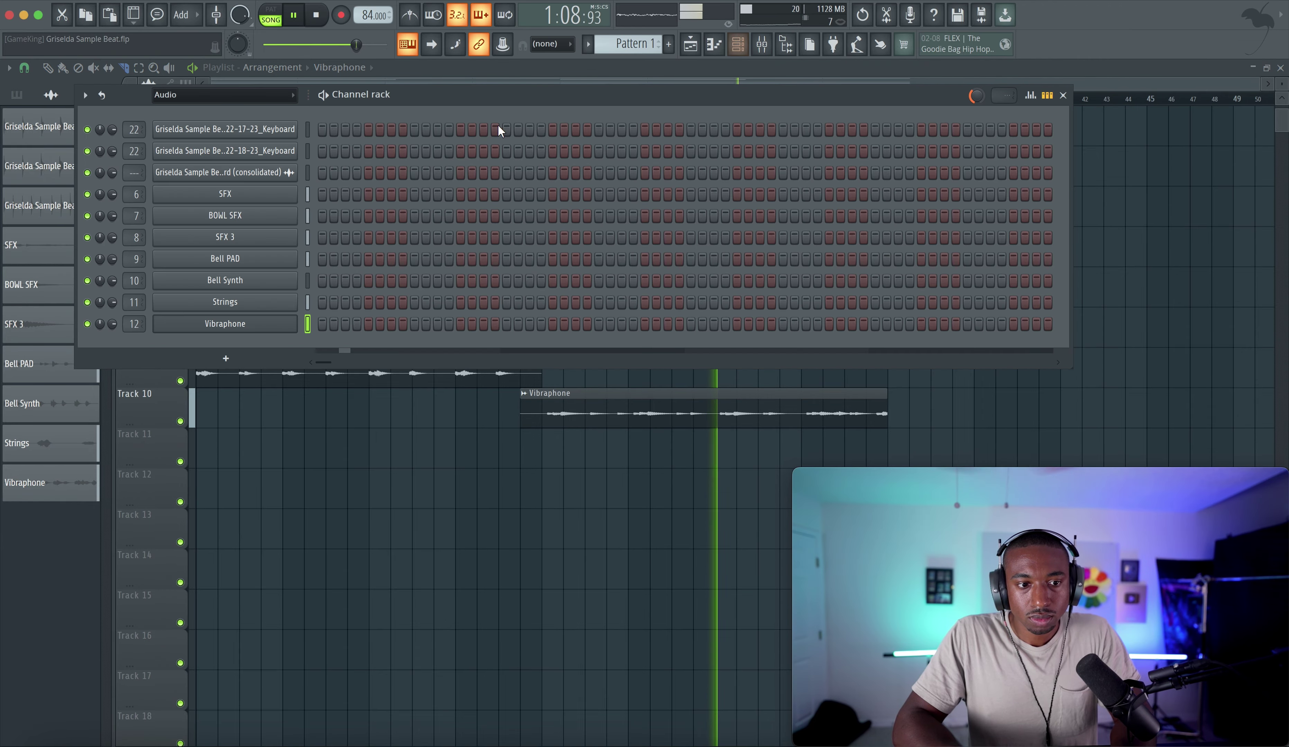
left_click(489, 433)
scroll(729, 137, "up", 2)
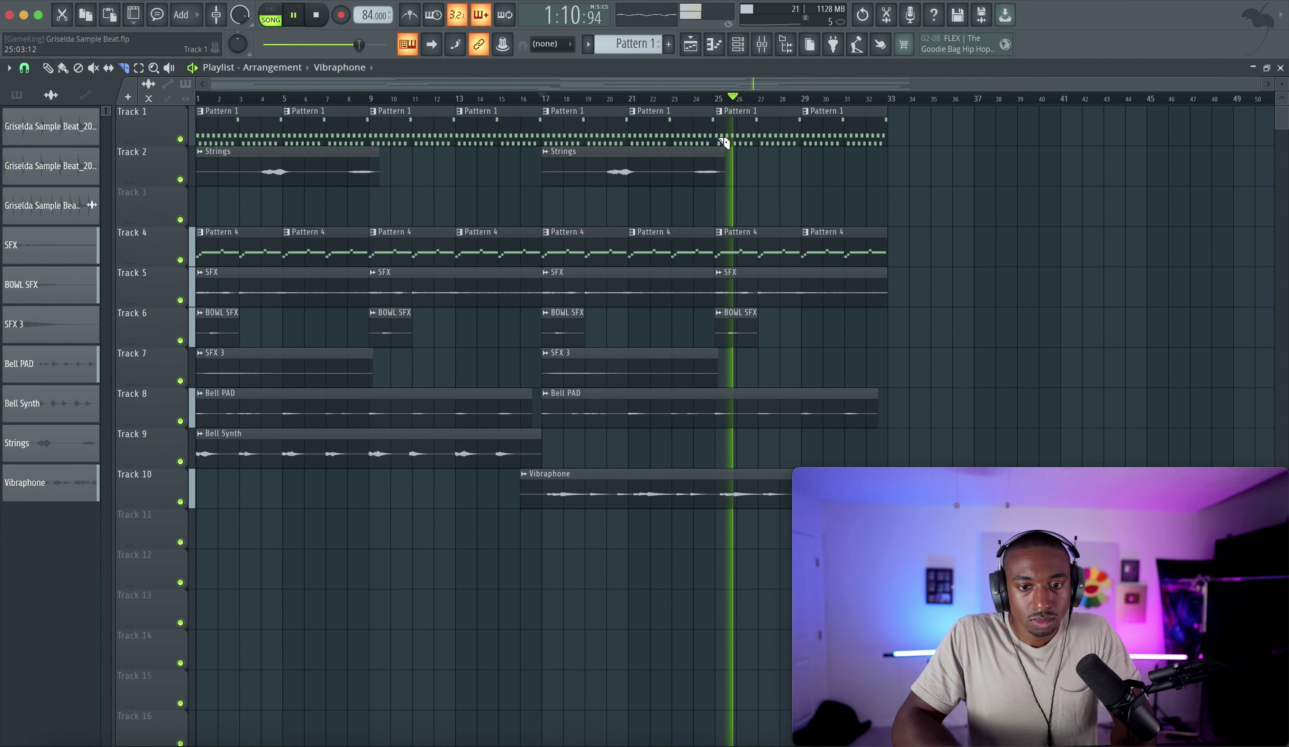
left_click(785, 44)
left_click(96, 342)
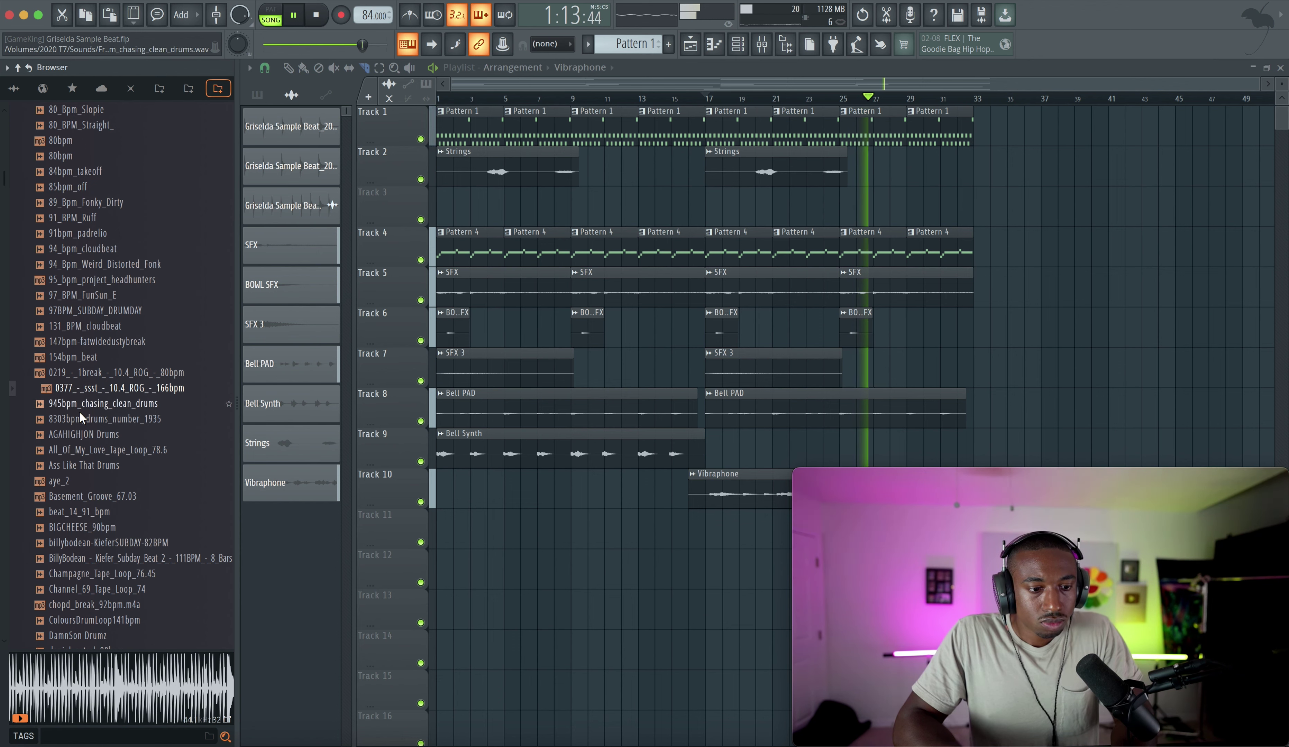
scroll(81, 399, "up", 4)
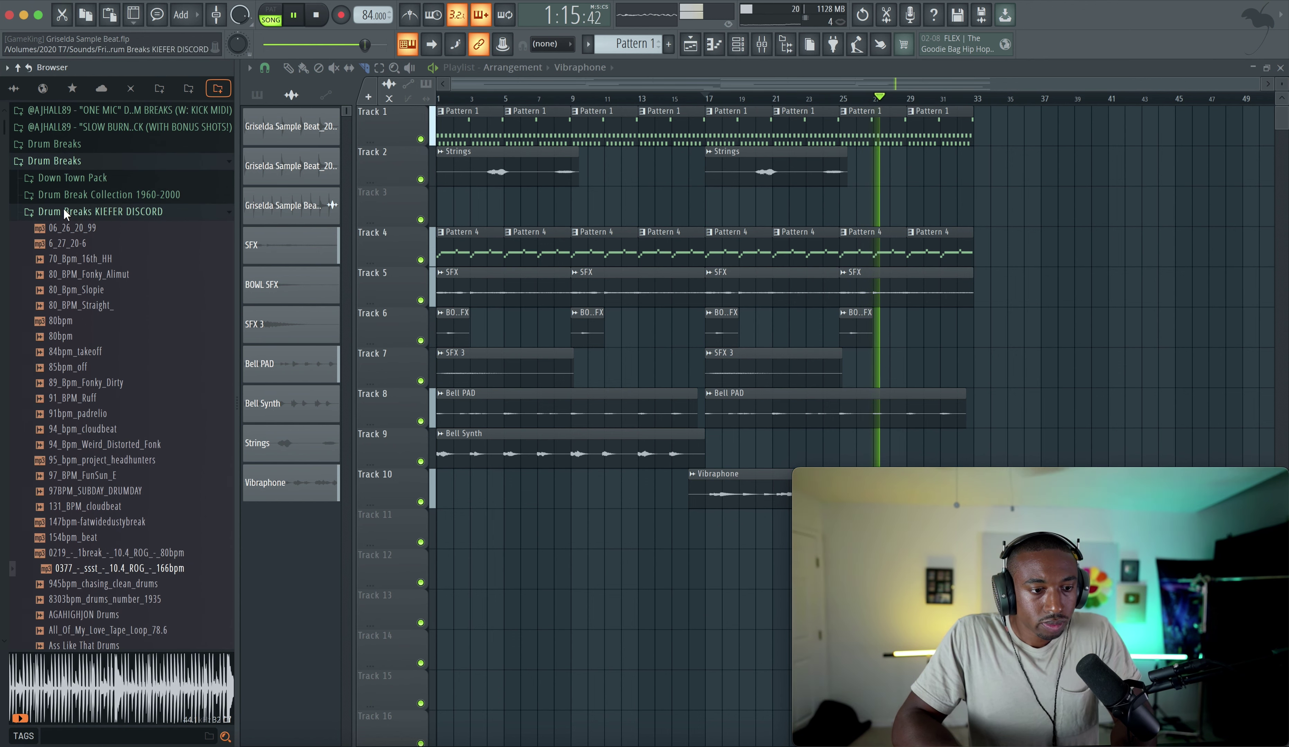
left_click(64, 212)
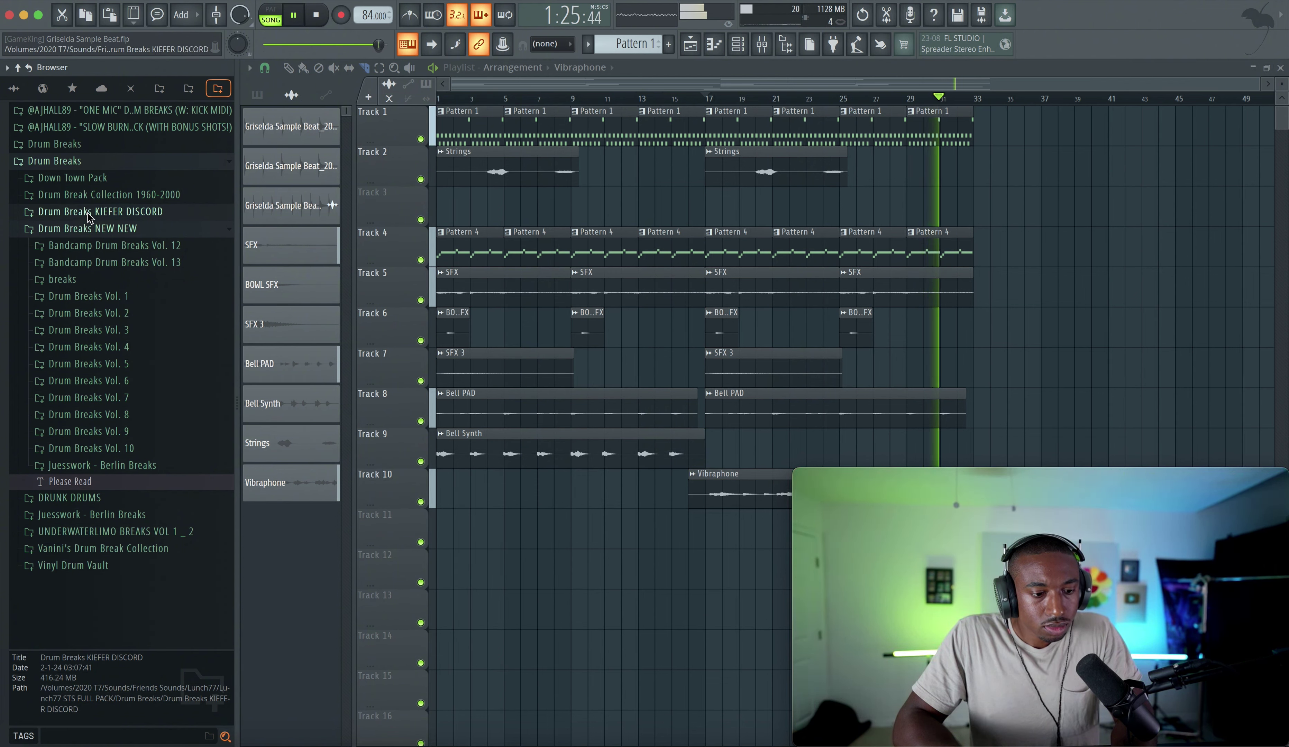
left_click(14, 88)
scroll(110, 161, "down", 10)
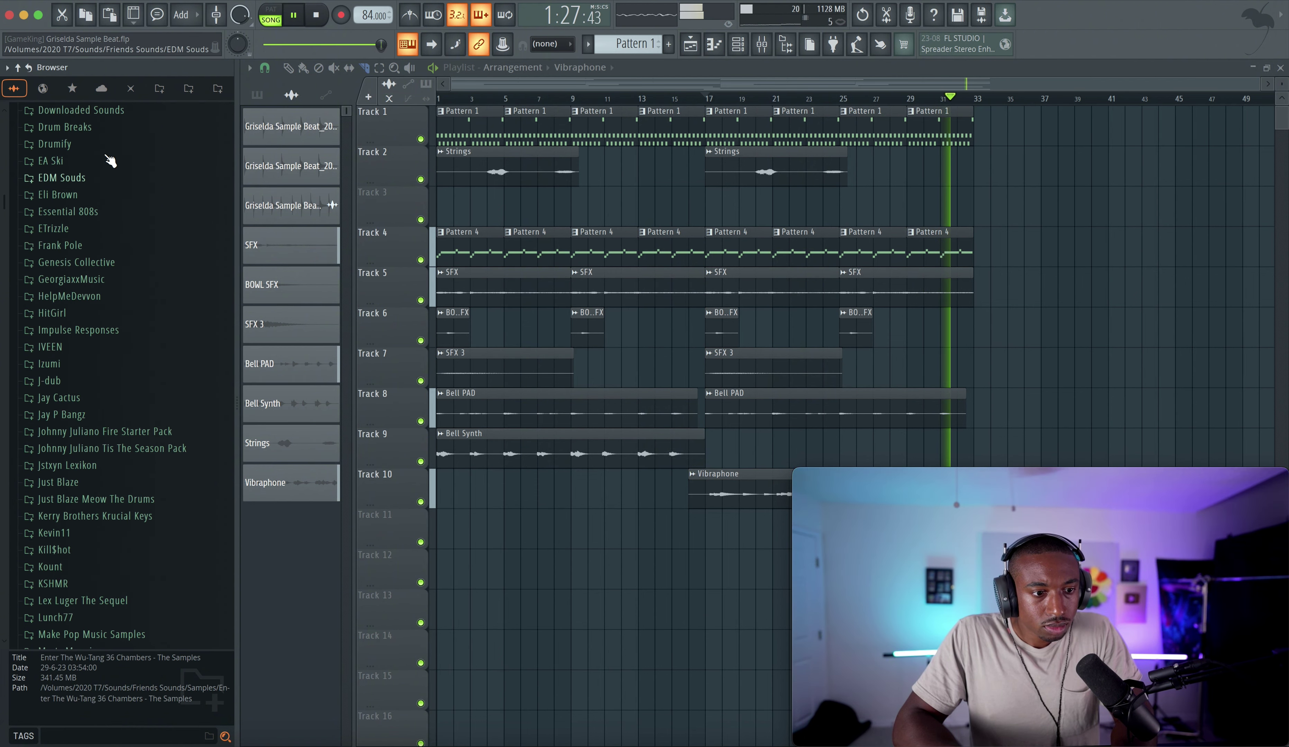
left_click(131, 89)
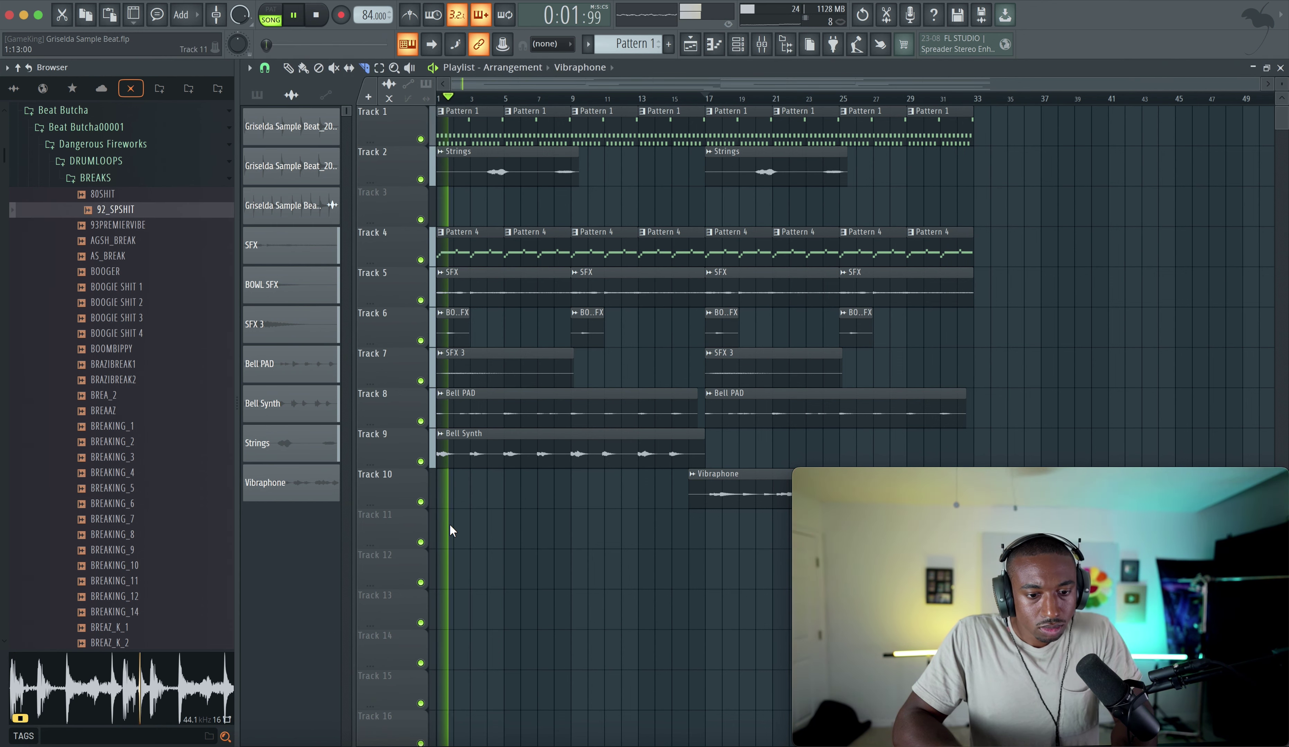
Switch back to the playlist's Draw tool, stop playback and save the project.
left_click(296, 71)
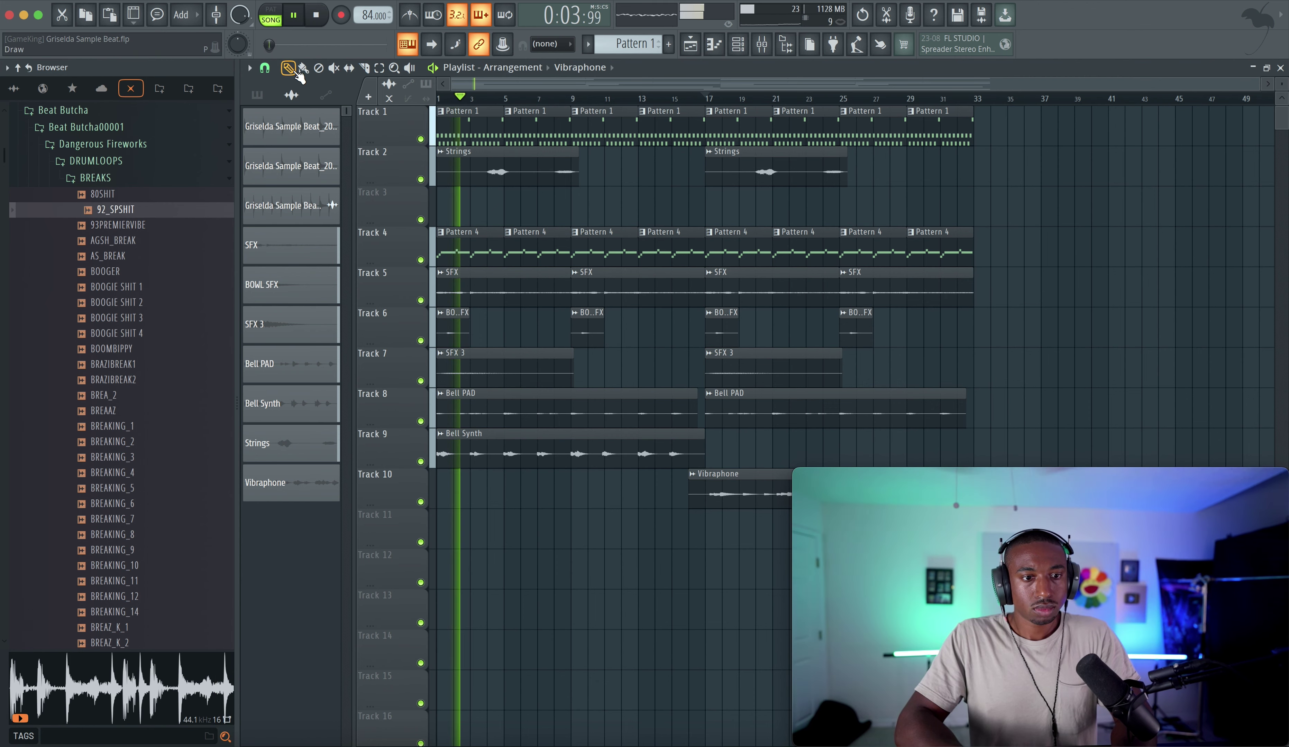
left_click(761, 45)
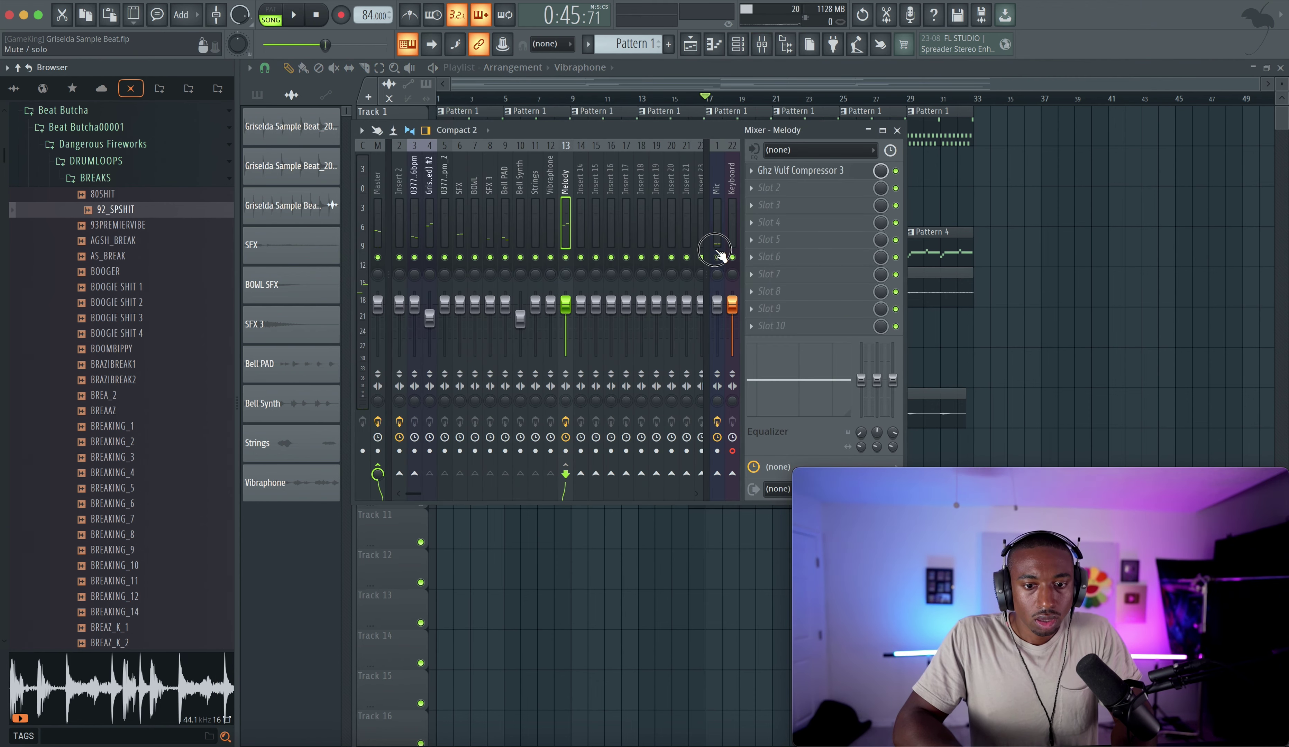
key("F9")
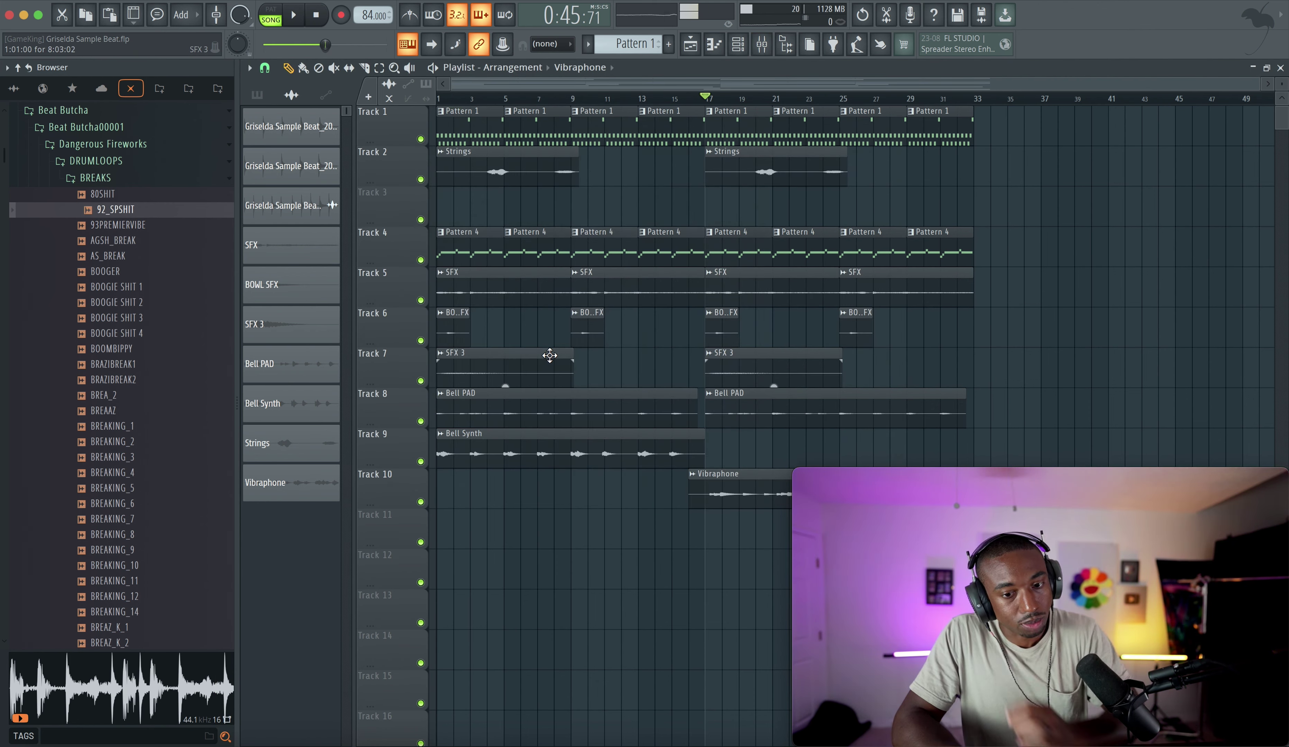
scroll(549, 355, "down", 3)
key("super+s")
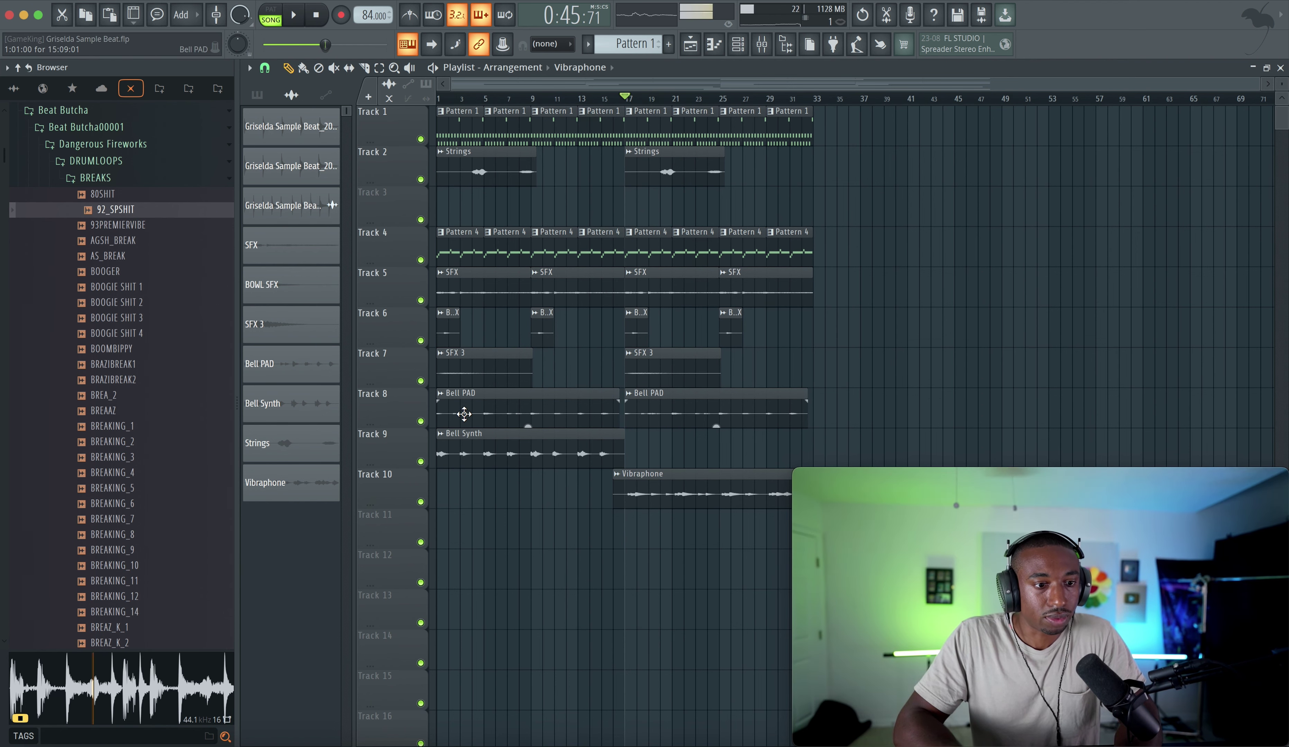
Place the 92_SPSHIT drum loop at bar 1 of Track 11 in the playlist.
scroll(457, 408, "down", 5)
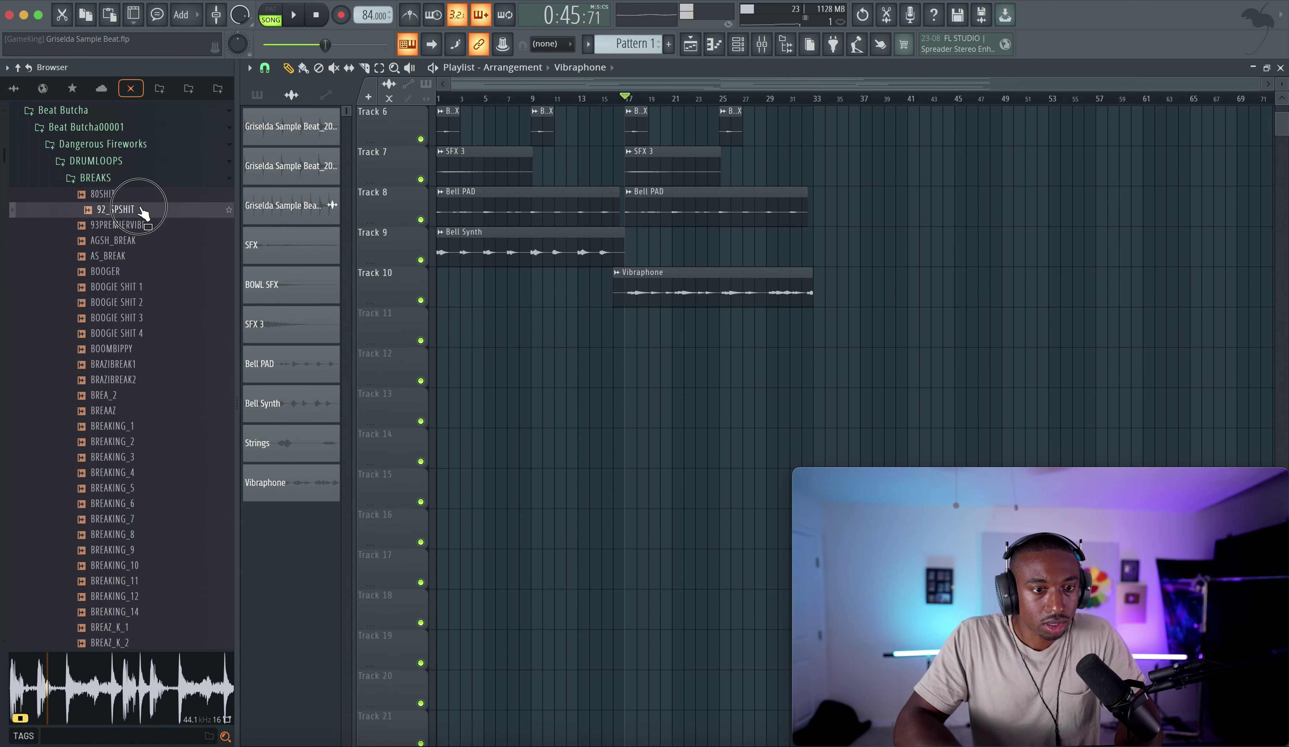
left_click_drag(143, 212, 381, 332)
scroll(454, 335, "up", 5)
scroll(462, 337, "left", 2)
Set the 92_SPSHIT clip's time-stretching mode to Stretch with a time of 1:00:00, and lower its channel volume to about 46%.
double_click(455, 324)
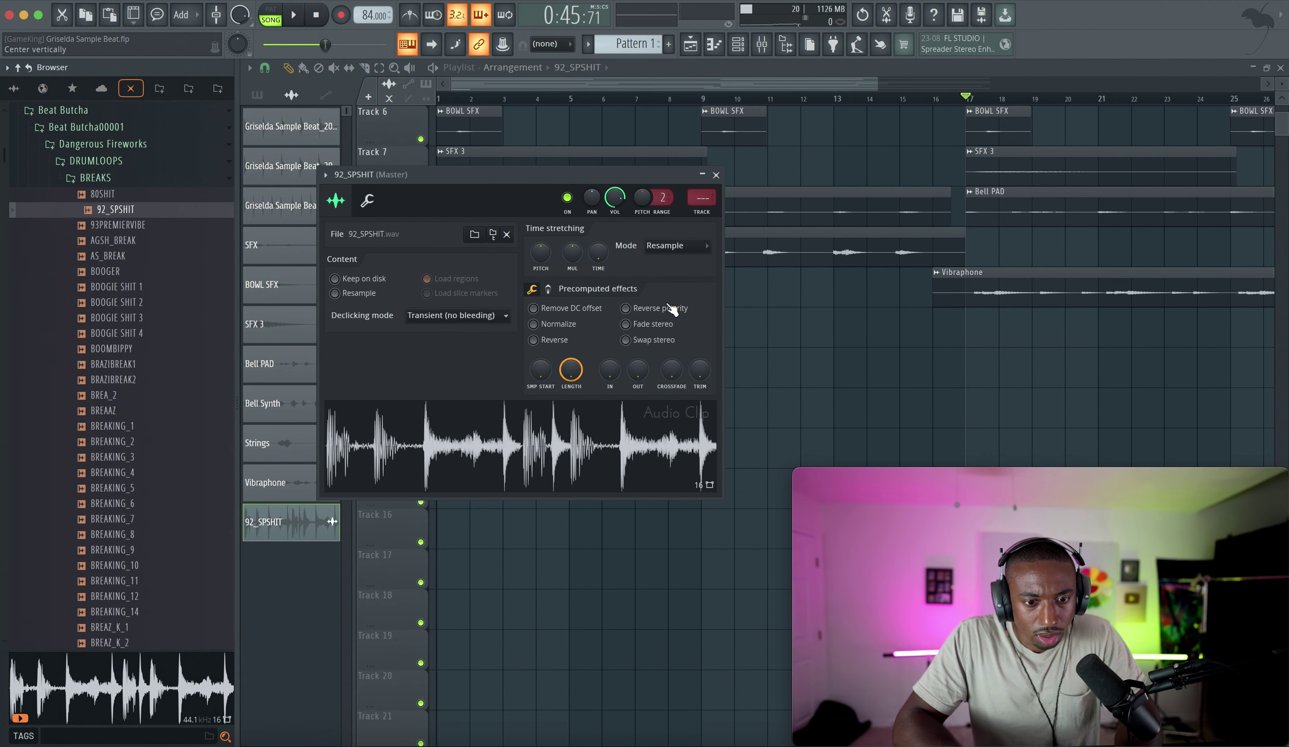
left_click(673, 251)
left_click(669, 285)
left_click_drag(596, 176, 577, 453)
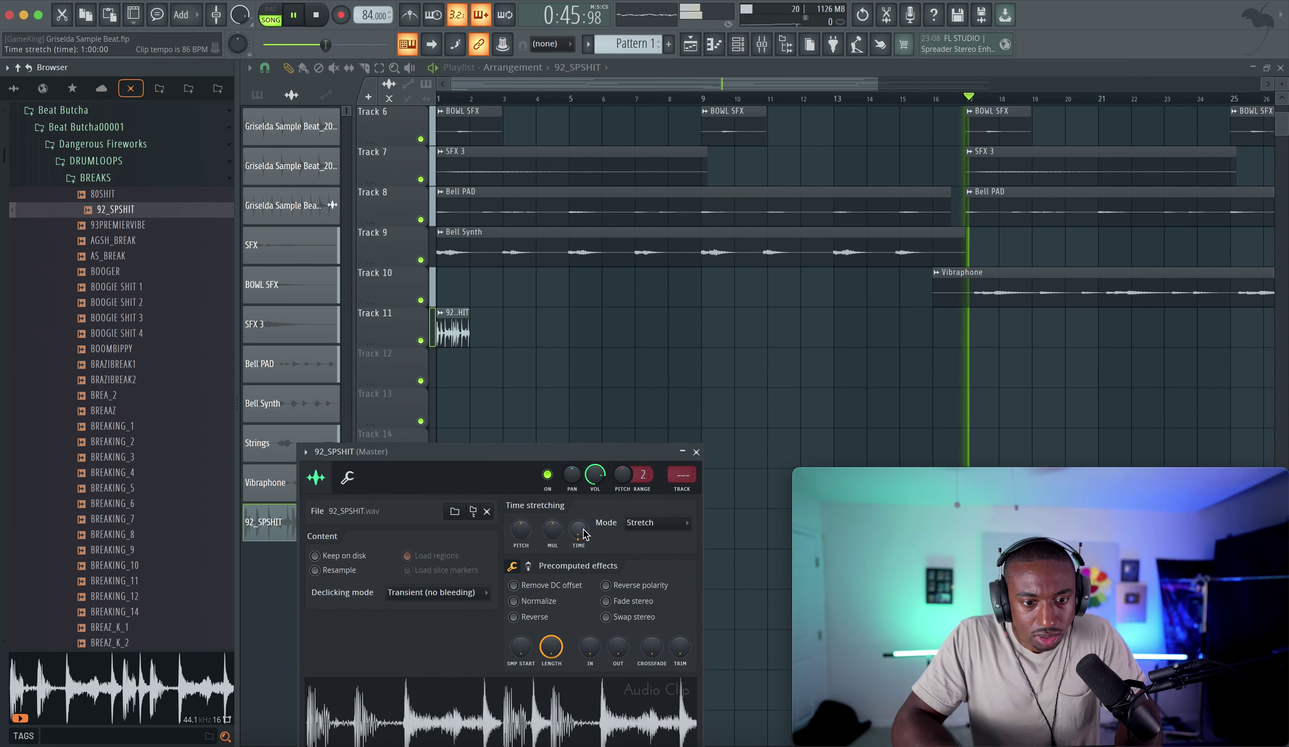
left_click(317, 17)
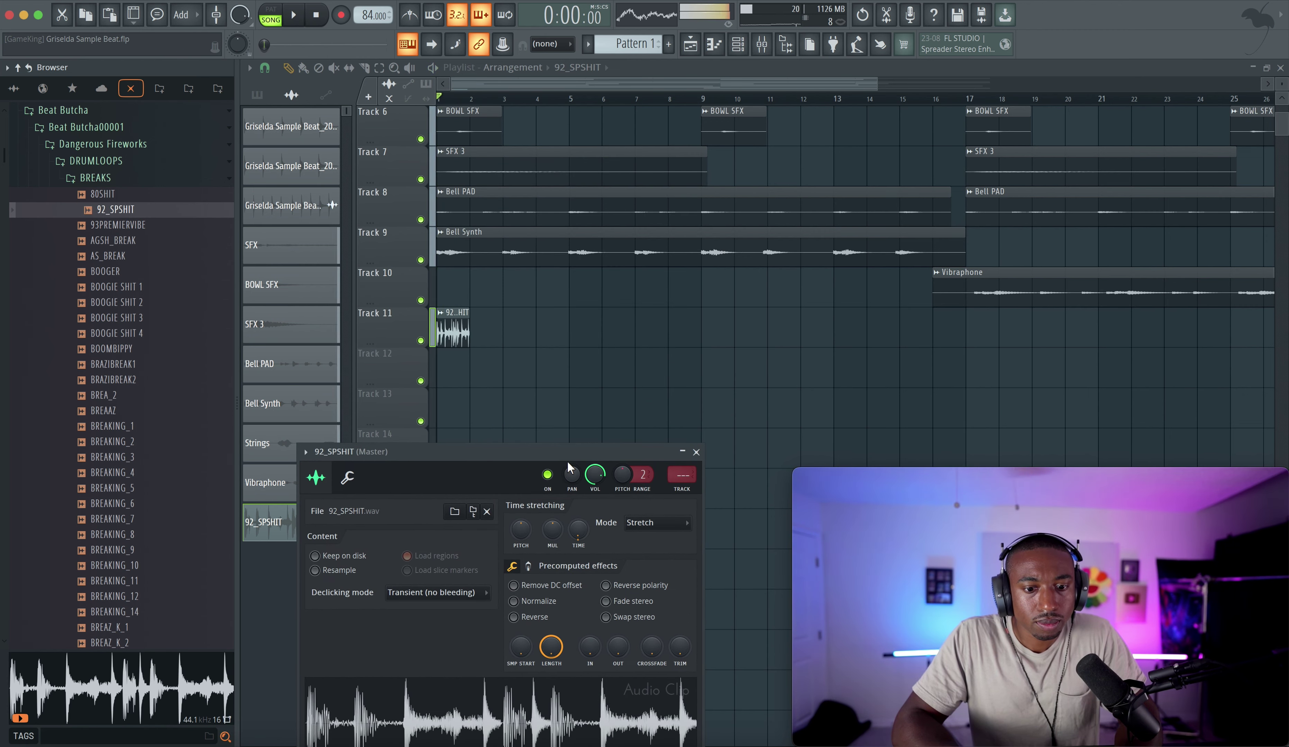
key("space")
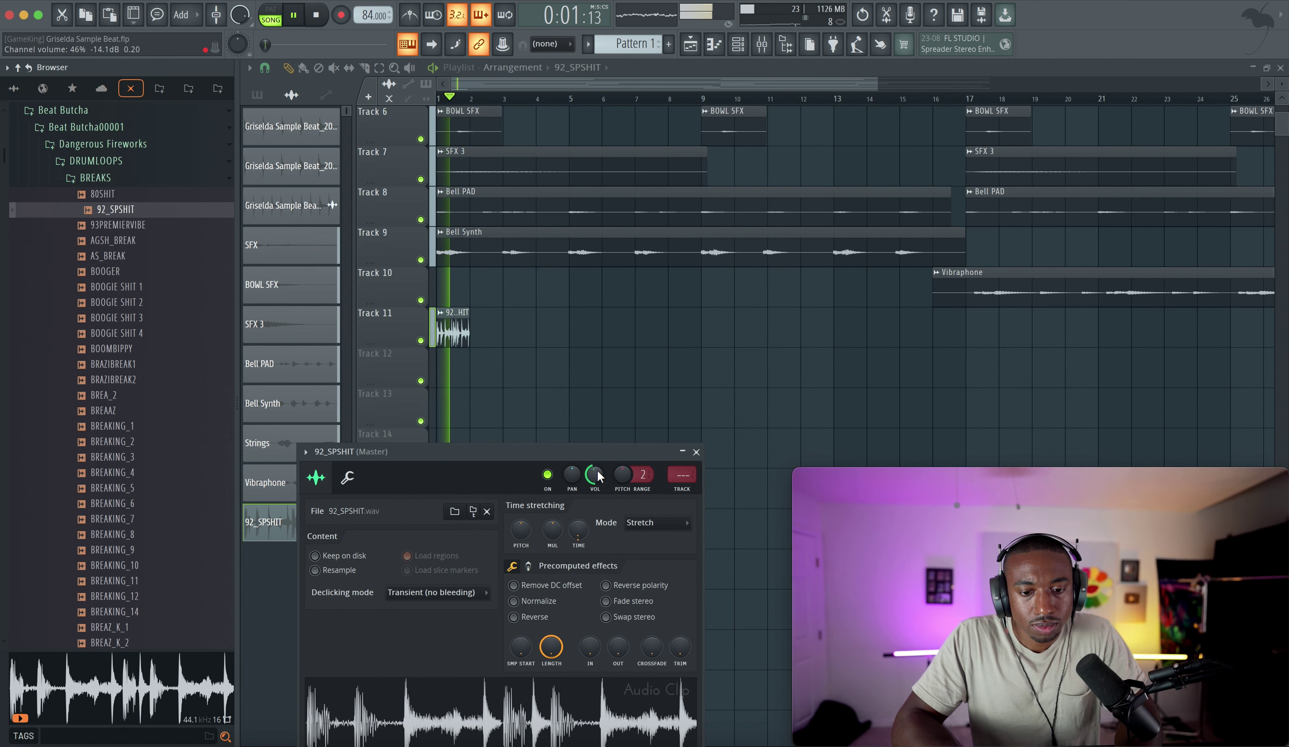
Duplicate the 92_SPSHIT clip repeatedly along Track 11 up to bar 33 and save the project.
left_click(450, 332)
key("ctrl+b")
key("ctrl+b")
key("ctrl+b")
key("ctrl+b")
key("ctrl+b")
key("ctrl+b")
key("ctrl+b")
key("ctrl+b")
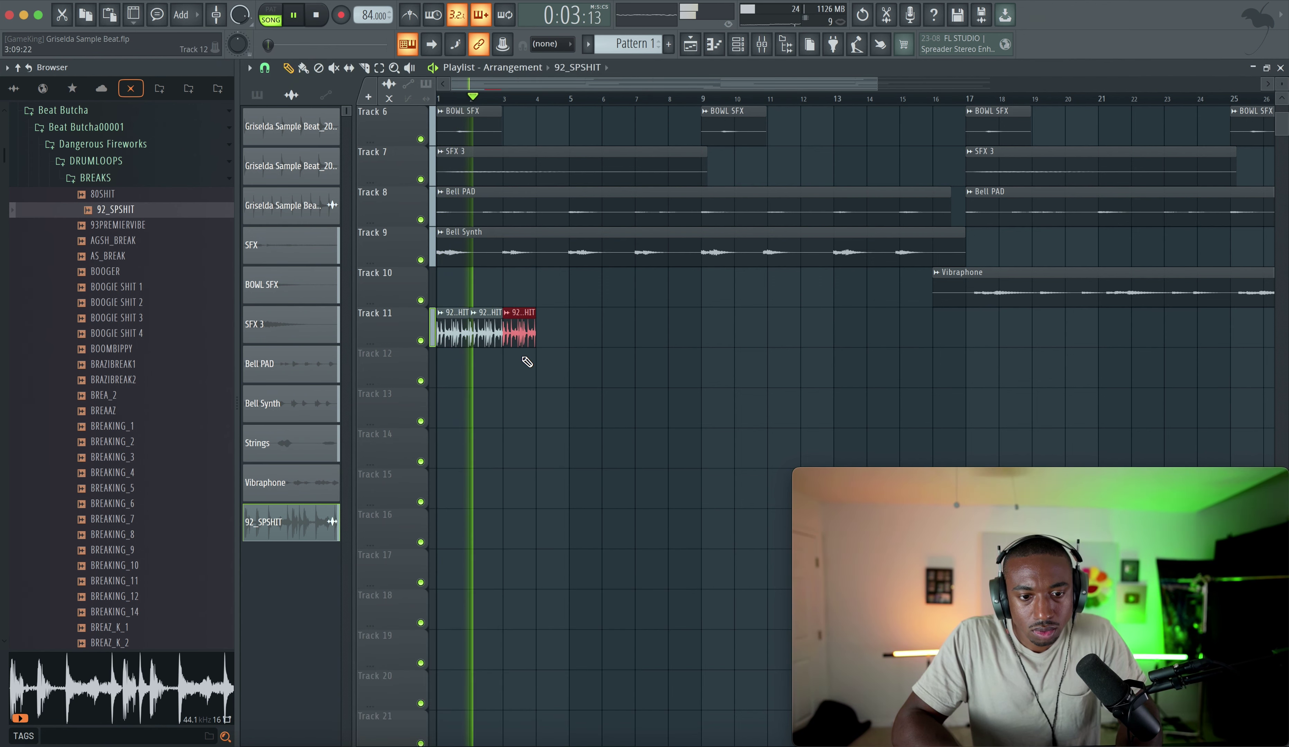
key("ctrl+b")
key("ctrl+b")
key("ctrl+b")
key("ctrl+b")
key("ctrl+b")
key("ctrl+b")
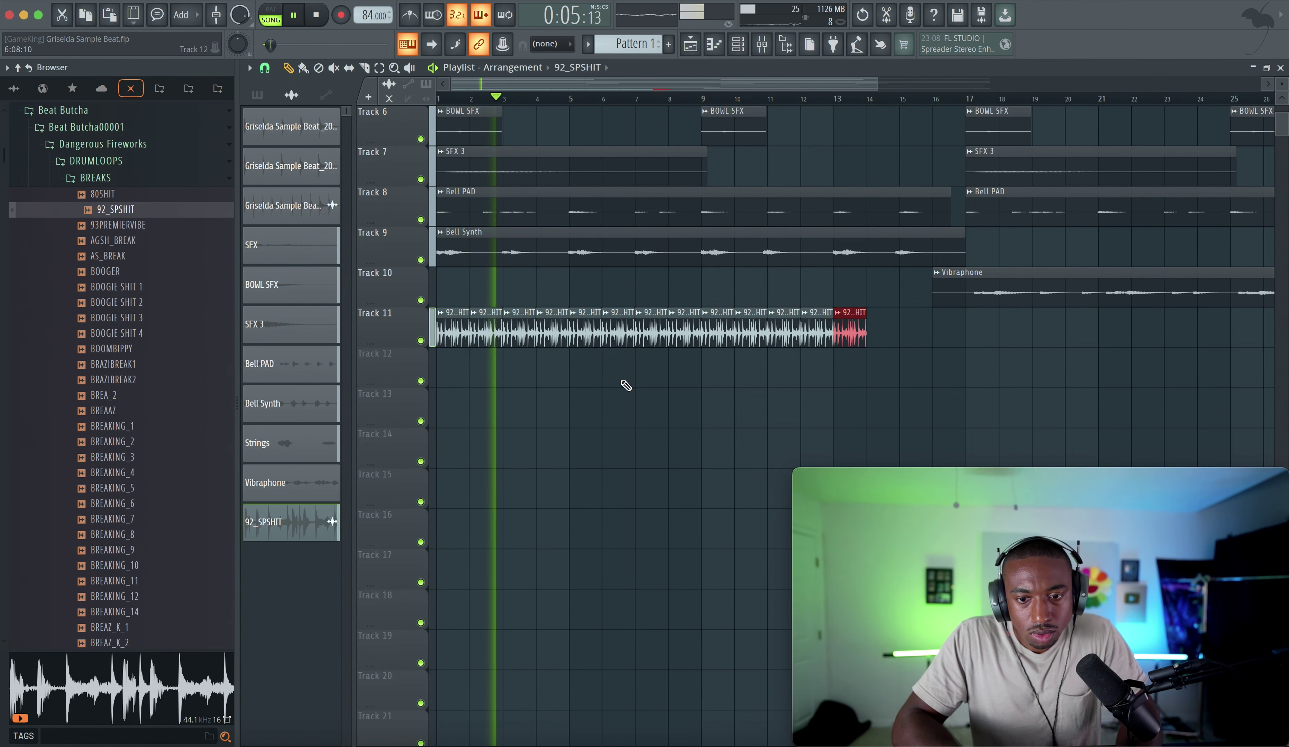
scroll(635, 394, "down", 1)
scroll(635, 394, "down", 3)
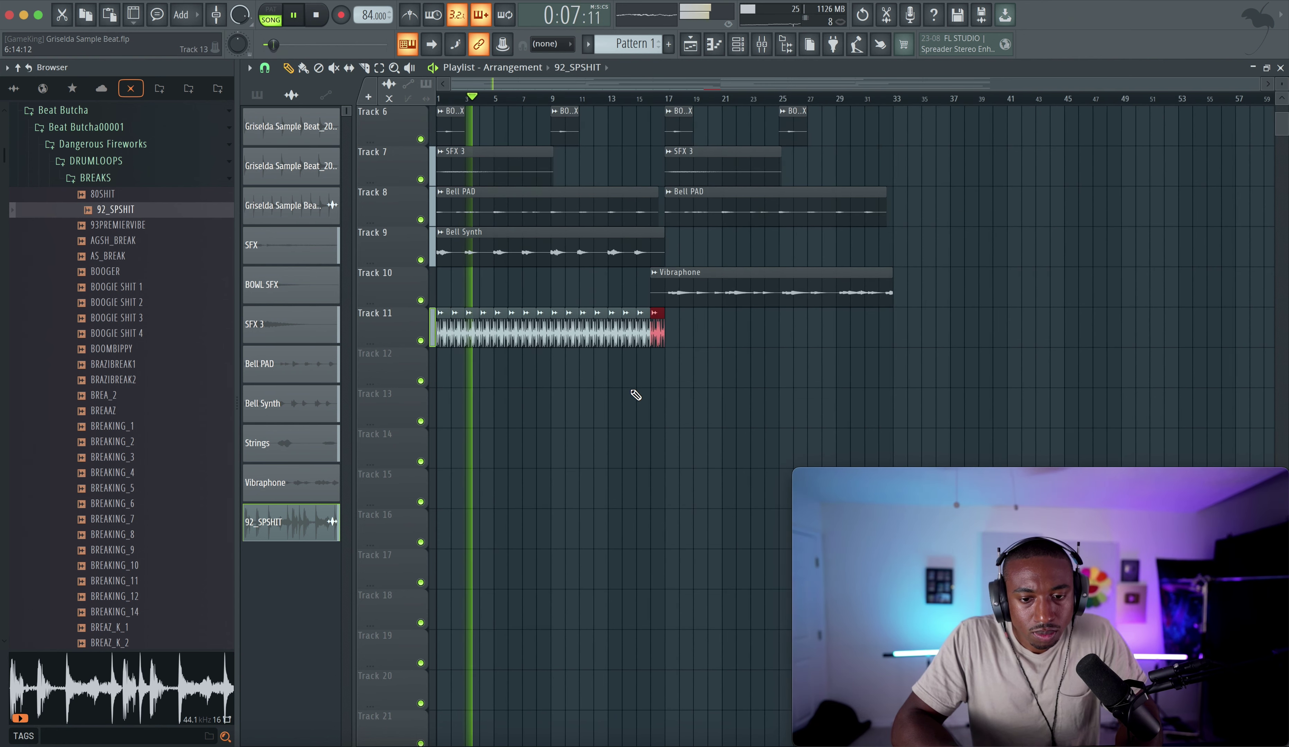
key("ctrl+b")
key("ctrl+b")
key("ctrl+b")
key("ctrl+b")
key("ctrl+b")
key("ctrl+b")
key("ctrl+b")
key("ctrl+b")
key("ctrl+b")
key("ctrl+b")
key("ctrl+b")
key("ctrl+b")
key("ctrl+b")
key("ctrl+b")
key("ctrl+b")
key("ctrl+b")
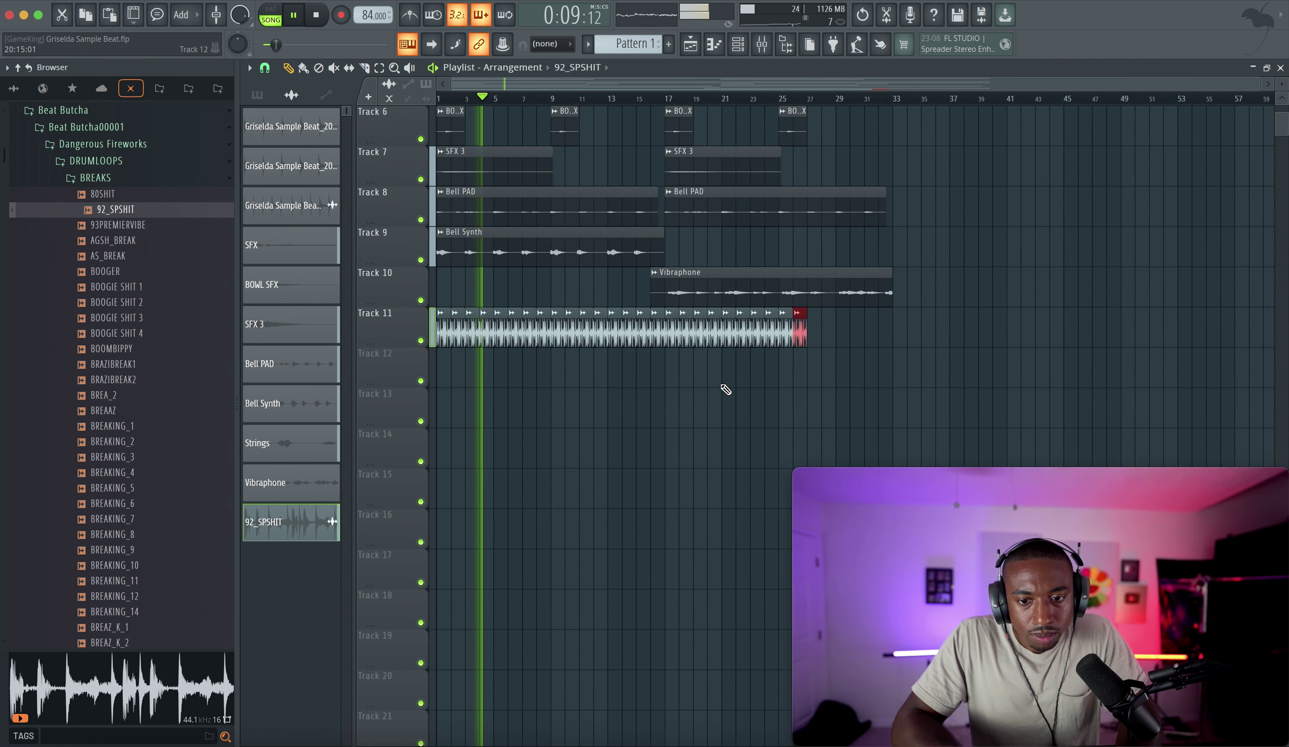
key("ctrl+d")
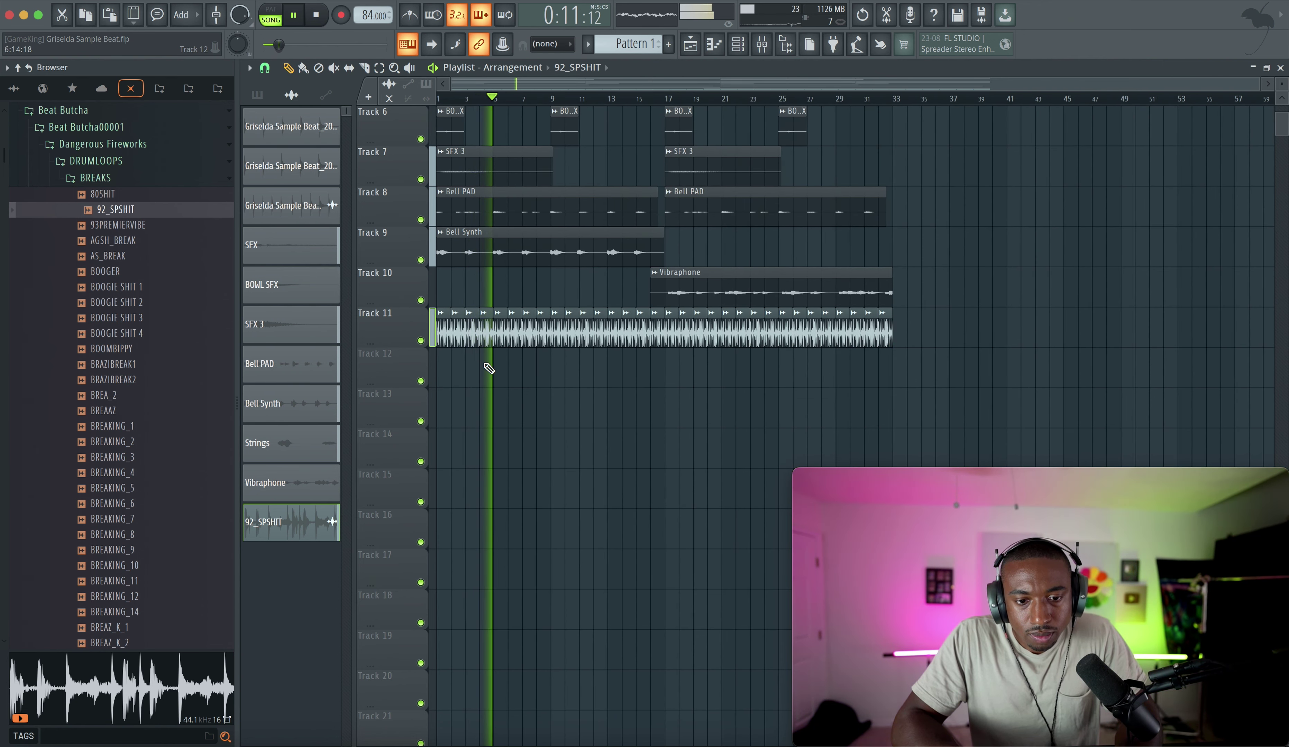
key("ctrl+s")
With playlist snap set to Beat, slice the first 92_SPSHIT clip at its midpoint and replace the second half with a duplicate of the first.
scroll(466, 362, "up", 5)
key("space")
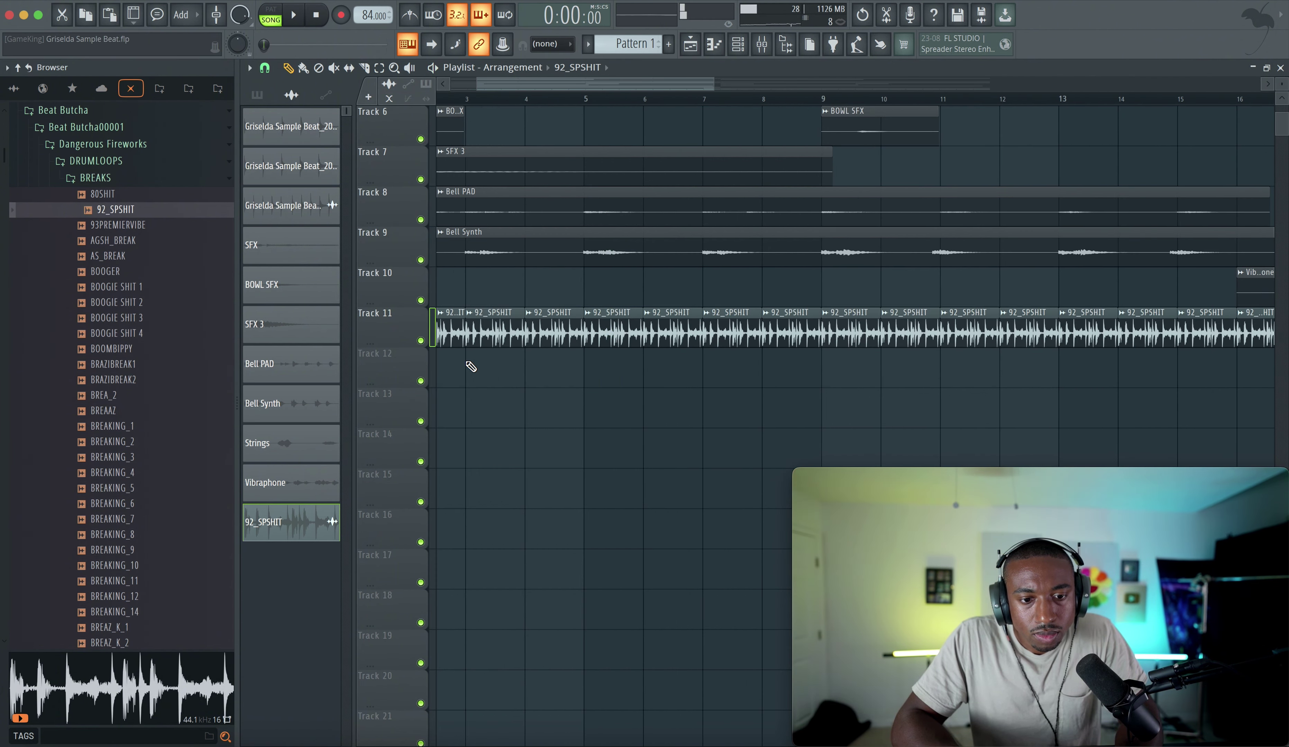
scroll(469, 359, "up", 2)
left_click(264, 68)
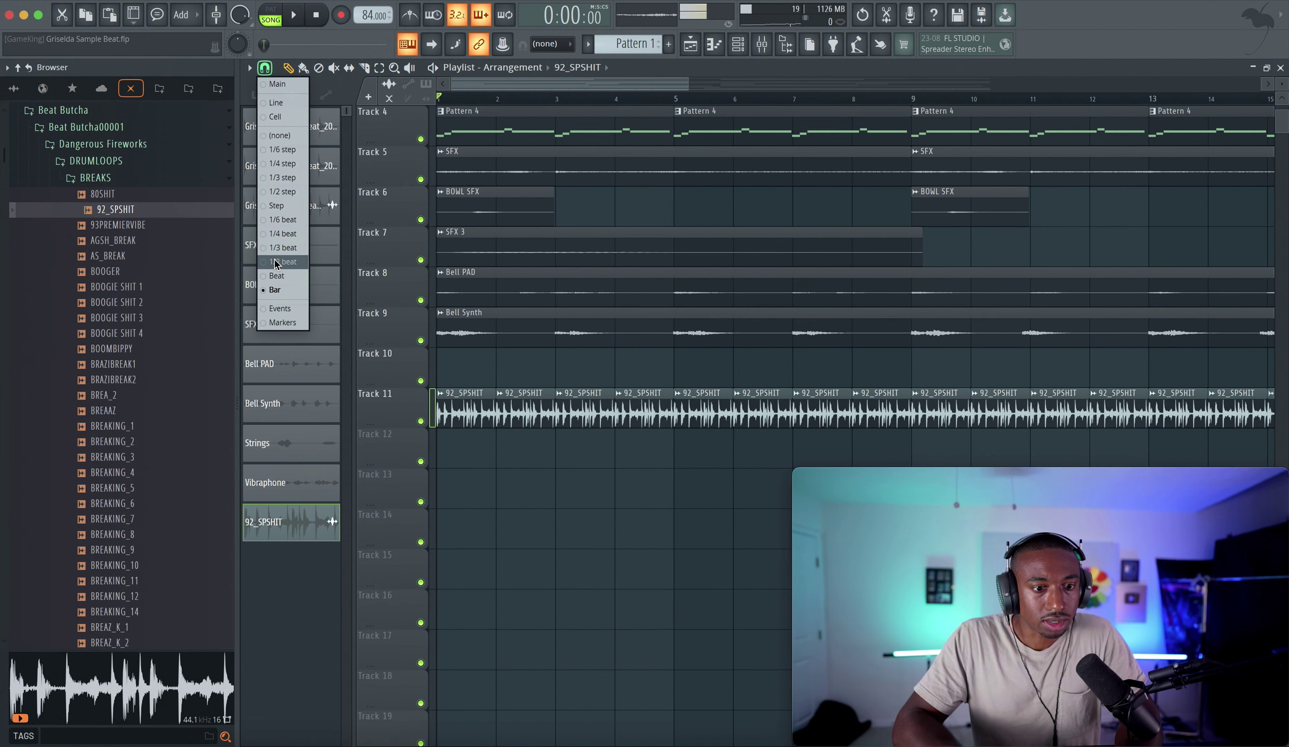
left_click(276, 276)
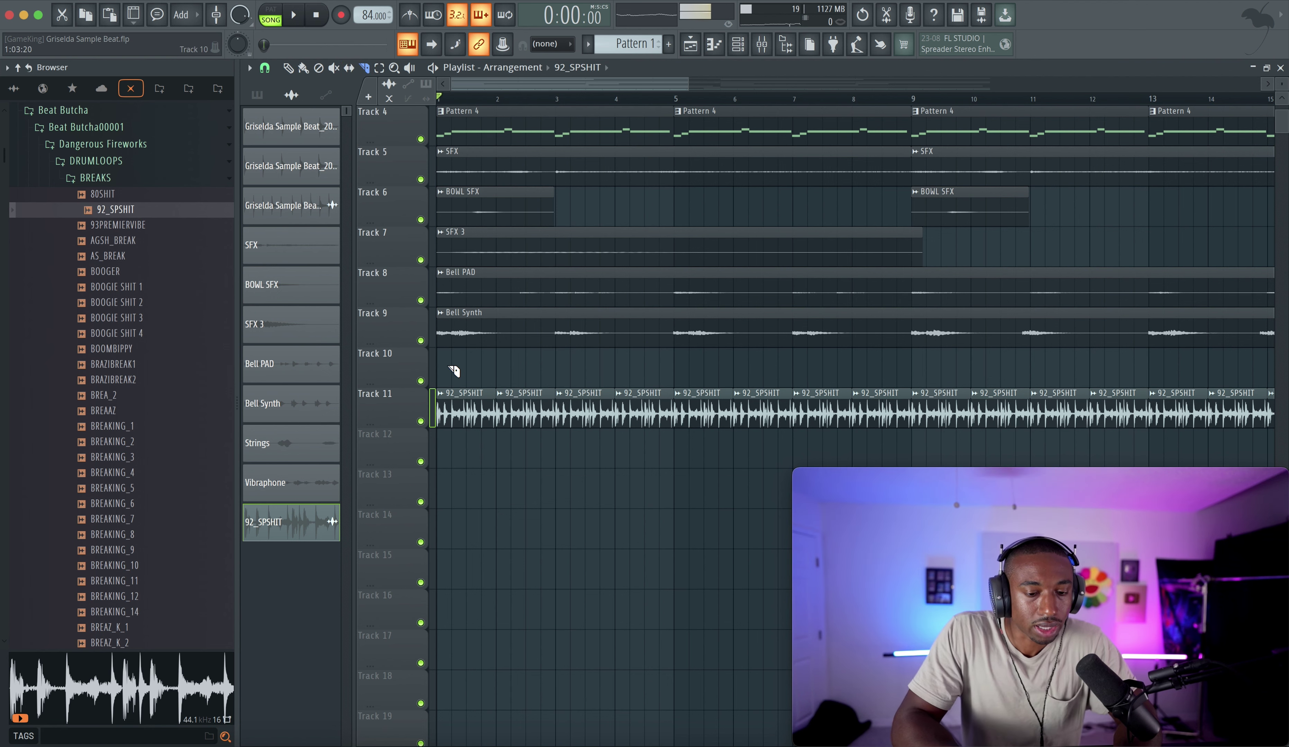
left_click(464, 407)
left_click(481, 411, "ctrl")
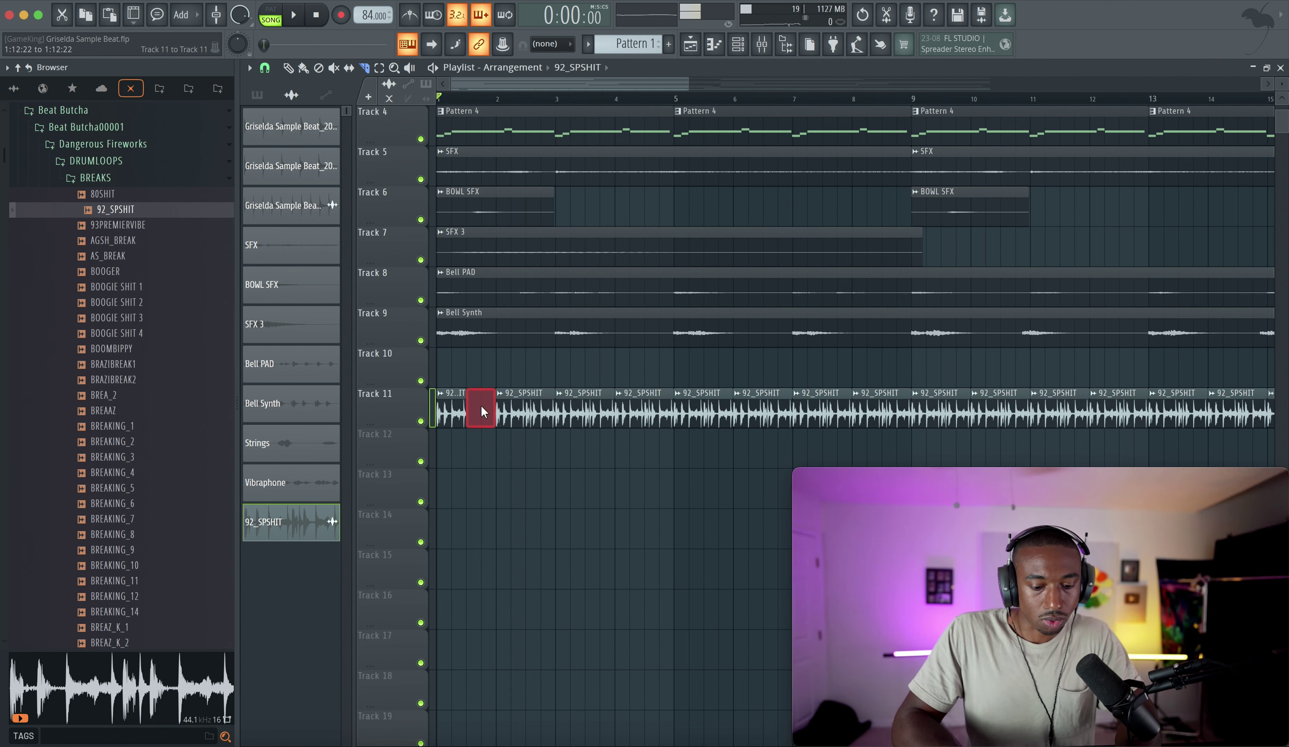
key("ctrl+b")
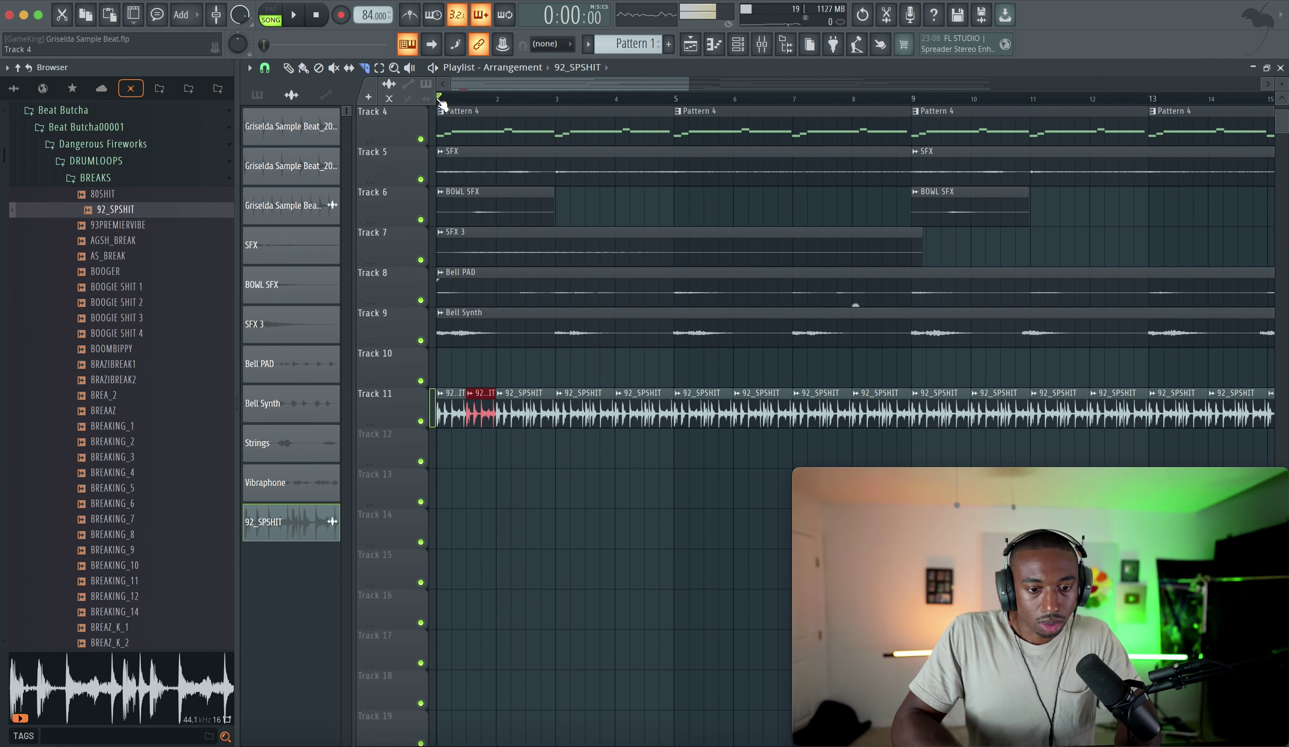
key("space")
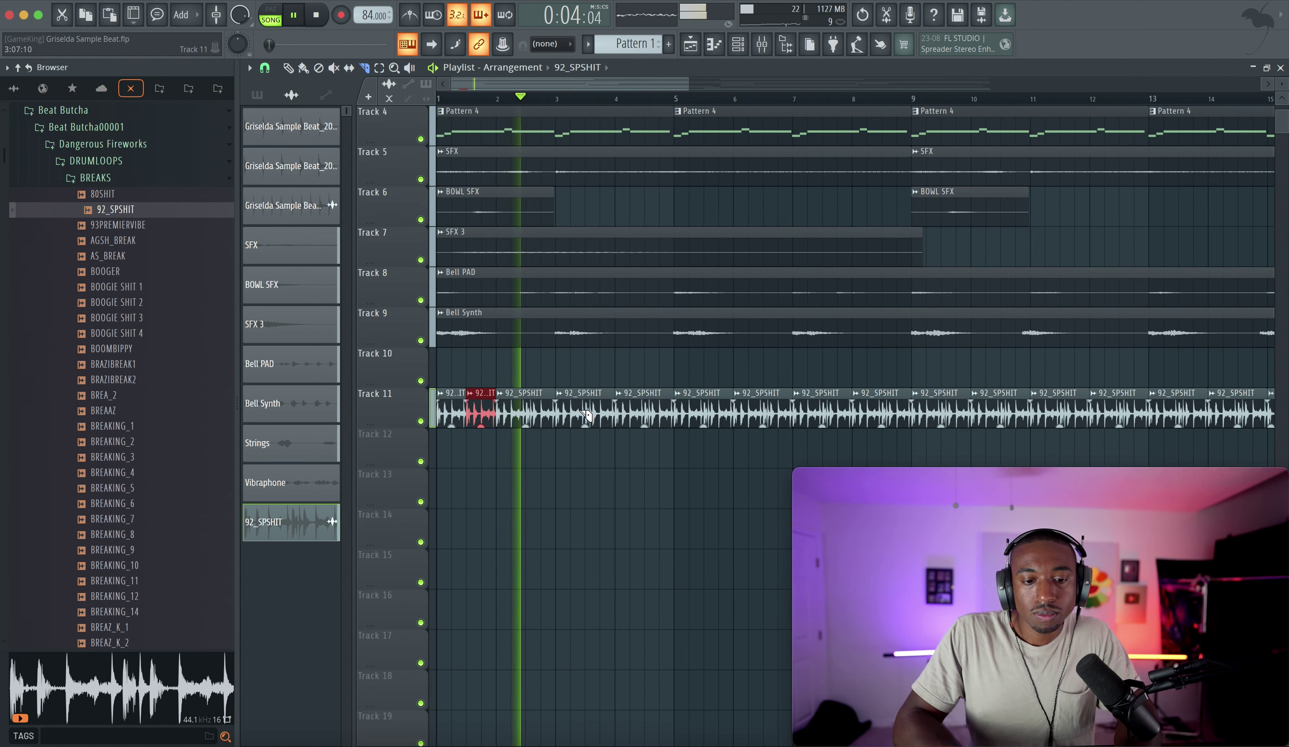
Stop playback and delete all 92_SPSHIT clips on Track 11 from bar 3 onward.
scroll(534, 410, "down", 5)
key("space")
left_click_drag(503, 412, 1285, 455)
key("Delete")
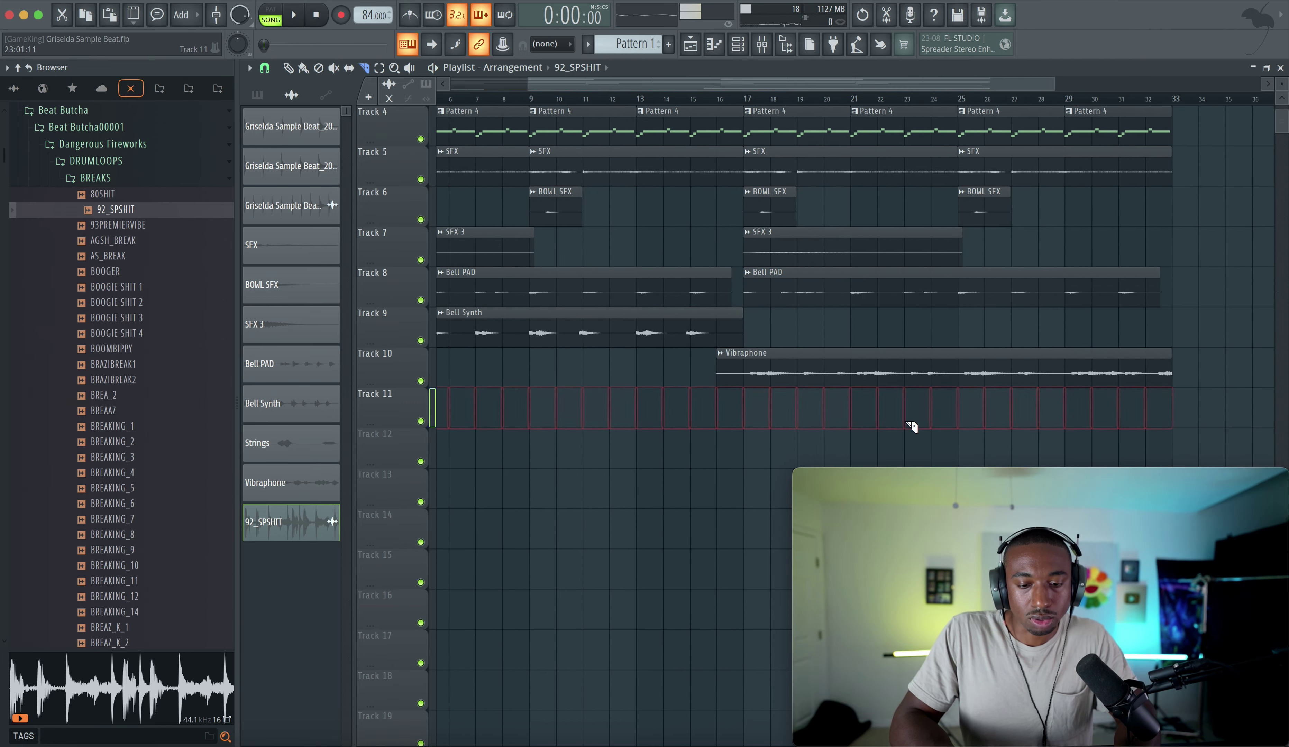
Duplicate the edited two-bar break repeatedly along Track 11 and delete the copies past bar 33.
scroll(890, 426, "left", 4)
scroll(886, 426, "up", 1)
scroll(559, 428, "down", 1)
left_click_drag(551, 427, 409, 400)
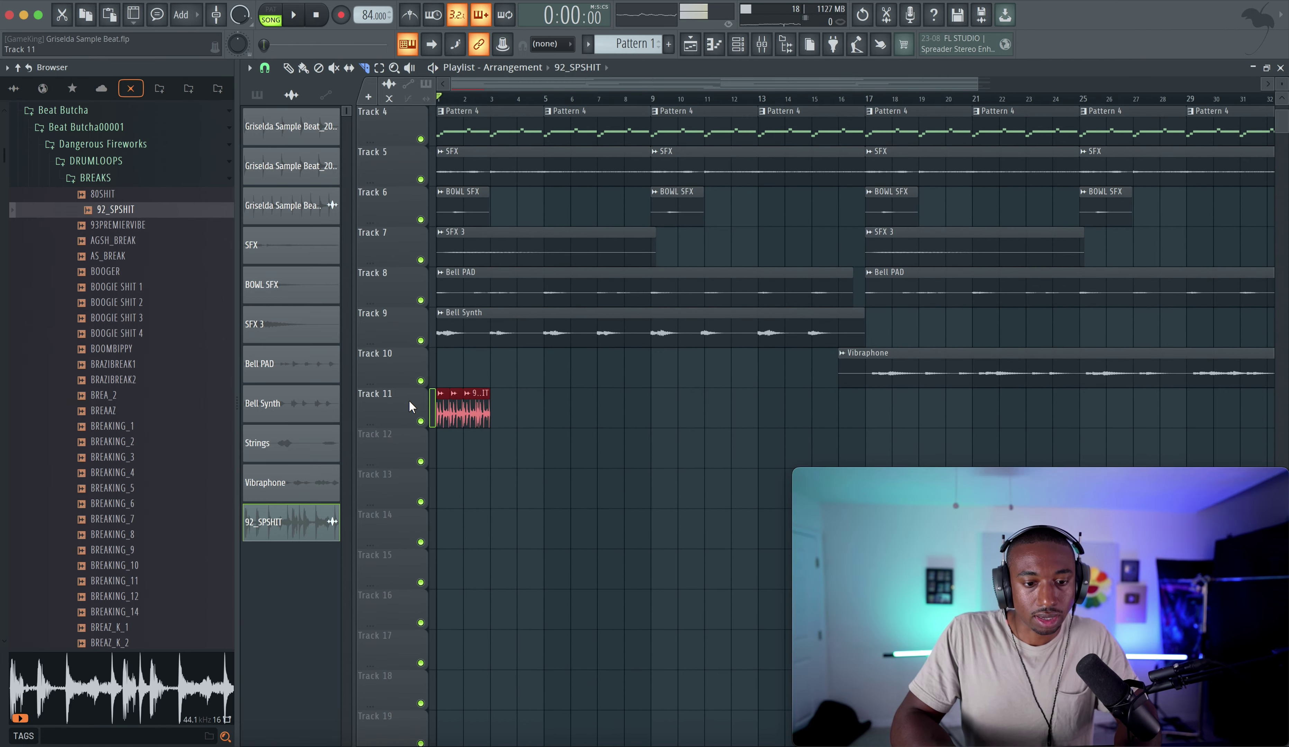
key("ctrl+b")
key("ctrl+b")
key("ctrl+b")
key("ctrl+b")
key("ctrl+b")
key("ctrl+b")
key("ctrl+b")
key("ctrl+b")
key("ctrl+b")
key("ctrl+b")
key("ctrl+b")
key("ctrl+b")
key("ctrl+b")
key("ctrl+b")
key("ctrl+b")
key("ctrl+b")
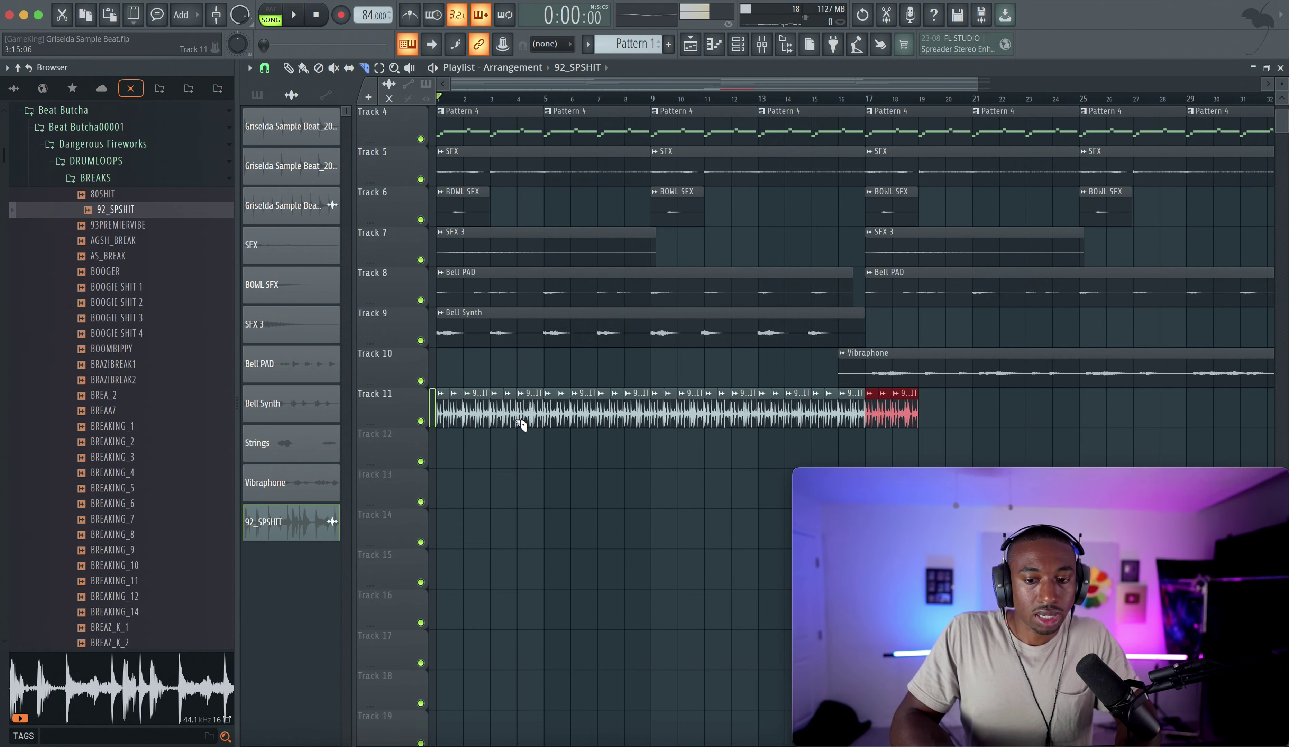
scroll(599, 419, "right", 2)
key("ctrl+b")
scroll(864, 406, "right", 2)
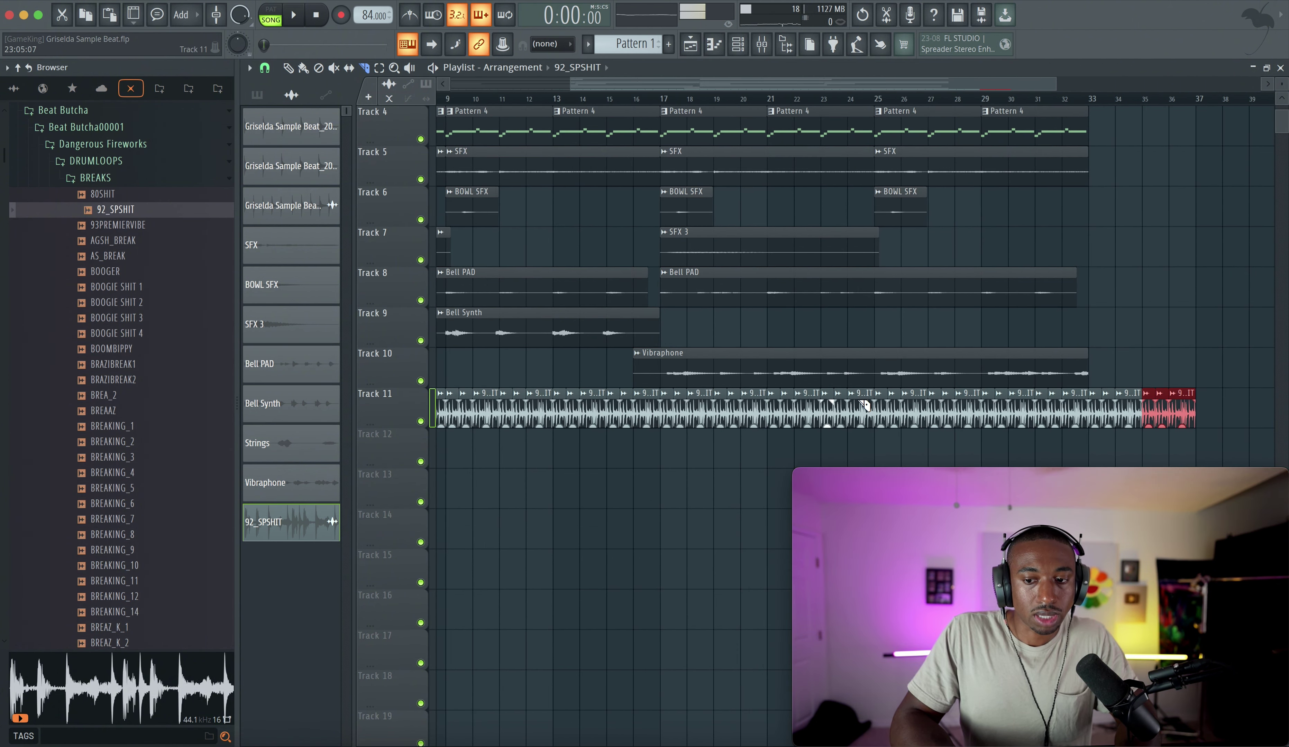
left_click_drag(1207, 348, 1085, 425)
key("Delete")
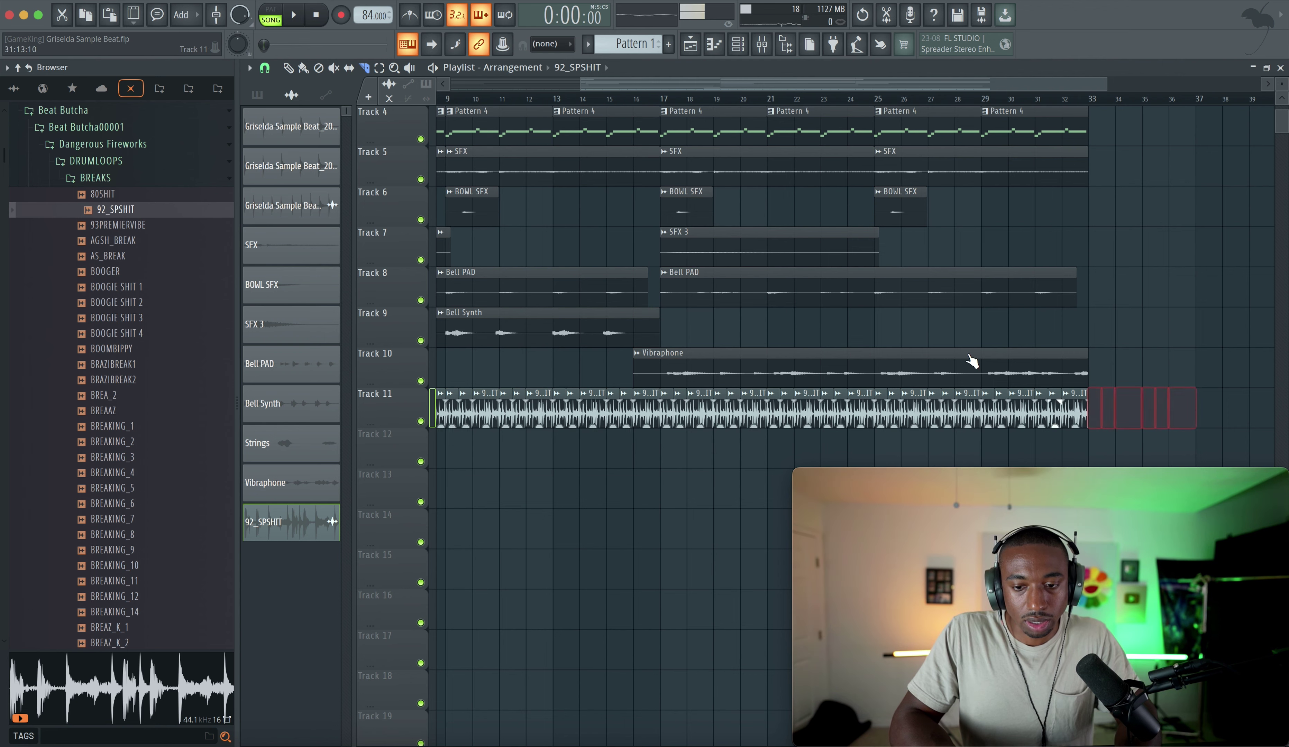
Mute Track 11 and audition the 93PREMIERVIBE, AGSH_BREAK and AS_BREAK loops.
left_click(129, 226)
left_click(421, 421)
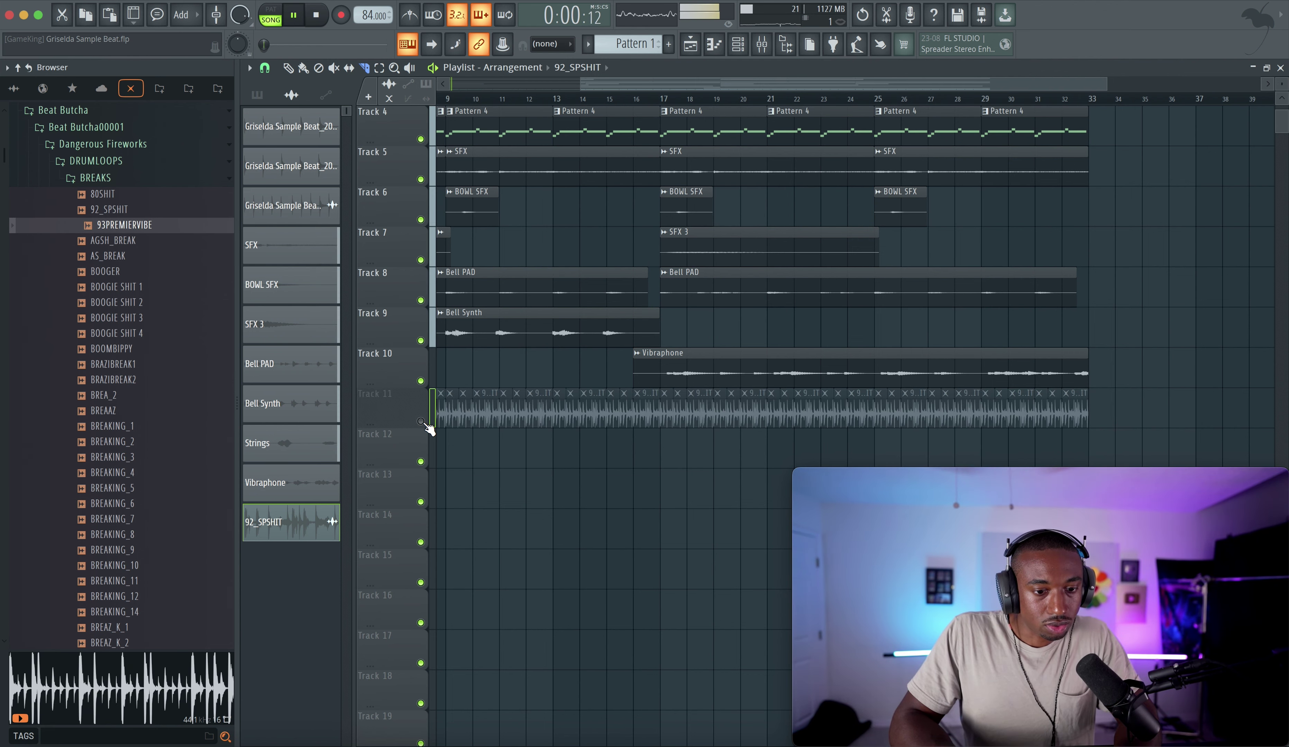
left_click(145, 241)
left_click(142, 256)
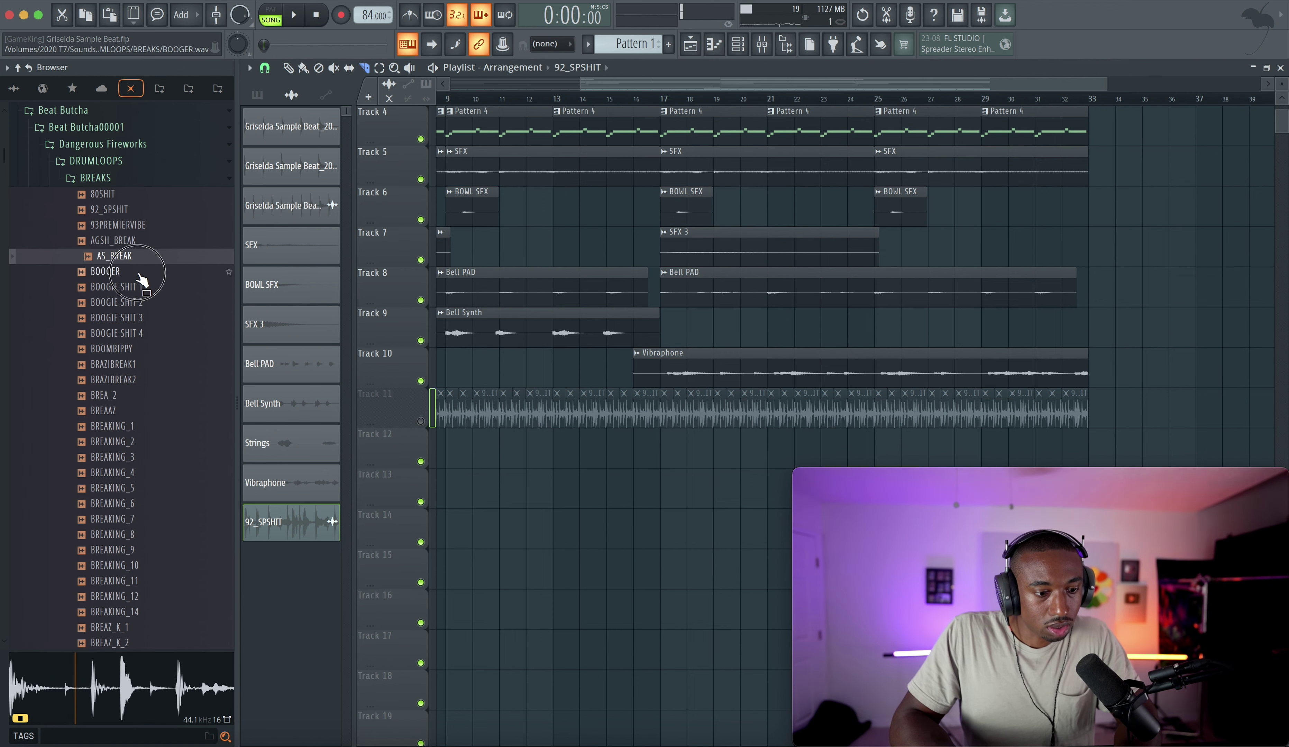
Audition the BOOGER and BOOGIE SHIT 1 breaks against the playing arrangement.
left_click(140, 273)
key("space")
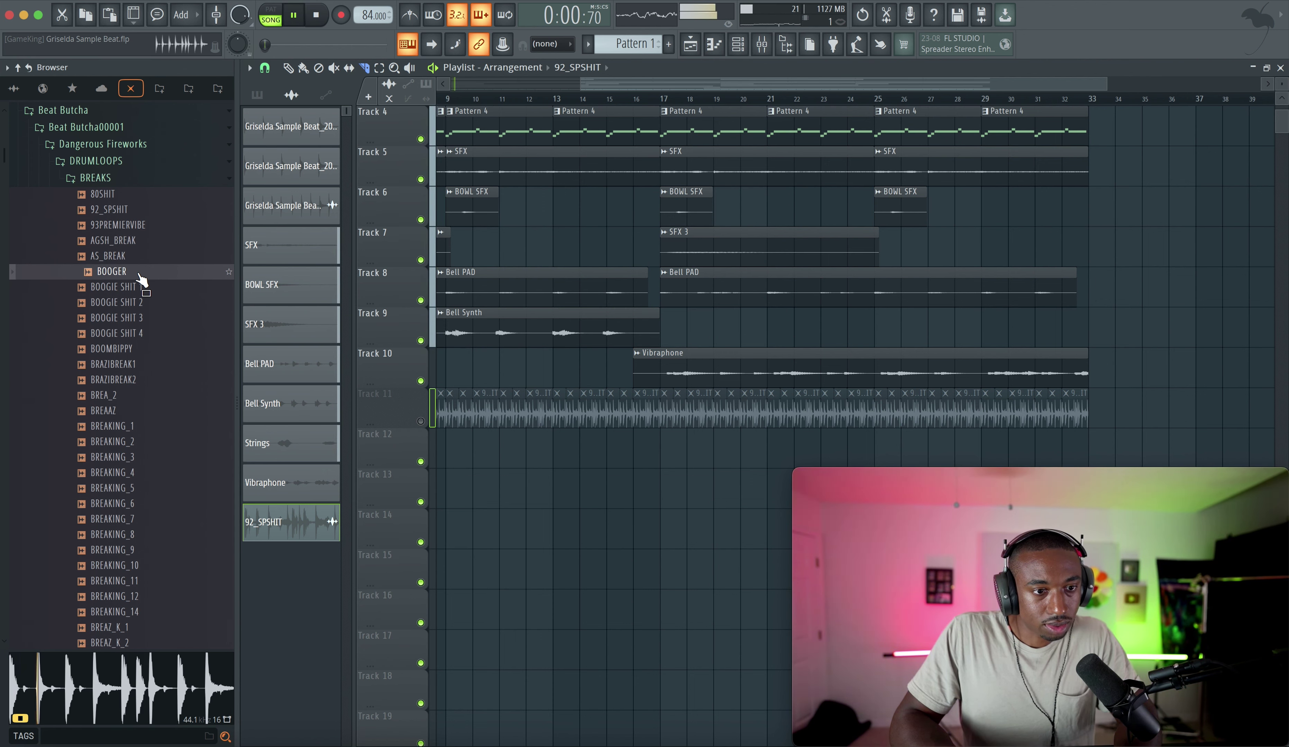
key("space")
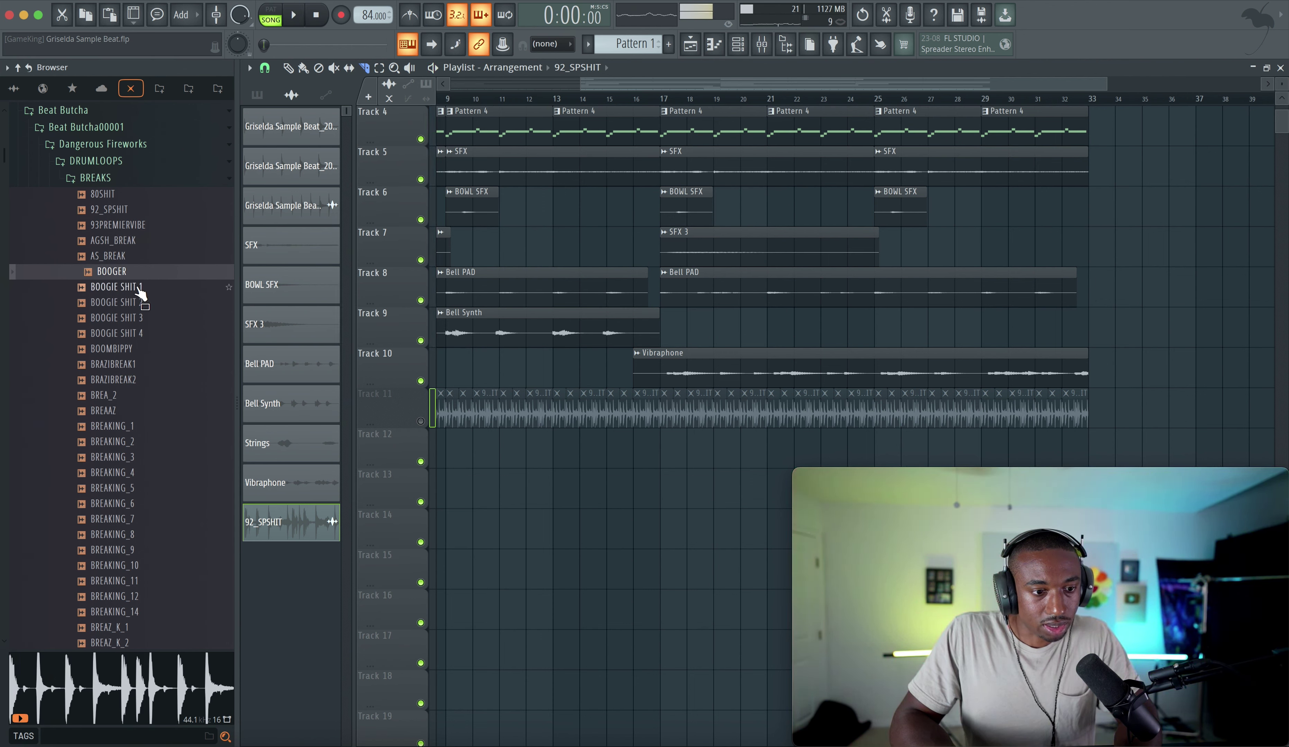
left_click(140, 287)
key("space")
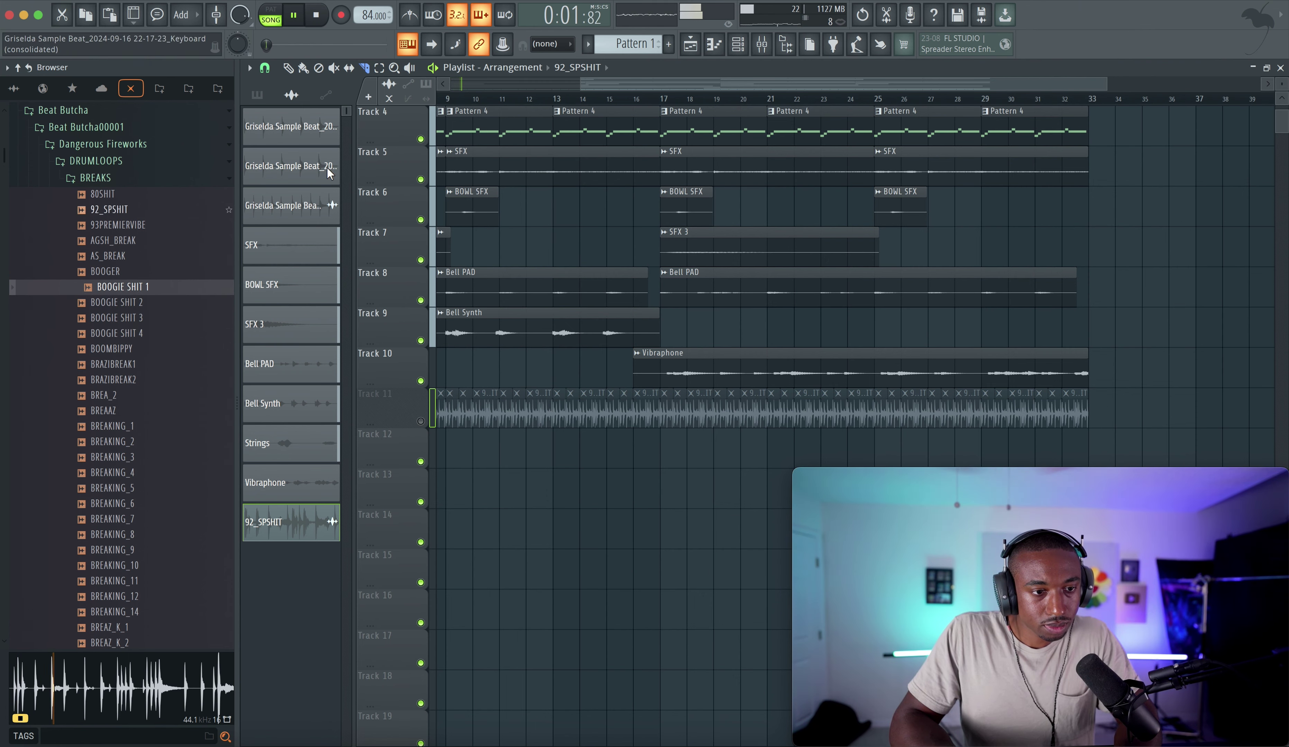
scroll(502, 182, "left", 5)
scroll(502, 182, "up", 3)
scroll(497, 154, "down", 6)
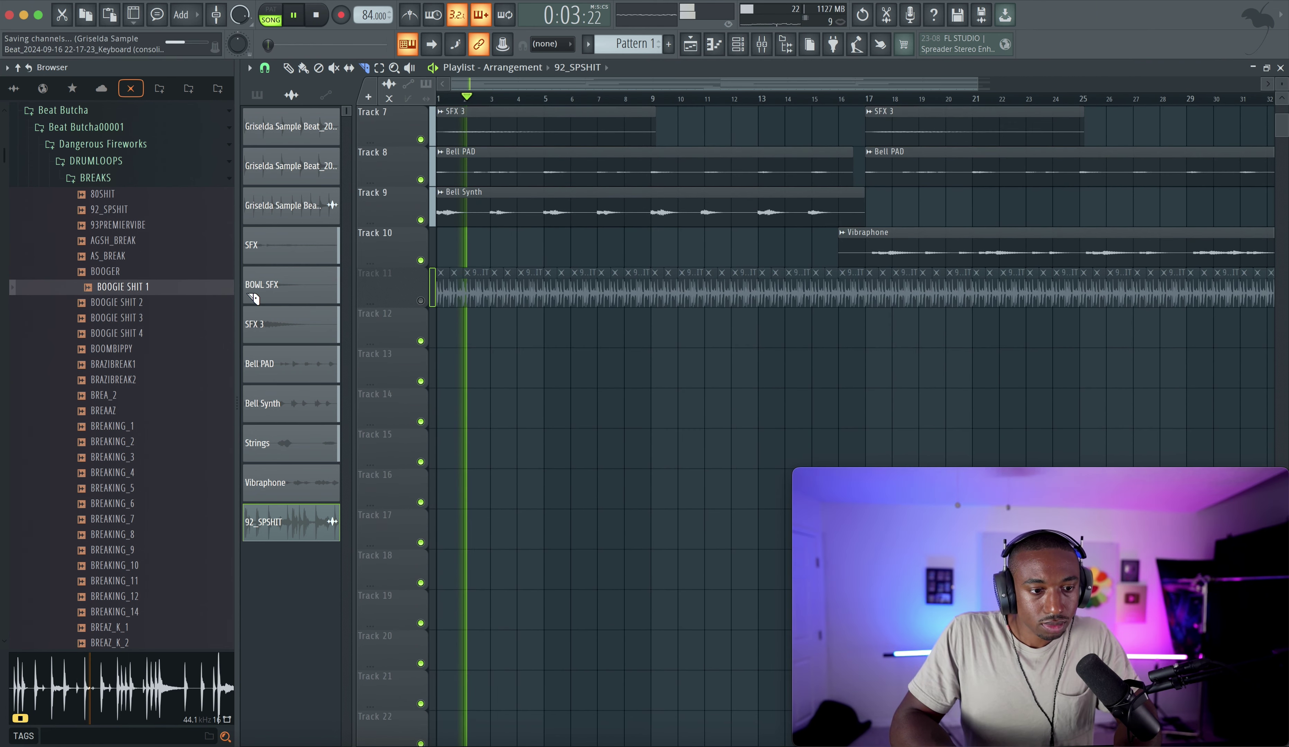
key("space")
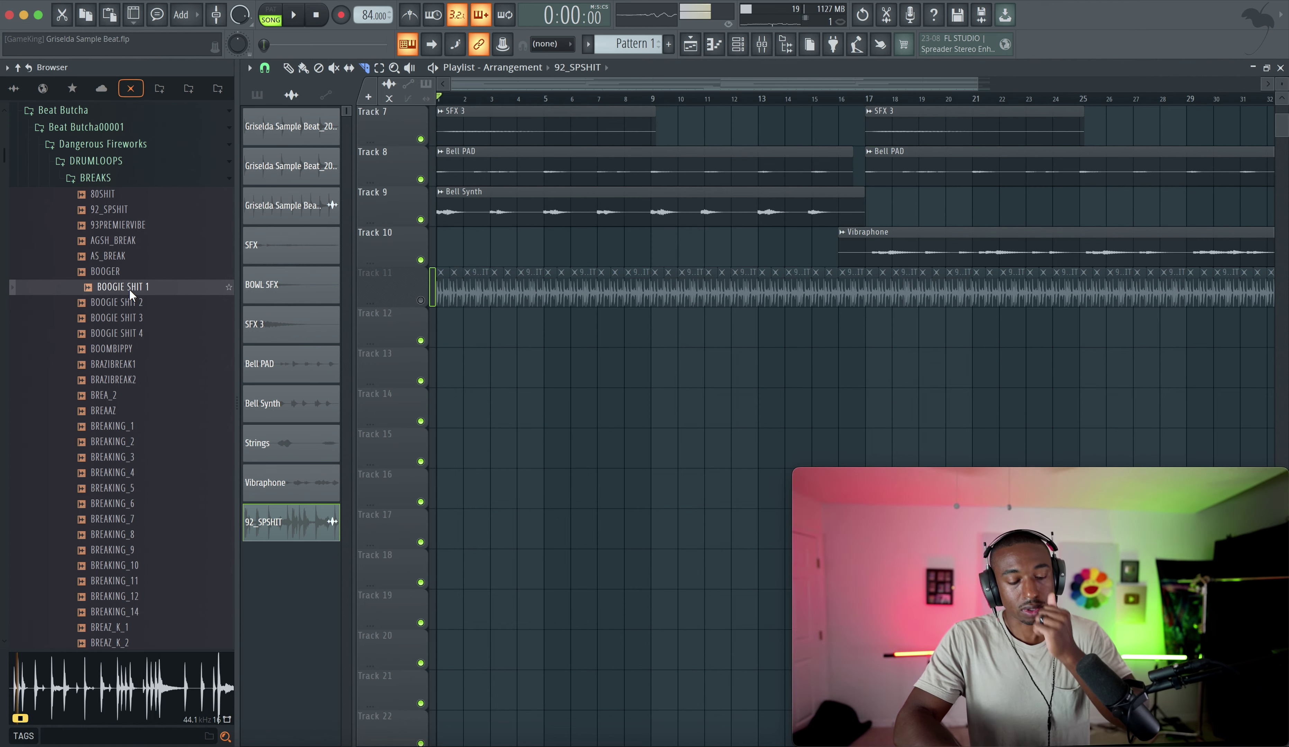
Try BOOGIE SHIT 1 as a clip on Track 13, audition BOOGIE SHIT 2, and remove the placed clip.
left_click_drag(130, 292, 457, 369)
left_click(112, 304)
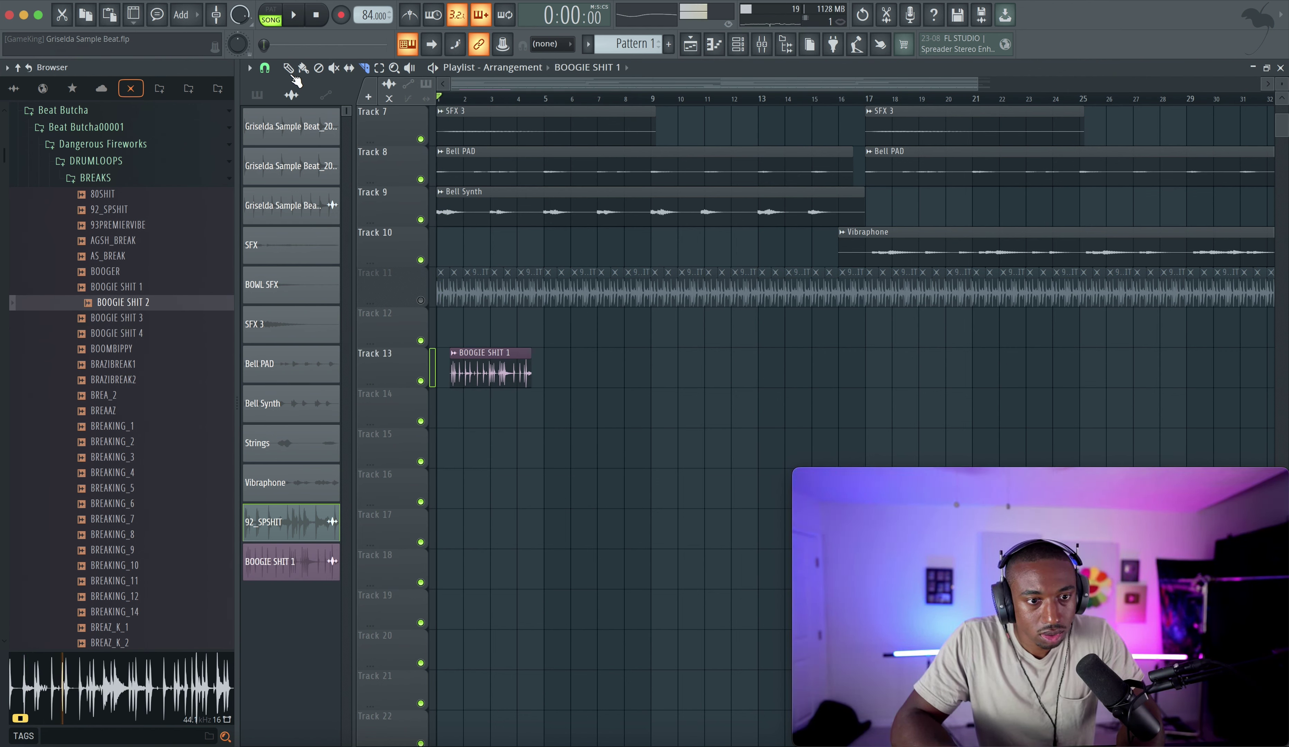
right_click(503, 379)
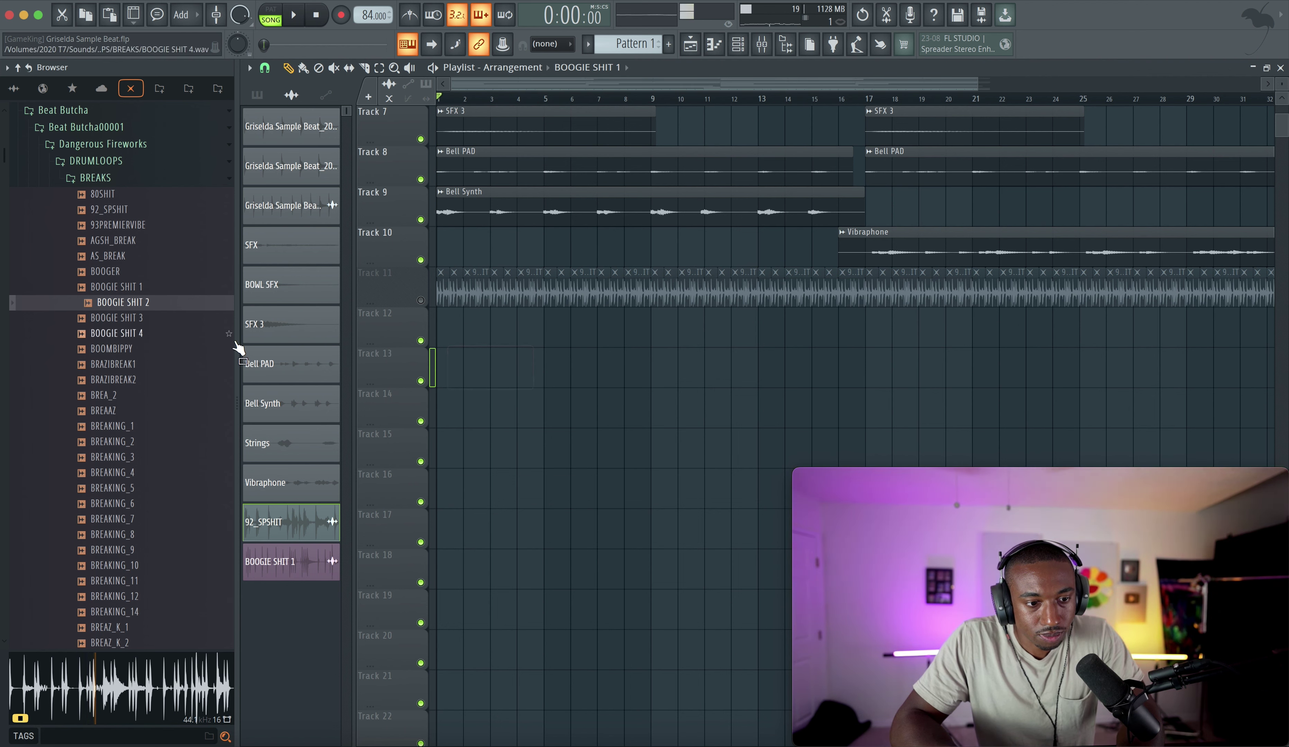
Audition BOOGIE SHIT 4 and BOOGIE SHIT 3, and place BOOGIE SHIT 3 at the start of Track 13.
left_click(138, 333)
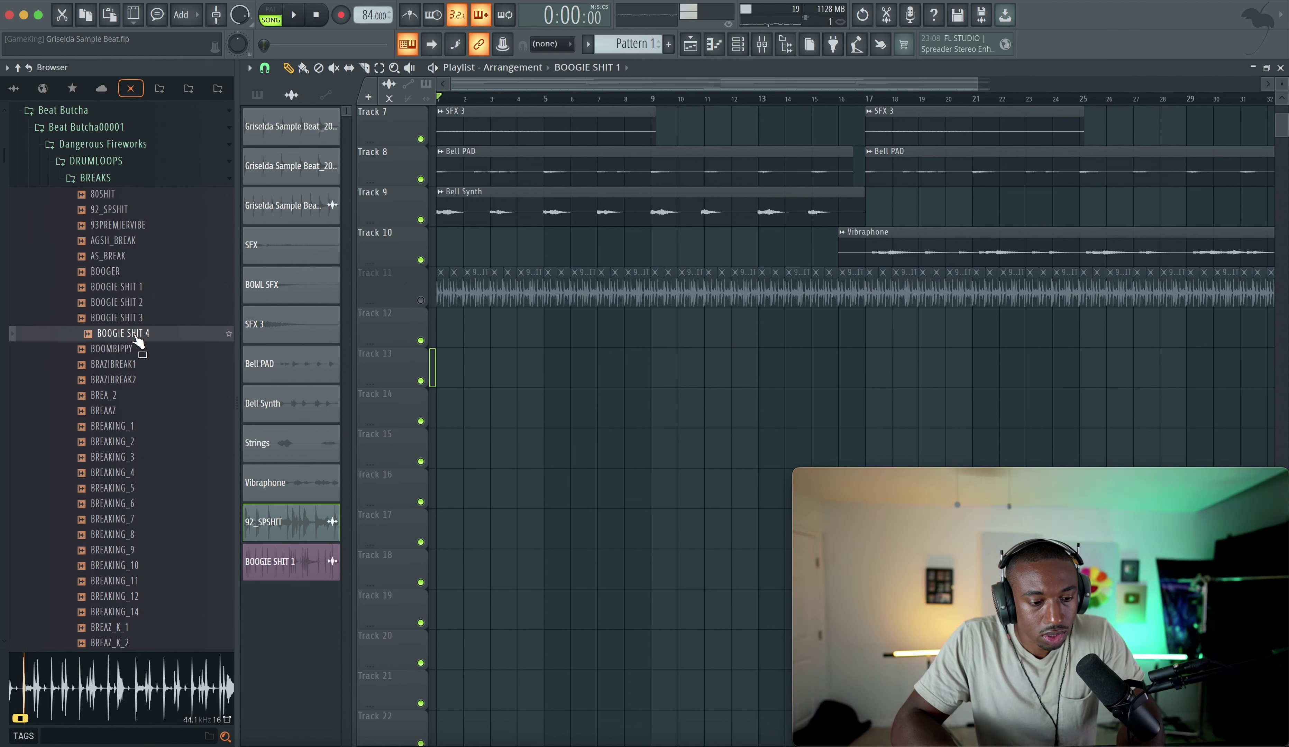
left_click(133, 323)
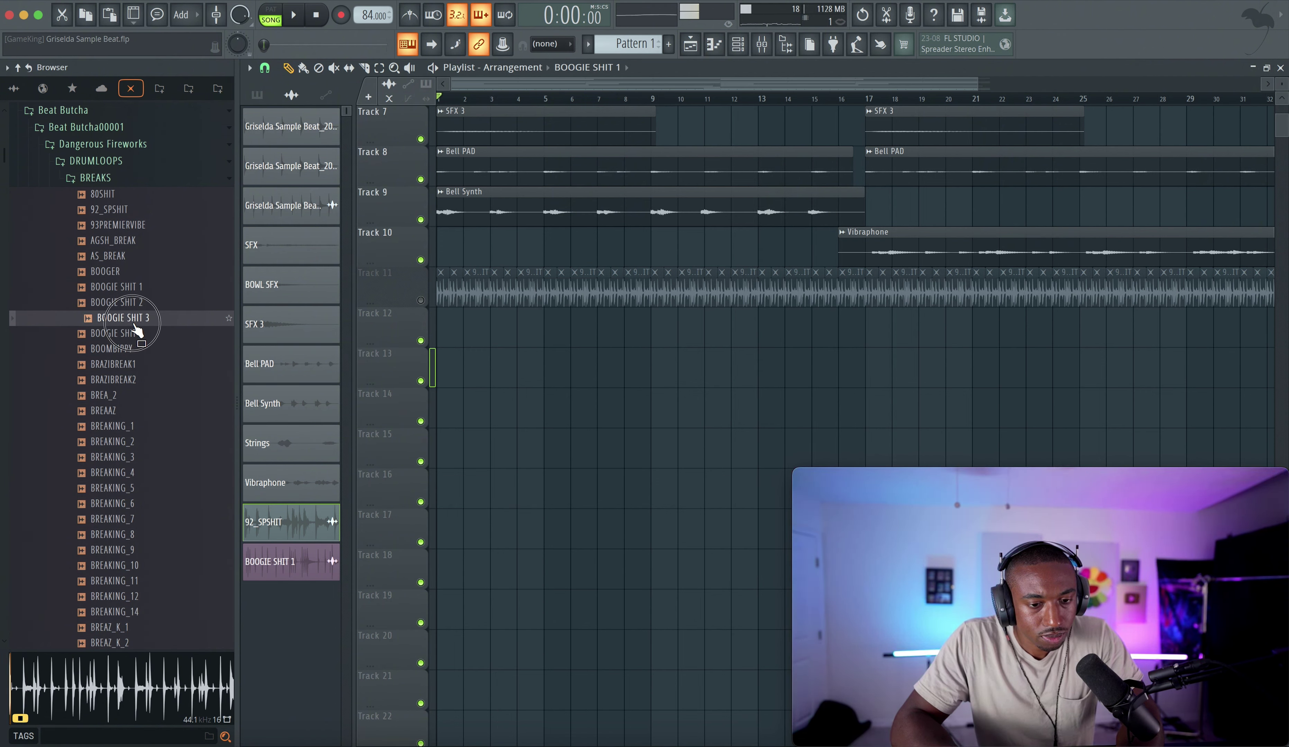
left_click_drag(138, 331, 442, 362)
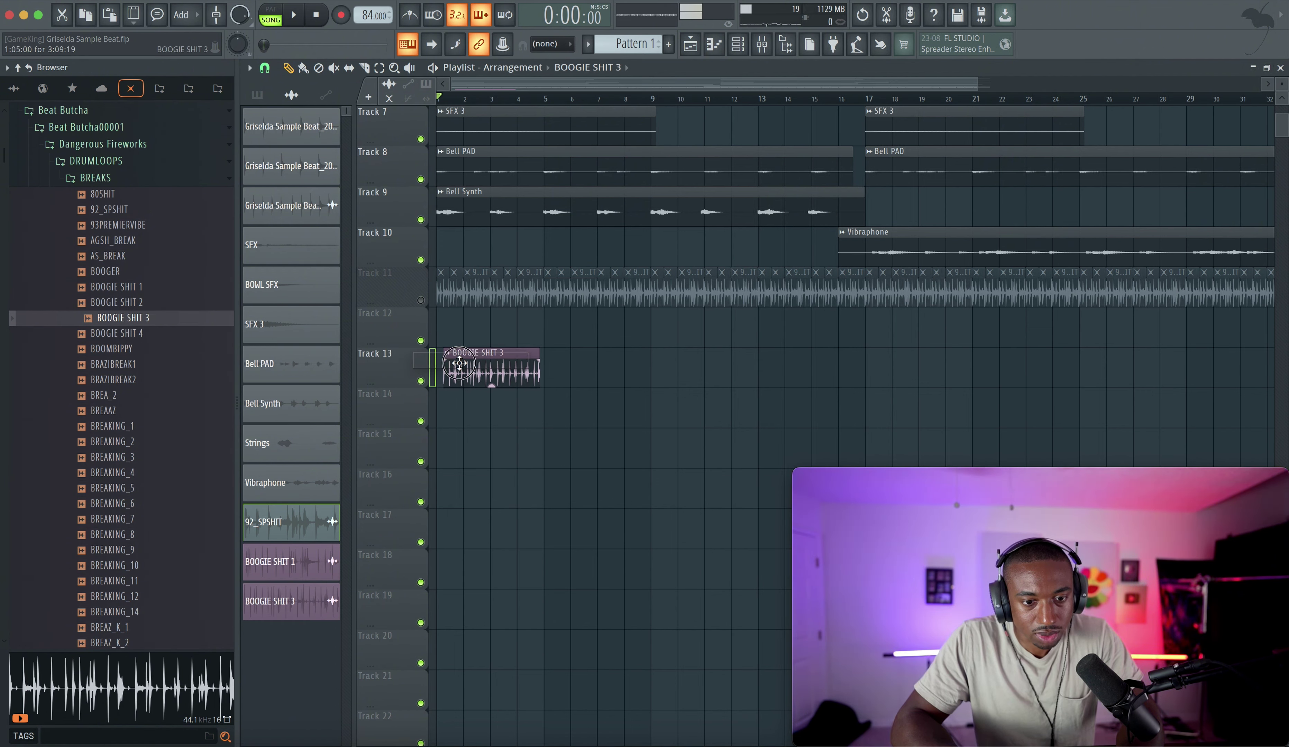
Set the BOOGIE SHIT 3 clip's time-stretching mode to Stretch with a time of 4:00:00, and play it with the arrangement.
double_click(489, 360)
left_click(710, 284)
left_click(708, 320)
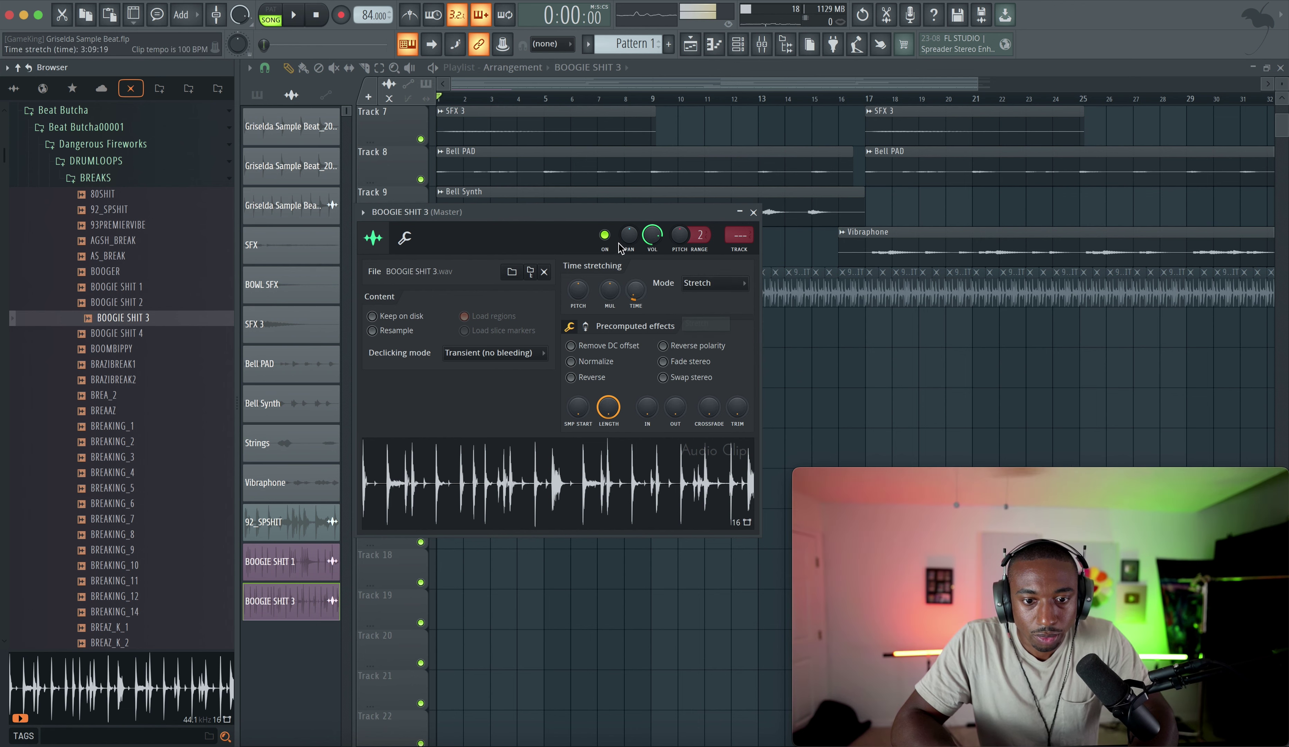
left_click_drag(610, 220, 598, 516)
left_click_drag(630, 579, 630, 558)
key("space")
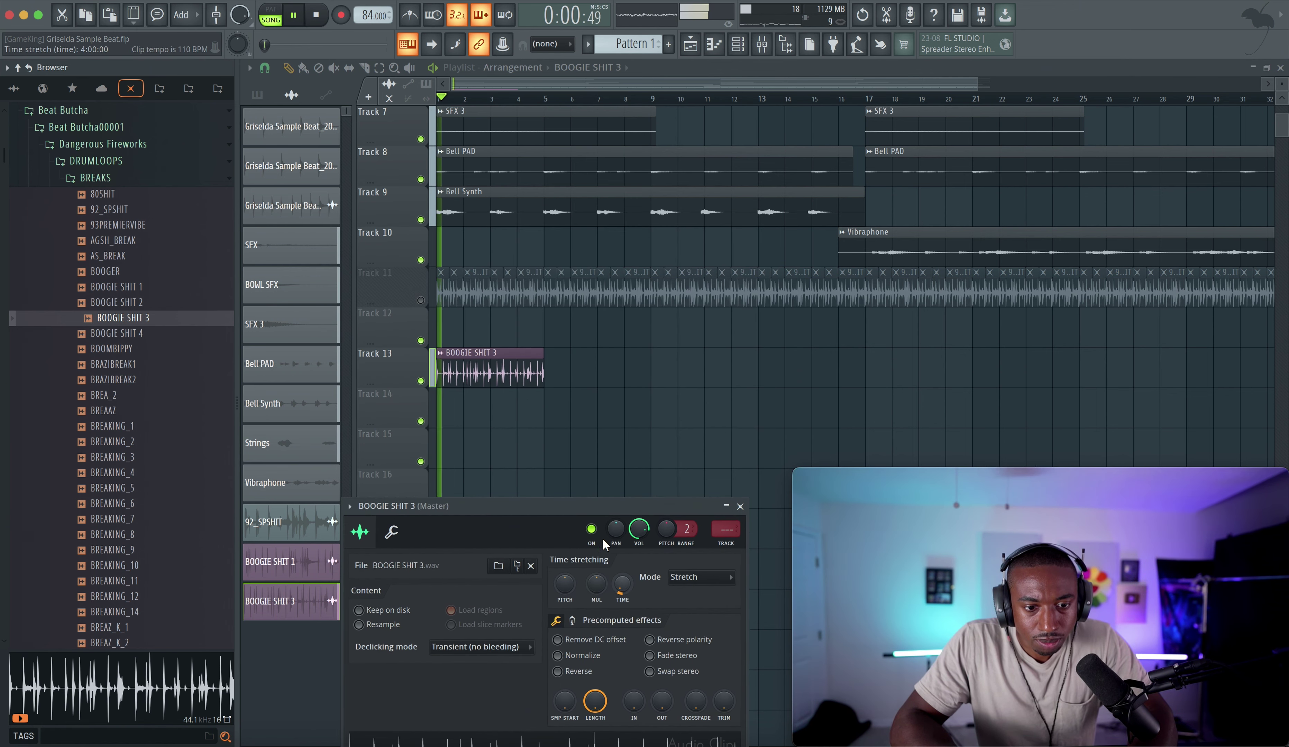
Play the arrangement and examine how the BOOGIE SHIT 3 hits on Track 13 line up with the 92_SPSHIT break.
right_click(603, 439)
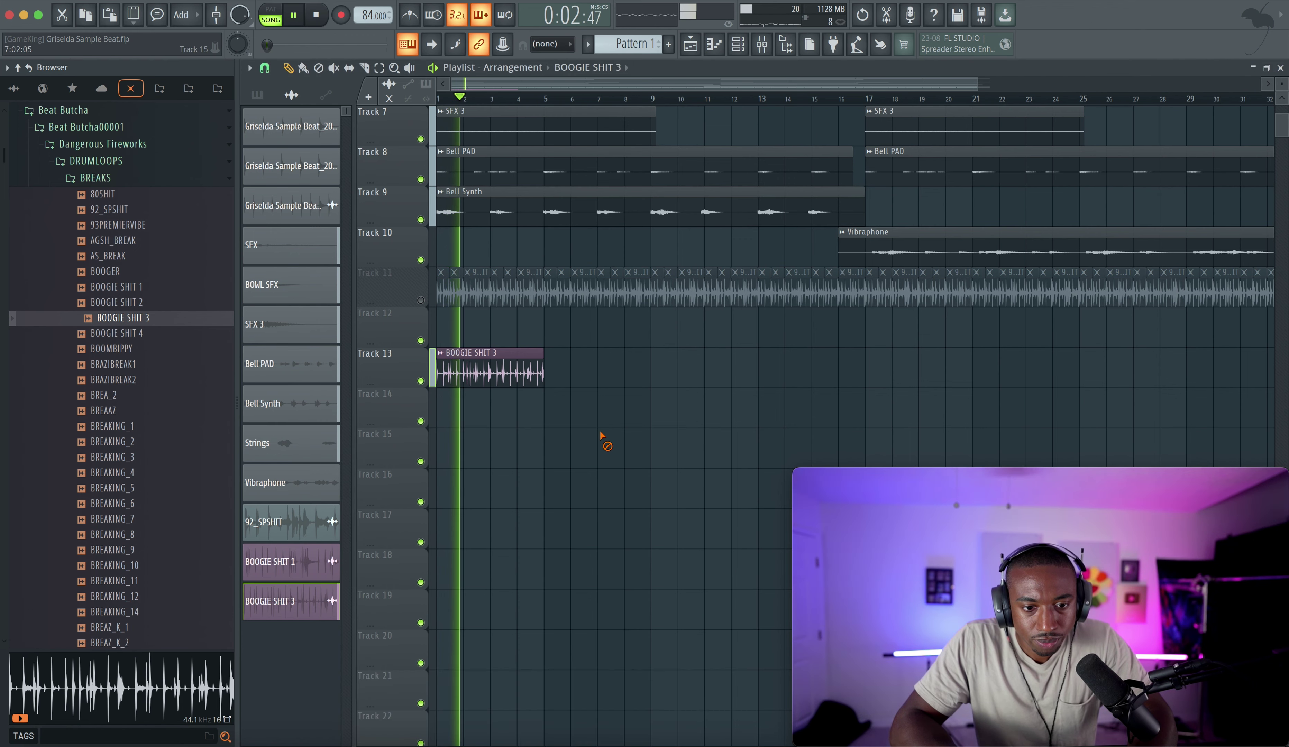
scroll(504, 423, "up", 4)
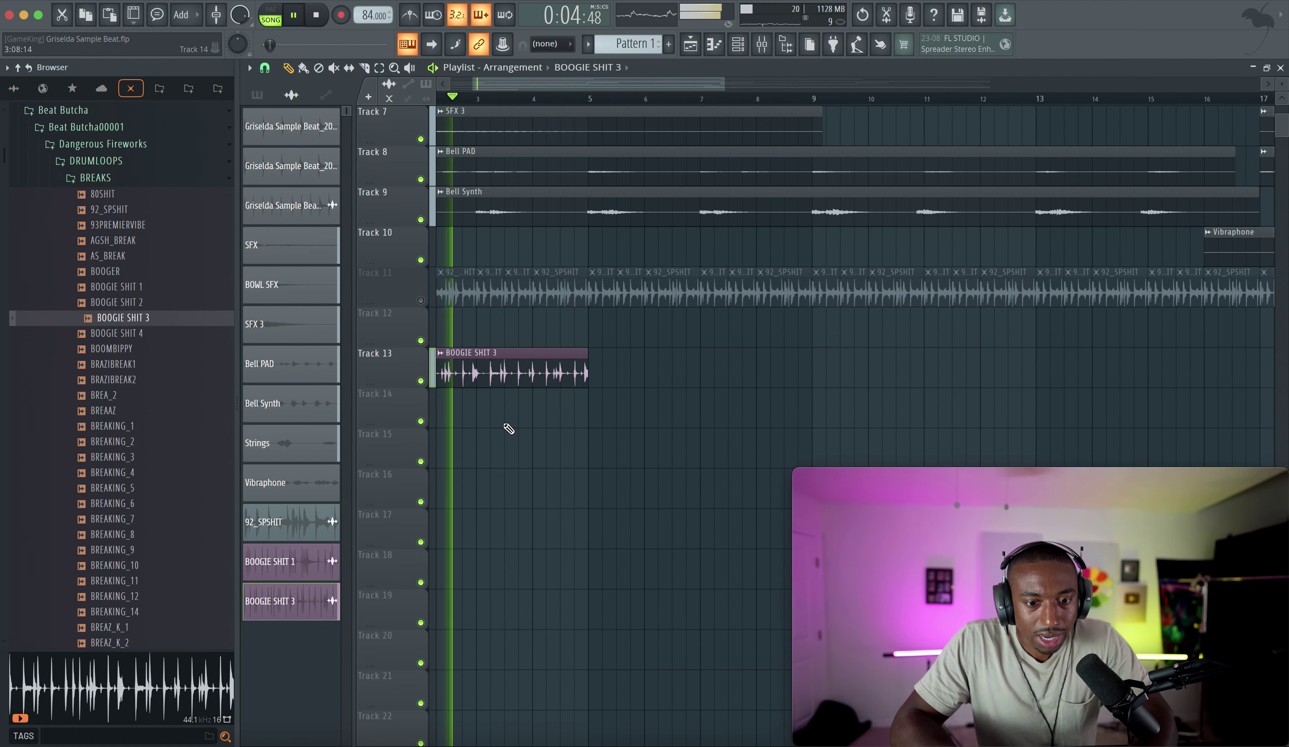
scroll(506, 428, "up", 4)
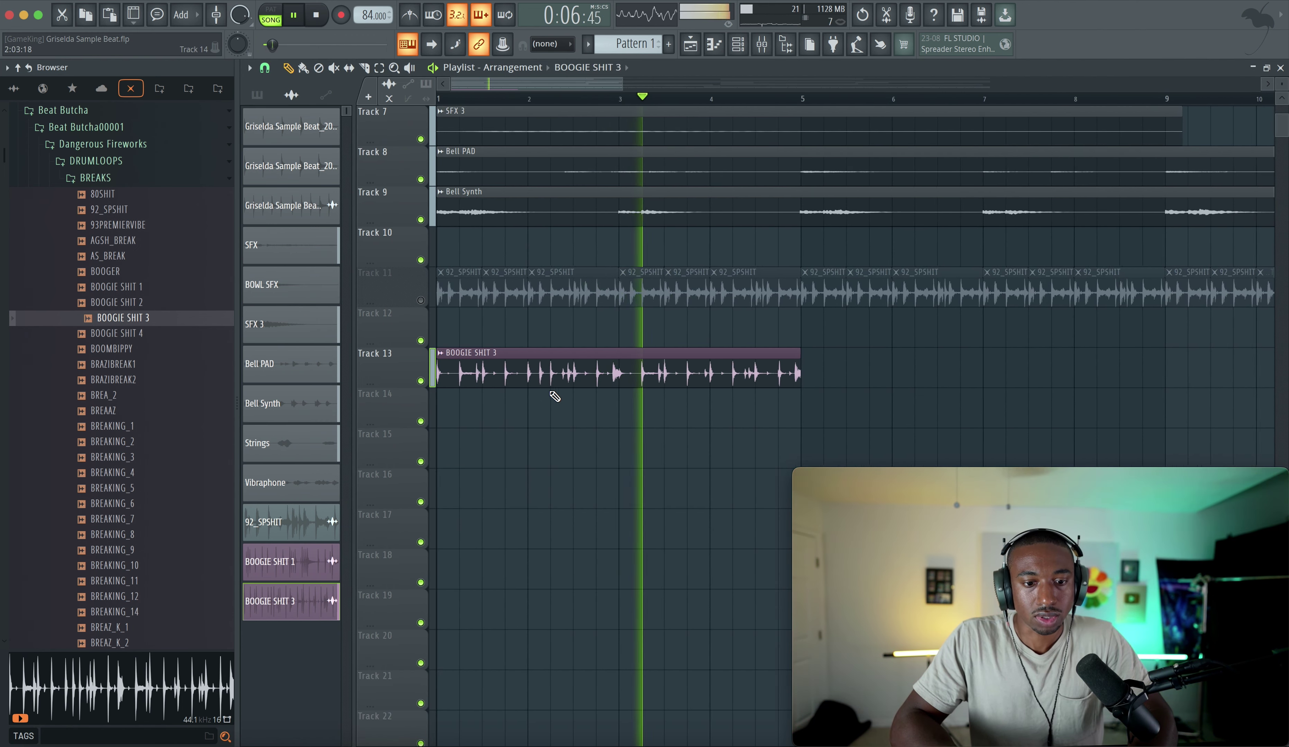
scroll(553, 393, "down", 3)
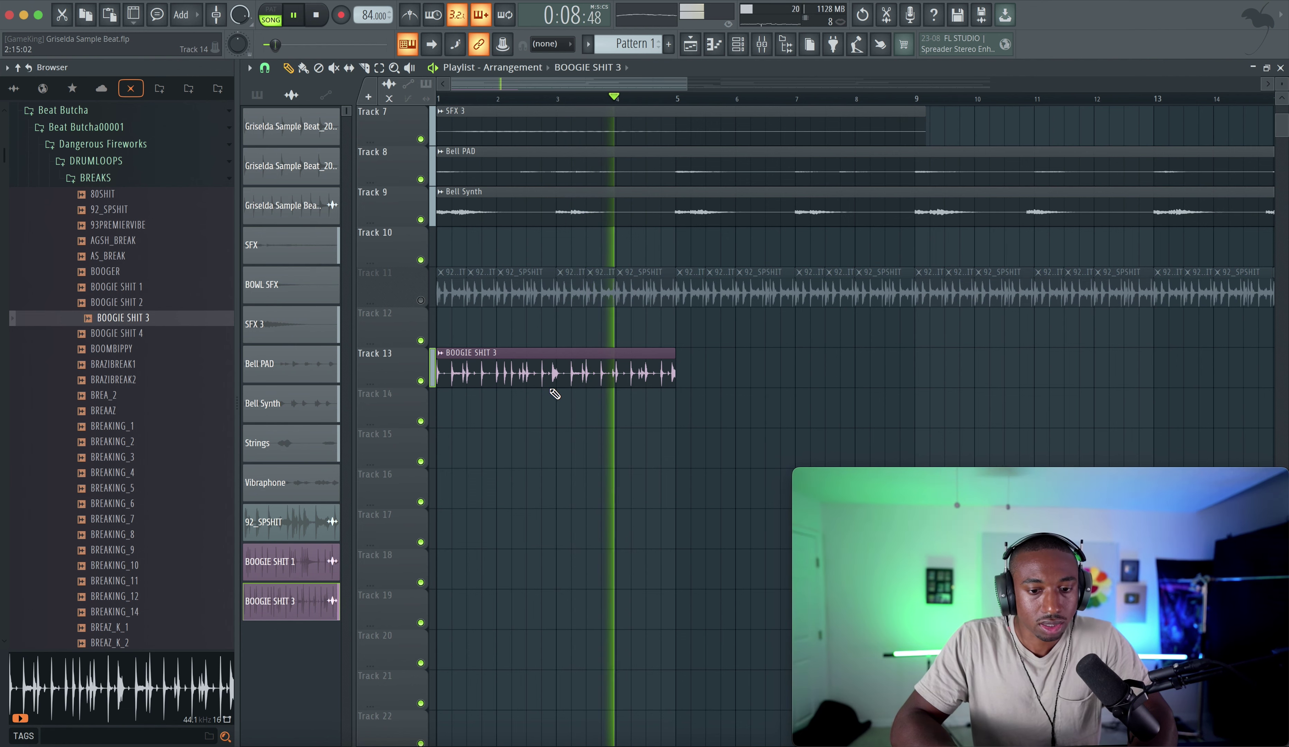
scroll(494, 380, "up", 6)
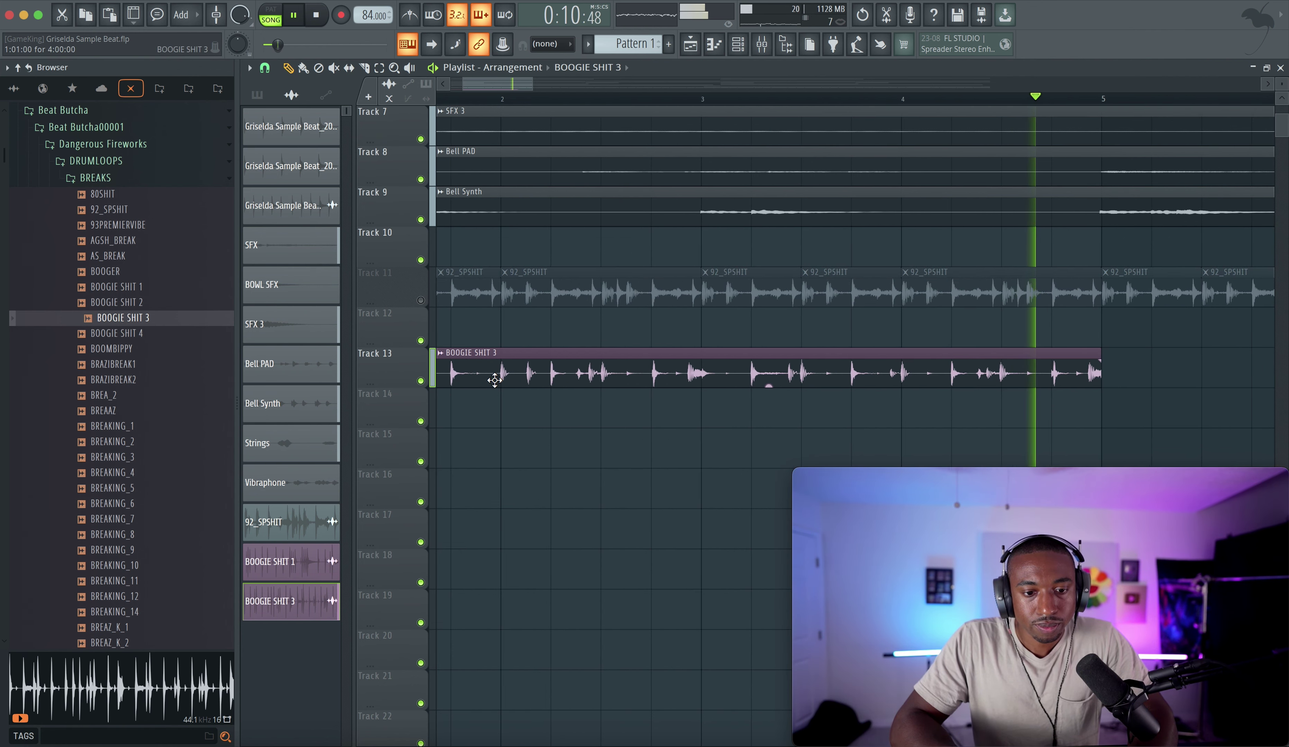
key("space")
left_click_drag(515, 361, 519, 361)
key("space")
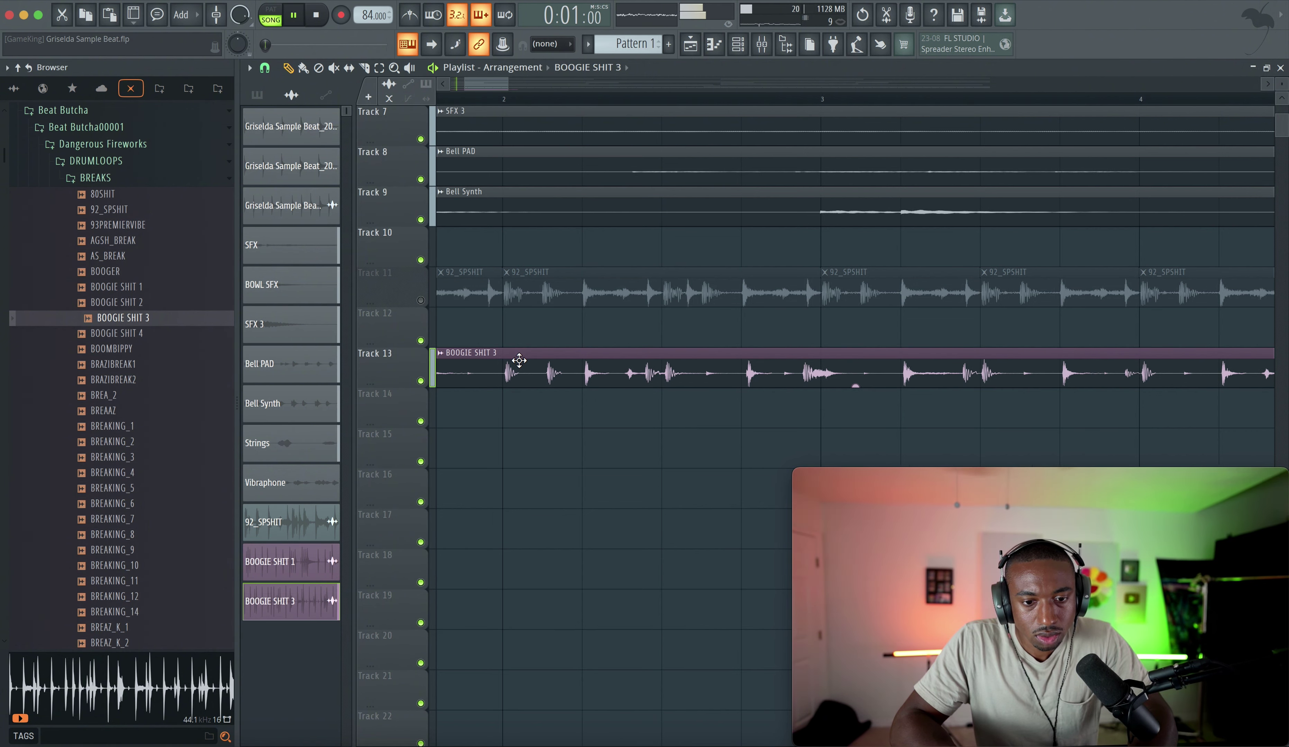
scroll(519, 361, "down", 3)
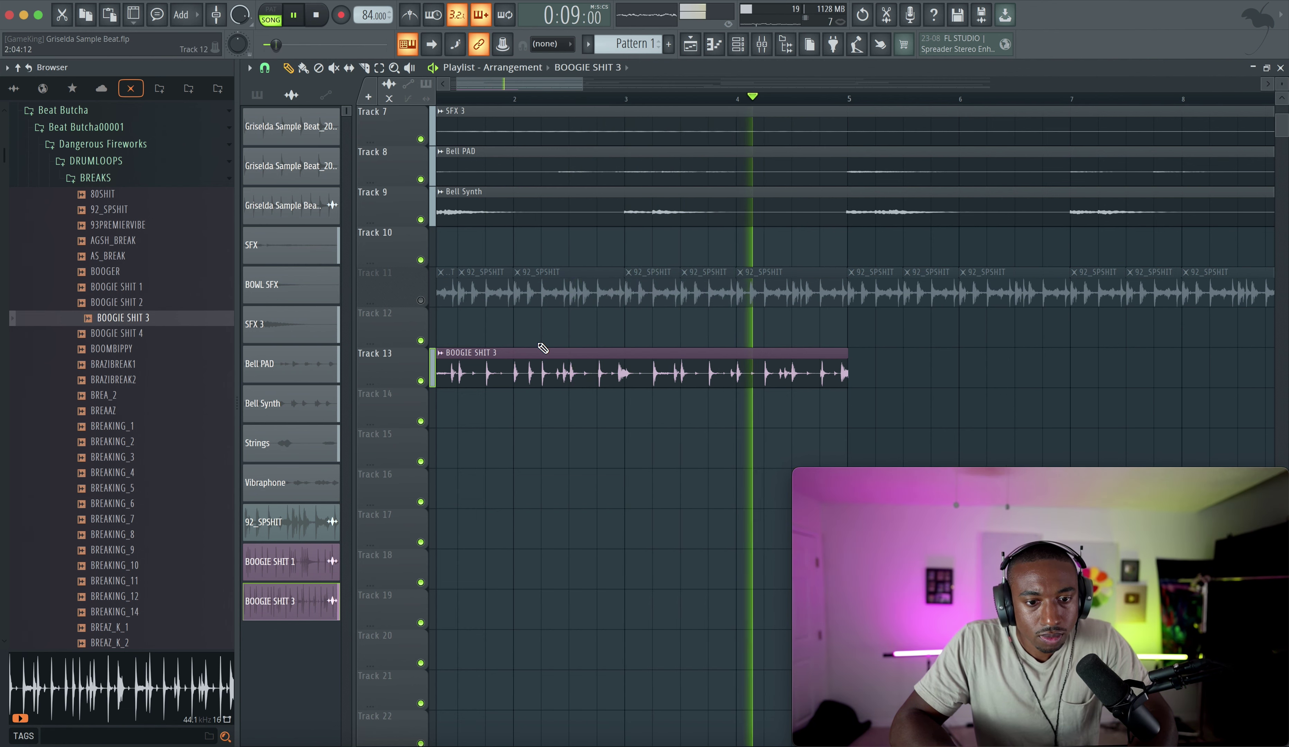
scroll(542, 346, "down", 2)
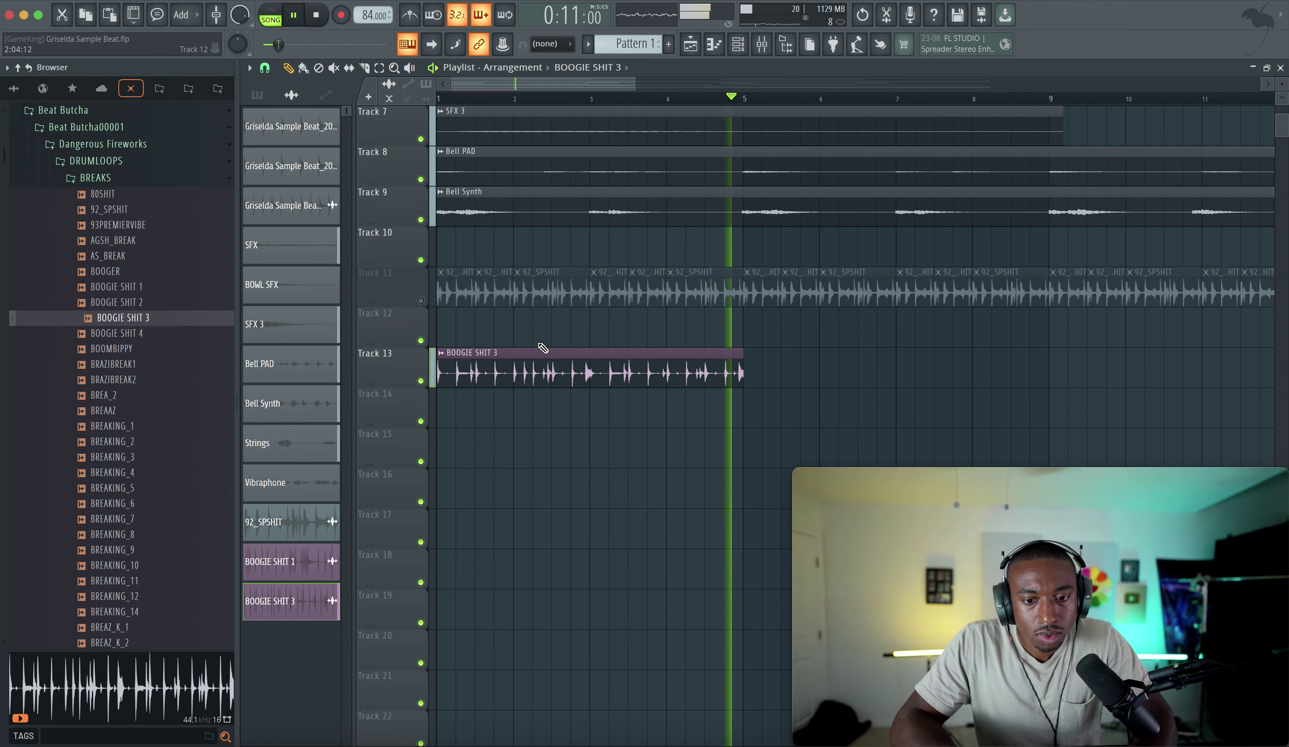
key("space")
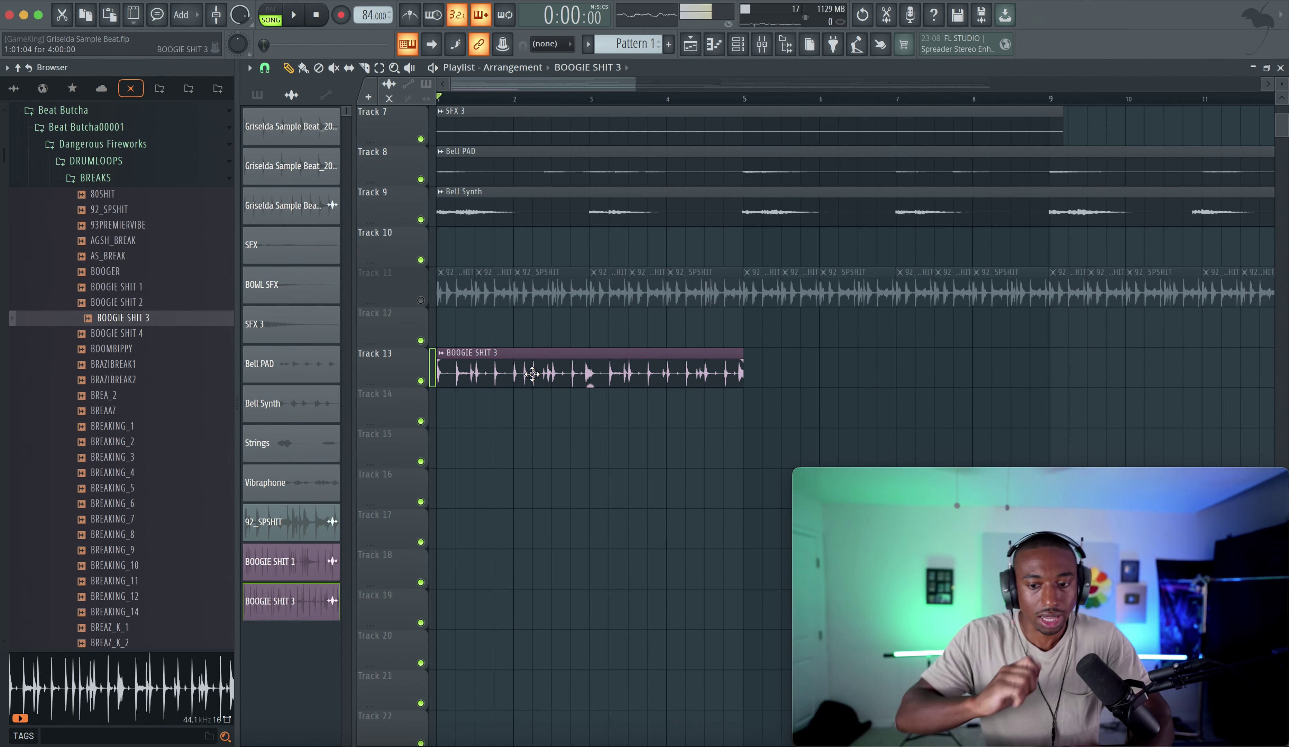
Slice the BOOGIE SHIT 3 clip on Track 13 at beat 3 of bar 1.
key("space")
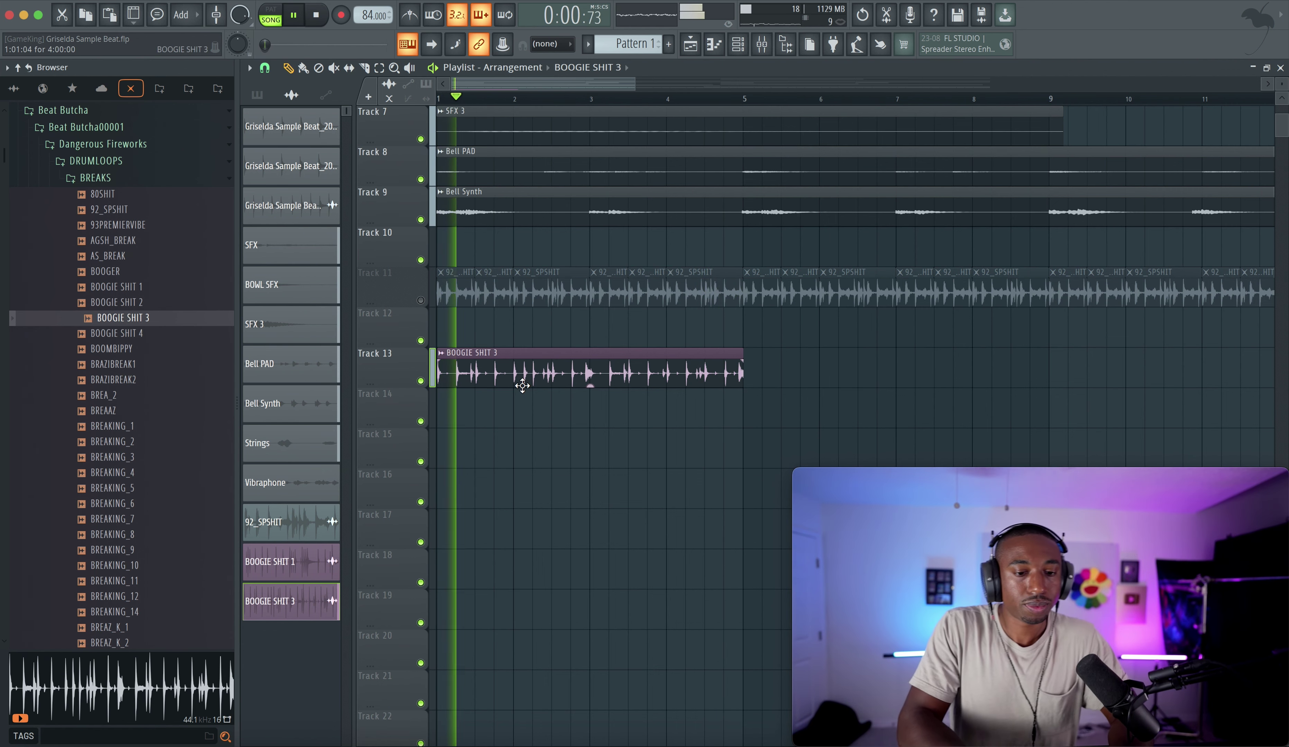
key("space")
key("space")
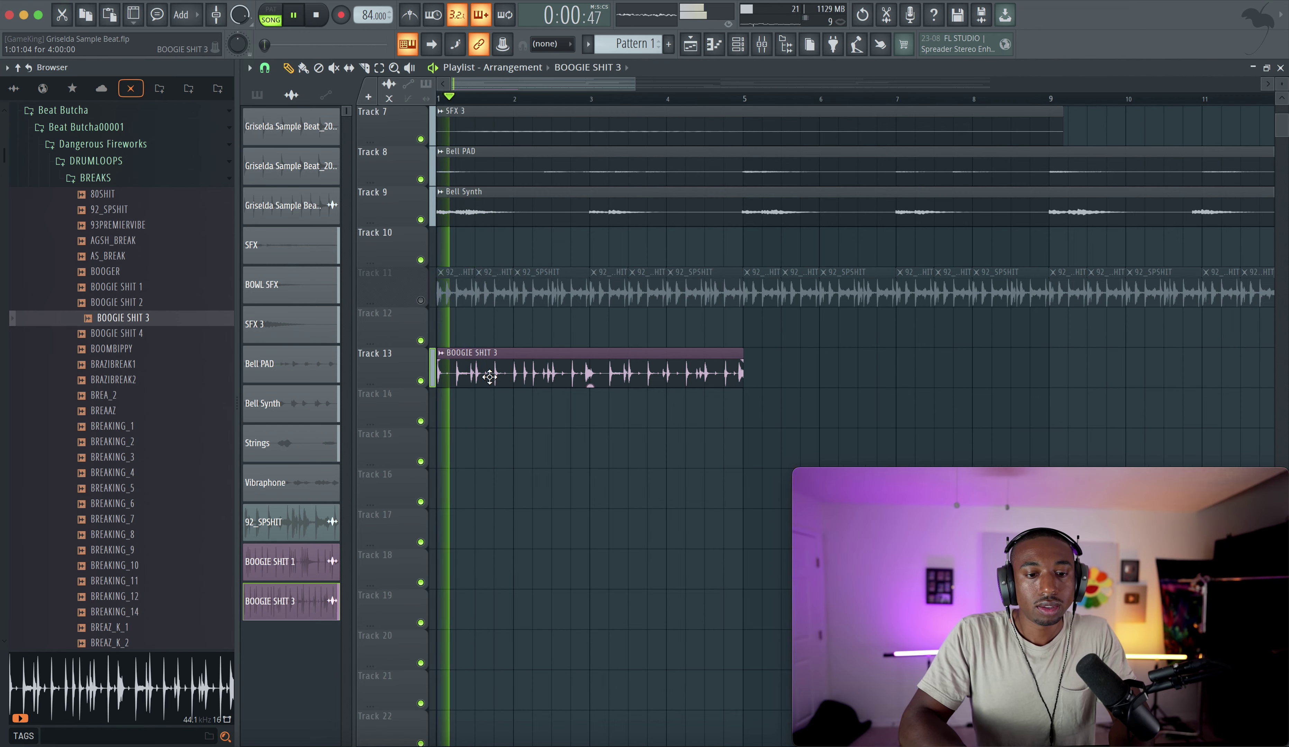
scroll(489, 377, "up", 4)
scroll(473, 291, "up", 1)
key("space")
key("space")
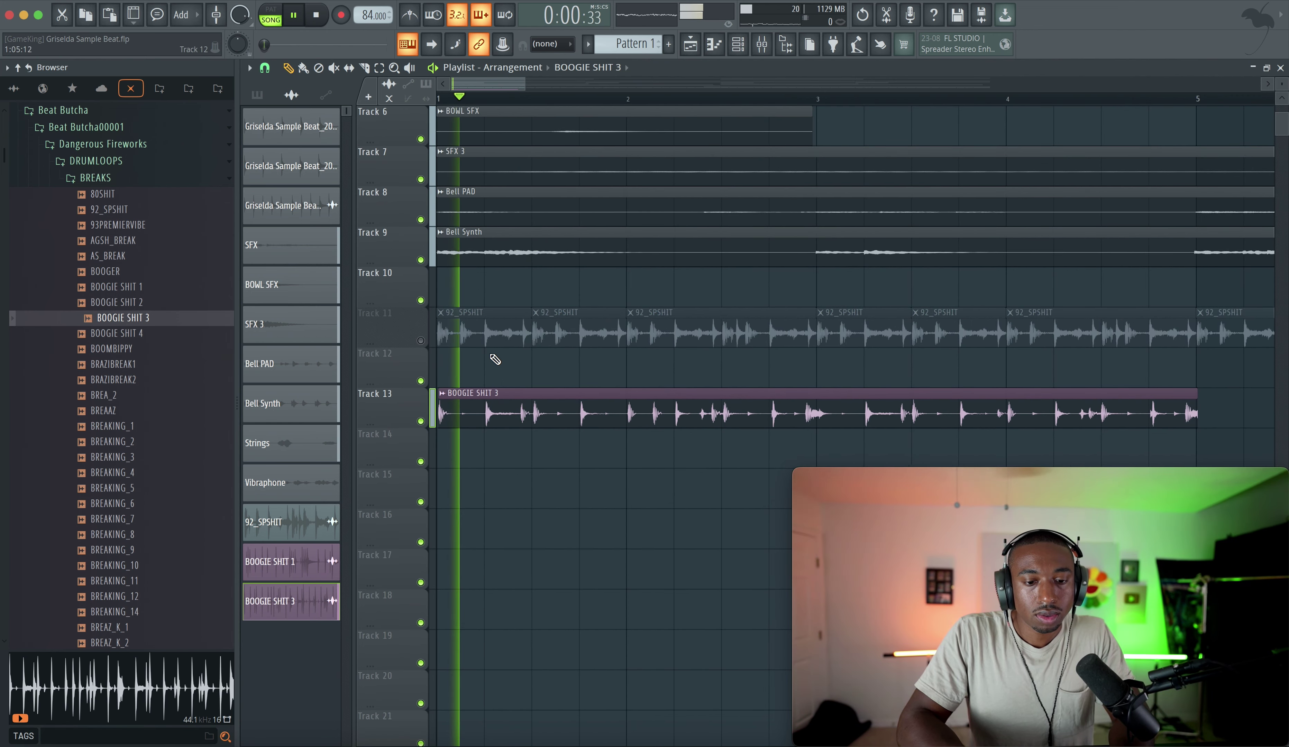
scroll(553, 360, "up", 4)
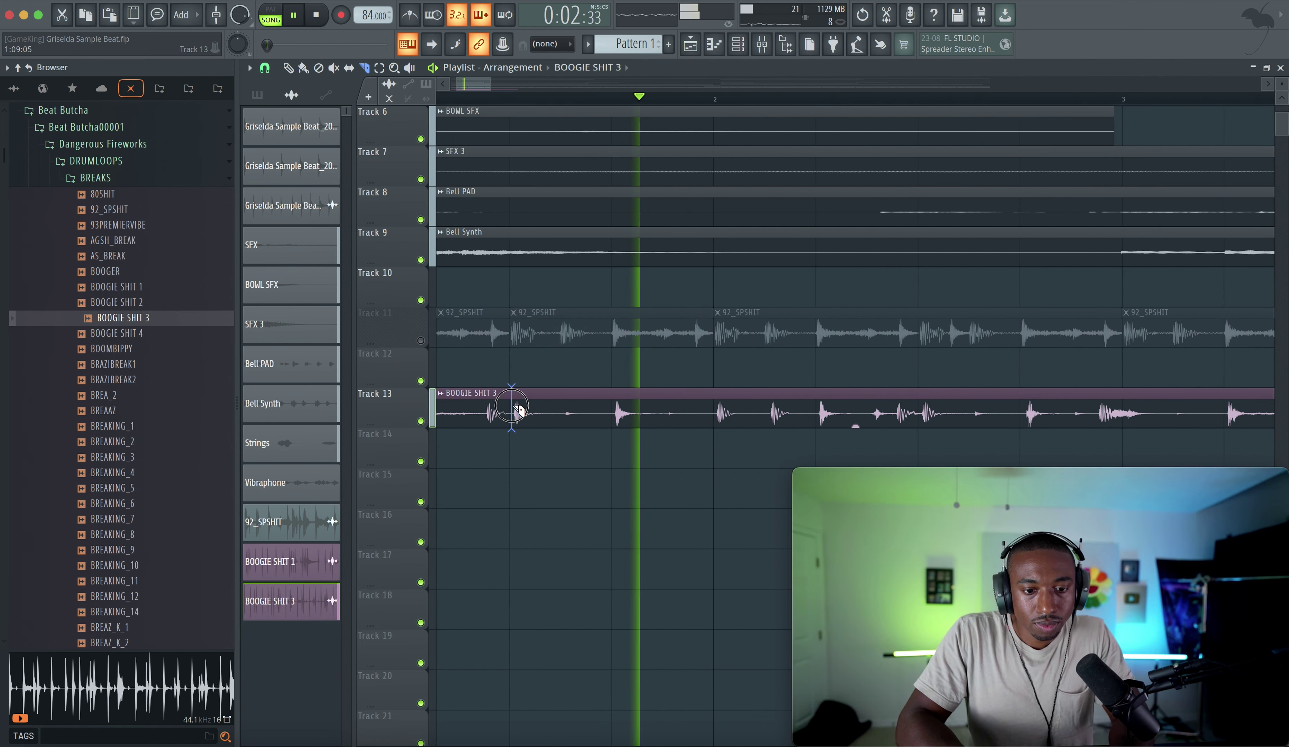
left_click(513, 402)
Try removing a short piece of BOOGIE SHIT 3 directly after the beat 3 cut, play the break, and undo the removal.
left_click_drag(514, 404, 559, 394)
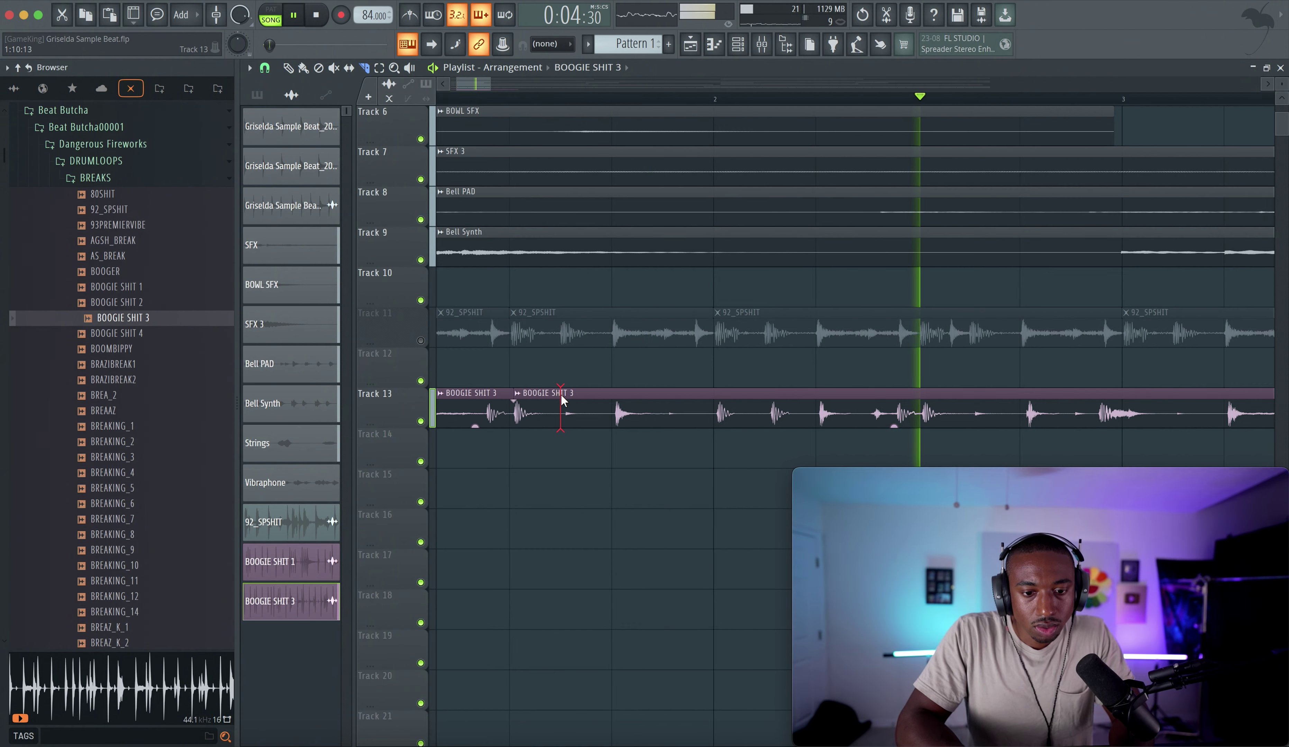
key("space")
scroll(565, 397, "up", 1)
key("space")
scroll(613, 429, "down", 4)
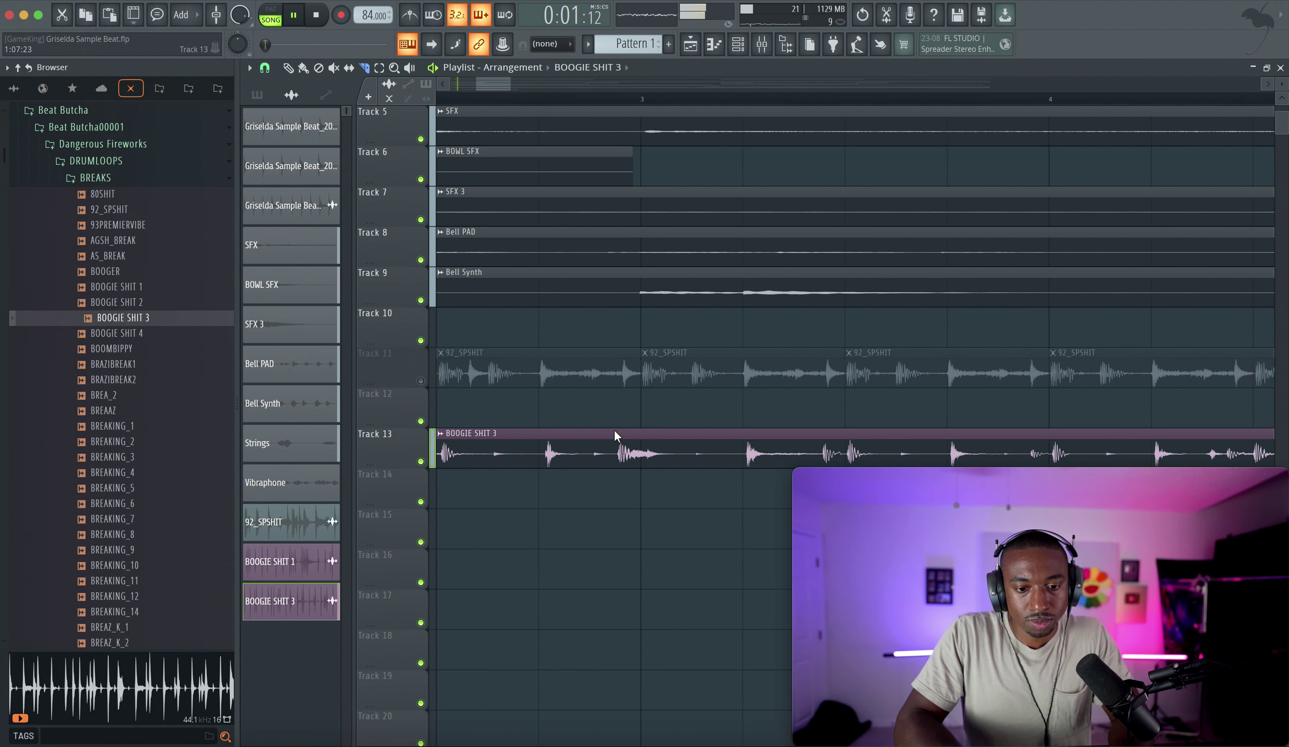
scroll(602, 442, "up", 3)
scroll(605, 444, "down", 1)
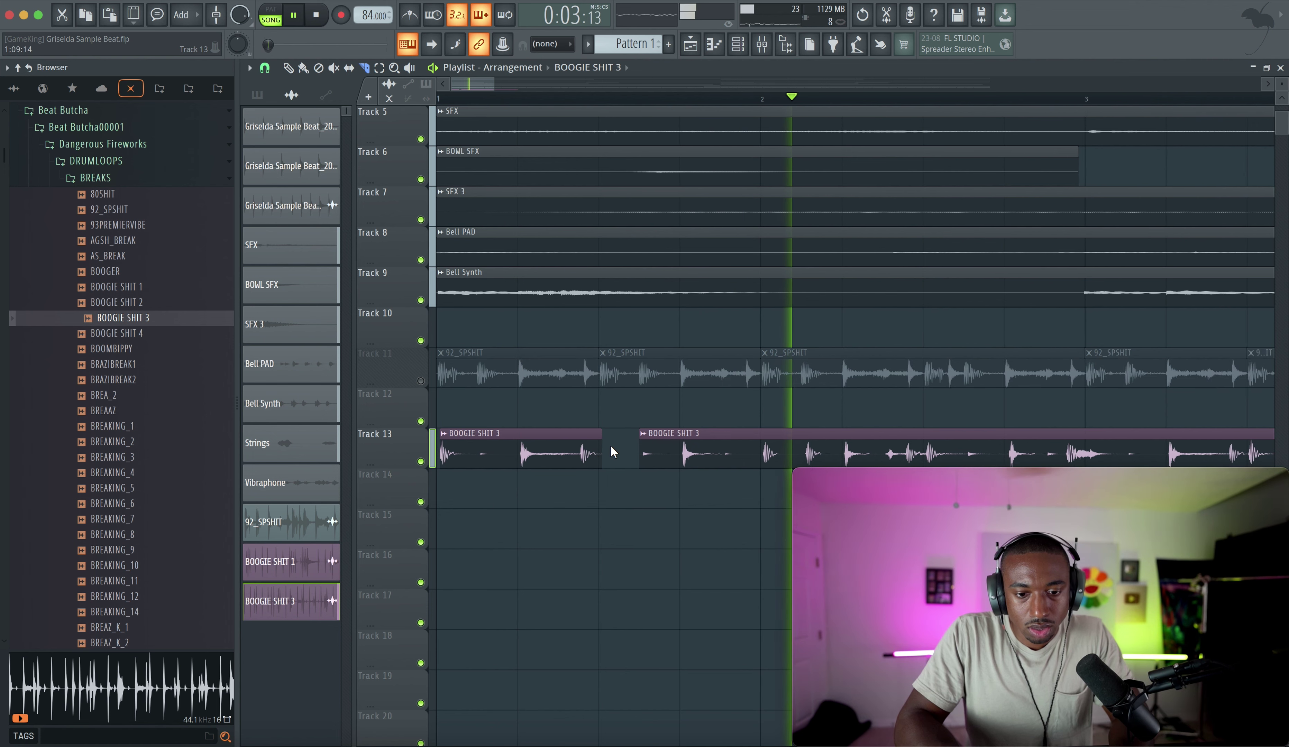
key("space")
key("ctrl+z")
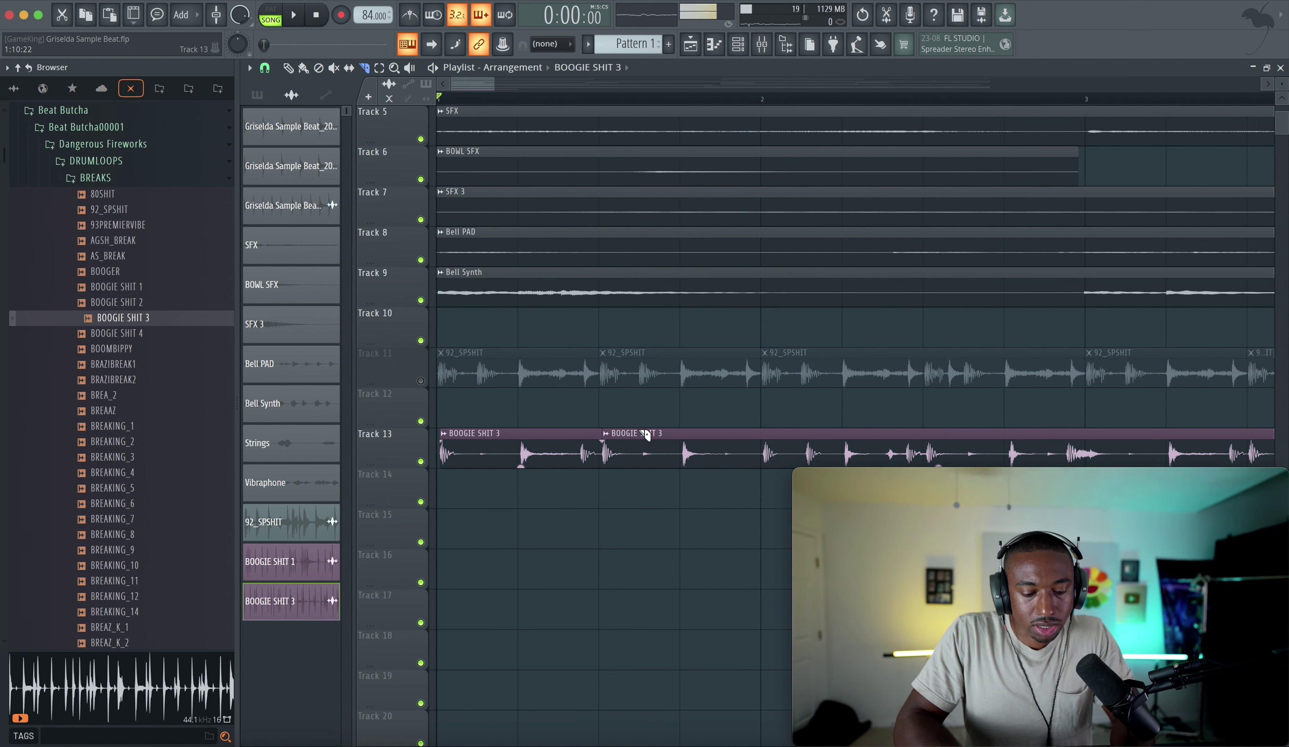
Slice BOOGIE SHIT 3 again shortly after beat 3 of bar 1, and slip the audio inside the short slice with 1/2 beat snap.
scroll(645, 434, "up", 2)
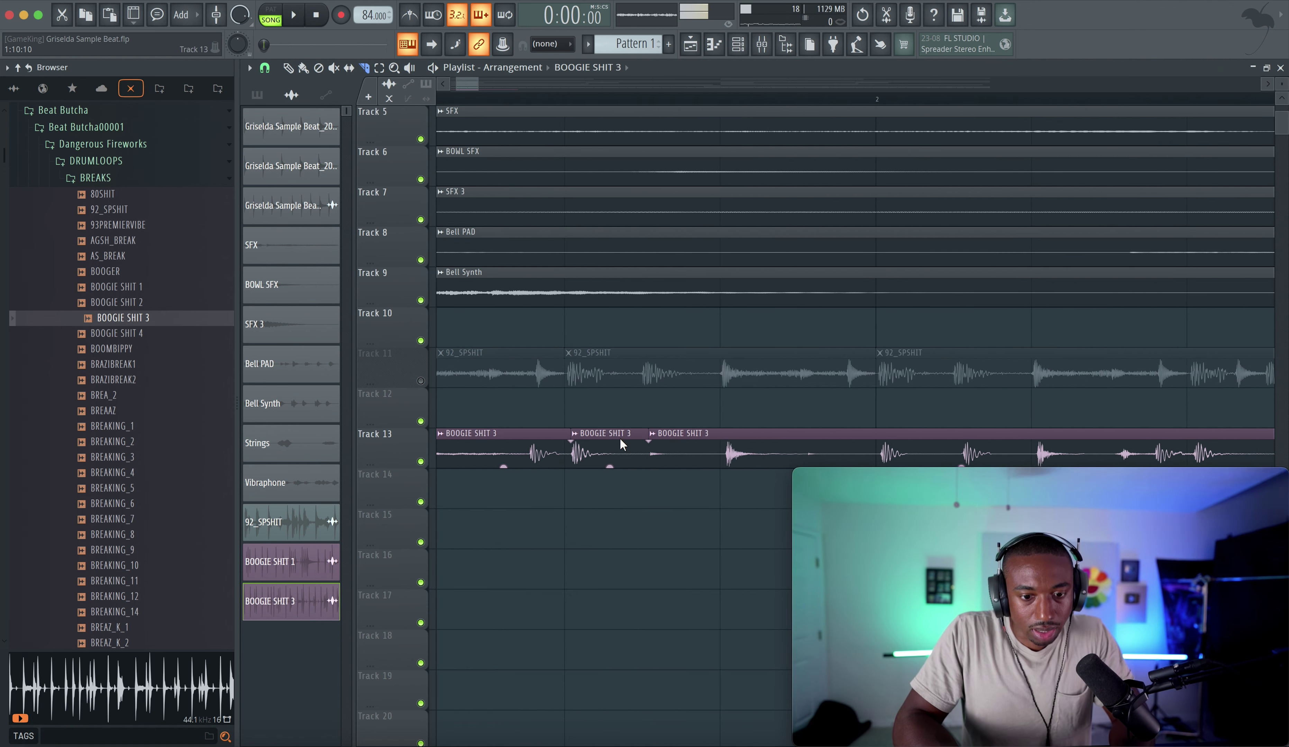
scroll(524, 326, "down", 2)
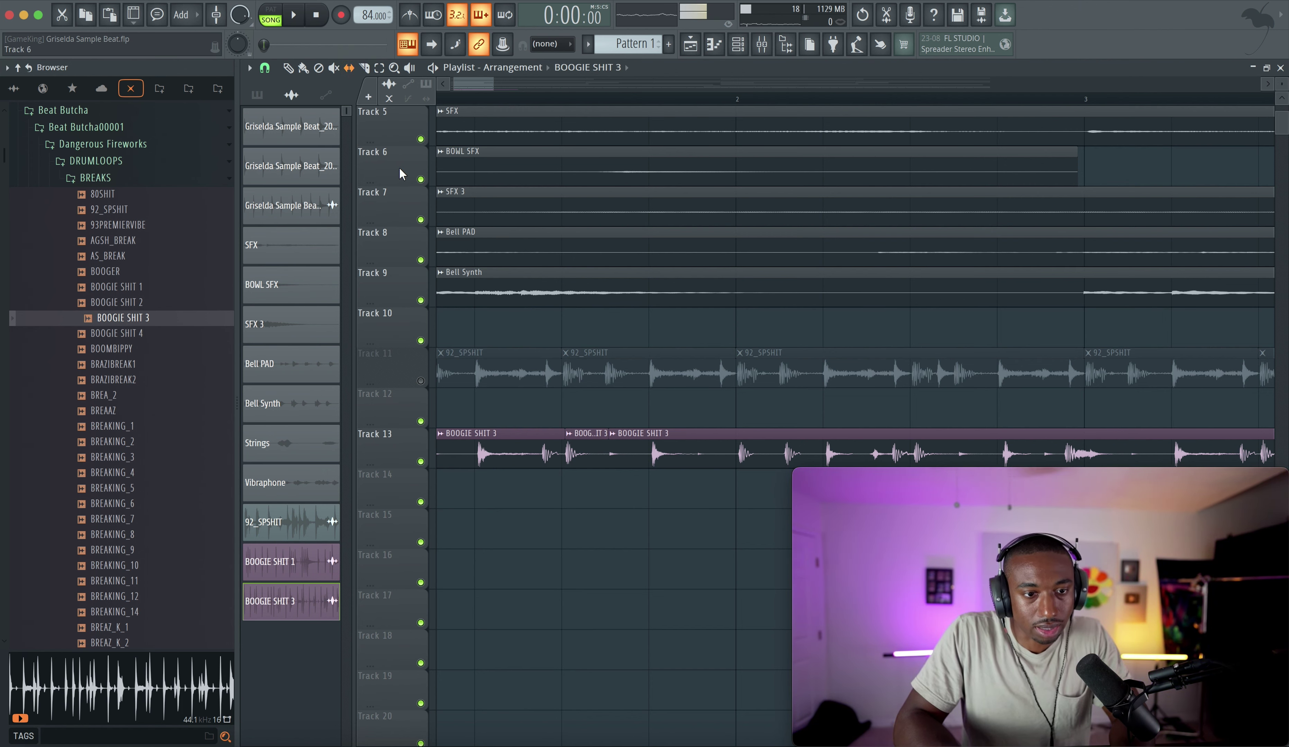
left_click(272, 70)
left_click(288, 277)
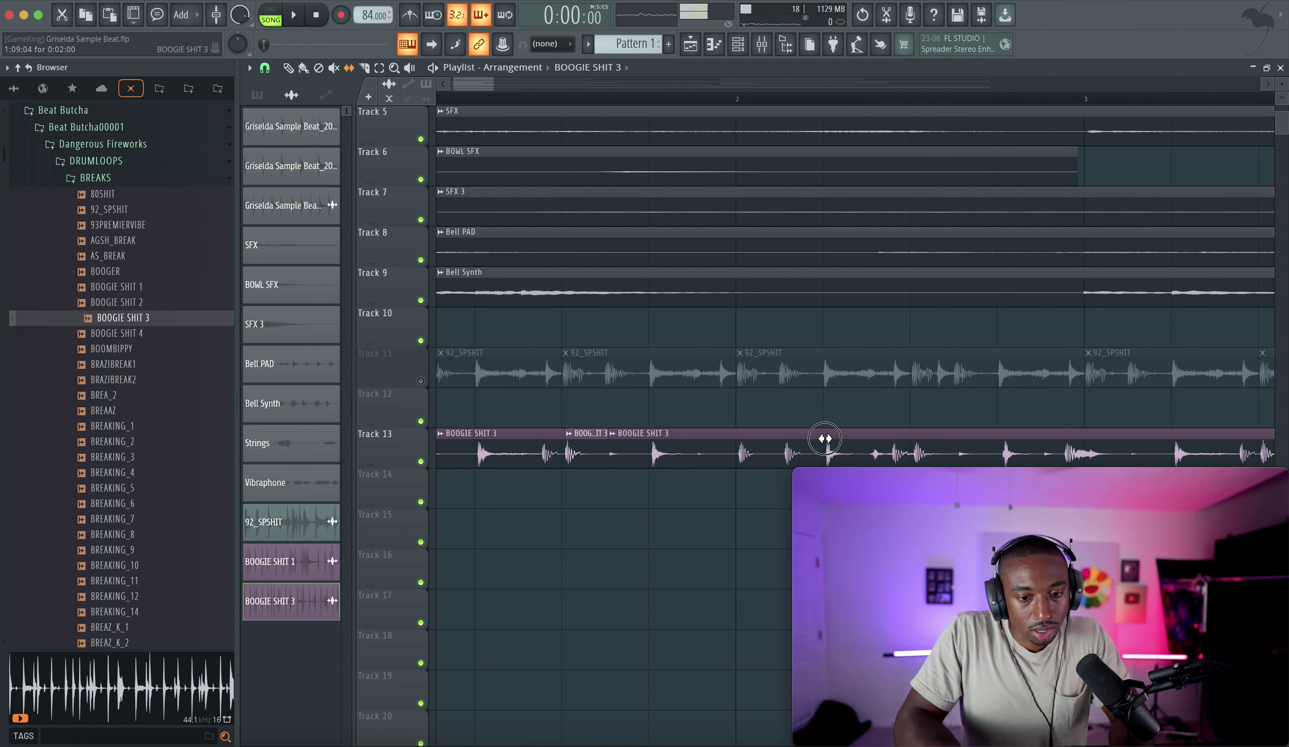
left_click(264, 69)
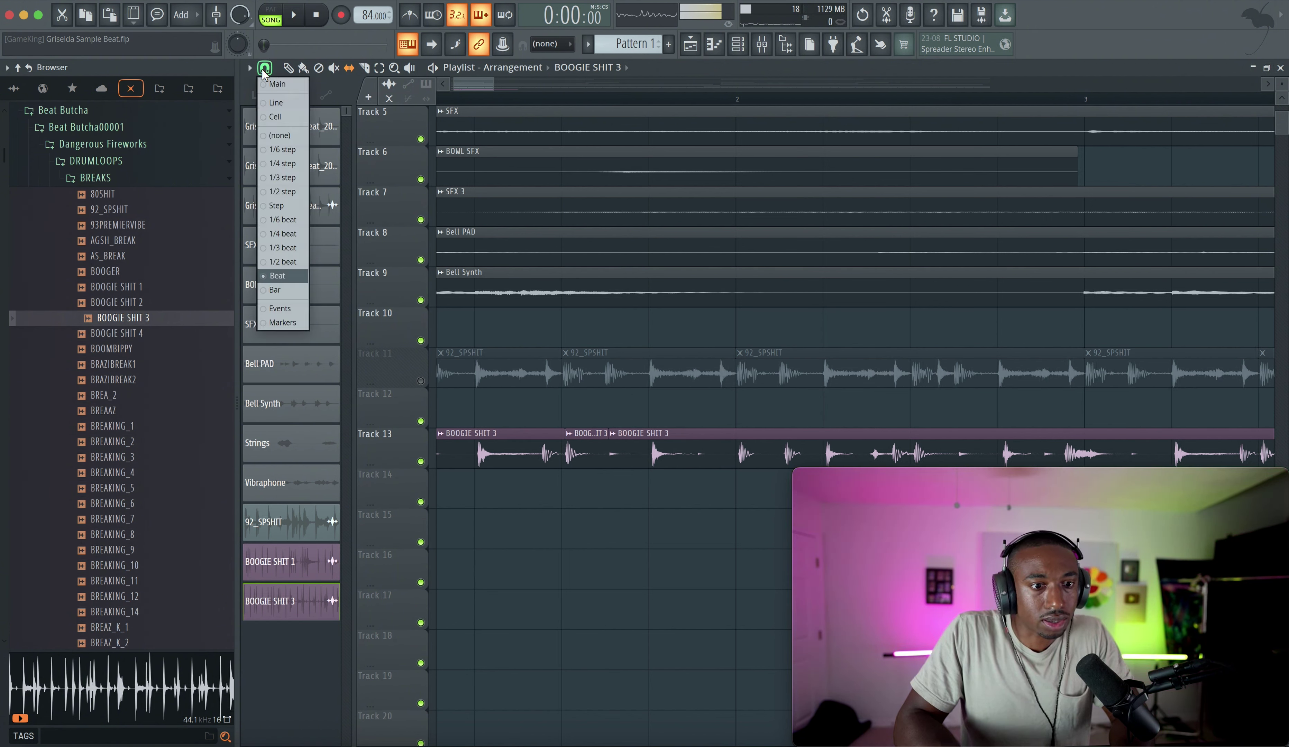
left_click(277, 261)
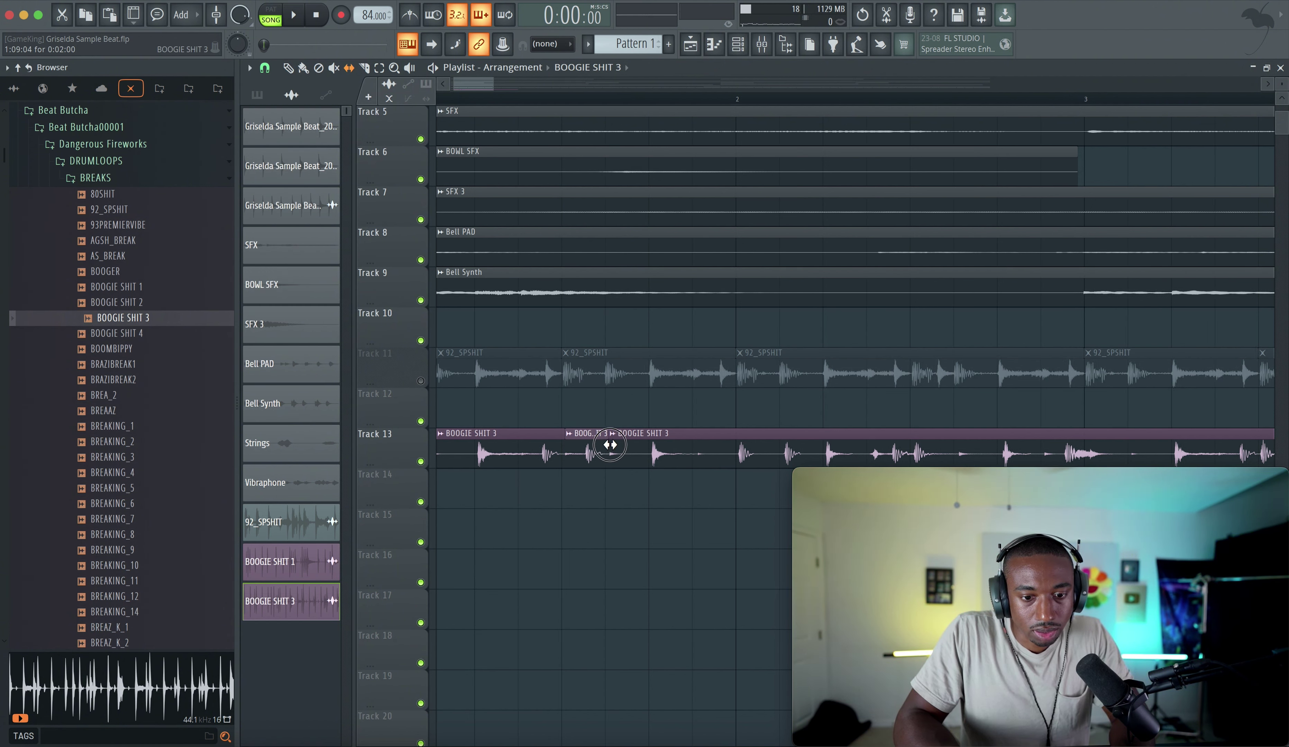
key("space")
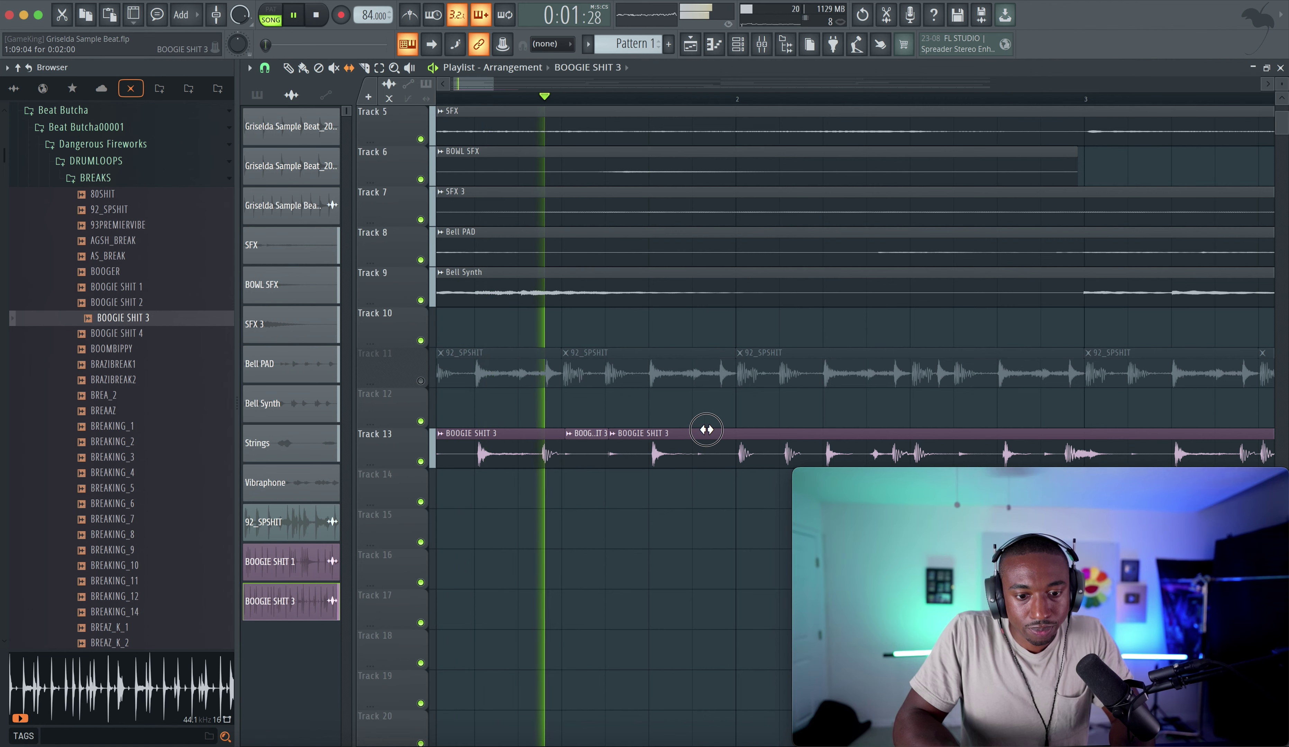
key("space")
Select the short slice after beat 3 on Track 13, play the arrangement, and set the snap to 1/6 beat.
left_click(586, 463)
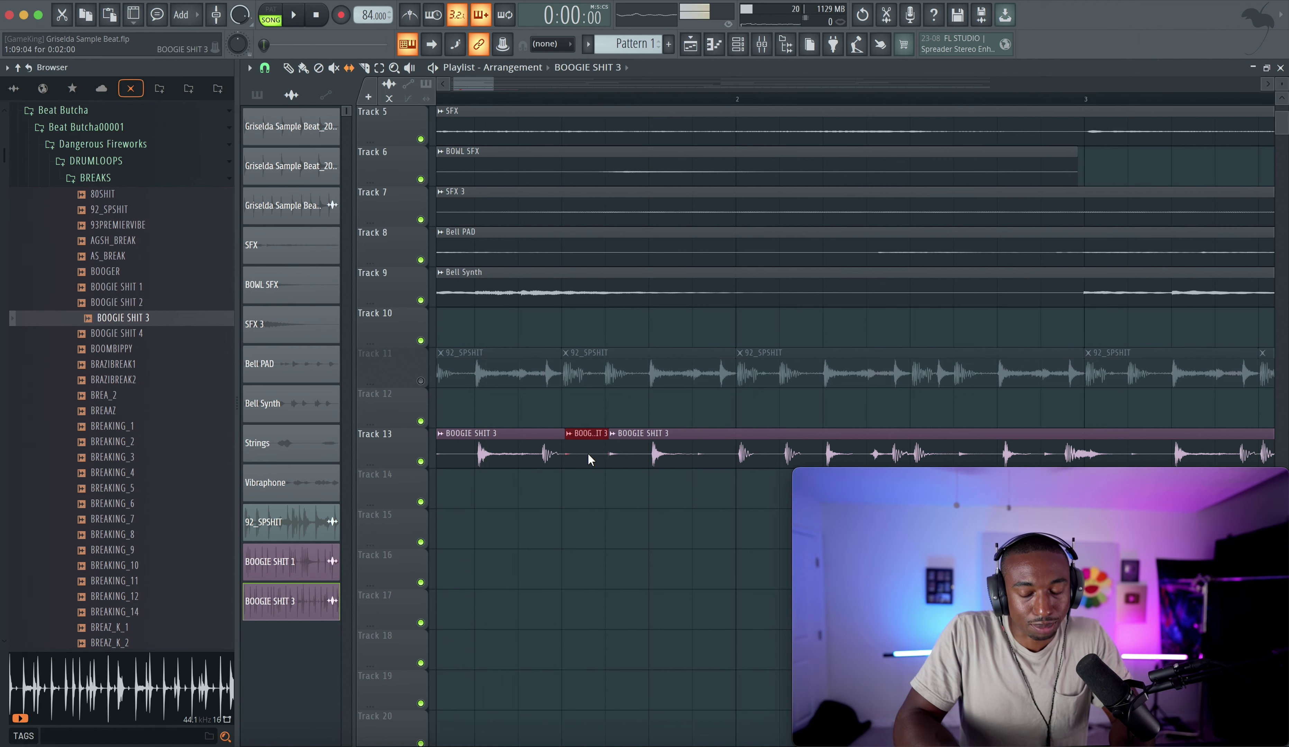
scroll(579, 531, "down", 2)
key("space")
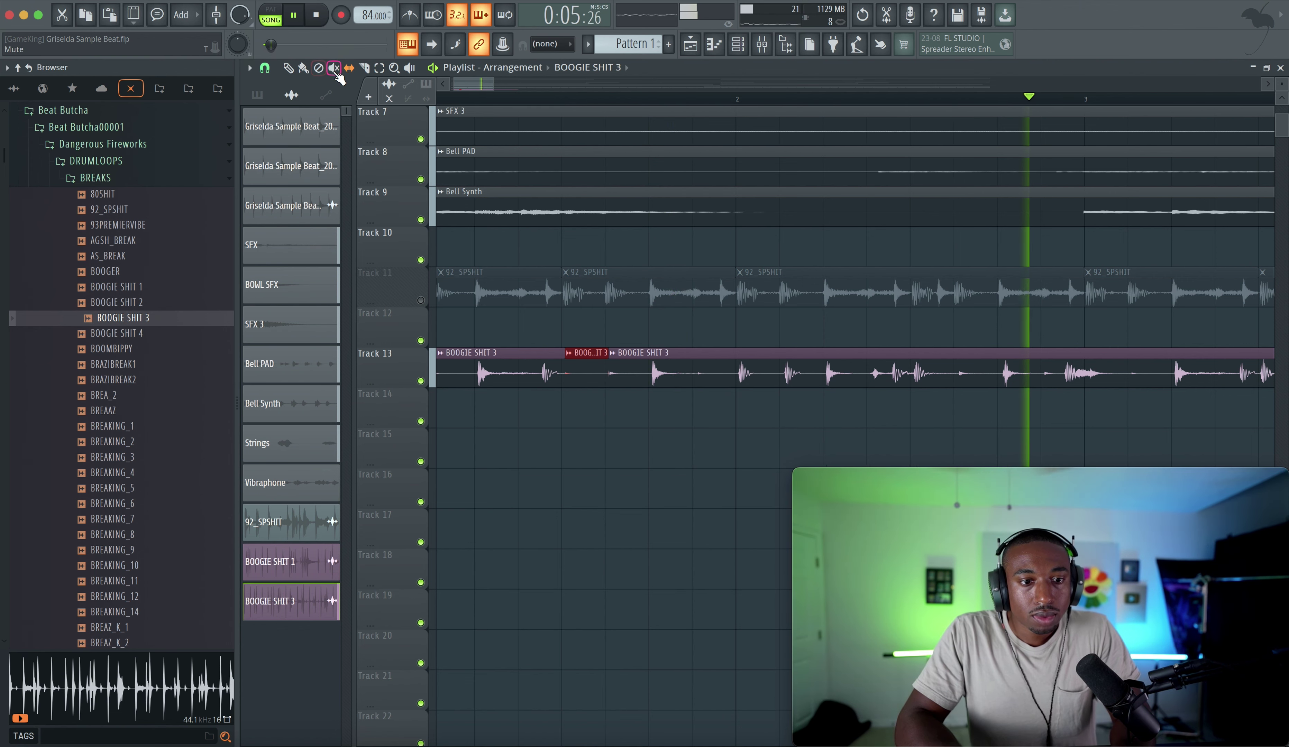
left_click(268, 69)
left_click(282, 220)
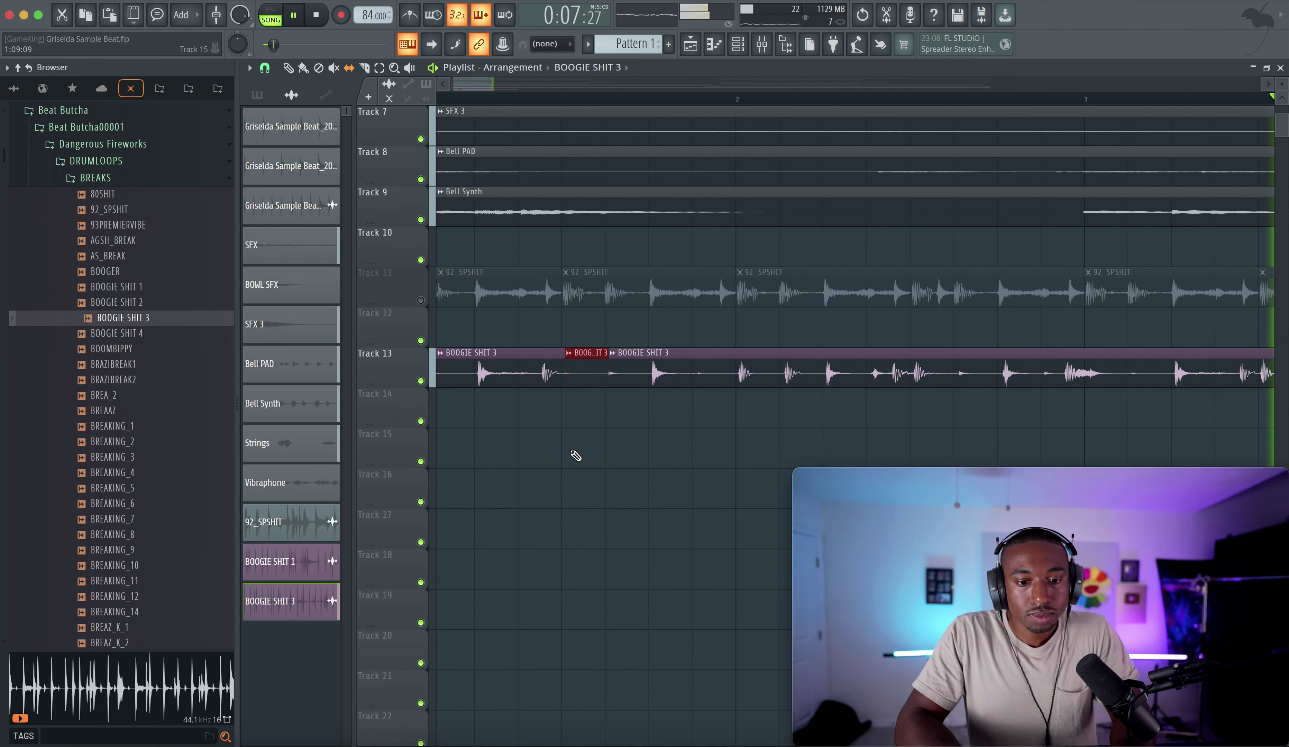
key("space")
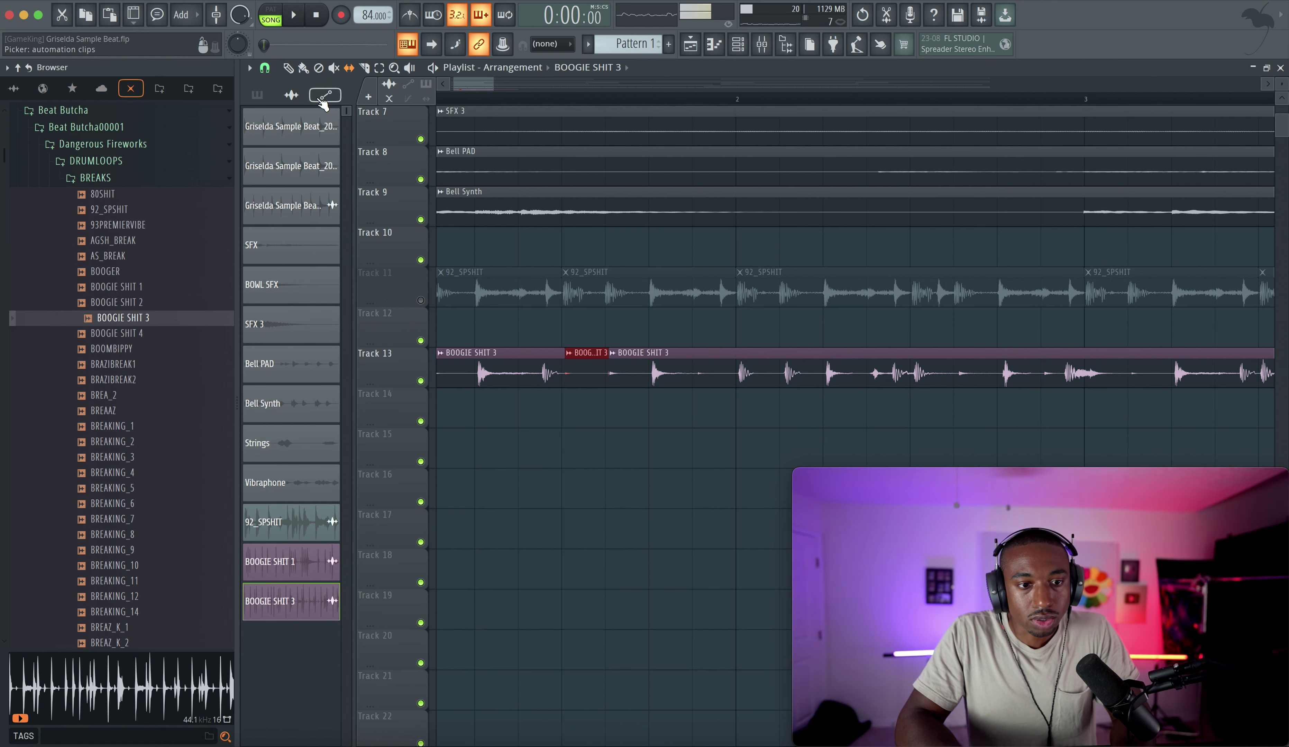
Slice out the hit just before beat 3 of bar 1 on Track 13 and copy it to Track 14 just before bar 2.
left_click(365, 68)
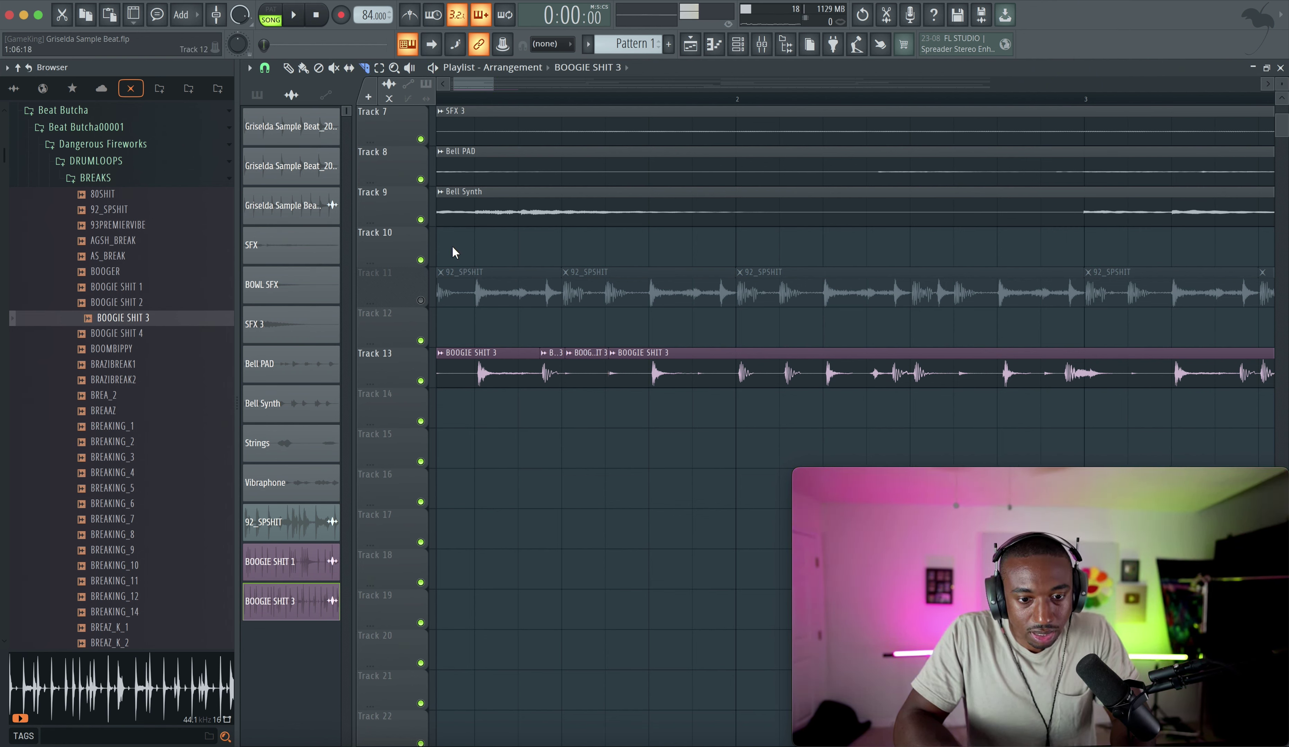
key("p")
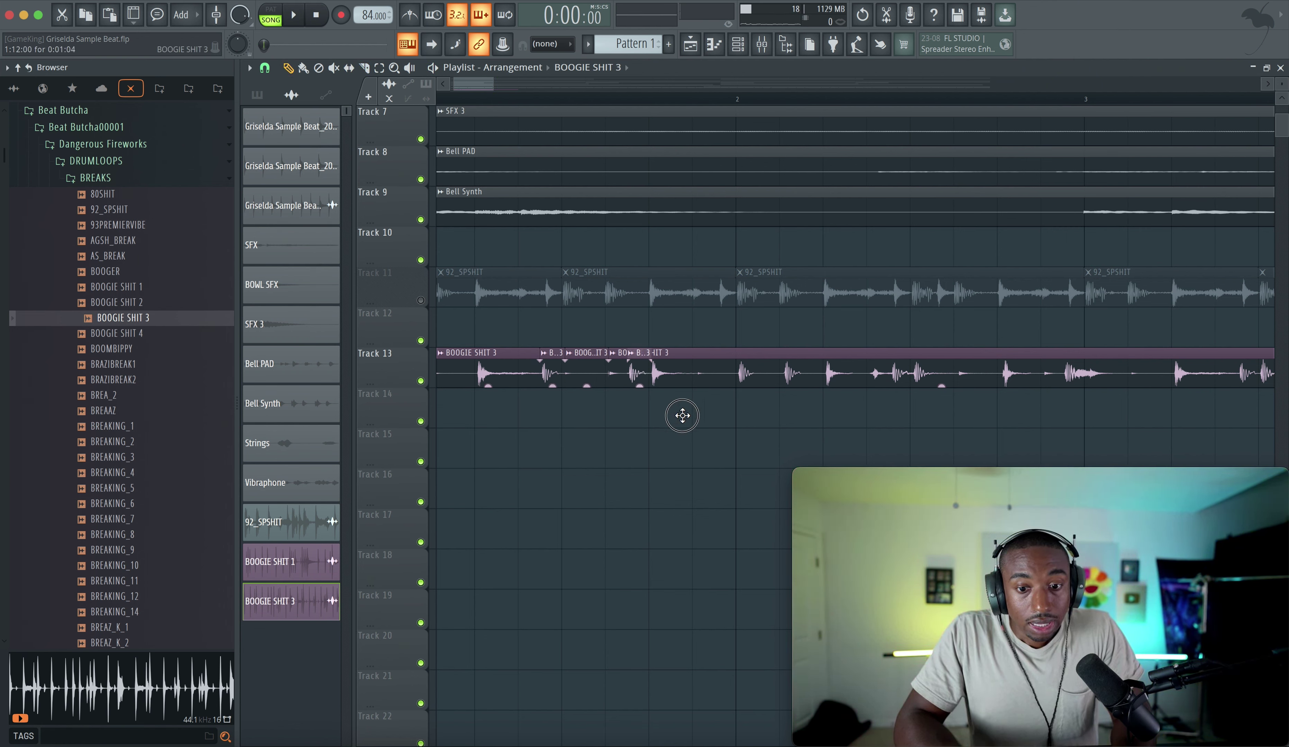
scroll(717, 382, "up", 2)
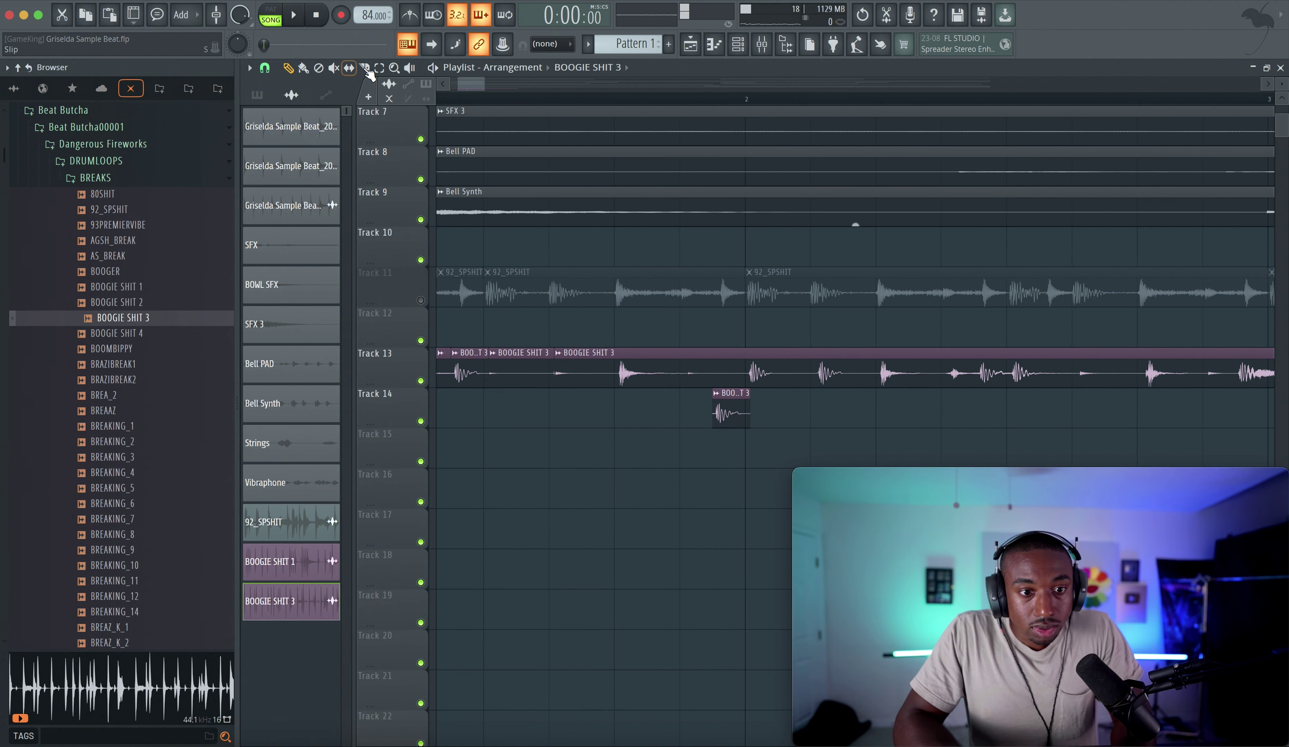
Cut out the part of the Track 13 clip spanning the Track 14 copy, and play the edited break.
scroll(718, 292, "up", 3)
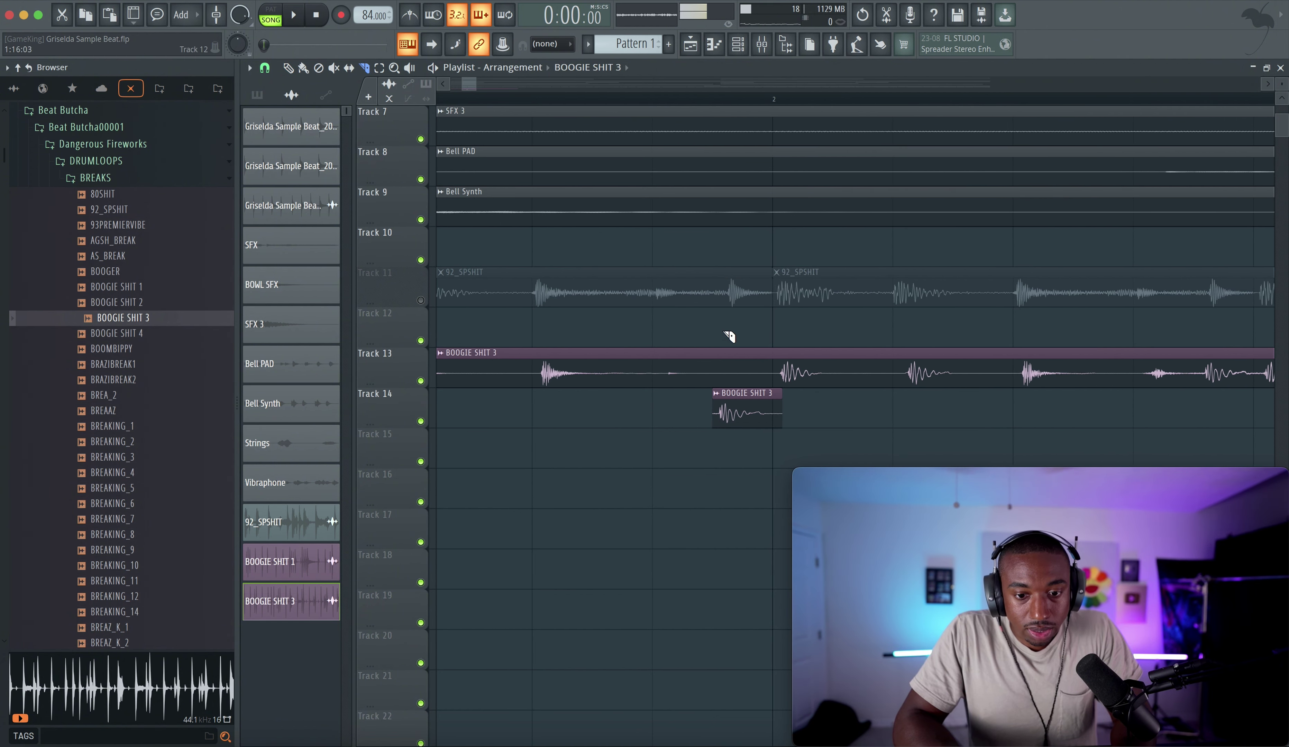
left_click(712, 360)
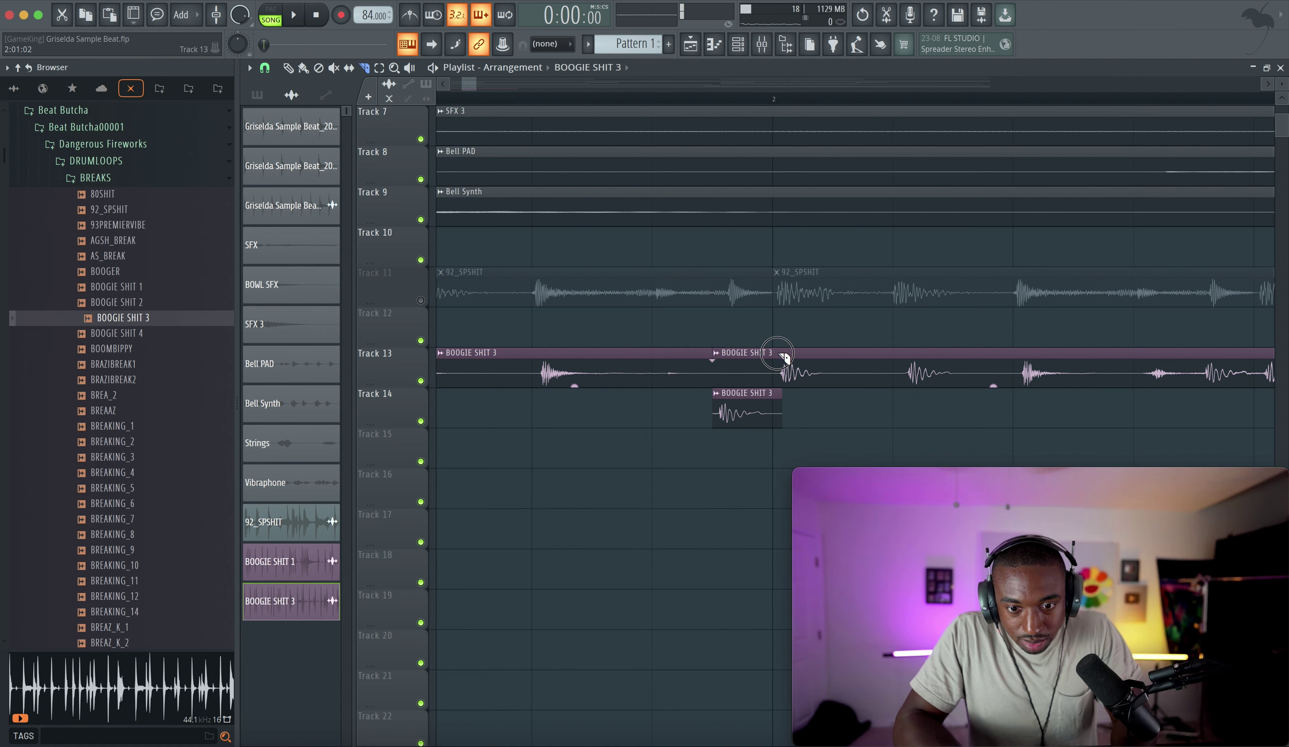
right_click(764, 357)
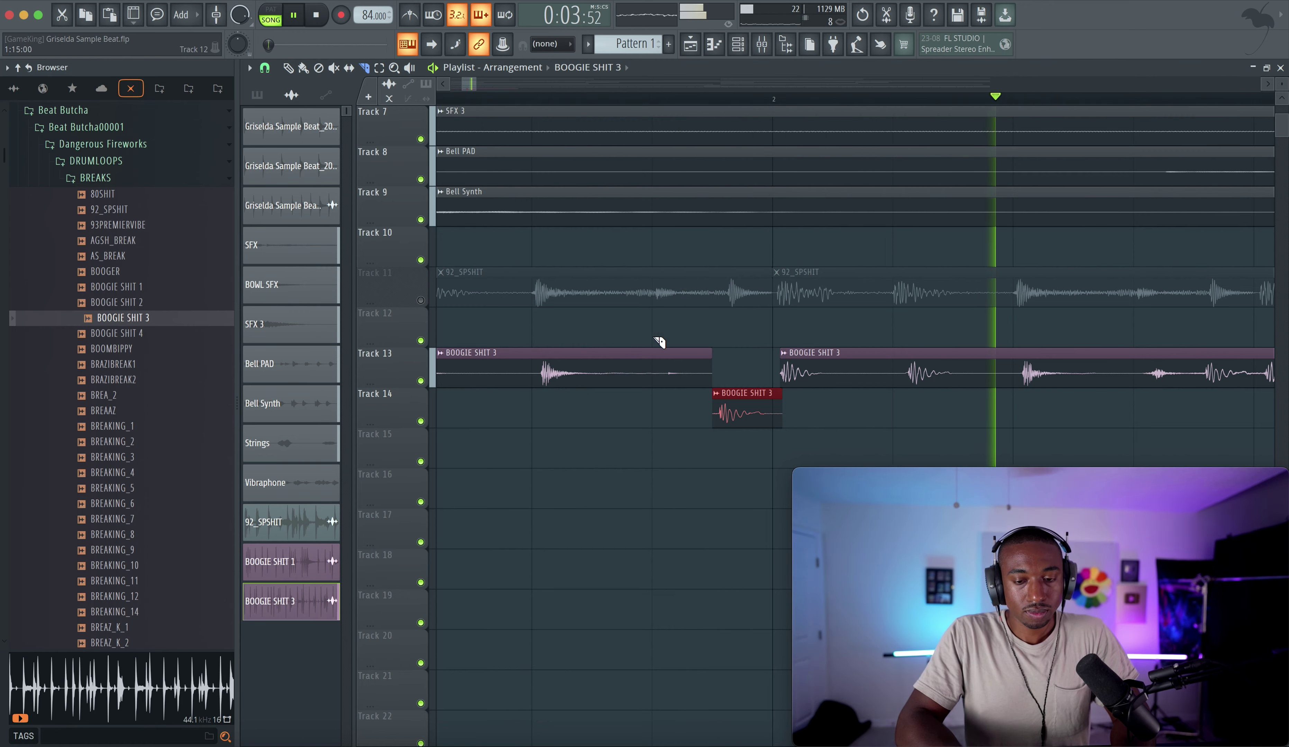
scroll(659, 343, "down", 4)
scroll(660, 342, "right", 5)
scroll(585, 364, "down", 3)
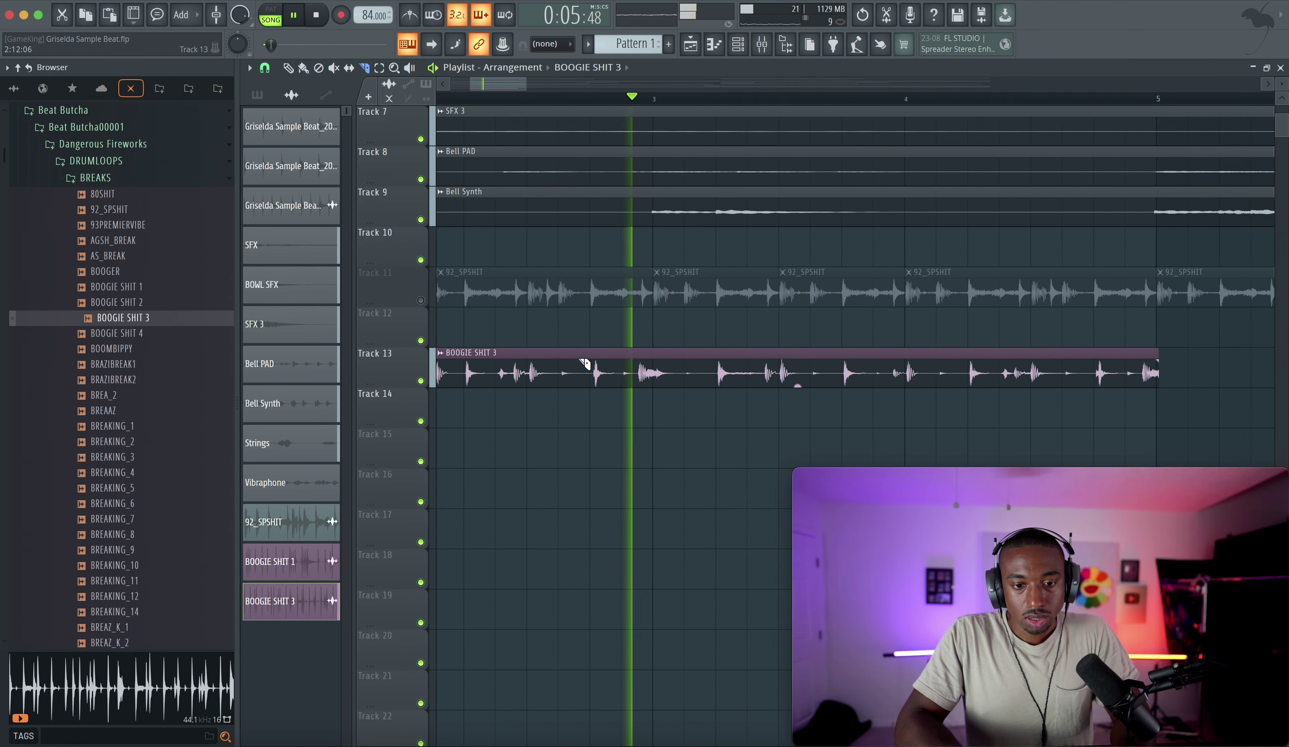
key("space")
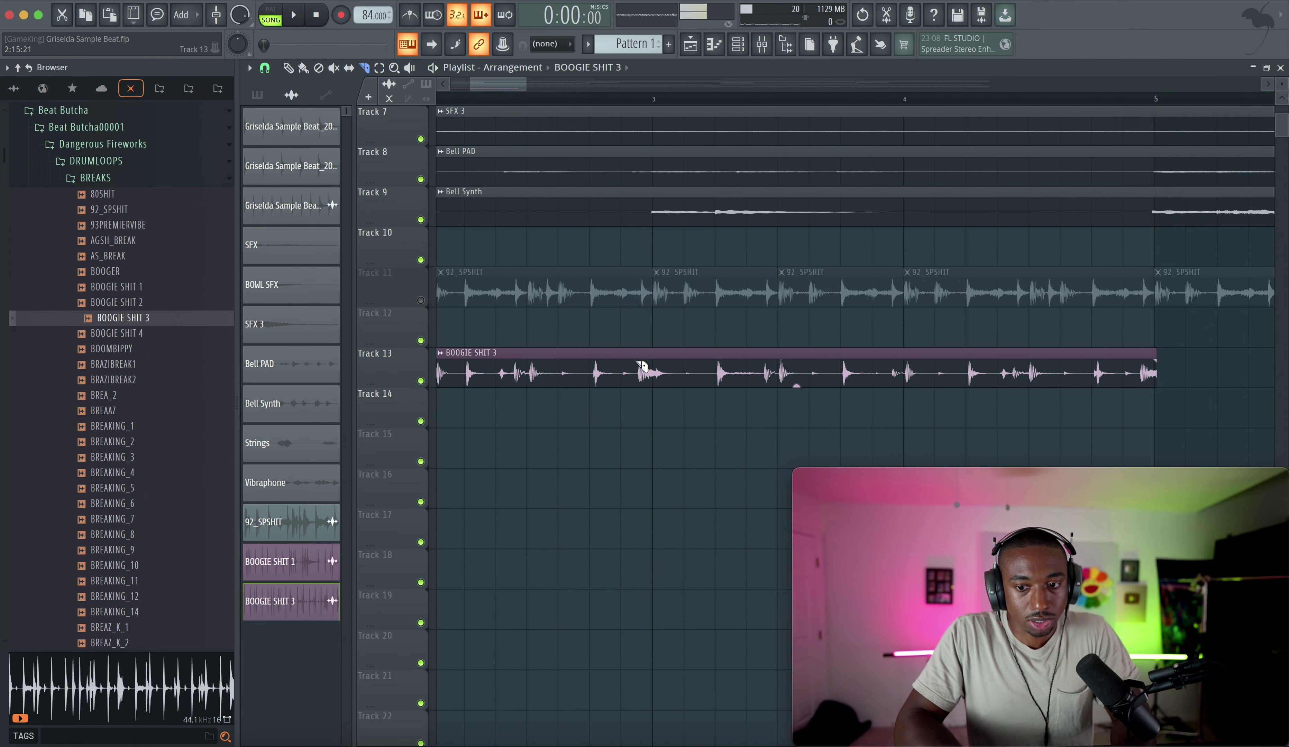
Slice the BOOGIE SHIT 3 clip at bar 3 on Track 13 and delete the part after it.
key("space")
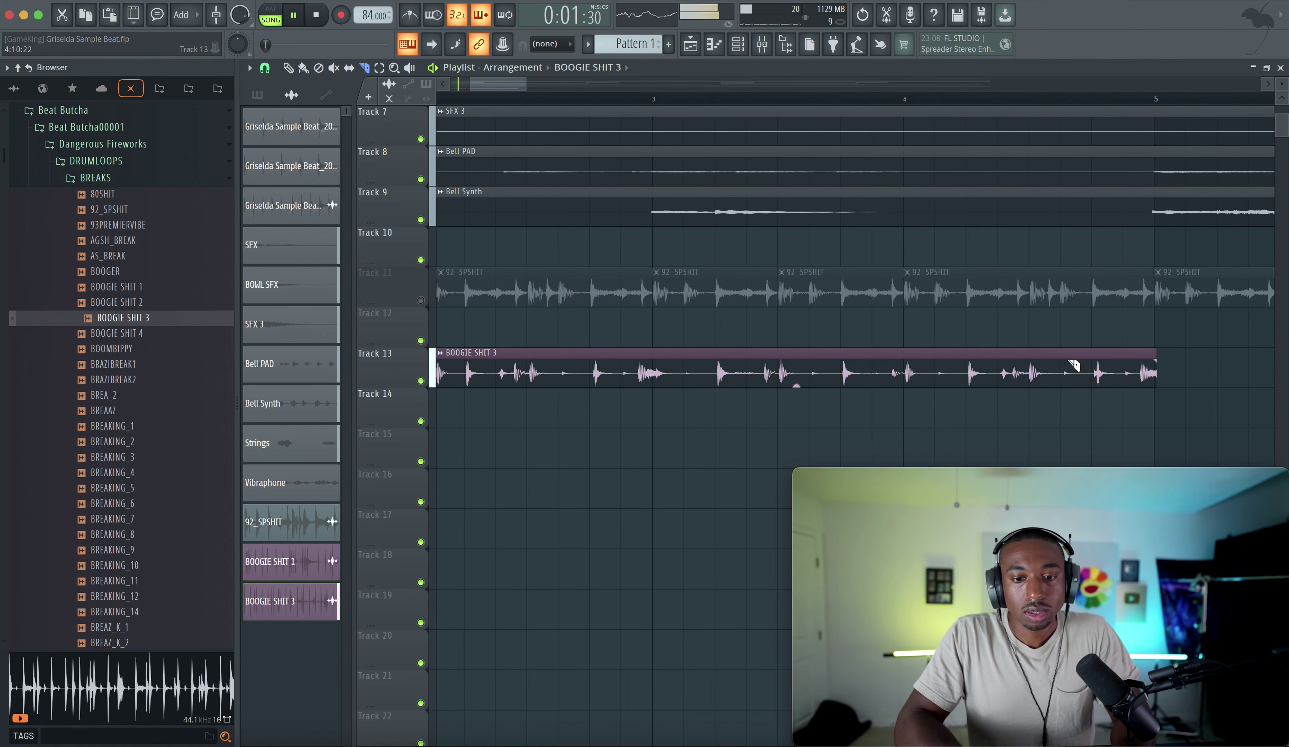
left_click(655, 357)
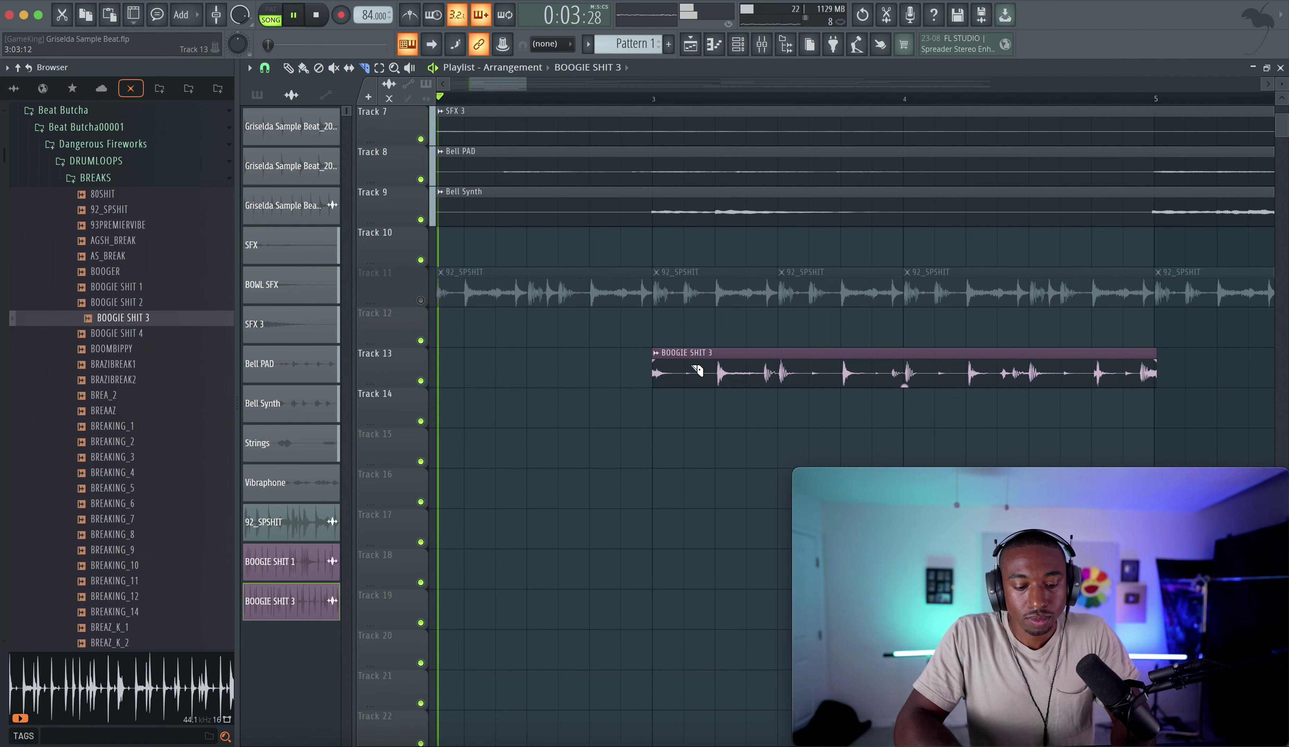
key("ctrl+z")
left_click(653, 360)
left_click(678, 362, "super")
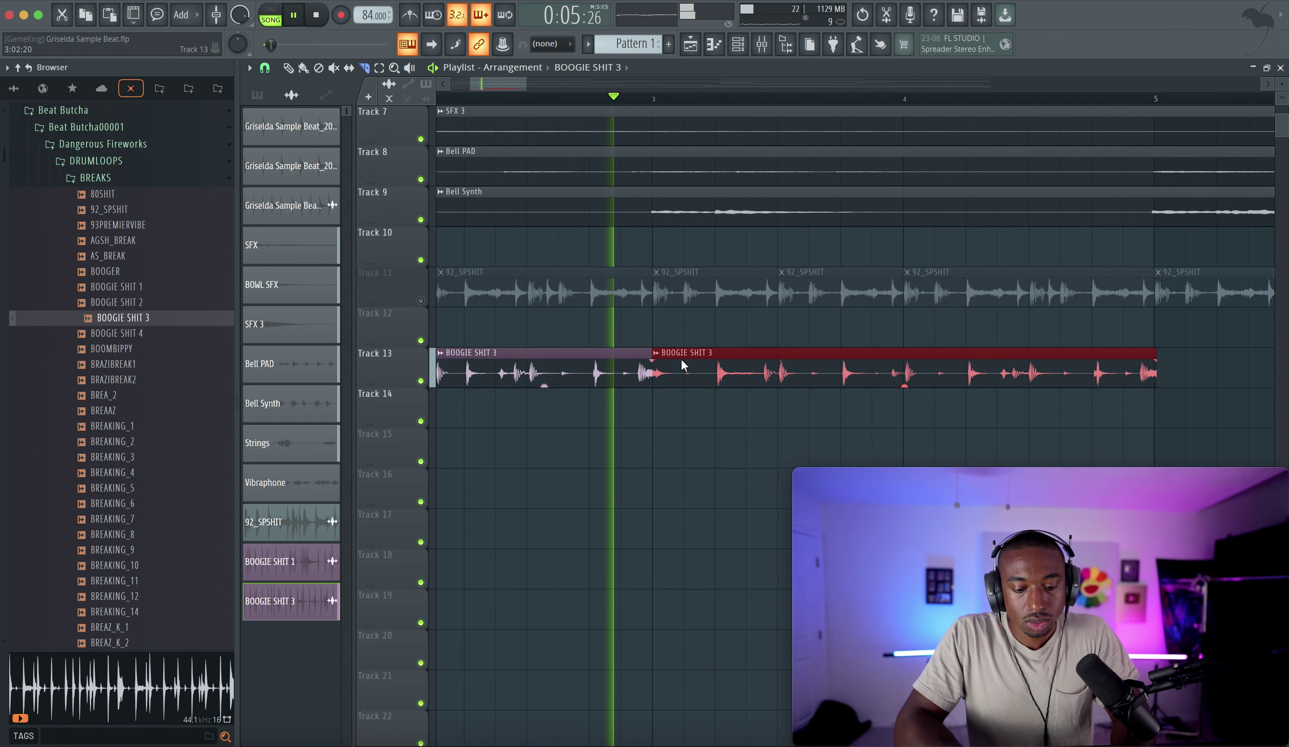
key("Delete")
key("space")
Slice off the last hit just before bar 3 on Track 13, slip its audio inside the slice, and play the edit.
scroll(636, 362, "up", 3)
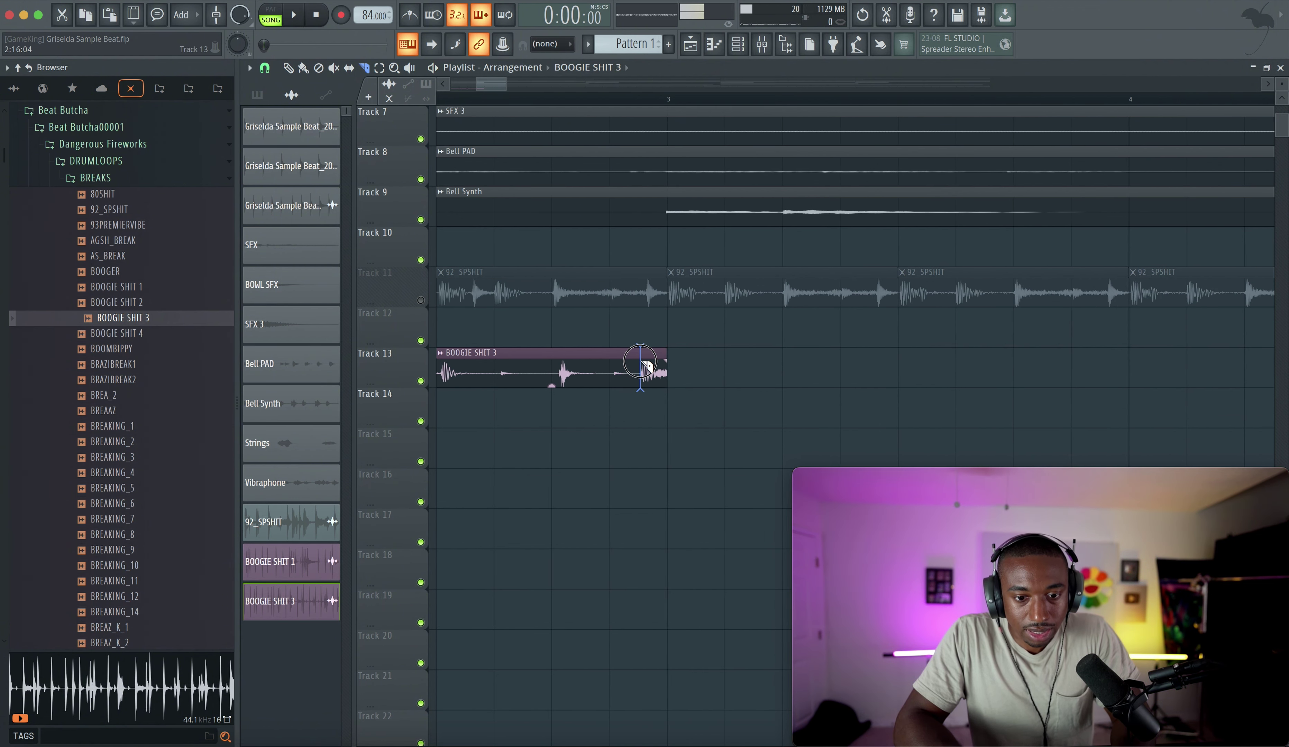
left_click(350, 69)
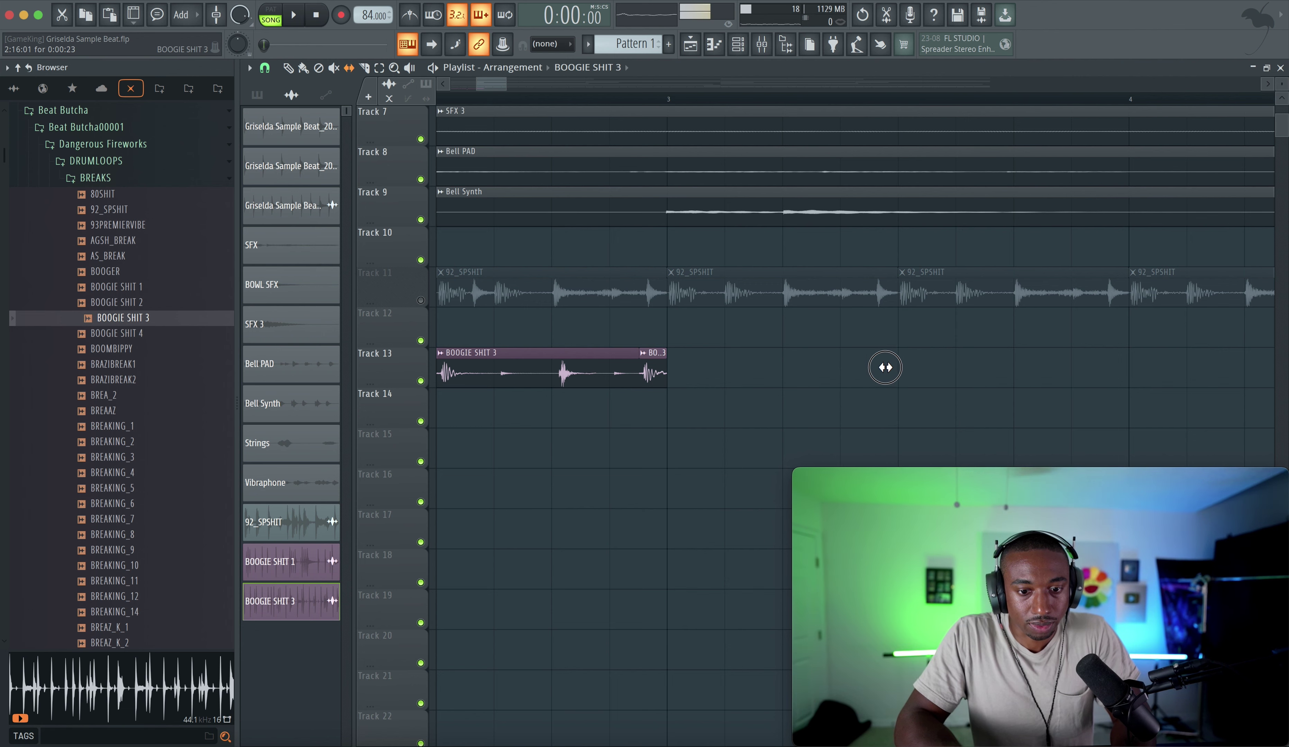
key("space")
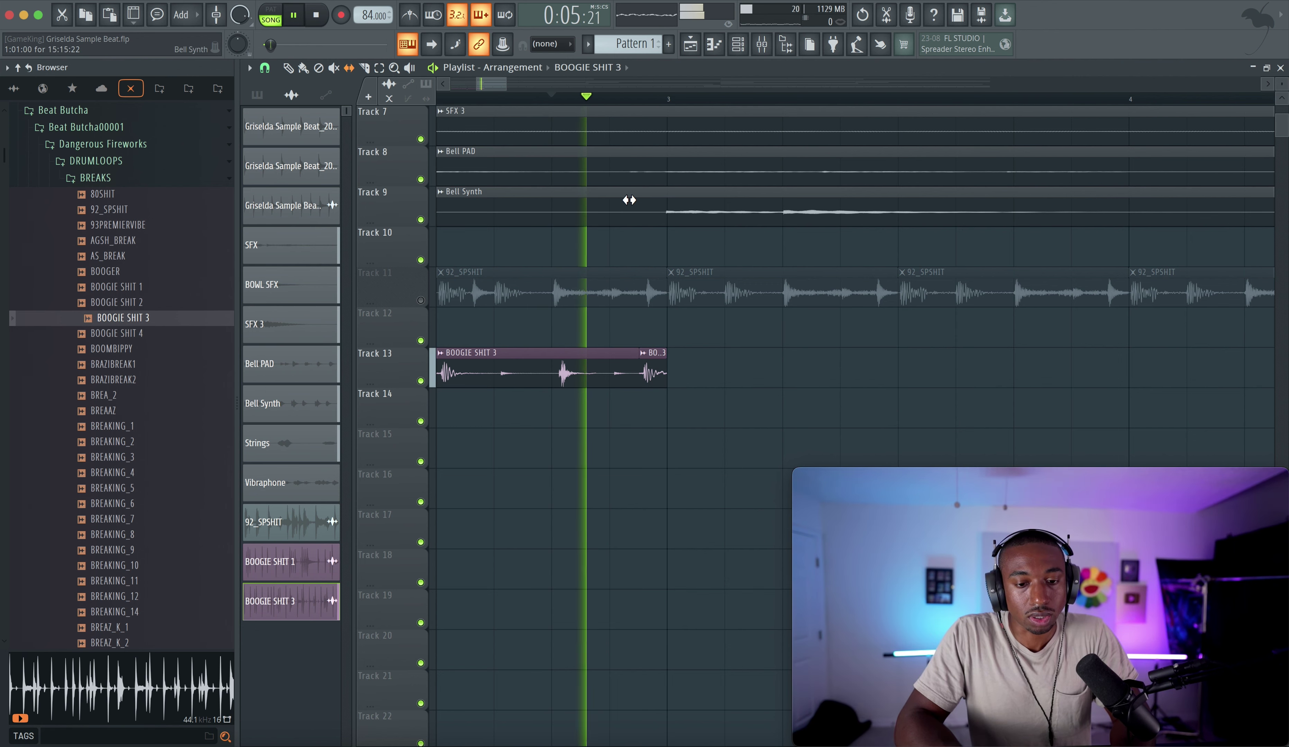
key("space")
Select the two-bar break on Tracks 13 and 14 and copy it to bar 3.
scroll(673, 278, "down", 3)
left_click_drag(727, 361, 358, 471)
scroll(455, 368, "down", 1)
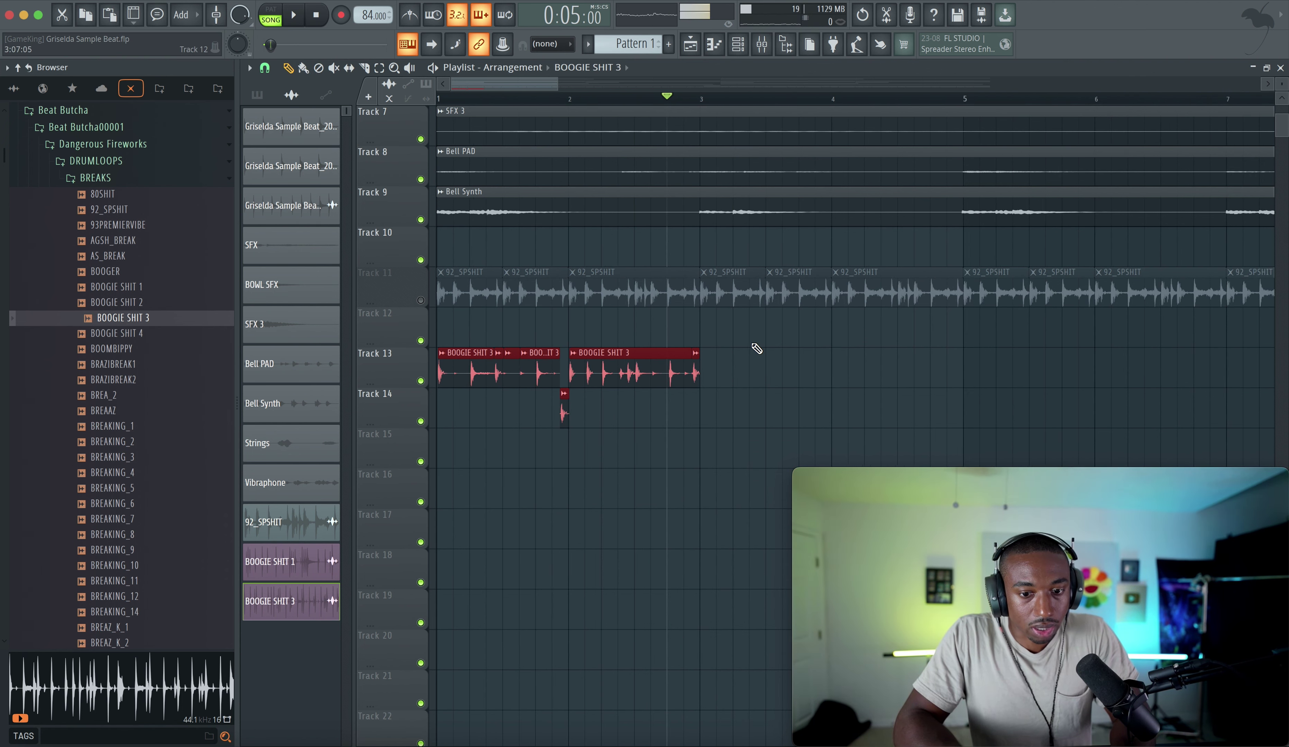
left_click_drag(752, 307, 449, 469)
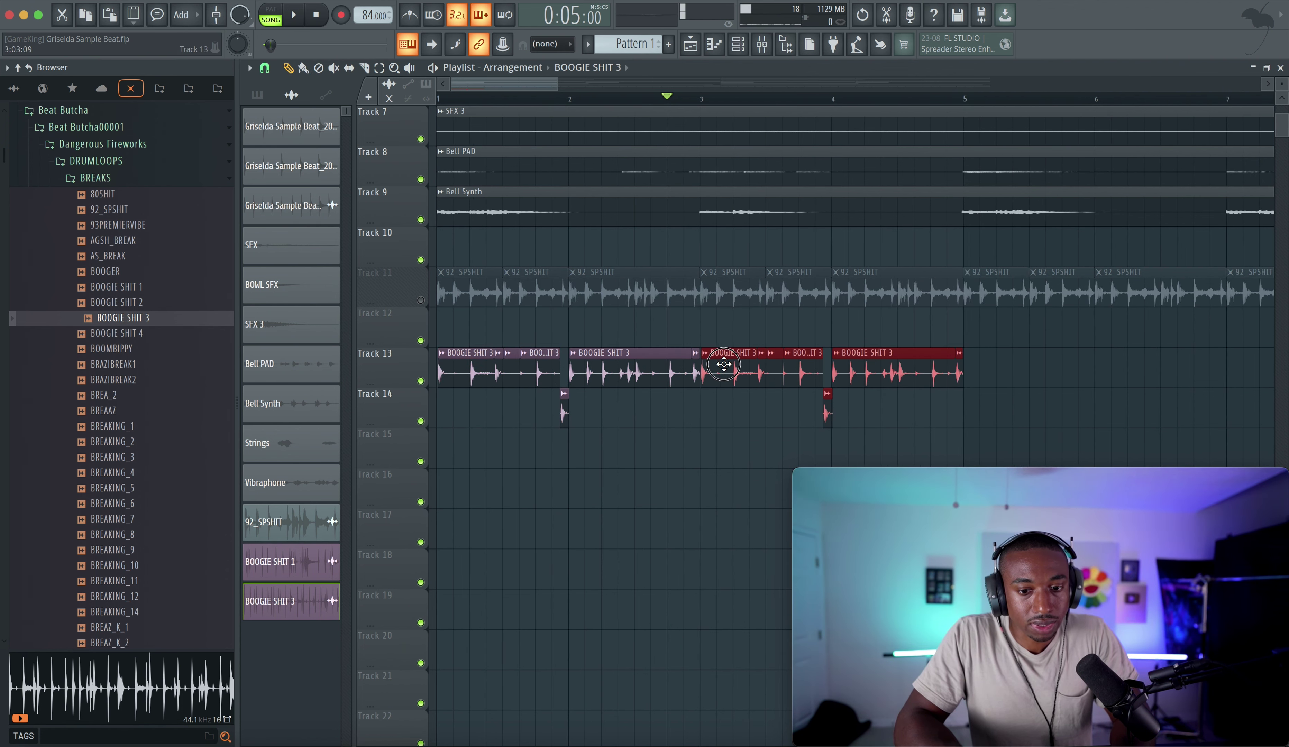
Copy the four-bar break on Tracks 13 and 14 to bar 5, checking the alignment at the seams.
scroll(718, 363, "down", 4)
left_click_drag(739, 365, 708, 371)
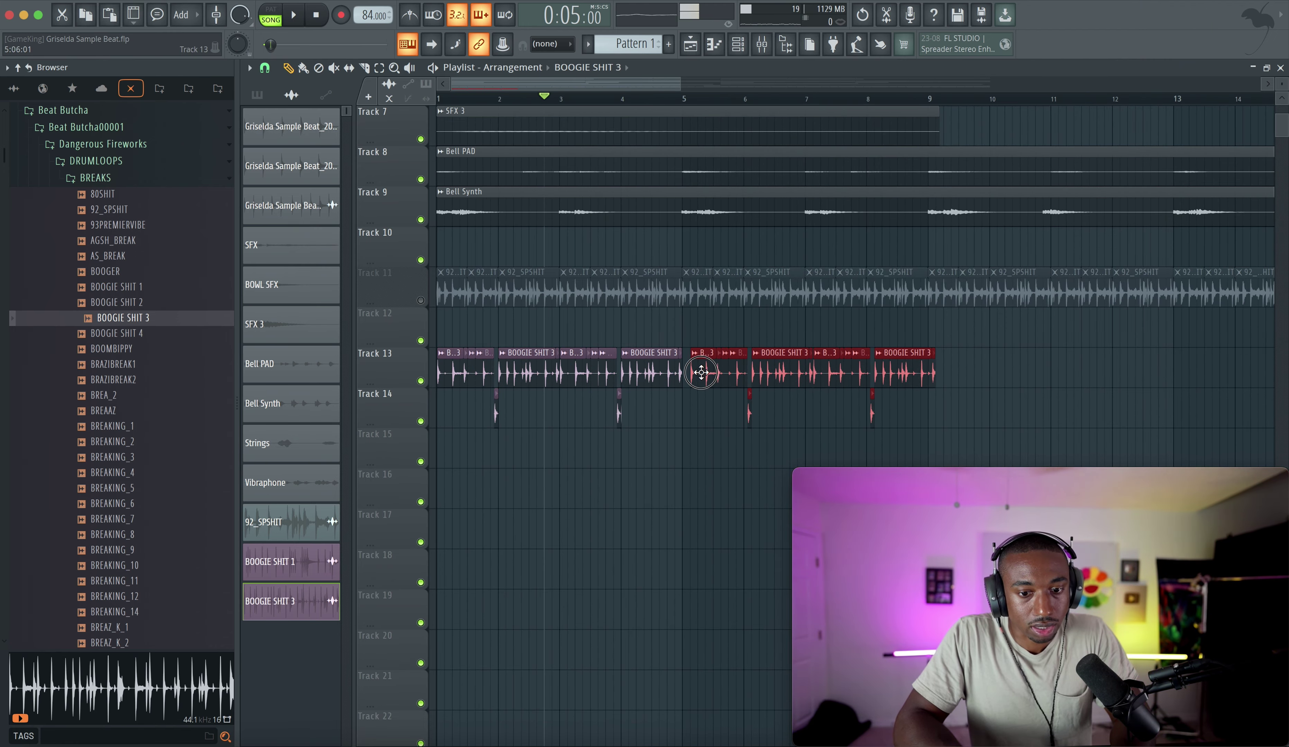
scroll(719, 367, "down", 5)
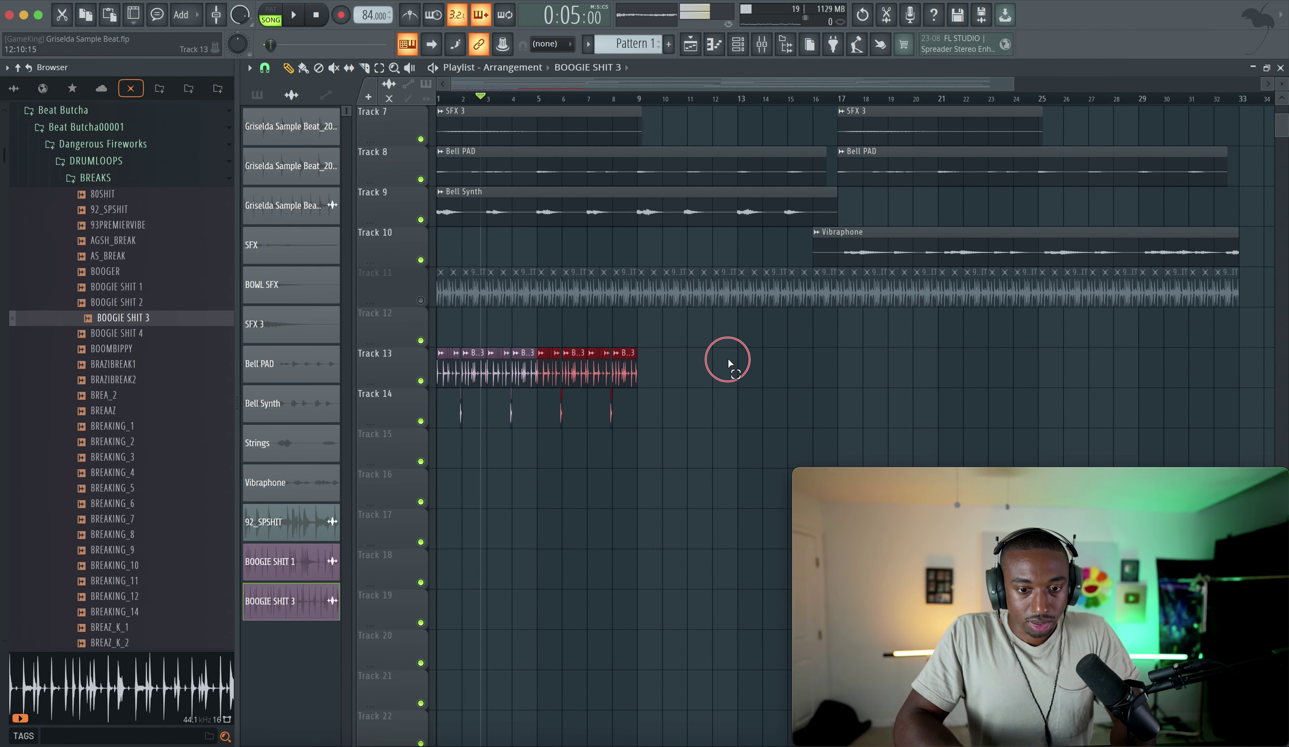
scroll(469, 392, "up", 12)
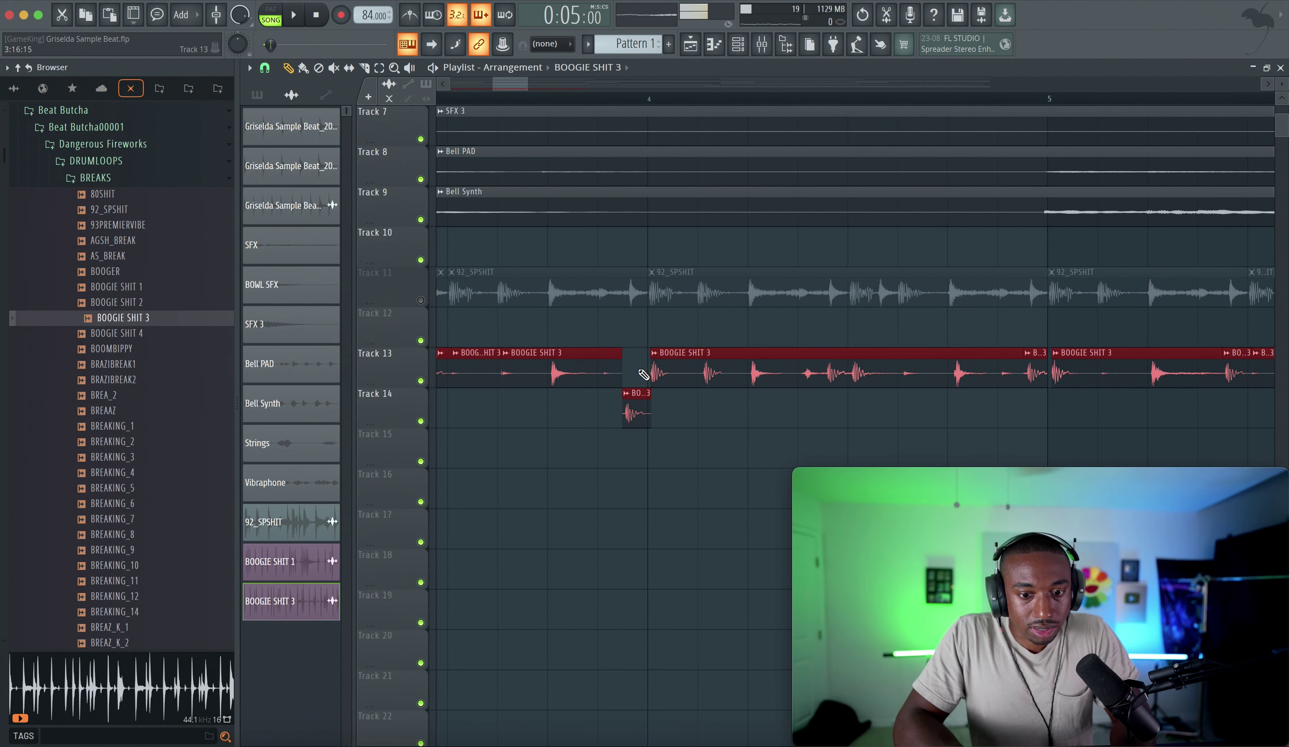
scroll(643, 375, "right", 2)
scroll(741, 379, "down", 8)
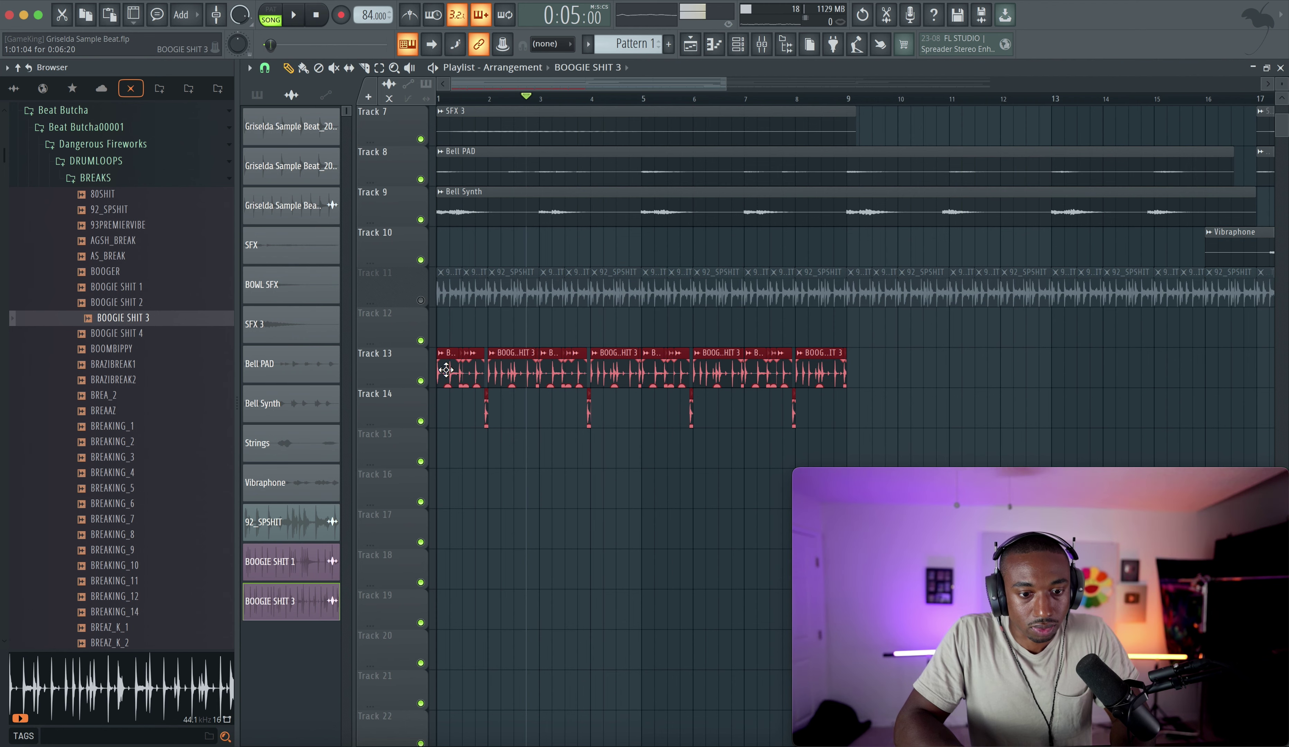
Copy the eight-bar break on Tracks 13 and 14 to bar 9, deselect the clips, and play the arrangement.
left_click_drag(465, 380, 858, 365)
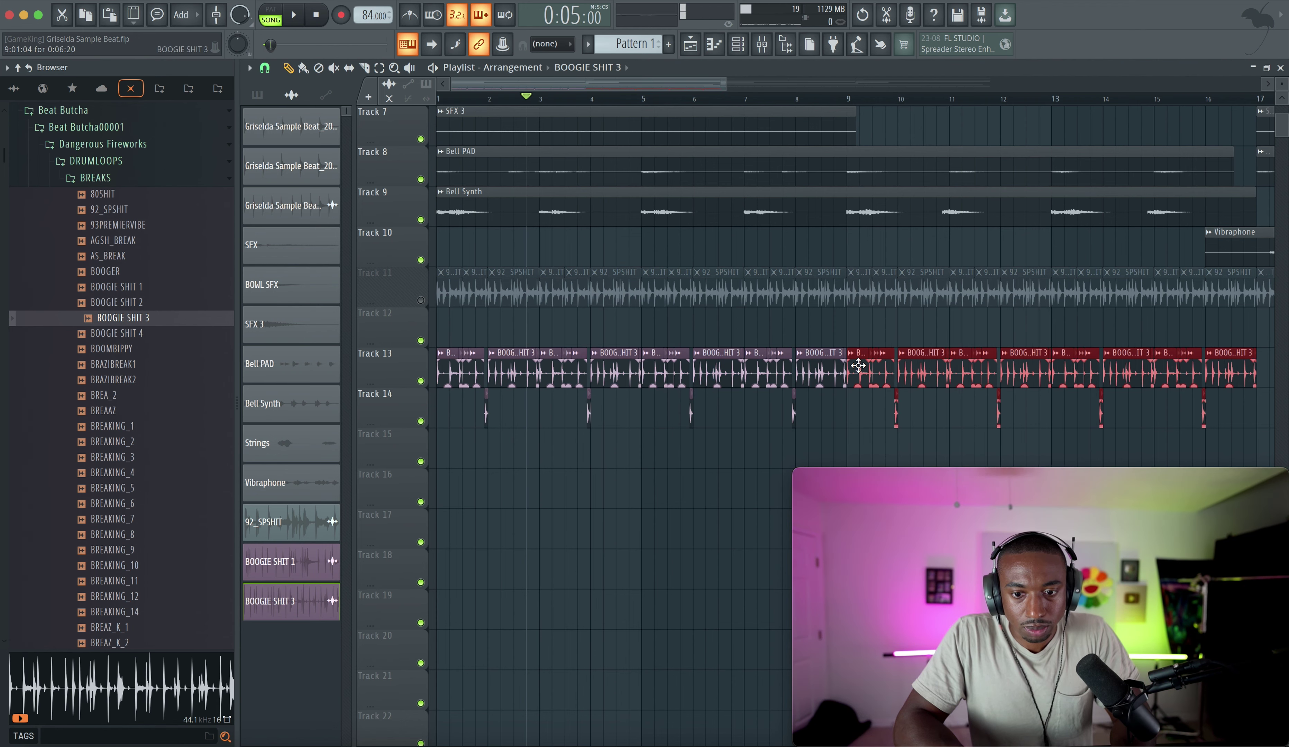
left_click(842, 346)
scroll(719, 288, "up", 1)
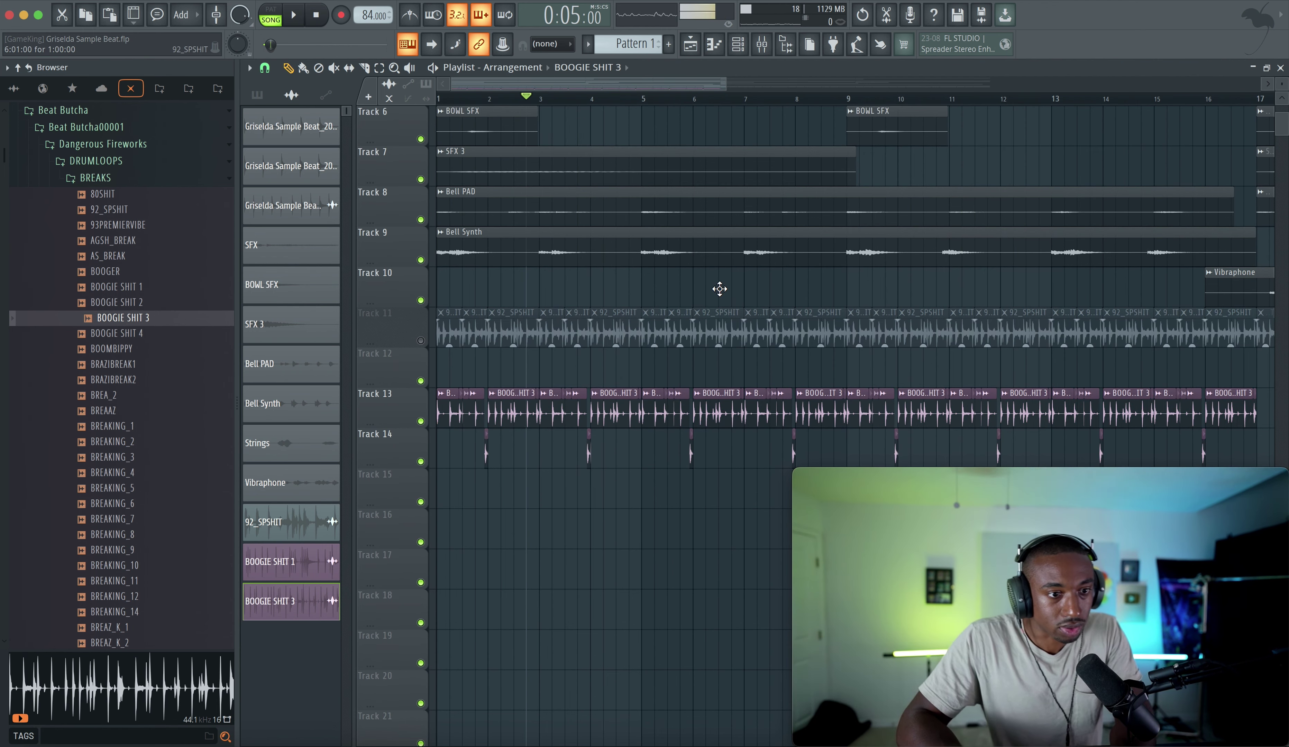
key("space")
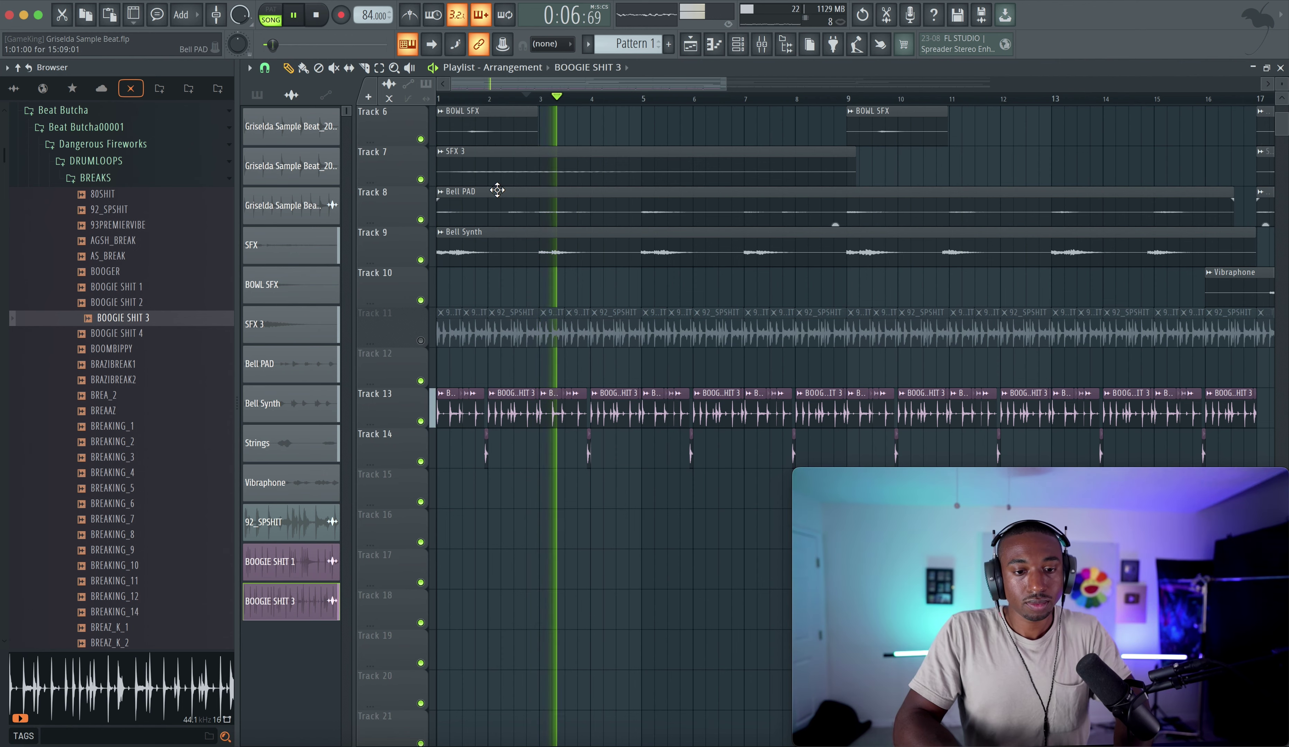
Assign the BOOGIE SHIT 3 channel to mixer track 14 and route that track to Insert 2 instead of the Master.
scroll(494, 190, "up", 5)
left_click(770, 50)
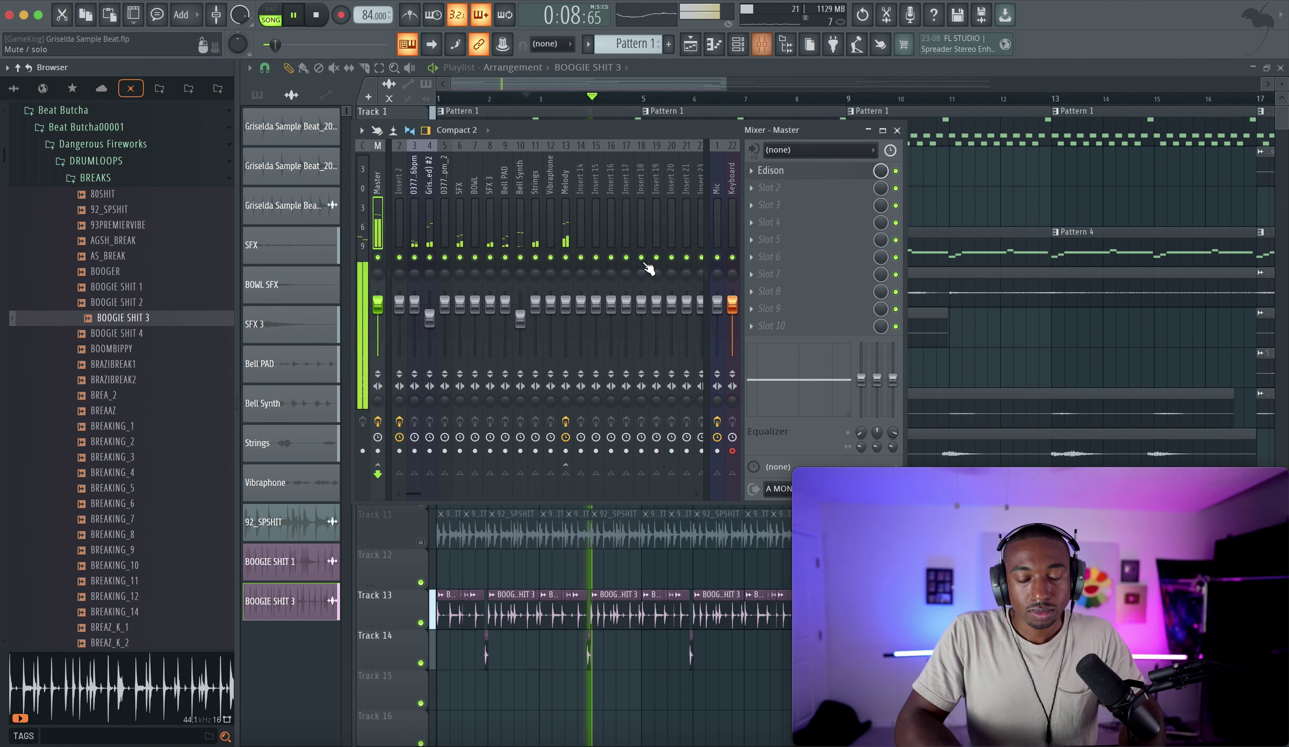
key("space")
left_click(401, 205)
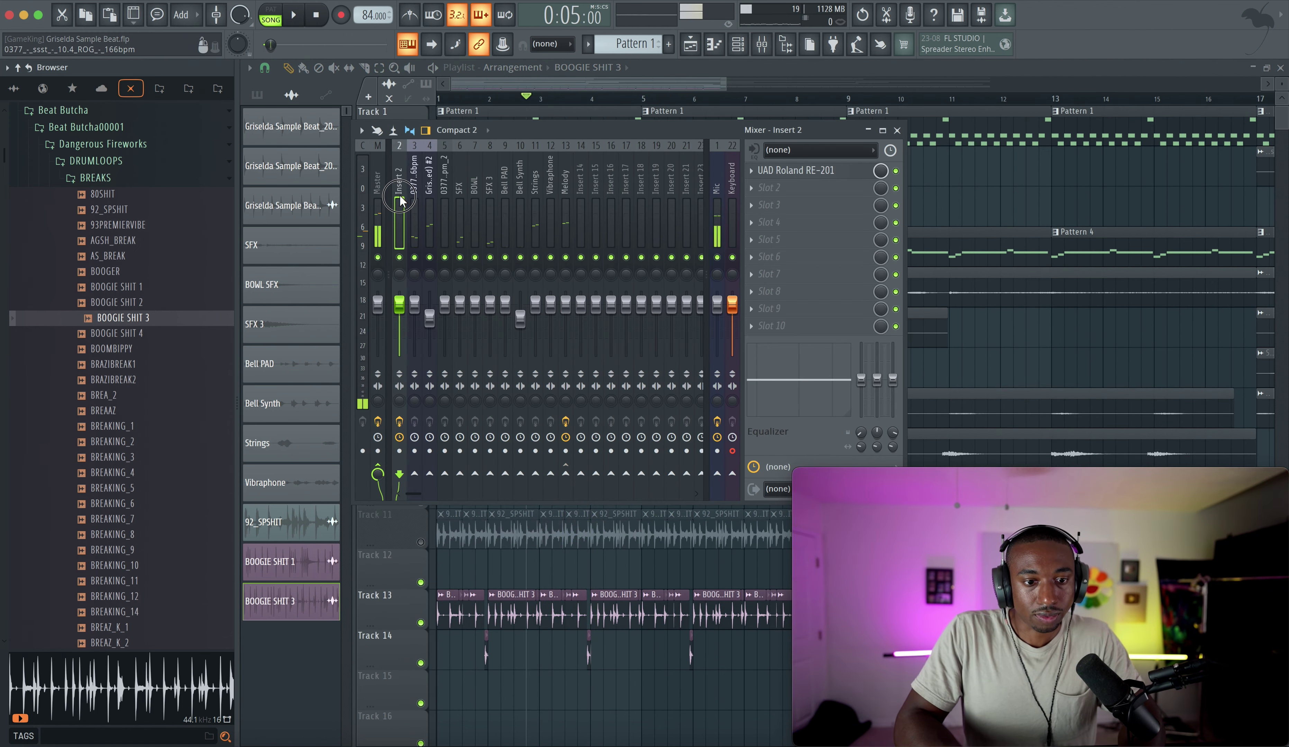
double_click(509, 604)
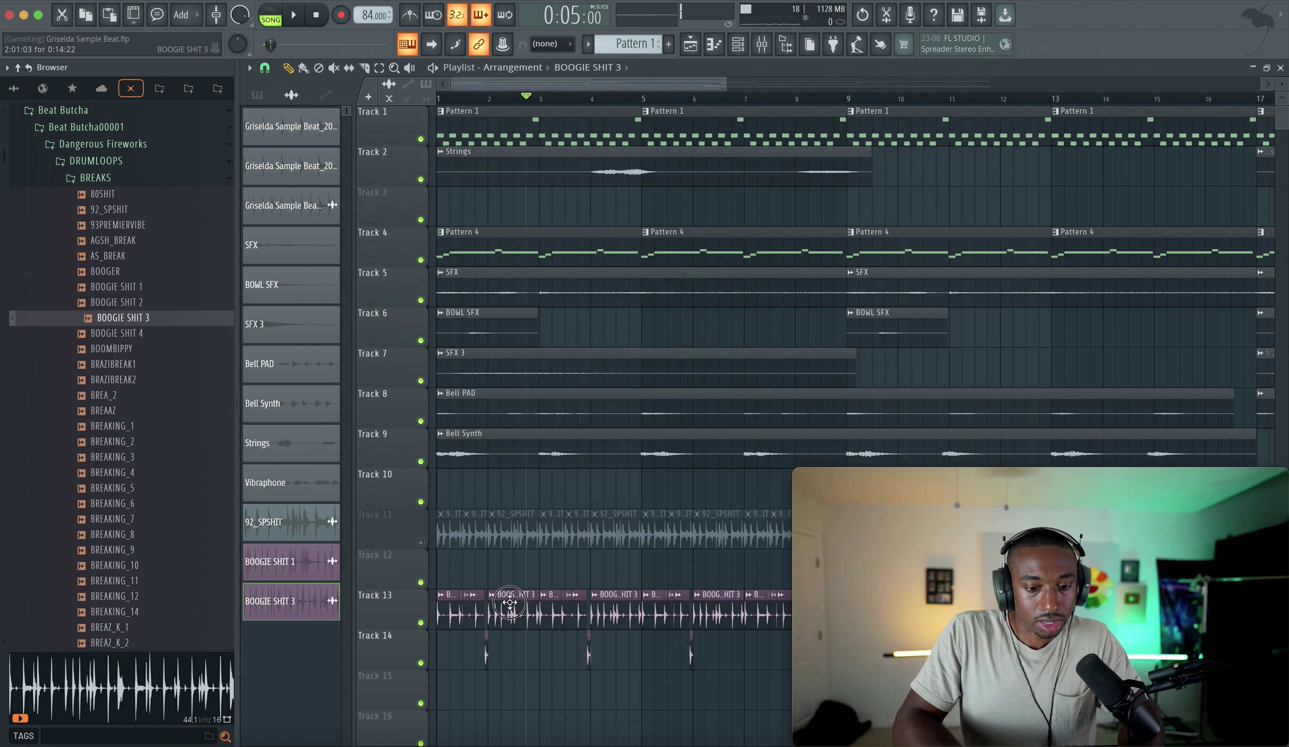
key("ctrl+l")
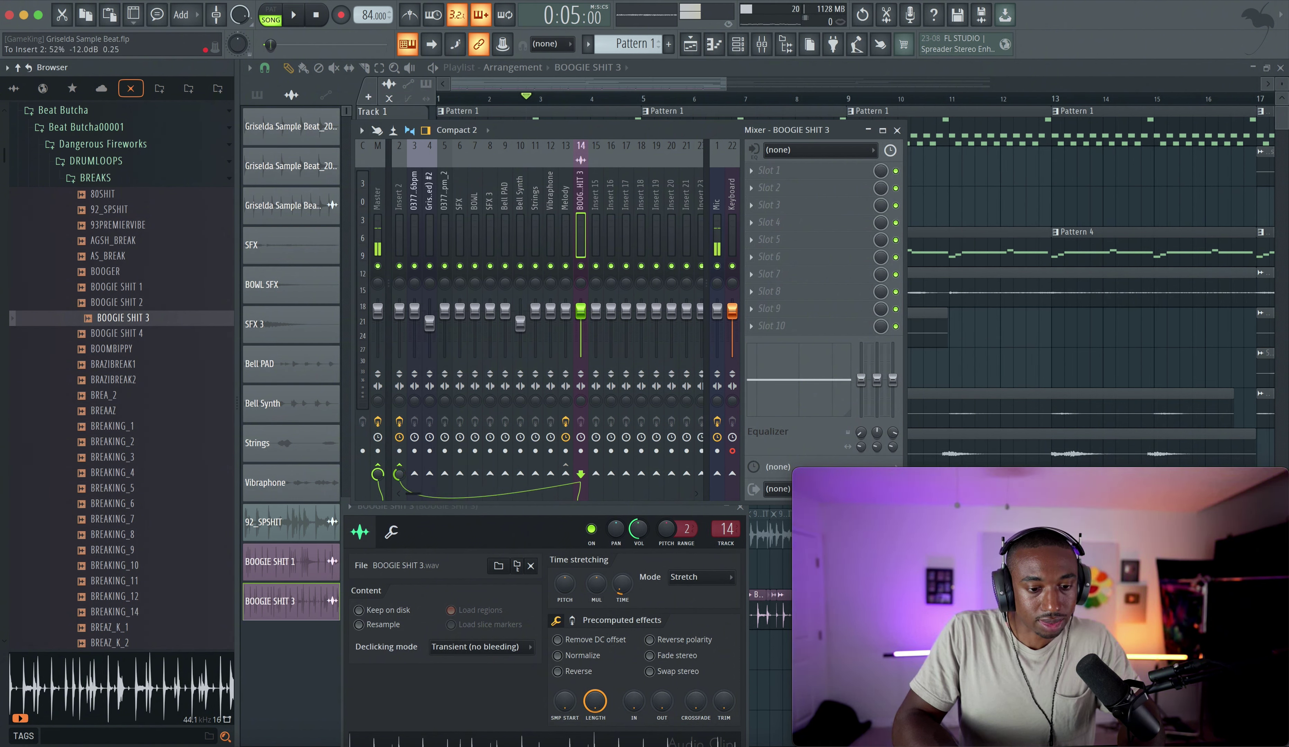
left_click(382, 473)
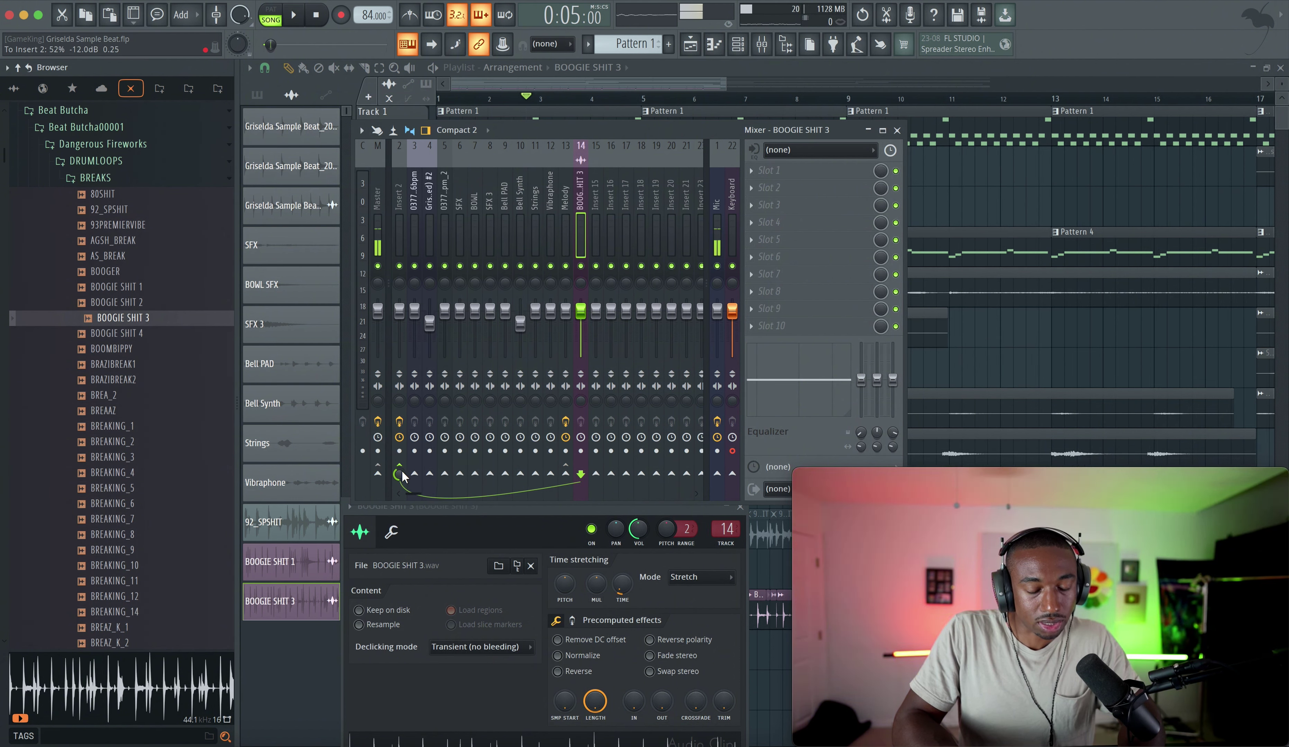
During playback, try mode 2 and the Default preset in the UAD Roland RE-201 on Insert 2.
key("space")
left_click(399, 221)
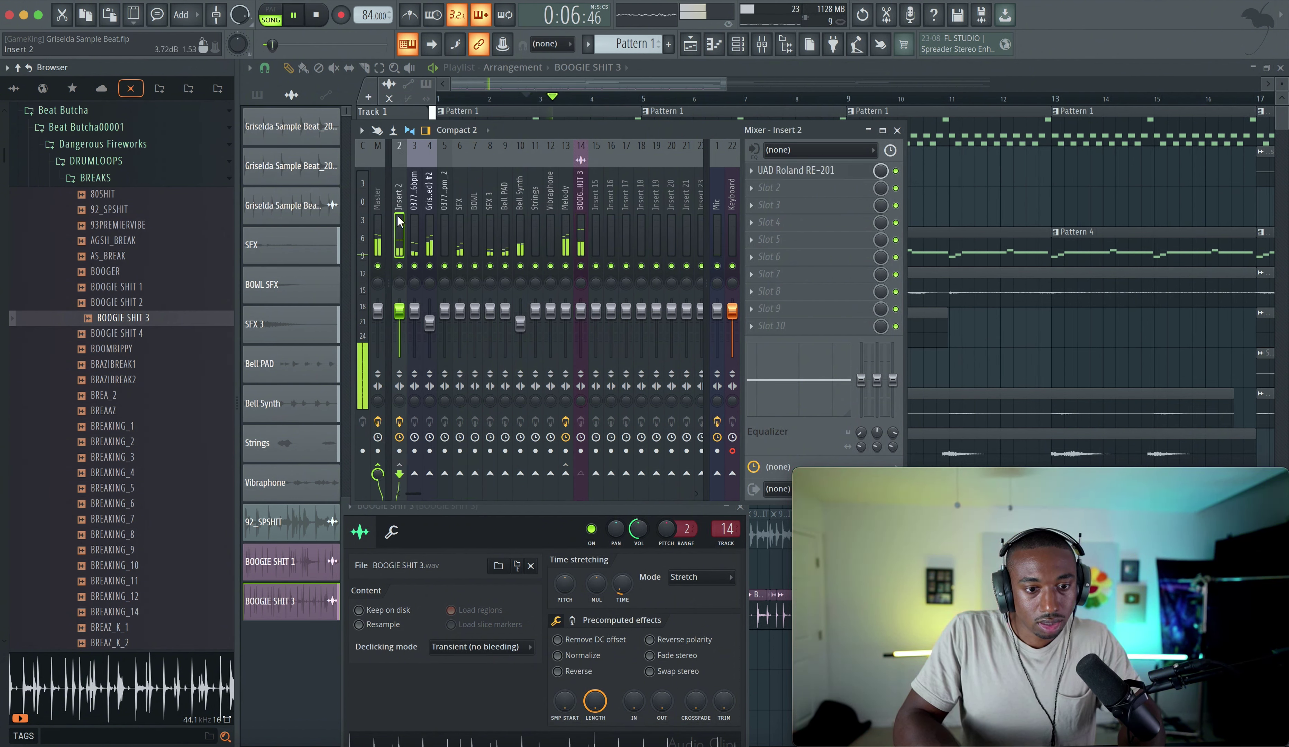
left_click(813, 176)
left_click_drag(343, 254, 353, 238)
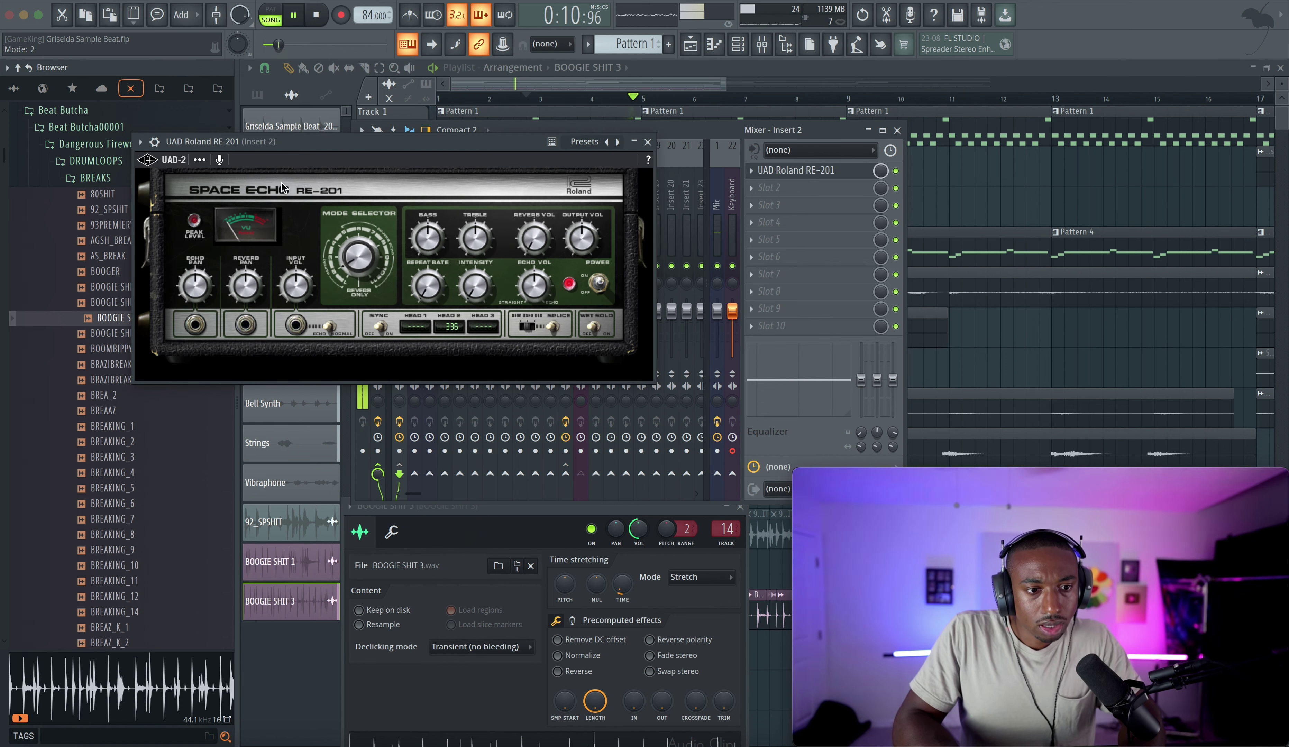
left_click(618, 142)
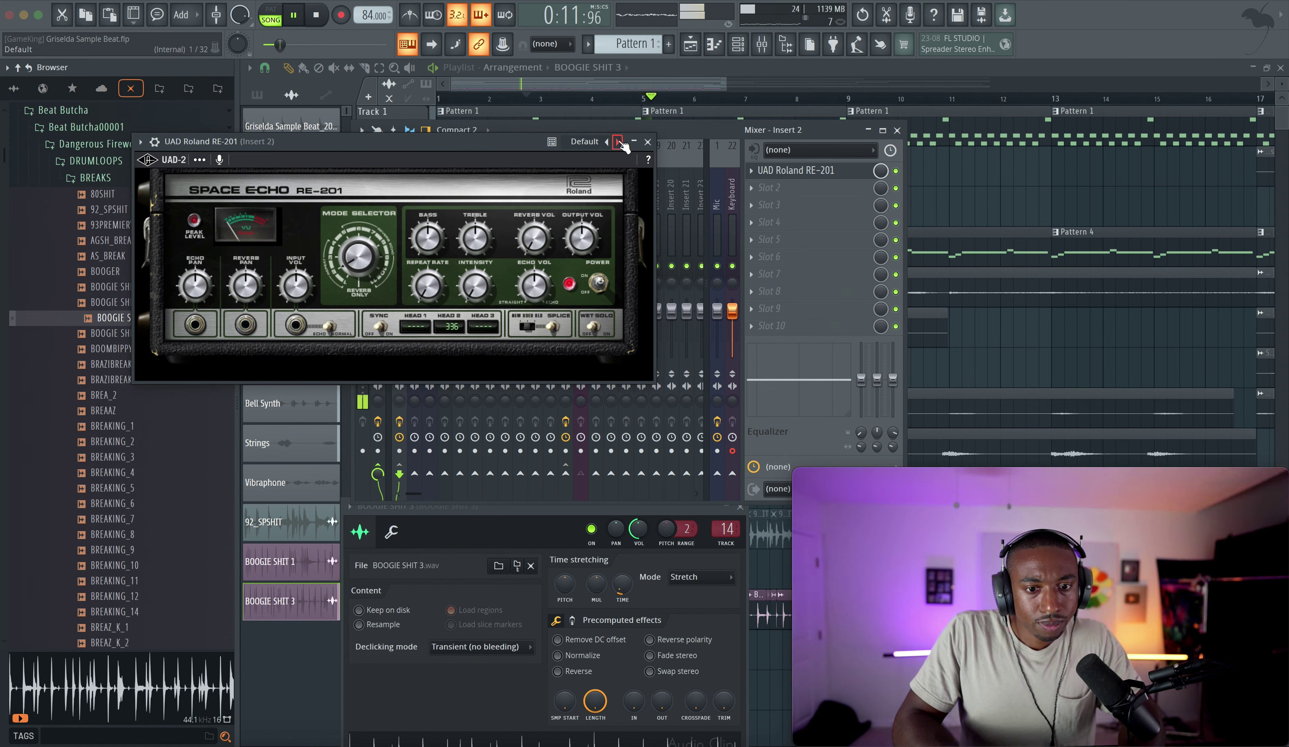
left_click(647, 142)
Load the Clear And Warm preset in Insert 2's UAD Roland RE-201 and raise the Insert 2 fader slightly.
left_click(581, 244)
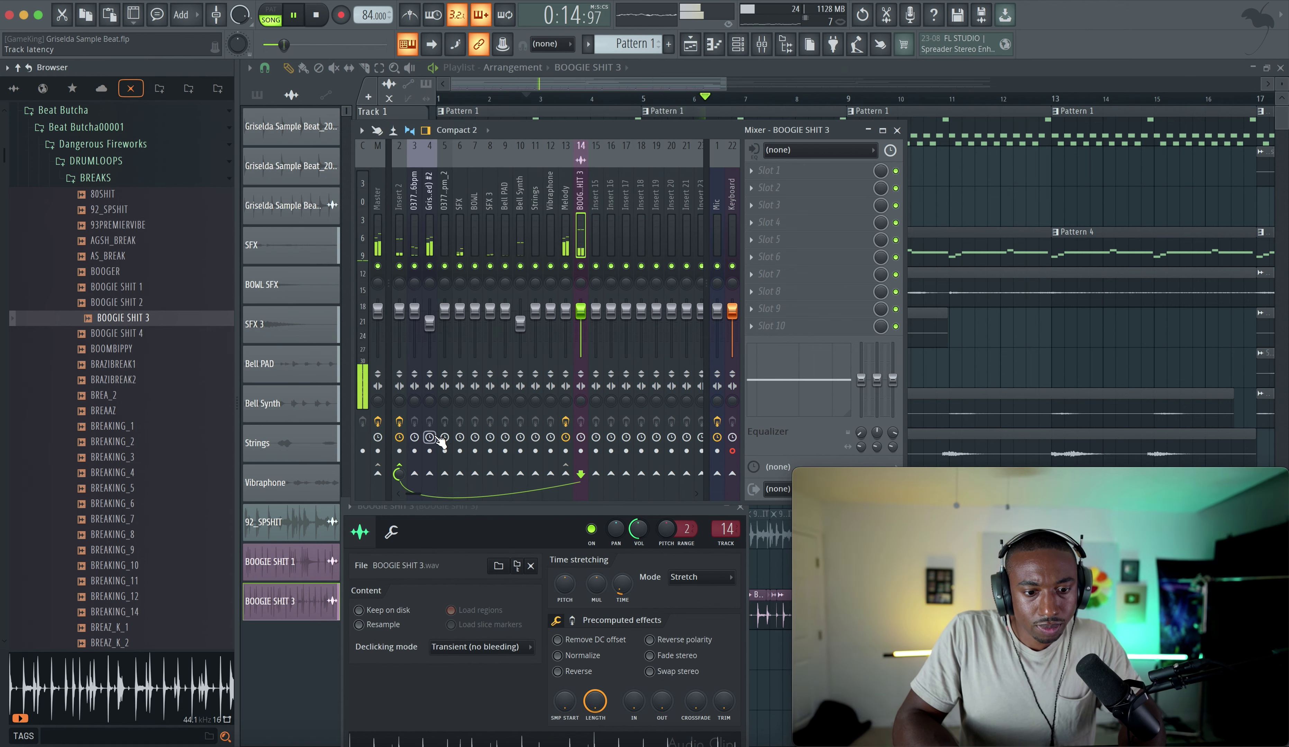
left_click(399, 473)
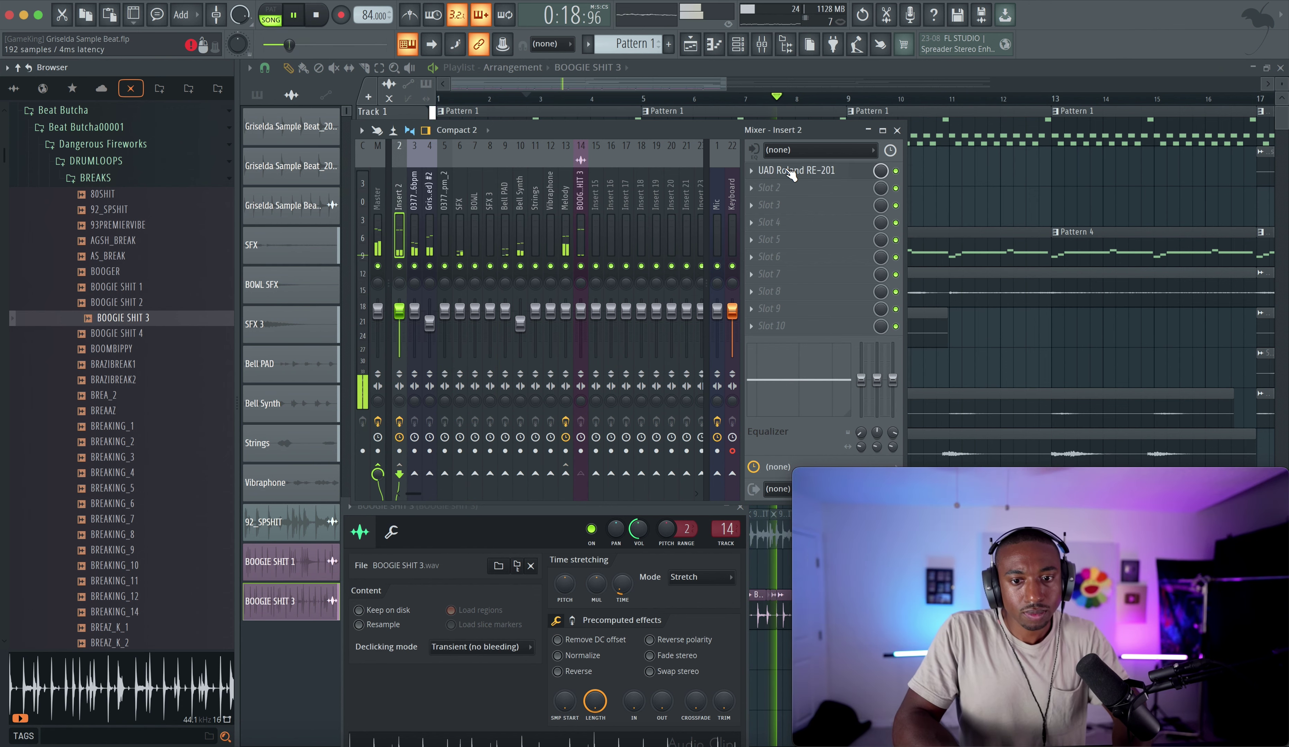
left_click(793, 172)
left_click(618, 142)
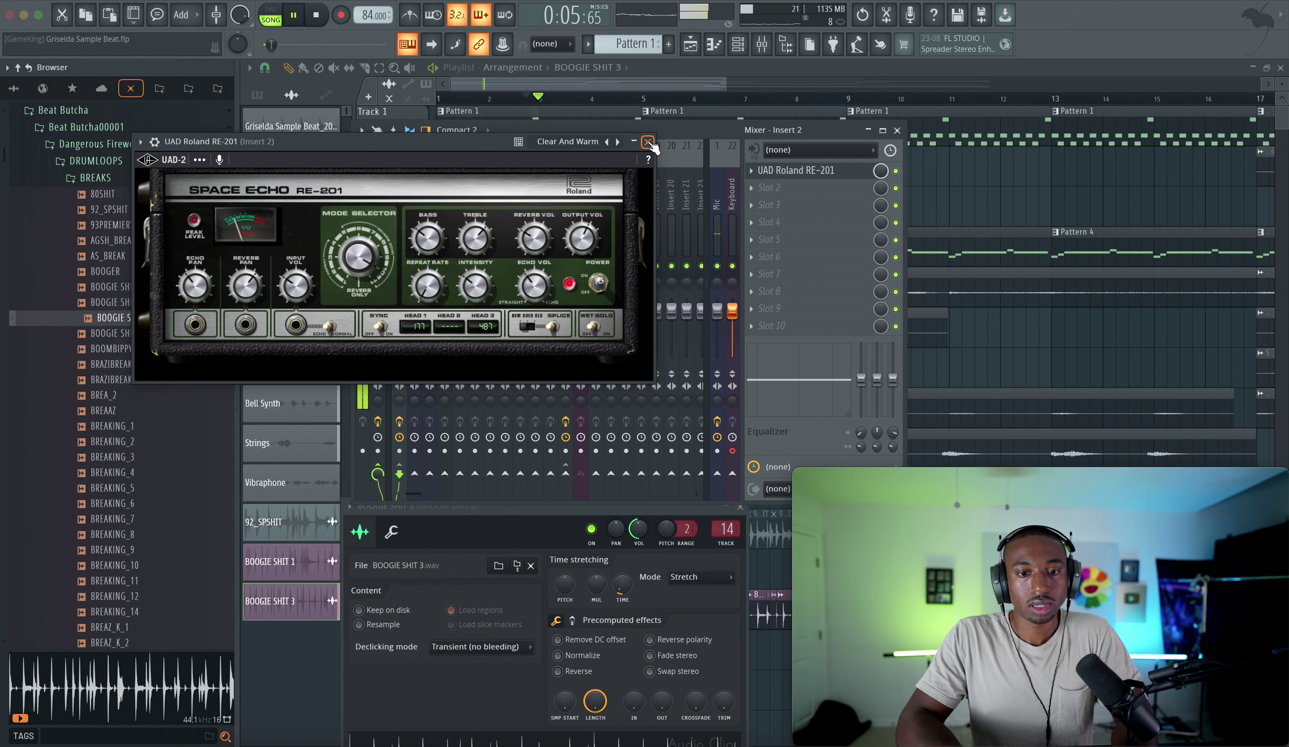
key("Escape")
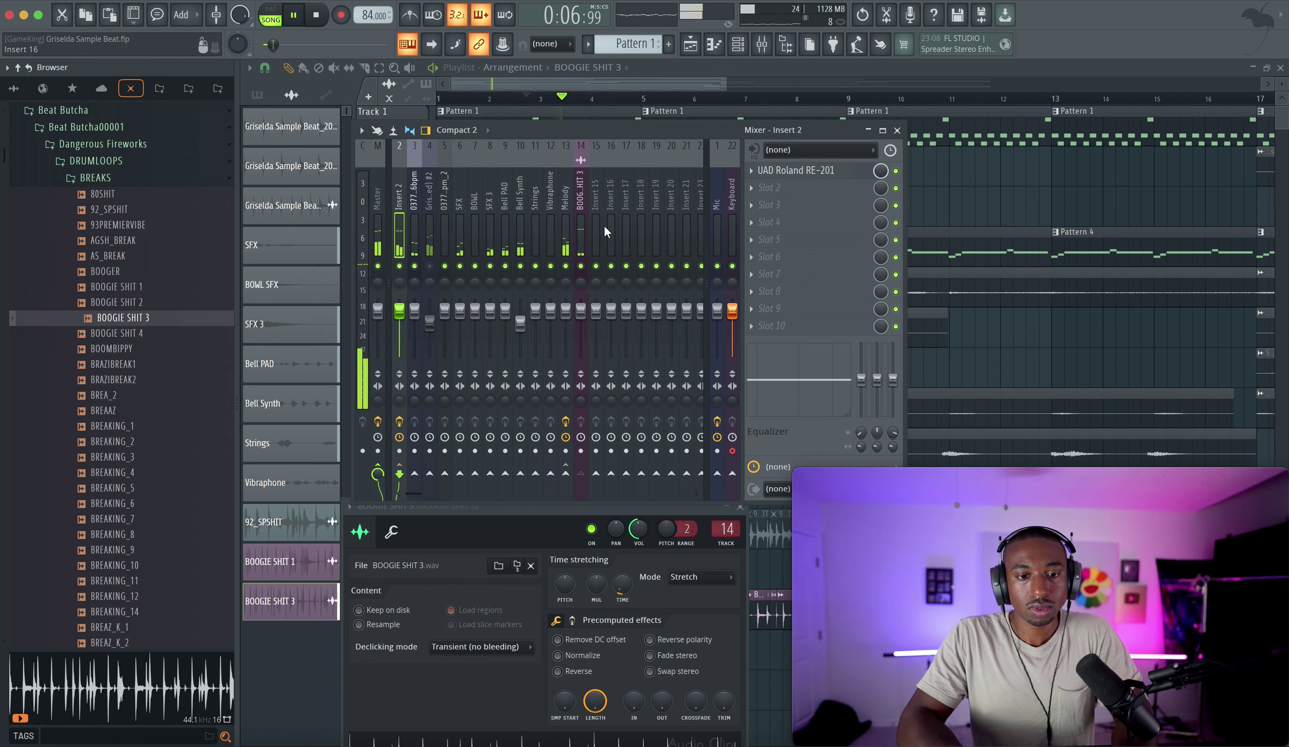
left_click_drag(399, 303, 399, 302)
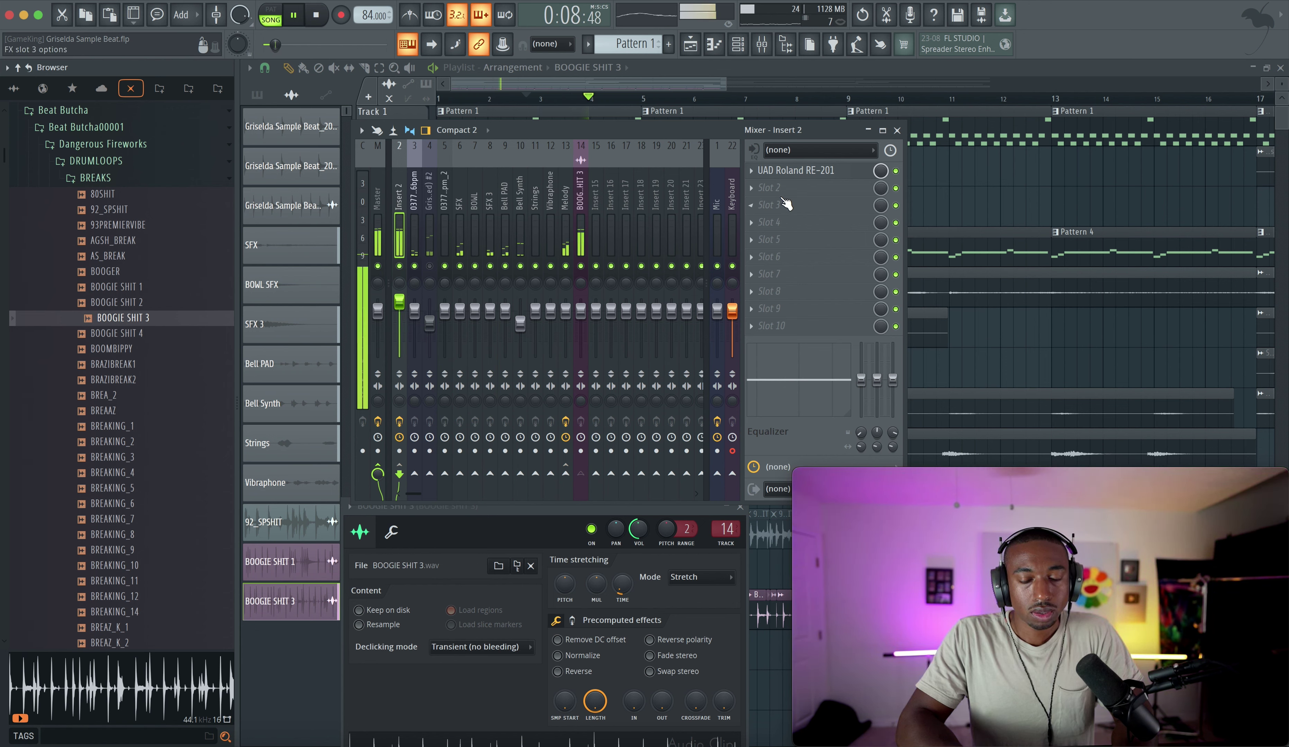
Lower the Repeat Rate of Insert 2's RE-201, set its Intensity to 30.8%, and set the tape age to Old.
left_click(793, 171)
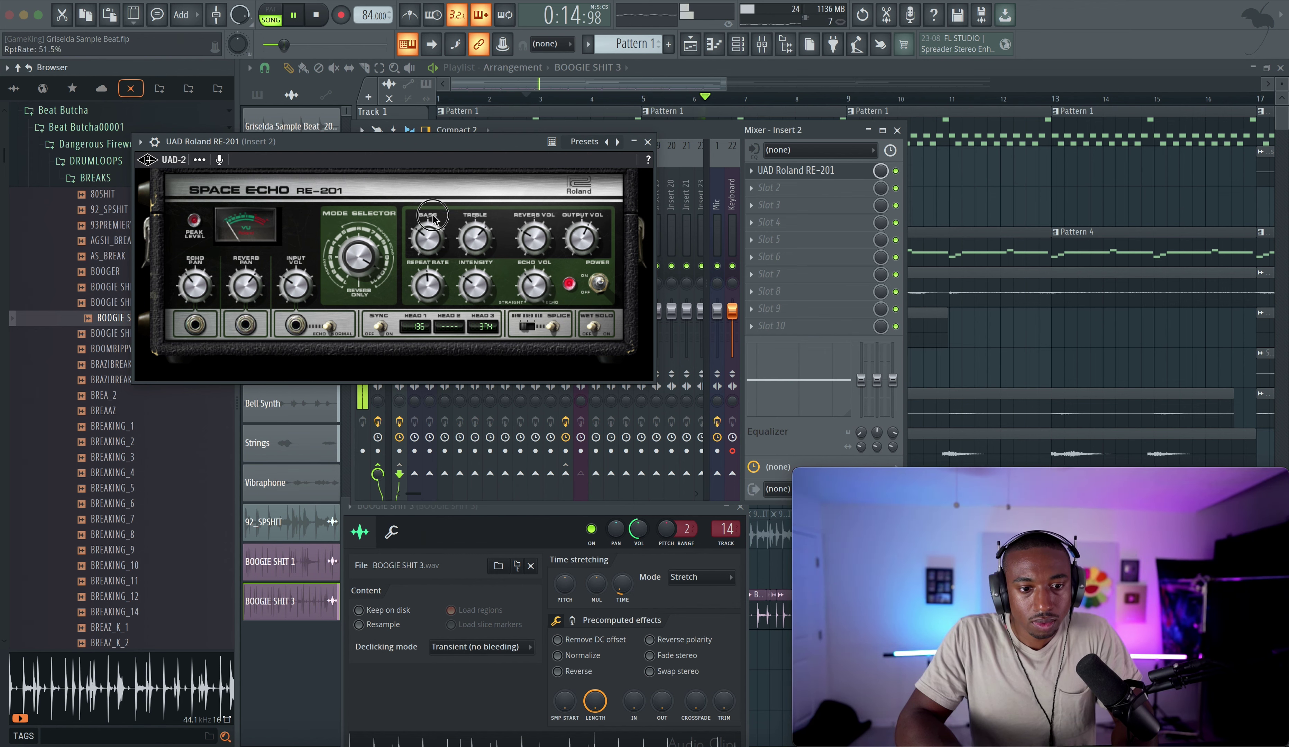
left_click_drag(450, 193, 450, 204)
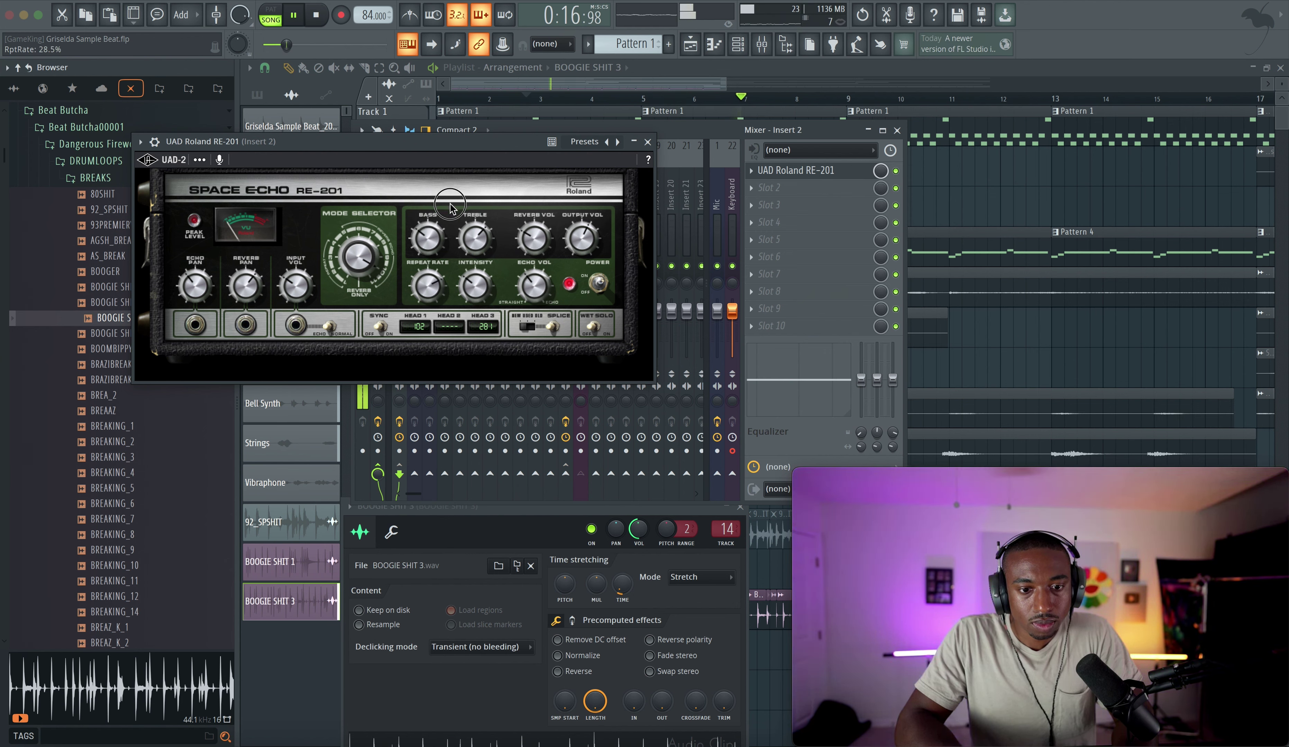
left_click_drag(477, 278, 477, 270)
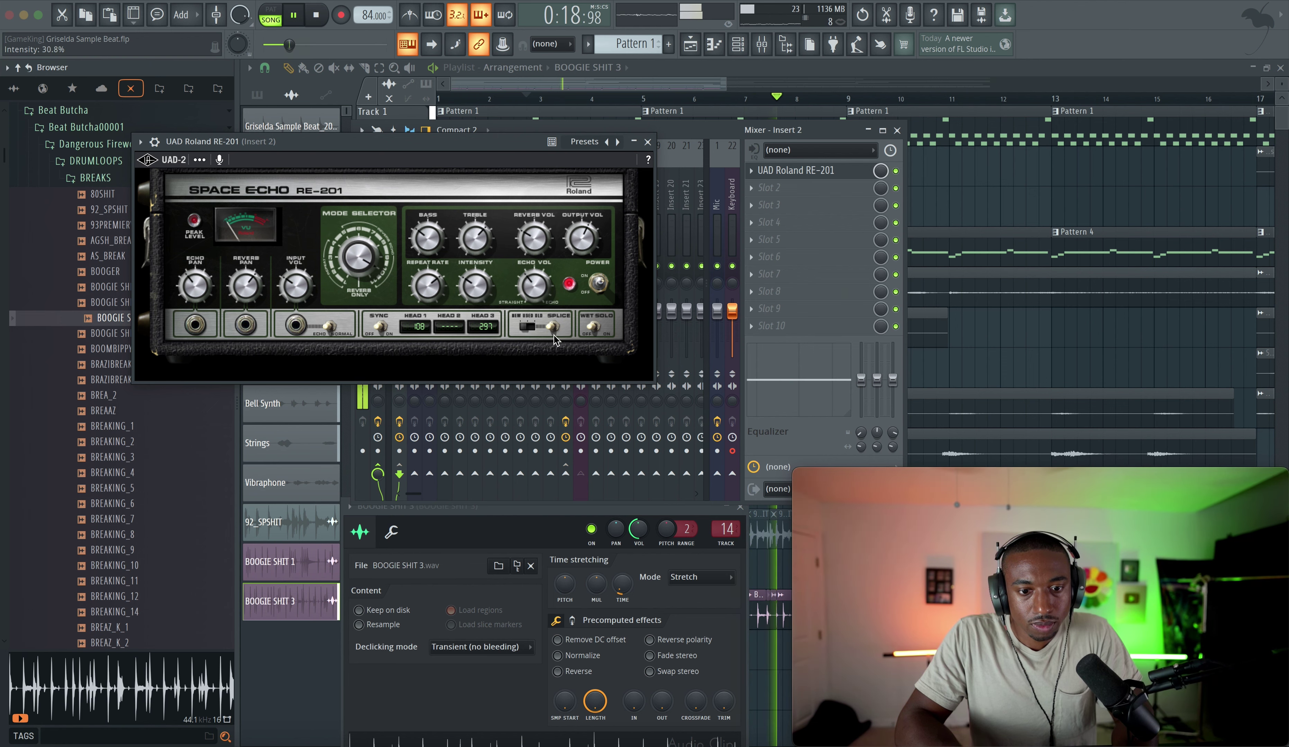
left_click(530, 327)
left_click_drag(529, 330, 538, 331)
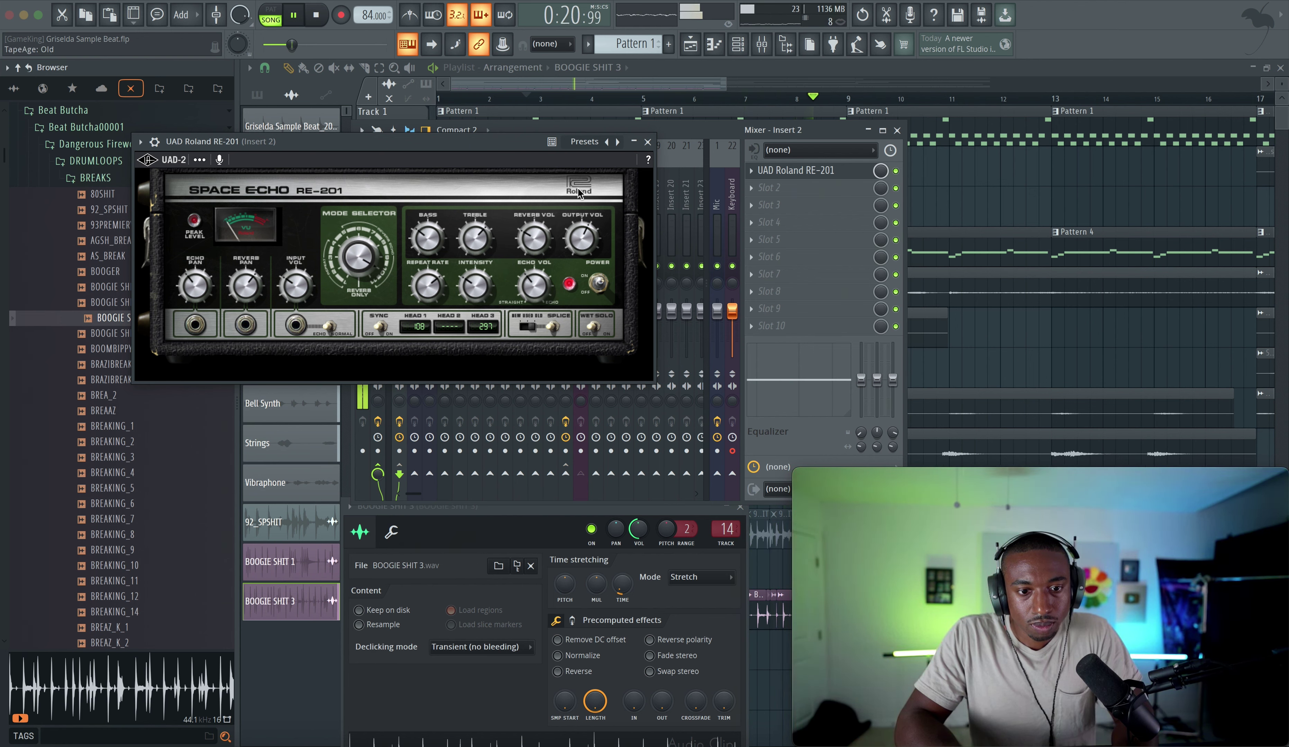
Audition the RE-201 presets from Fuzzy Echos-120bpm onward during playback and load The Splice Of Life.
left_click(618, 142)
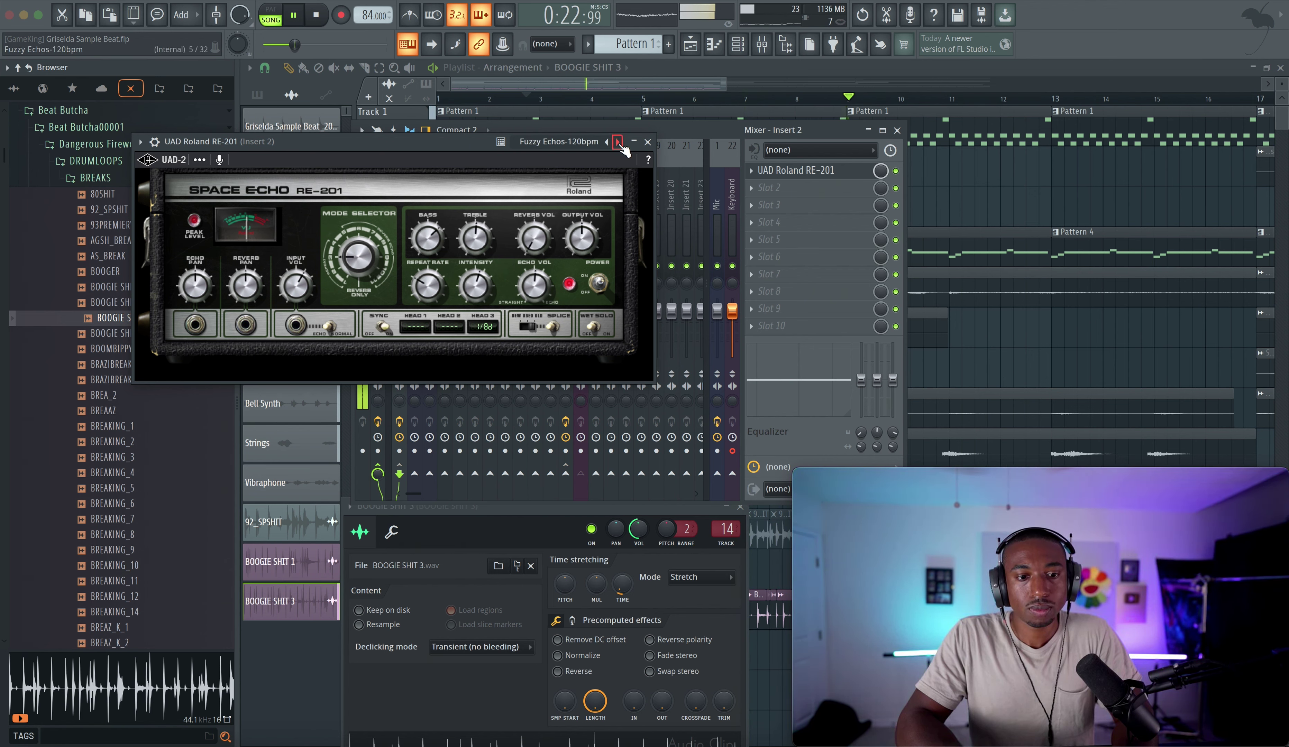
left_click(618, 142)
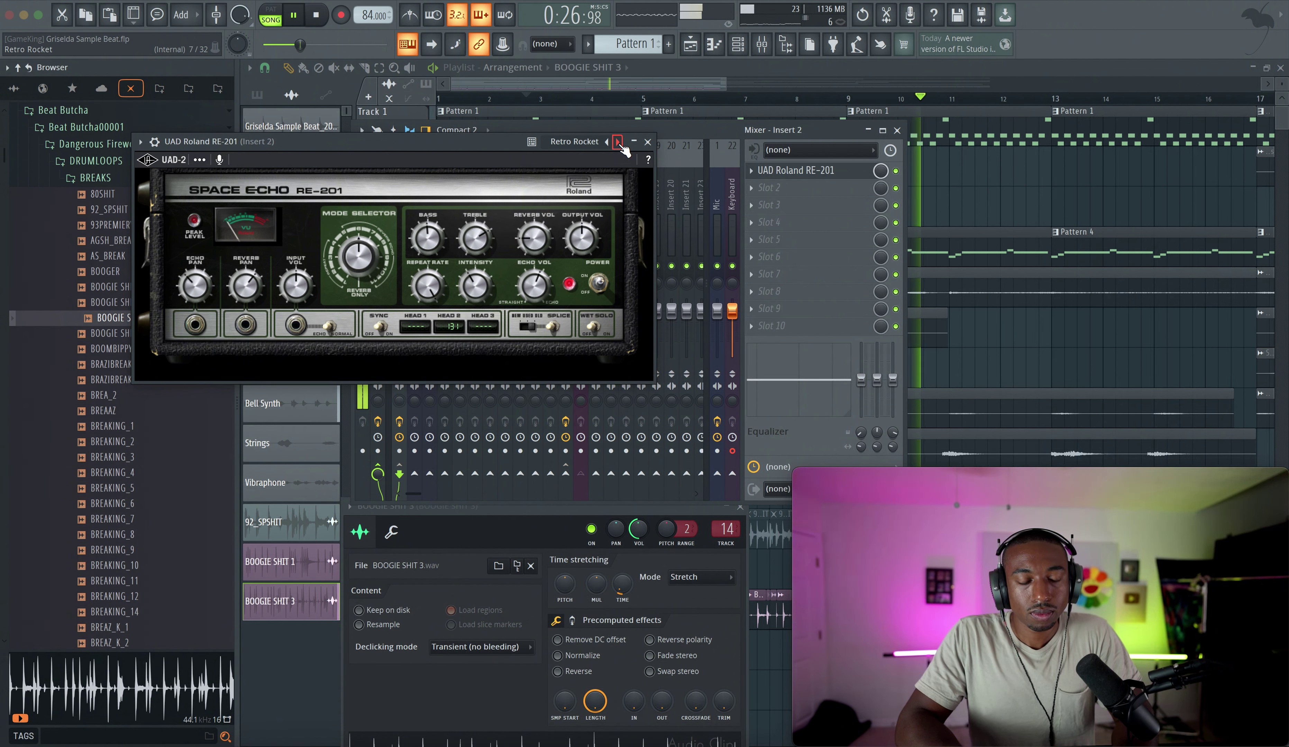
left_click(618, 143)
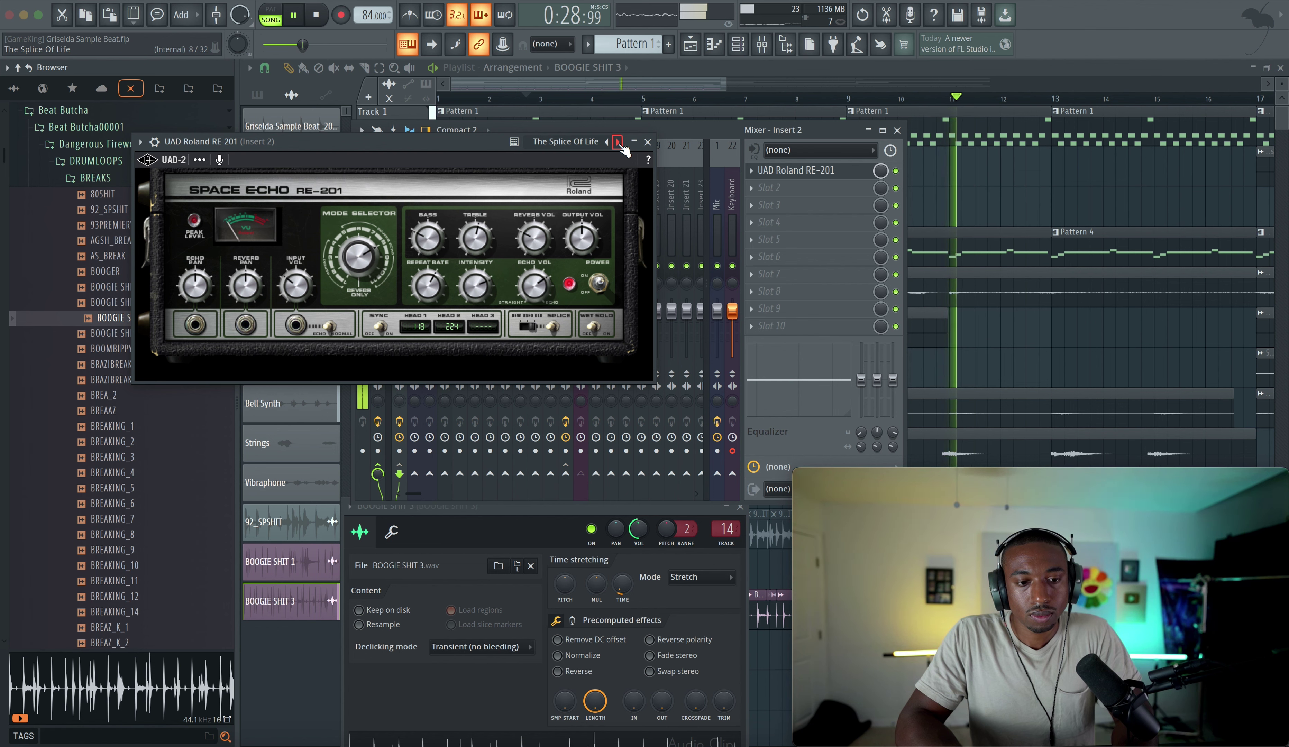
Load the Warm Slapback preset in Insert 2's RE-201, close the plugin, and replay the song with the BOOGIE SHIT 3 mixer track selected.
left_click(618, 143)
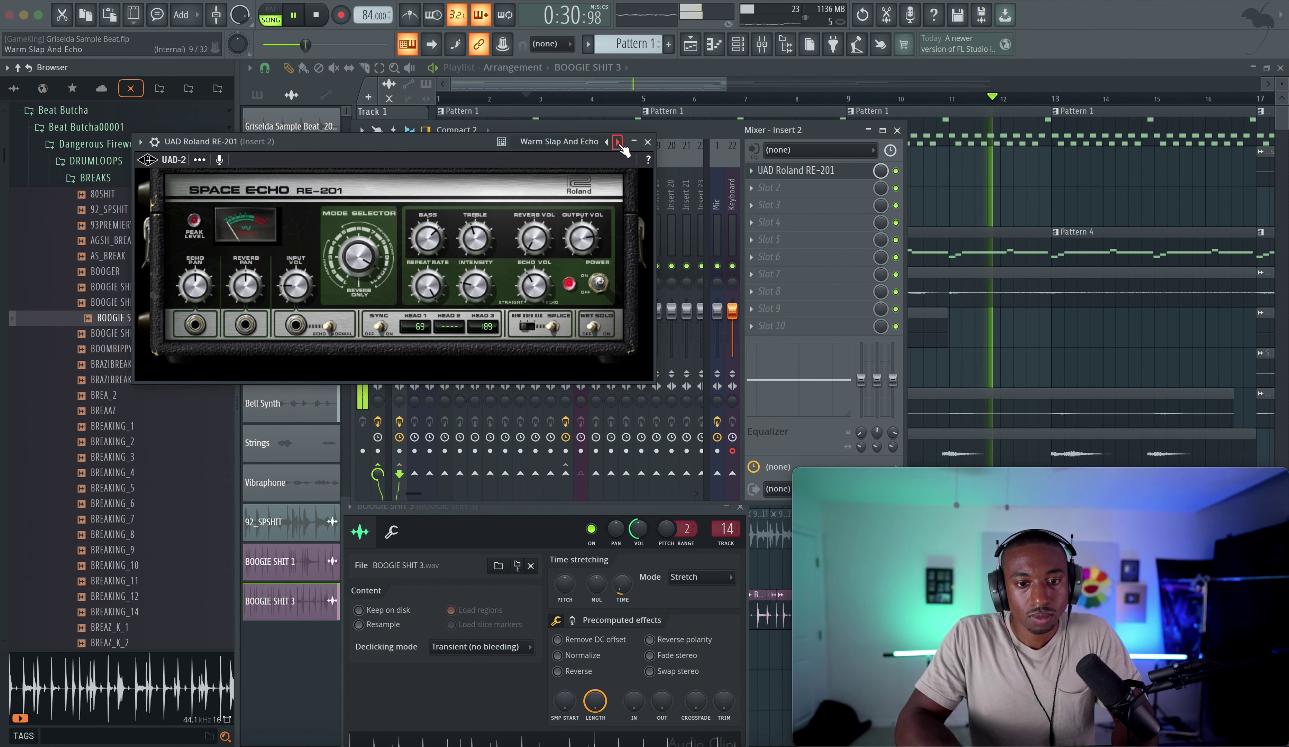
left_click(618, 142)
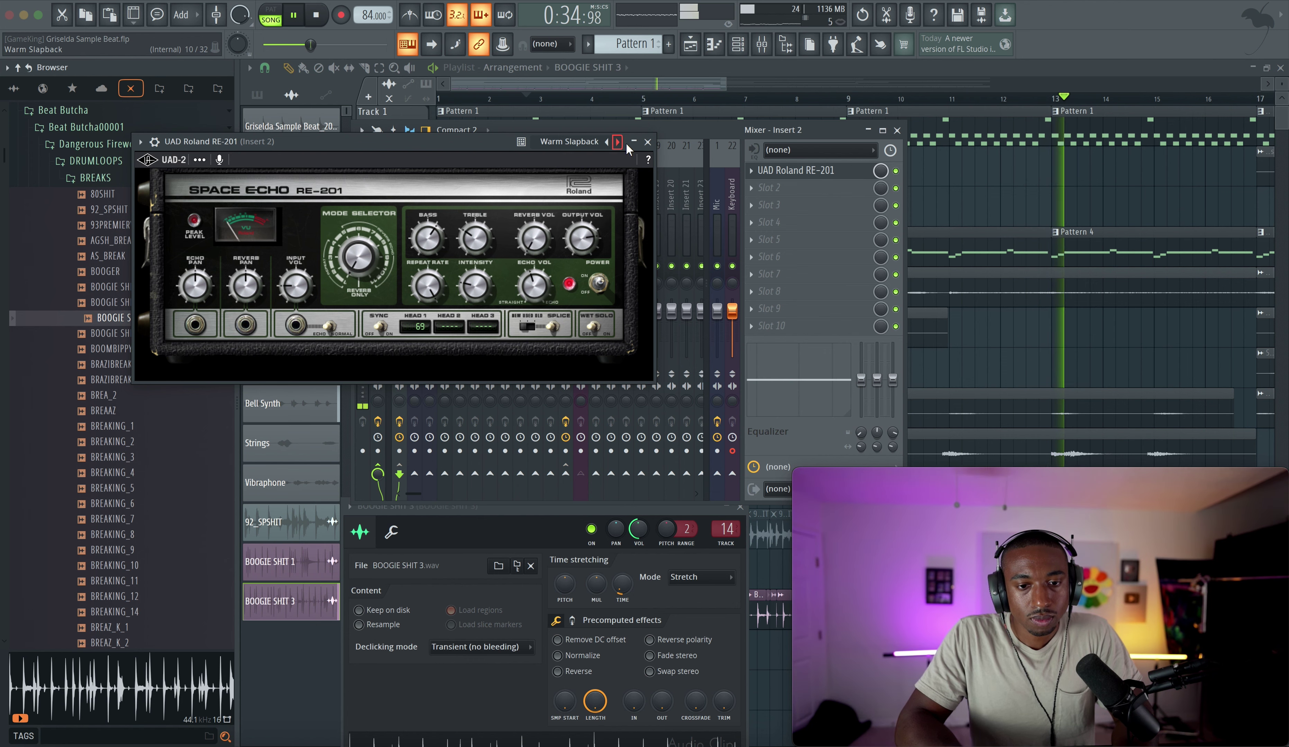
left_click(647, 142)
key("space")
left_click(578, 241)
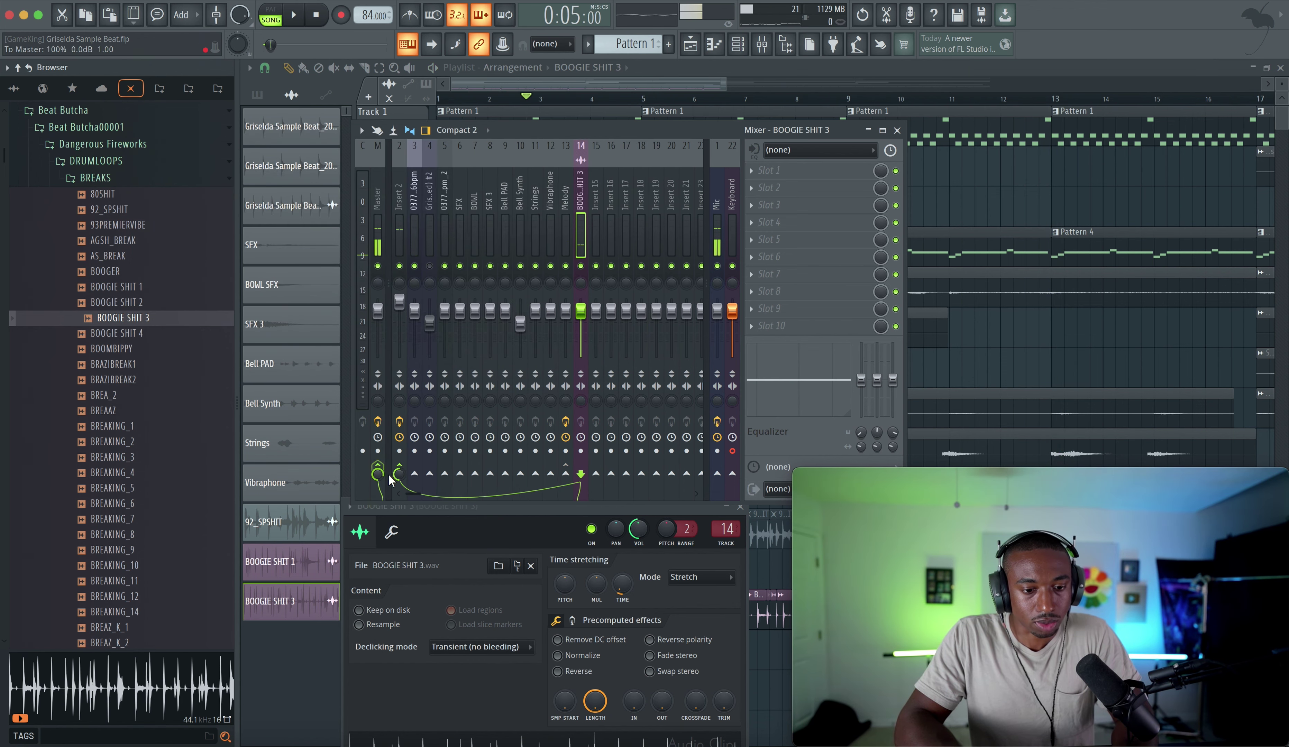
key("space")
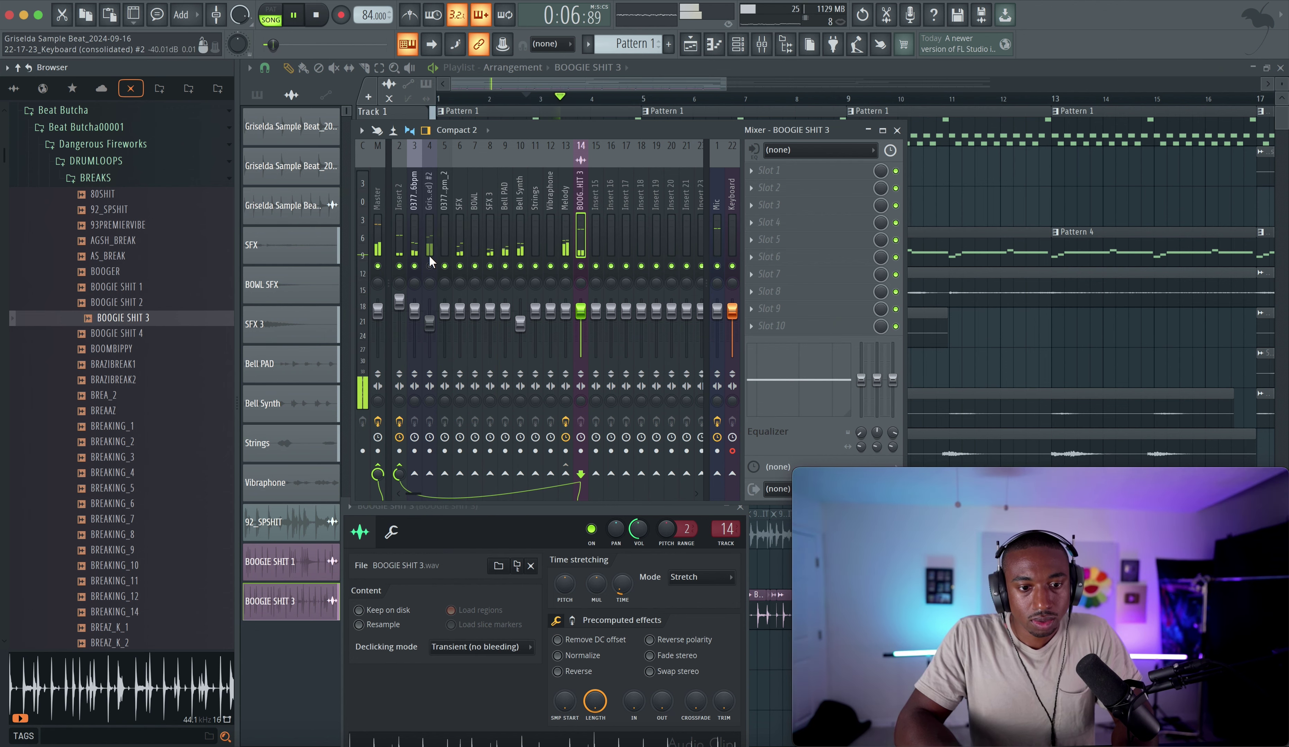
Delete the Strings clip at bar 1 on Track 2 and lower the gain of the Strings clip at bar 17 to -3.1 dB.
right_click(1001, 217)
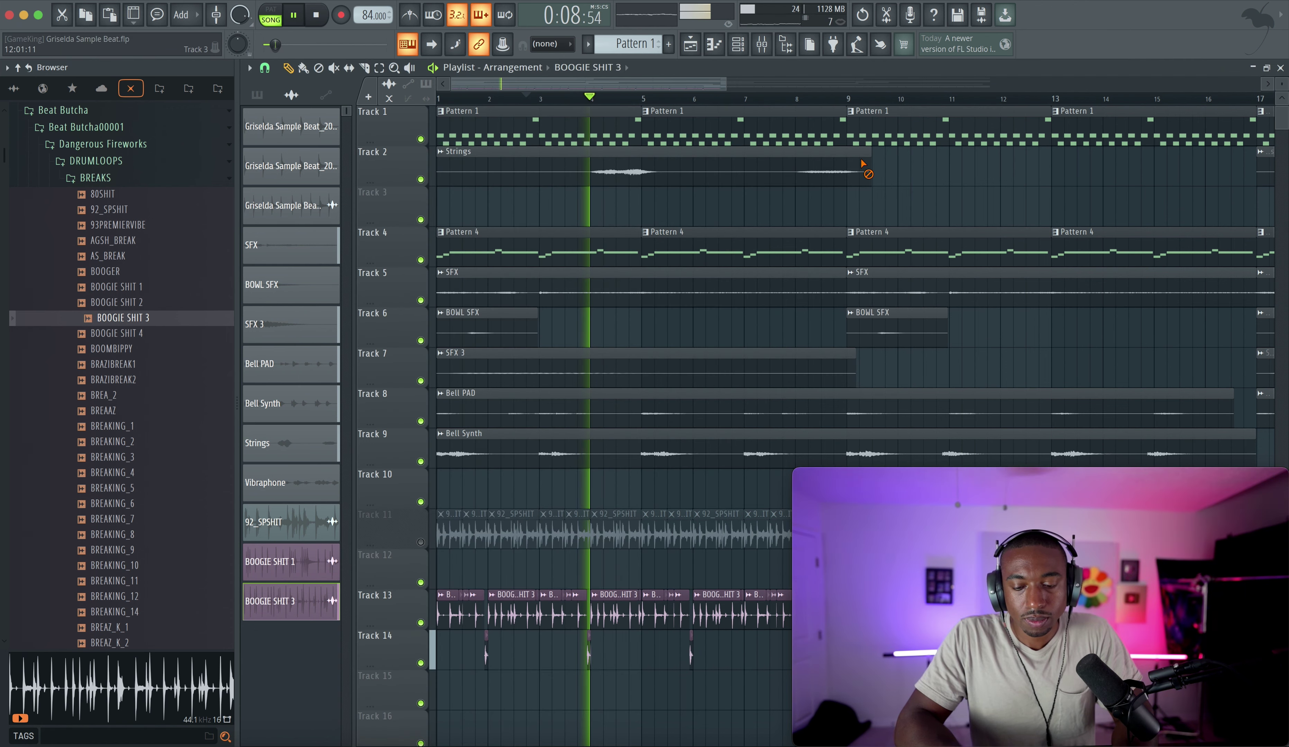
scroll(720, 180, "down", 5)
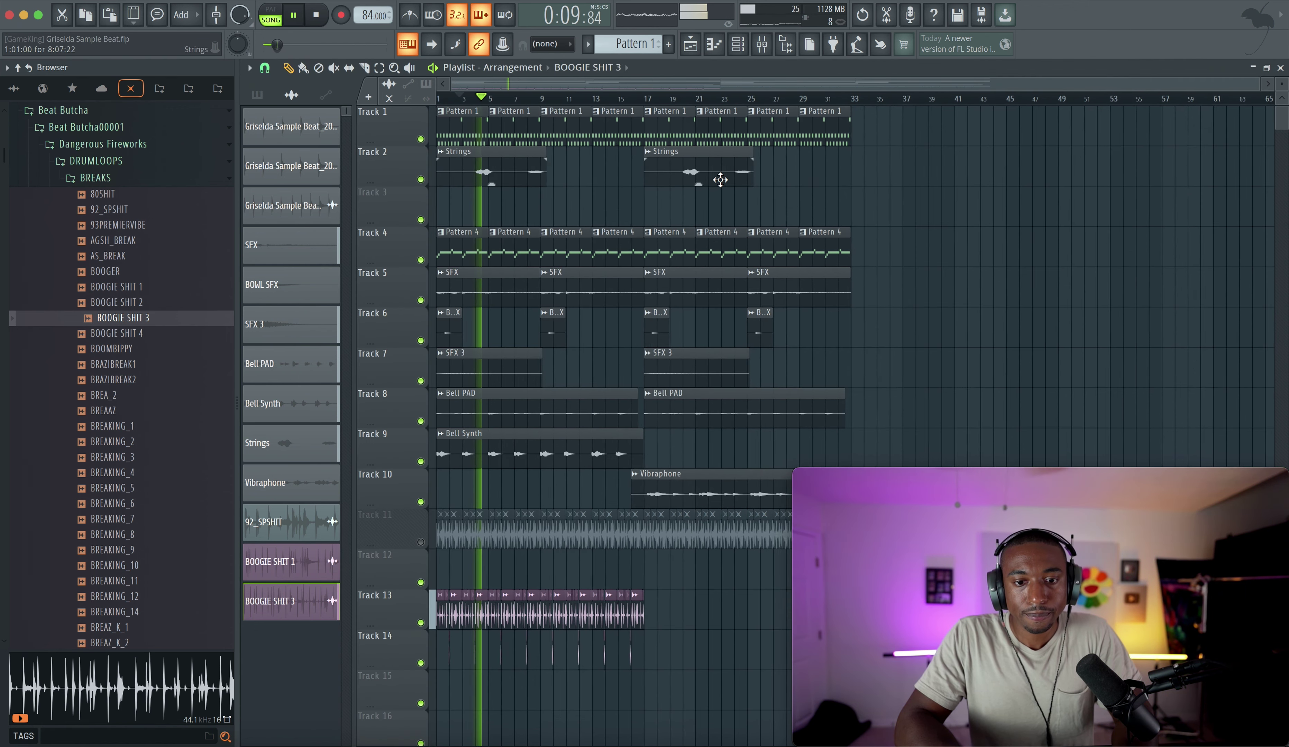
right_click(469, 176)
left_click_drag(694, 184, 695, 190)
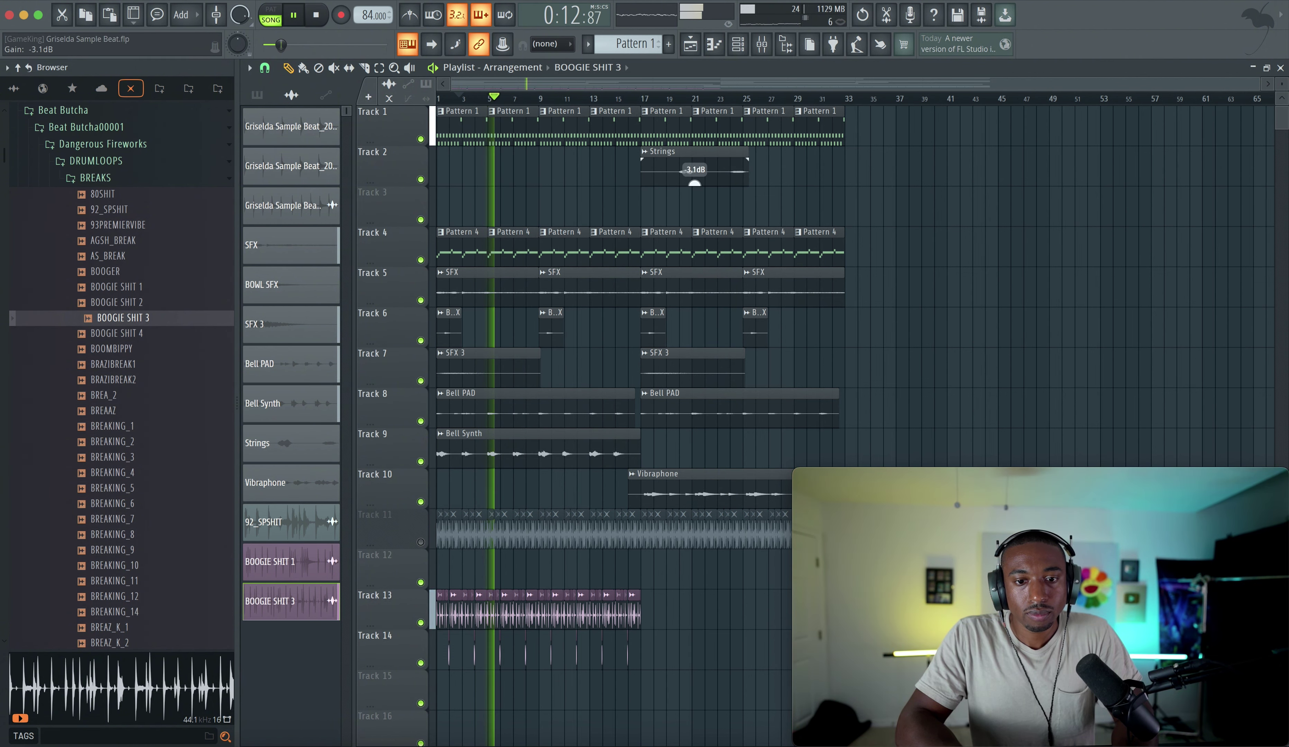
Mute the Mic mixer track and select the Melody track during playback.
left_click(764, 47)
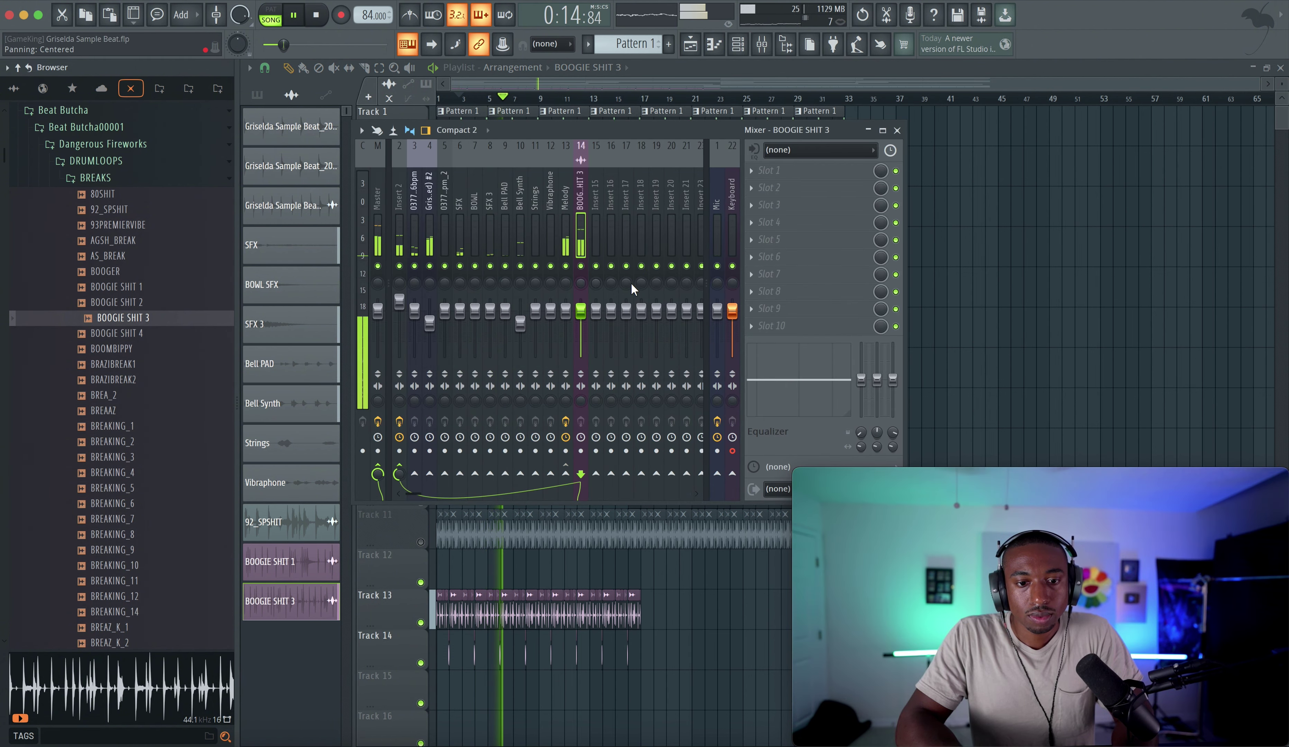
left_click(717, 266)
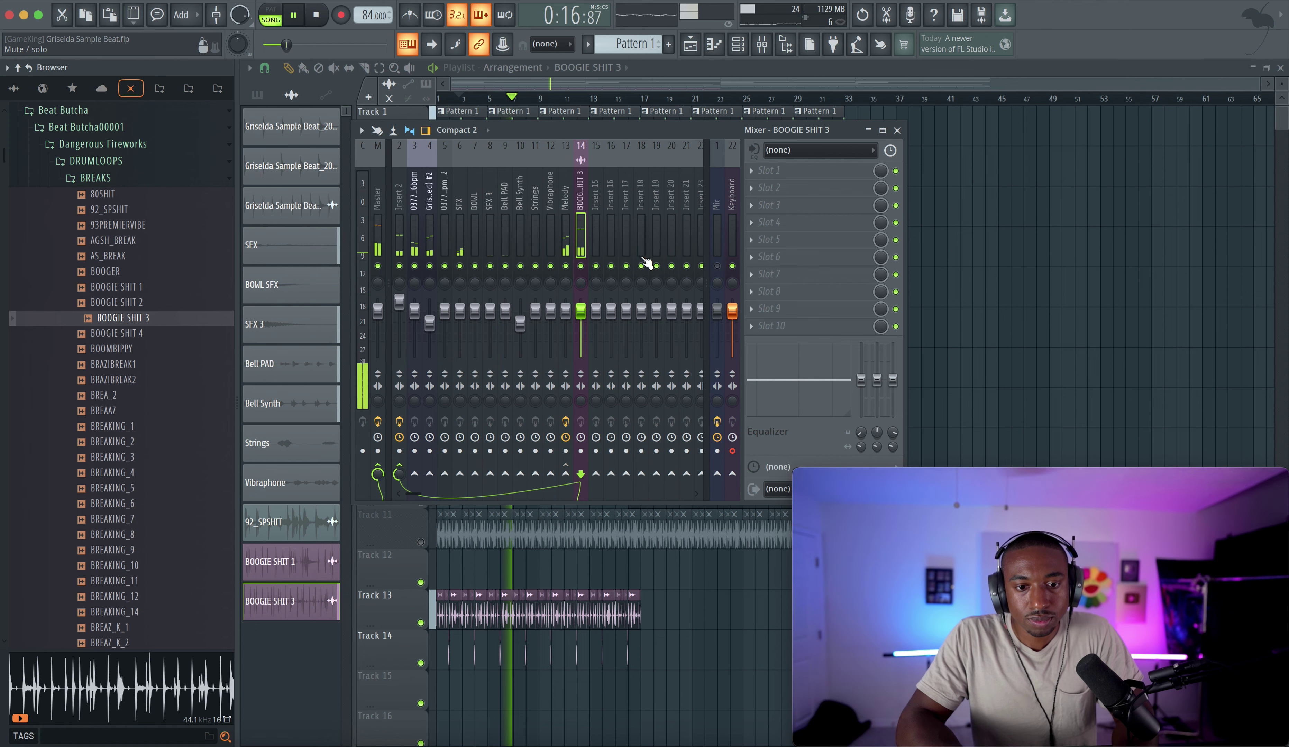
left_click(566, 230)
right_click(944, 213)
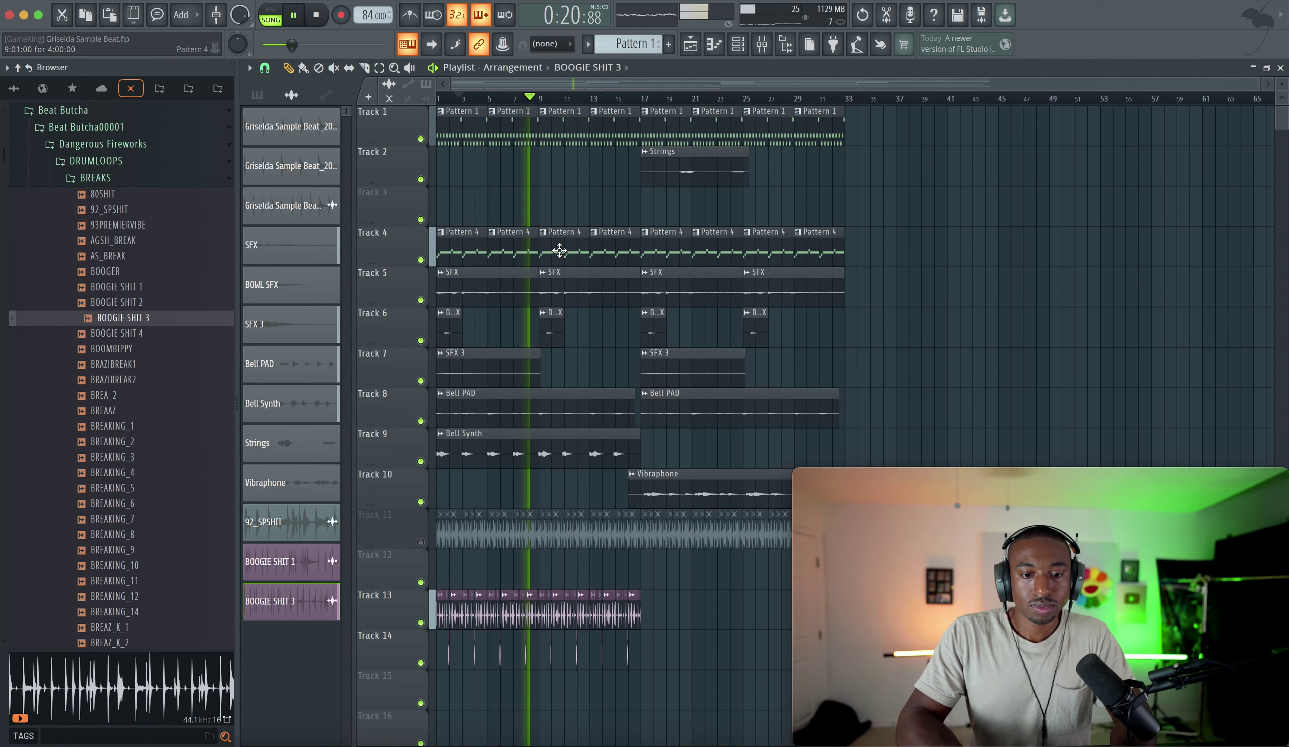
Duplicate all BOOGIE SHIT 3 clips on Tracks 13 and 14 so the break also fills bars 17 to 32.
scroll(547, 417, "down", 4)
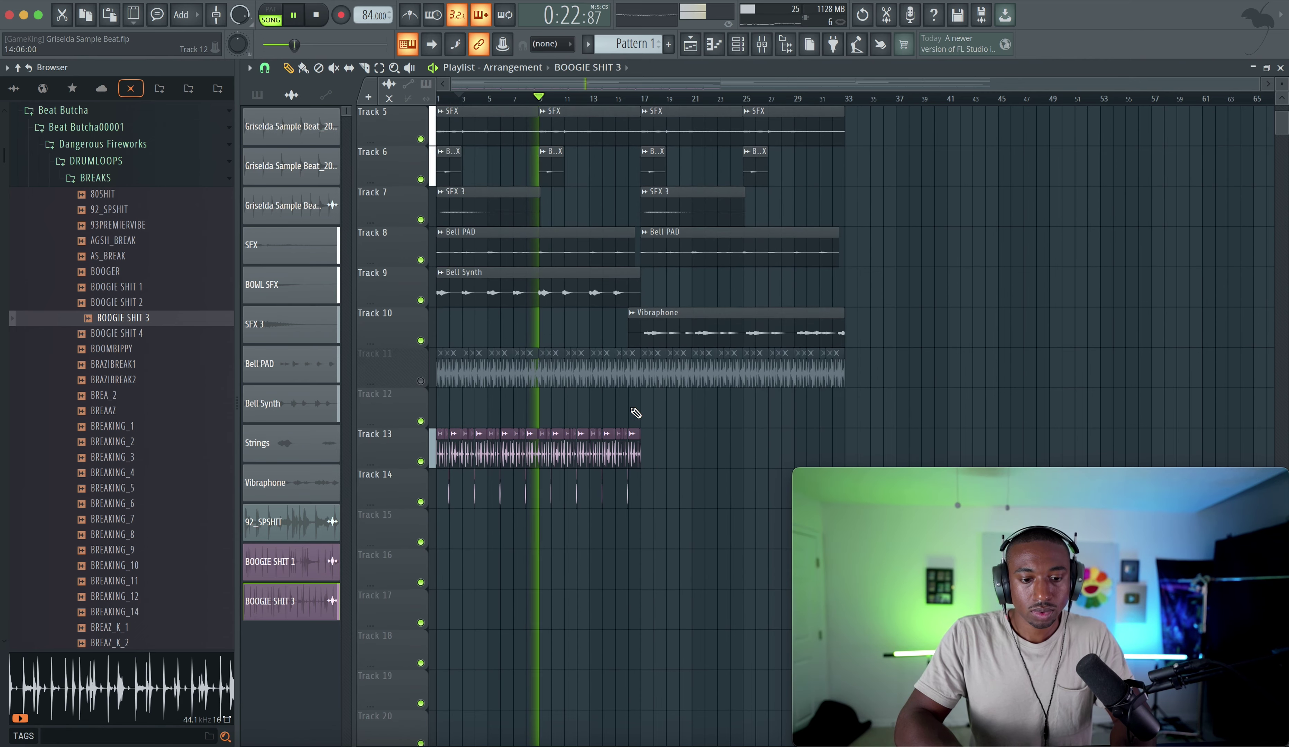
left_click_drag(680, 406, 290, 526)
scroll(461, 454, "up", 4, "ctrl")
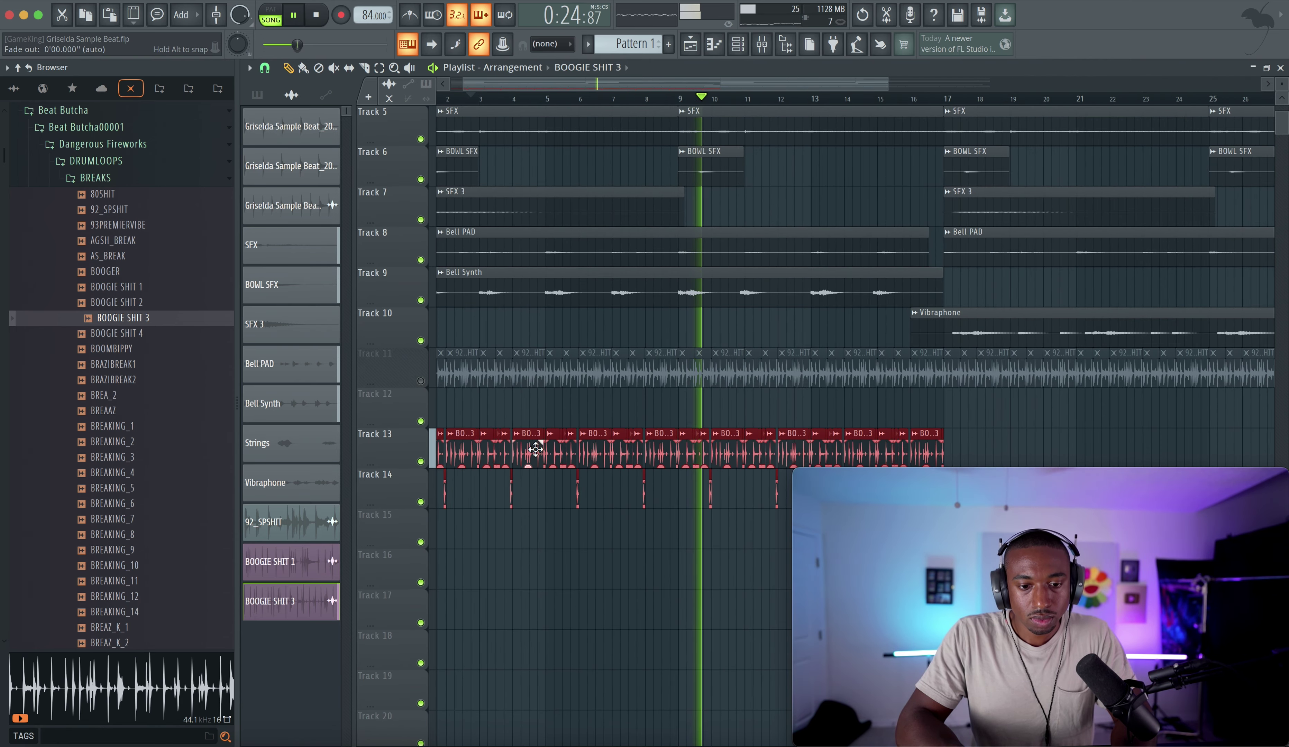
key("ctrl+b")
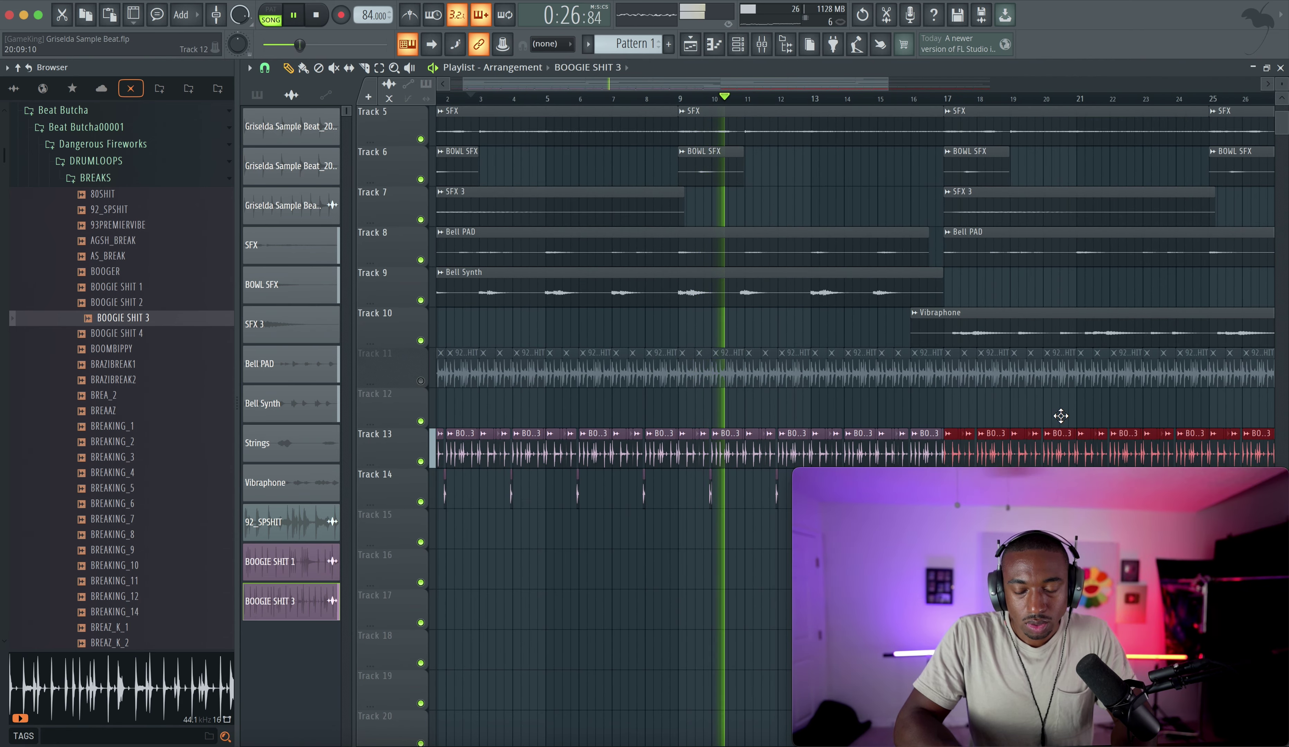
scroll(1066, 419, "up", 4, "ctrl")
scroll(906, 438, "down", 6, "ctrl")
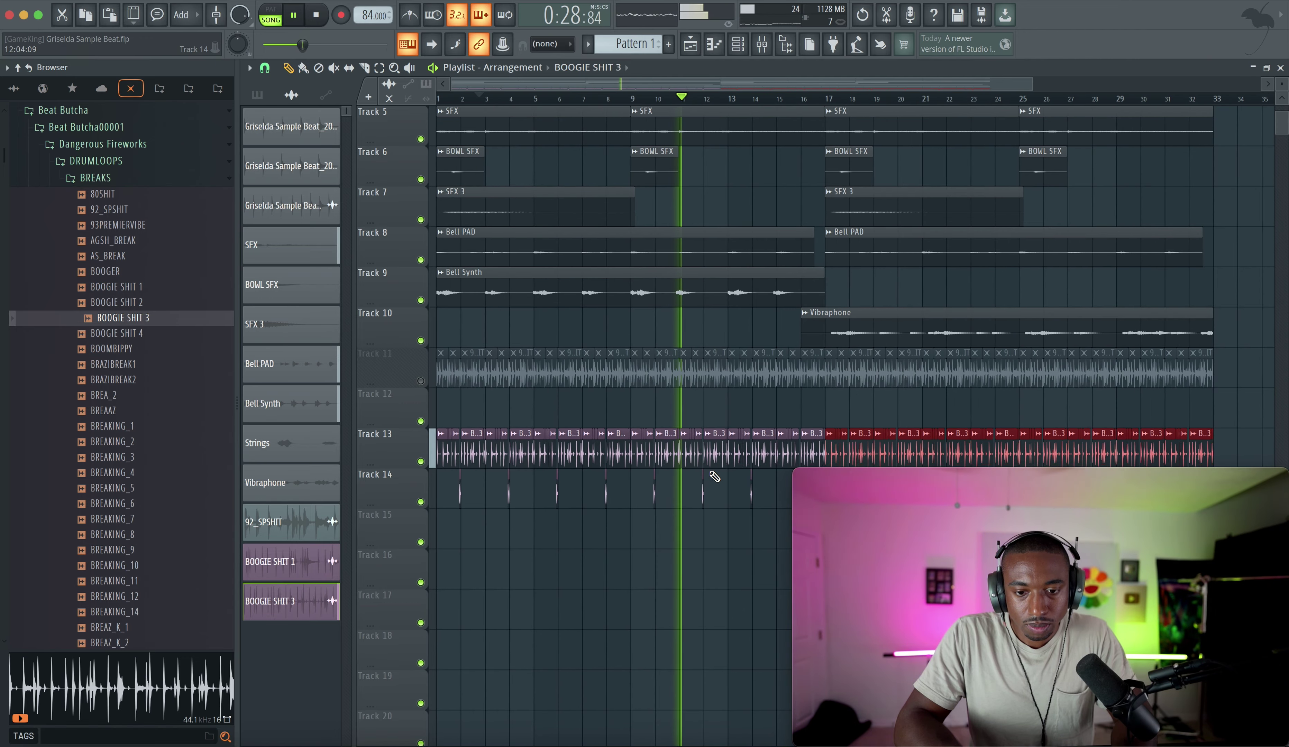
Deselect the duplicated clips and hide the browser to widen the playlist.
left_click(729, 99, "ctrl")
key("alt+F8")
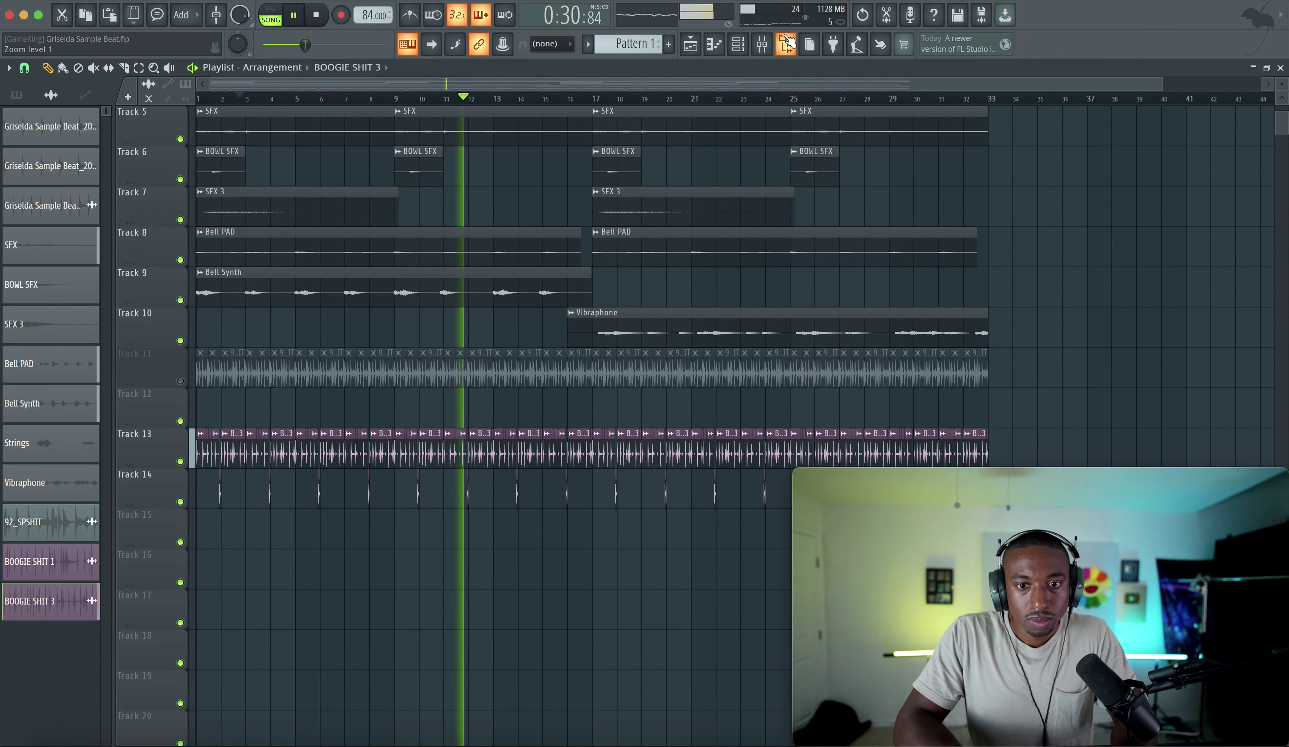
scroll(625, 228, "up", 4)
scroll(410, 467, "down", 1, "ctrl")
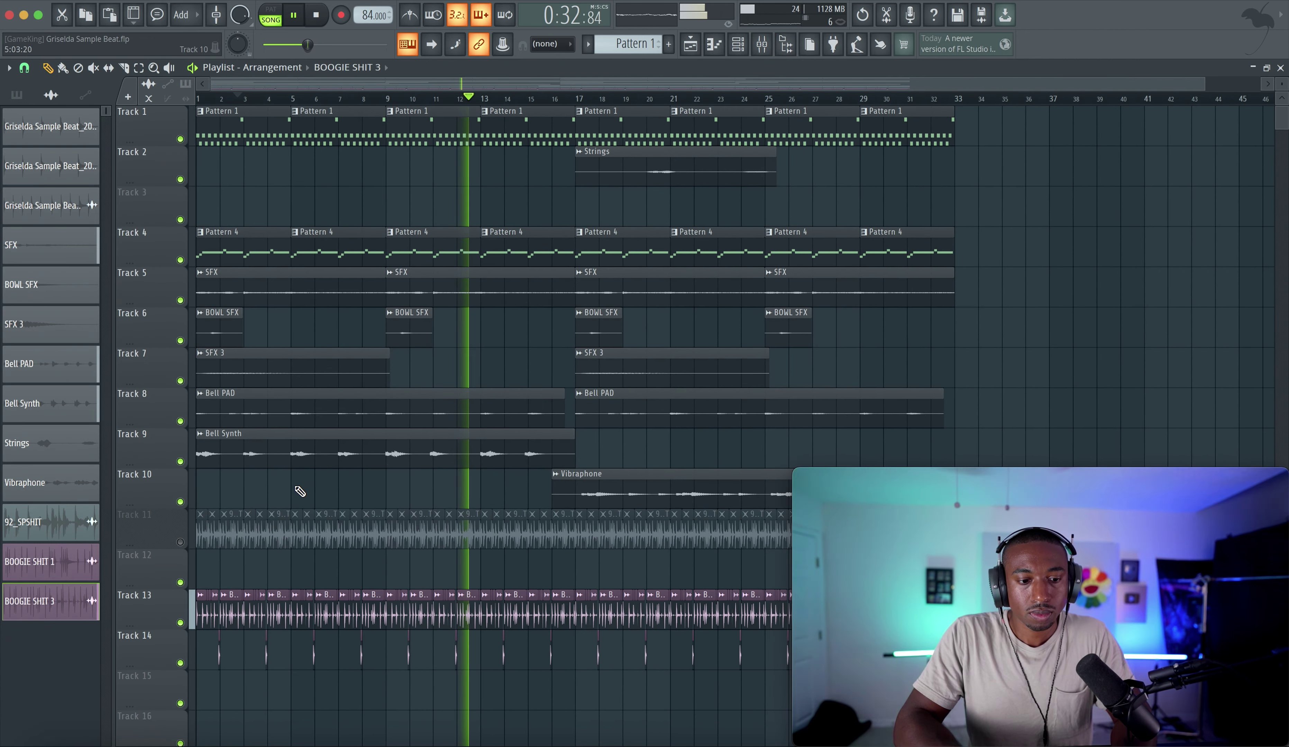
Compare the breaks by muting Tracks 13 and 14 and enabling Track 11, and switch back to Tracks 13 and 14.
left_click(180, 623)
left_click(180, 663)
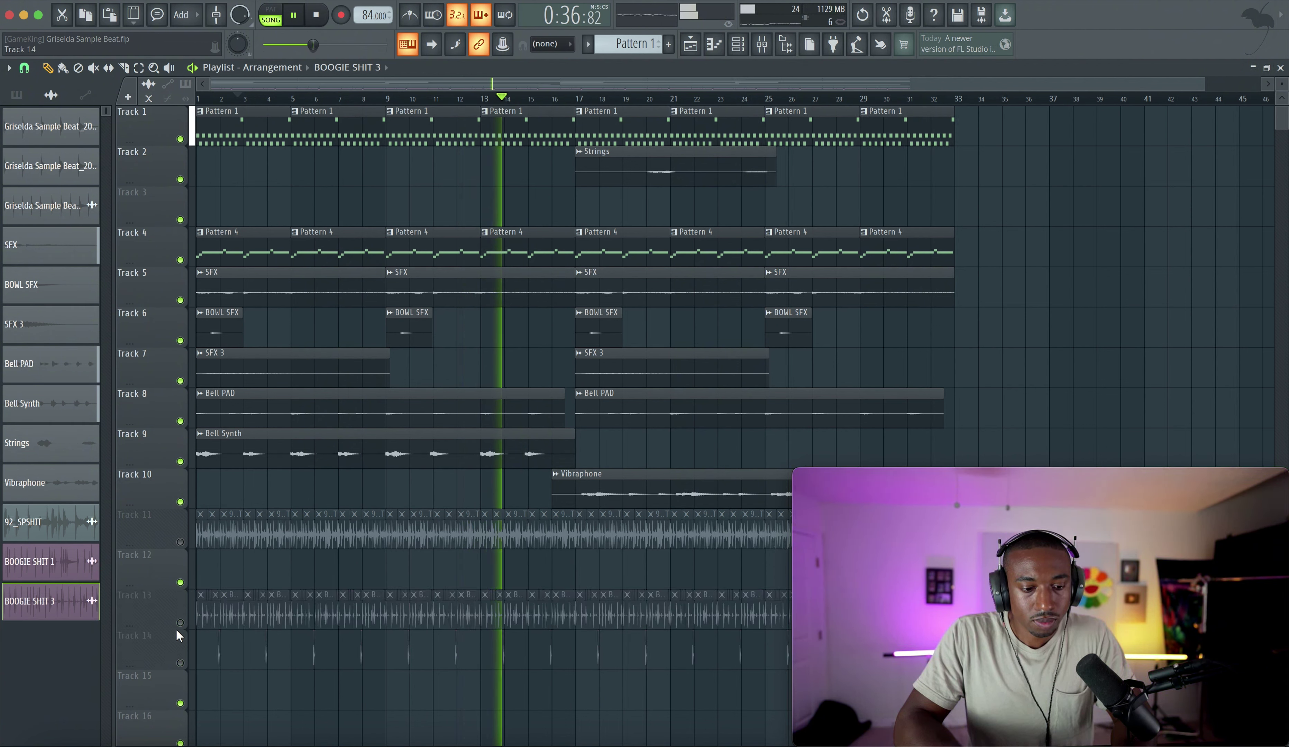
left_click(180, 542)
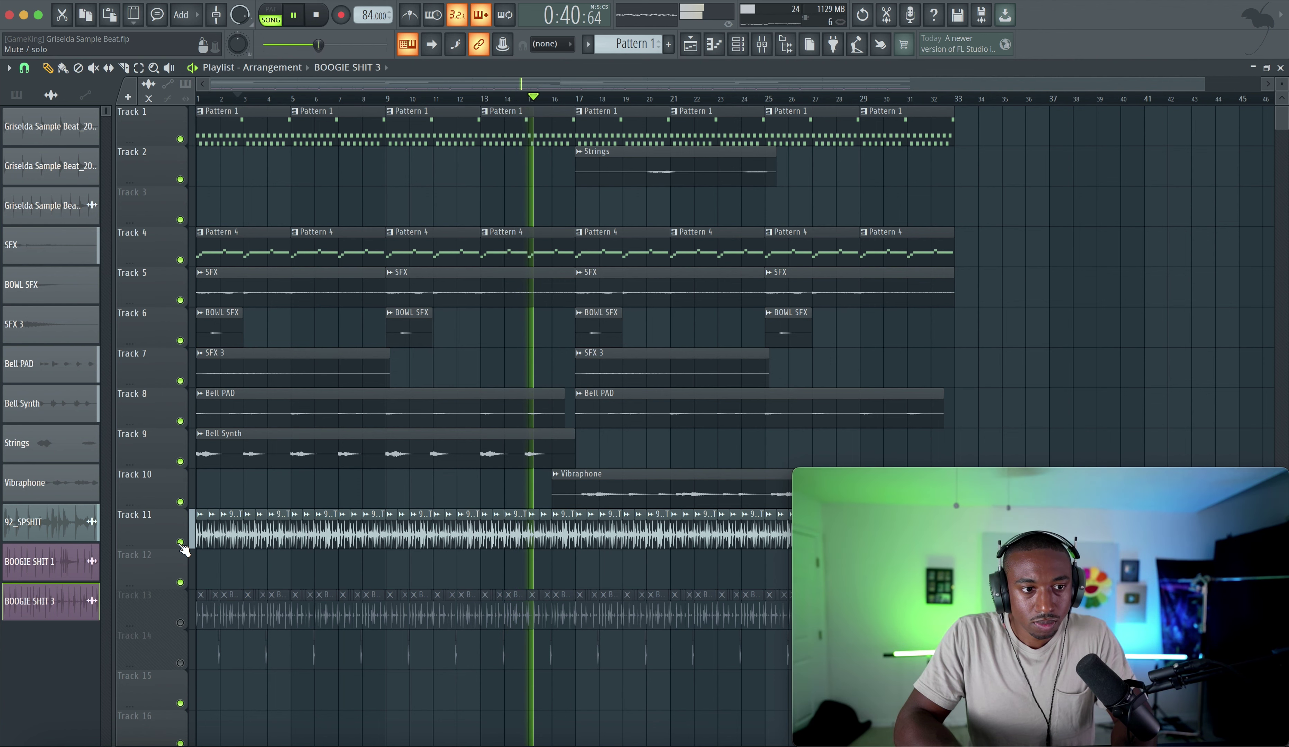
left_click(180, 542)
left_click(180, 623)
left_click(180, 663)
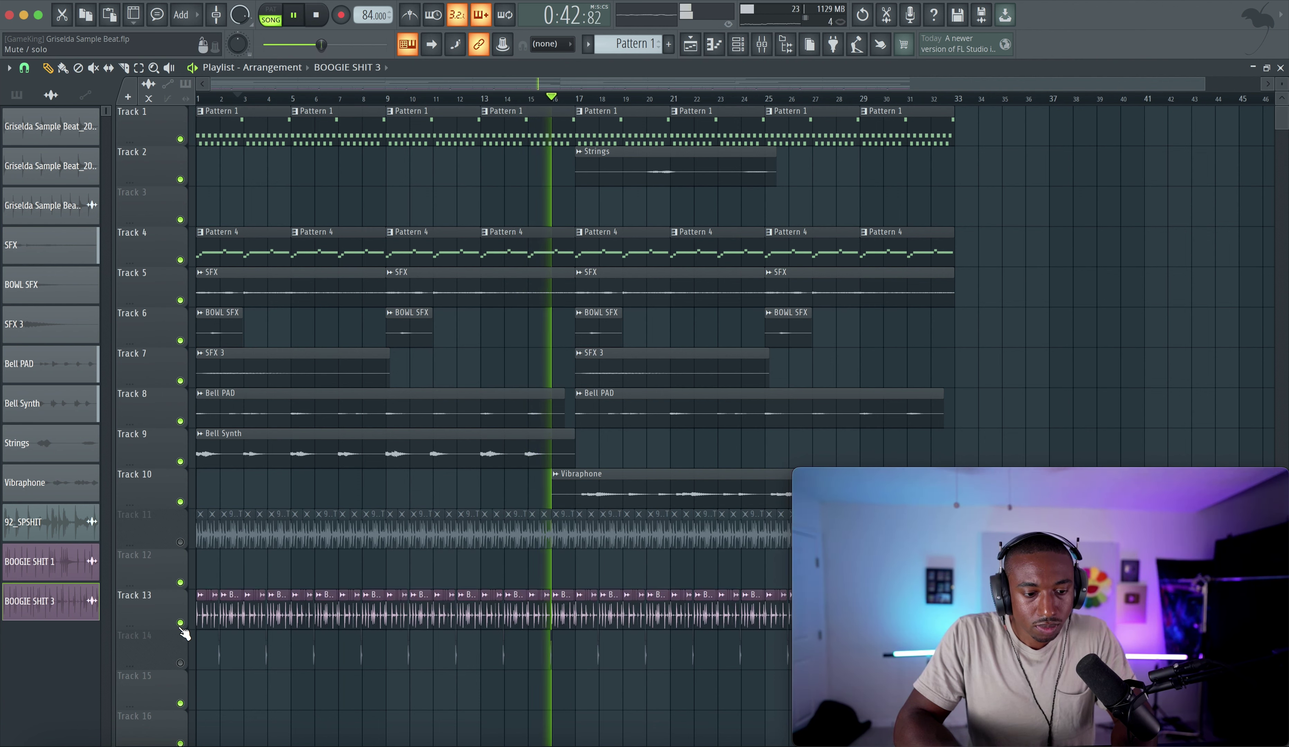
key("F9")
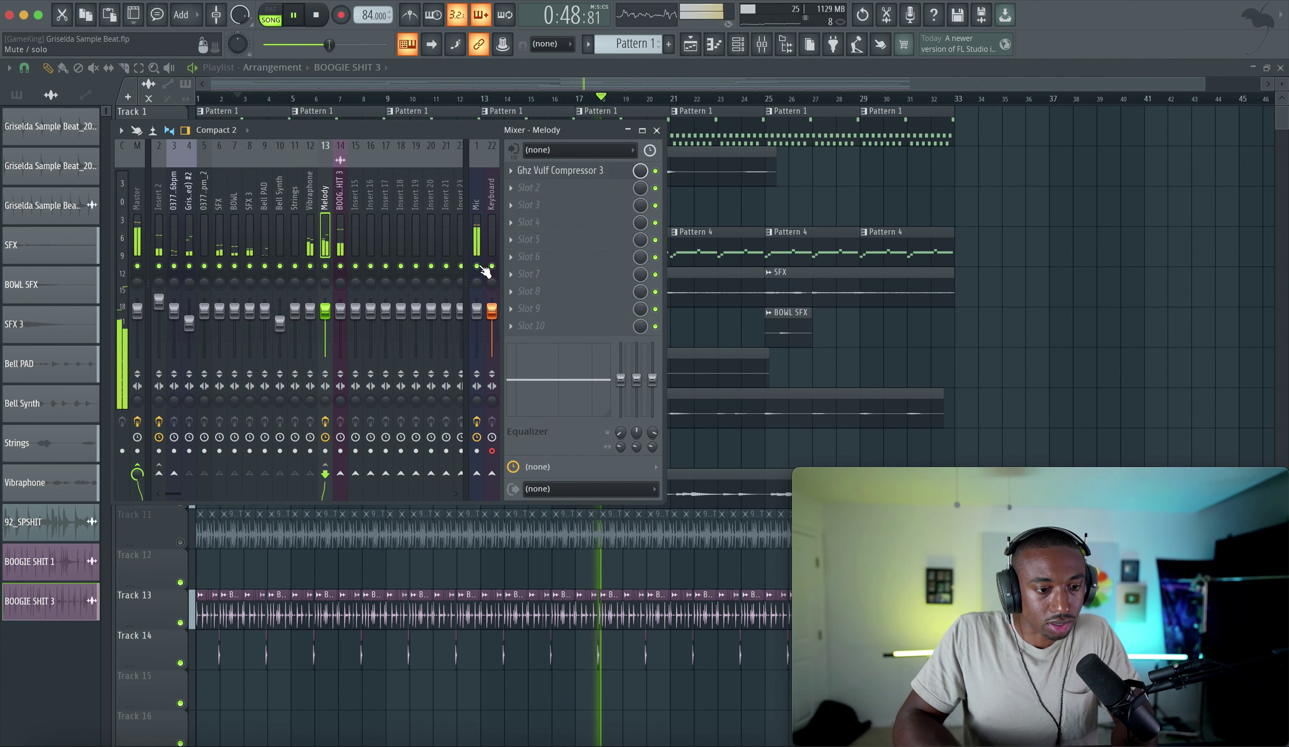
key("F9")
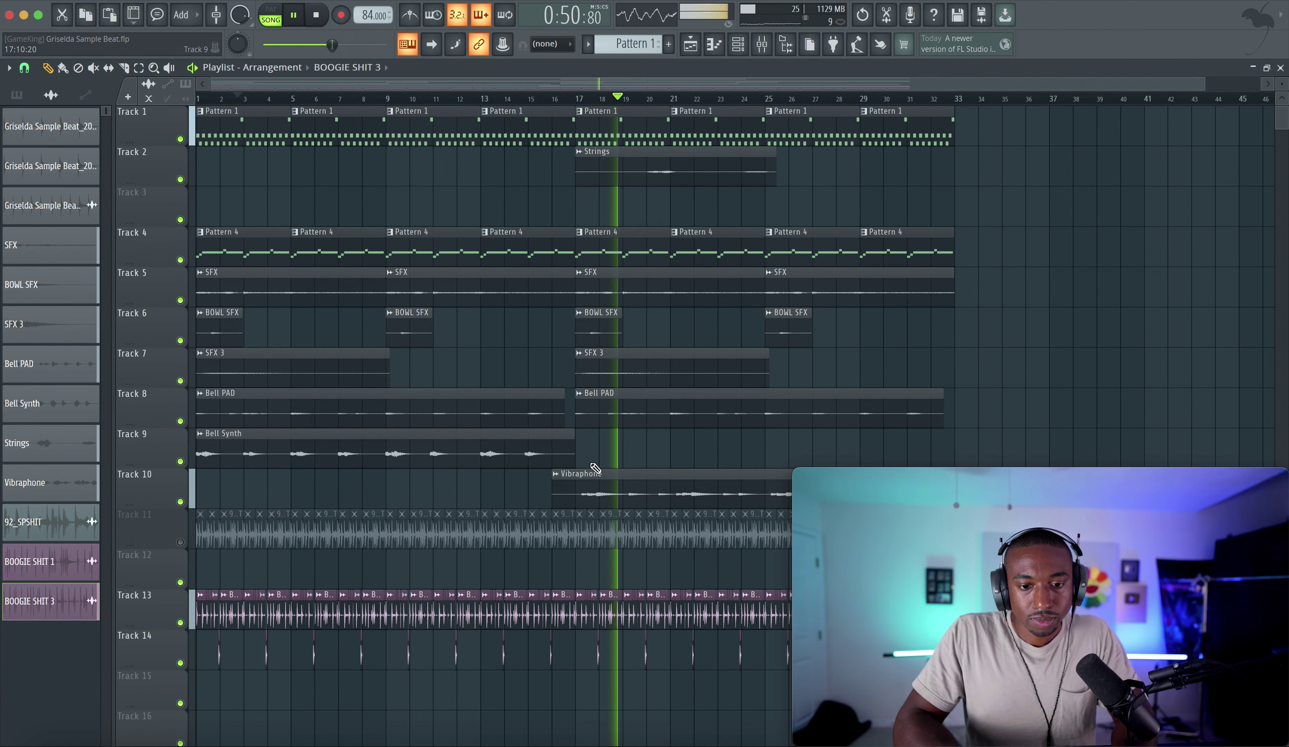
scroll(590, 462, "right", 2)
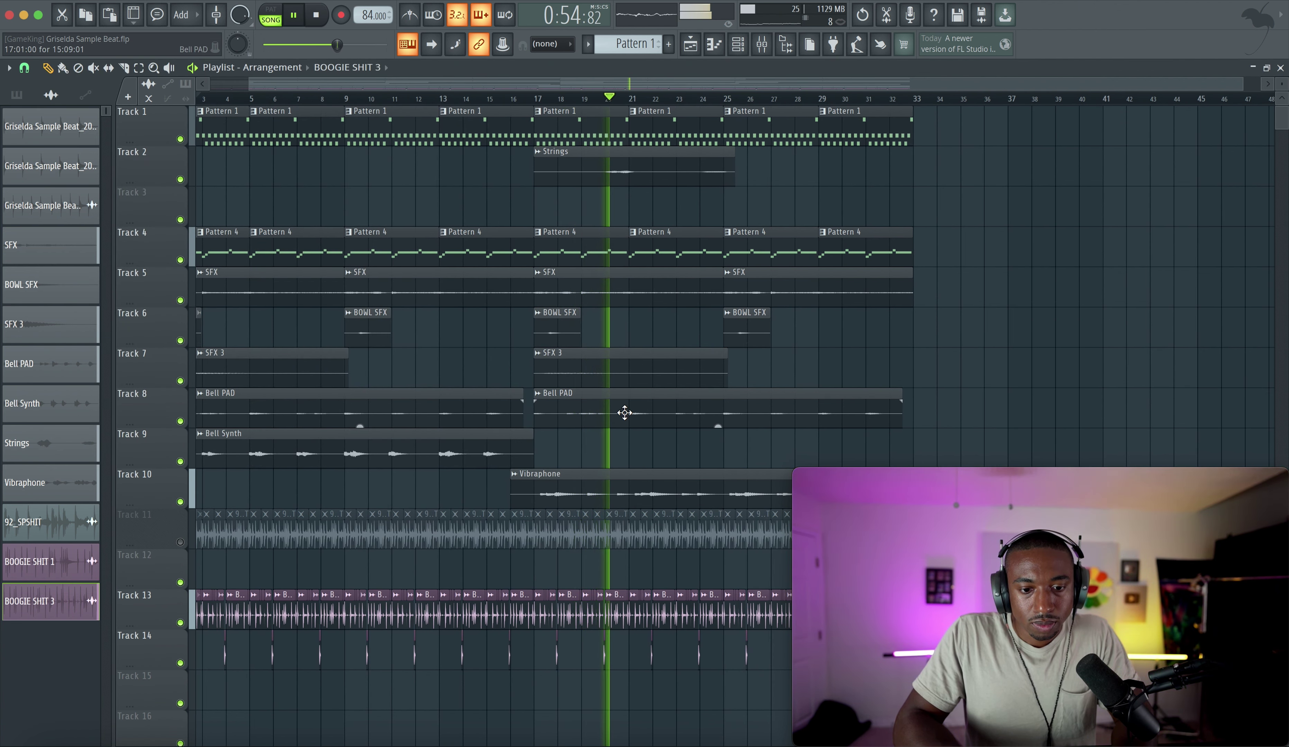
scroll(630, 477, "down", 2)
scroll(630, 478, "right", 2)
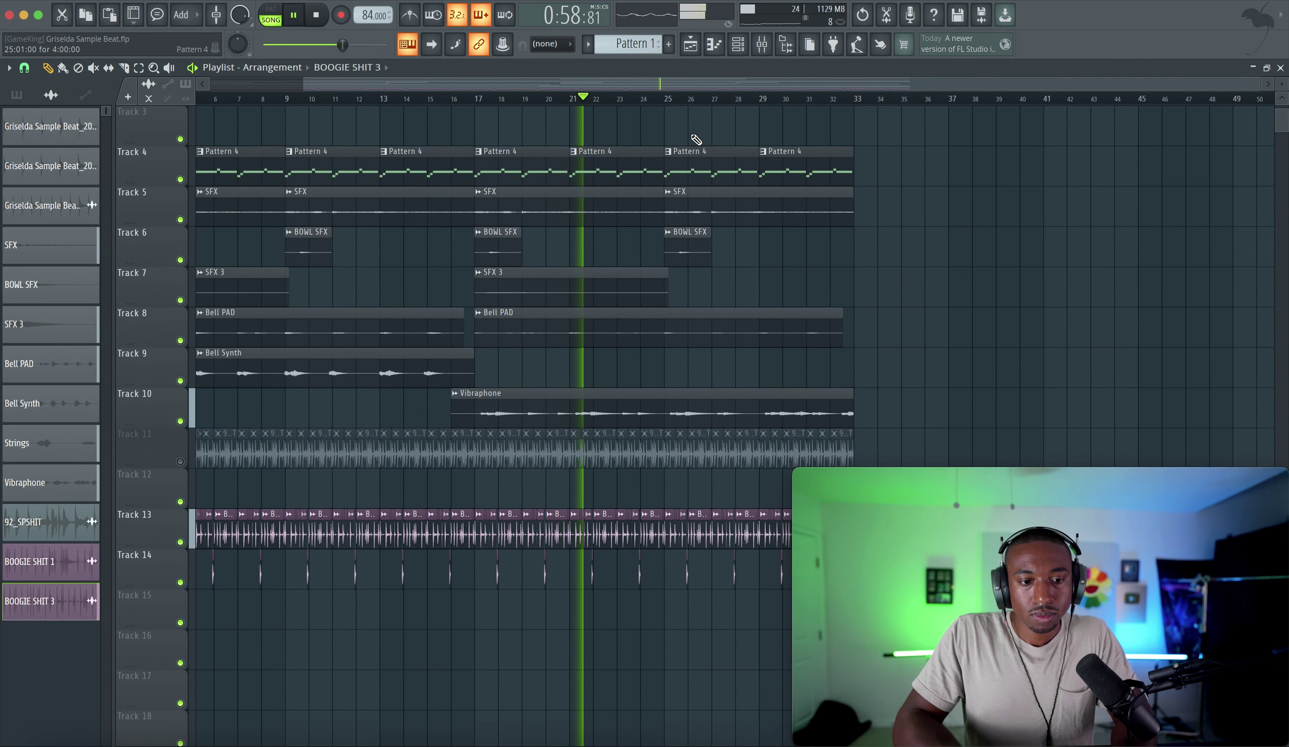
left_click(762, 45)
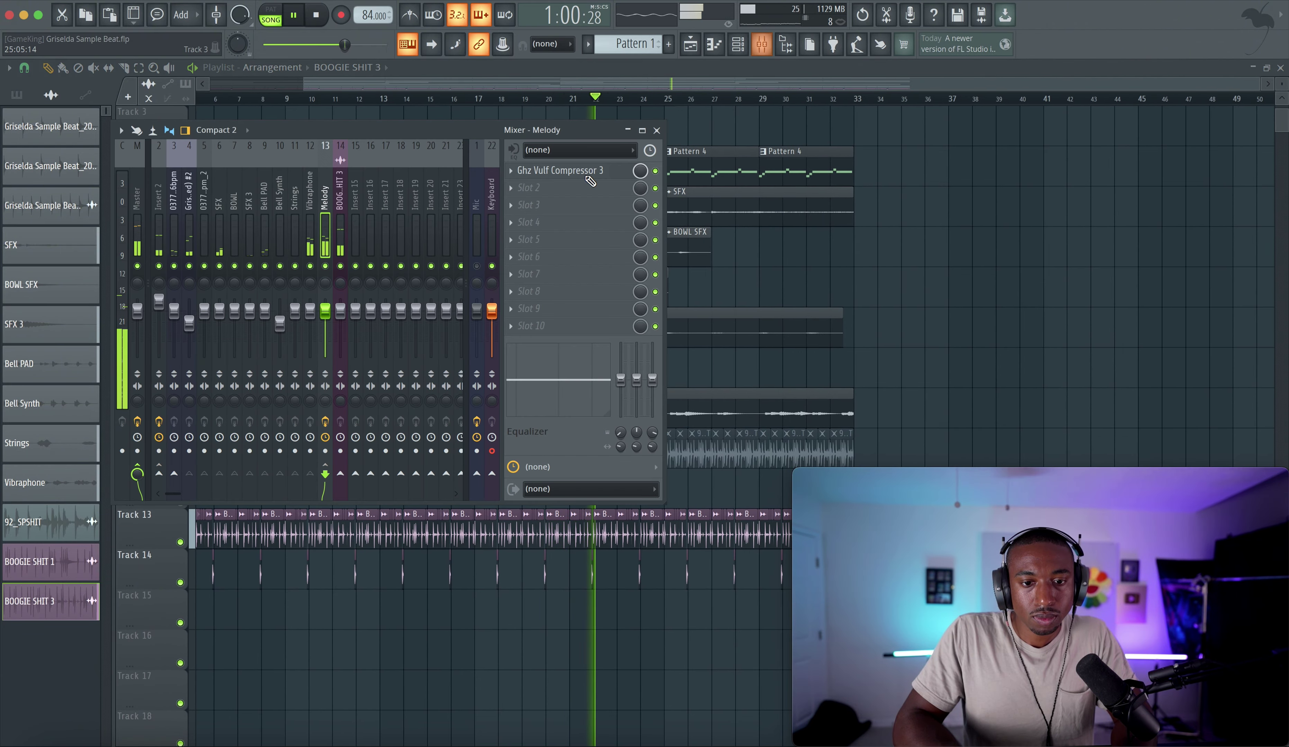
Restore the accidentally deleted clip and delete the four Pattern 4 clips on Track 4 from bar 17 to bar 32.
right_click(839, 223)
key("super+z")
left_click_drag(559, 177, 776, 171)
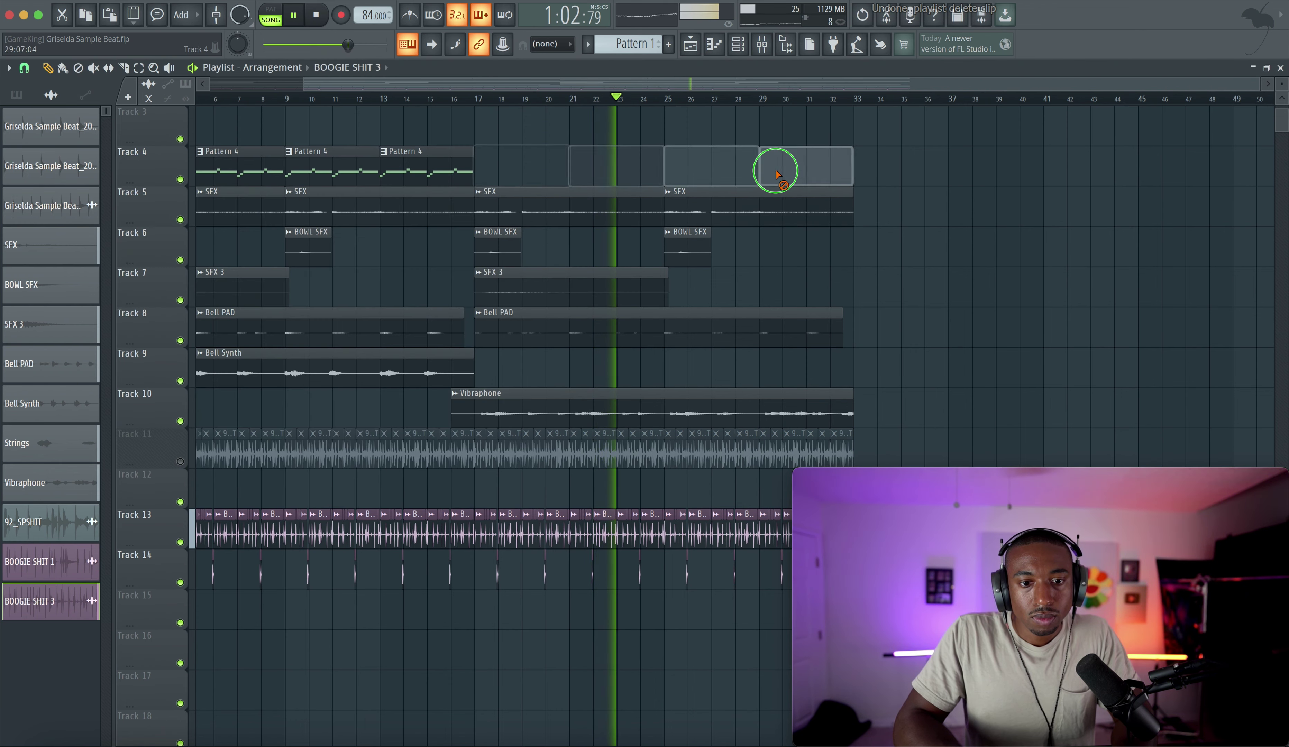
scroll(645, 180, "up", 2)
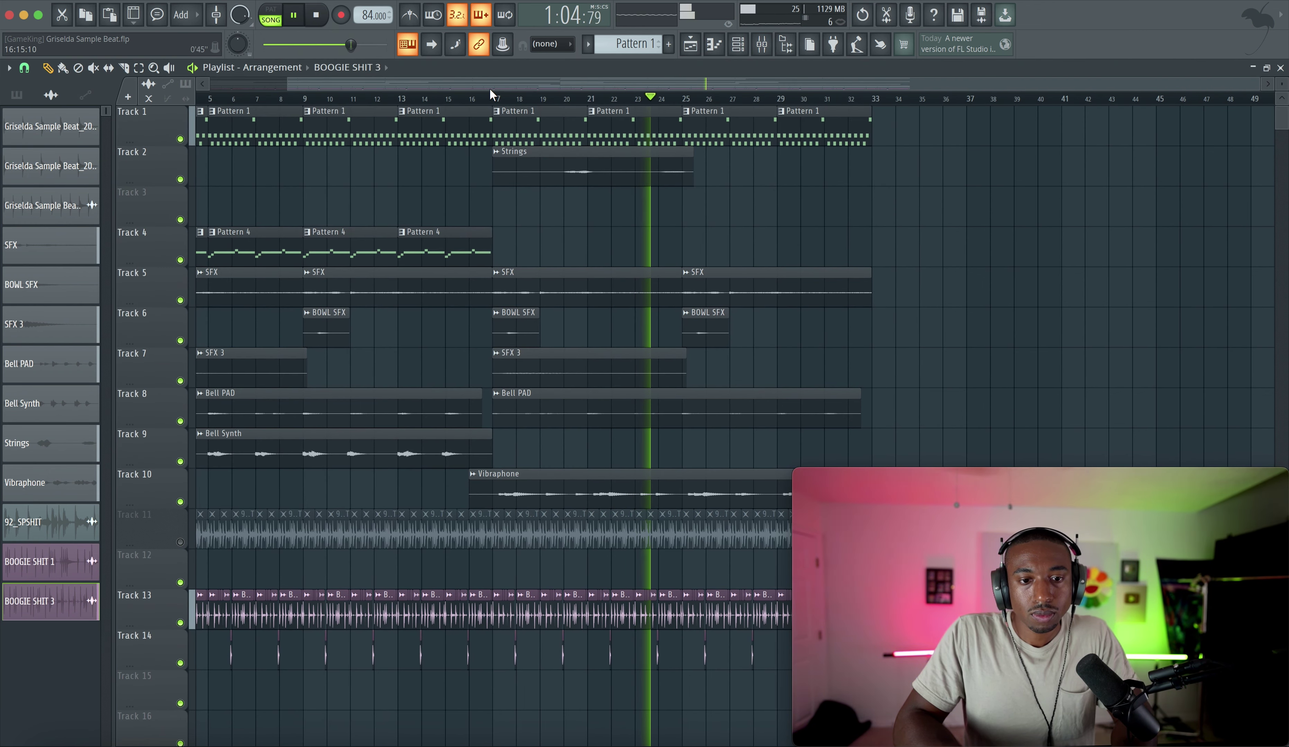
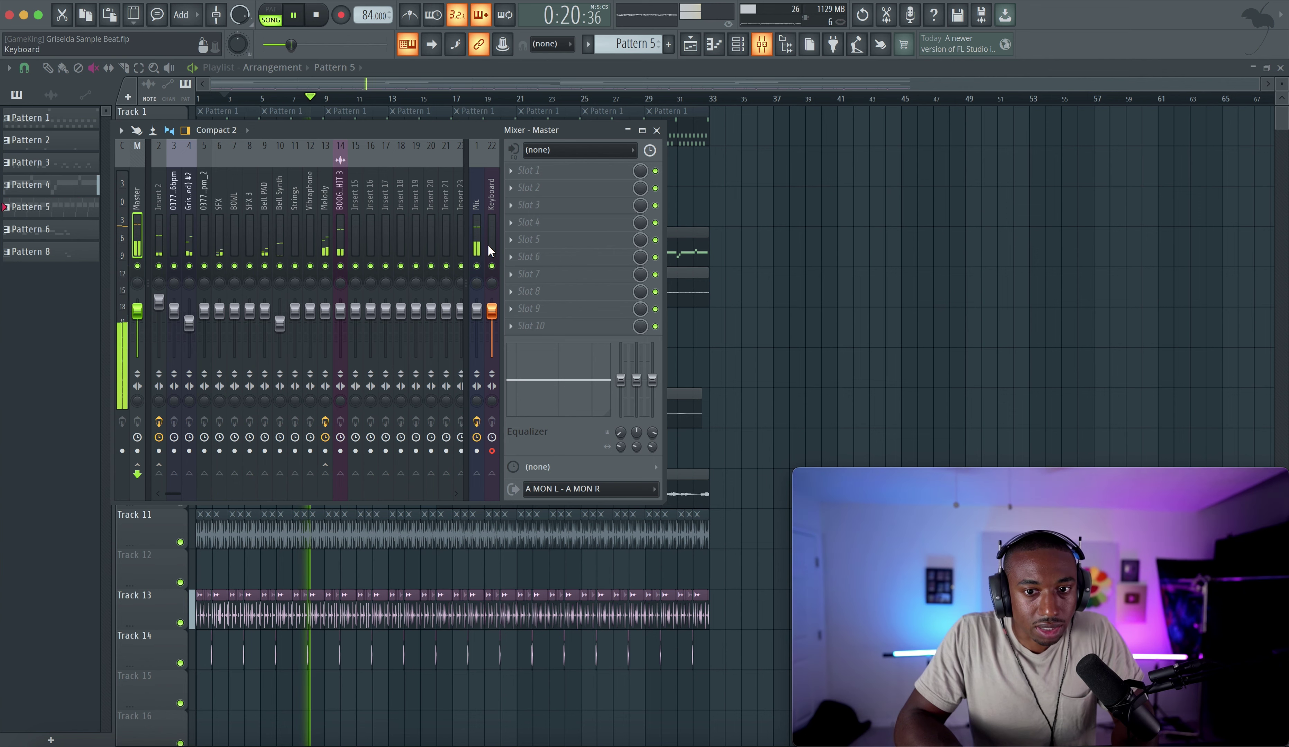
Select the Keyboard mixer track and save the project.
left_click(488, 245)
left_click(893, 300)
key("super+s")
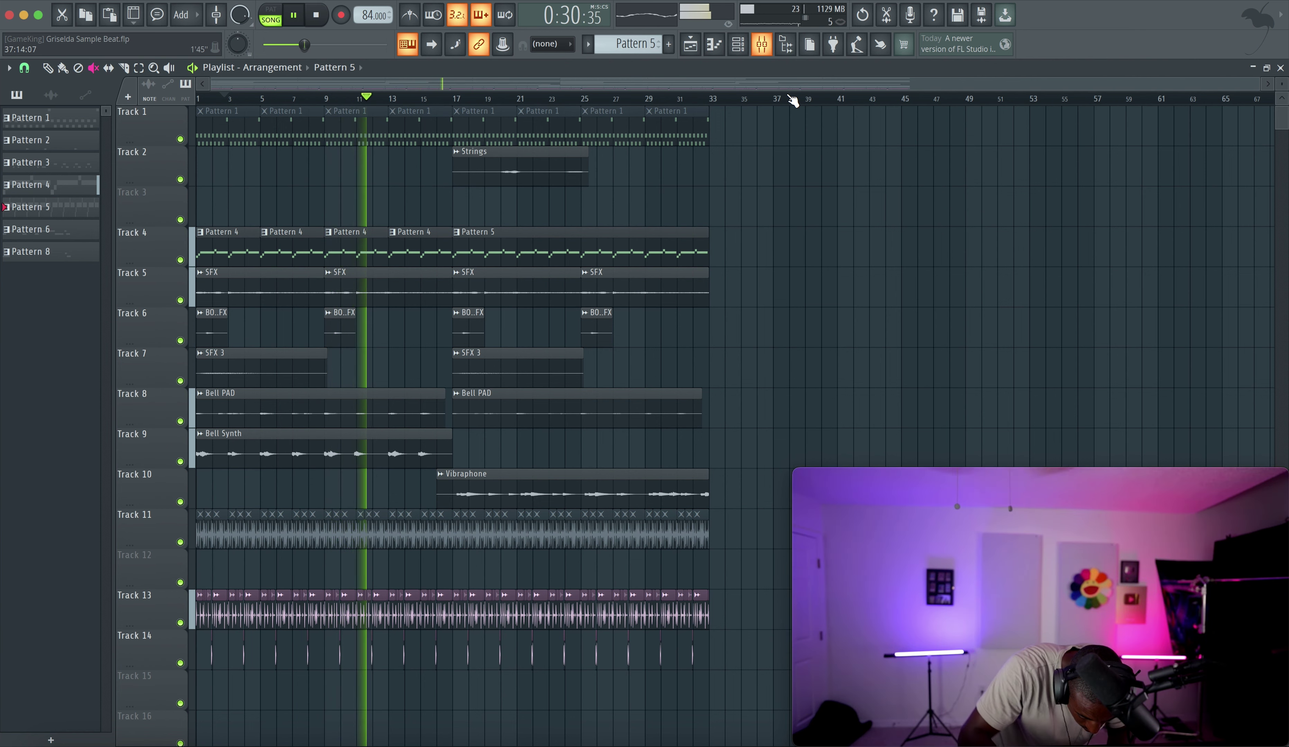
Check the buffer length in the audio settings and close them.
left_click(761, 44)
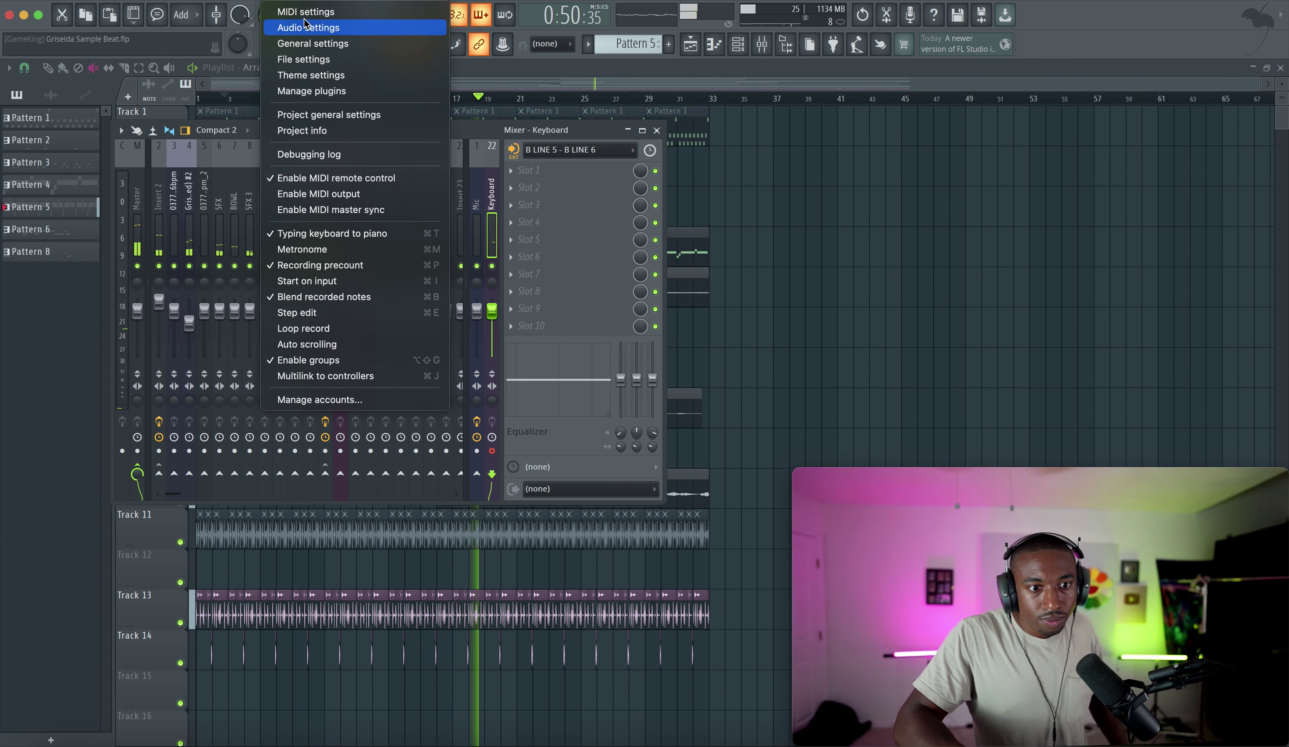
left_click(323, 28)
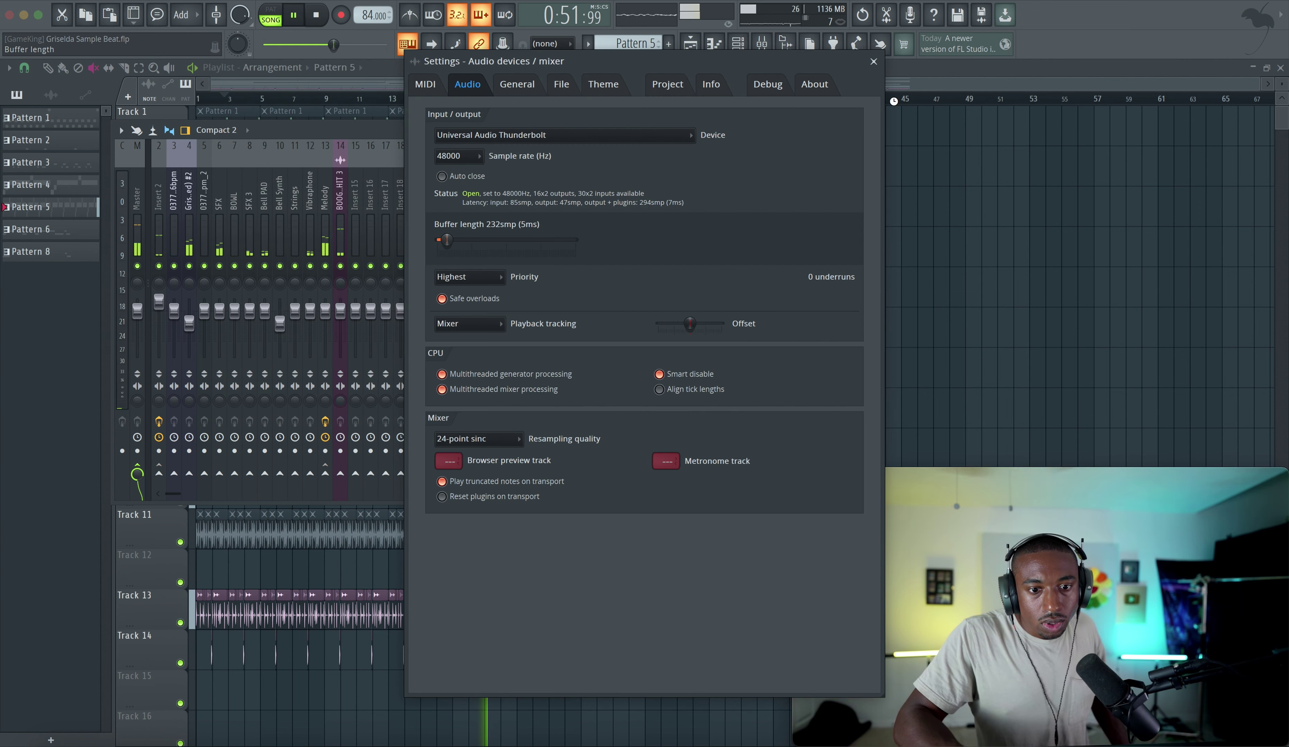
key("Escape")
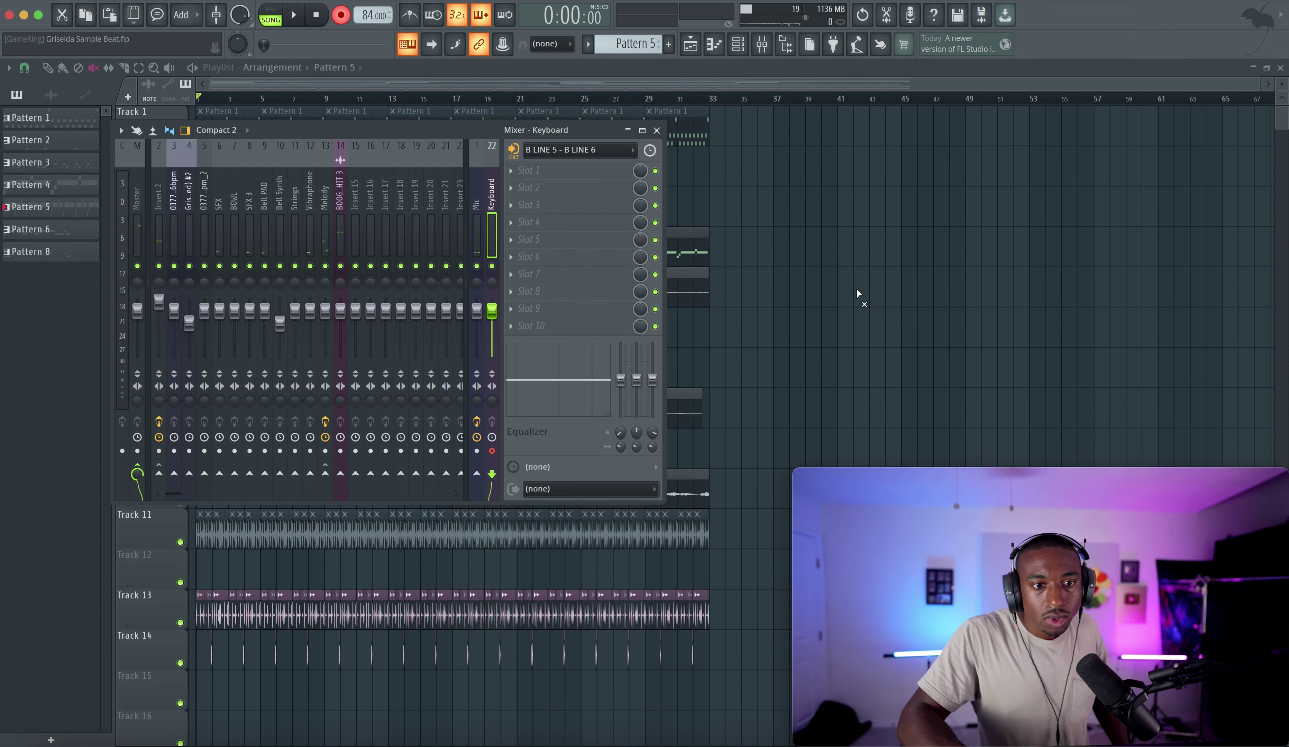
Record the keyboard input from the Keyboard mixer track over the first 16 bars on Track 3, and disarm recording and stop.
key("F9")
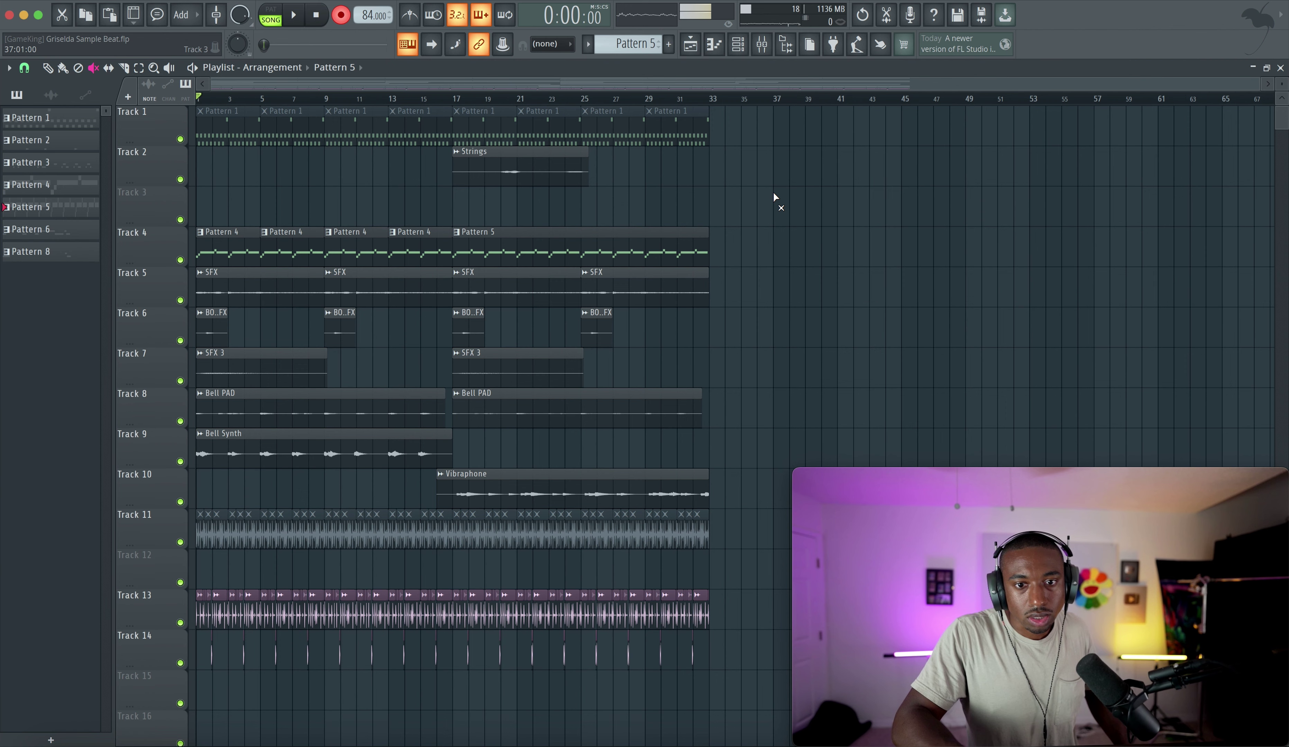
left_click(761, 46)
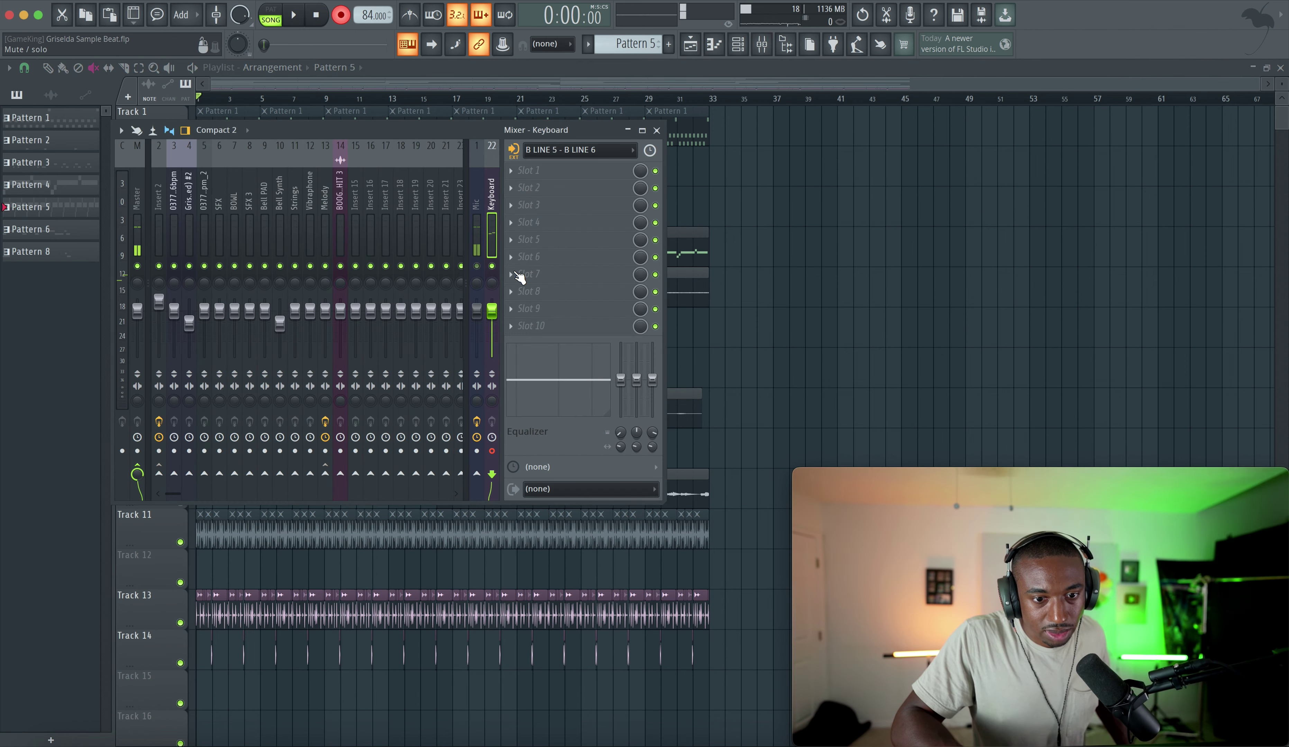
key("F9")
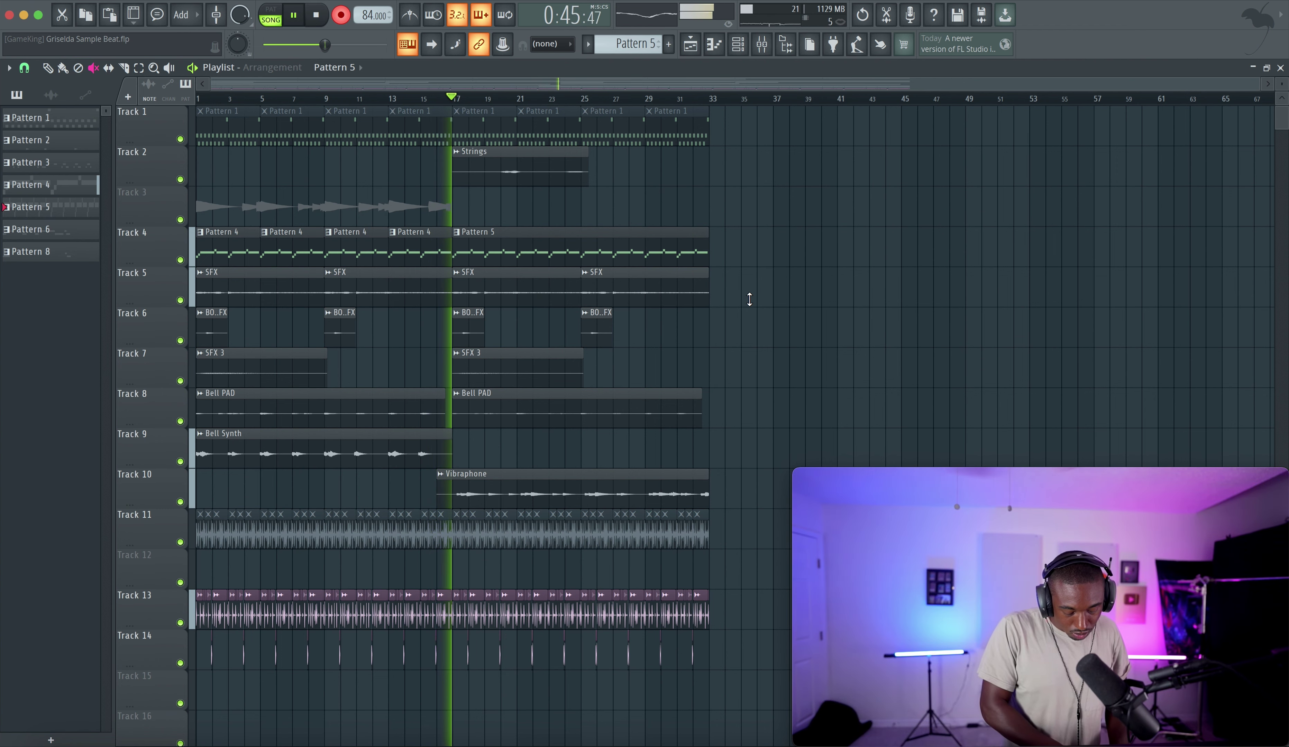
left_click(342, 17)
key("space")
Set the playlist snap to Bar and slice off the recorded Keyboard clip's tail past bar 17 on Track 3.
key("space")
left_click(124, 68)
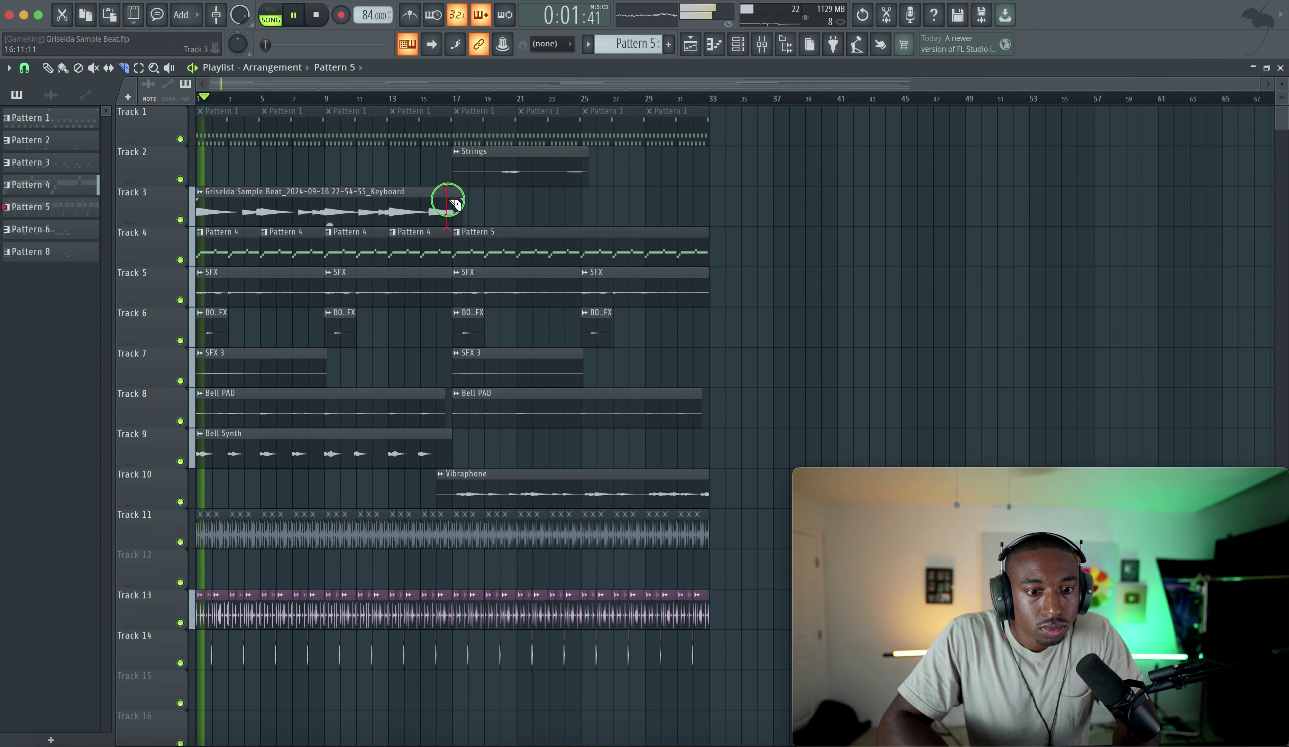
left_click(400, 195)
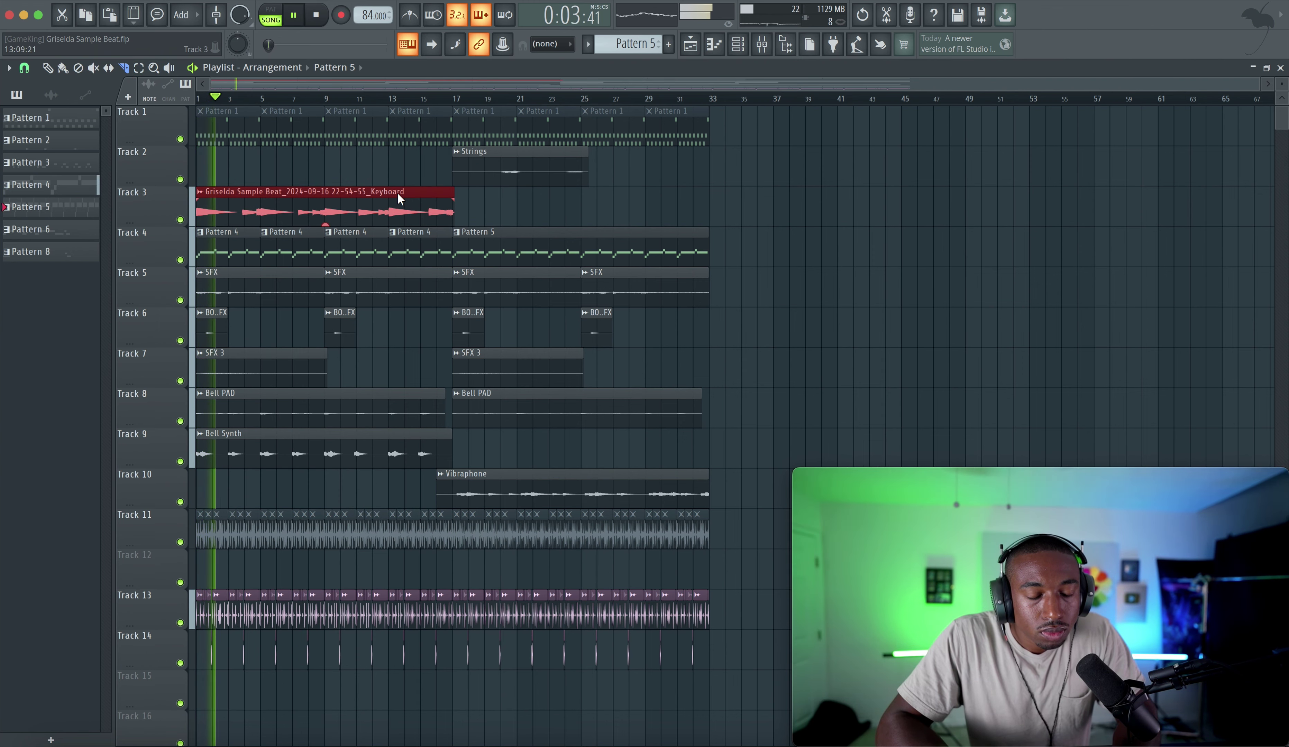
scroll(396, 192, "up", 3)
left_click(25, 68)
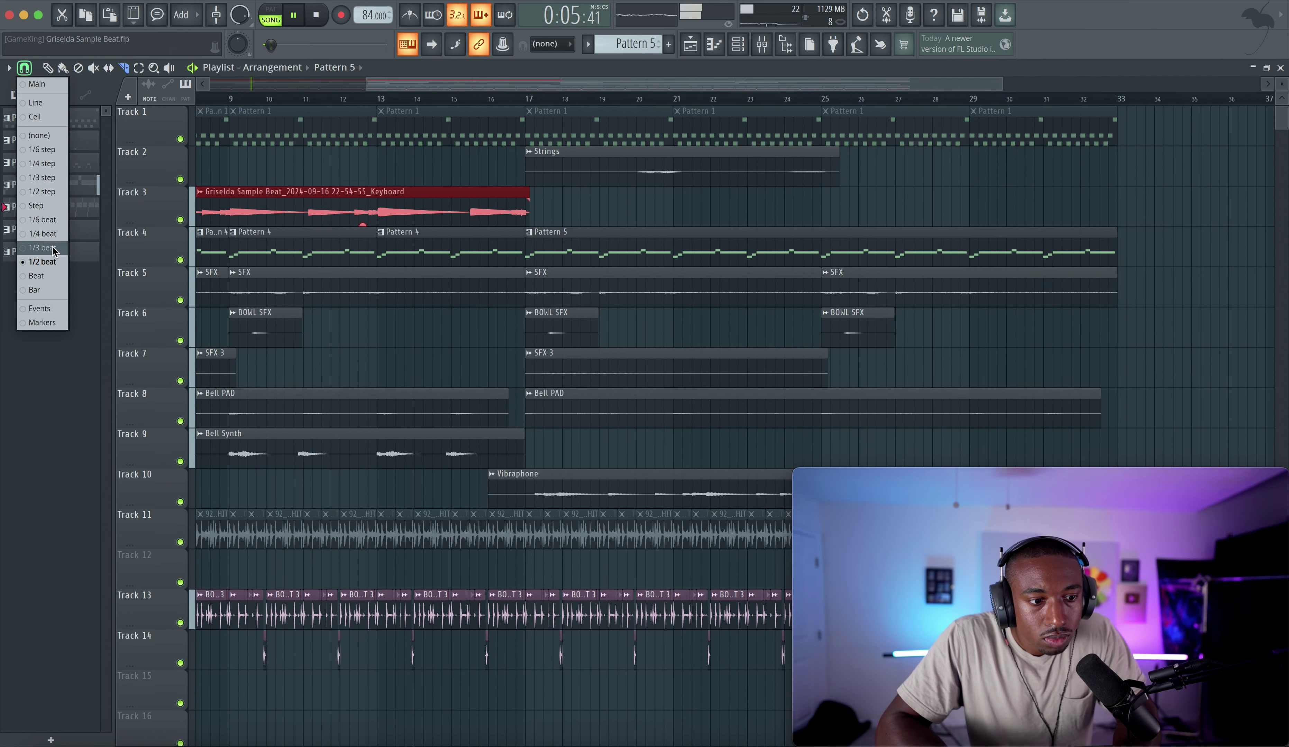
left_click(48, 290)
scroll(614, 225, "up", 2)
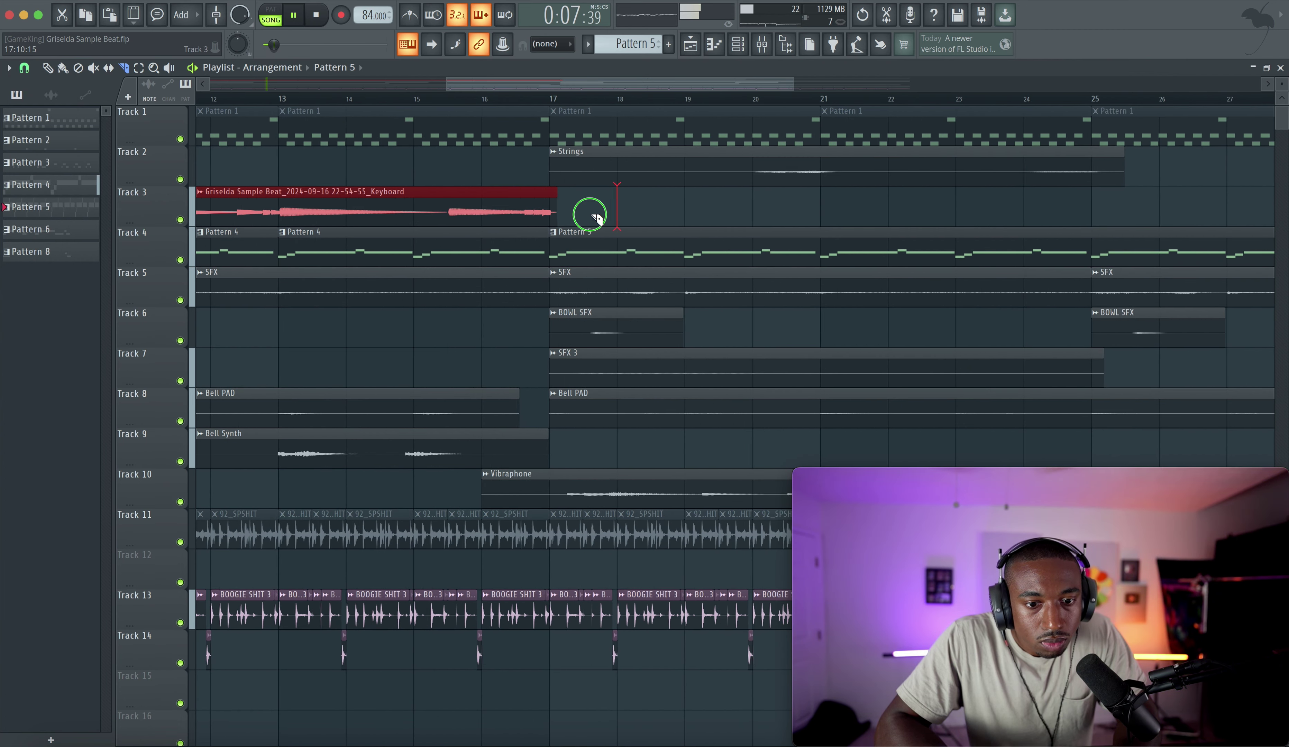
right_click(548, 214)
scroll(548, 213, "down", 5)
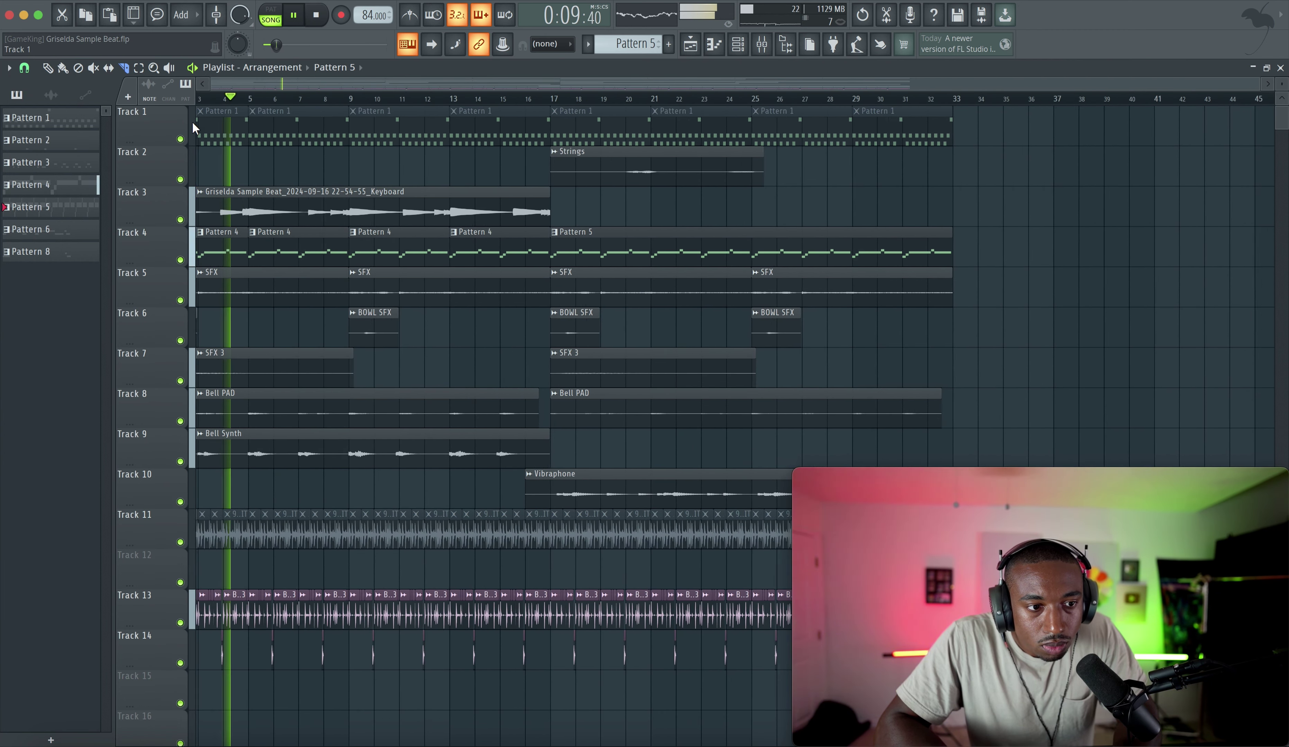
Duplicate the trimmed keyboard clip on Track 3 to start at bar 17, and save the project.
left_click(222, 201)
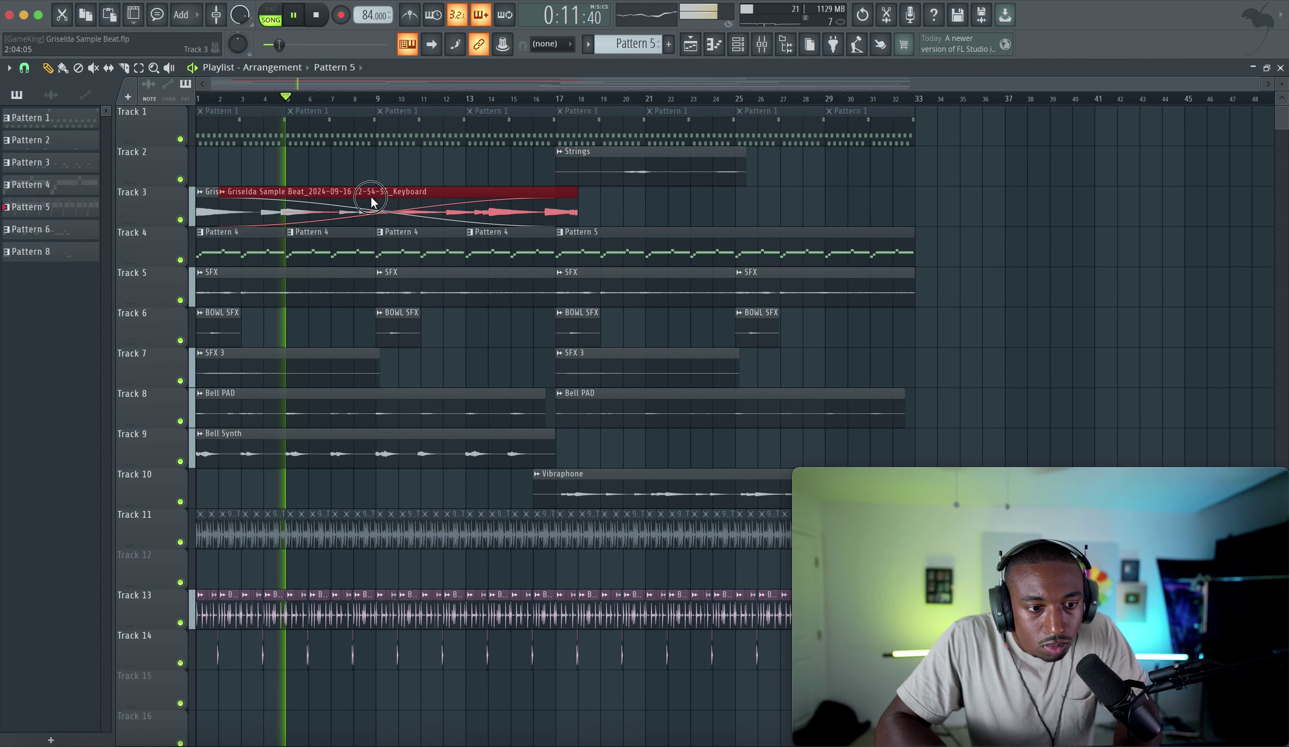
key("ctrl+b")
key("space")
key("space")
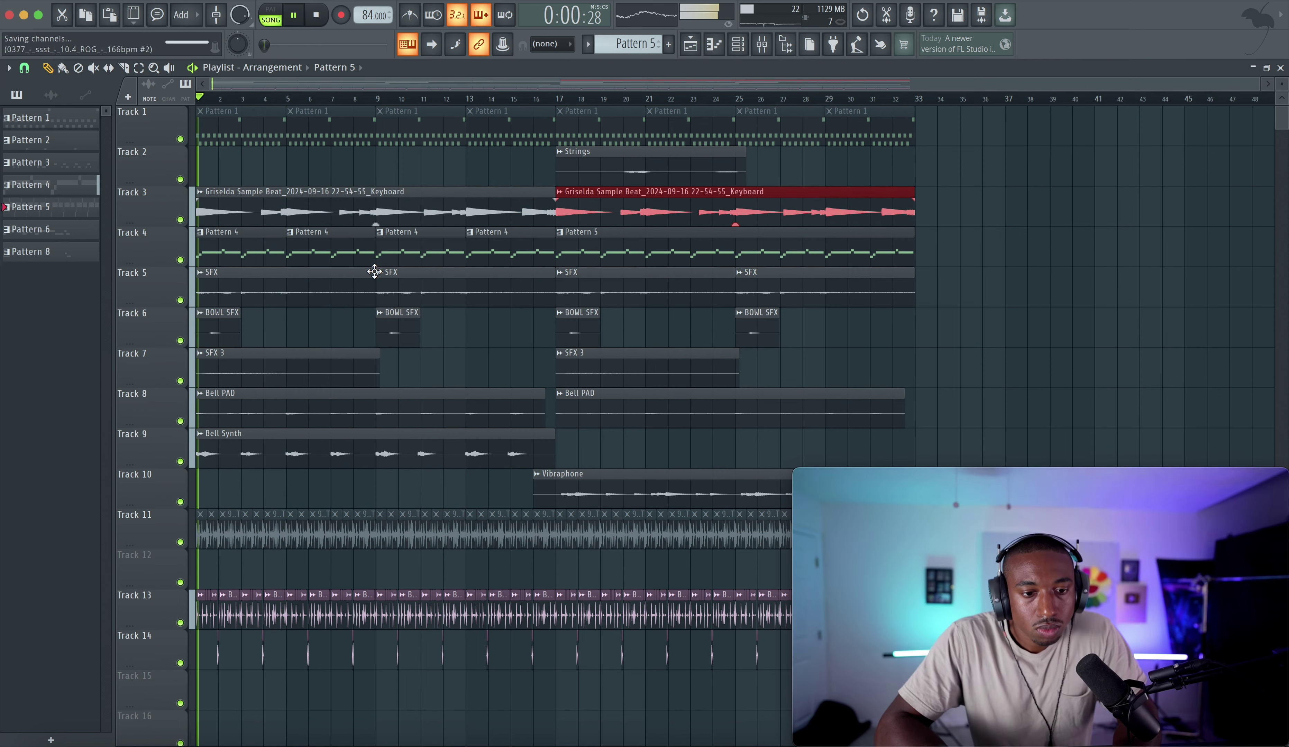
Examine the drum clips on Tracks 11 to 14 in the opening bars and check the mixer's Keyboard track.
scroll(247, 441, "down", 3)
scroll(247, 440, "up", 4)
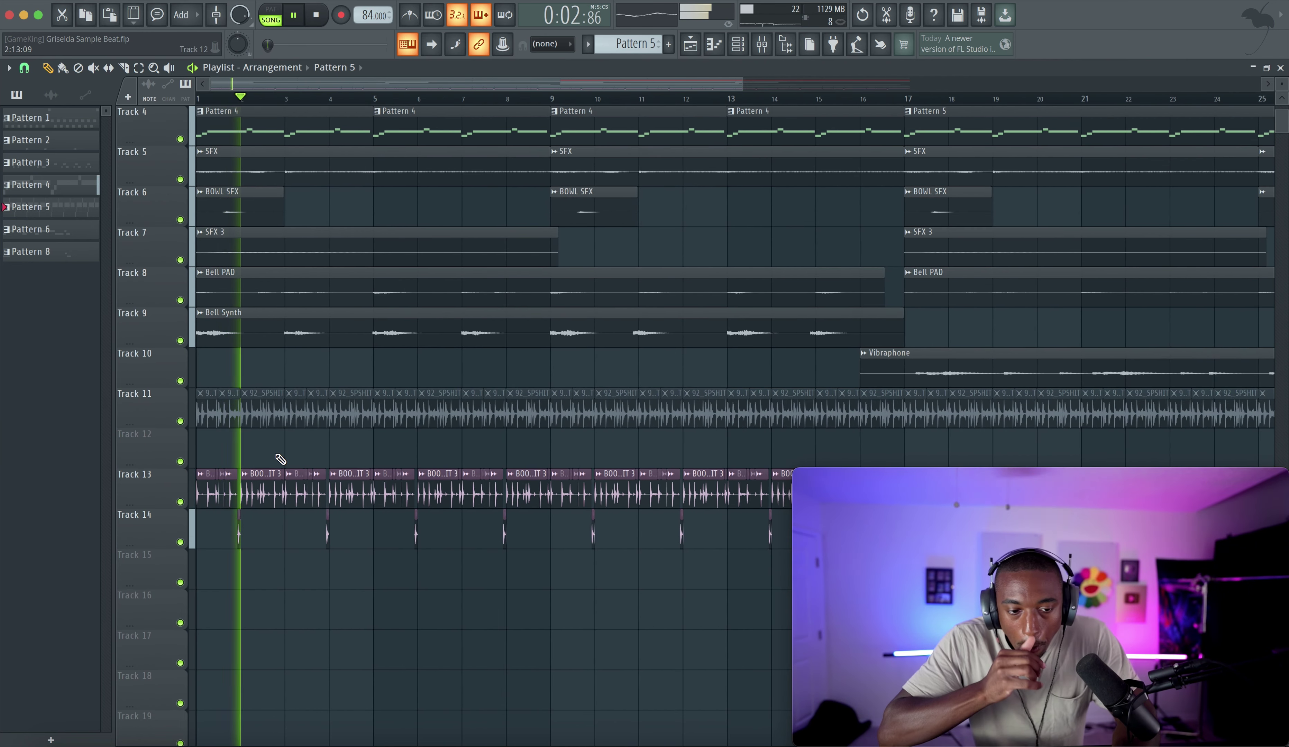
scroll(267, 465, "up", 2)
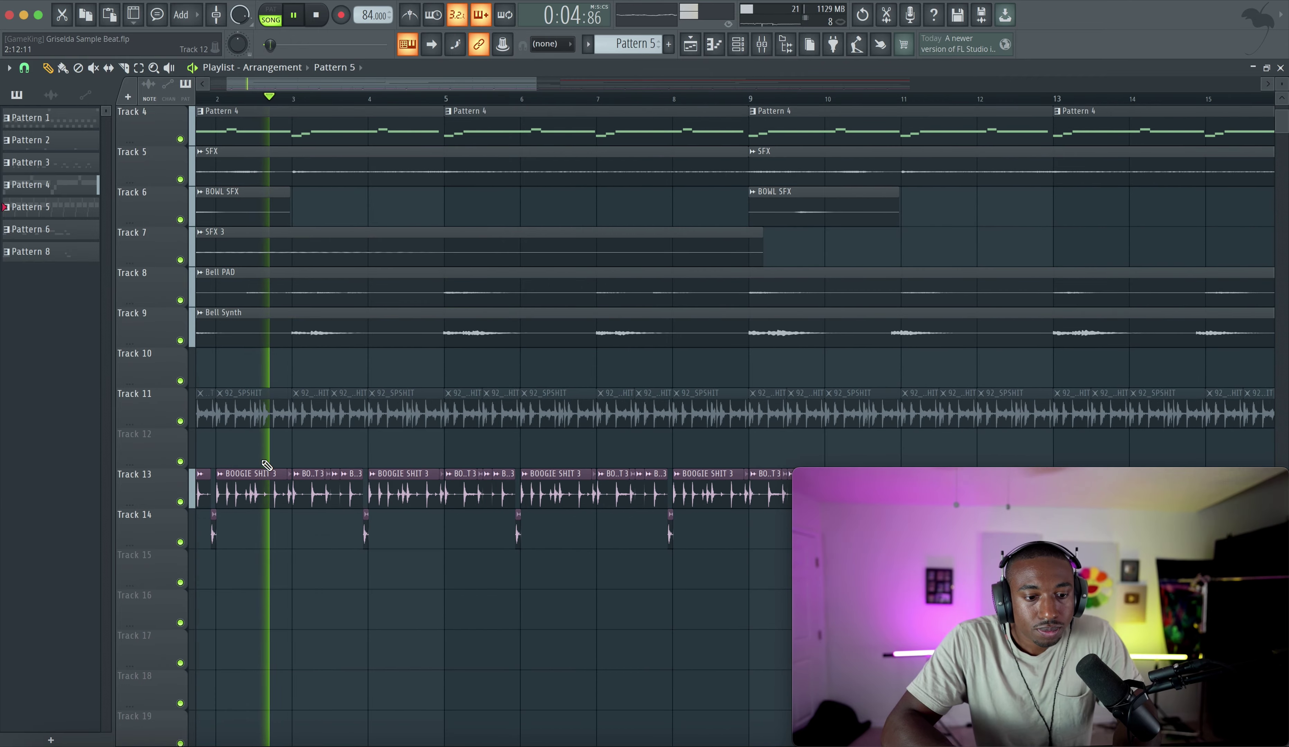
scroll(256, 467, "up", 4)
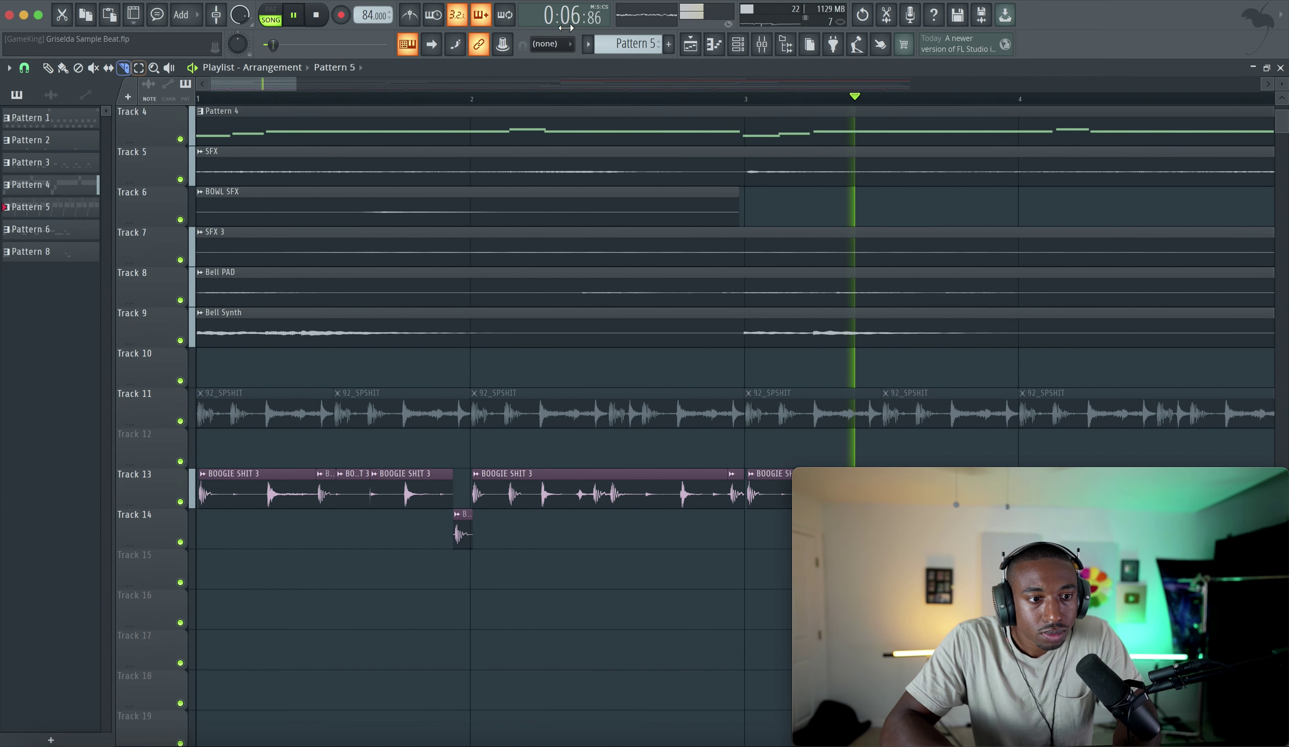
key("F9")
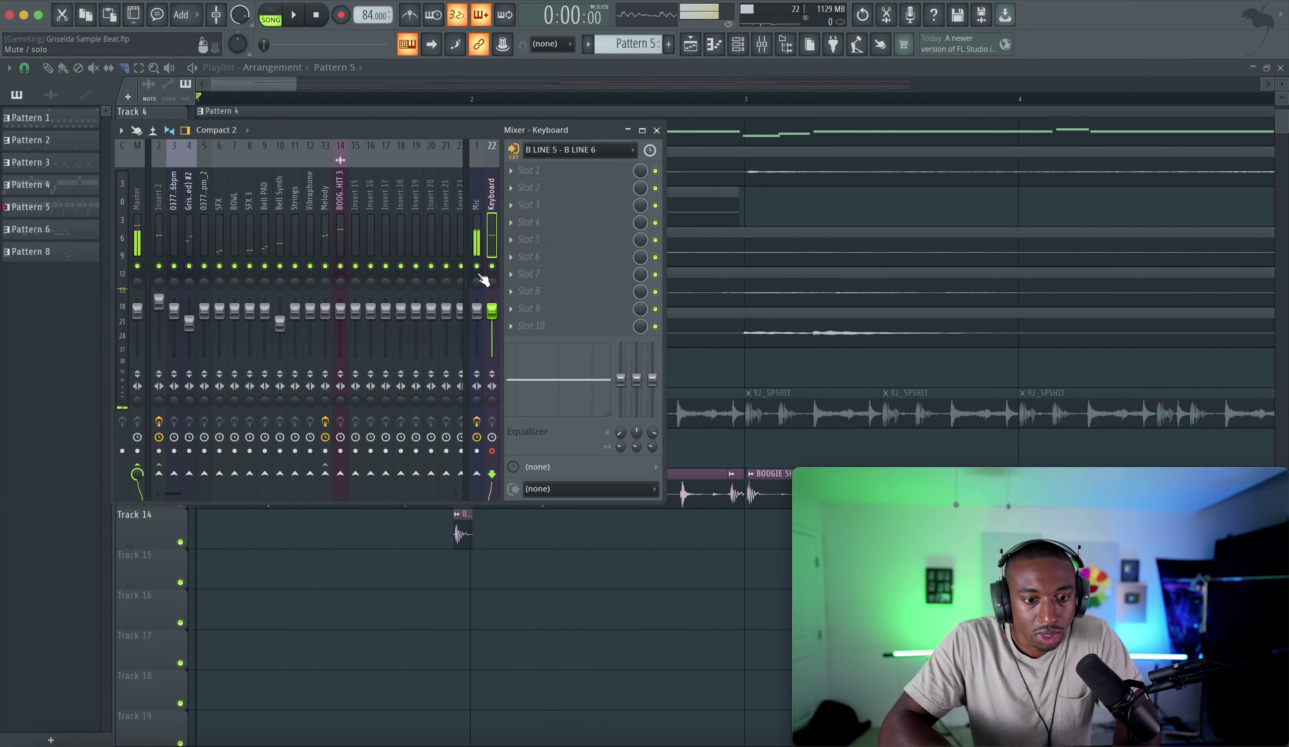
key("F9")
key("space")
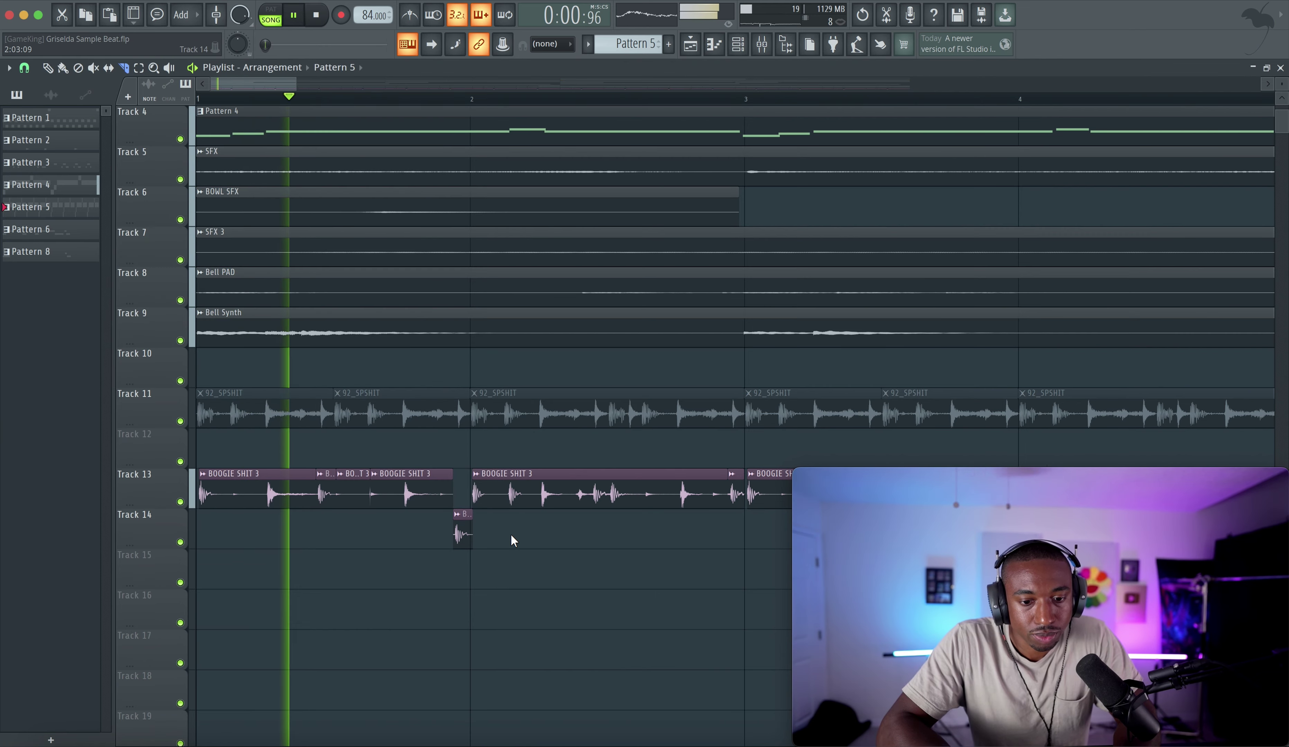
Slice the BOOGIE SHIT 3 clip in bar 2 of Track 13 at beat 3 and half a beat after it.
scroll(511, 534, "down", 2)
scroll(510, 534, "down", 3)
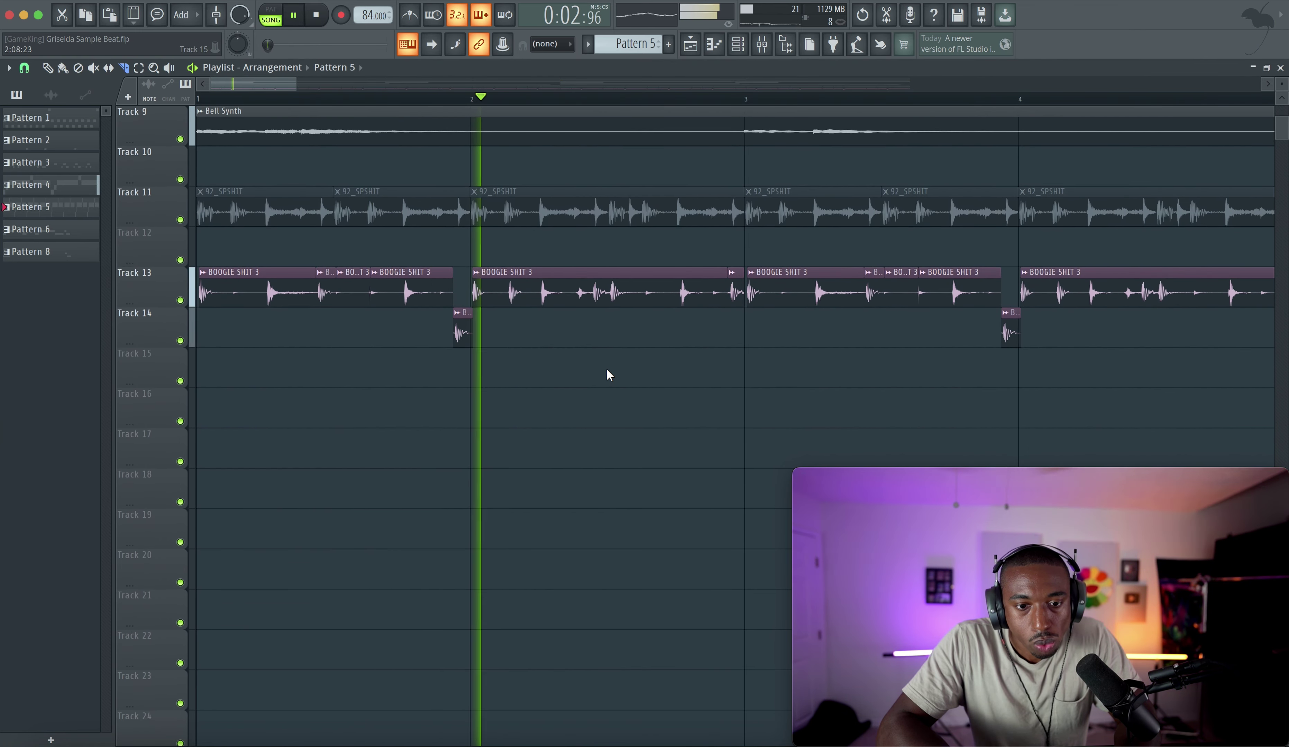
left_click(611, 272)
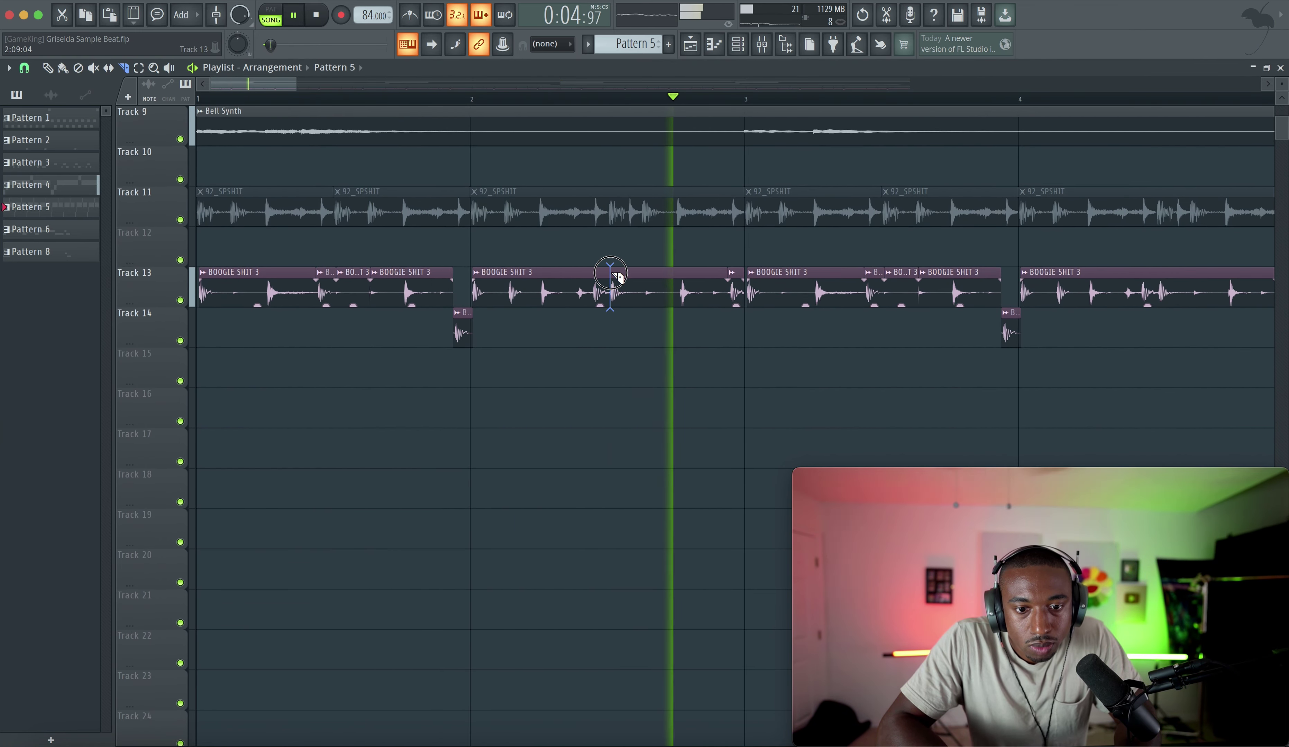
left_click(643, 273)
Switch to the Slip tool and set the playlist snap to 1/2 beat.
left_click(108, 68)
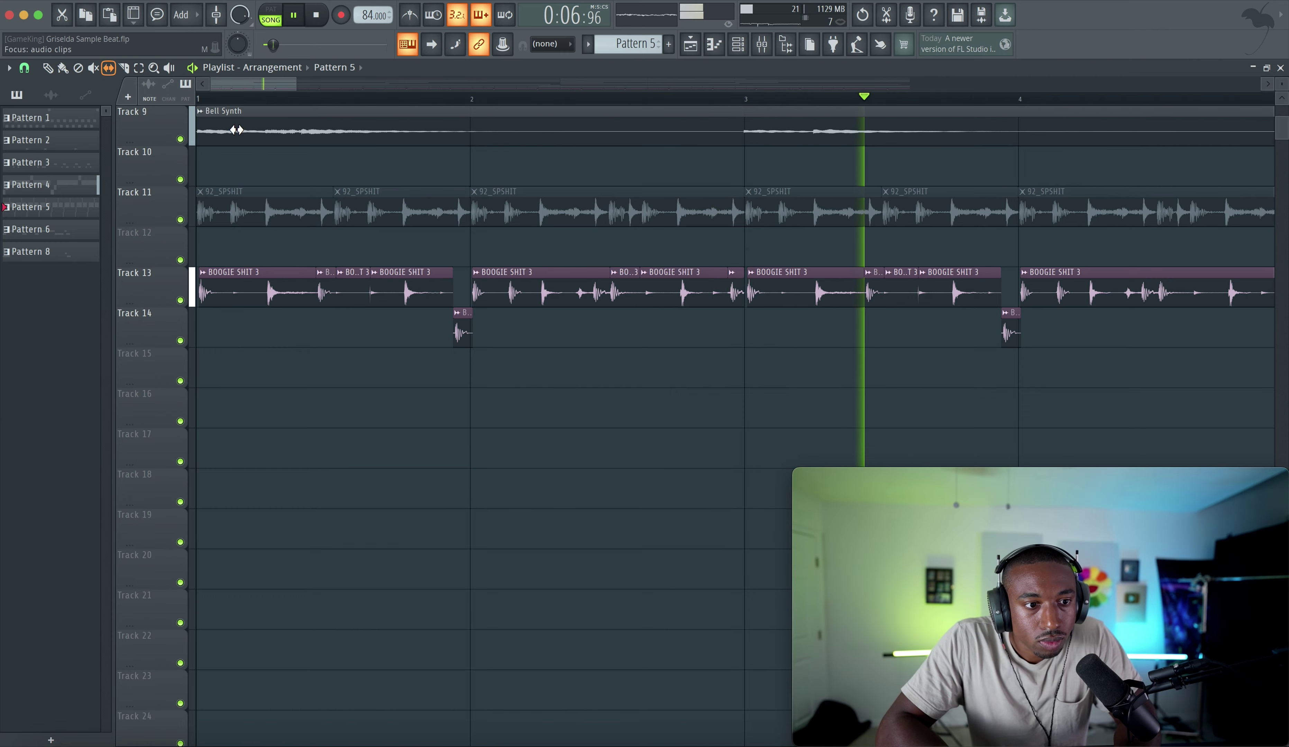
left_click(658, 283)
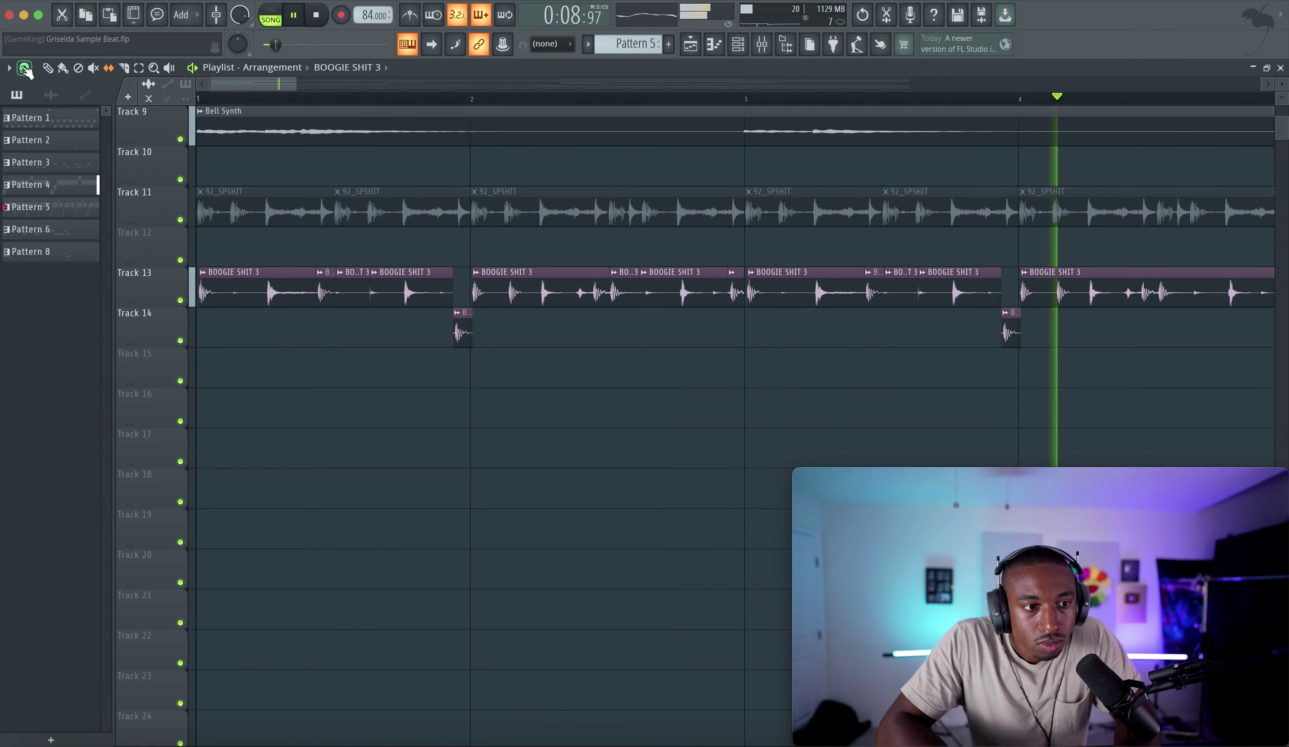
left_click(25, 67)
left_click(44, 275)
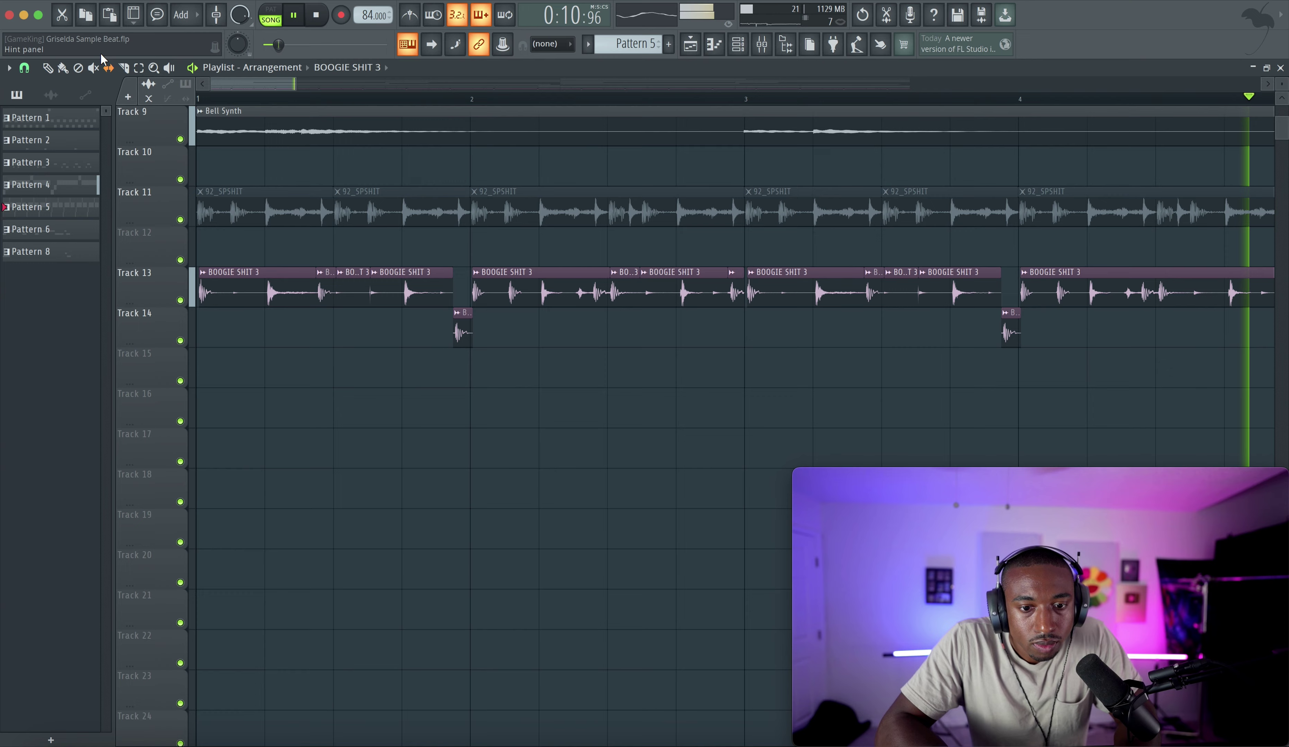
left_click(24, 67)
left_click(54, 262)
Loop bars 1 and 2 from the start and slip the audio inside the newly cut bar 2 slice on Track 13.
key("space")
key("space")
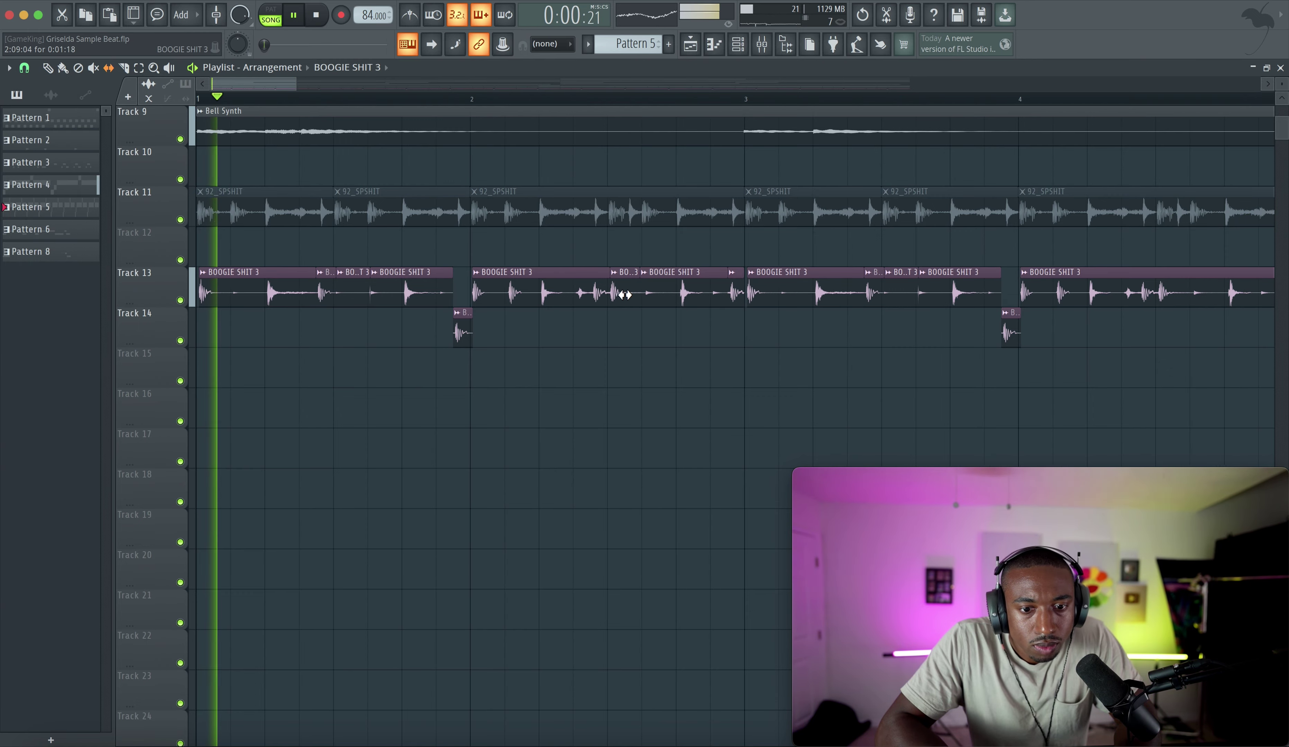
left_click_drag(752, 102, 196, 99)
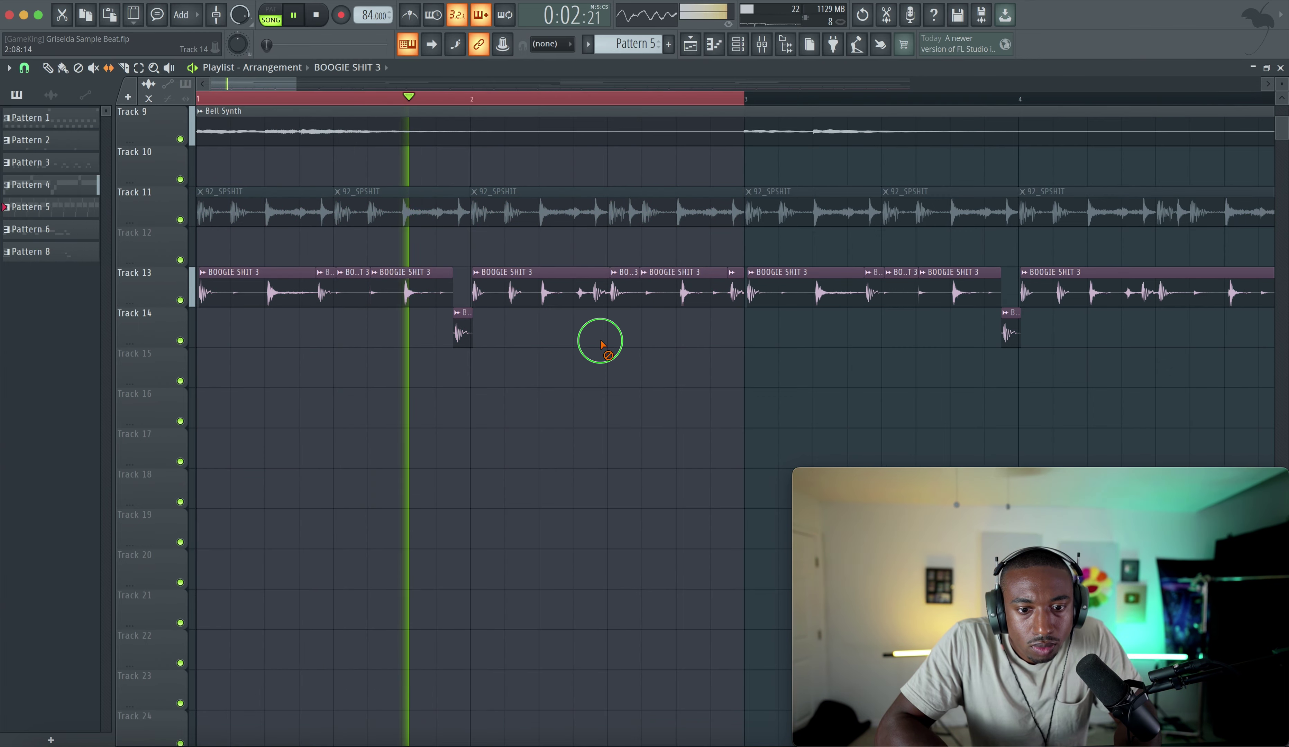
left_click_drag(653, 296, 710, 293)
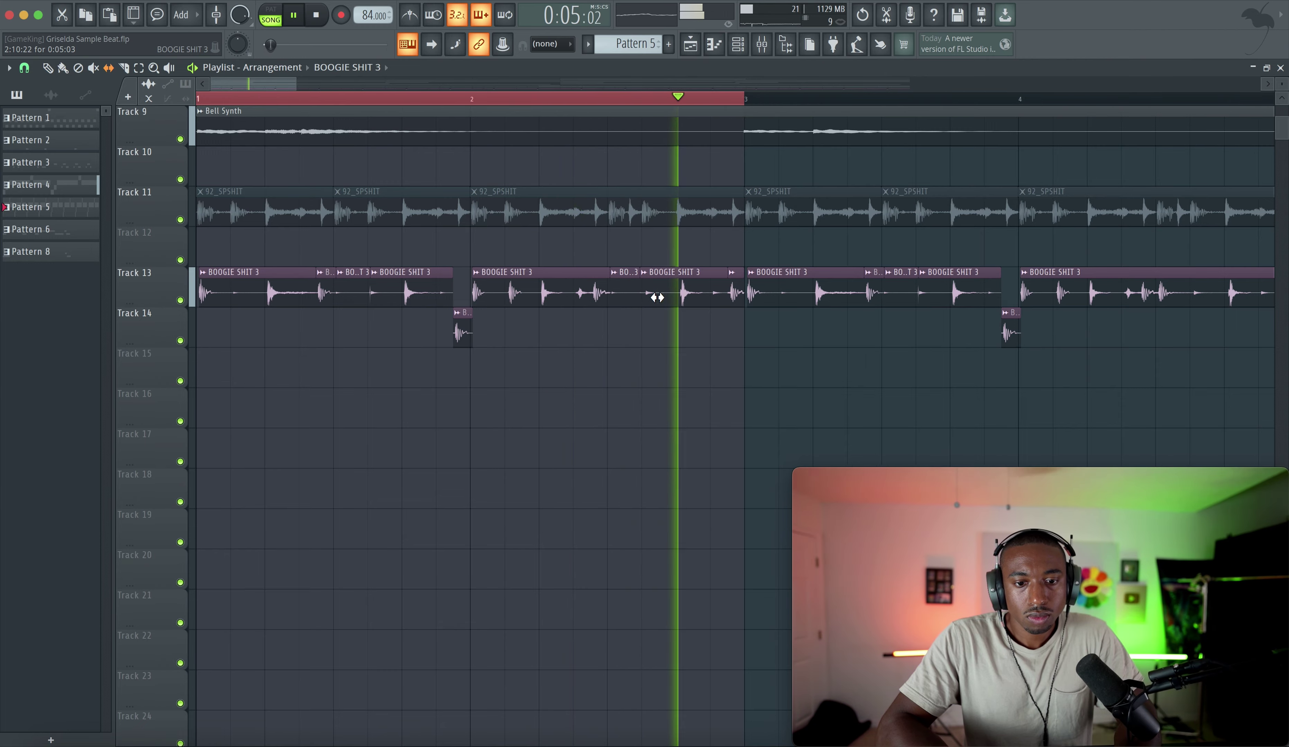
Clear the loop selection over bars 1 and 2 and switch to the Draw tool.
scroll(610, 348, "down", 4)
scroll(612, 347, "down", 3)
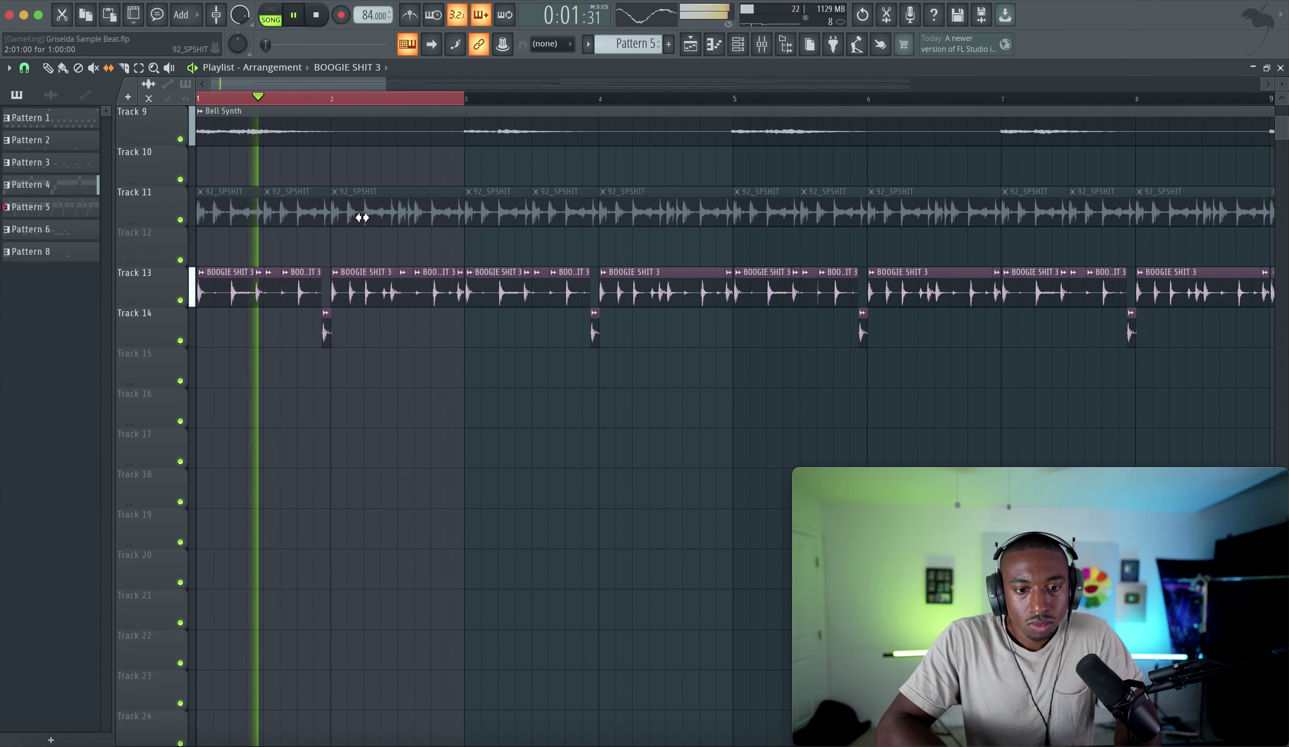
right_click(216, 99)
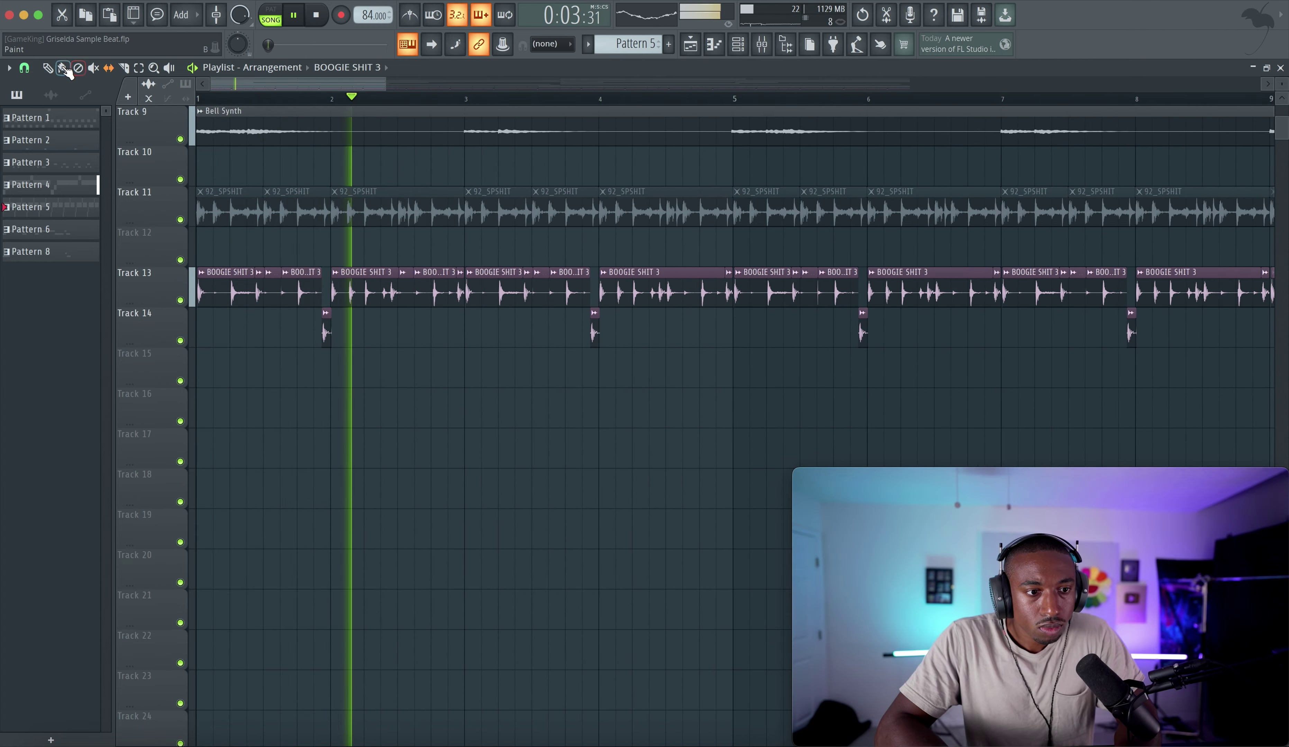
left_click(48, 68)
scroll(402, 246, "down", 3)
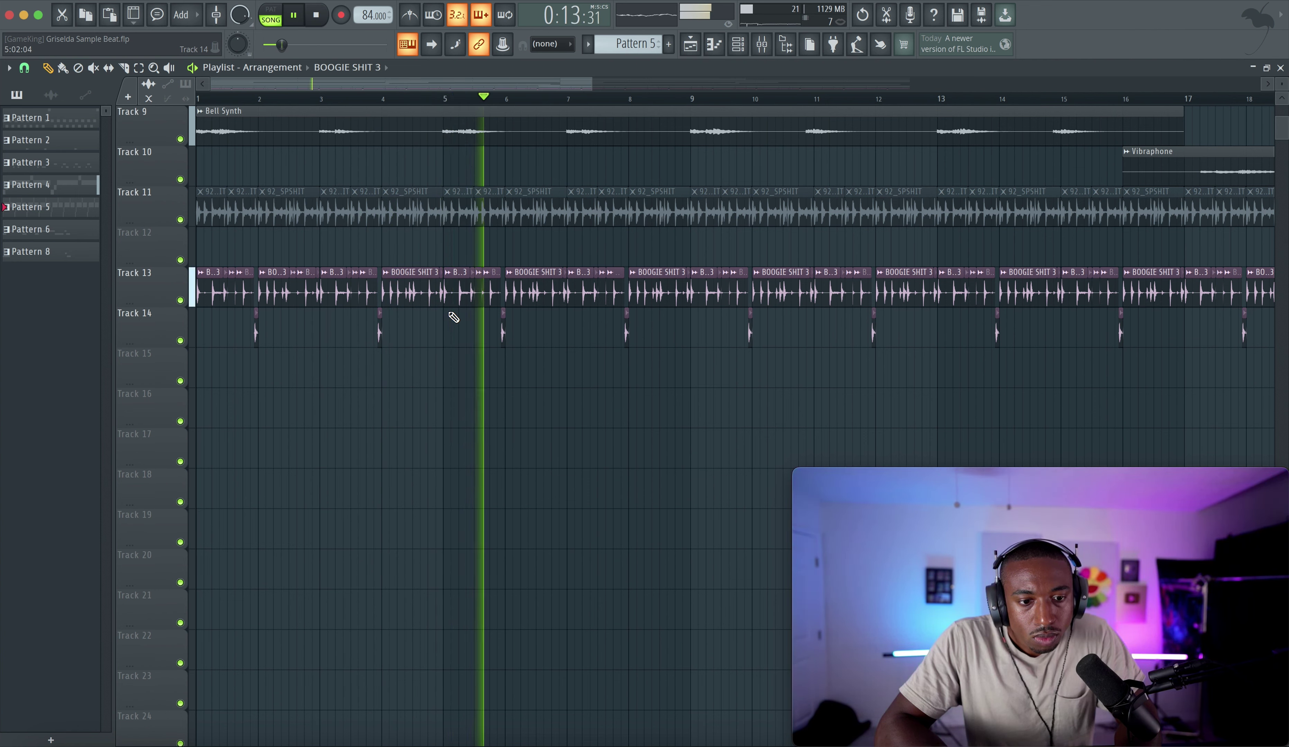
Delete the drum clips on Tracks 13 and 14 from bar 5 up to about bar 11.
left_click_drag(451, 229, 763, 404)
key("Delete")
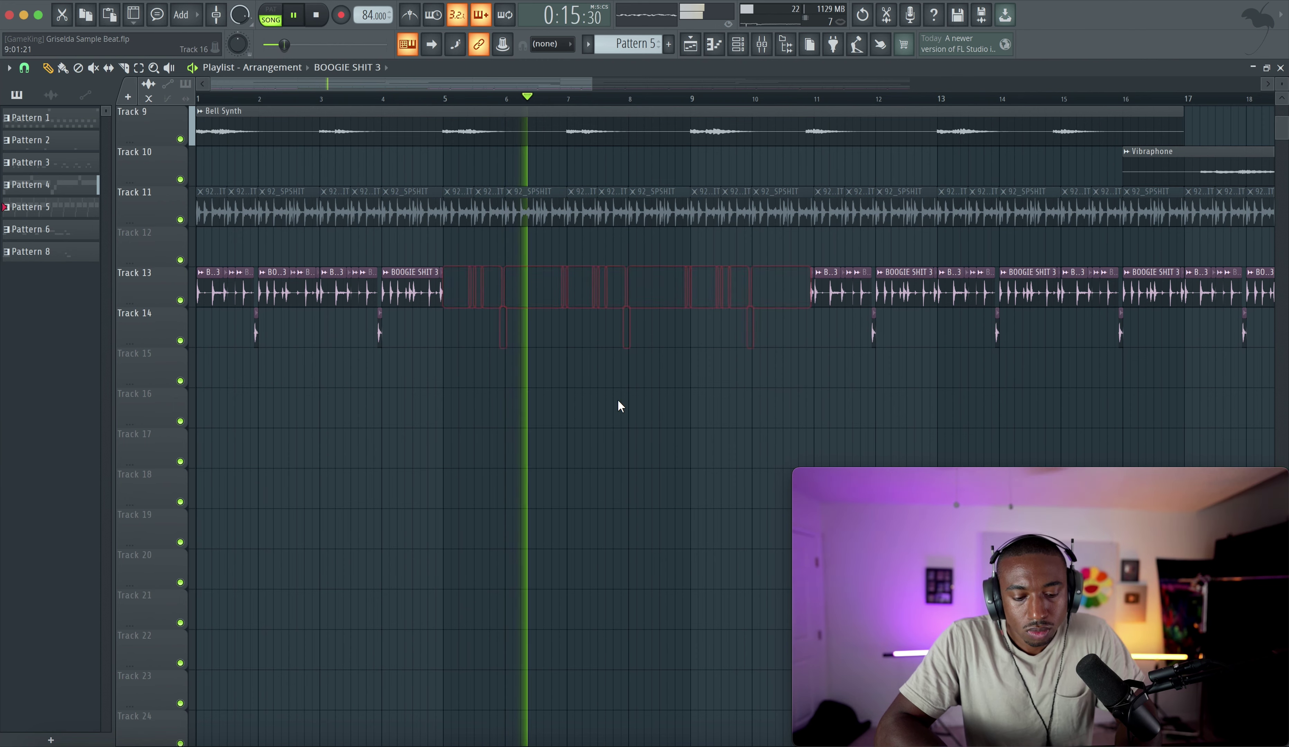
Move the first four bars of drum clips down to Tracks 15 and 16 and duplicate them at bar 5.
left_click_drag(519, 345, 163, 291)
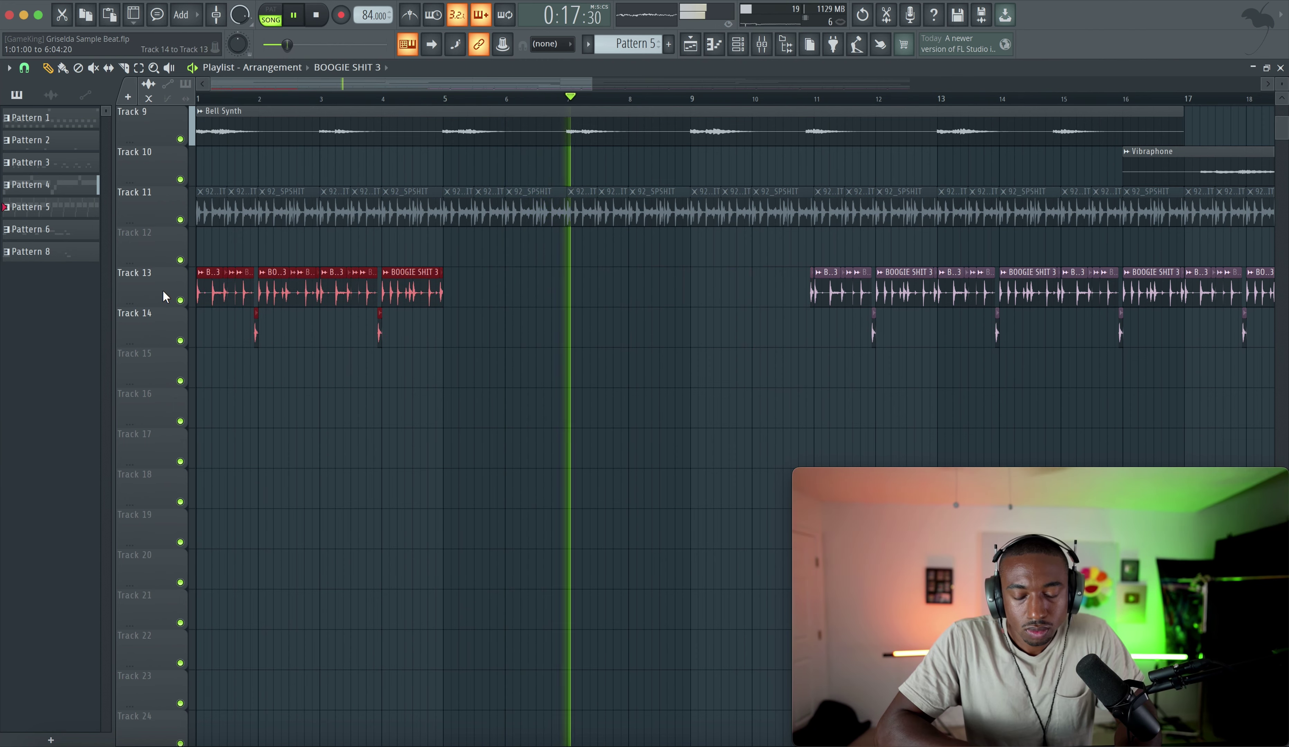
key("shift+Down")
key("shift+Down")
mouse_move(521, 329)
left_mouse_down()
mouse_move(294, 425)
mouse_move(191, 408)
mouse_move(535, 374)
mouse_move(455, 371)
left_mouse_up()
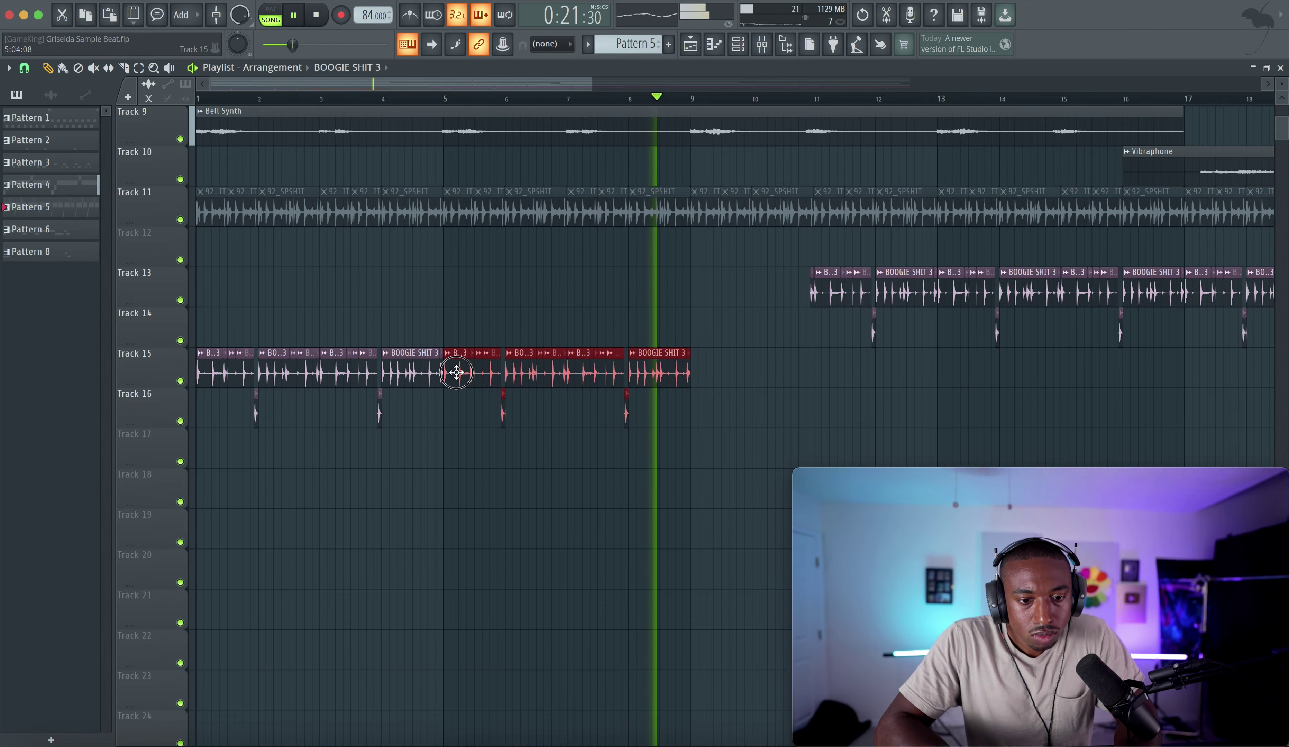
Set the playlist snap to Bar and delete all remaining drum clips on Tracks 13 and 14.
left_click(24, 68)
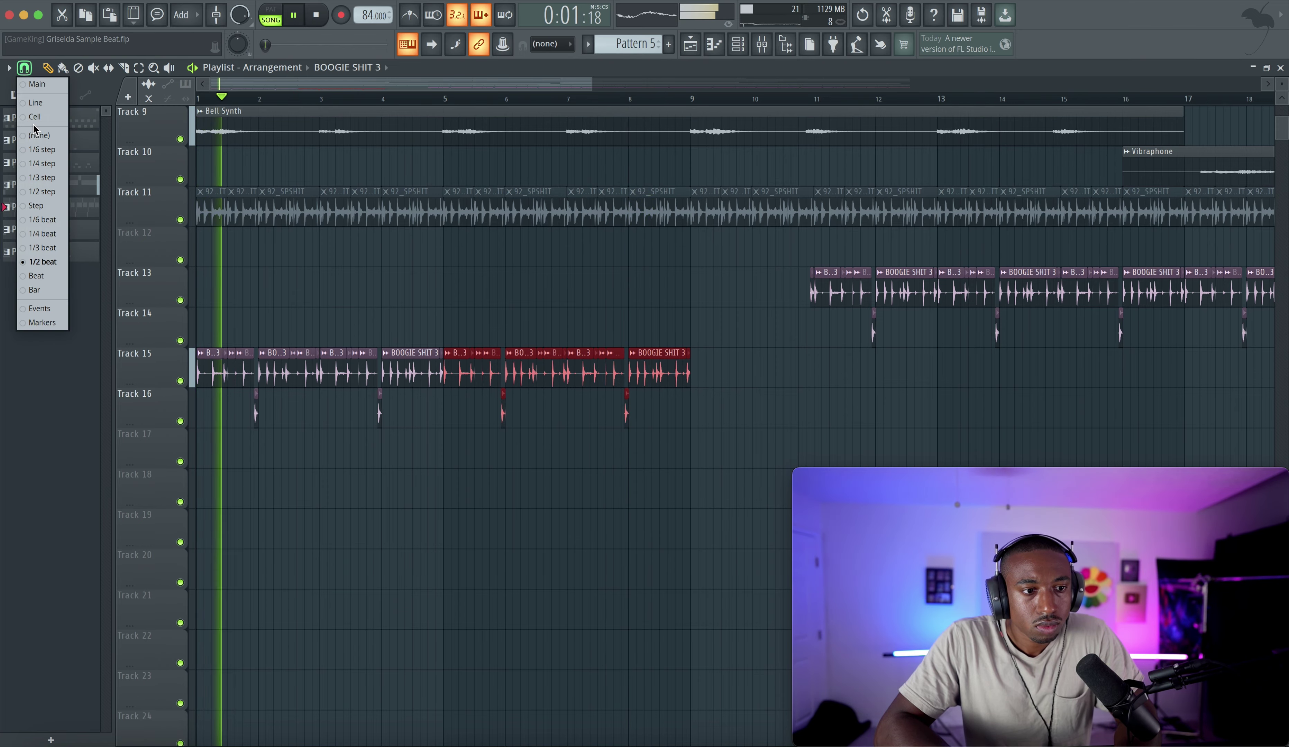
left_click(41, 290)
scroll(478, 313, "down", 4)
scroll(477, 313, "down", 3)
left_click_drag(841, 342, 346, 253)
key("Delete")
Duplicate the eight-bar drum section on Tracks 15 and 16 so the copy starts at bar 9.
left_click_drag(405, 328, 80, 482)
scroll(212, 465, "up", 4)
scroll(308, 406, "up", 4)
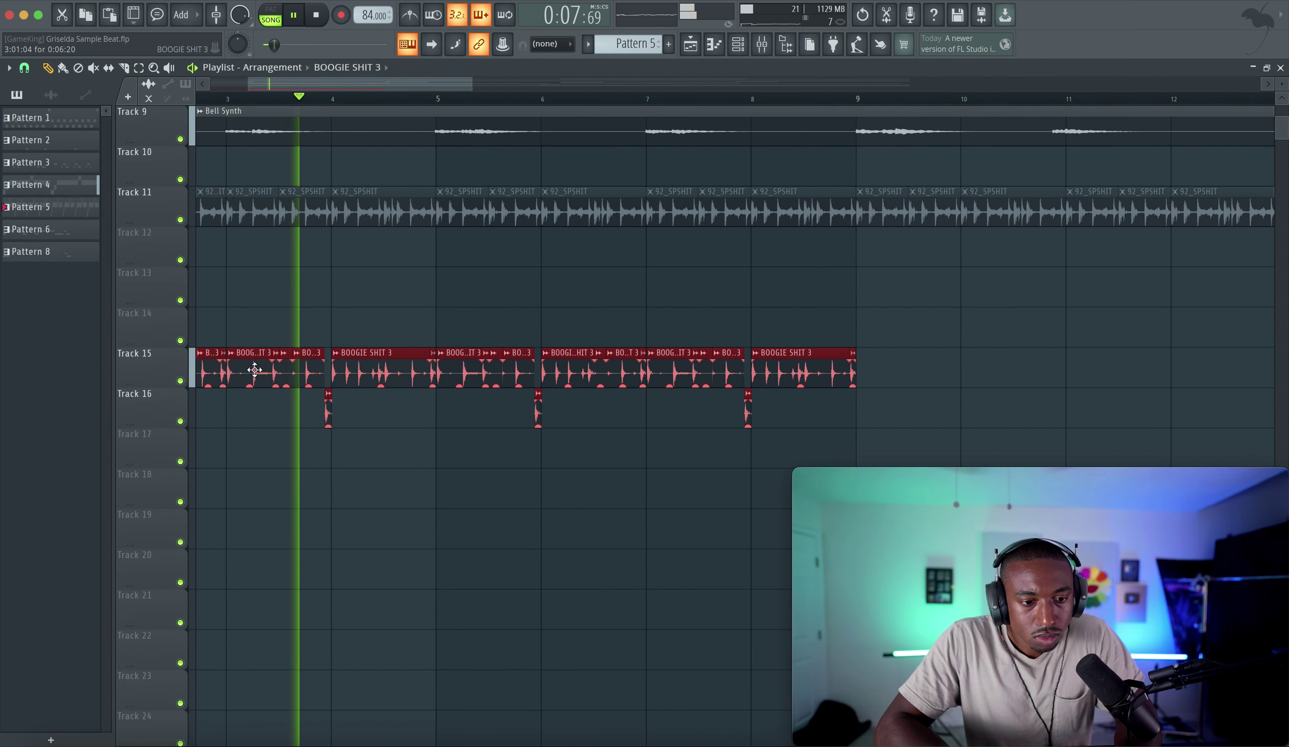
left_click_drag(254, 371, 972, 371)
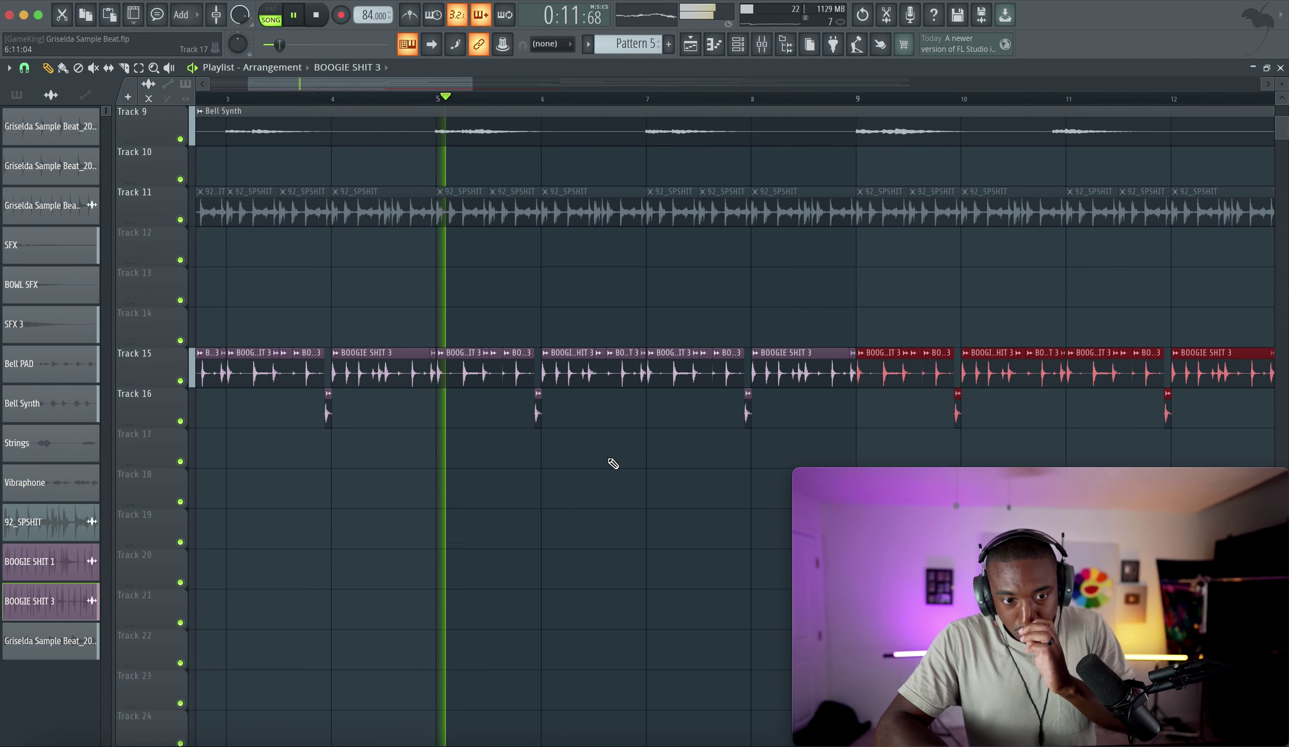
left_click(585, 456)
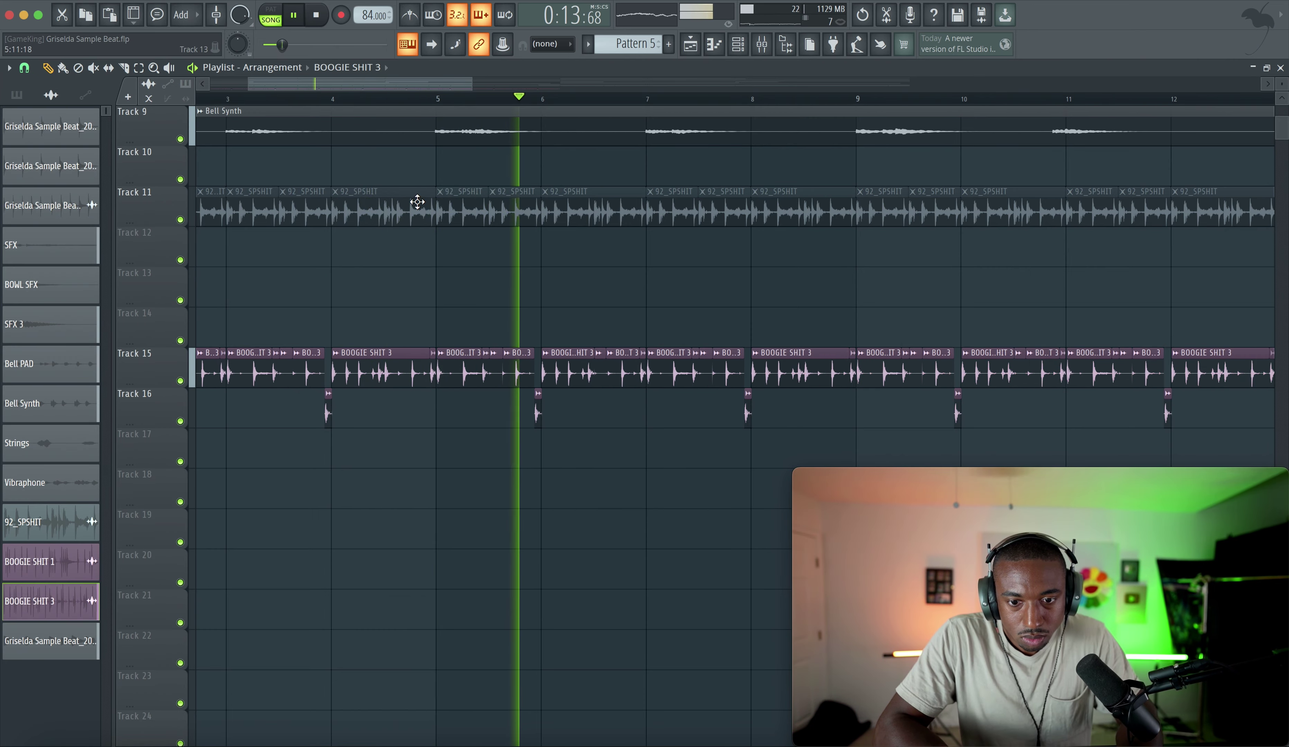
Slice the long BOOGIE SHIT 3 clip in bar 8 on Track 15 at 8:09 and again shortly after it.
left_click(123, 68)
scroll(719, 262, "up", 2)
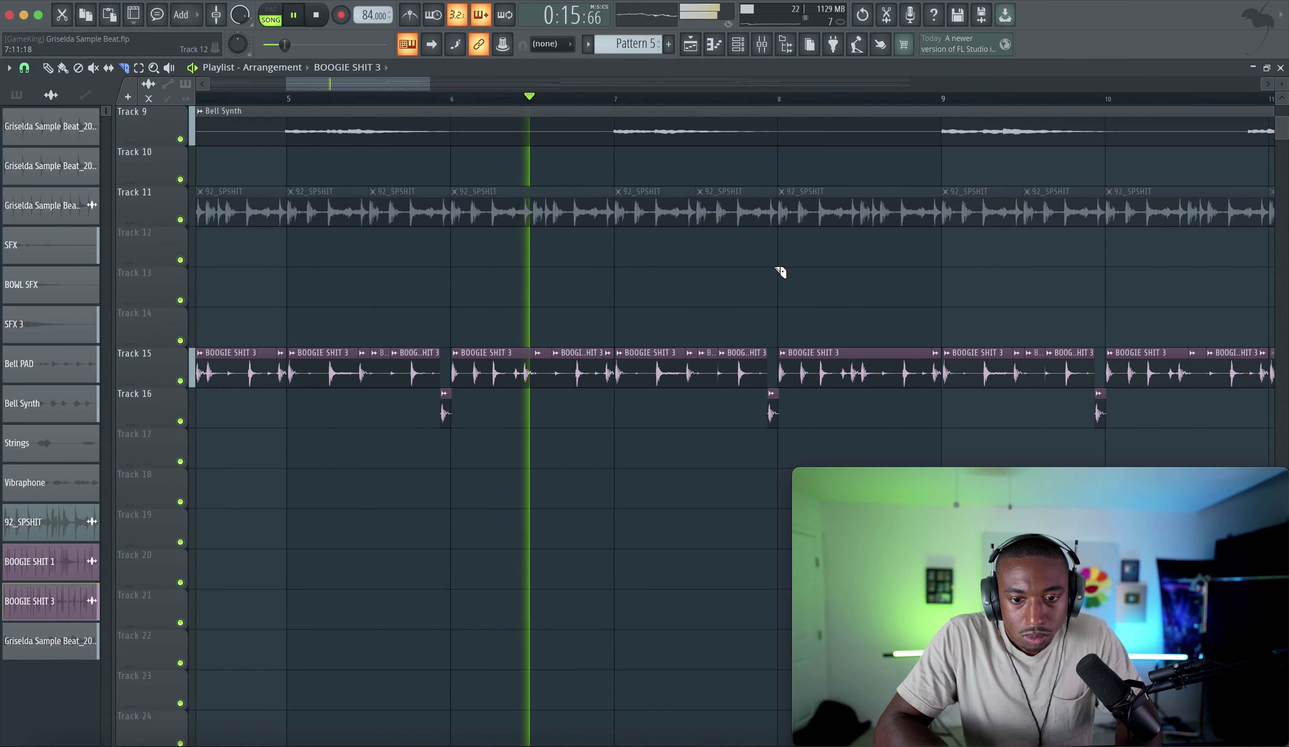
scroll(834, 311, "right", 6)
scroll(667, 366, "left", 10)
scroll(667, 366, "right", 4)
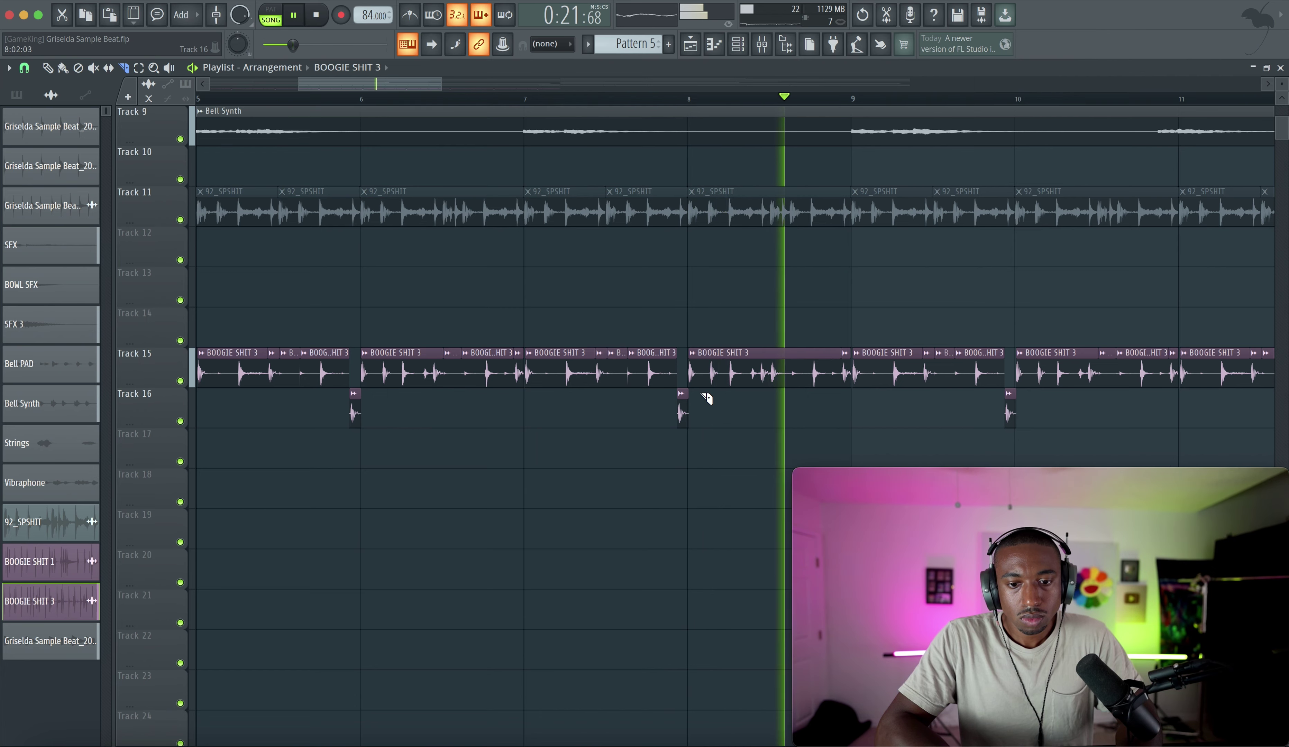
scroll(758, 368, "up", 2)
left_click(751, 364)
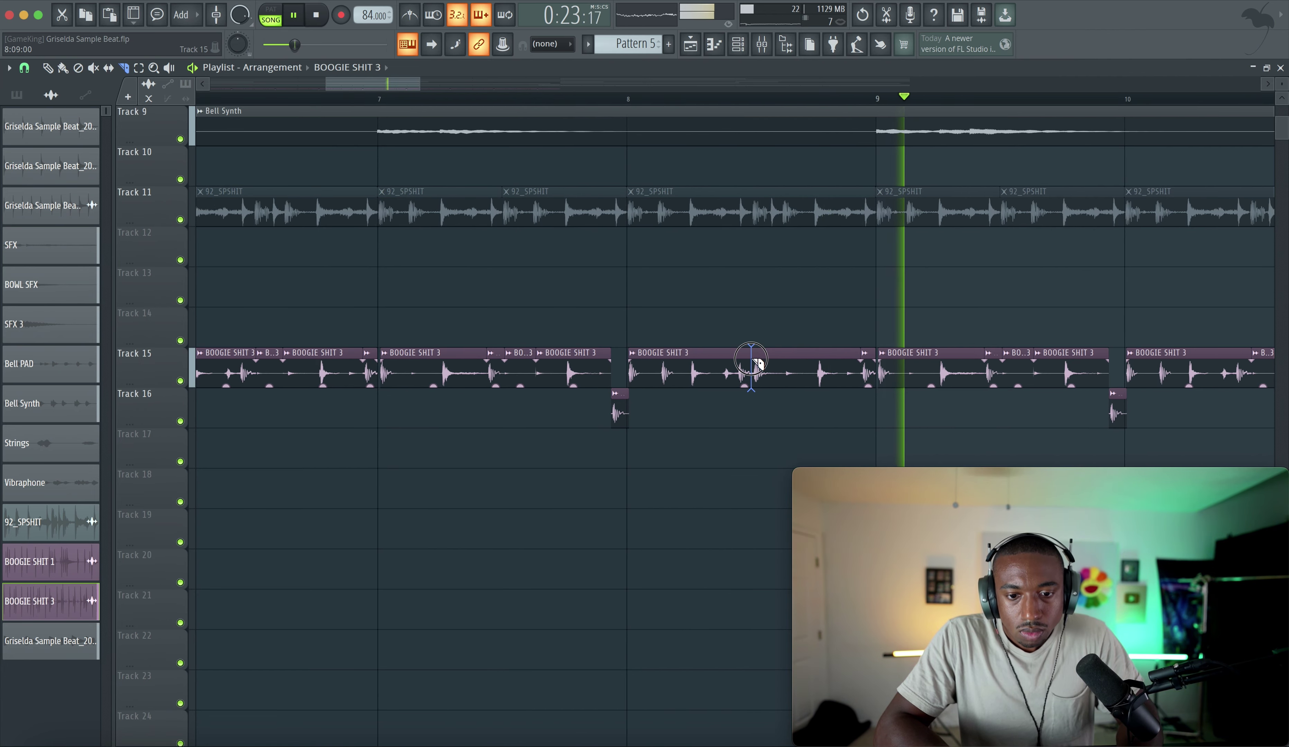
left_click(781, 359)
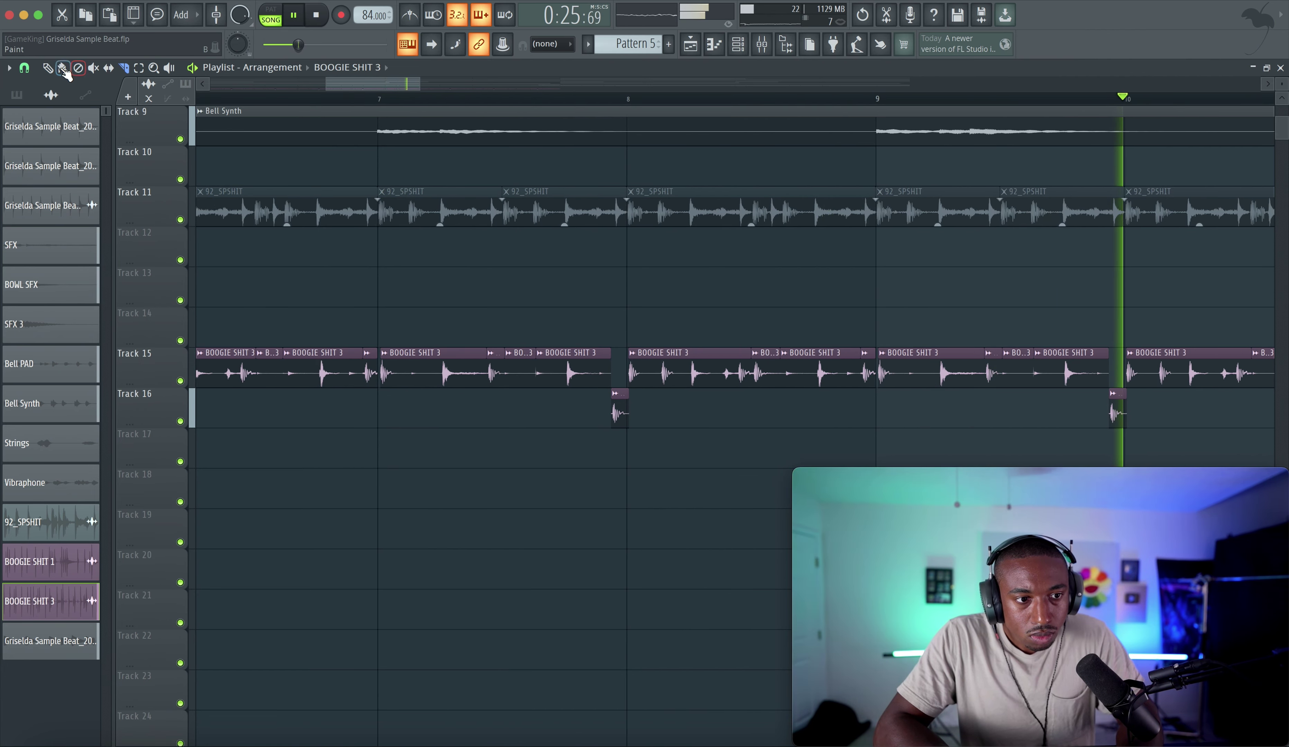
With snap set to 1/2 beat, slip the audio inside the short new slice in bar 8 to the right.
left_click(108, 67)
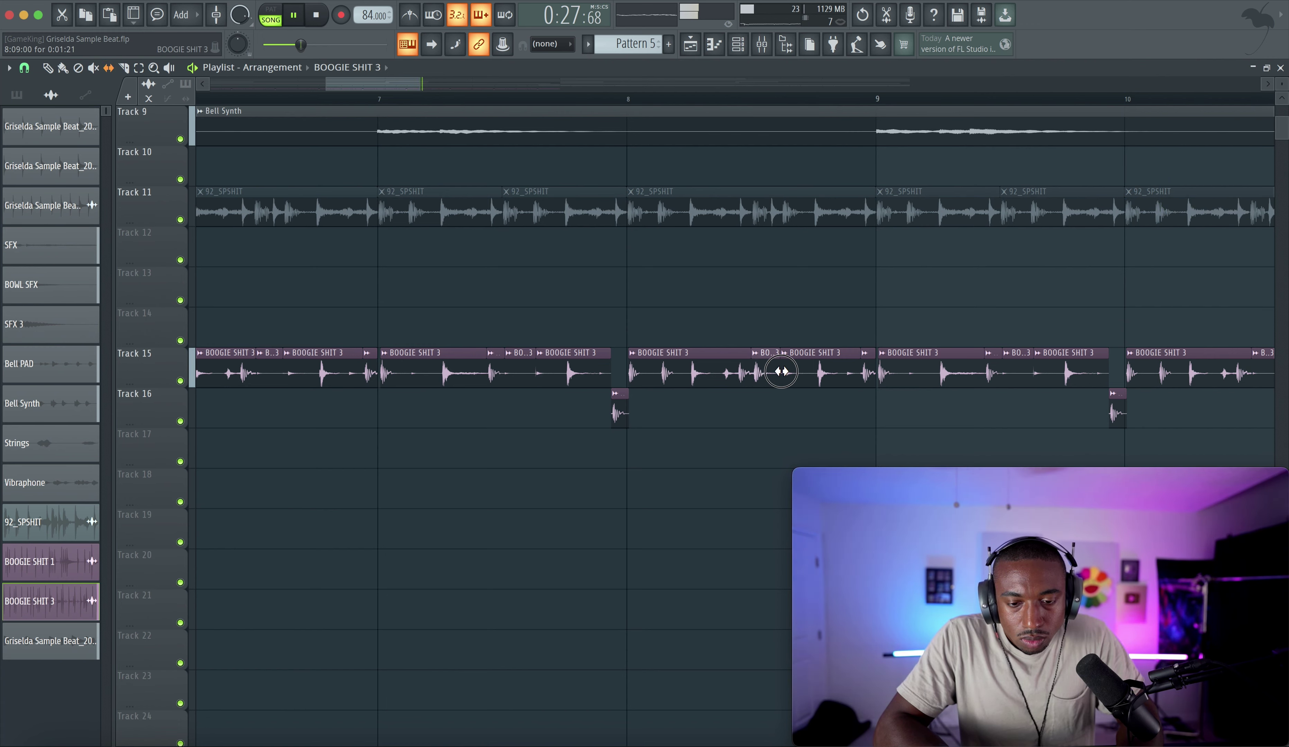
left_click(24, 67)
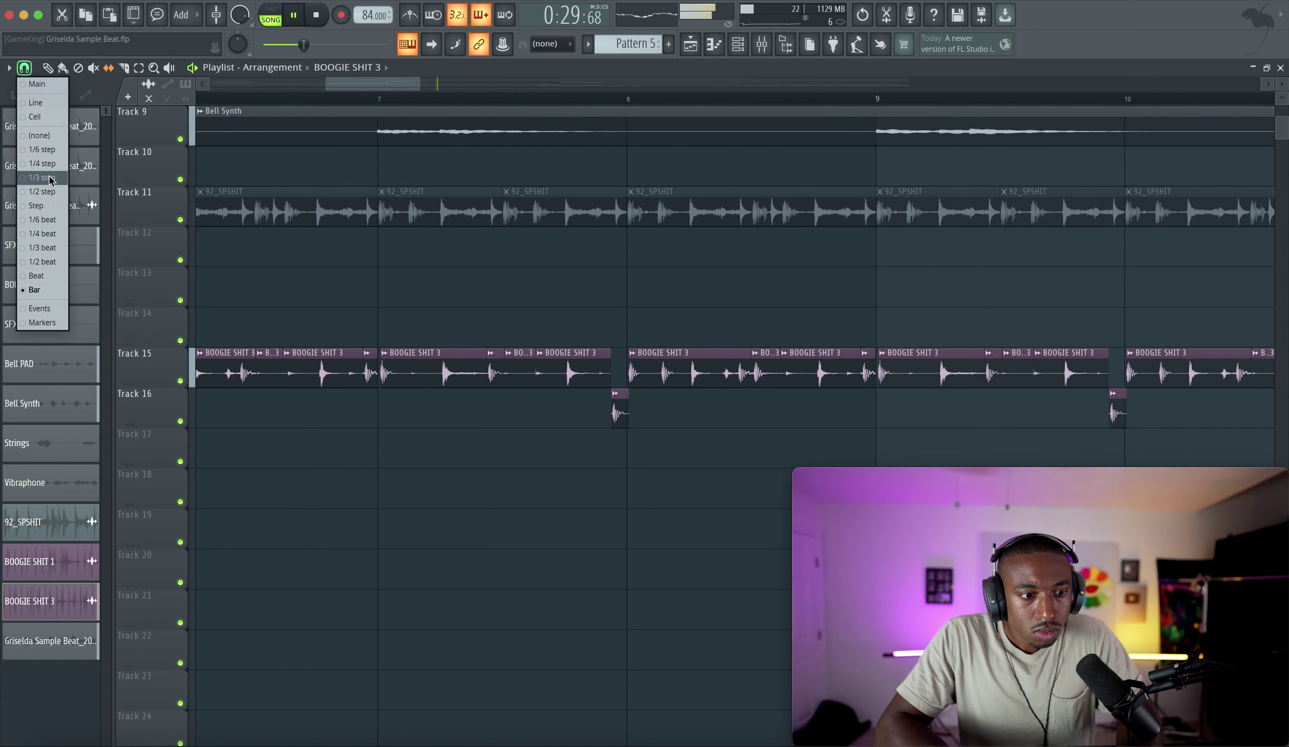
left_click(54, 263)
left_click_drag(765, 368, 817, 370)
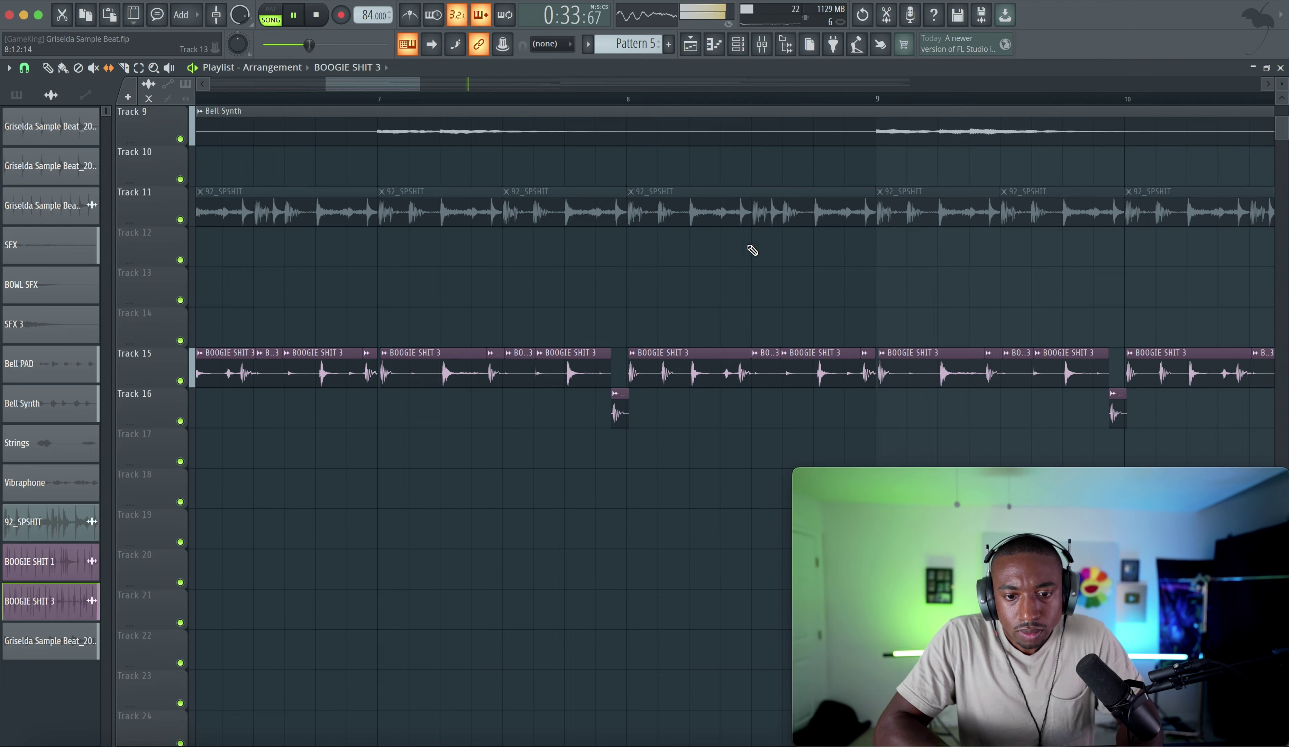
Play back from bar 8, and delete the drum clips from bar 9 to bar 17 on Tracks 15 and 16.
left_click(627, 101)
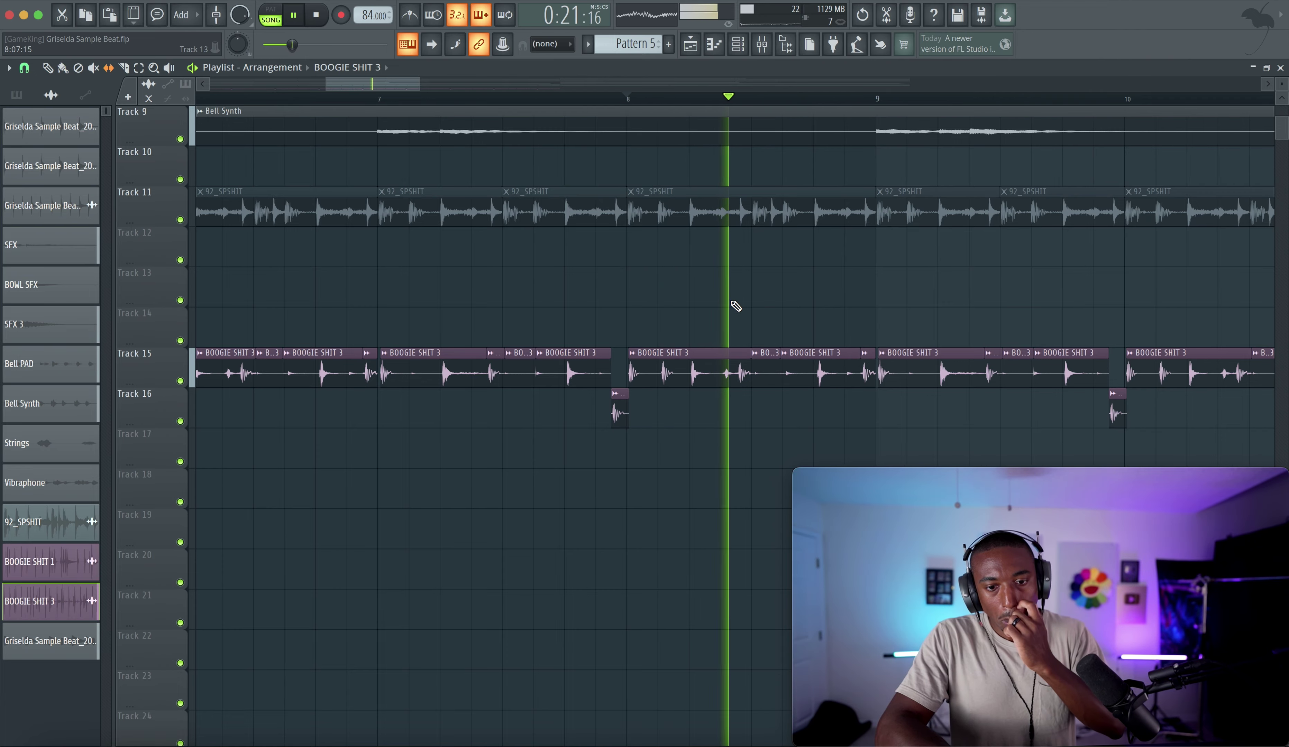
scroll(736, 307, "down", 5)
scroll(738, 341, "down", 4)
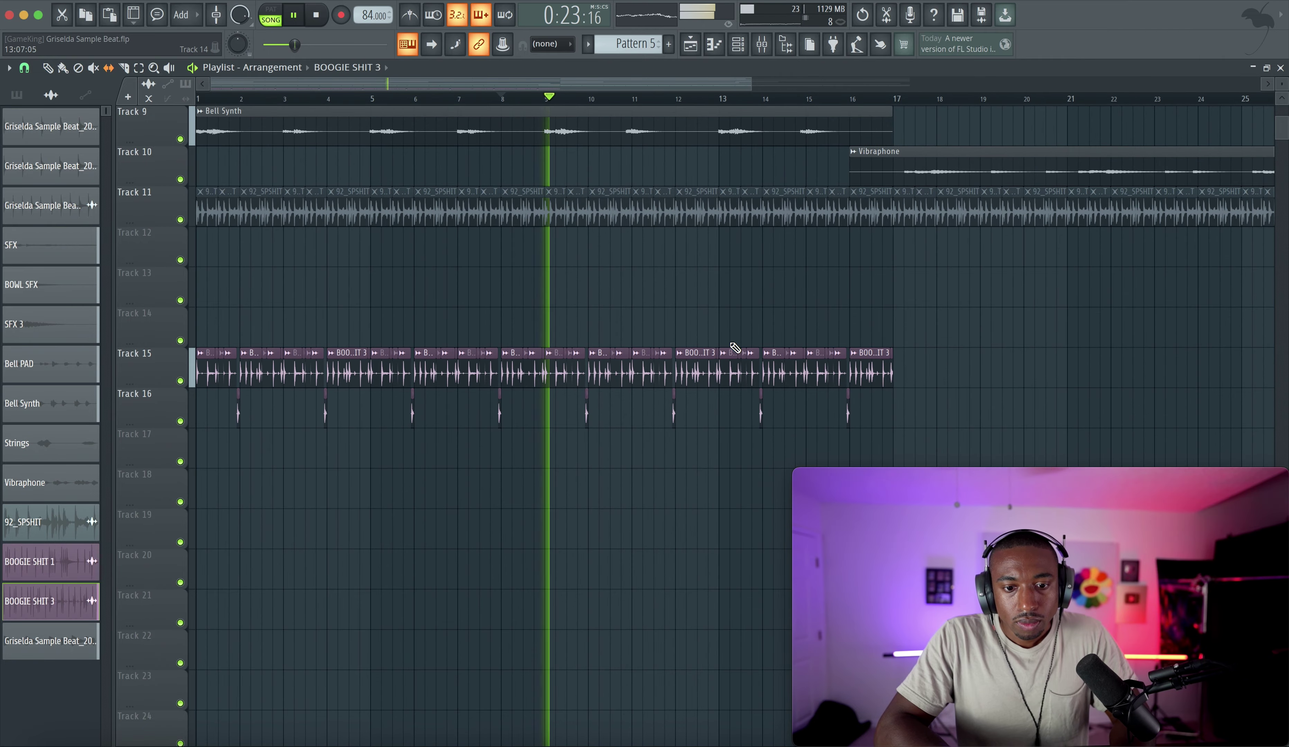
left_click_drag(926, 424, 530, 328)
left_click_drag(548, 329, 8, 529)
key("Delete")
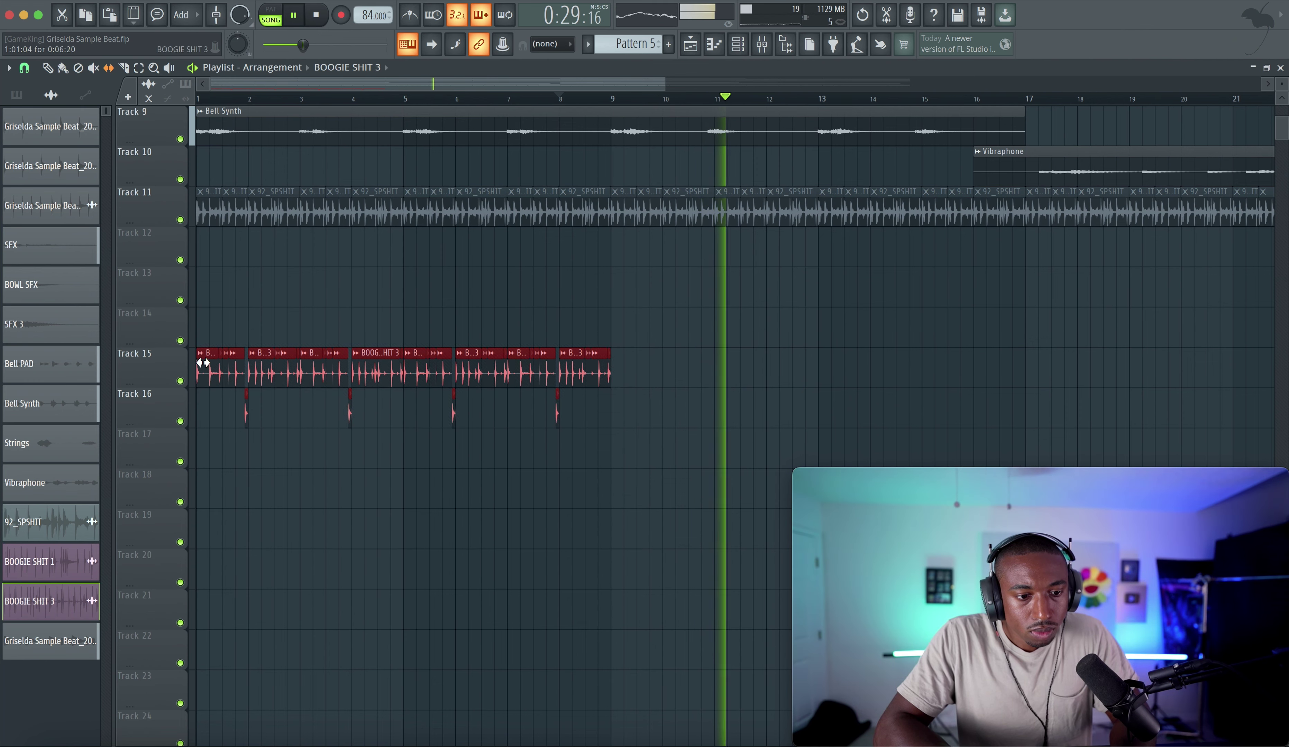
Duplicate the edited eight-bar drum section at bar 9, and copy the resulting sixteen bars to bar 17.
left_click_drag(208, 369, 622, 354, "shift")
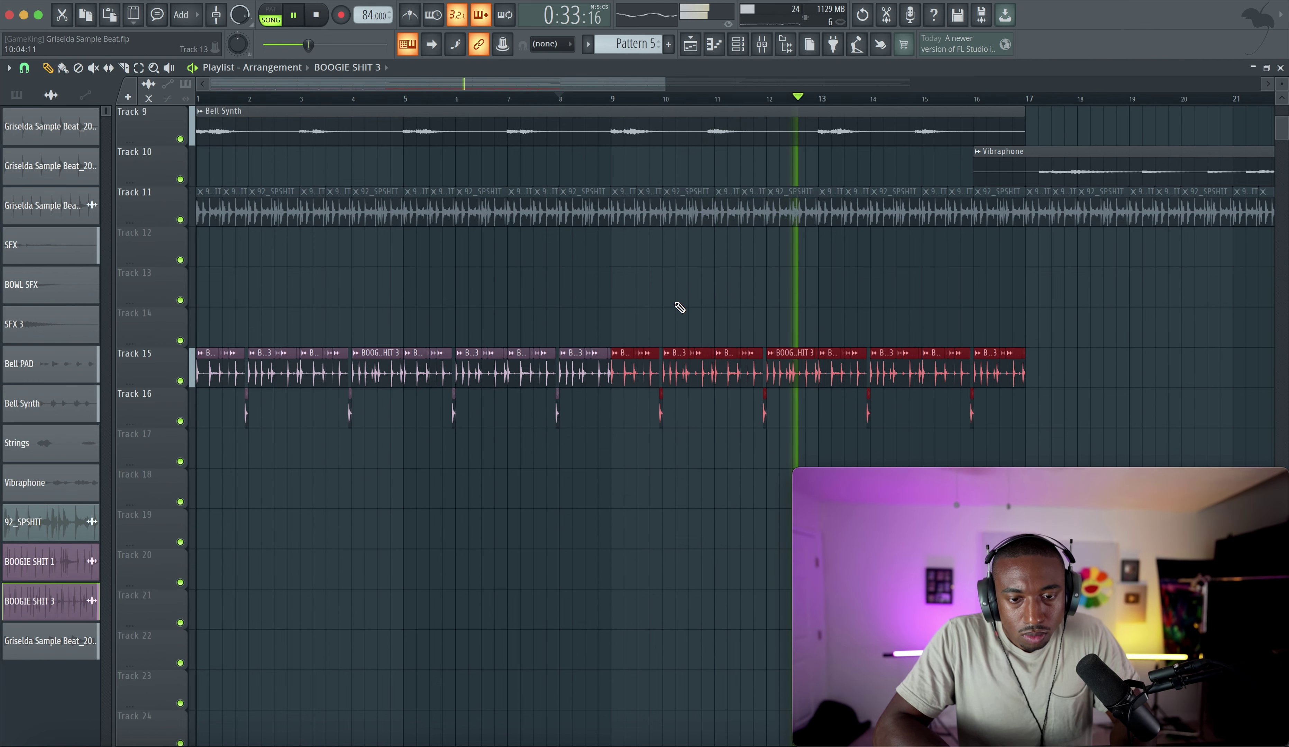
scroll(741, 337, "down", 2, "ctrl")
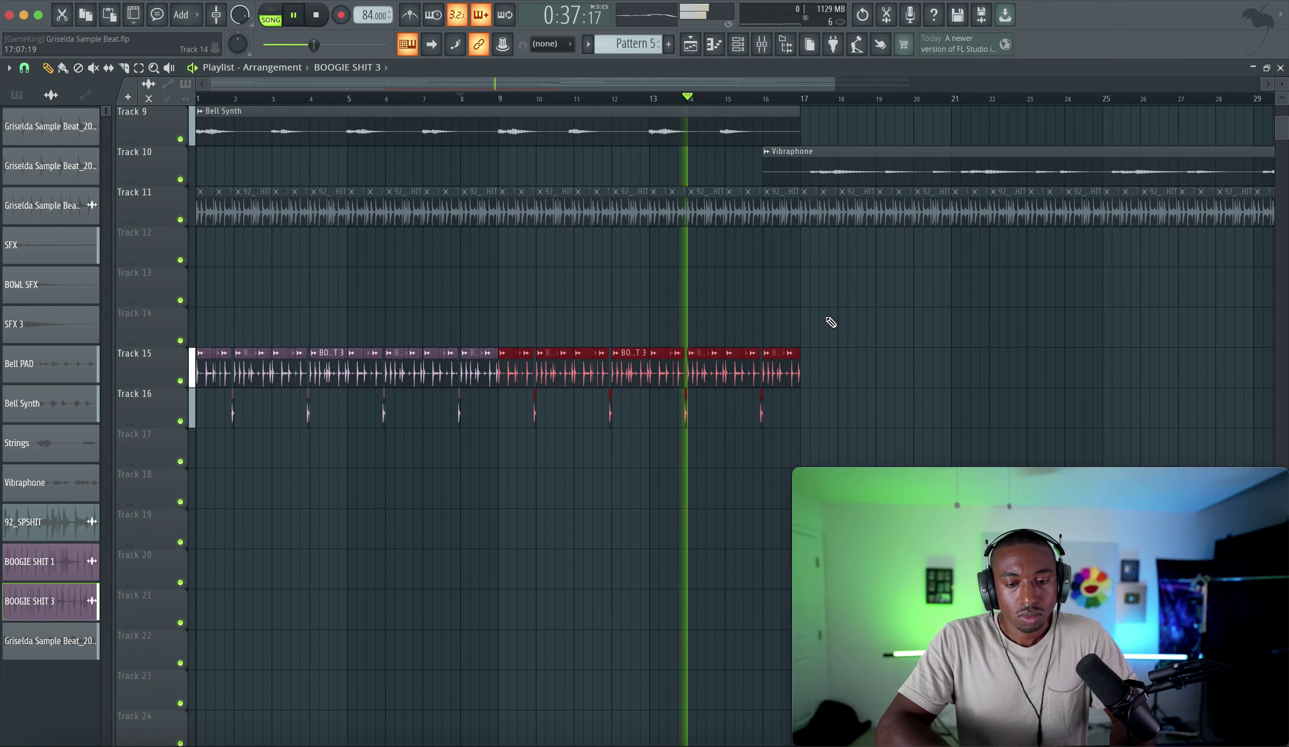
left_click_drag(832, 314, 185, 465, "ctrl")
left_click_drag(205, 362, 812, 382, "shift")
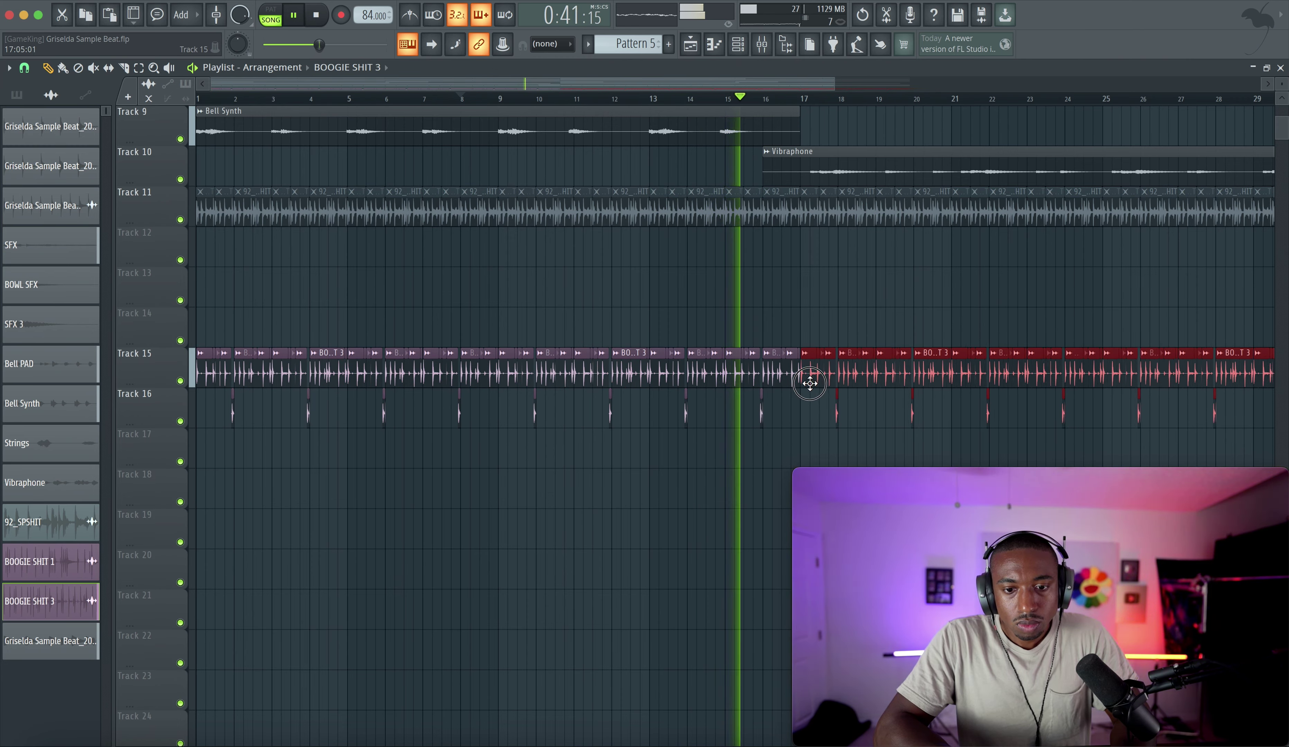
Load FabFilter Pro-Q 3 in the first effect slot of the BOOGIE SHIT 3 mixer track.
left_click(762, 43)
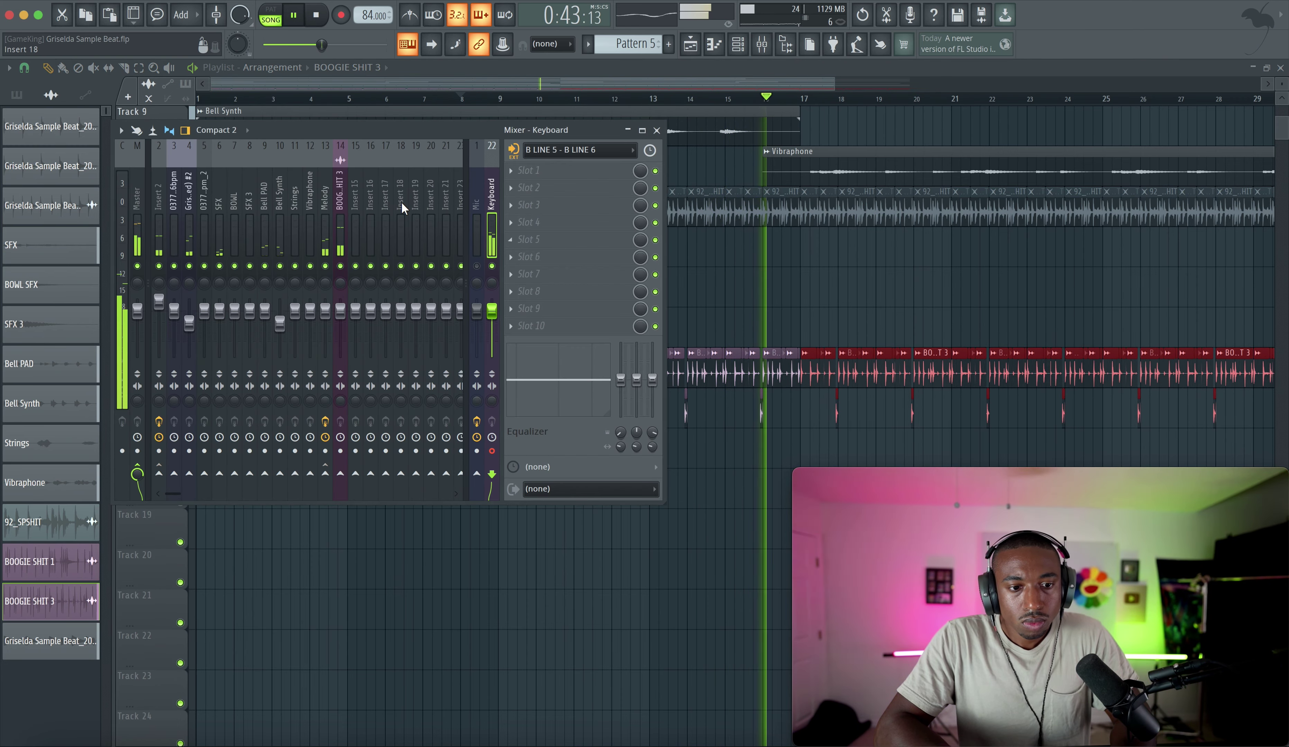
left_click(340, 205)
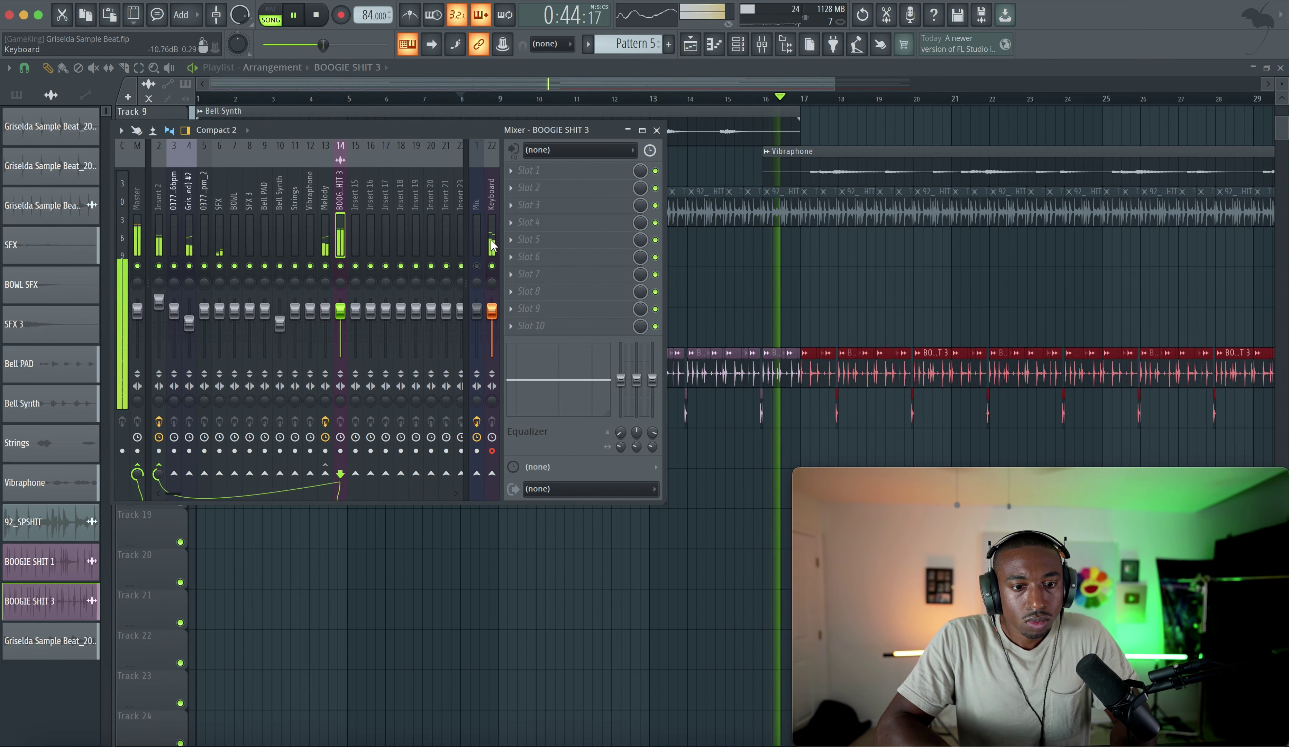
left_click(477, 265)
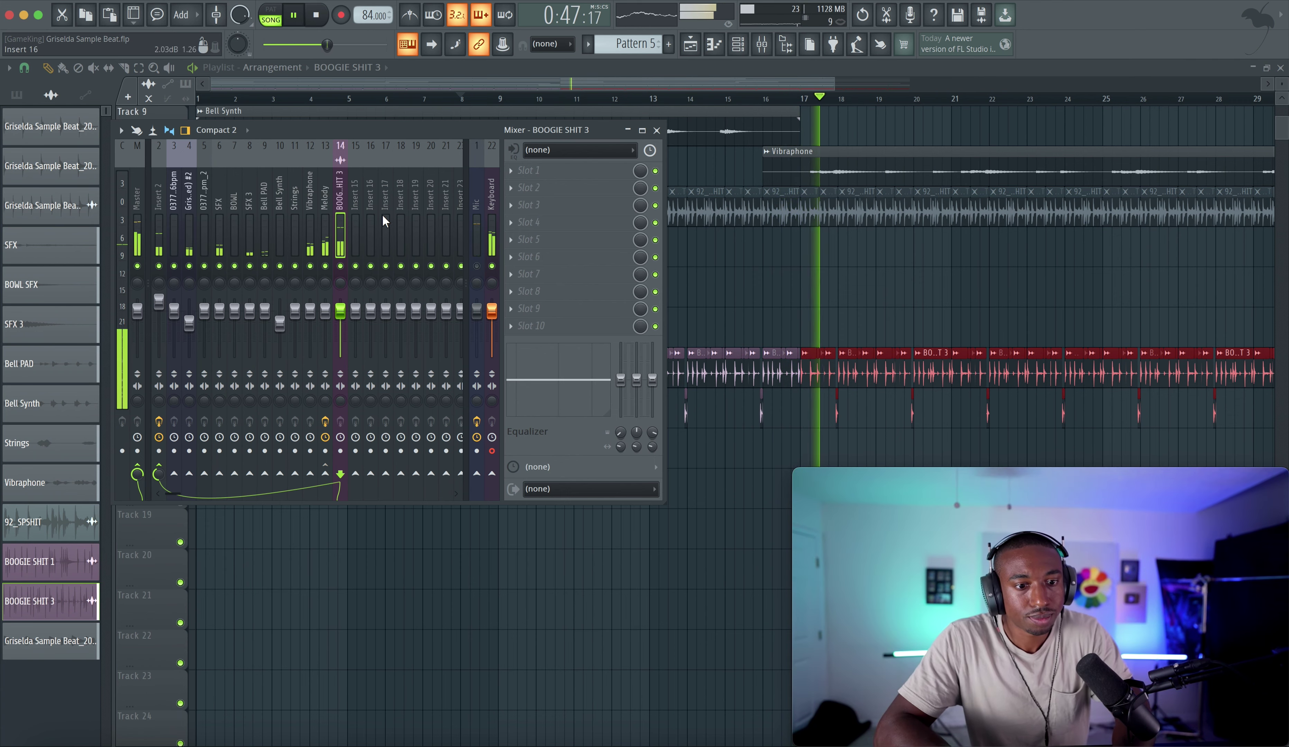
left_click(511, 177)
mouse_move(528, 186)
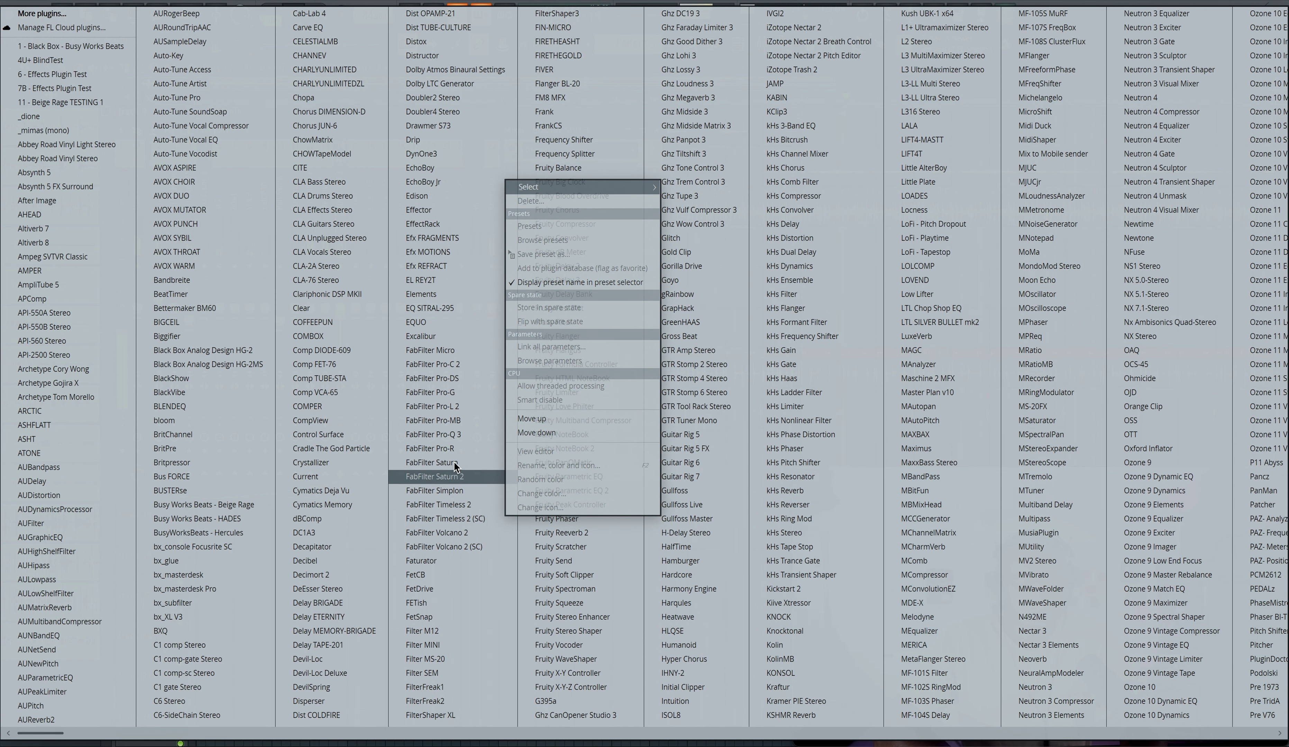
left_click(458, 436)
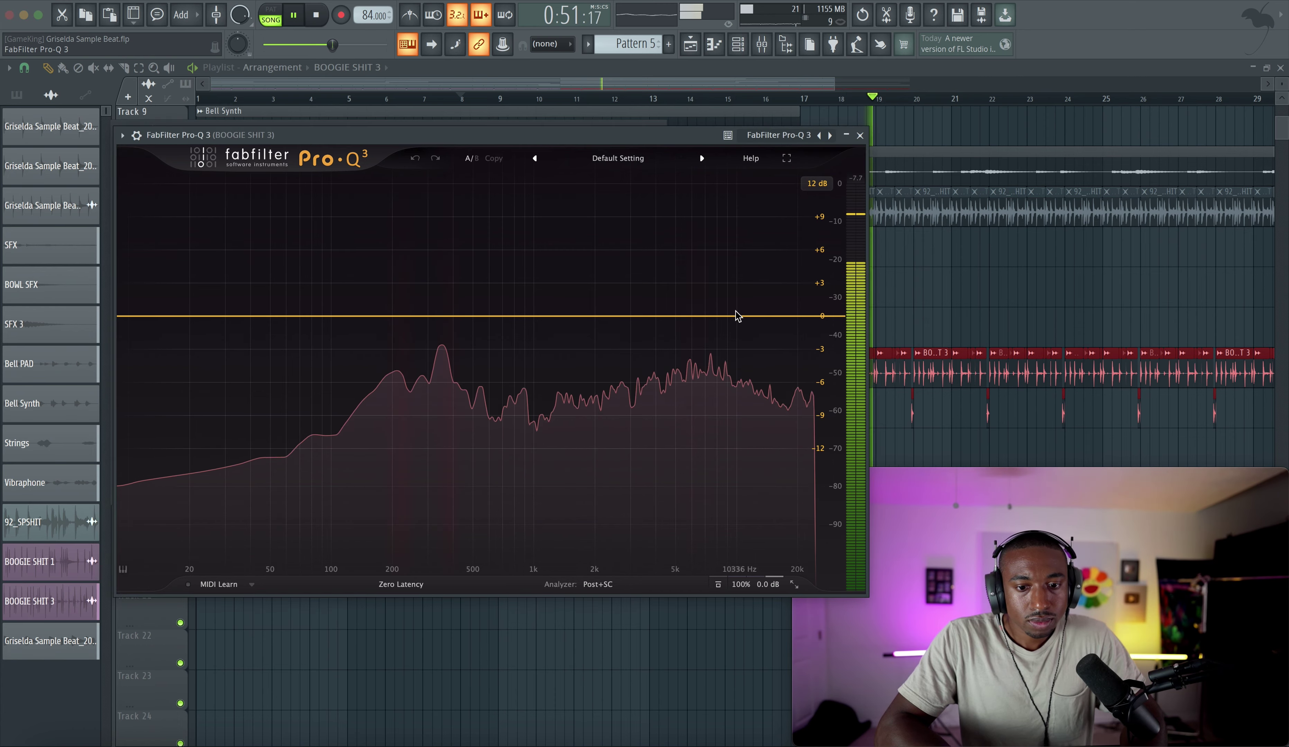
Add a dynamic bell band at 7058.2 Hz with a -5.50 dB dynamic range and -36.8 dB threshold, and close the equalizer and mixer.
left_click(712, 316)
mouse_move(734, 275)
left_mouse_down()
mouse_move(732, 304)
mouse_move(725, 288)
left_mouse_up()
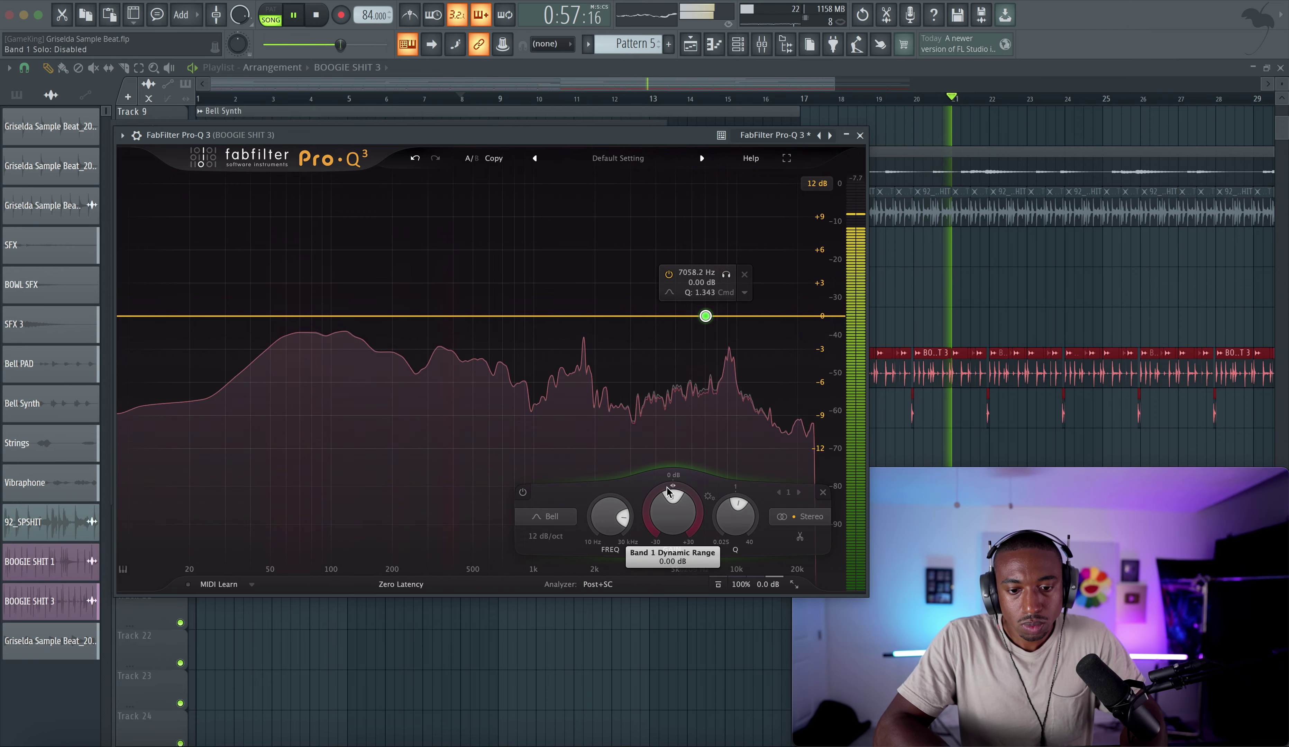
left_click_drag(668, 491, 669, 506)
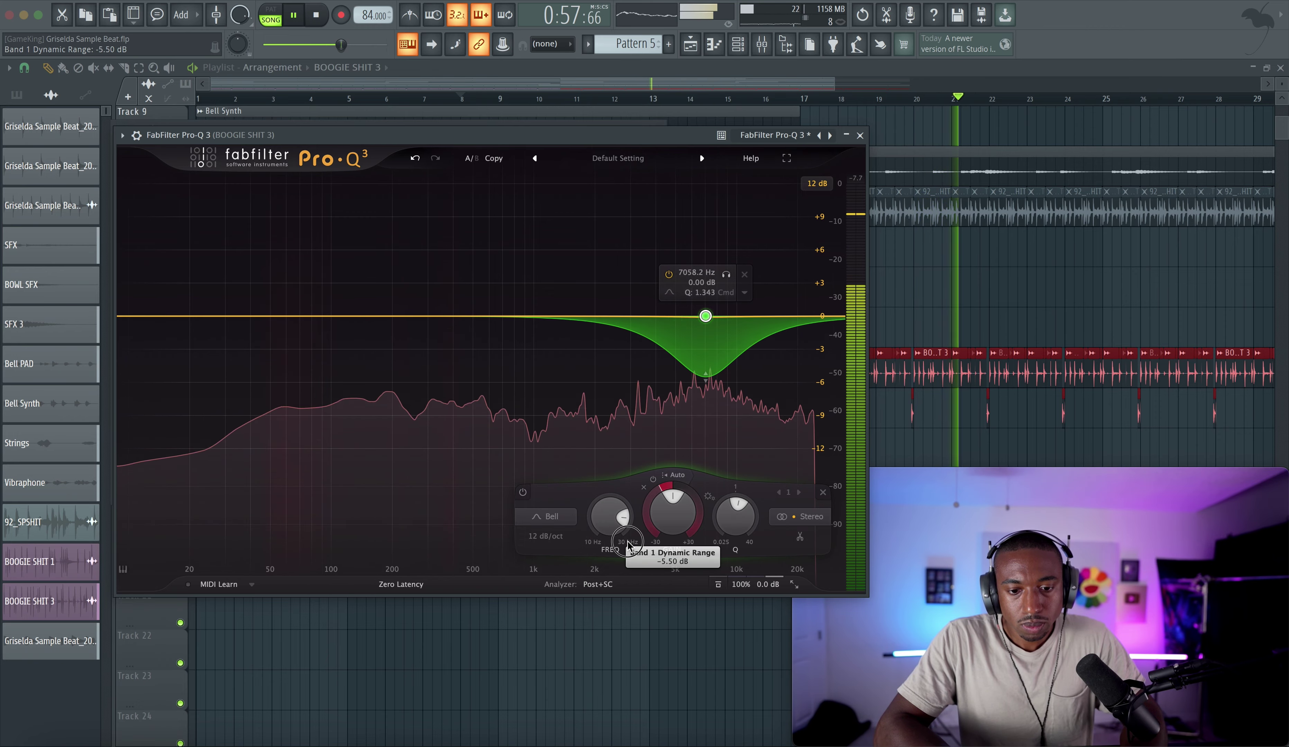
left_click(687, 482)
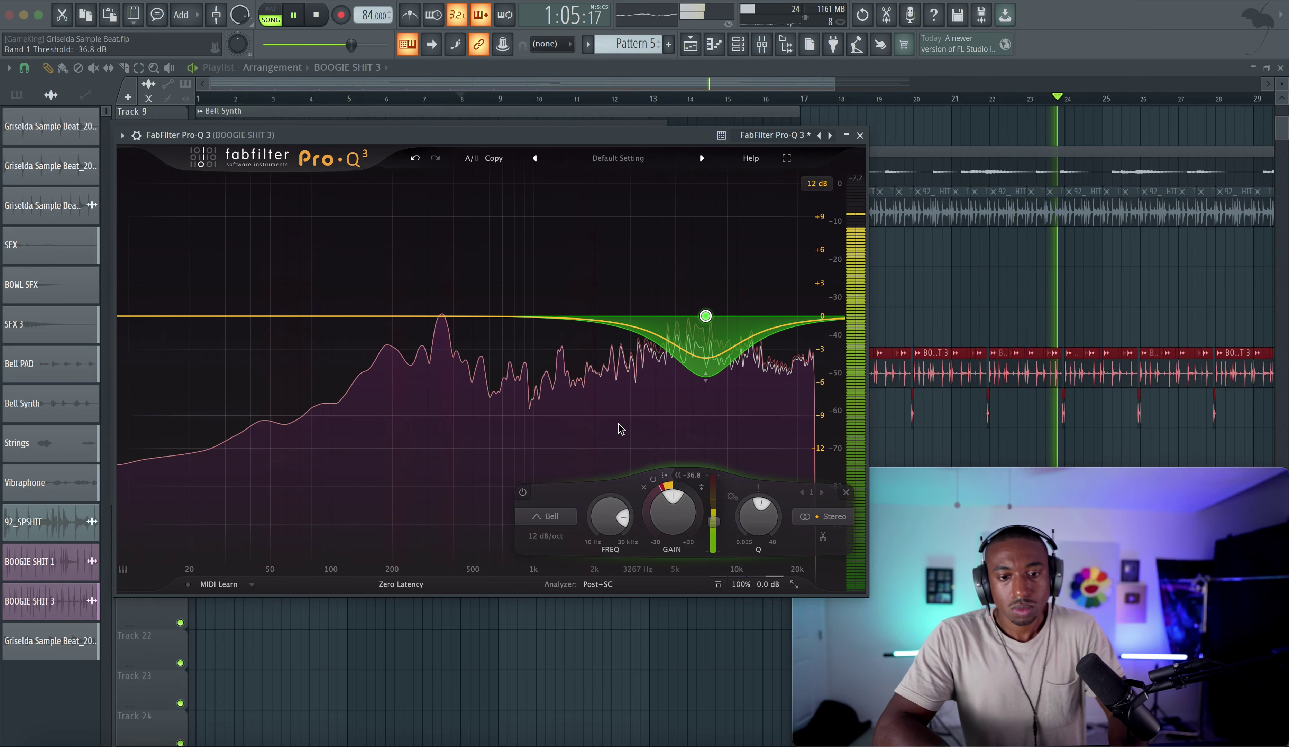
left_click(610, 400)
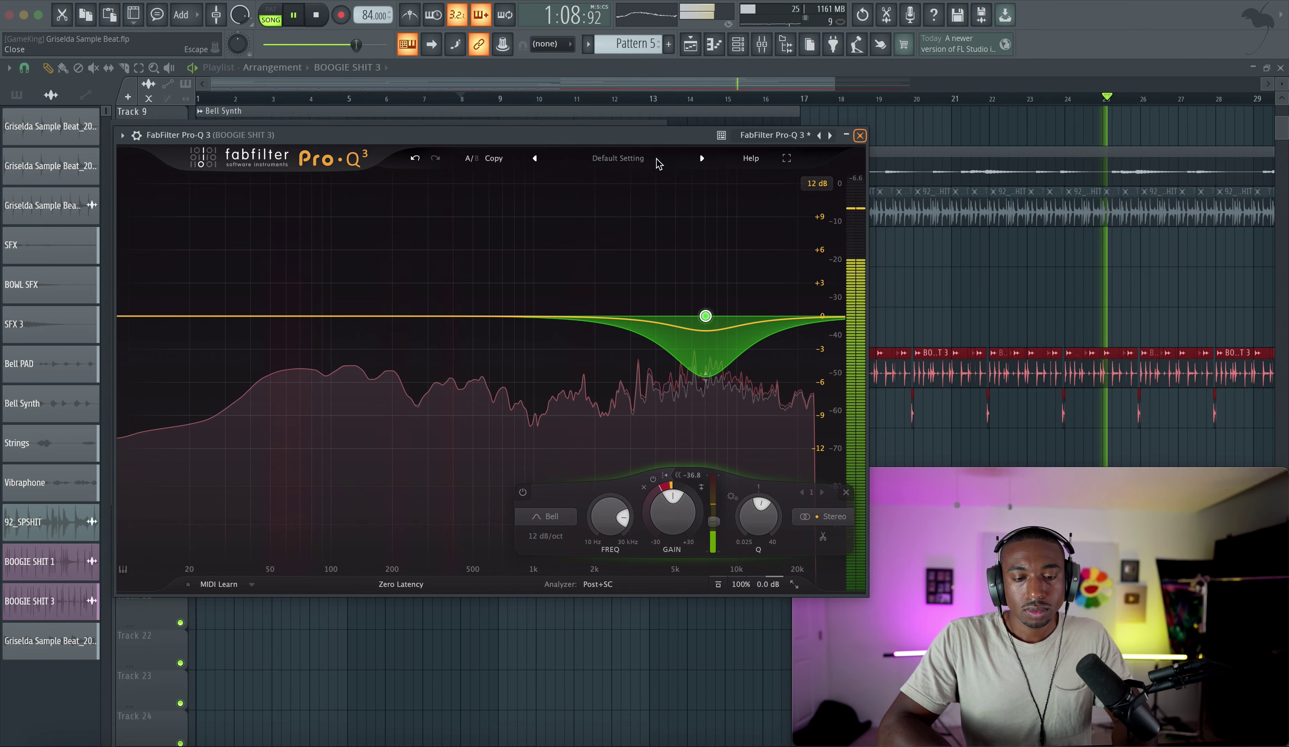
key("Escape")
key("Escape")
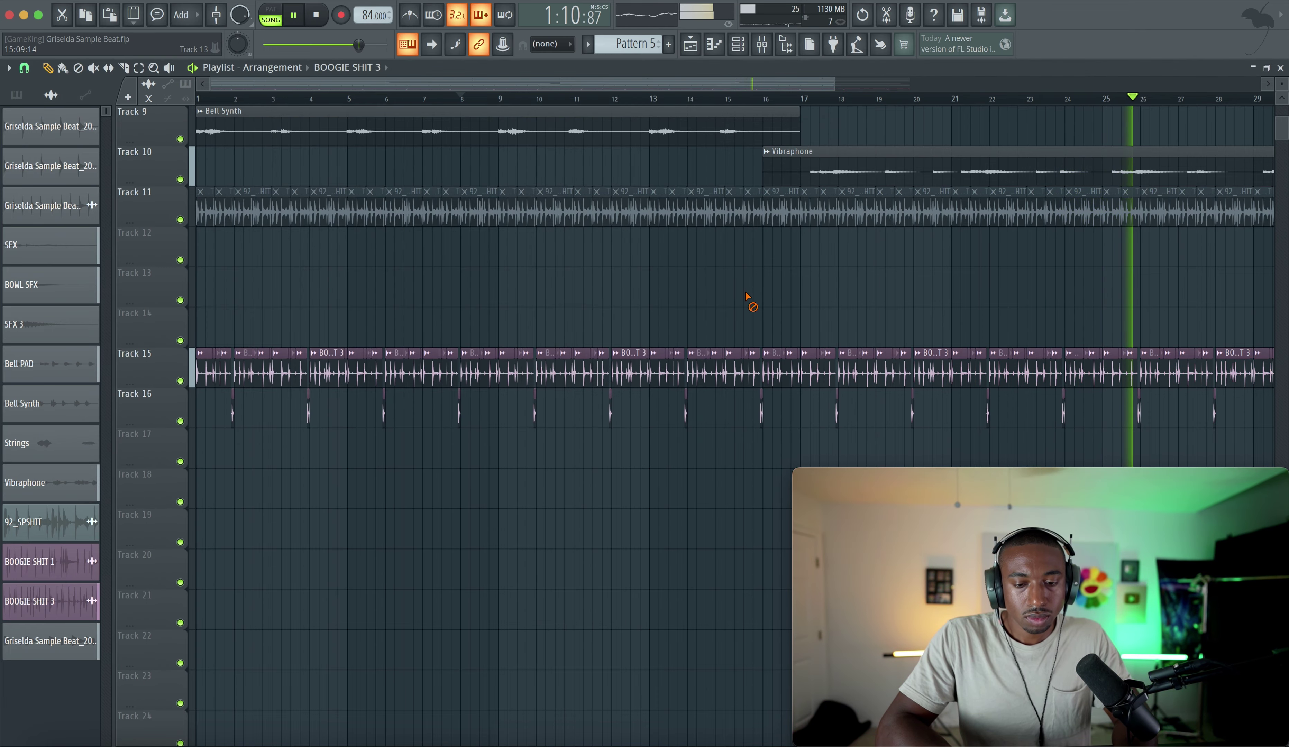
Reopen the drum track's Pro-Q 3 and add a high shelf band with -5.91 dB gain at 6351.1 Hz.
scroll(704, 239, "down", 3)
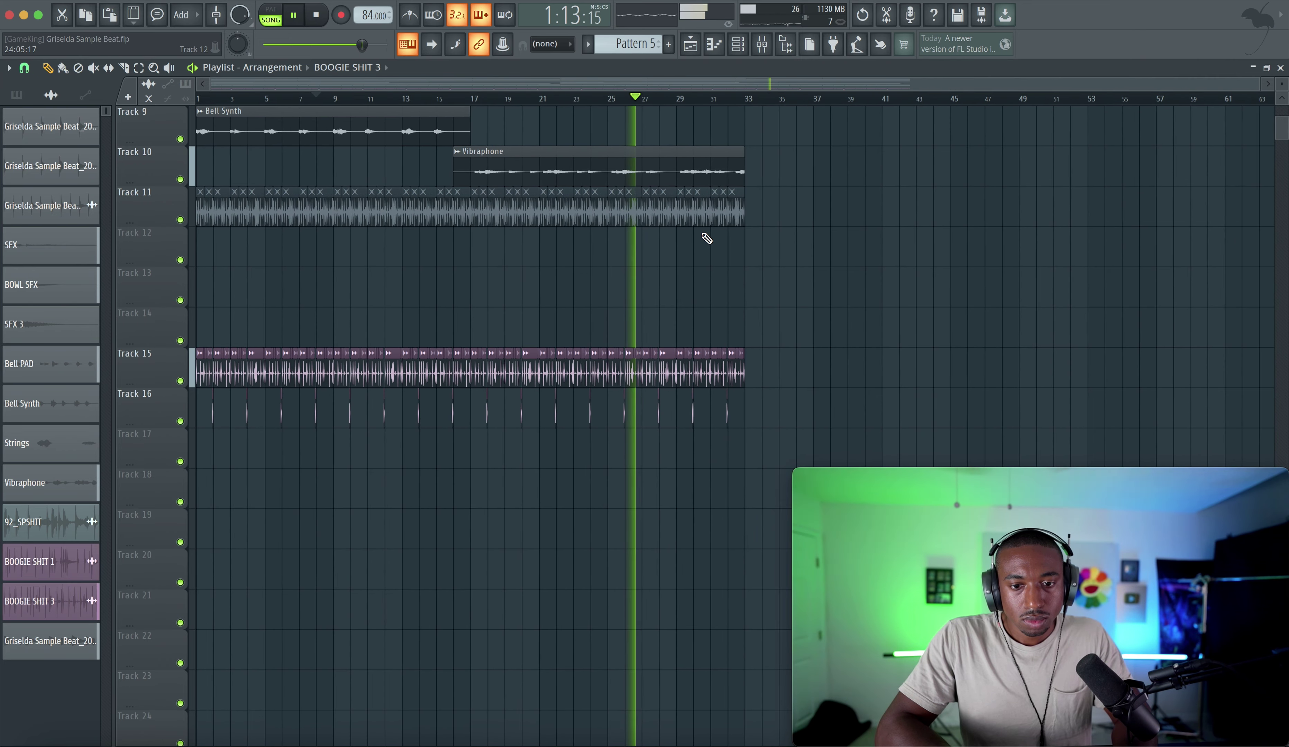
key("F9")
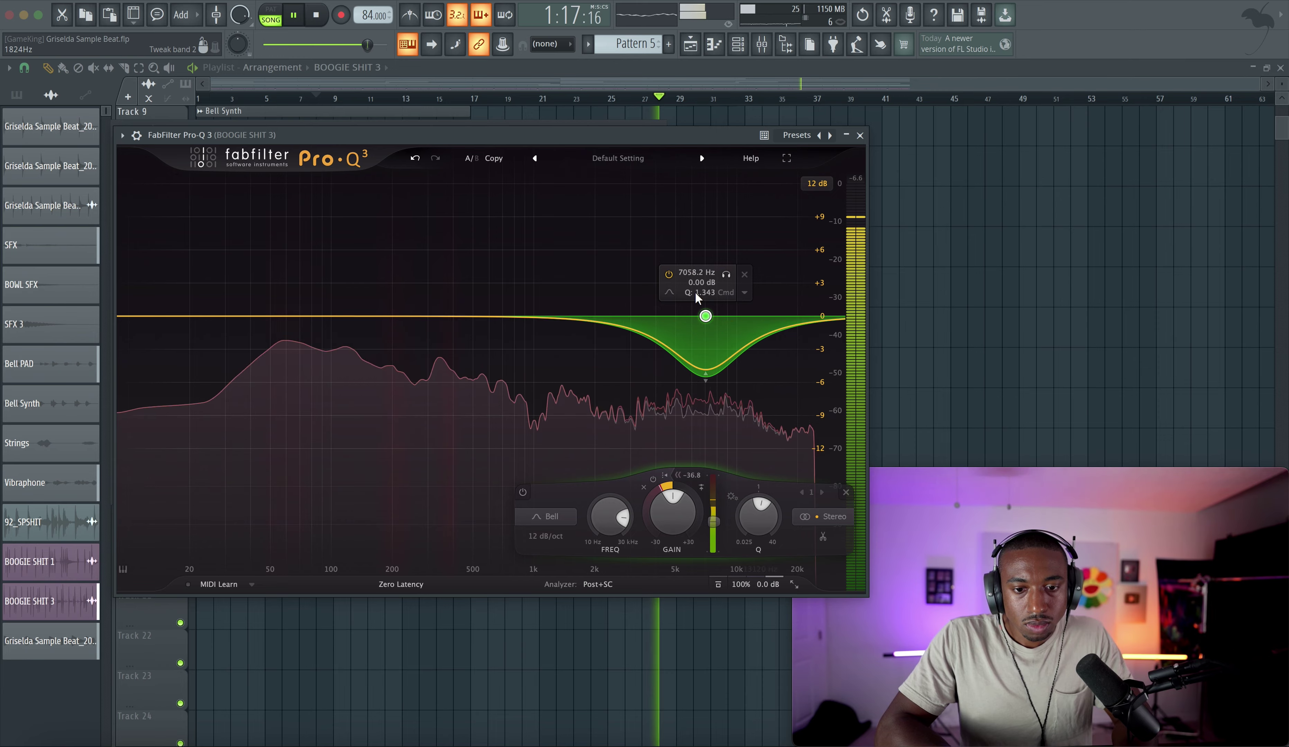
left_click(580, 318)
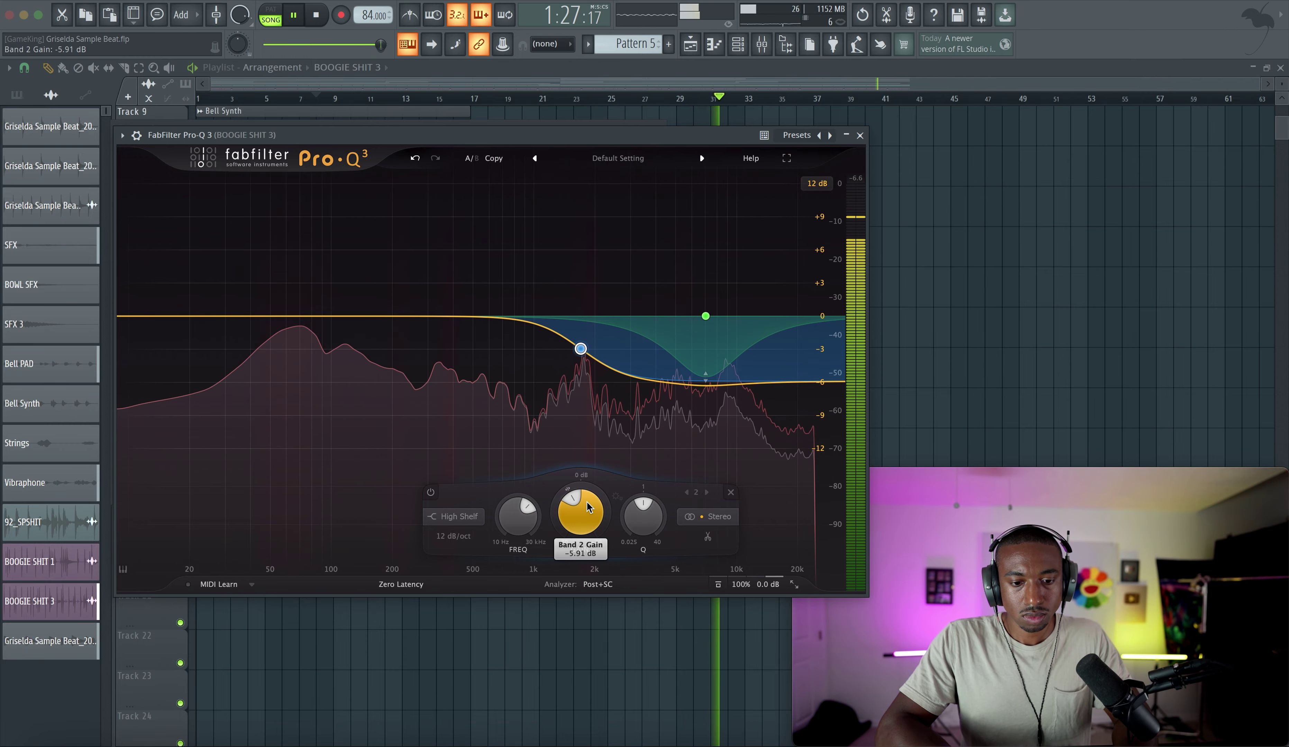
left_click_drag(525, 528, 524, 522)
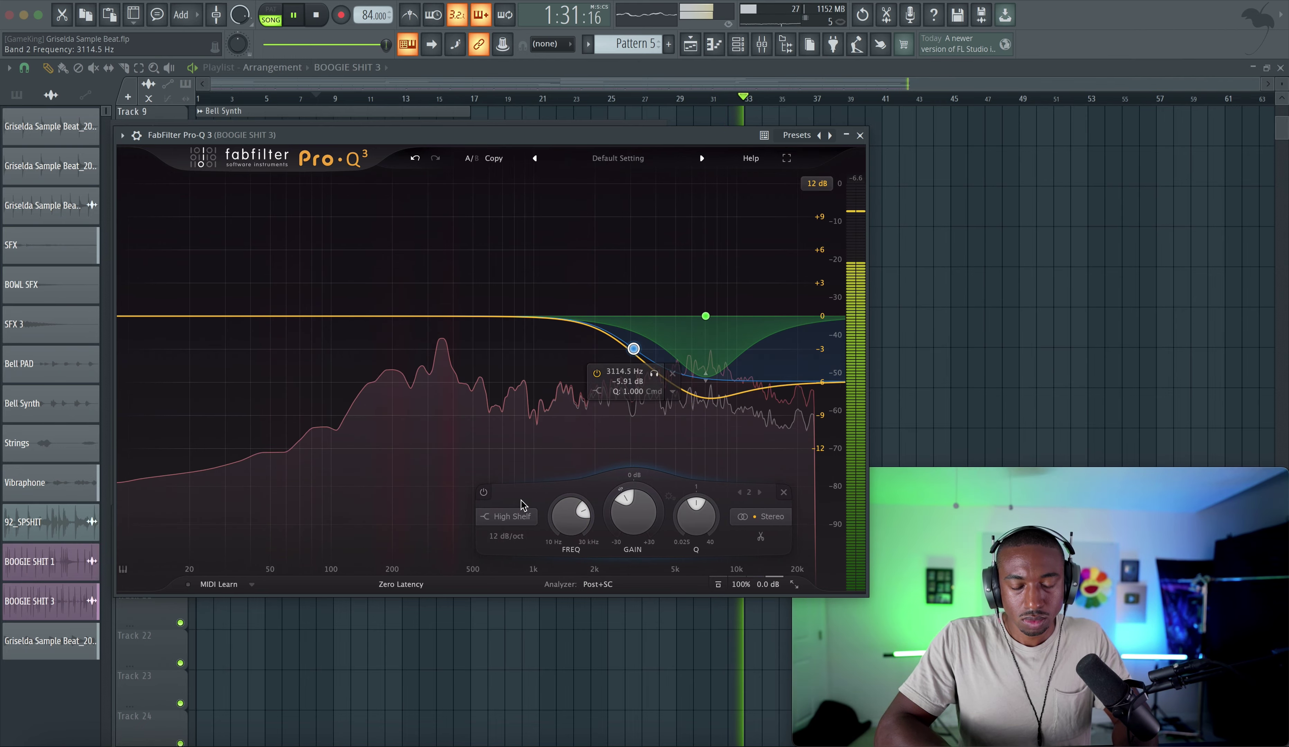
left_click_drag(576, 523, 577, 520)
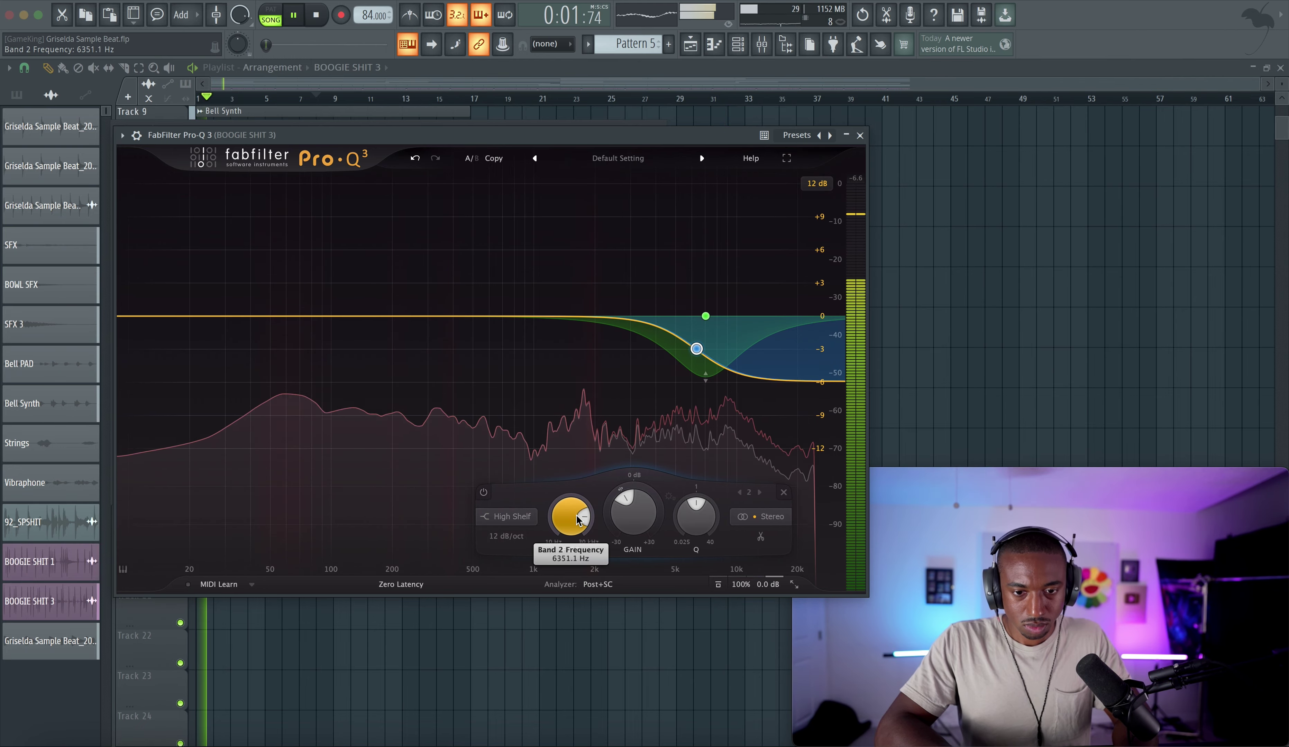
Close the drum track's Pro-Q 3 equalizer and the mixer to return to the playlist.
left_click(860, 136)
key("F9")
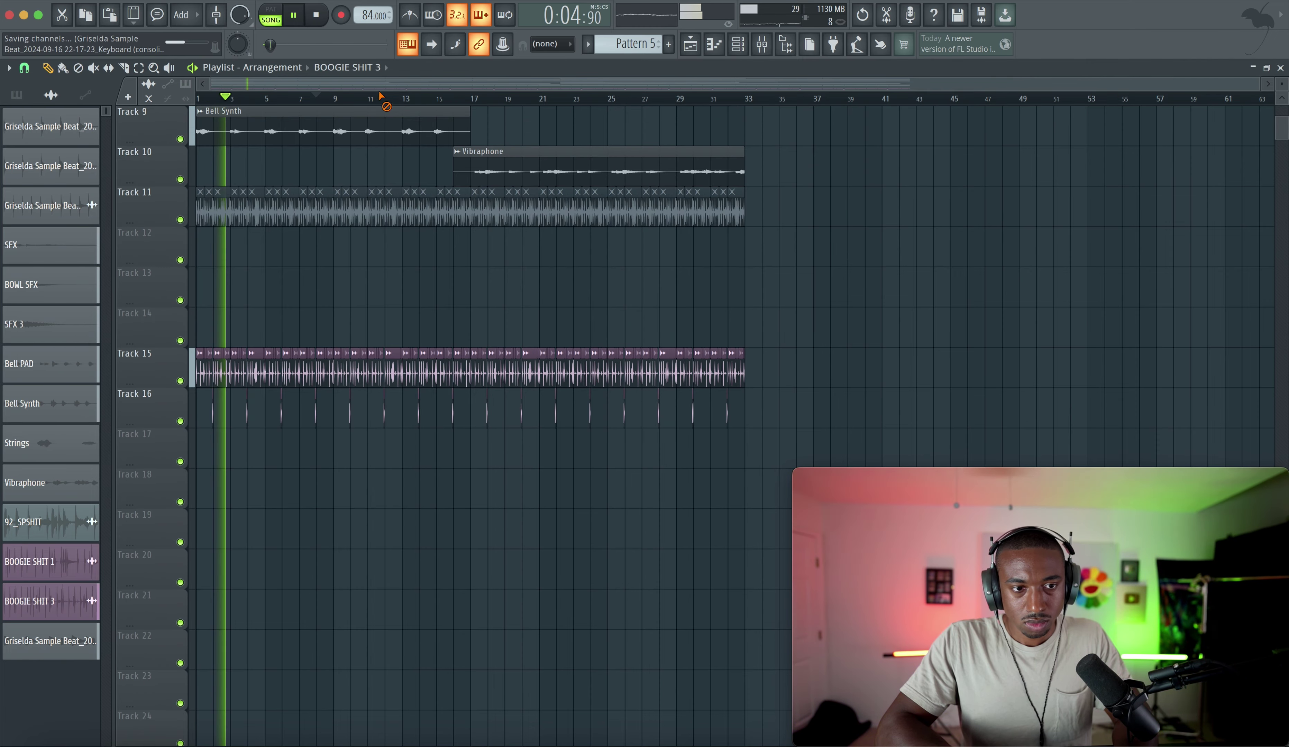
scroll(352, 175, "up", 4)
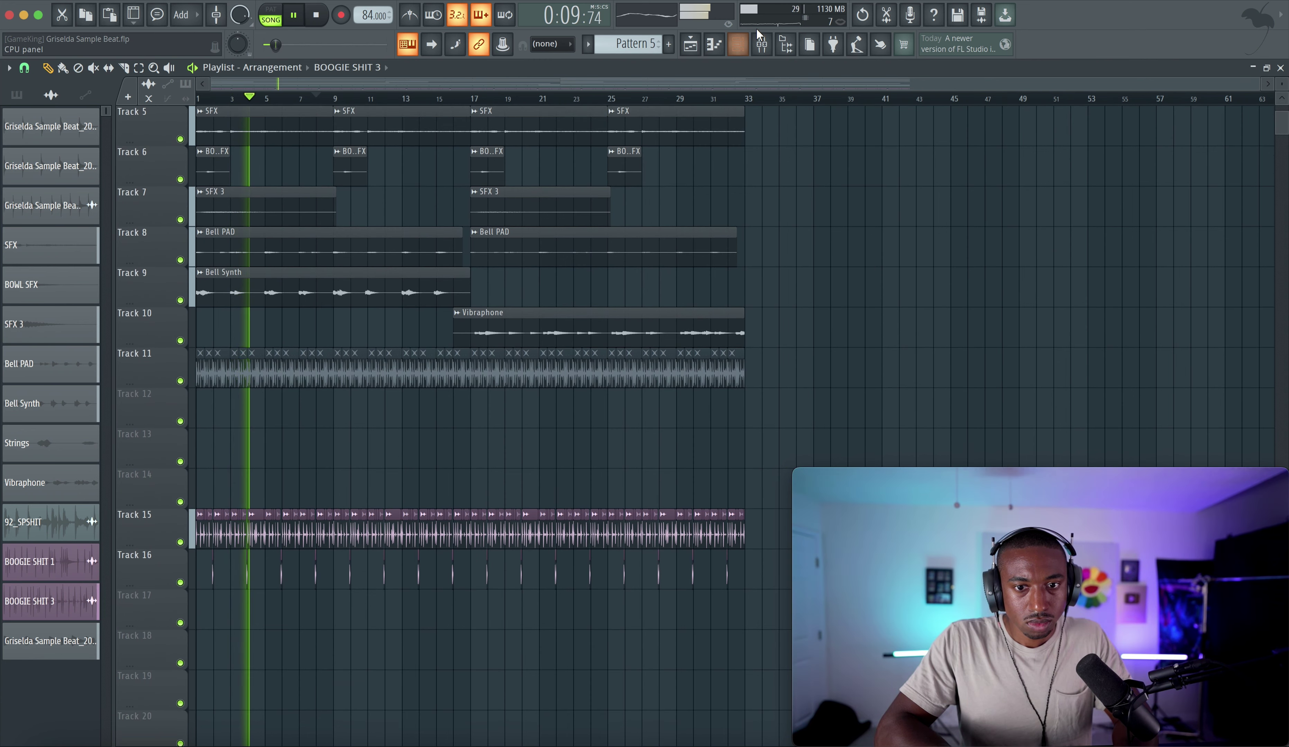
key("F9")
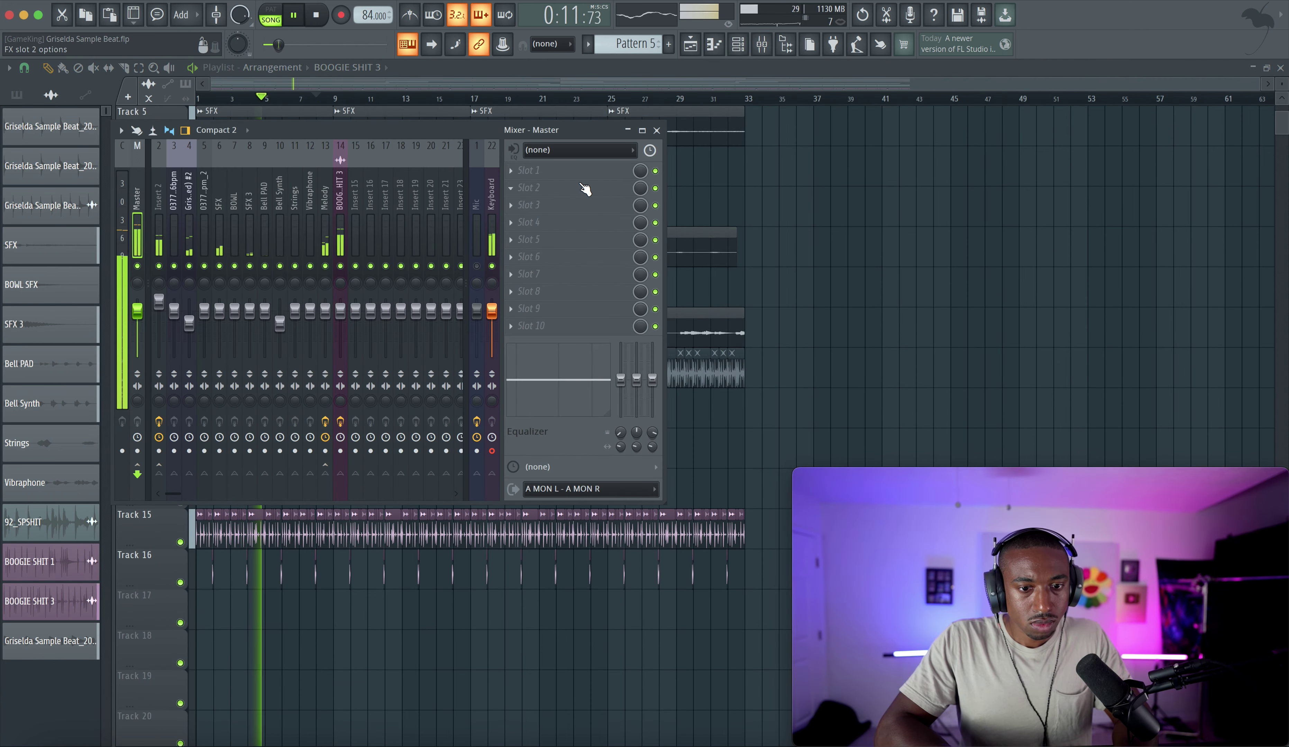
key("F9")
Play the beat from bar 1 and look over all the tracks of the arrangement.
scroll(331, 532, "up", 8)
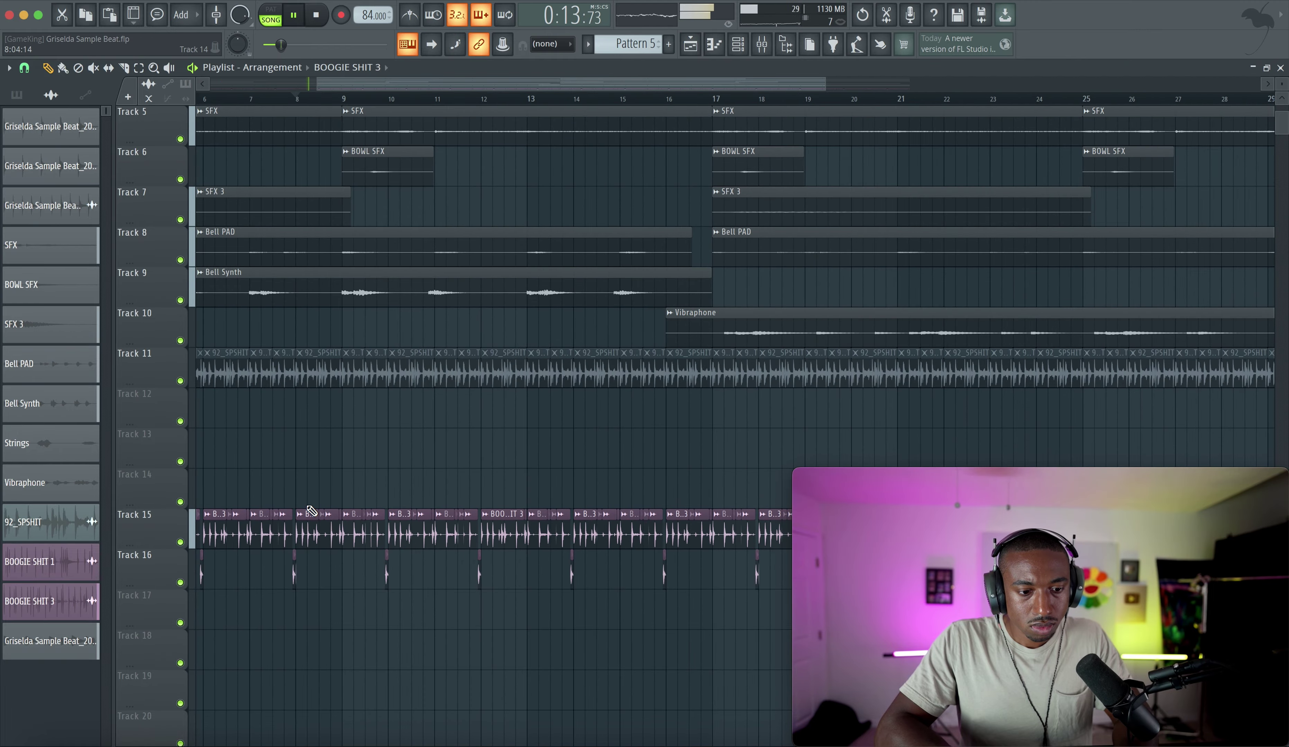
scroll(311, 511, "down", 6)
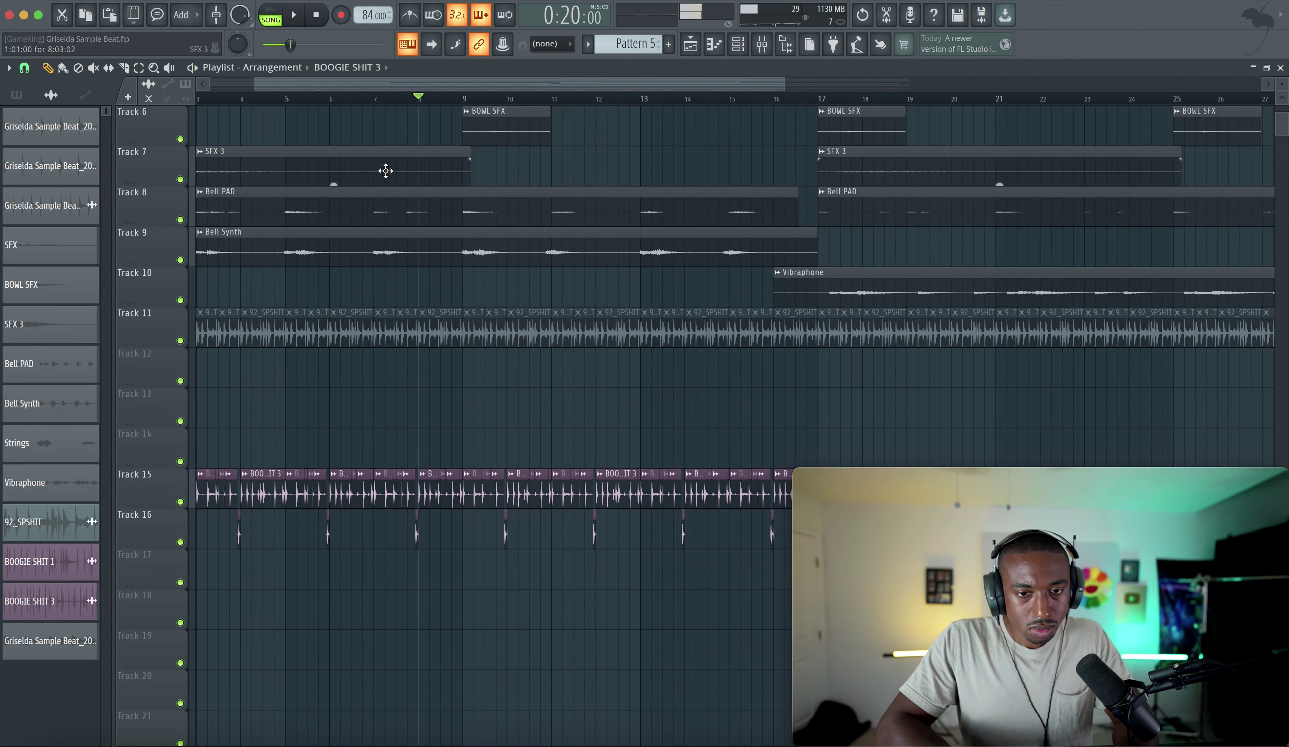
scroll(431, 247, "up", 3)
scroll(431, 247, "left", 2)
scroll(432, 248, "down", 4)
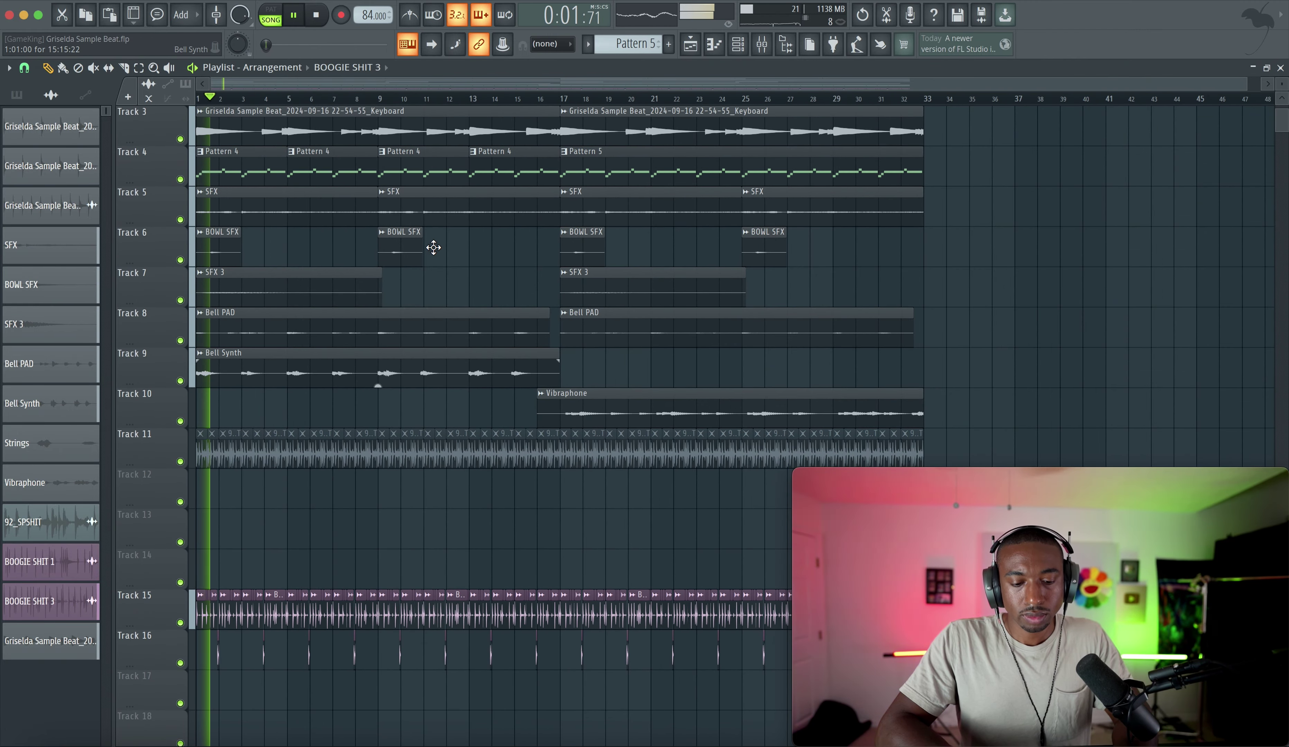
scroll(433, 248, "up", 2)
scroll(433, 248, "up", 1)
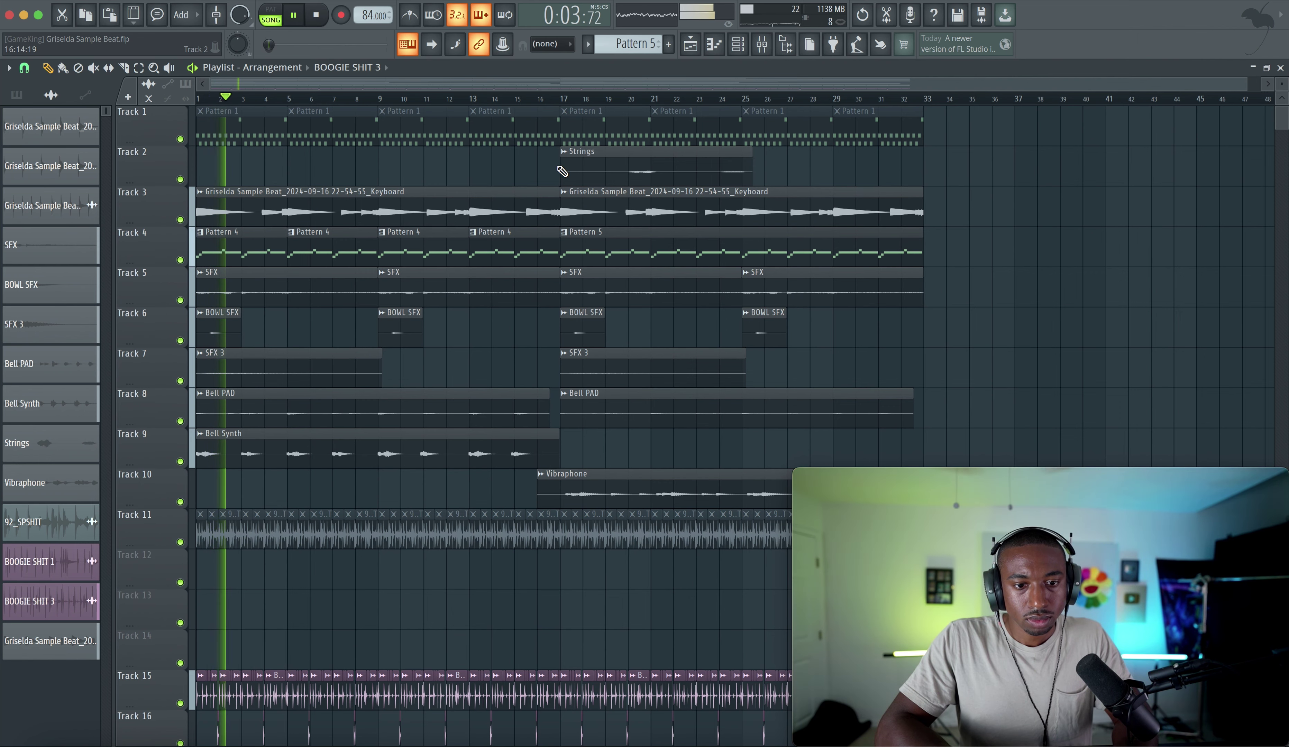
scroll(523, 313, "down", 5)
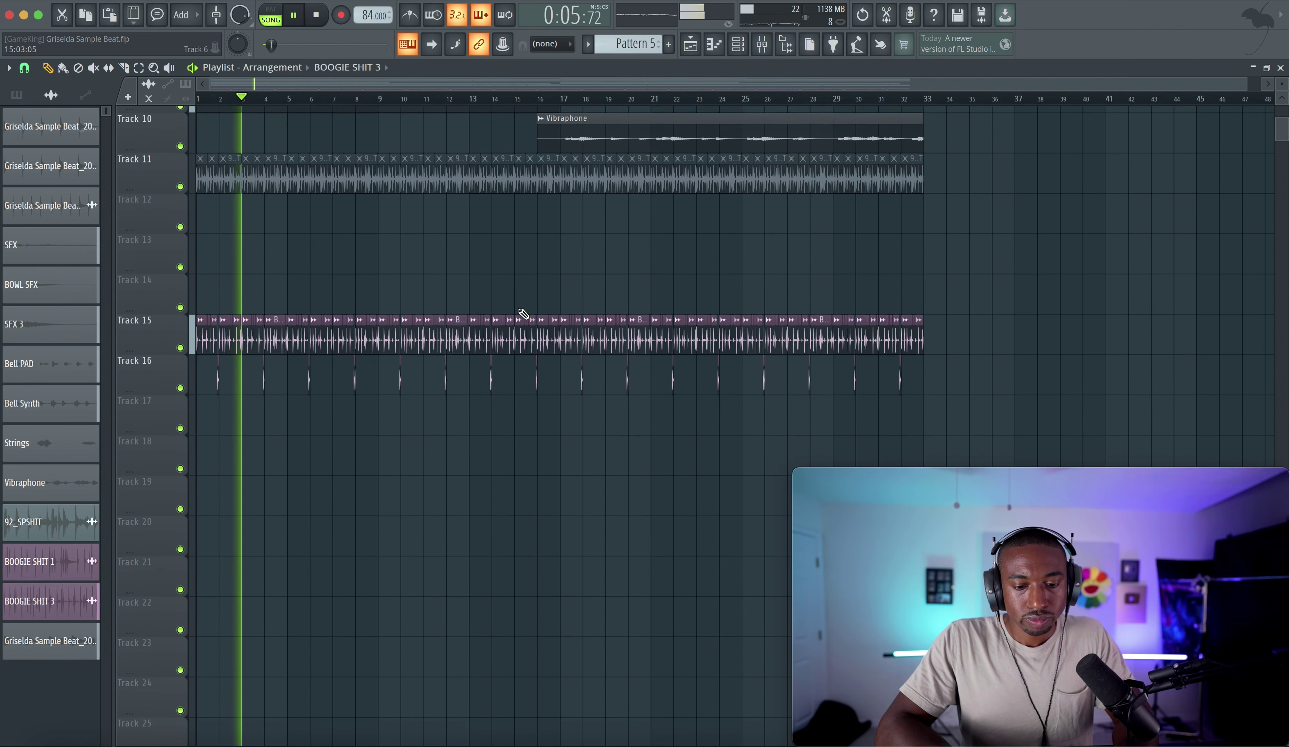
scroll(523, 313, "down", 1)
Load Gold Clip on the master with 2.07 dB gold, 1.00 dB alchemy, a -2.0 dB ceiling and 0.00 dB input gain, and close the mixer.
left_click(761, 44)
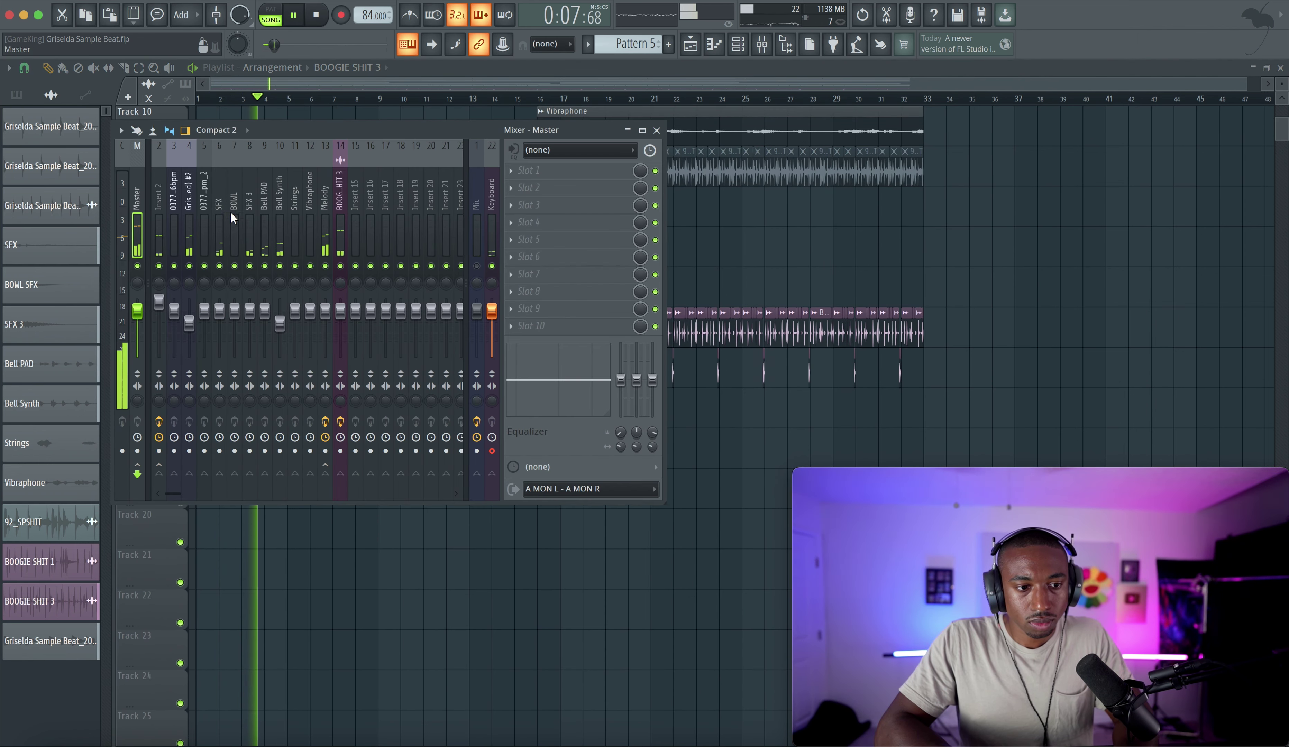
left_click(567, 171)
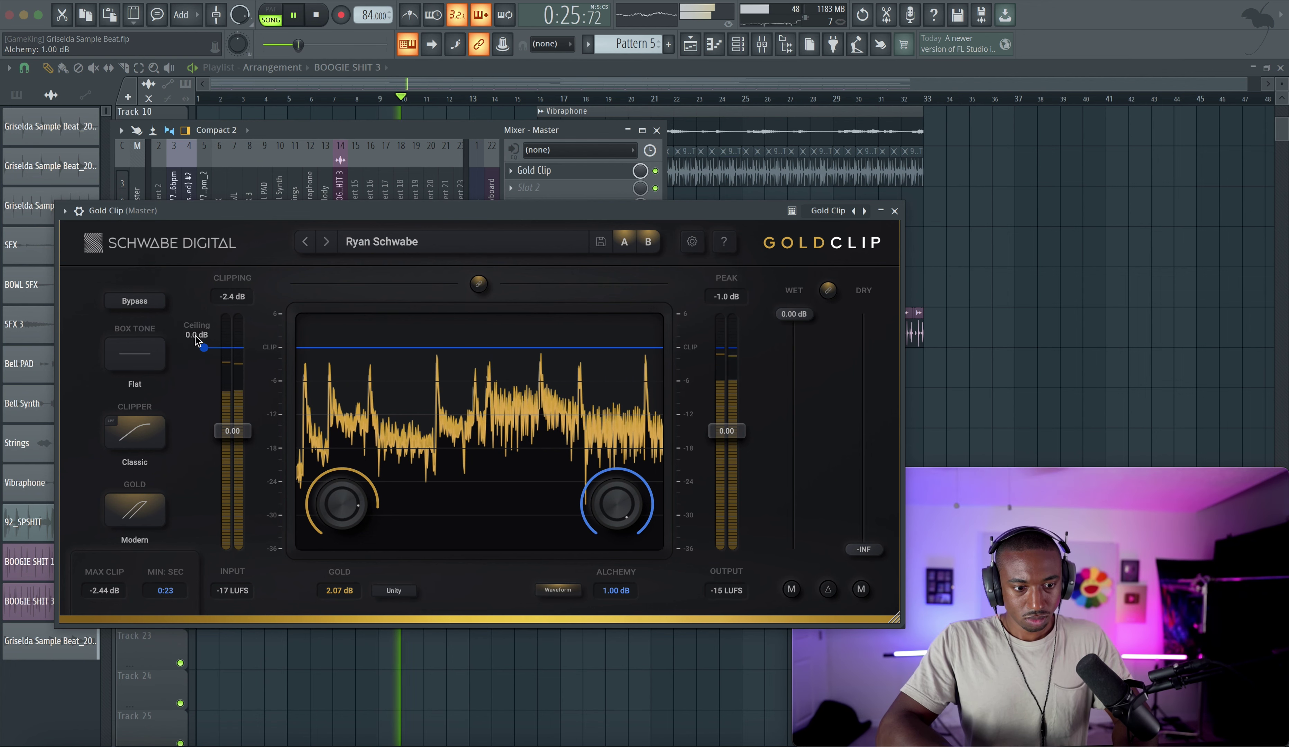
left_click_drag(204, 350, 204, 369)
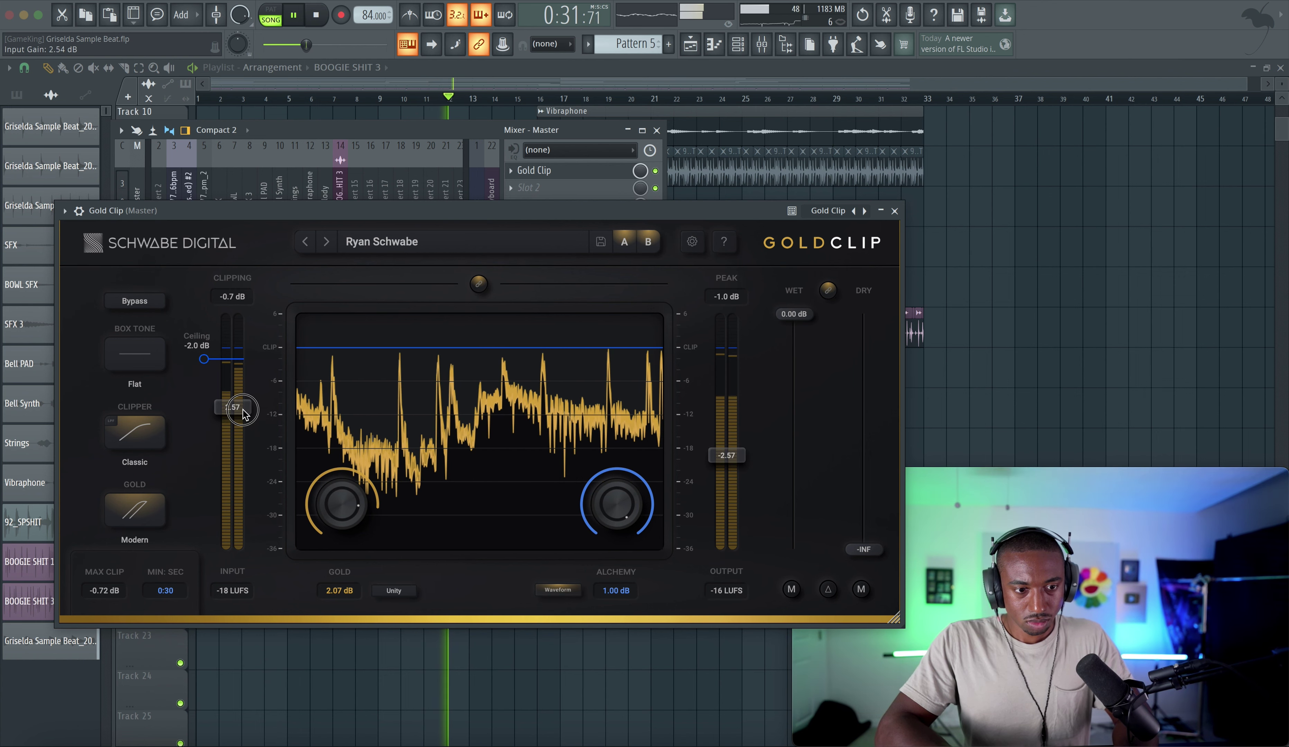
left_click_drag(243, 415, 244, 405)
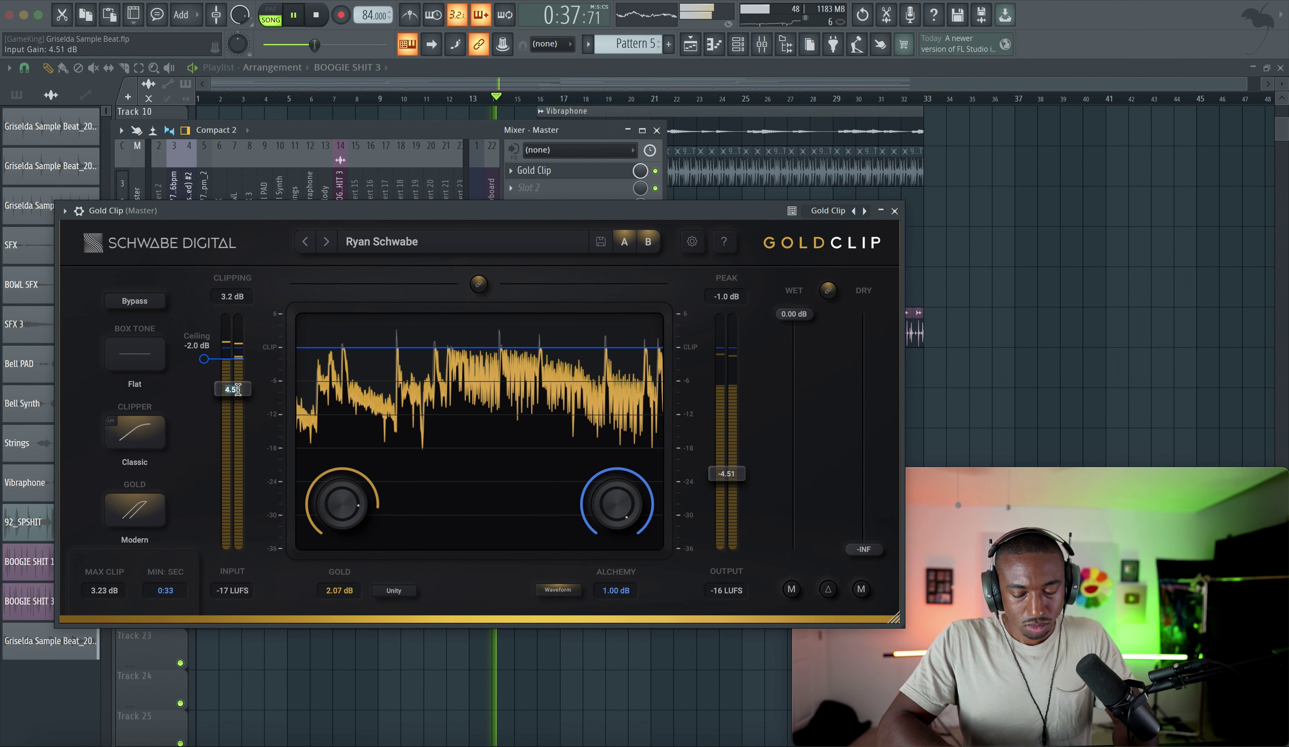
key("Return")
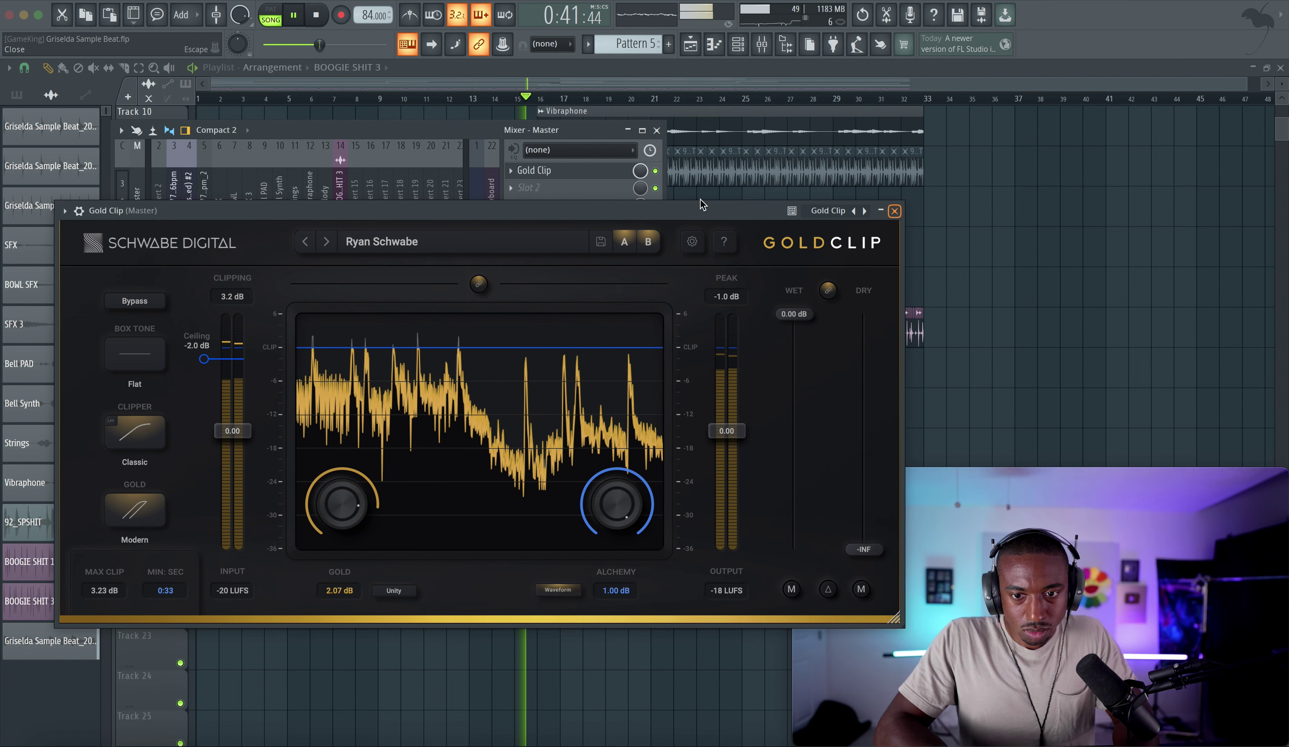
left_click(621, 167)
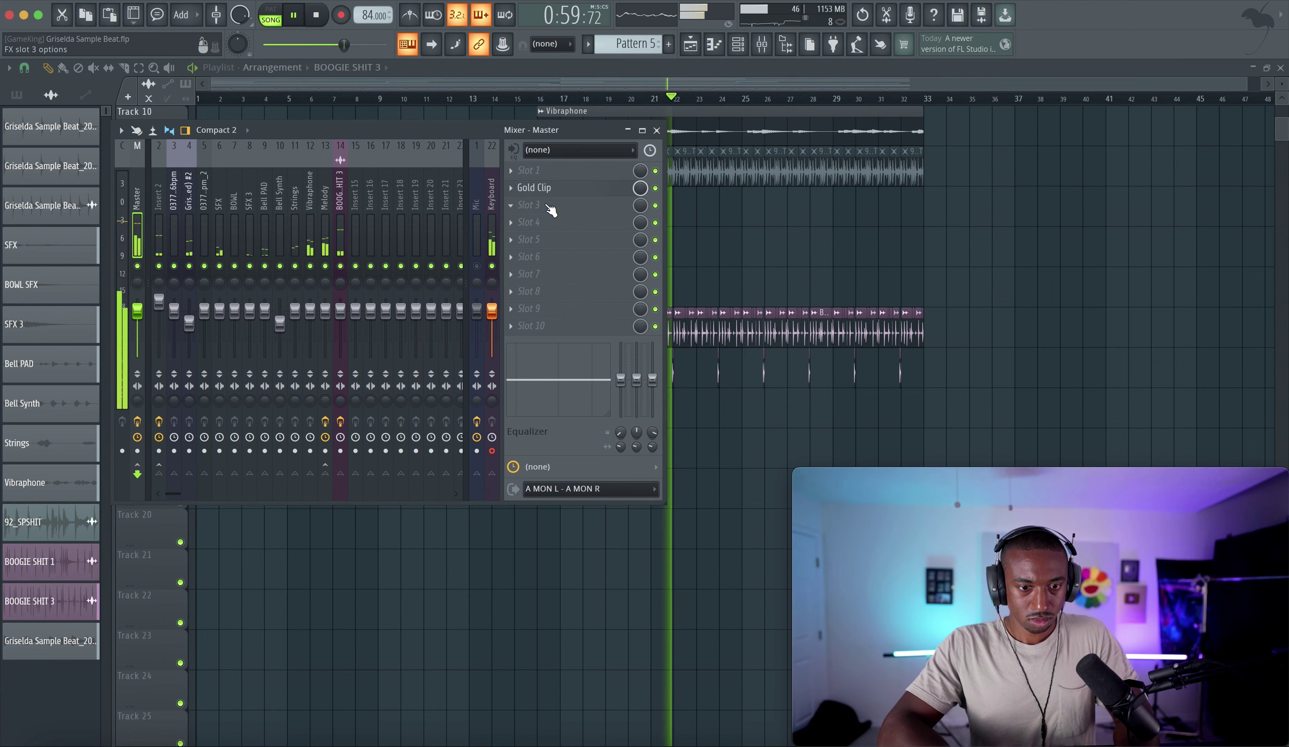
left_click(656, 130)
Move all BOOGIE SHIT 3 drum clips up from tracks 15 and 16 to tracks 12 and 13.
scroll(566, 249, "up", 5)
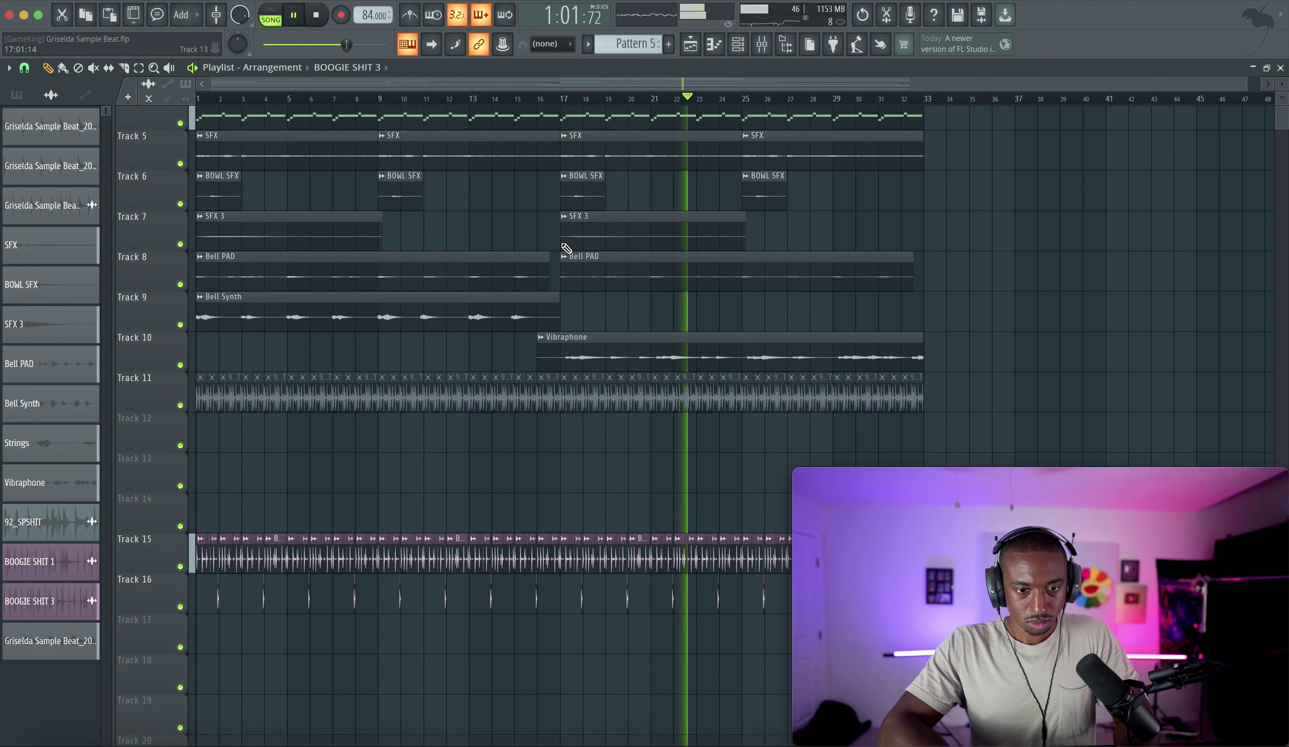
scroll(566, 249, "down", 6)
left_click_drag(949, 383, 91, 275)
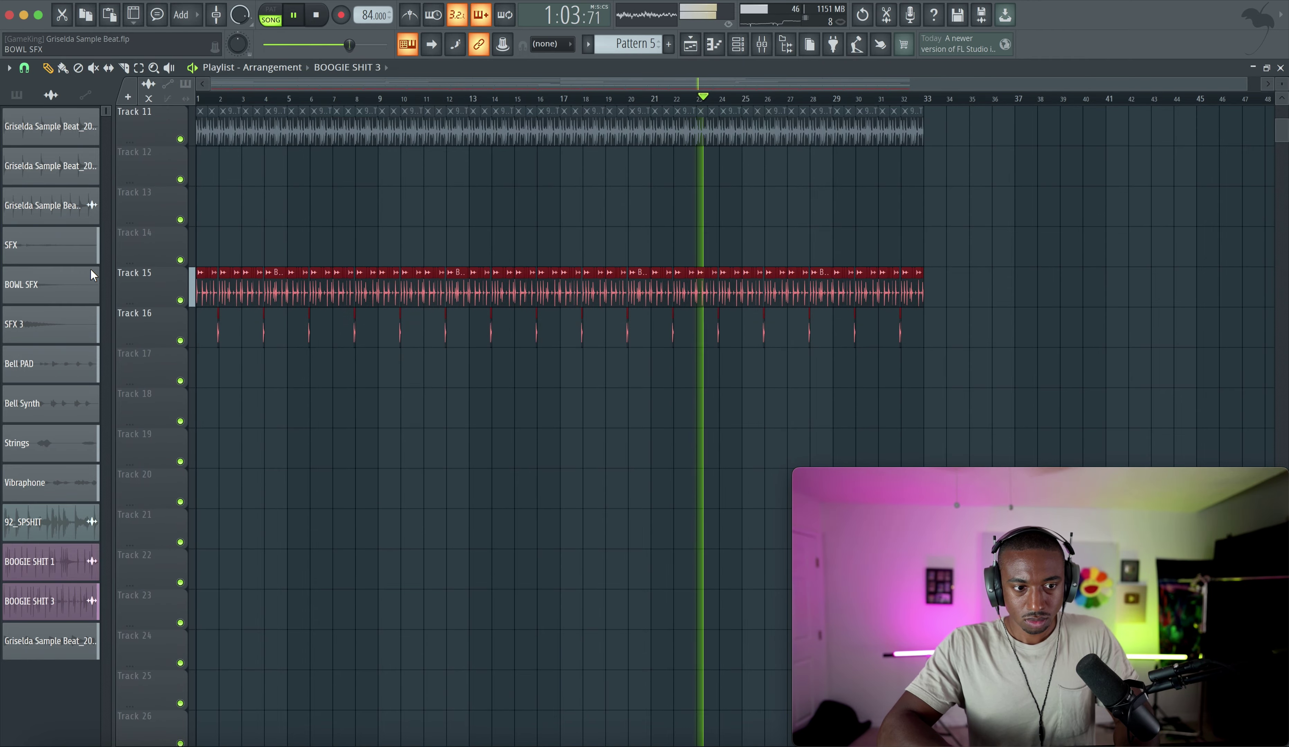
key("shift+Up")
key("shift+Up")
key("shift+Up")
scroll(507, 339, "up", 10)
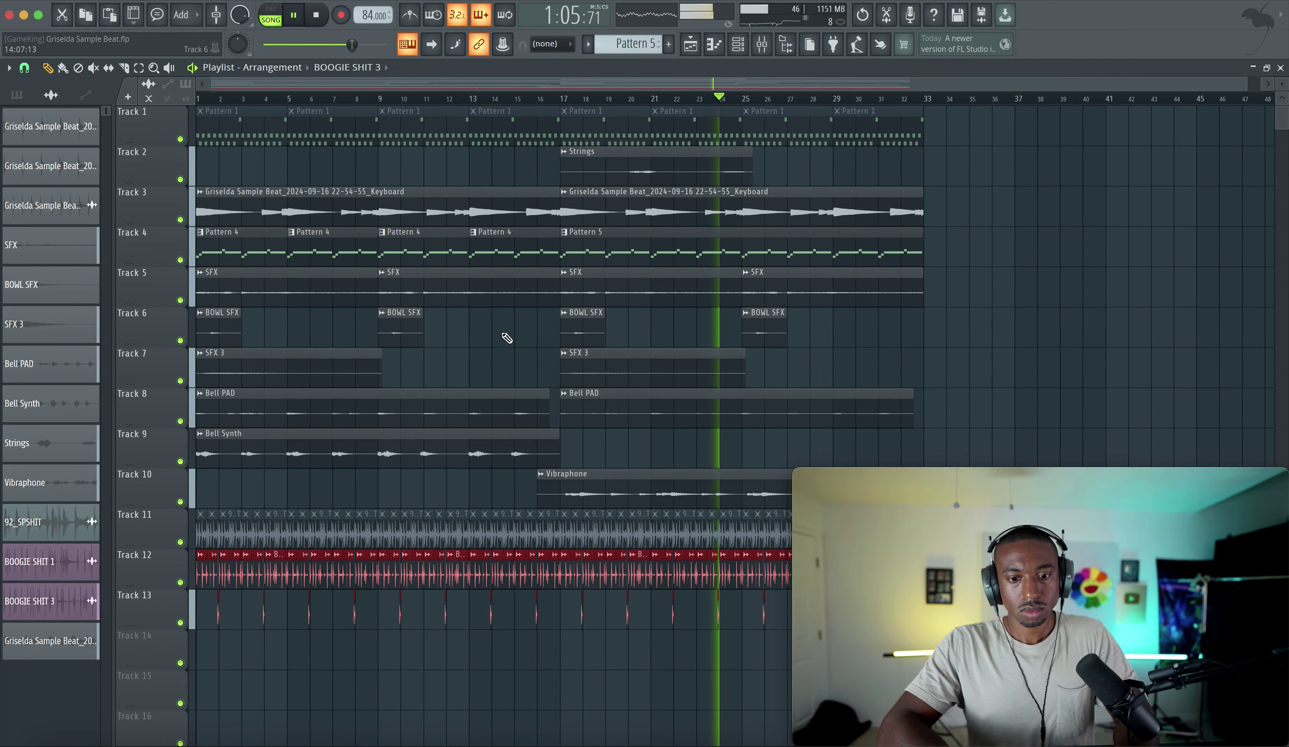
Load FabFilter Pro-Q 3 on the master and add a bell band at about 64.8 Hz, soloing it to listen.
left_click(772, 49)
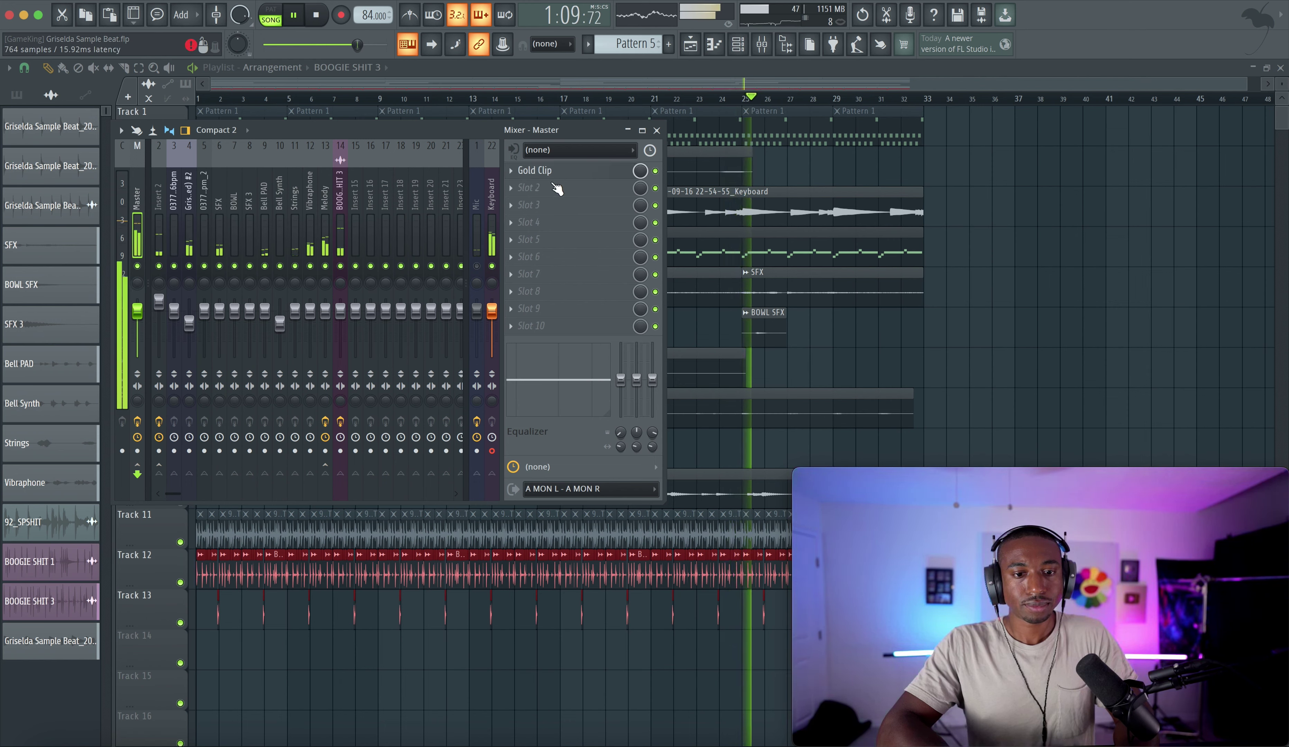
left_click(556, 189)
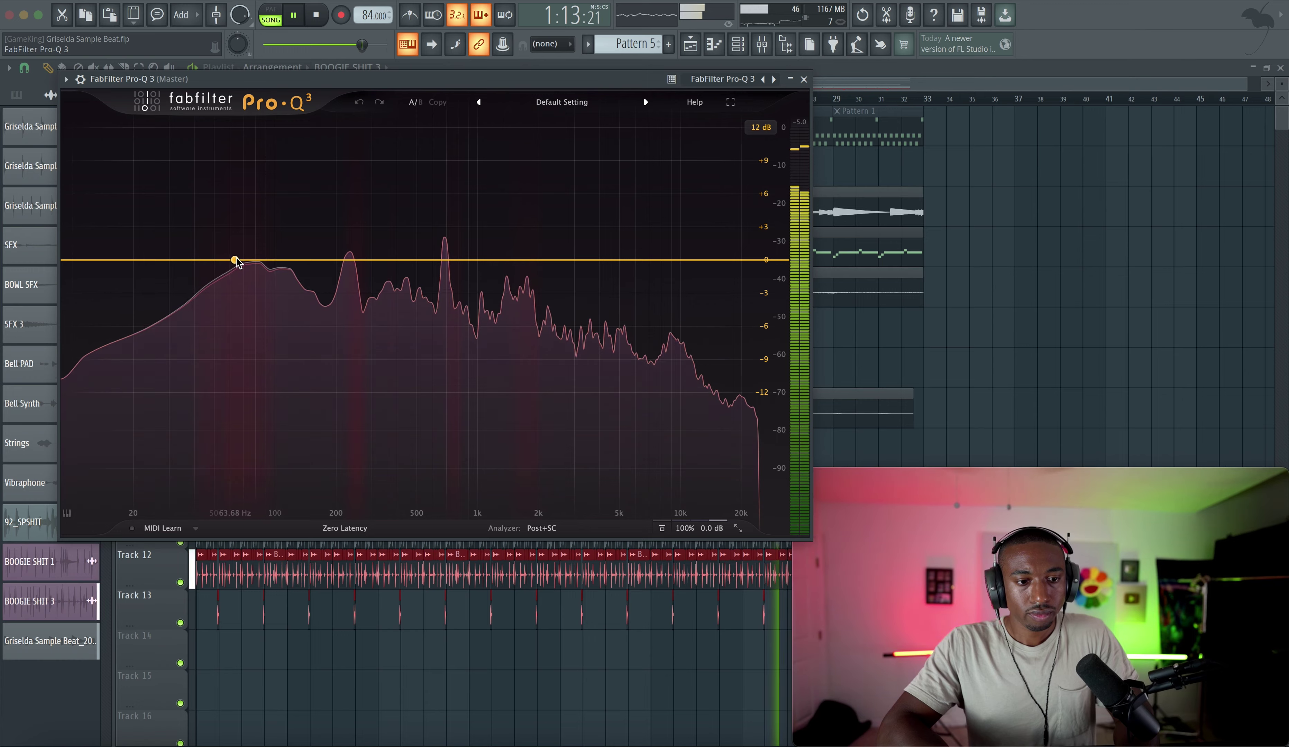
left_click(236, 260)
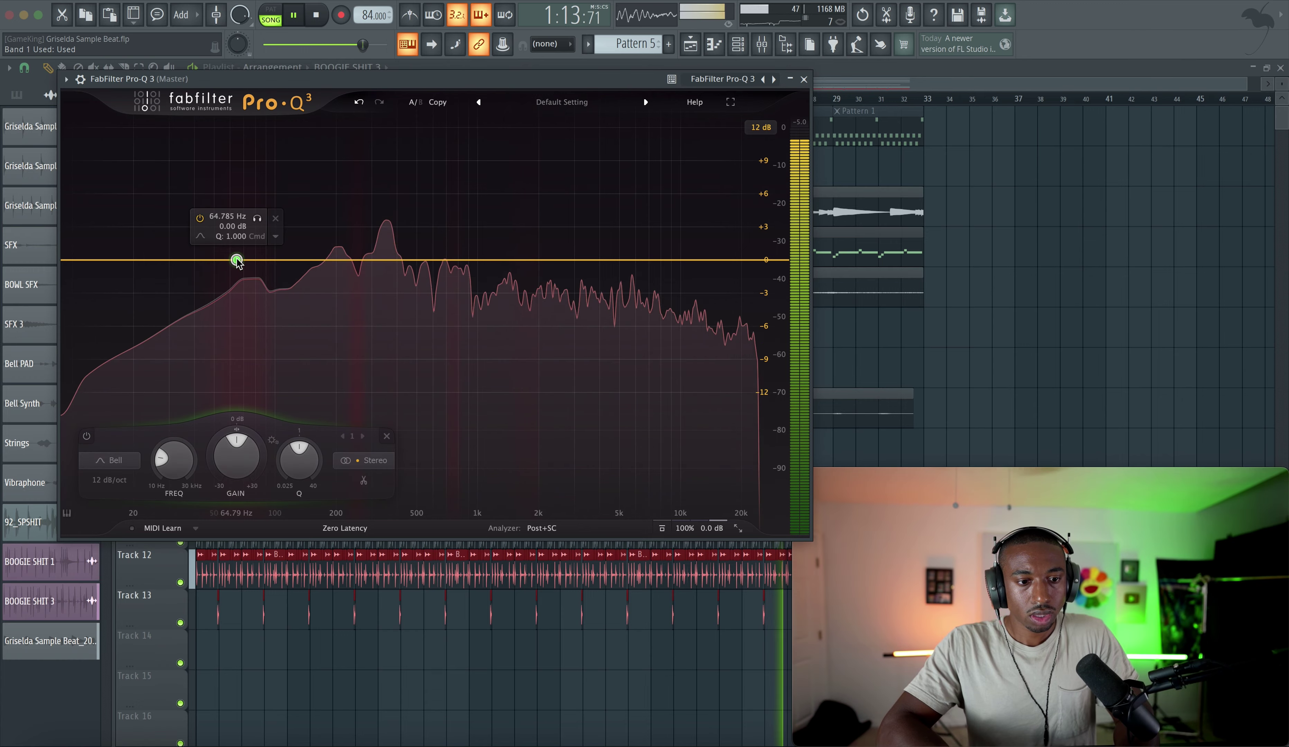
left_click_drag(257, 217, 259, 245)
Add a bell band at 405.33 Hz with Q 7.690 and -2.58 dB gain, and set band 1's gain to -1.28 dB.
left_click(410, 260)
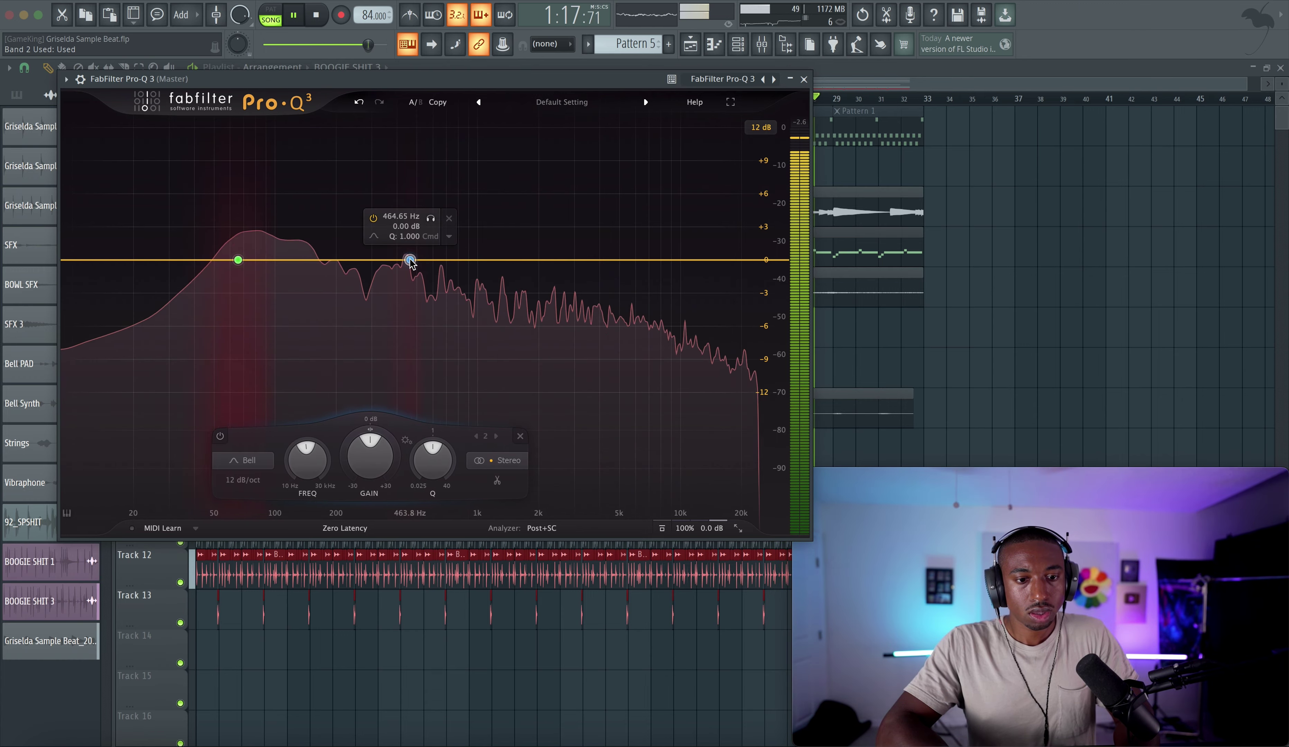
left_click(431, 219)
left_click_drag(430, 219, 417, 262)
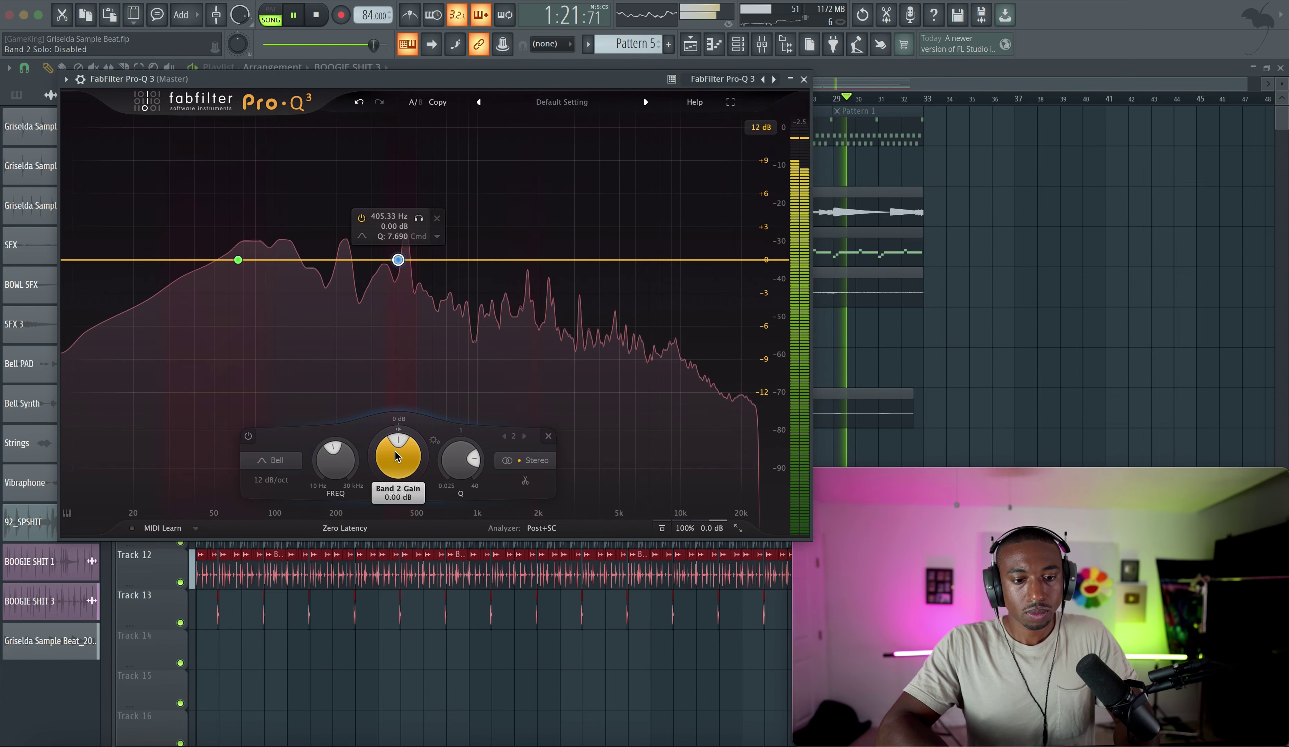
left_click_drag(396, 453, 395, 461)
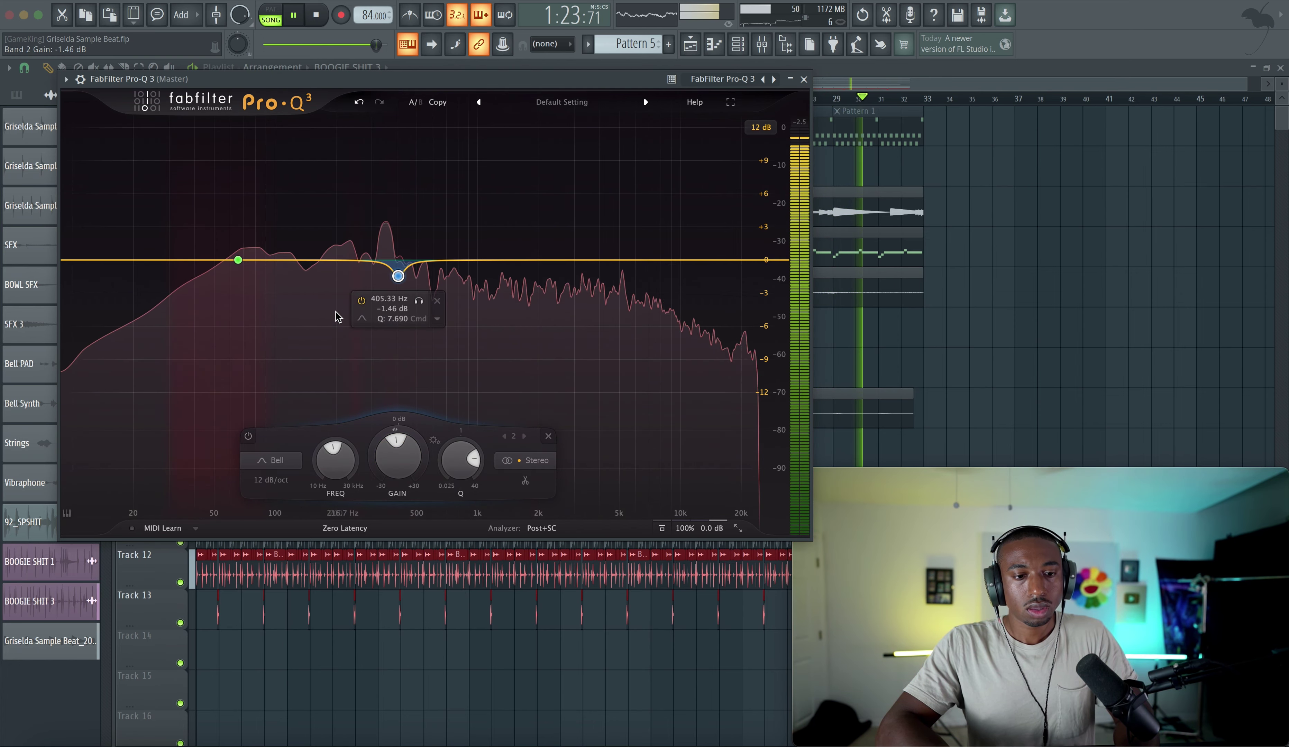
scroll(238, 266, "up", 2)
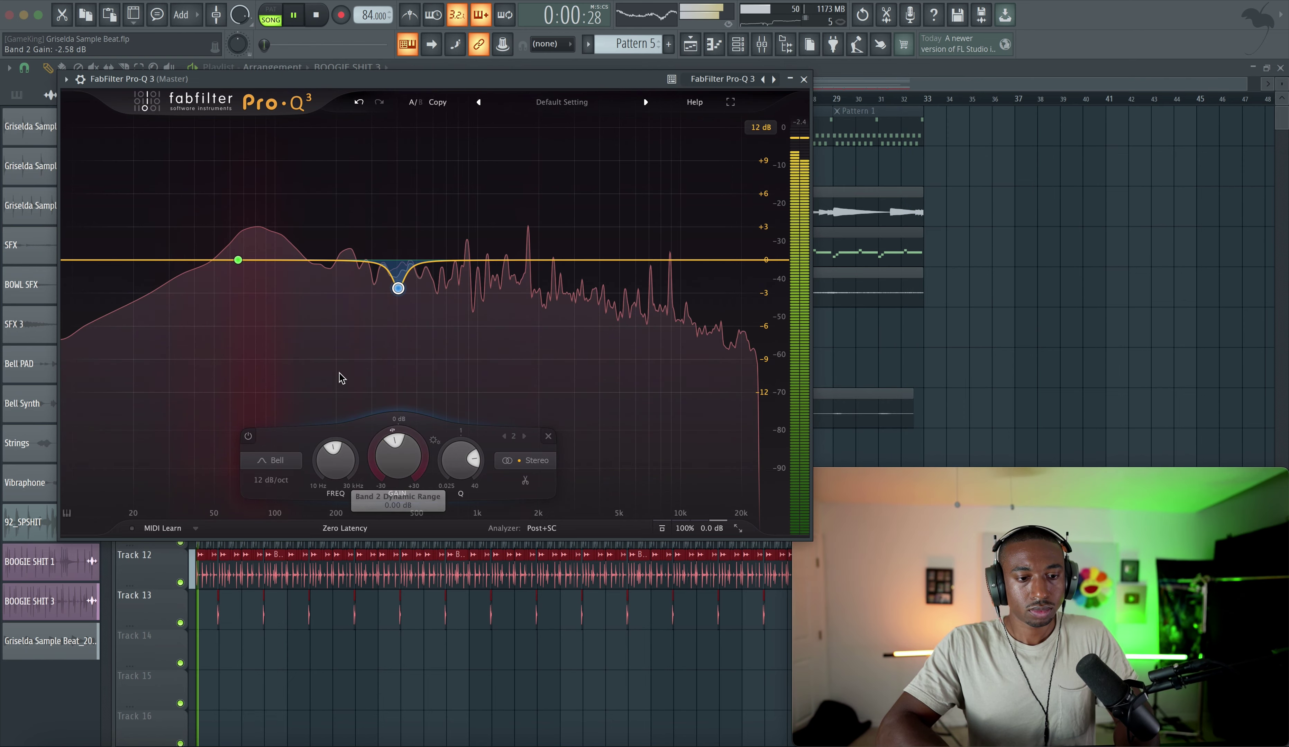
left_click(238, 261)
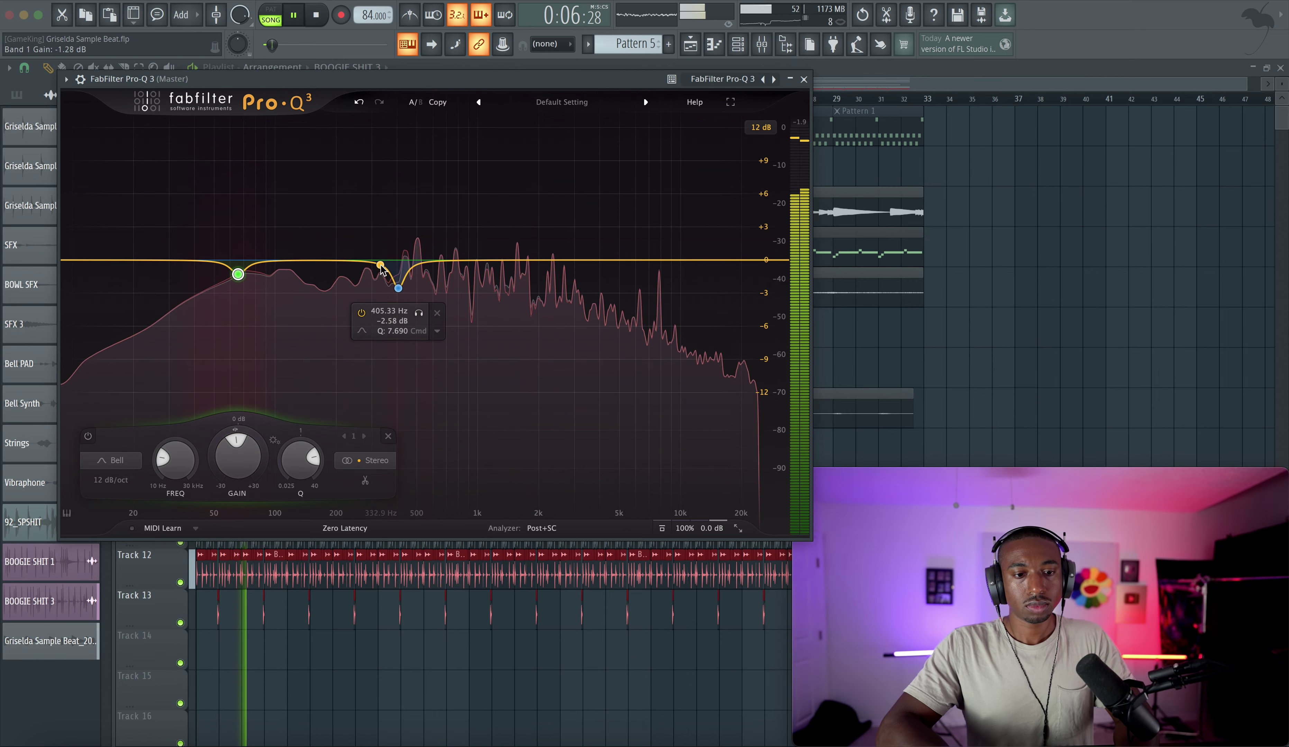
Add a third bell band on the side signal beside the 405 Hz cut with -1.87 dB gain.
left_click(315, 260)
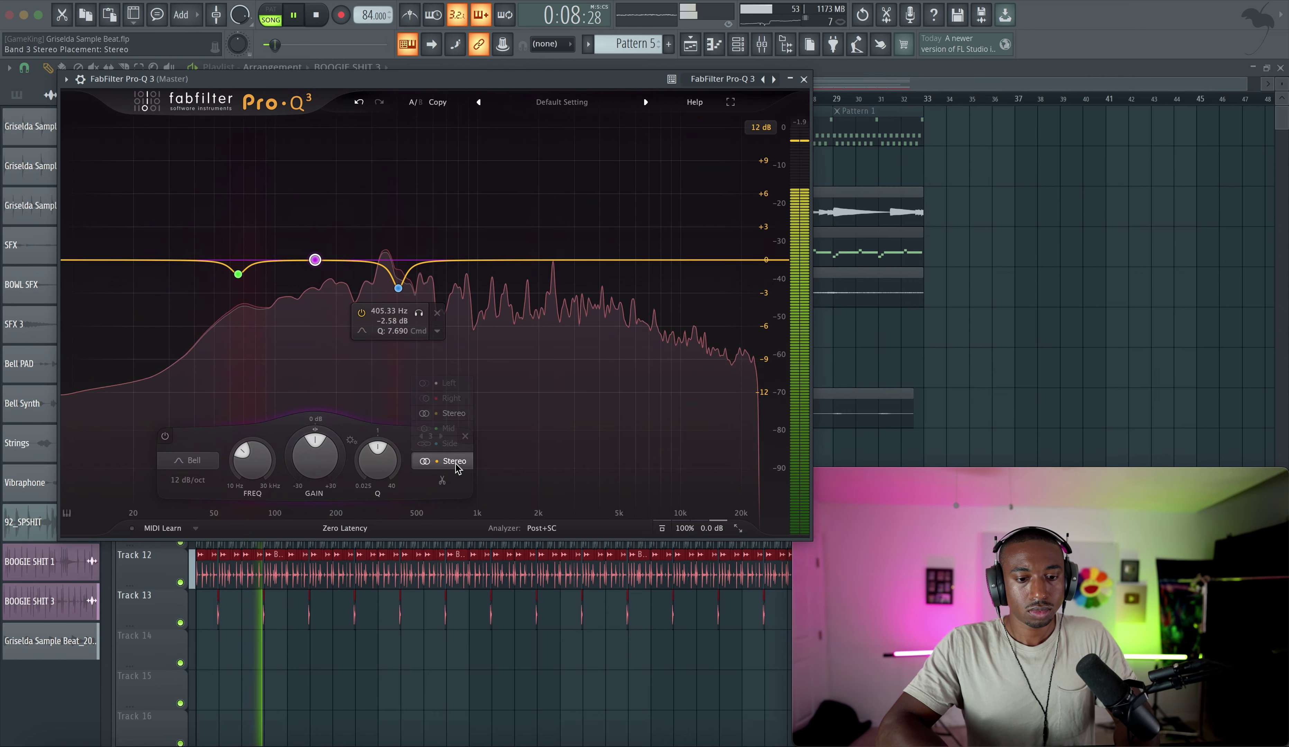
left_click(449, 444)
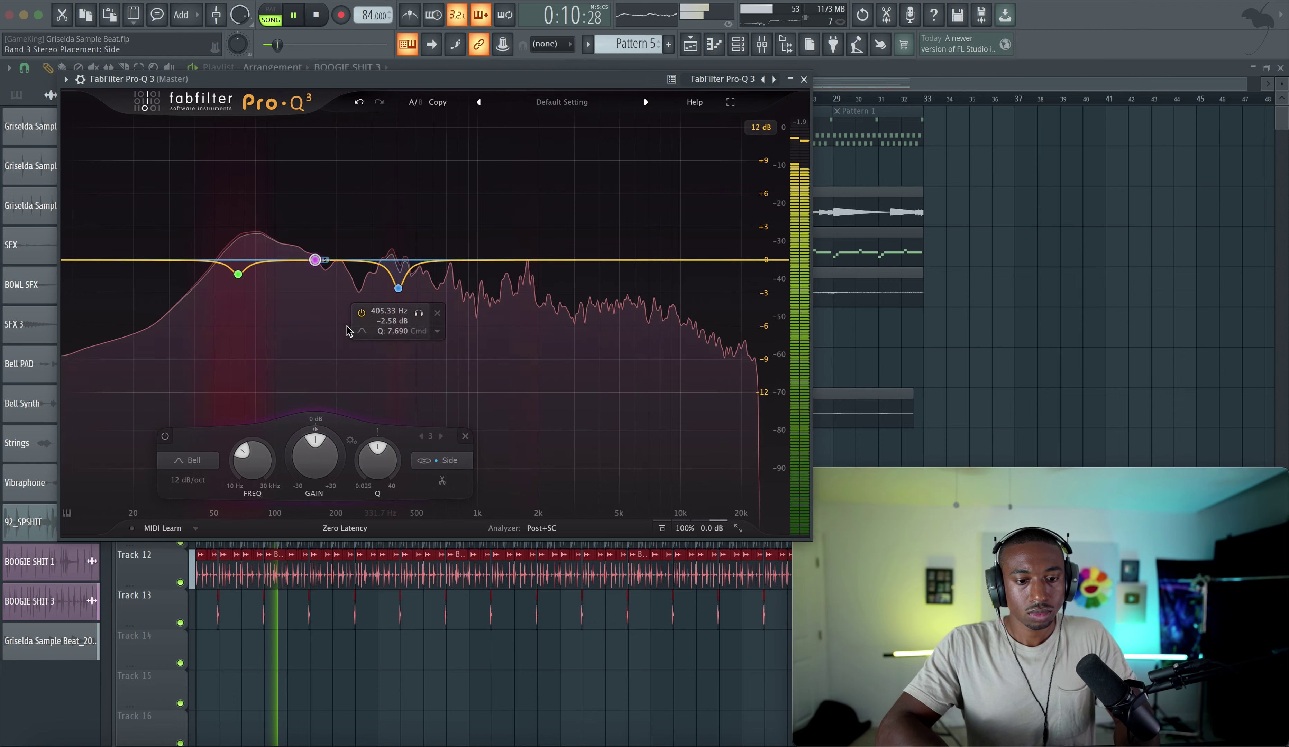
left_click_drag(337, 222, 415, 261)
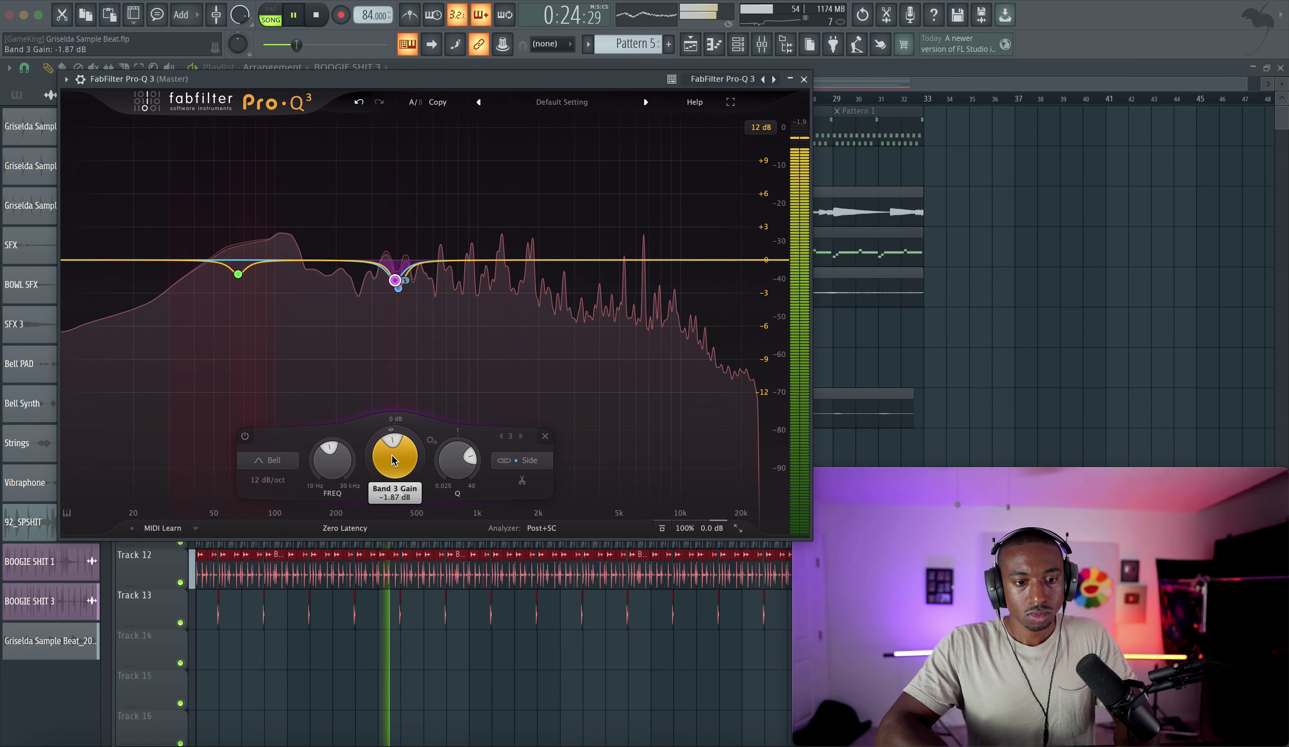
Add a fourth bell band on the side signal at 81.369 Hz with Q 0.950 and -1.54 dB gain, and close the equalizer.
mouse_move(284, 312)
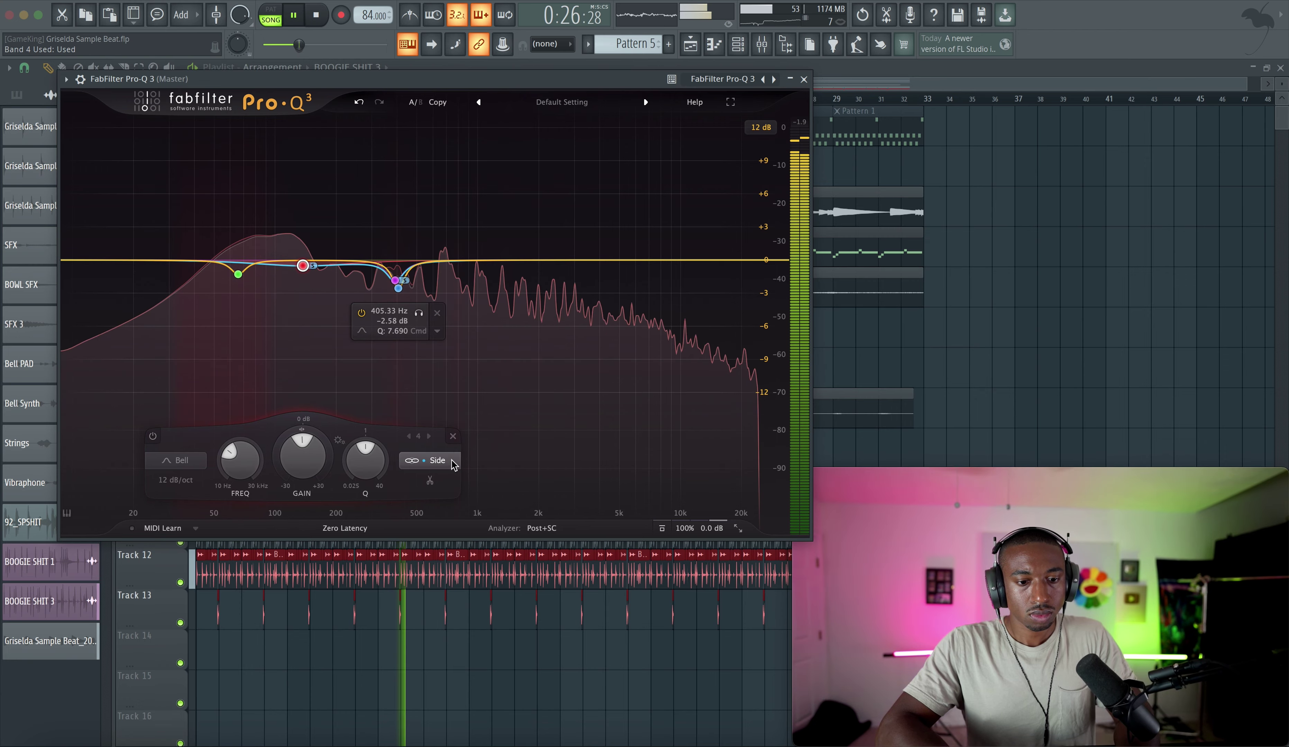
left_click(451, 463)
left_click(438, 445)
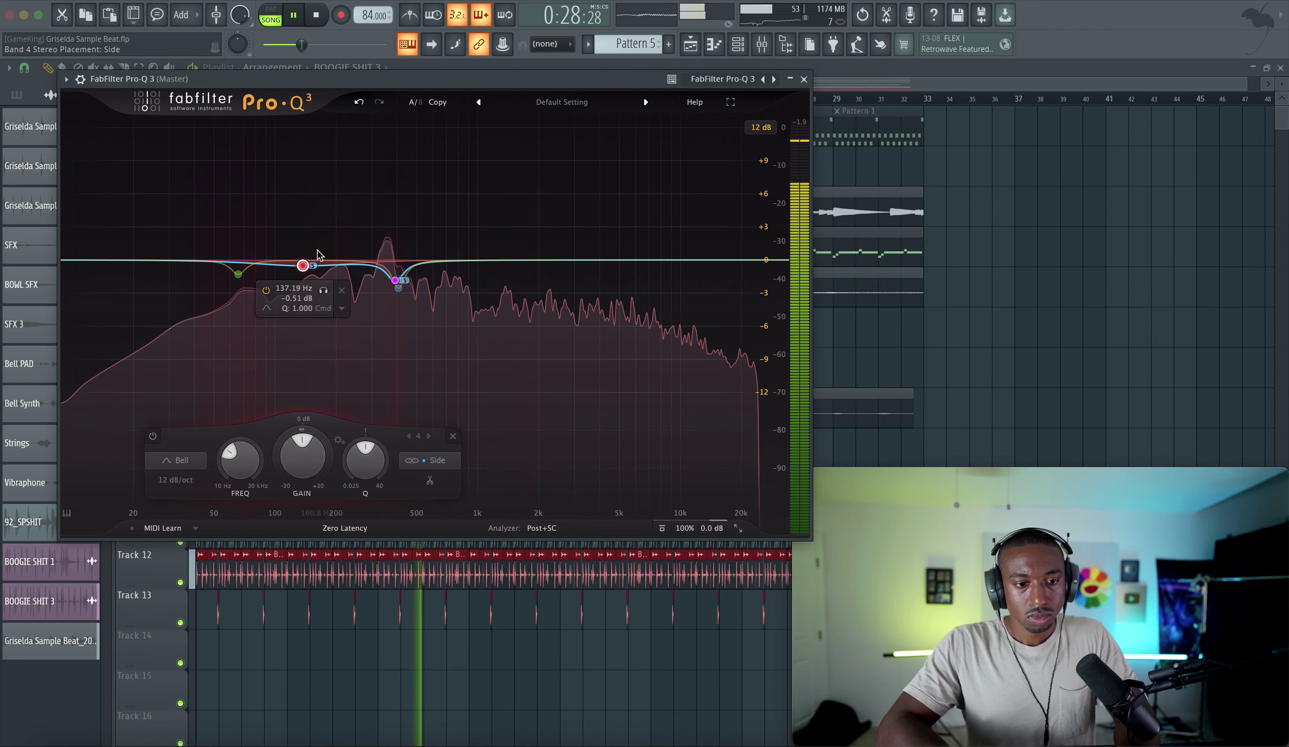
left_click_drag(323, 290, 277, 300)
scroll(262, 458, "down", 3)
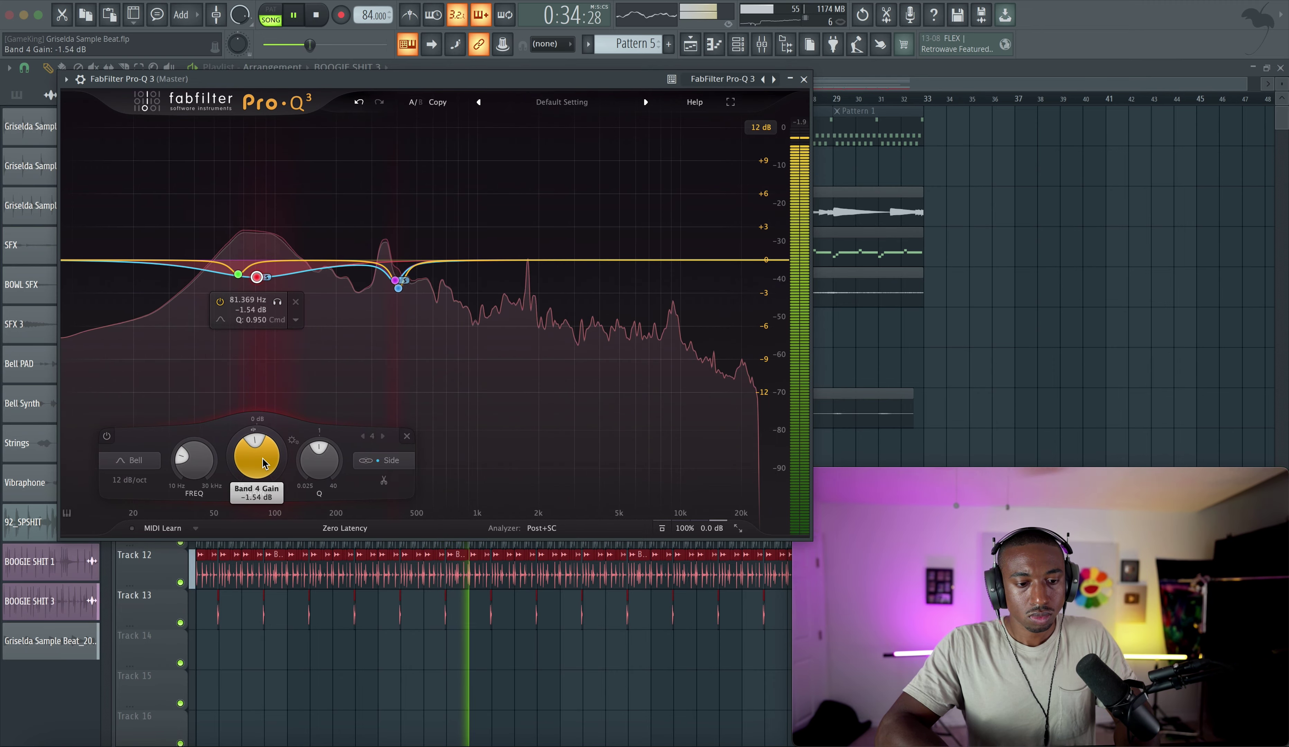
scroll(262, 459, "down", 4)
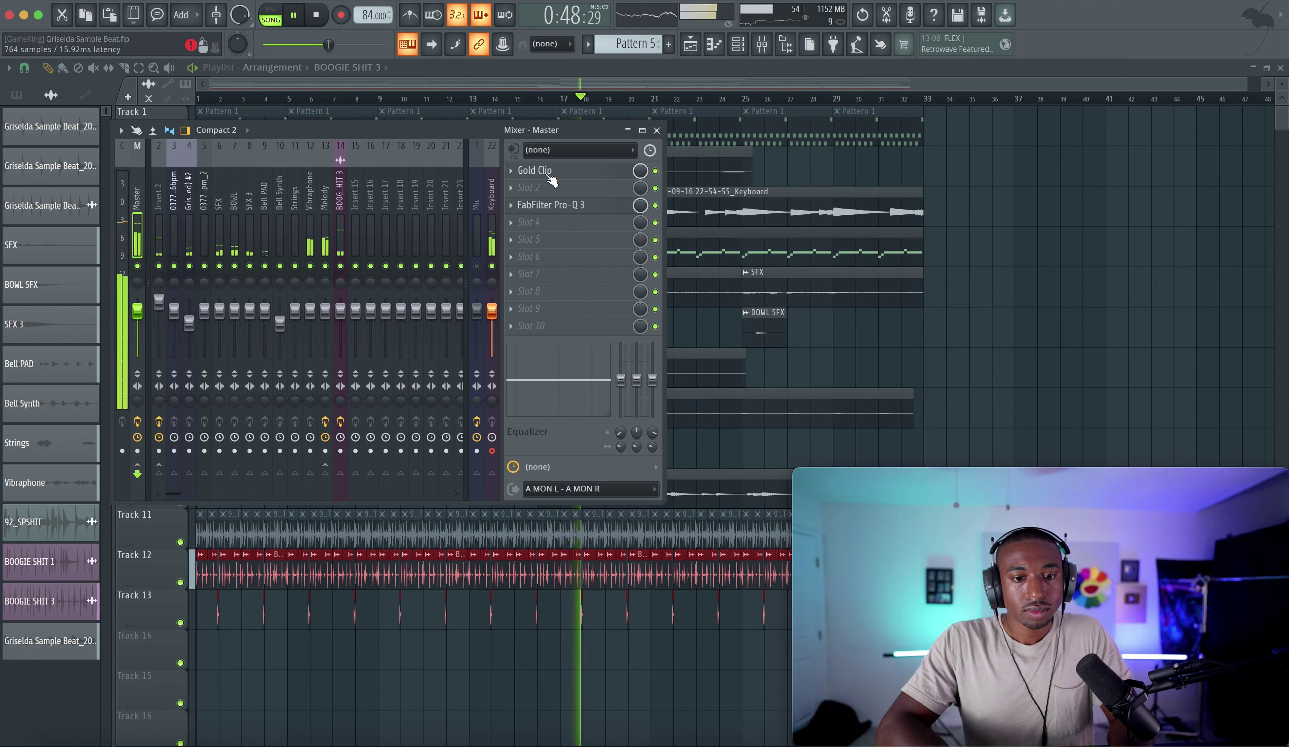
Load Fruity parametric EQ 2 in the master's first effect slot and raise band 7 as a high shelf boost.
left_click(547, 170)
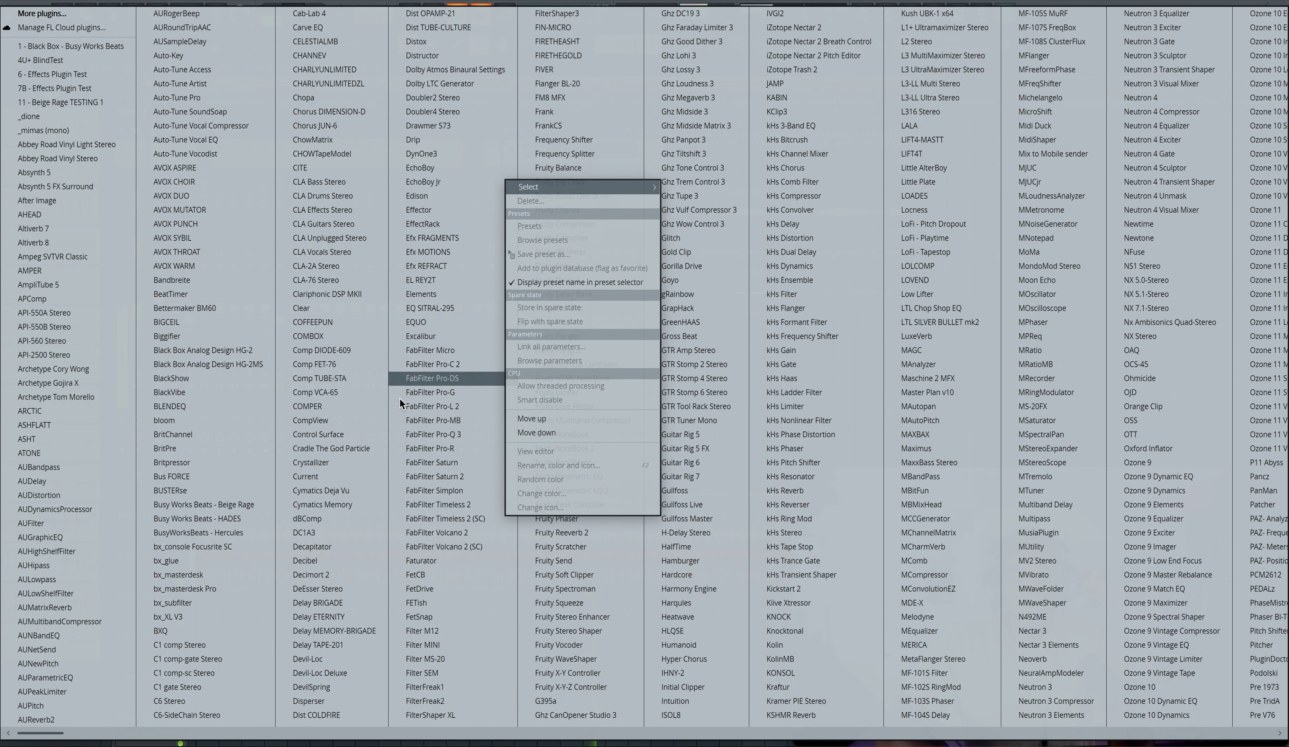
scroll(399, 398, "right", 5)
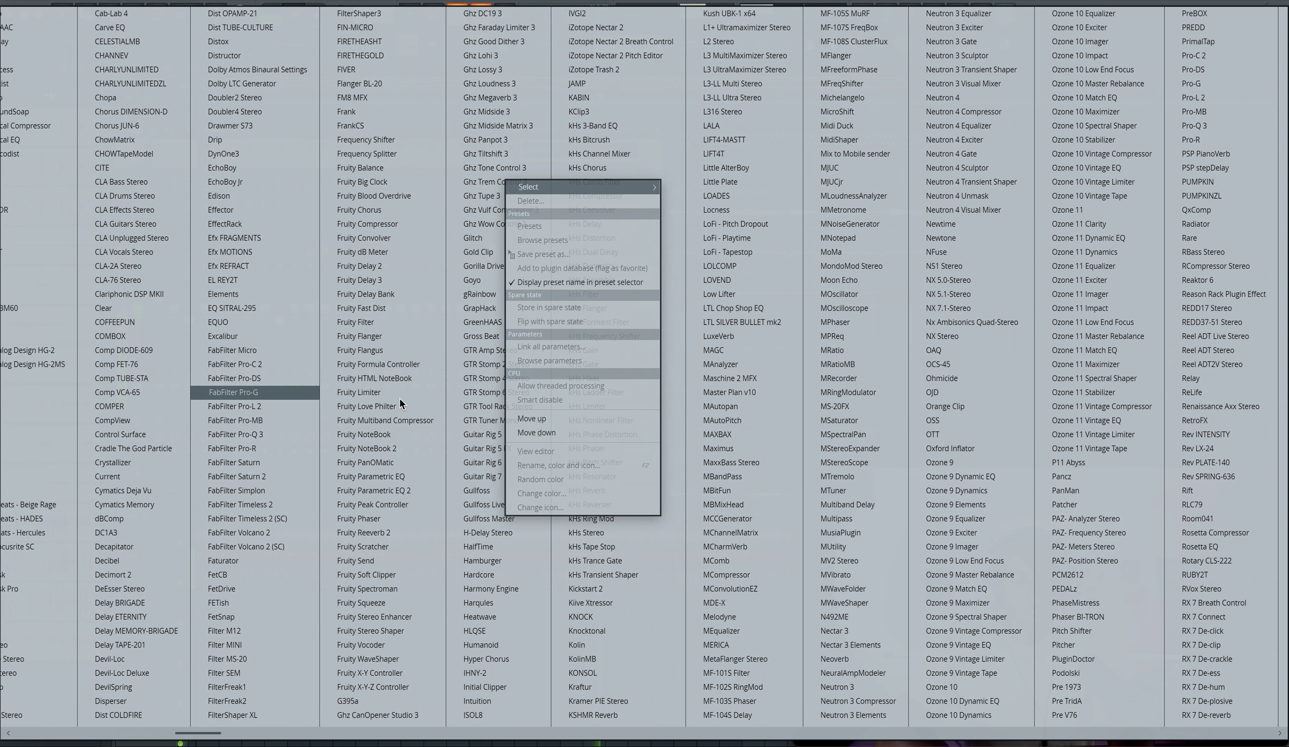
left_click(398, 491)
left_click_drag(403, 314, 347, 282)
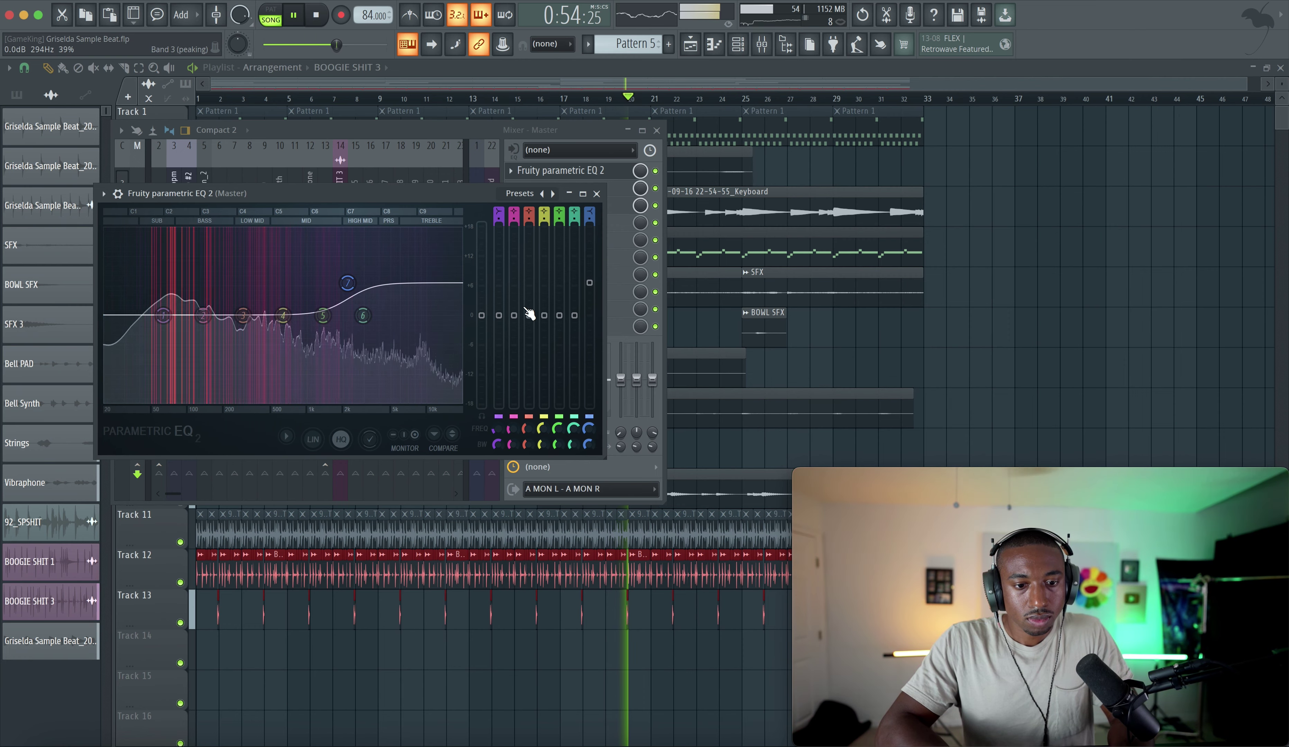
Raise the master Fruity parametric EQ 2's main level to 3.6 dB, reduce band 7's high shelf boost, and close the equalizer.
scroll(483, 321, "up", 5)
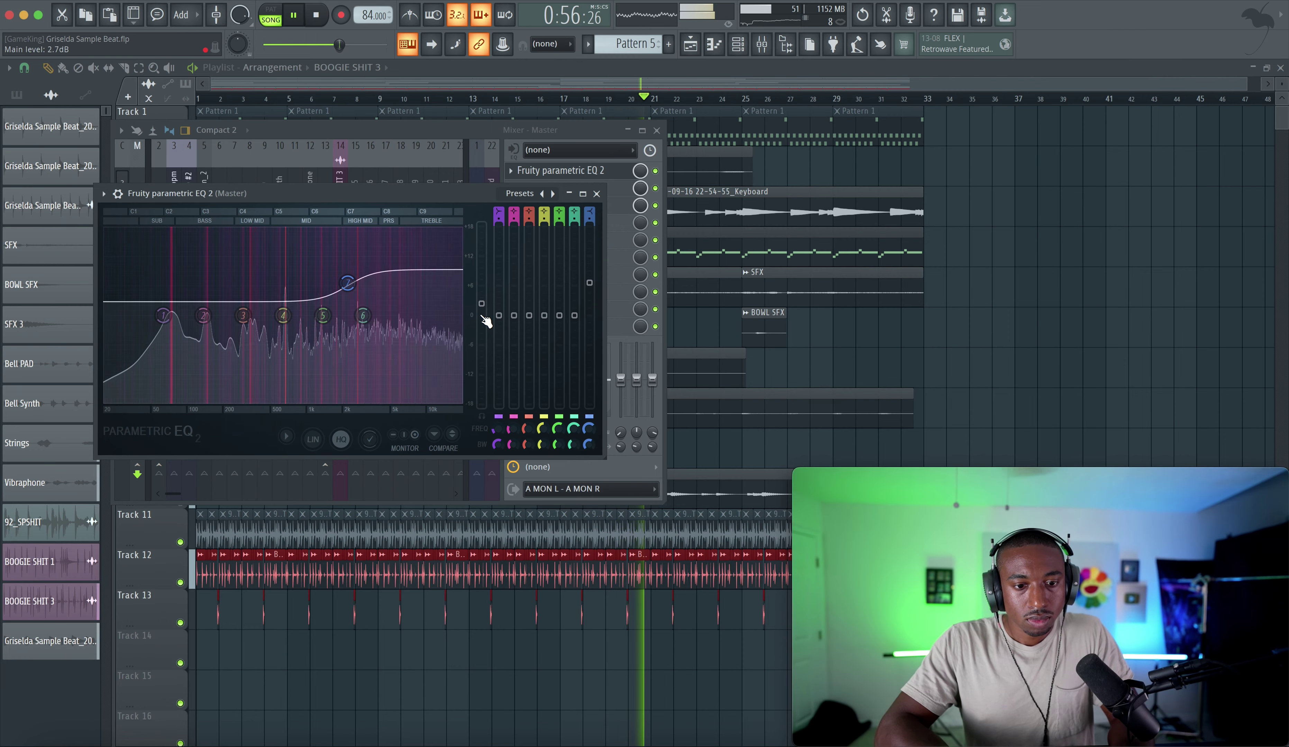
scroll(483, 320, "up", 2)
left_click_drag(589, 282, 589, 293)
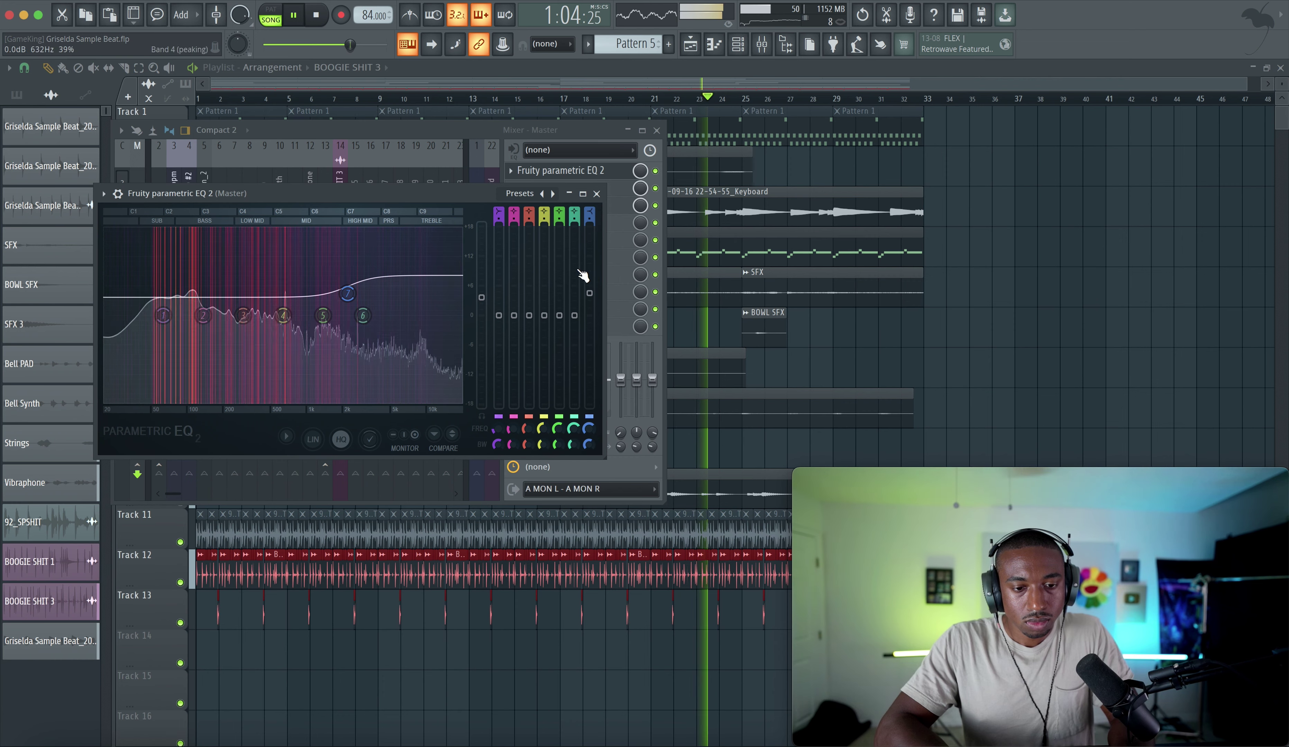
left_click_drag(589, 293, 589, 299)
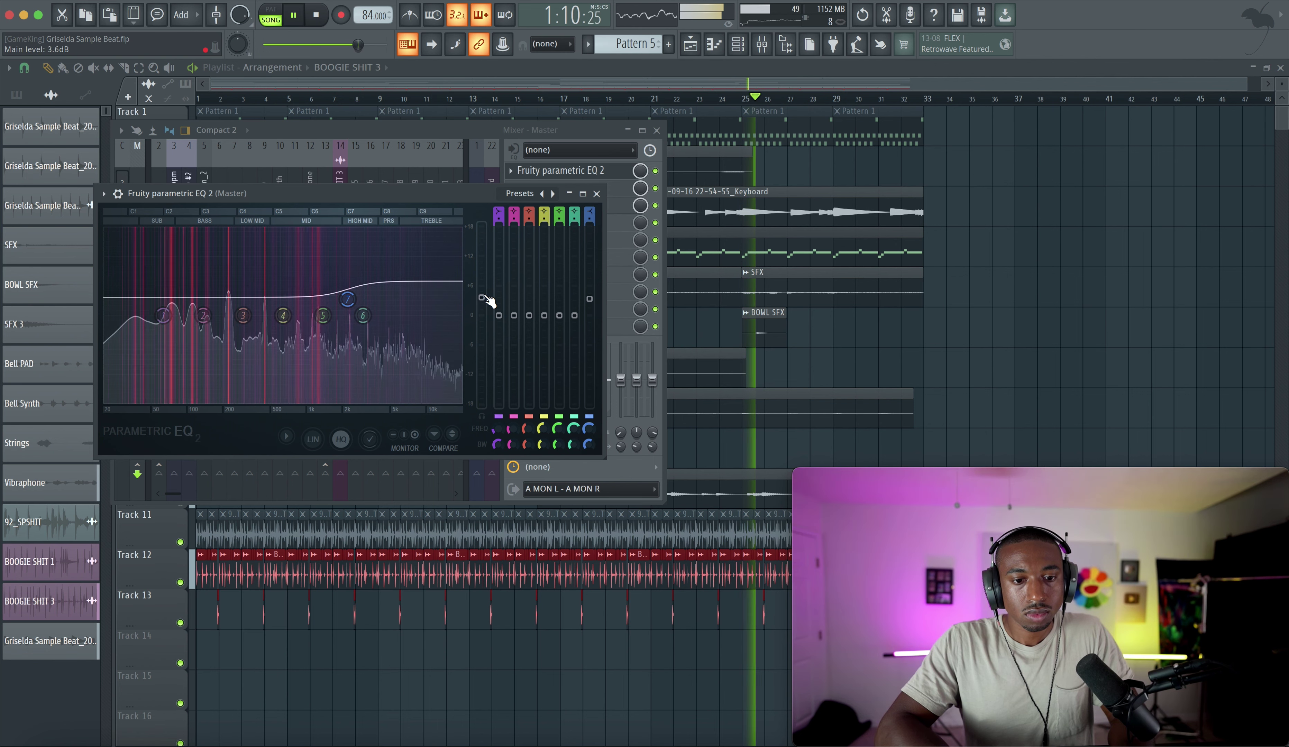
left_click(597, 194)
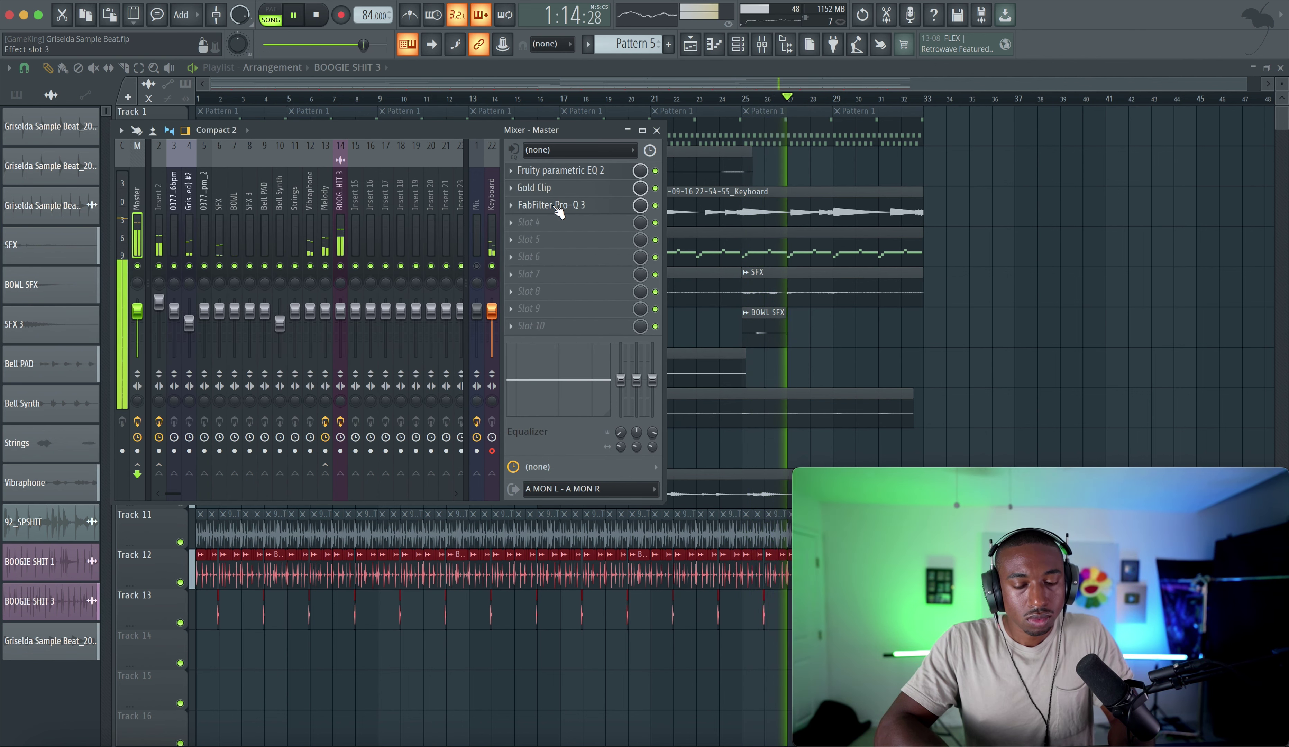
Load FabFilter Pro-L 2 in the master's third effect slot with maximum lookahead, transient linking at 0%, and slightly raised gain.
left_click(546, 212)
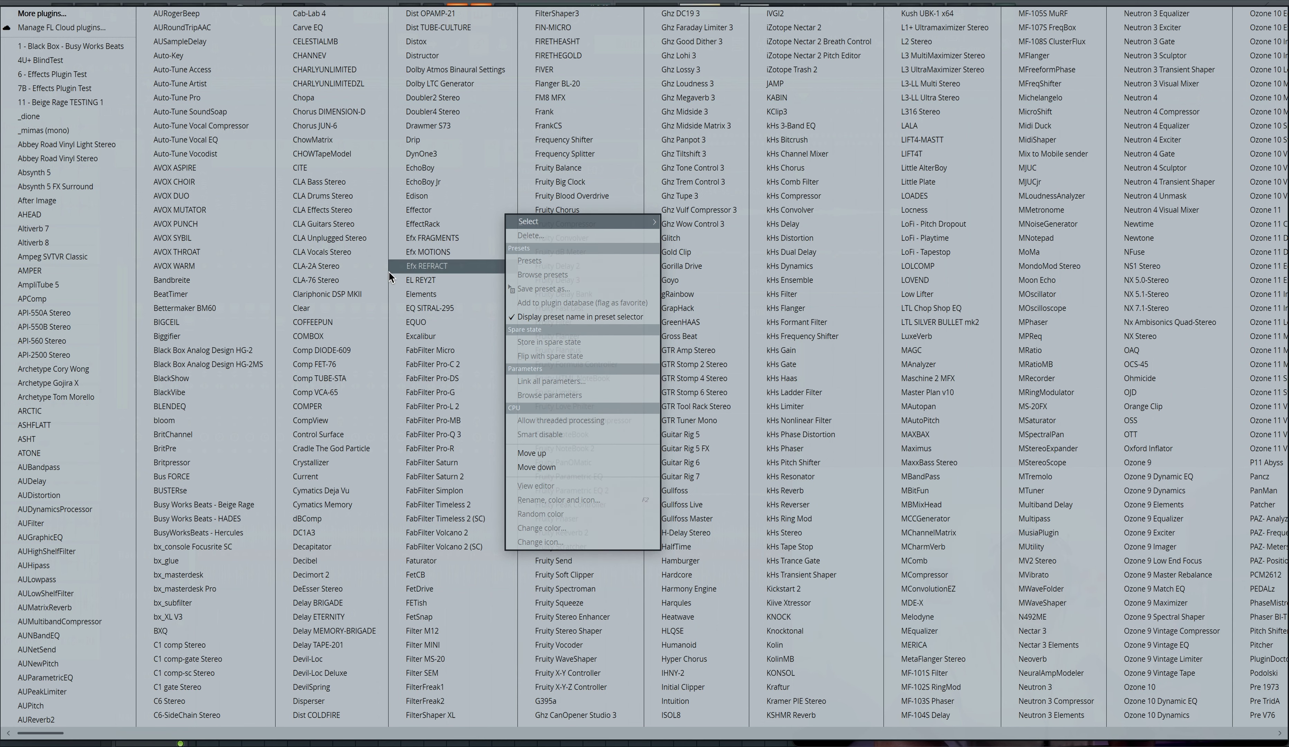
left_click(429, 404)
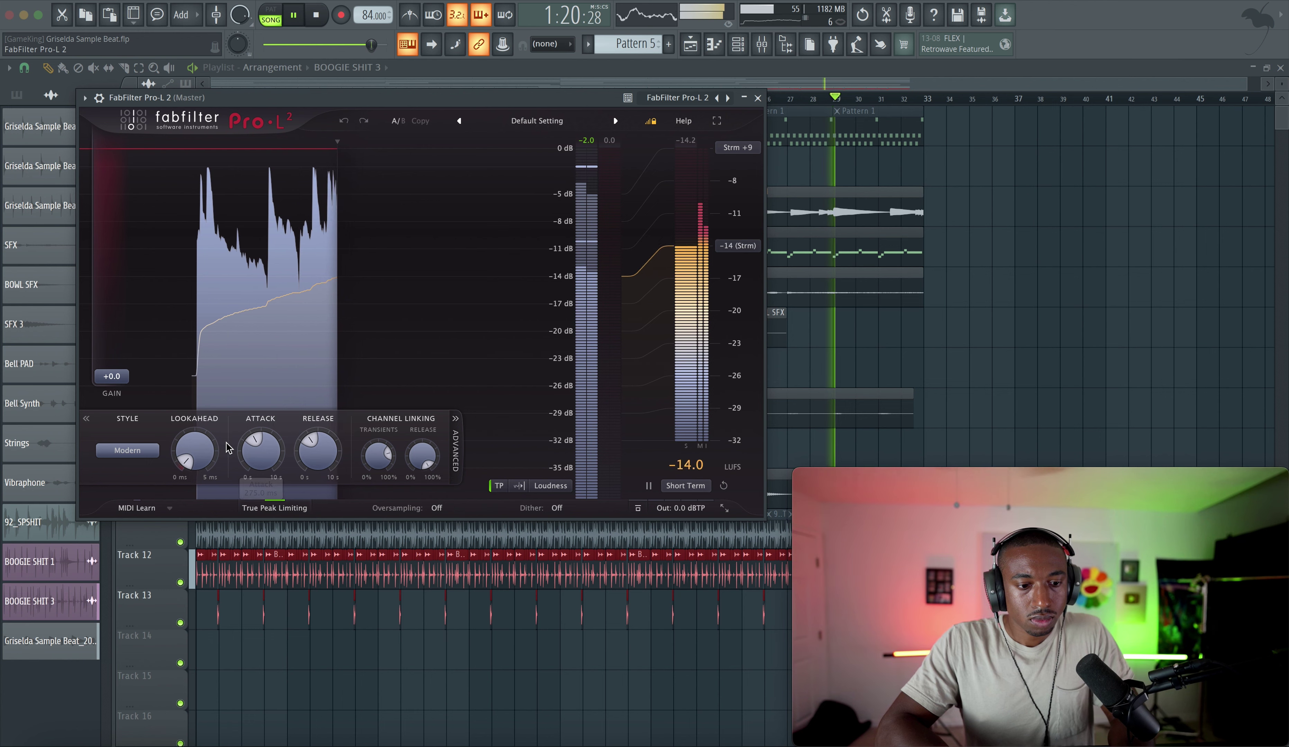
left_click_drag(198, 451, 213, 288)
left_click_drag(379, 456, 262, 598)
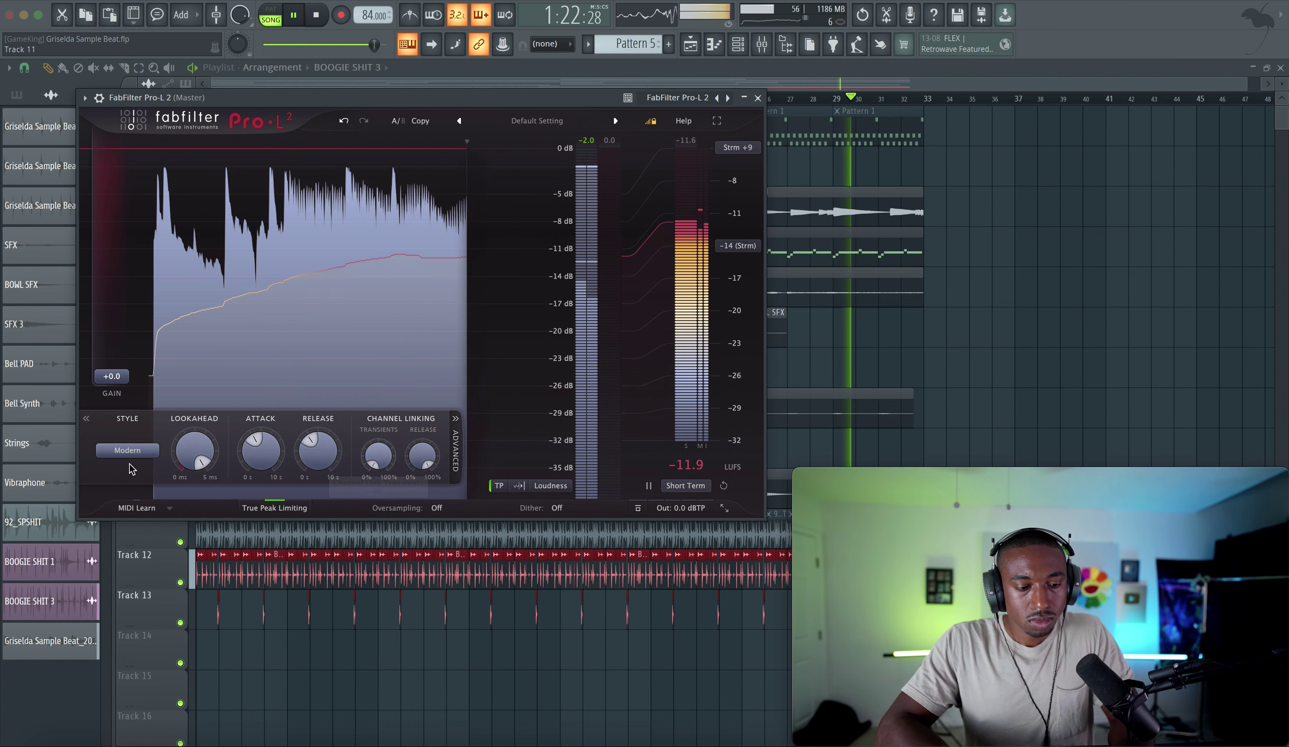
left_click_drag(122, 384, 121, 367)
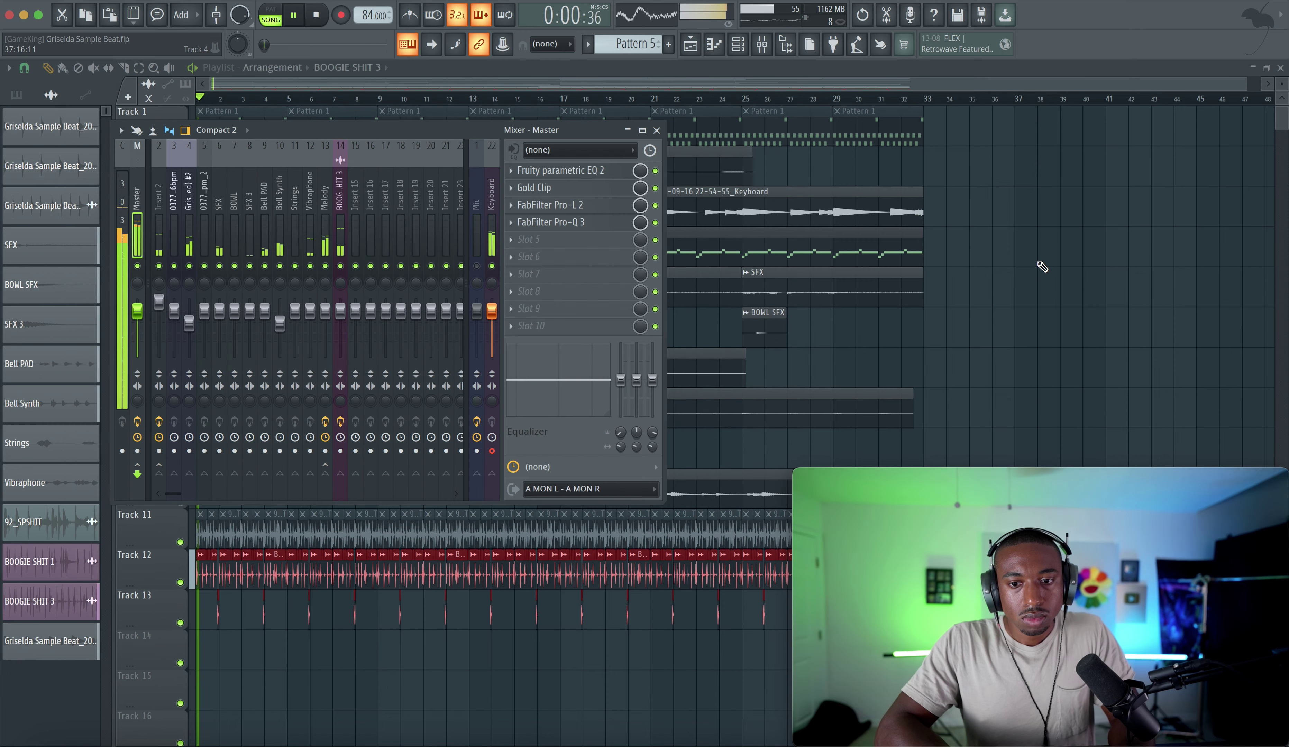
Review the playlist arrangement and the Melody and Keyboard mixer tracks to see how the parts are routed.
key("F9")
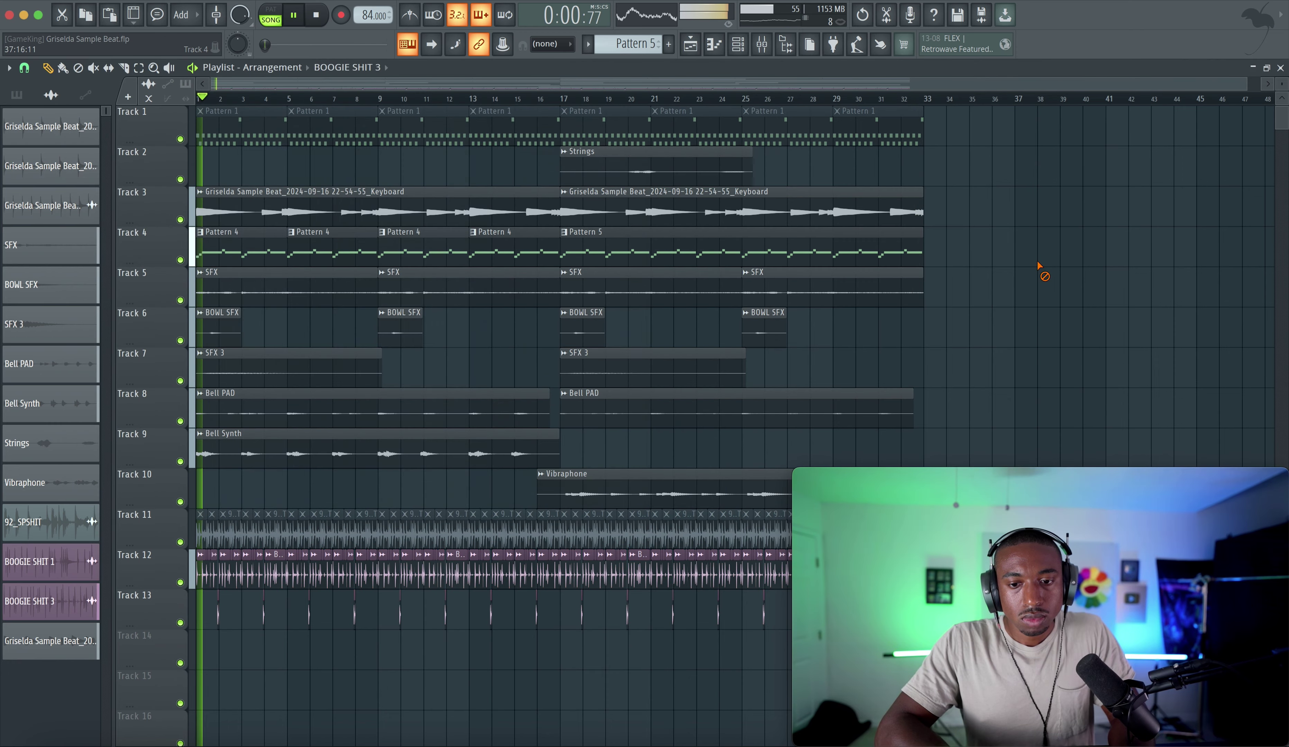
scroll(417, 326, "down", 3)
scroll(476, 328, "down", 3)
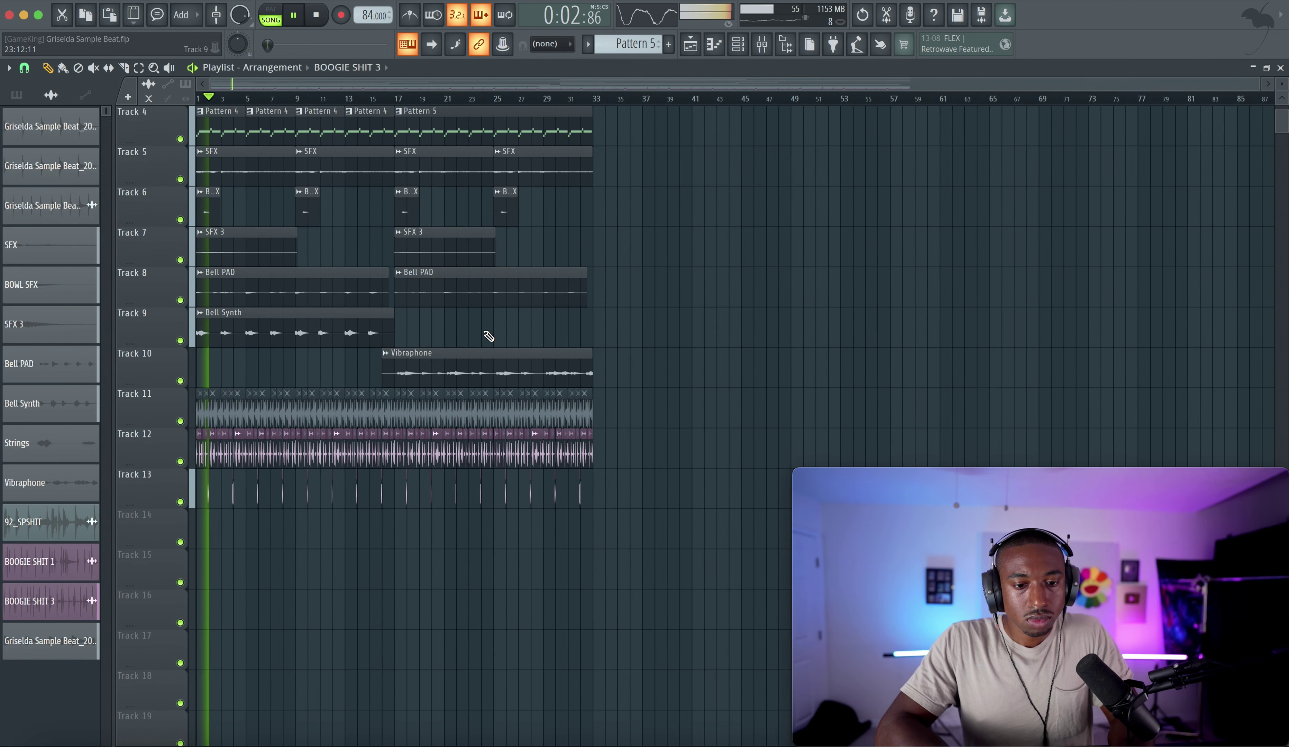
scroll(542, 304, "up", 3)
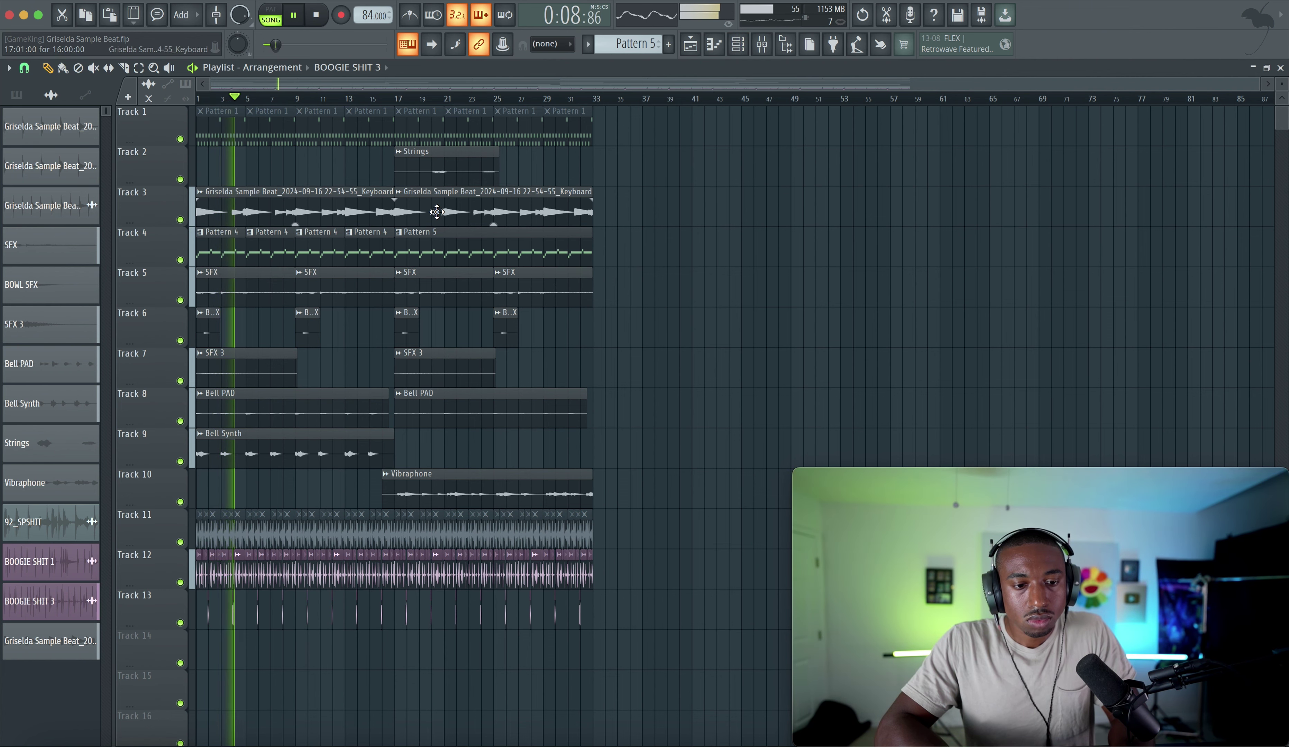
left_click(767, 50)
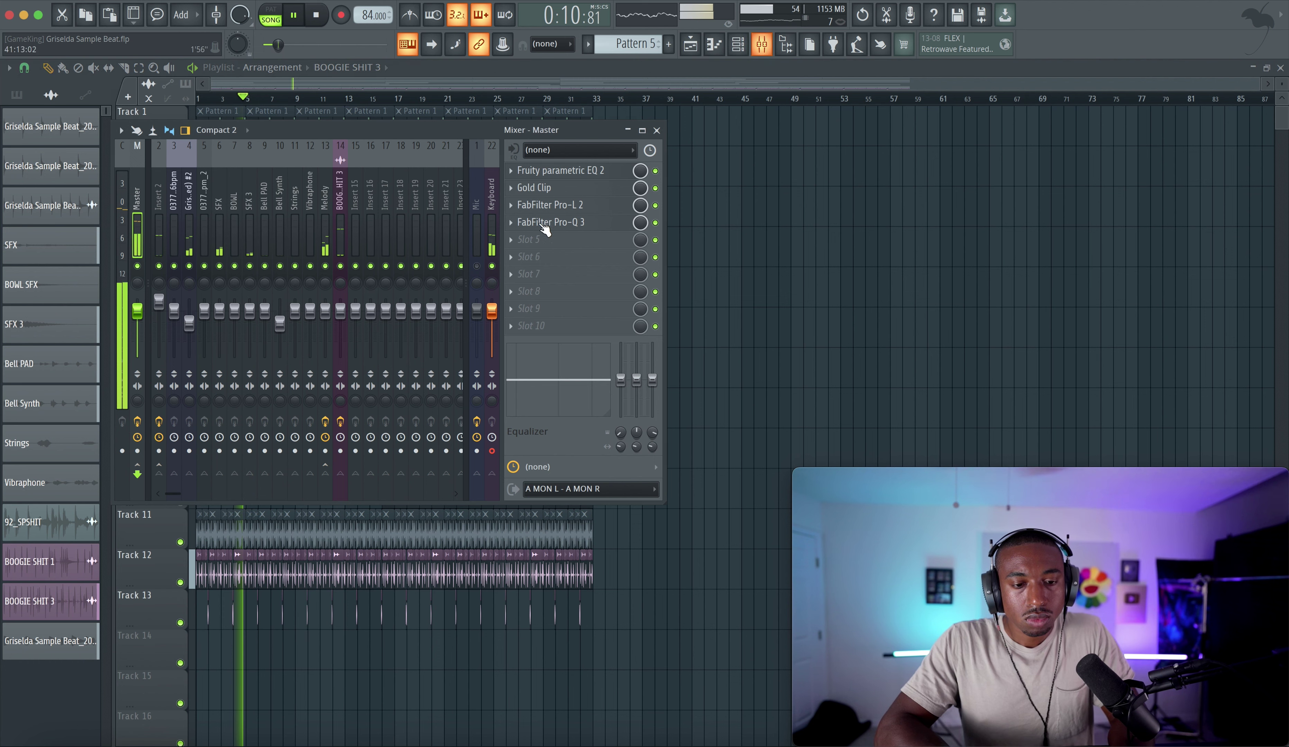
left_click(320, 226)
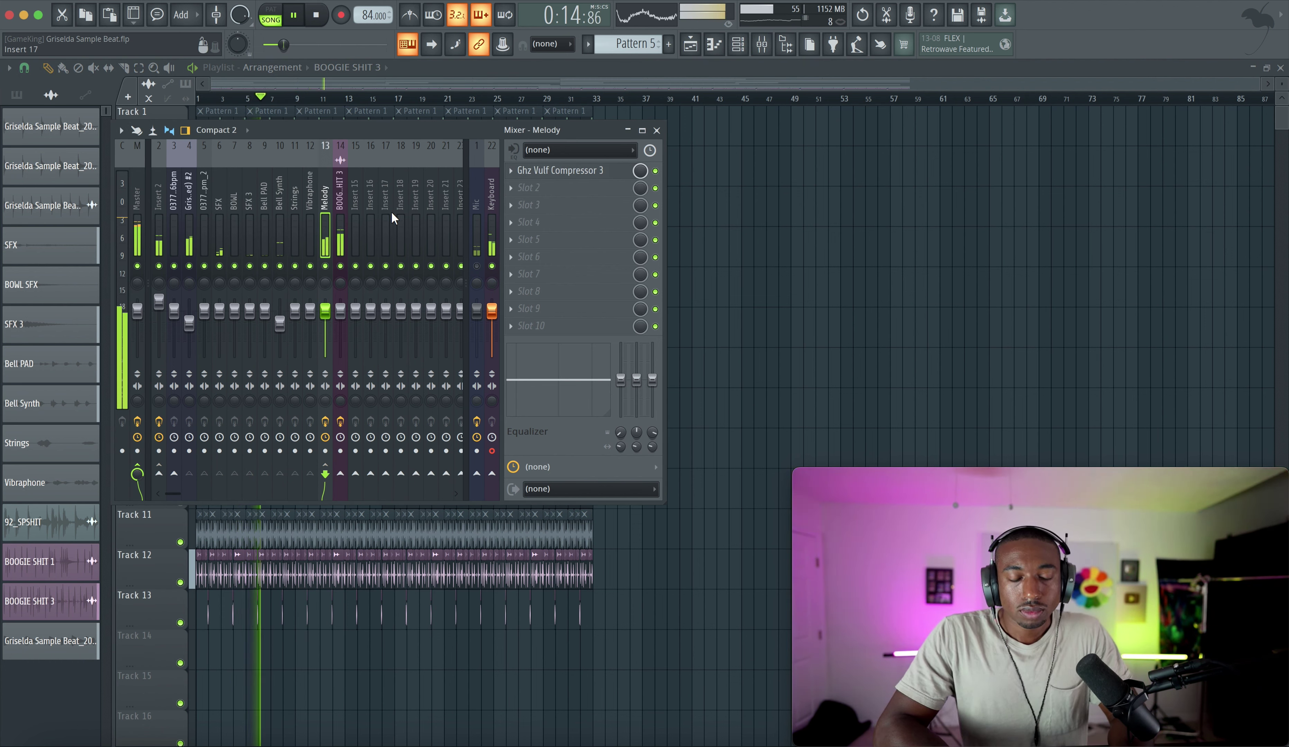
left_click(493, 240)
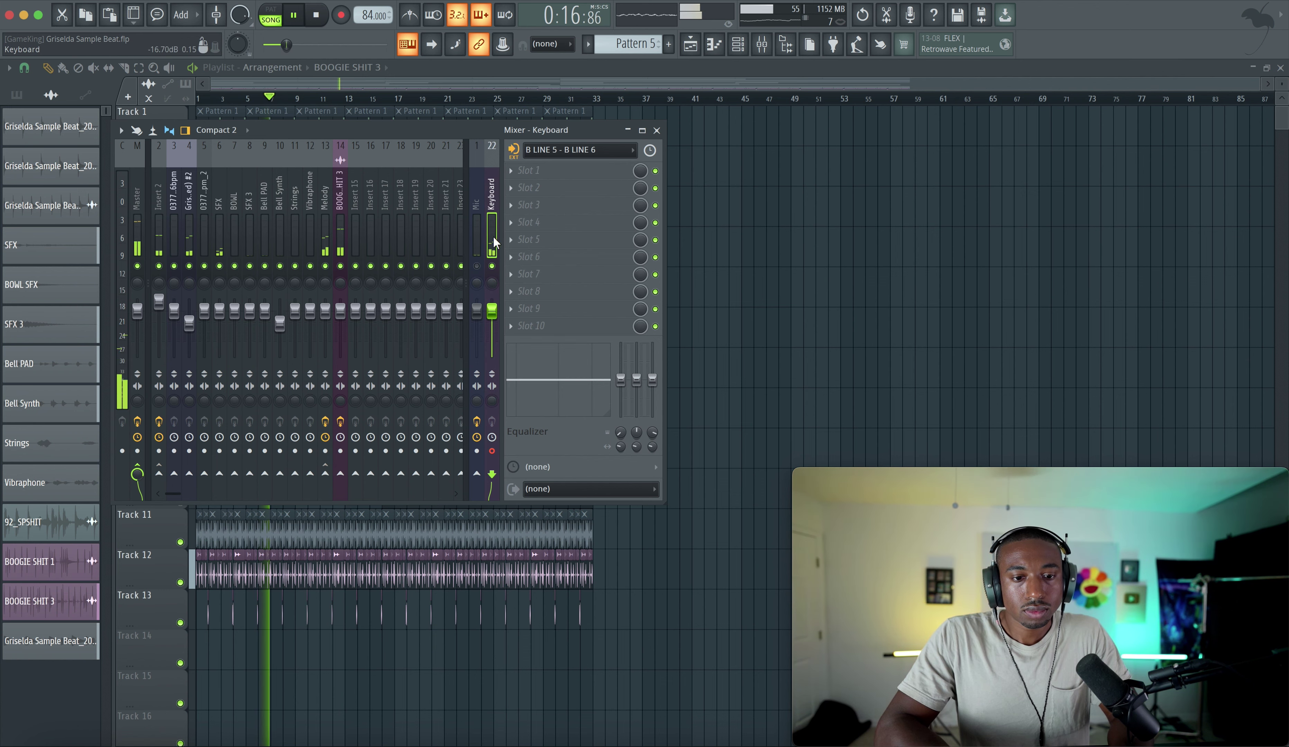
Inspect the channel settings of the Vibraphone, Bell Synth, Bell PAD, SFX and Track 3 keyboard clips for their mixer track assignments.
right_click(759, 243)
double_click(459, 476)
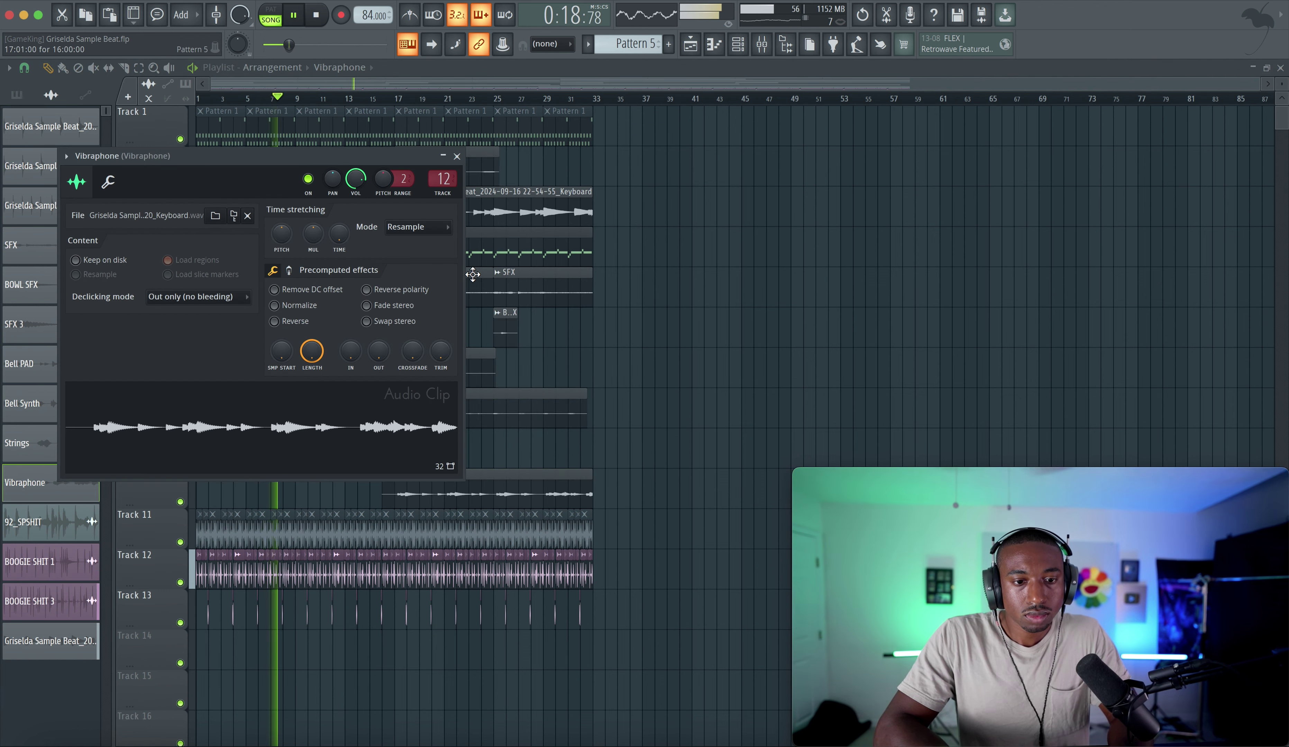
right_click(548, 381)
double_click(355, 446)
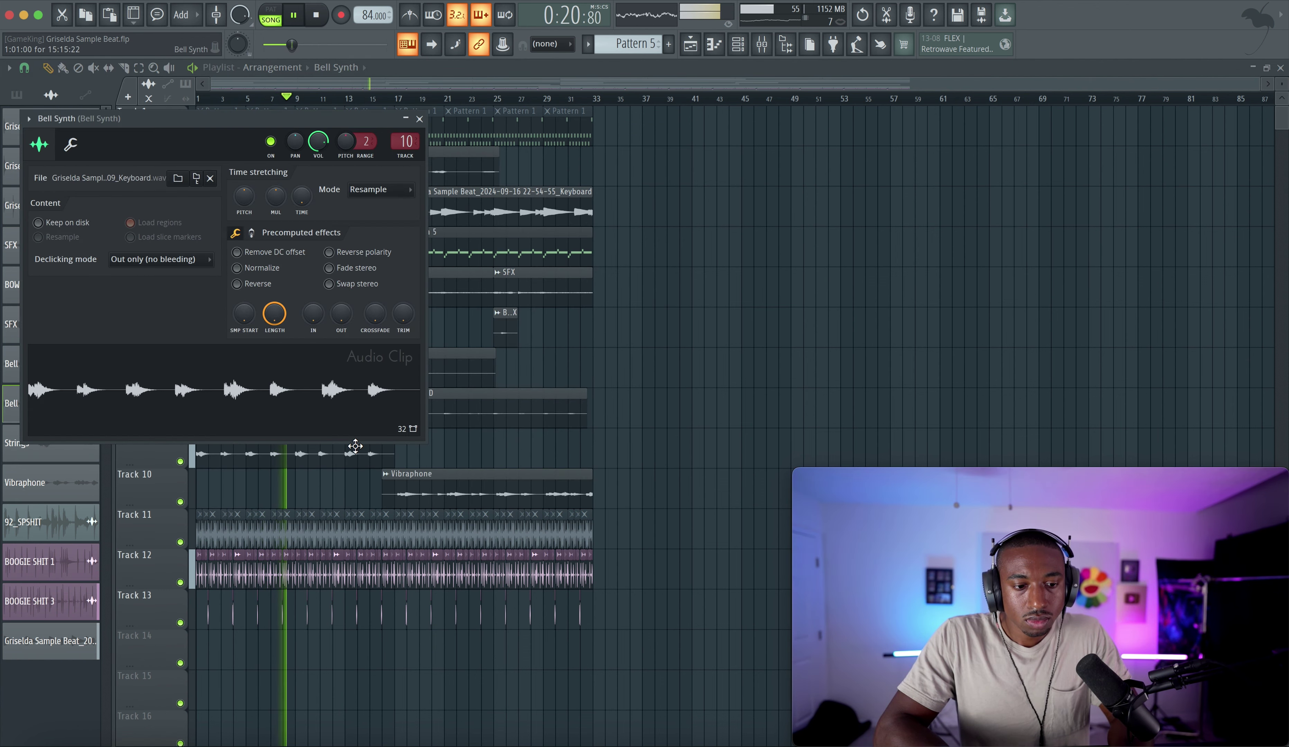
right_click(573, 376)
double_click(515, 402)
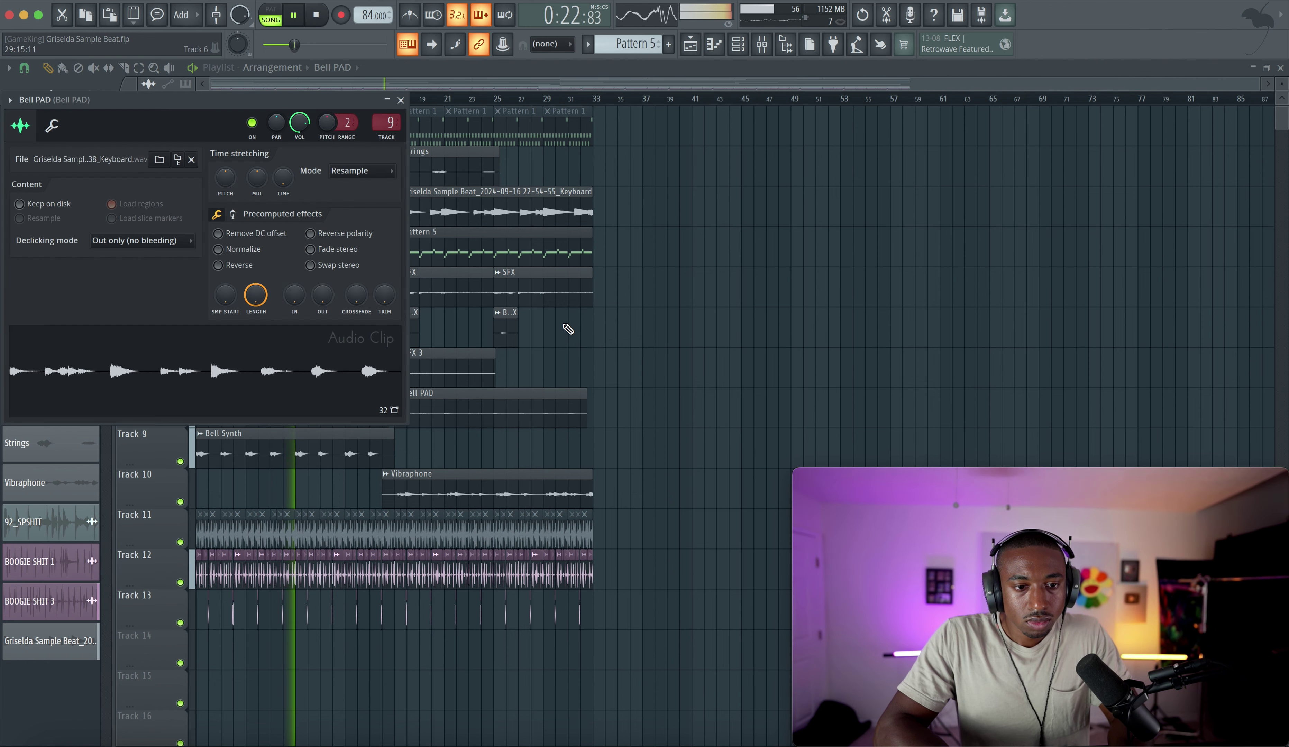
right_click(567, 329)
double_click(533, 276)
right_click(690, 256)
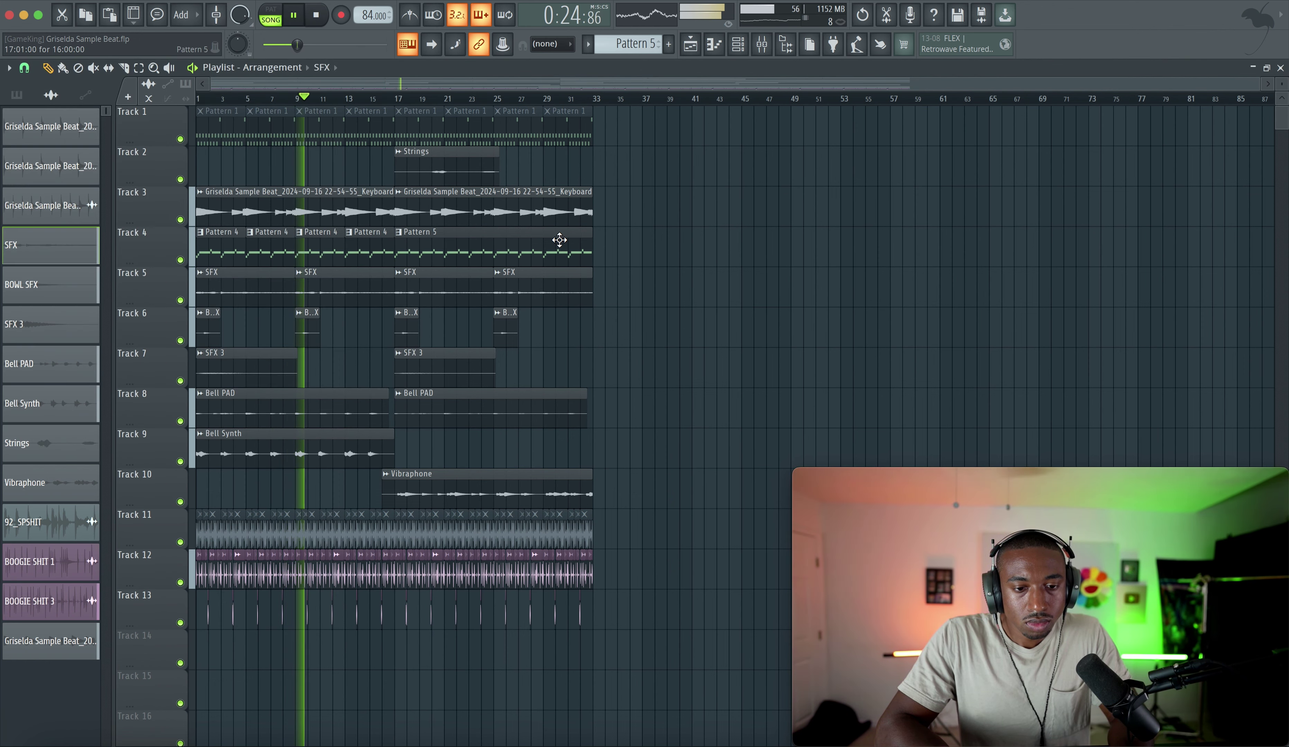
double_click(543, 214)
right_click(642, 236)
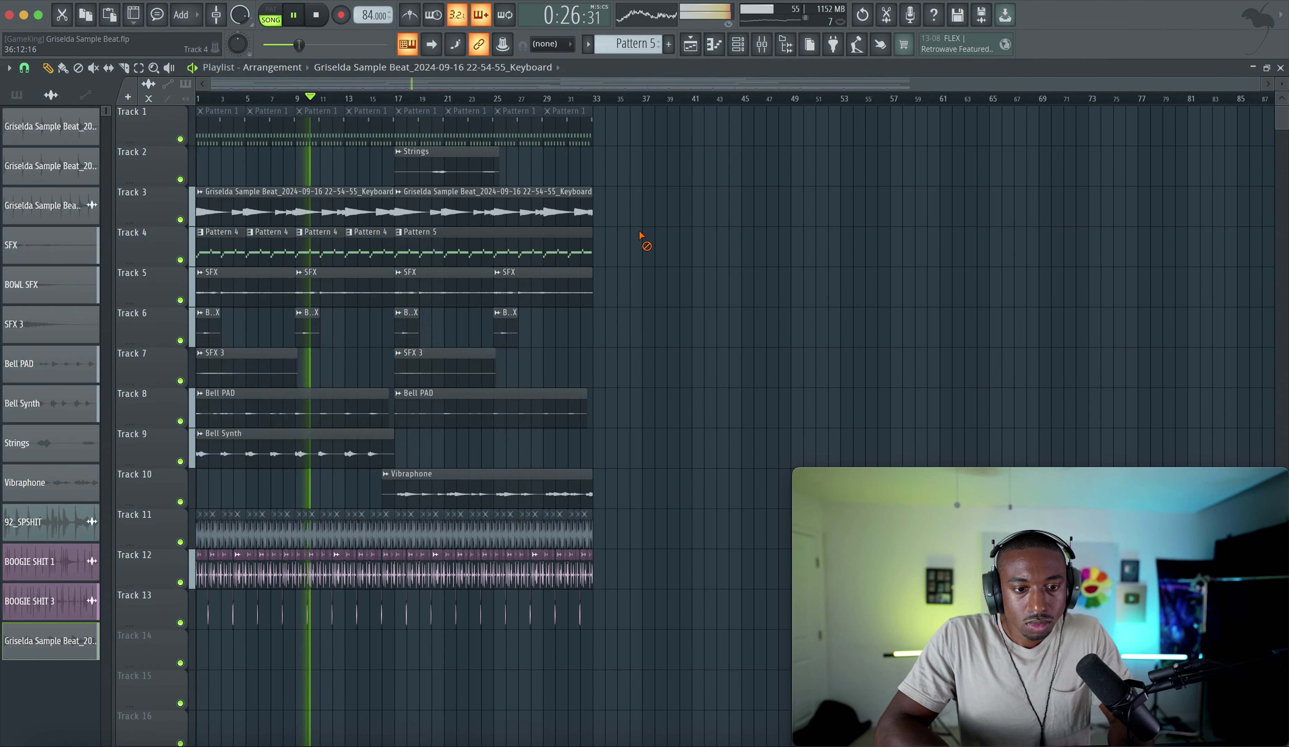
Route the Track 3 keyboard clip to free mixer track 15 and rename that mixer track Bass.
double_click(544, 212)
key("ctrl+l")
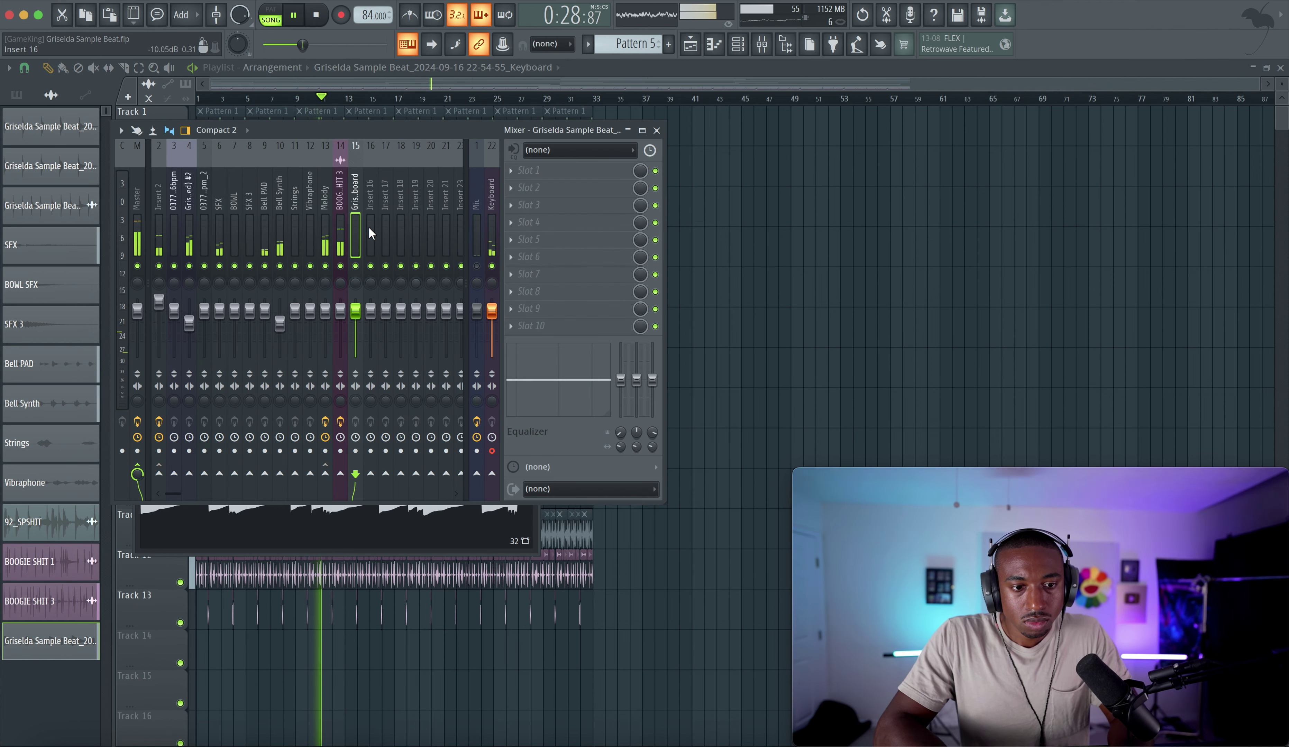
key("F2")
type("Bass")
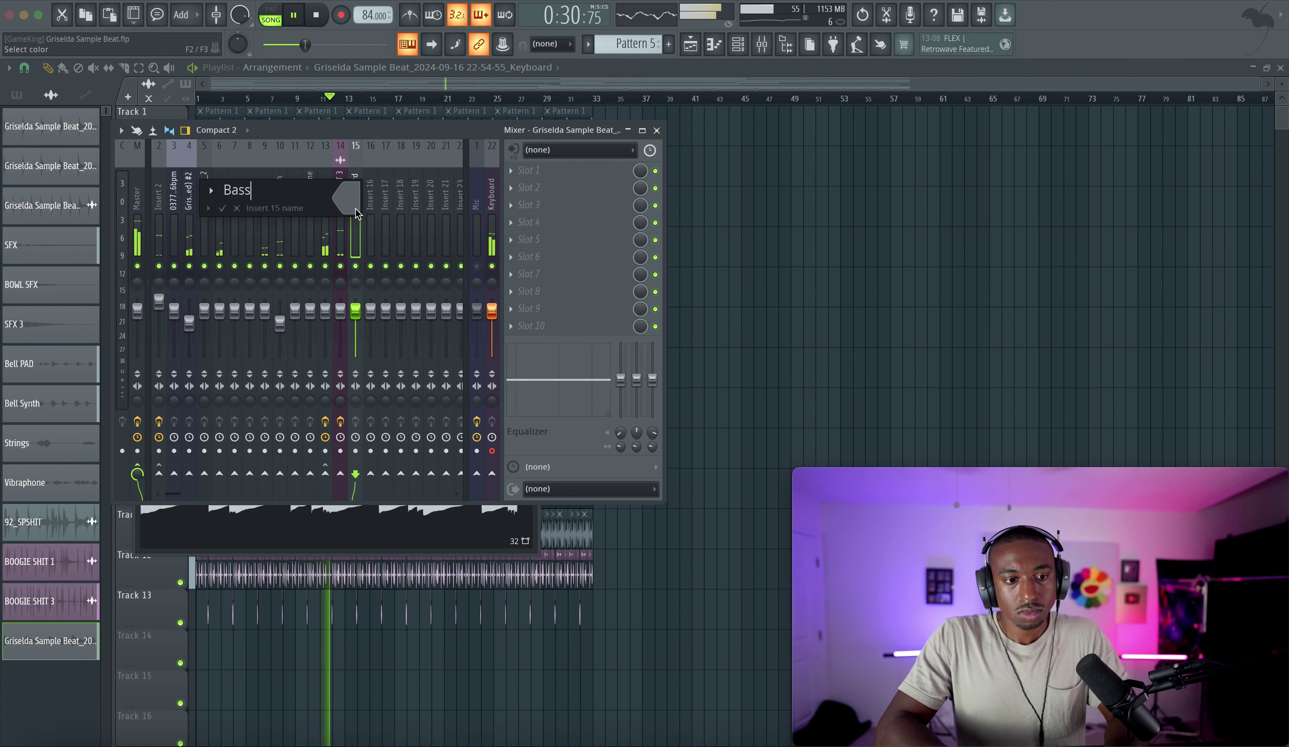
key("Return")
Lower the volume of the Bass mixer track and return to the playlist.
key("F9")
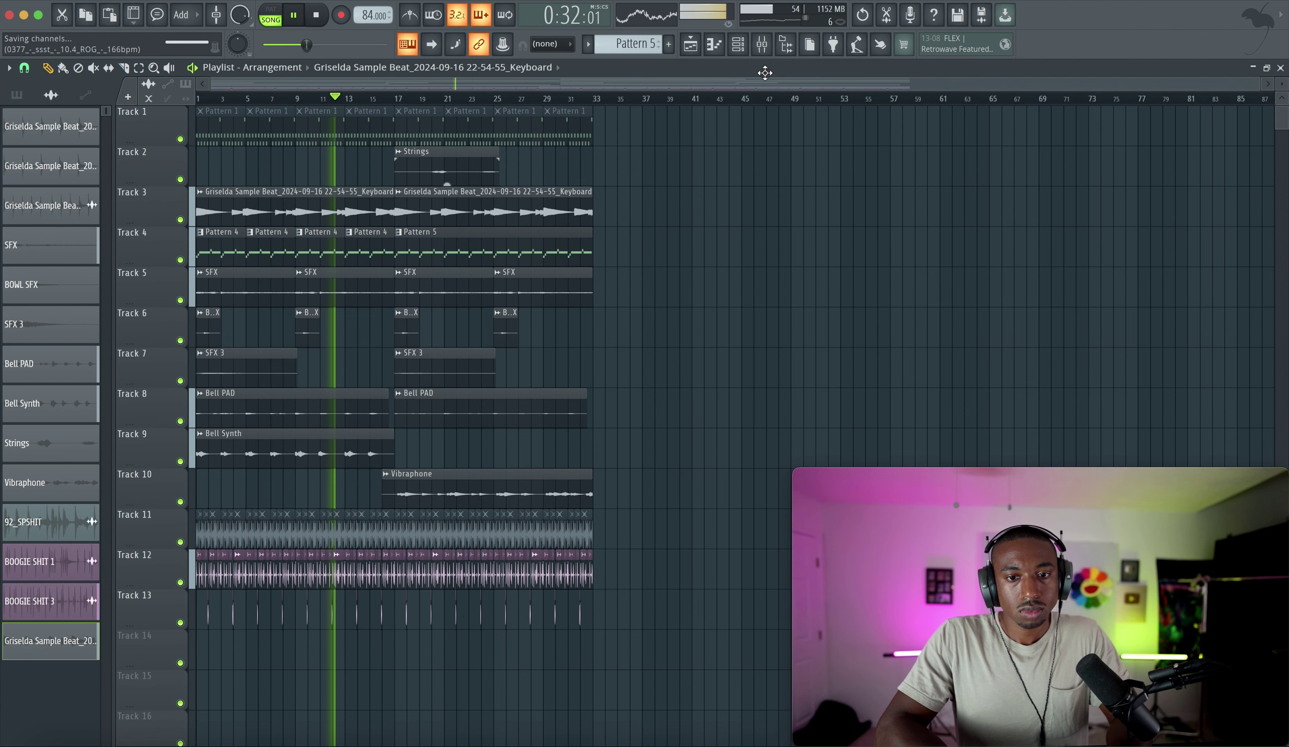
key("F9")
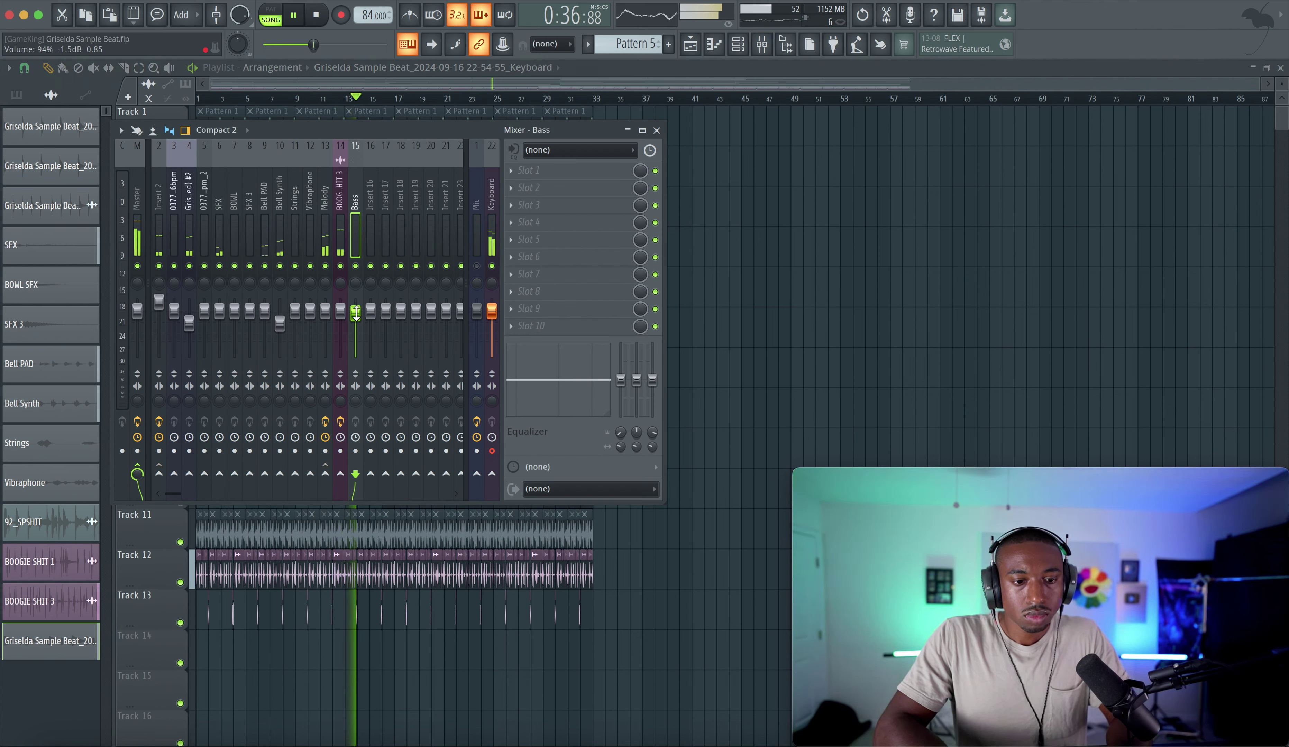
key("F9")
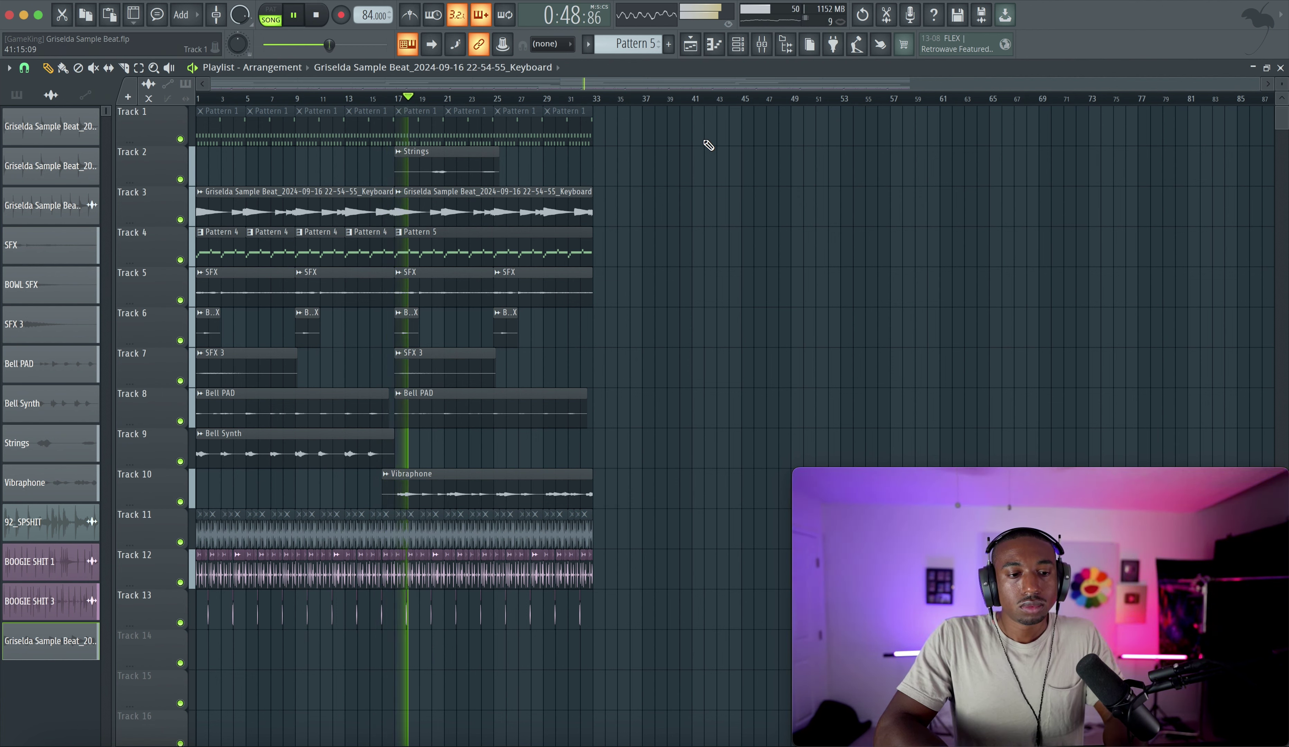
Raise the BOOGIE SHIT 3 mixer track's volume to 2.8 dB.
left_click(774, 50)
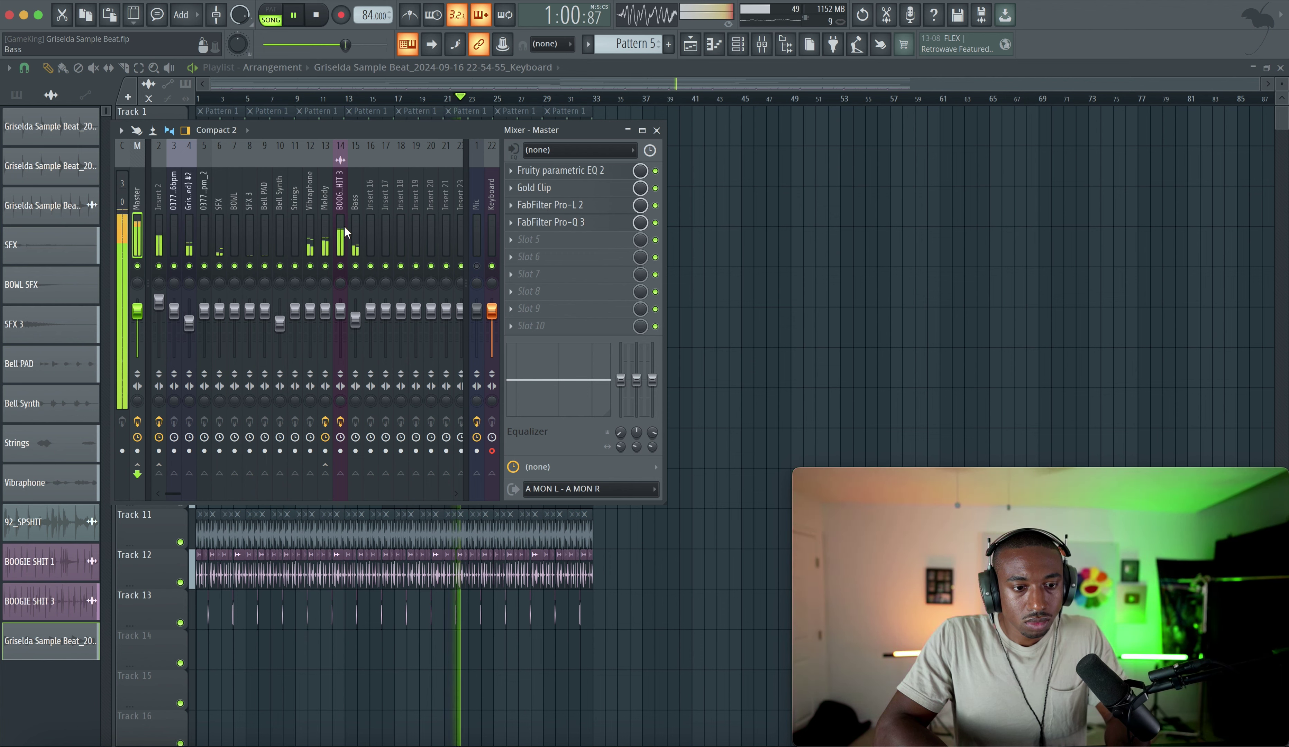
left_click(347, 256)
right_click(343, 313)
left_click(343, 312)
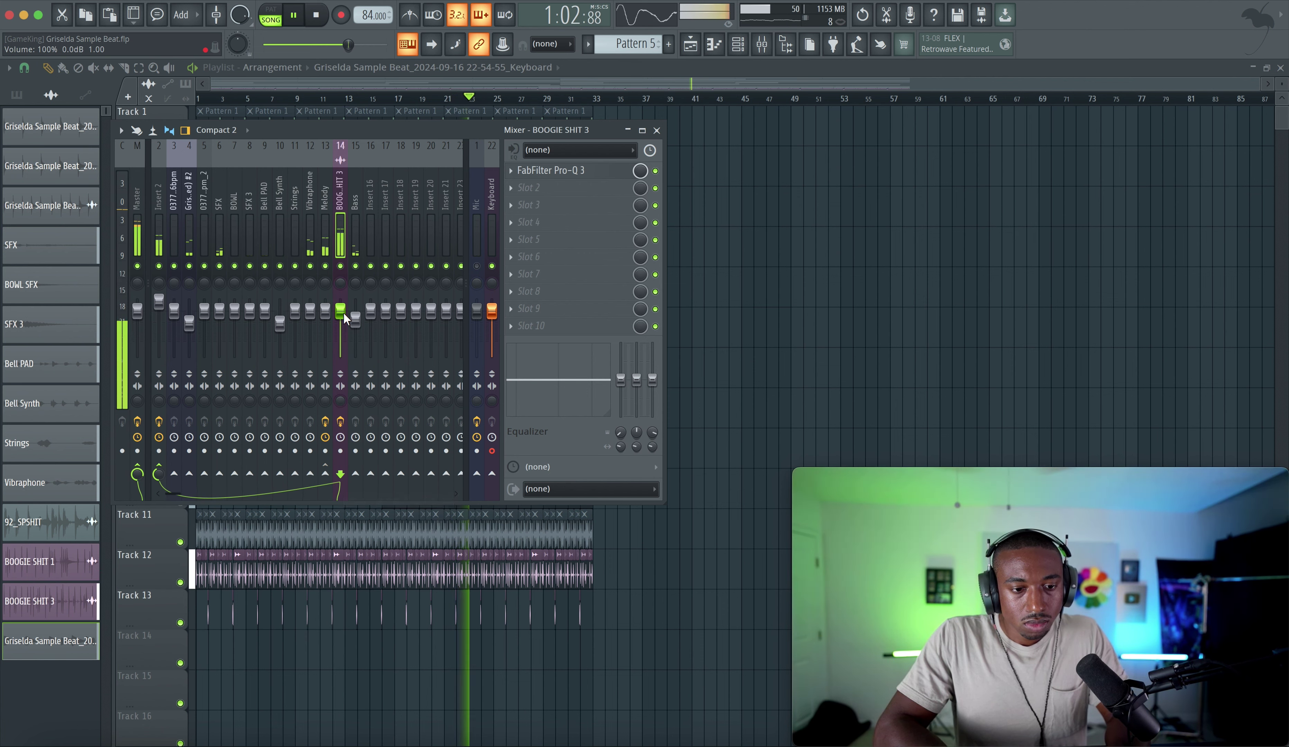
scroll(343, 313, "up", 5)
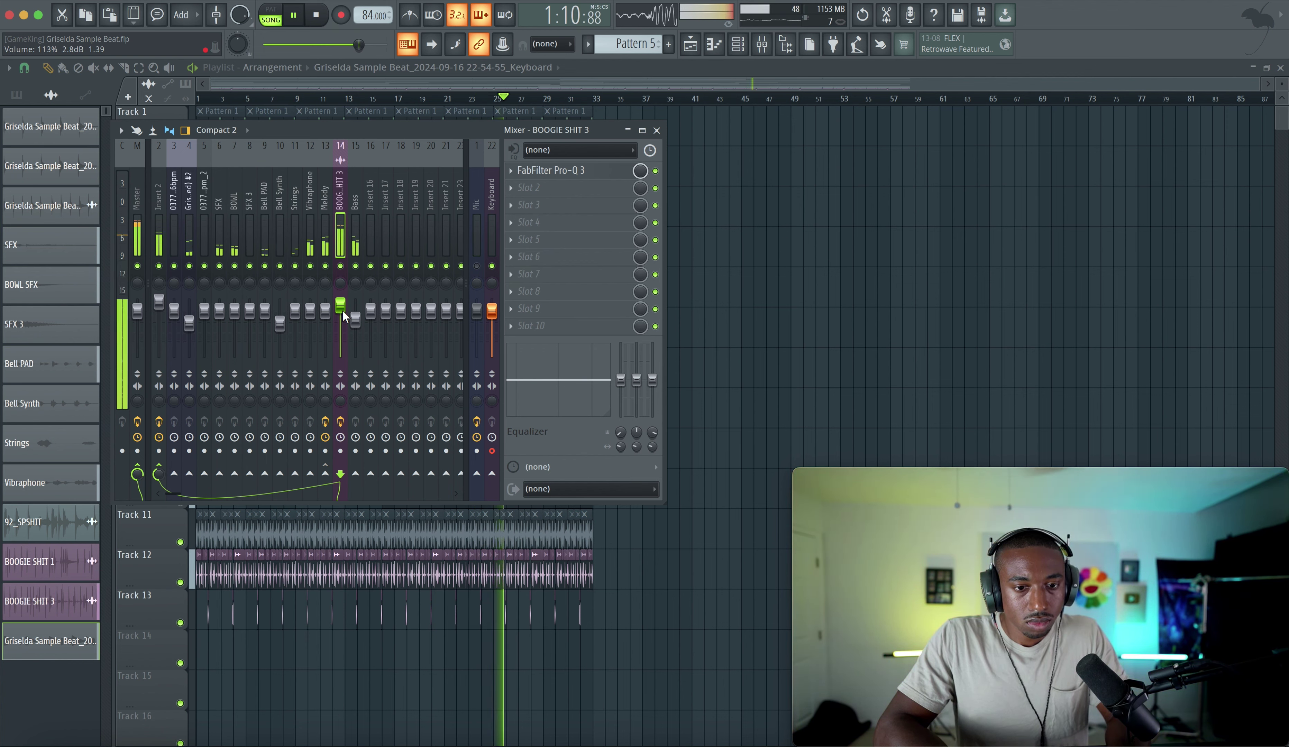
Check the high shelf and dynamic bell bands in BOOGIE SHIT 3's FabFilter Pro-Q 3, and close the equalizer.
left_click(564, 172)
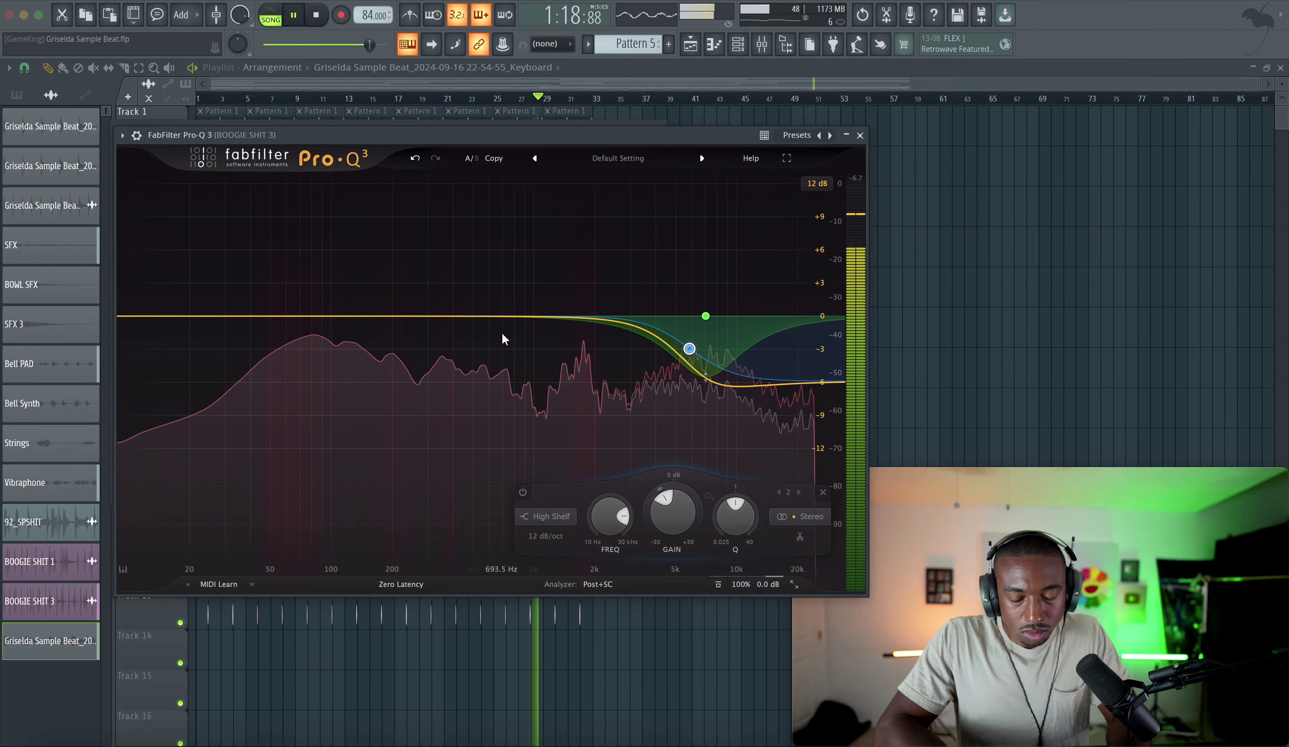
mouse_move(682, 295)
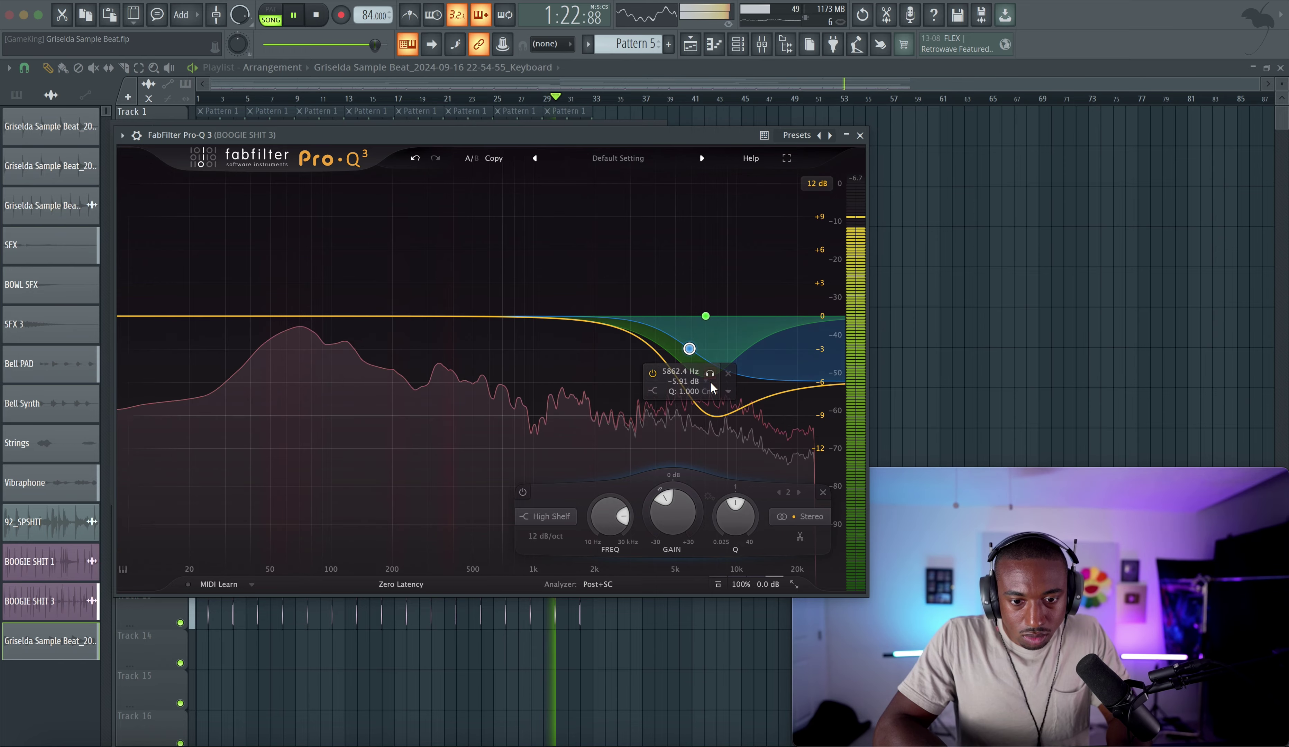
left_click(704, 314)
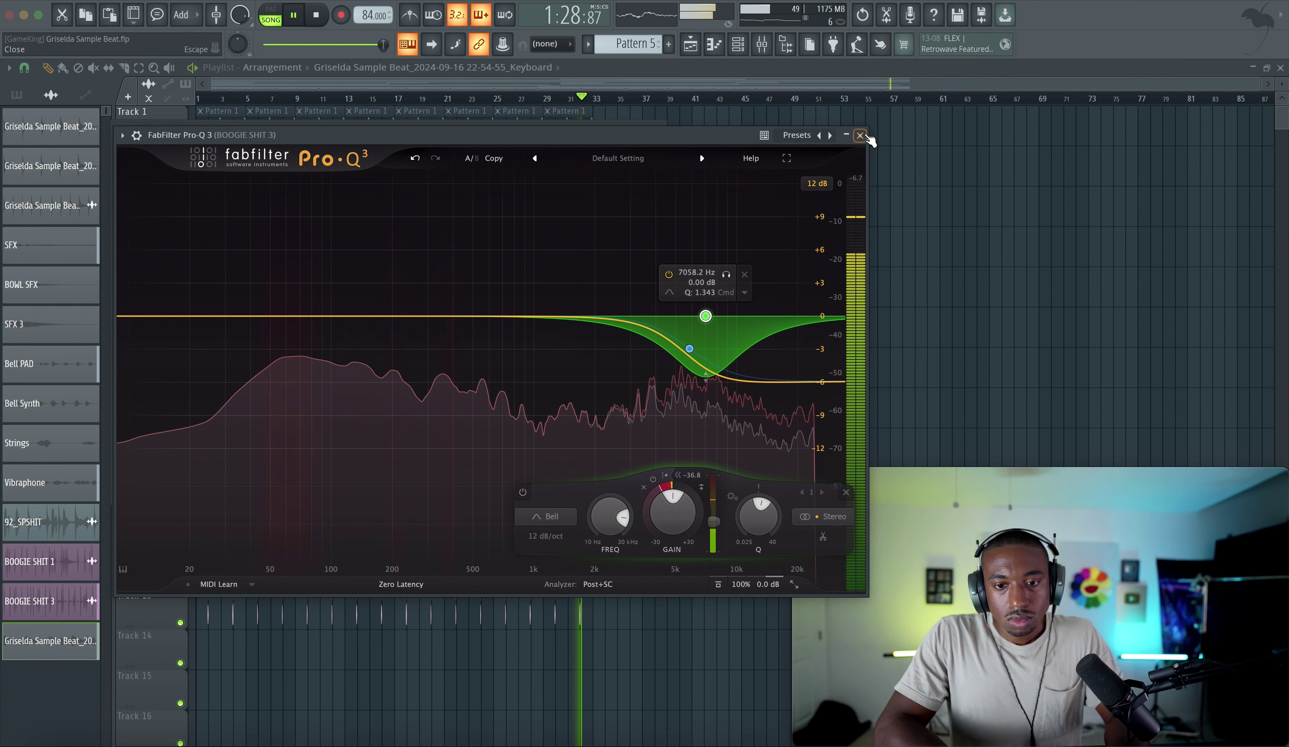
left_click(860, 135)
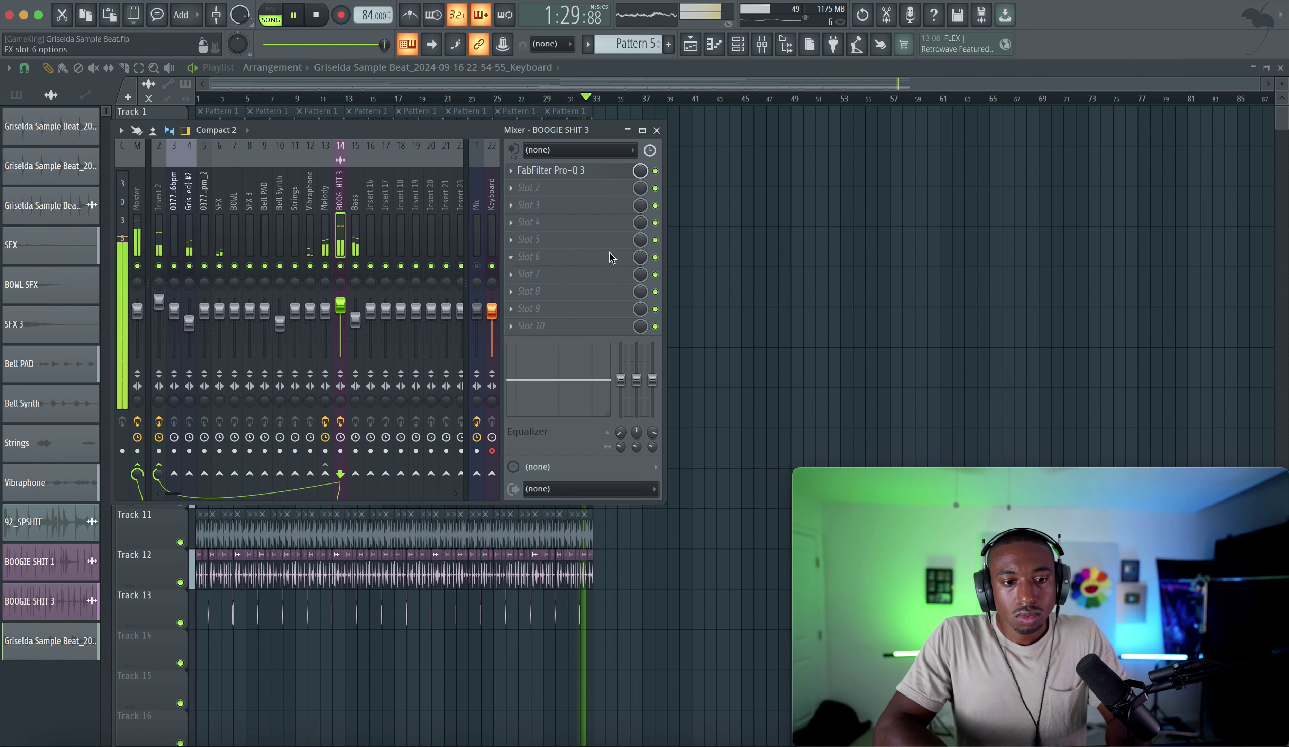
Load a second FabFilter Pro-Q 3 on BOOGIE SHIT 3 and cut a bell band at 1723.6 Hz by -4.25 dB with Q 5.751.
left_click(555, 192)
left_click(451, 434)
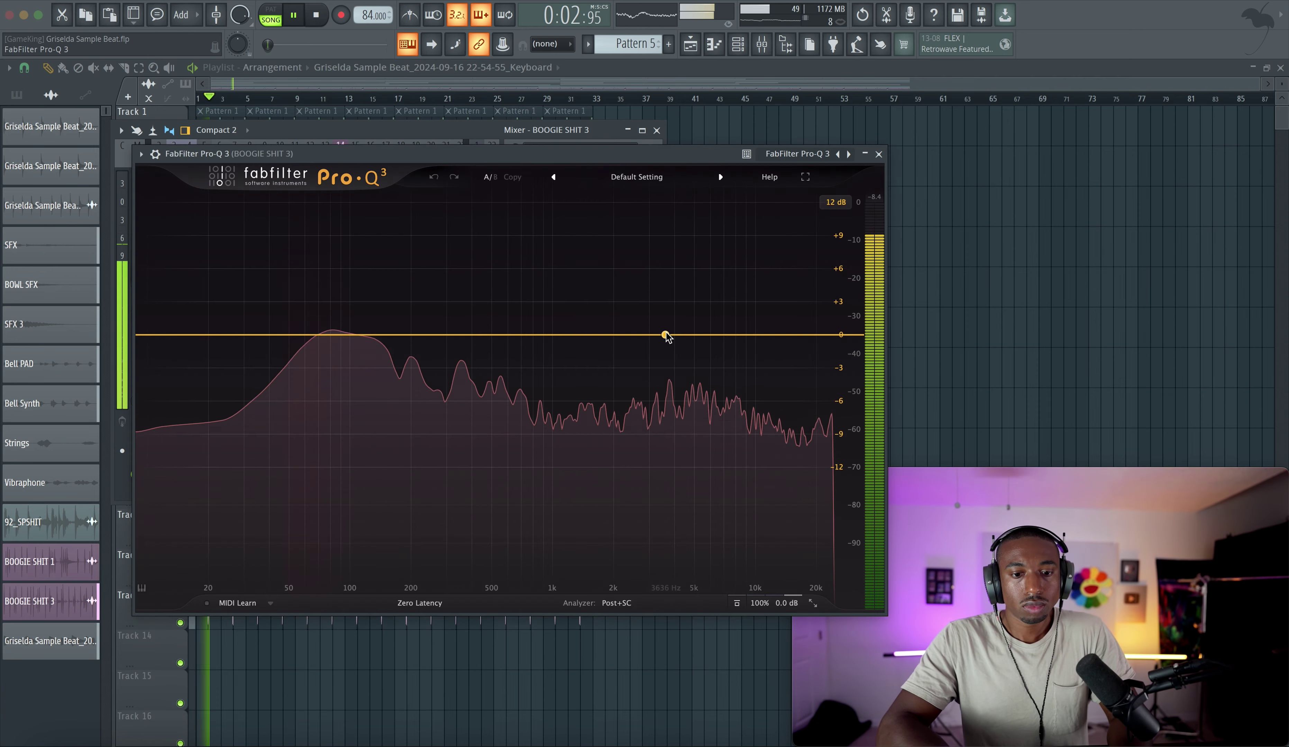
left_click(665, 335)
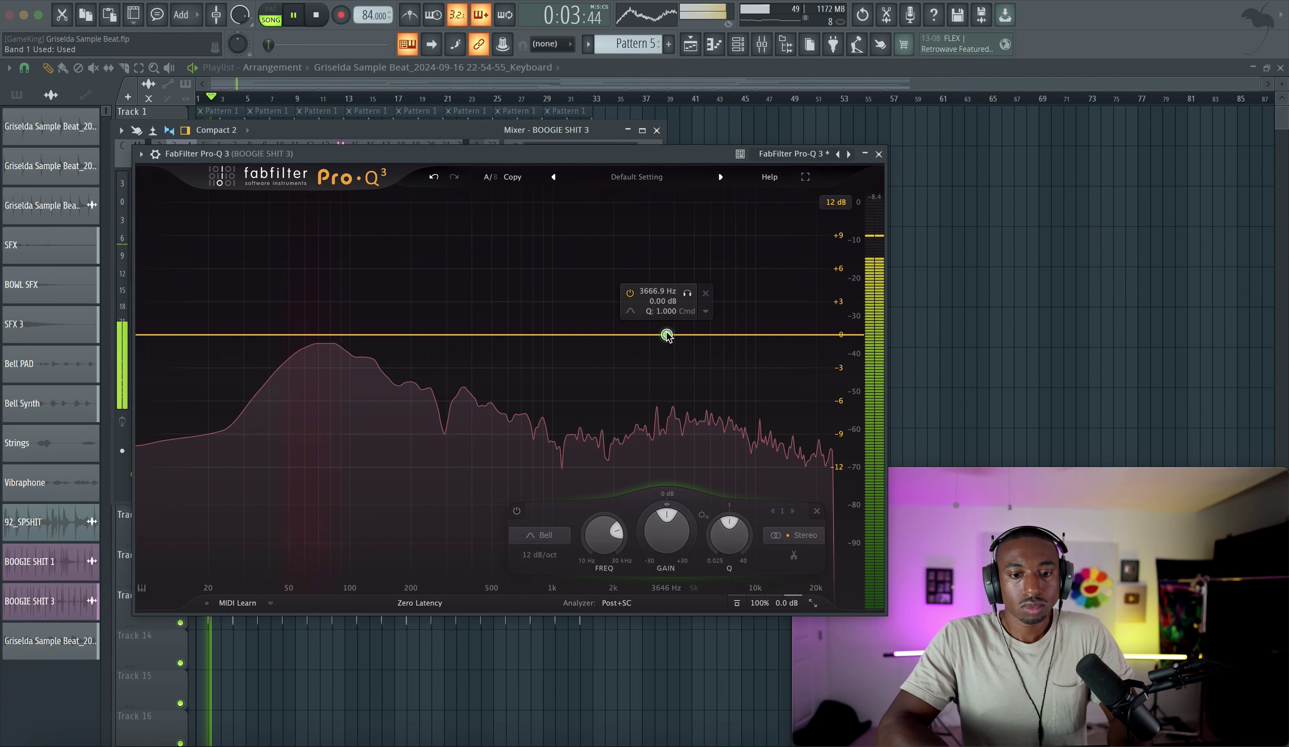
left_click(675, 299)
left_click_drag(676, 302, 636, 302)
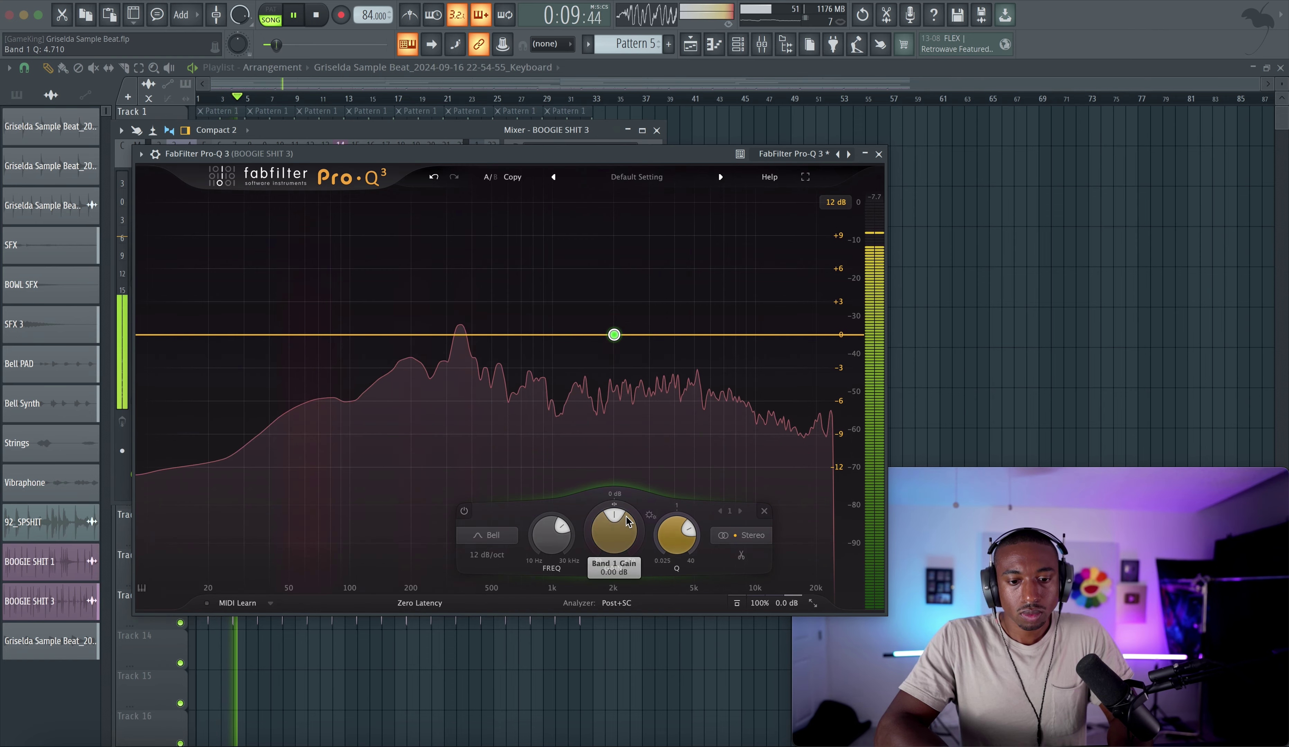
left_click_drag(614, 519, 615, 529)
left_click_drag(635, 409, 617, 411)
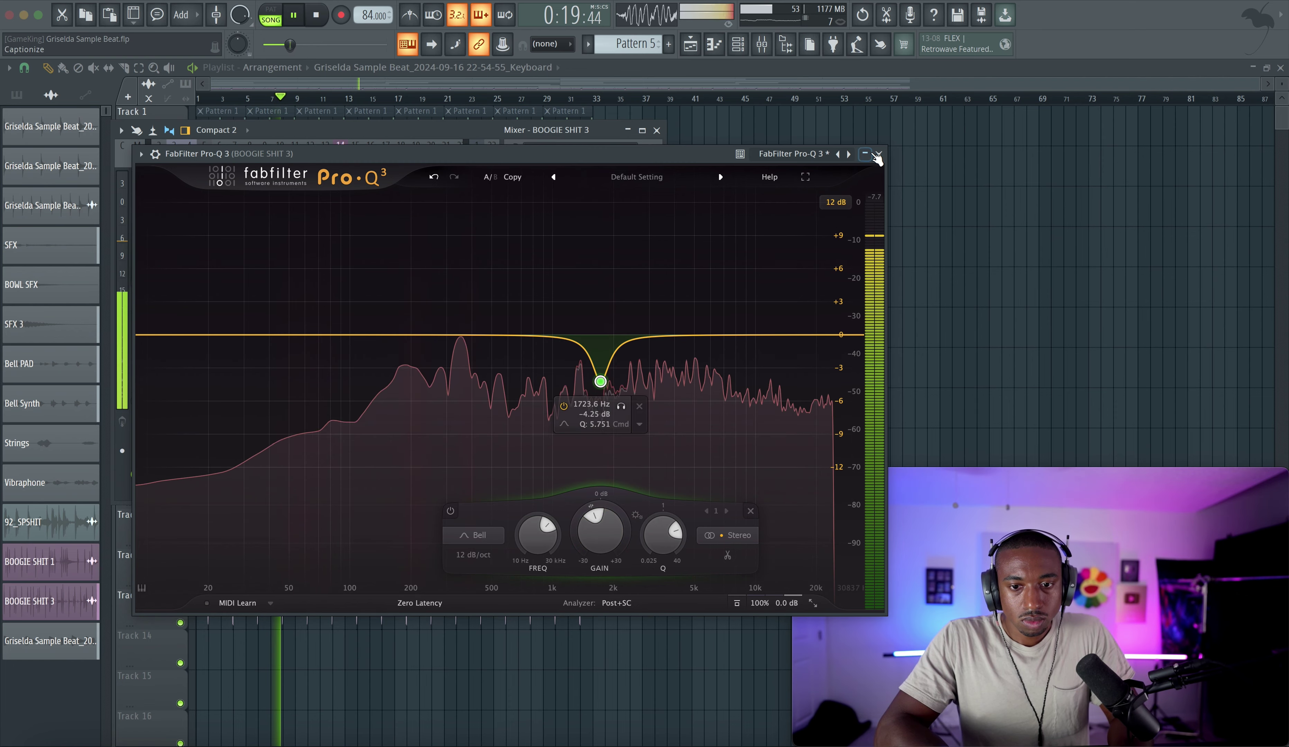
Close the equalizer, solo Track 12 in the playlist and play it back from the start.
left_click(878, 153)
key("F9")
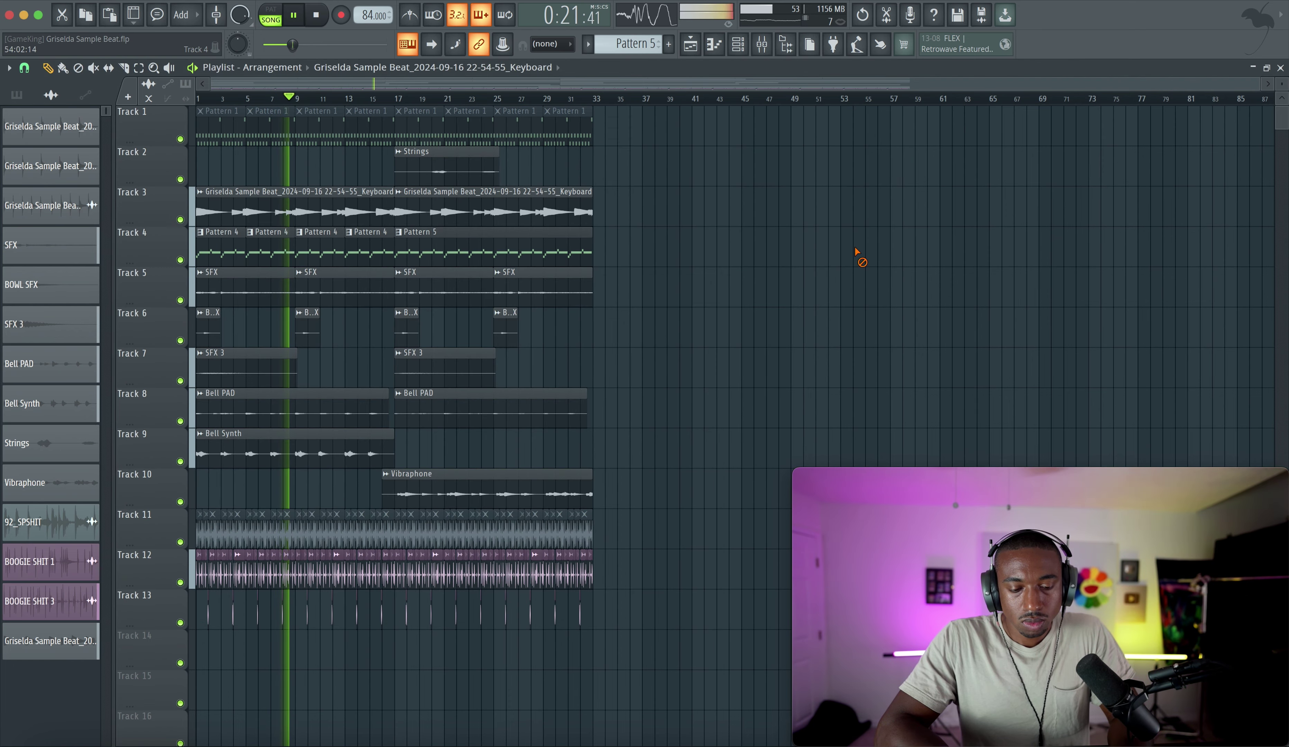
key("space")
right_click(181, 583)
key("space")
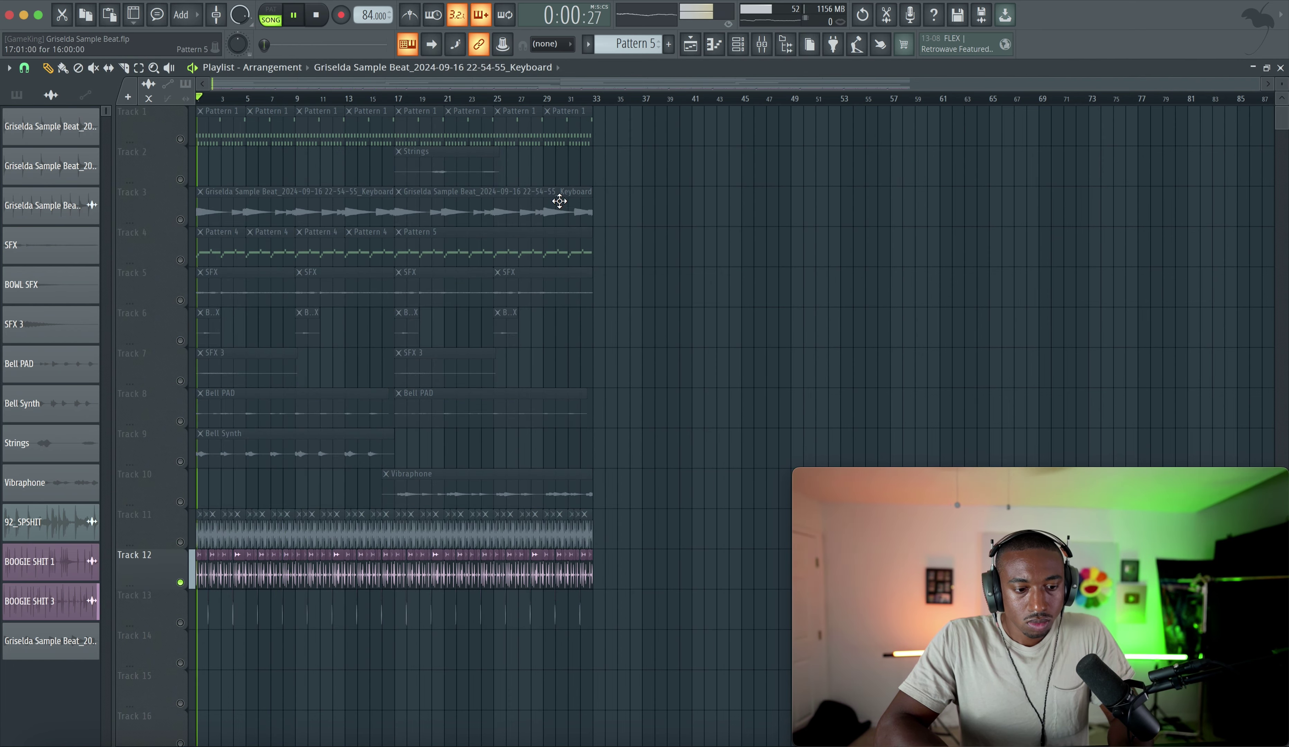
In BOOGIE SHIT 3's second FabFilter Pro-Q 3, add a narrow 0 dB bell band and sweep it in solo across the spectrum.
left_click(737, 45)
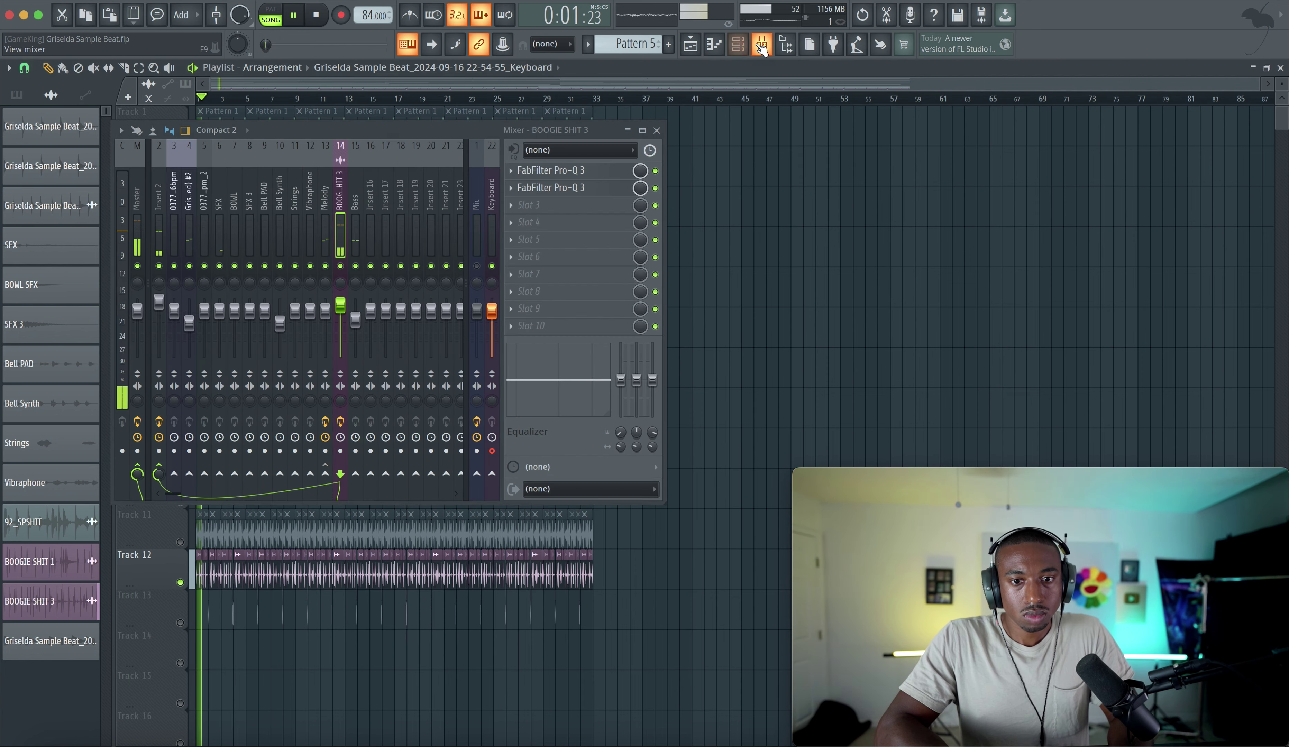
left_click(562, 188)
left_click(500, 335)
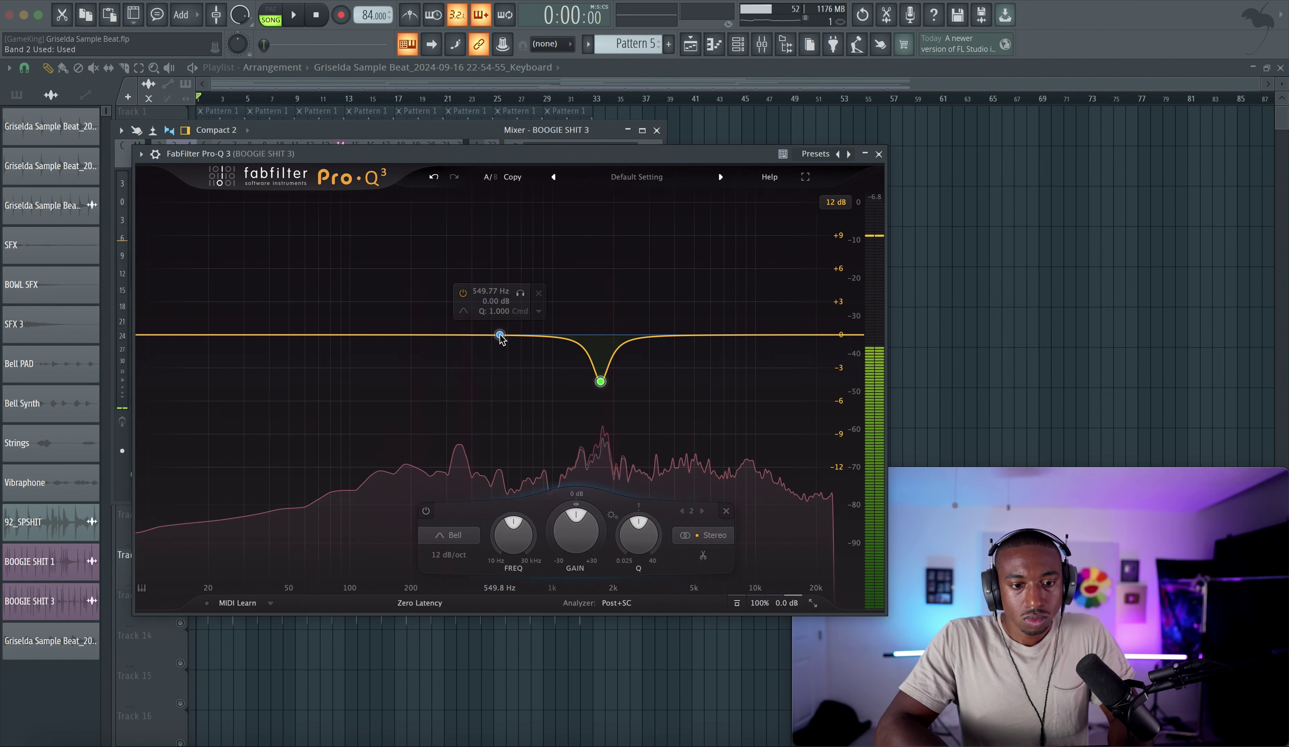
left_click_drag(520, 293, 658, 336)
key("space")
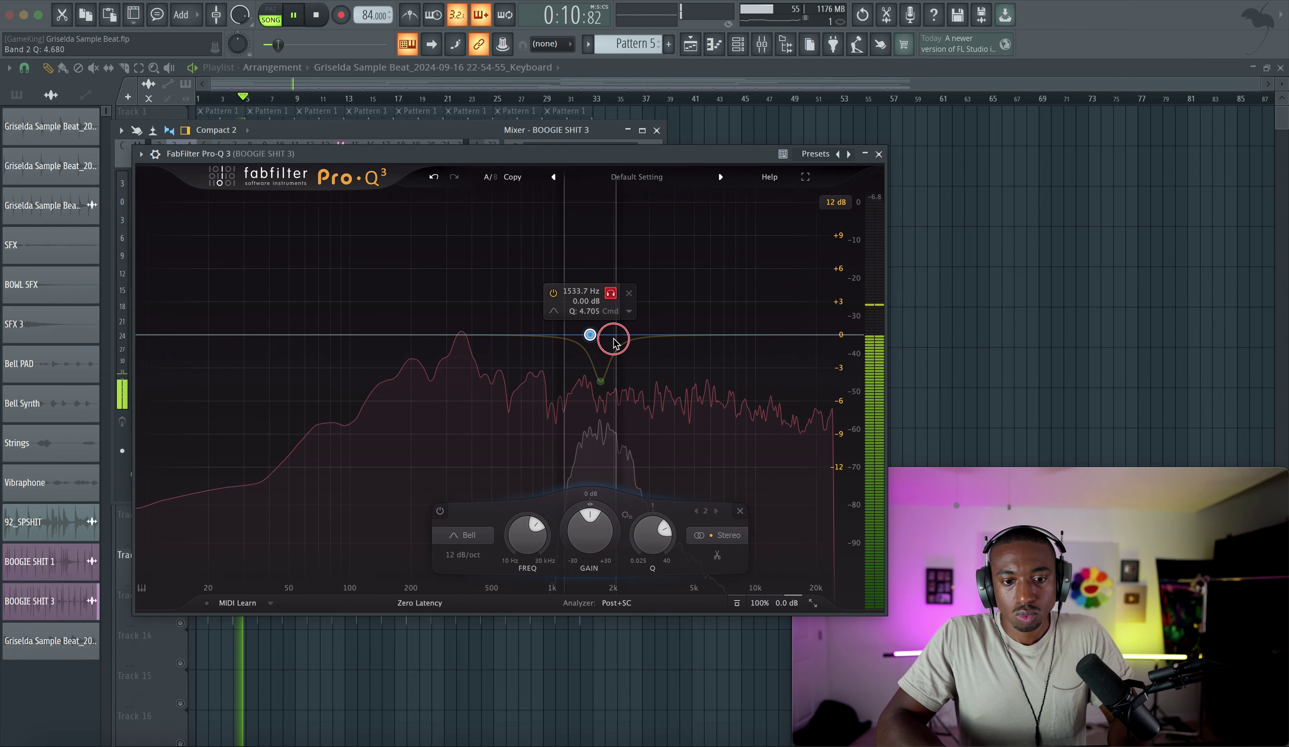
left_click_drag(571, 345, 687, 329)
left_click_drag(687, 333, 400, 334)
key("space")
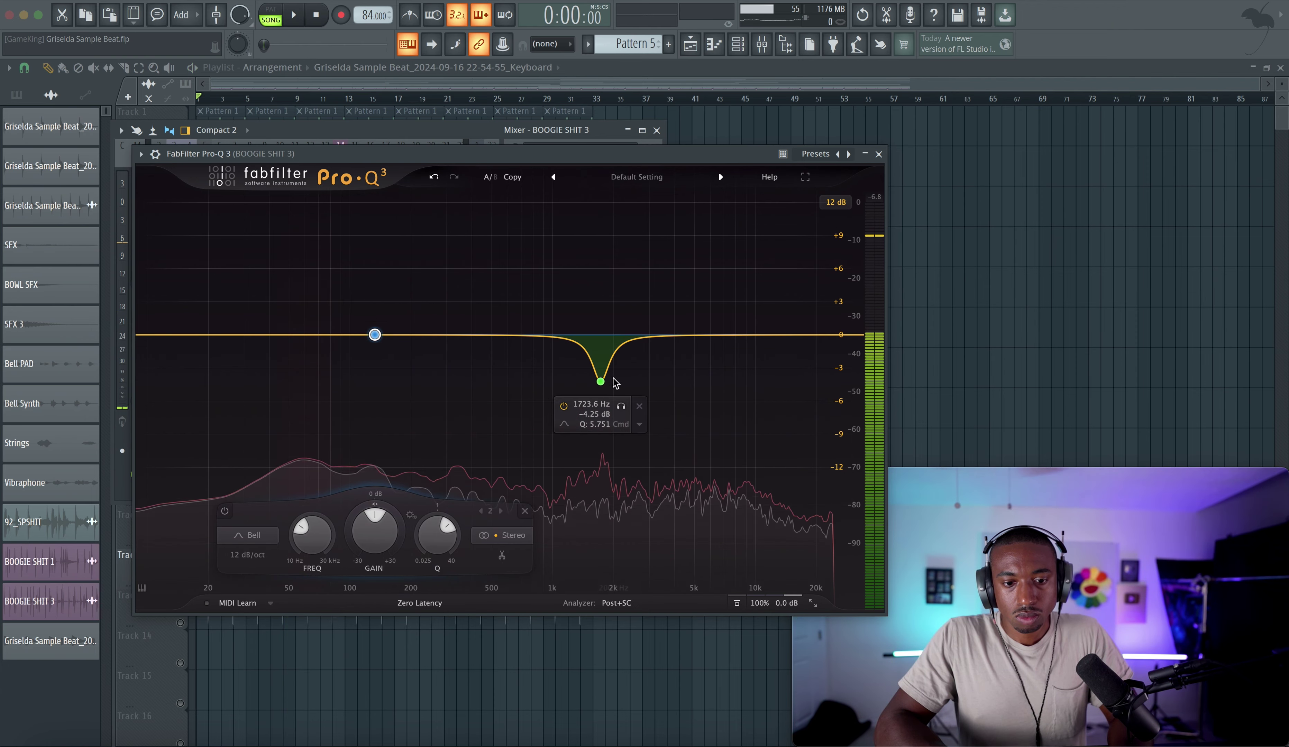
Set the 1723.6 Hz bell band's gain to -10 dB and audition the band in solo.
double_click(589, 415)
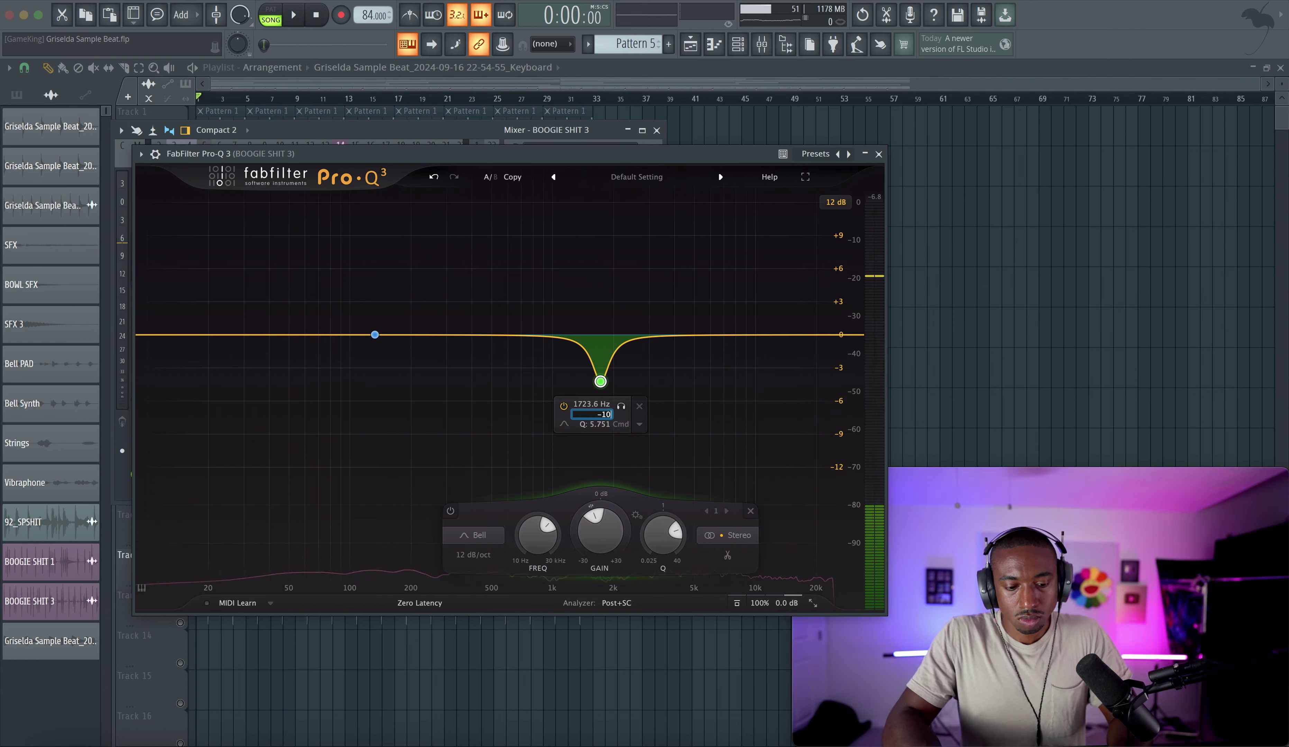
type("-10")
key("Return")
key("space")
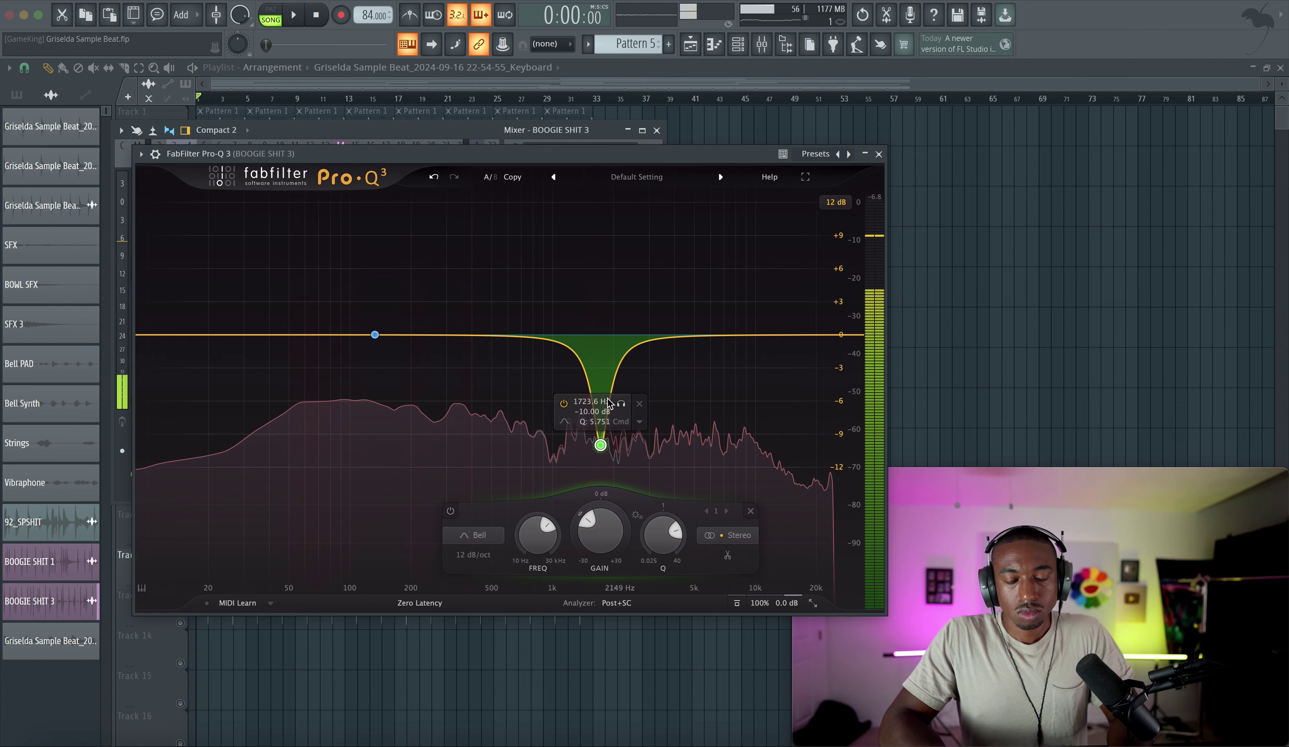
left_click(620, 409)
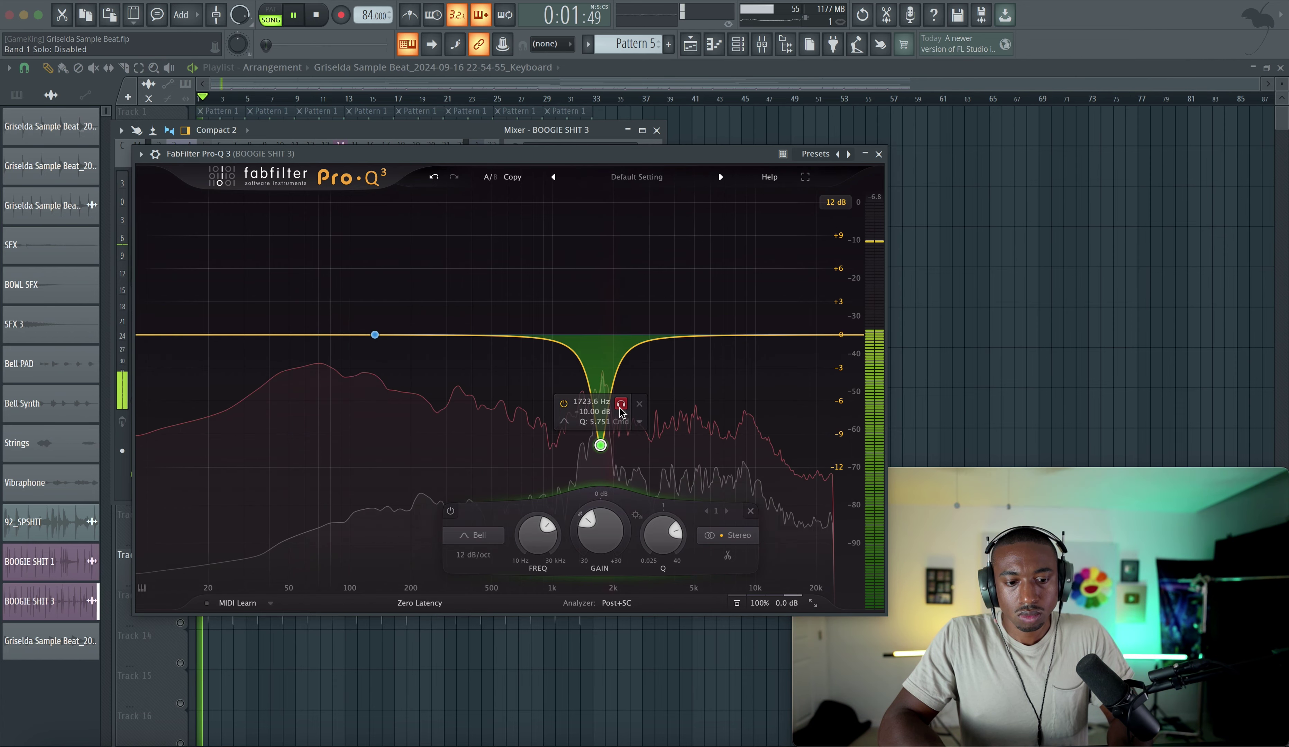
key("space")
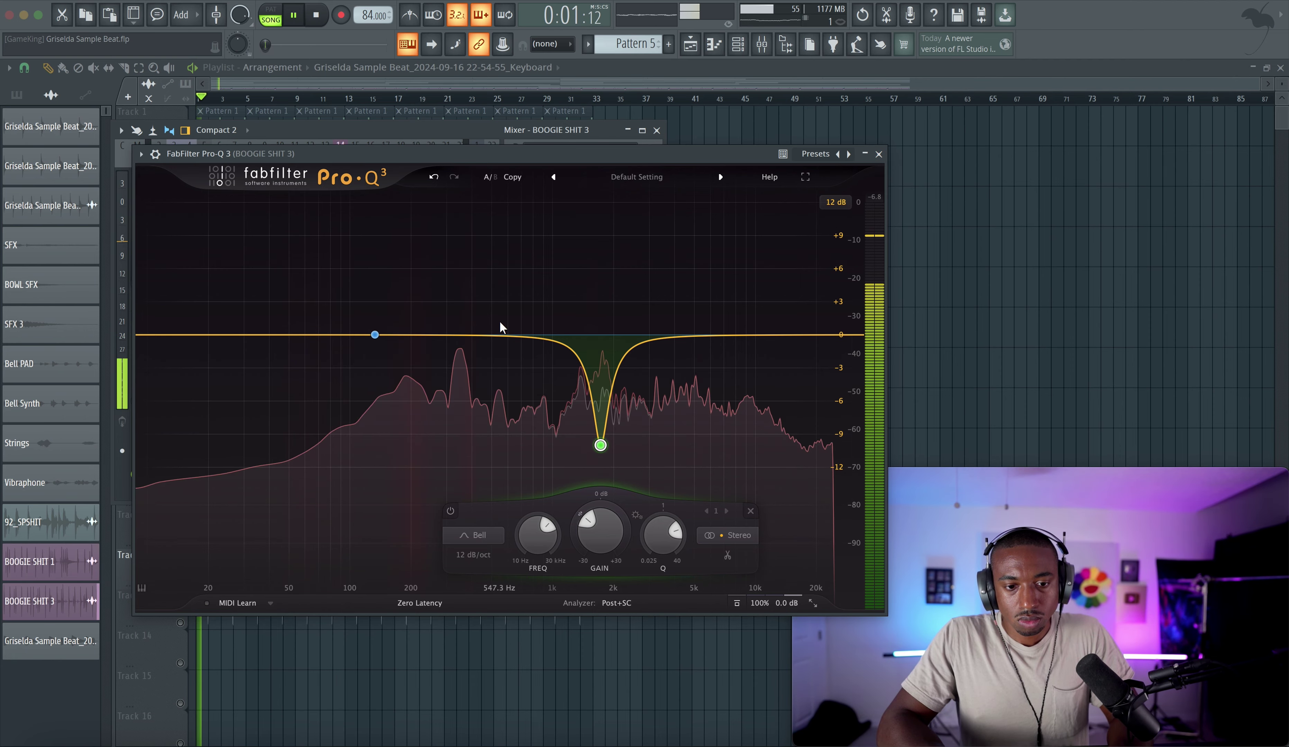
Add another bell band at about 325 Hz, audition the low mids with it in solo, and close the equalizer.
double_click(453, 335)
left_click(475, 294)
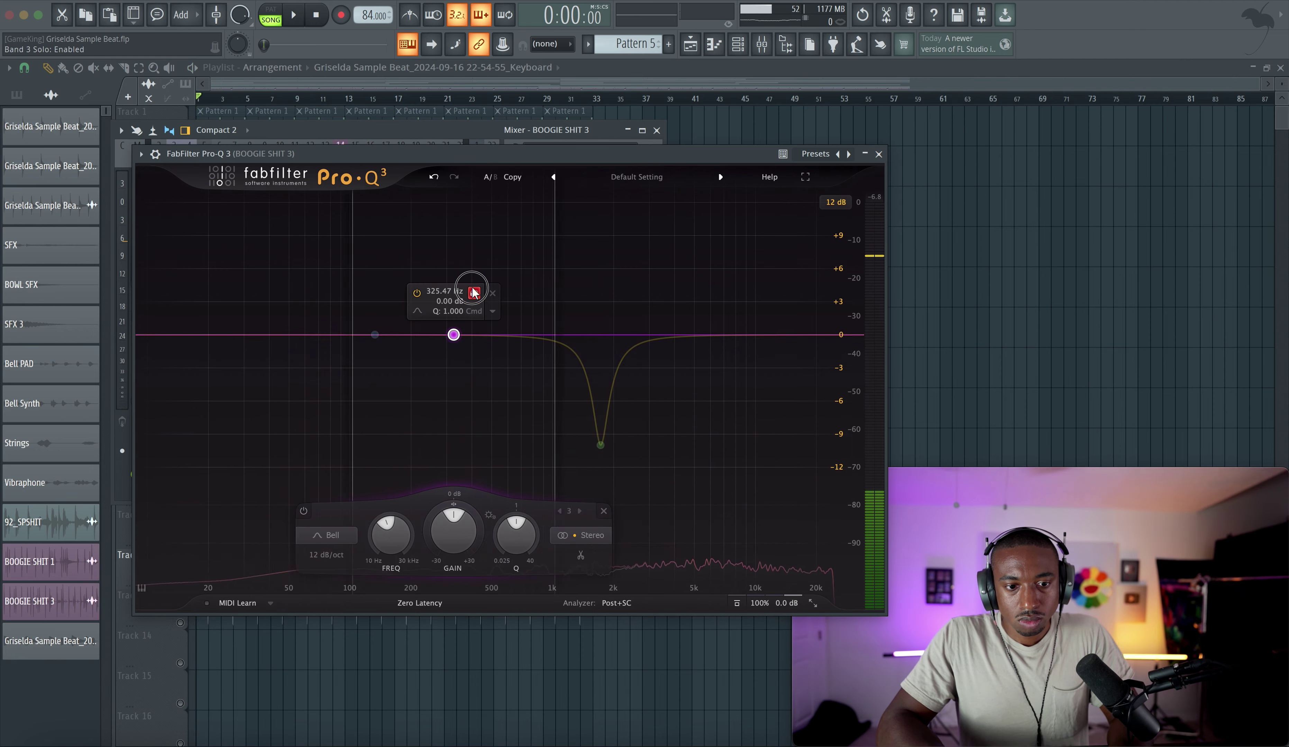
left_click_drag(478, 299, 448, 308)
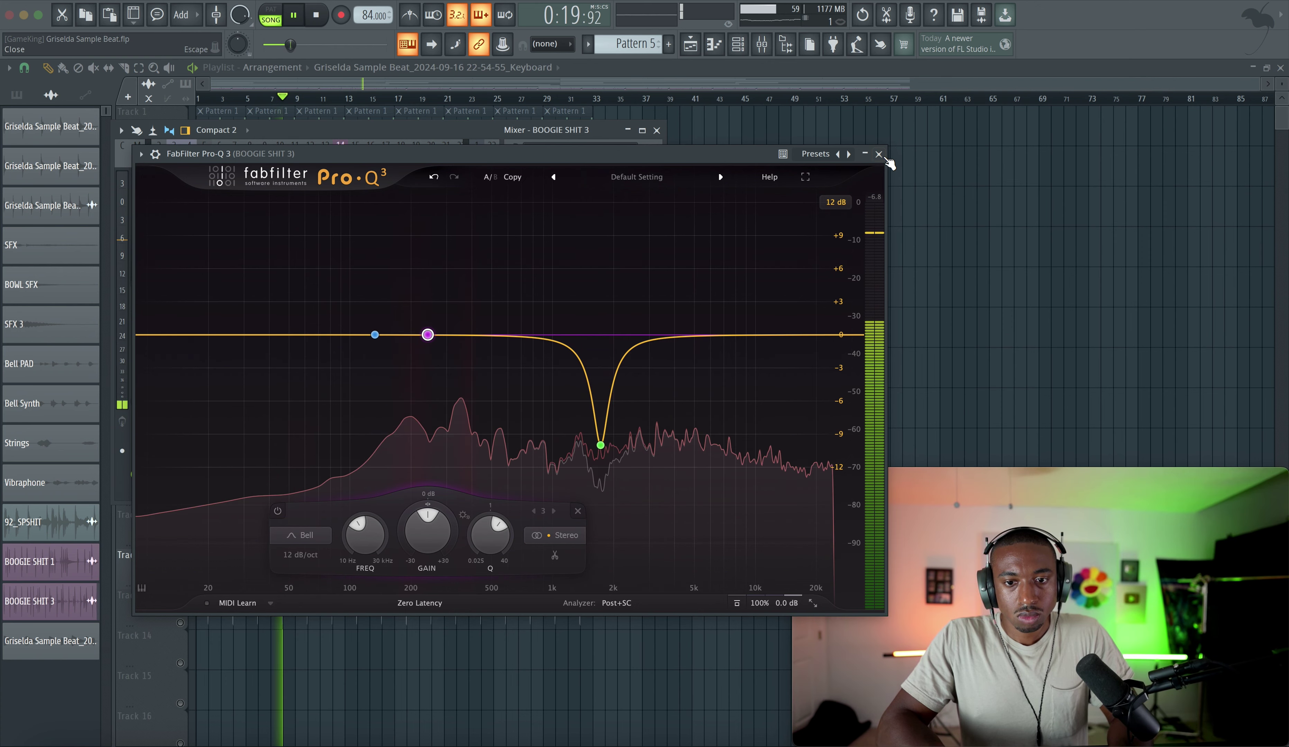
left_click(881, 155)
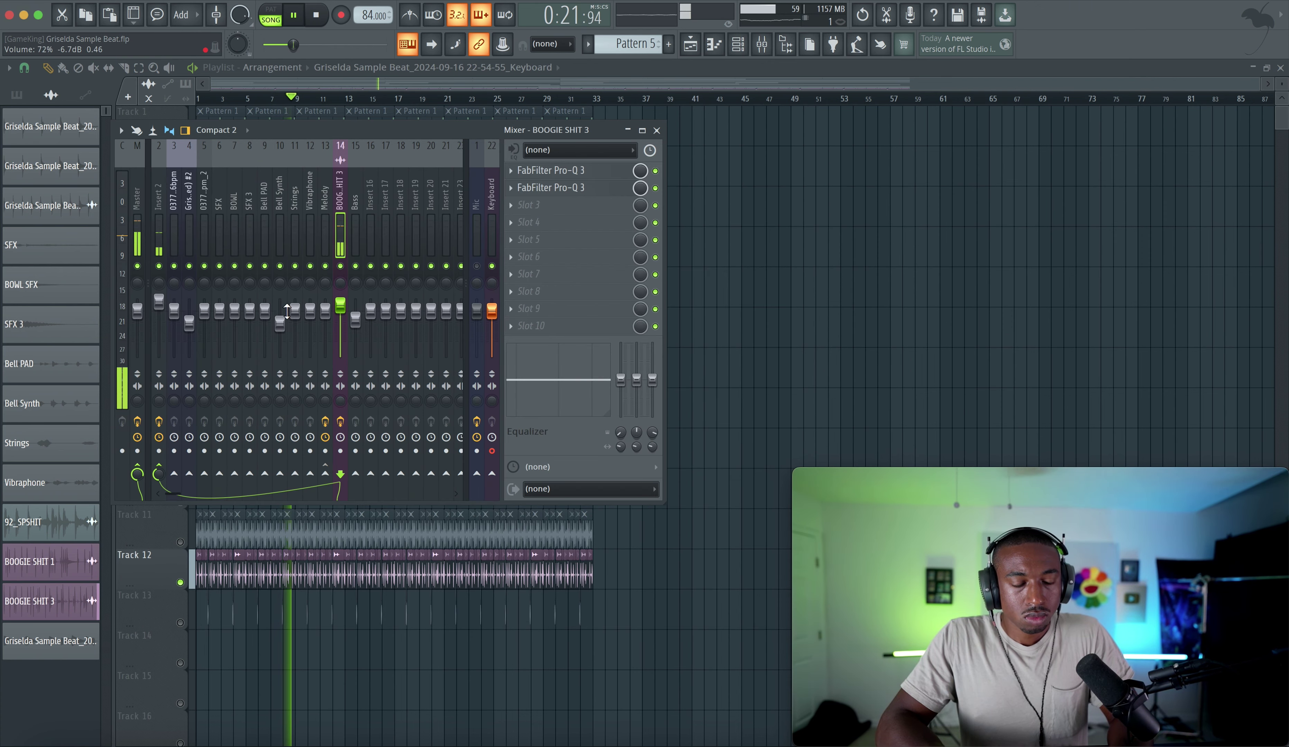
Unsolo Track 12 in the playlist and play the full beat from the start.
key("F9")
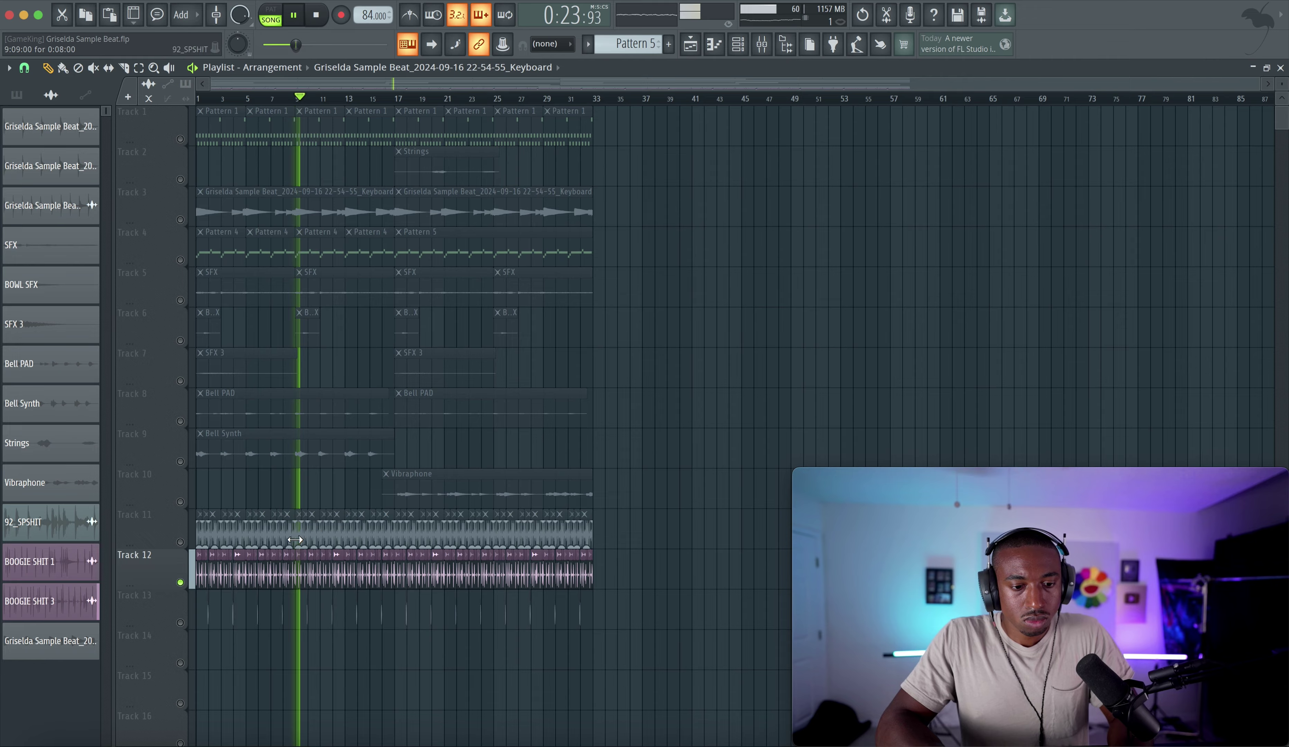
key("space")
right_click(182, 584)
key("space")
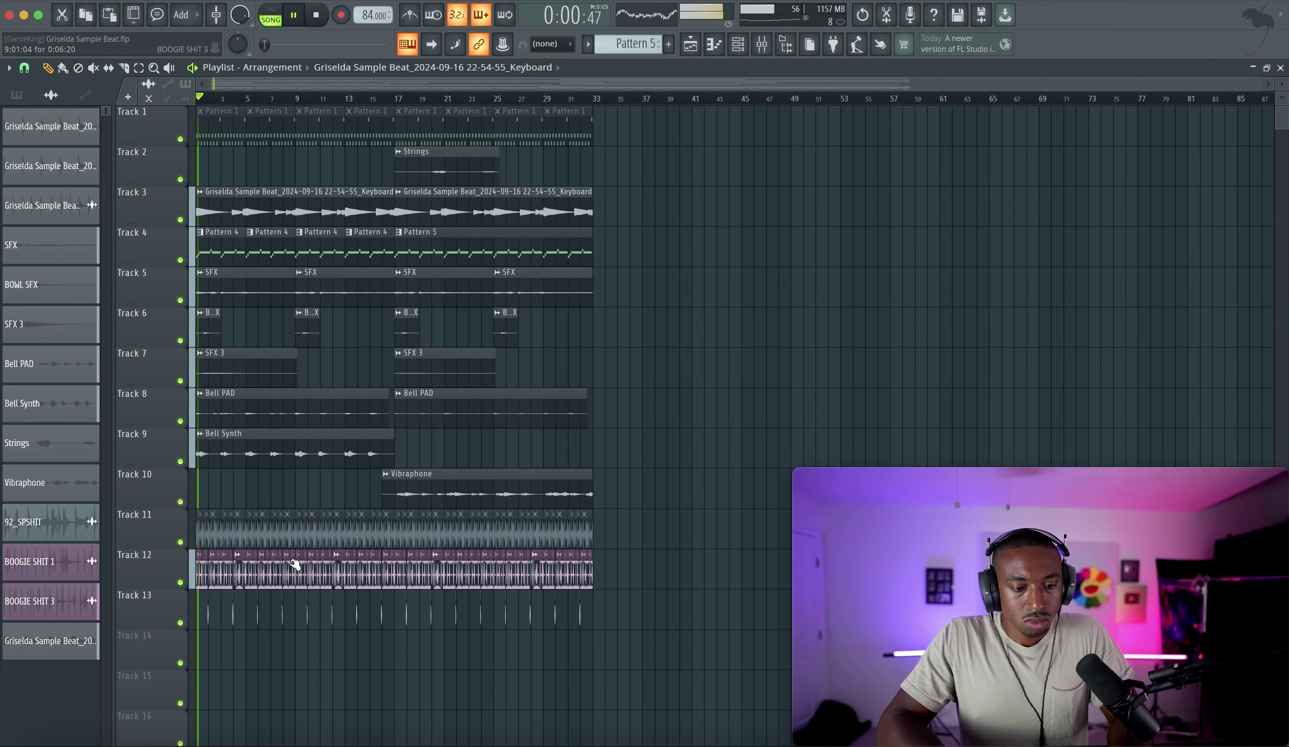
Review the arrangement's clips across all playlist tracks and check the mixer levels while the full beat plays.
scroll(258, 578, "up", 3)
scroll(311, 676, "up", 3)
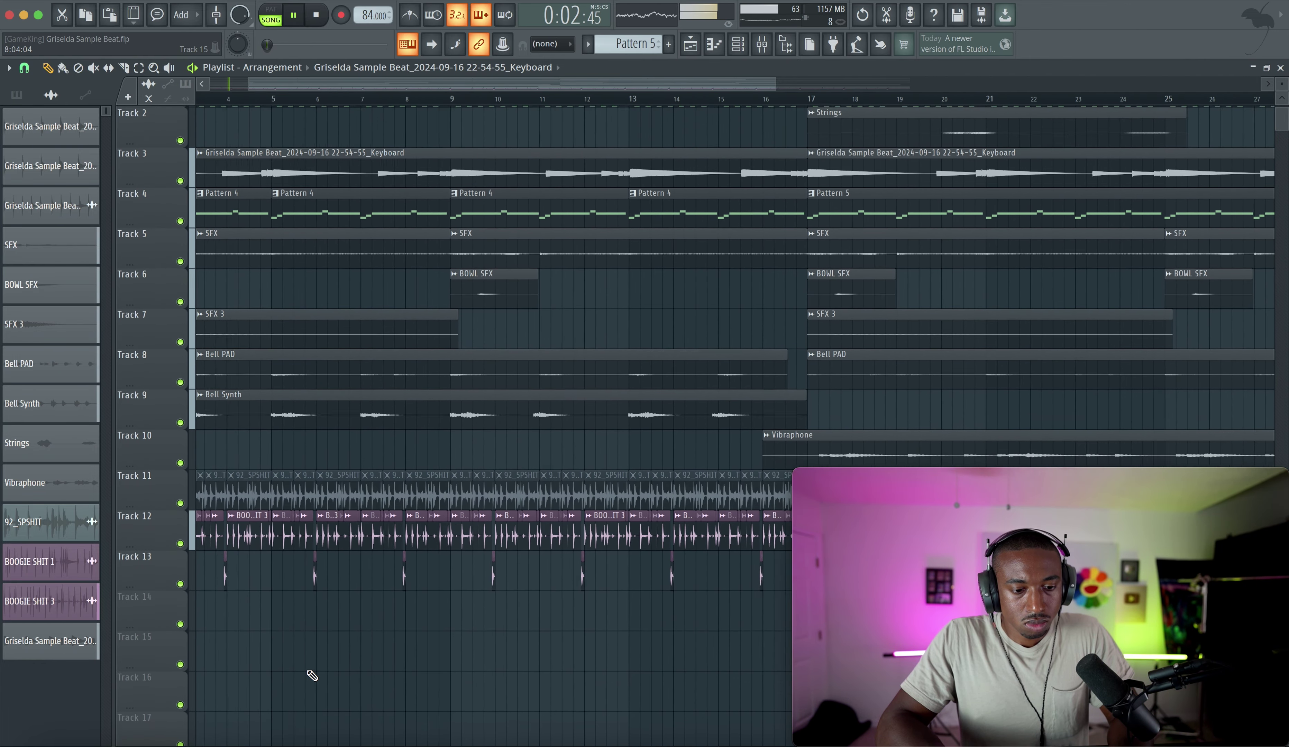
scroll(264, 622, "down", 3)
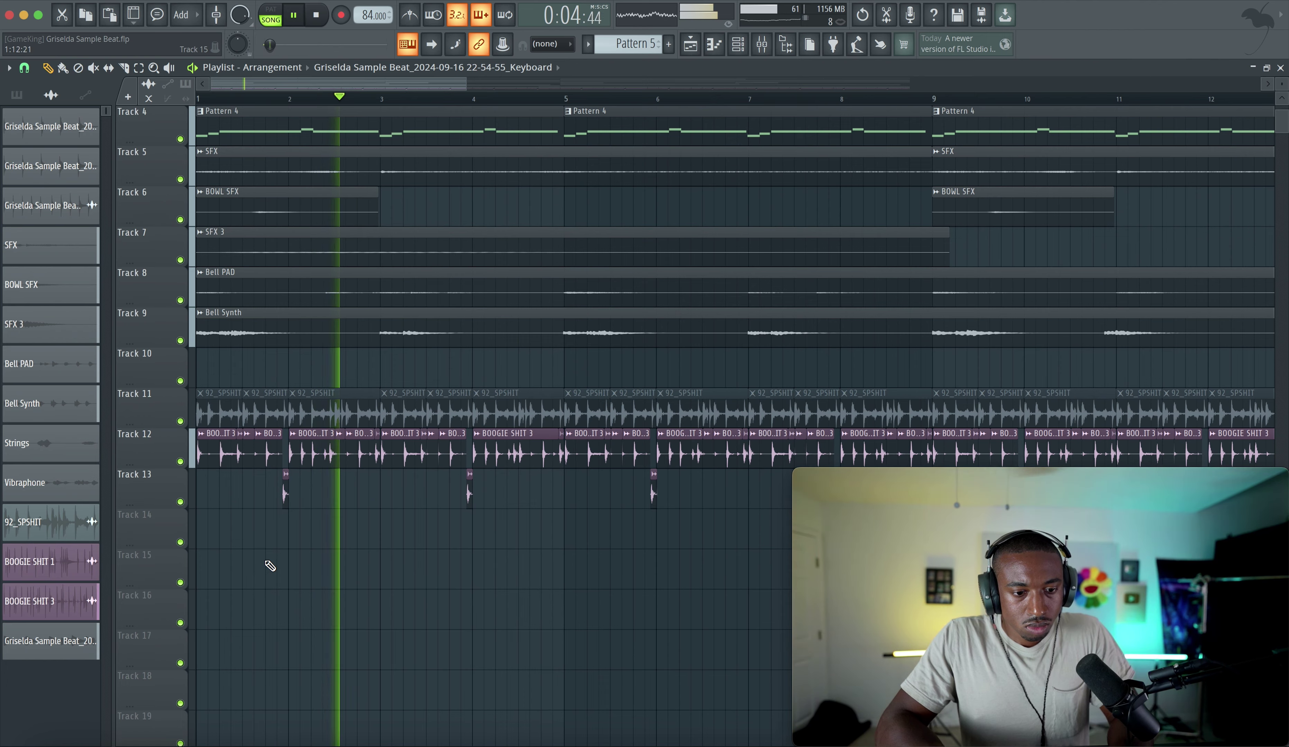
scroll(277, 544, "down", 1)
scroll(287, 524, "up", 2)
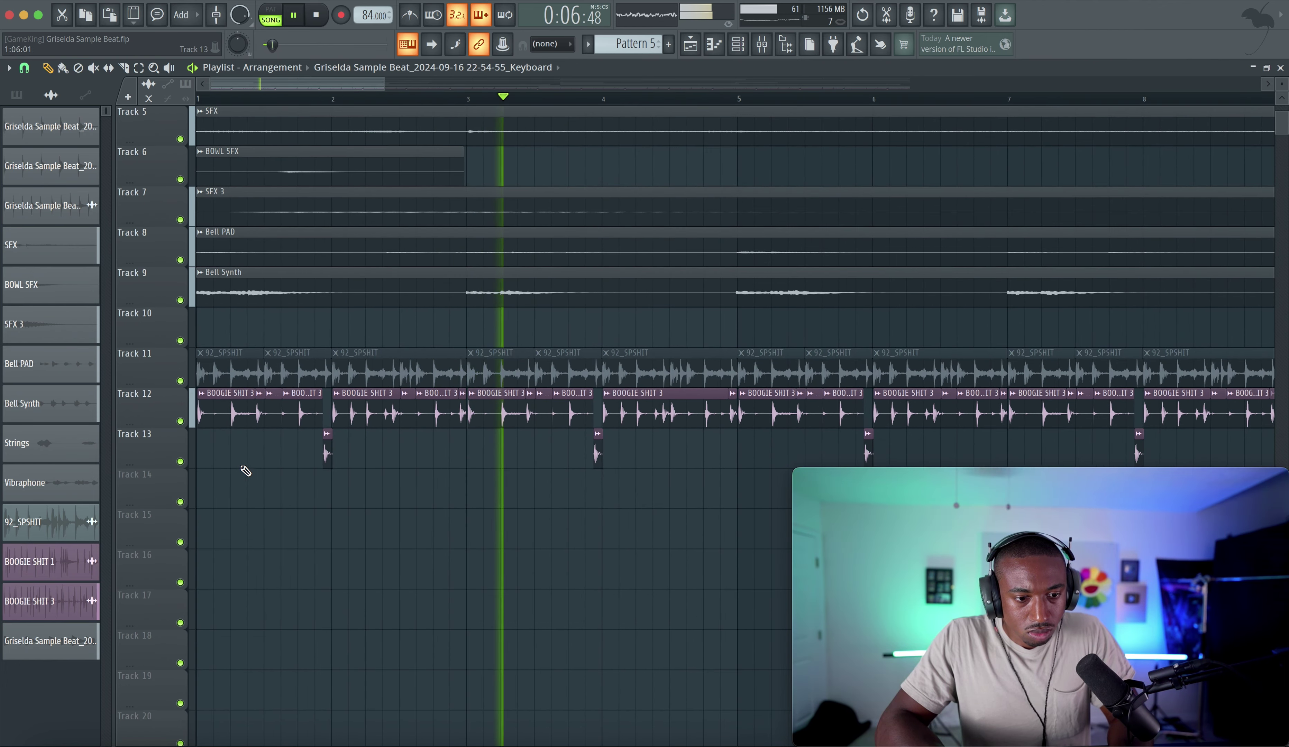
scroll(205, 437, "down", 1)
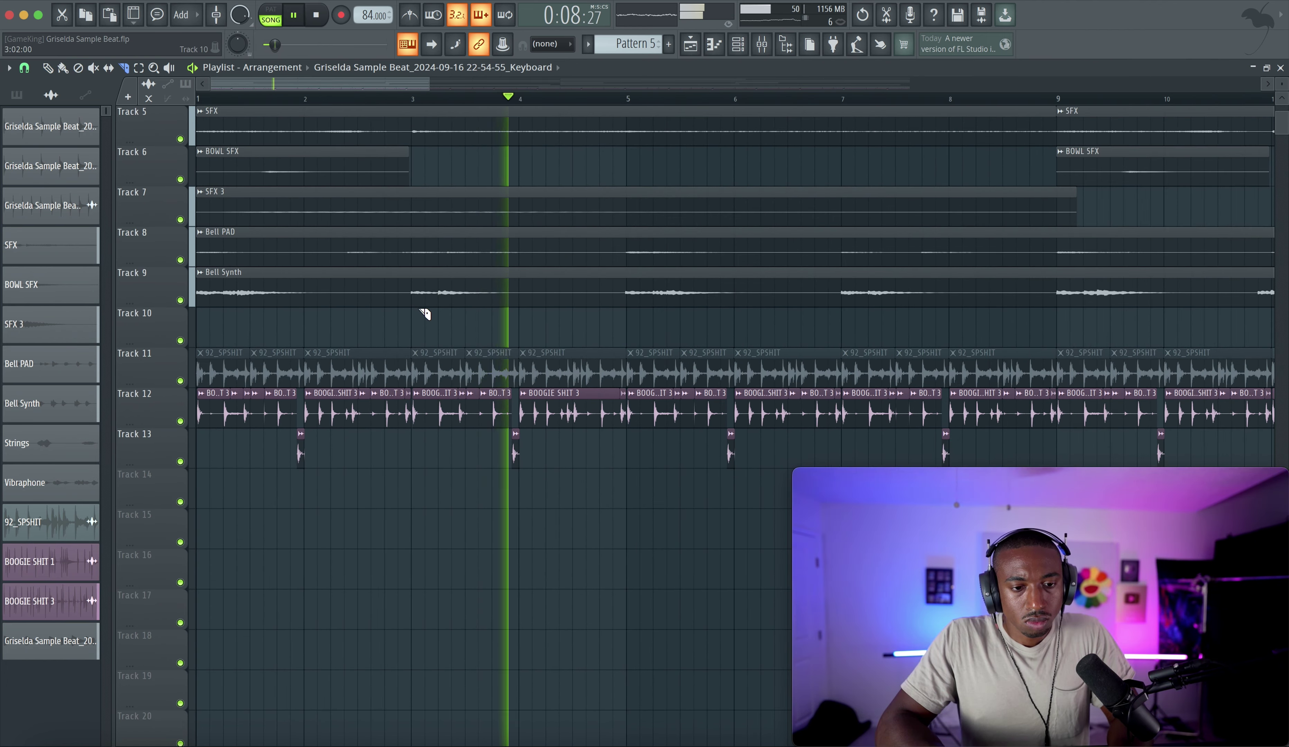
scroll(682, 104, "down", 3)
left_click(762, 44)
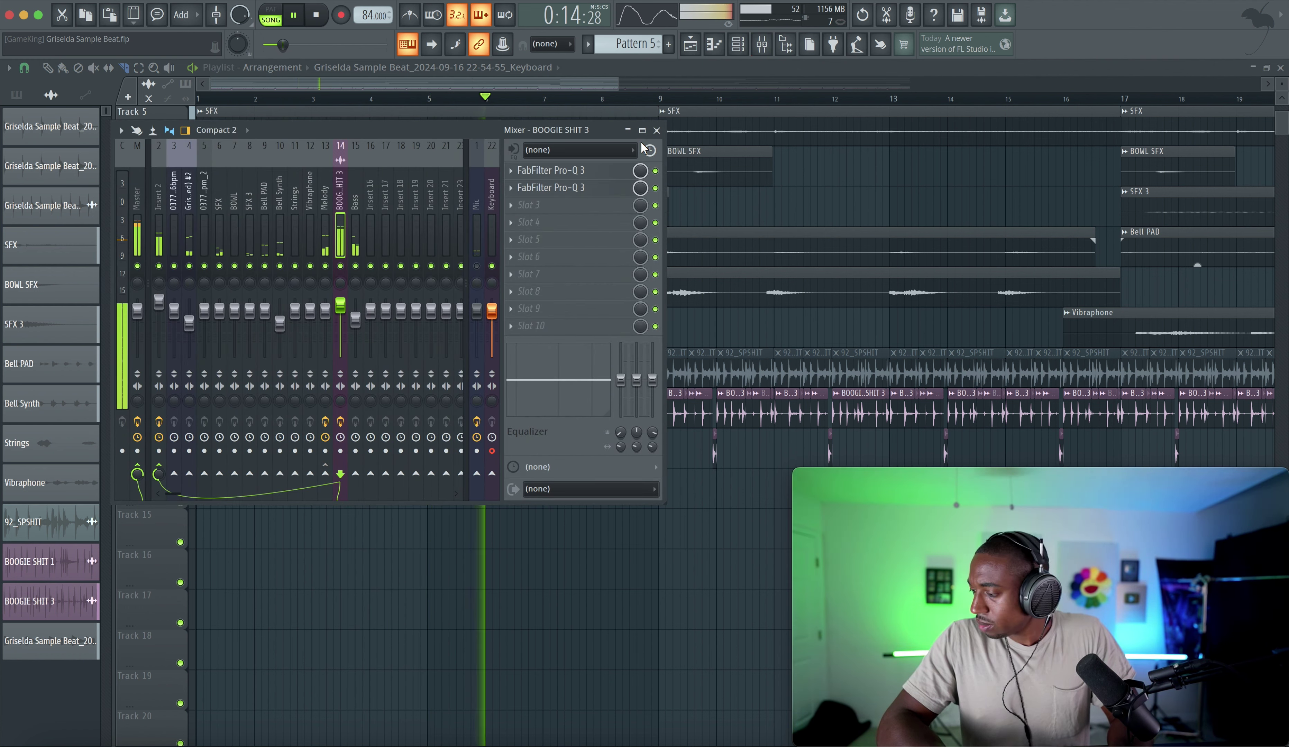
left_click(656, 130)
scroll(552, 259, "down", 2)
scroll(549, 263, "up", 4)
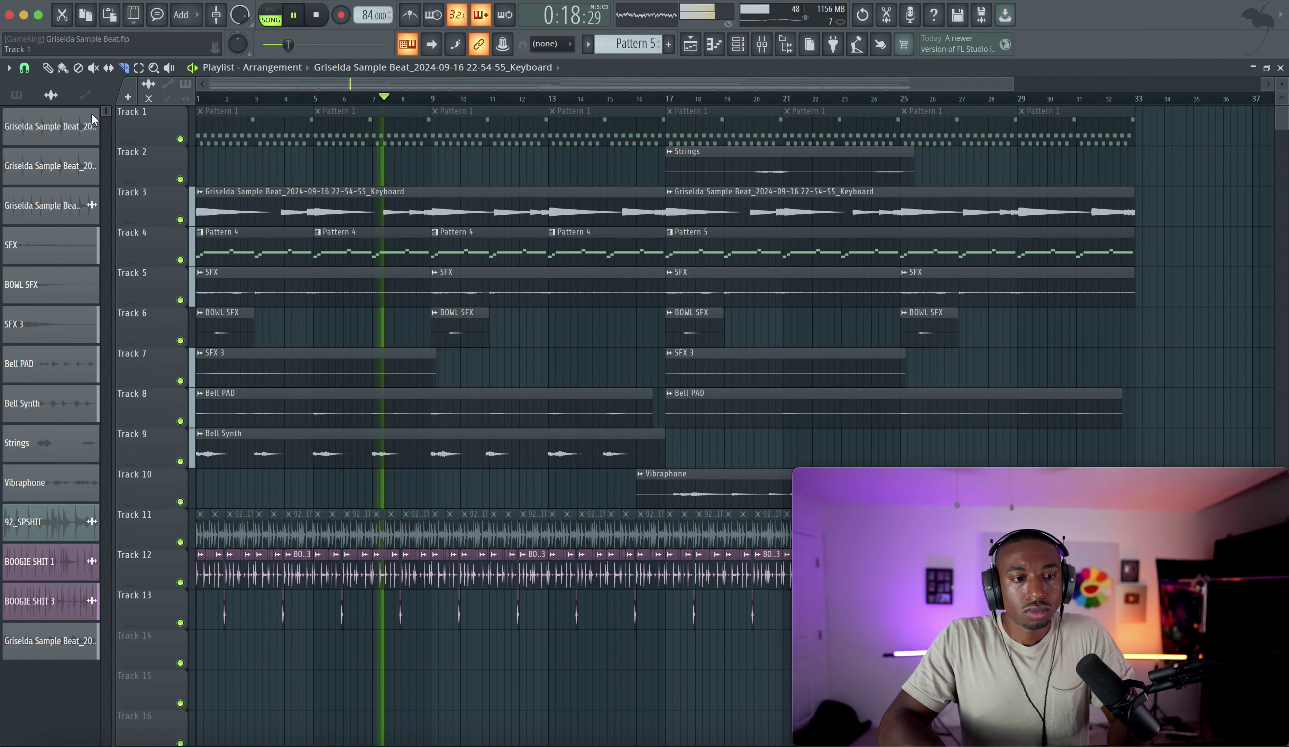
scroll(380, 179, "down", 2)
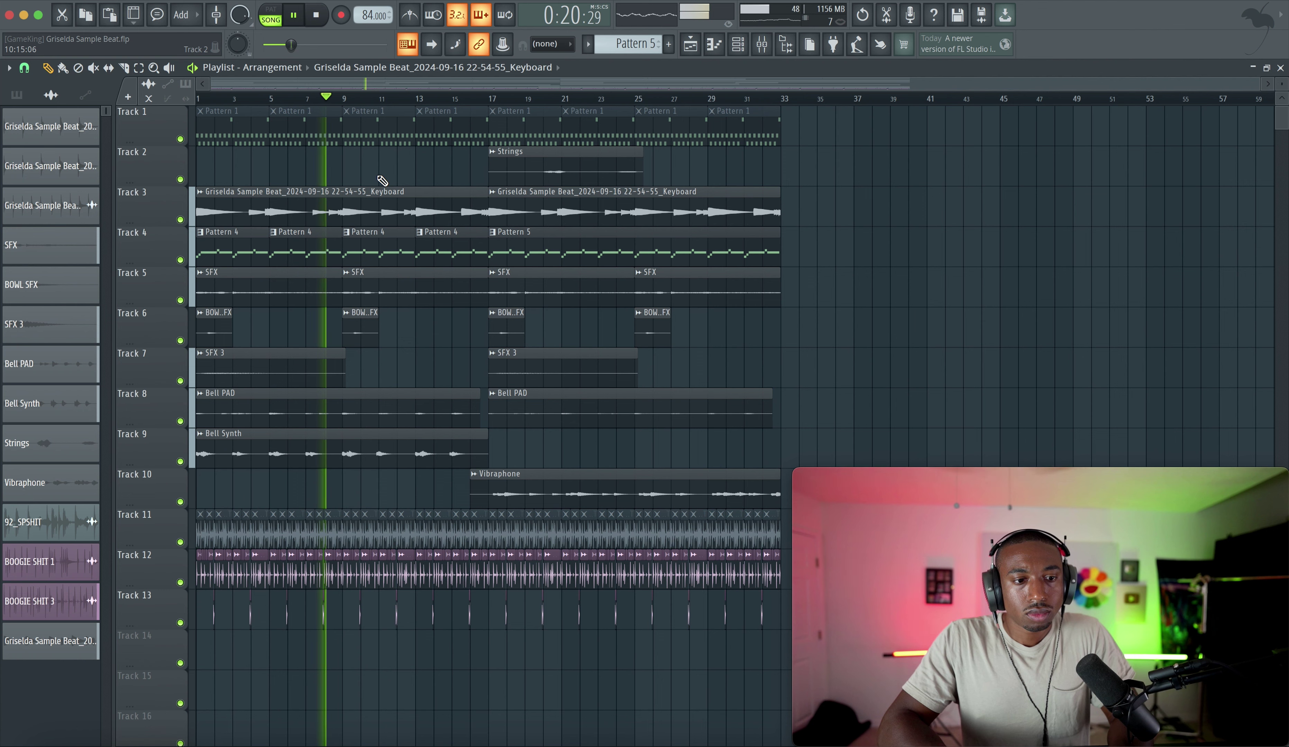
On the Master mixer track, move FabFilter Pro-Q 3 ahead of FabFilter Pro-L 2 in the effect chain.
left_click(763, 50)
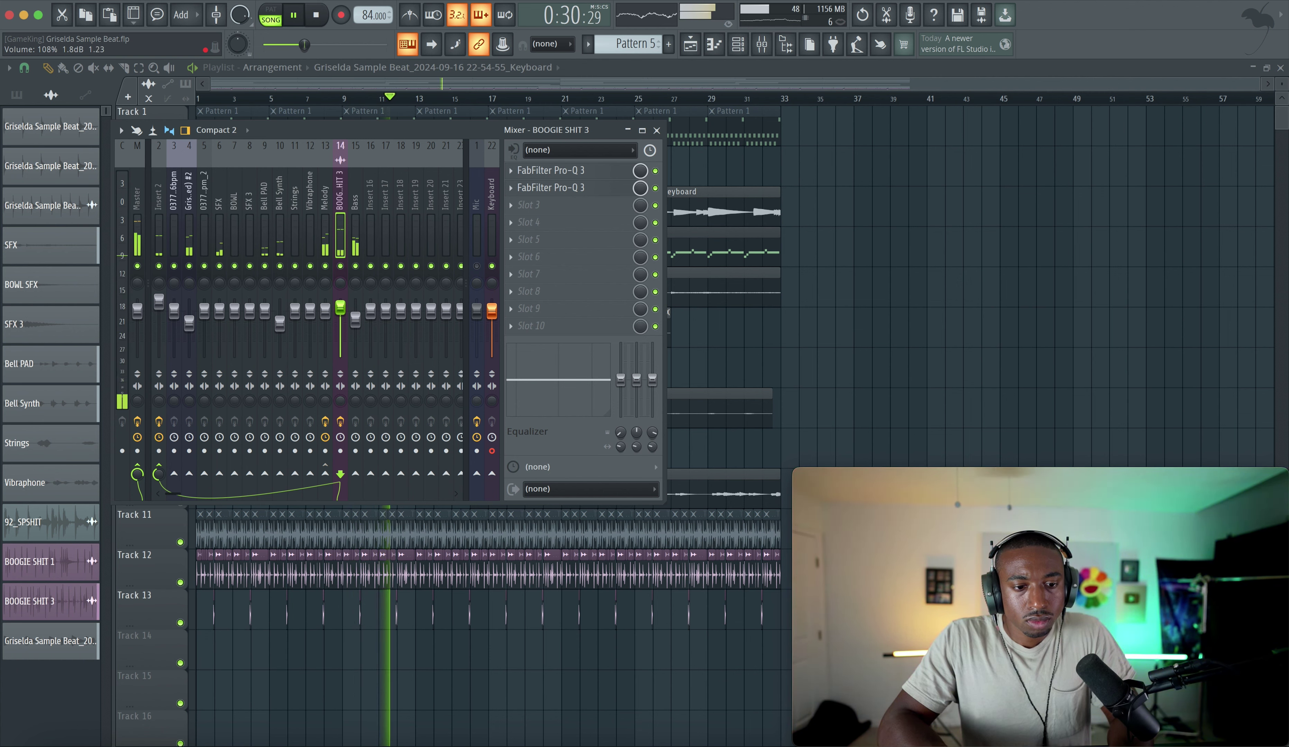
left_click(138, 224)
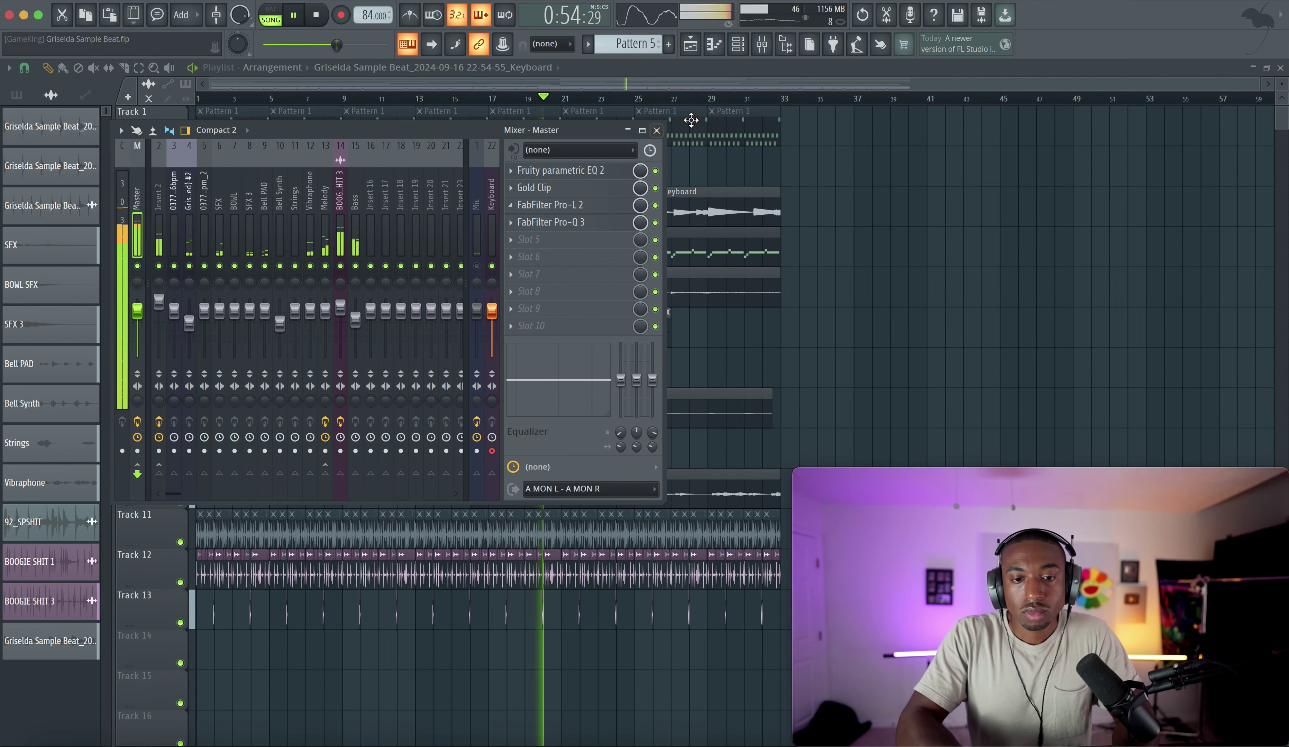
left_click(657, 131)
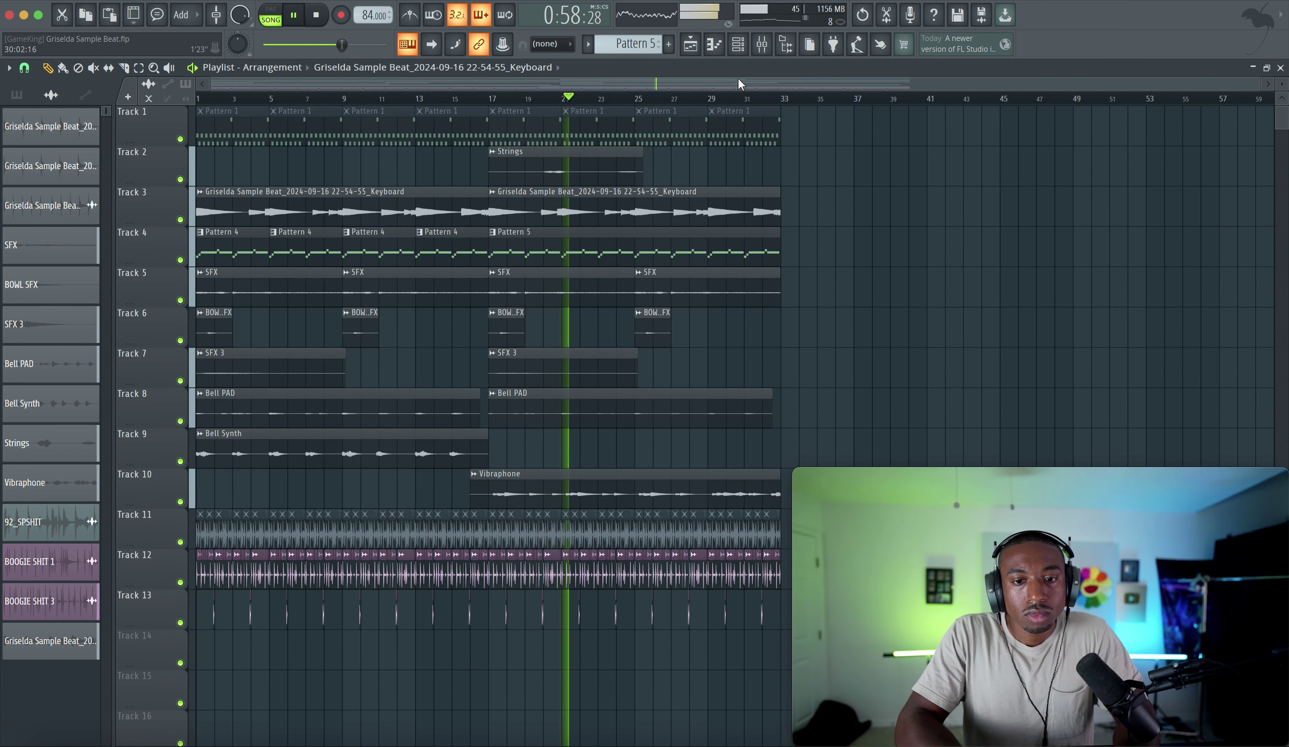
left_click(762, 45)
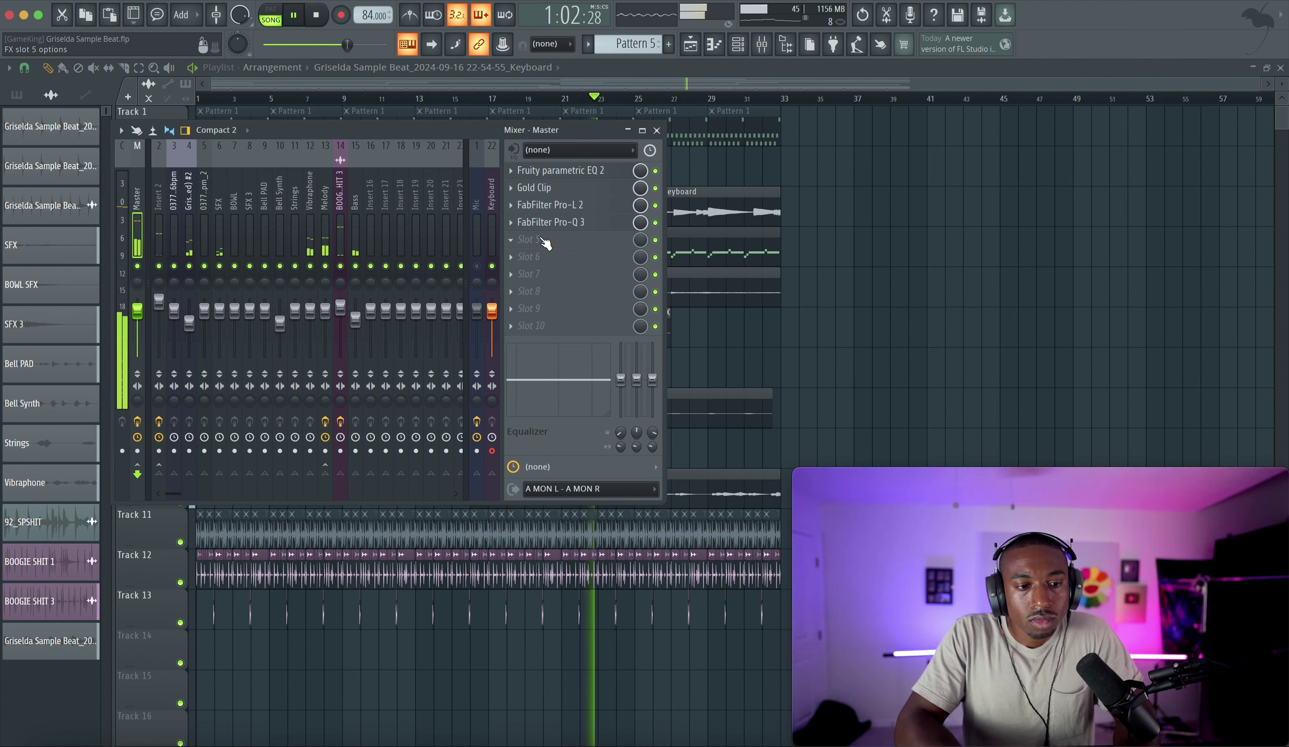
left_click_drag(550, 222, 550, 208)
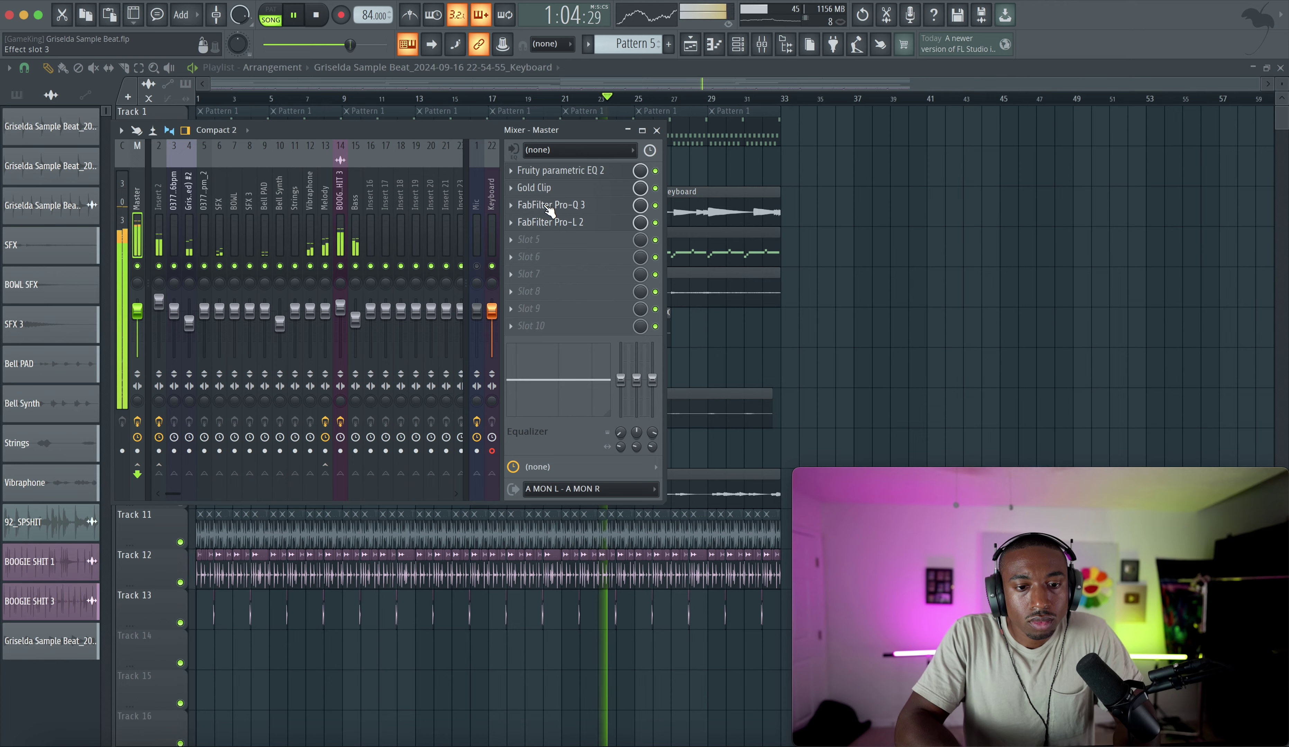
Load the Weiss Deess de-esser on the Master mixer track.
right_click(547, 226)
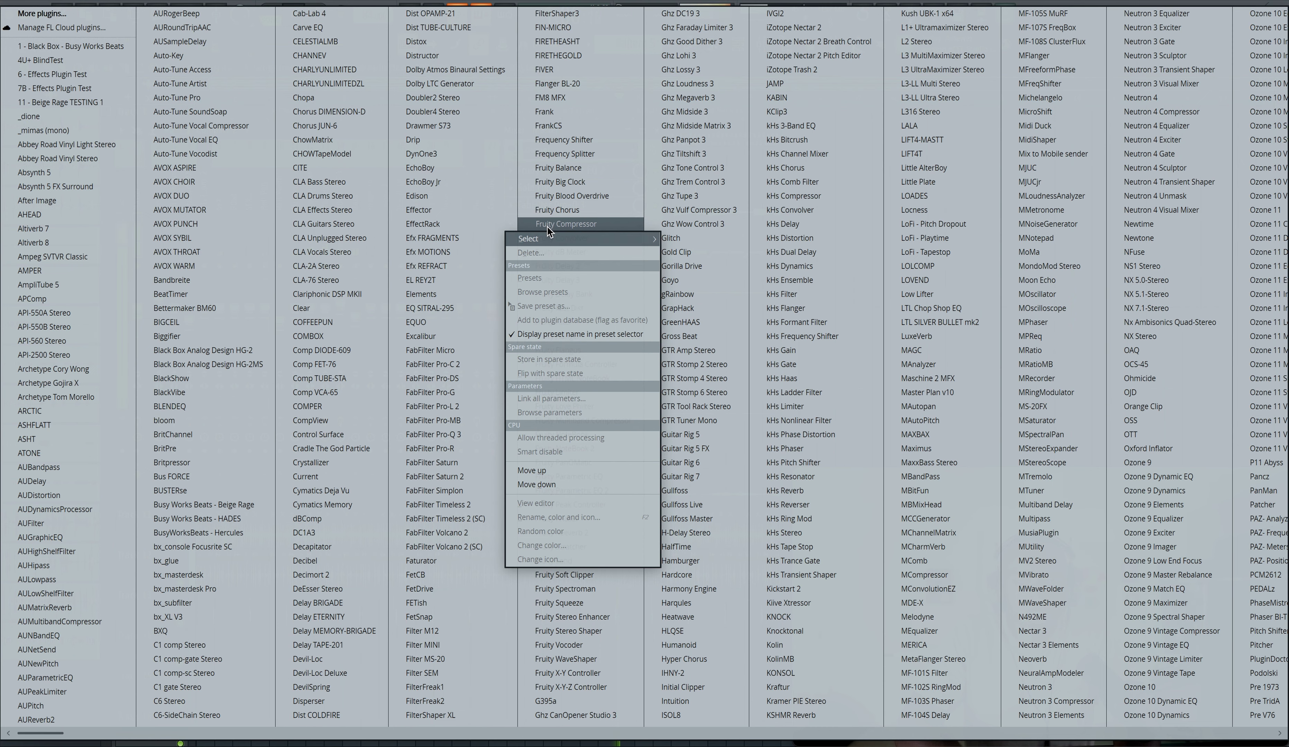
scroll(587, 210, "down", 15)
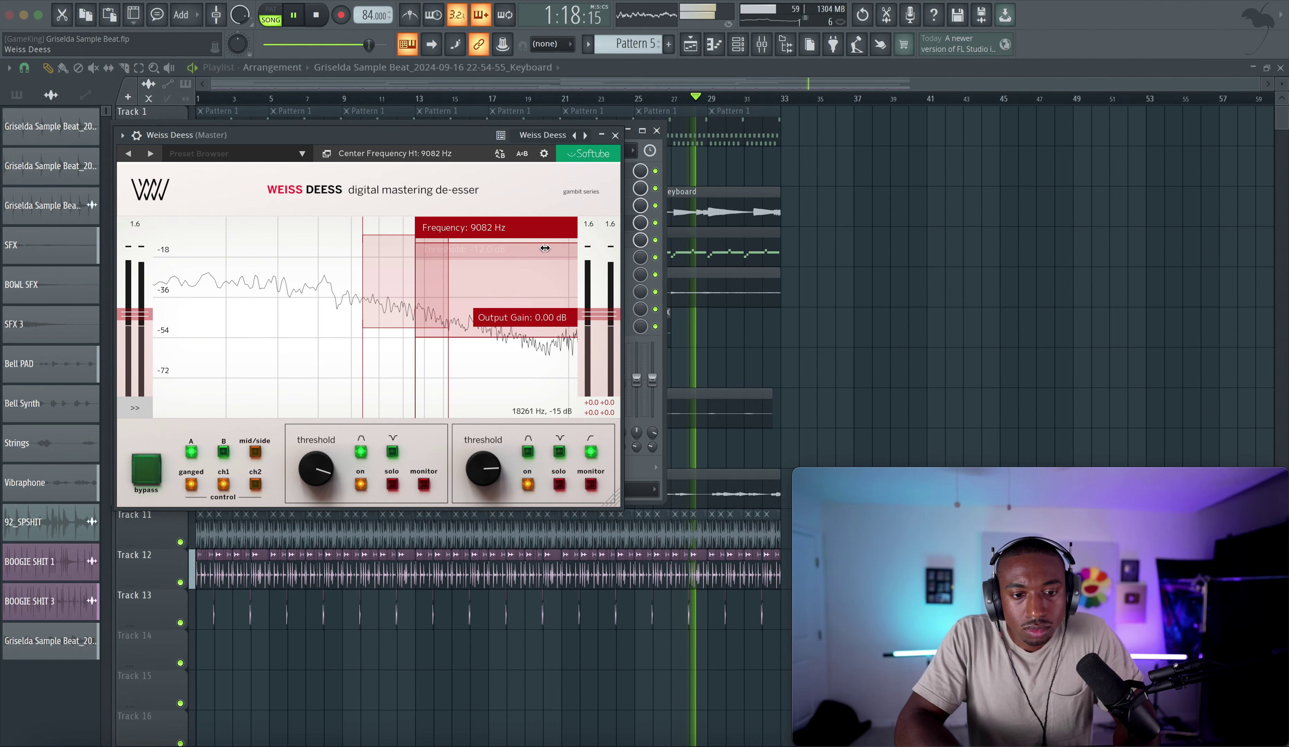
Widen Weiss Deess's first band to 1 octave while soloing it, and bring its threshold down to about -36 dB.
left_click(391, 485)
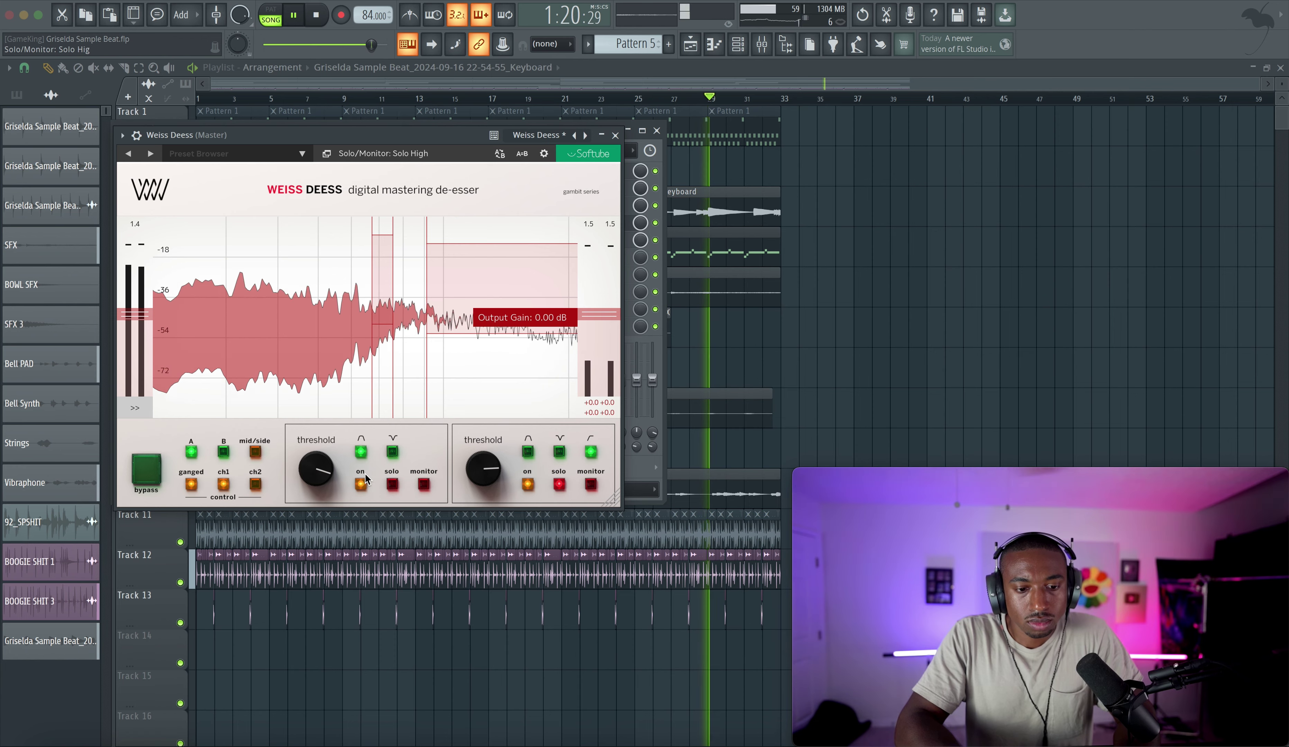
left_click_drag(321, 471, 322, 480)
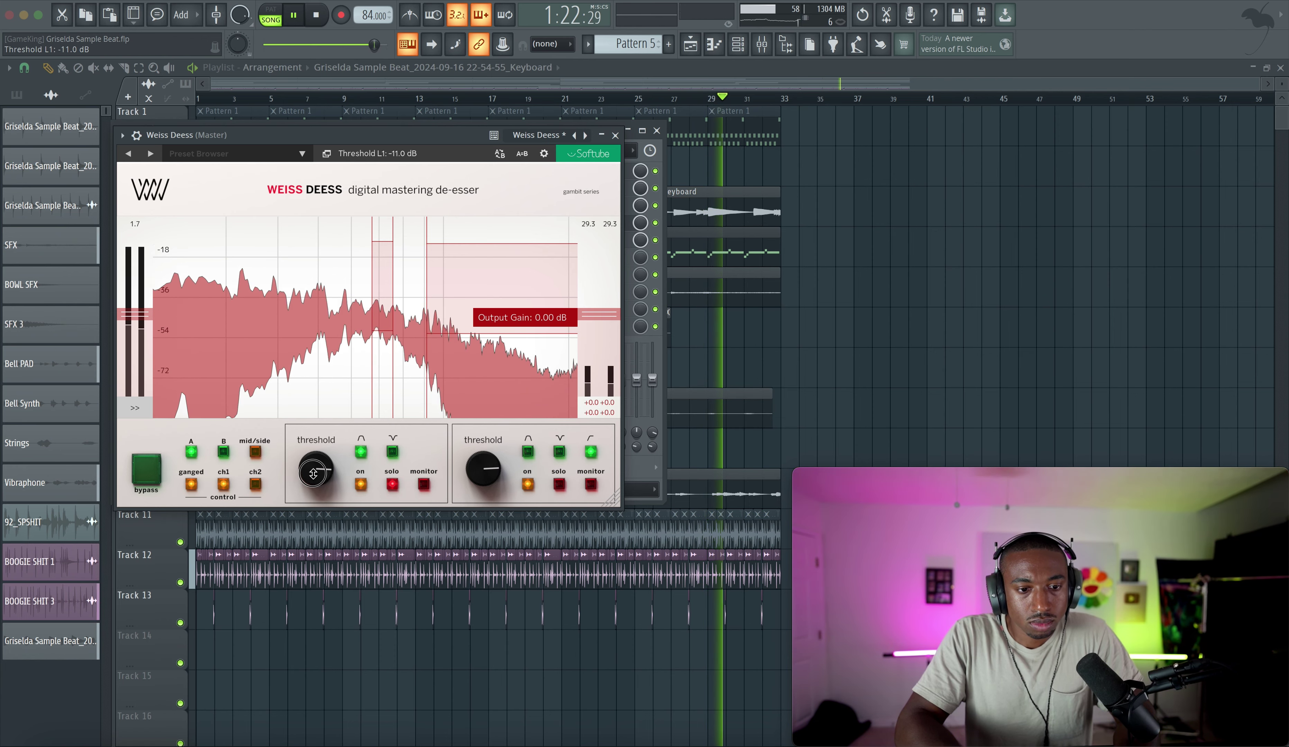
left_click_drag(377, 385, 381, 329)
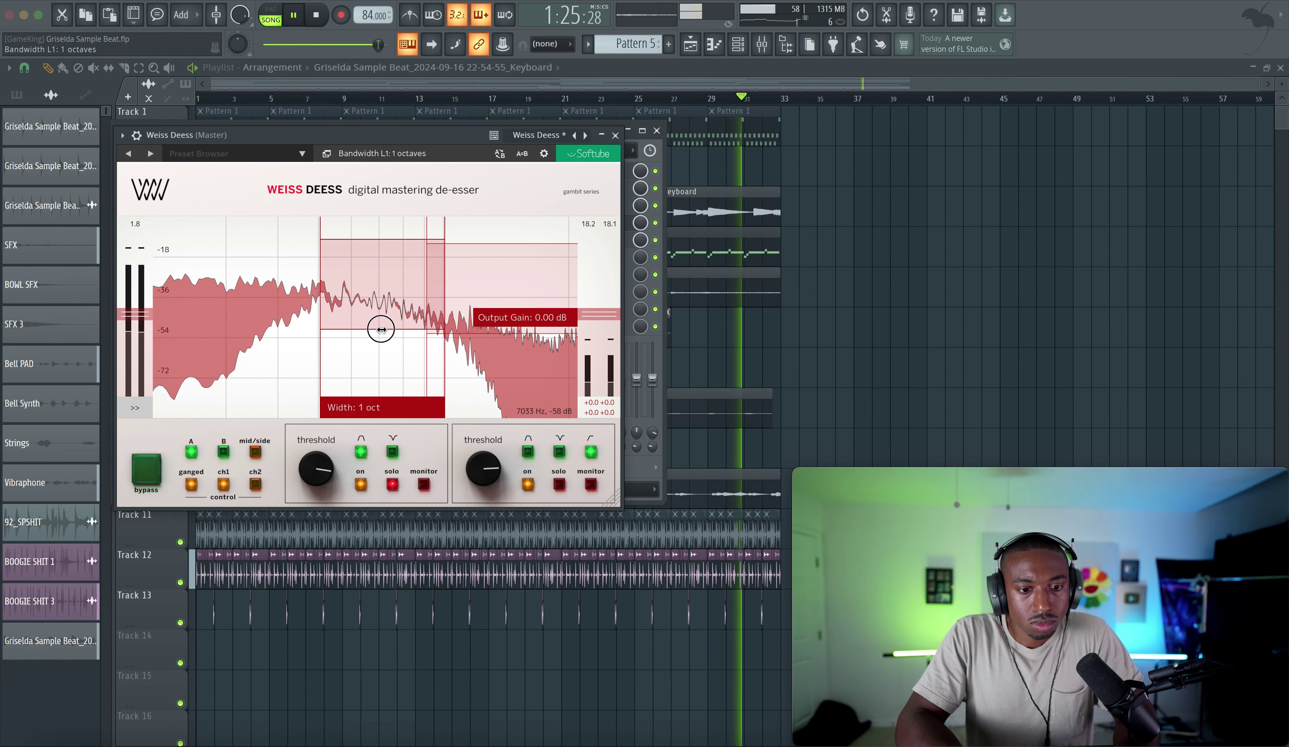
left_click(393, 485)
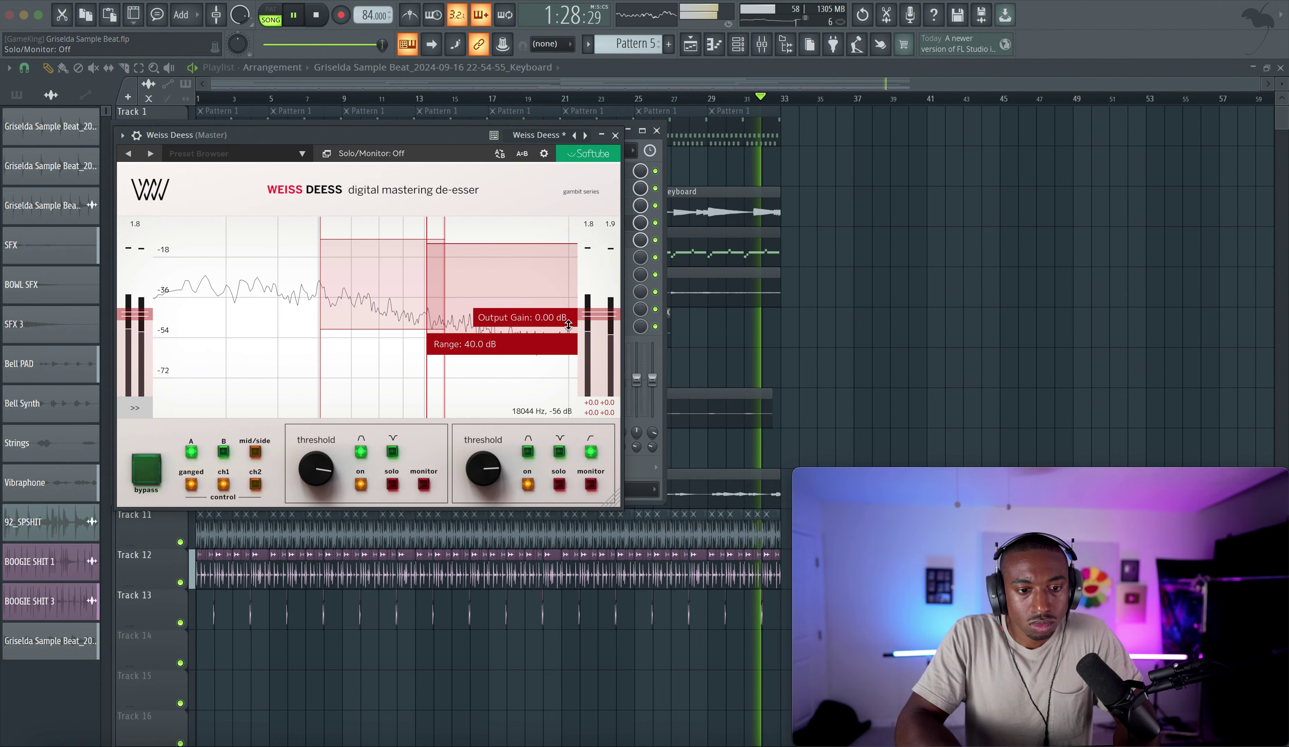
left_click_drag(318, 470, 331, 531)
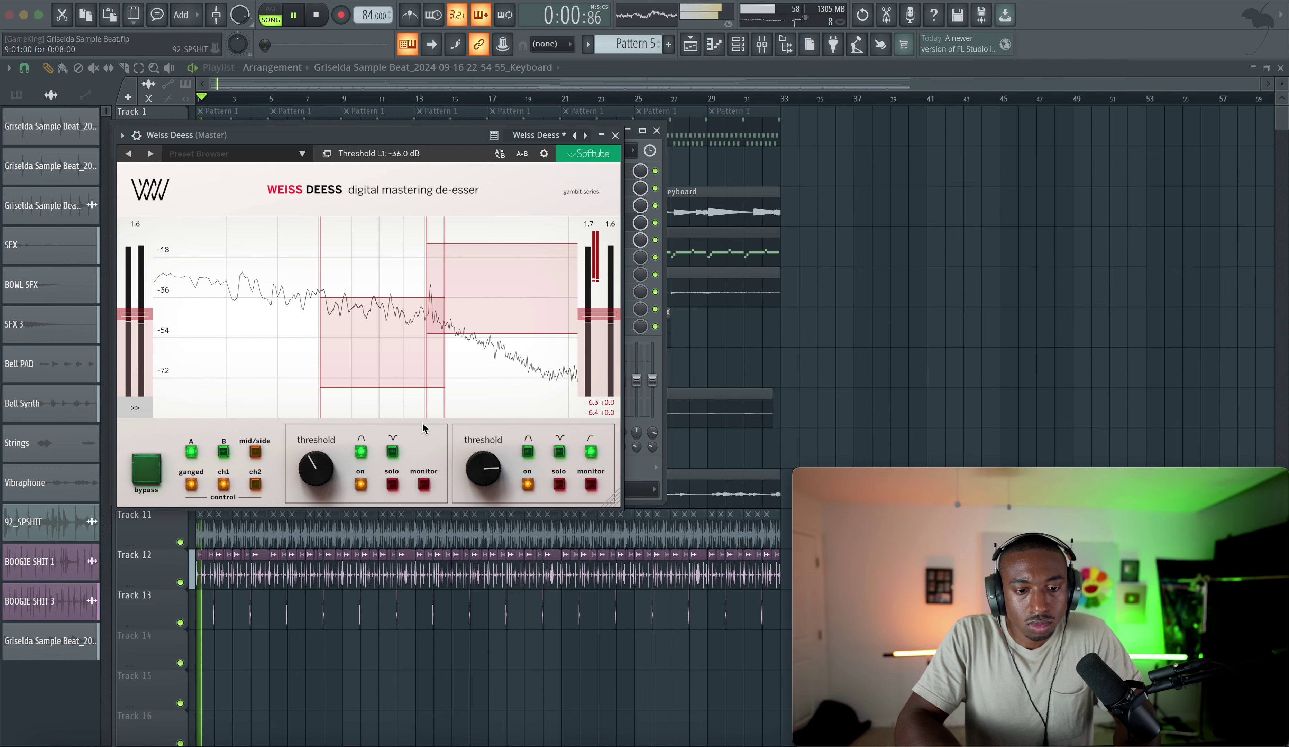
left_click_drag(325, 470, 326, 480)
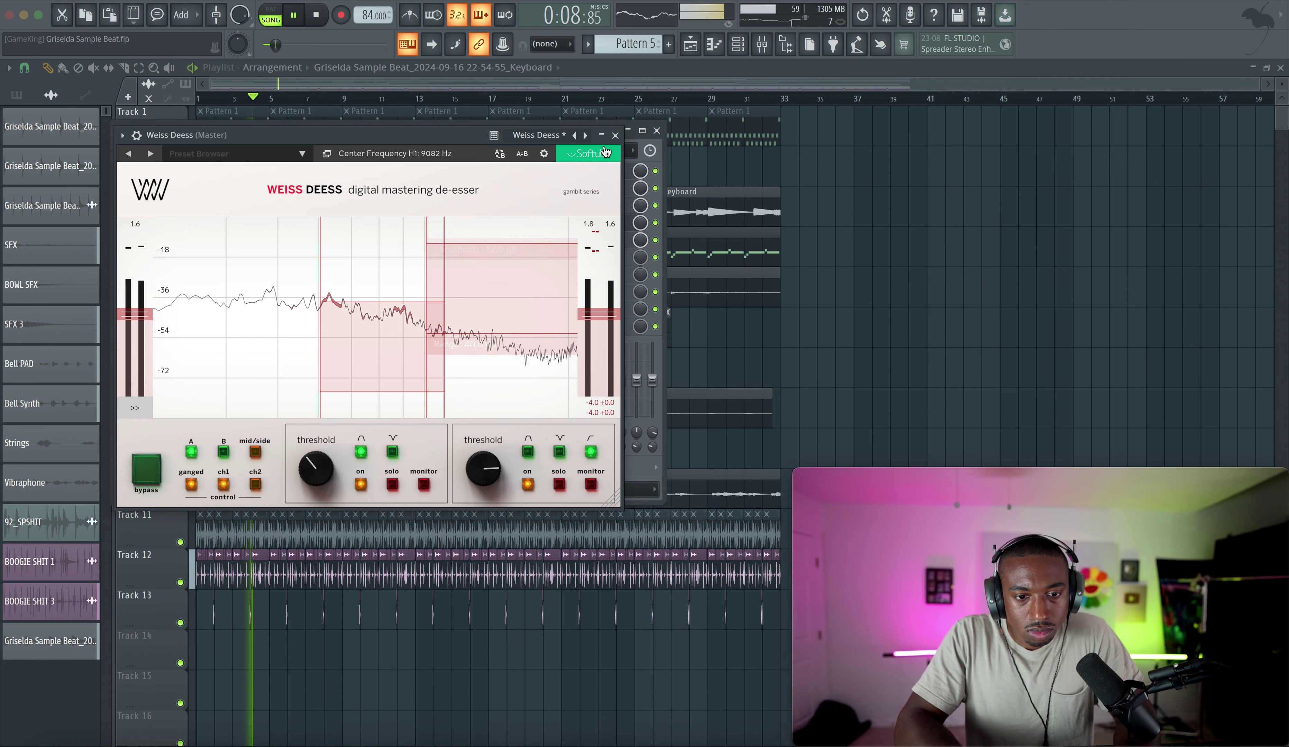
Close Weiss Deess and load Weiss DS1-MK3 ahead of FabFilter Pro-L 2 on the Master mixer track.
left_click(615, 135)
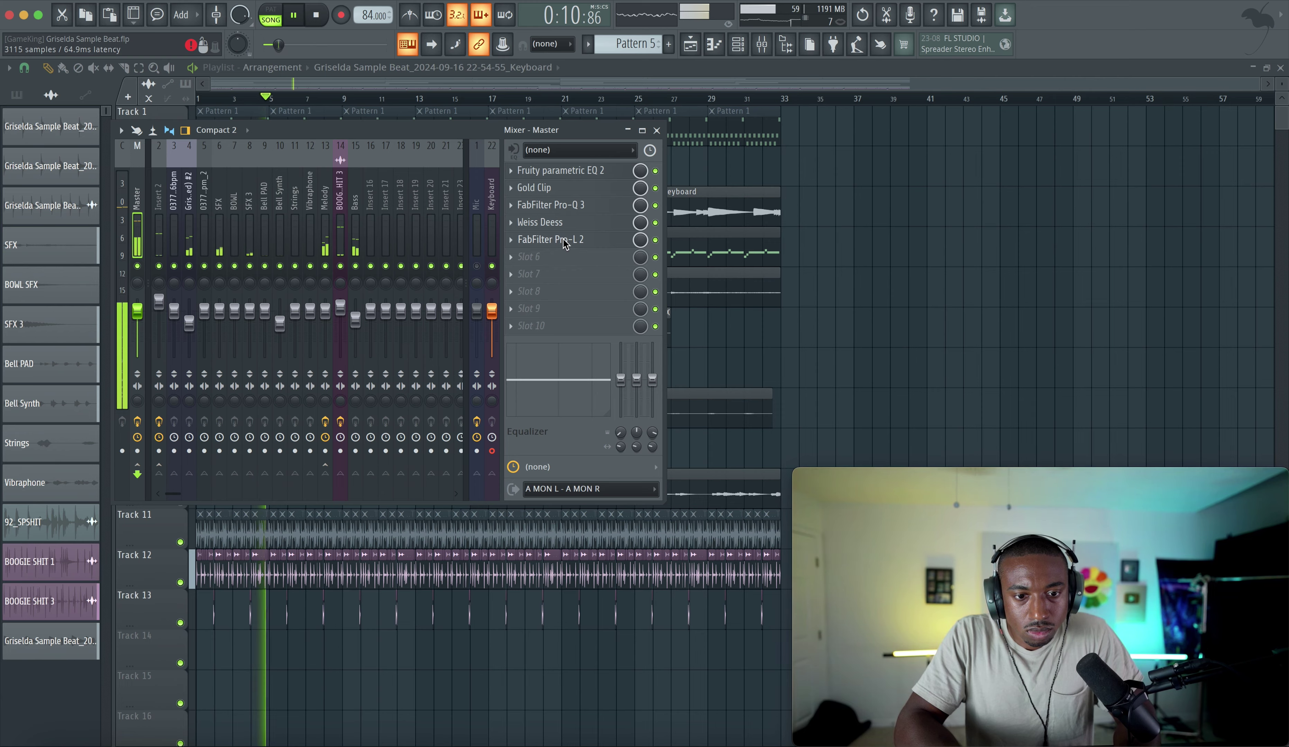
right_click(564, 239)
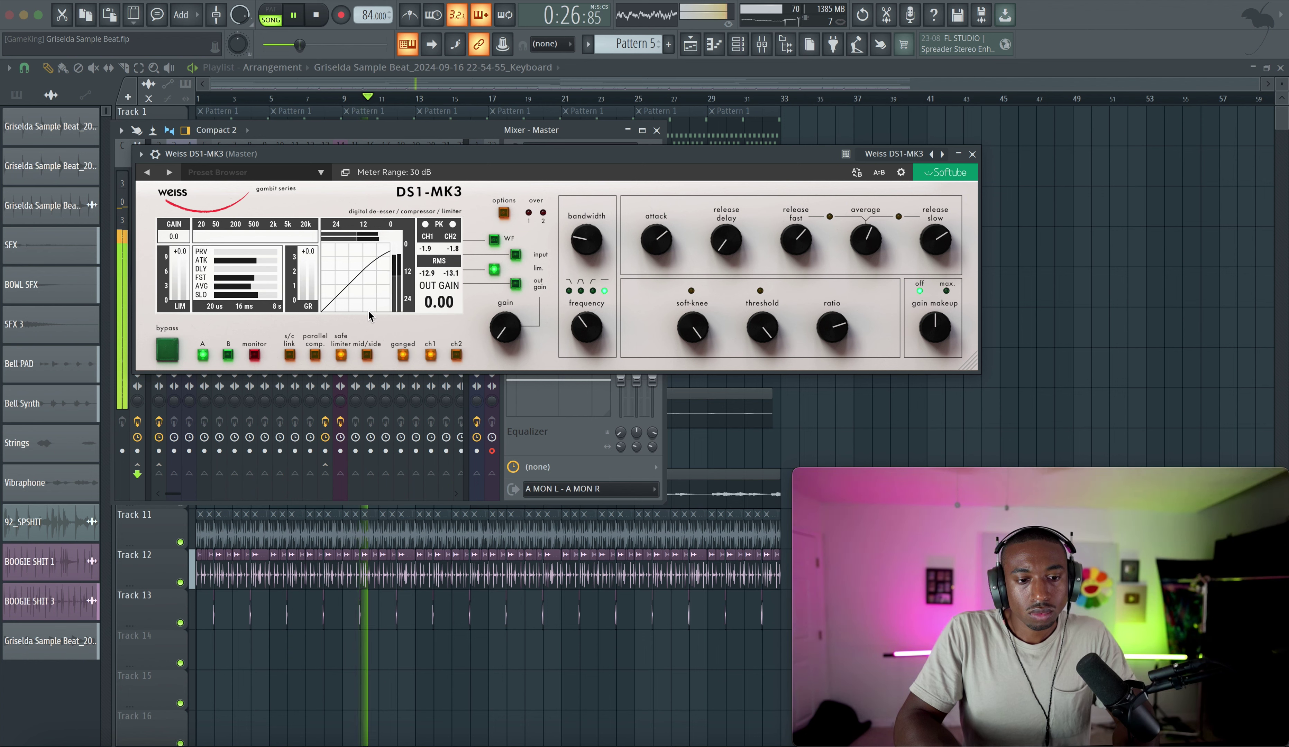
Switch the DS1-MK3 filter to band-pass, adjust its frequency while monitoring, and lower the threshold to about -22 dB.
left_click(254, 356)
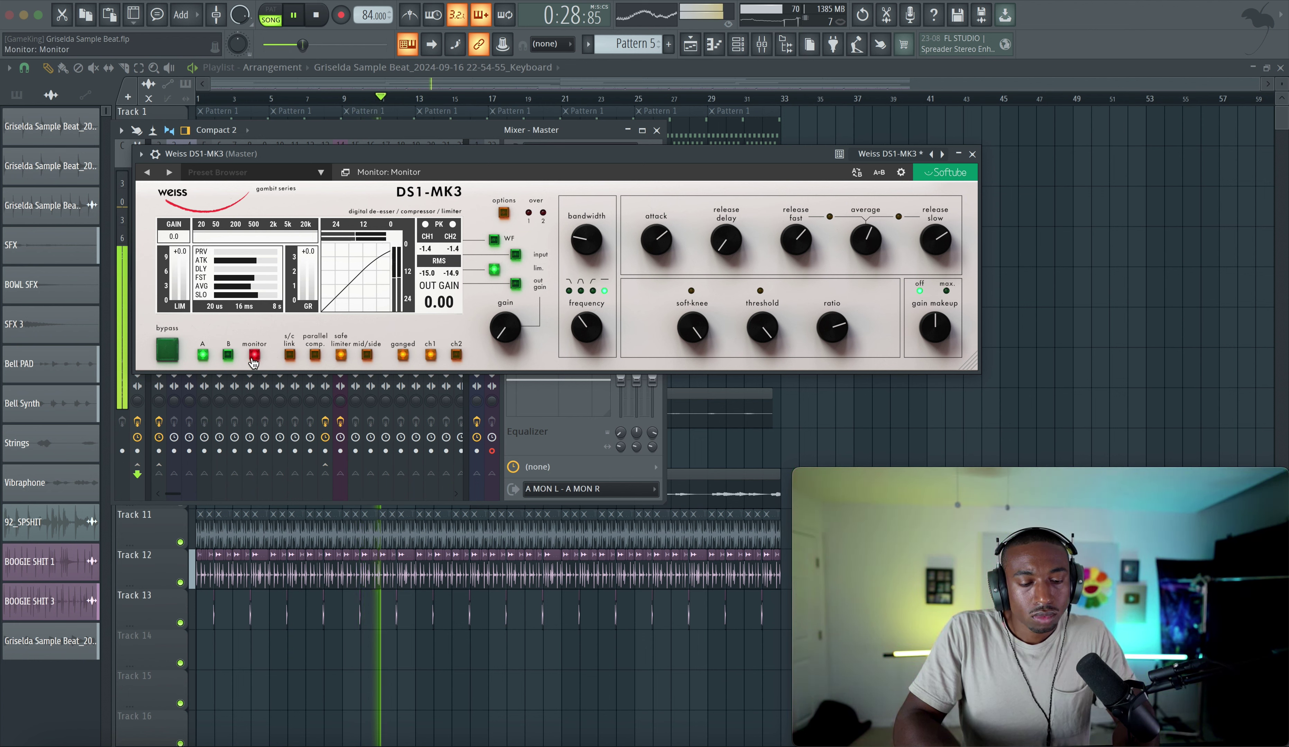
left_click(495, 244)
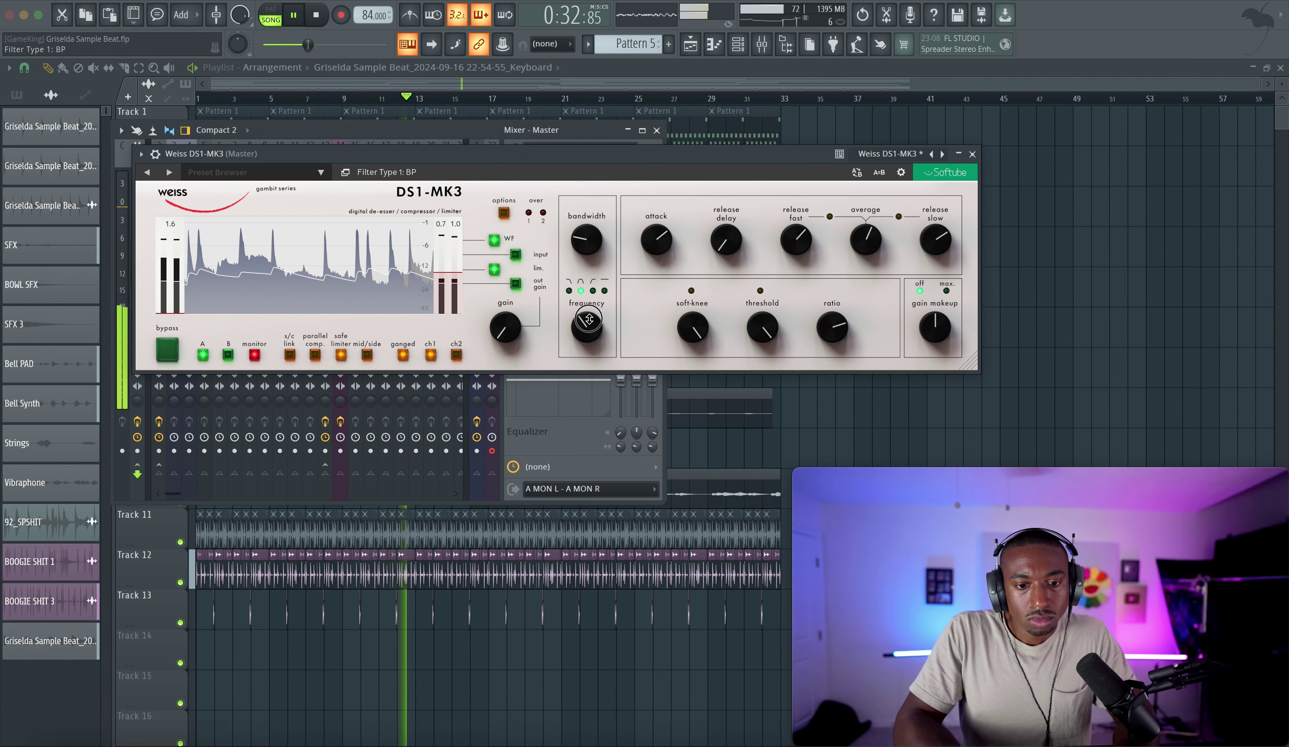
left_click_drag(589, 319, 581, 288)
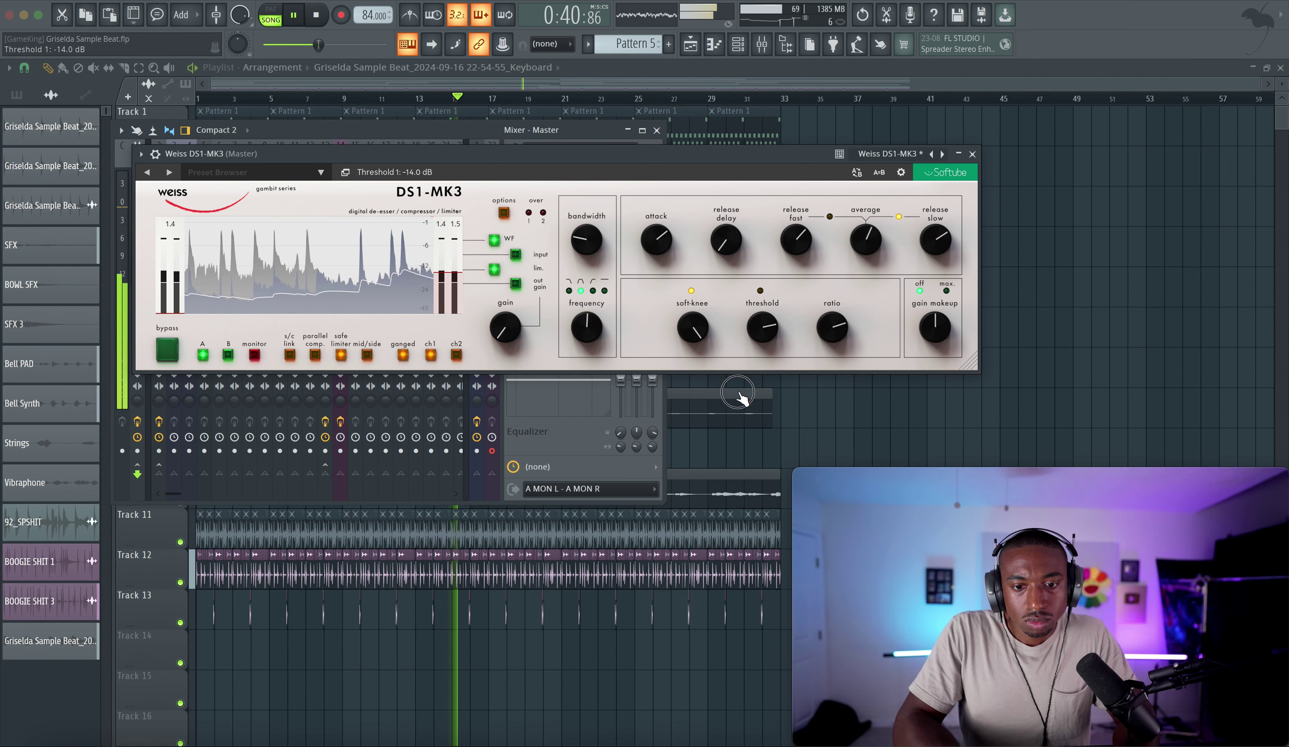
left_click_drag(730, 431, 730, 438)
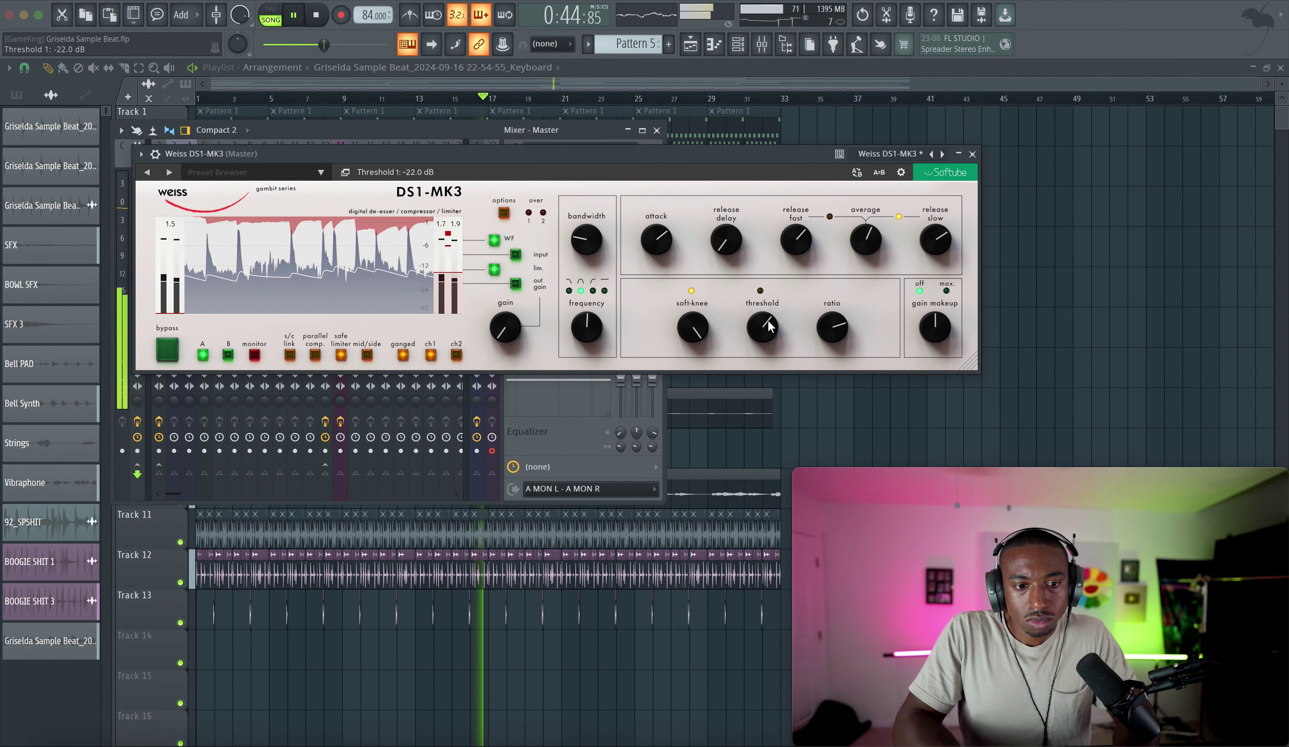
left_click_drag(767, 325, 770, 317)
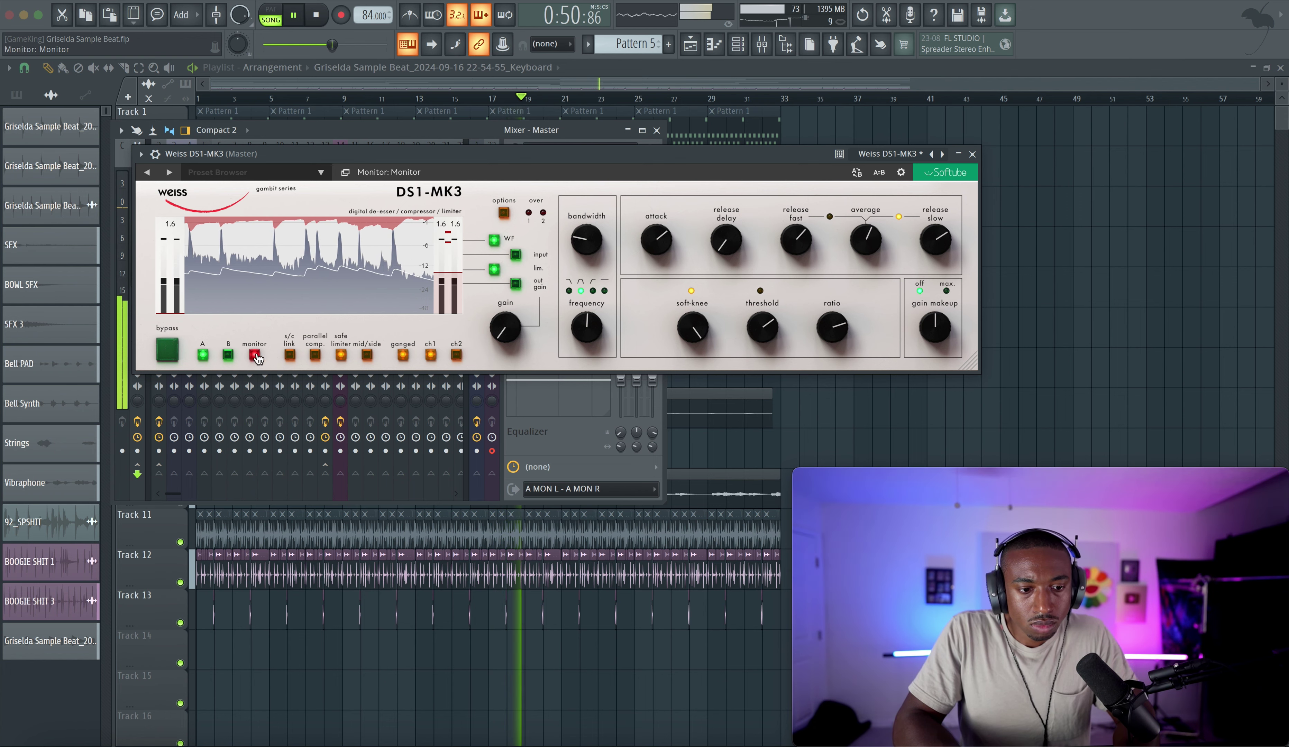
left_click_drag(589, 328, 592, 292)
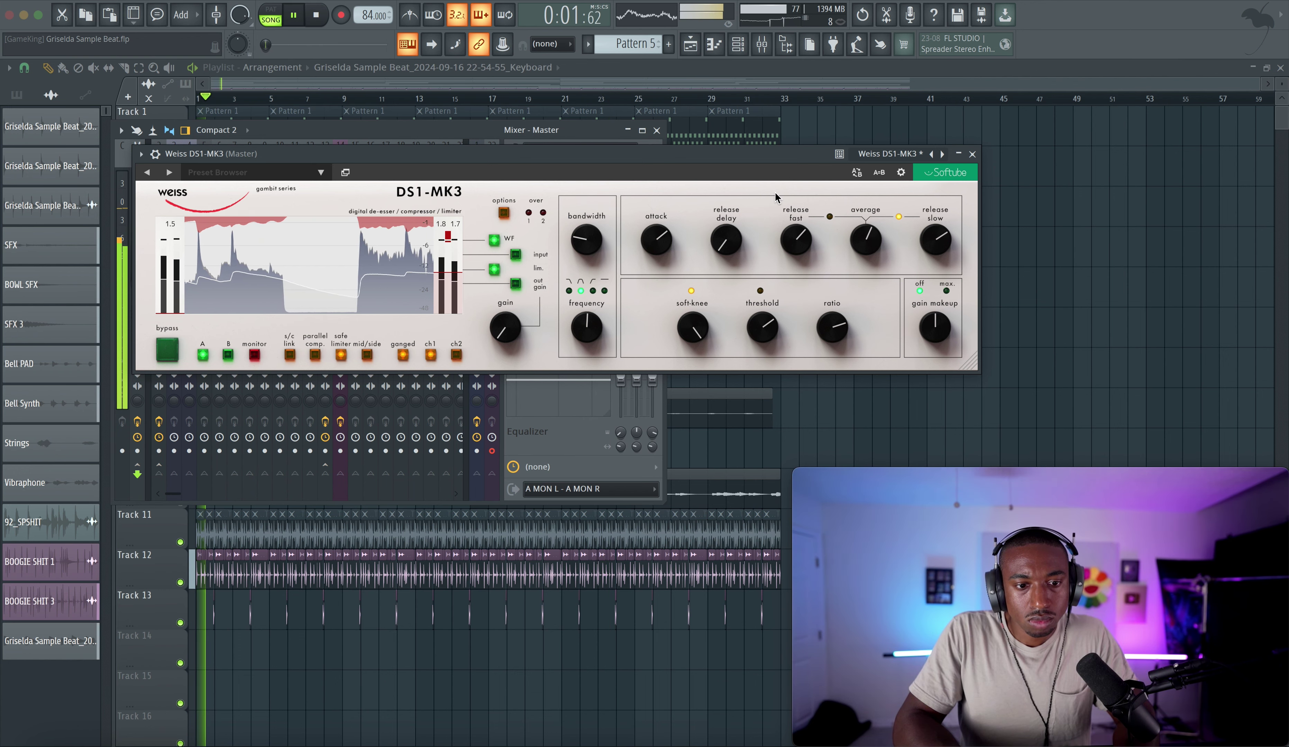
left_click(971, 155)
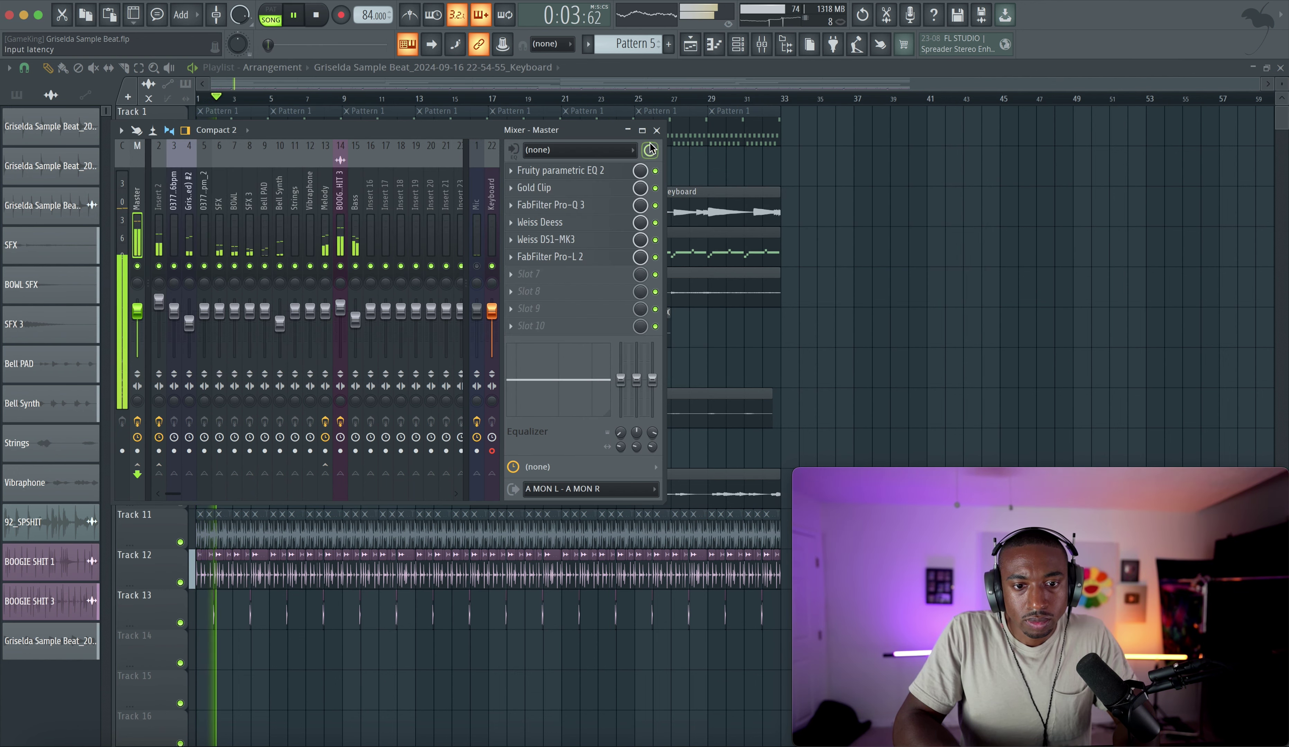
Bypass Gold Clip on the Master track and move FabFilter Pro-Q 3 and the plugins after it down to free slot 3.
left_click(656, 129)
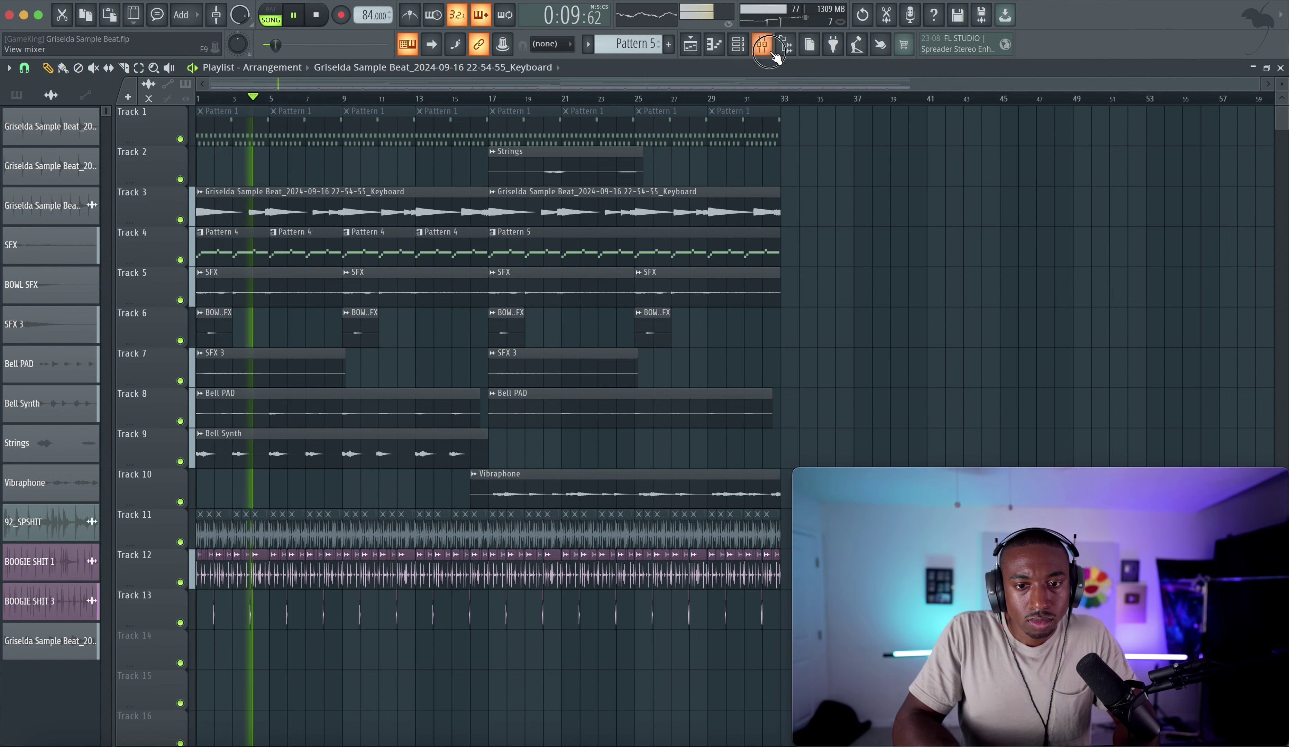
left_click(762, 45)
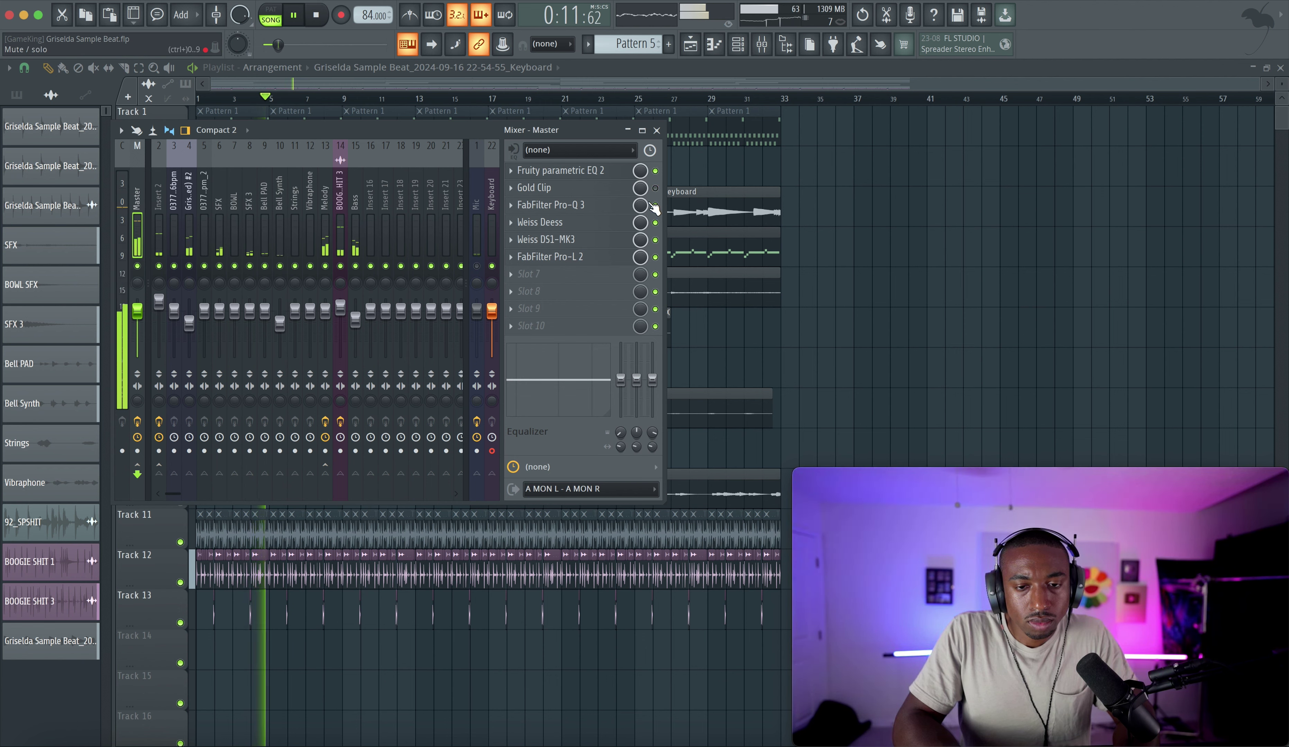
mouse_move(569, 259)
left_mouse_down()
mouse_move(568, 277)
mouse_move(569, 250)
mouse_move(568, 274)
mouse_move(575, 263)
left_mouse_up()
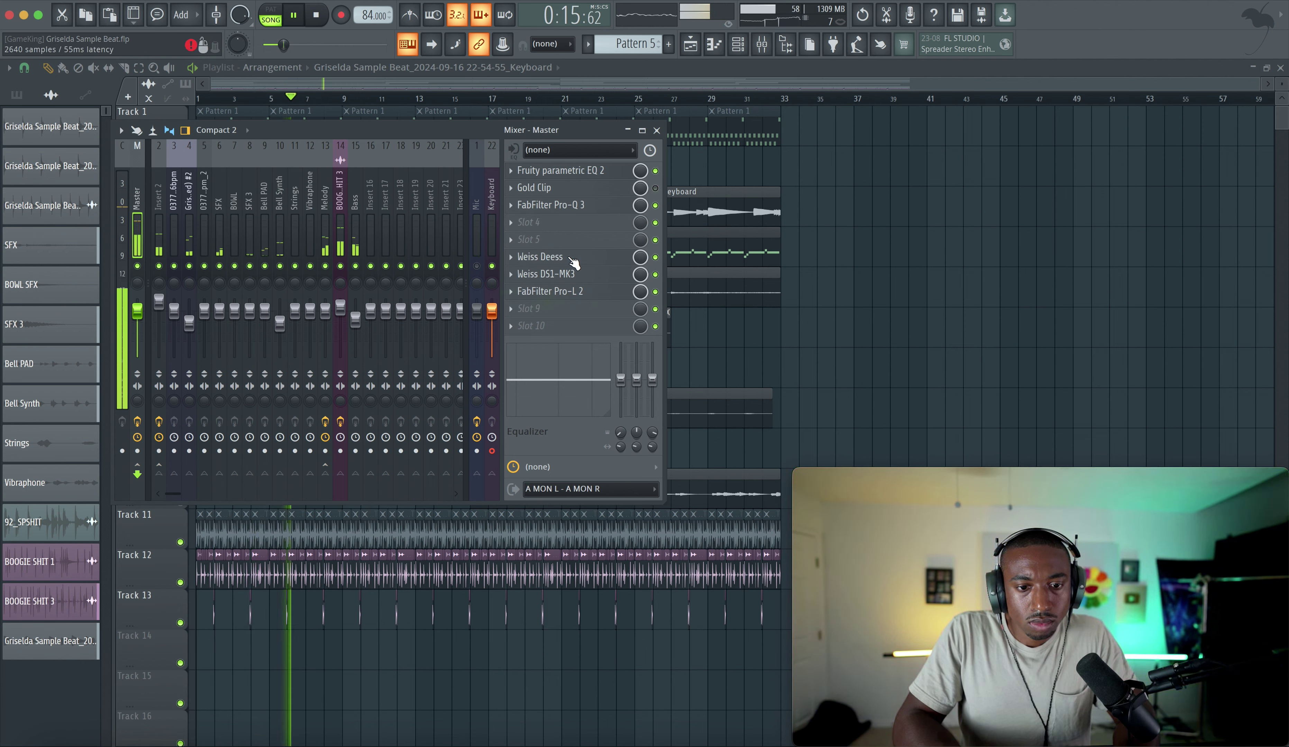
left_click(570, 221)
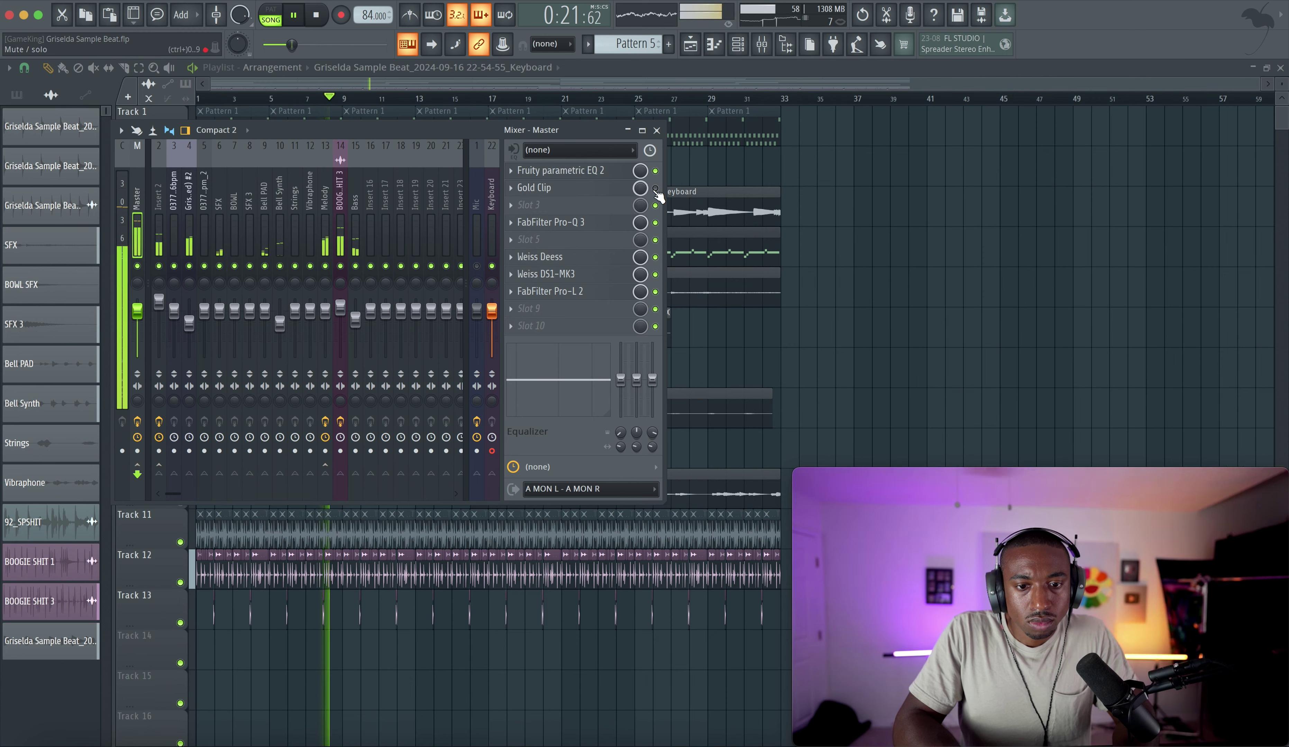
left_click(656, 188)
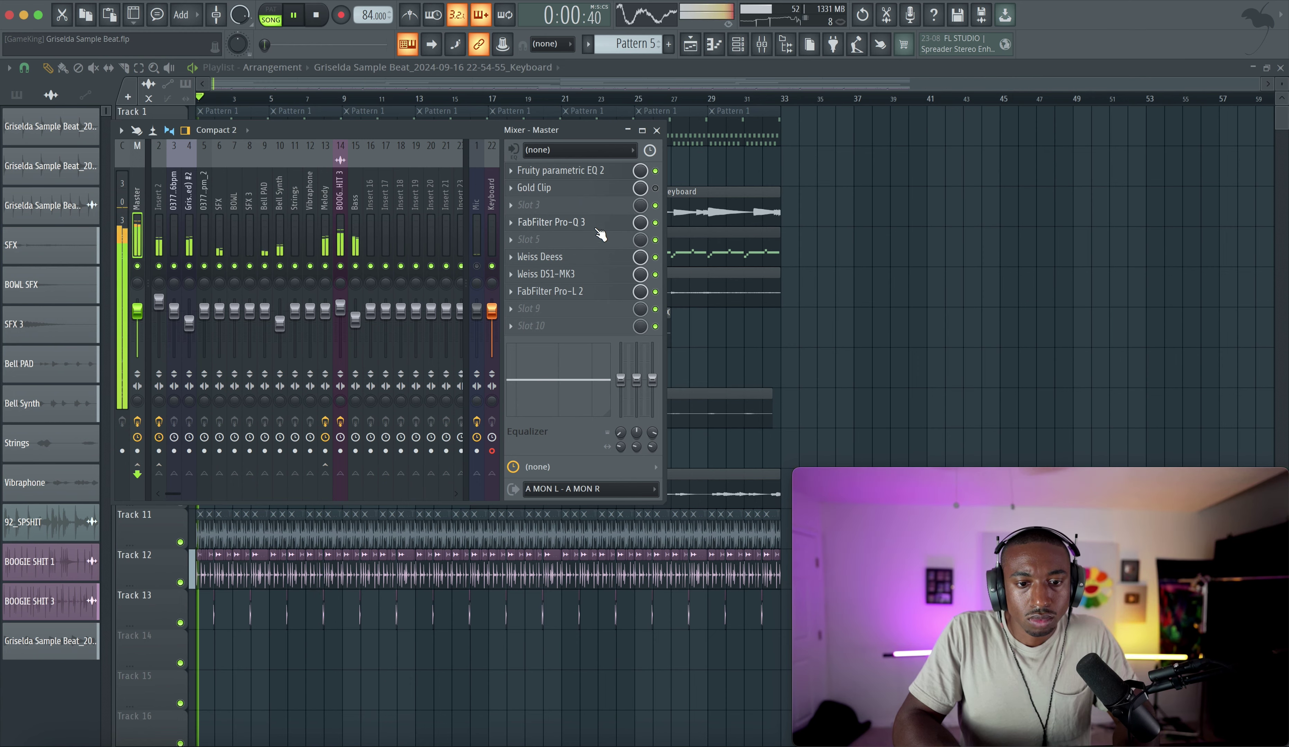
Load the StandardCLIP plugin in slot 3 of the Master track, between Gold Clip and FabFilter Pro-Q 3.
left_click(556, 204)
scroll(556, 204, "down", 6)
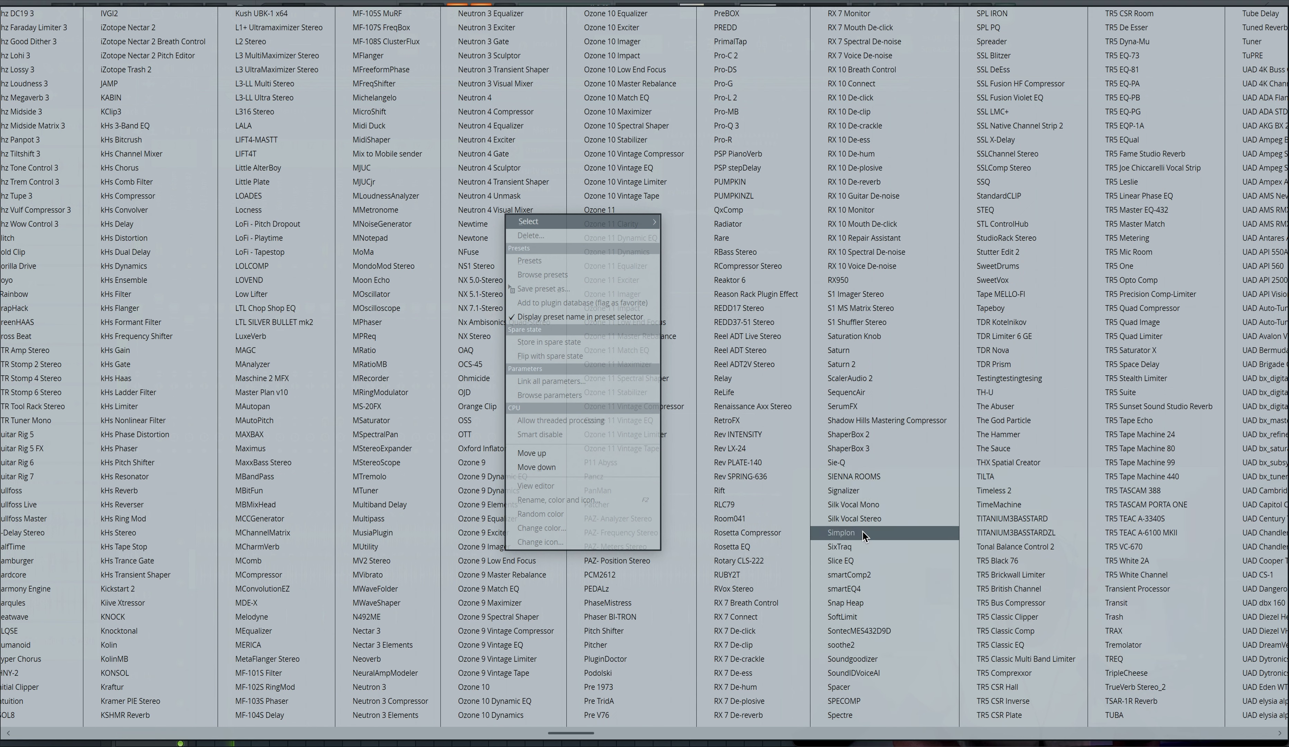
left_click(1007, 264)
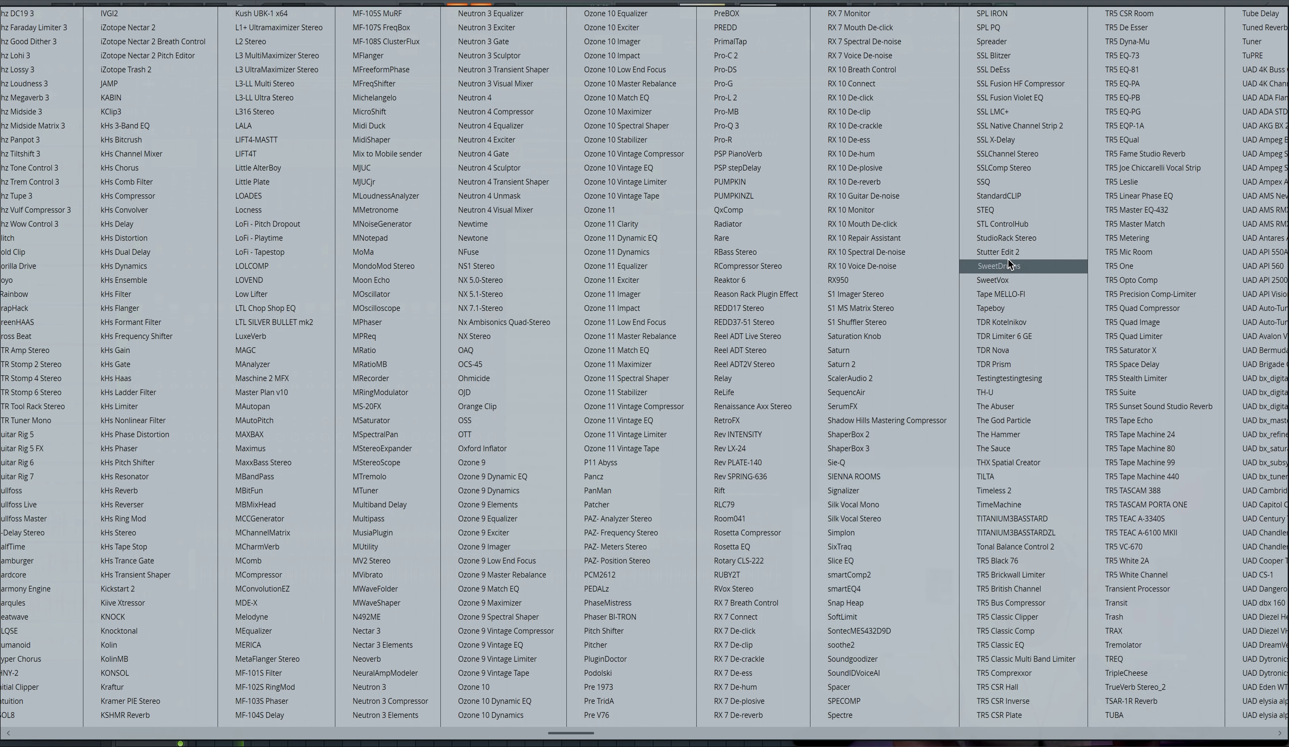
left_click(994, 196)
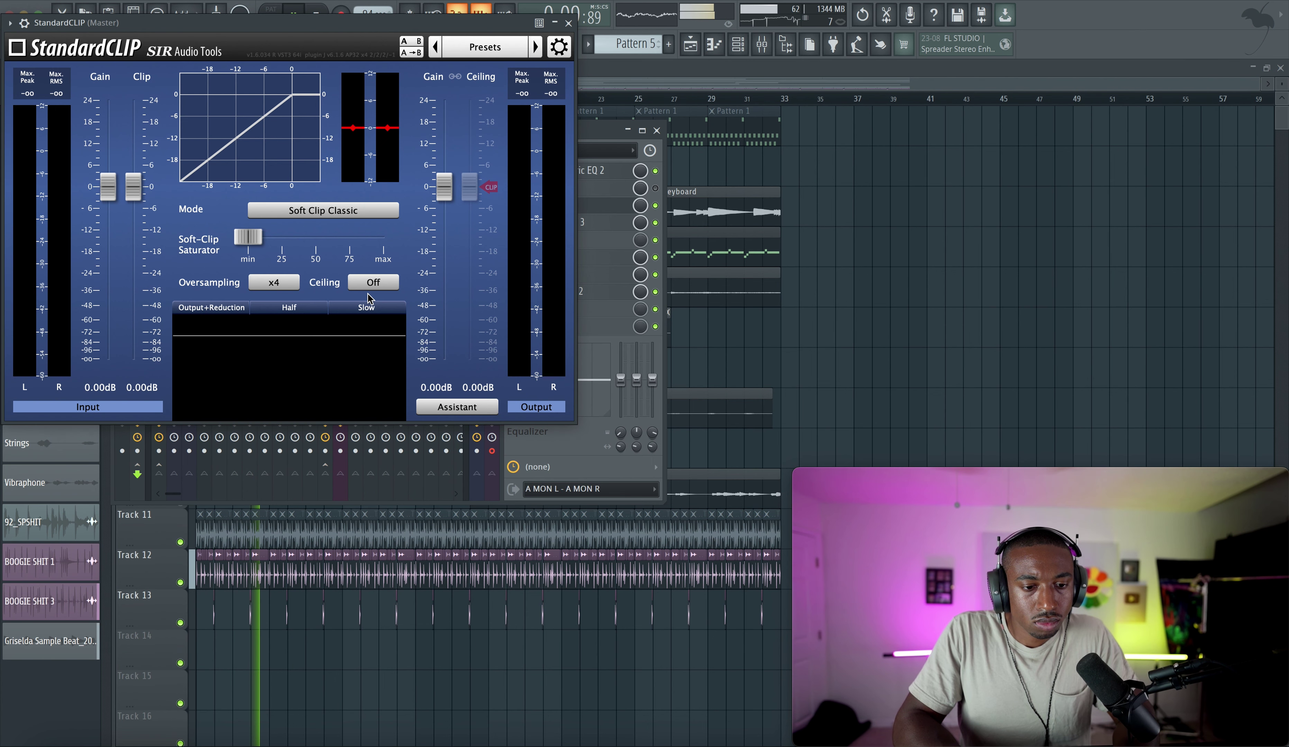
Set StandardCLIP's soft-clip saturator to about 65% and its clip level to -2.00 dB.
left_click_drag(256, 237, 360, 240)
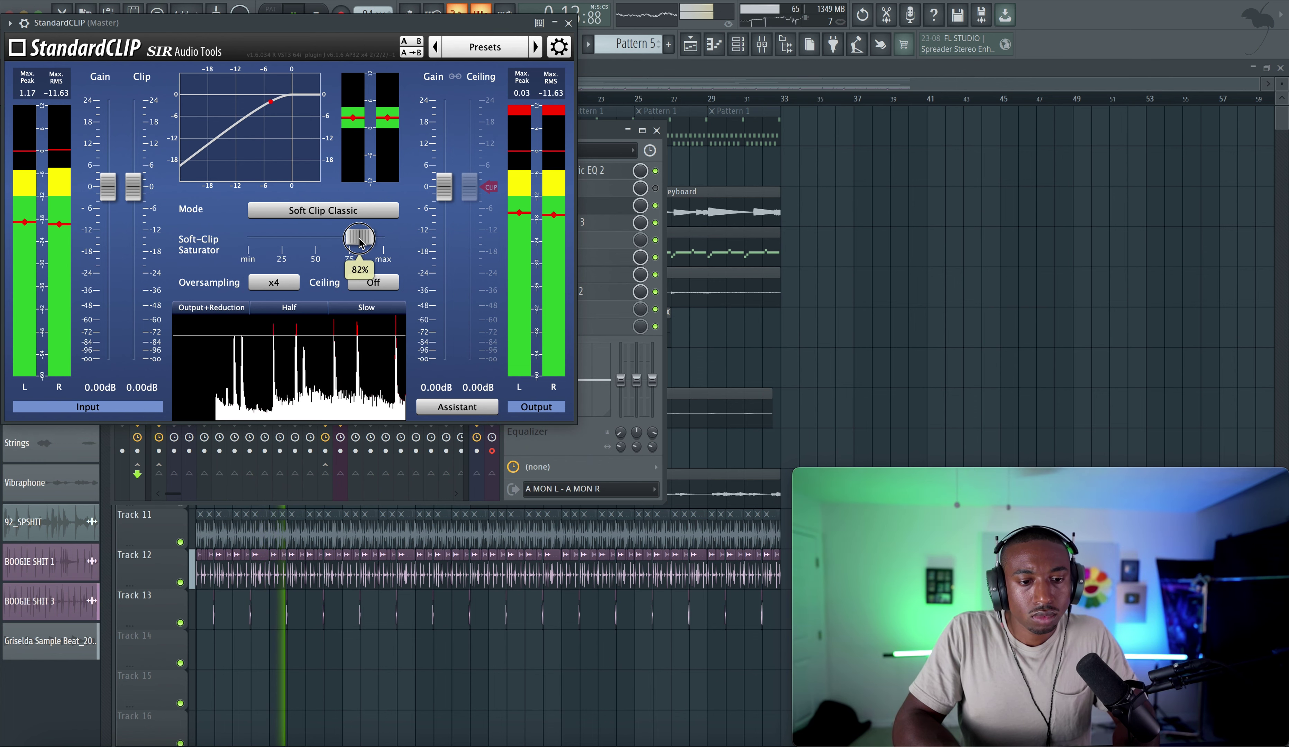
mouse_move(366, 241)
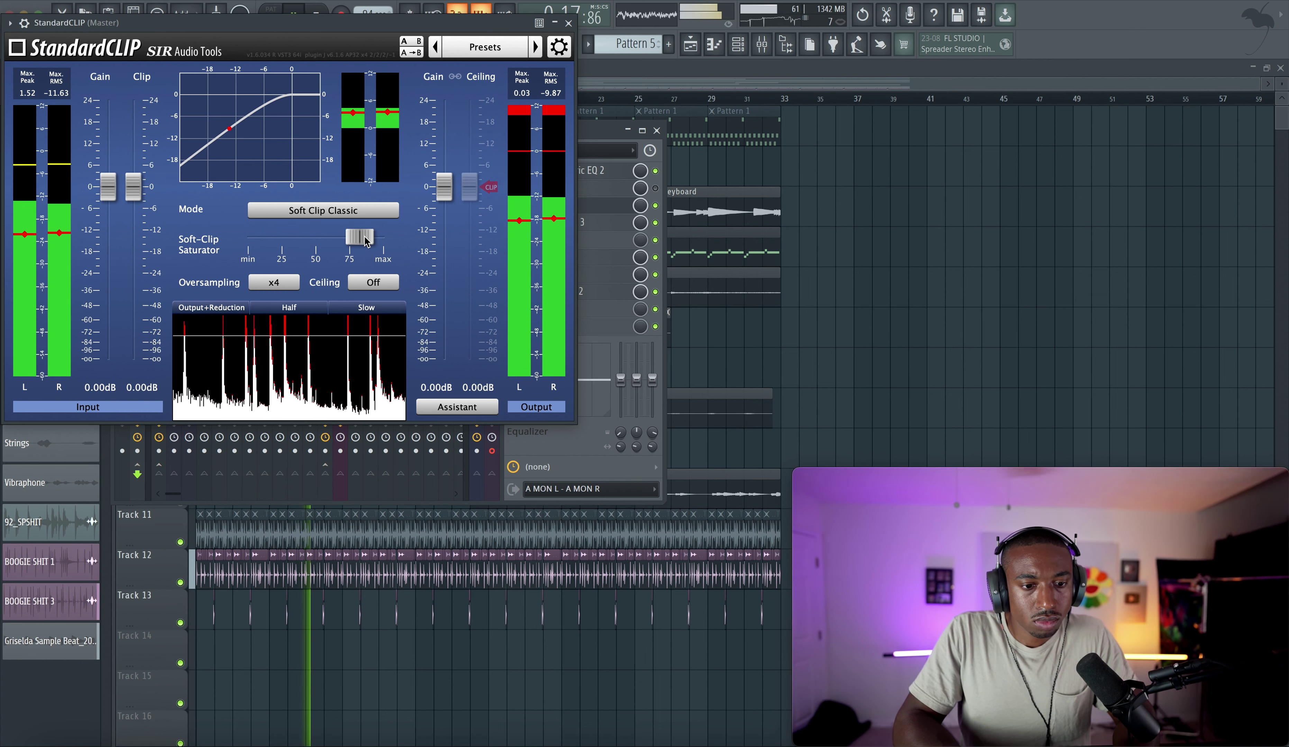
left_click_drag(354, 246, 333, 246)
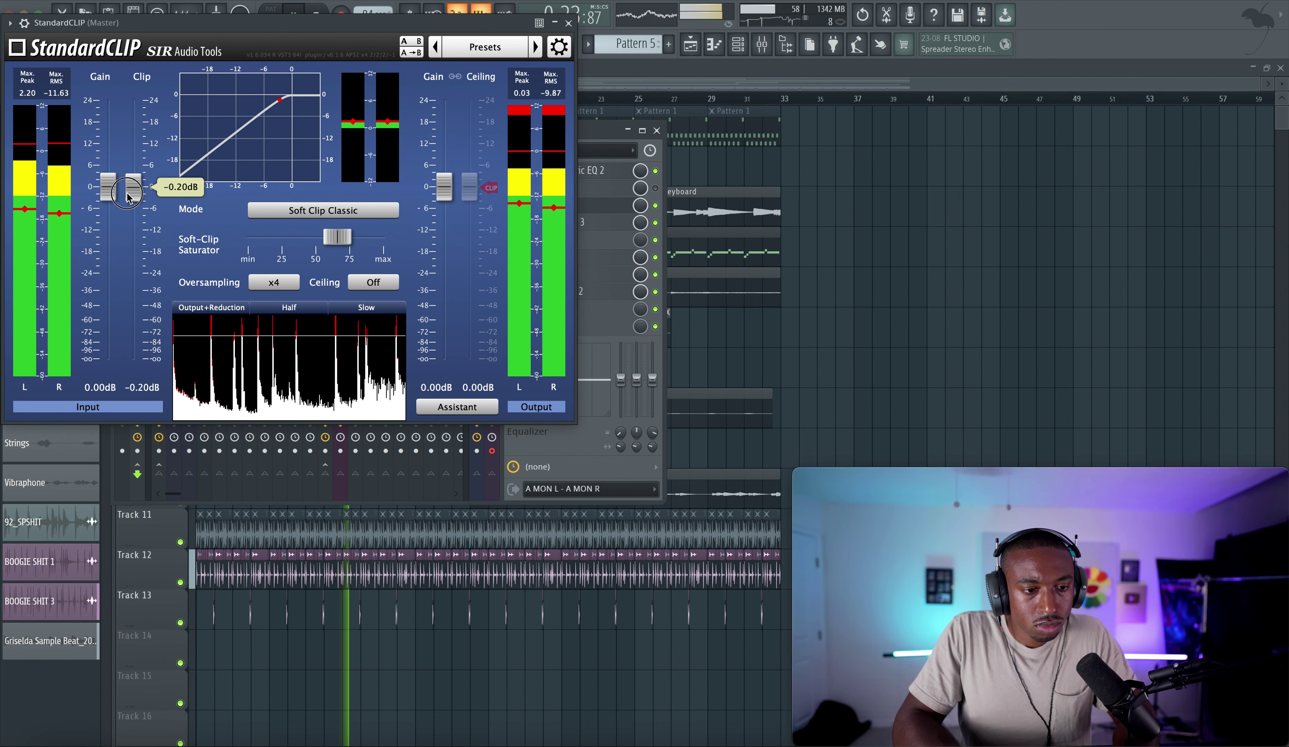
left_click_drag(127, 197, 128, 191)
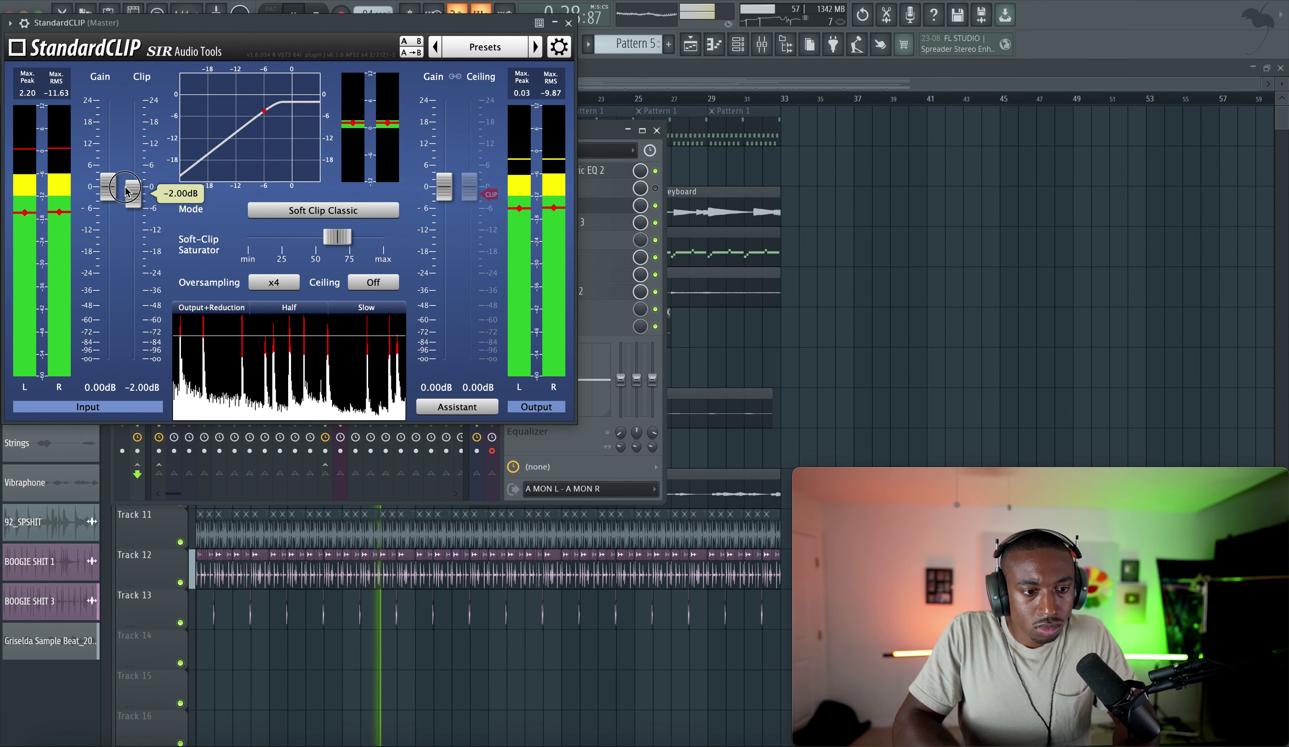
left_click(568, 23)
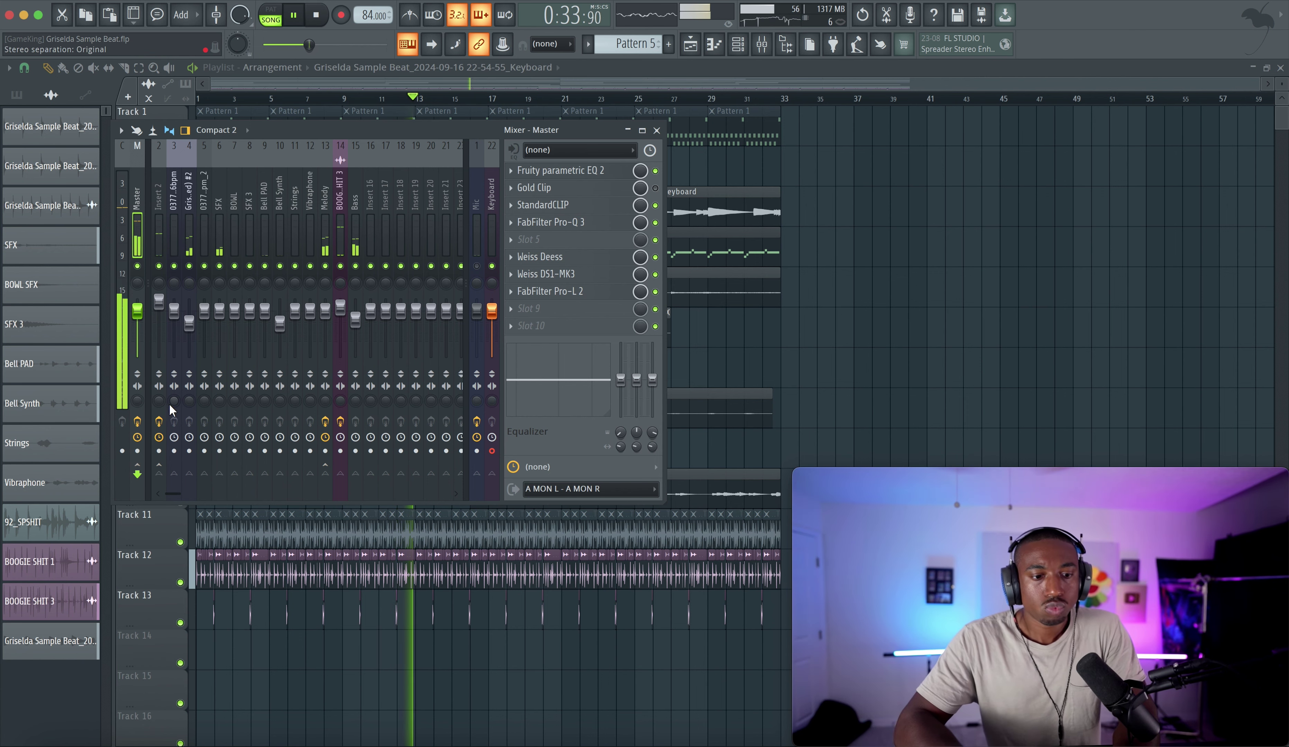
Listen to the mastered beat, then restart playback from the beginning with the mixer hidden and the playlist in view.
left_click(143, 422)
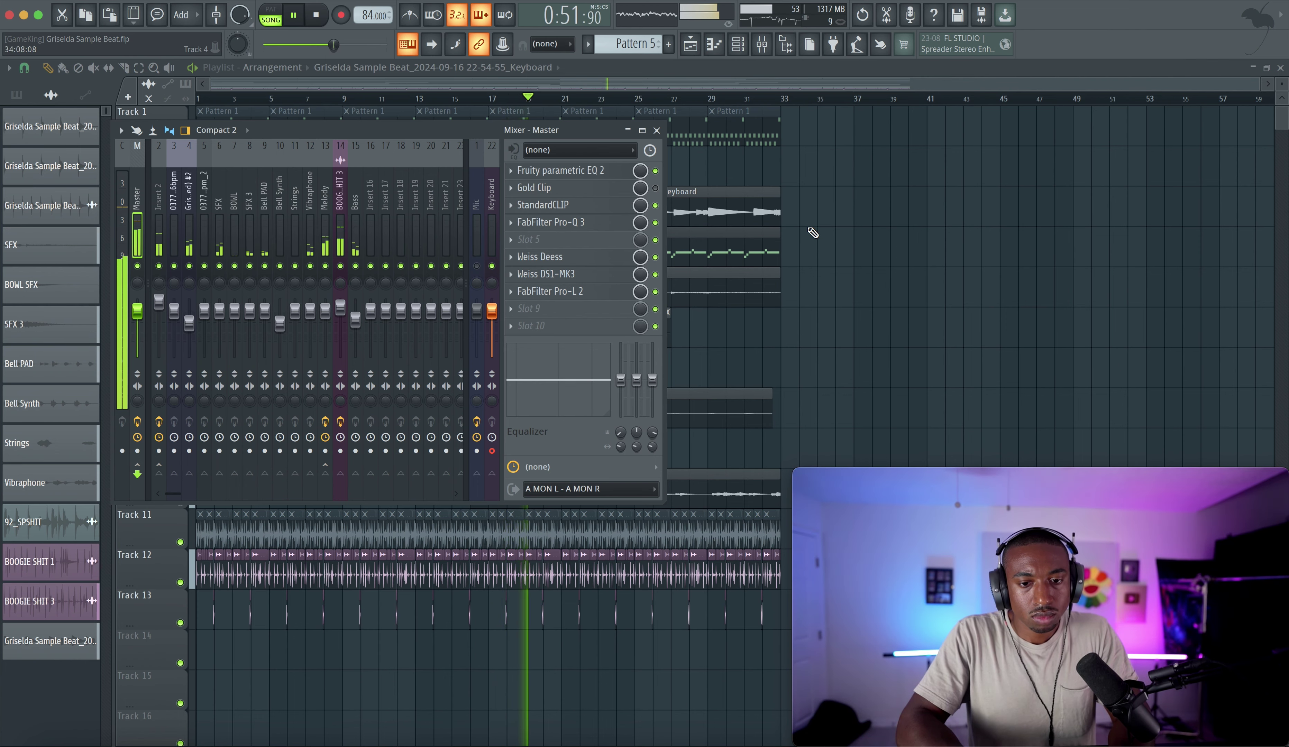
key("F9")
scroll(818, 241, "down", 1)
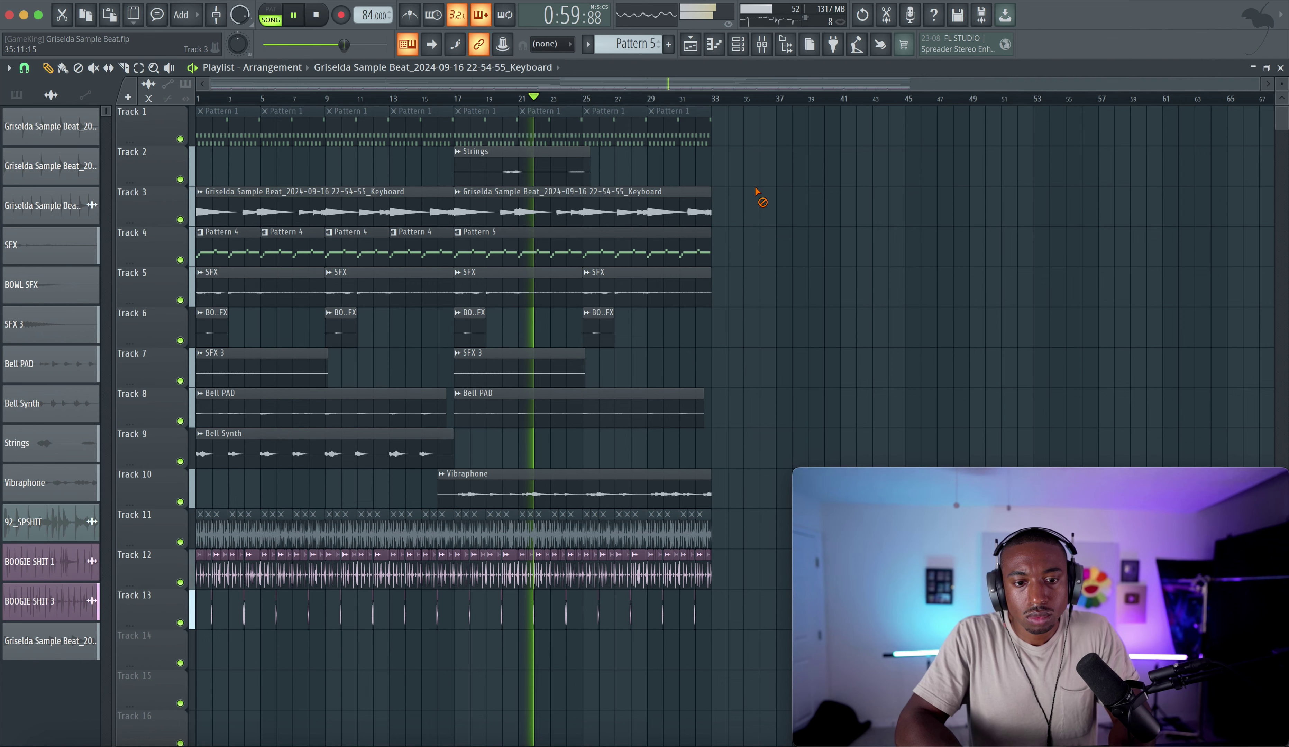
key("space")
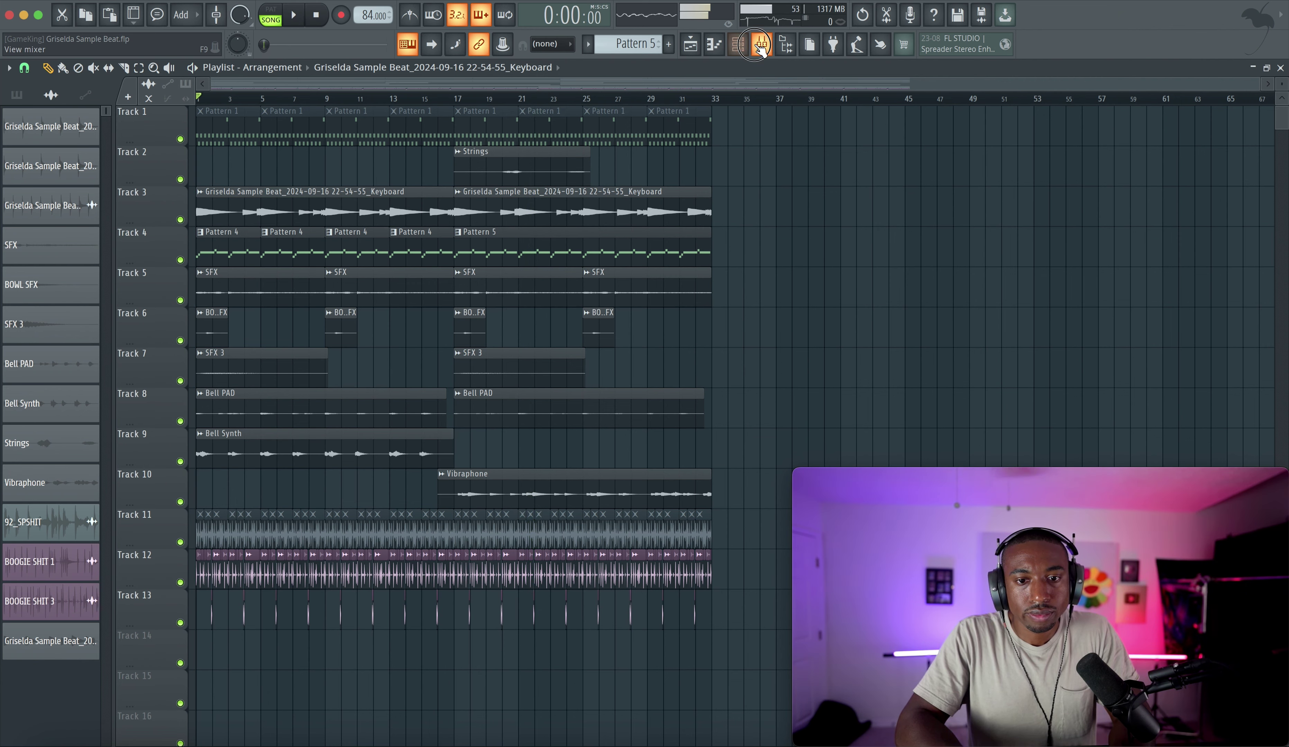
left_click(761, 44)
key("space")
key("F9")
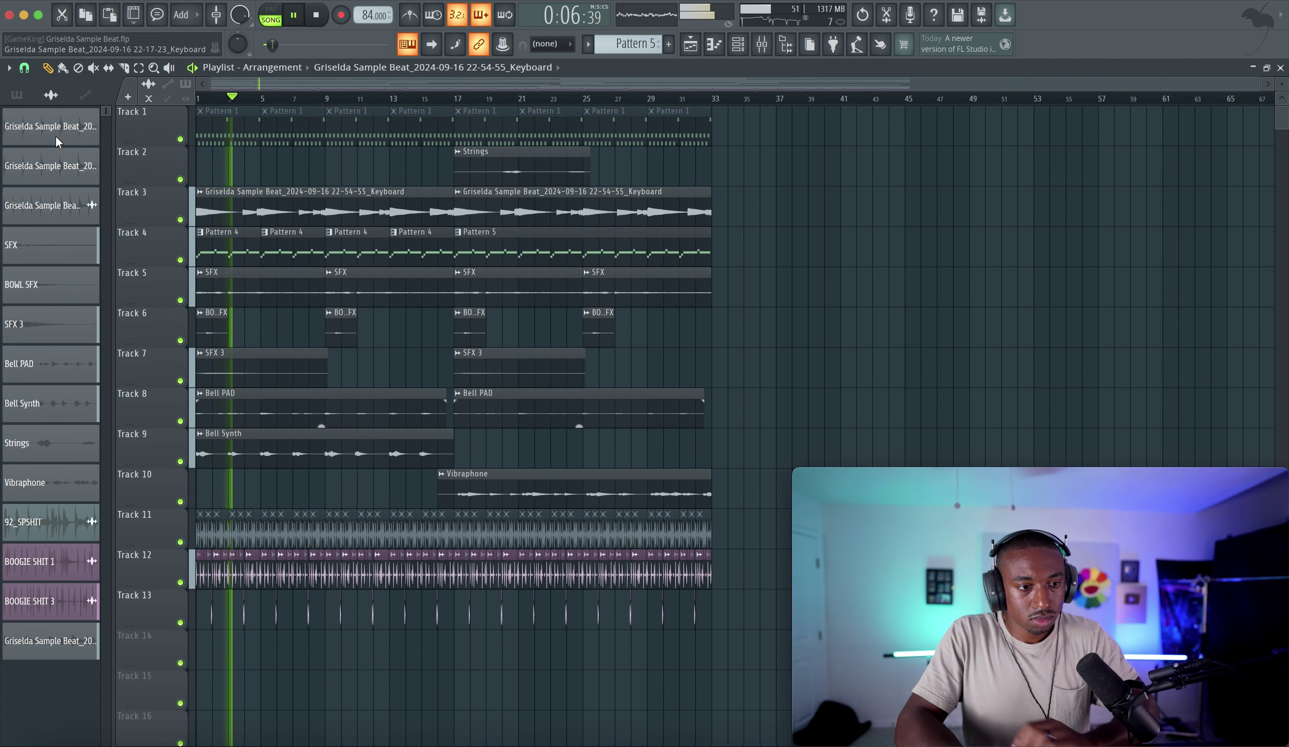
Select all audio clips in the picker and colour them with a gradient from blue to Medium Red Violet (#D3139E).
left_click(18, 135)
left_click(58, 200)
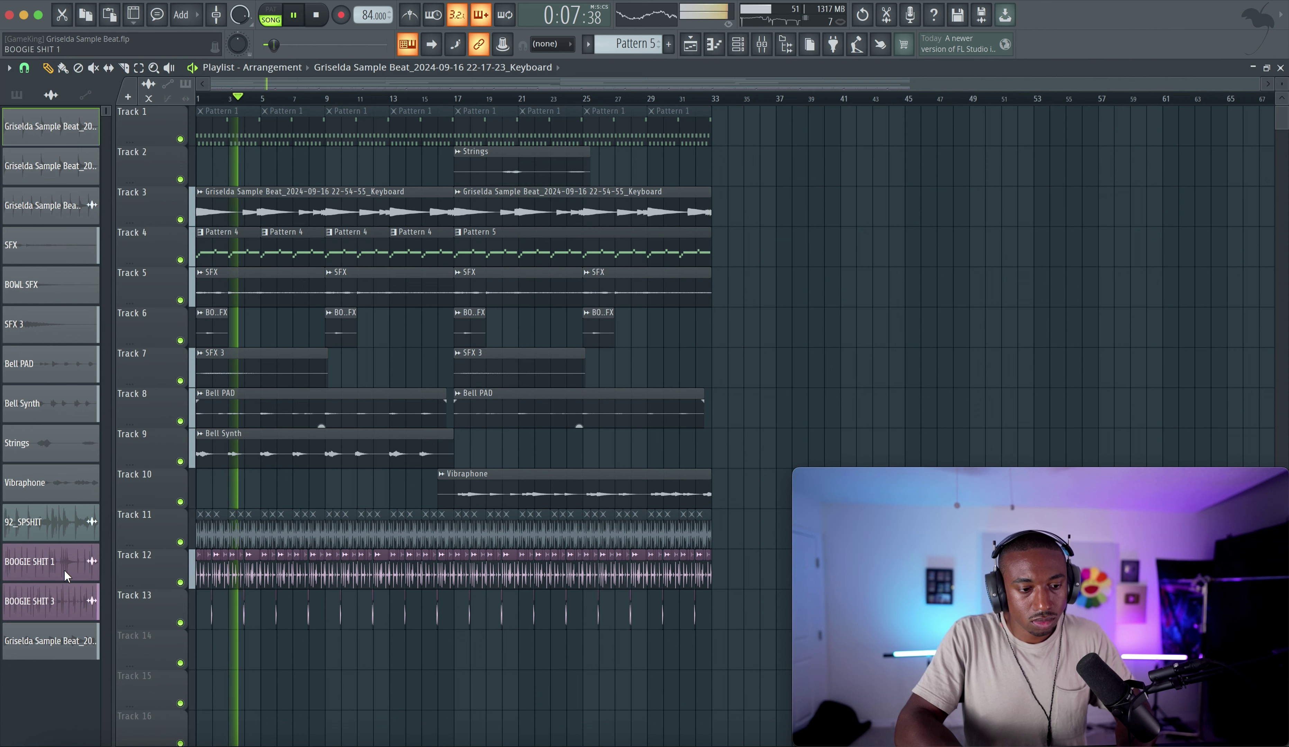
right_click(57, 627)
left_click(99, 610)
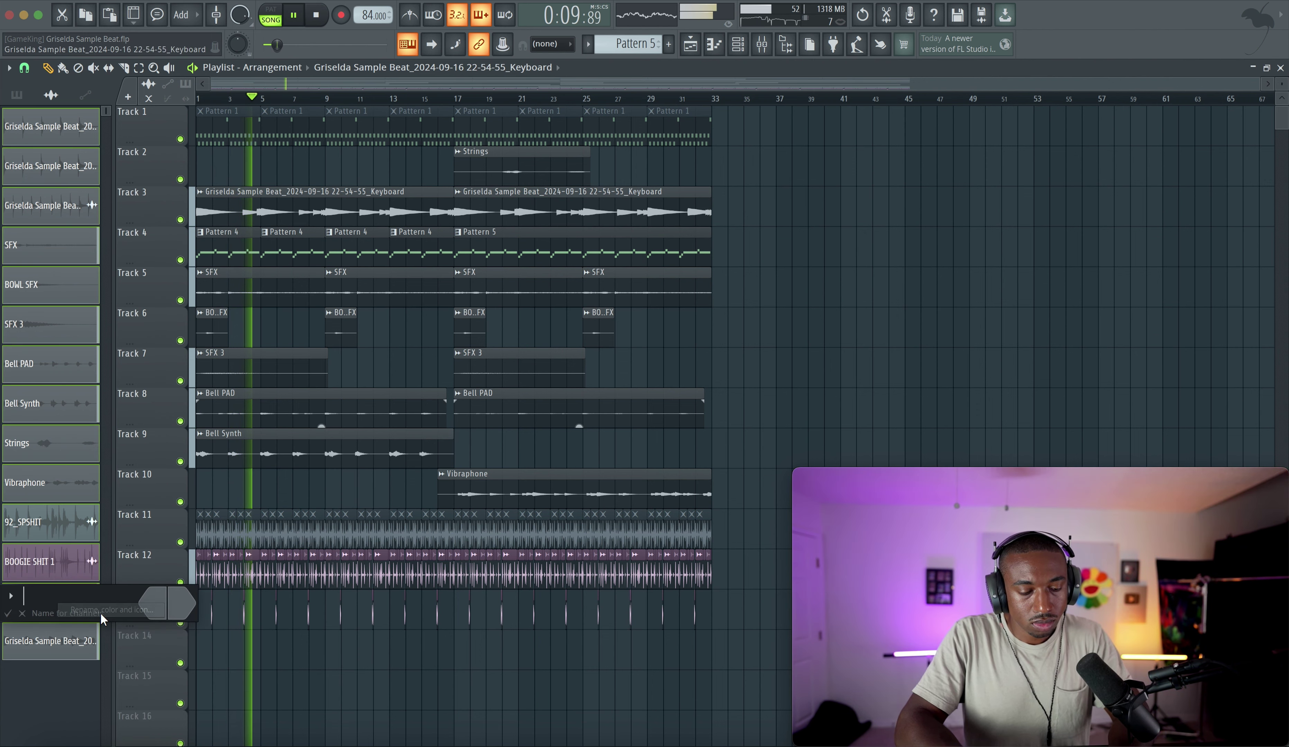
left_click(157, 606)
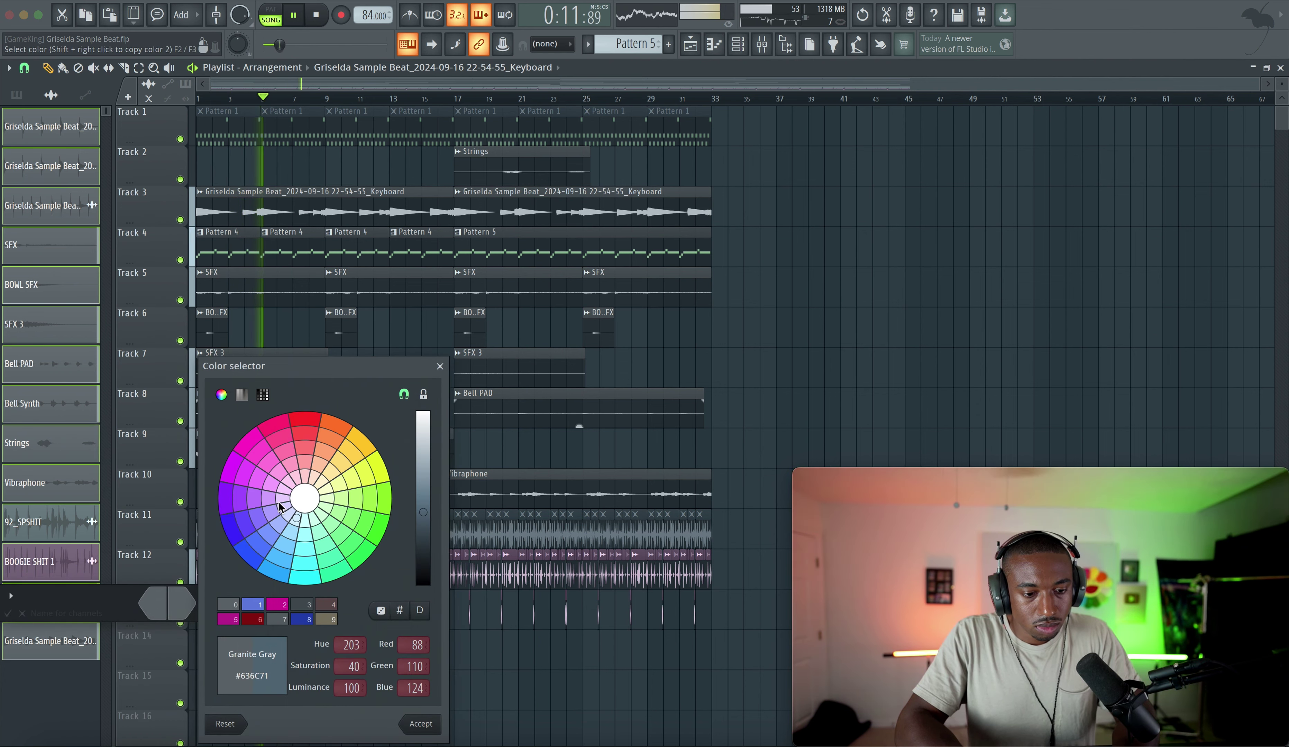
double_click(261, 605)
left_click(154, 604)
left_click(284, 607)
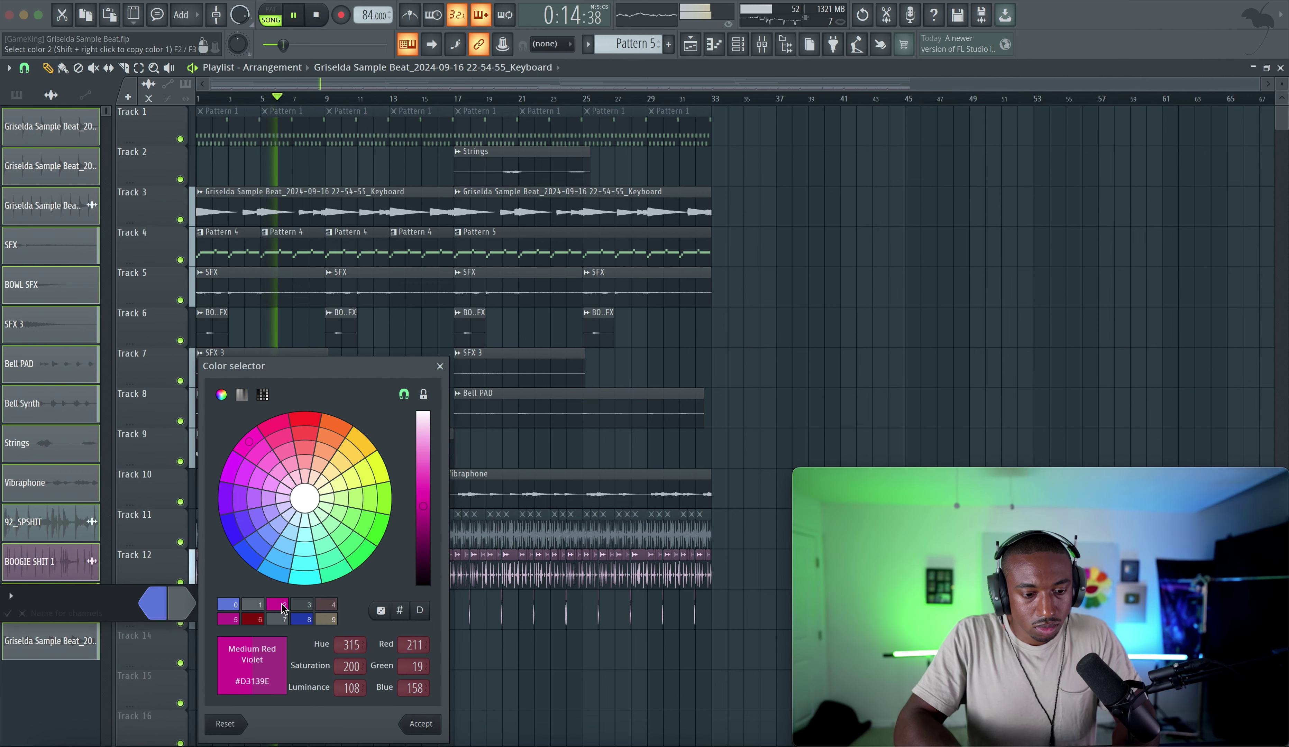
left_click(283, 606)
key("Return")
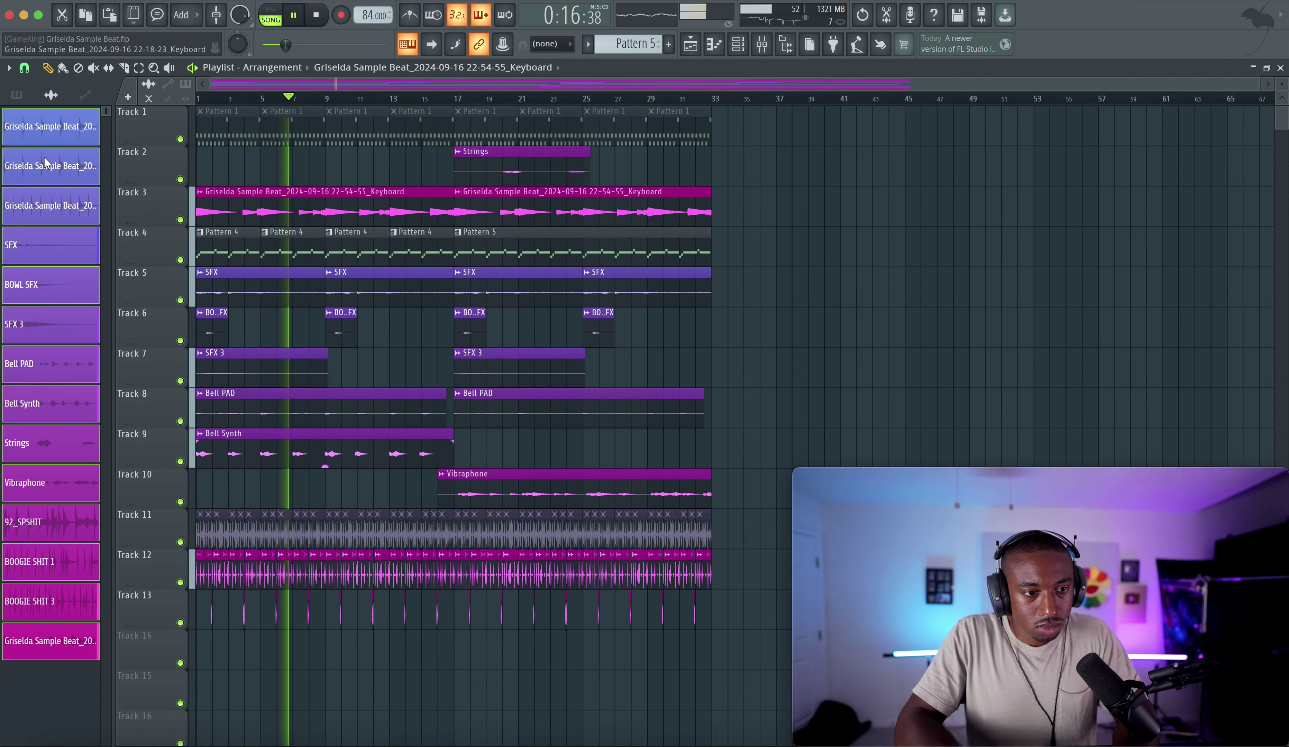
Show the patterns in the picker, select them all and recolour Pattern 8 with the blue preset colour.
left_click(16, 94)
left_click(41, 122)
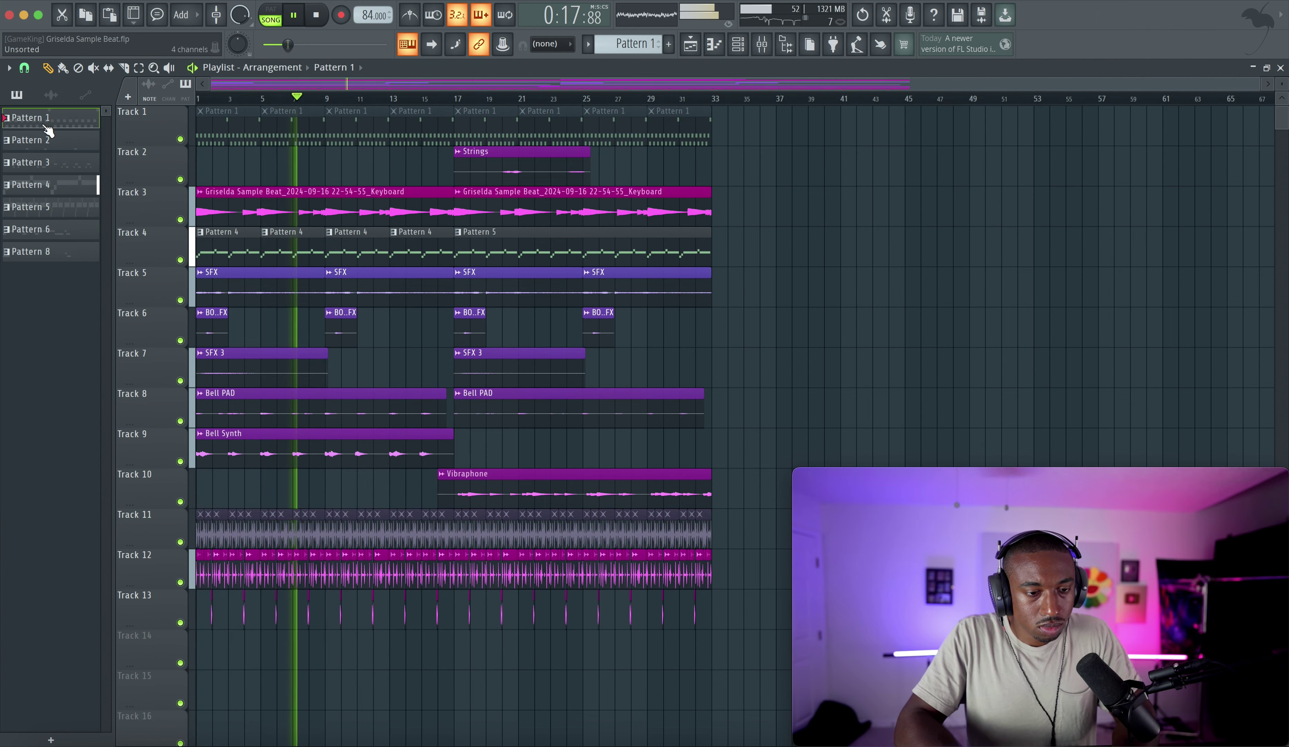
right_click(49, 250)
left_click(92, 314)
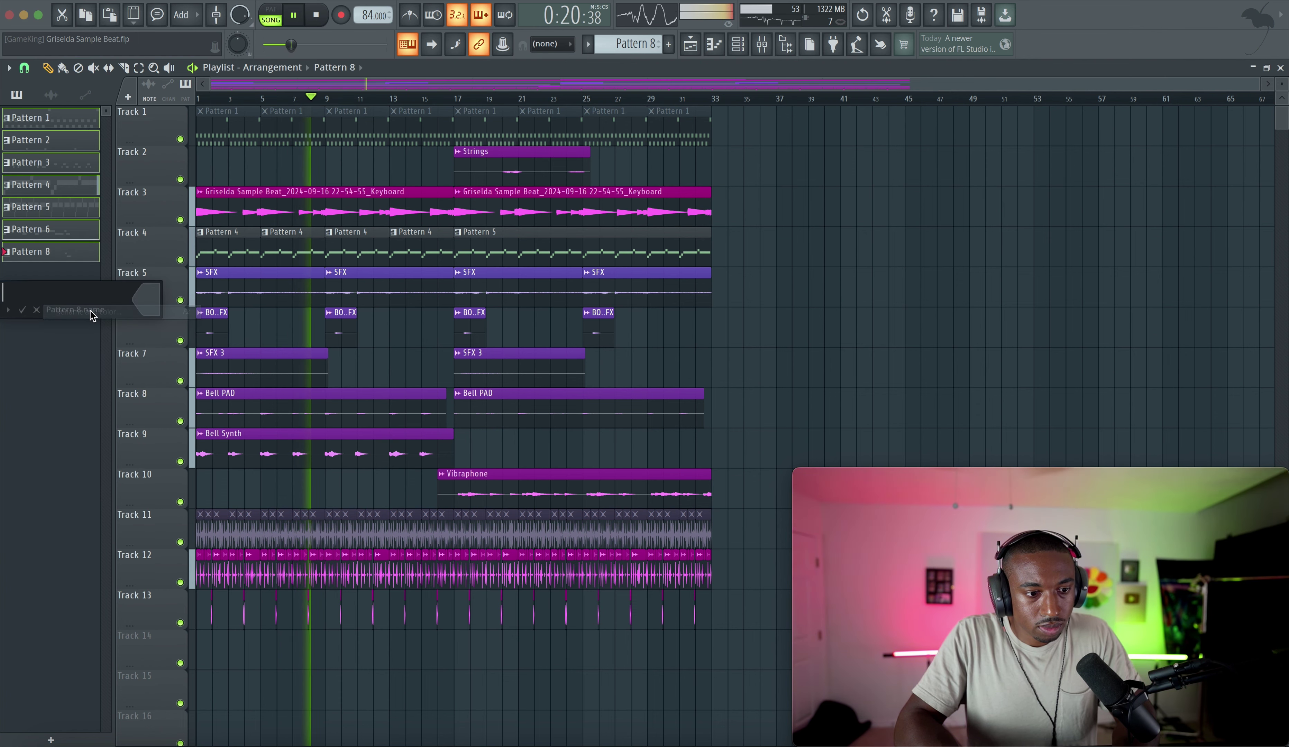
left_click(150, 307)
left_click(195, 527)
key("Return")
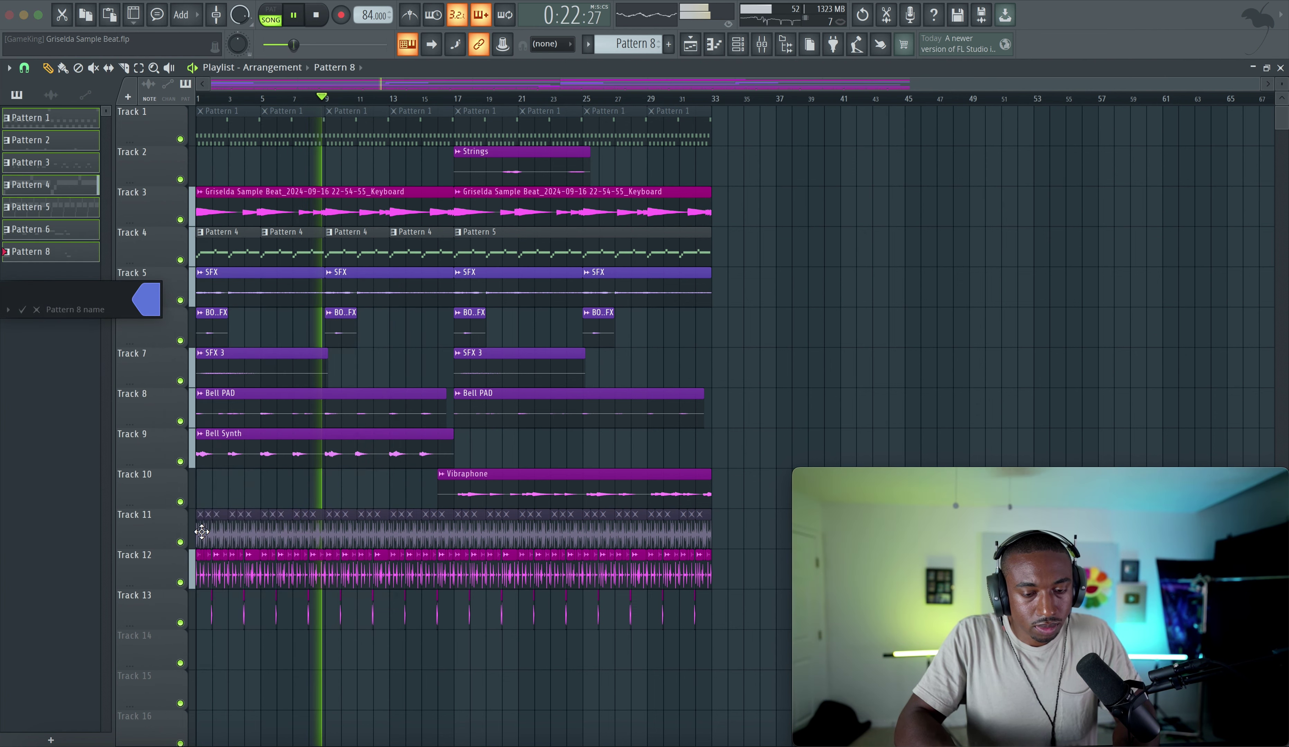
key("Return")
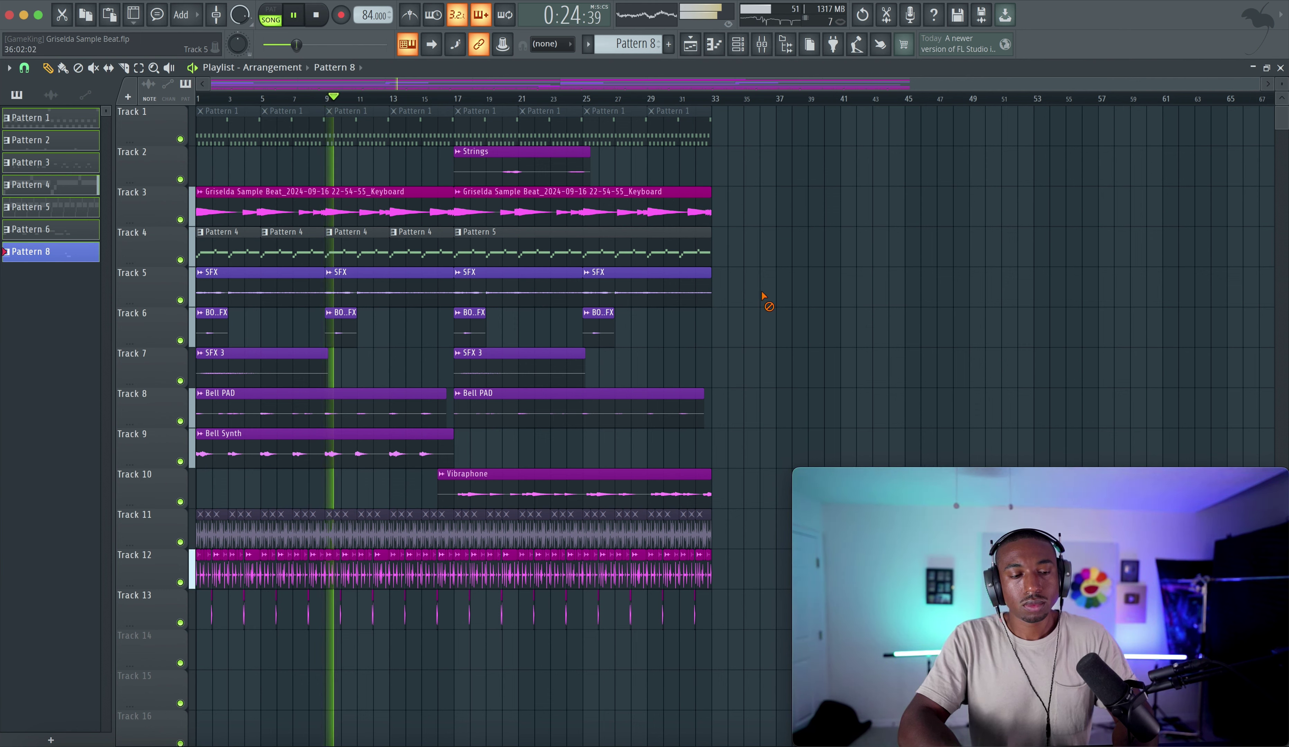
right_click(76, 242)
left_click(119, 302)
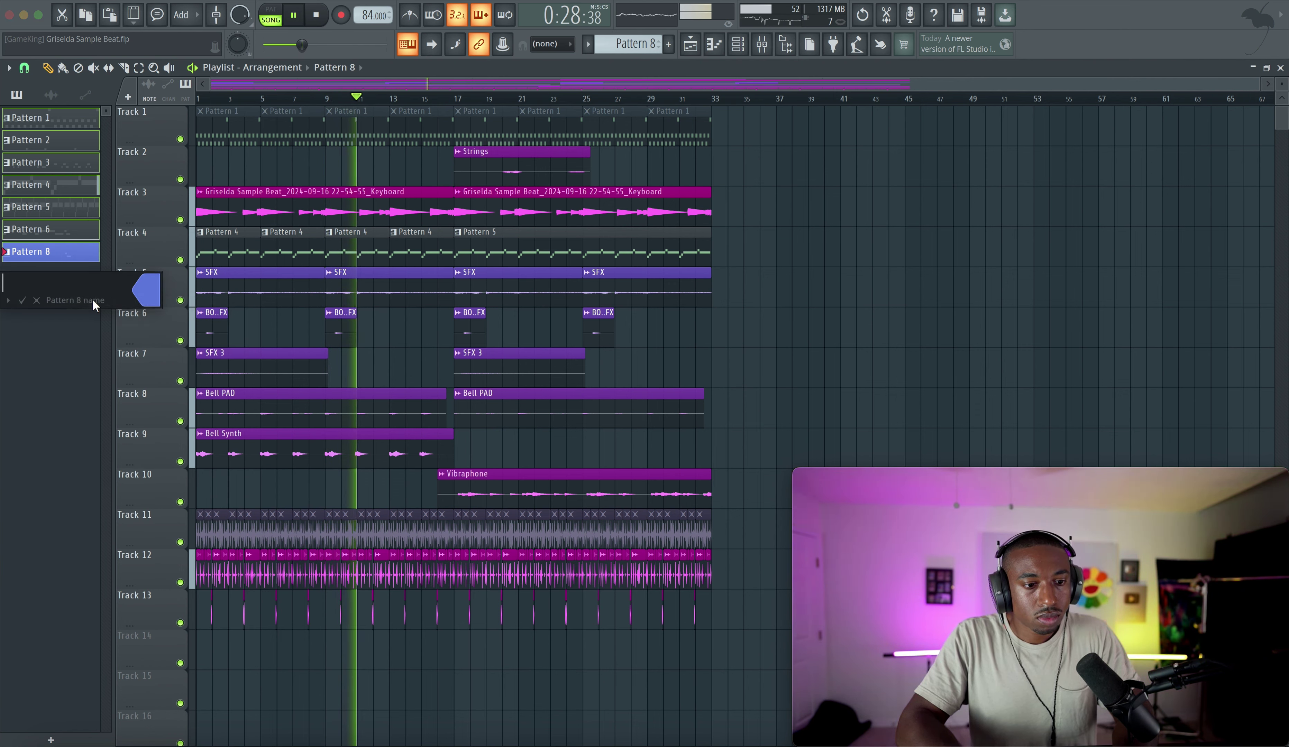
left_click(47, 298)
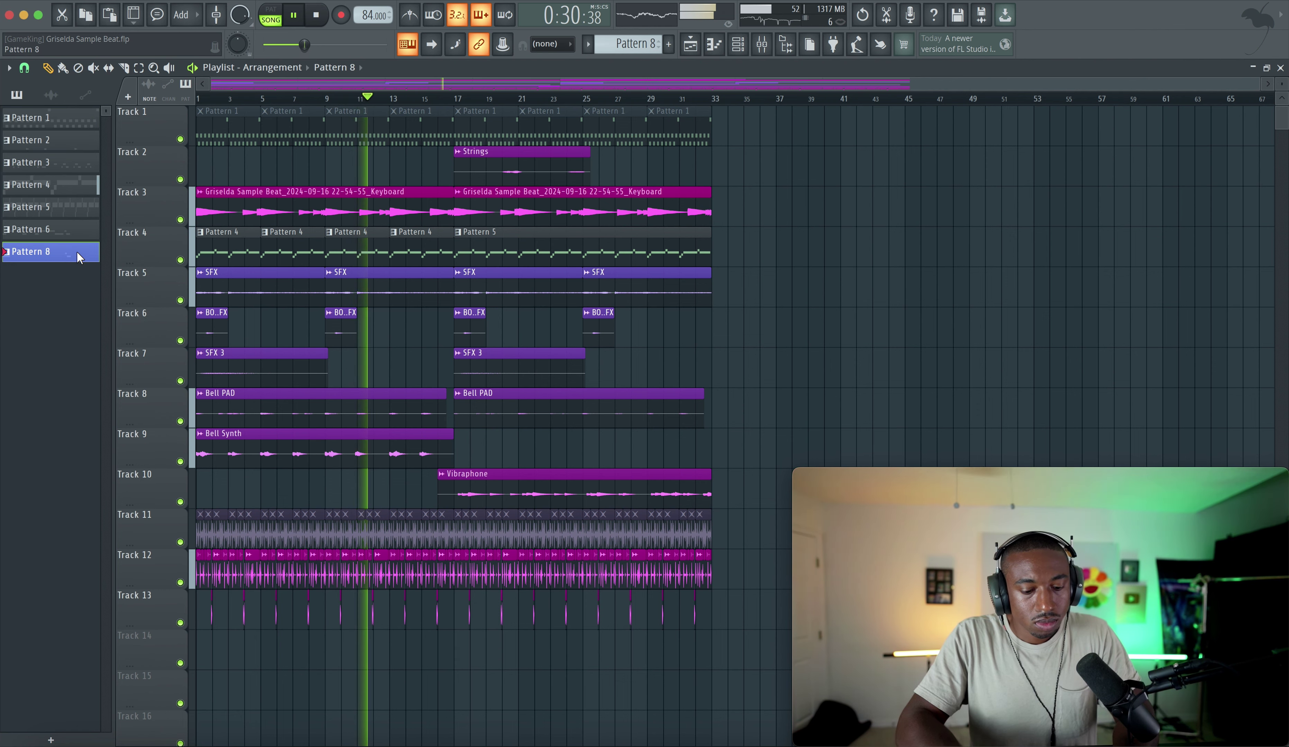
key("super+a")
left_click(734, 297, "super")
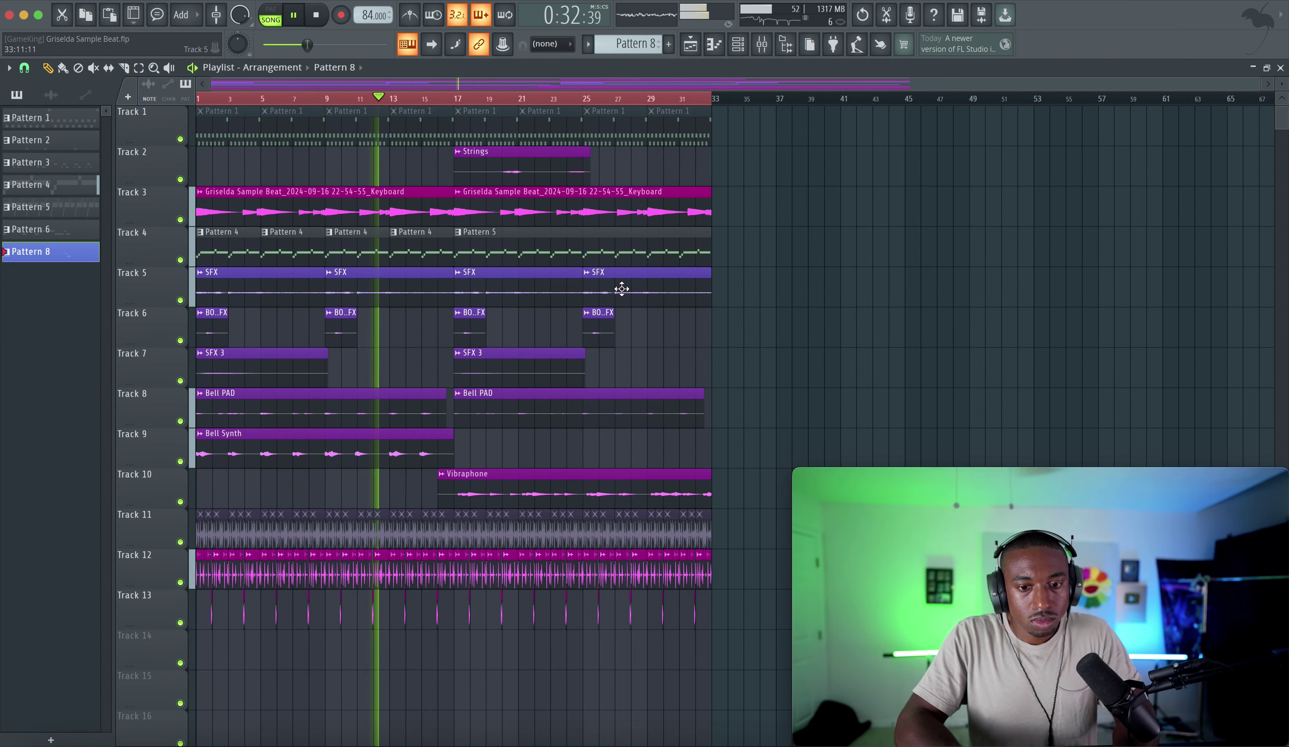
left_click_drag(49, 119, 60, 234)
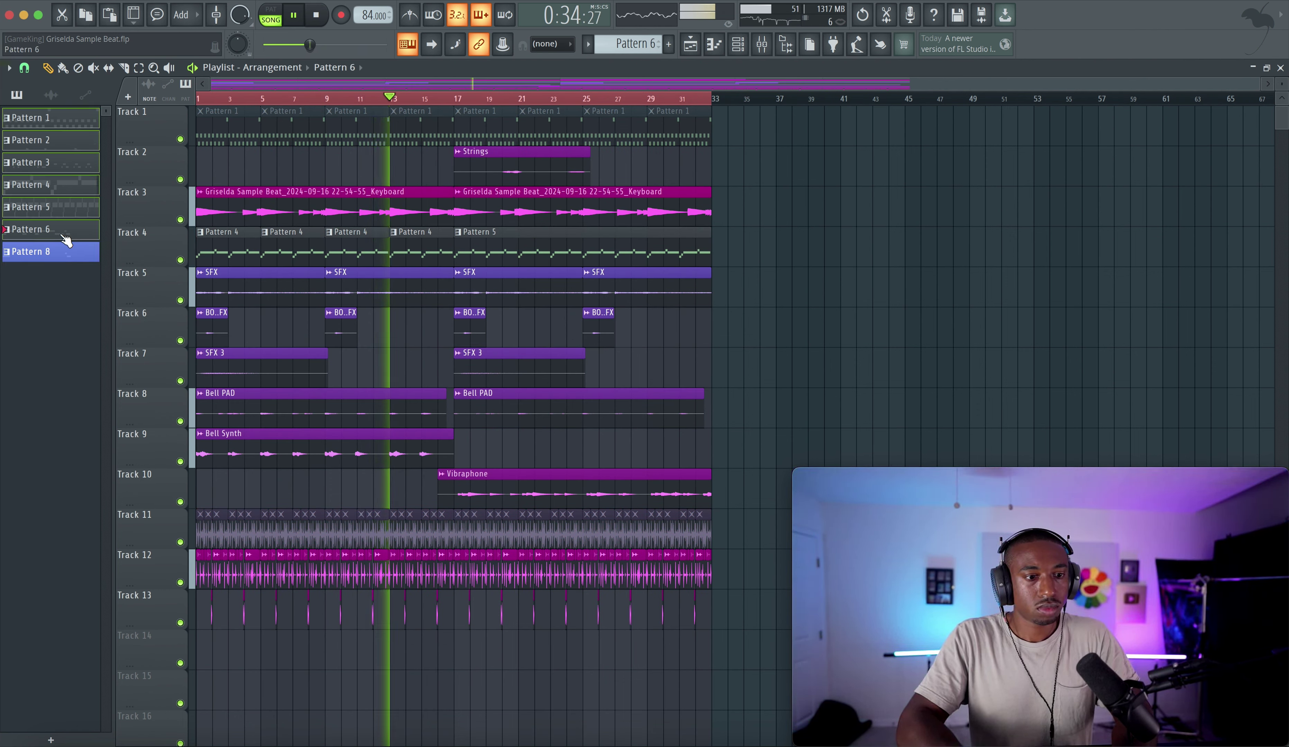
right_click(60, 233)
left_click(112, 305)
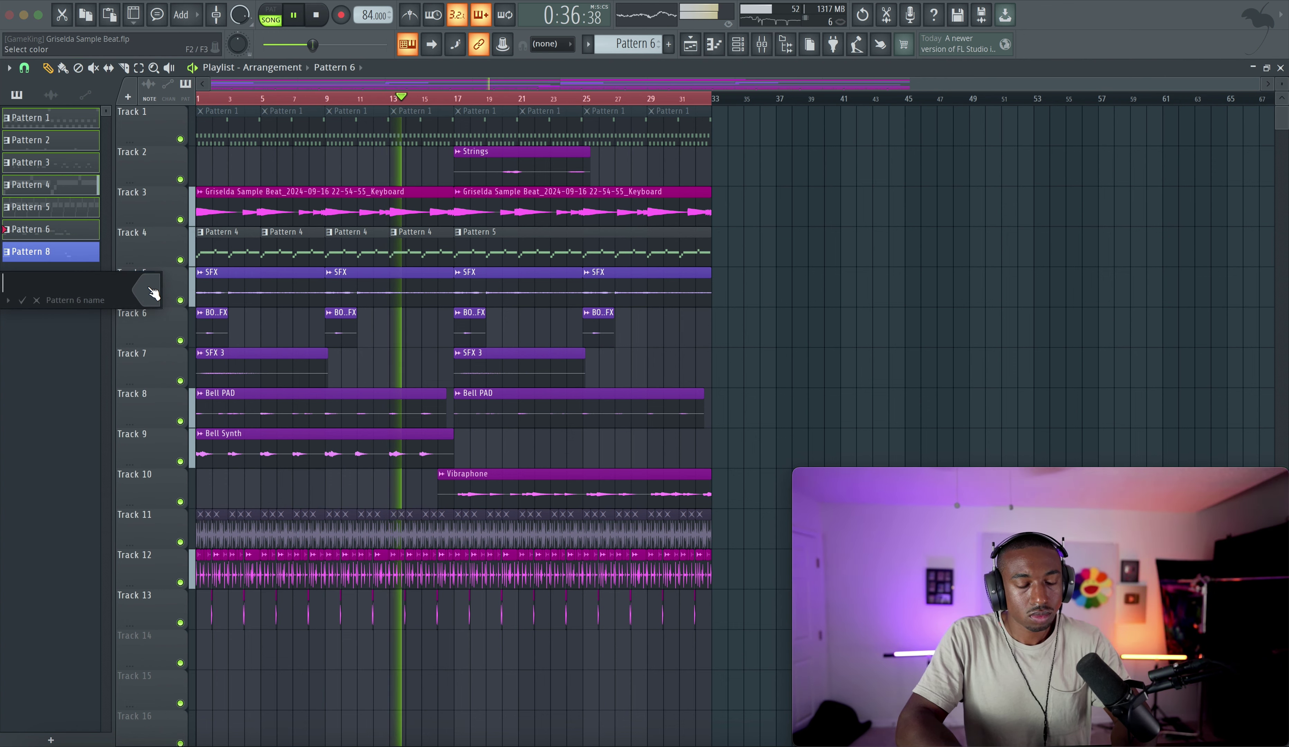
left_click(37, 301)
Recolour Pattern 6 with the Cornflower Blue (#6682E0) preset colour.
right_click(52, 226)
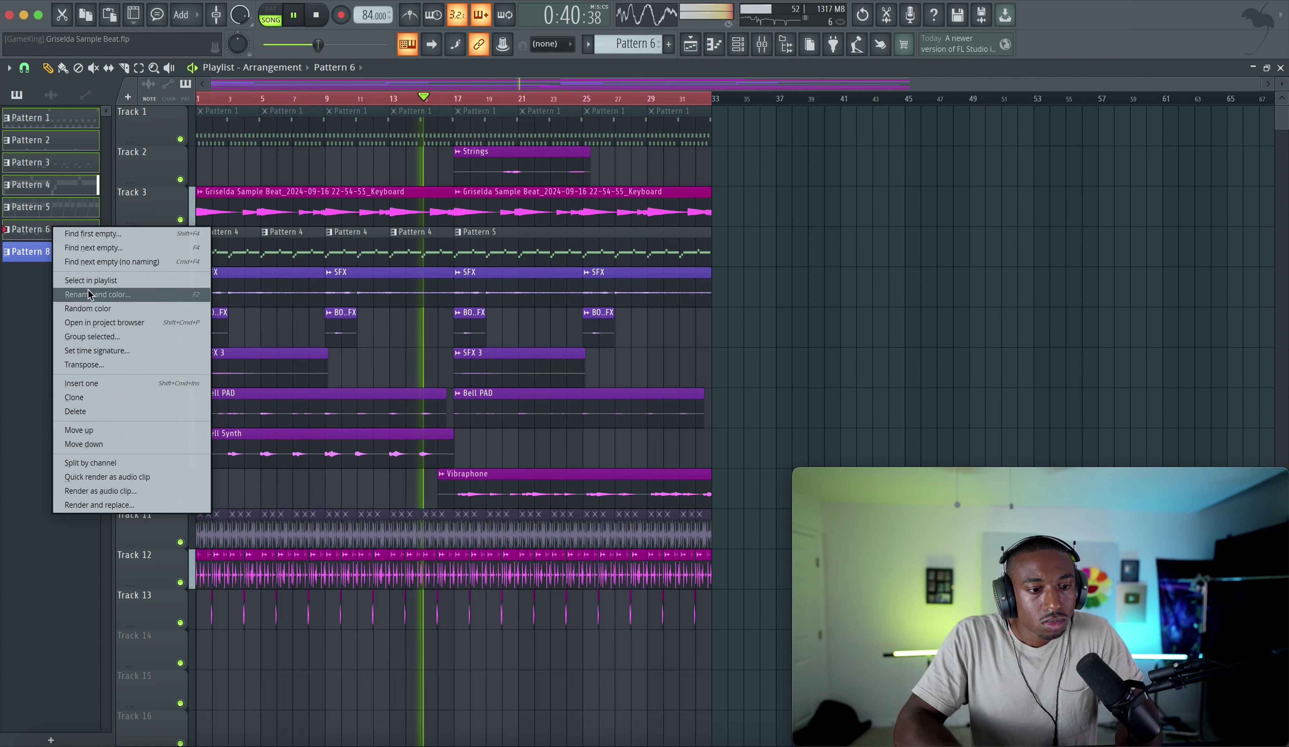
left_click(101, 294)
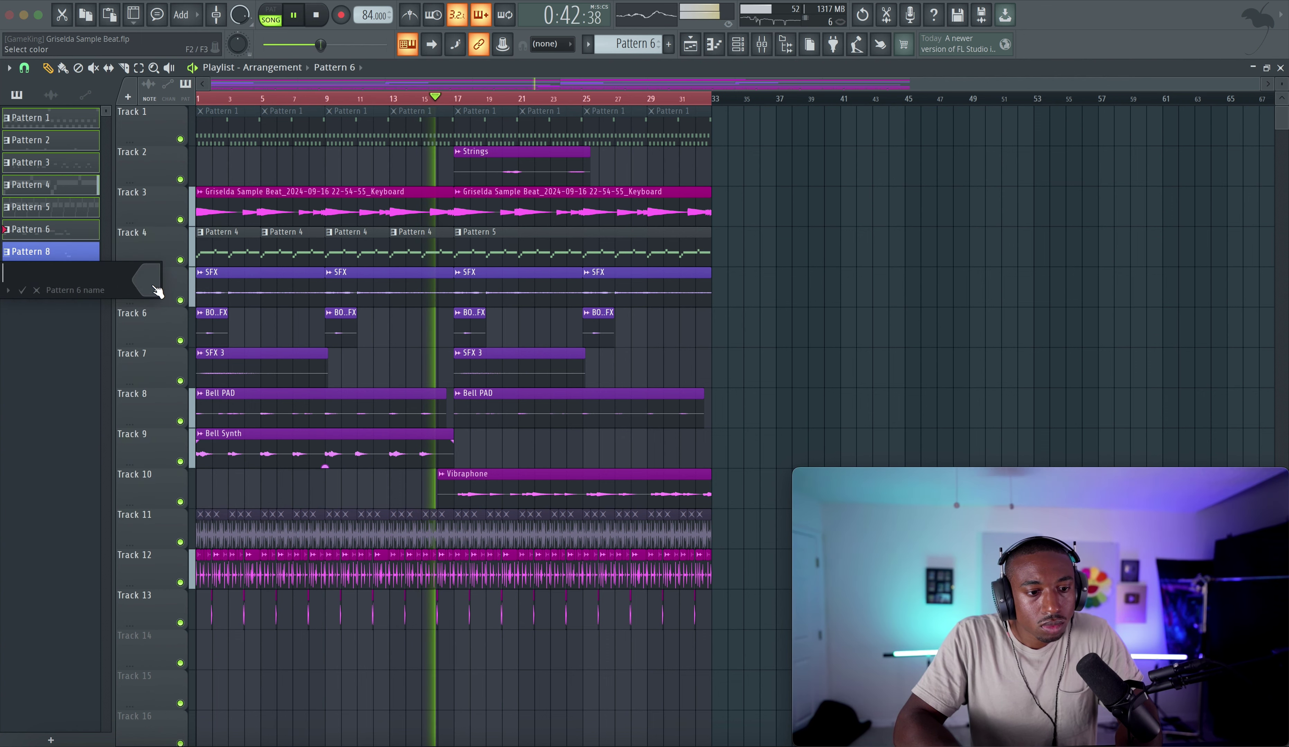
left_click(221, 509)
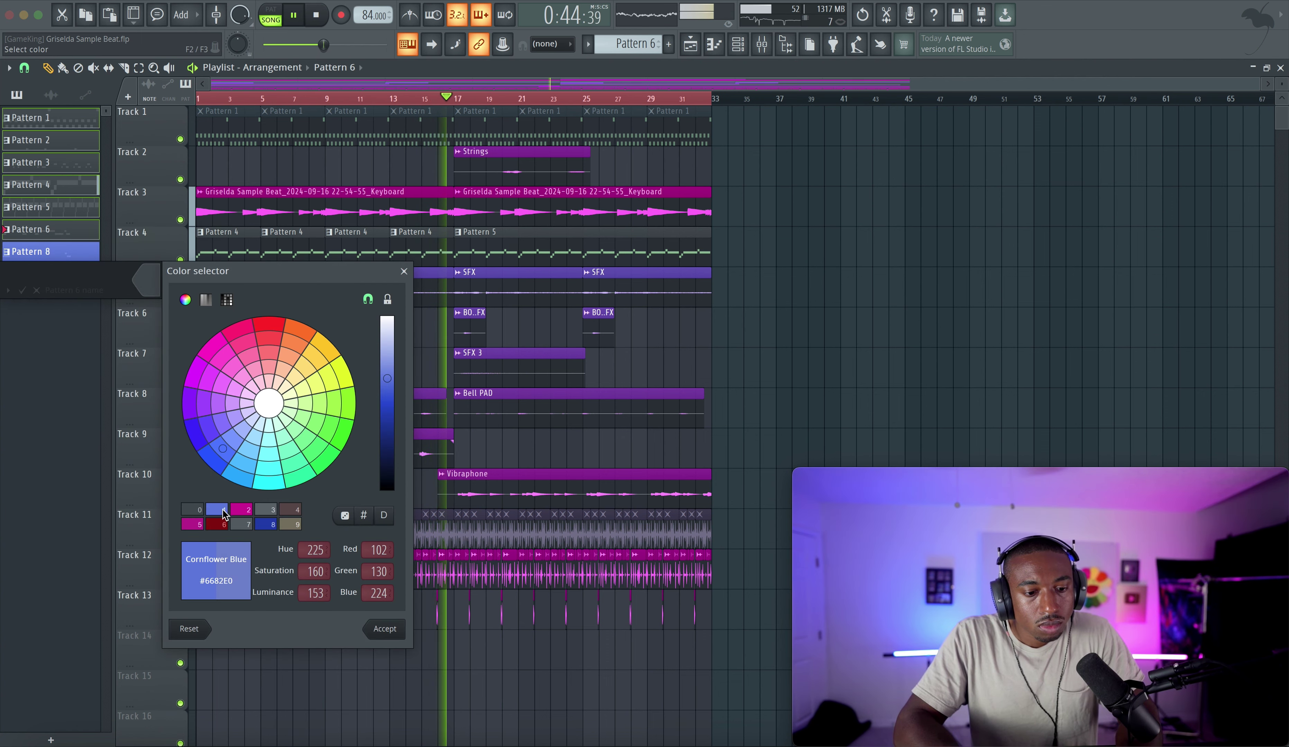
key("Return")
key("Return")
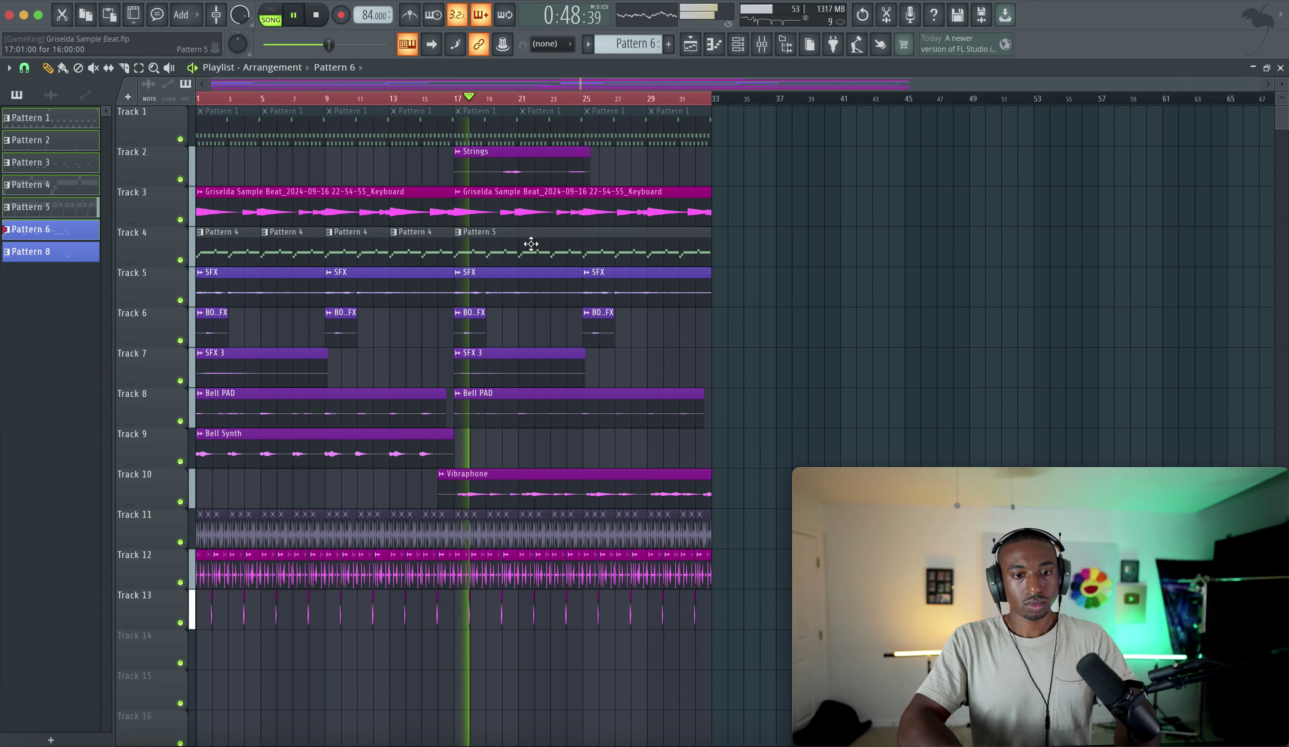
Merge the pattern clips on Track 4 into one clip and recolour the merged Pattern 5 with the blue preset colour.
left_click_drag(541, 252, 232, 246)
key("super+g")
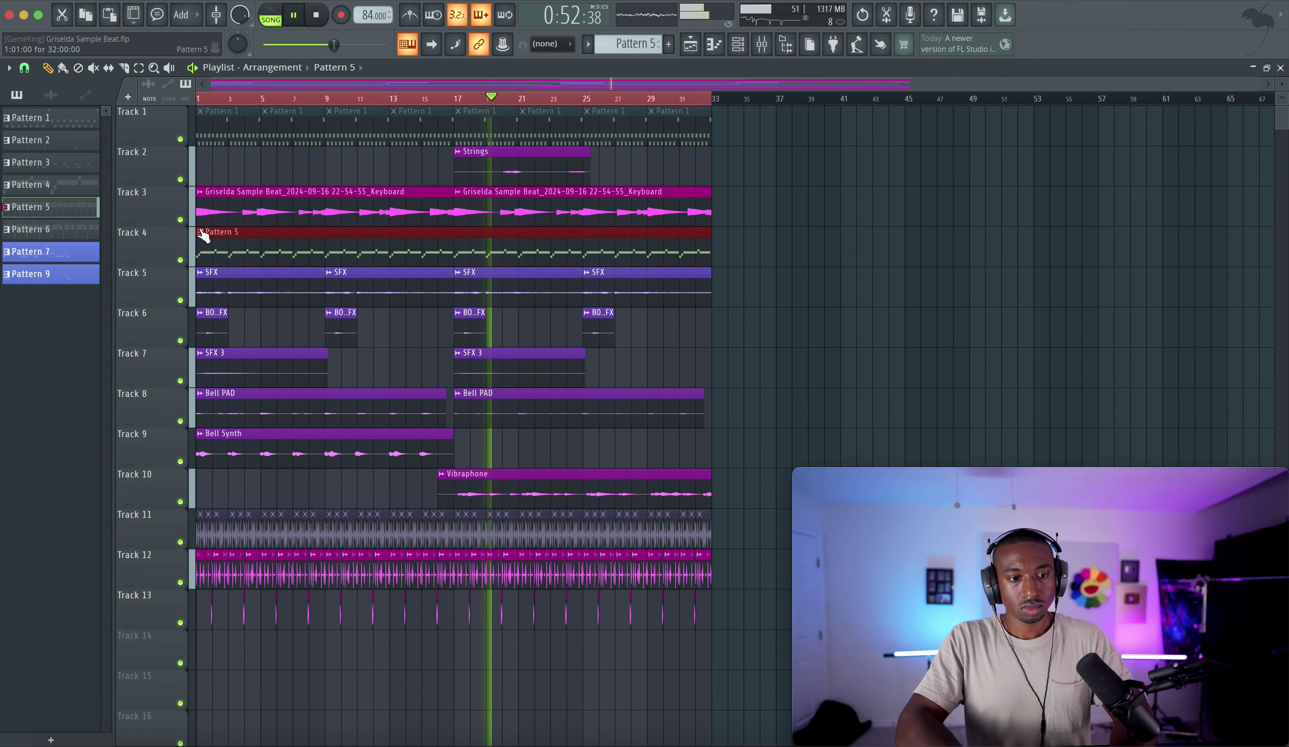
left_click(201, 233)
left_click(223, 258)
left_click(192, 215)
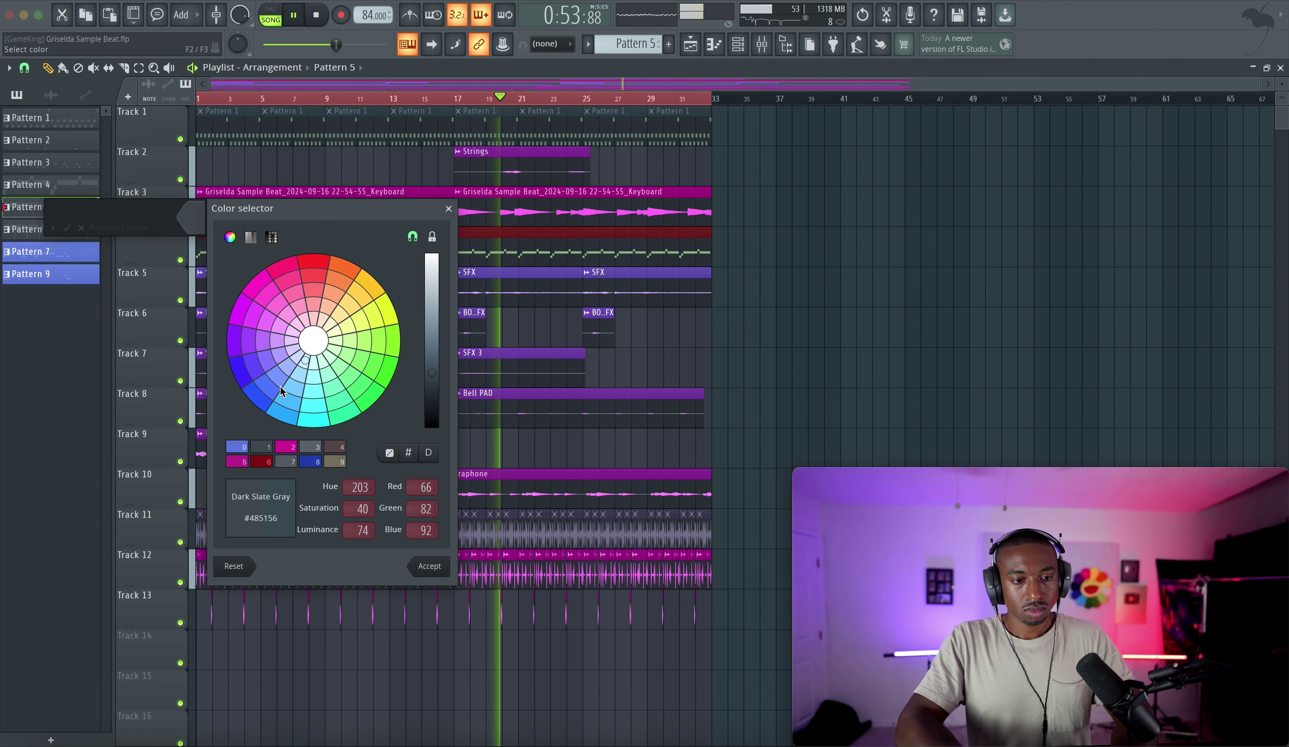
left_click(238, 446)
key("Return")
key("Return")
left_click(868, 357)
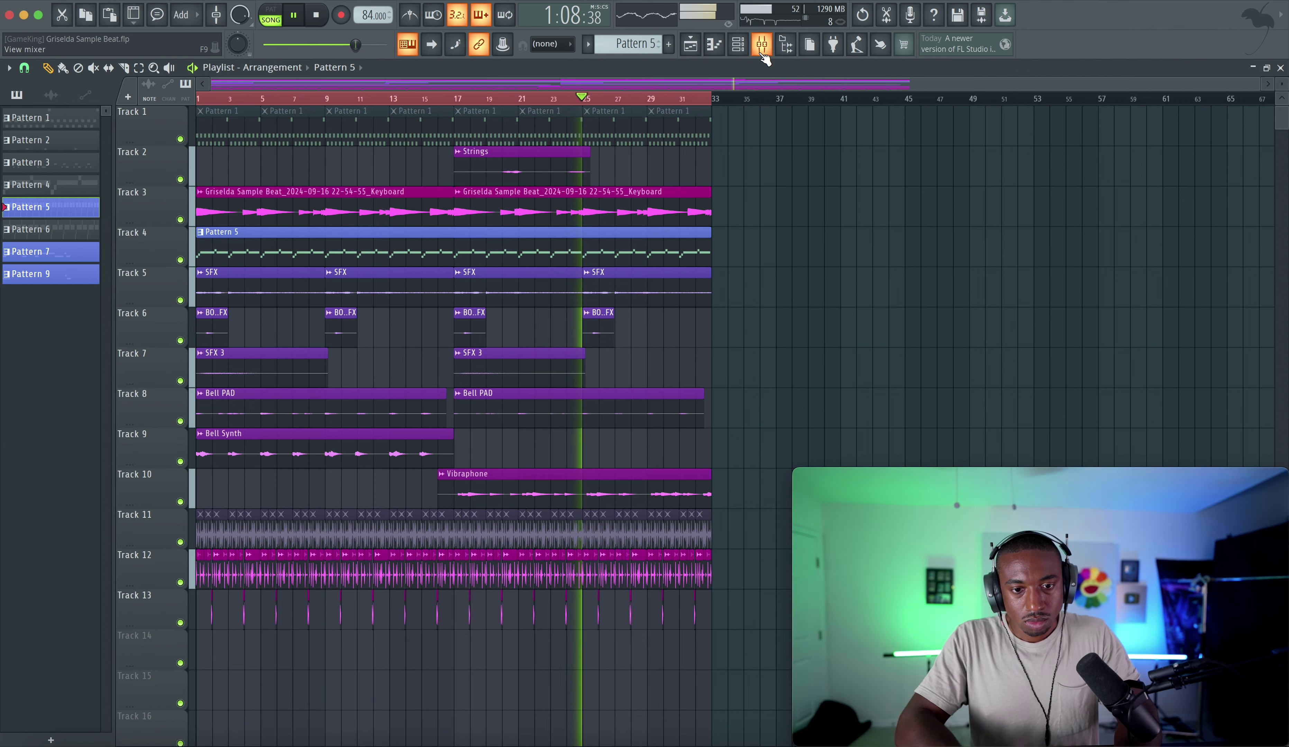
Show all channels in the channel rack and adjust the swing mix in the consolidated #2 keyboard Slicex's miscellaneous settings.
left_click(737, 44)
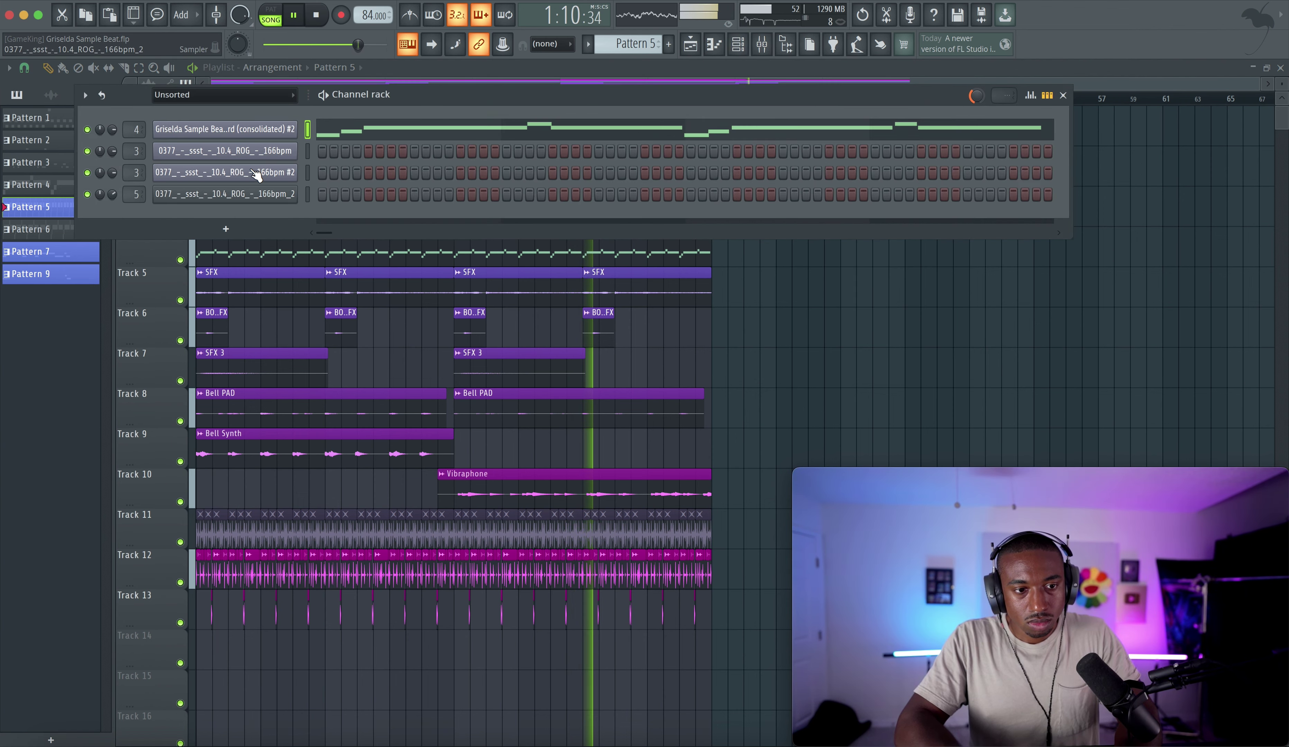
left_click(210, 96)
left_click(201, 114)
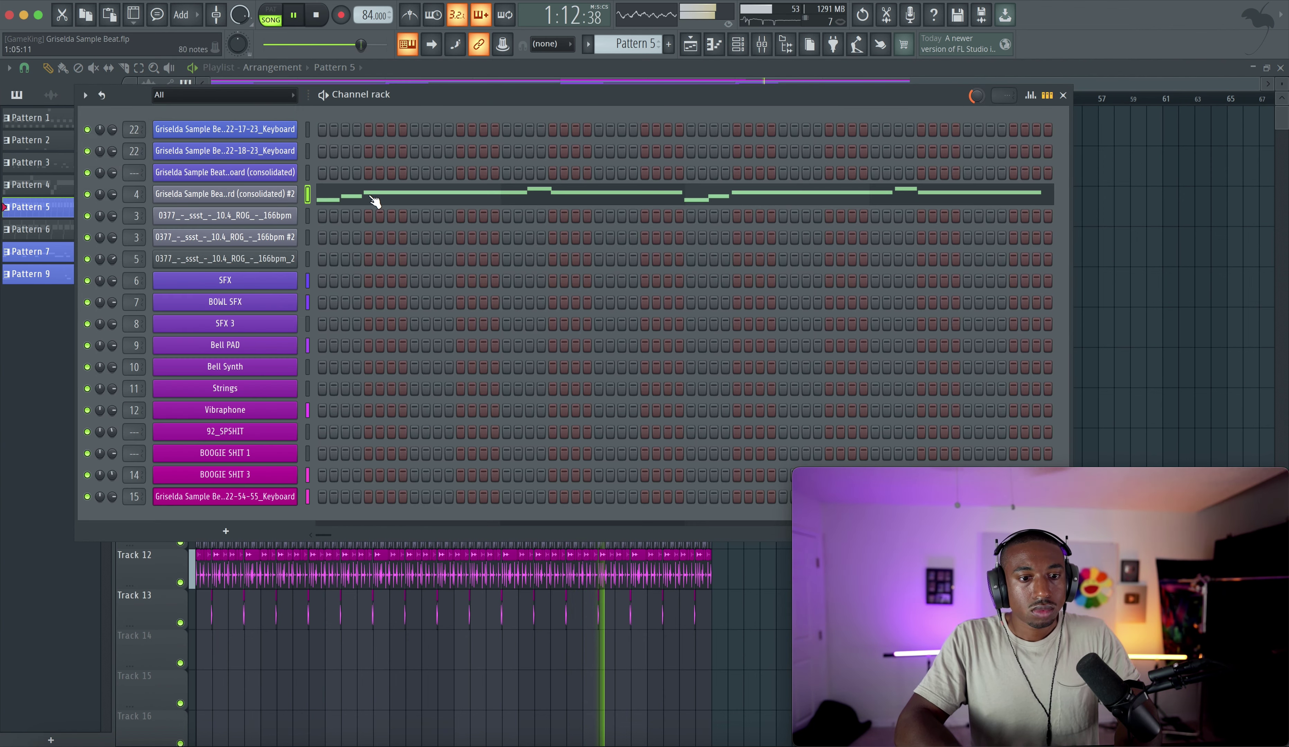
left_click(273, 197)
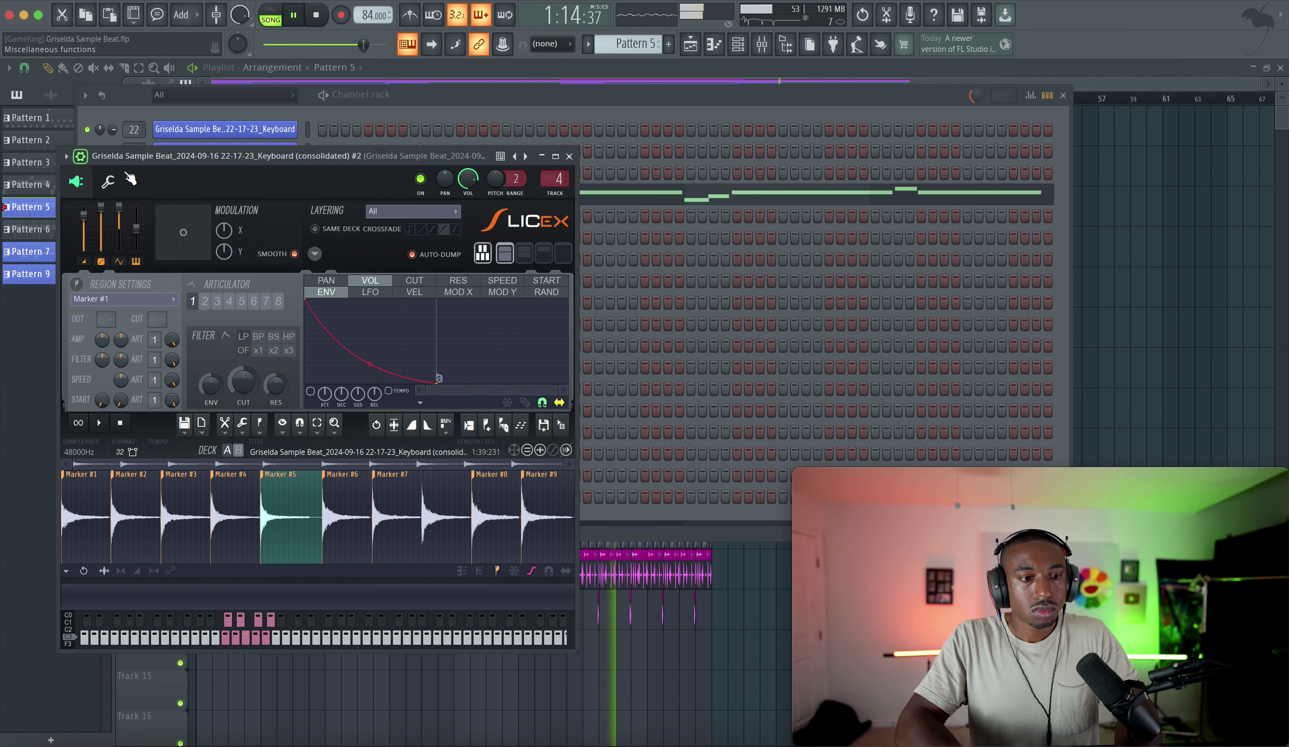
left_click(108, 181)
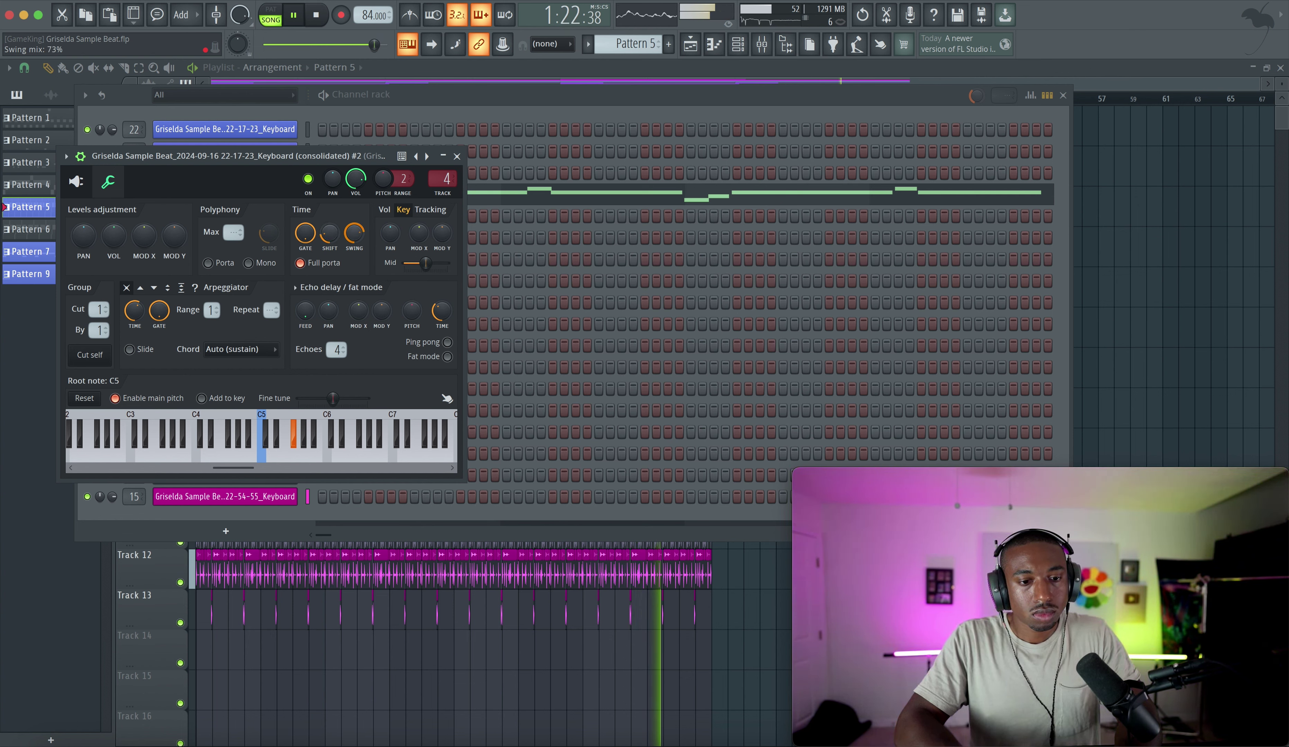
mouse_move(353, 234)
left_mouse_down()
mouse_move(353, 221)
mouse_move(352, 234)
left_mouse_up()
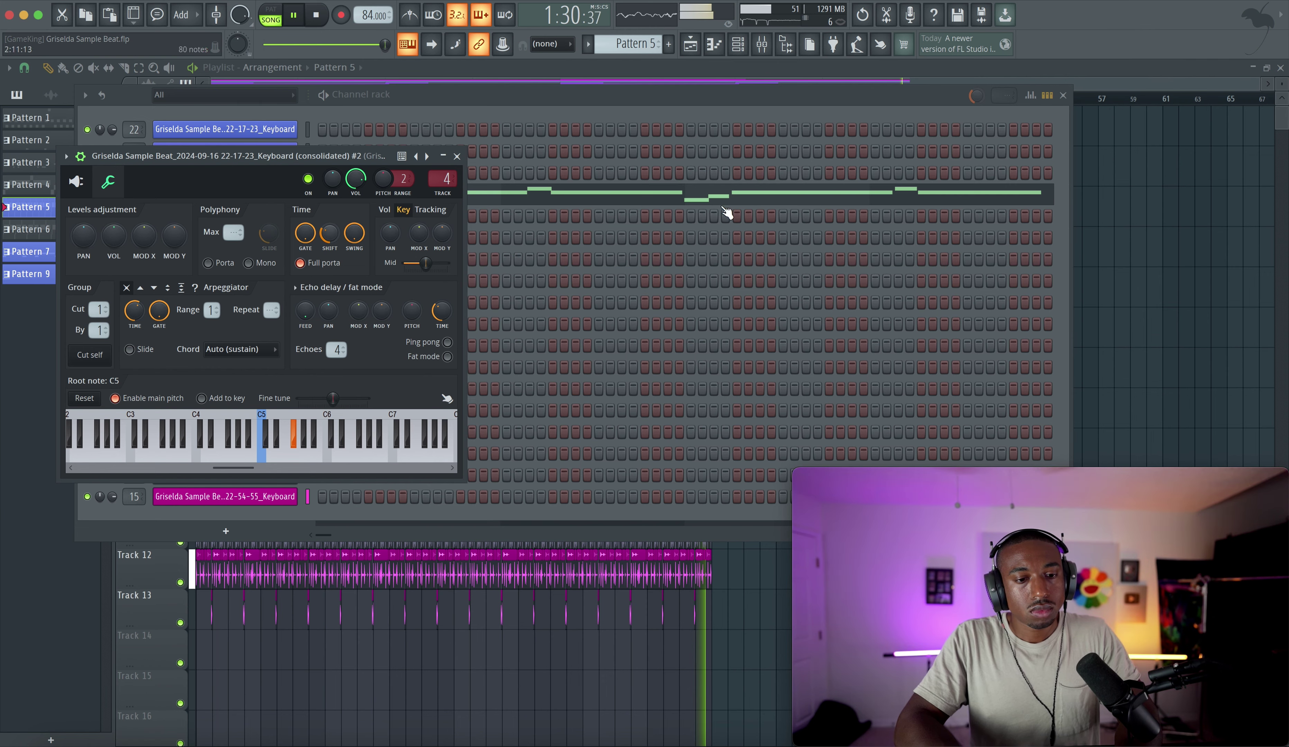
Close the instrument and channel rack windows and clear the playlist's time selection.
left_click(1109, 252)
right_click(1197, 257)
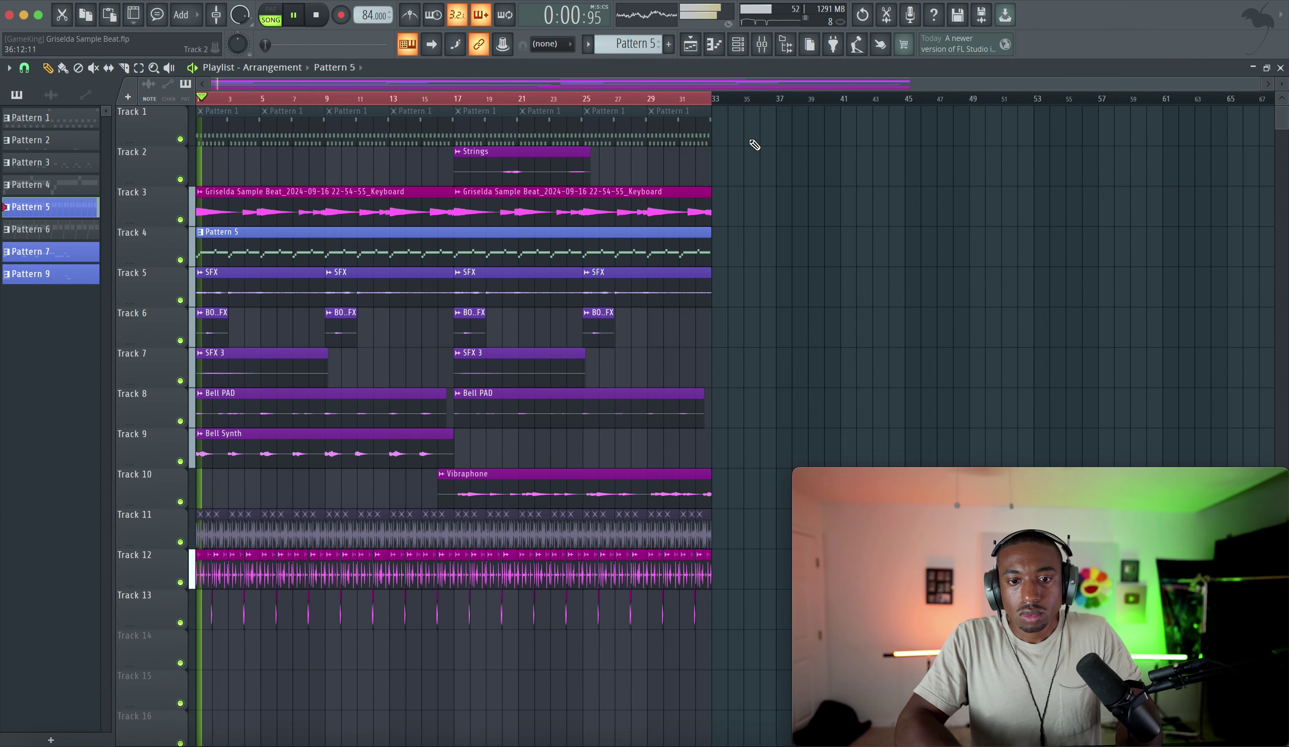
right_click(691, 98)
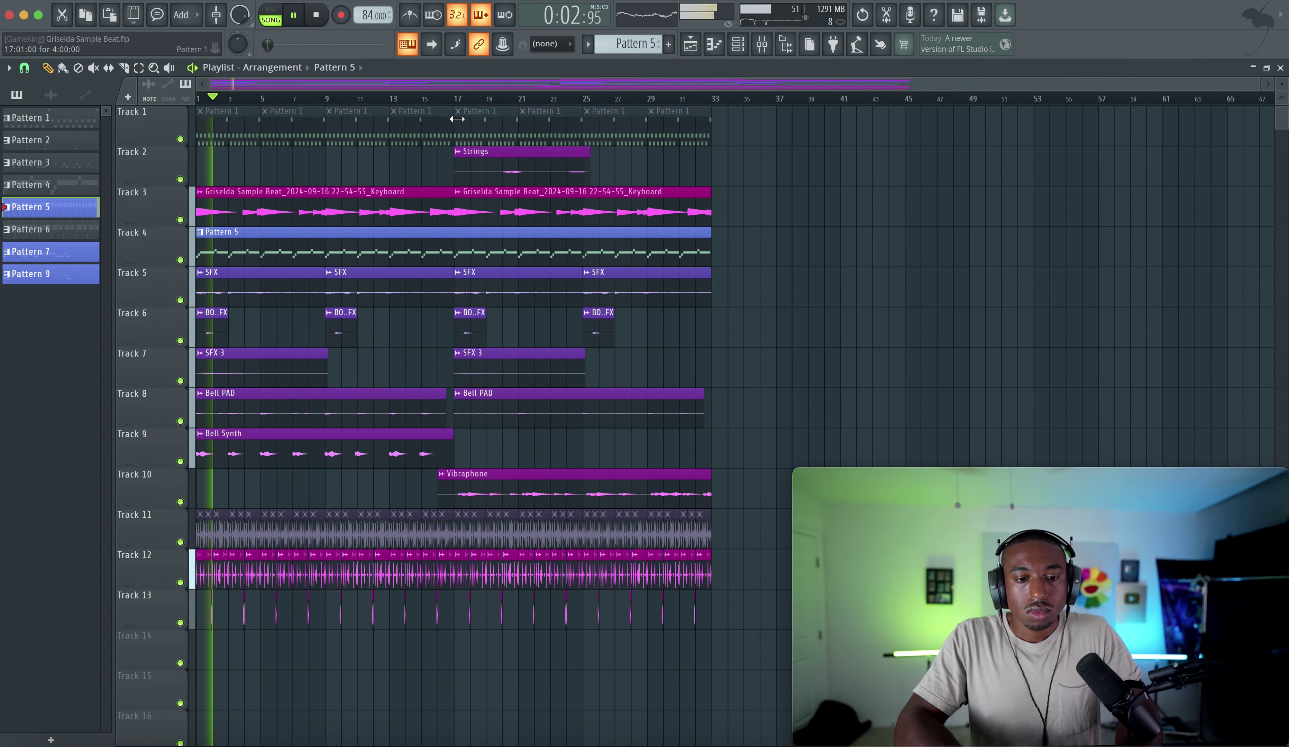
Lower the fader of the consolidated #2 keyboard track (insert 4) in the mixer and select the Melody track.
left_click(762, 44)
left_click_drag(189, 323, 190, 333)
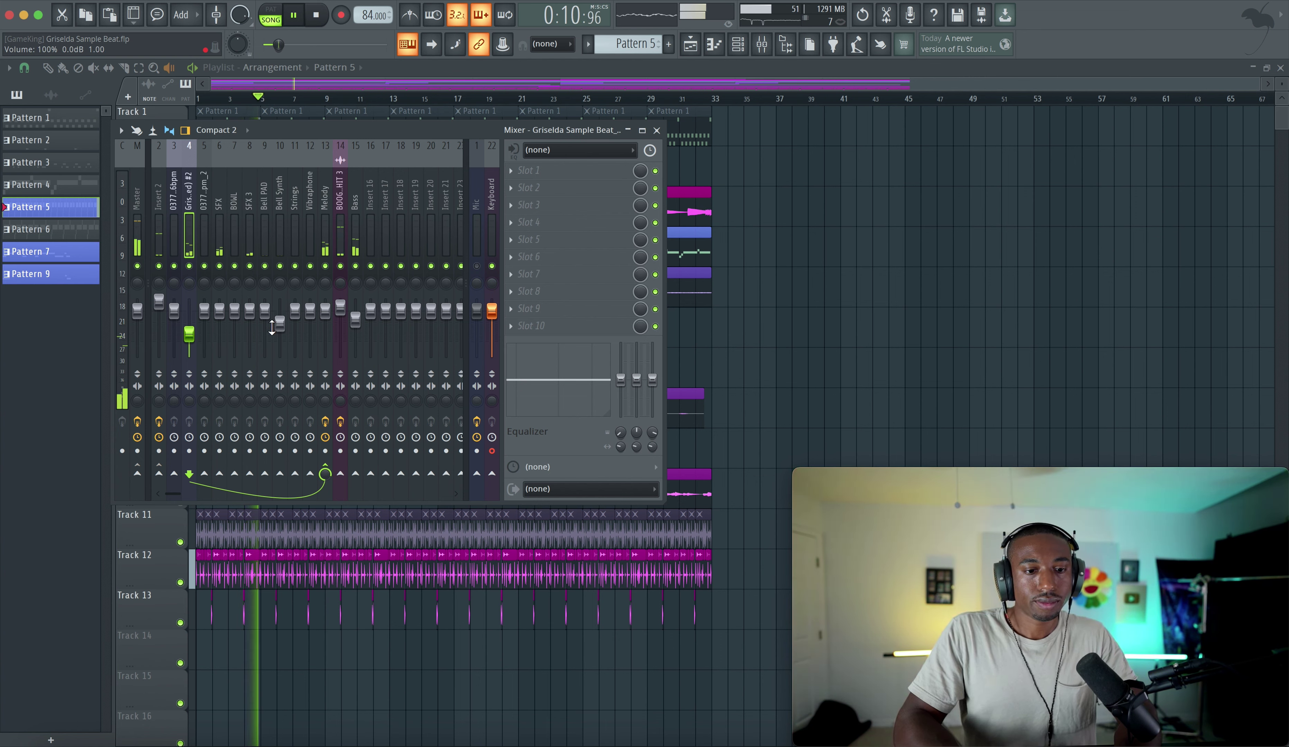
left_click(324, 235)
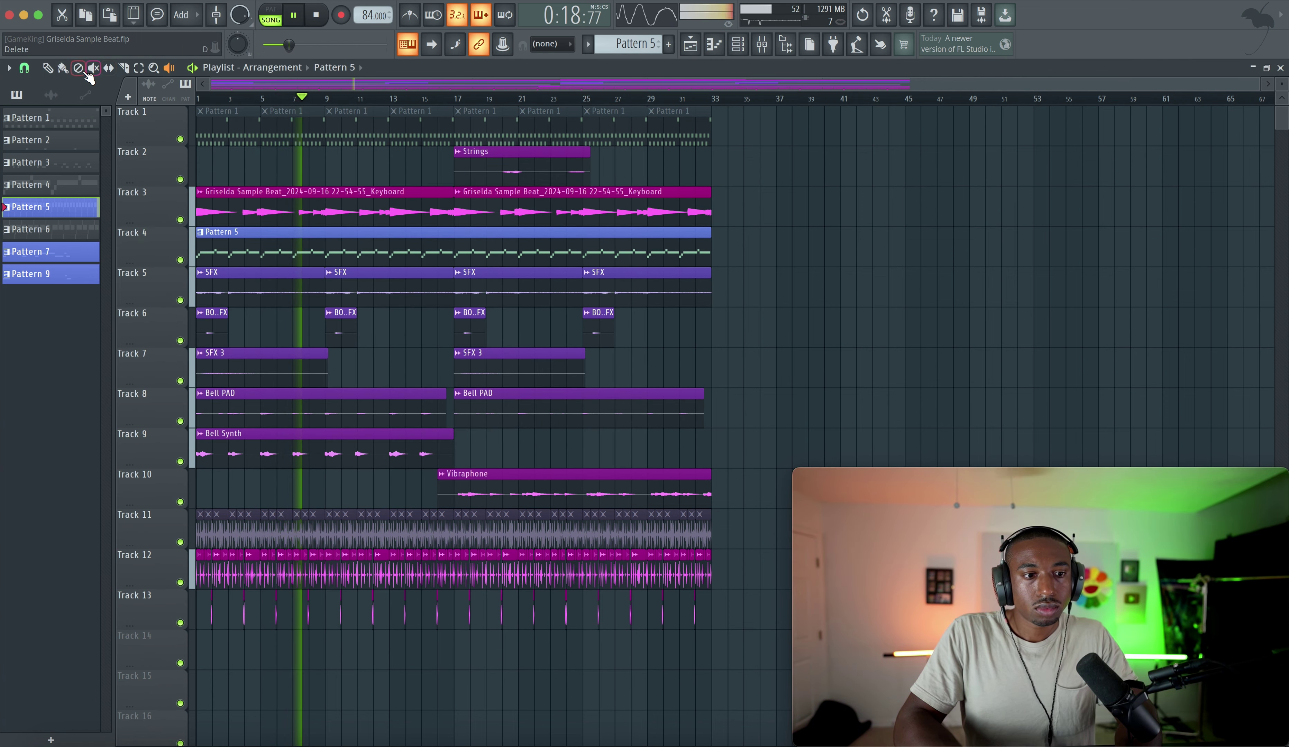
left_click(124, 67)
left_click(138, 68)
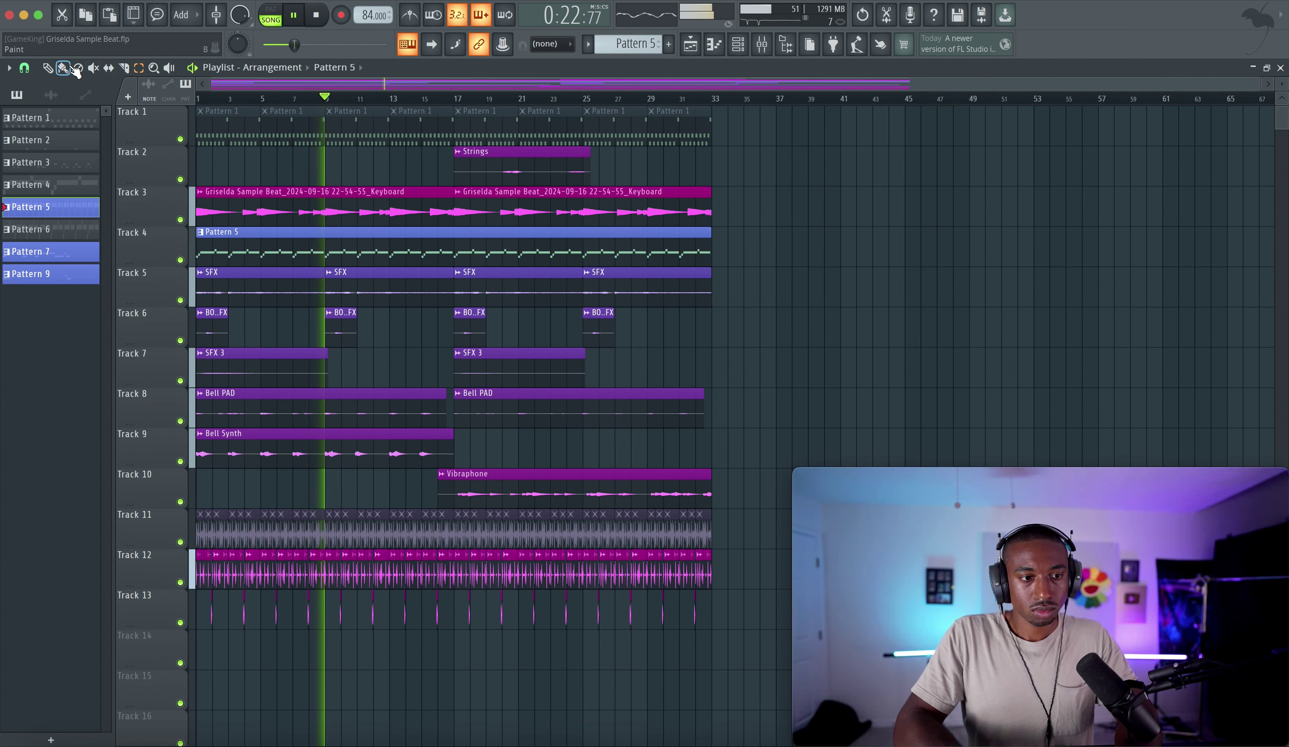
left_click(48, 68)
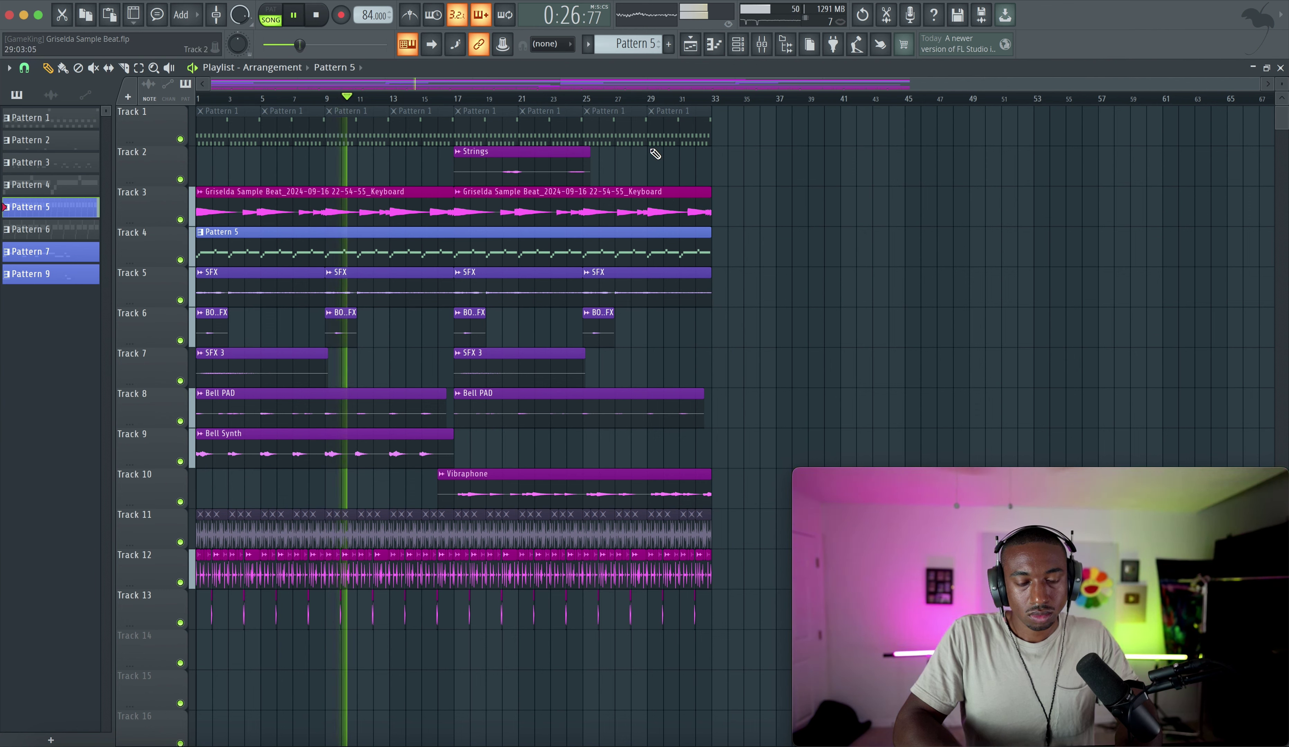
Route the Bass mixer track only to the Melody track instead of the Master.
left_click(765, 51)
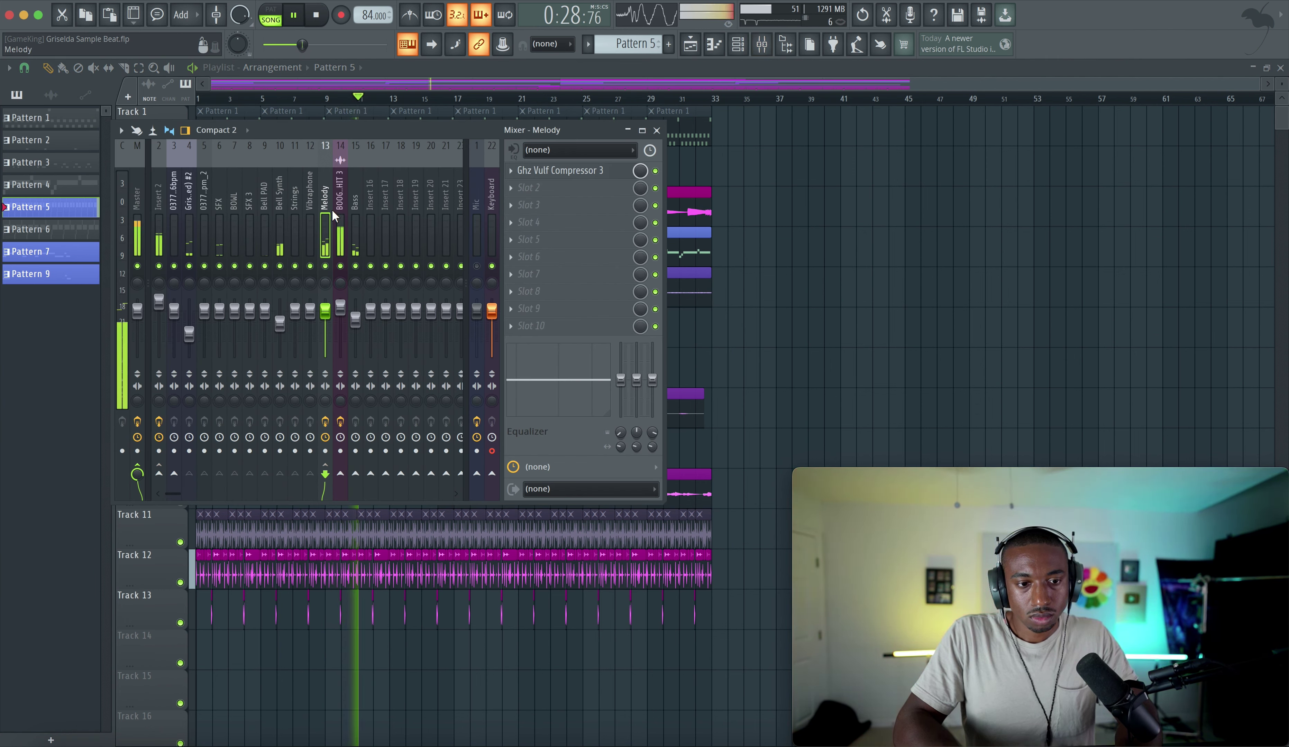
left_click(355, 226)
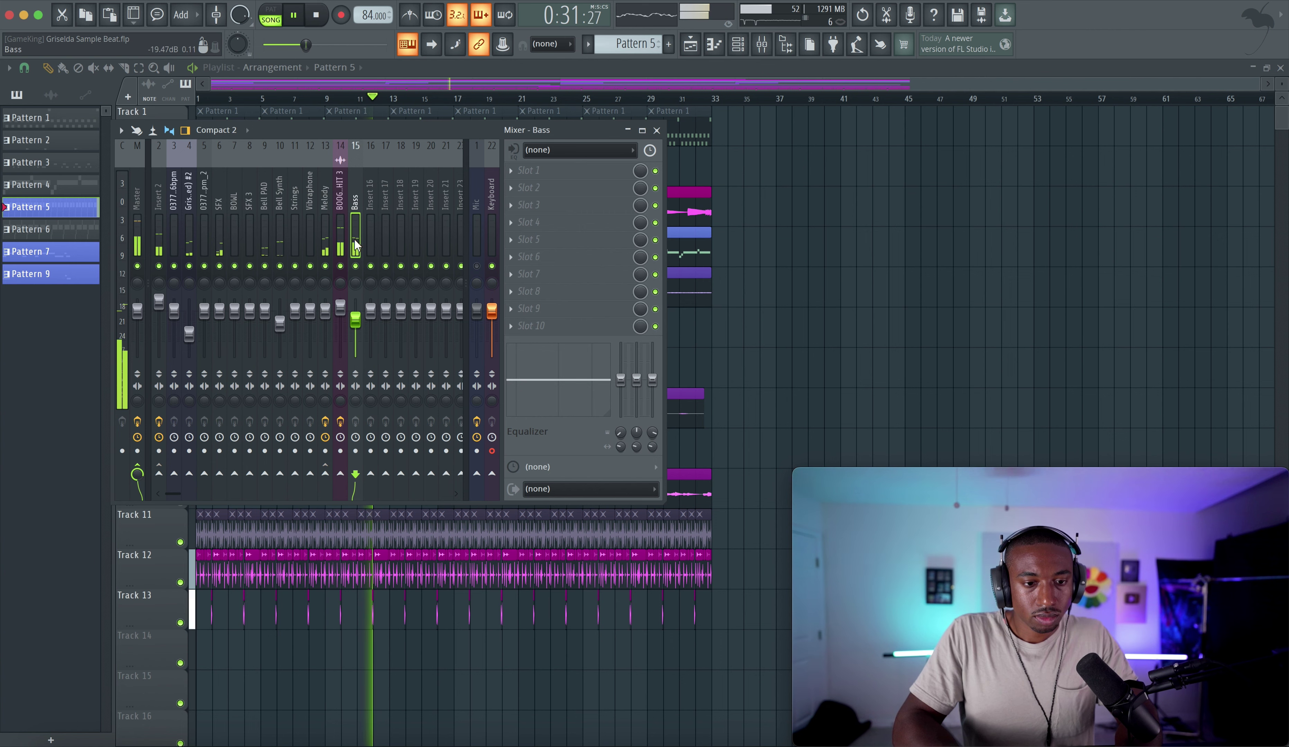
right_click(325, 473)
left_click(349, 483)
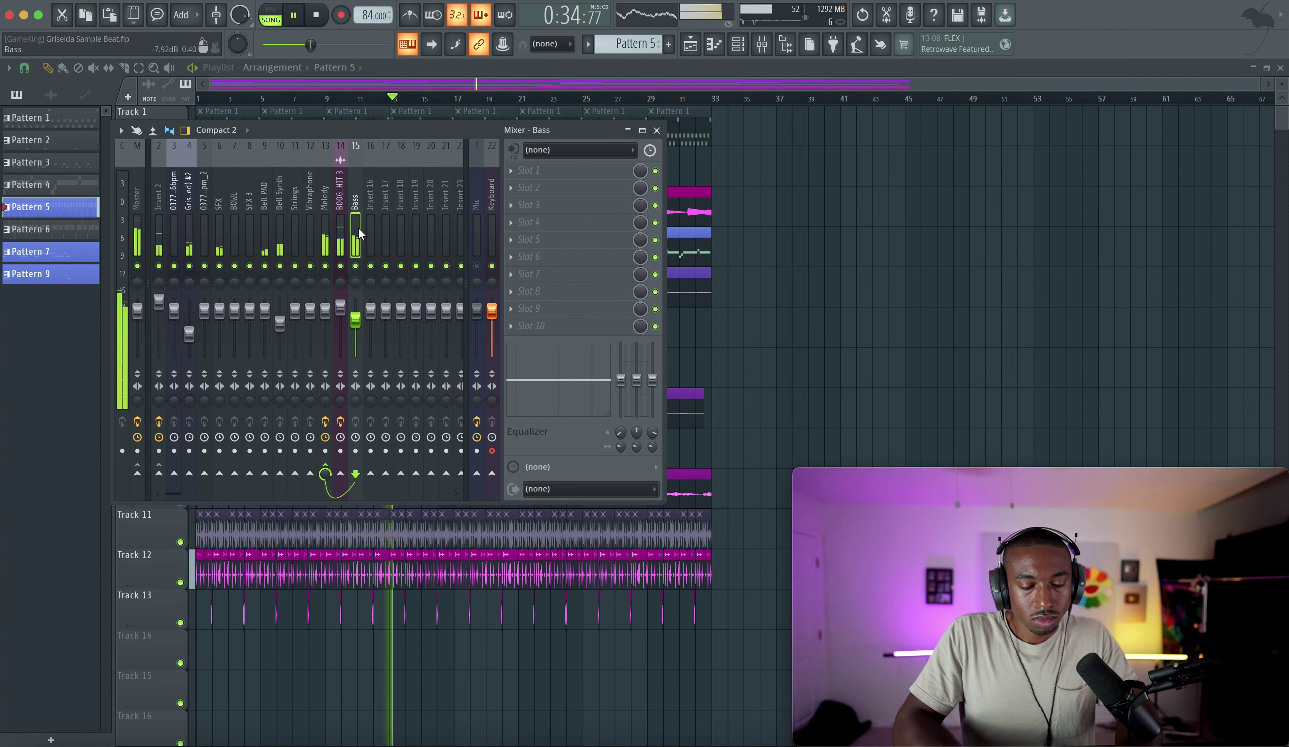
Check the Melody, insert 14, Bass and Master mixer tracks, and raise the Bass fader slightly.
left_click(325, 232)
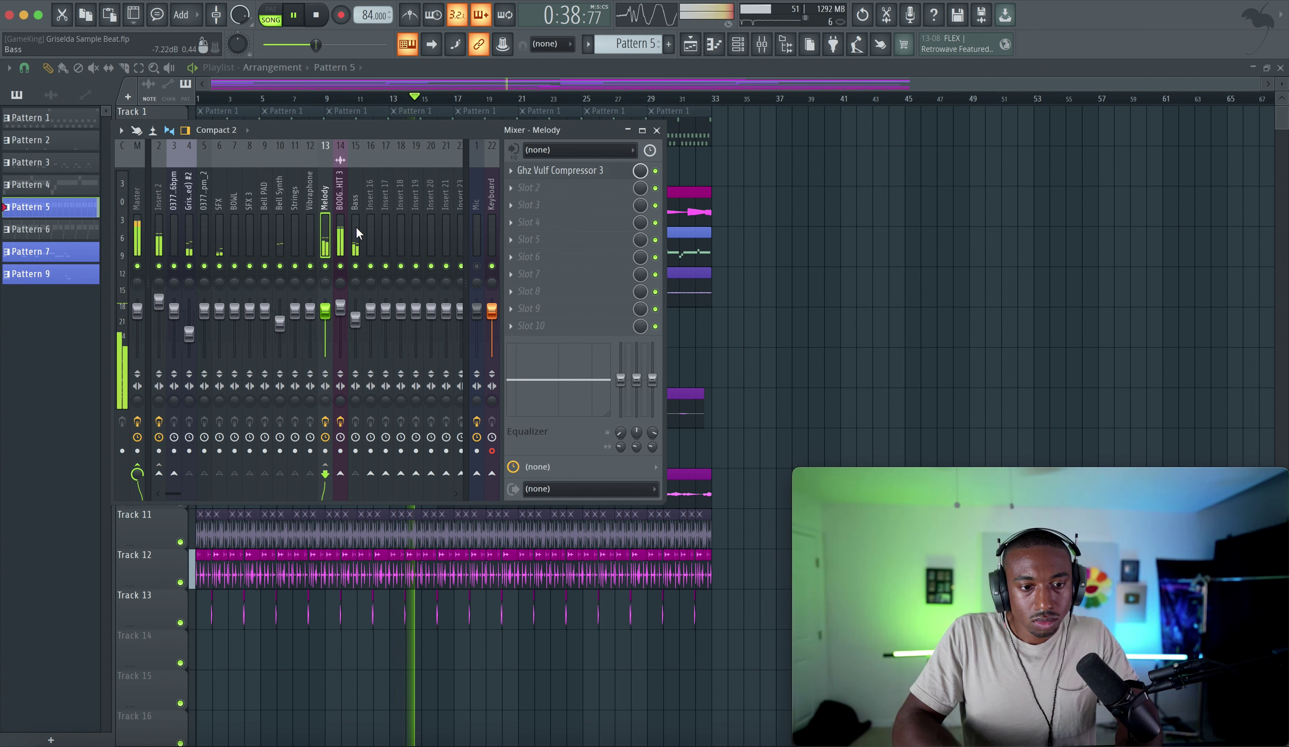
left_click(342, 230)
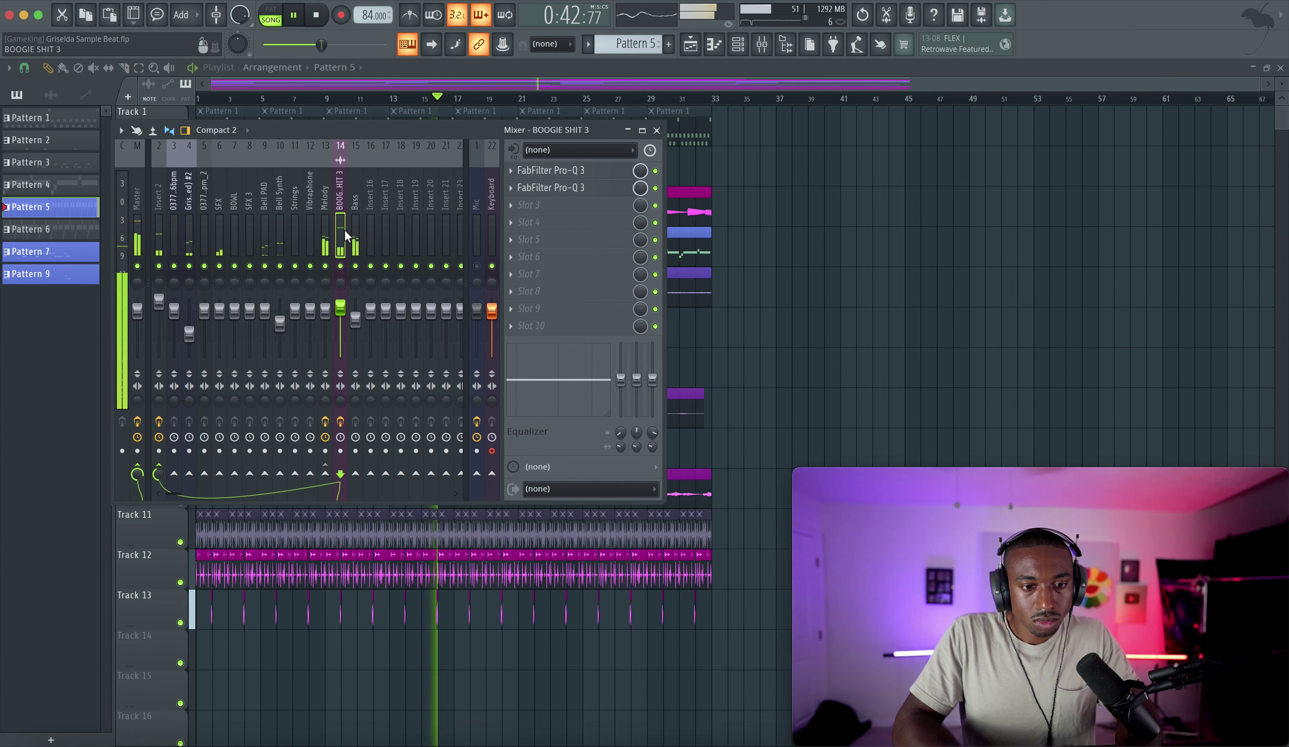
left_click(356, 234)
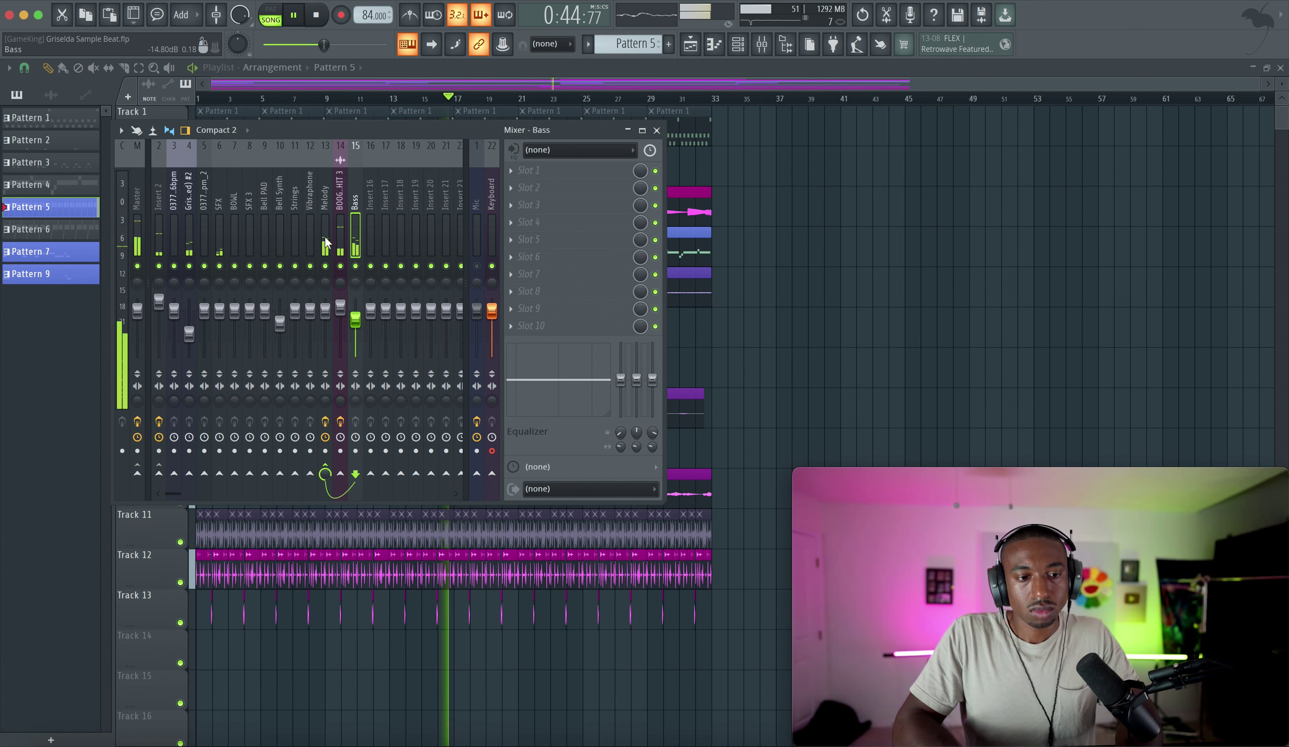
left_click(139, 222)
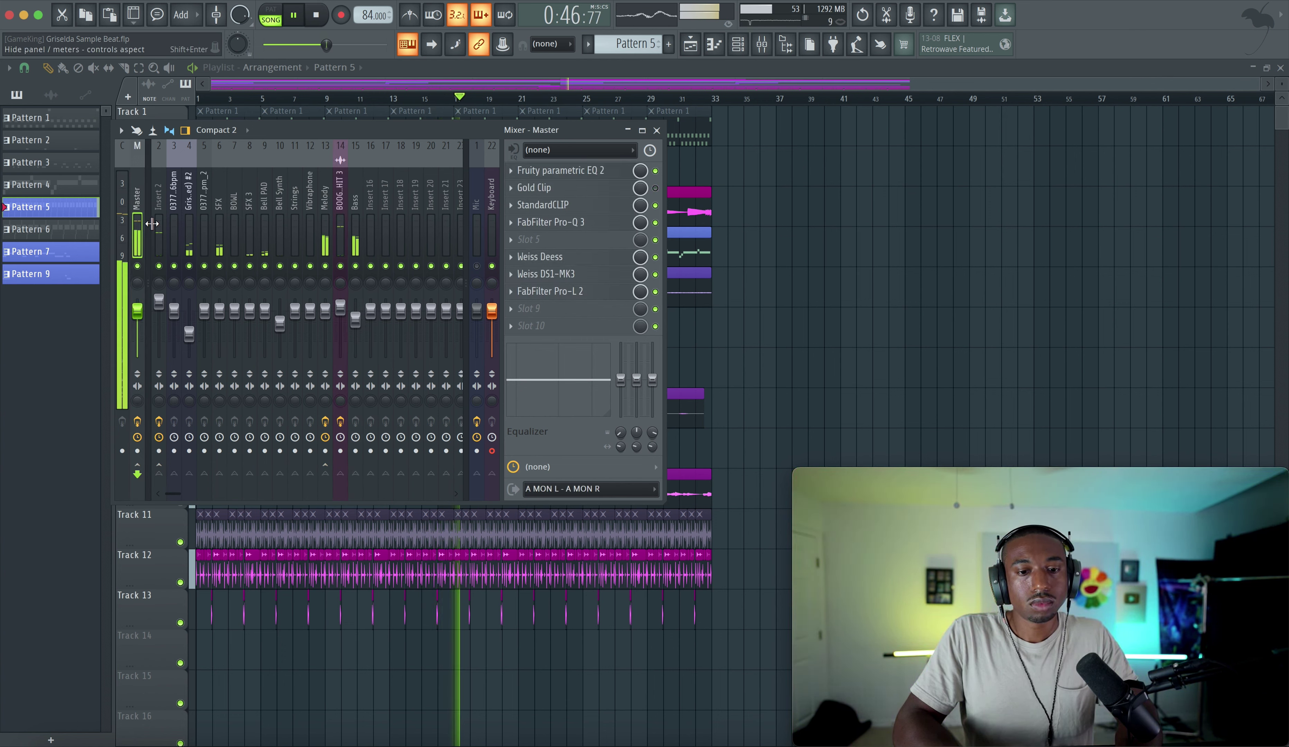
left_click(325, 237)
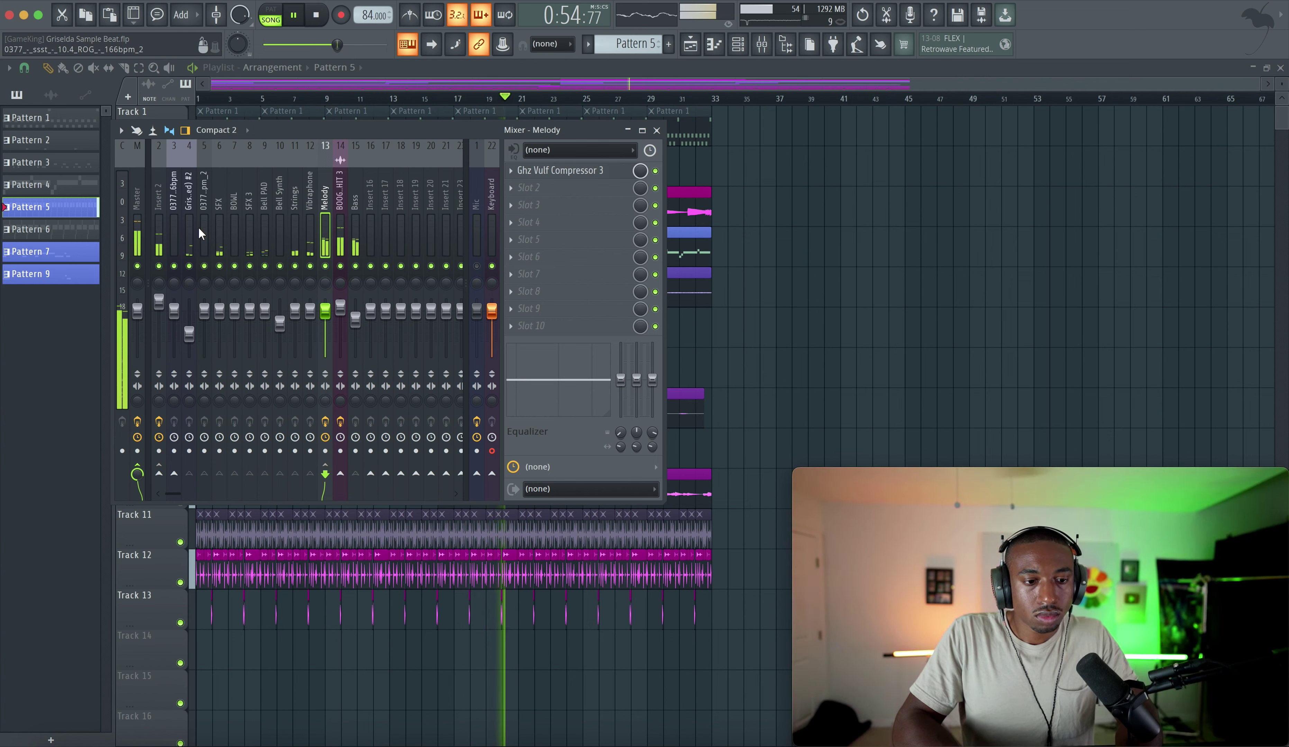
left_click(355, 319)
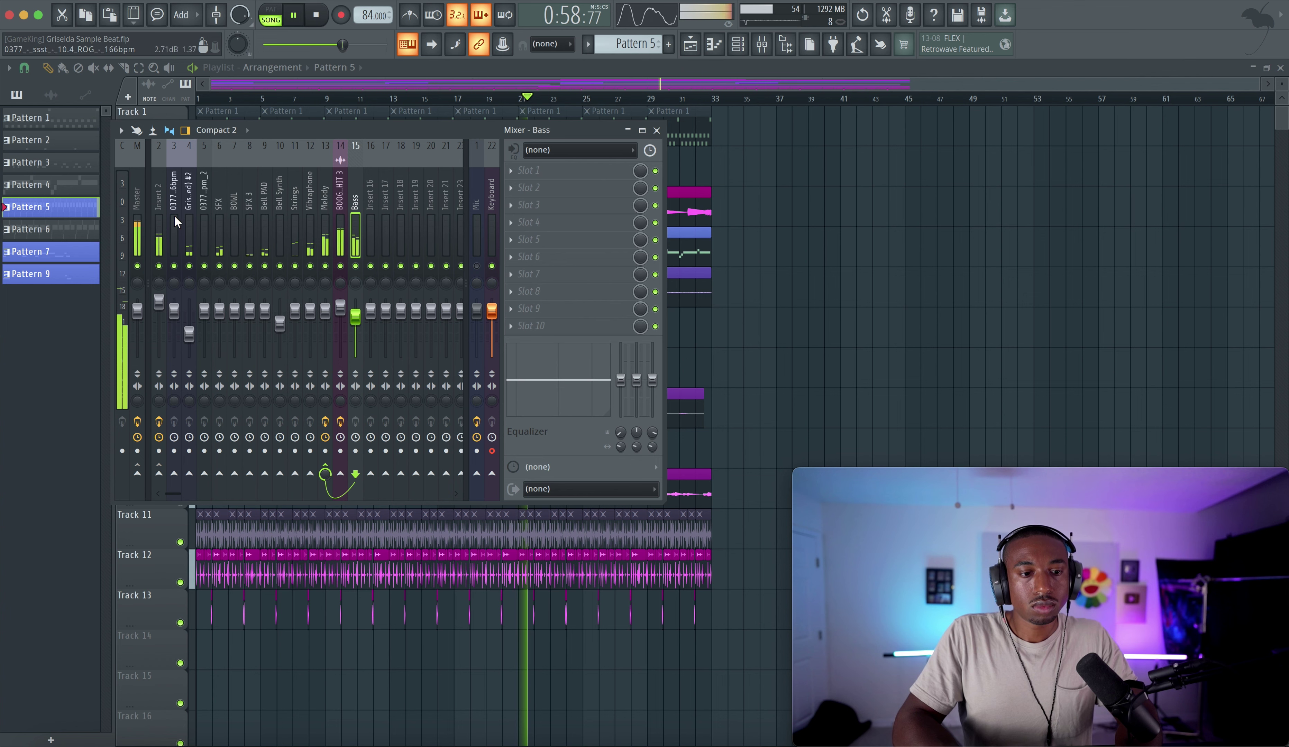
Raise the fader of the consolidated #2 keyboard track (insert 4) slightly and hide the mixer.
left_click(189, 222)
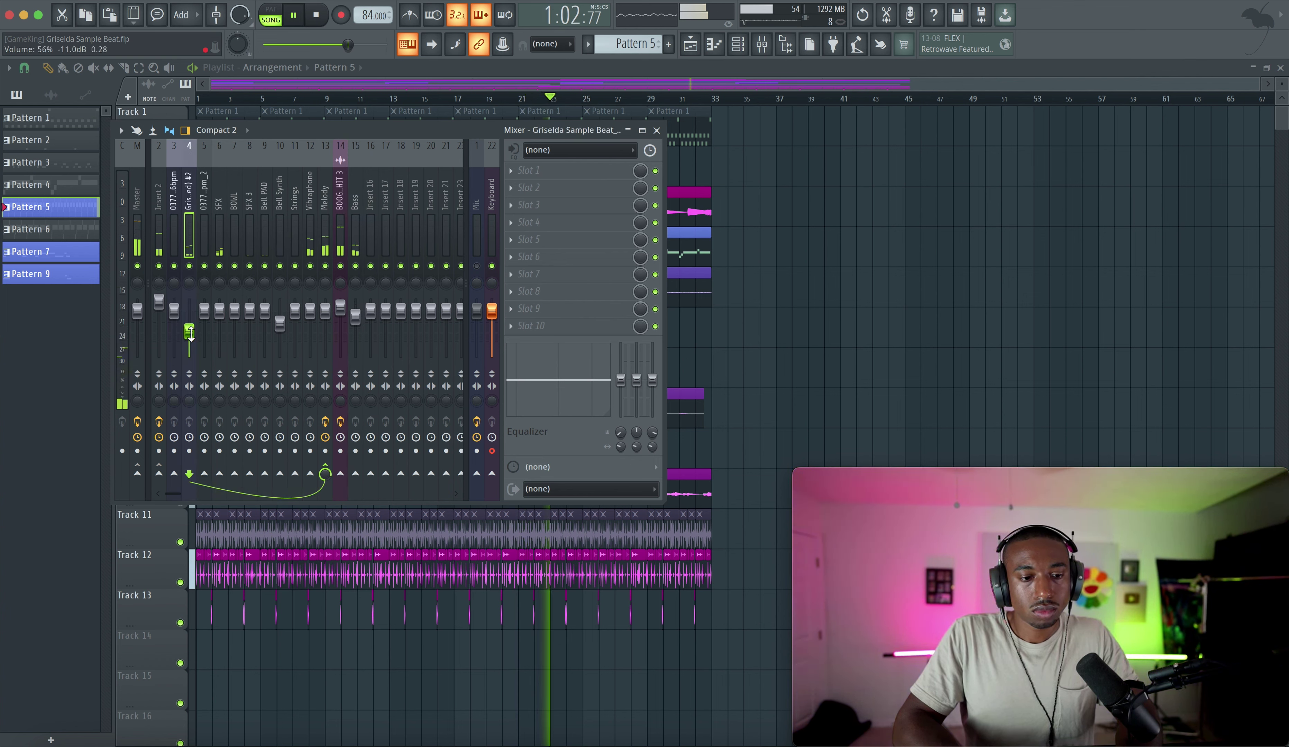
left_click_drag(191, 334, 191, 328)
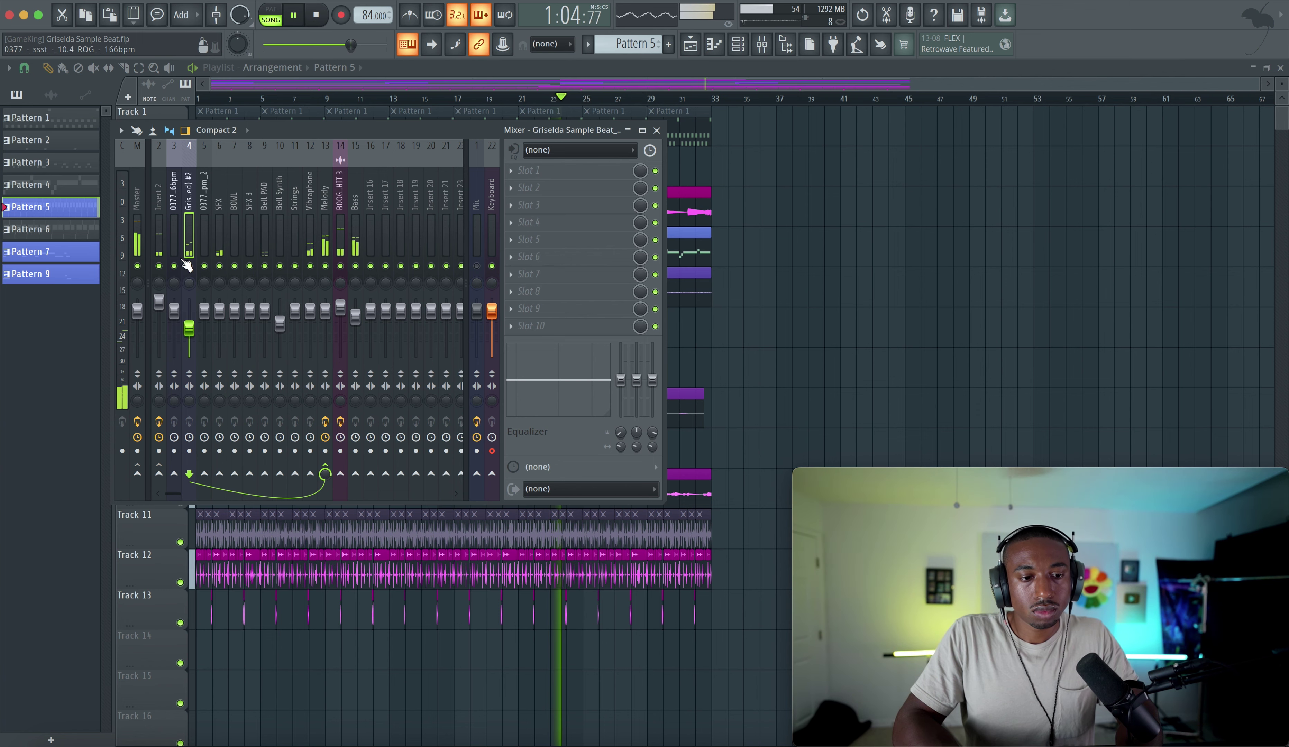
left_click(837, 218)
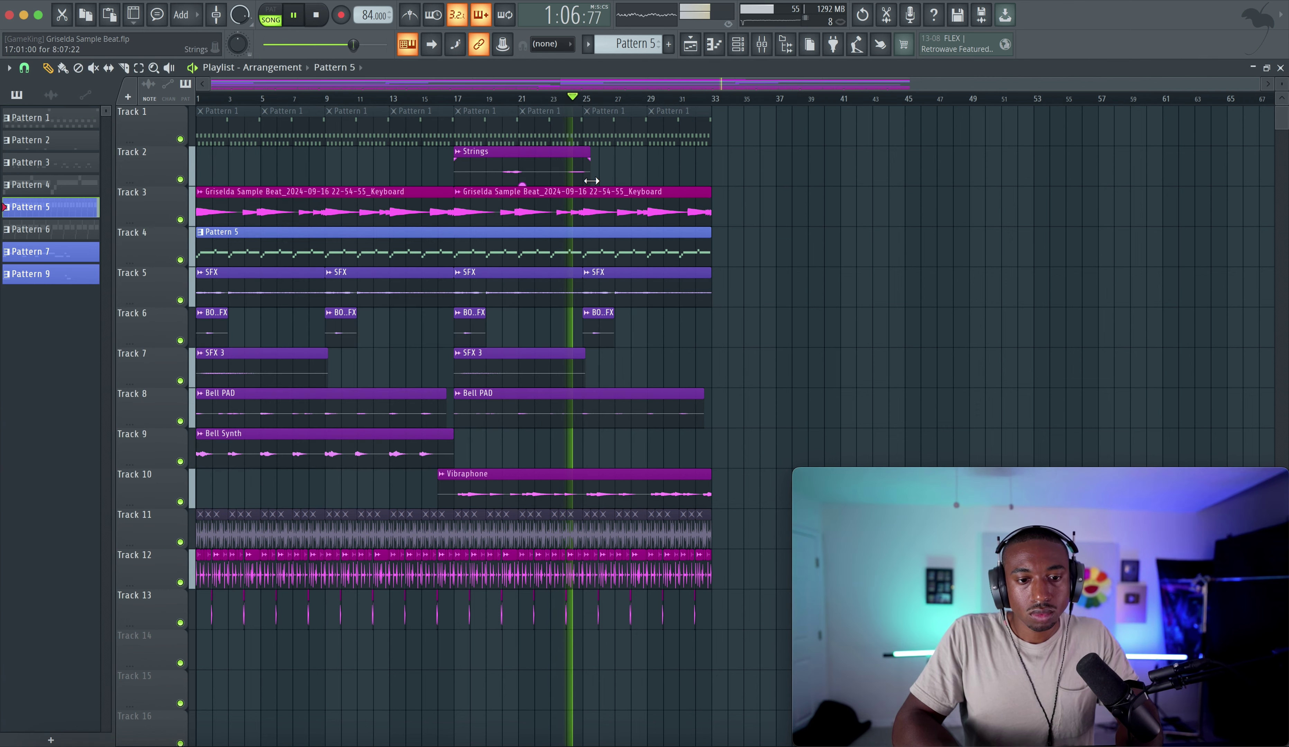
Save the project and check the track levels in the mixer while the song plays.
key("F9")
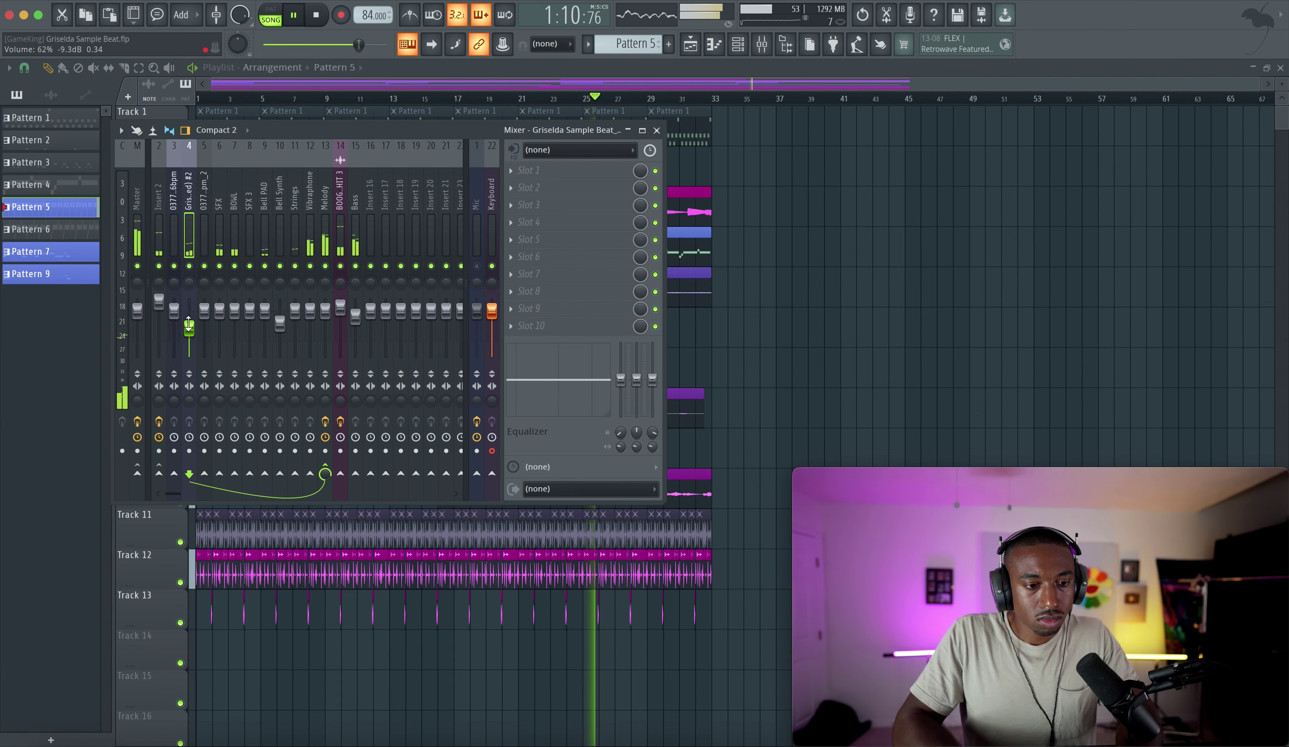
left_click(906, 235)
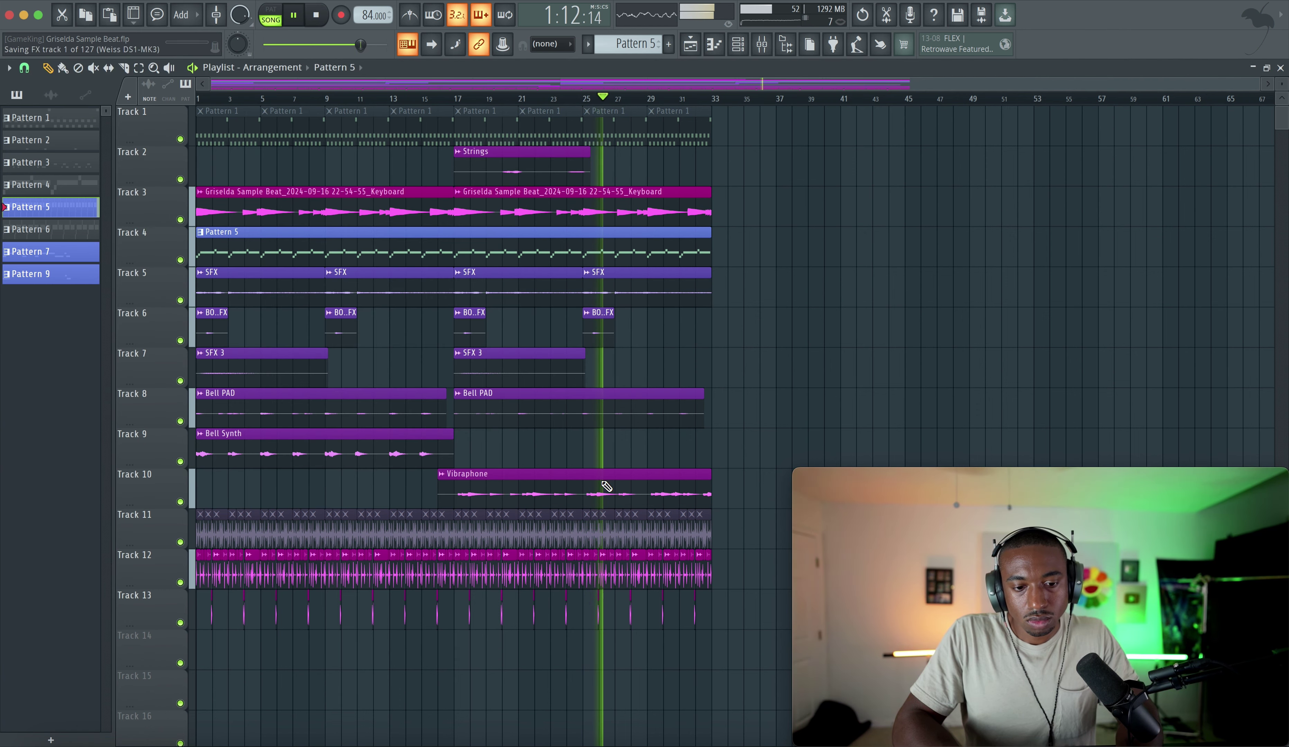
left_click_drag(574, 508, 575, 506)
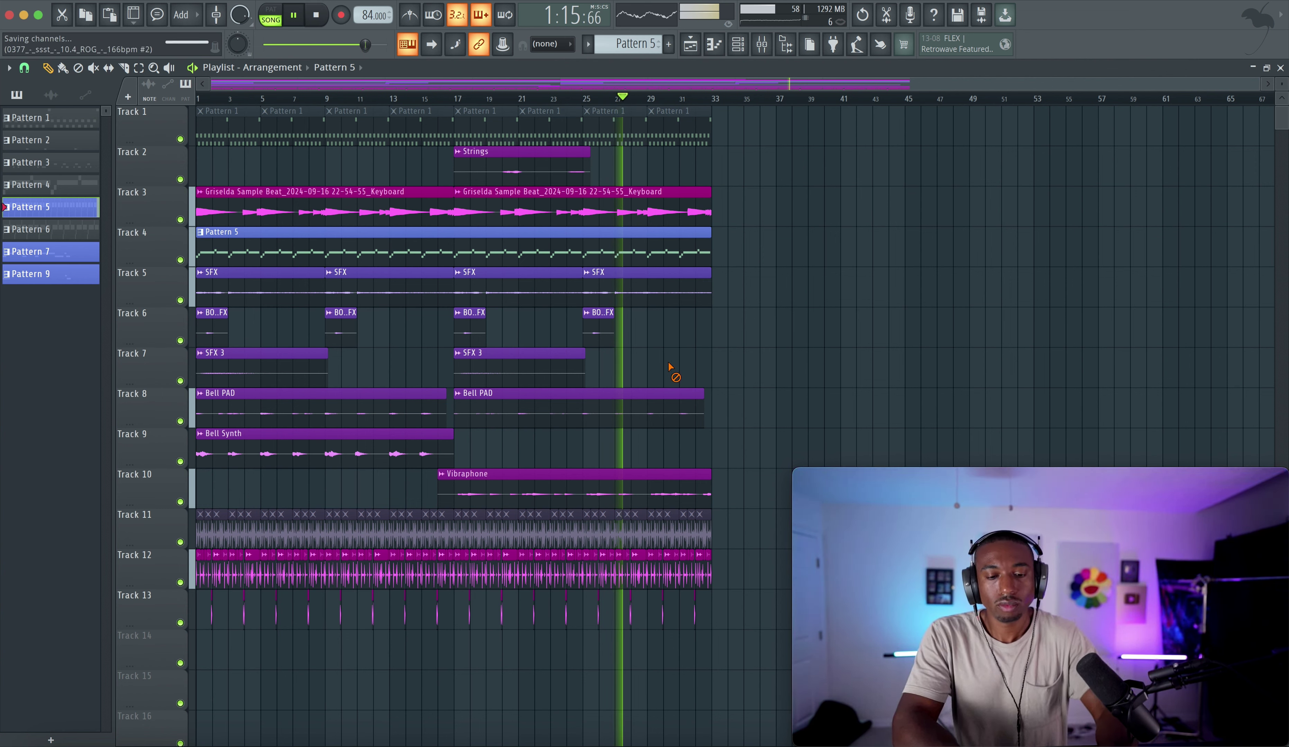
left_click_drag(574, 507, 574, 506)
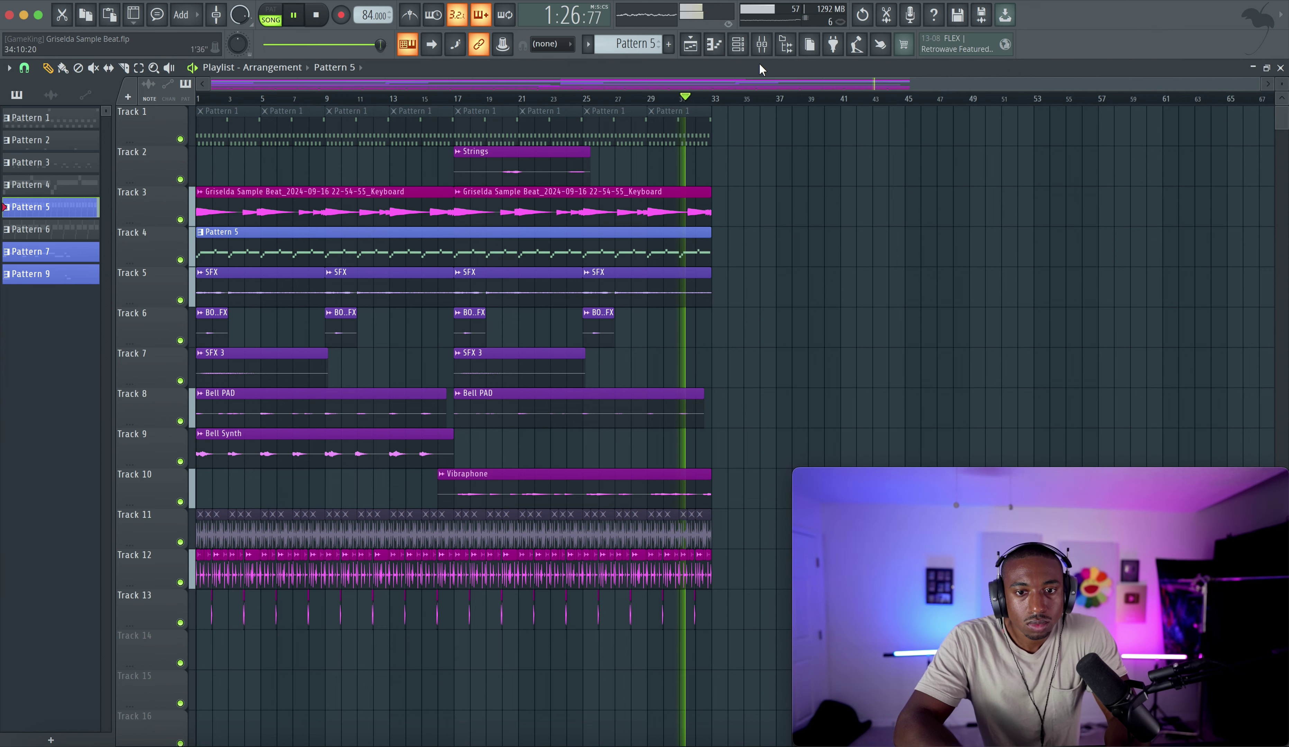
left_click(762, 51)
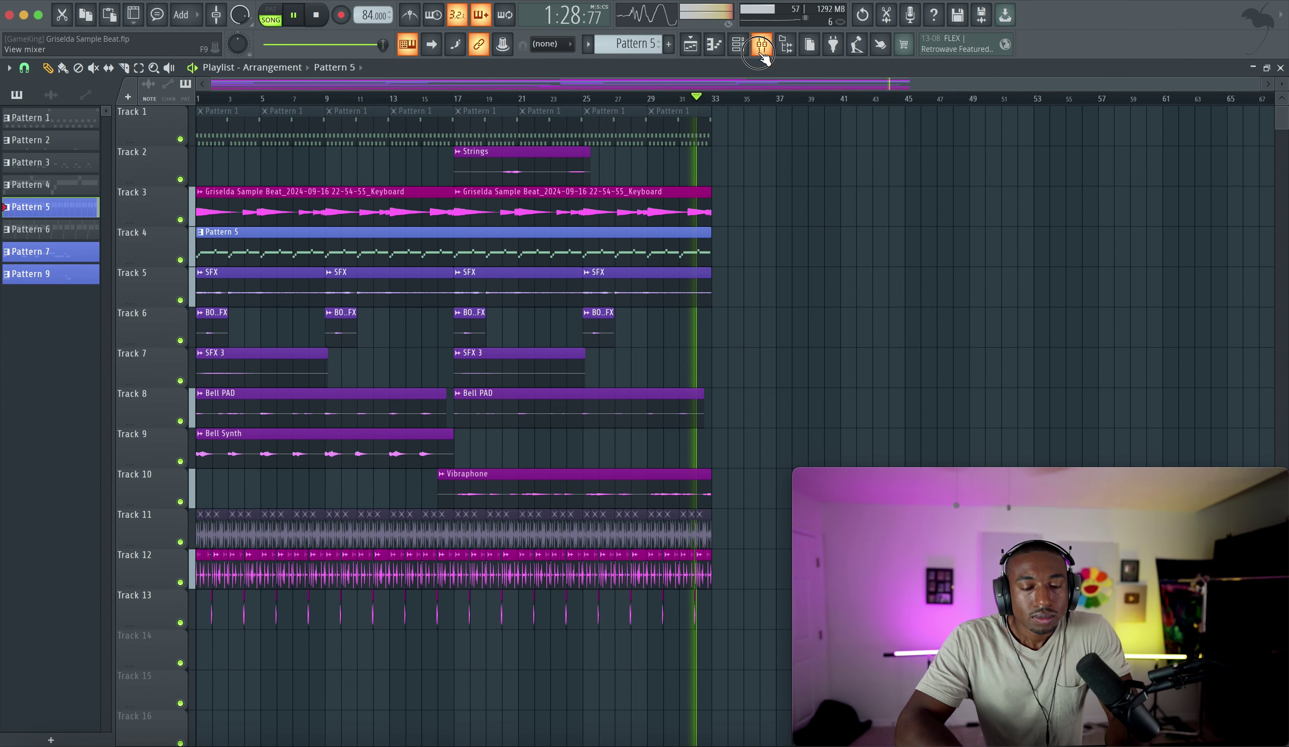
right_click(814, 242)
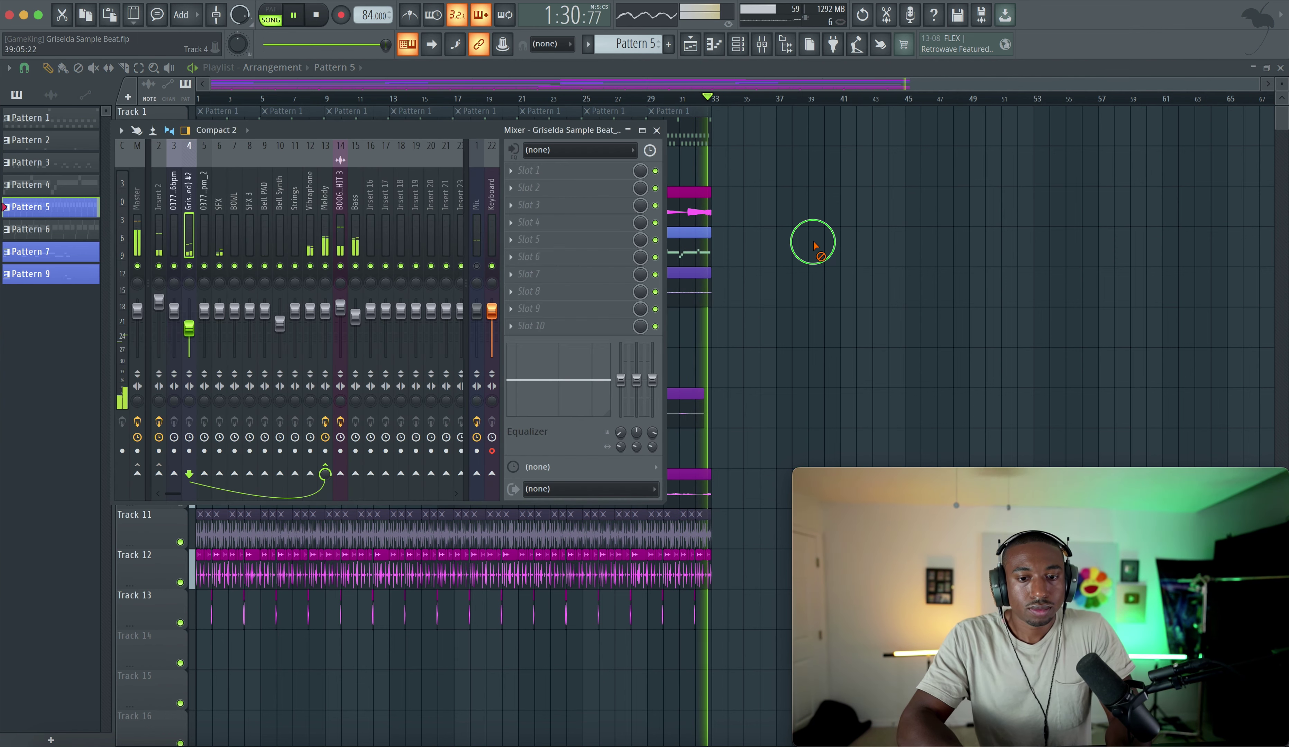
key("F9")
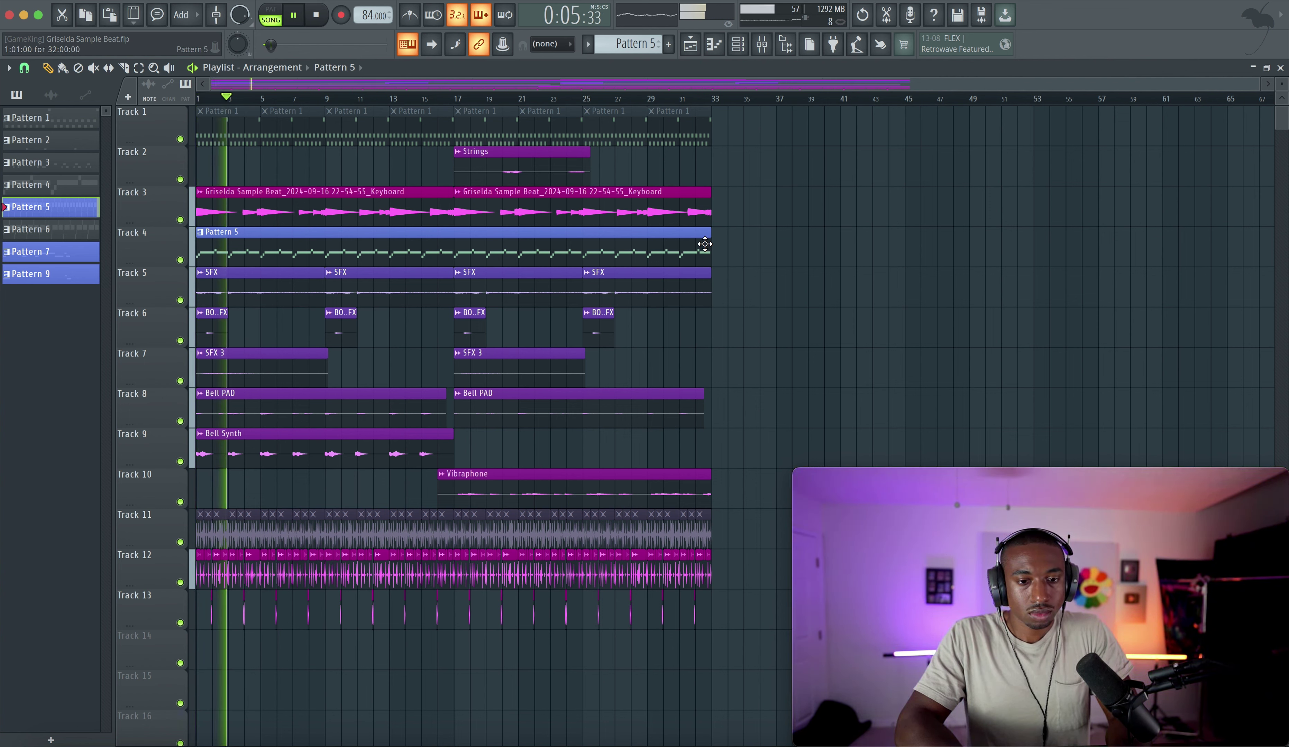
key("ctrl+a")
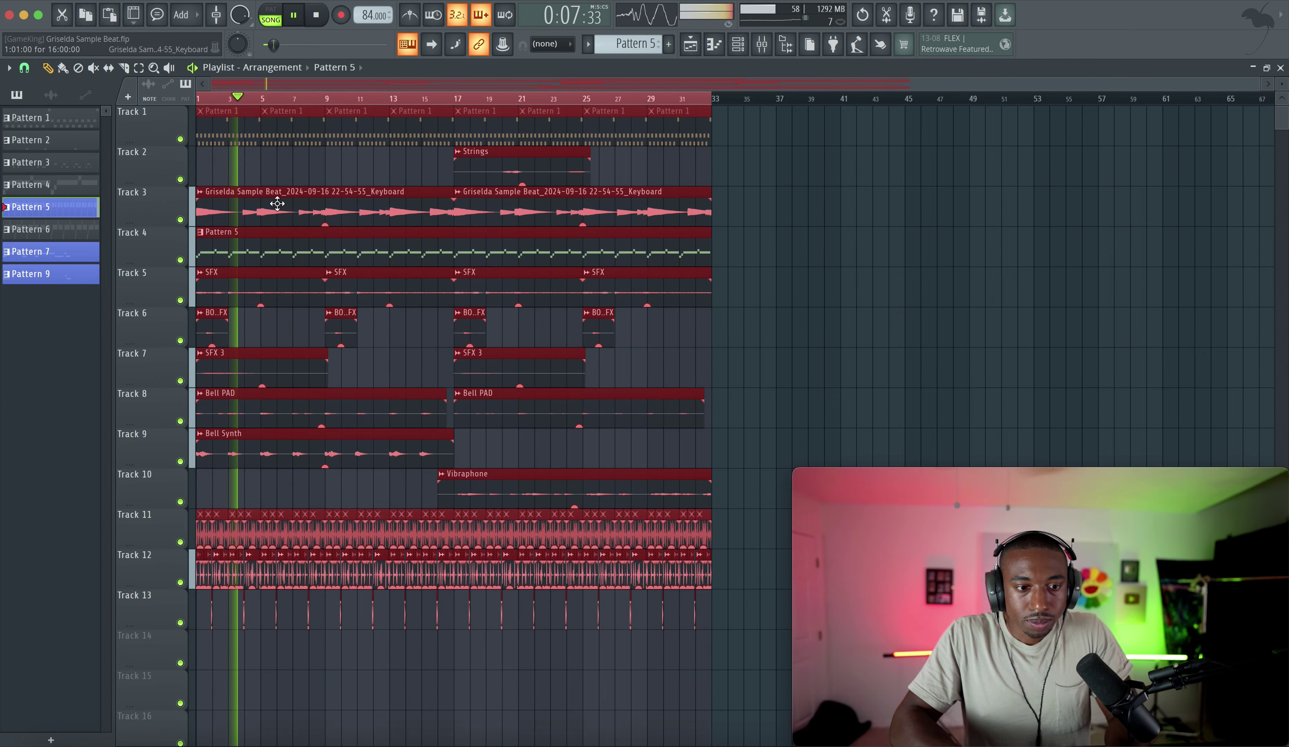
key("ctrl+b")
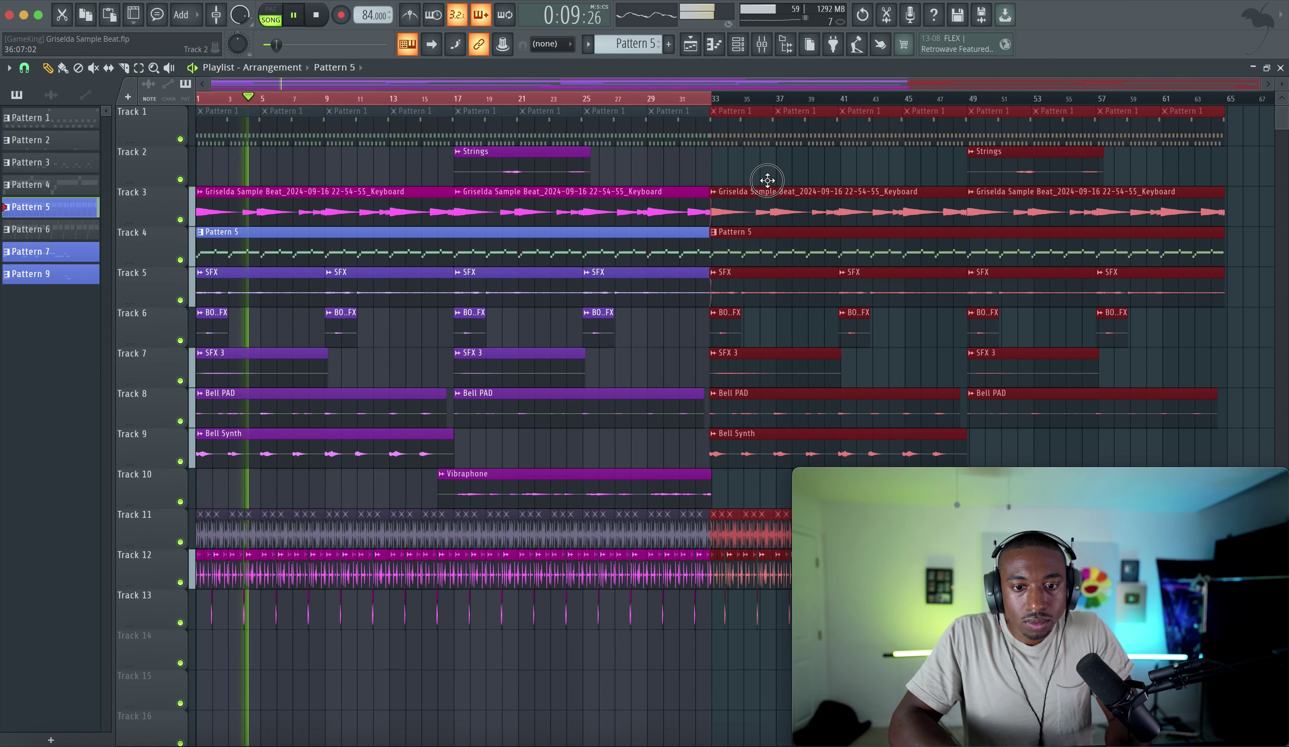
key("ctrl+z")
key("ctrl+x")
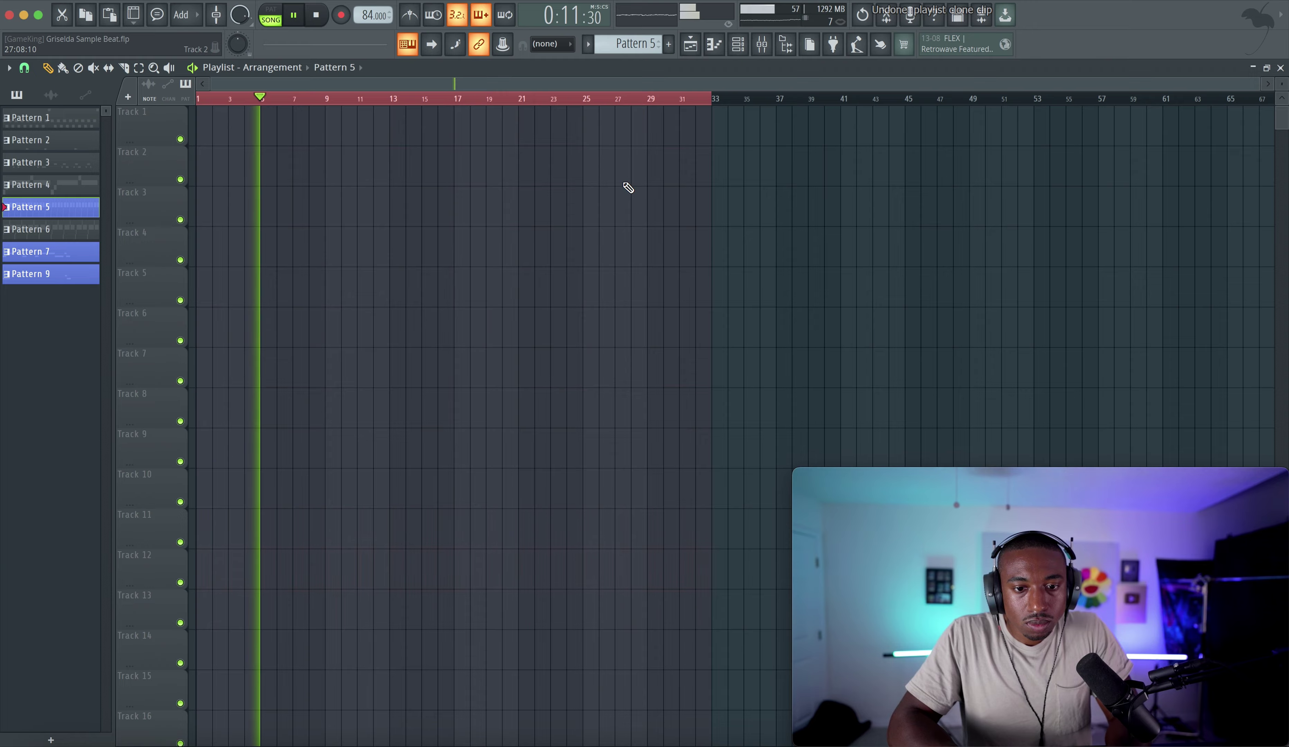
key("ctrl+z")
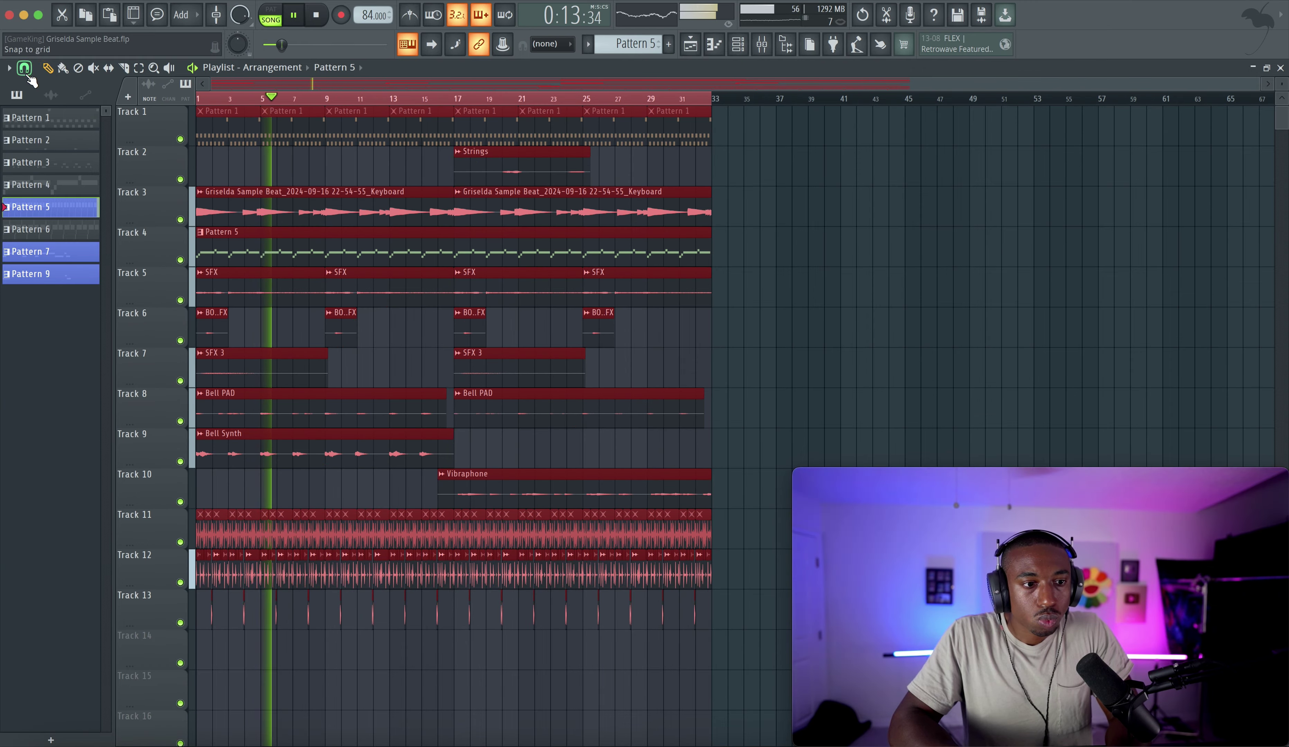
left_click(236, 201)
right_click(240, 203)
key("ctrl+z")
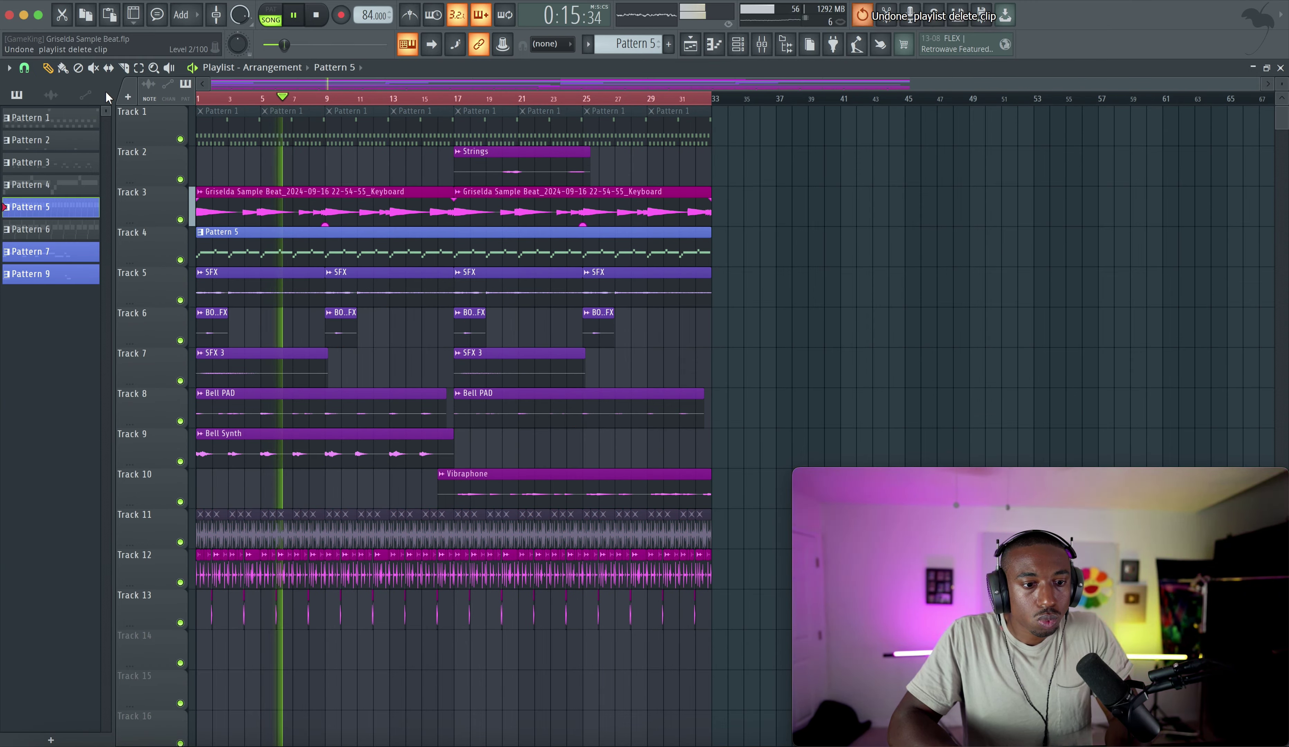
Set the playlist snap to Bar and duplicate all arrangement clips so the copy starts at bar 33.
left_click(24, 67)
left_click(62, 295)
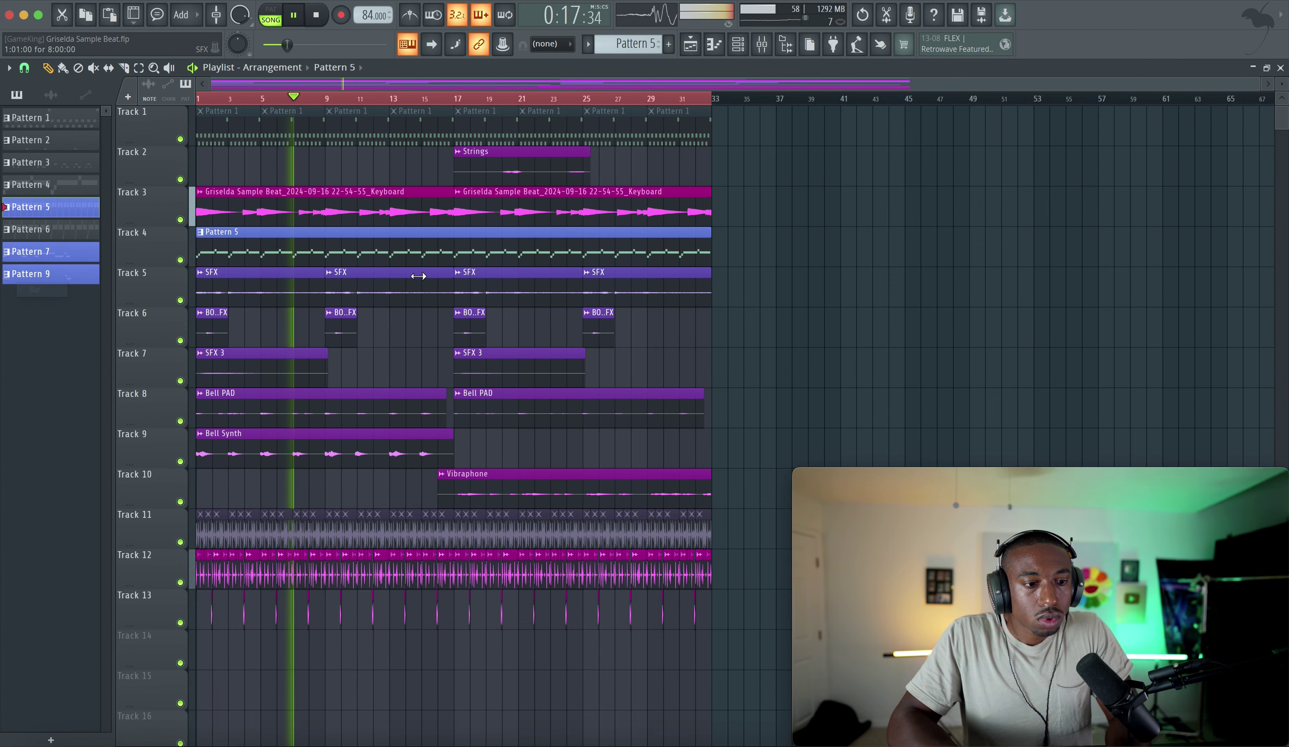
key("ctrl+a")
left_click_drag(244, 210, 756, 193)
right_click(713, 96)
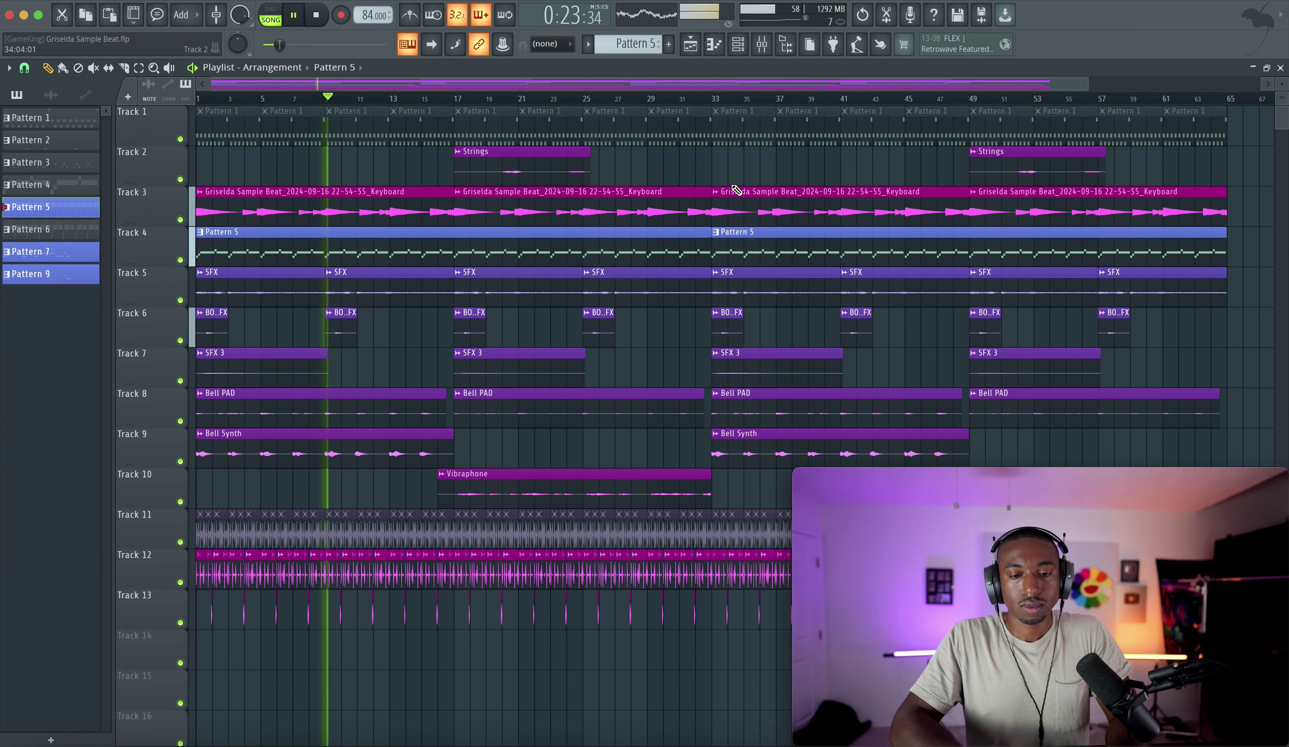
Delete the duplicated keyboard sample clip on Track 3 from bar 33 to 49 and save the project.
scroll(734, 191, "right", 4)
right_click(706, 202)
key("super+s")
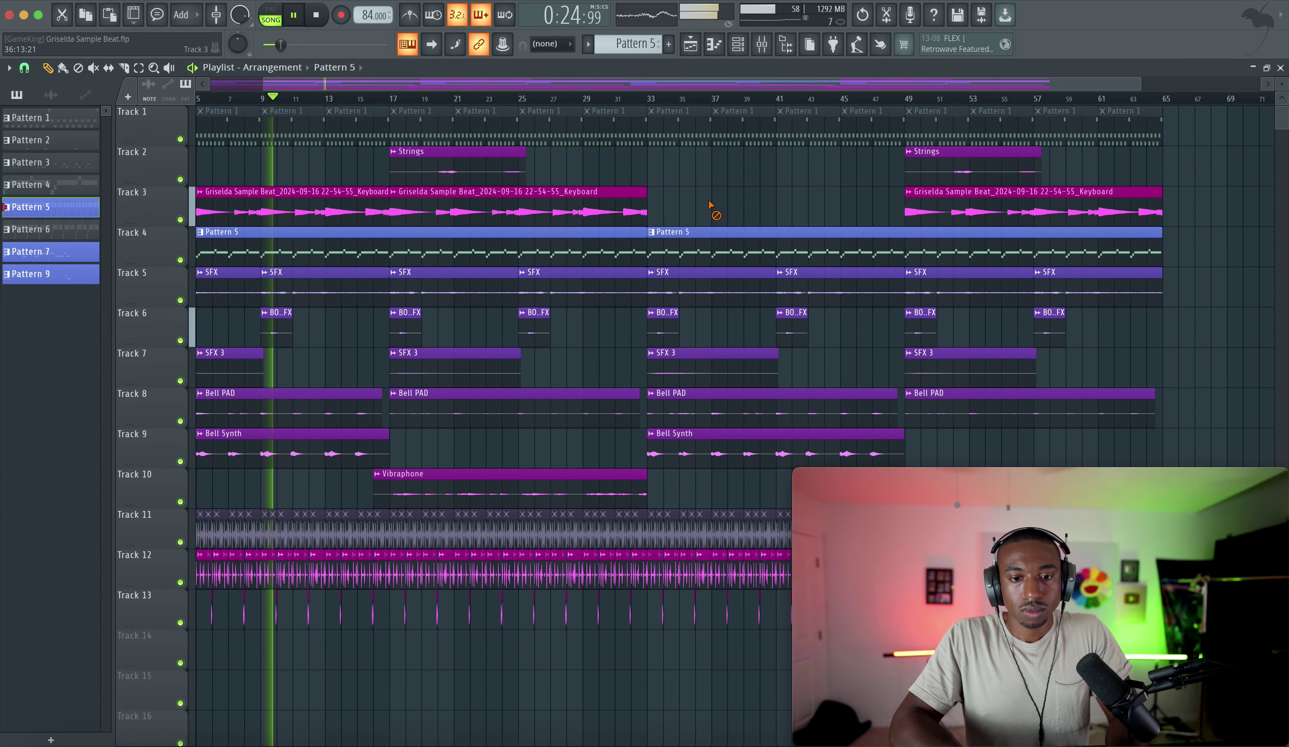
scroll(678, 222, "right", 8)
scroll(639, 224, "left", 10)
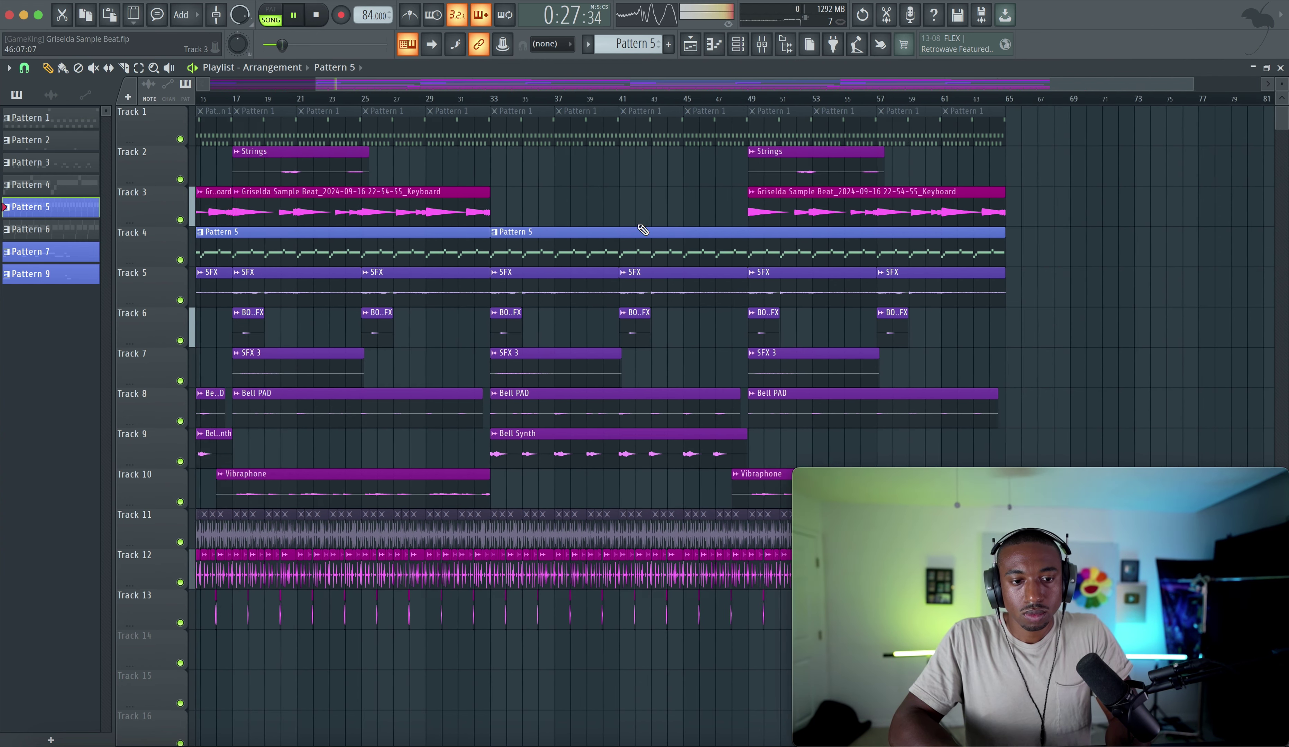
Slice the second Pattern 5 clip on Track 4 at bars 49 and 57 and delete the section between the cuts.
scroll(550, 213, "right", 7)
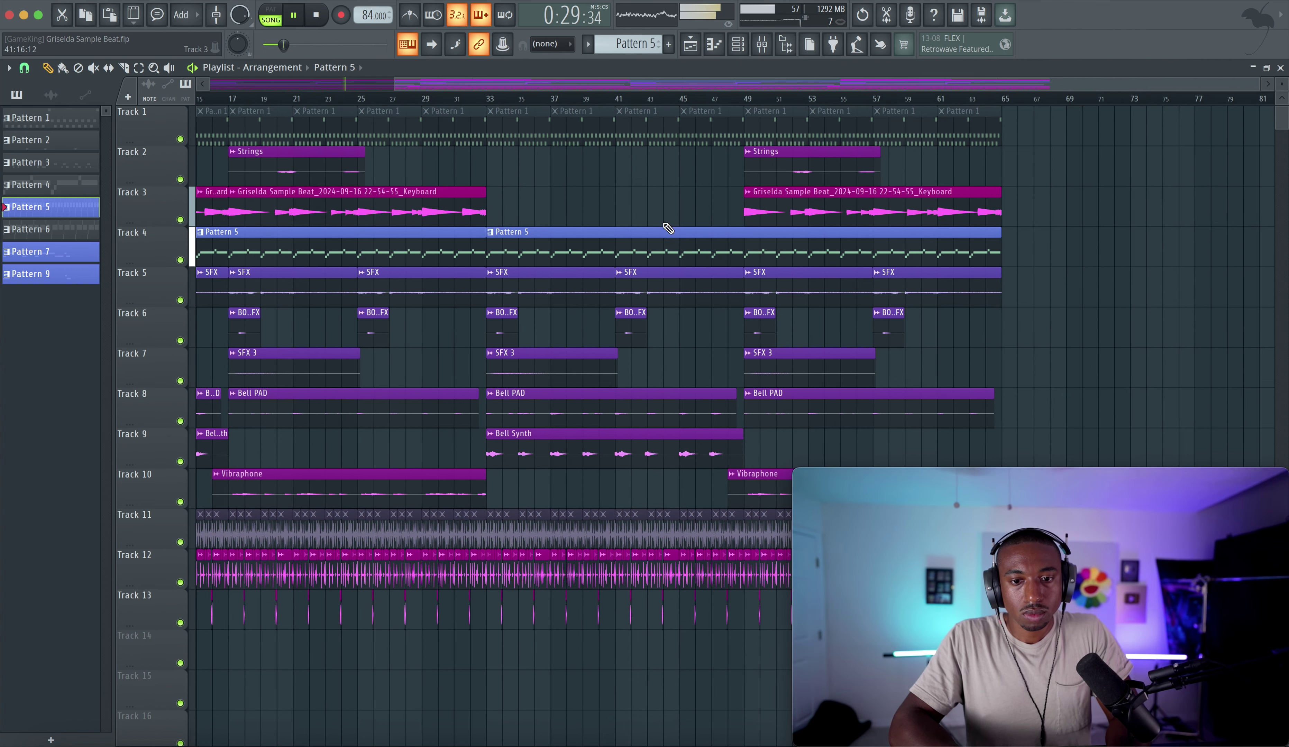
scroll(813, 257, "right", 4)
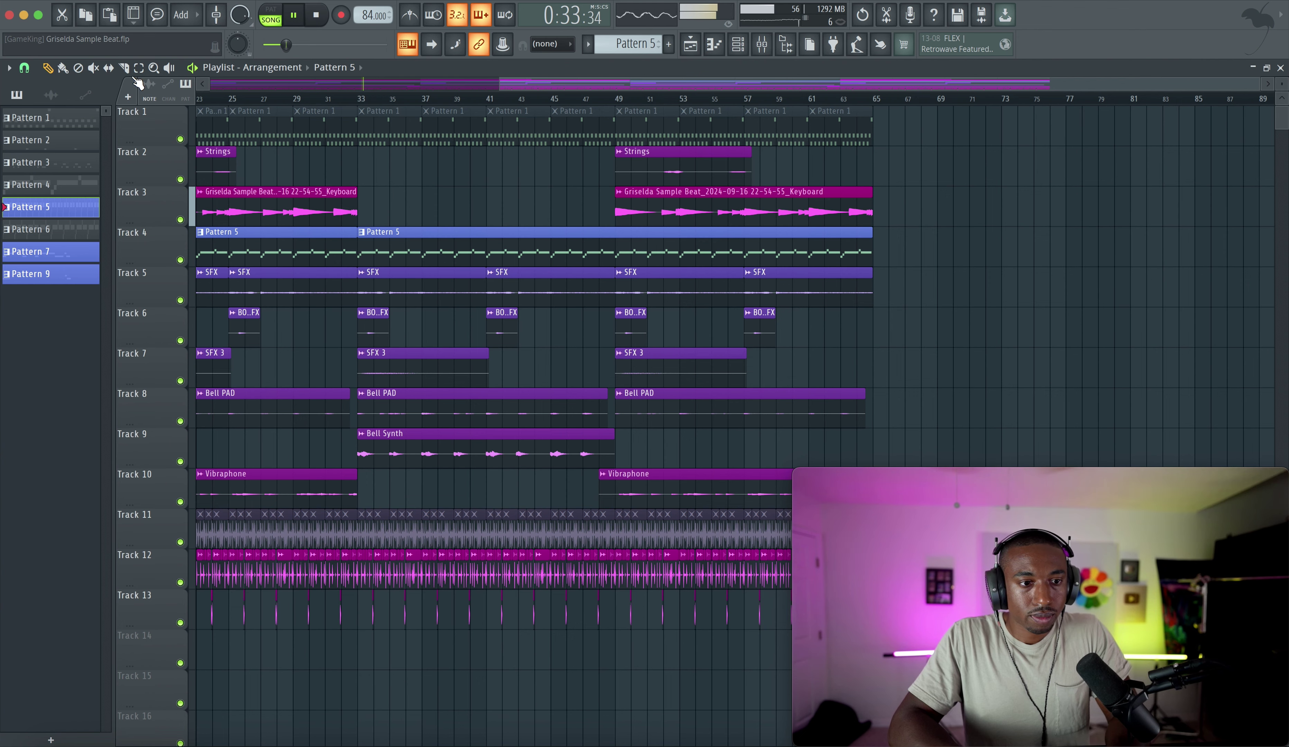
left_click(616, 251)
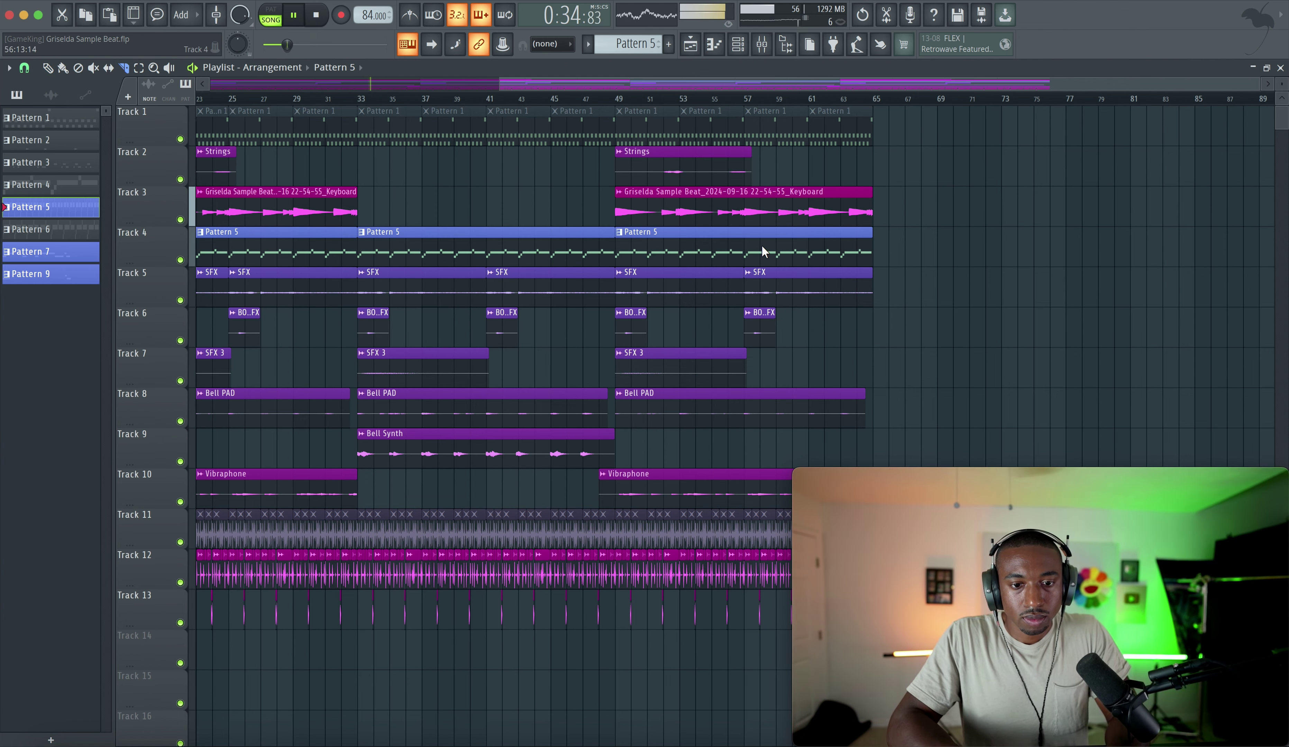
left_click(743, 247)
right_click(727, 251)
Delete the drum clips on Tracks 11 to 13 between bars 49 and 57 and save the project.
scroll(682, 337, "down", 3)
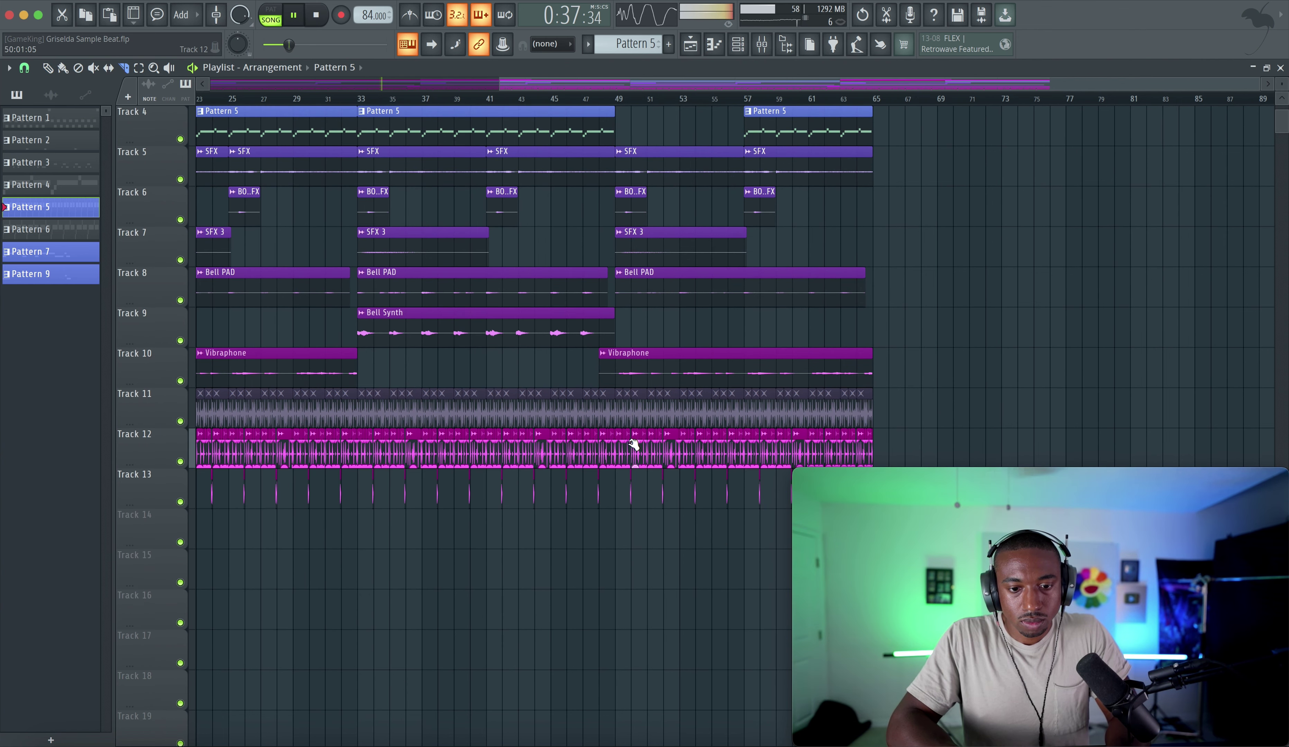
scroll(625, 508, "up", 3)
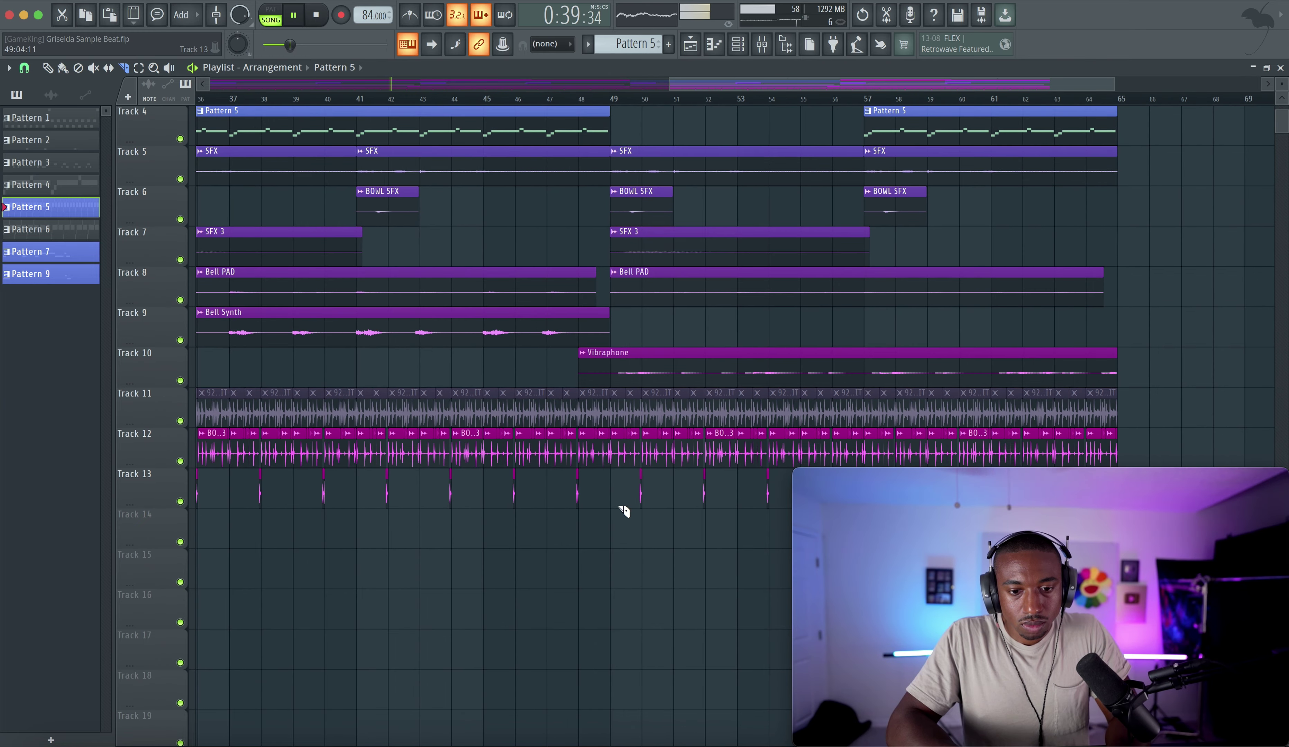
left_click_drag(620, 508, 860, 418)
key("Delete")
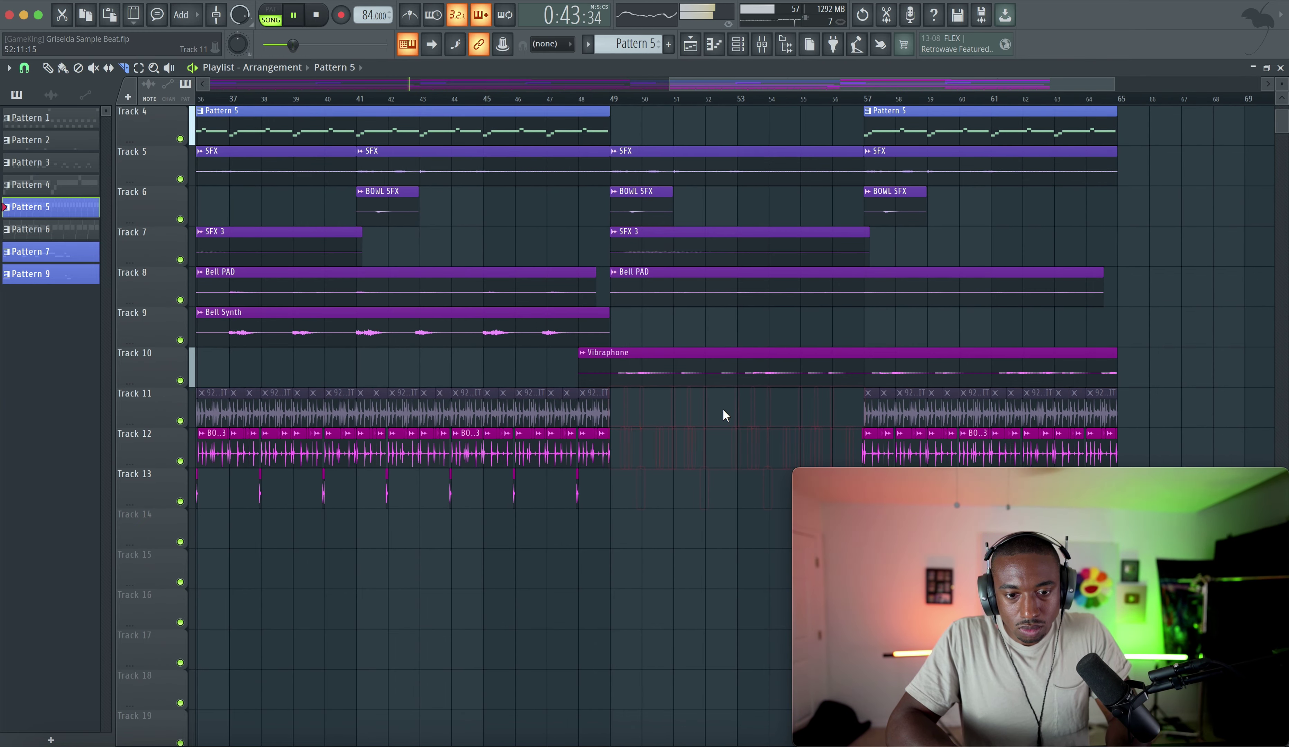
scroll(626, 416, "right", 3)
scroll(620, 417, "up", 2)
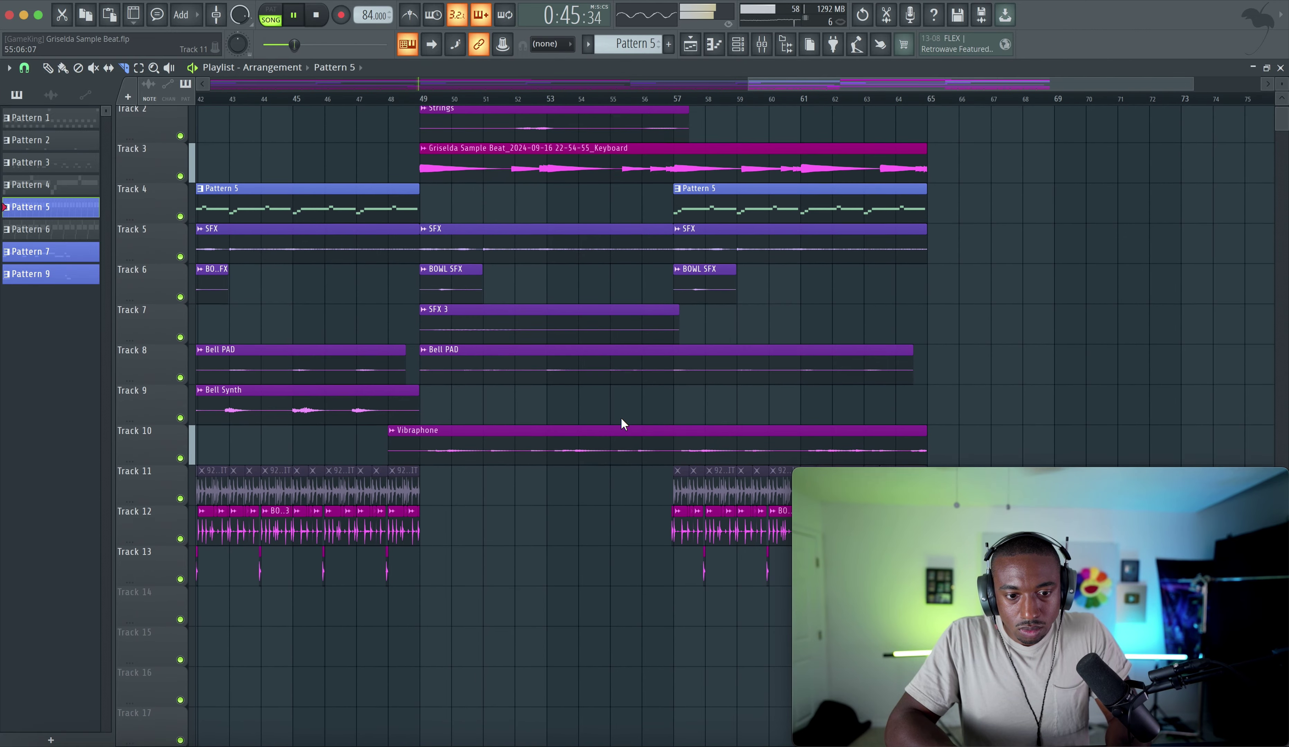
key("ctrl+s")
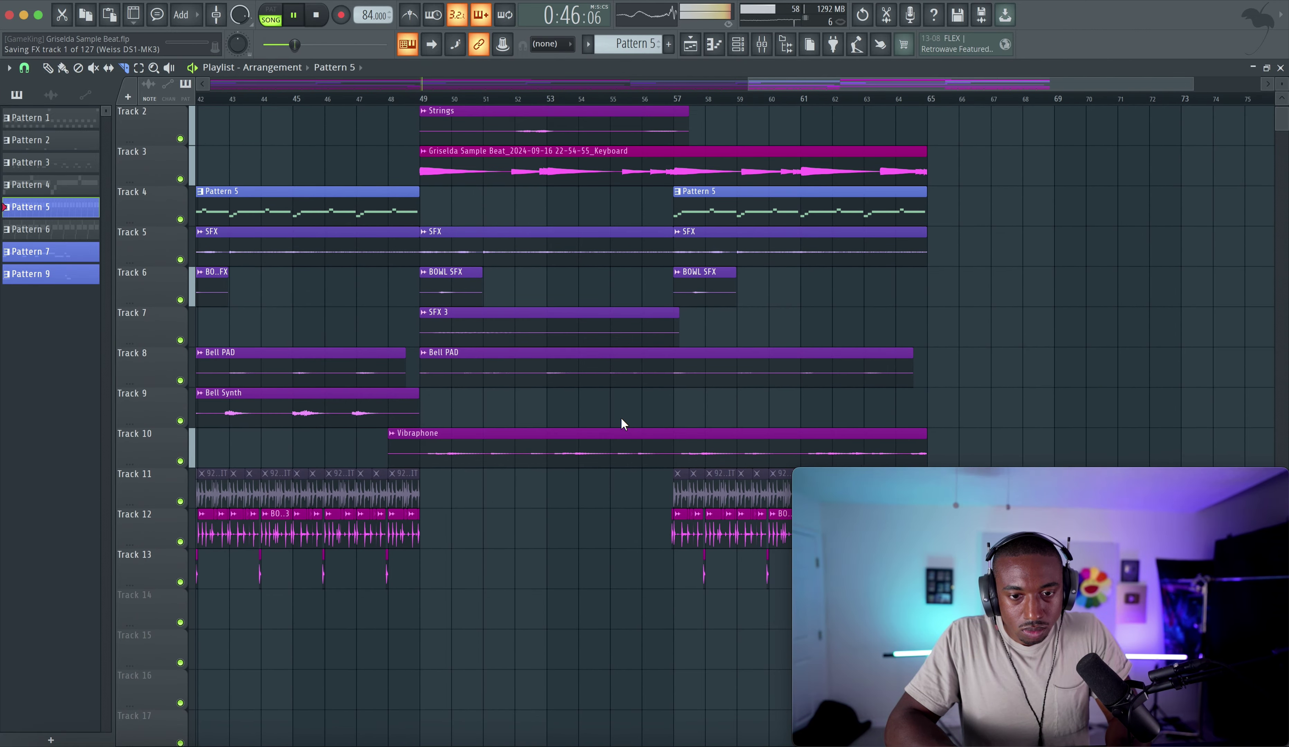
scroll(620, 417, "up", 1)
scroll(621, 417, "down", 3, "ctrl")
scroll(621, 417, "left", 5)
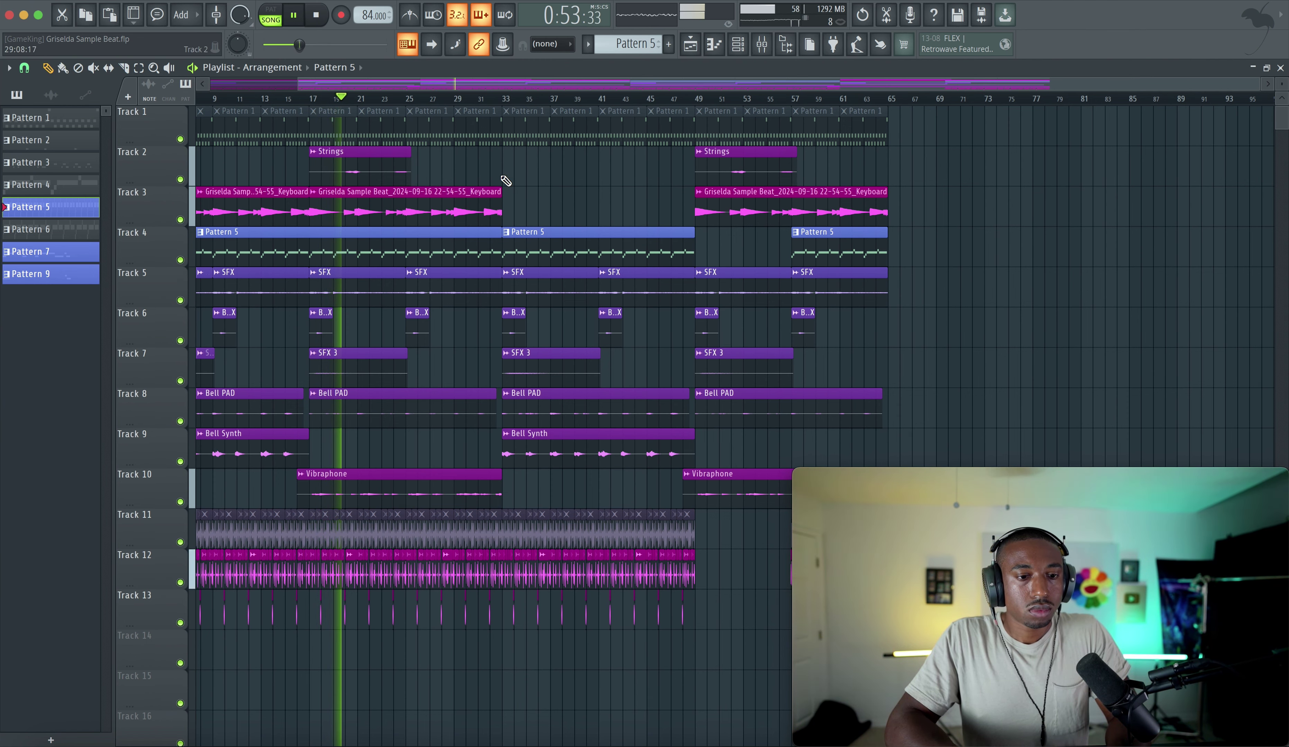
scroll(590, 177, "left", 3)
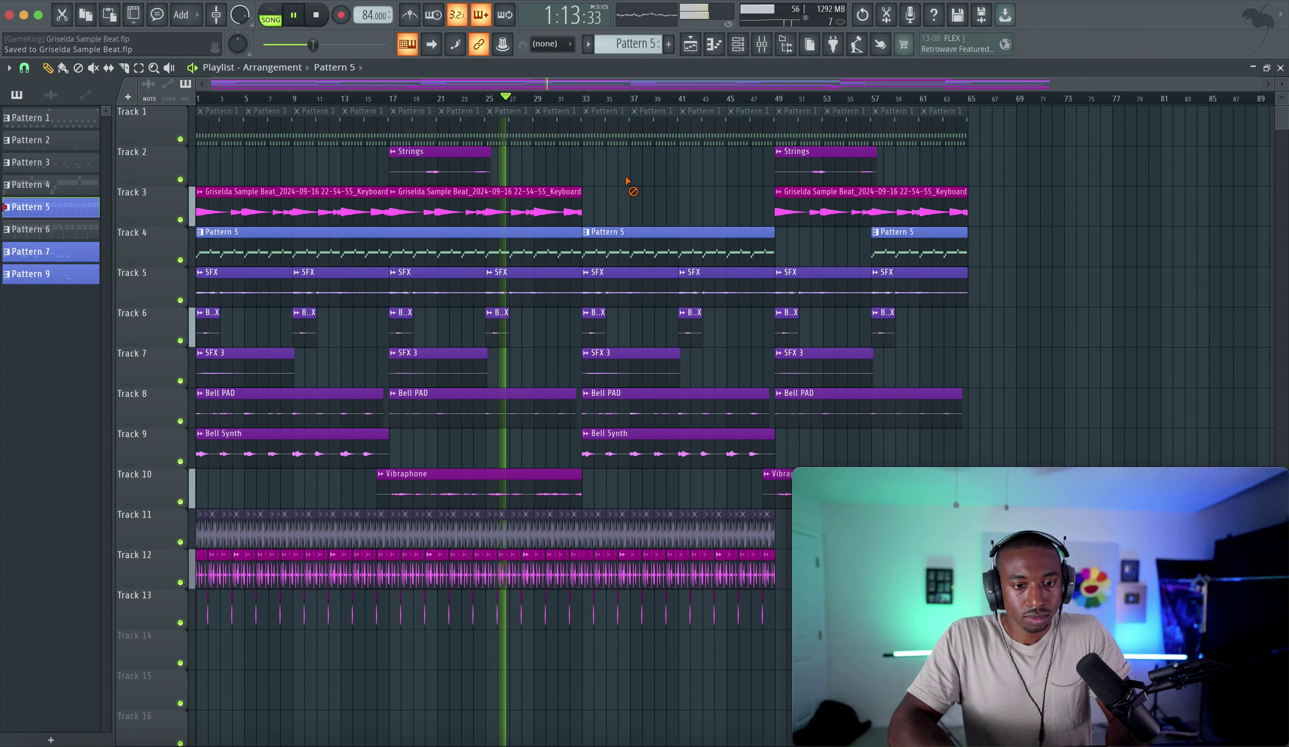
left_click(627, 179)
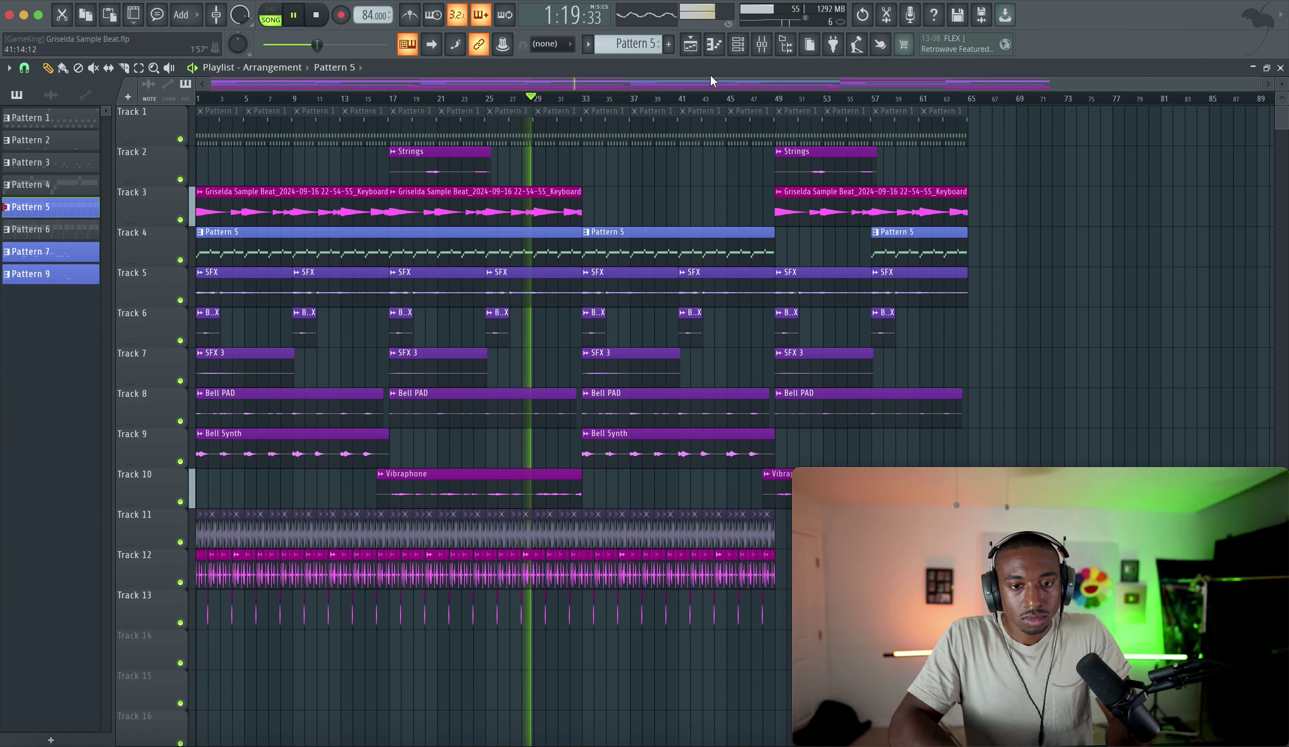
Load Fruity Delay 3 on the Vibraphone mixer track, lower its delay time, feedback level and dry output, and add time modulation.
left_click(762, 44)
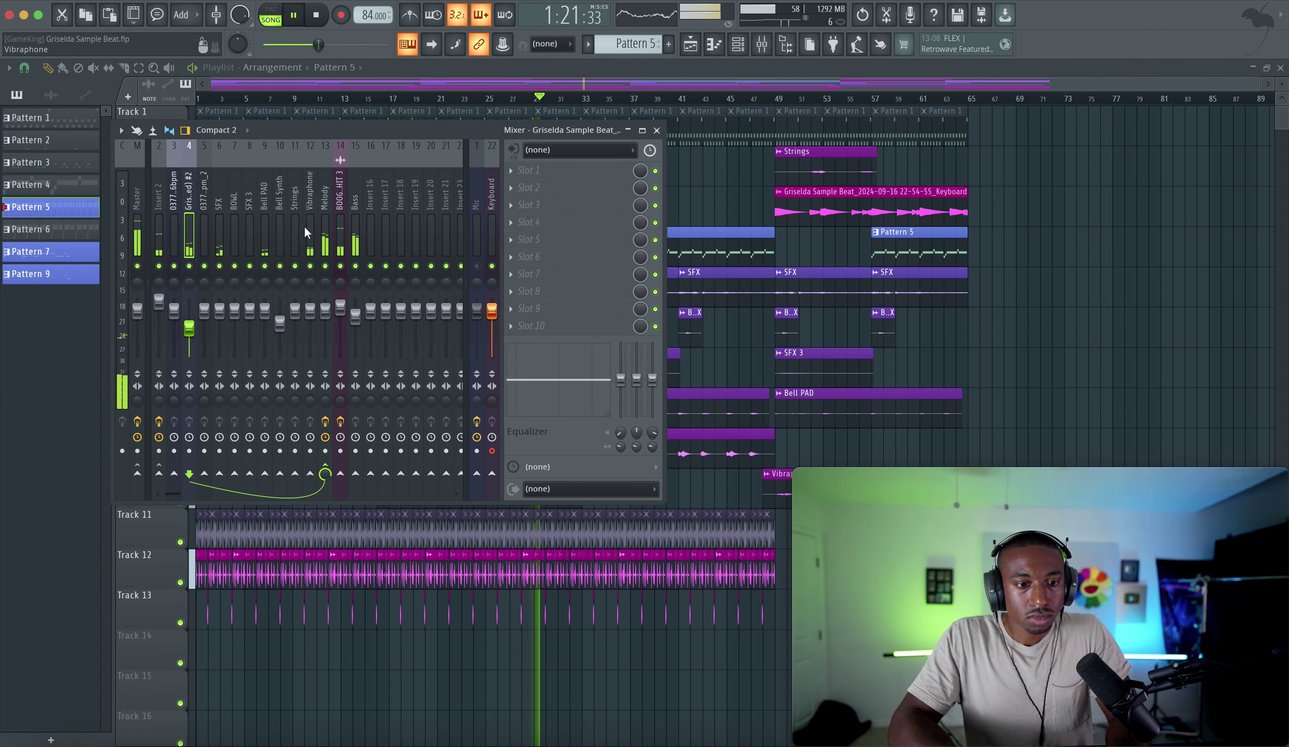
left_click(530, 170)
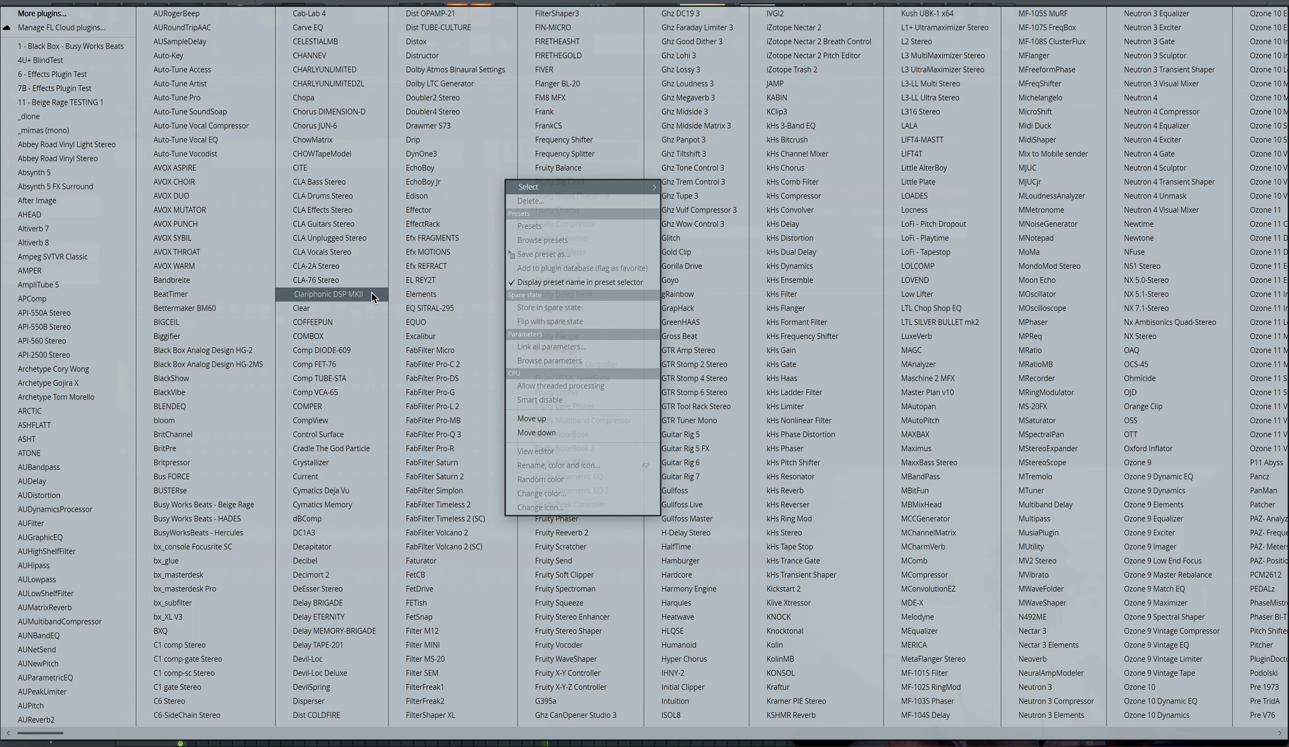
scroll(371, 292, "right", 3)
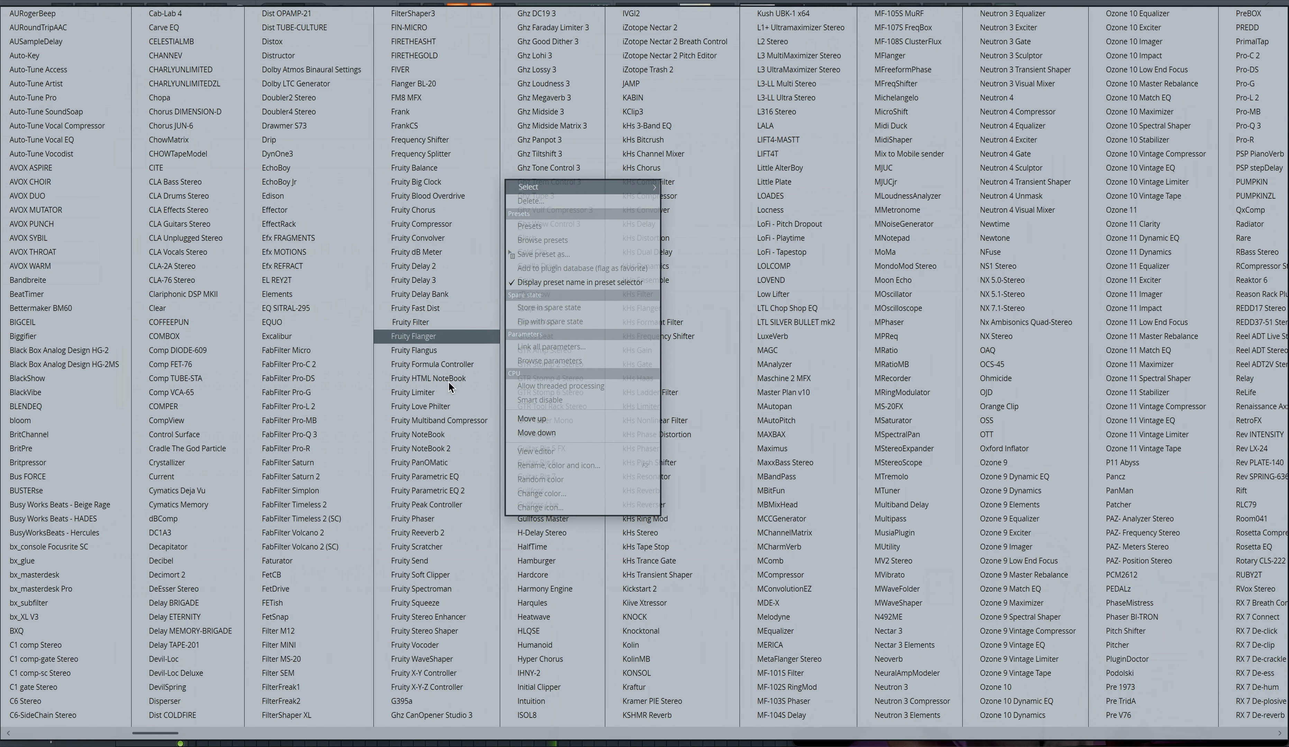
left_click(415, 279)
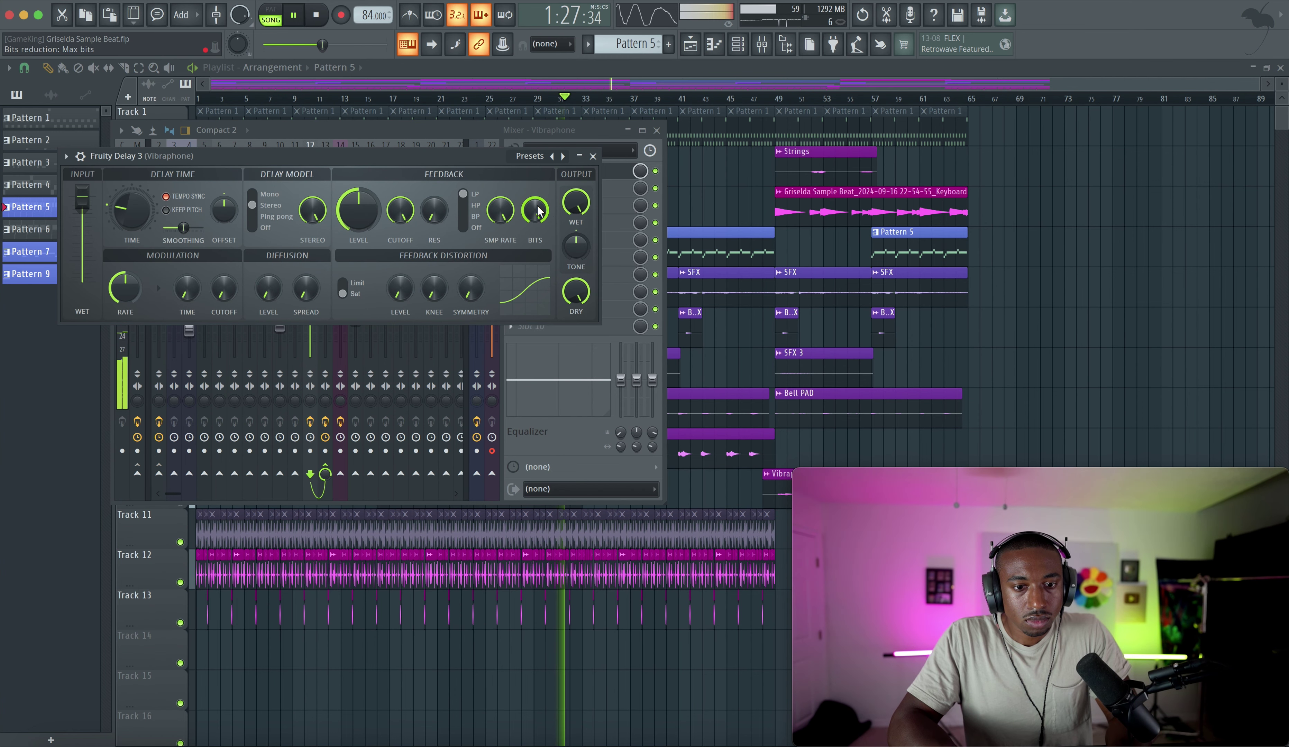
left_click_drag(359, 211, 359, 257)
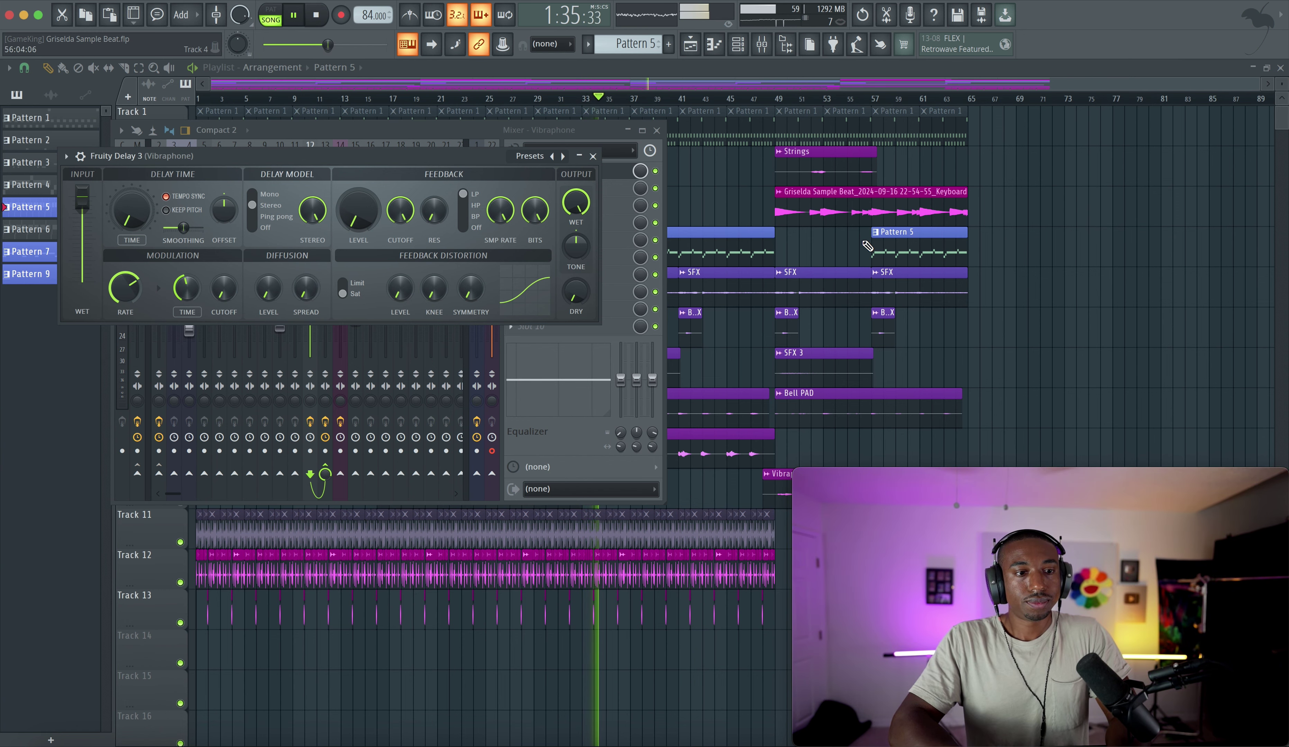
left_click(1059, 318)
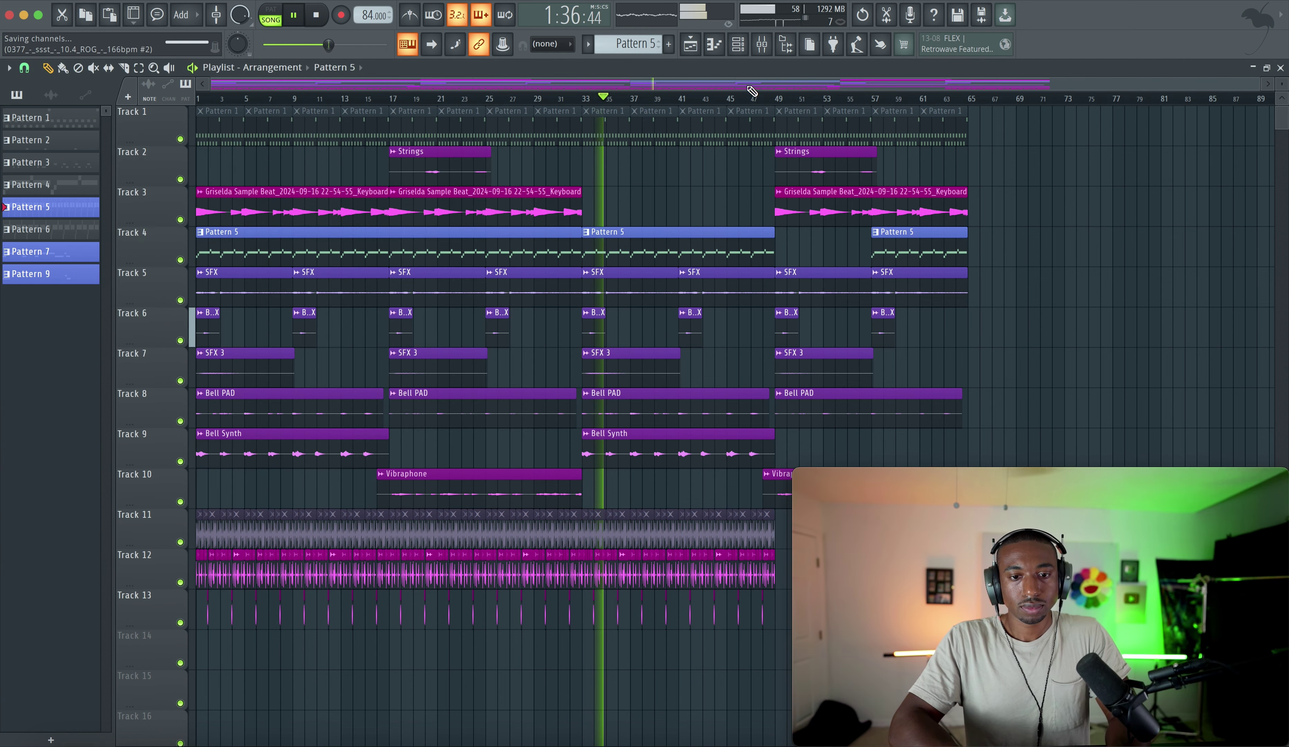
Copy the Vibraphone track's Fruity Delay 3 with its settings onto the Melody mixer track.
key("F9")
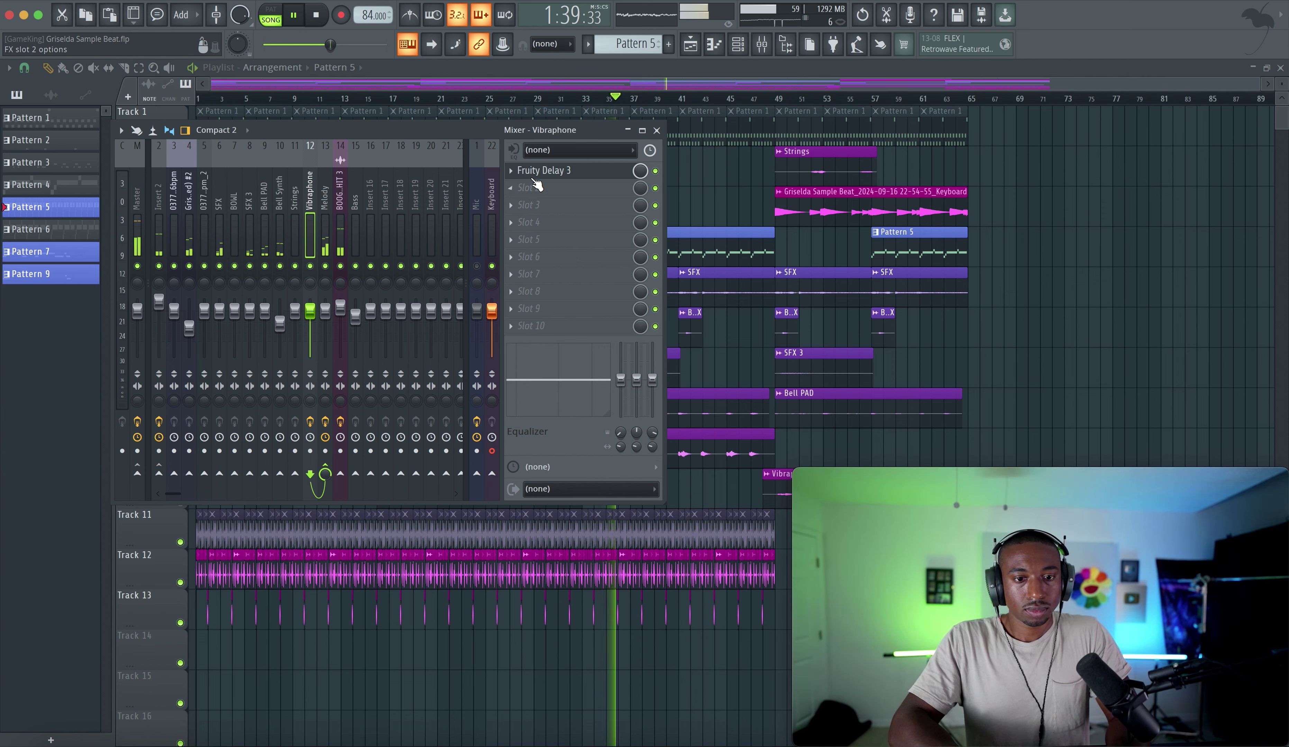
left_click(512, 170)
left_click_drag(541, 256, 325, 221)
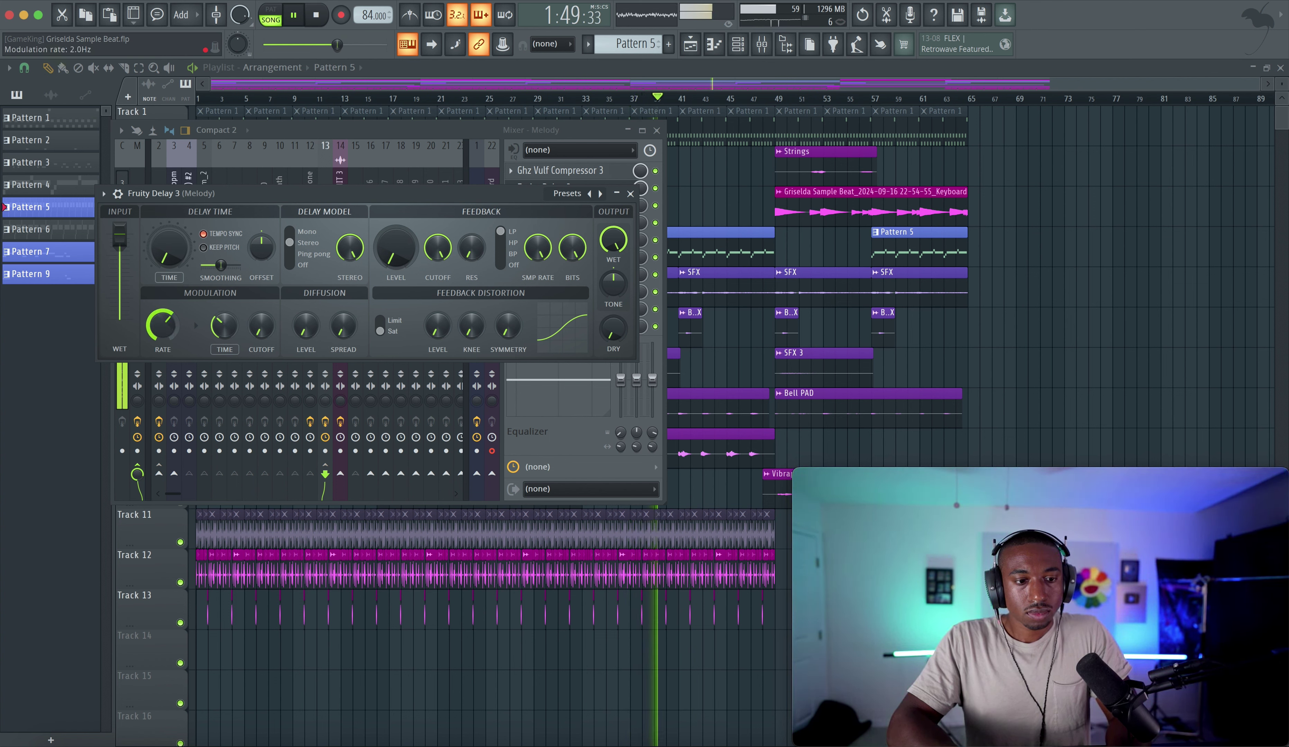
Close the Melody track's delay, check its Ghz Vulf Compressor 3 settings, and save the project.
left_click(632, 195)
right_click(1108, 235)
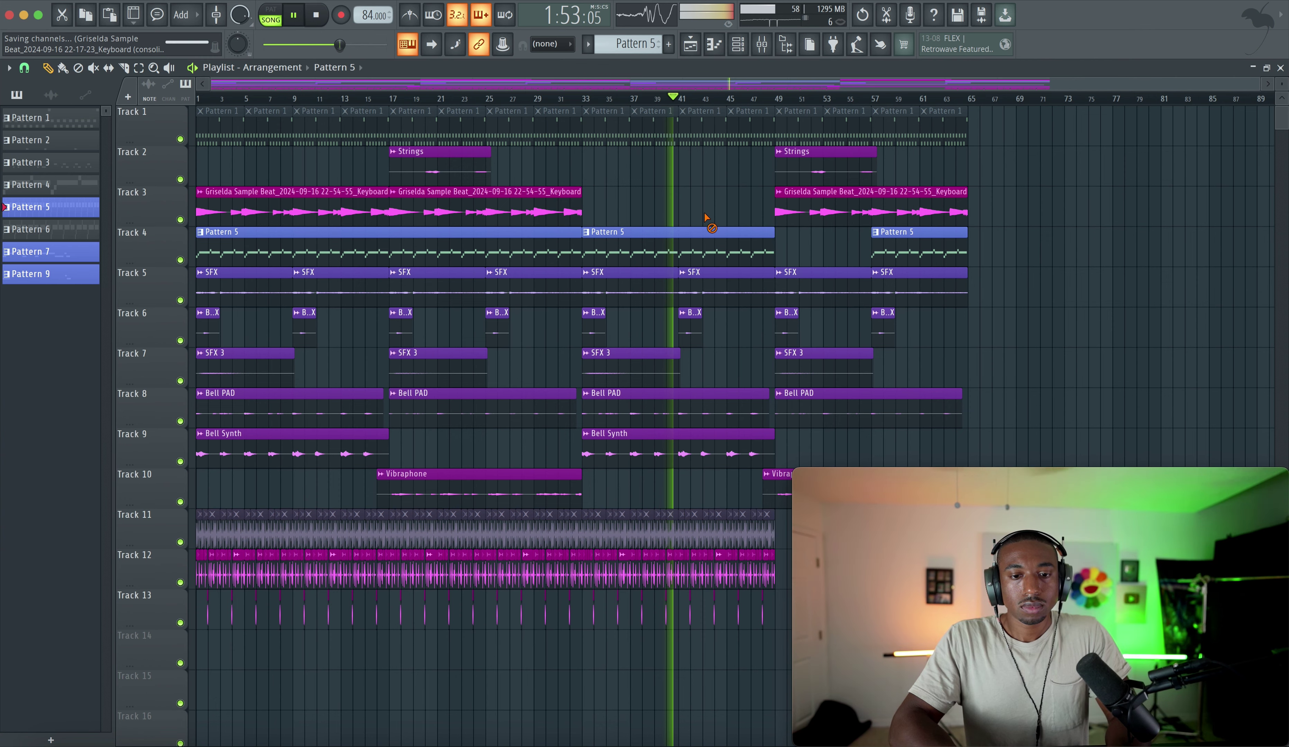
left_click(762, 44)
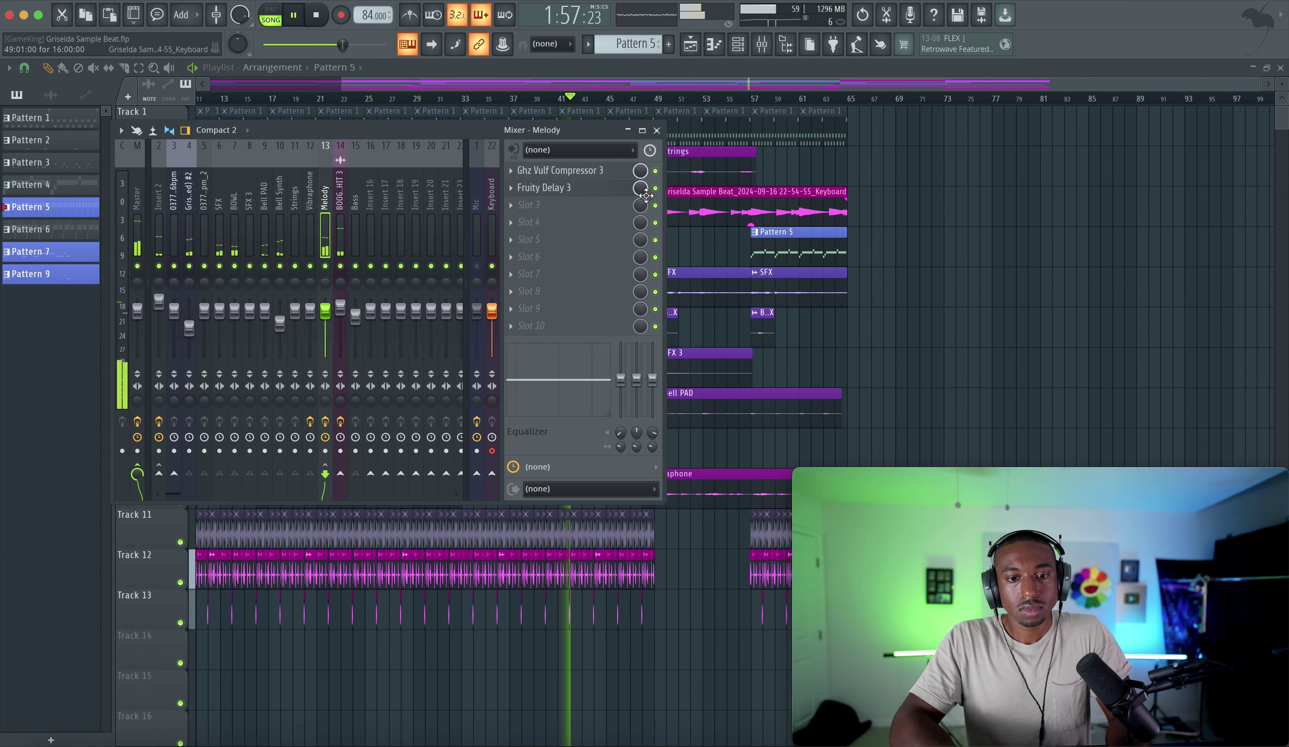
left_click(604, 174)
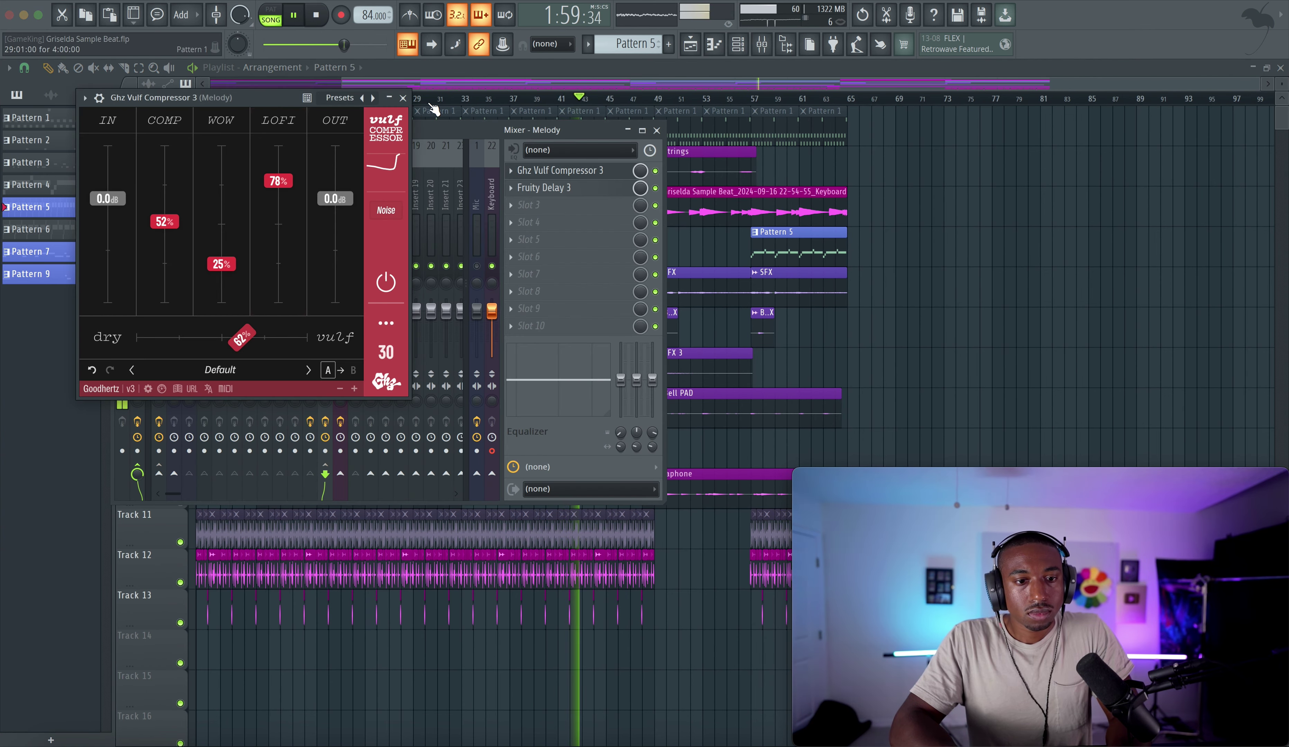
left_click(402, 98)
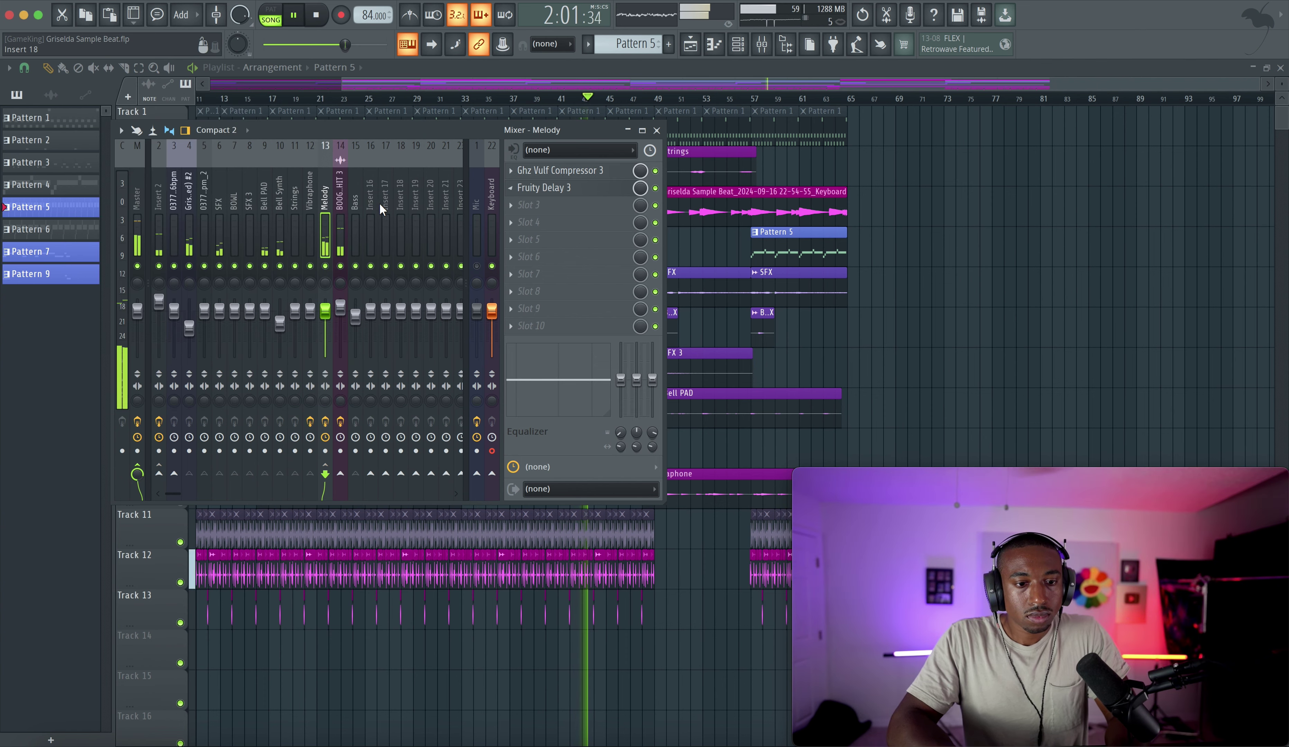
key("F9")
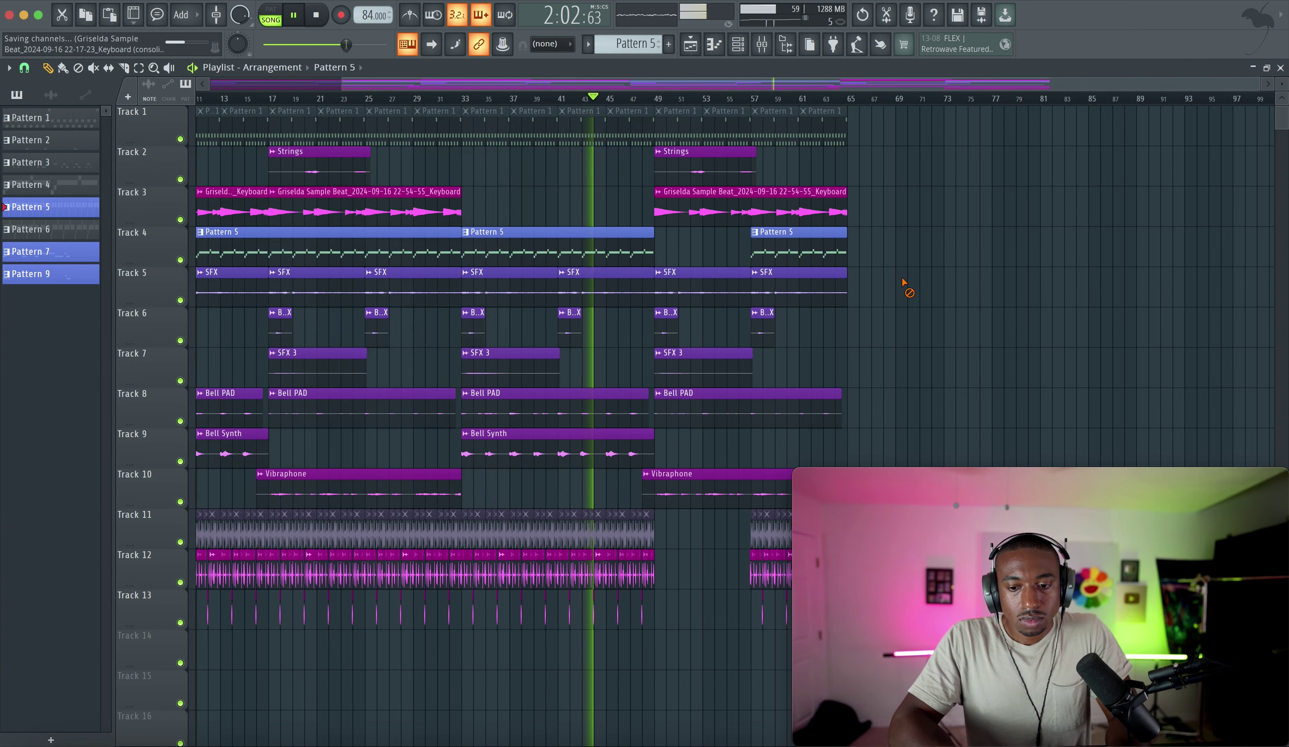
Copy StandardCLIP with its settings from the Master mixer track onto the BOOGIE SHIT 3 track.
scroll(777, 173, "right", 5)
key("F9")
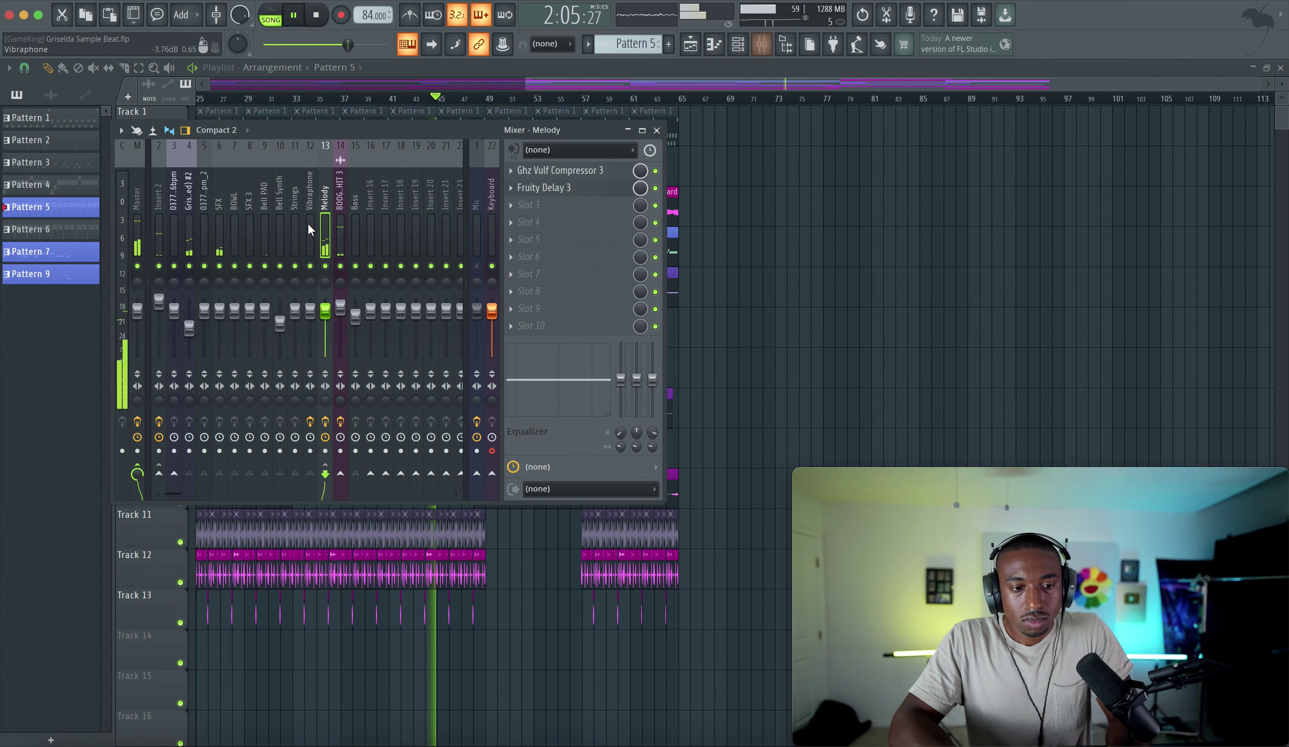
left_click(339, 234)
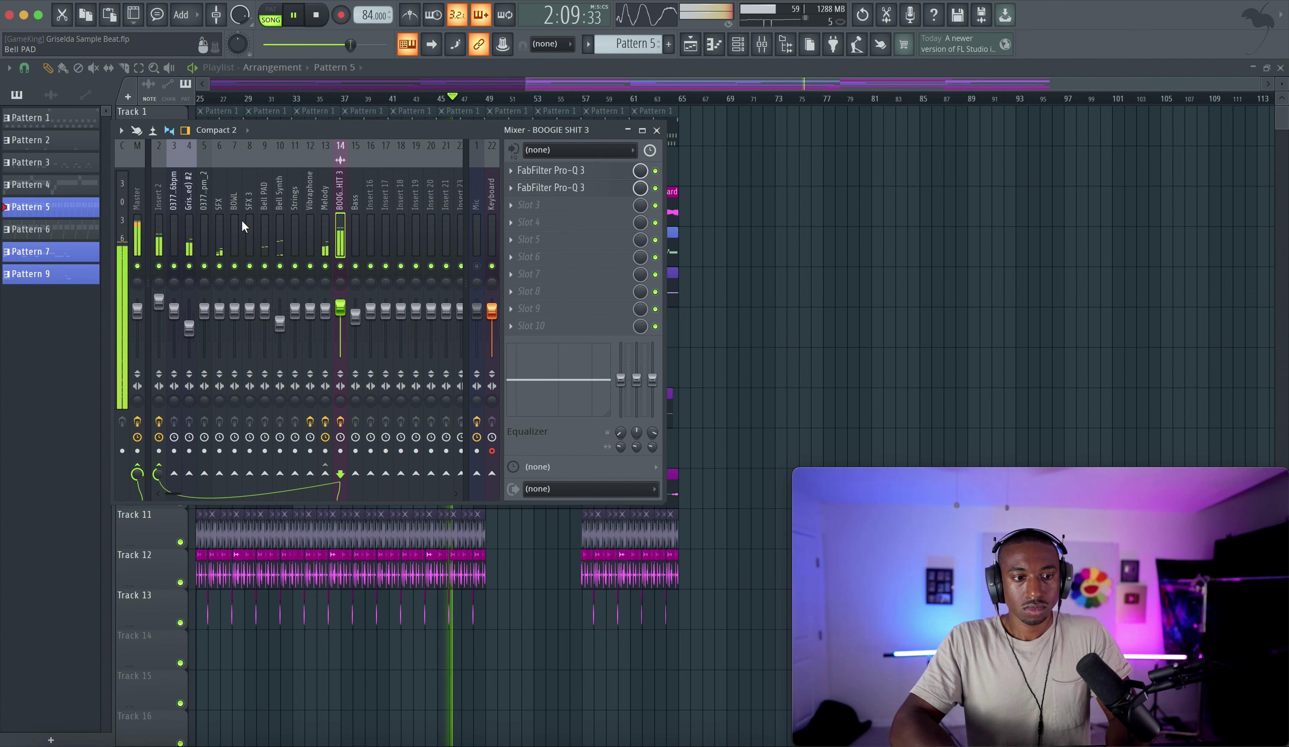
left_click(130, 226)
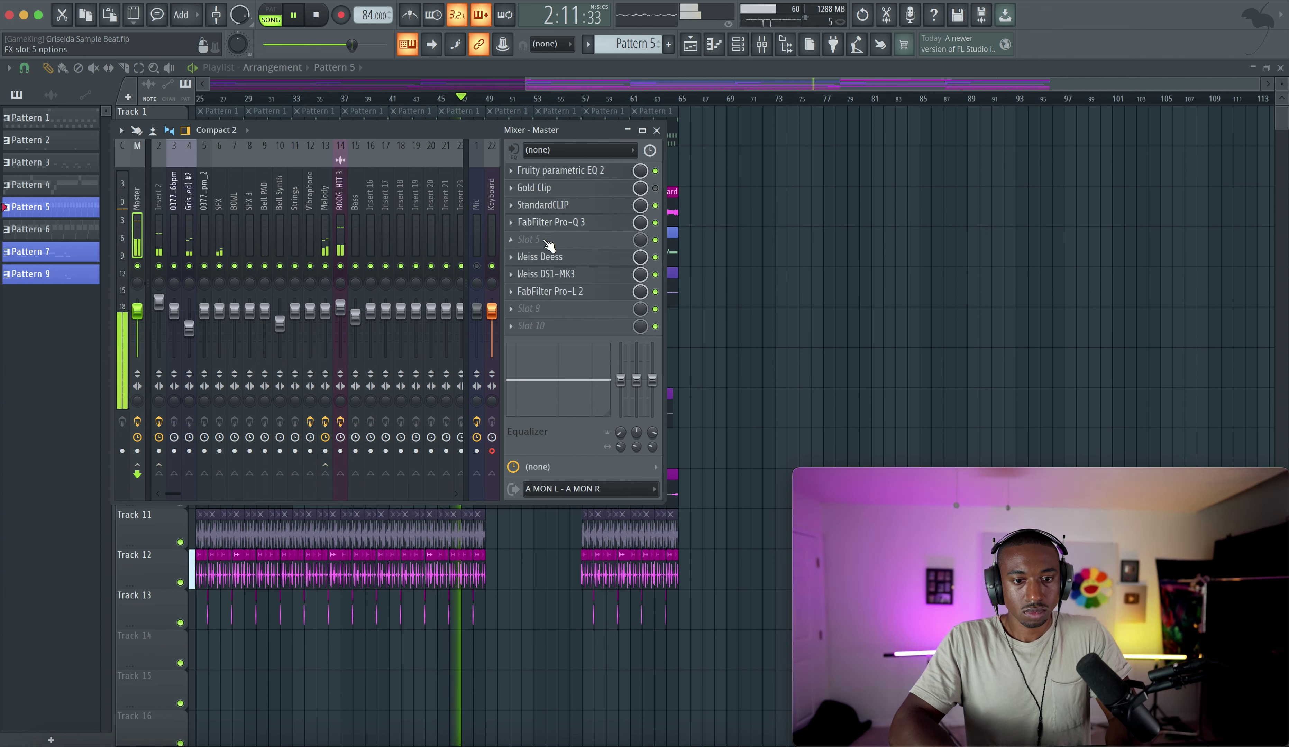
left_click(511, 205)
left_click_drag(523, 290, 339, 231)
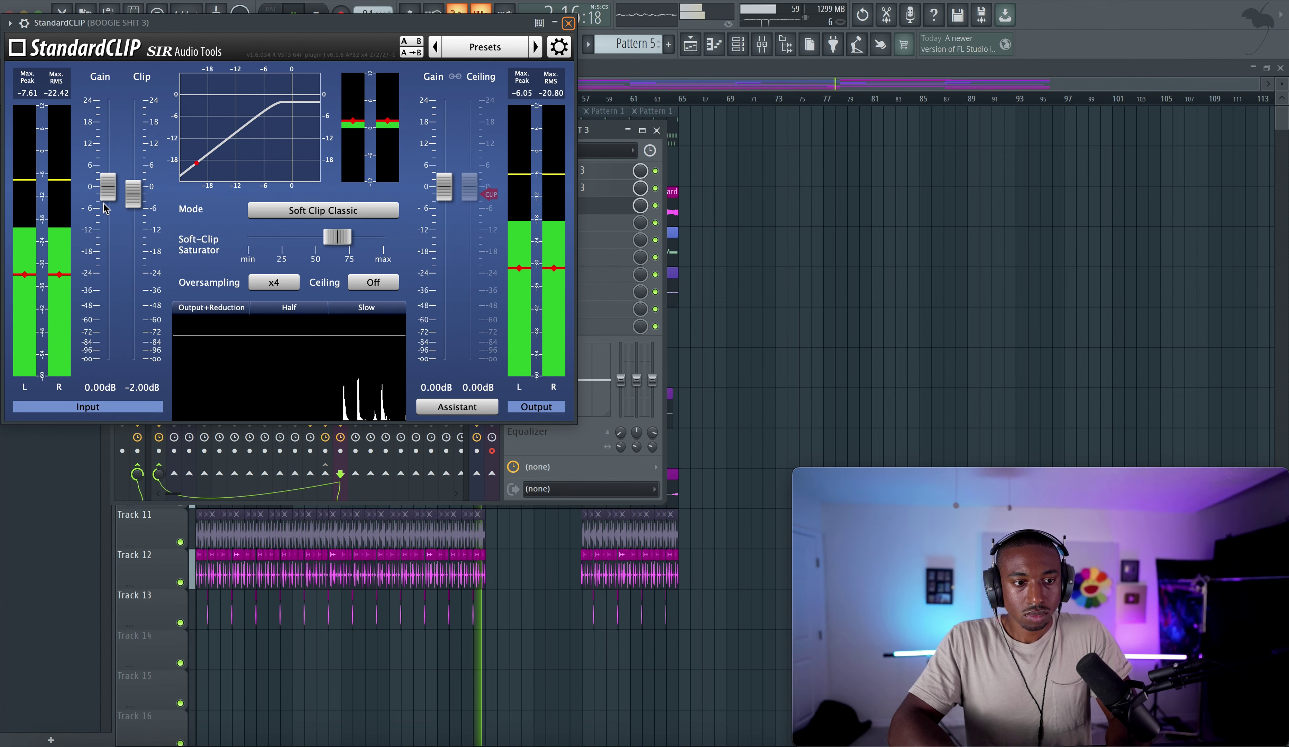
key("Escape")
Bypass StandardCLIP on the Master mixer track and save the project.
left_click(137, 230)
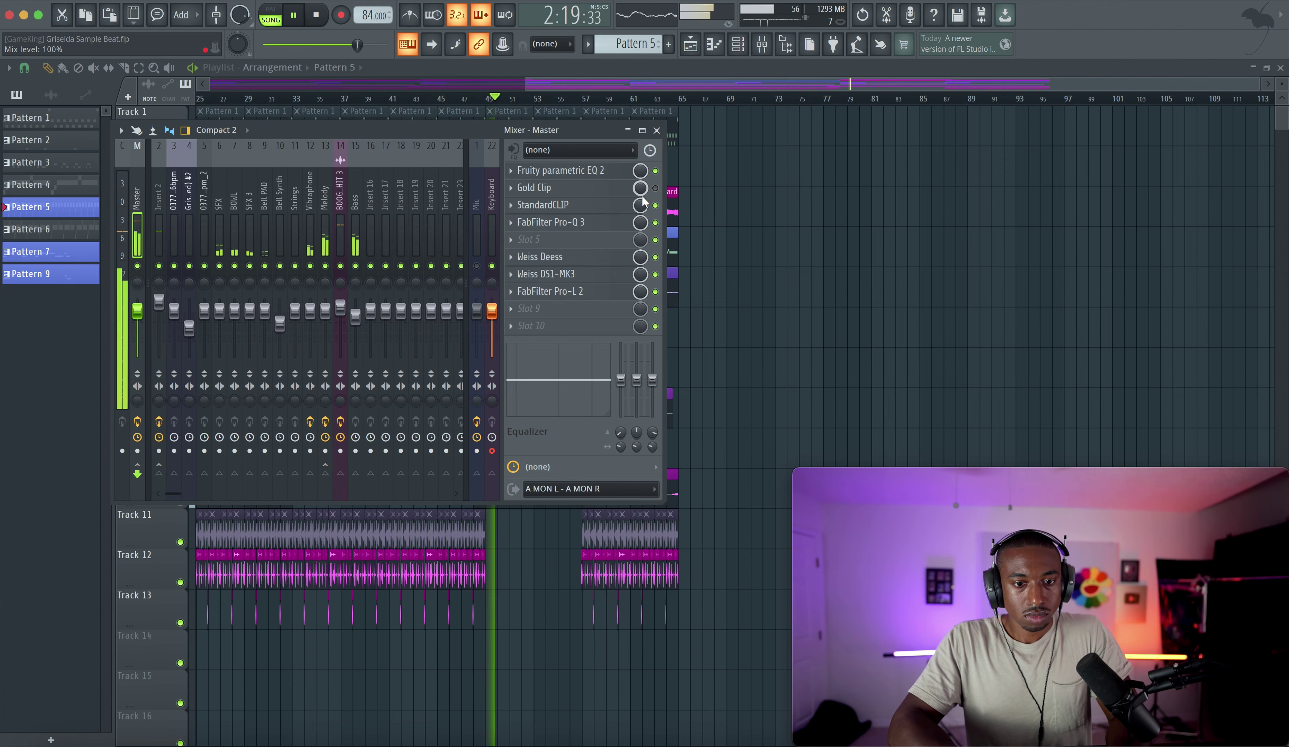
left_click(657, 203)
key("F9")
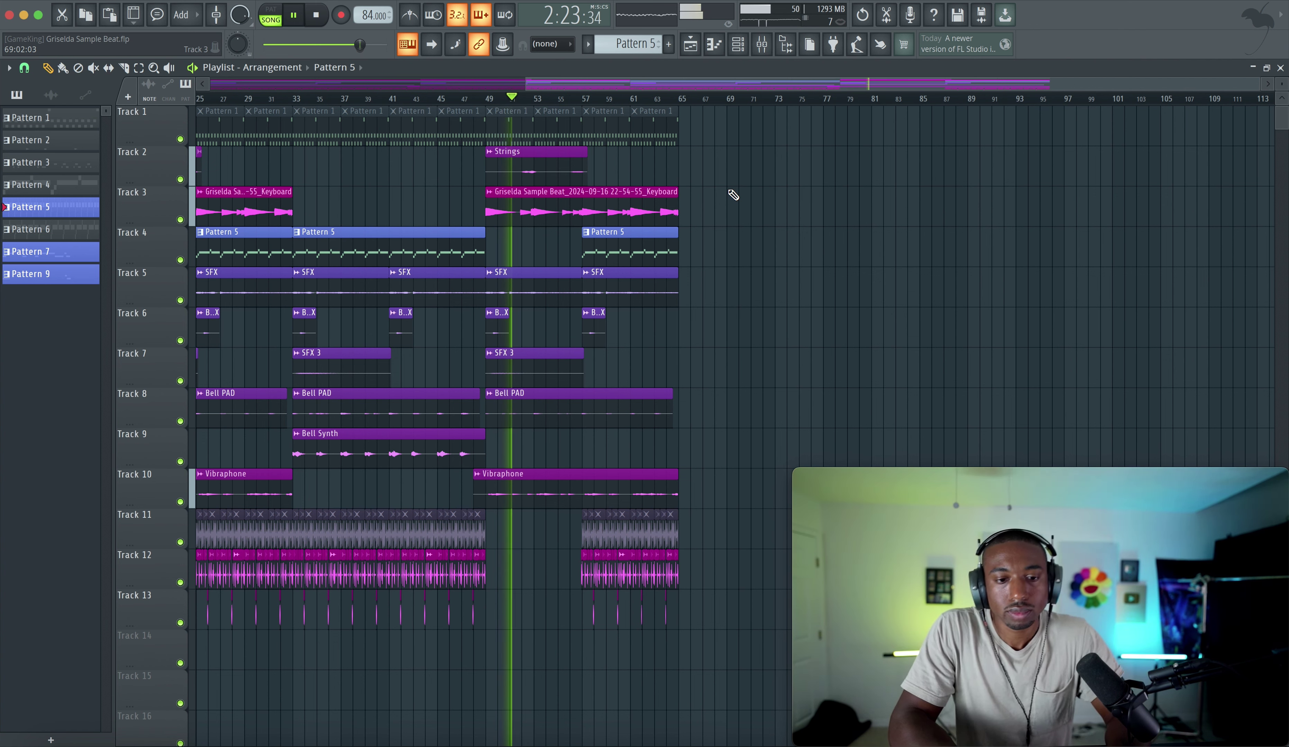
key("ctrl+s")
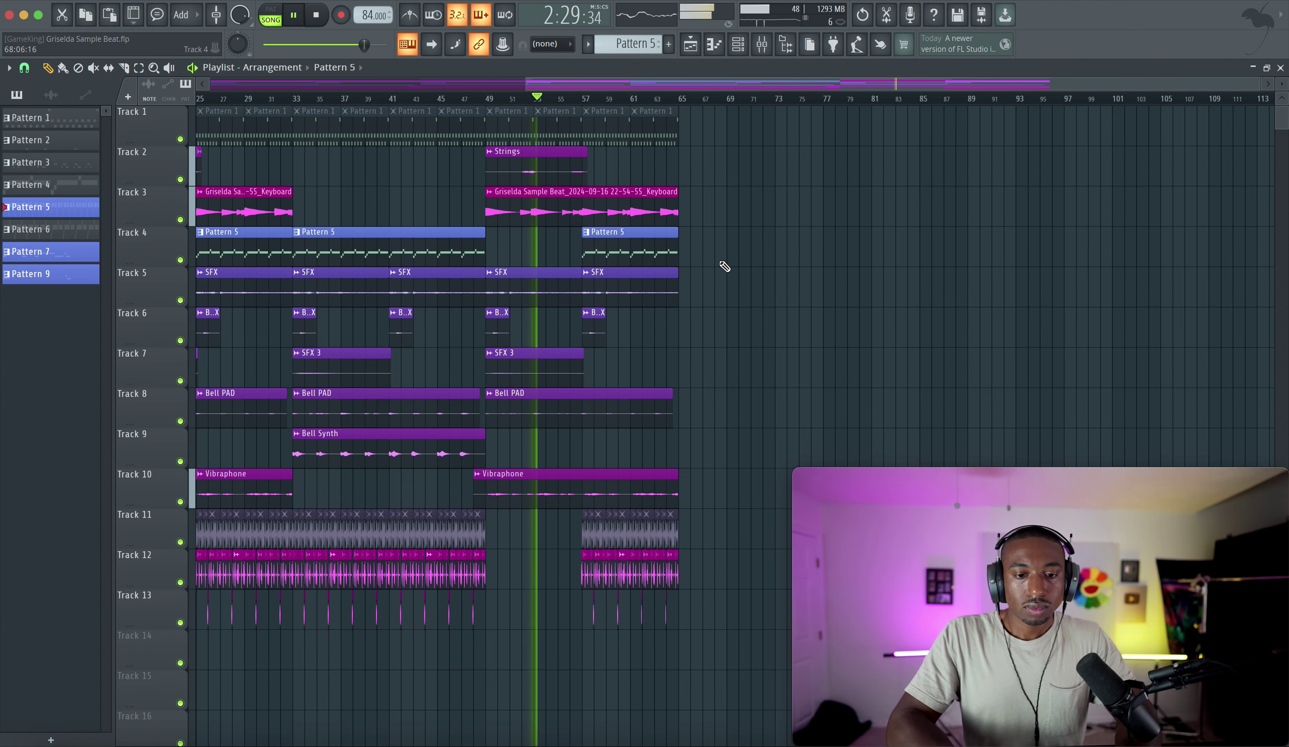
Review the whole arrangement up to bar 65 during playback and check the mixer levels.
scroll(723, 266, "up", 3)
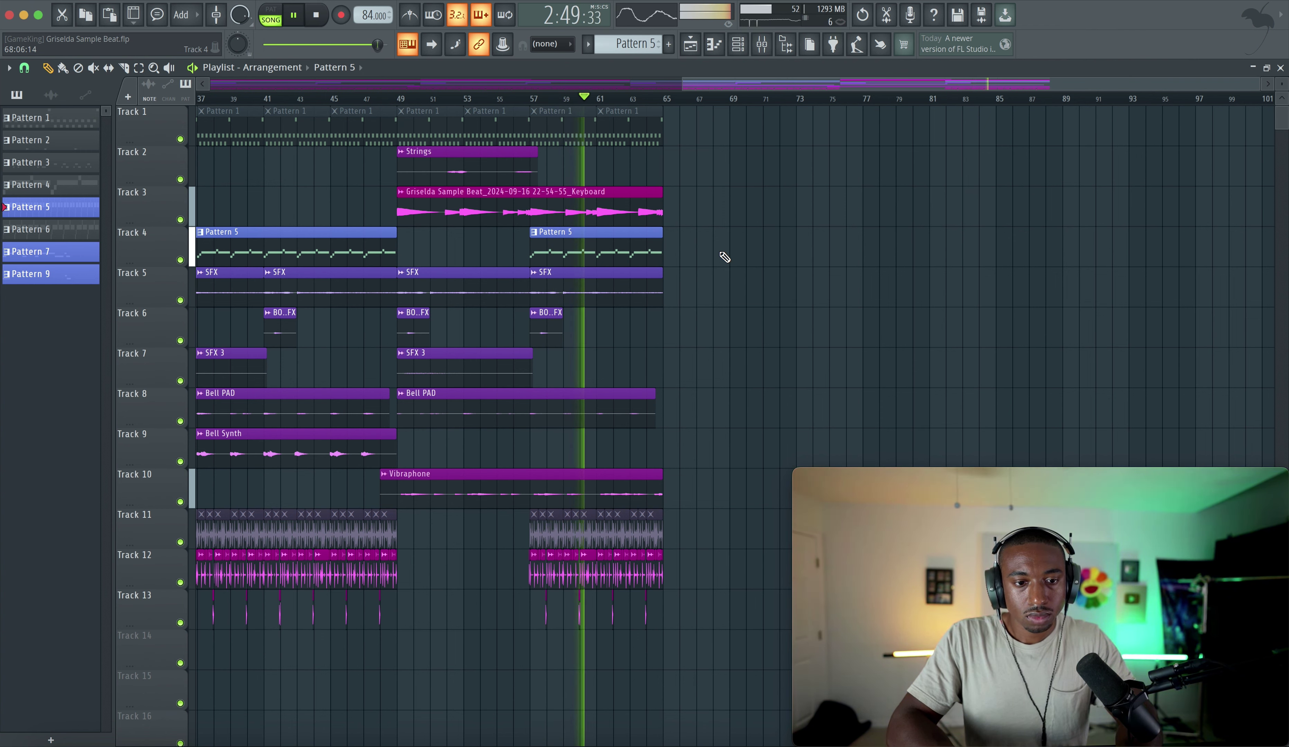
scroll(726, 234, "down", 2)
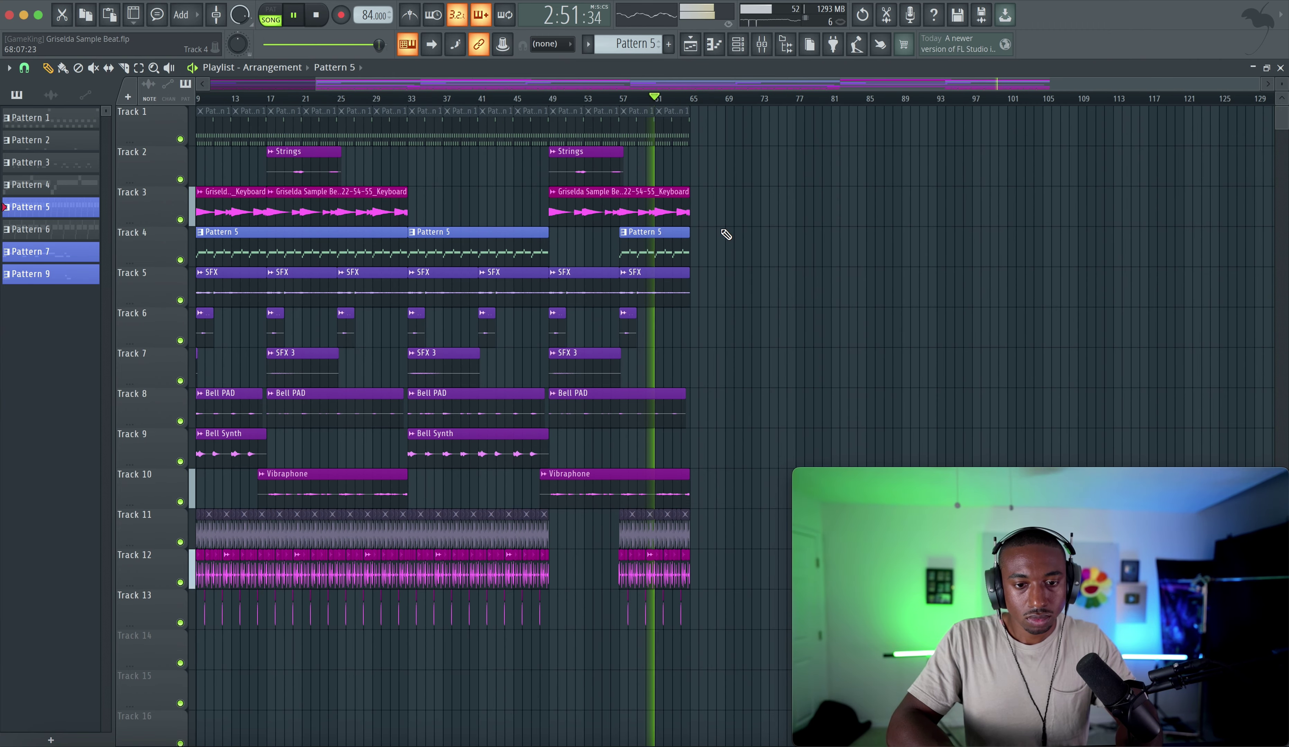
scroll(726, 234, "left", 2)
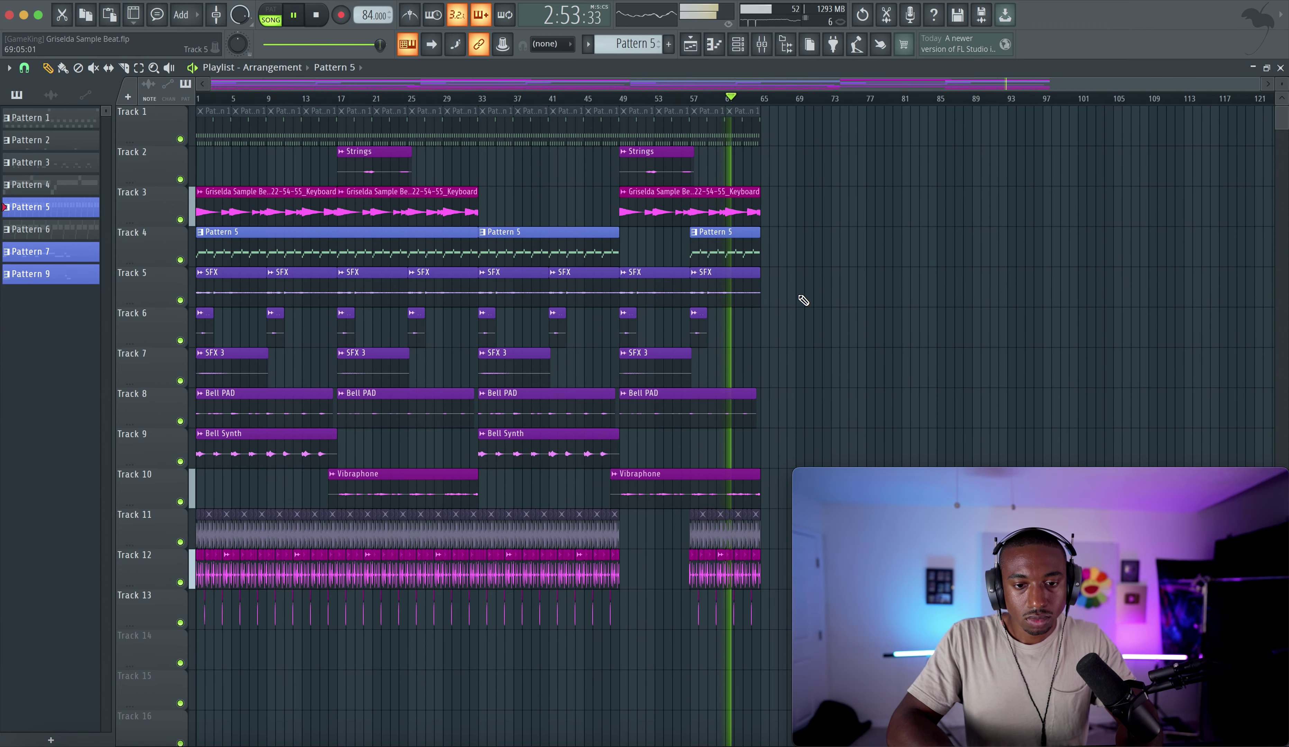
right_click(795, 323)
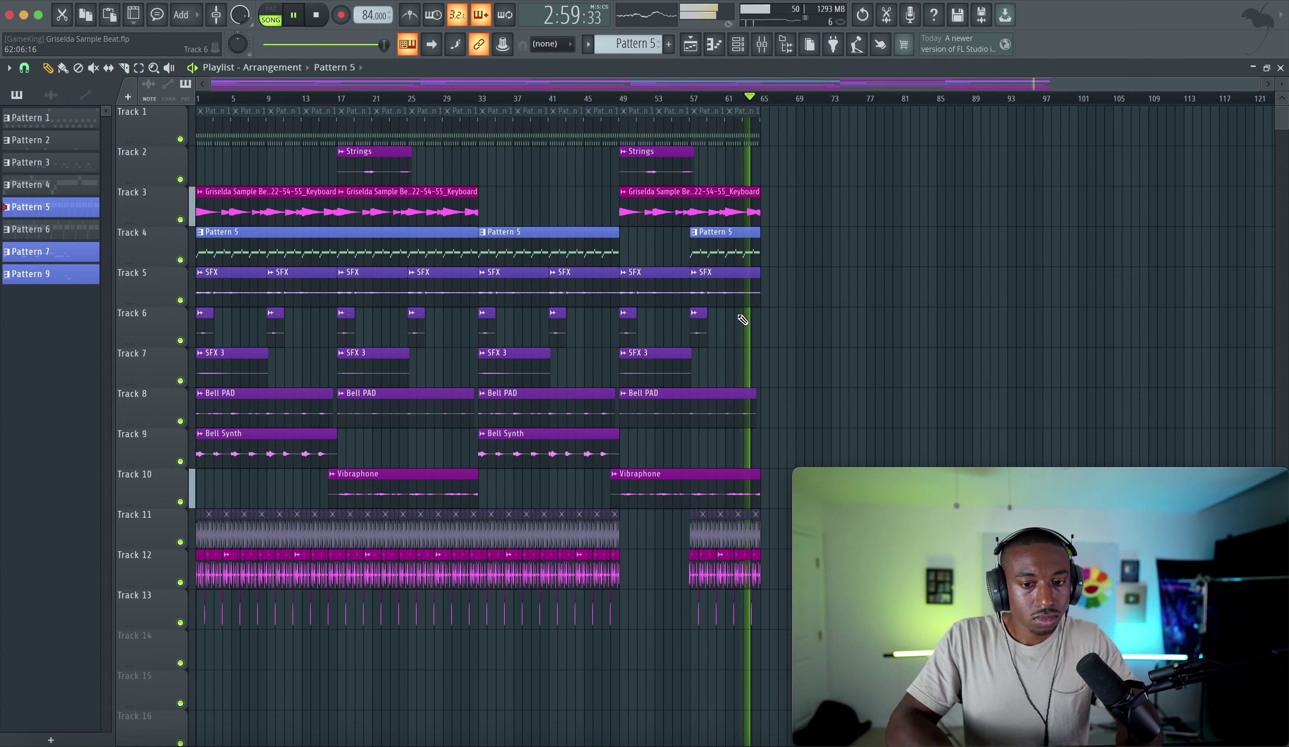
left_click(763, 44)
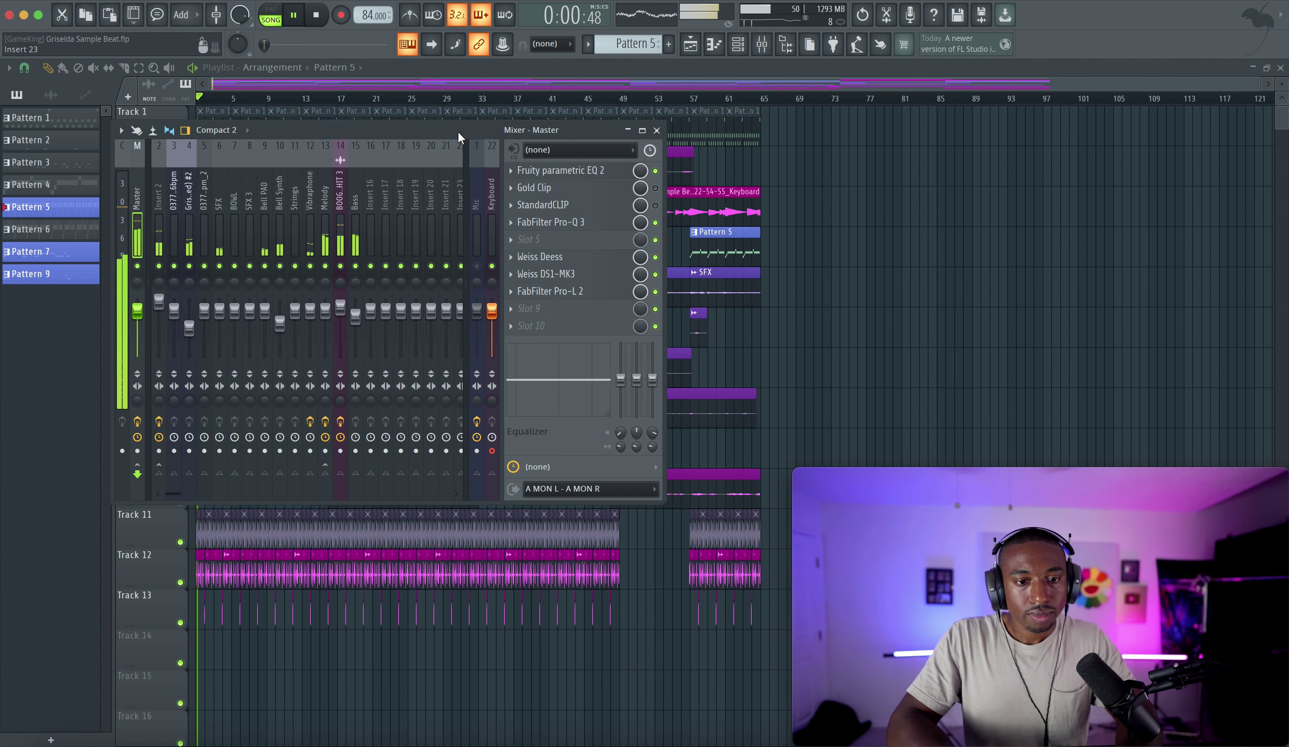
left_click_drag(460, 136, 775, 111)
left_click(959, 107)
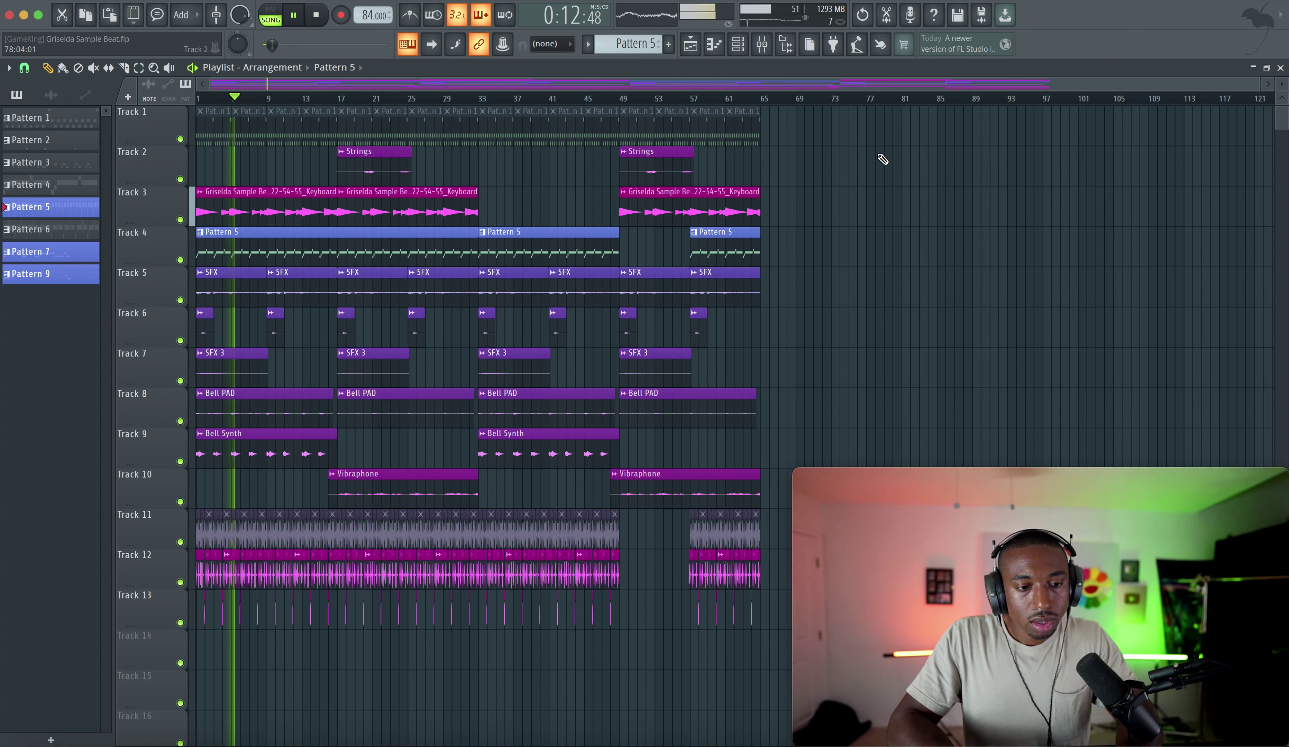
left_click(862, 220)
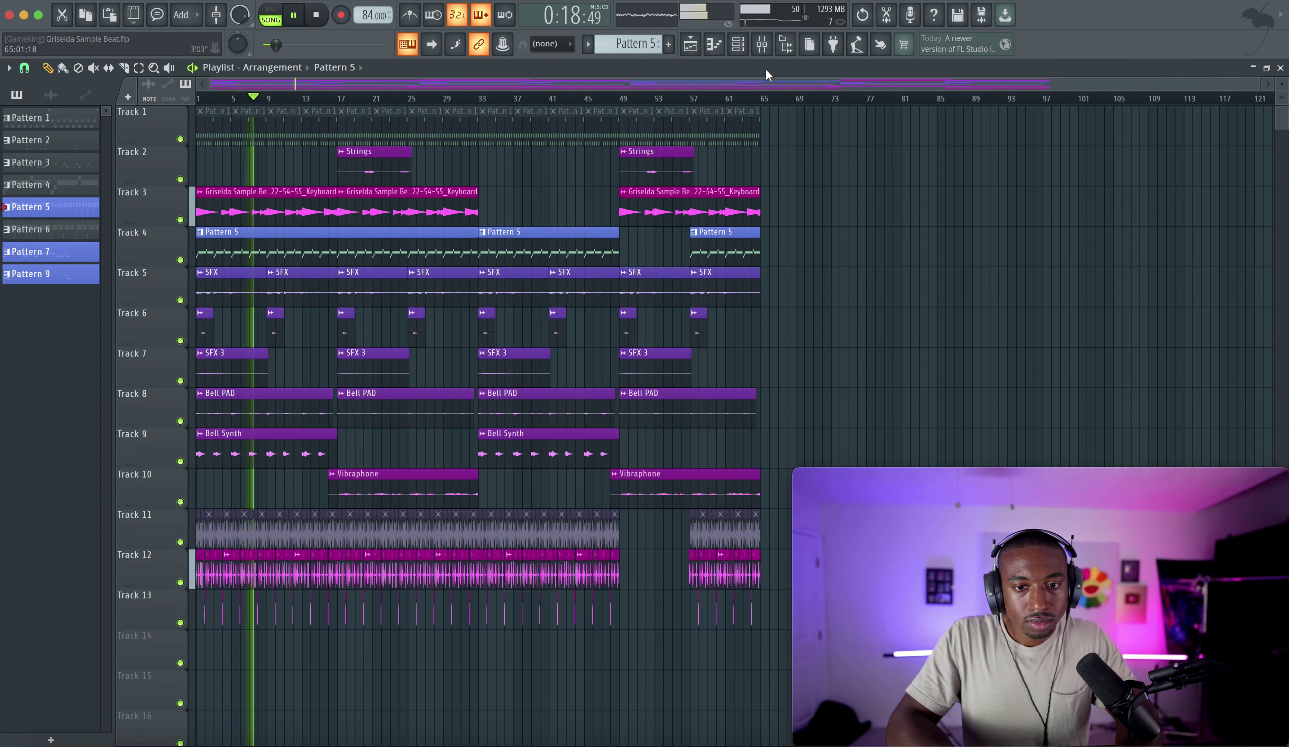
Bring up the mixer for a last check of the Master track, stop playback, and save the project.
left_click(764, 48)
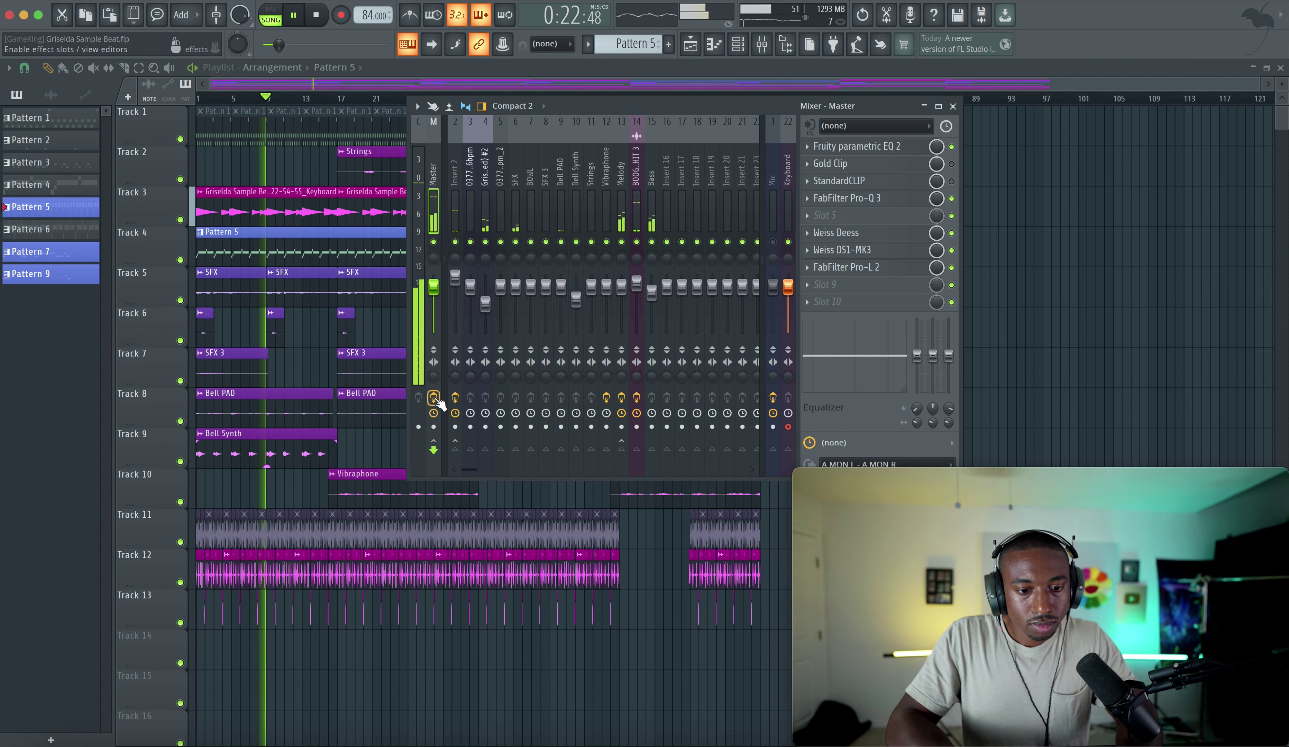
key("space")
left_click(991, 265)
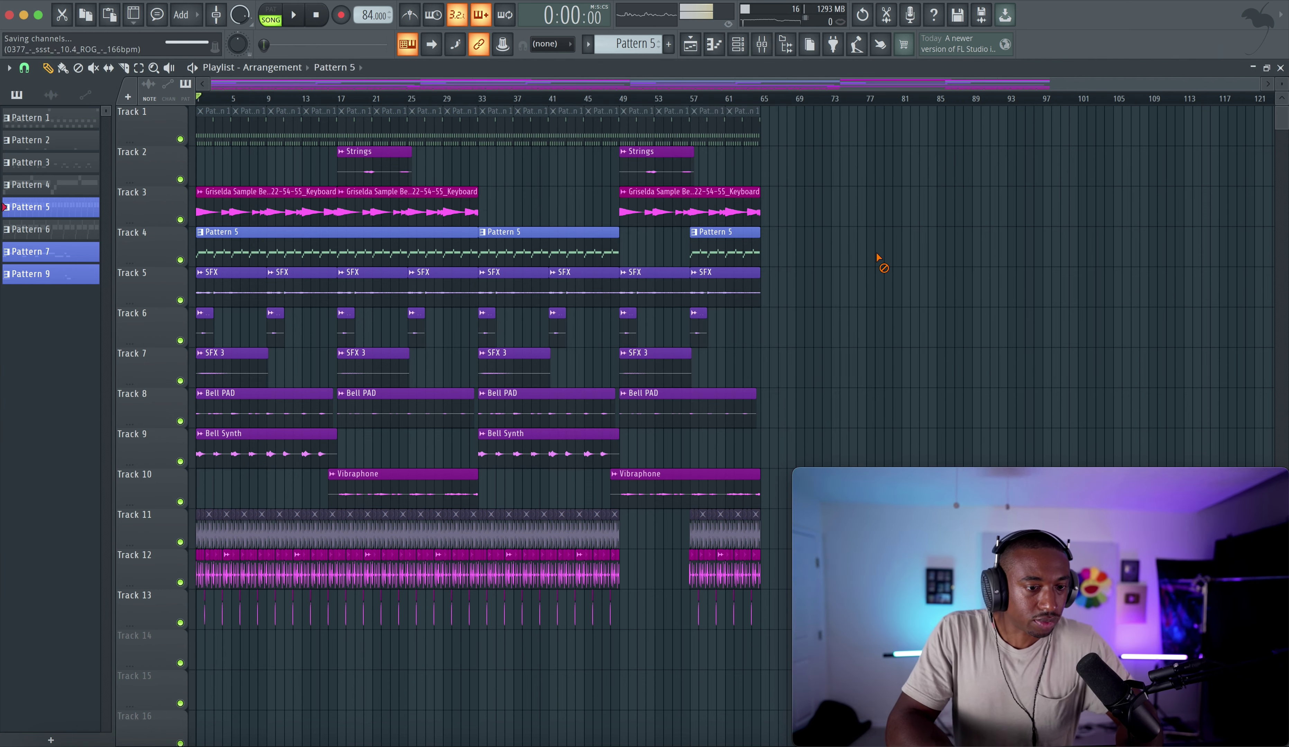